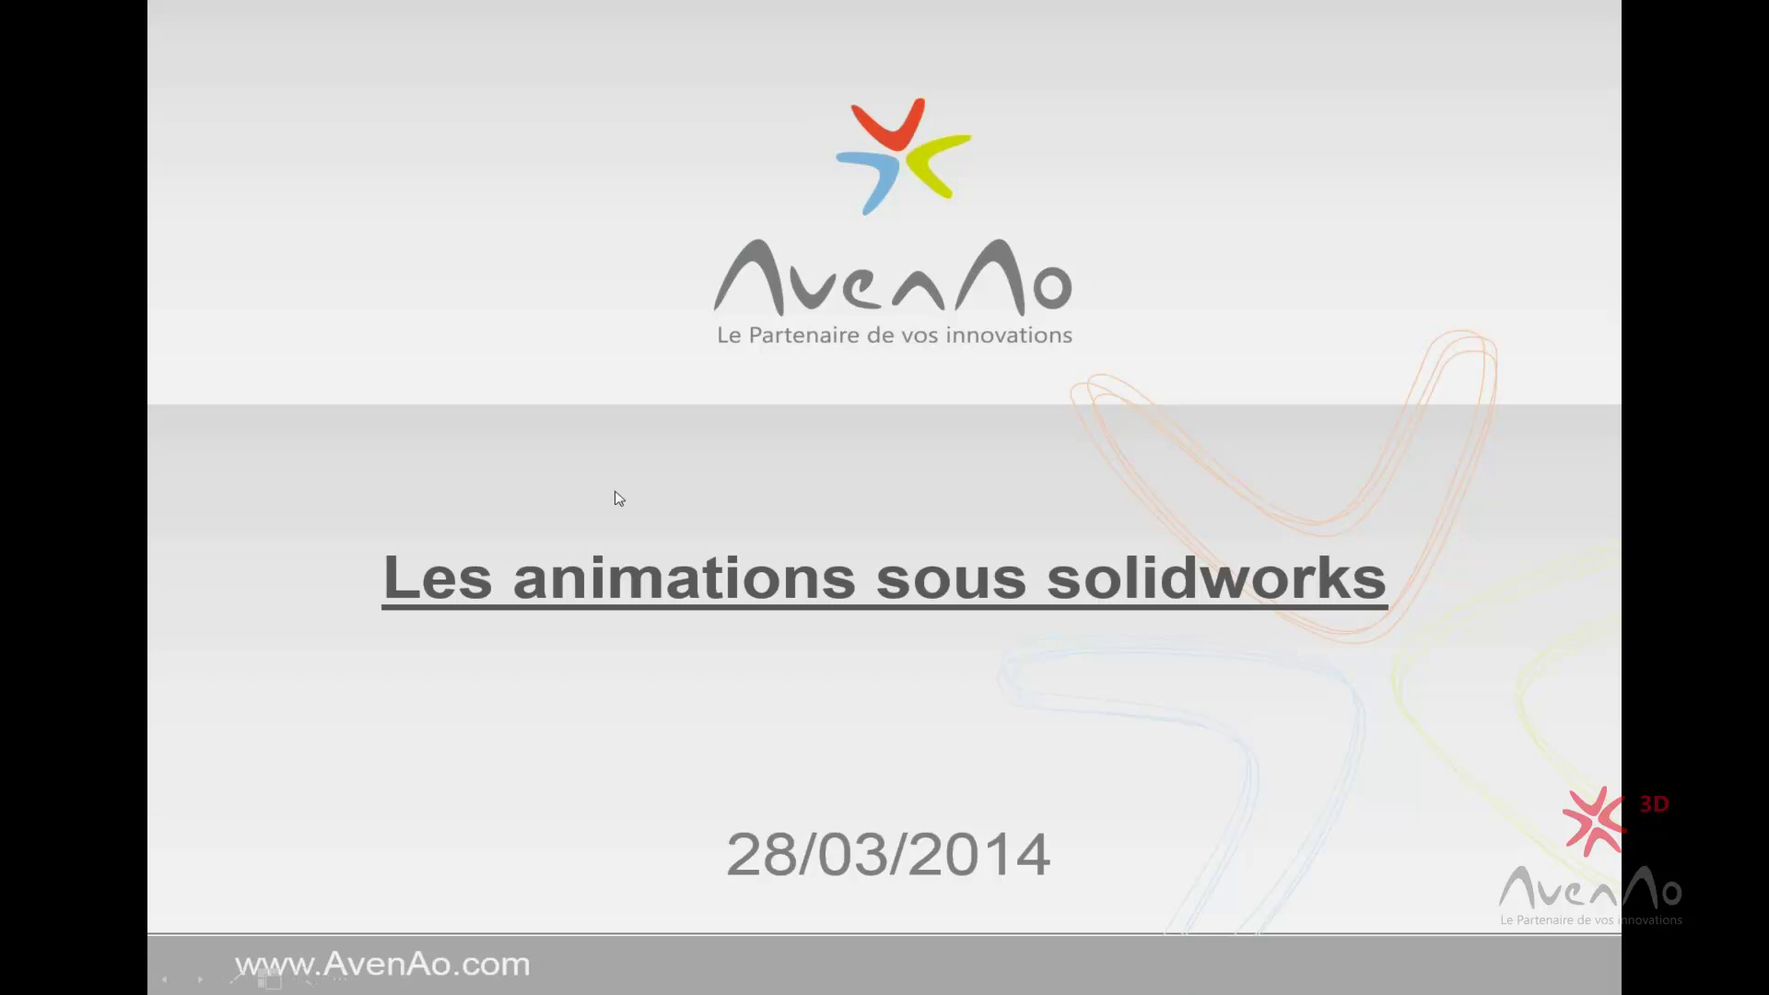
- Advance the slideshow through the presenter introduction slide to the Agenda slide
click(585, 500)
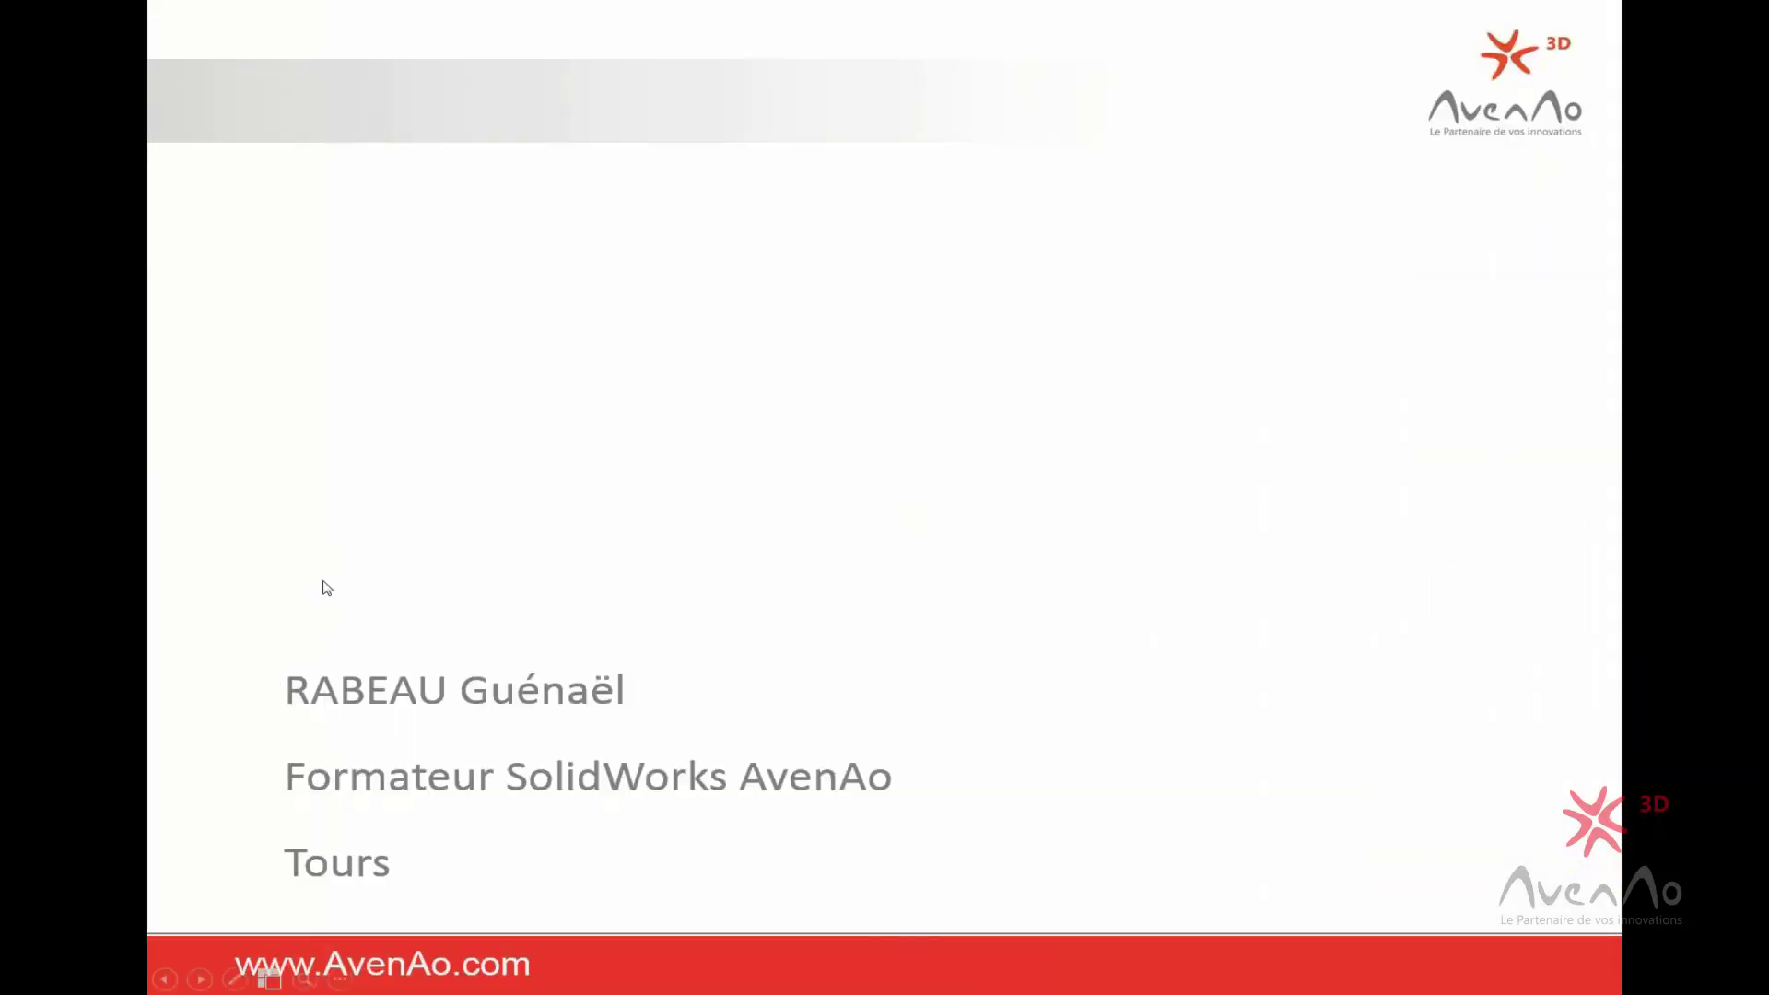
click(682, 817)
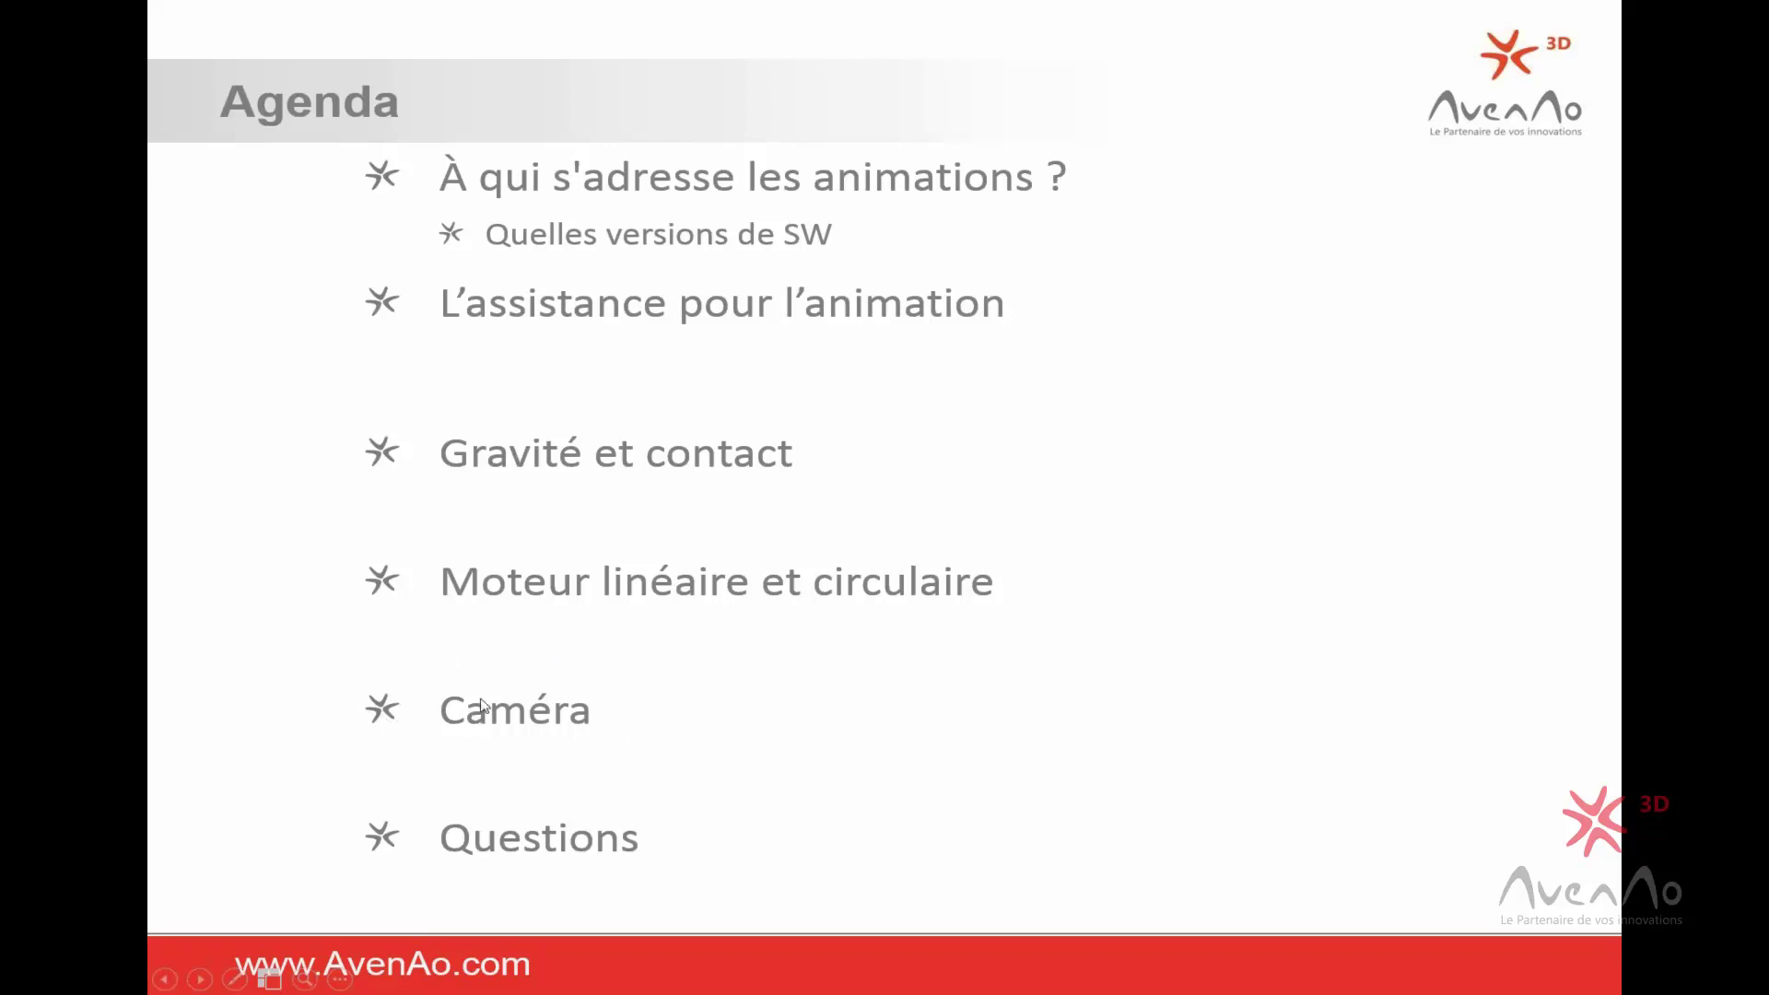
- Advance to the 'A qui ça s'adresse?' slide, then bring up the Flip 3D window switcher
click(669, 512)
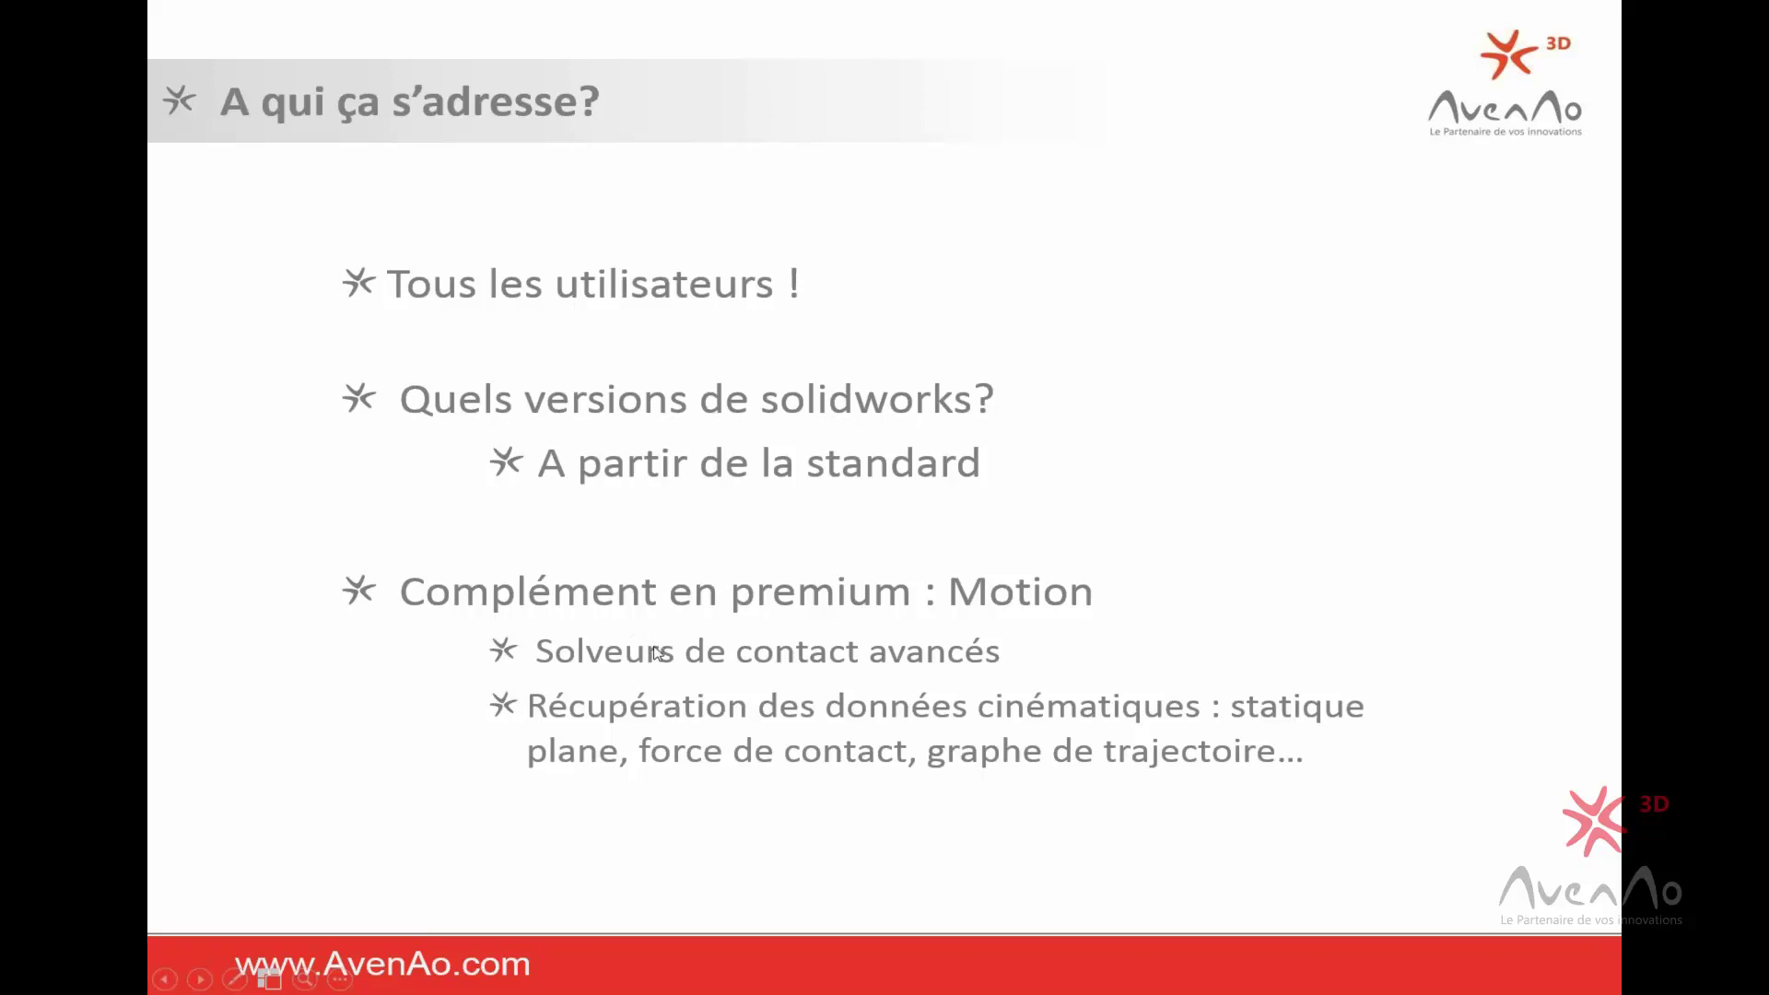
key(super+Tab)
key(super+Tab)
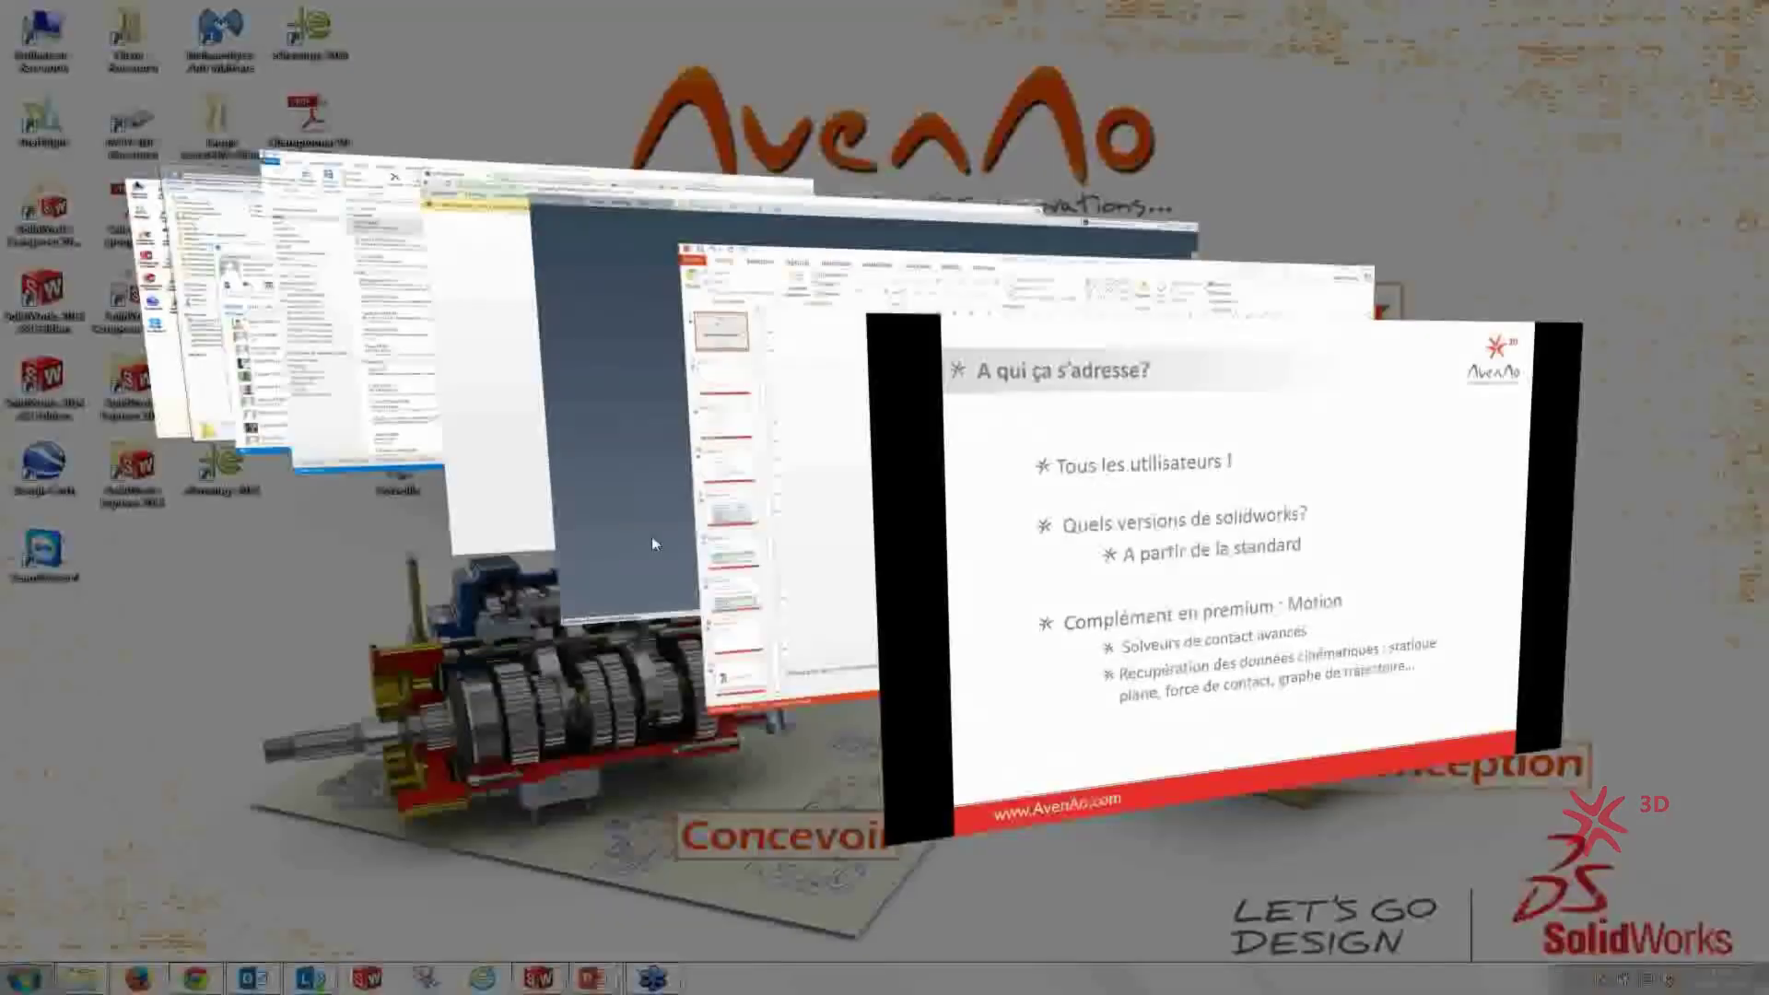
- Switch to SolidWorks and open the Lampe de poche assembly from Documents récents
click(652, 542)
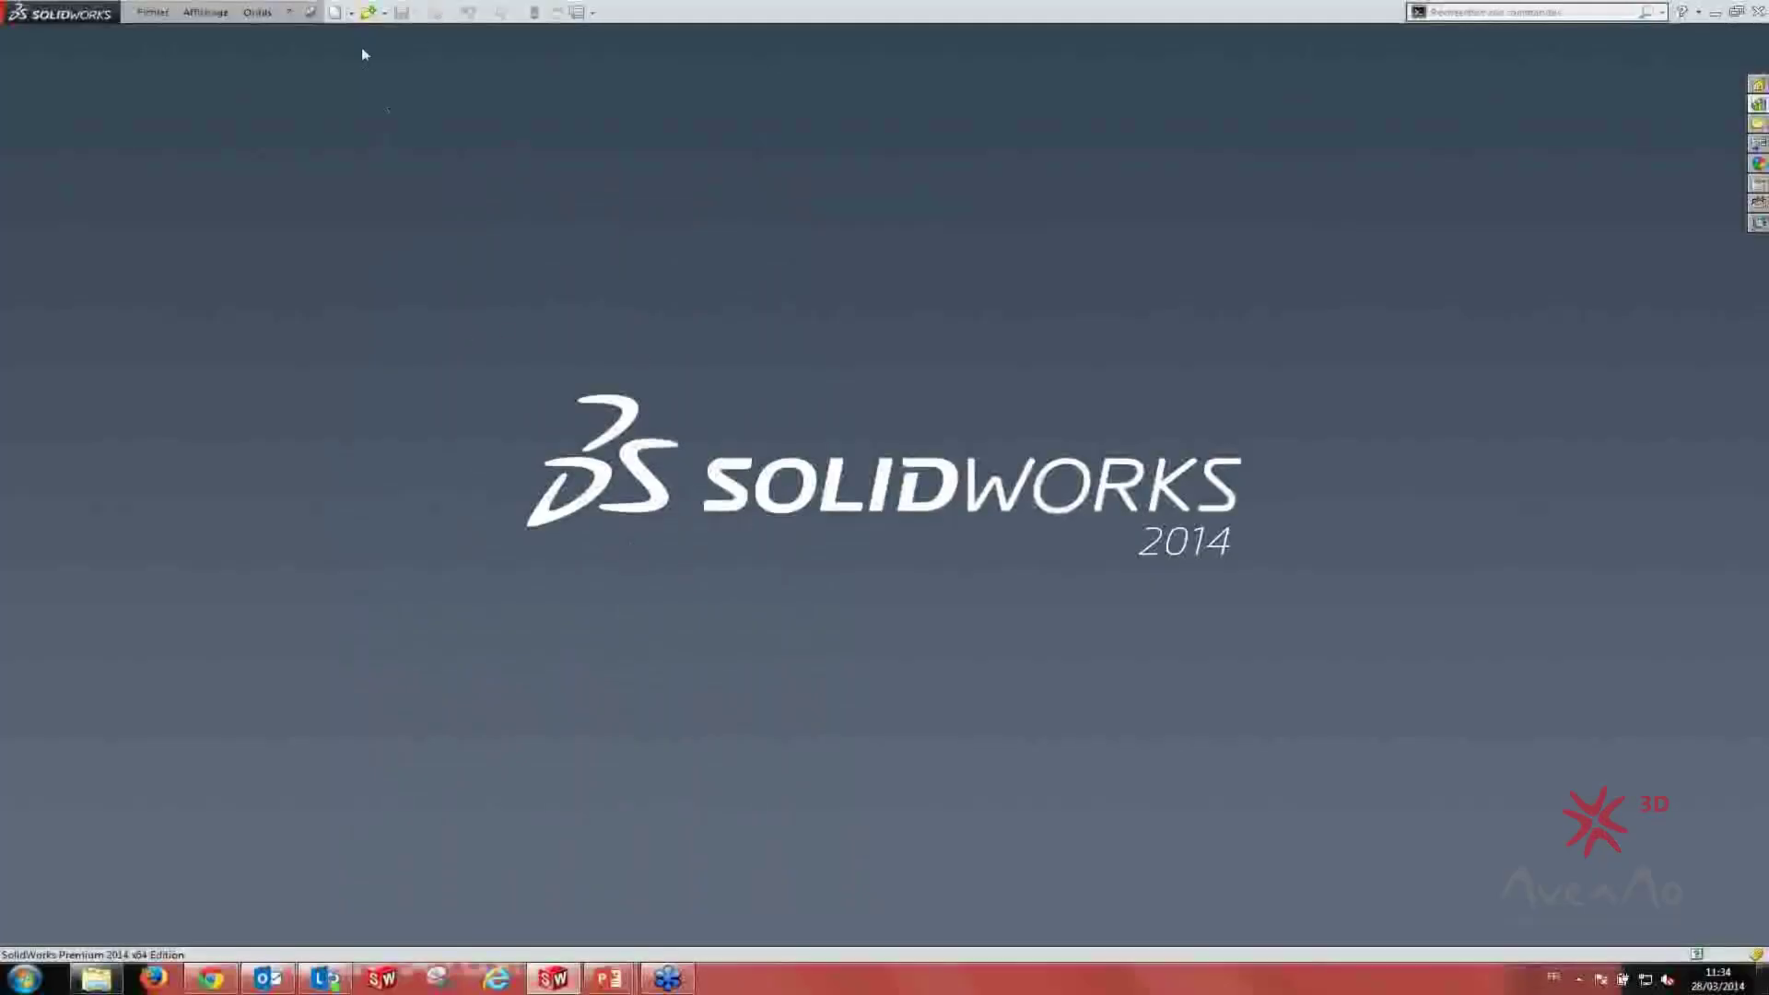
key(r)
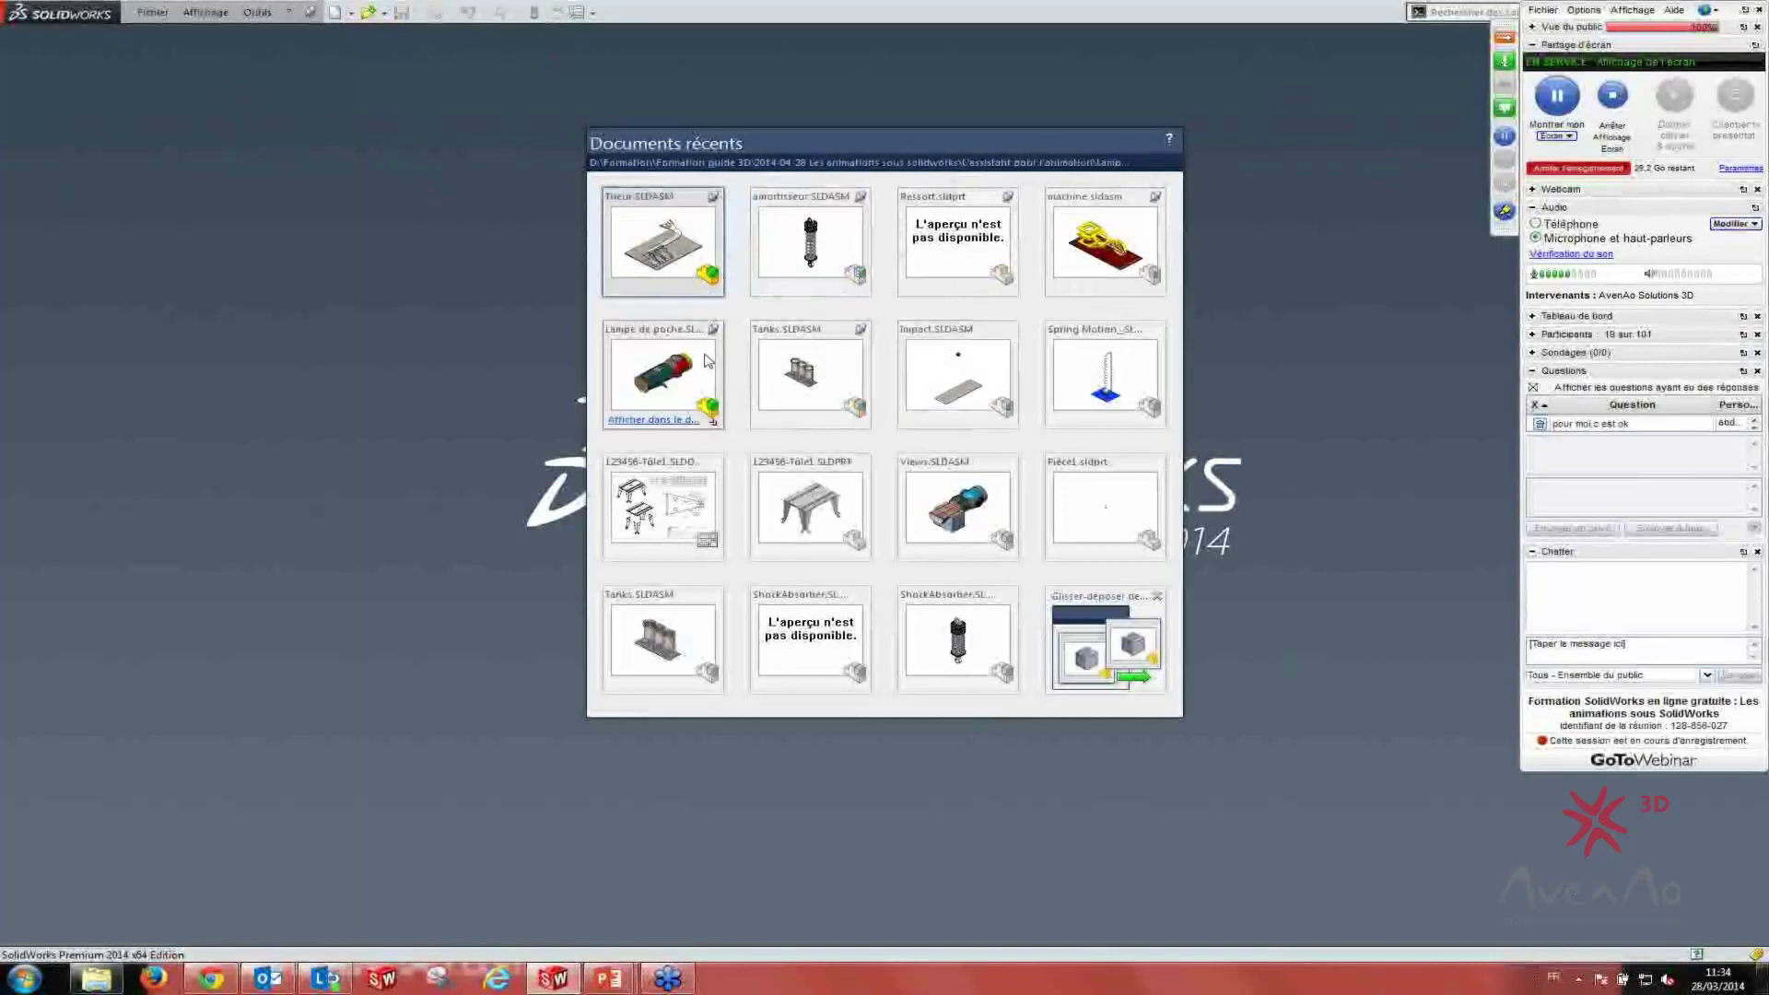
mouse_move(662, 370)
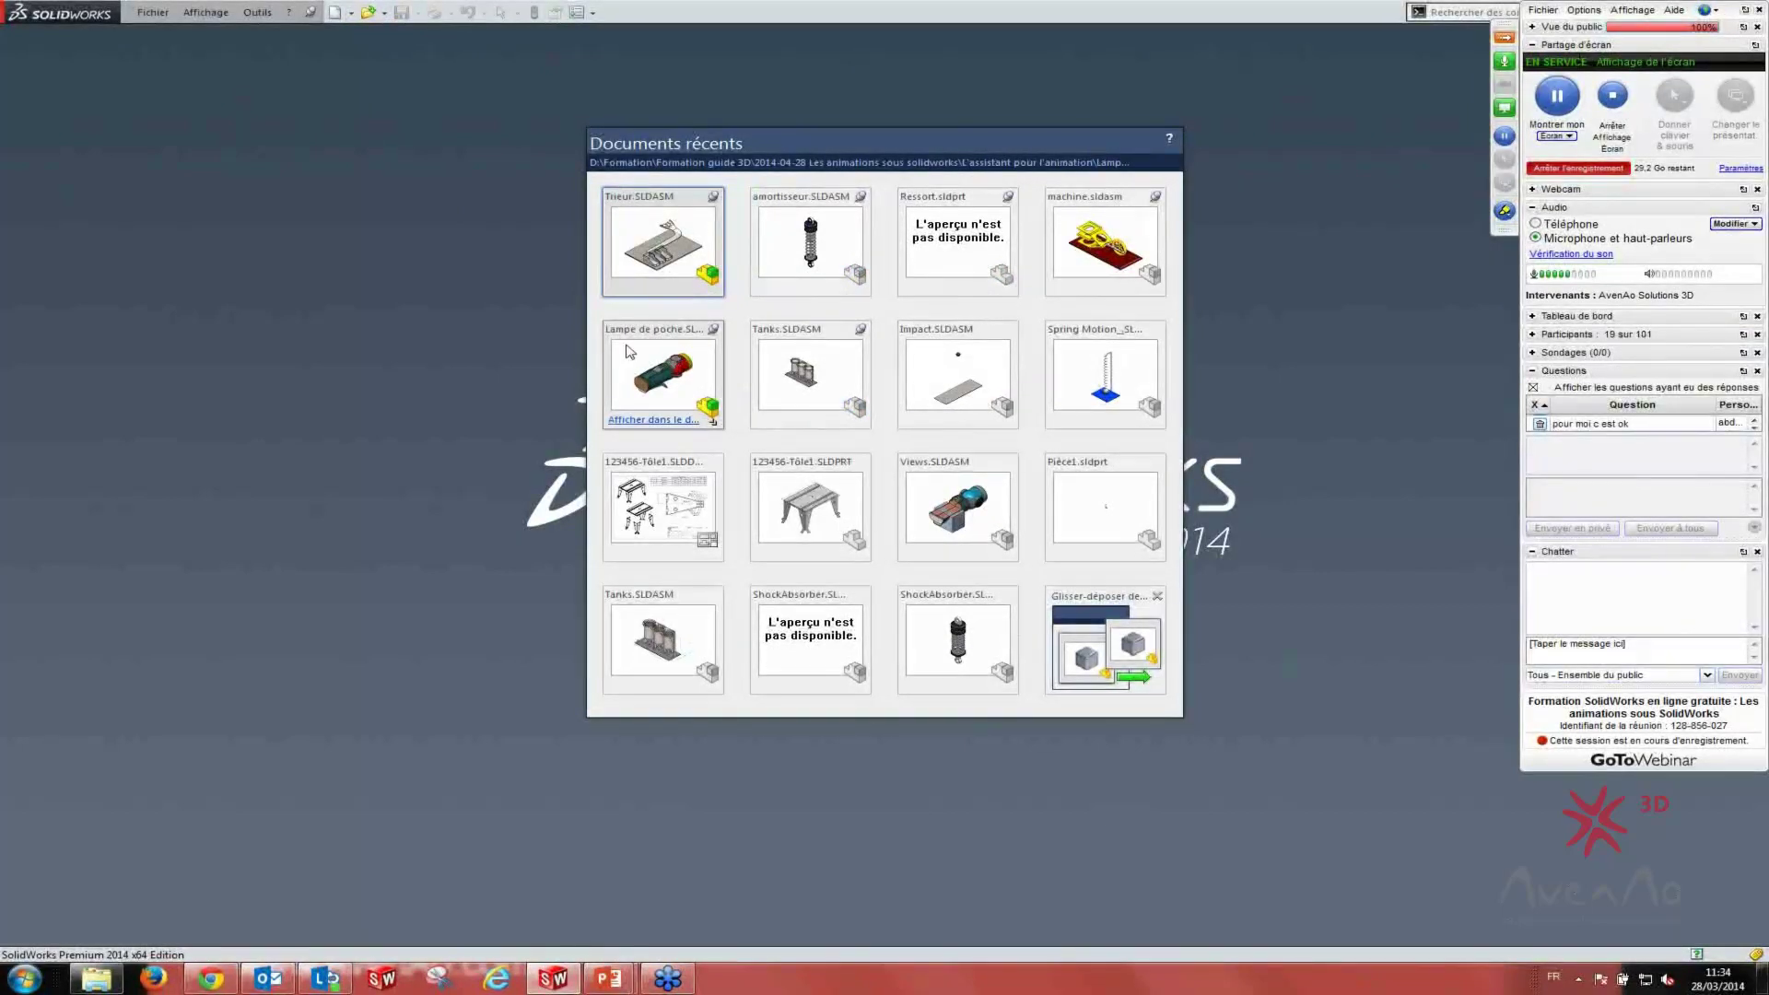
click(629, 350)
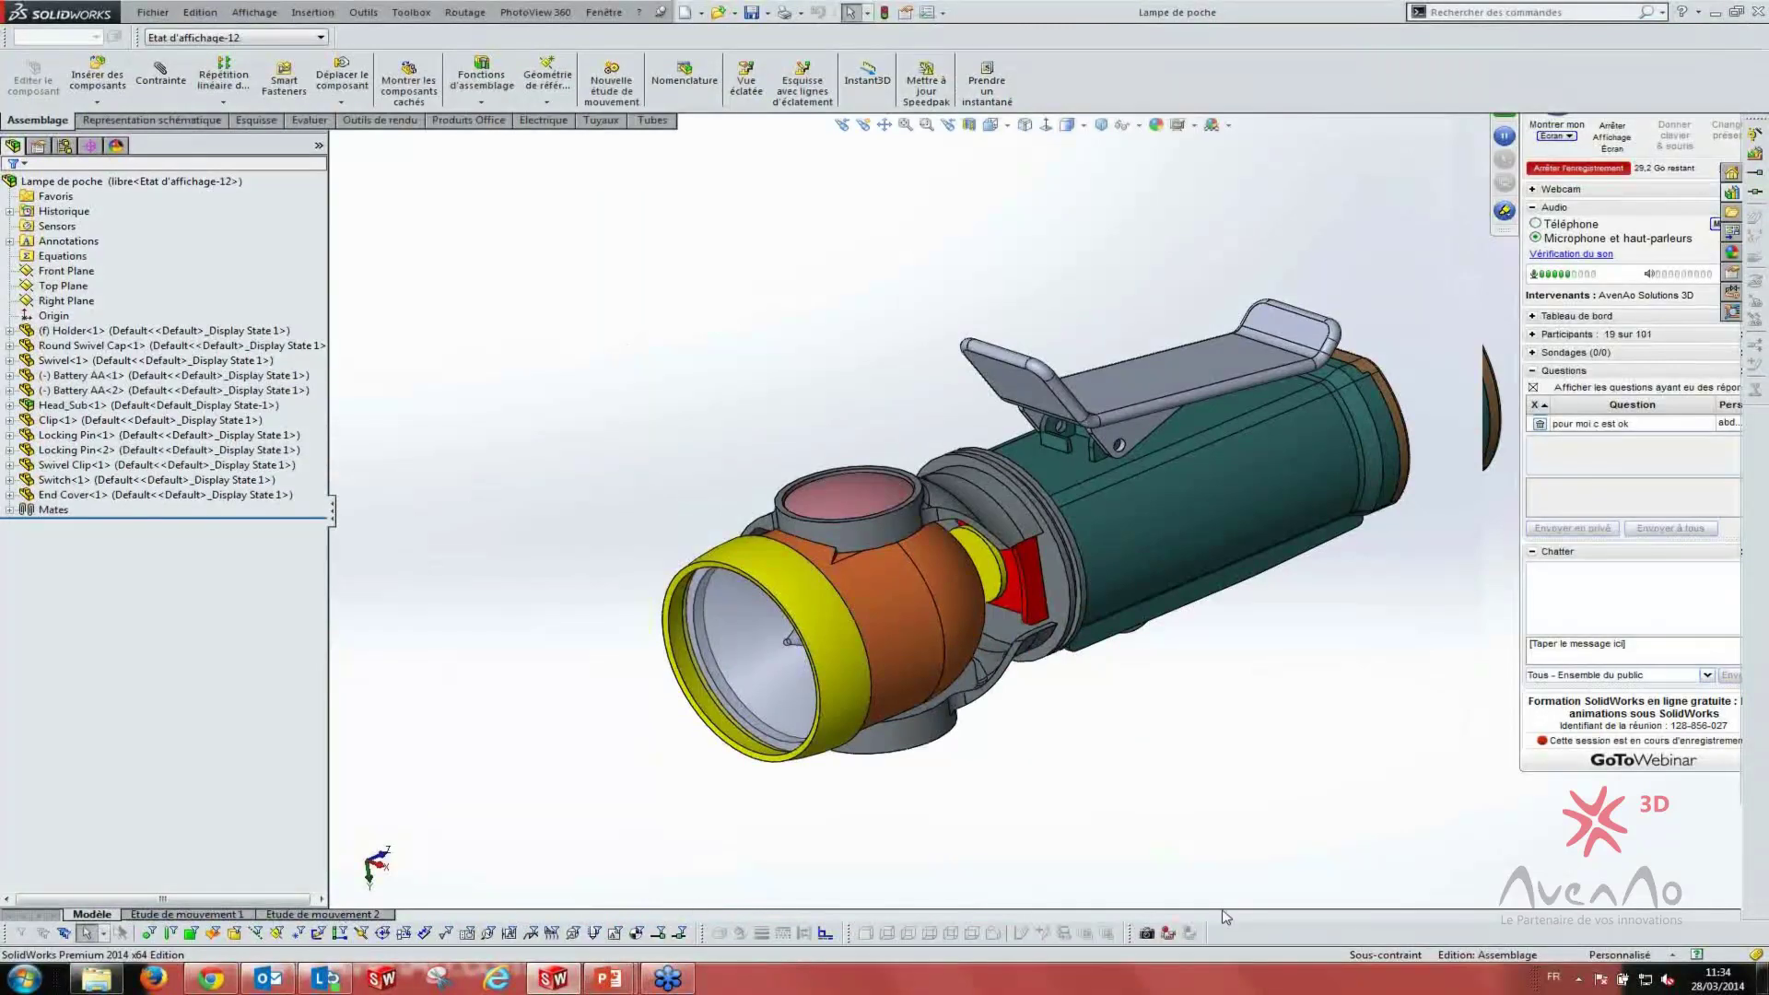
right_click(1329, 941)
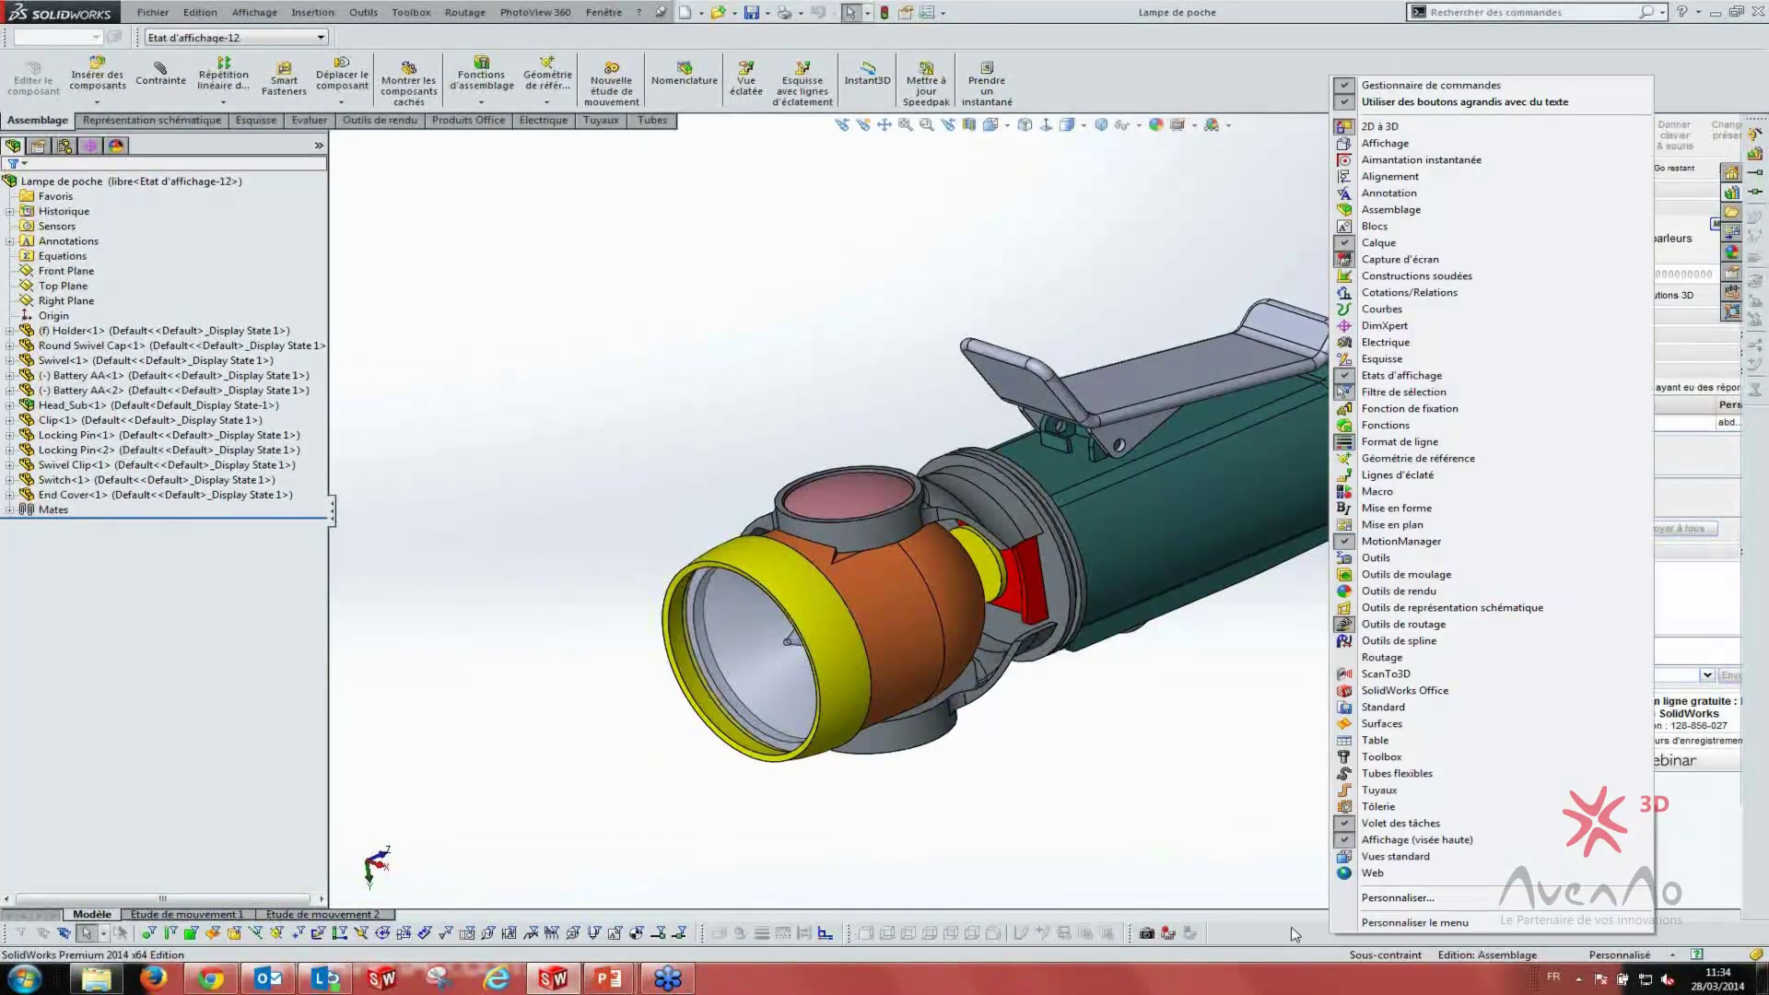
right_click(1255, 937)
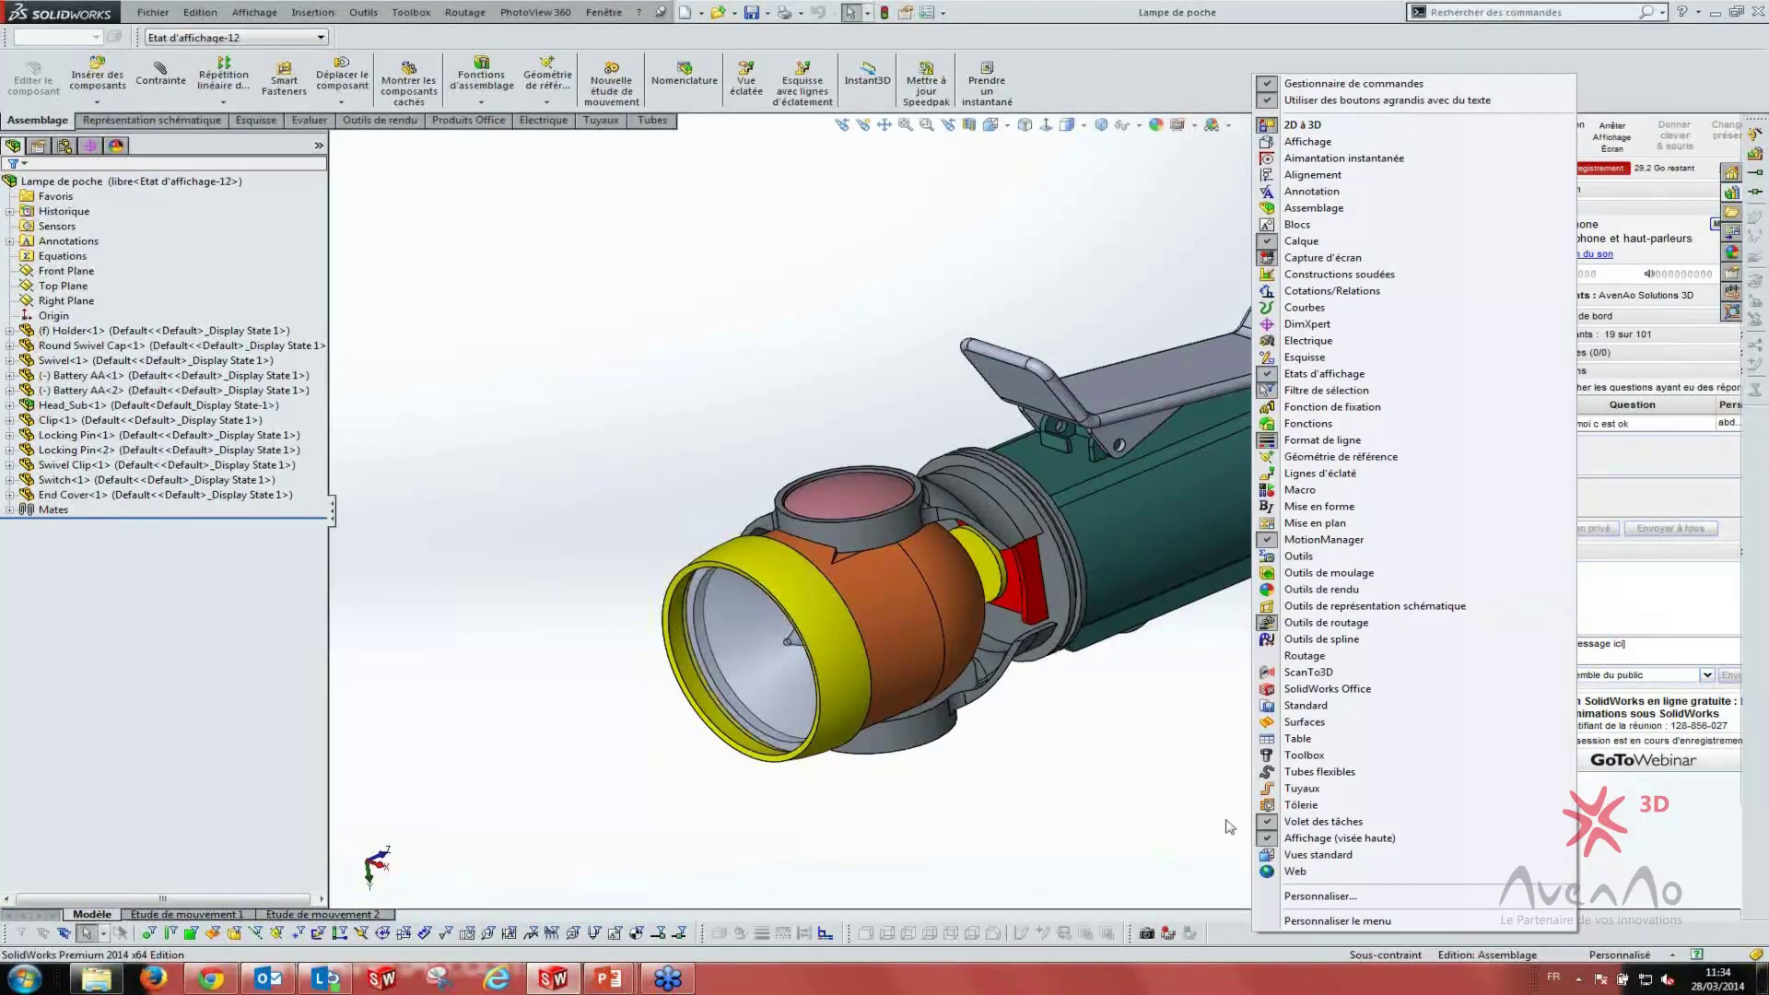
right_click(1133, 72)
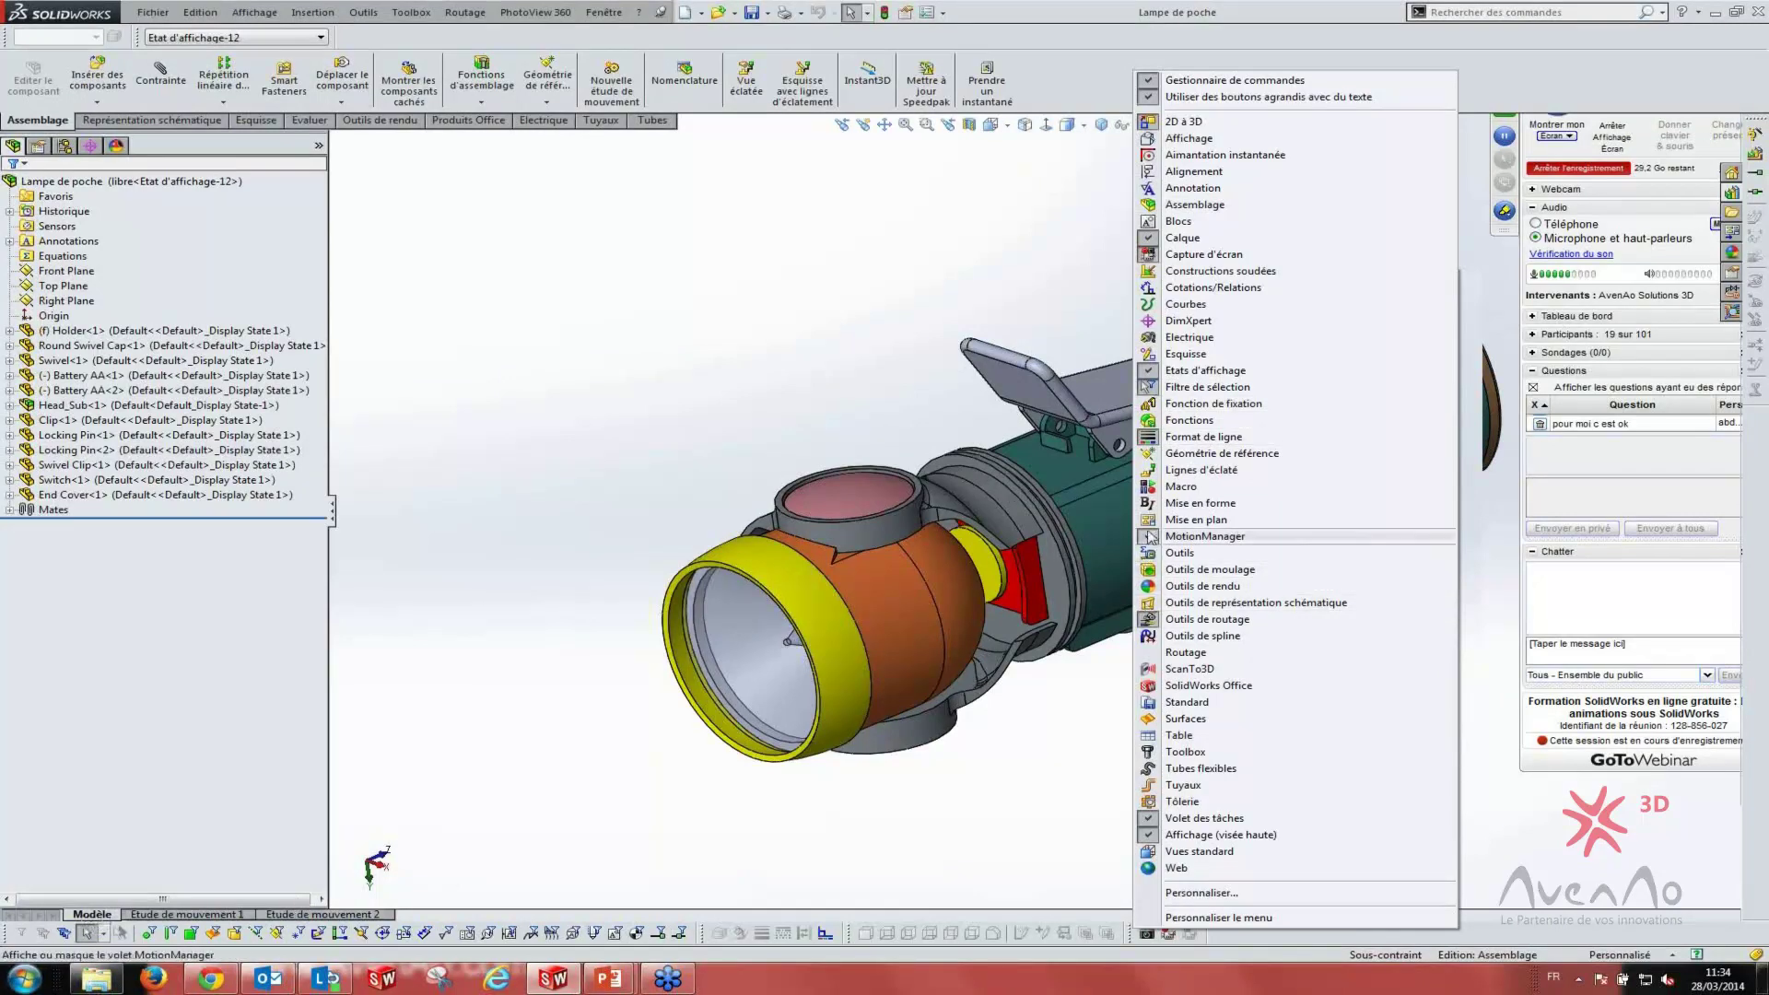
click(1149, 539)
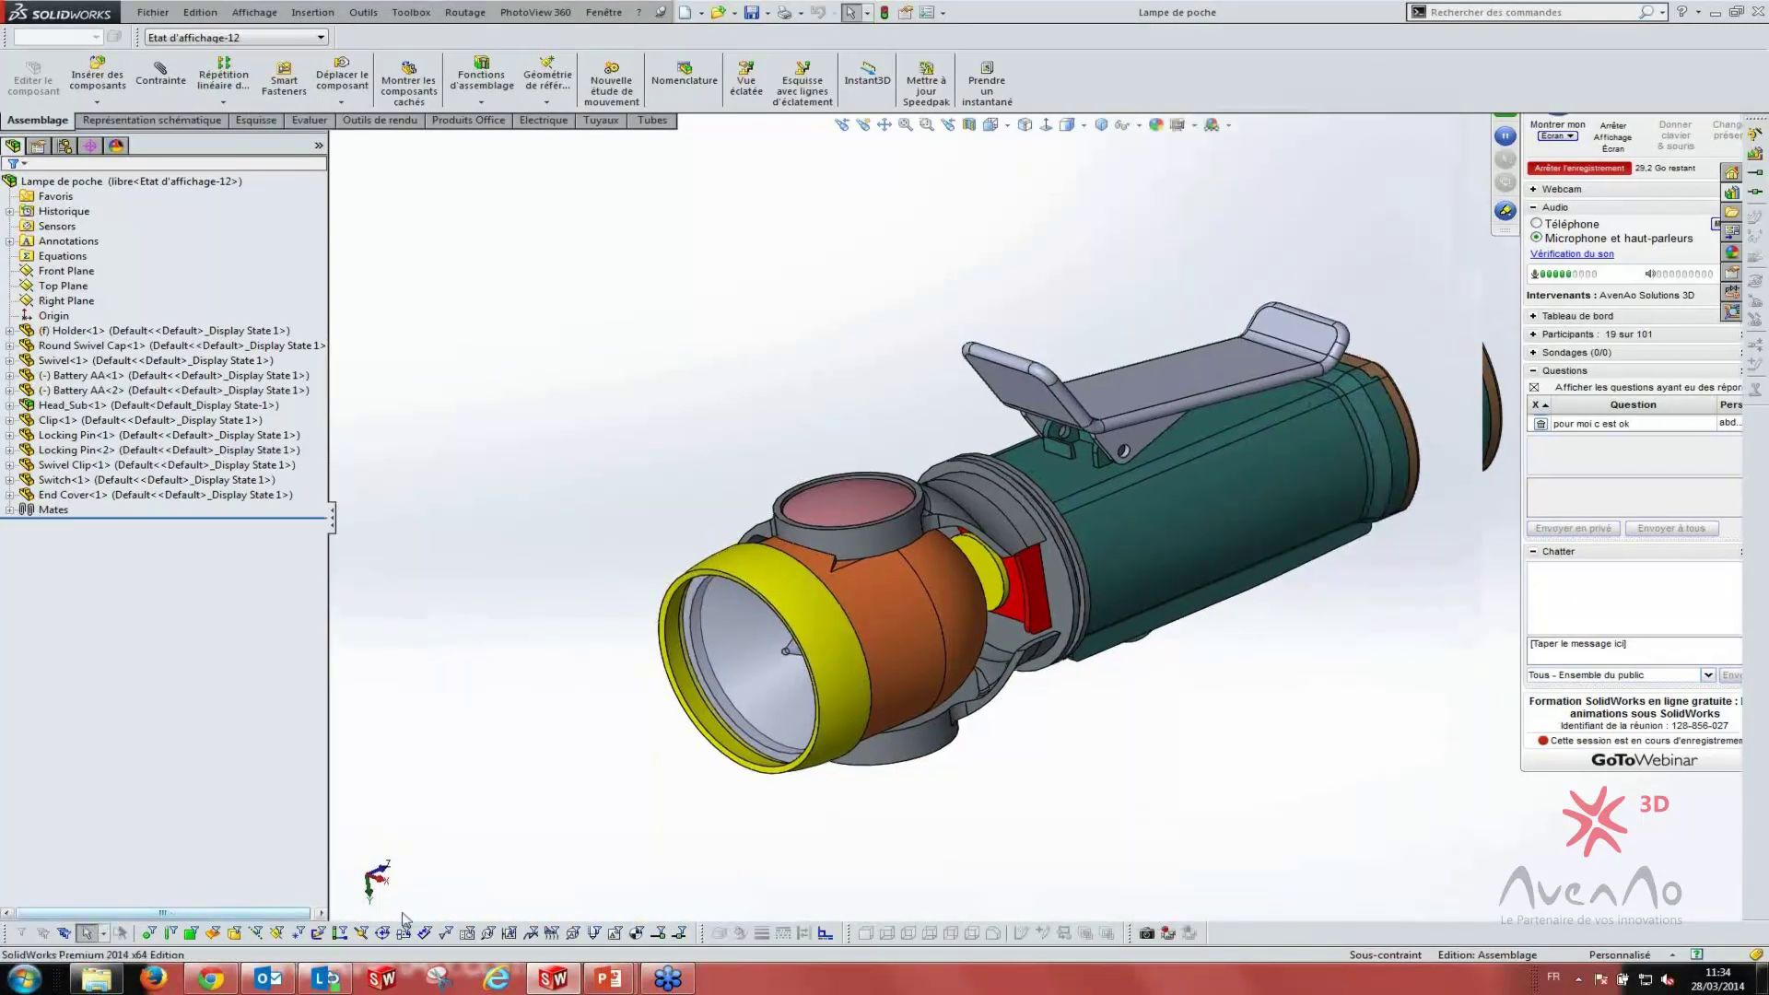
right_click(1260, 935)
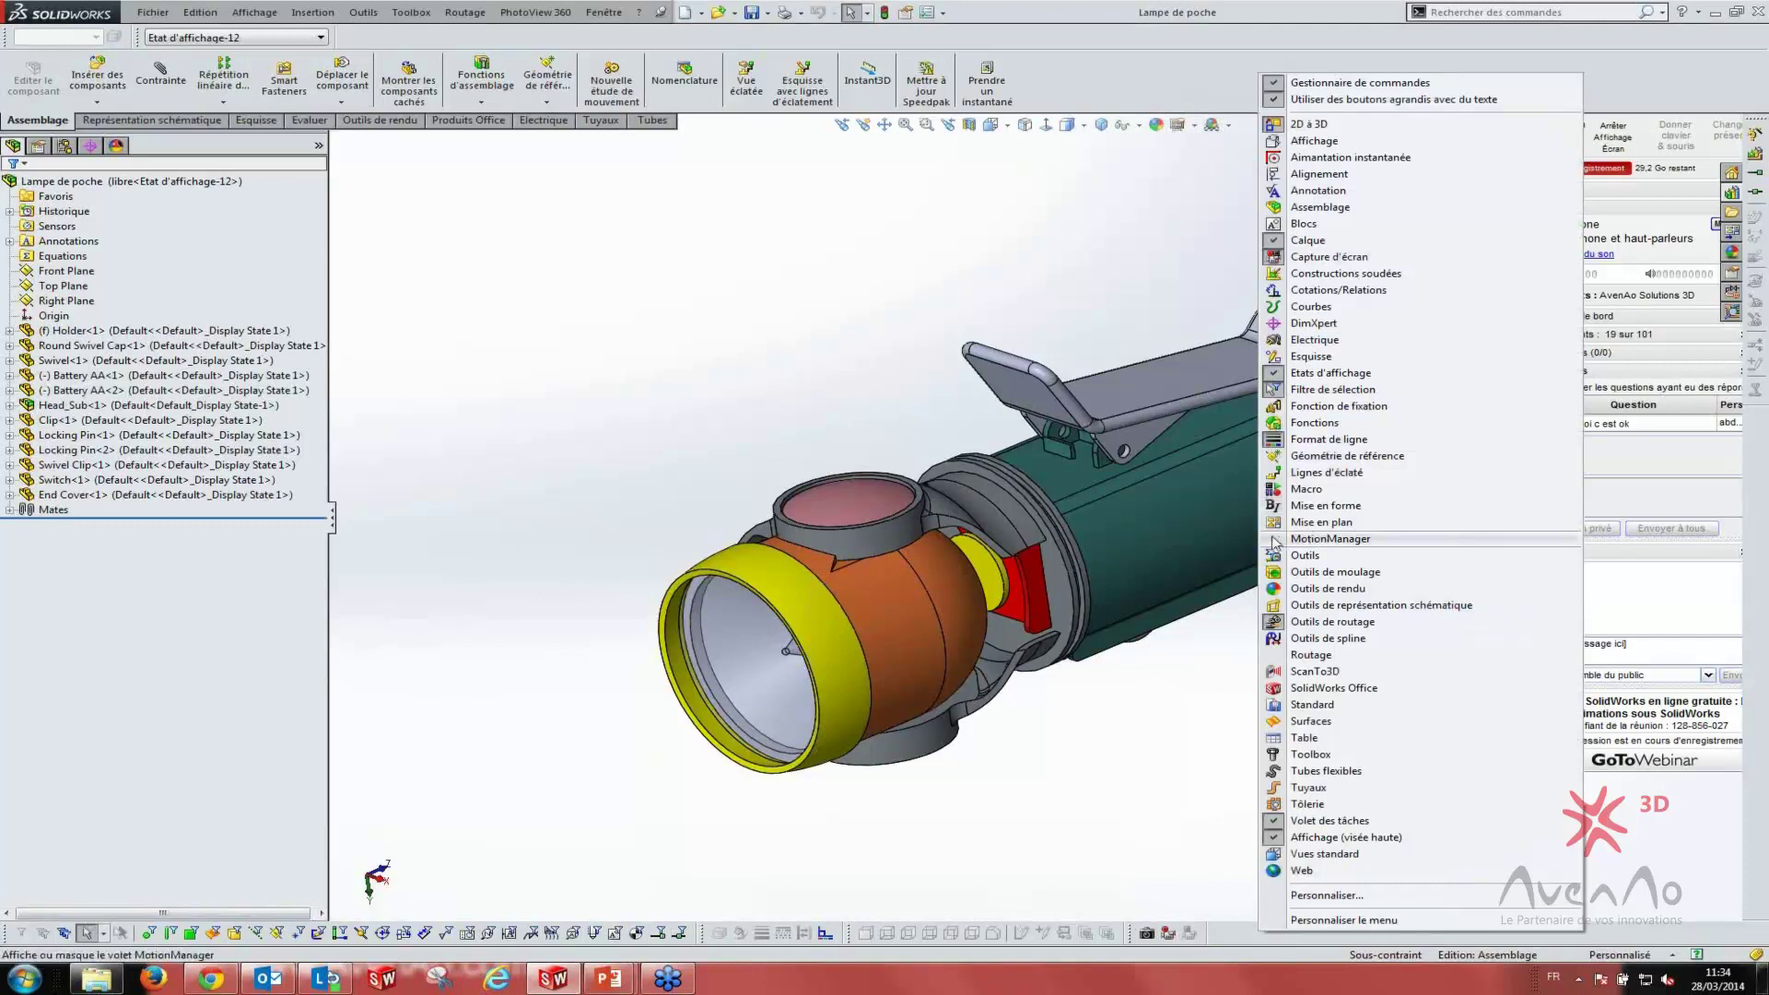
click(1273, 541)
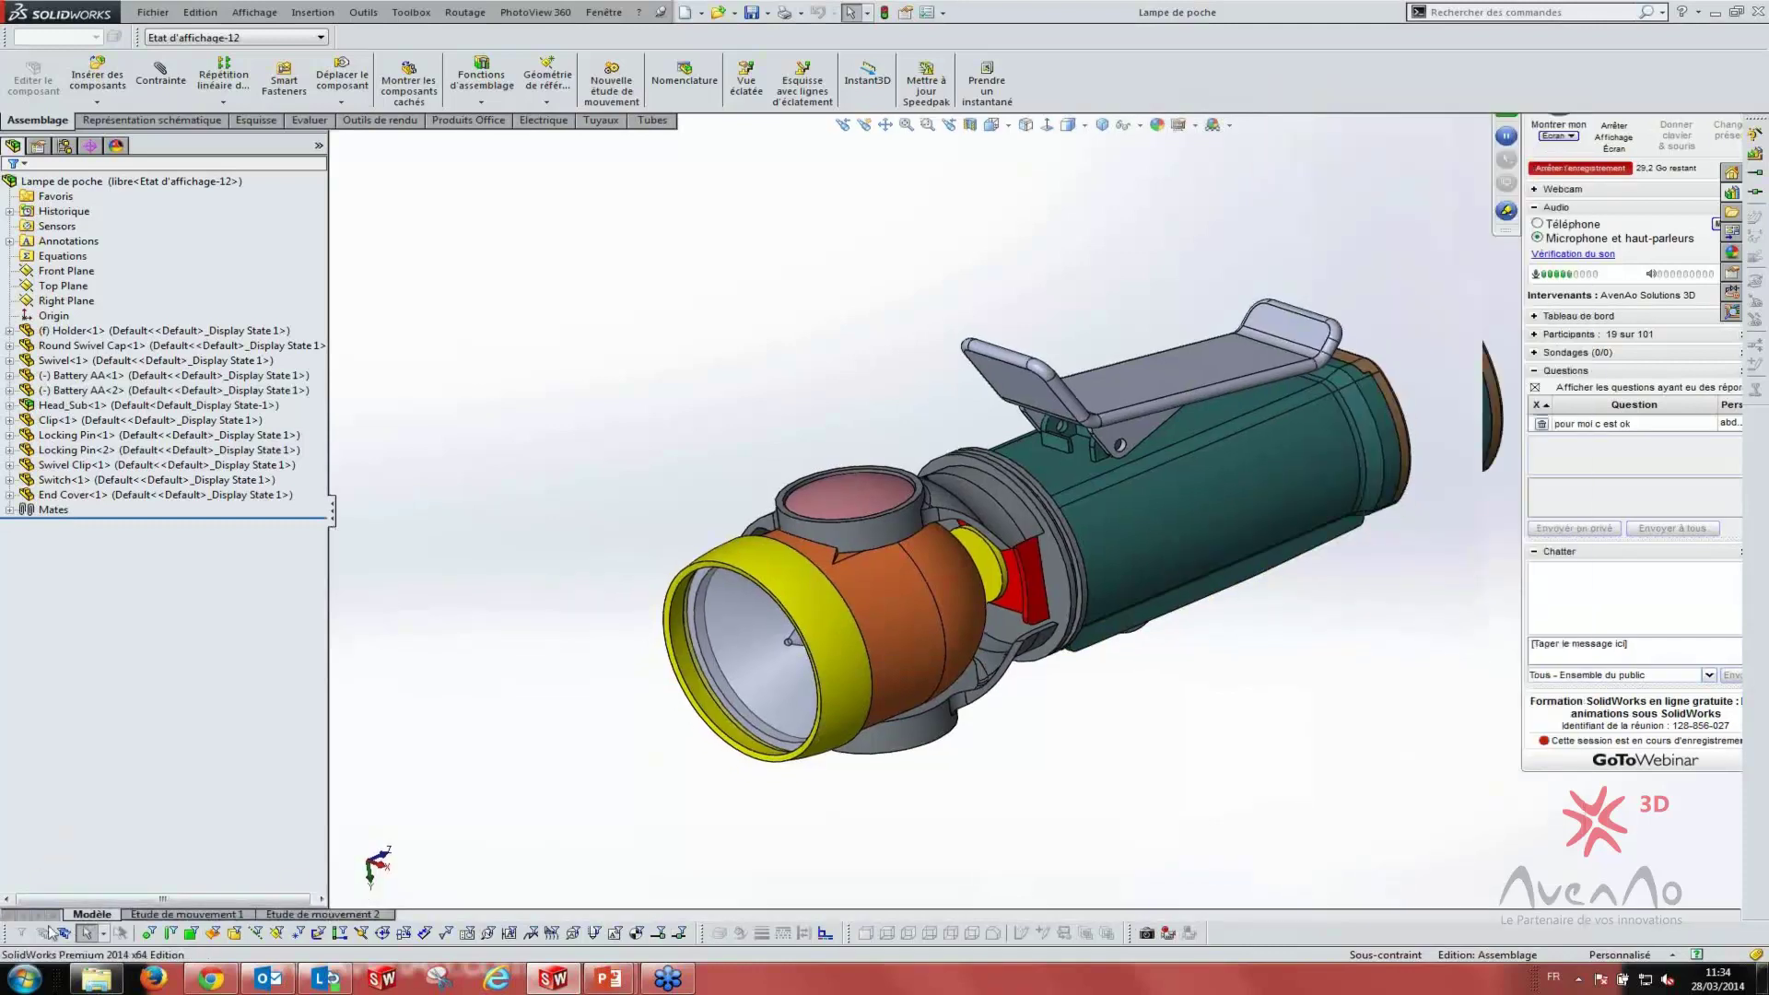
- Compare the Etude de mouvement 1 and 2 timelines, ending on the empty Etude de mouvement 2
click(171, 915)
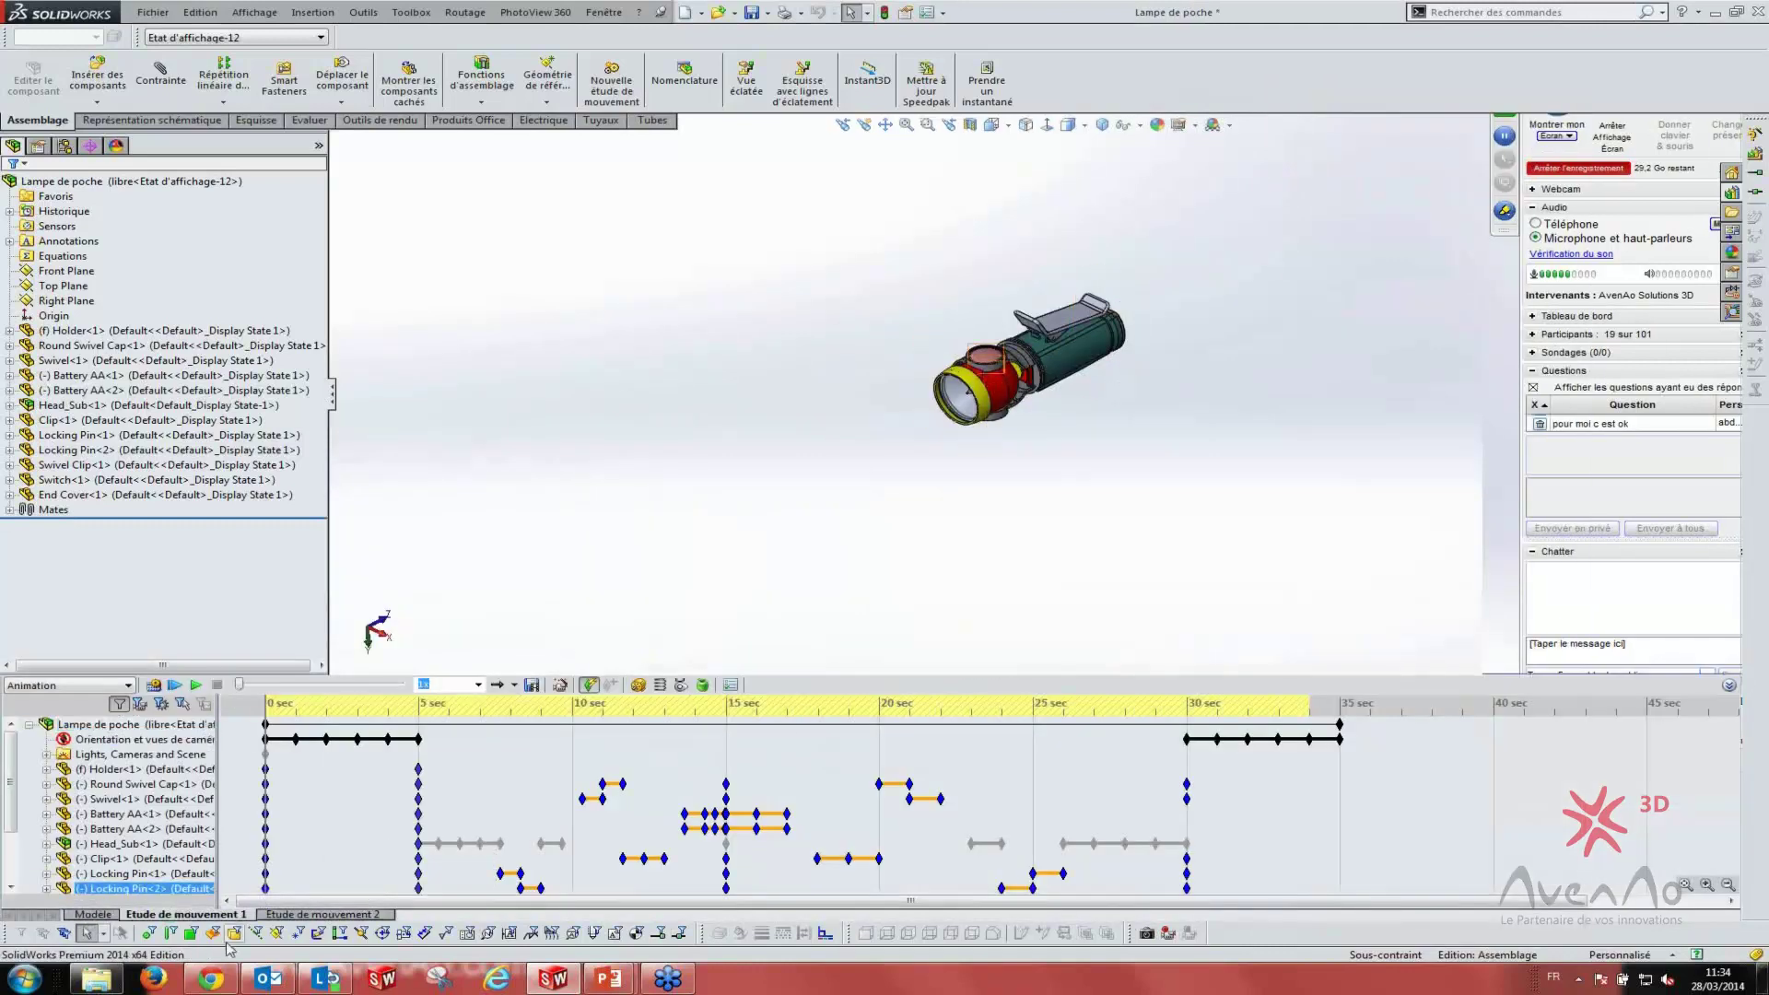
click(314, 915)
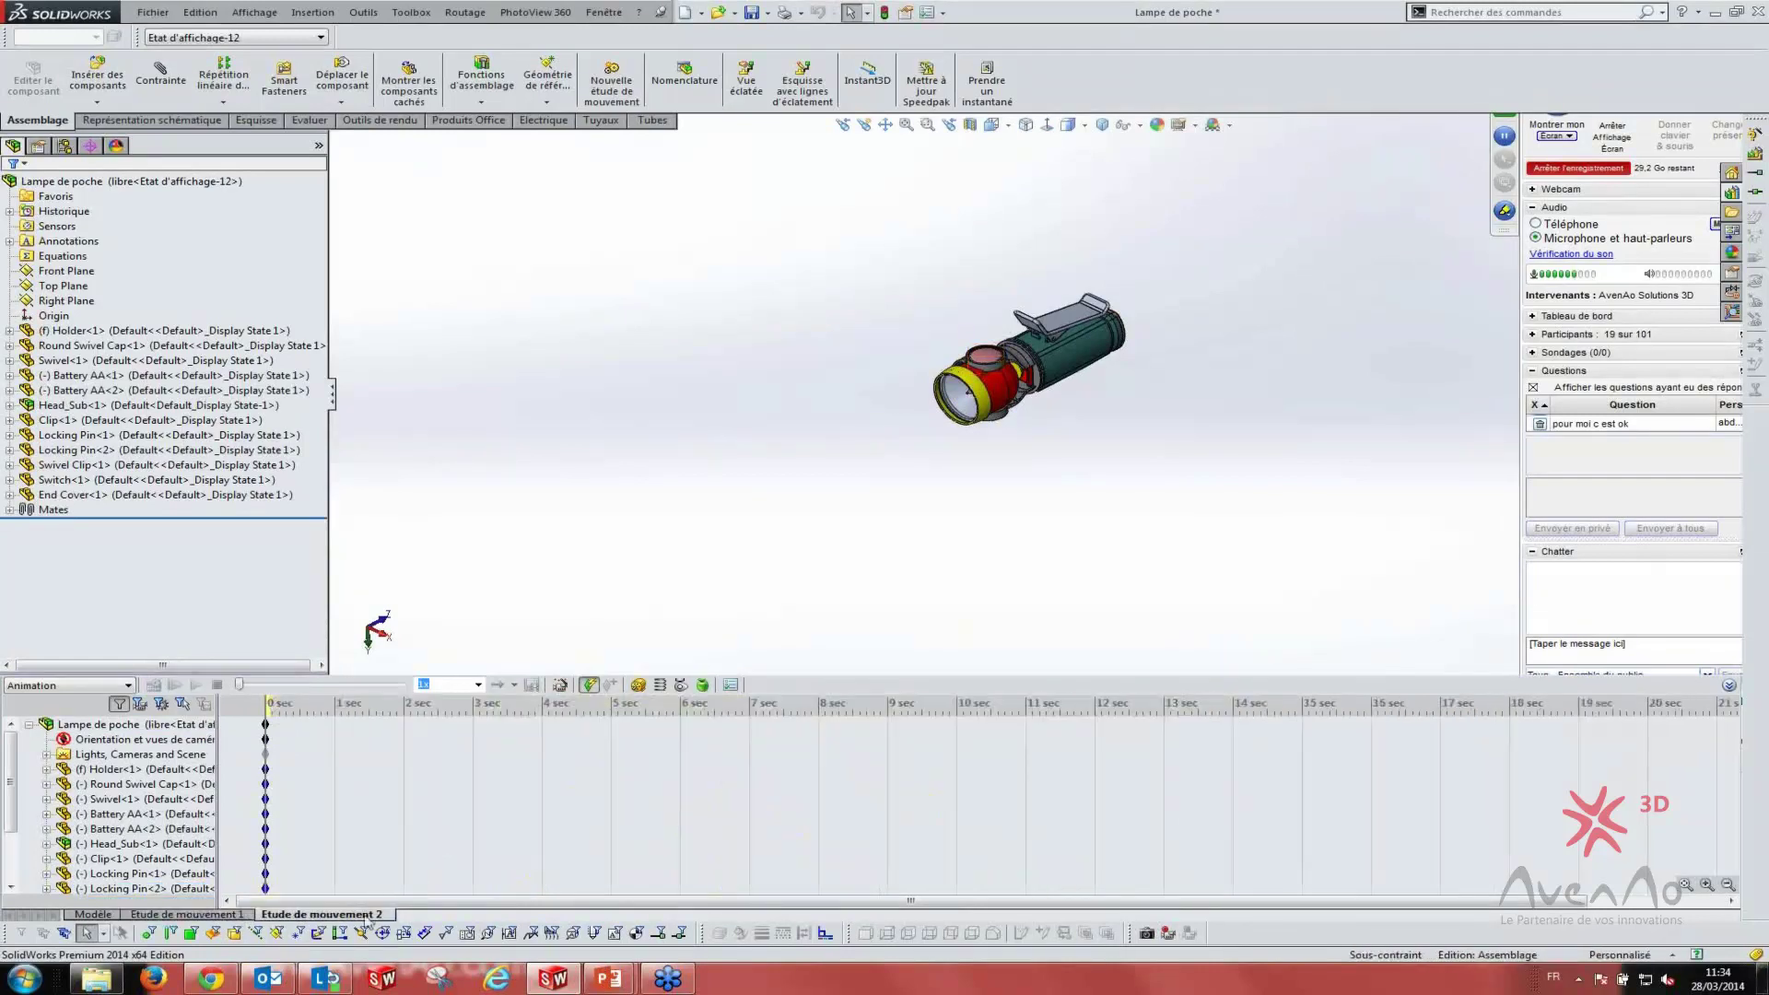
click(162, 915)
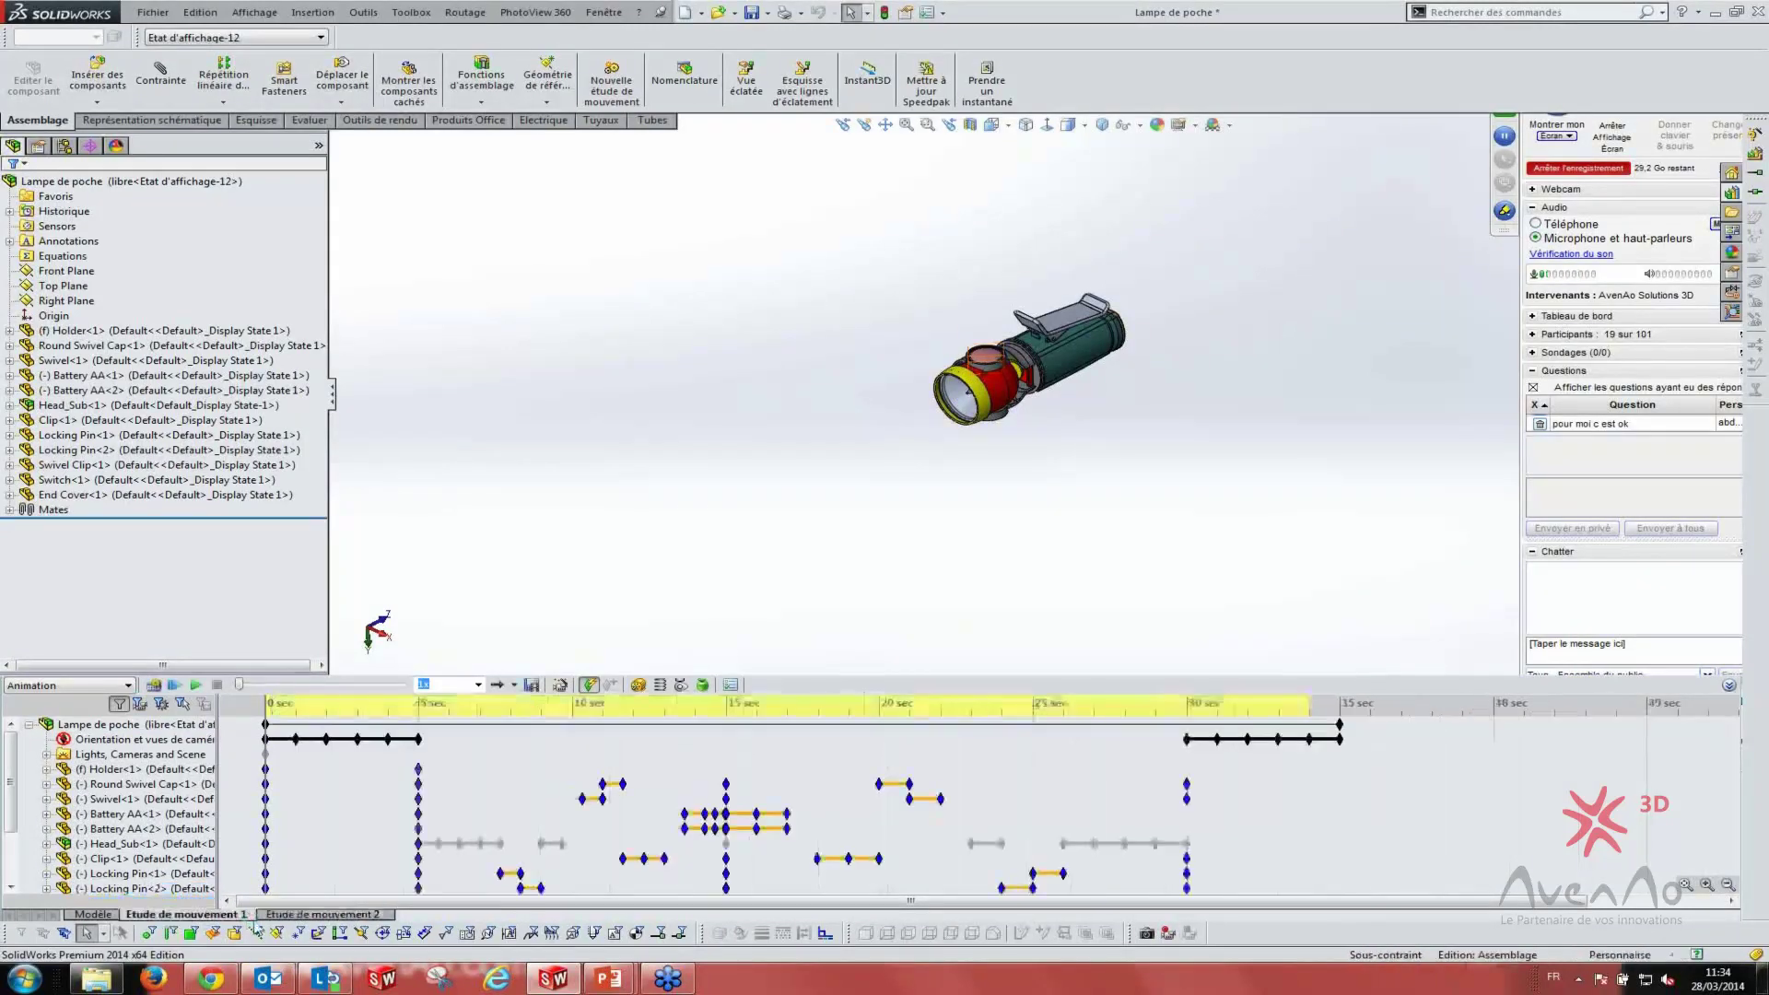
click(285, 916)
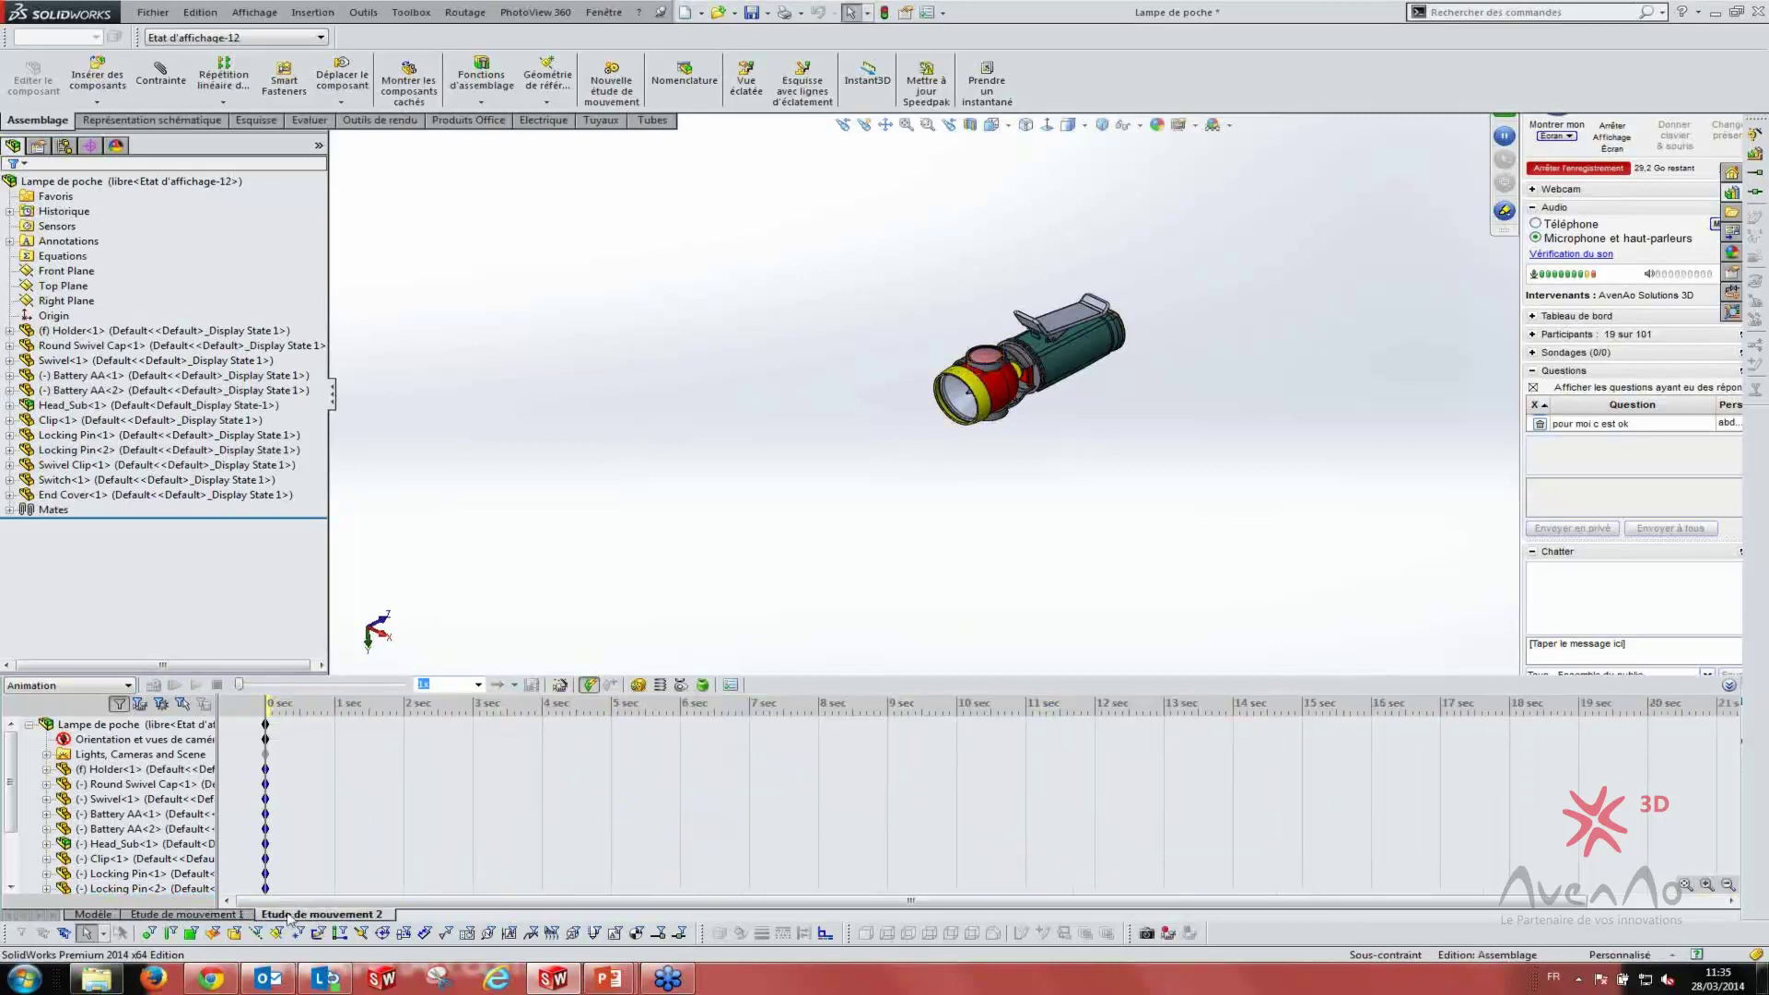
right_click(201, 916)
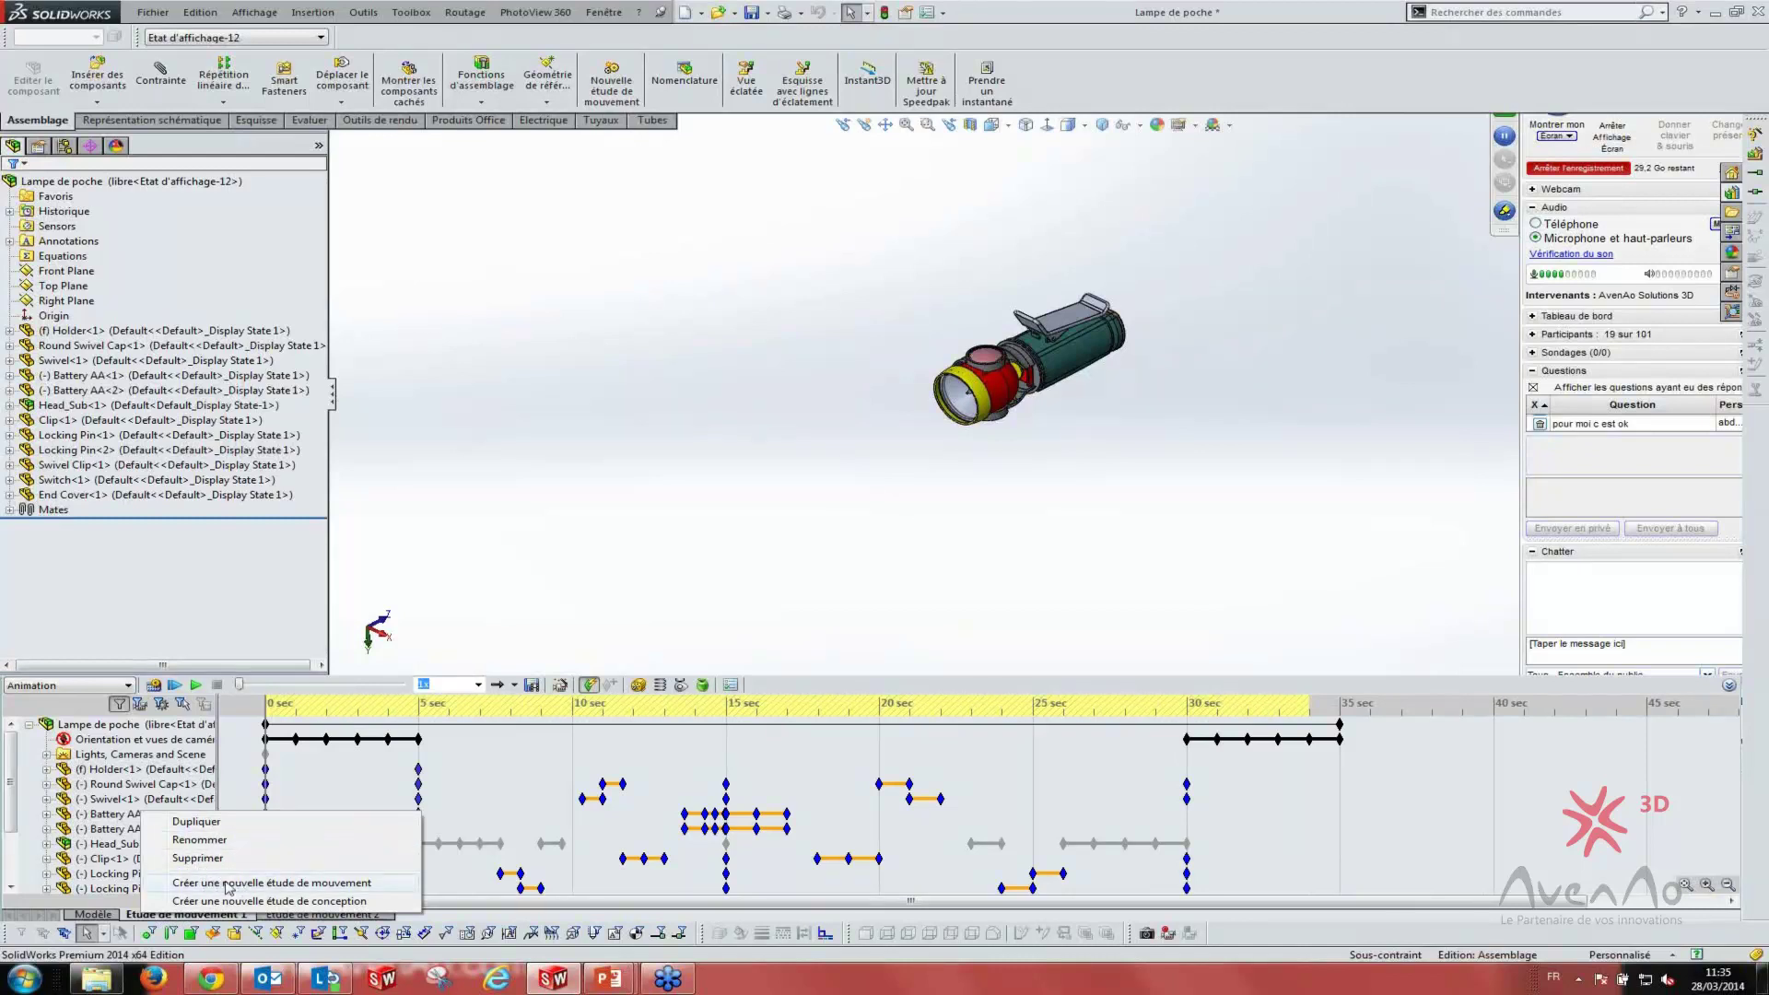
click(361, 922)
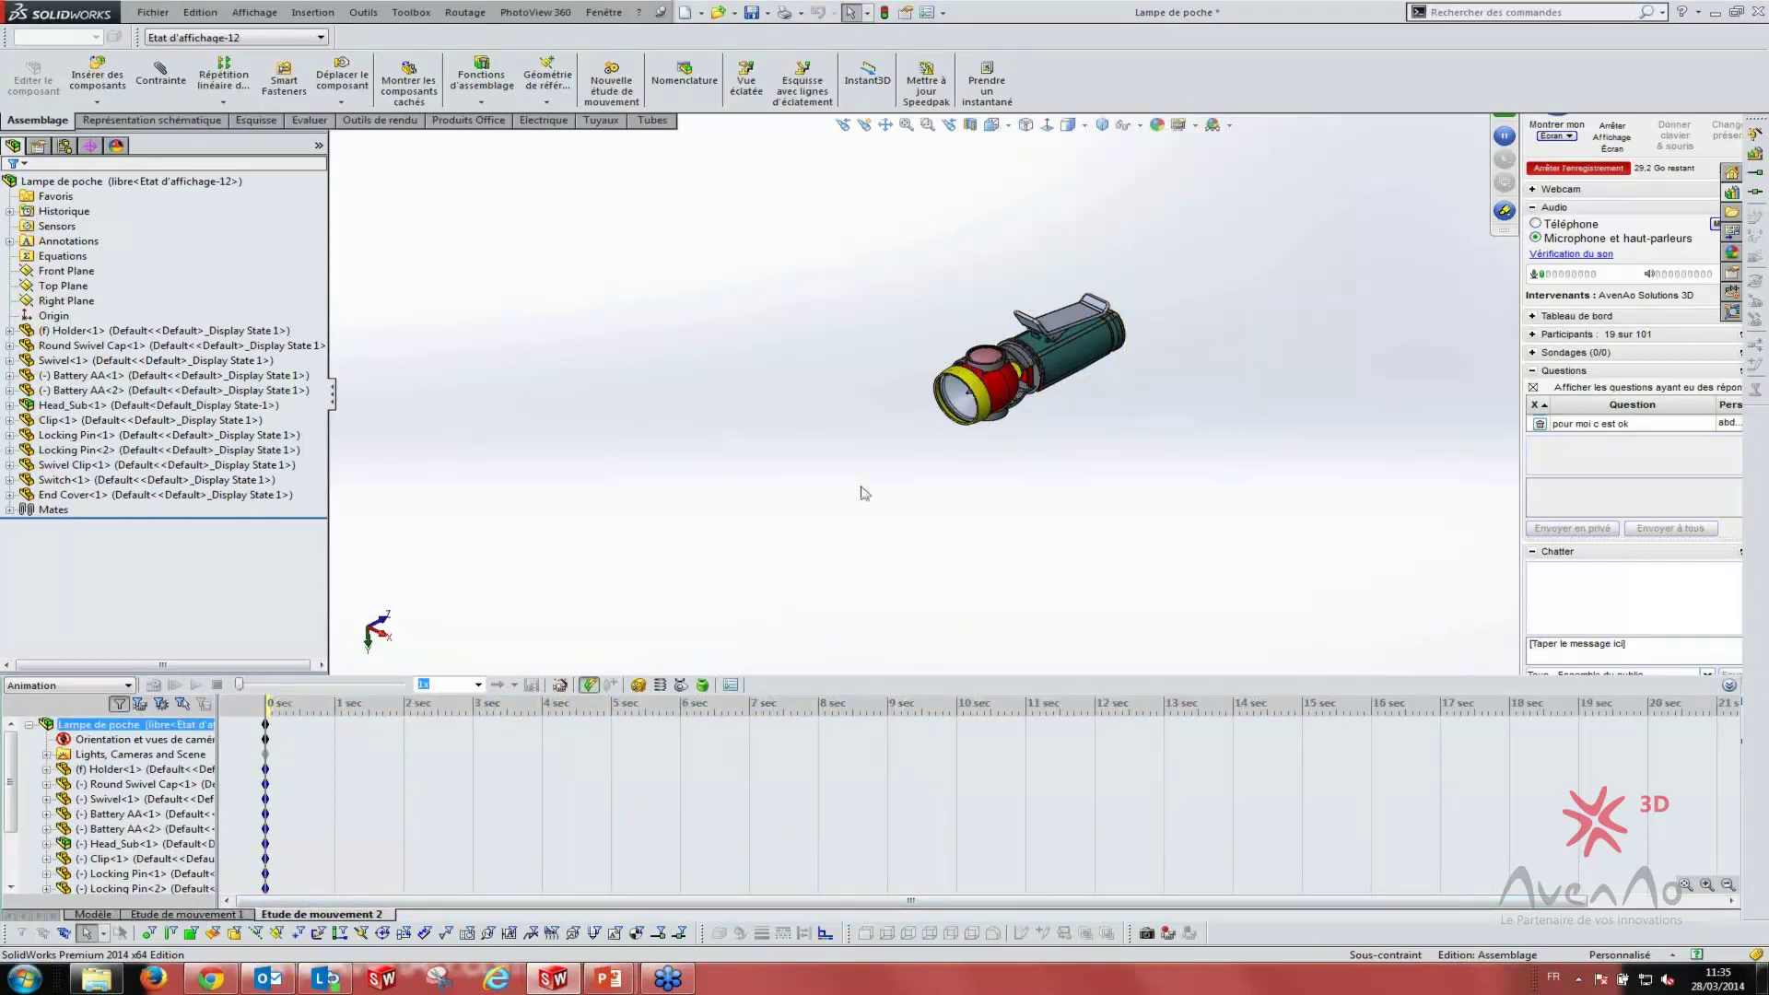
- Enable the SolidWorks Motion add-in under Compléments and fit the flashlight to the view
click(943, 15)
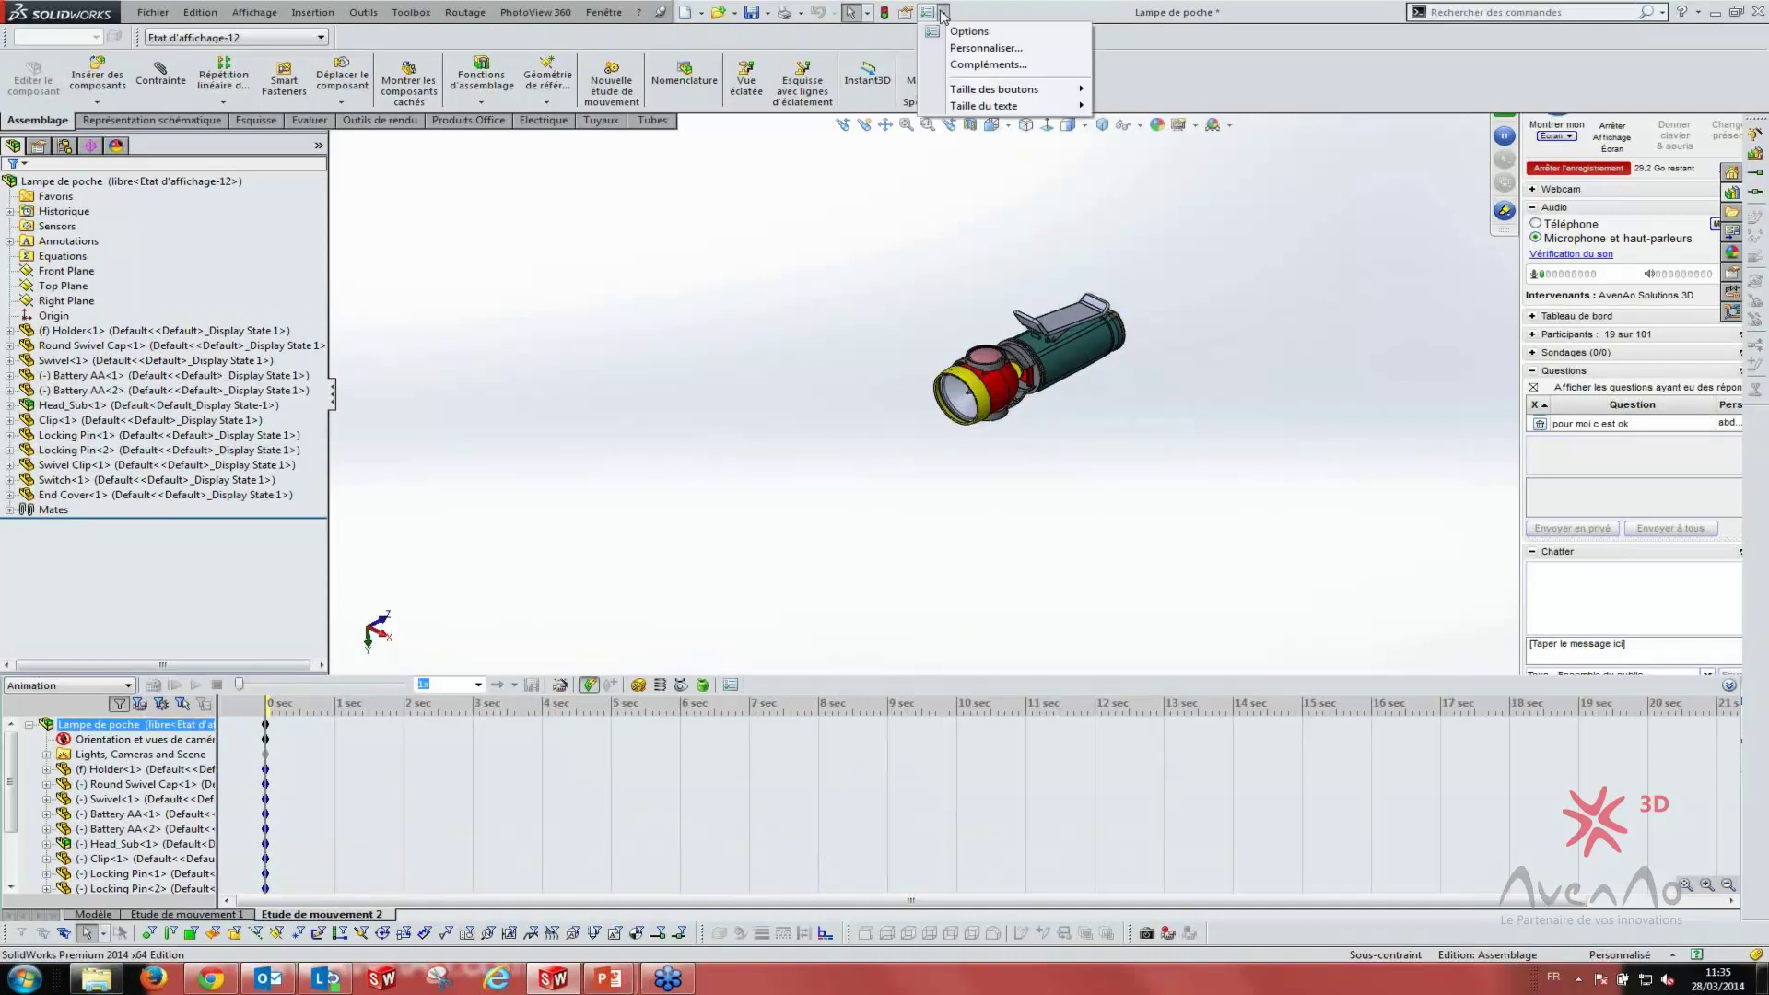
click(977, 66)
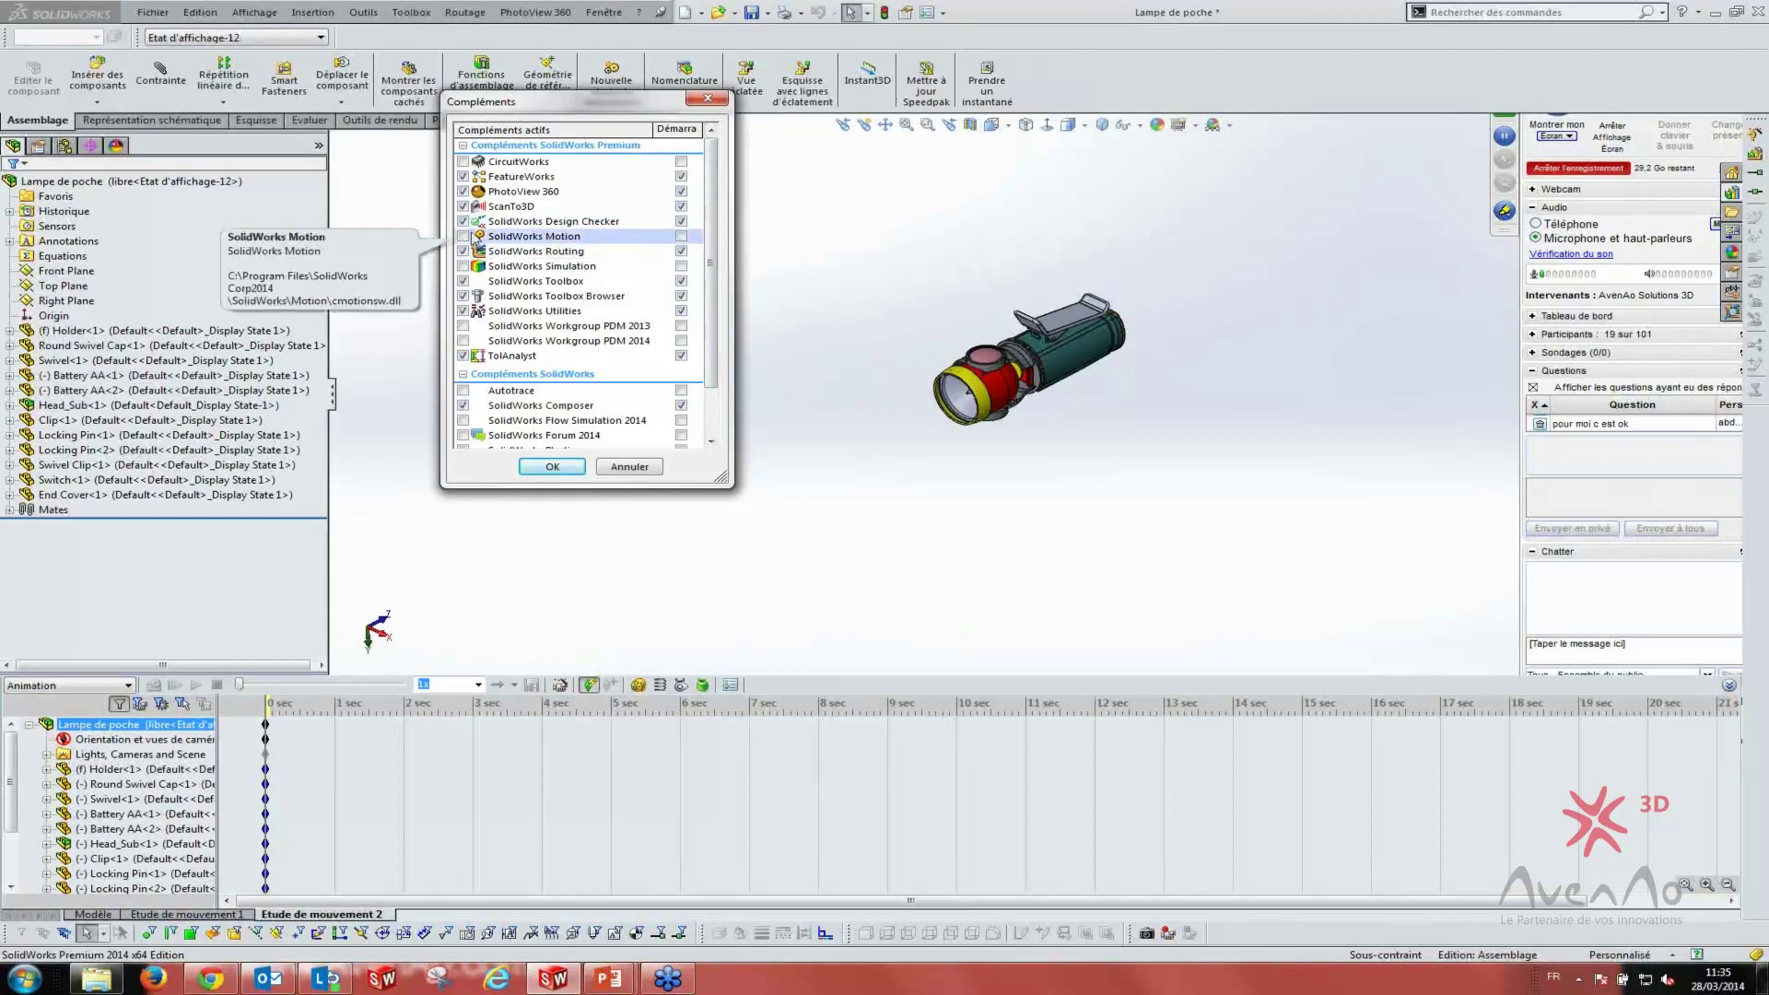
click(463, 237)
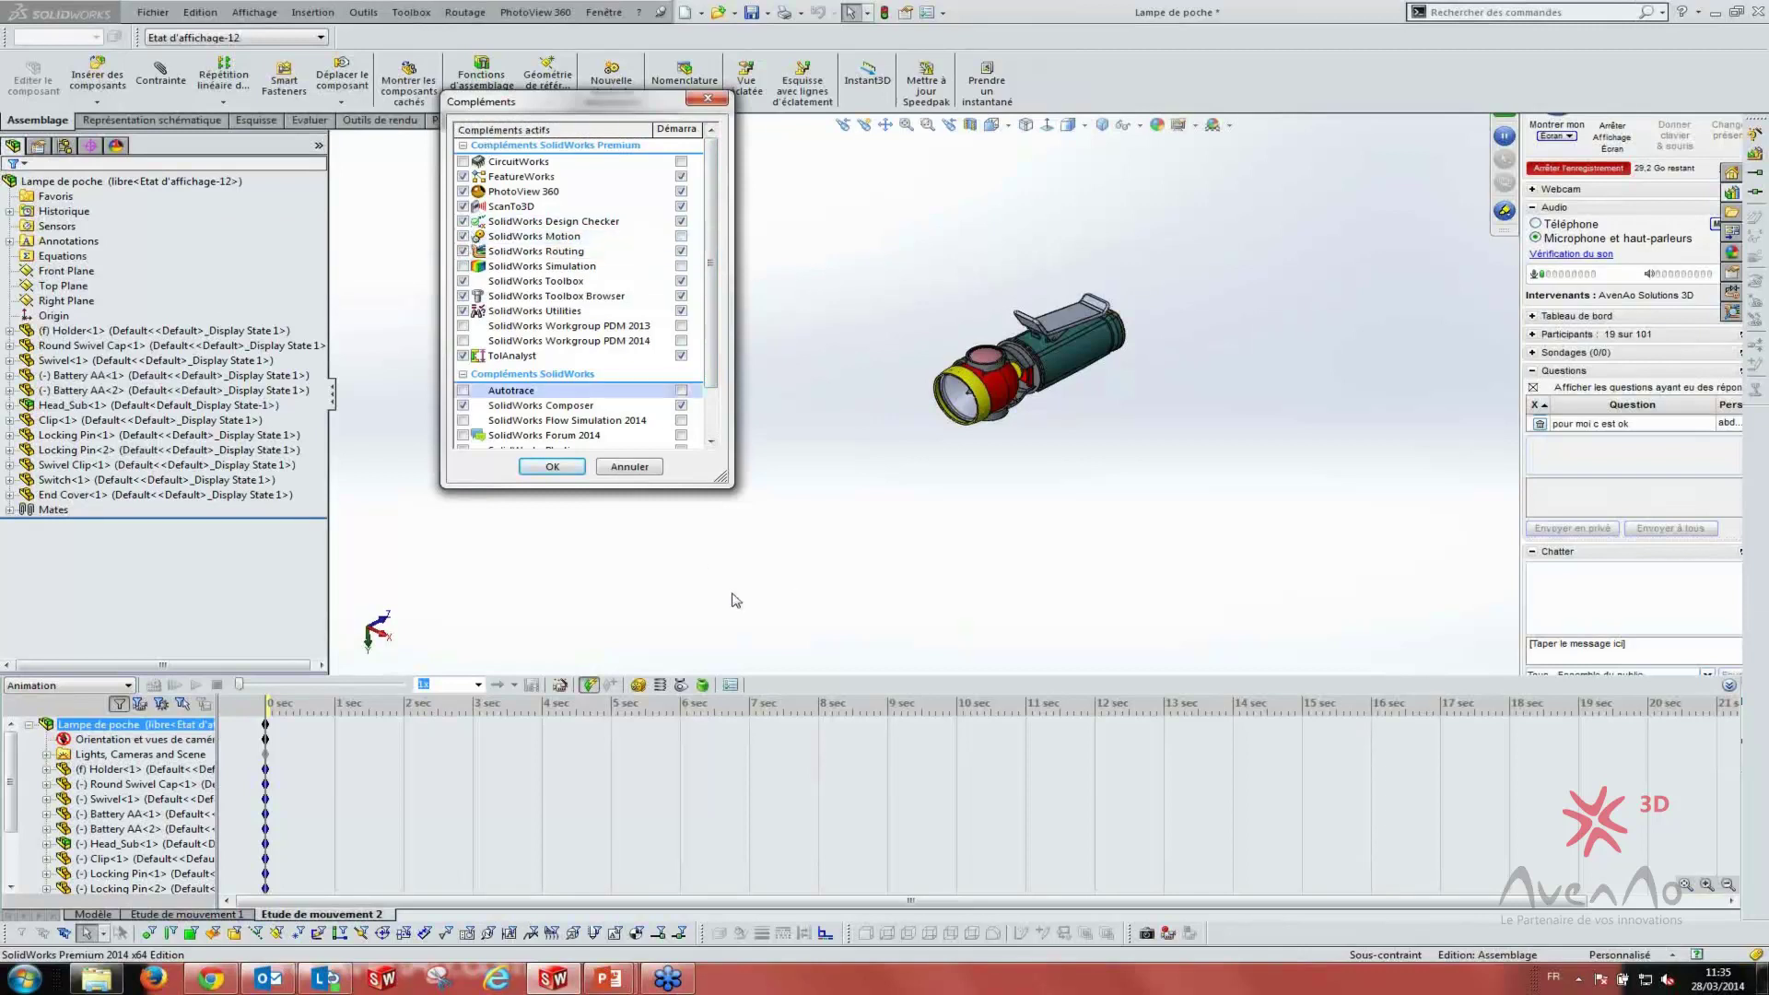
click(540, 468)
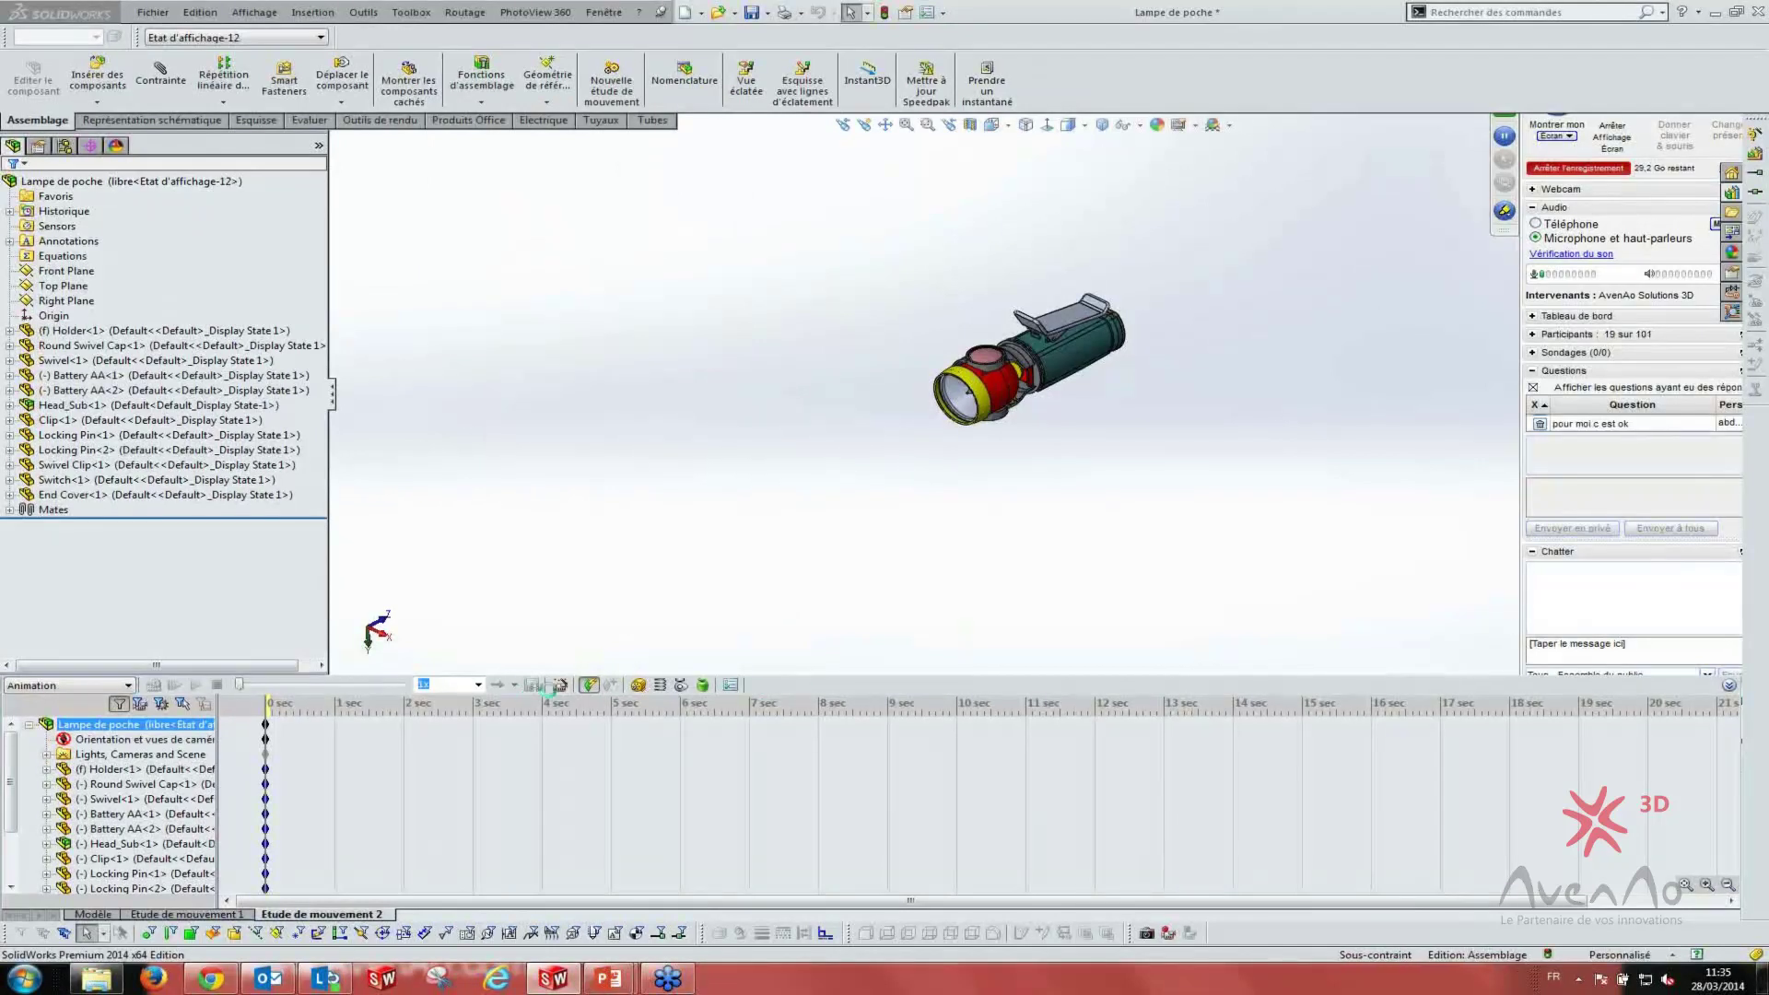
key(f)
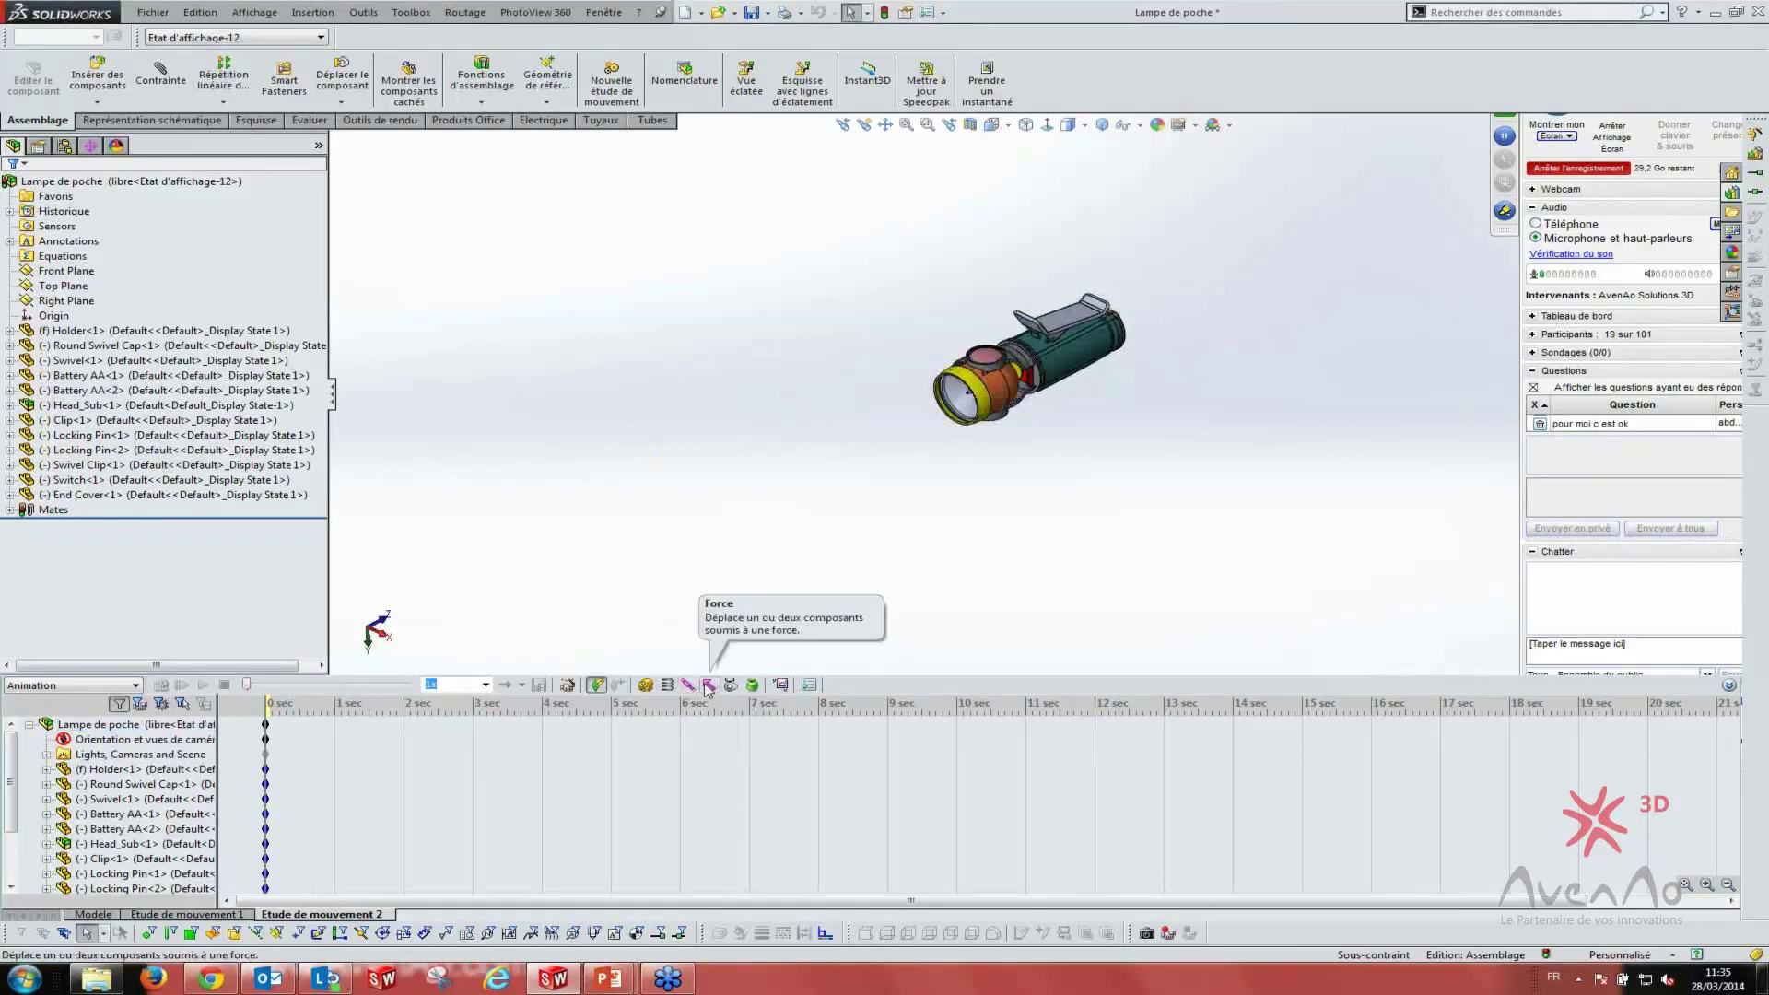
- Disable the SolidWorks Motion add-in again, select Locking Pin<1>, and bring up the window switcher
click(942, 13)
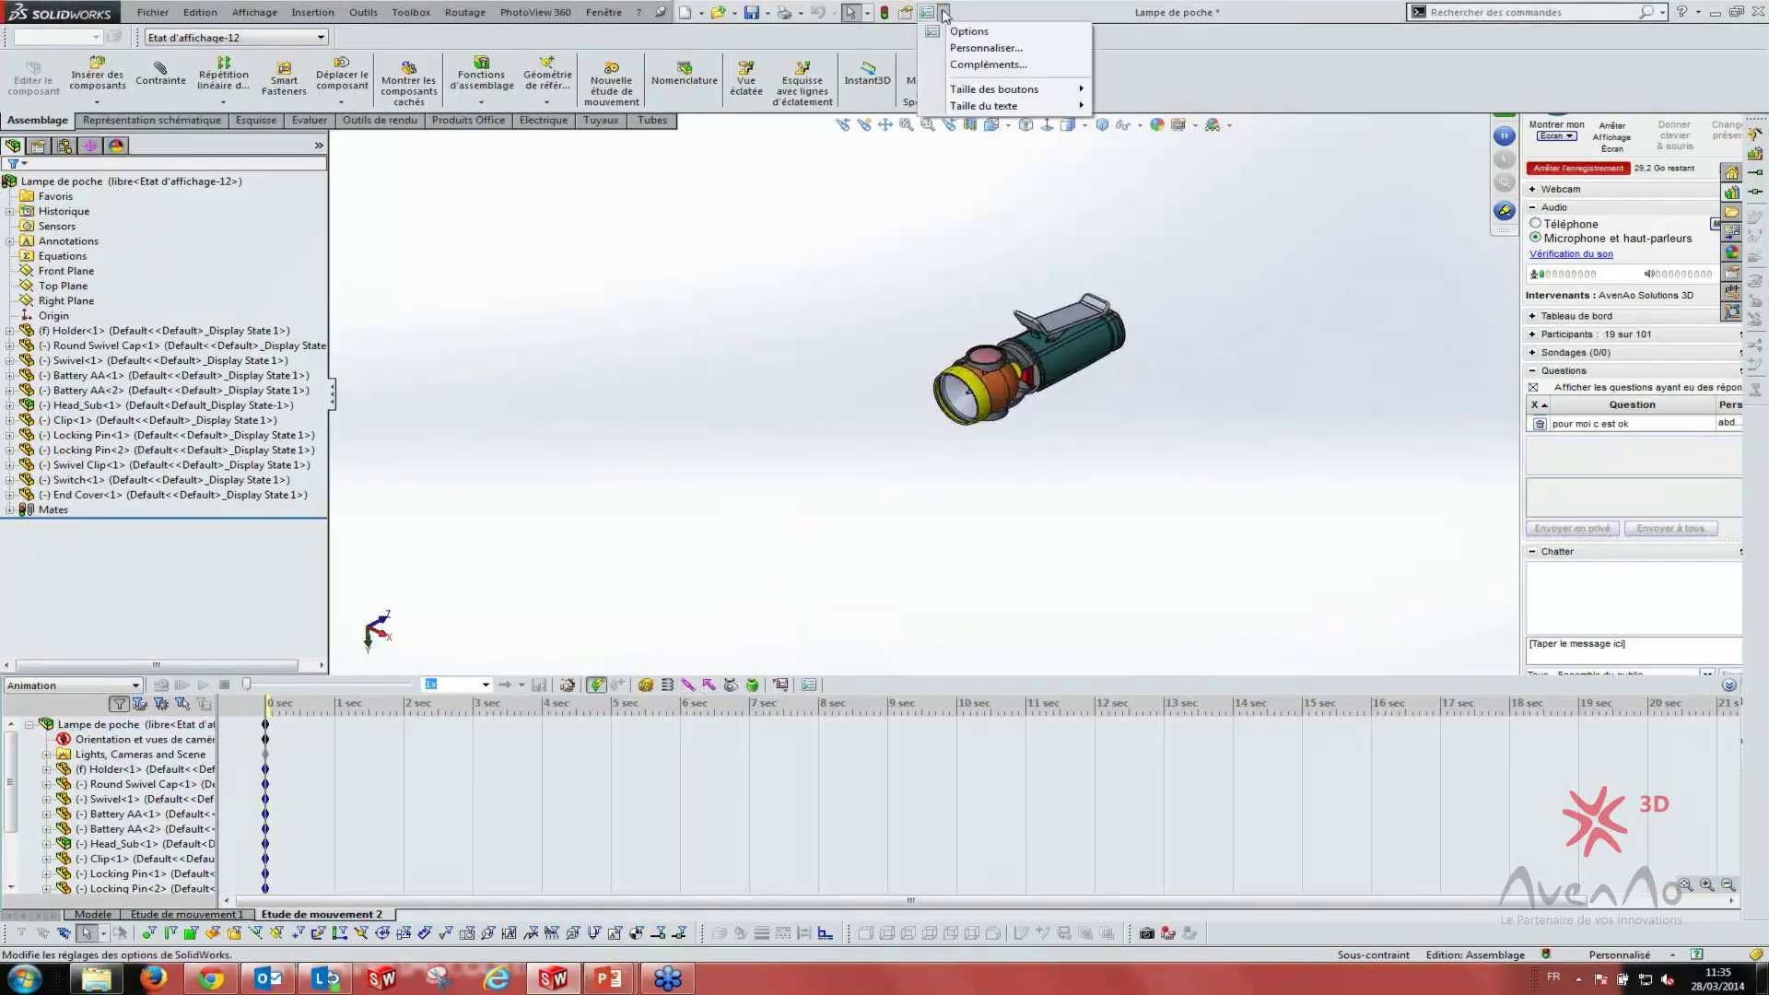
click(988, 65)
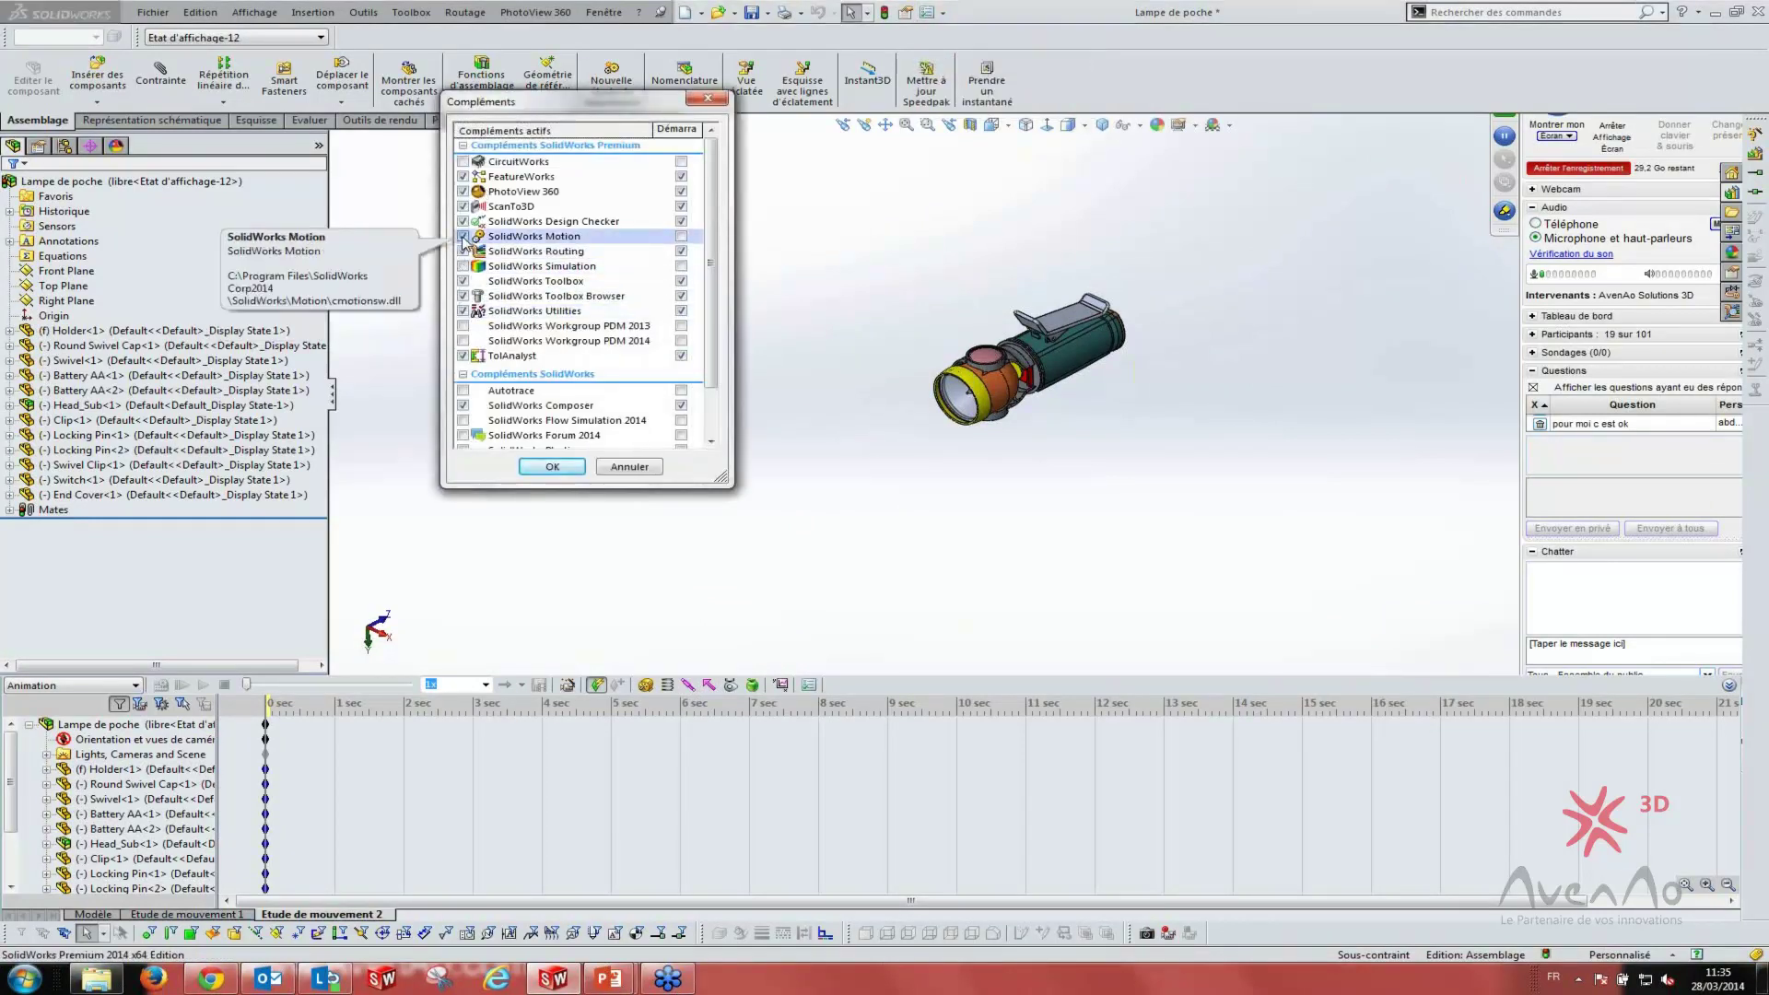
click(464, 236)
click(552, 466)
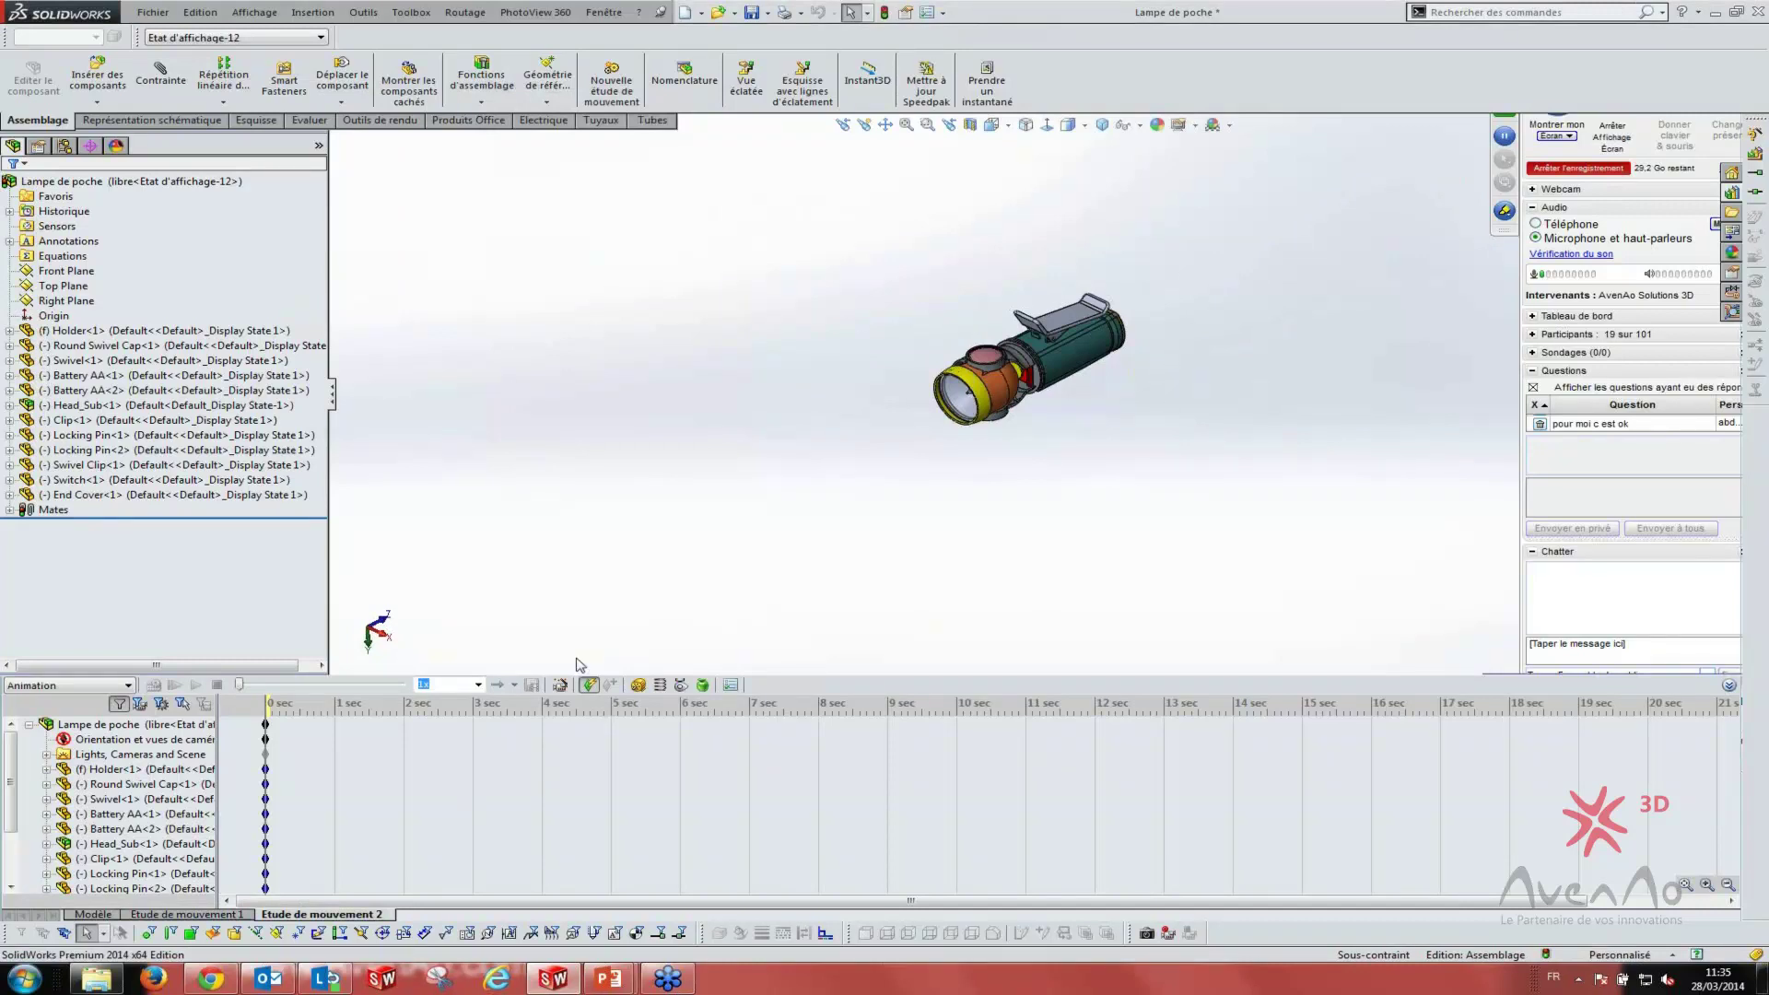
click(145, 874)
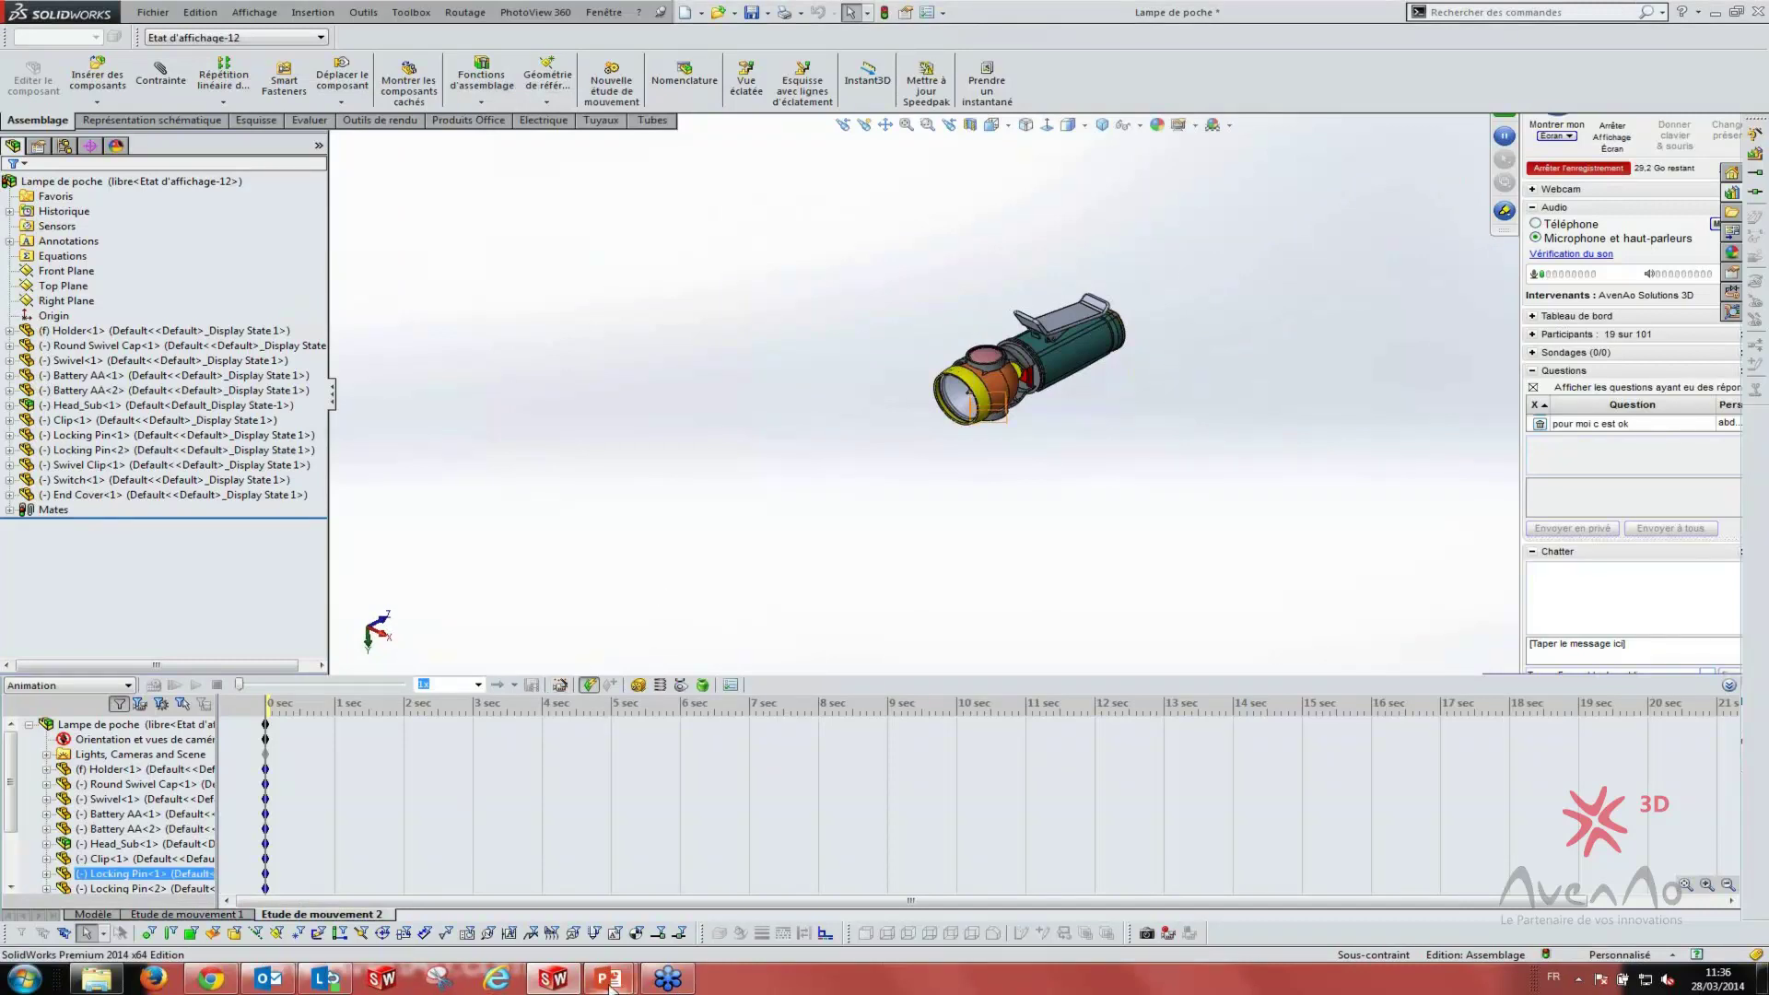
key(super+Tab)
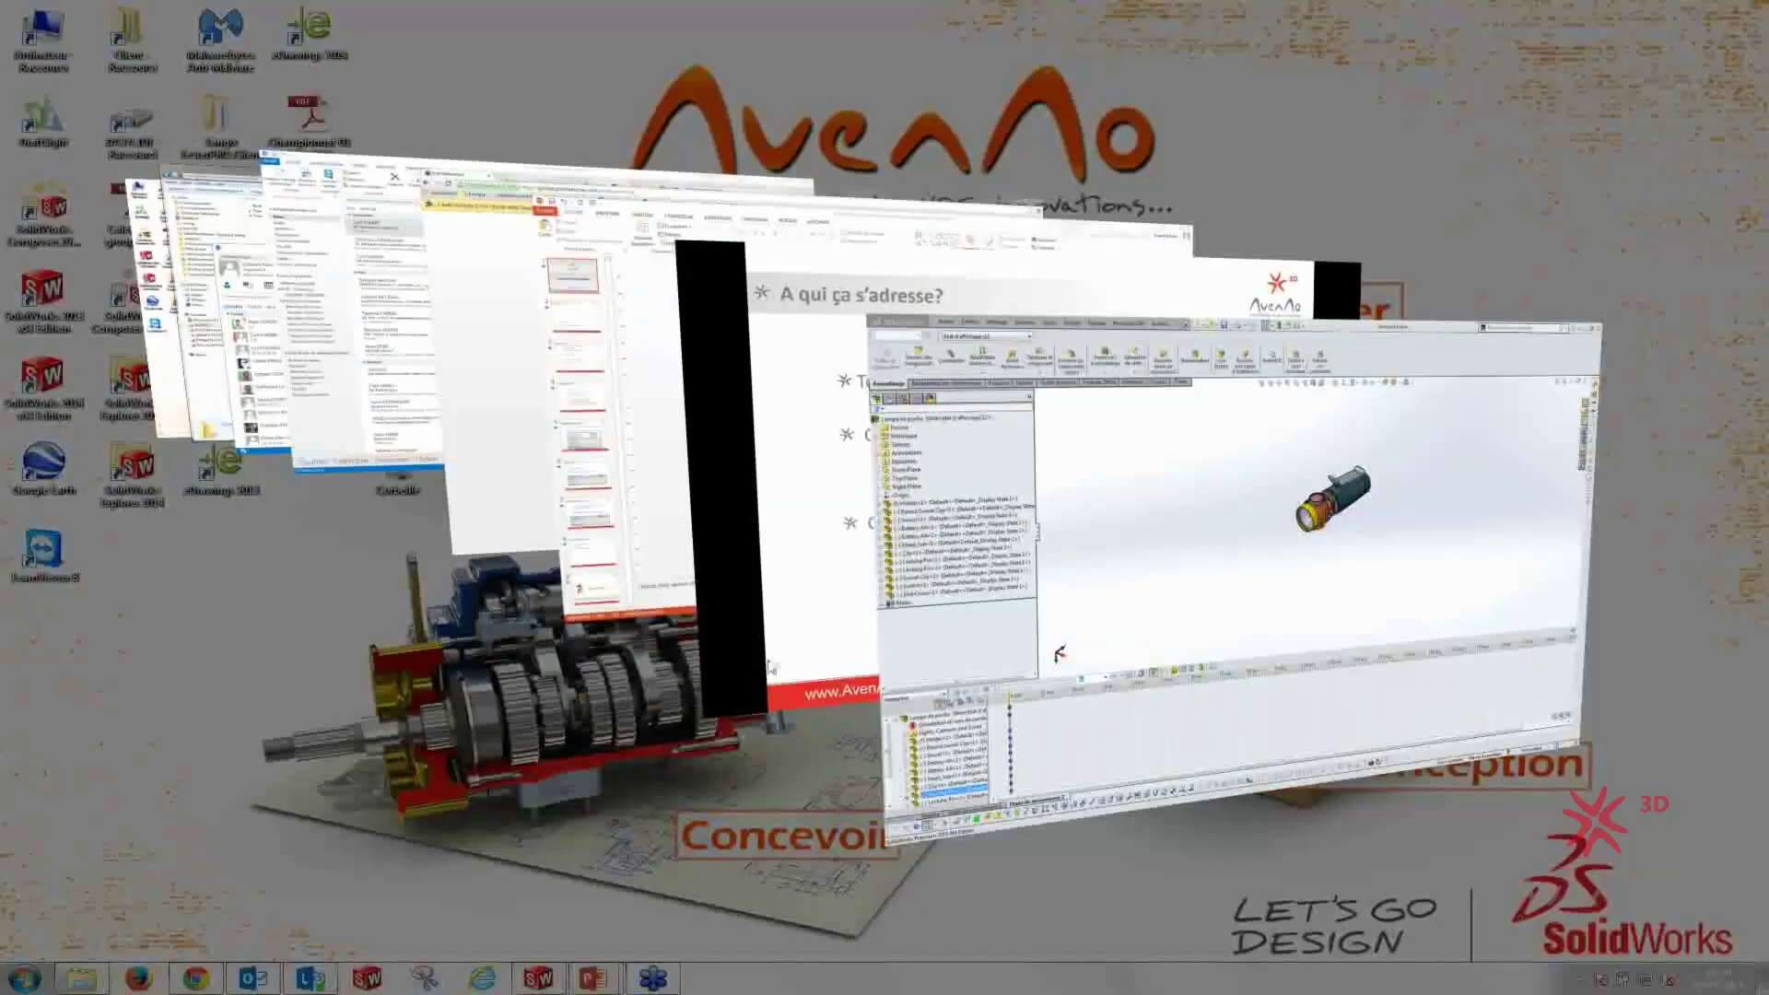
- Present the 'L'assistance pour l'animation' slide, then switch back to the SolidWorks flashlight window
click(770, 665)
click(691, 525)
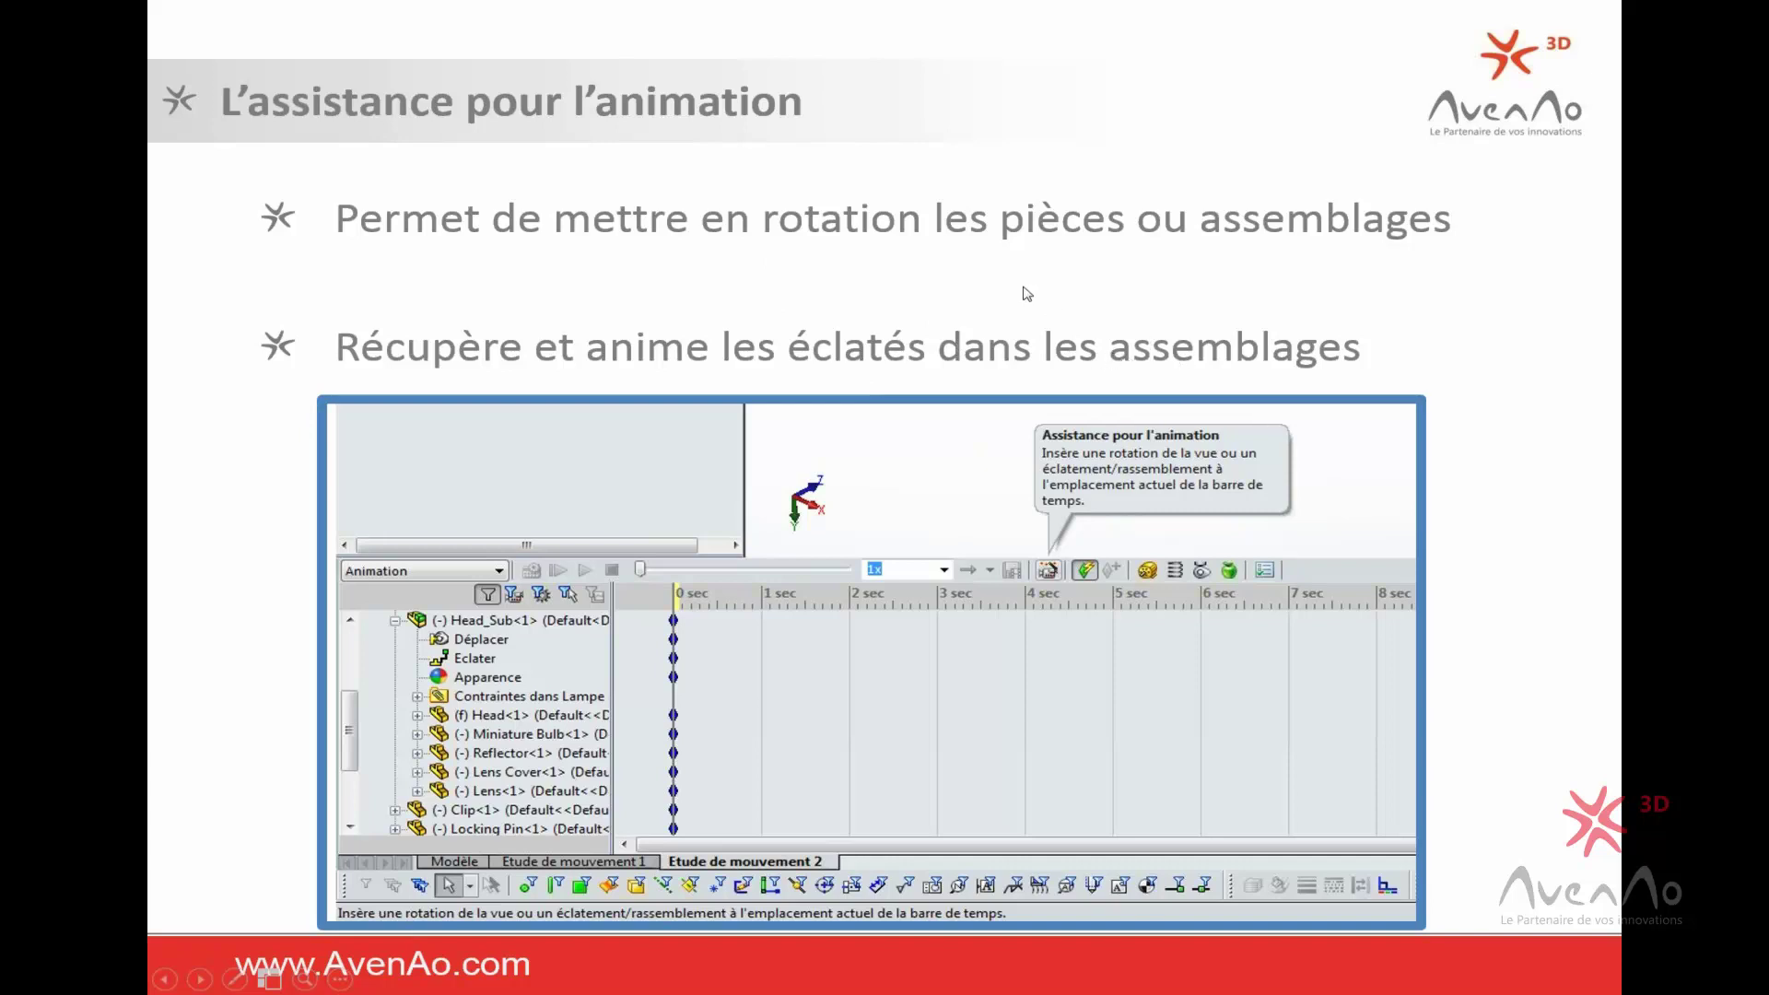
key(super+Tab)
click(794, 425)
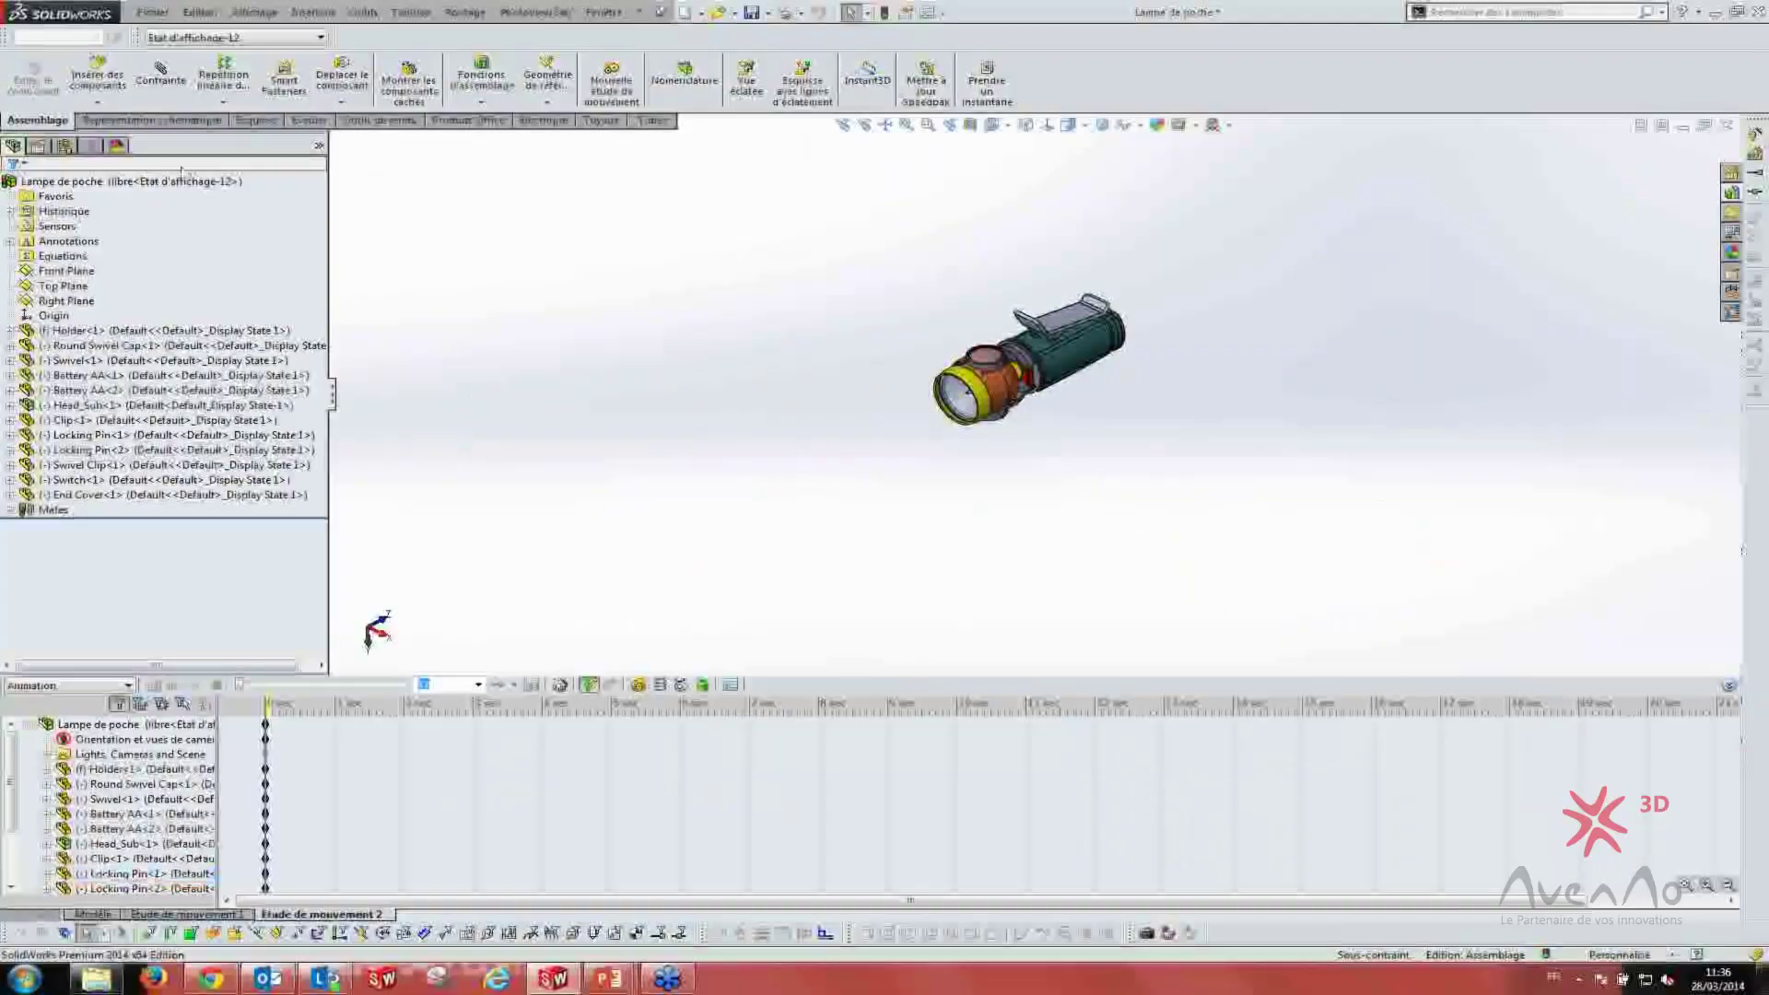
- Play the Vue éclatée1 explode animation from the libre configuration, then collapse the flashlight
click(65, 148)
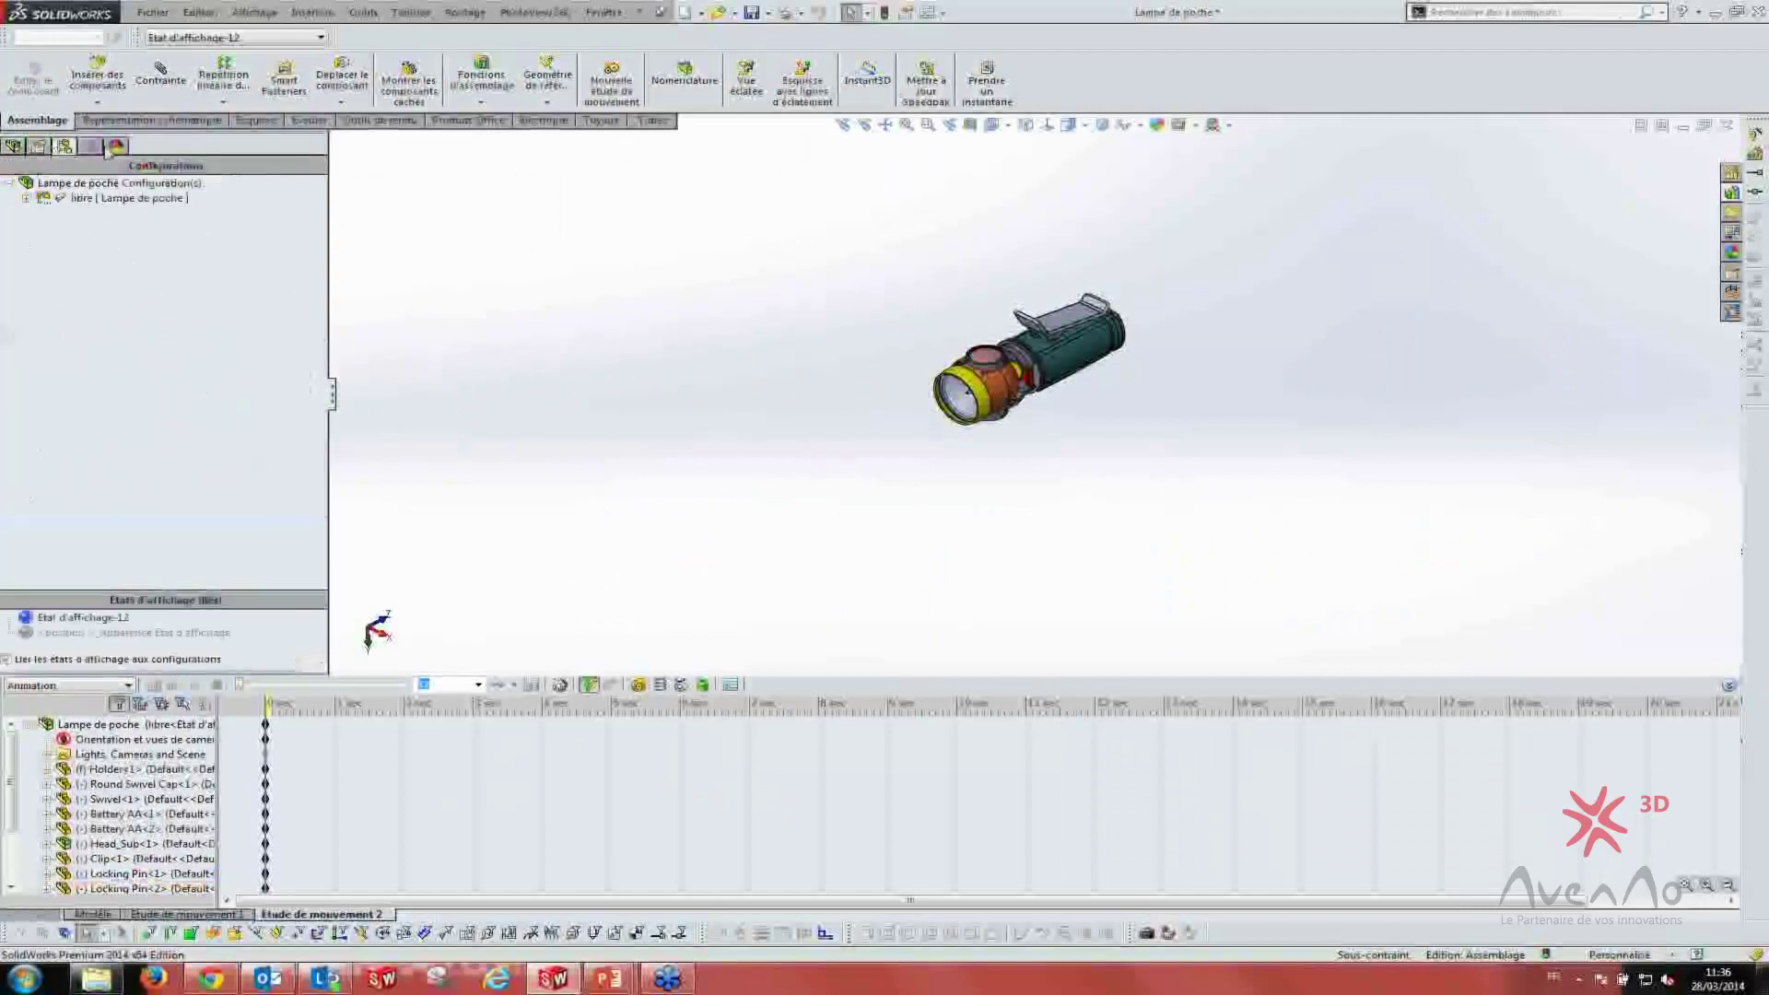
click(26, 198)
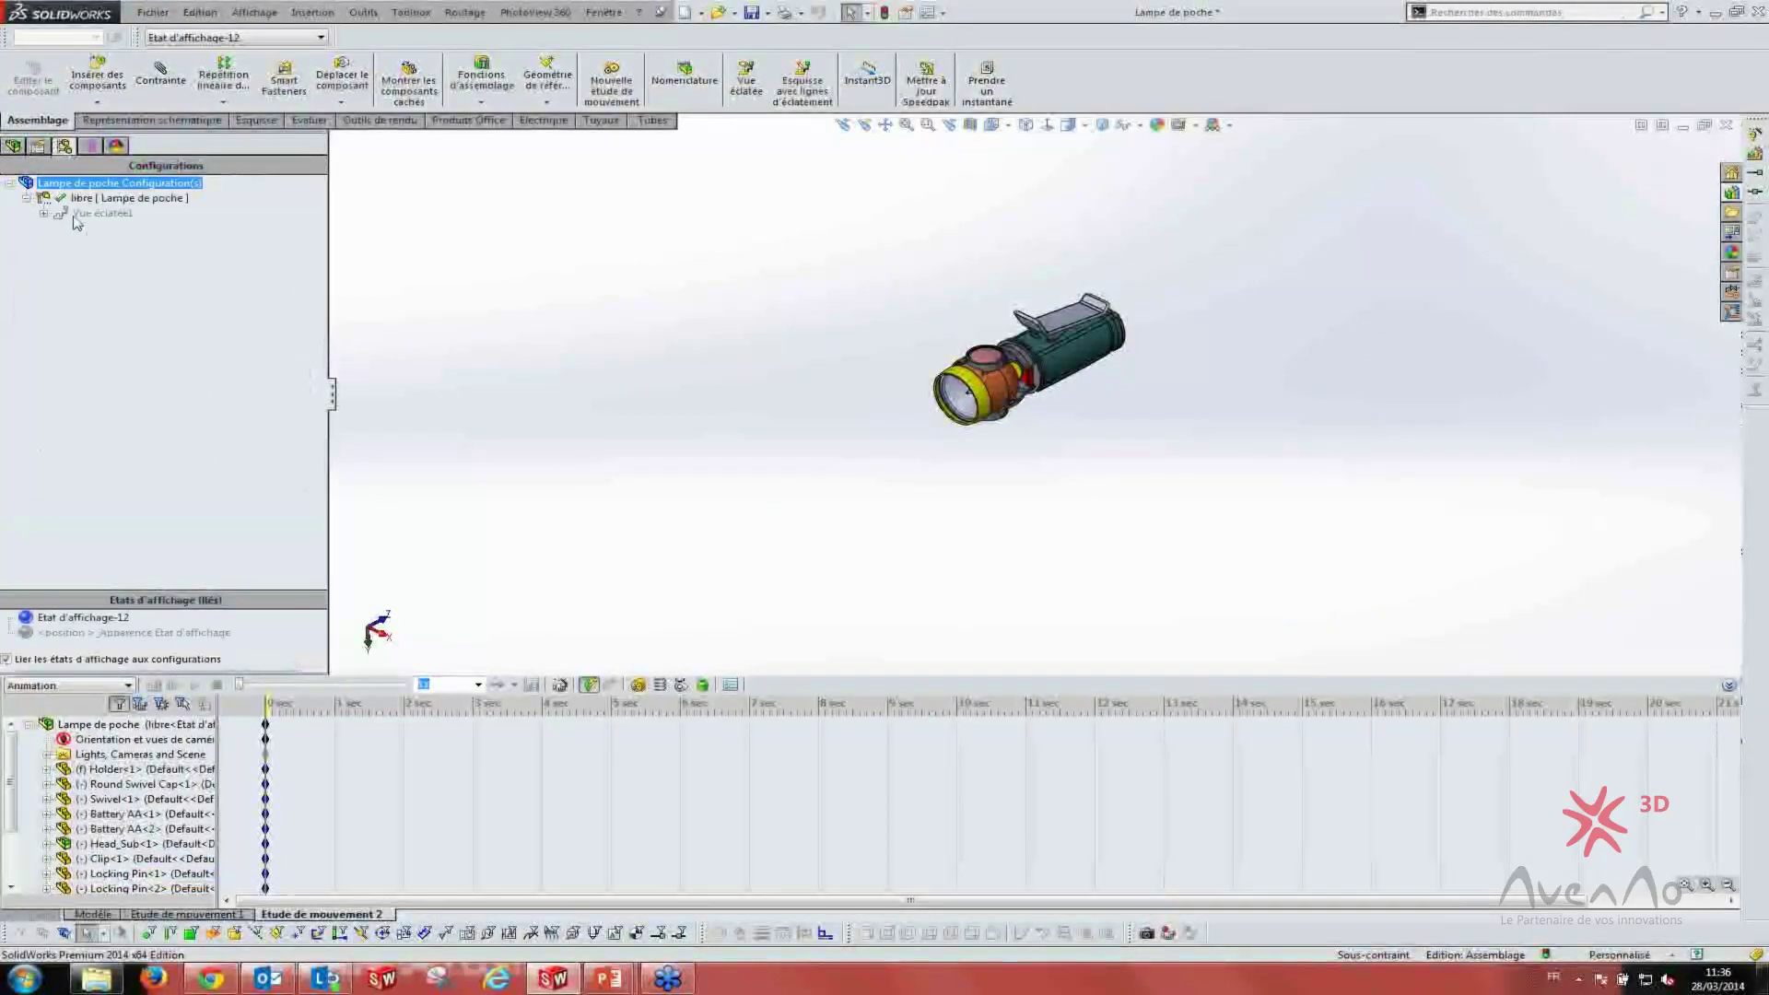
double_click(82, 215)
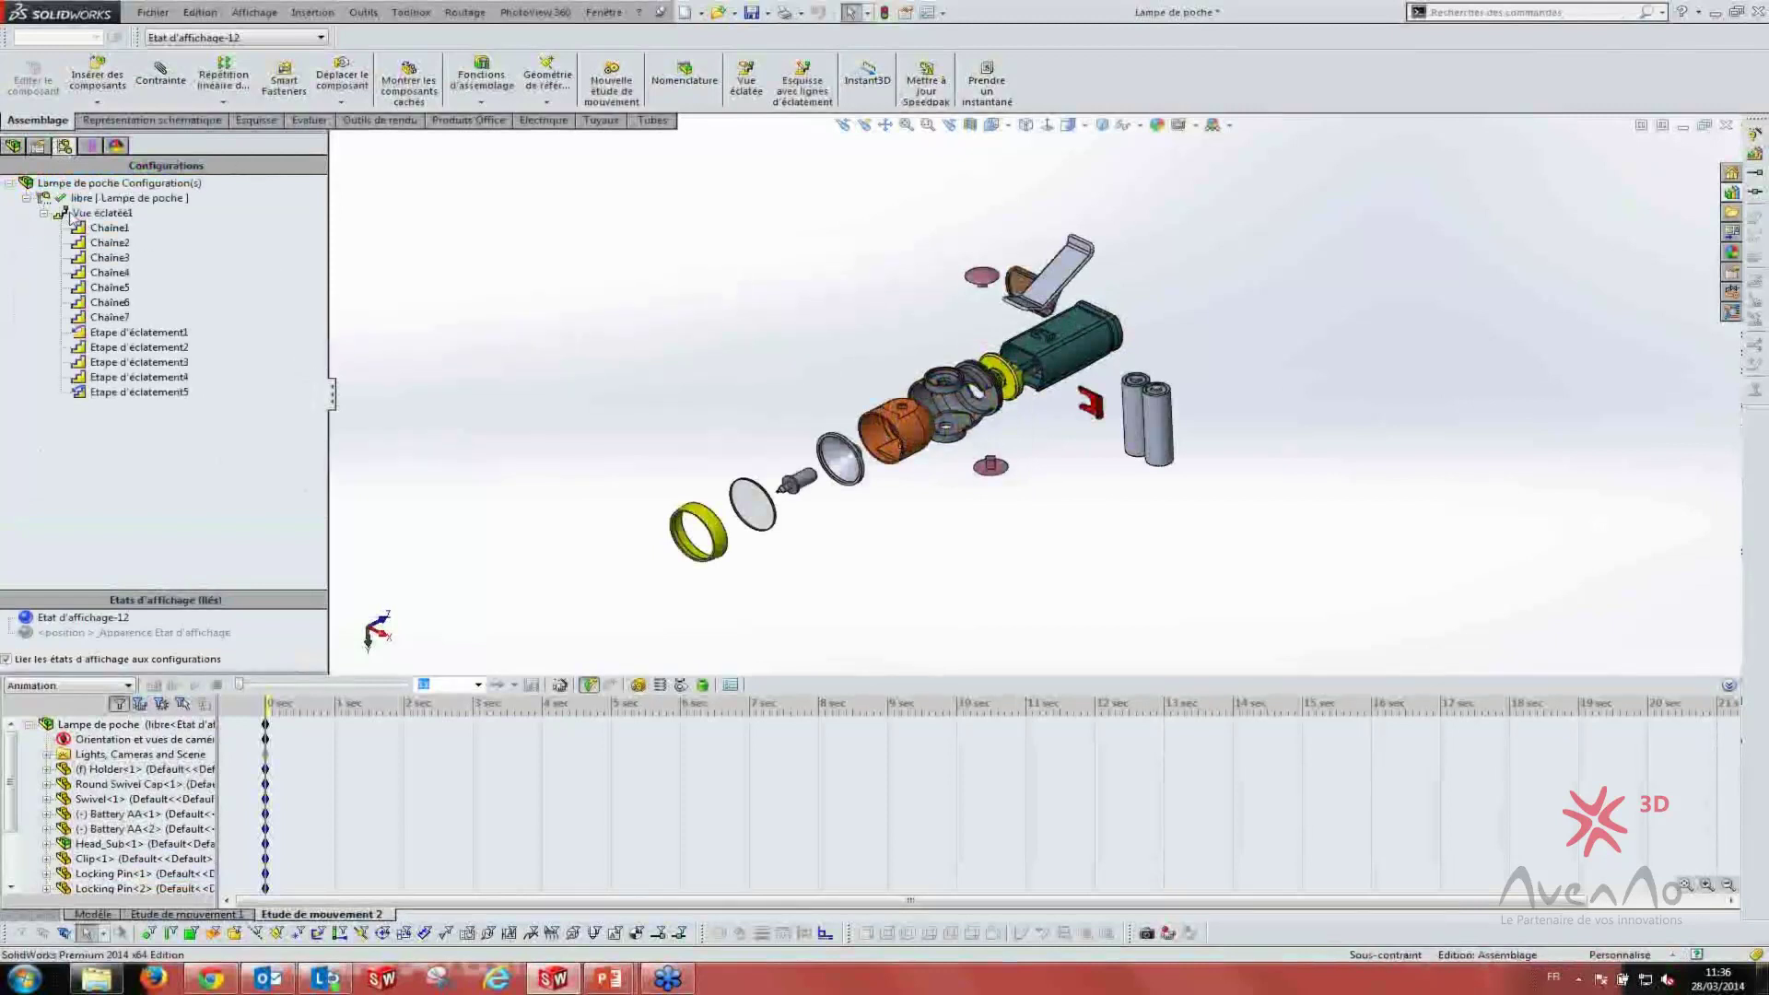
double_click(70, 215)
right_click(71, 214)
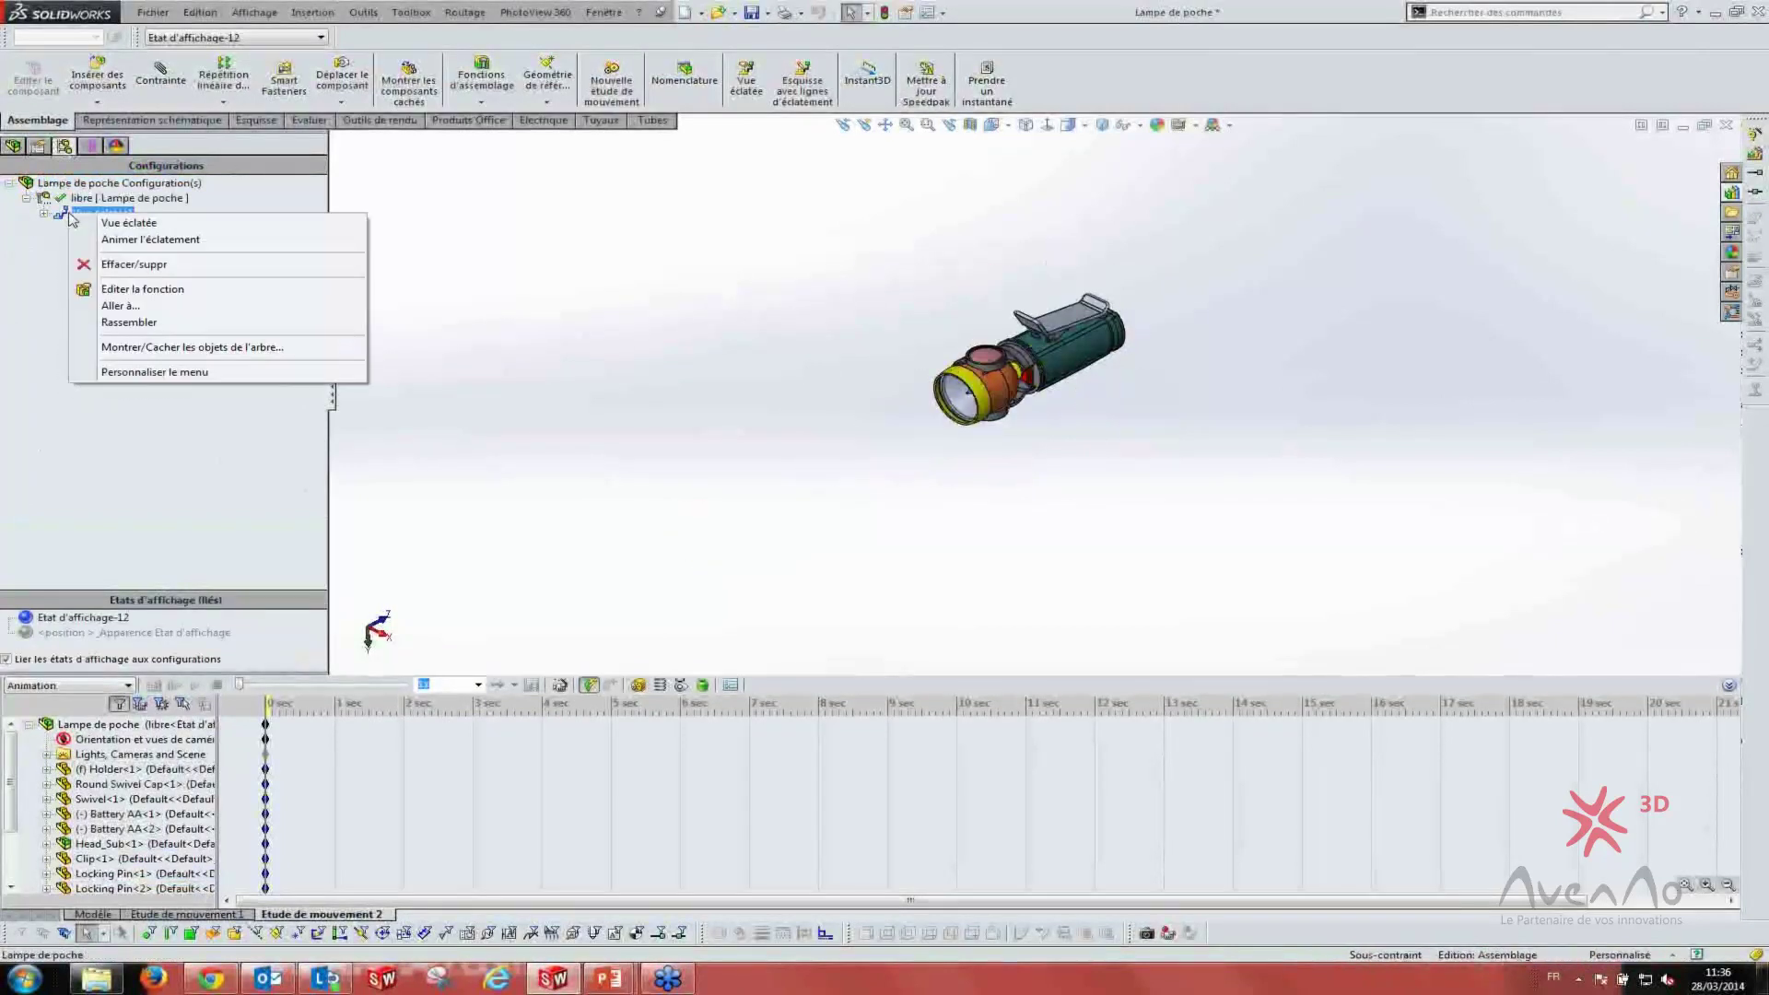
click(138, 240)
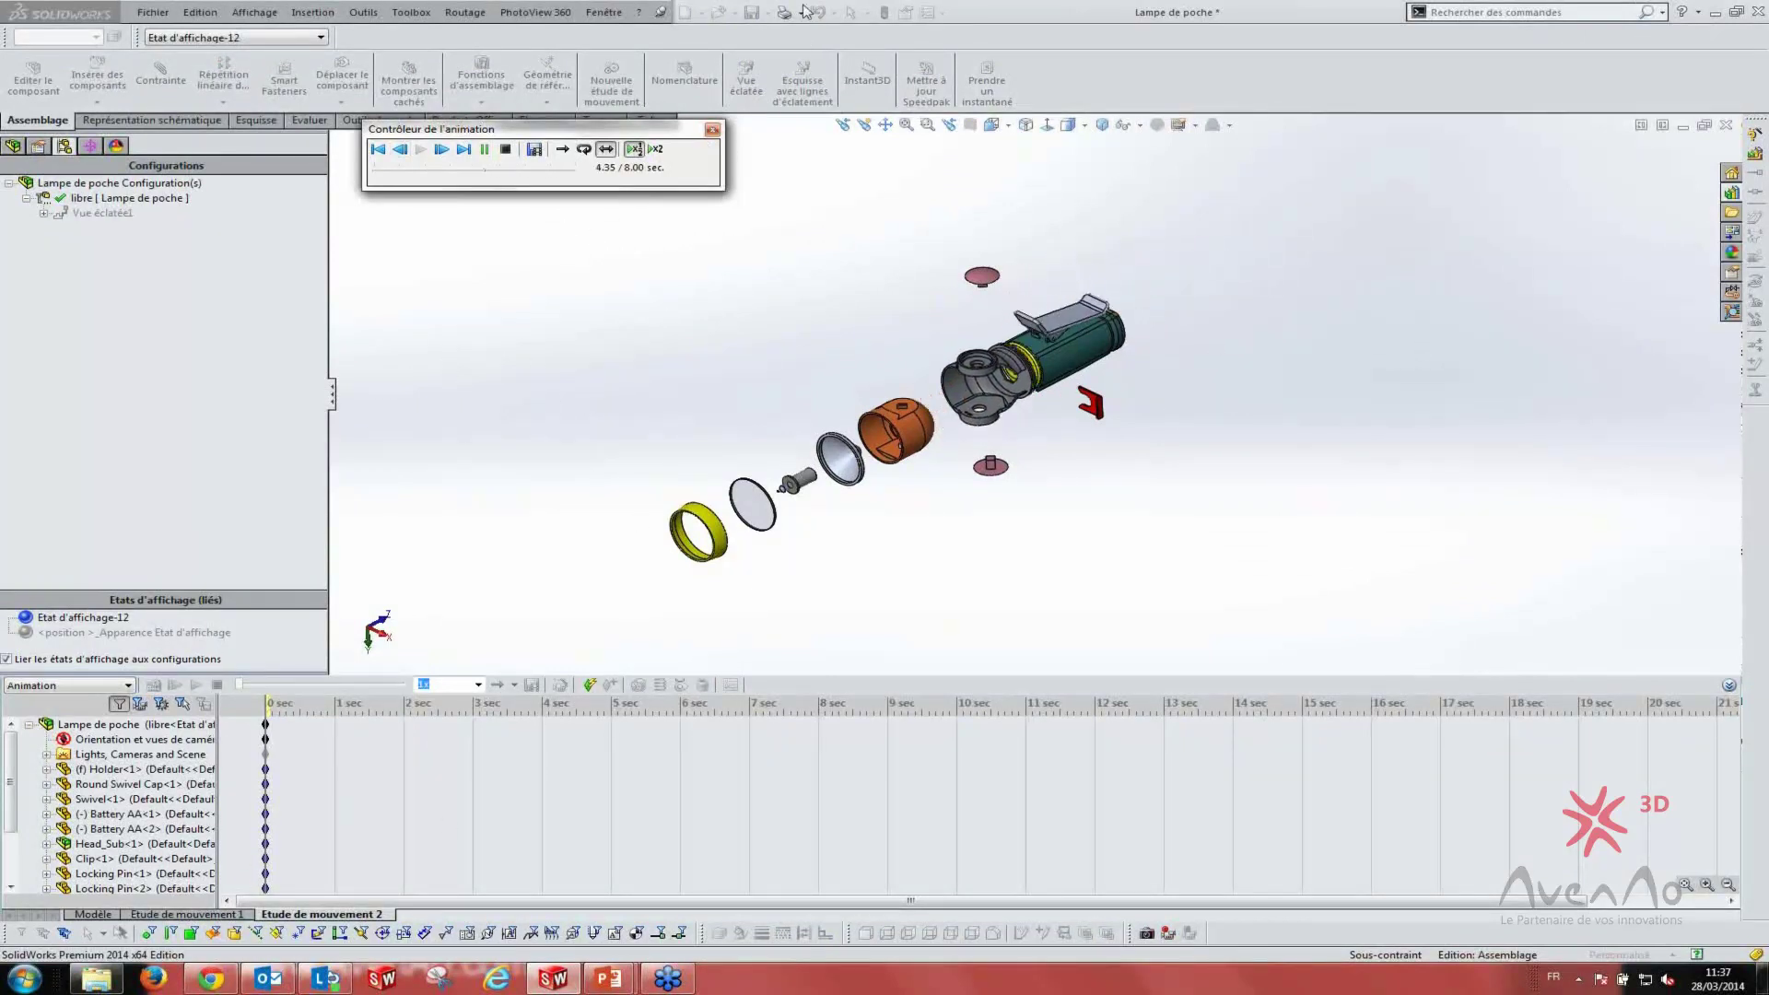
click(712, 130)
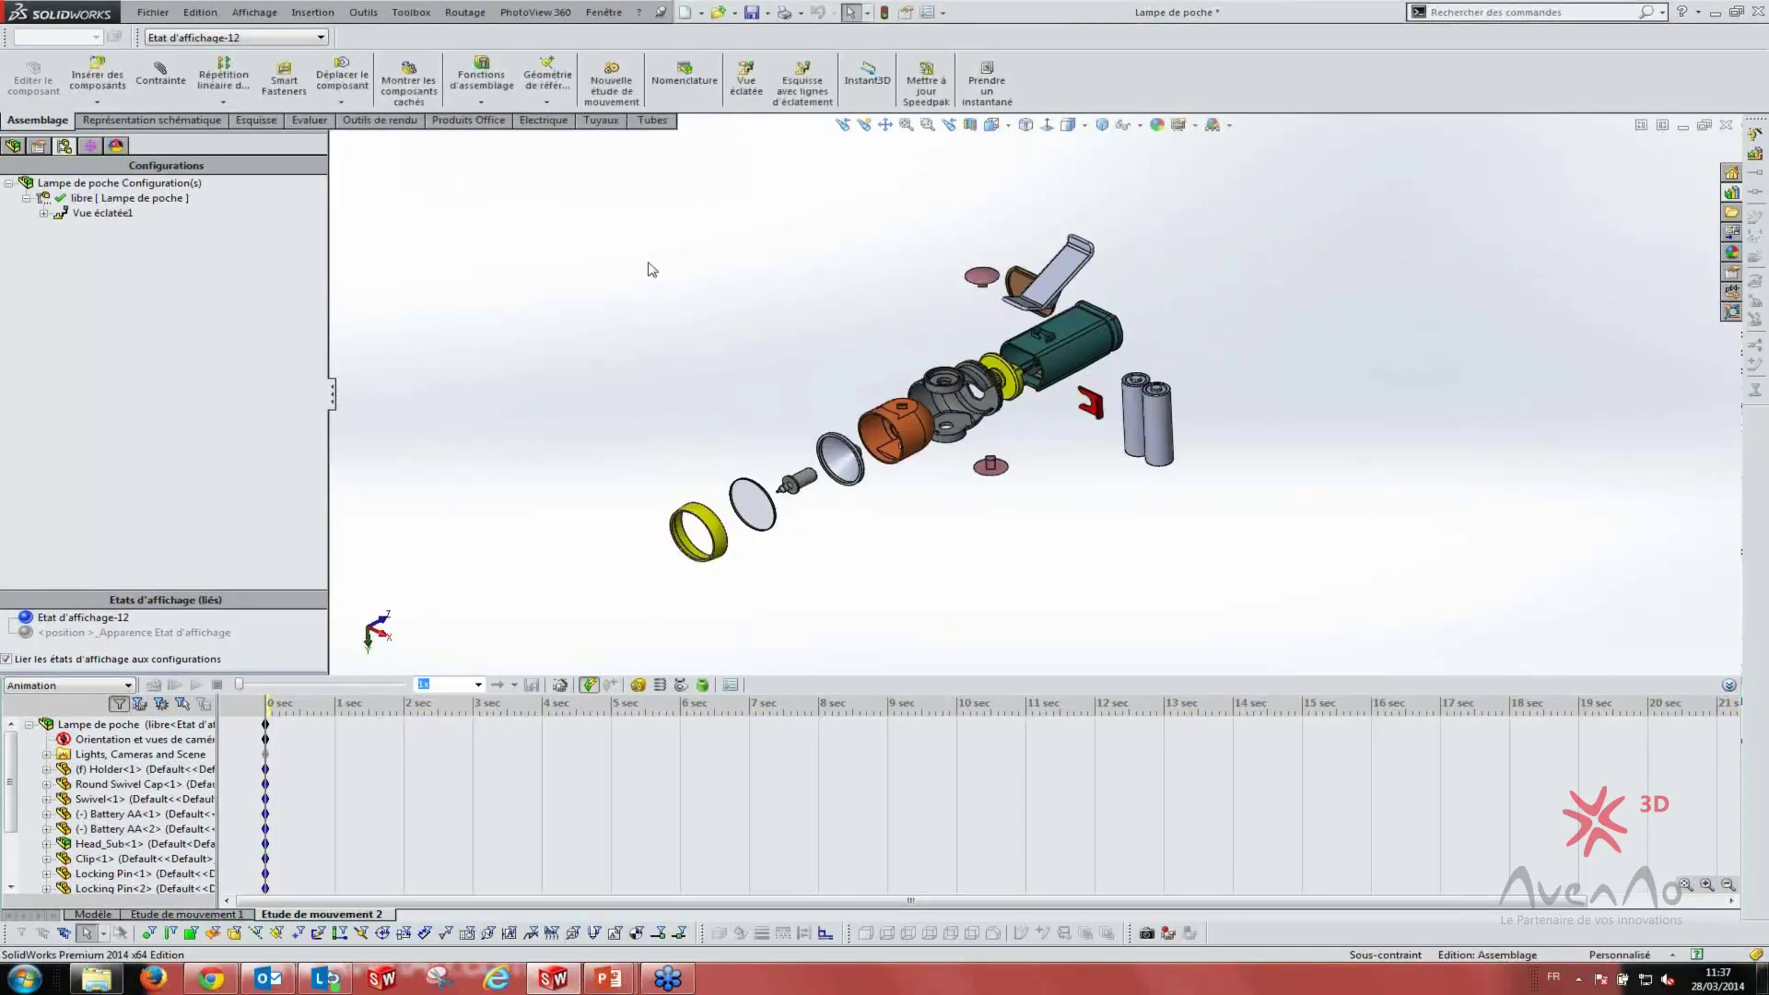
double_click(85, 215)
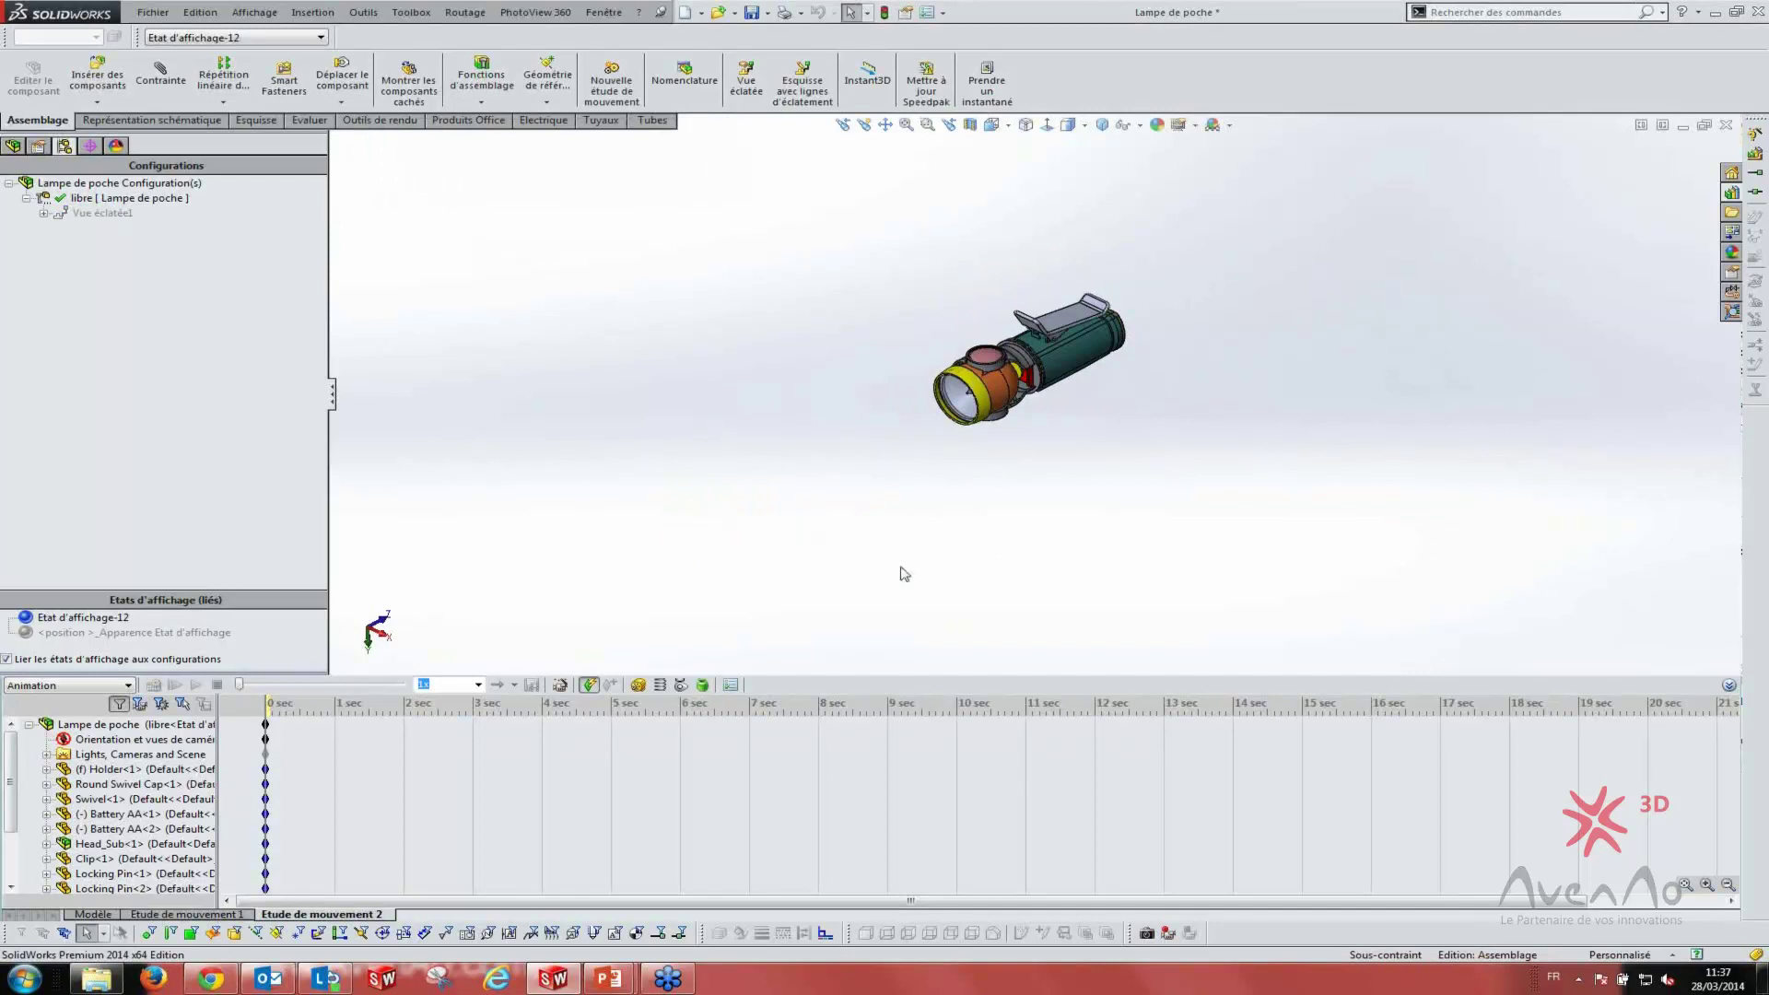
- Select the Lampe de poche assembly and orbit the flashlight to inspect it from several angles
click(302, 725)
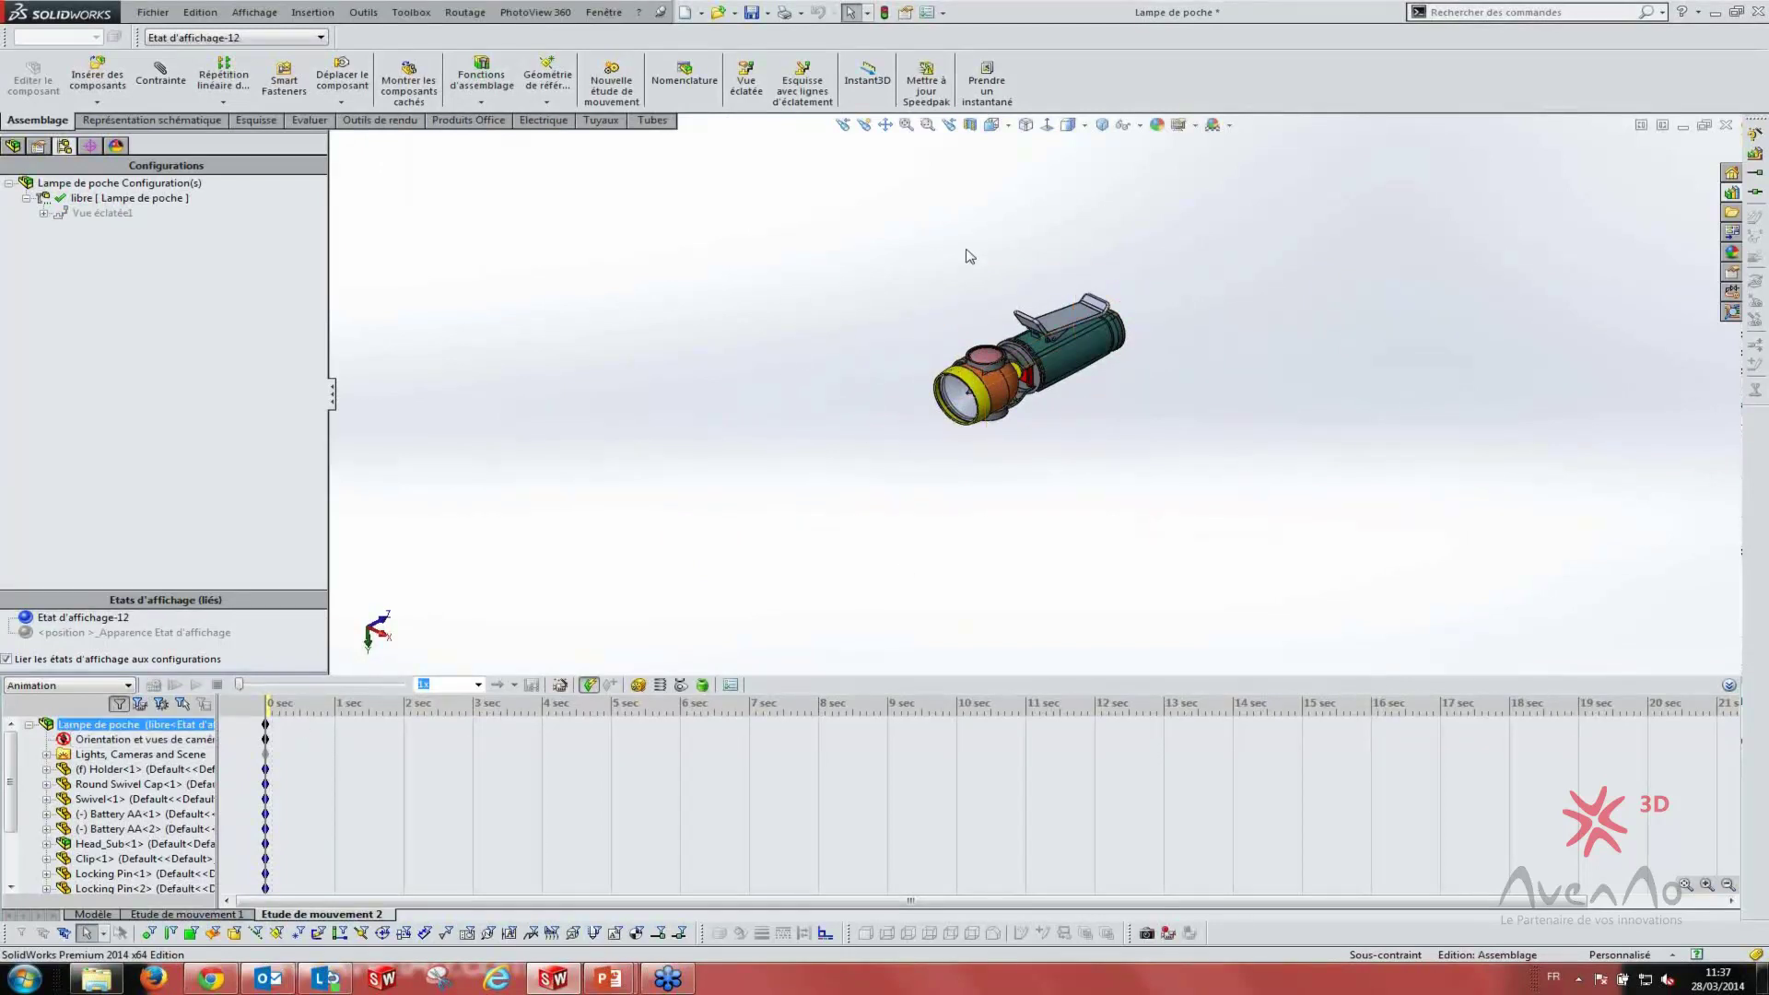
mouse_move(1093, 398)
middle_down()
mouse_move(1074, 418)
mouse_move(1041, 396)
middle_up()
mouse_move(921, 329)
middle_down()
mouse_move(979, 316)
mouse_move(916, 324)
middle_up()
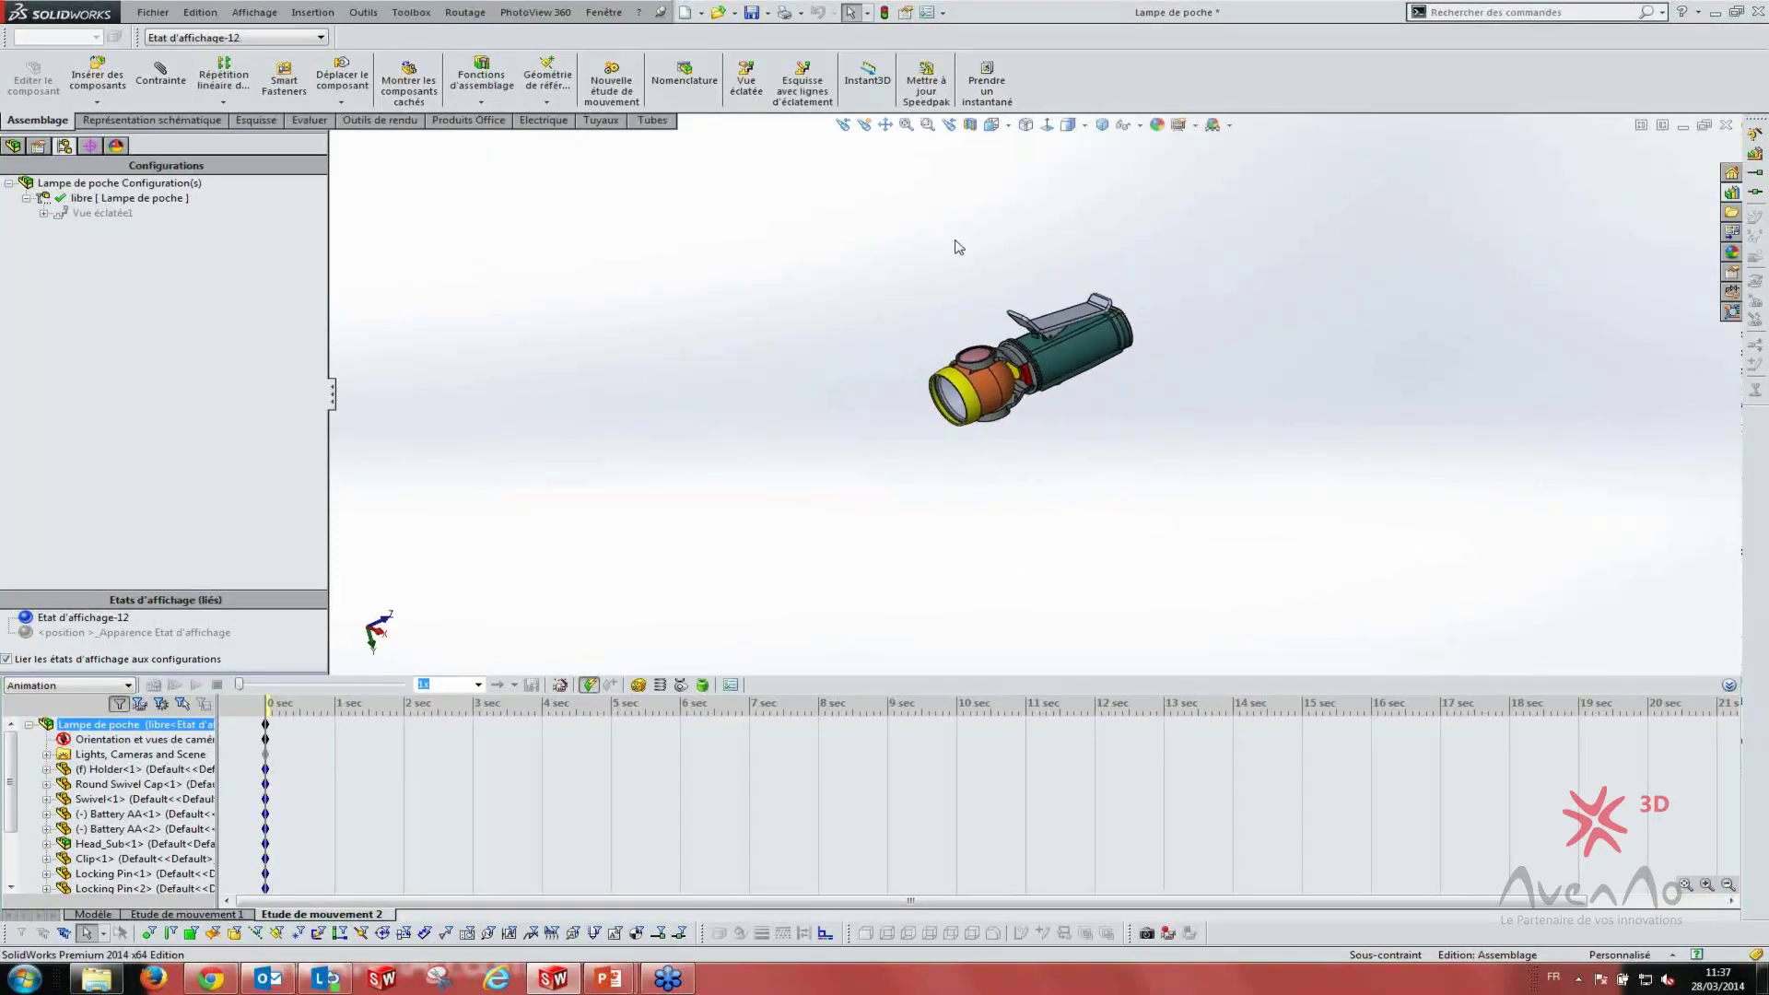
click(751, 553)
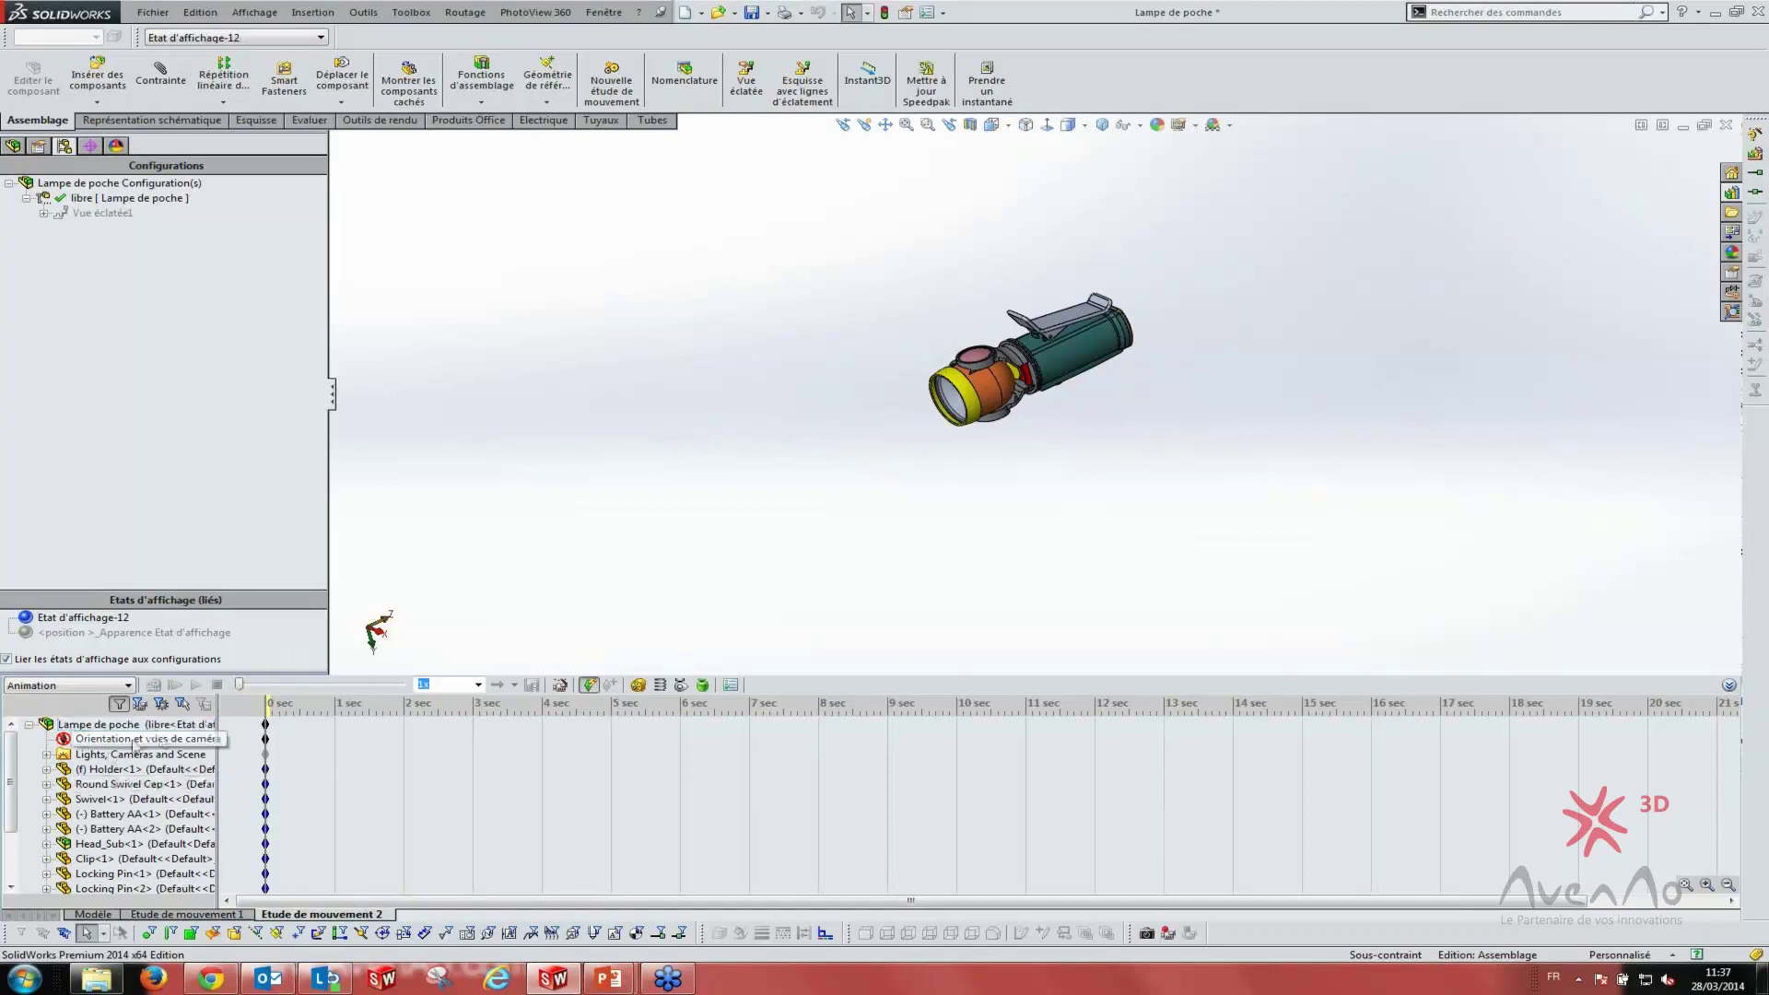
click(139, 725)
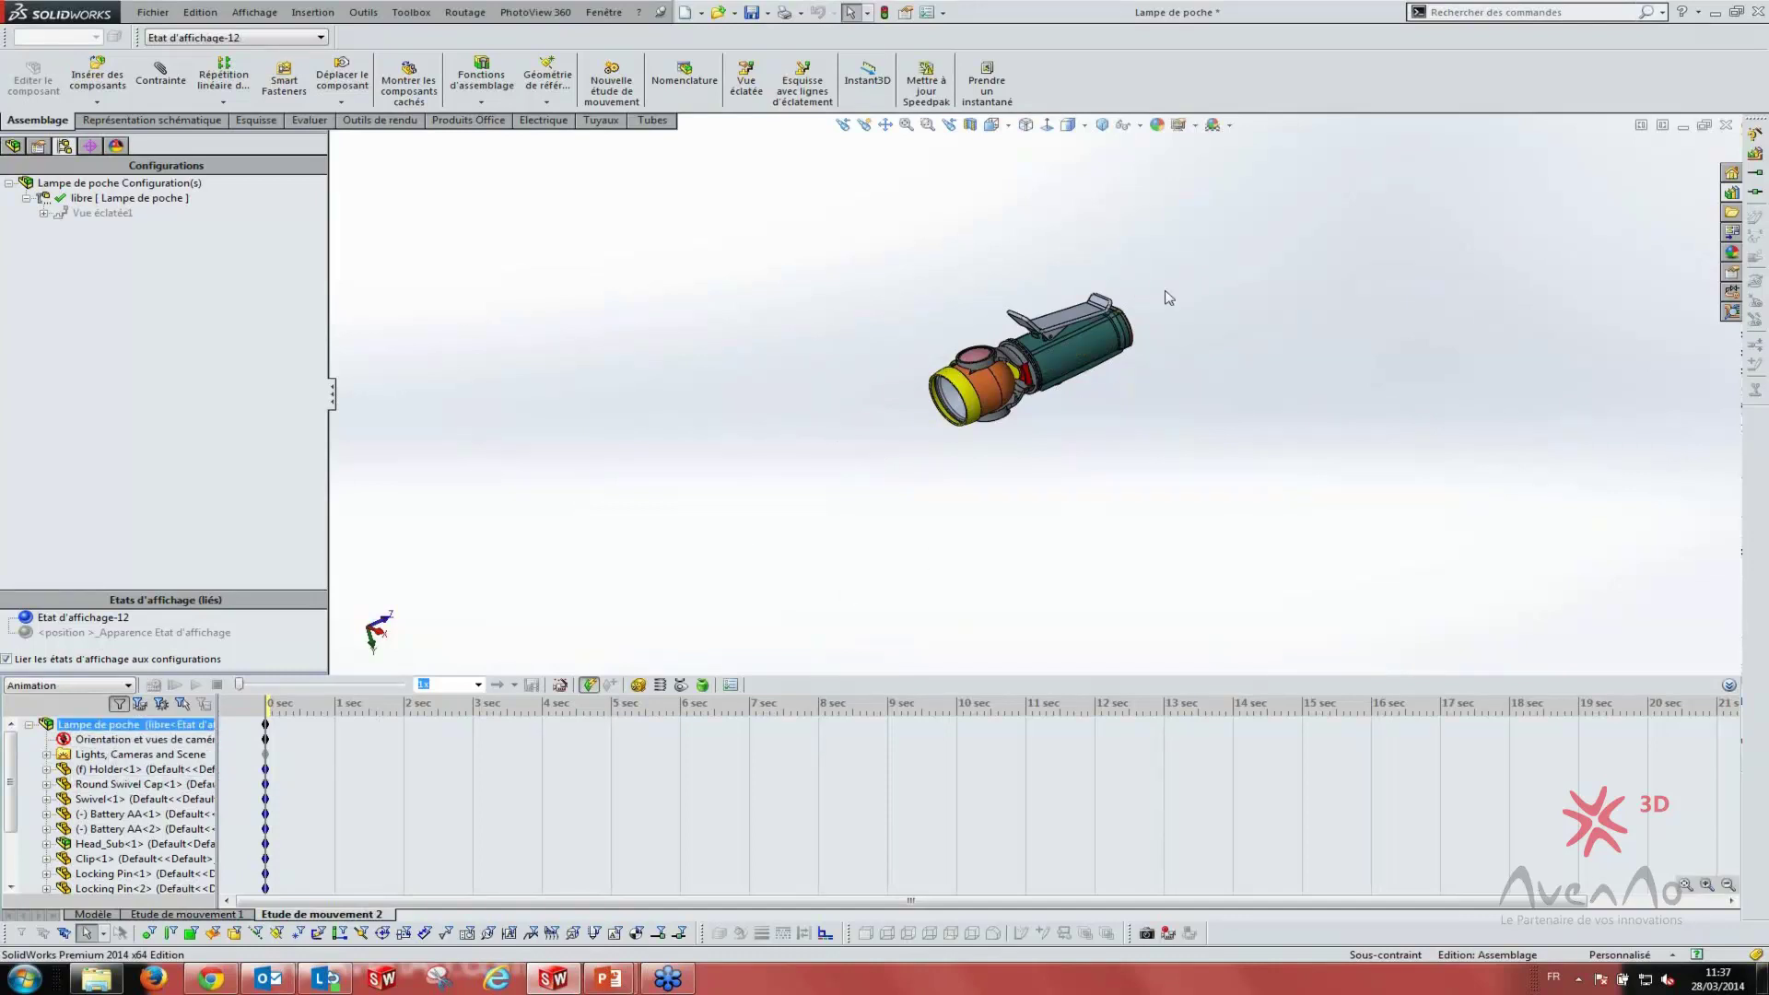
middle_drag(885, 453, 829, 488)
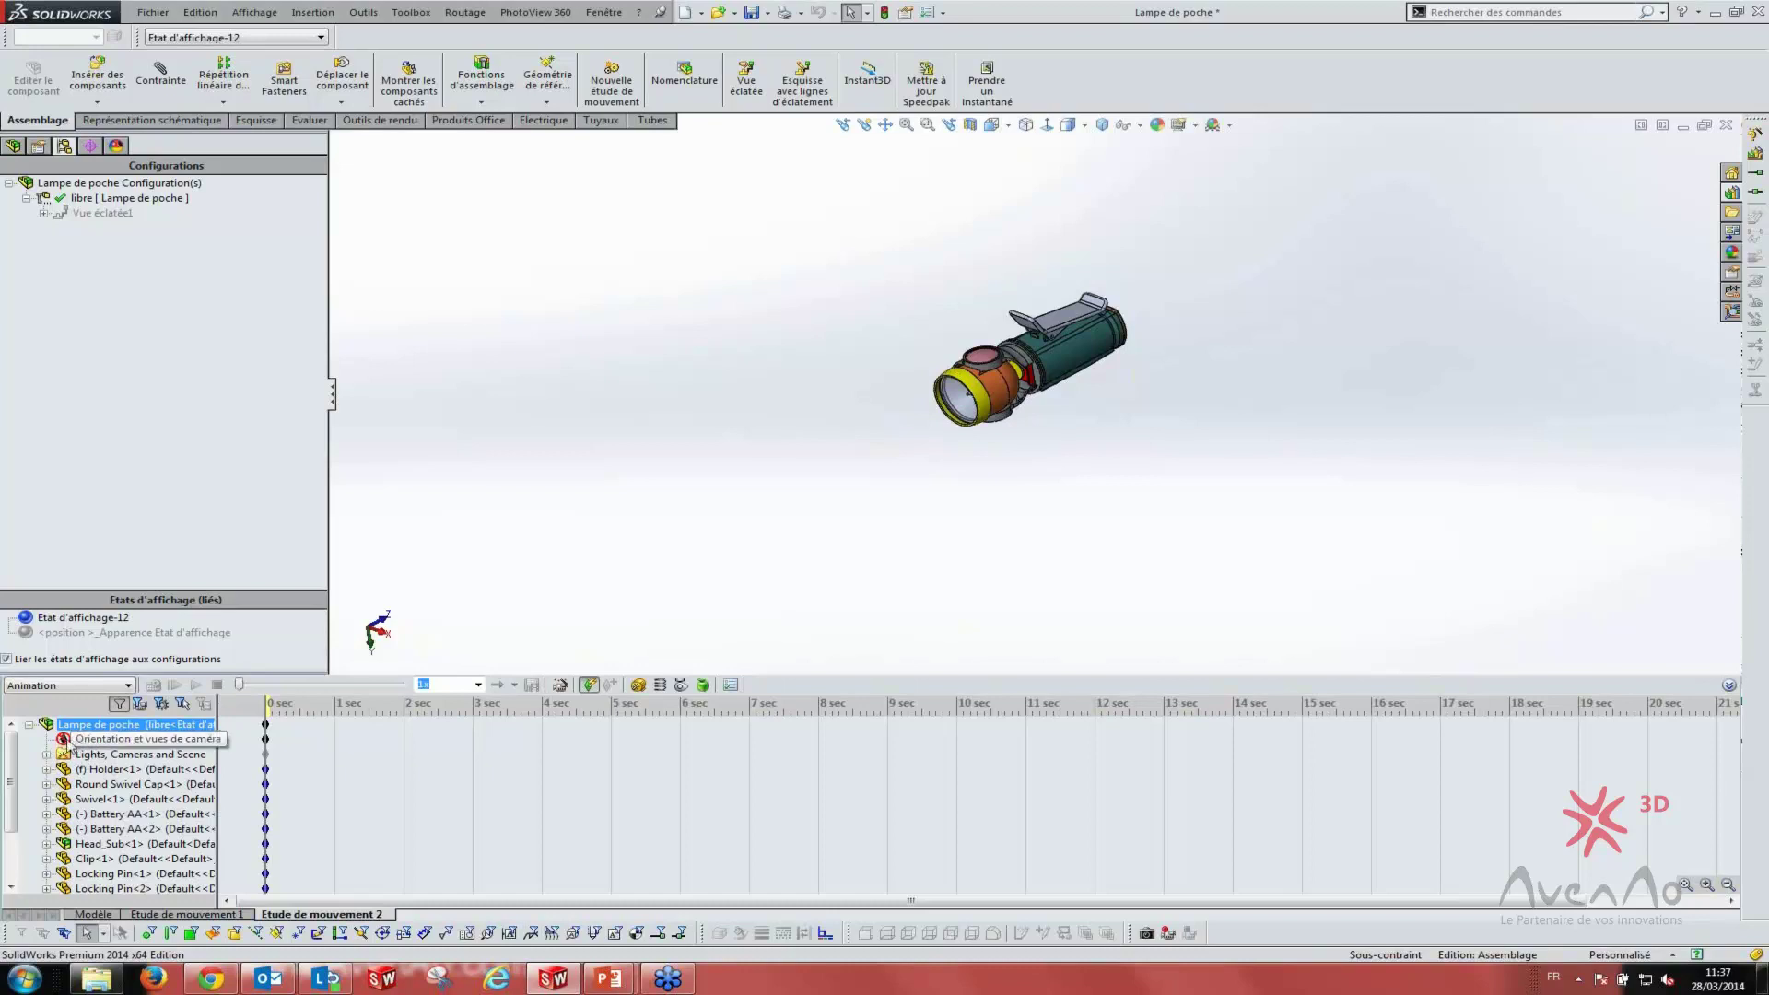
click(946, 495)
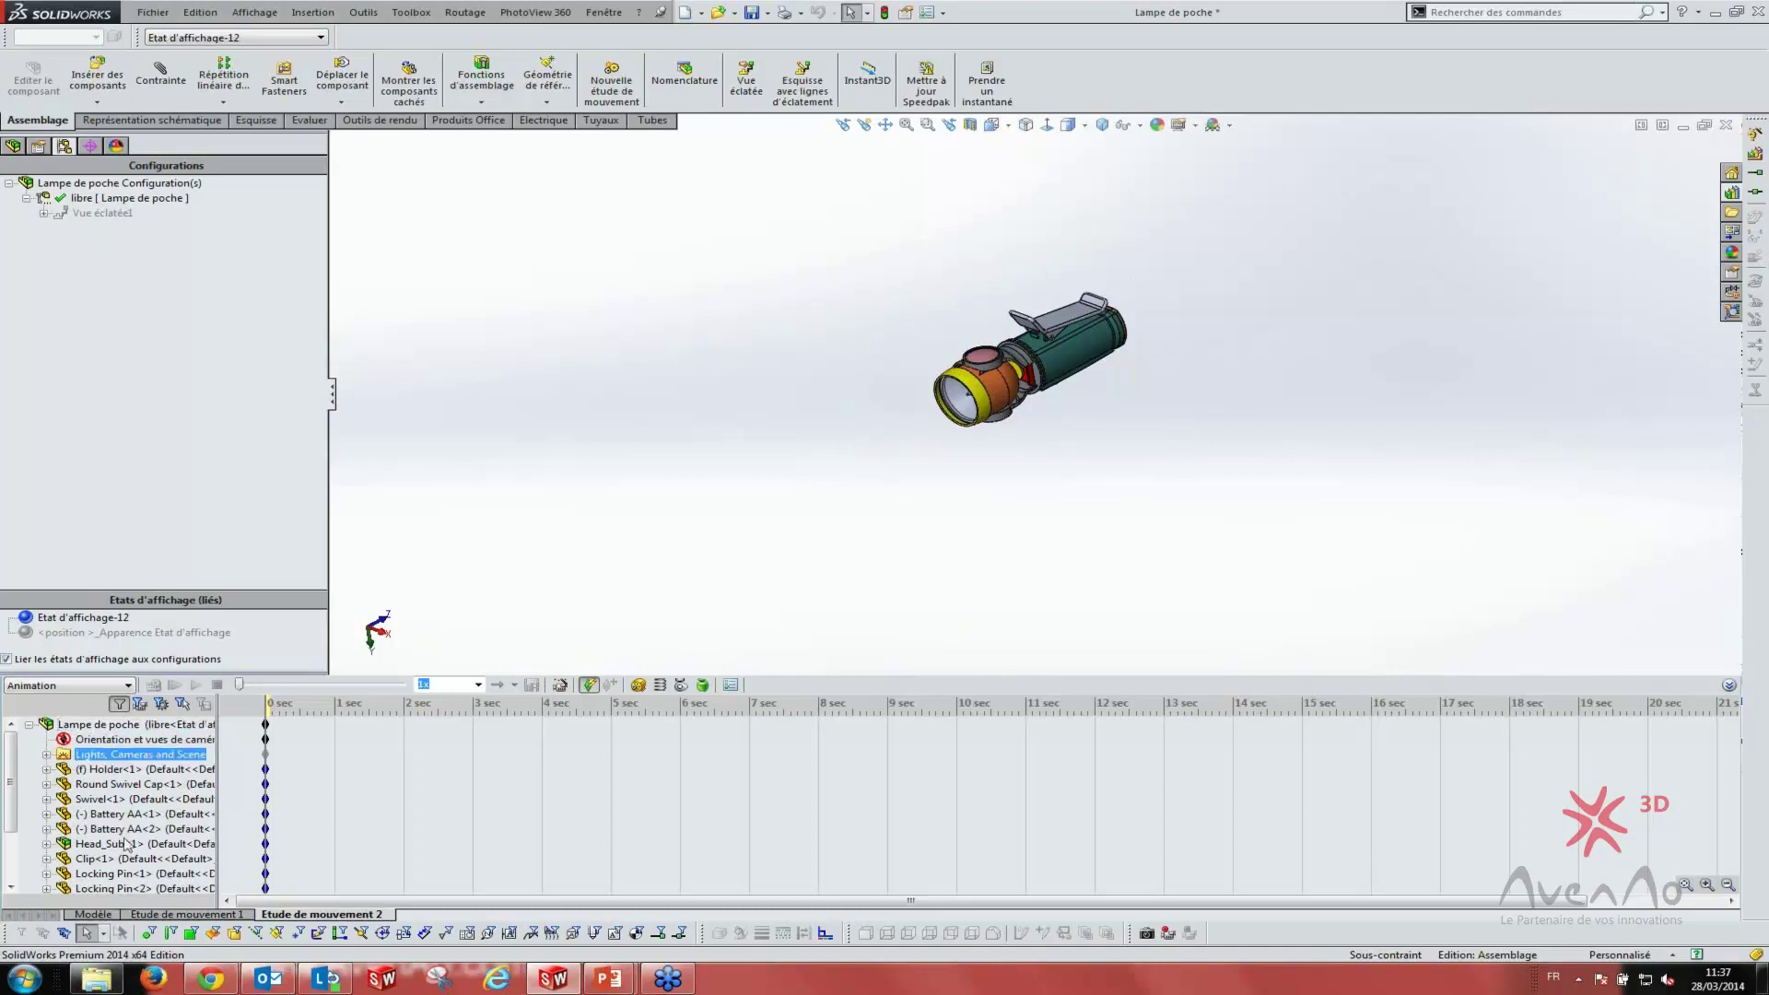
- Select the Holder and the assembly, turn the view, and launch the Assistance pour l'animation wizard
click(139, 769)
mouse_move(921, 405)
middle_down()
mouse_move(1031, 459)
mouse_move(947, 490)
middle_up()
click(833, 778)
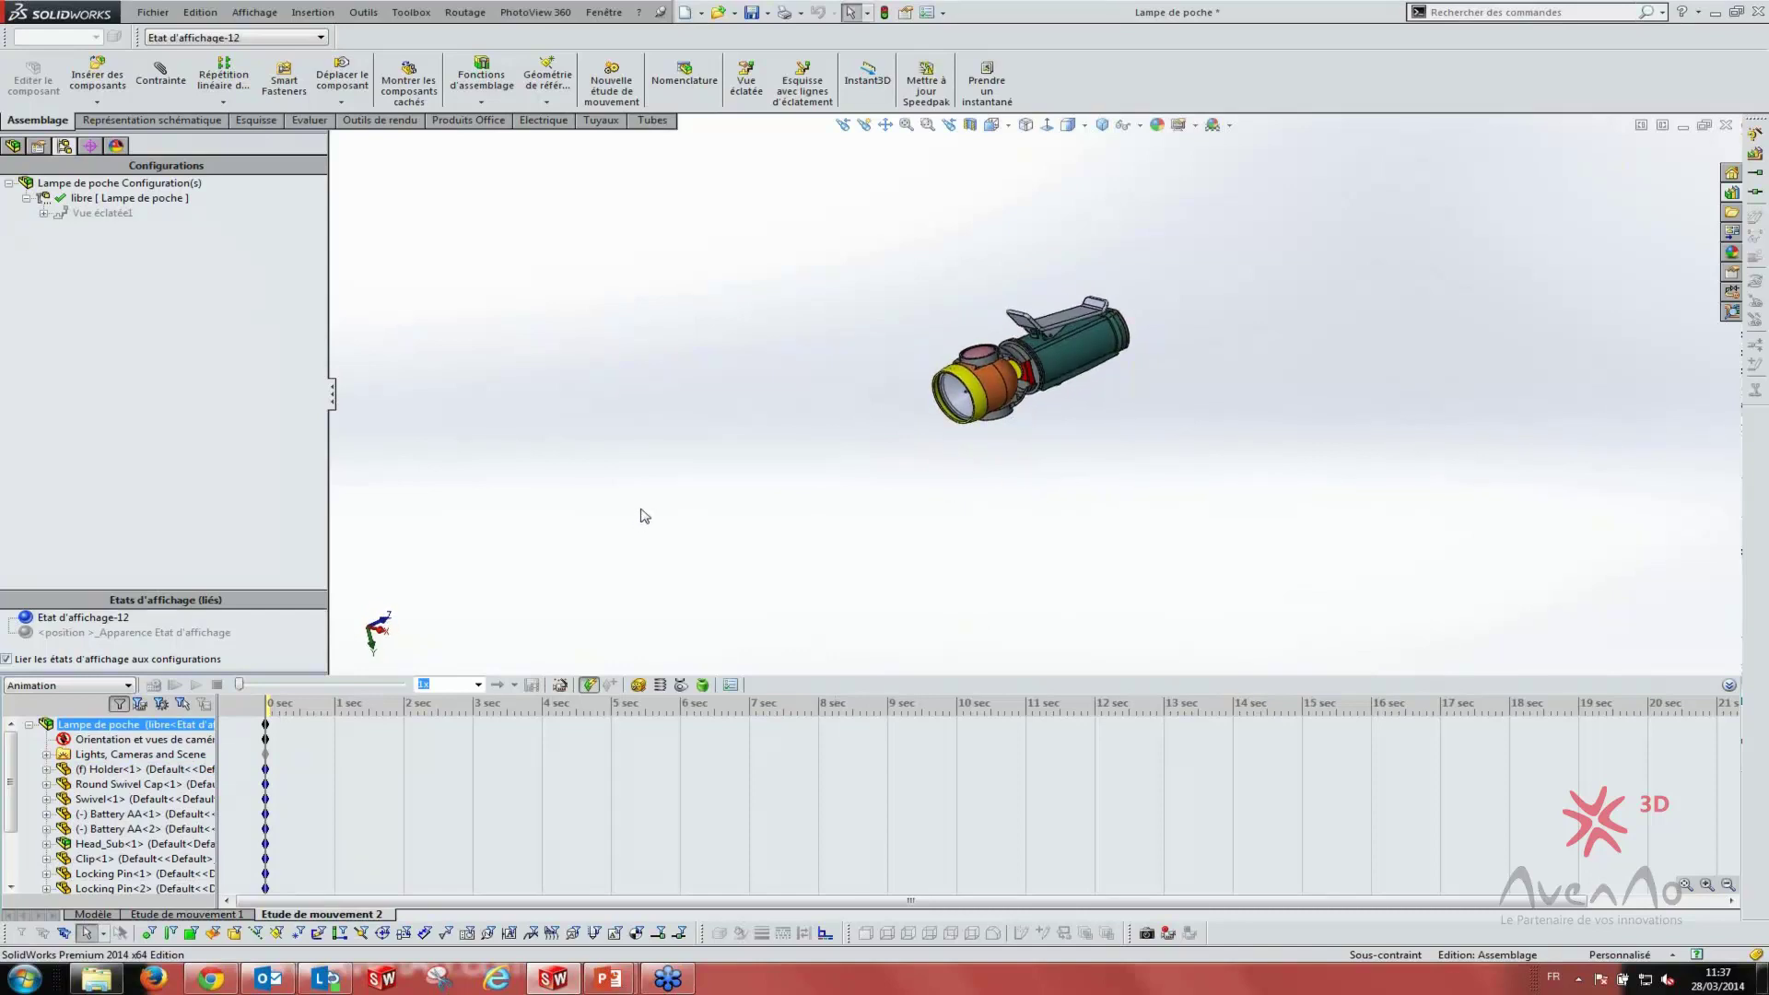
middle_drag(645, 516, 714, 533)
mouse_move(1098, 446)
middle_down()
mouse_move(1038, 460)
mouse_move(1186, 437)
middle_up()
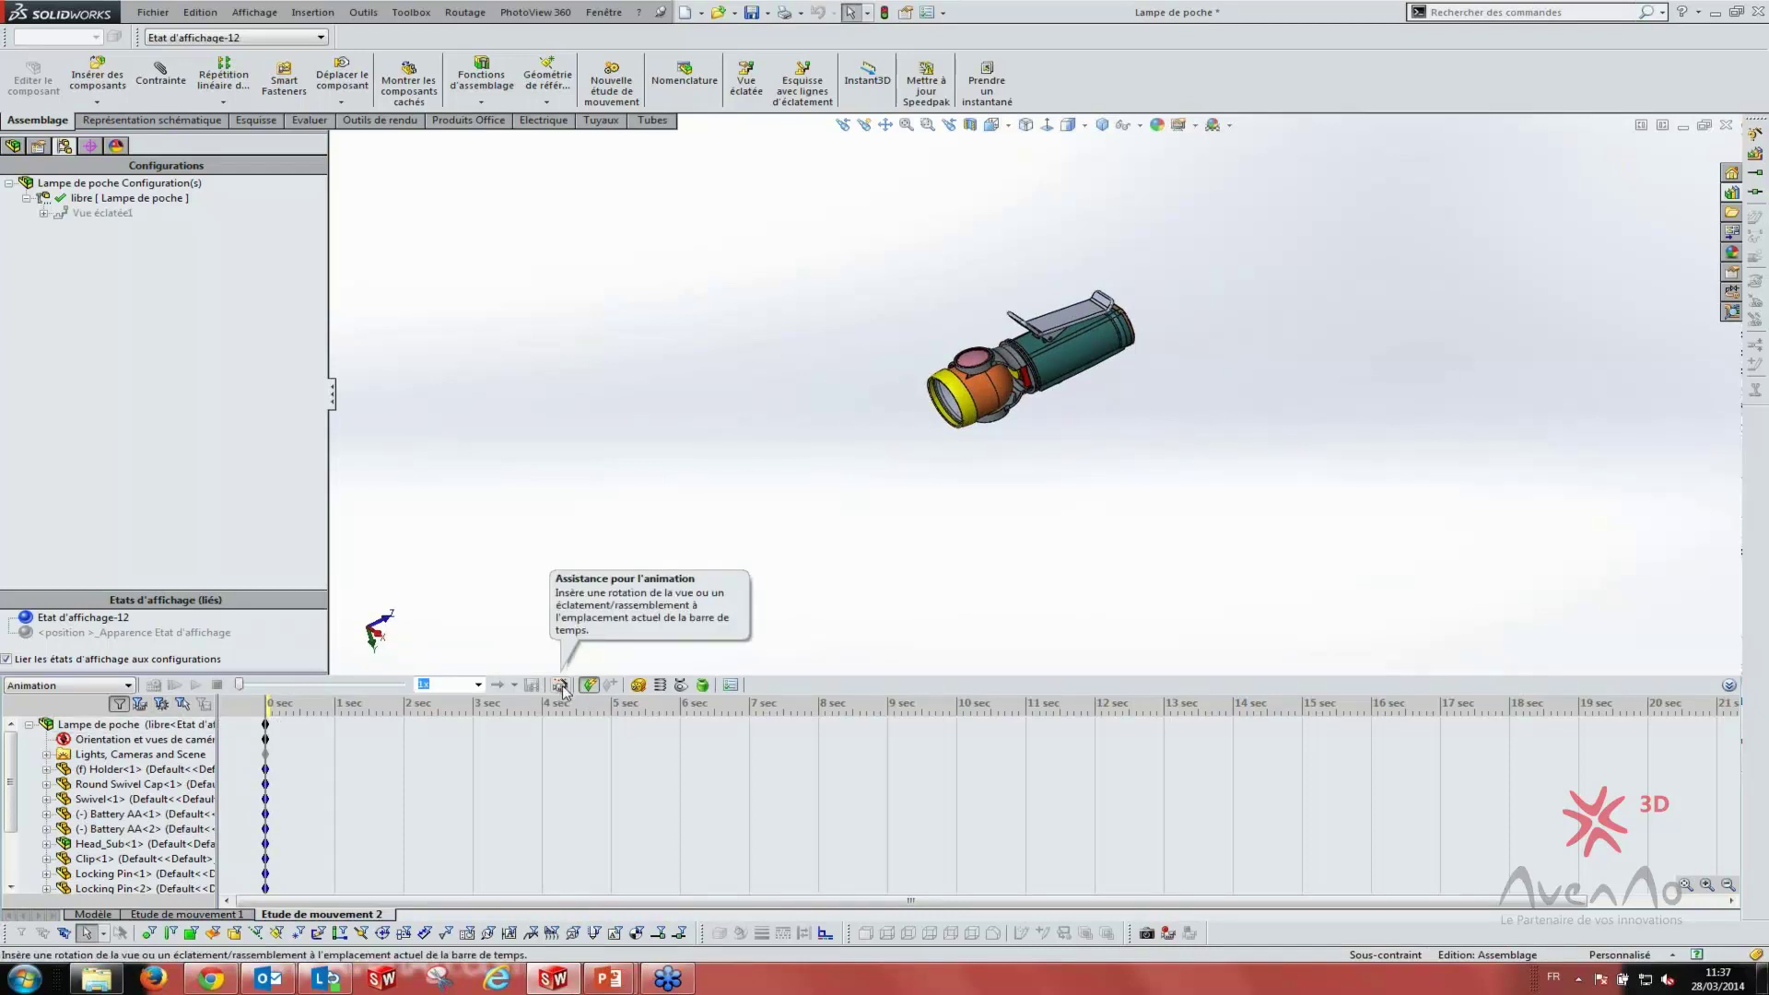
click(561, 687)
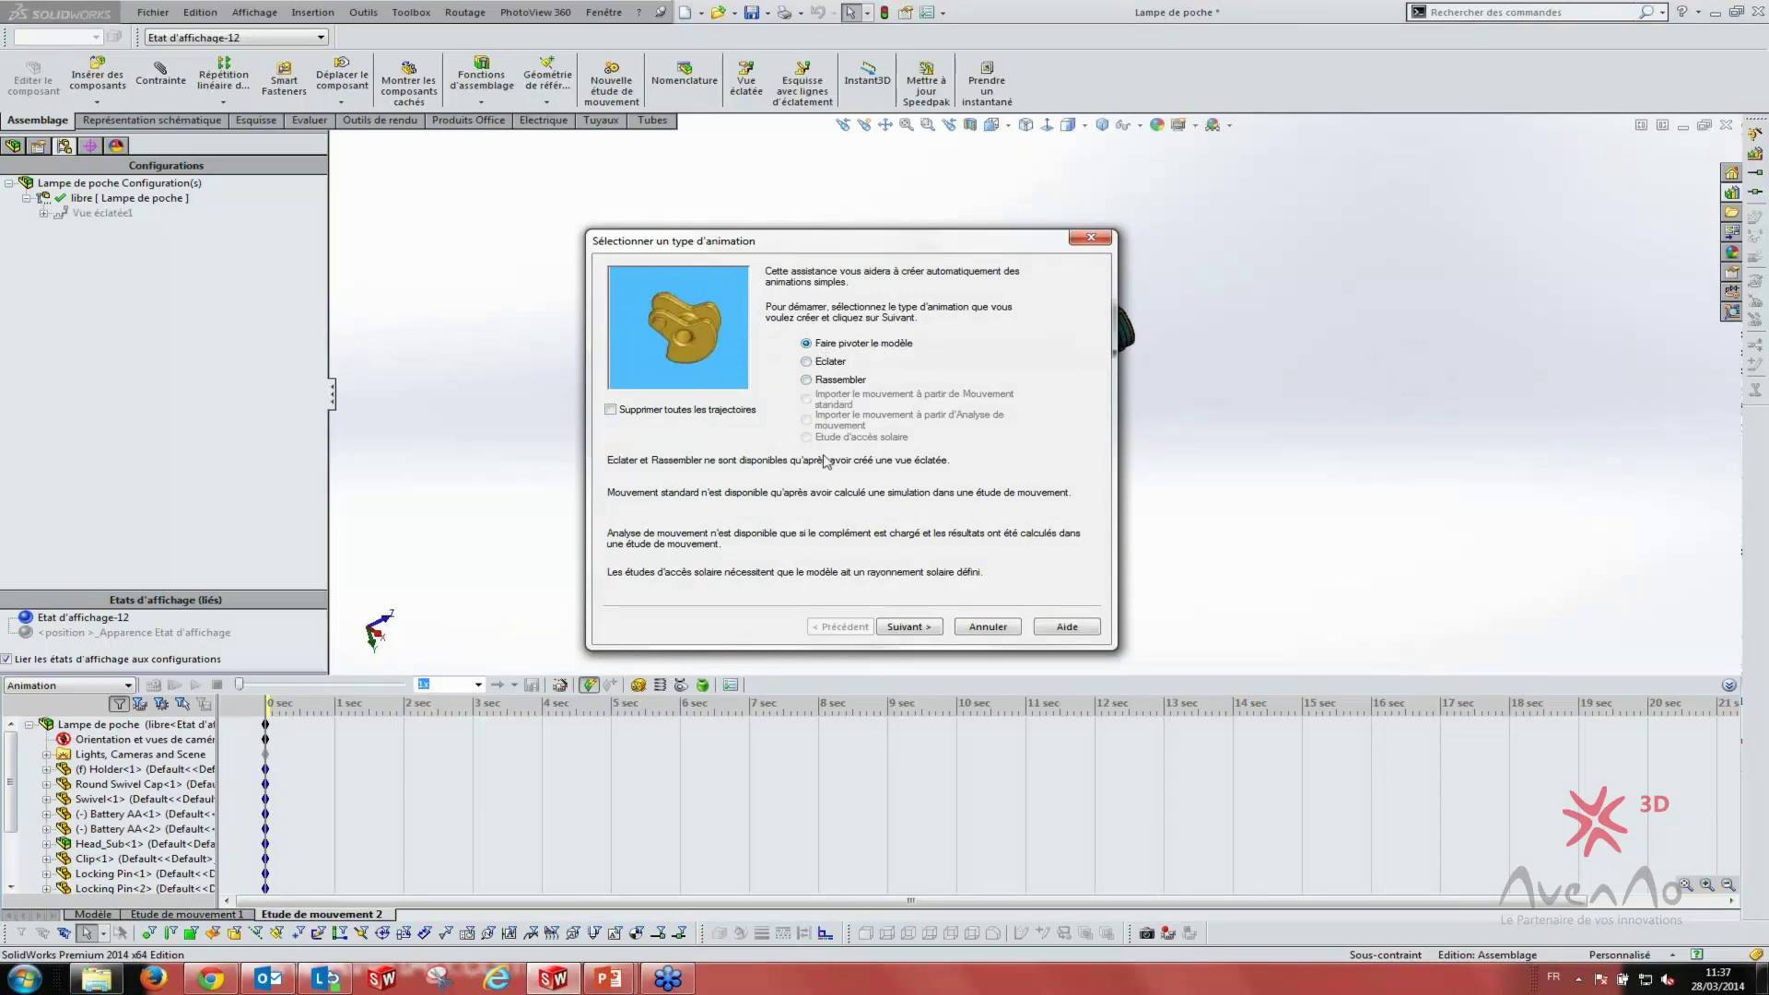
- Add a Faire pivoter le modèle animation: one clockwise turn about Axe Y over 5 seconds
click(910, 630)
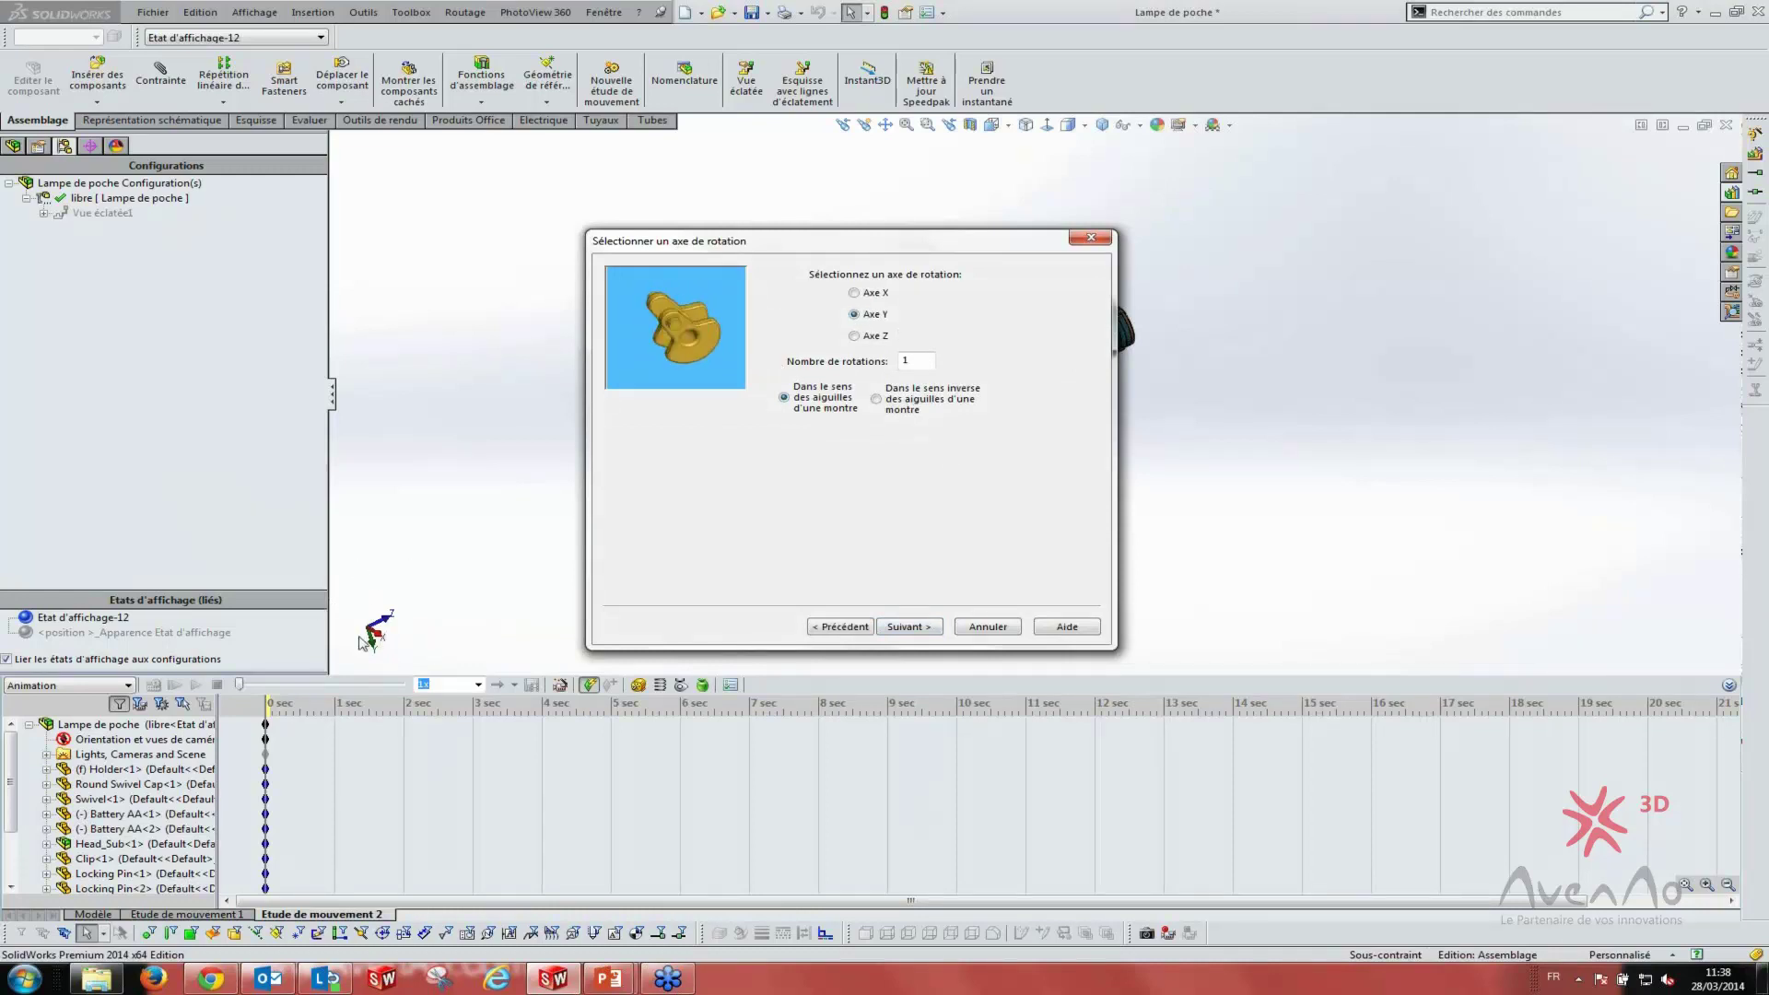
drag(804, 251, 1352, 428)
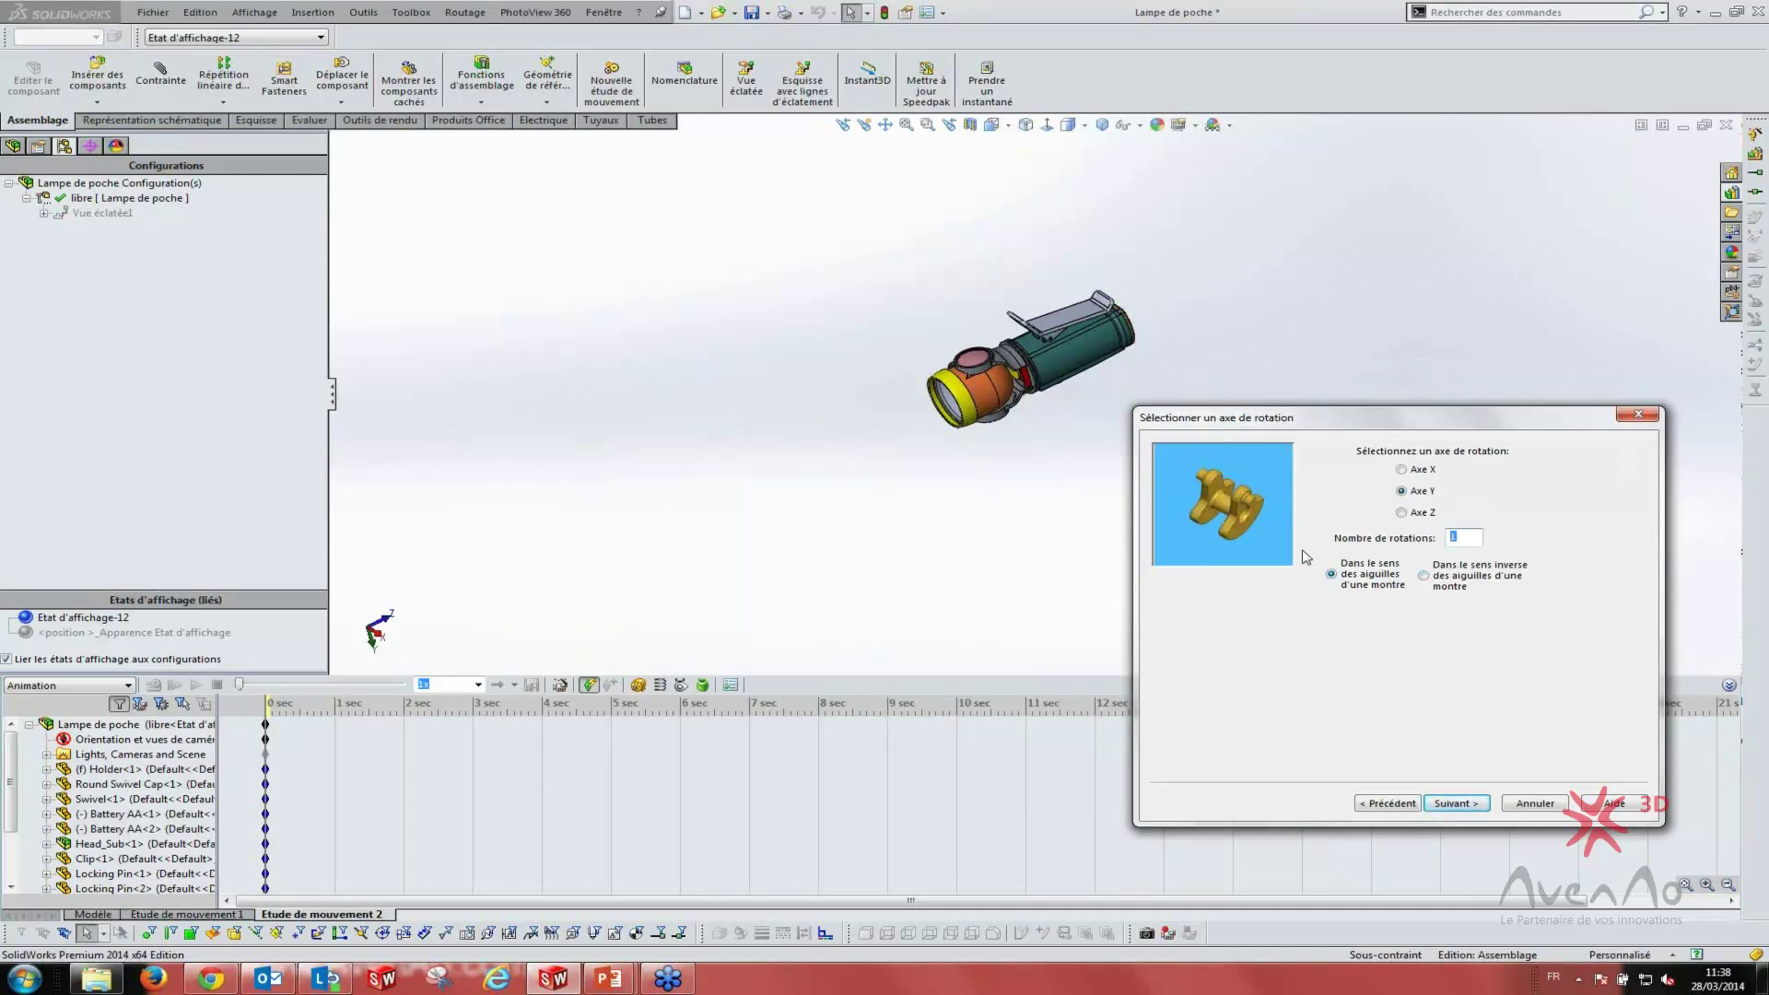
click(1453, 806)
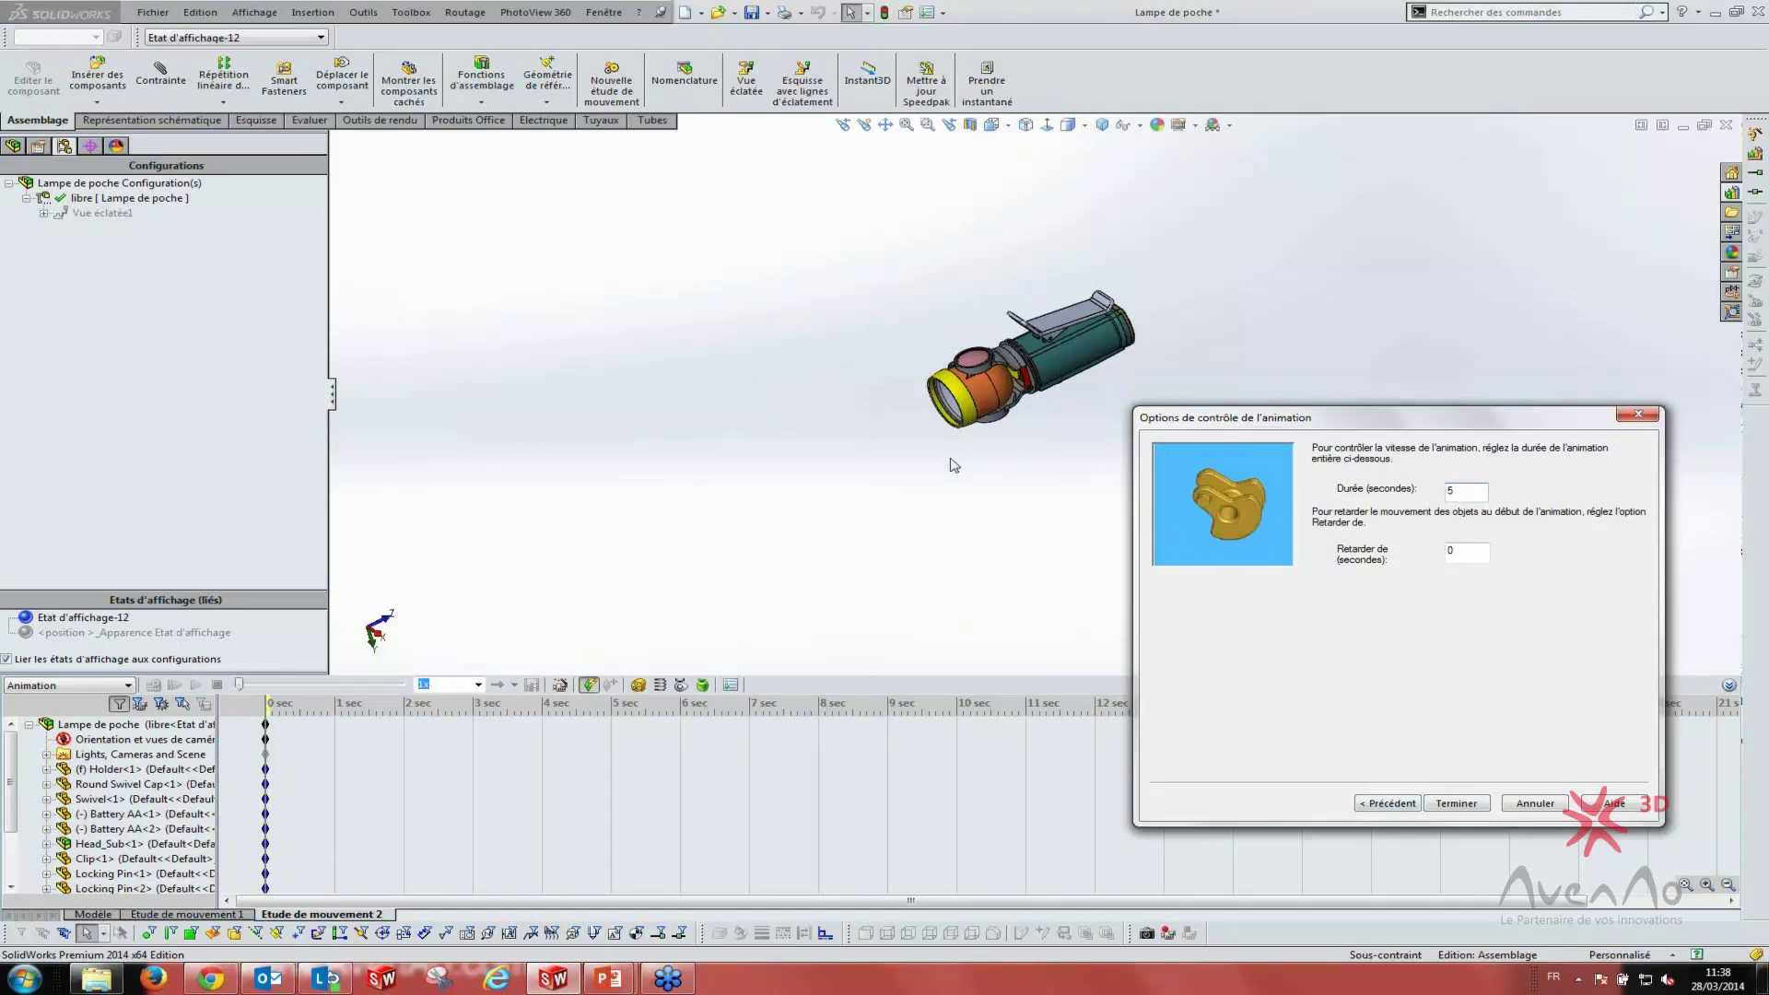
click(1456, 804)
click(260, 728)
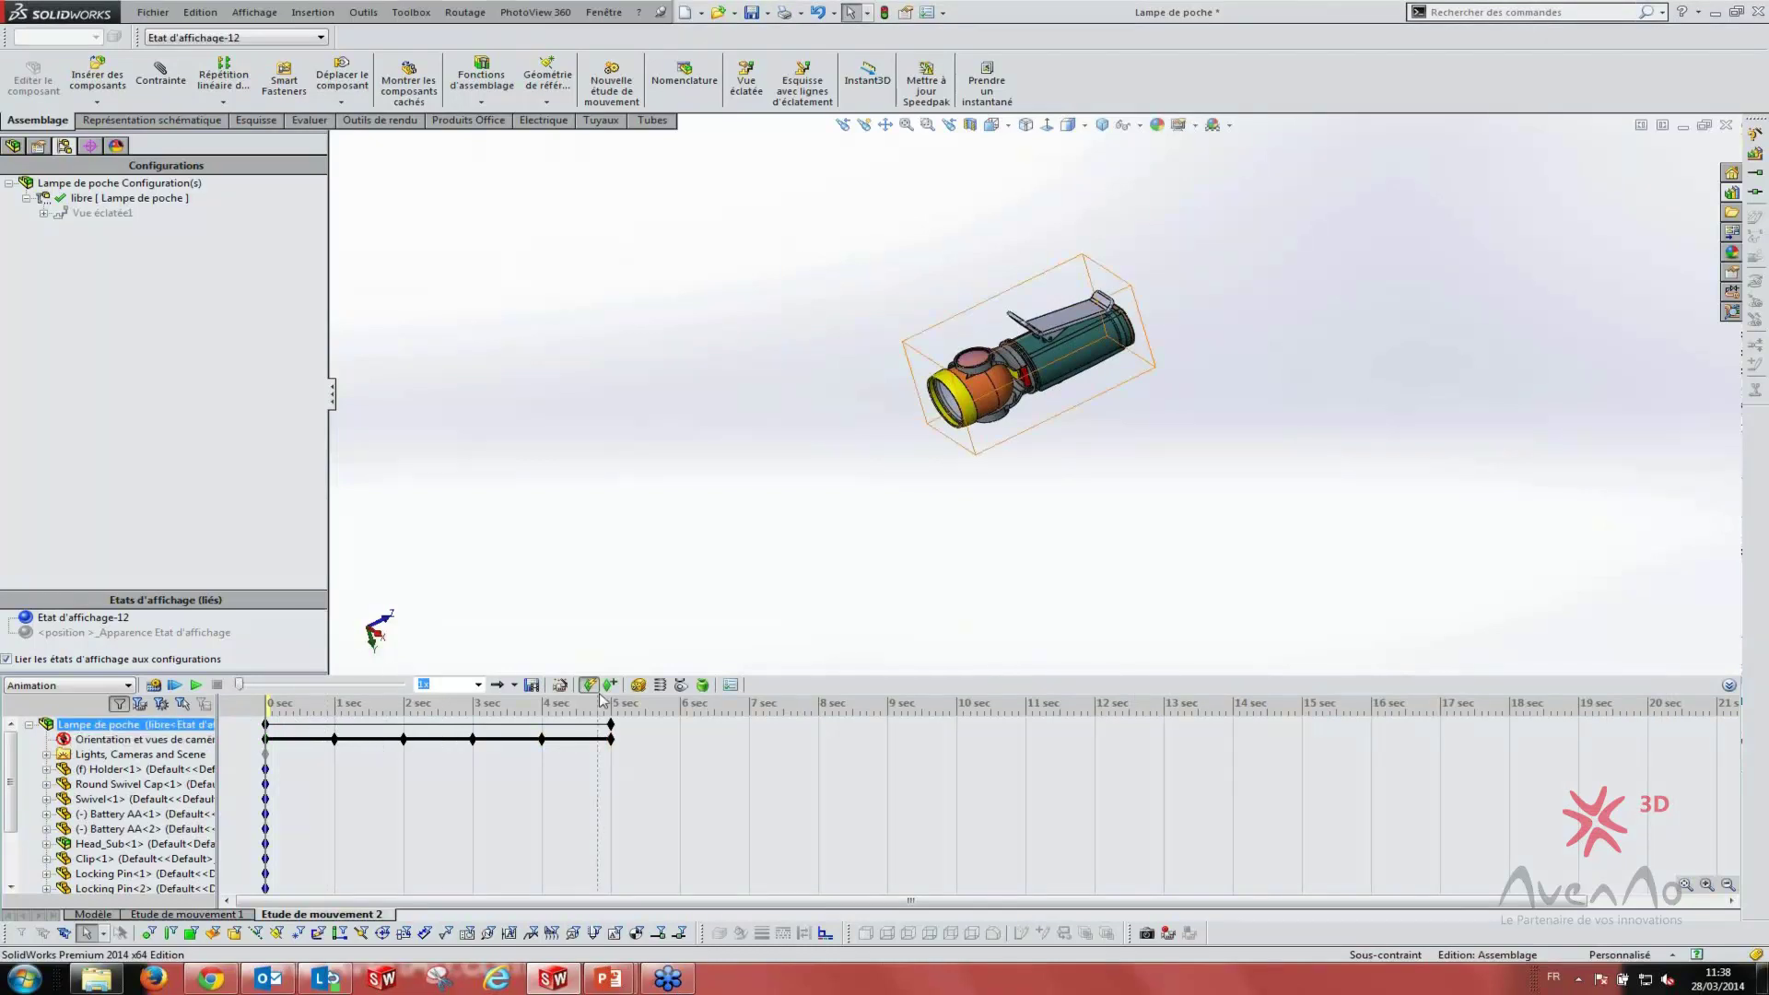
click(616, 734)
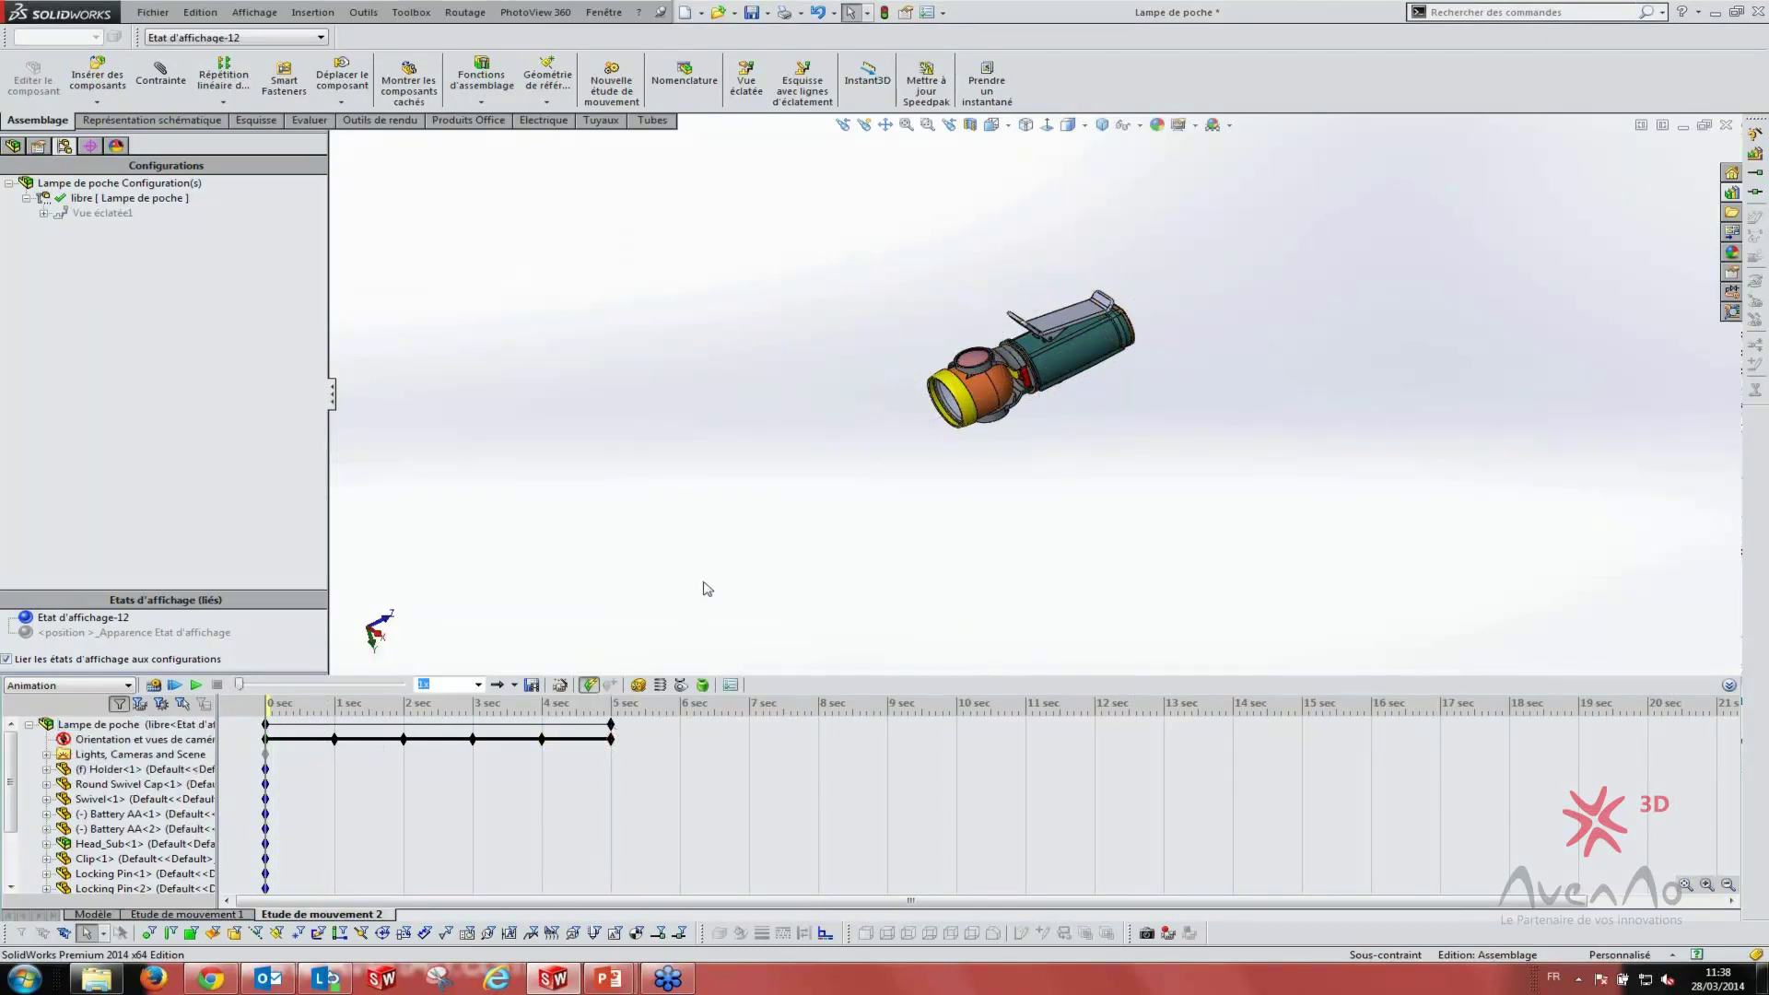
click(194, 685)
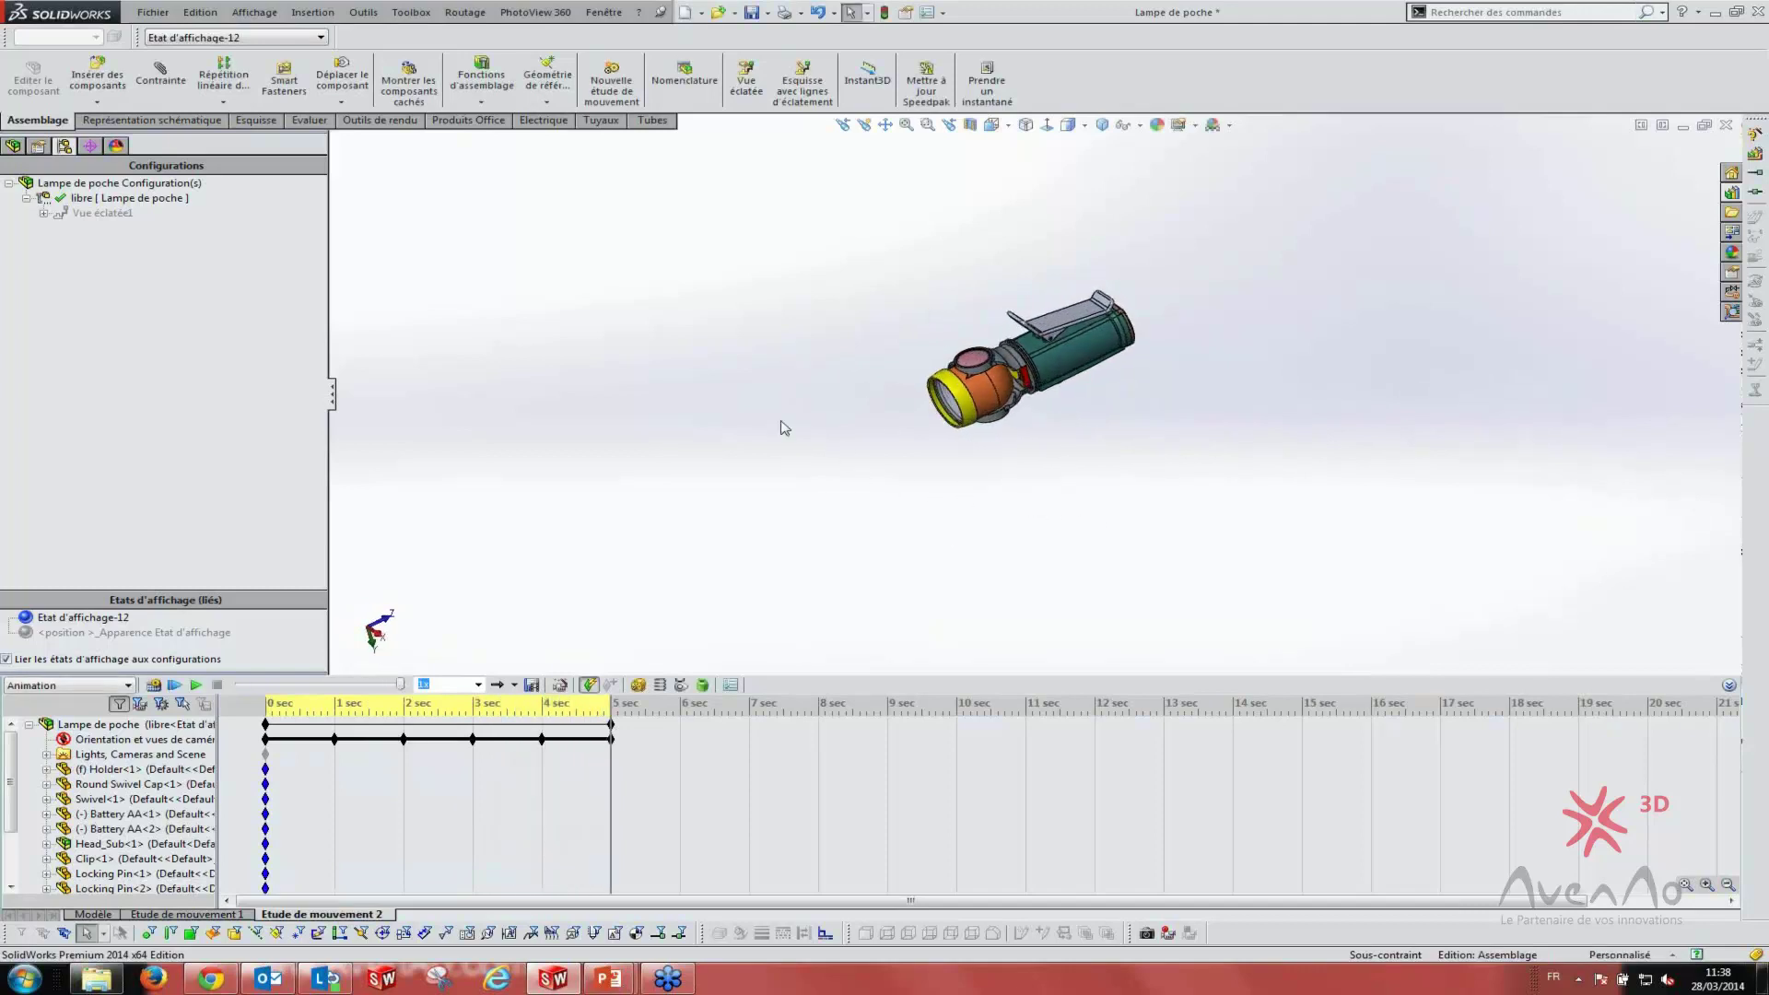
click(615, 799)
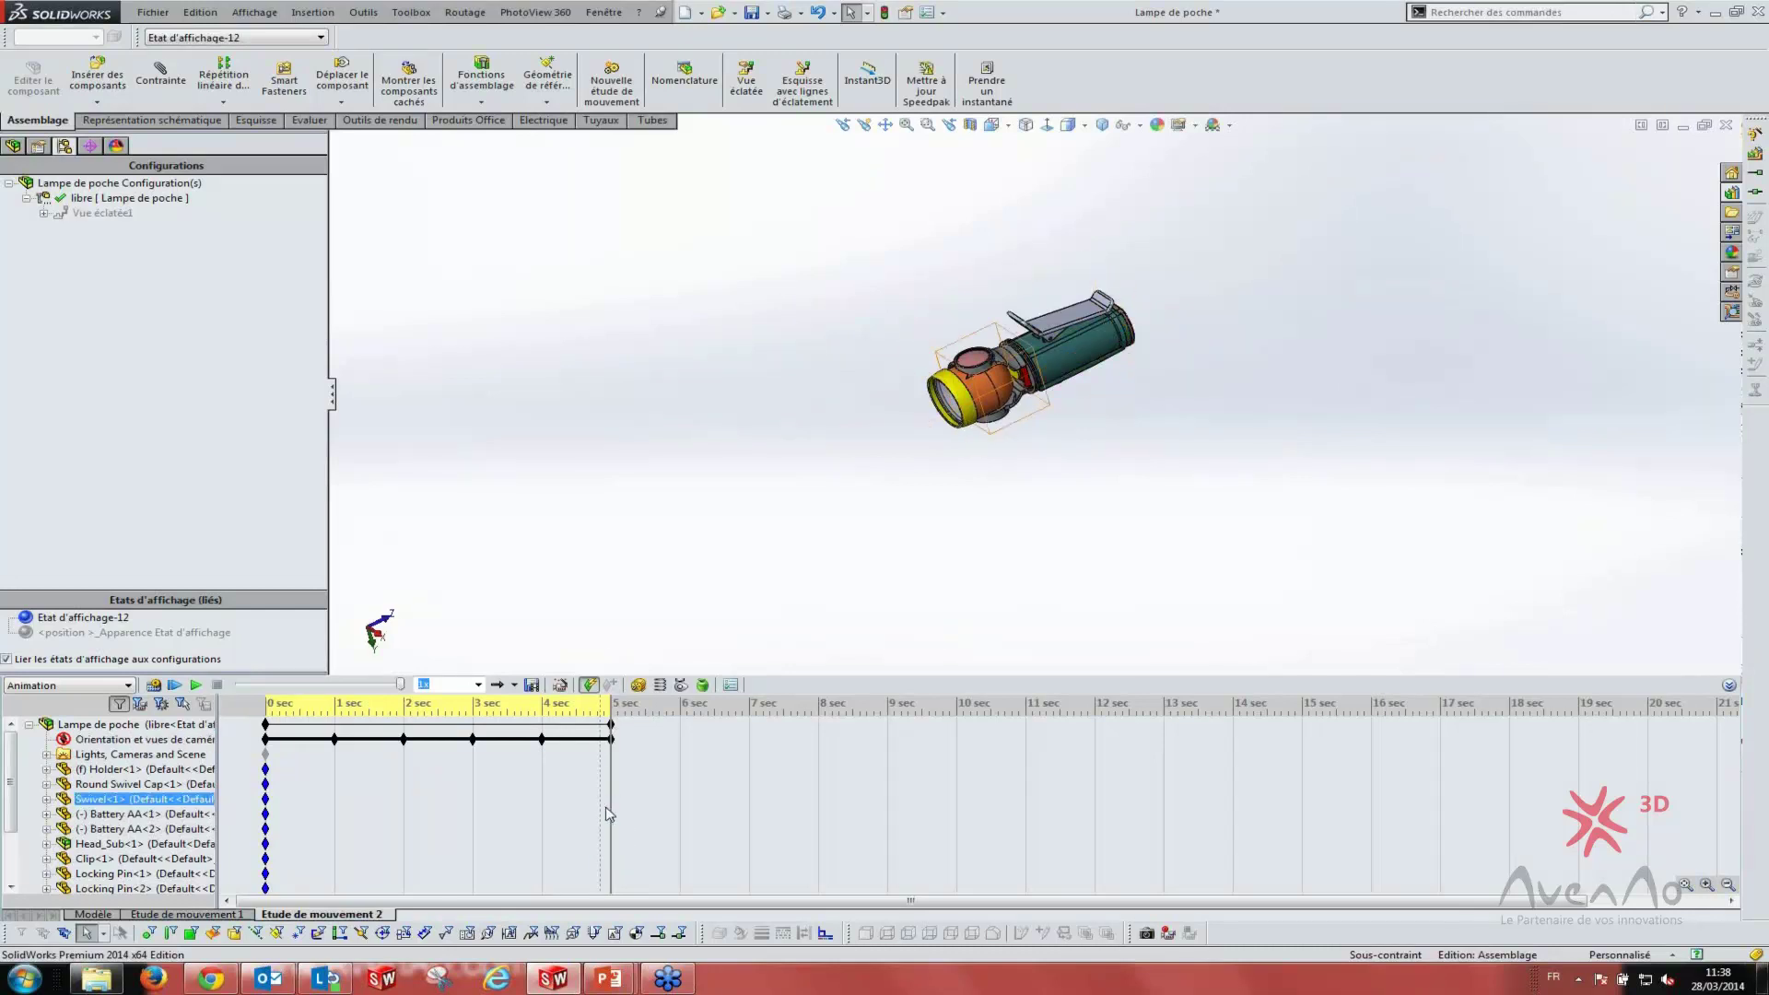
mouse_move(610, 779)
mouse_down()
mouse_move(514, 799)
mouse_move(612, 801)
mouse_up()
click(610, 739)
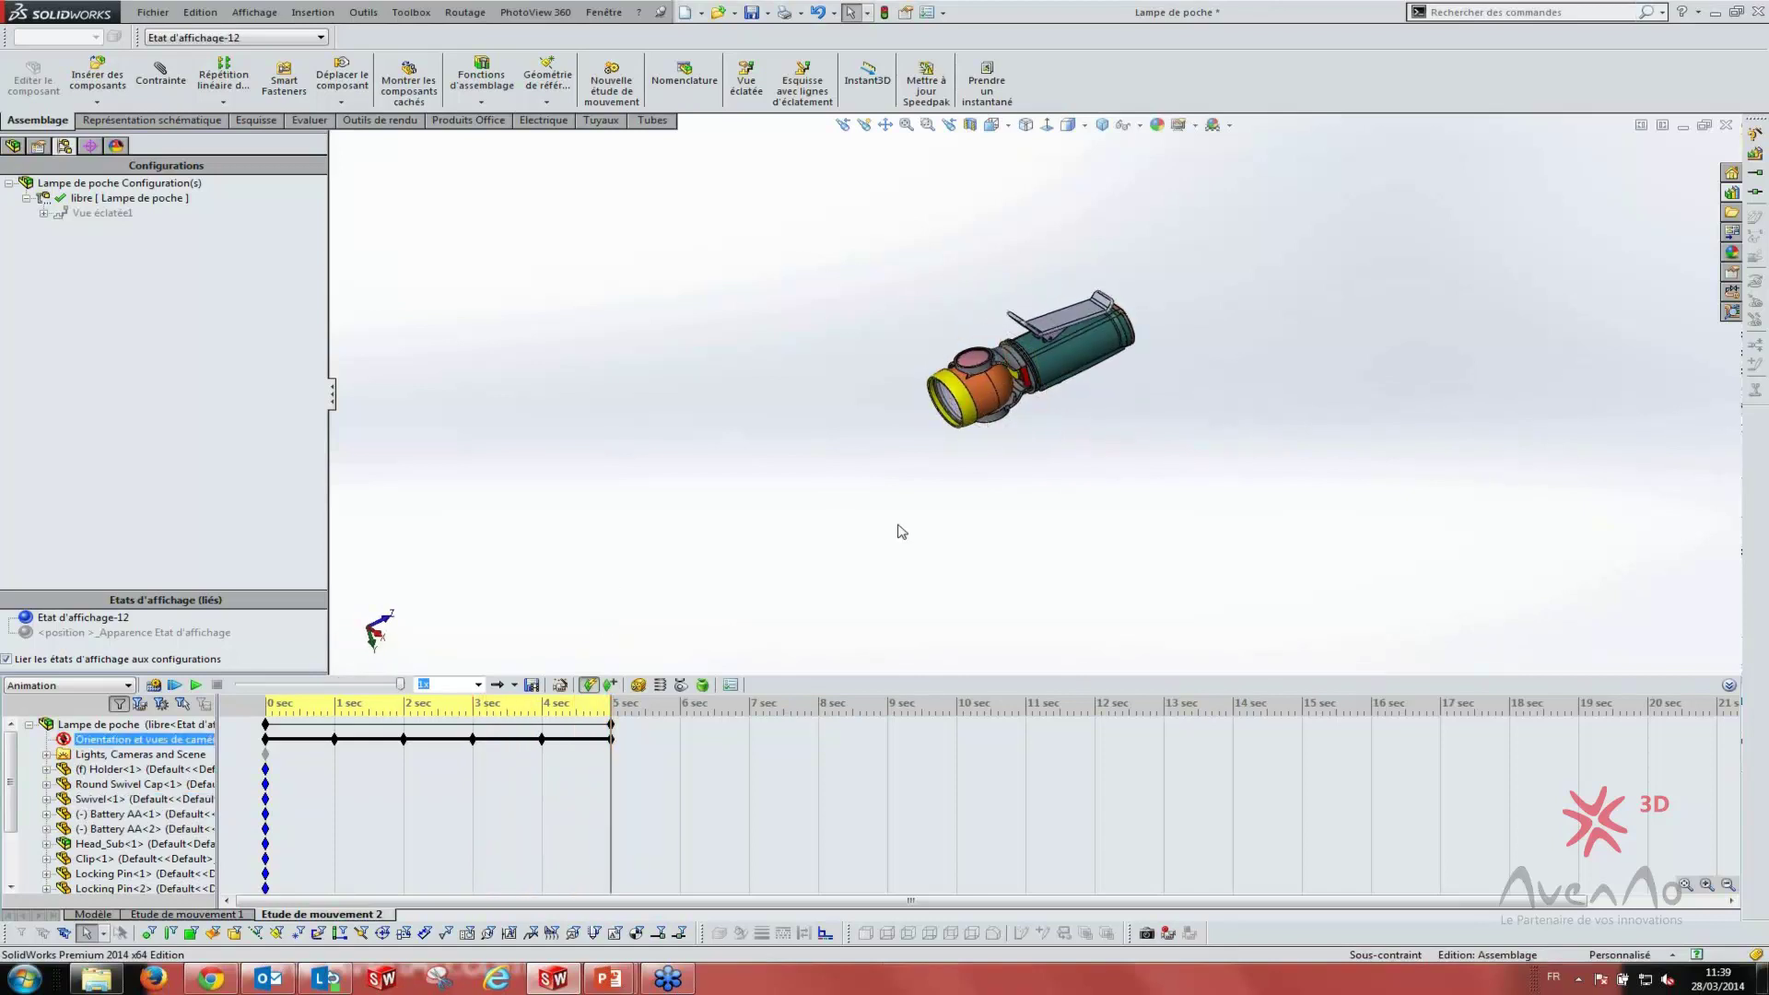
- Add an Eclater animation with Durée 10 seconds and Retarder 5 seconds through the wizard
click(560, 686)
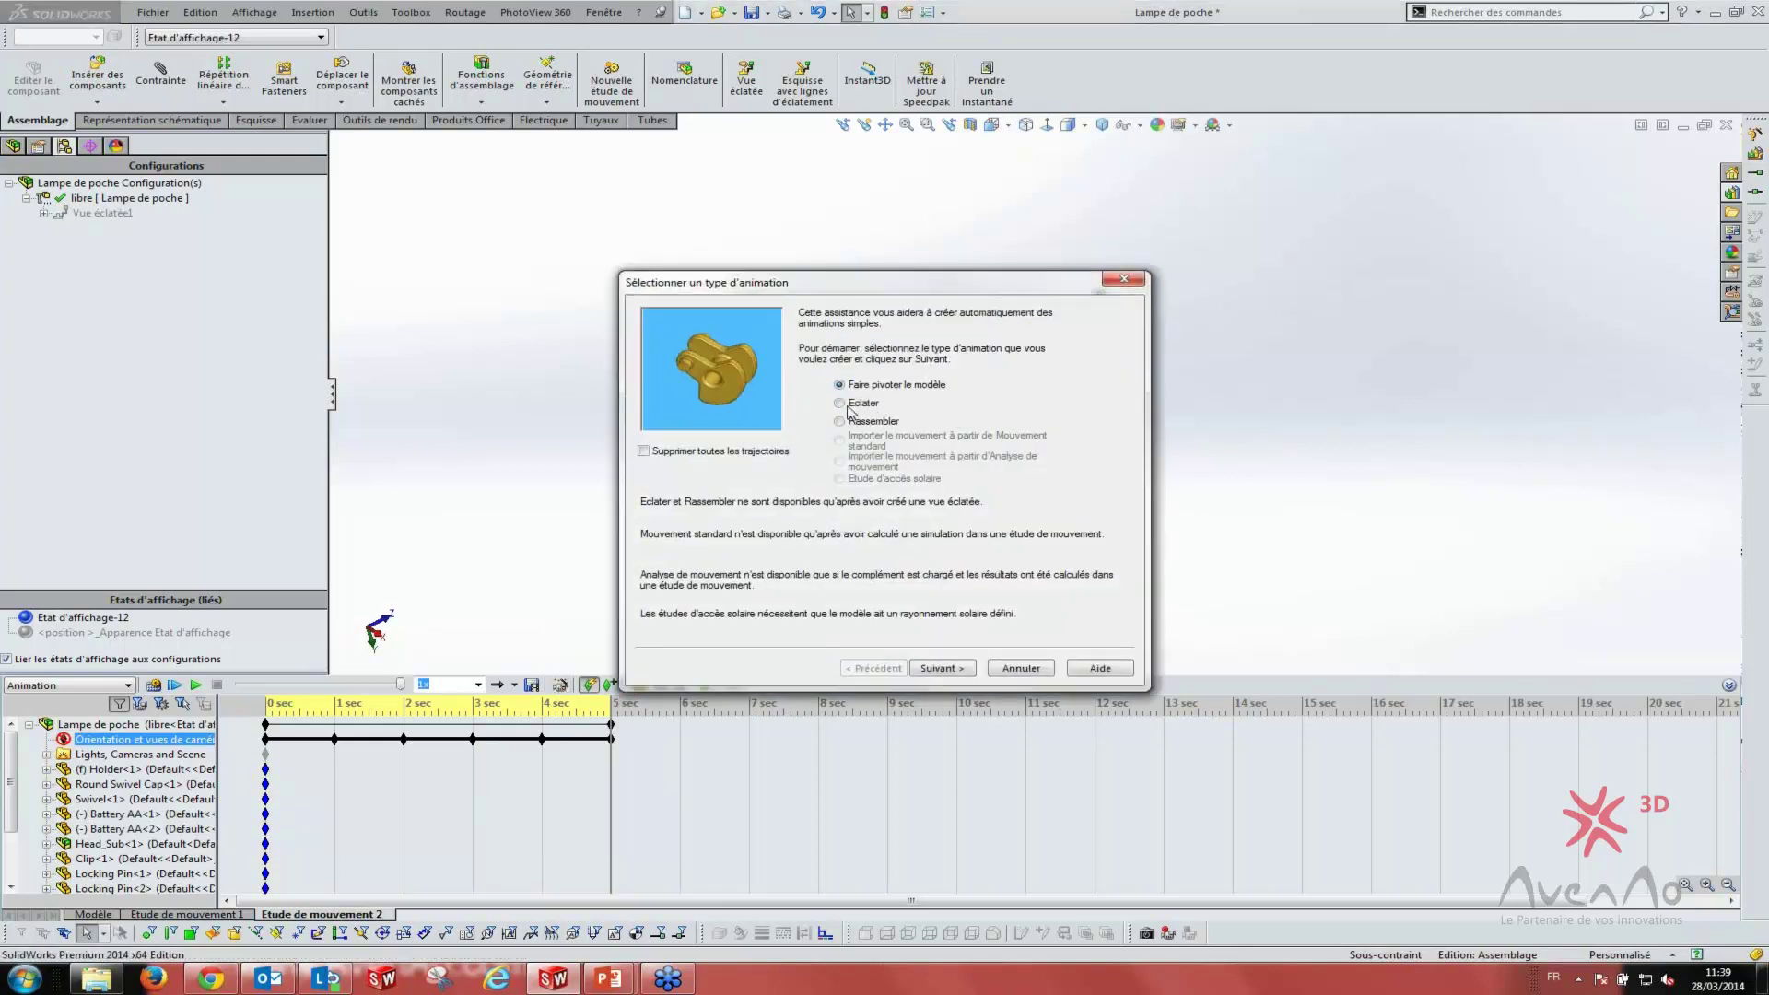
click(838, 403)
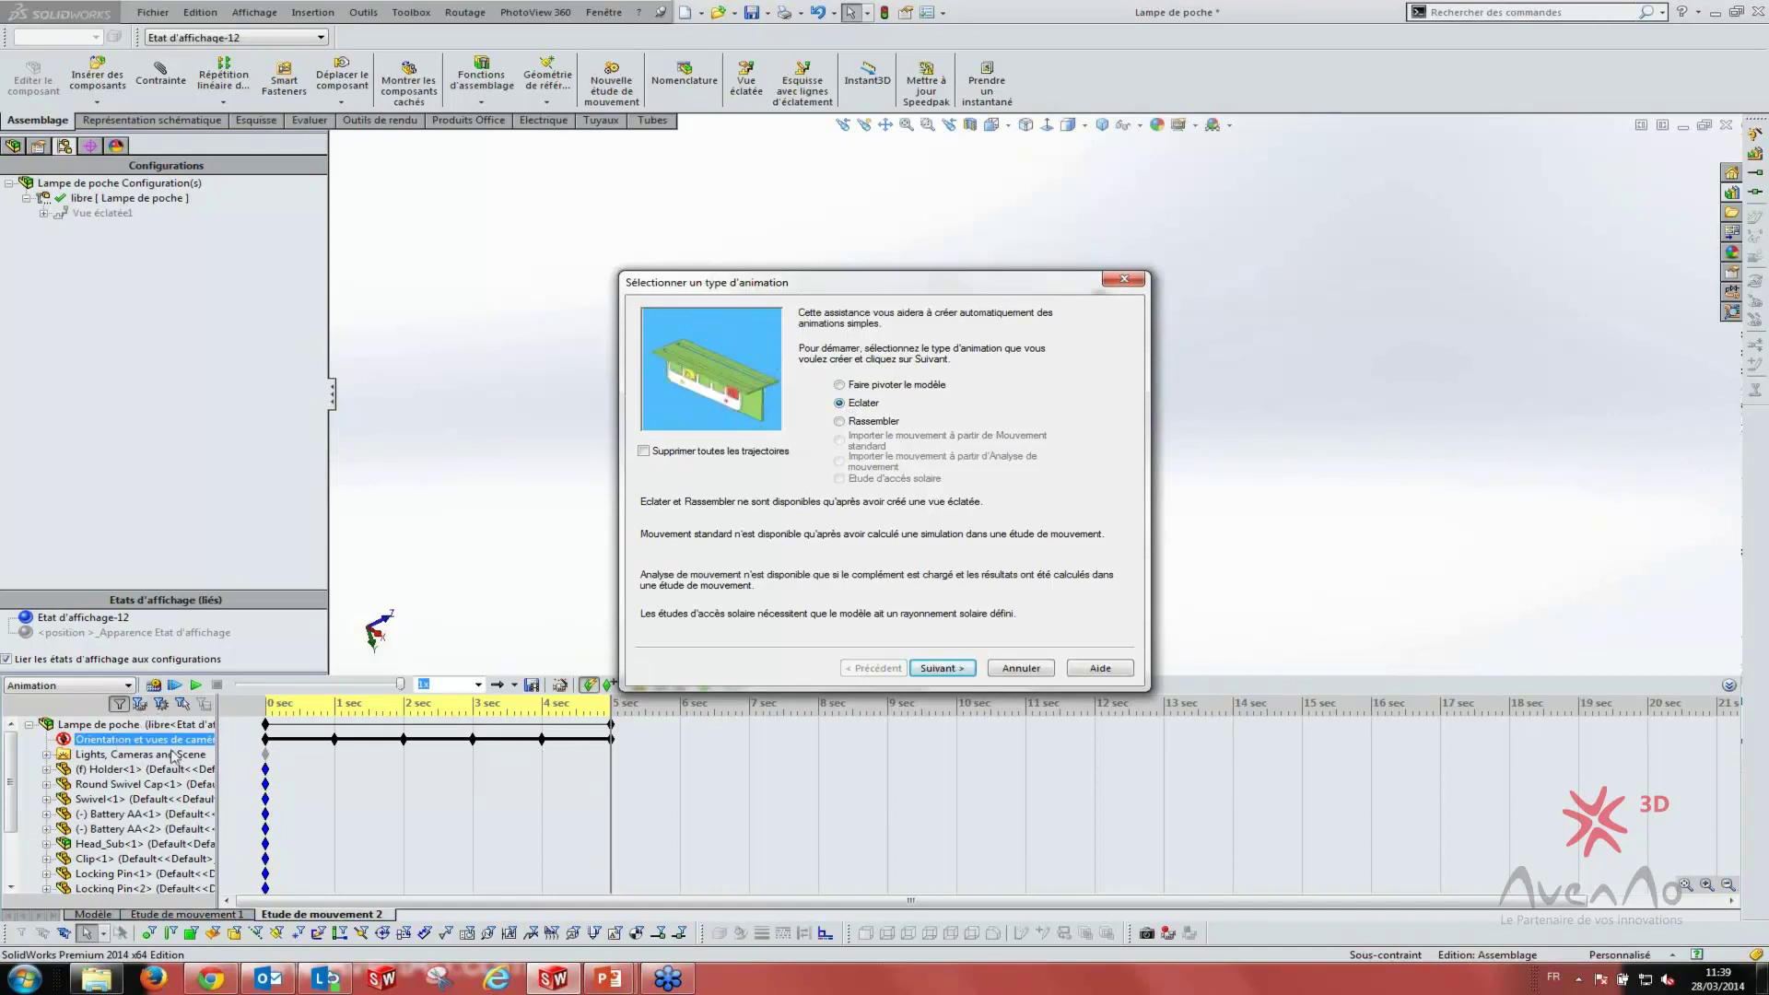
click(941, 668)
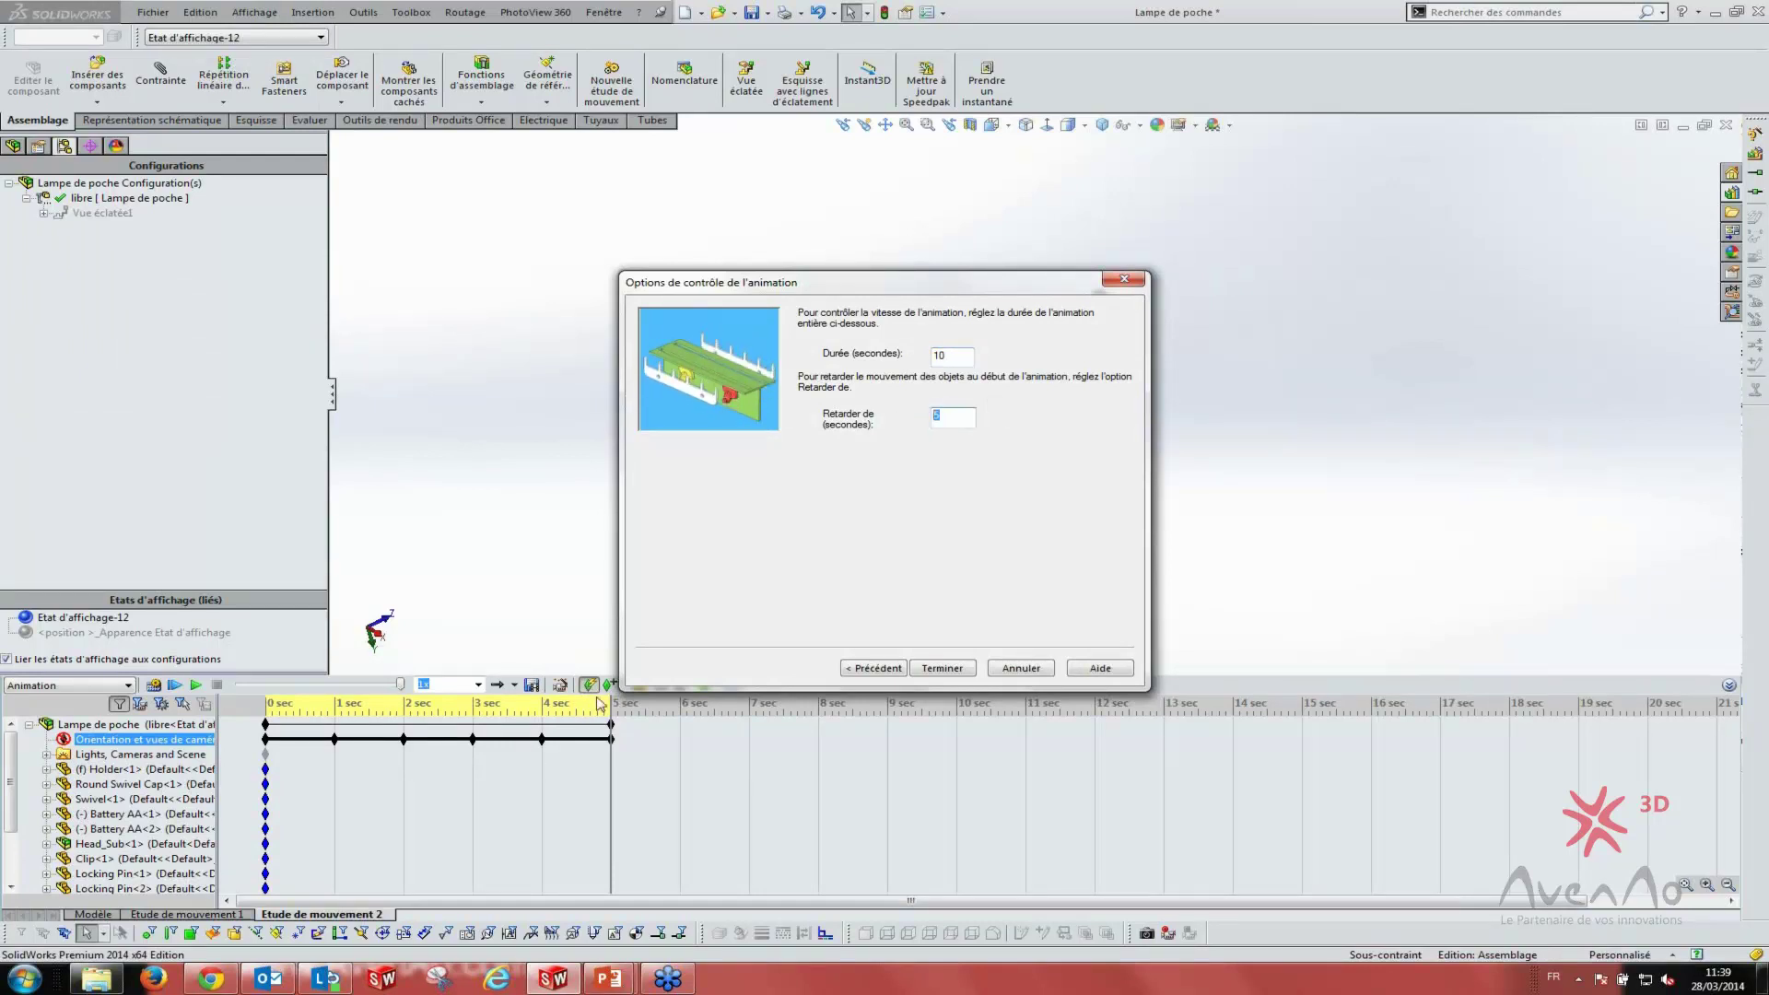
key(Tab)
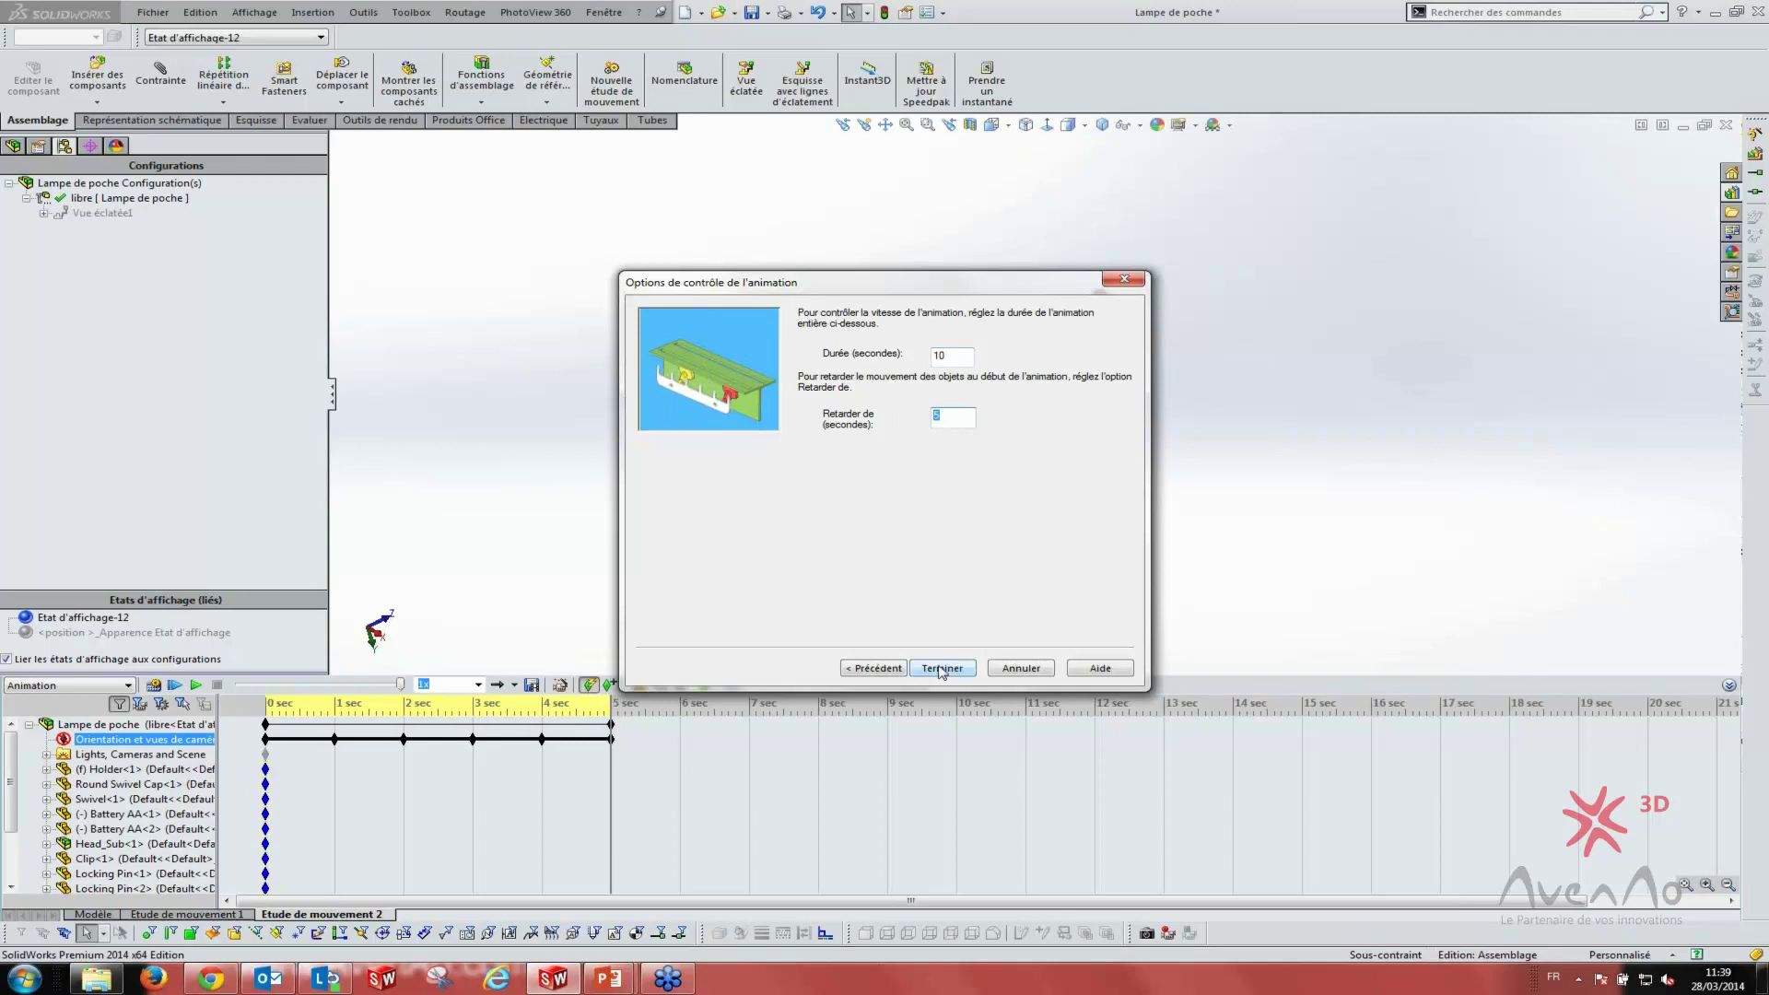
click(941, 670)
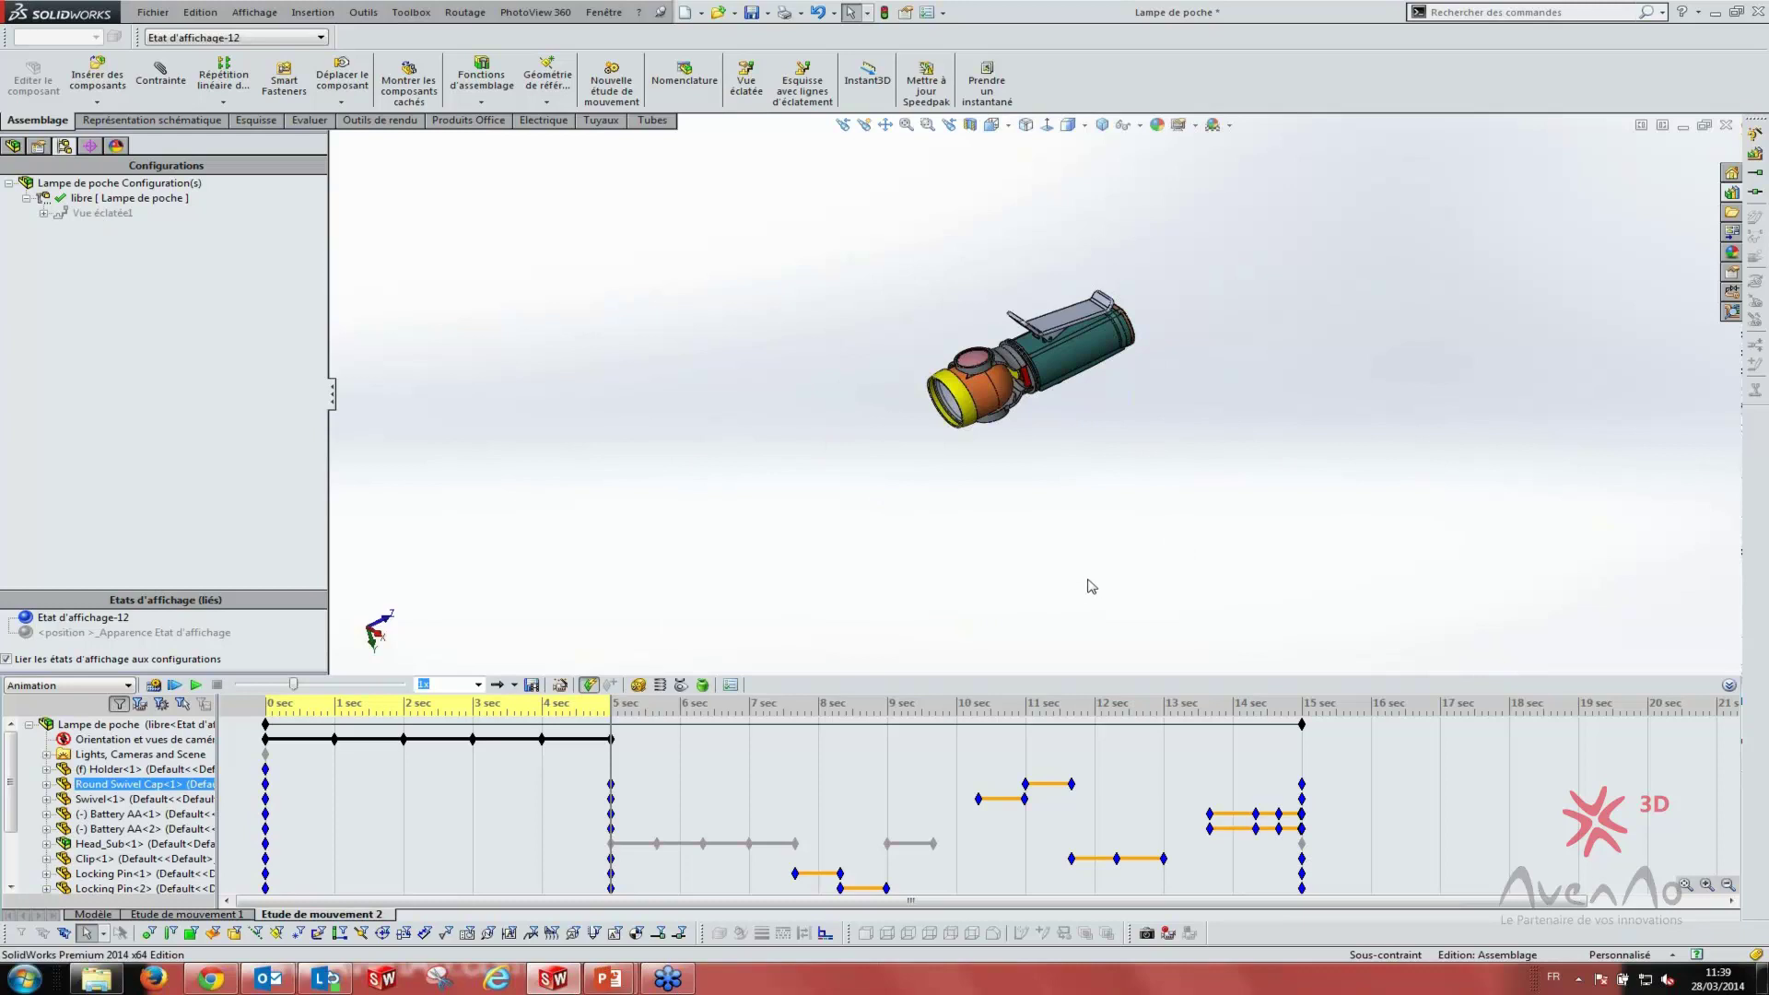
- Replay 'Etude de mouvement 2' from about 0.375 s until the flashlight is fully exploded at 15 s
click(195, 686)
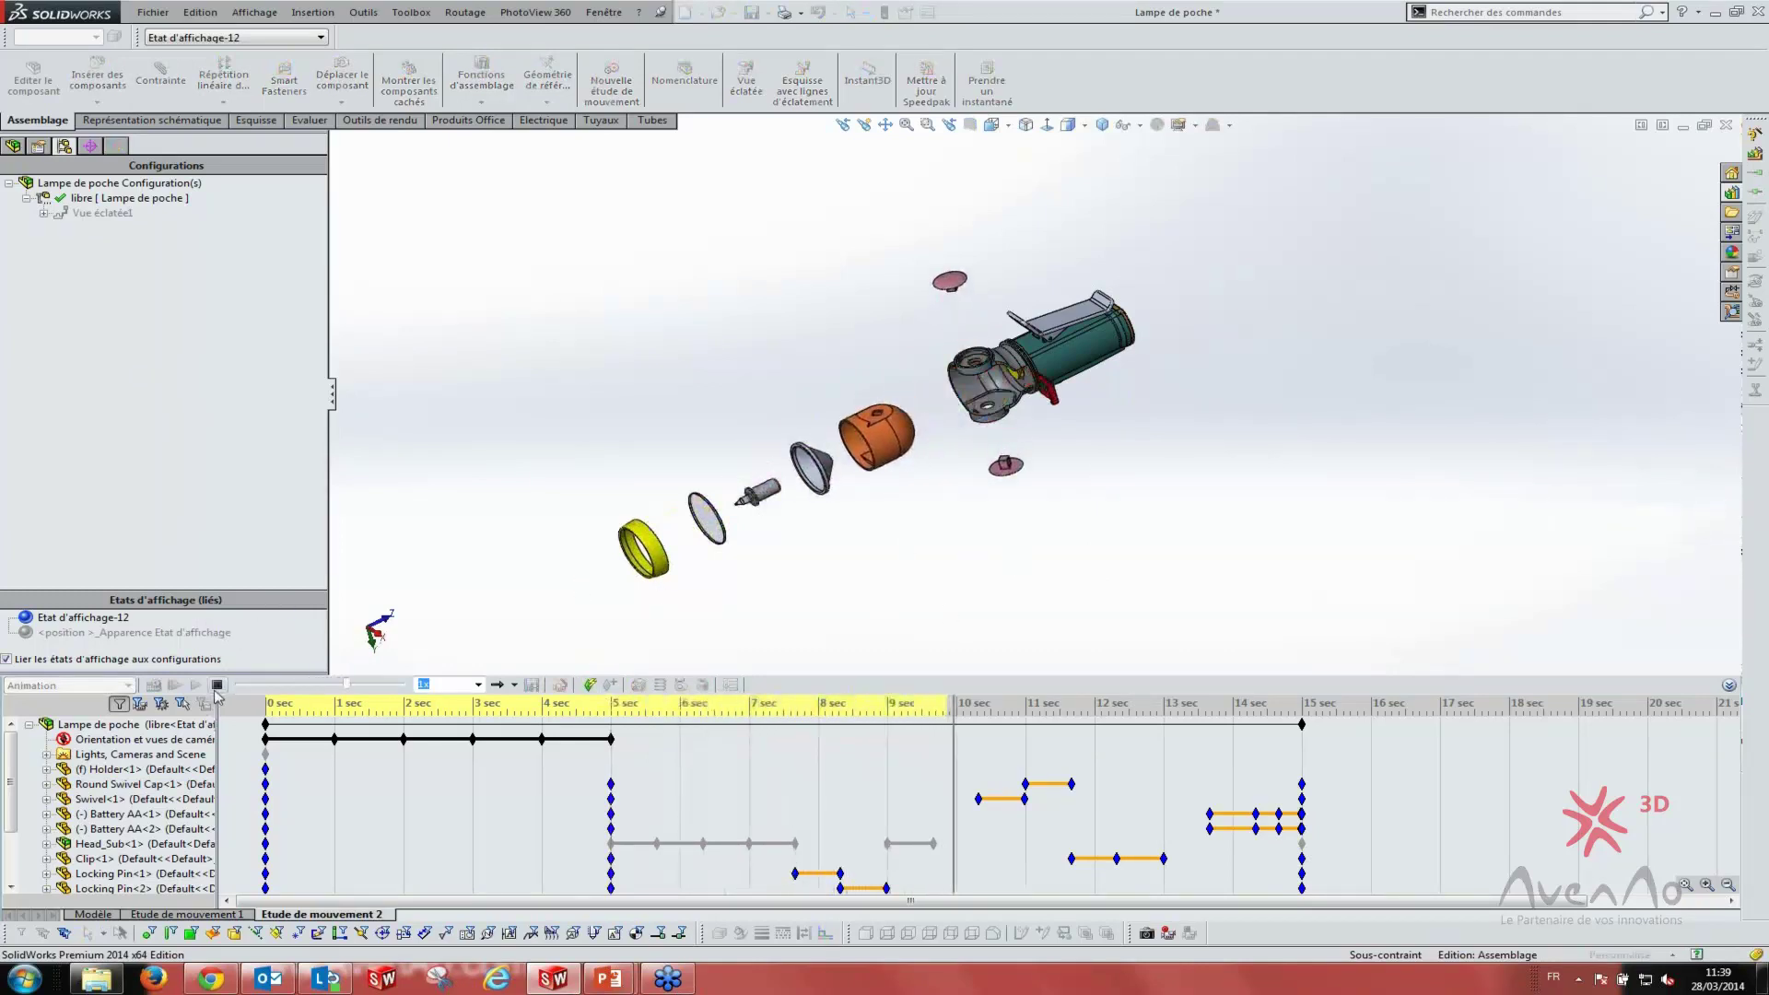
drag(348, 685, 245, 685)
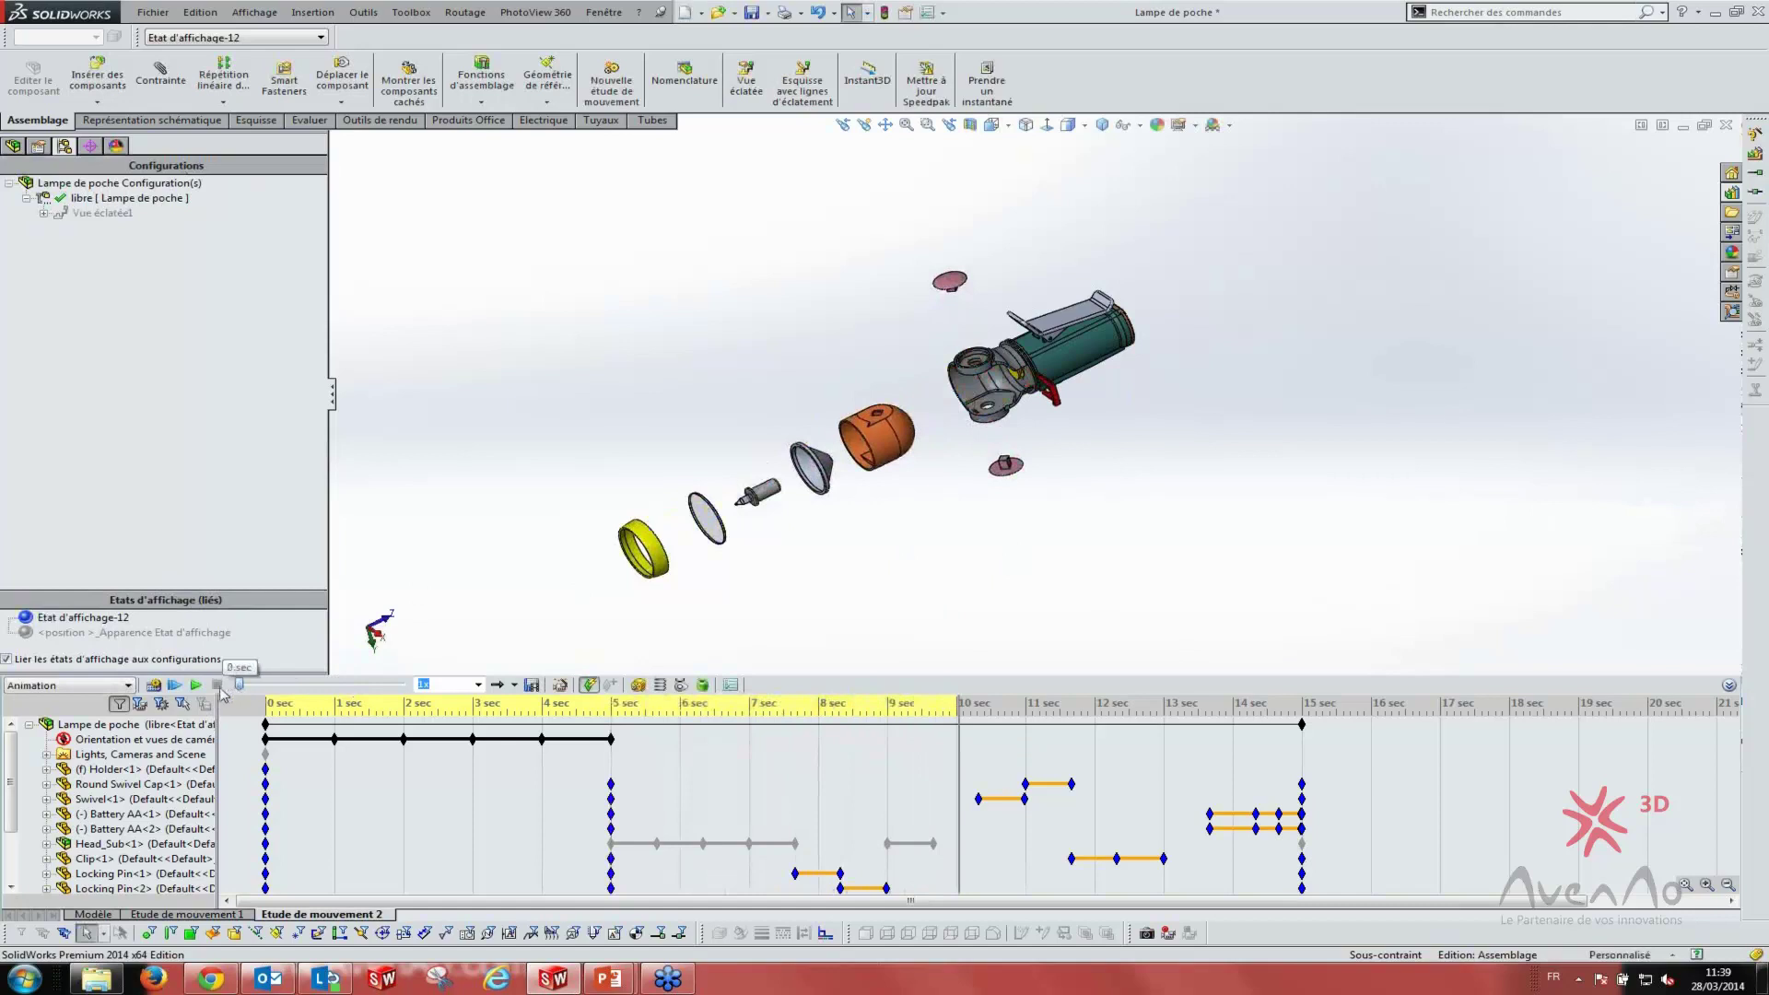
click(195, 686)
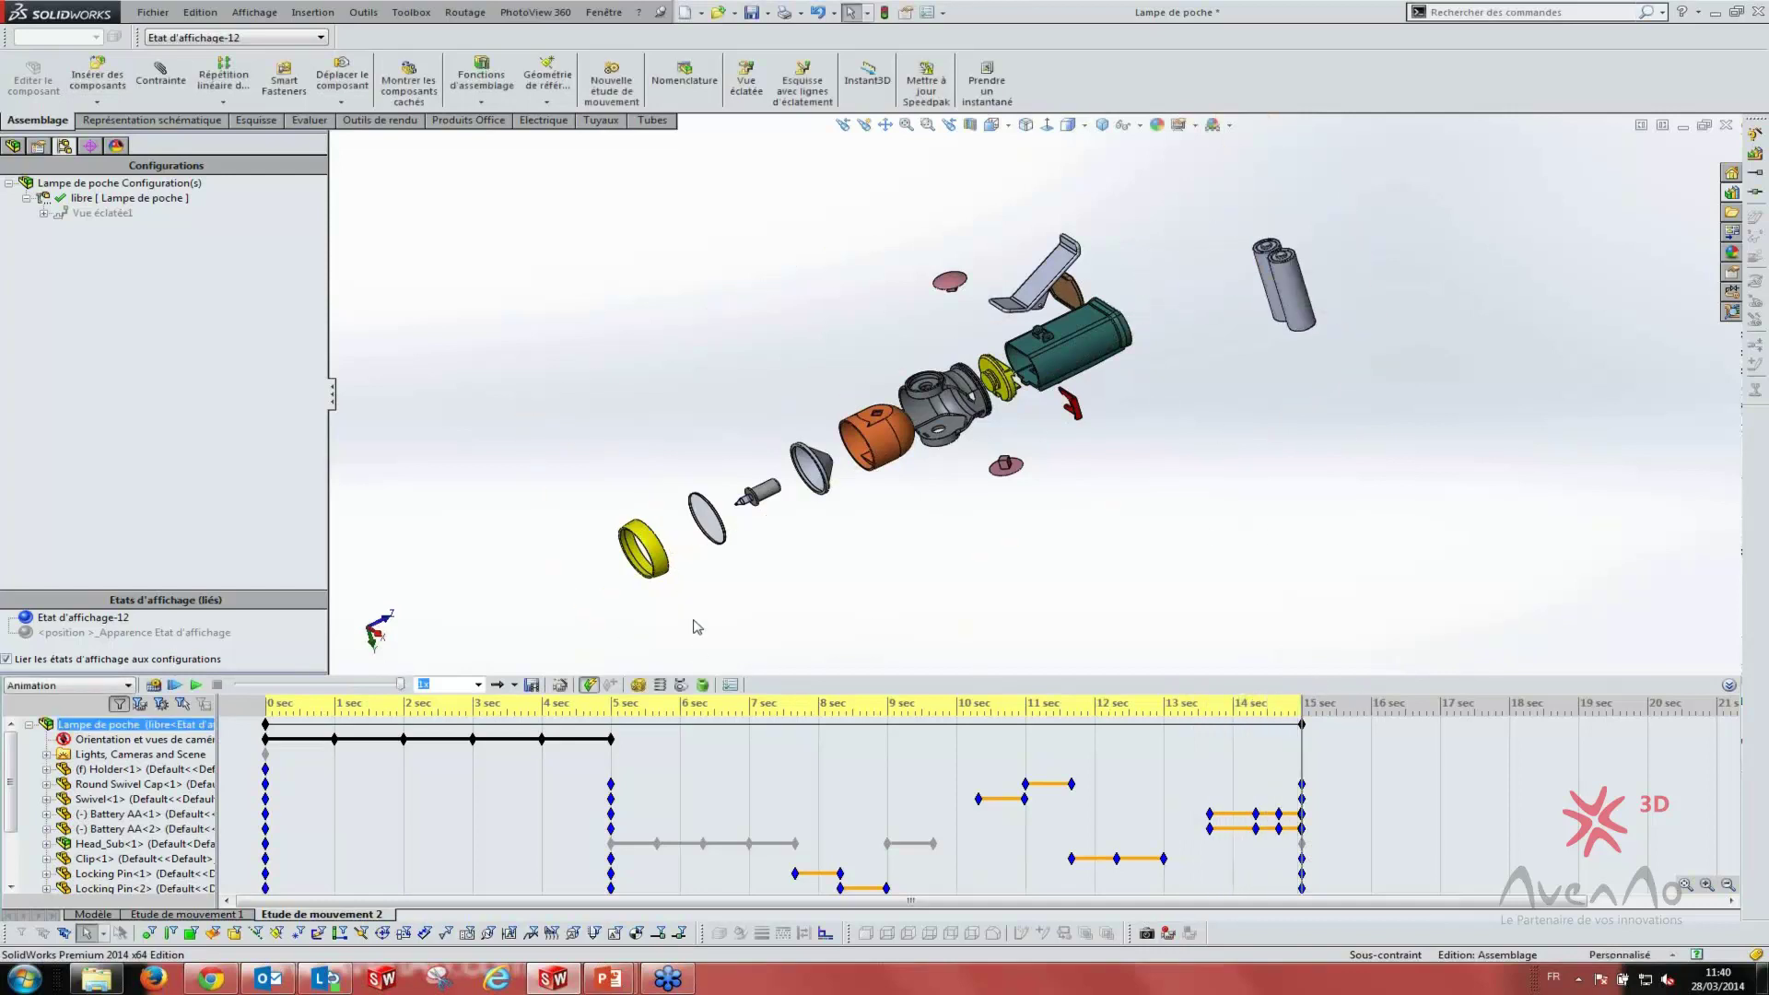
- Add a 10-second Rassembler animation delayed 15 s via the Animation Wizard, and reset the time to 0 s
click(559, 686)
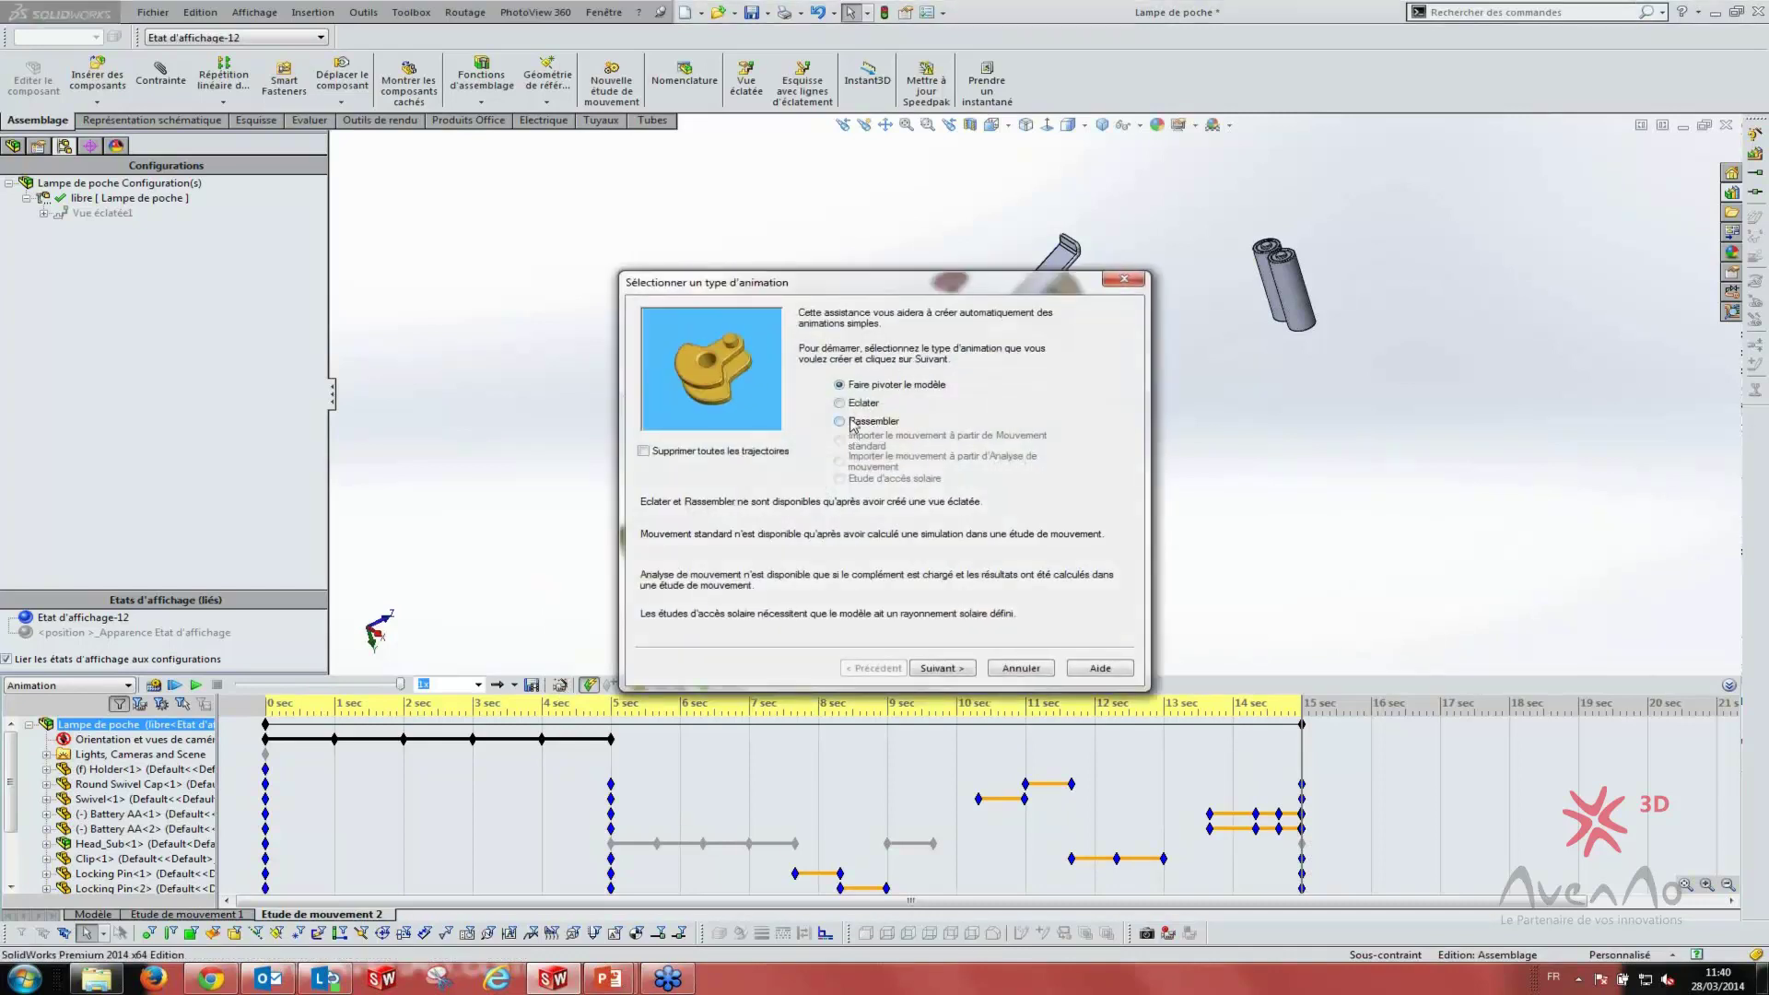
click(838, 421)
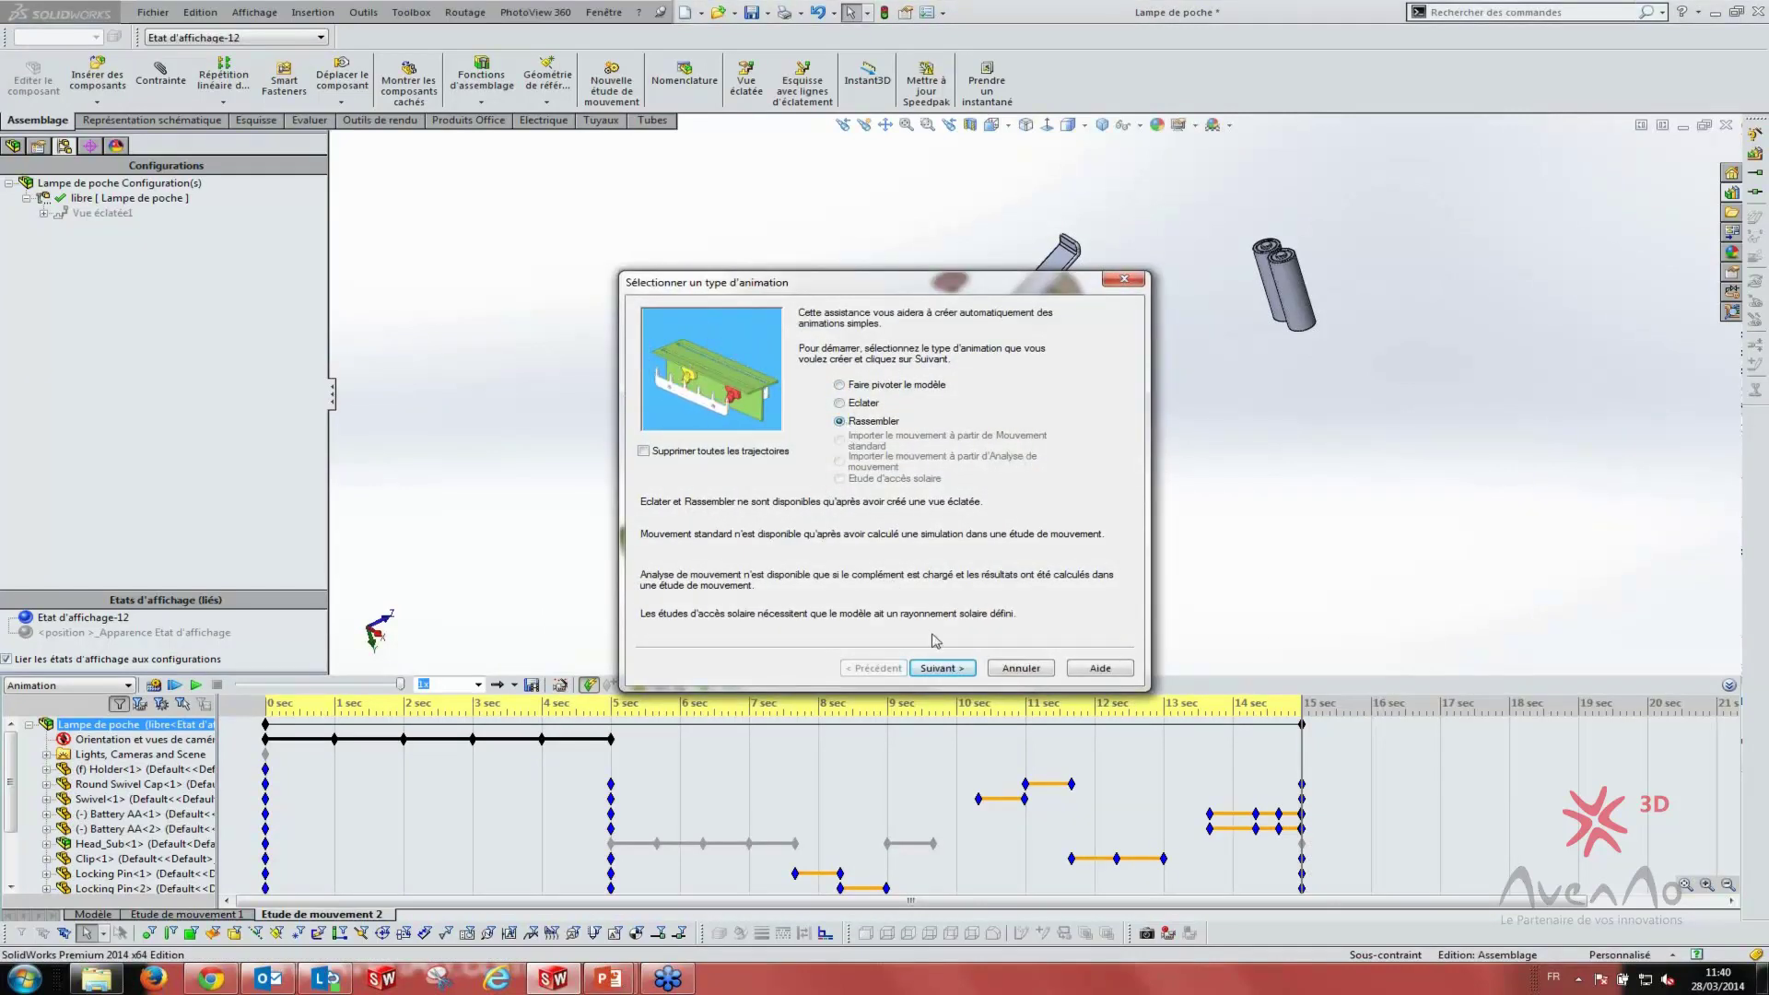
click(941, 671)
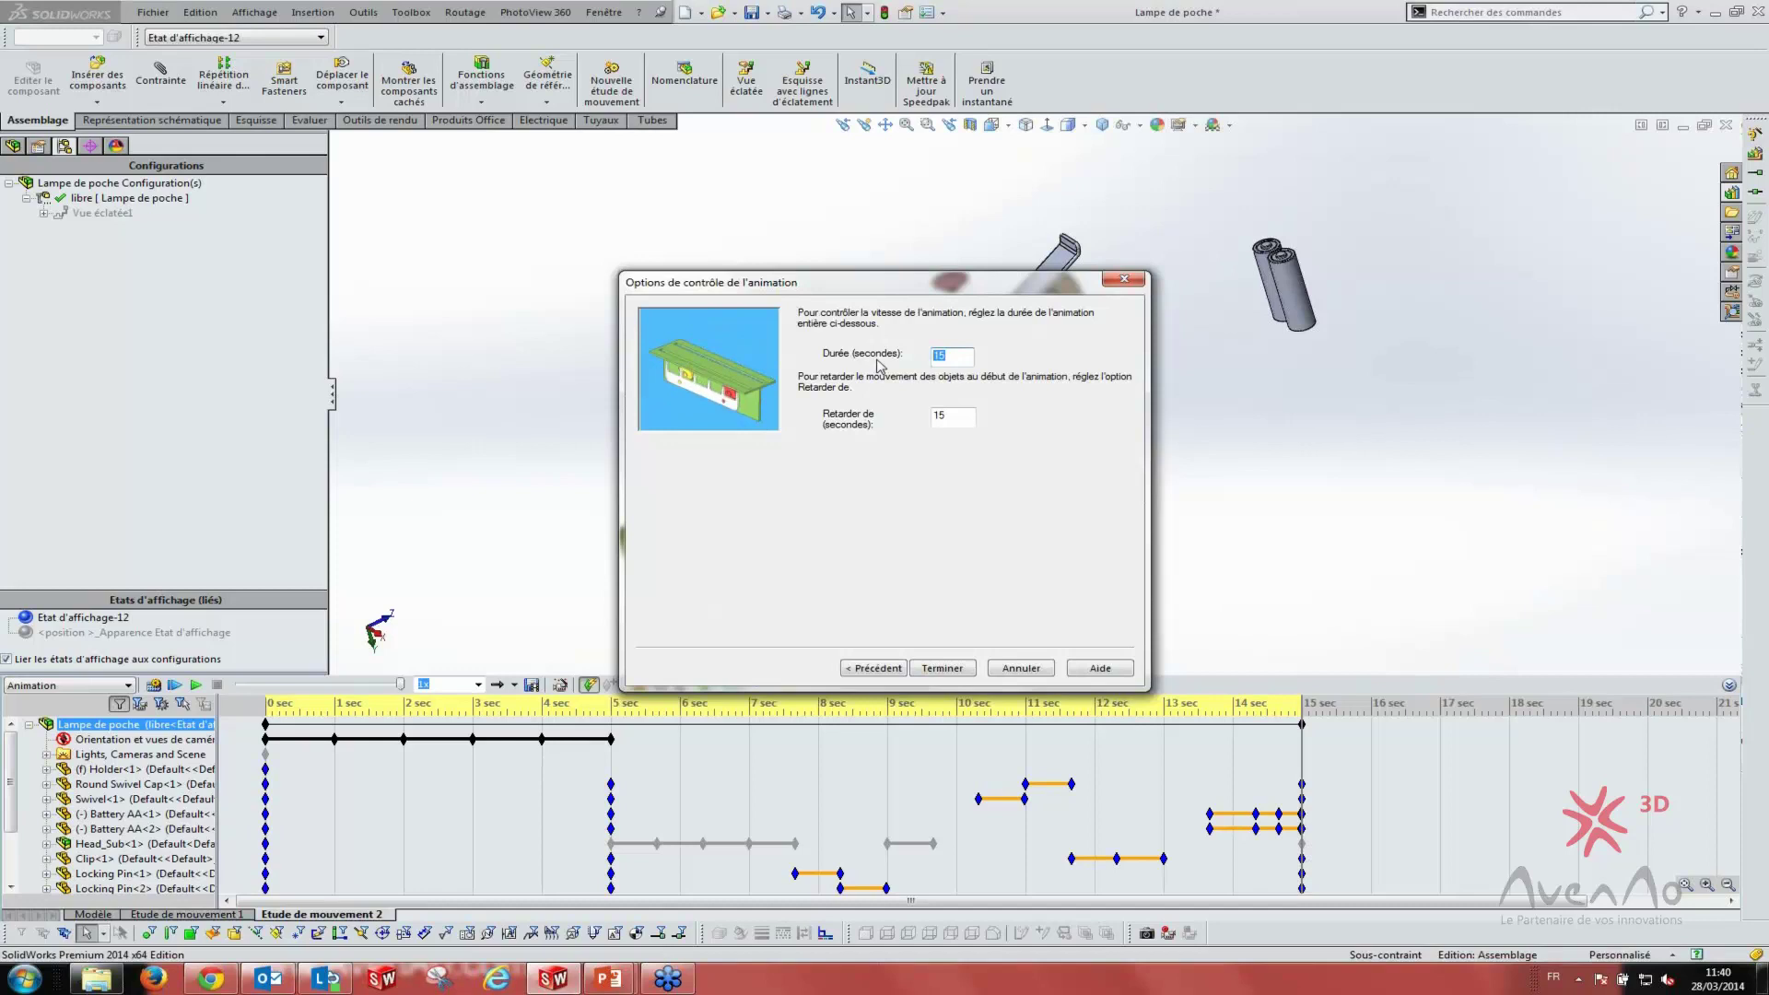
text(1)
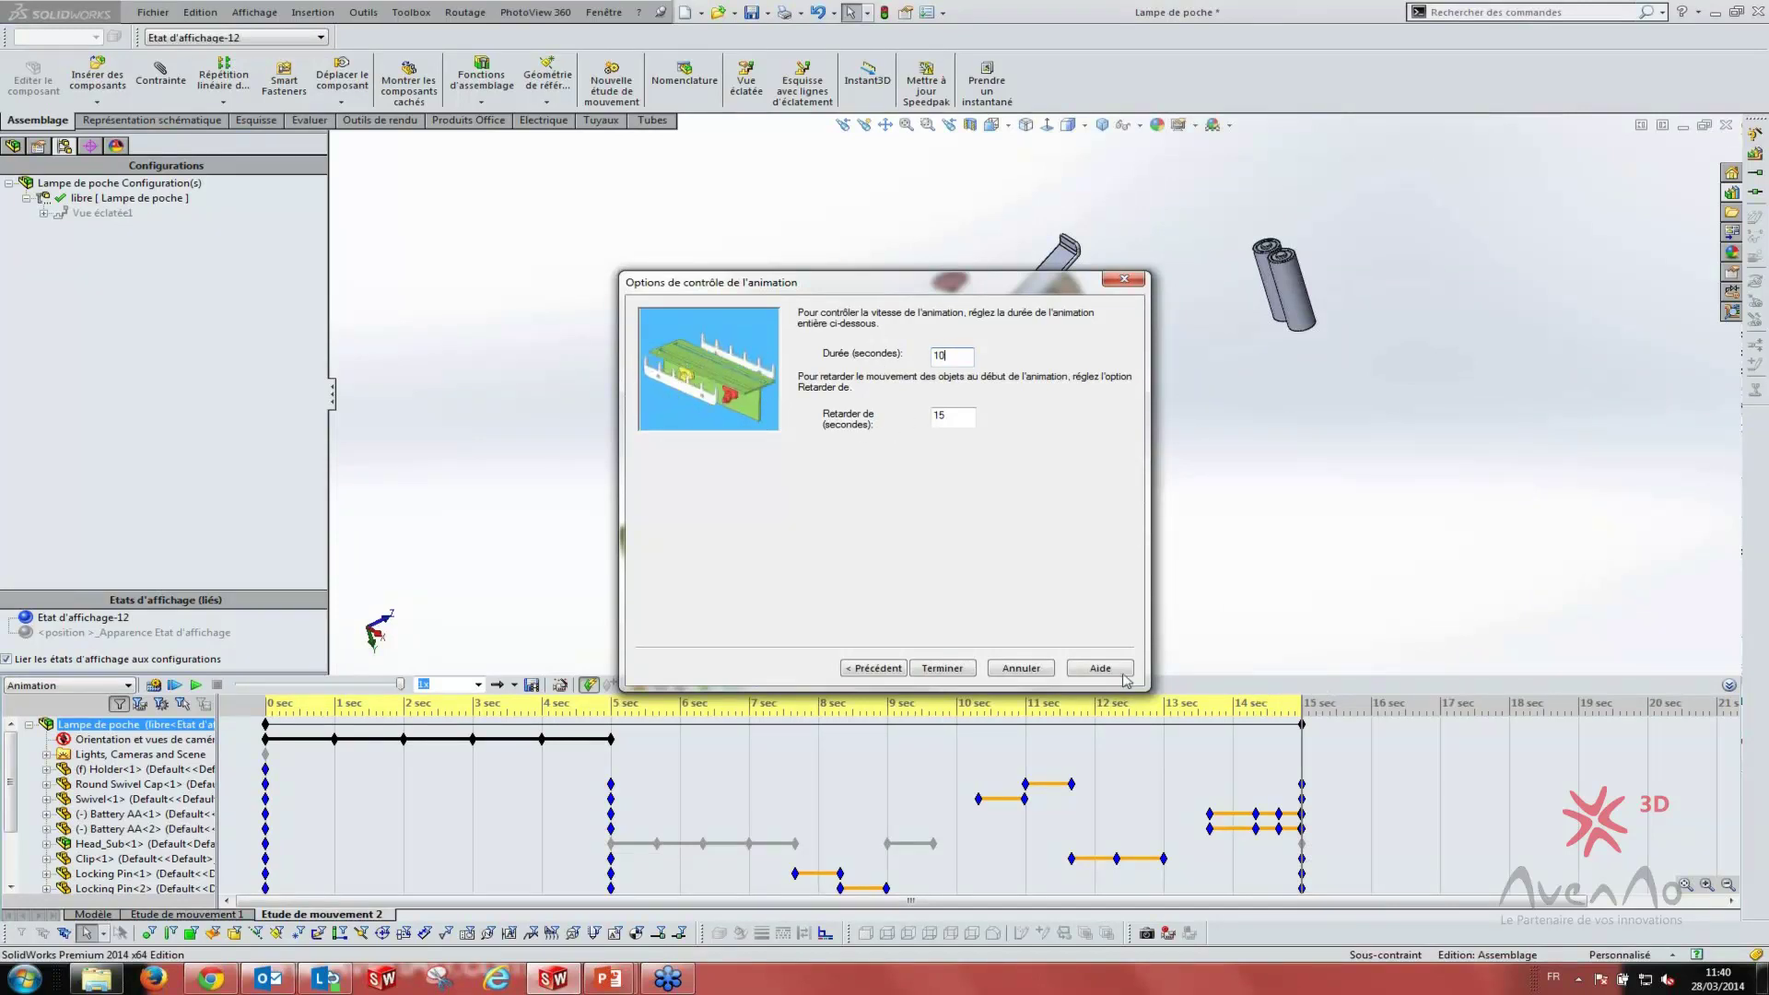
click(939, 668)
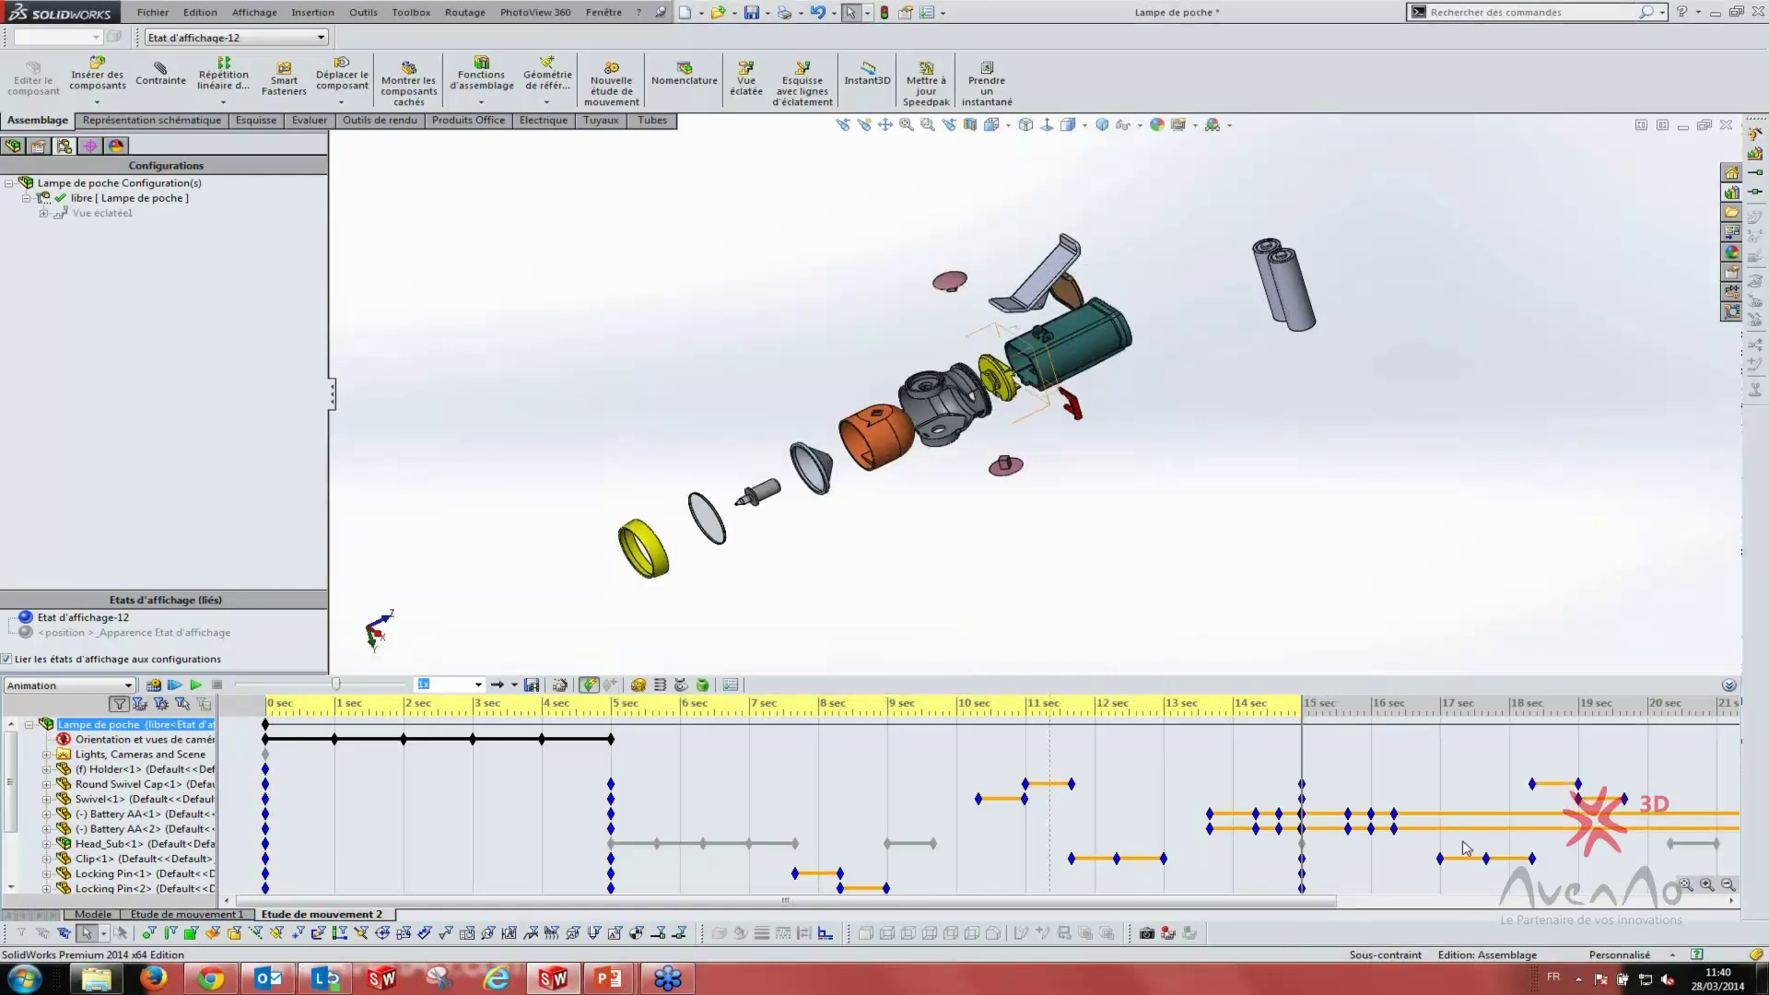
mouse_move(1228, 910)
mouse_down()
mouse_move(1308, 916)
mouse_move(1221, 912)
mouse_up()
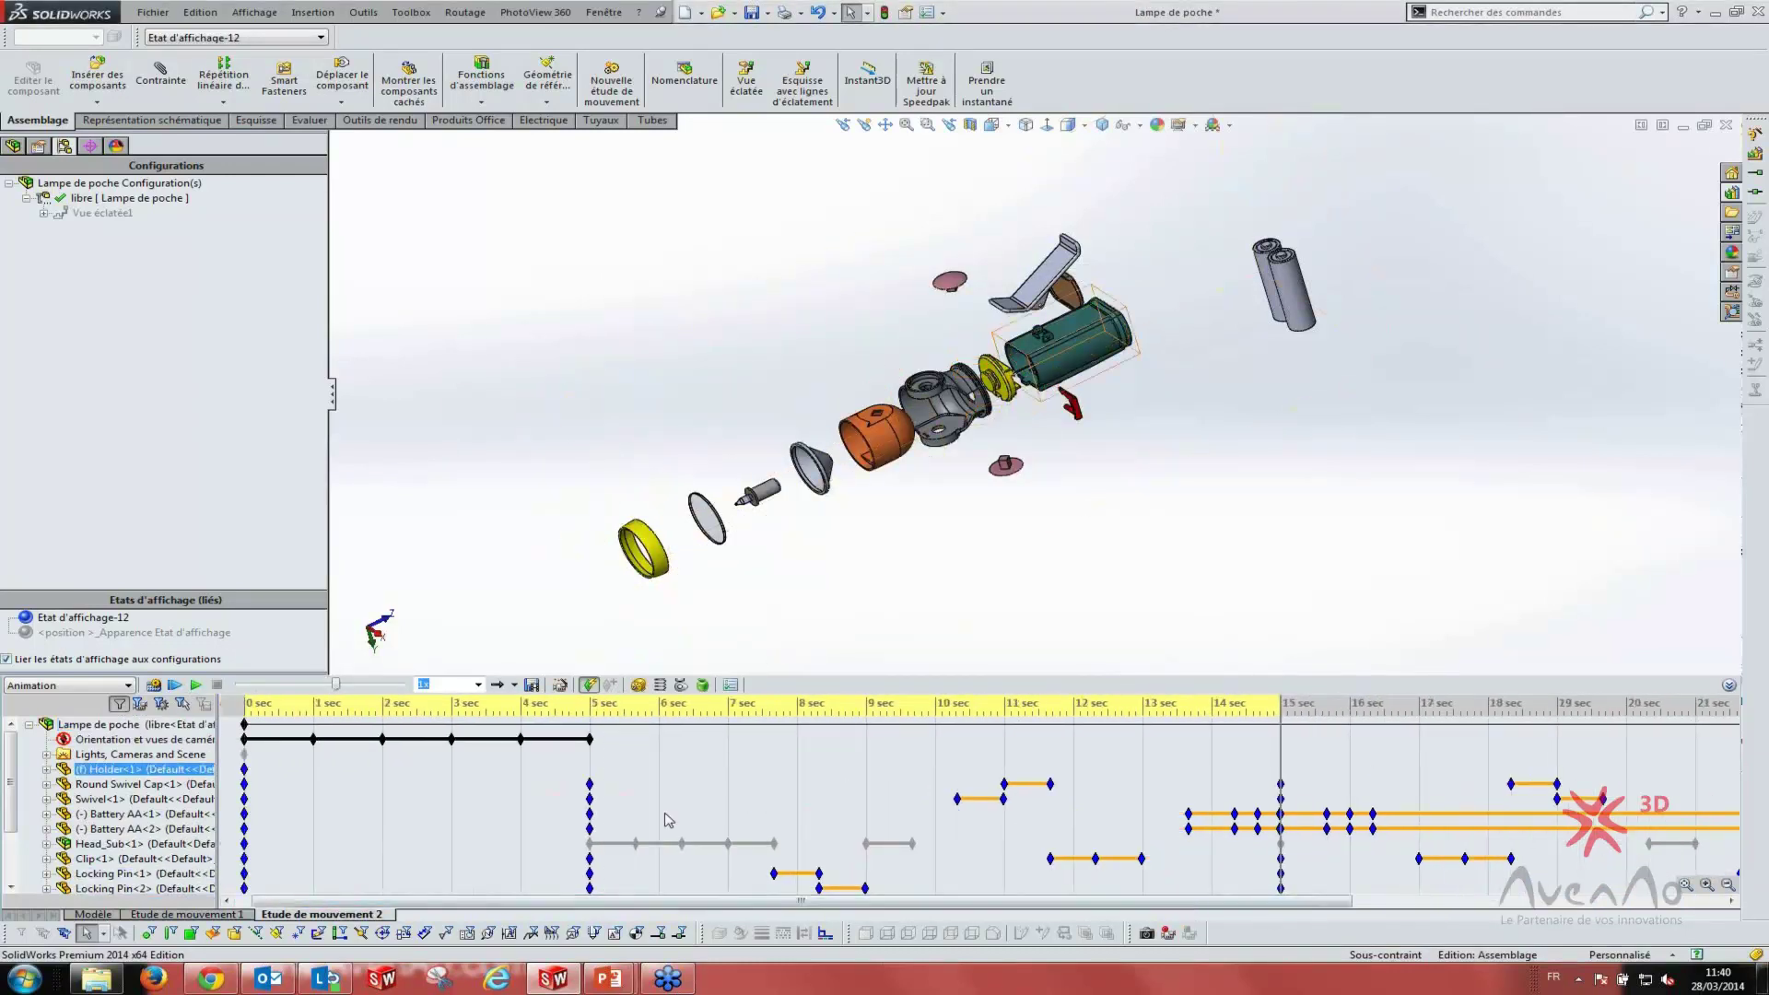
drag(1283, 735, 140, 727)
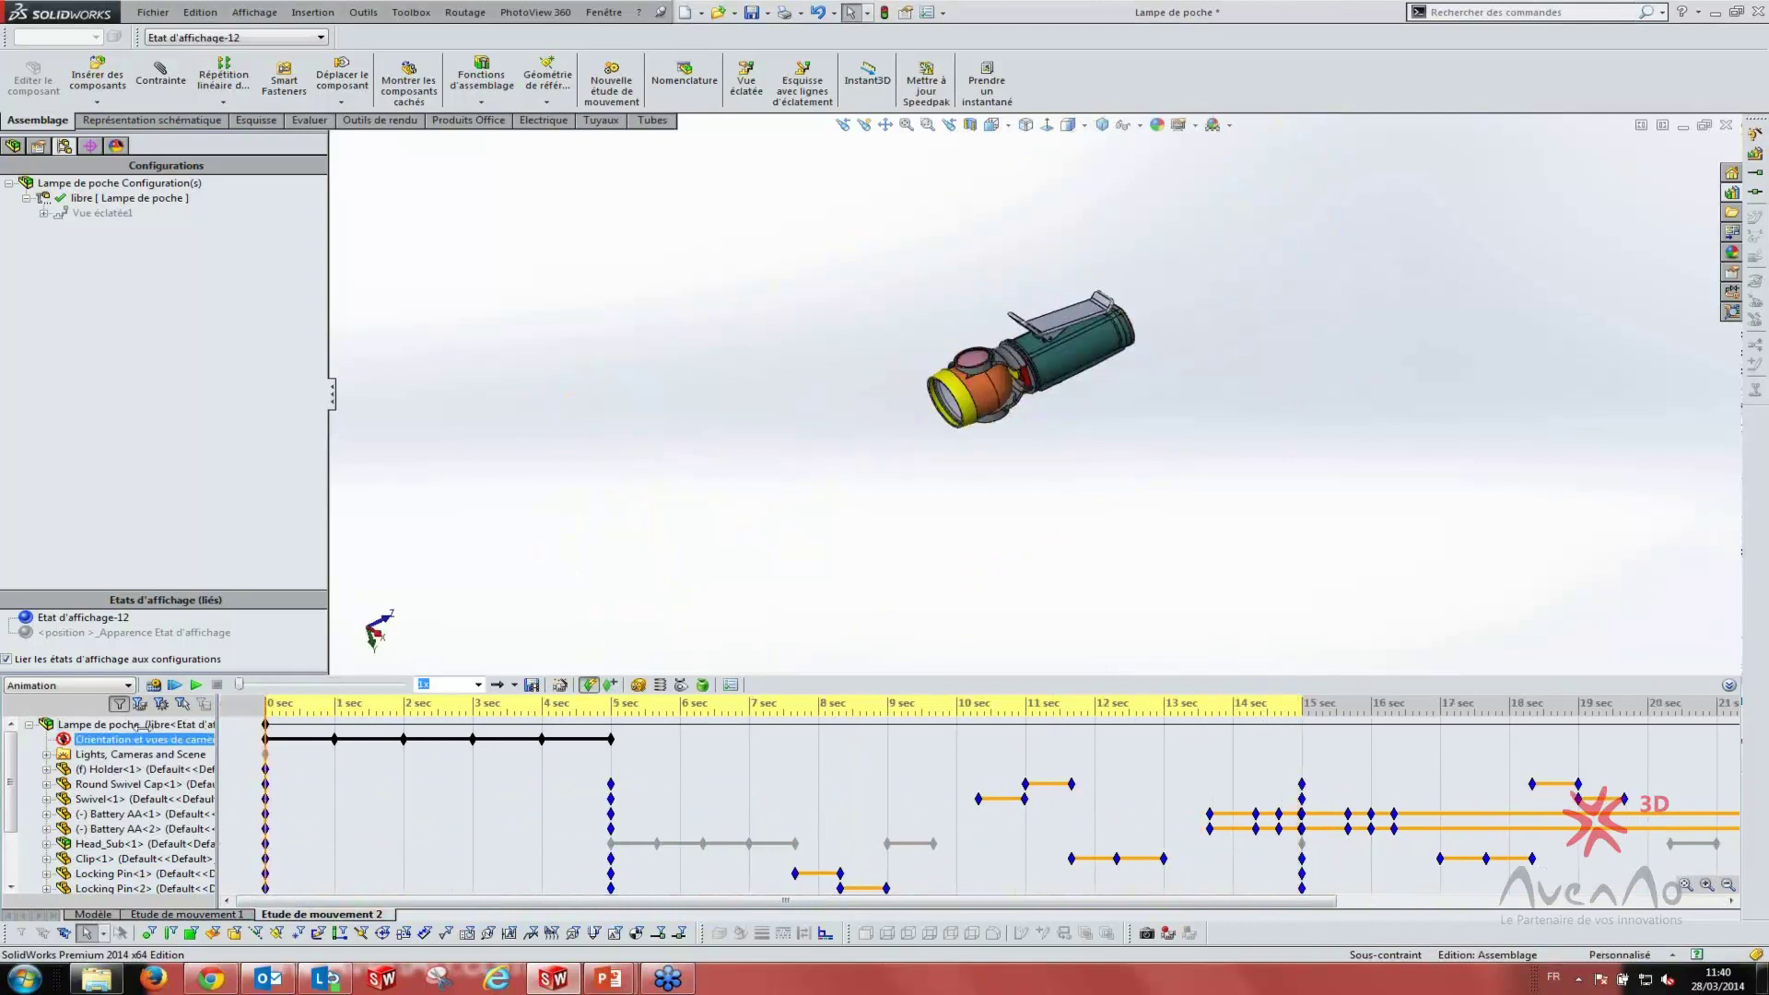
- Play the 25-second animation, scrub back to the exploded state at 15 s, and select Locking Pin<2>
click(194, 686)
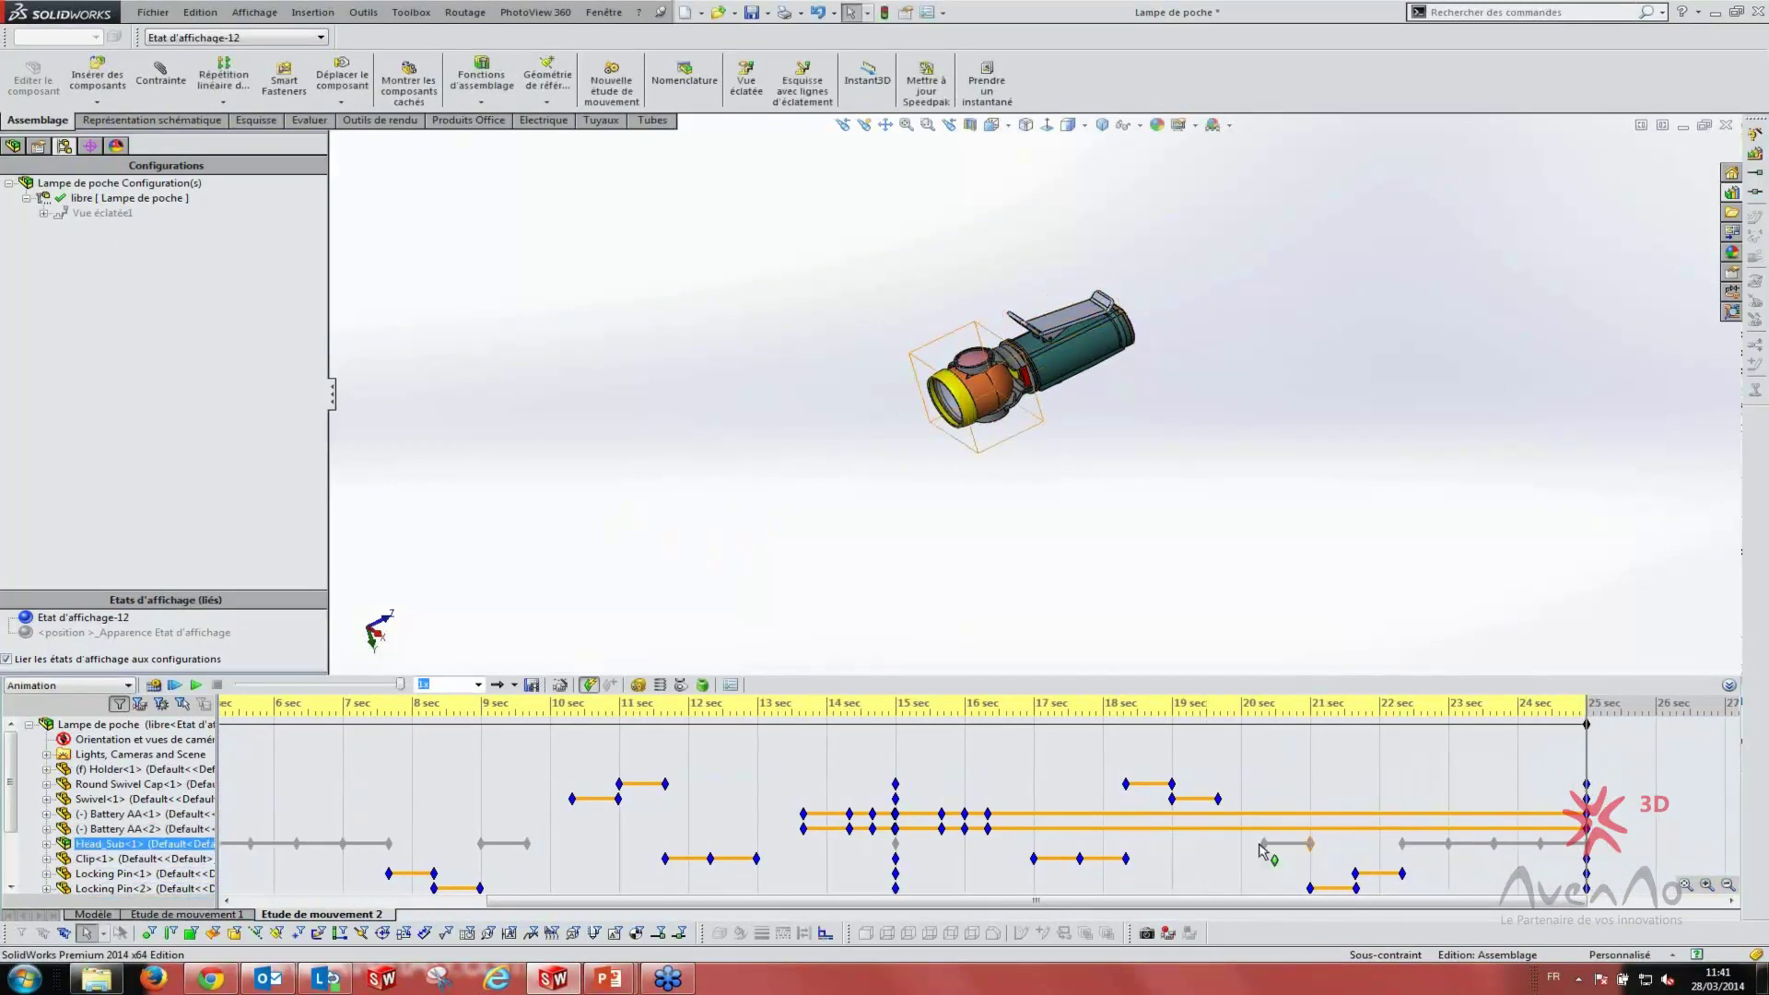
click(998, 868)
click(1598, 757)
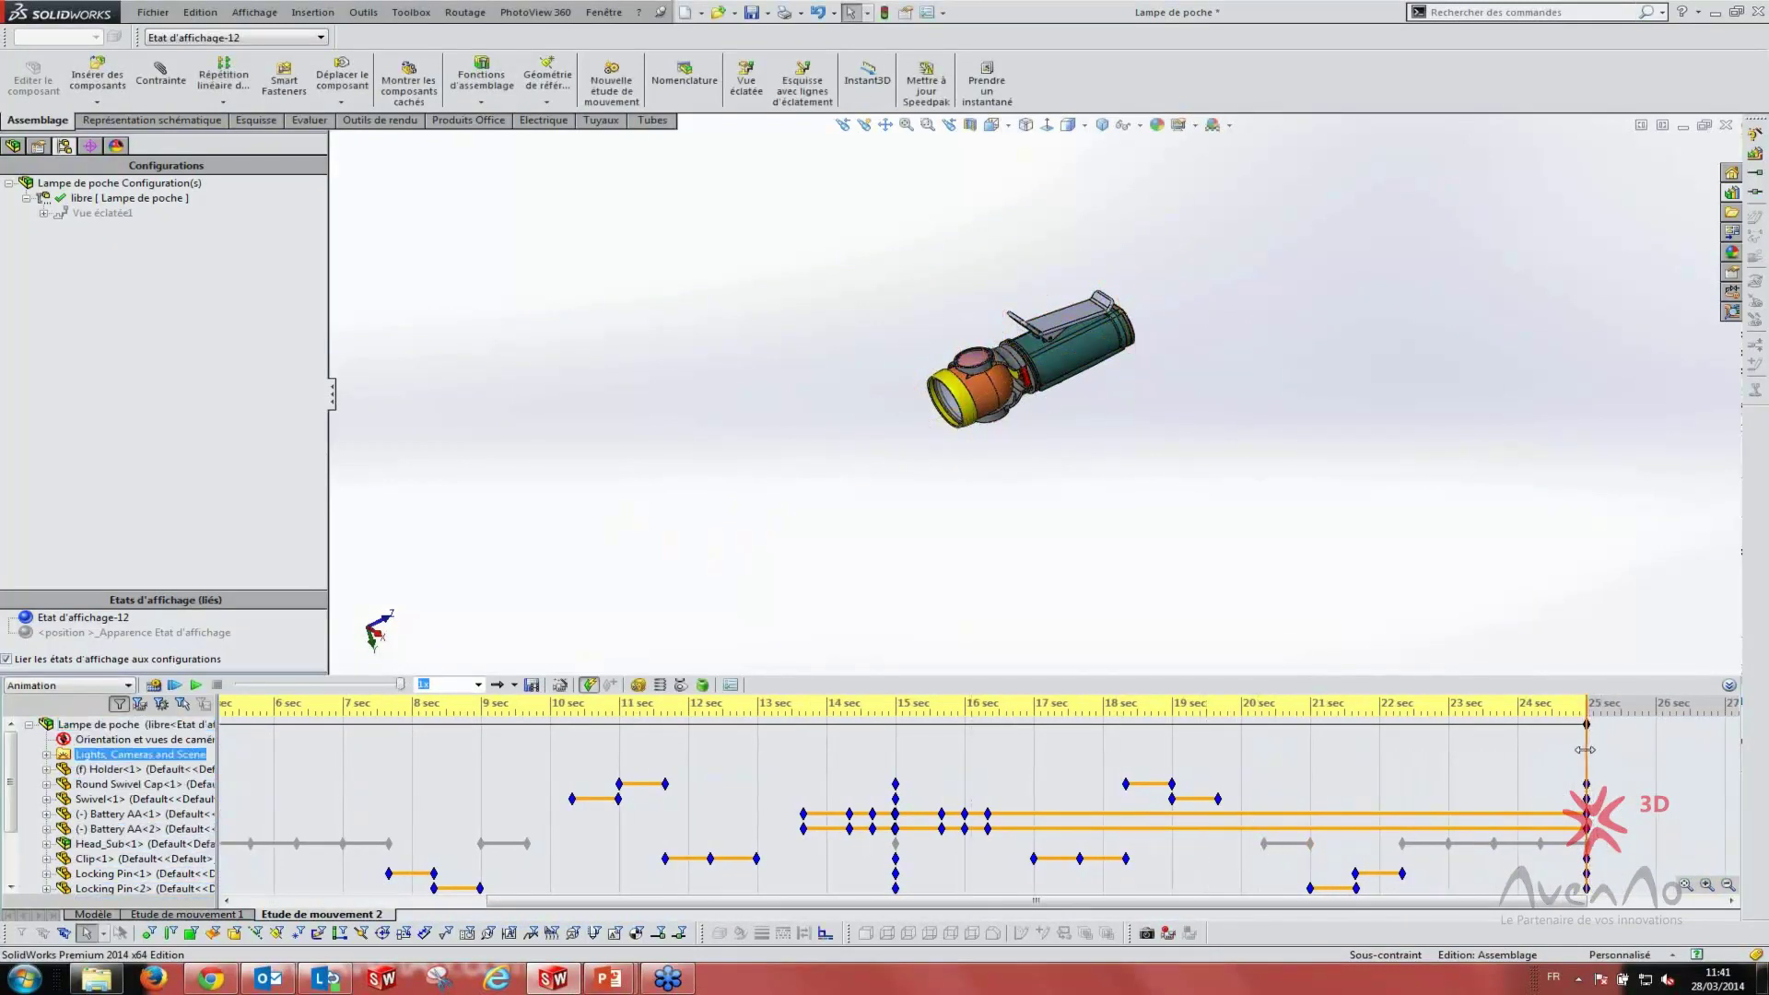
mouse_move(1584, 749)
mouse_down()
mouse_move(1344, 758)
mouse_move(892, 731)
mouse_up()
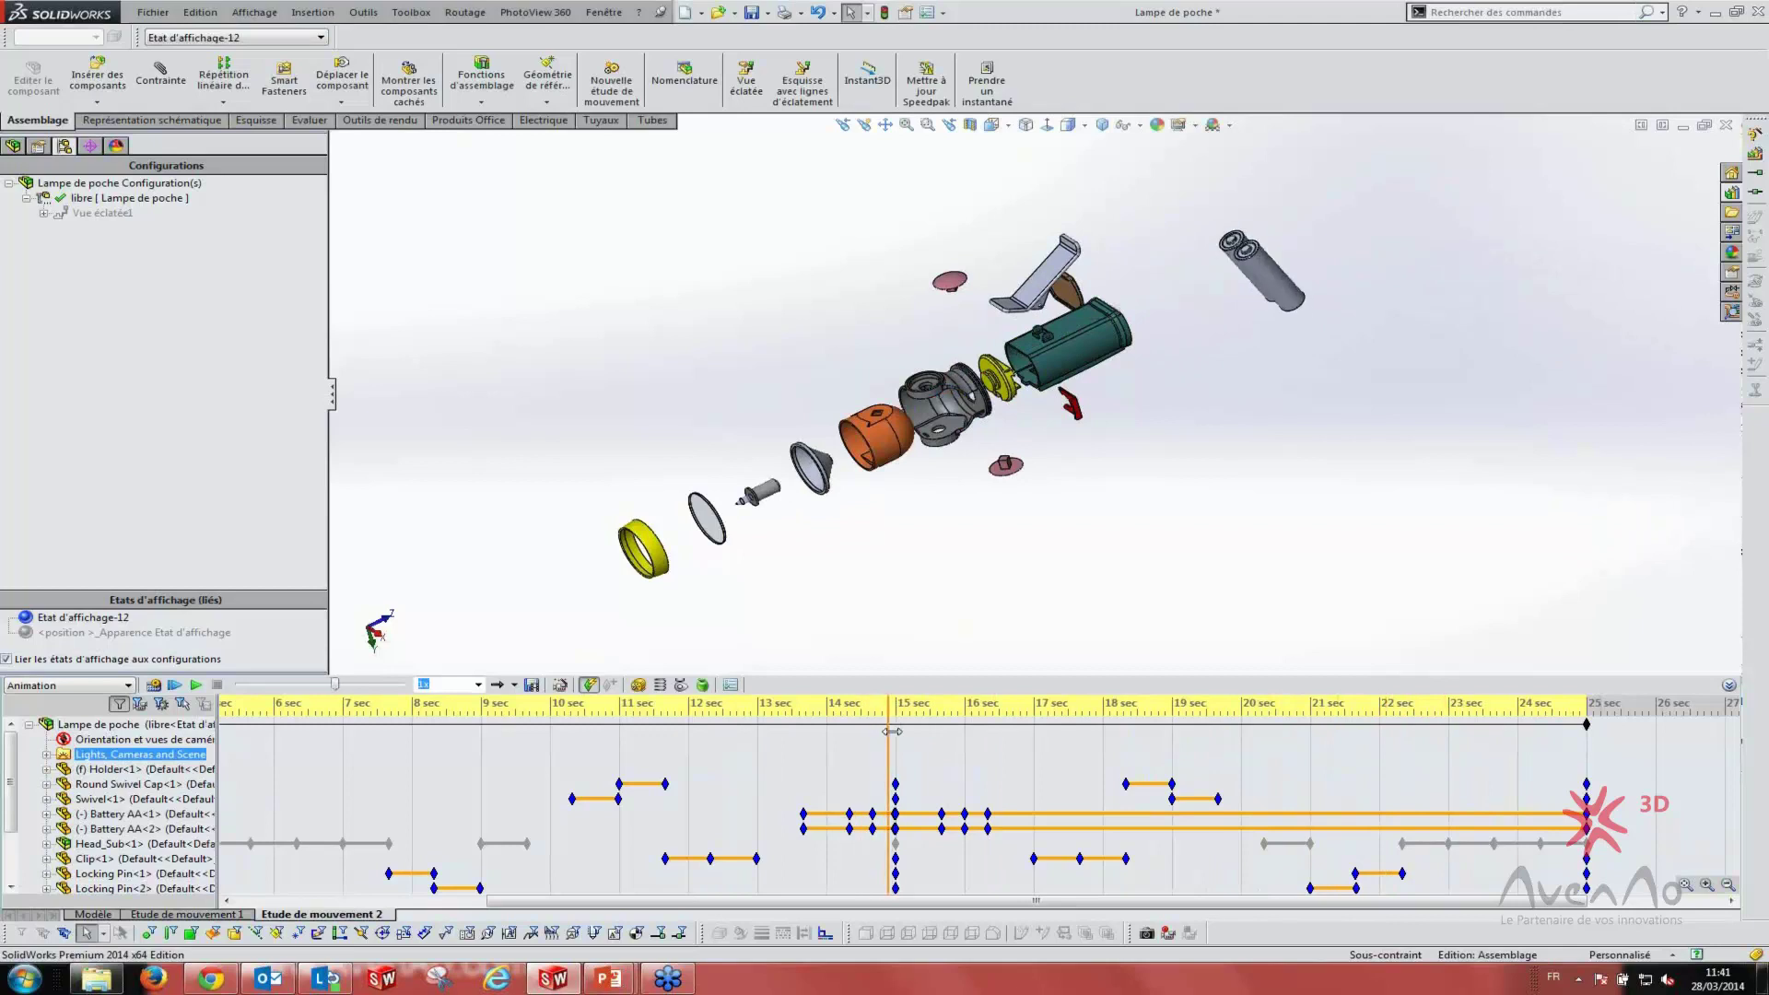
drag(892, 730, 898, 730)
click(550, 742)
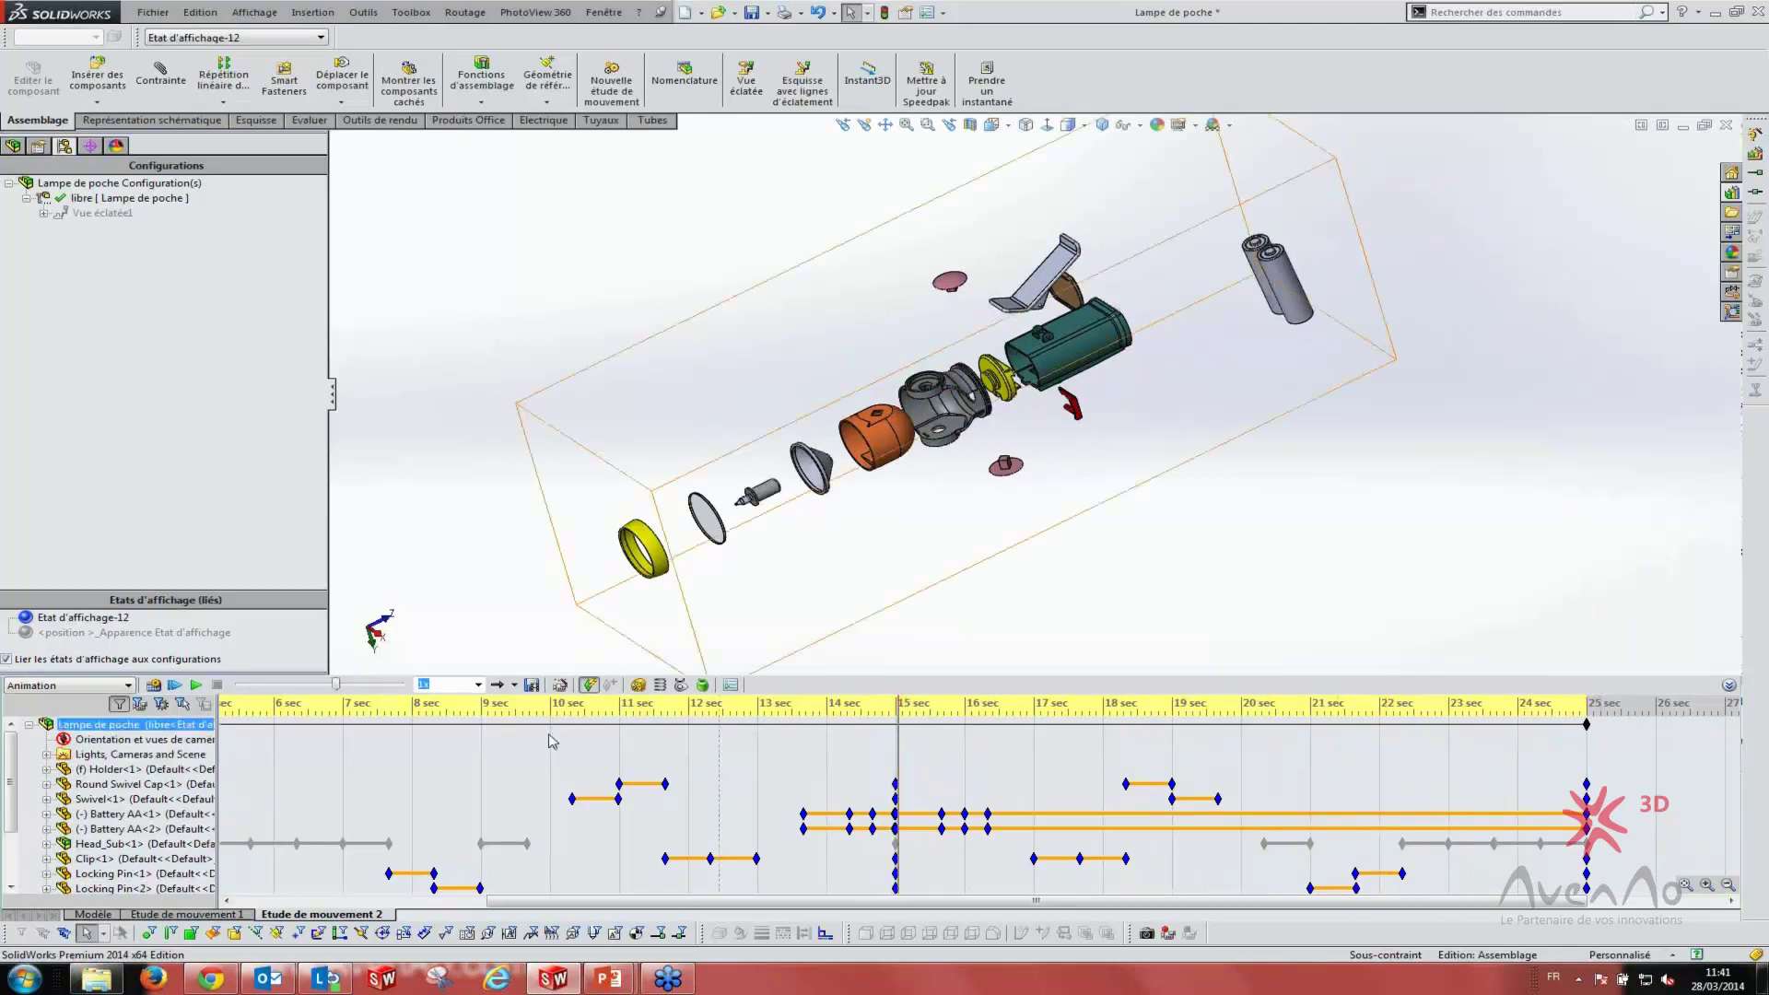
click(368, 888)
- Switch to 'Etude de mouvement 1' and let its animation play
click(204, 915)
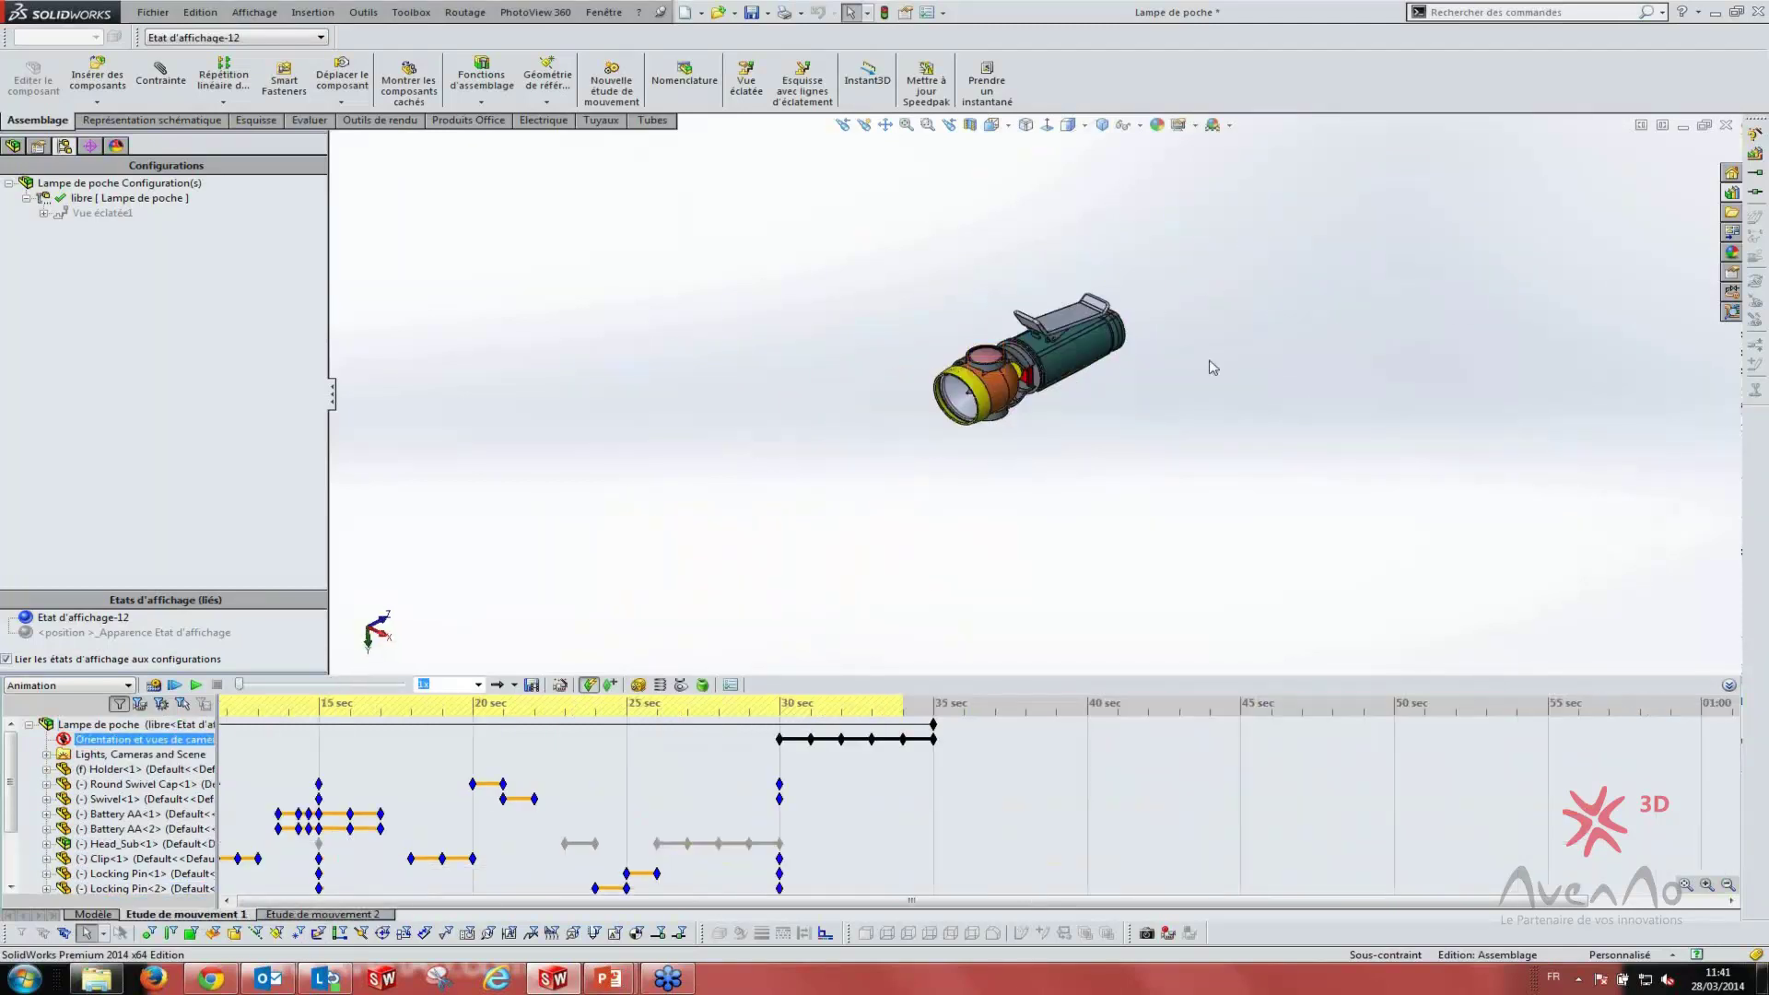
key(Down)
key(Up)
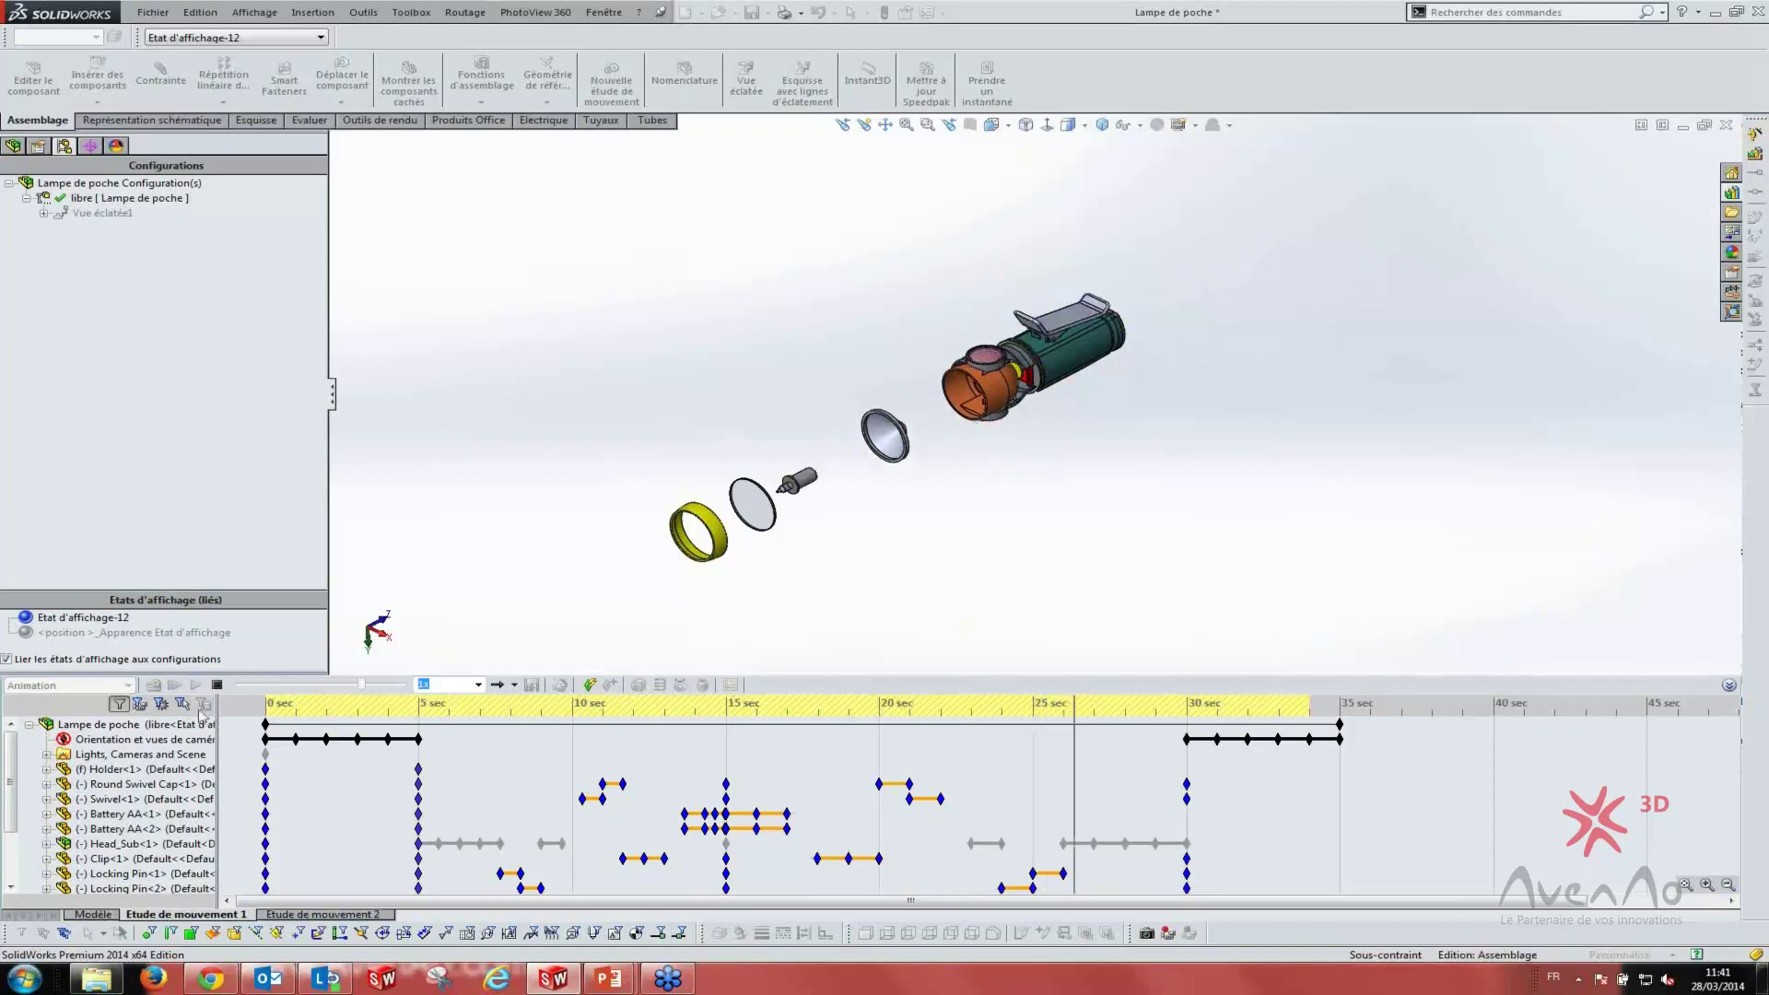
- Replay the first study from 10 s to watch the flashlight reassemble, then bring up the window switcher
click(216, 684)
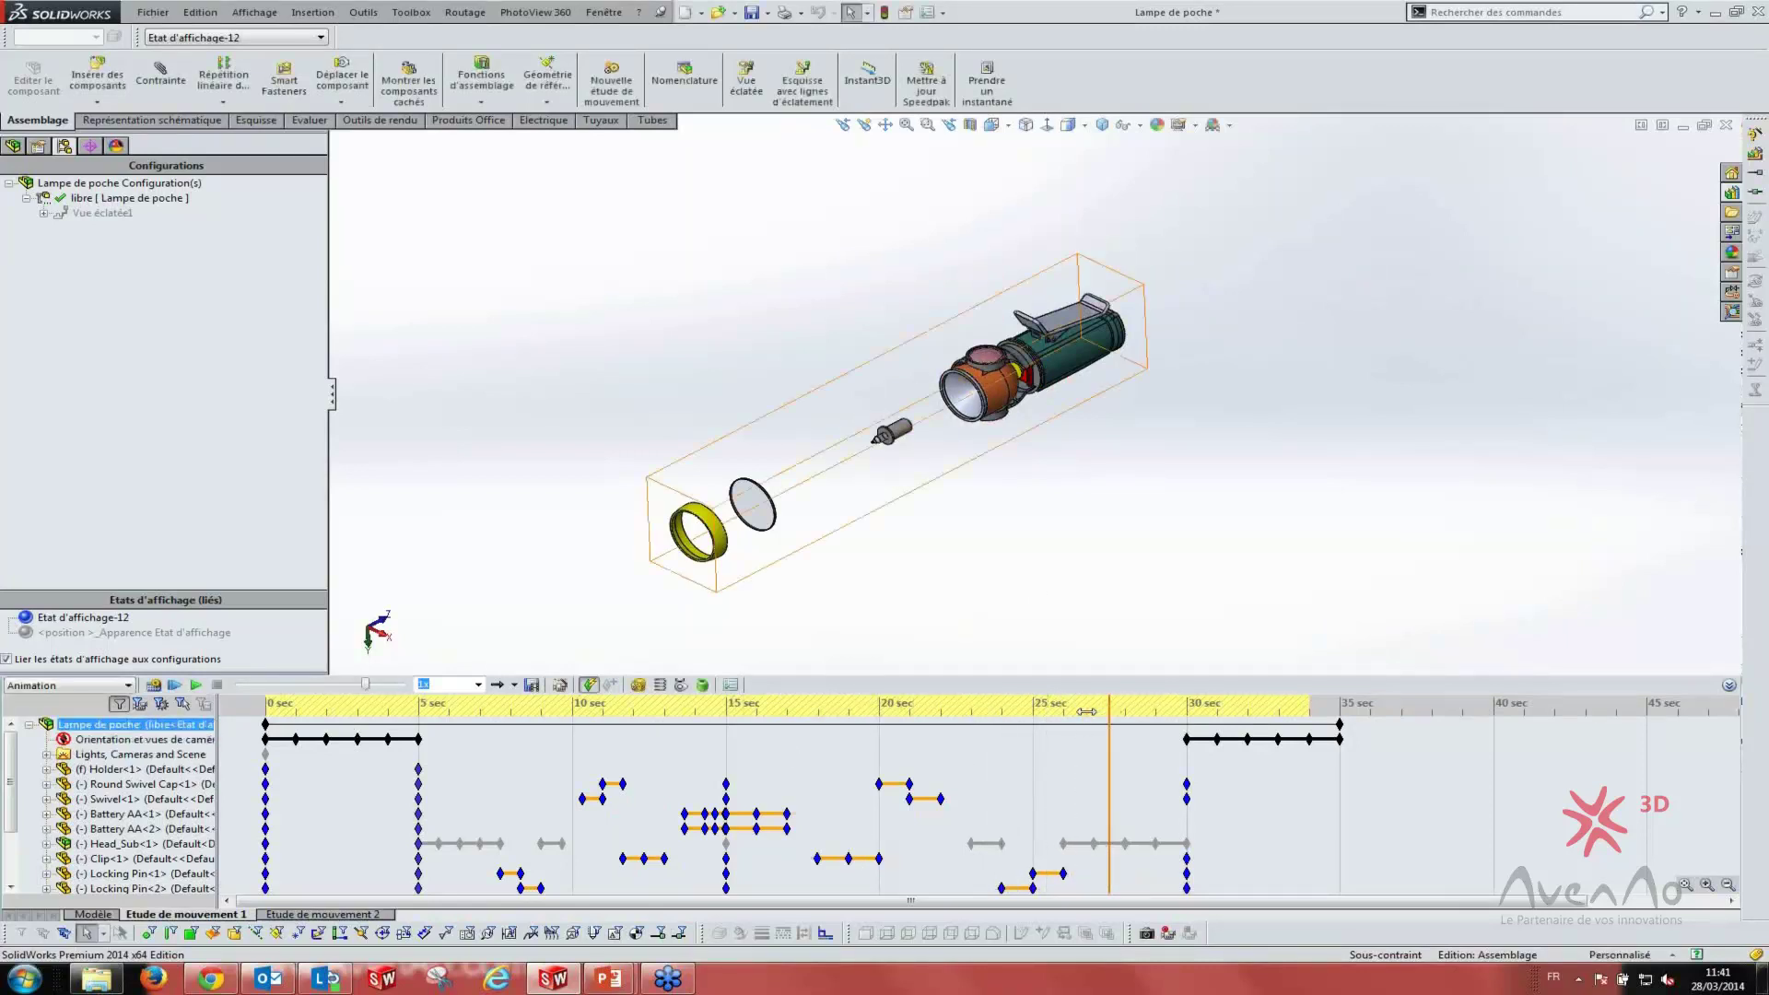
mouse_move(1042, 712)
mouse_down()
mouse_move(488, 715)
mouse_move(816, 732)
mouse_move(610, 724)
mouse_up()
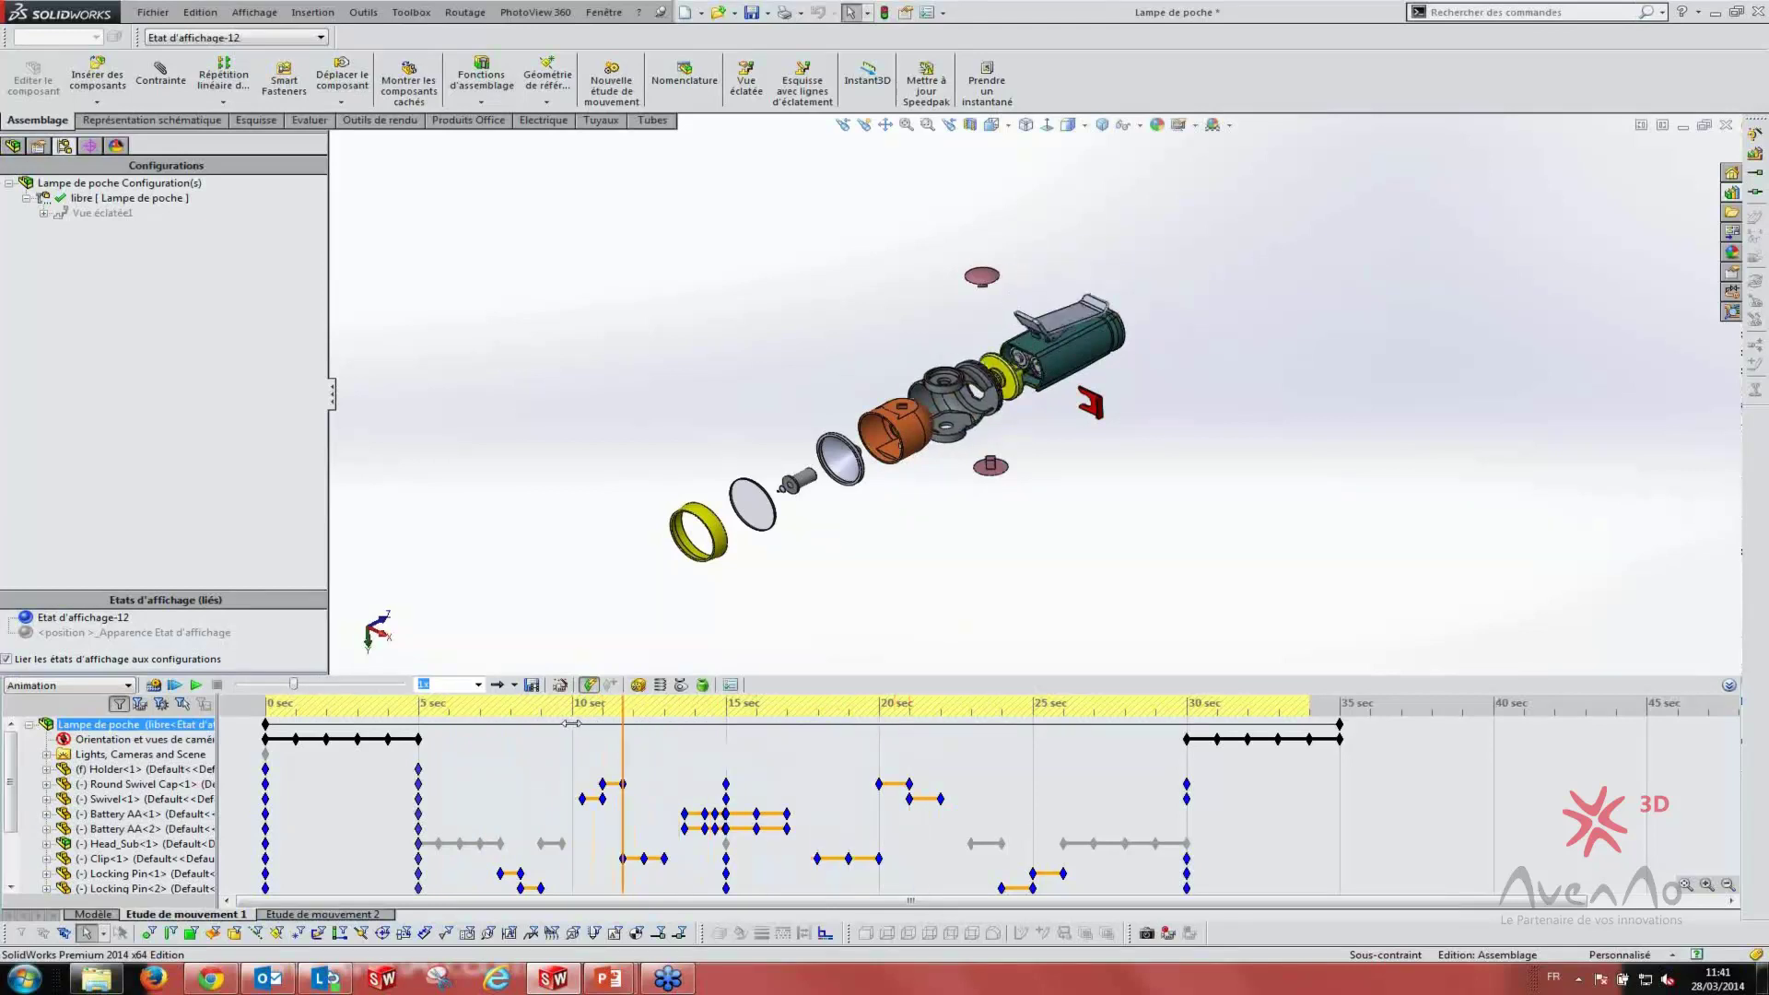
drag(610, 725, 573, 723)
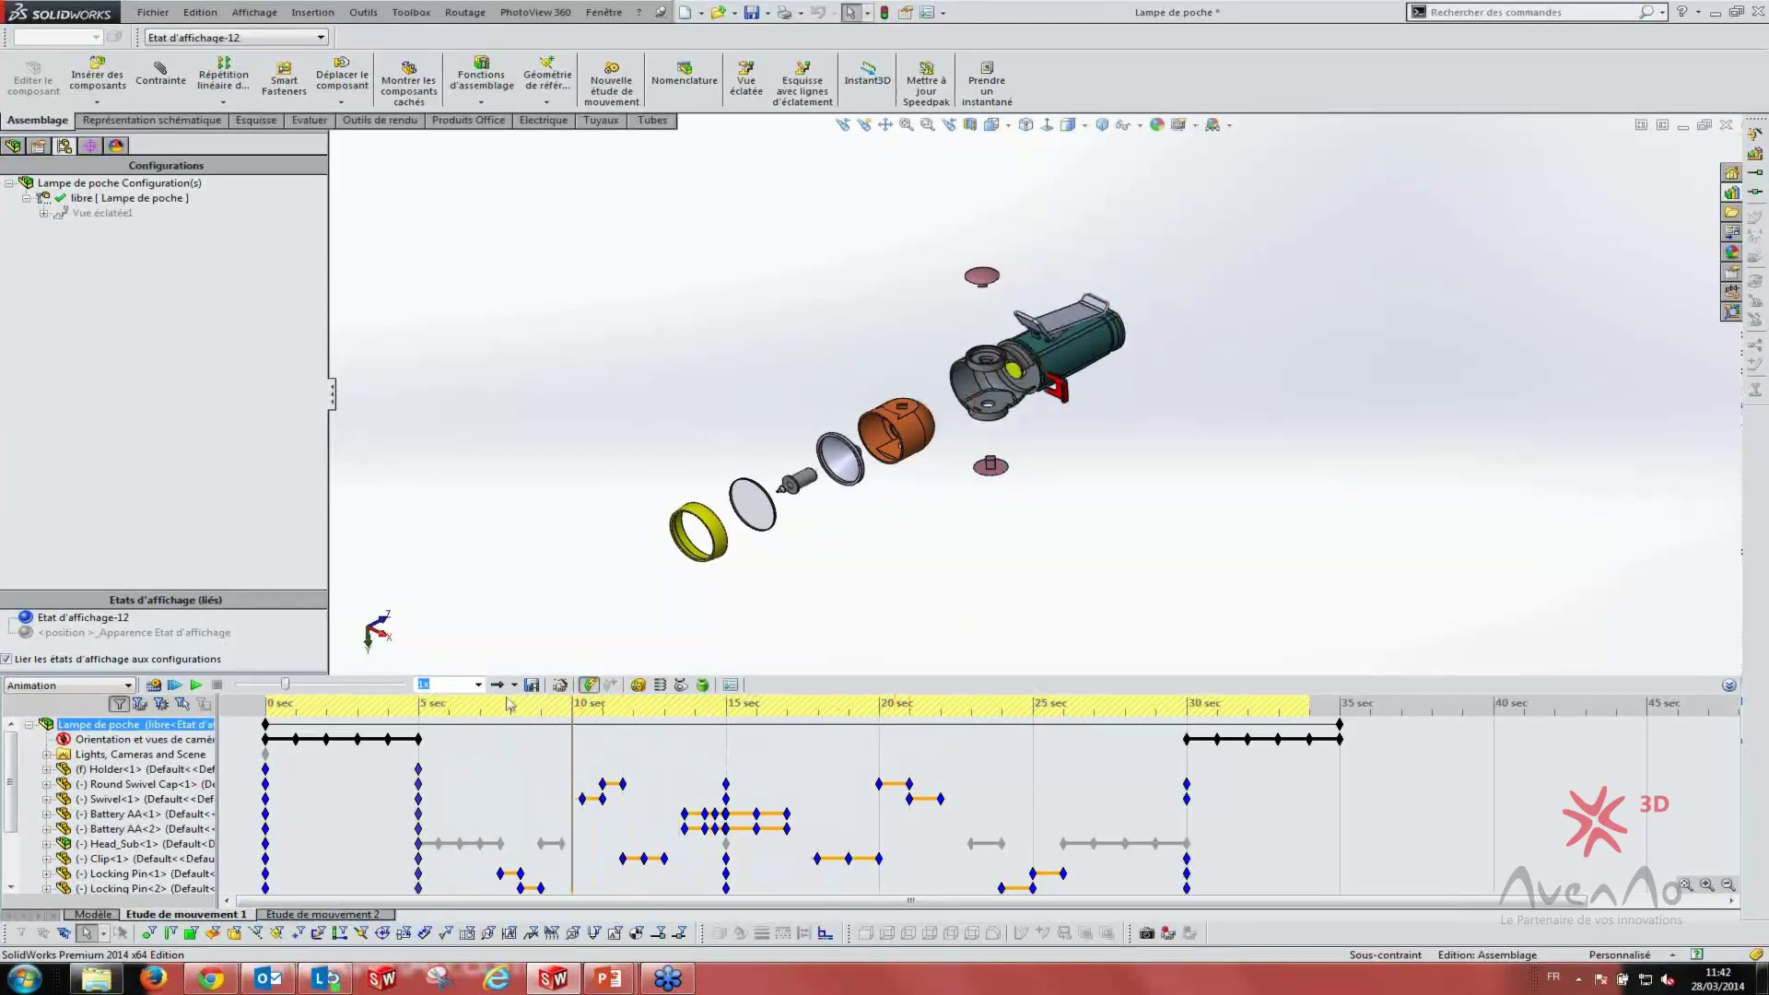
click(196, 685)
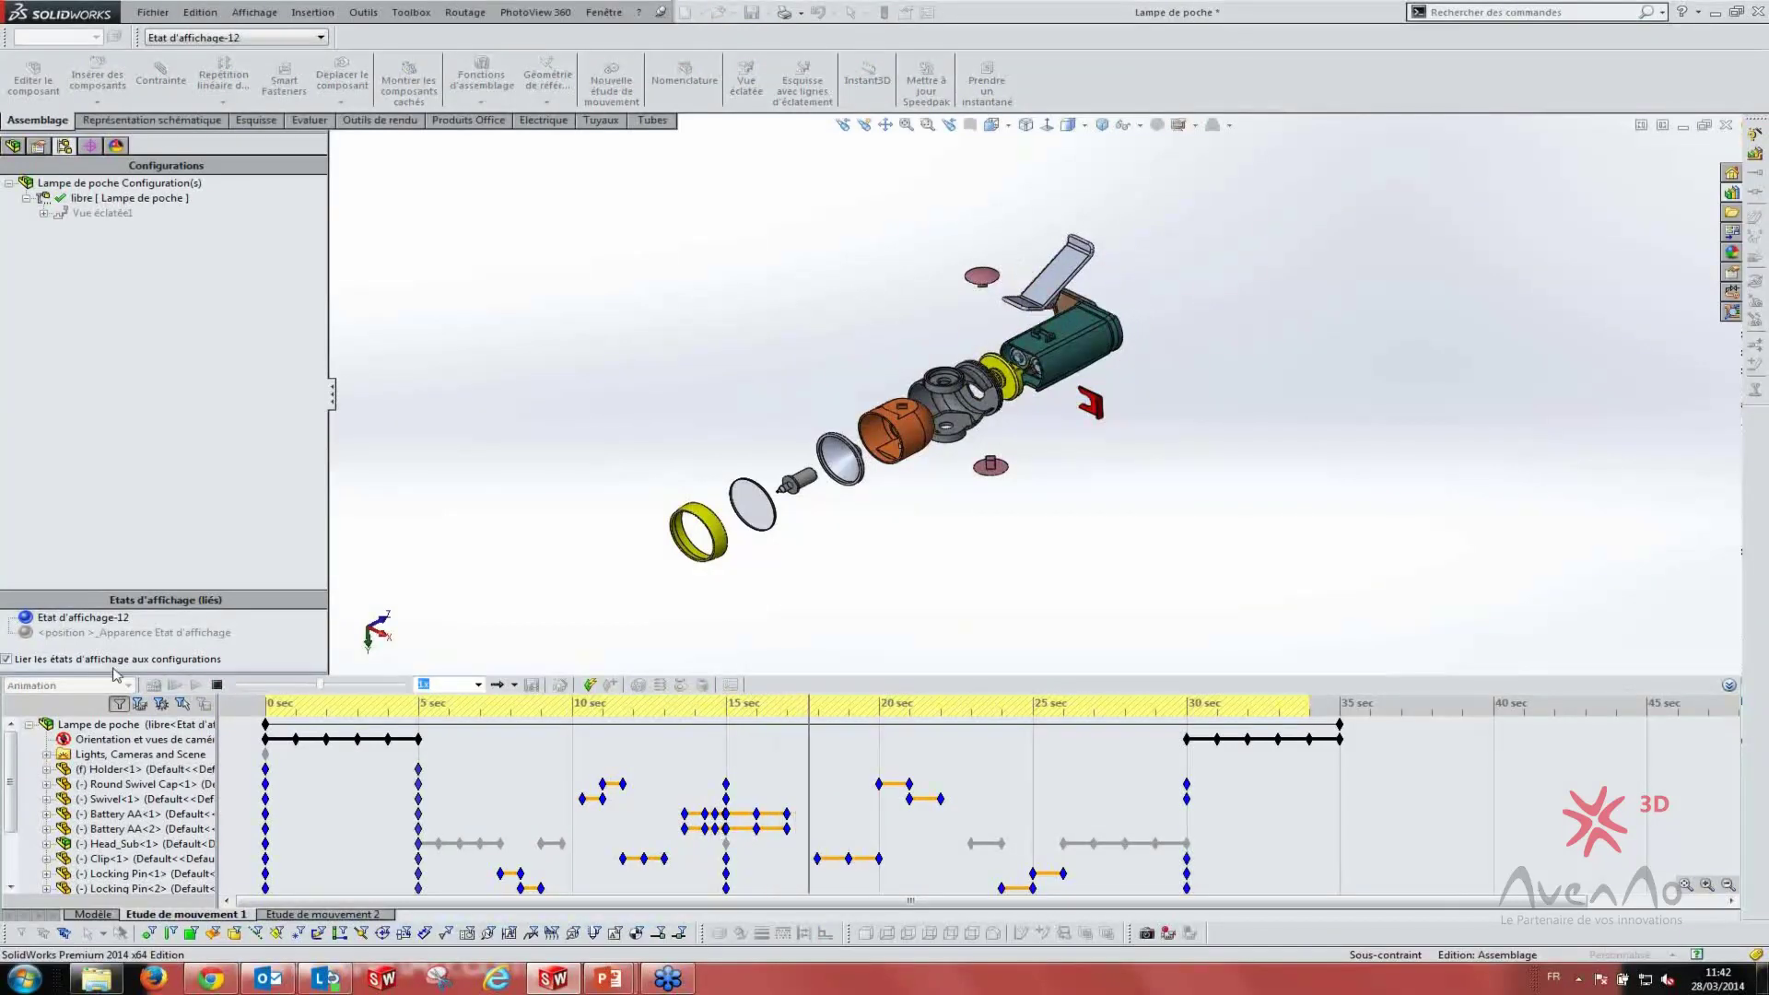
click(762, 829)
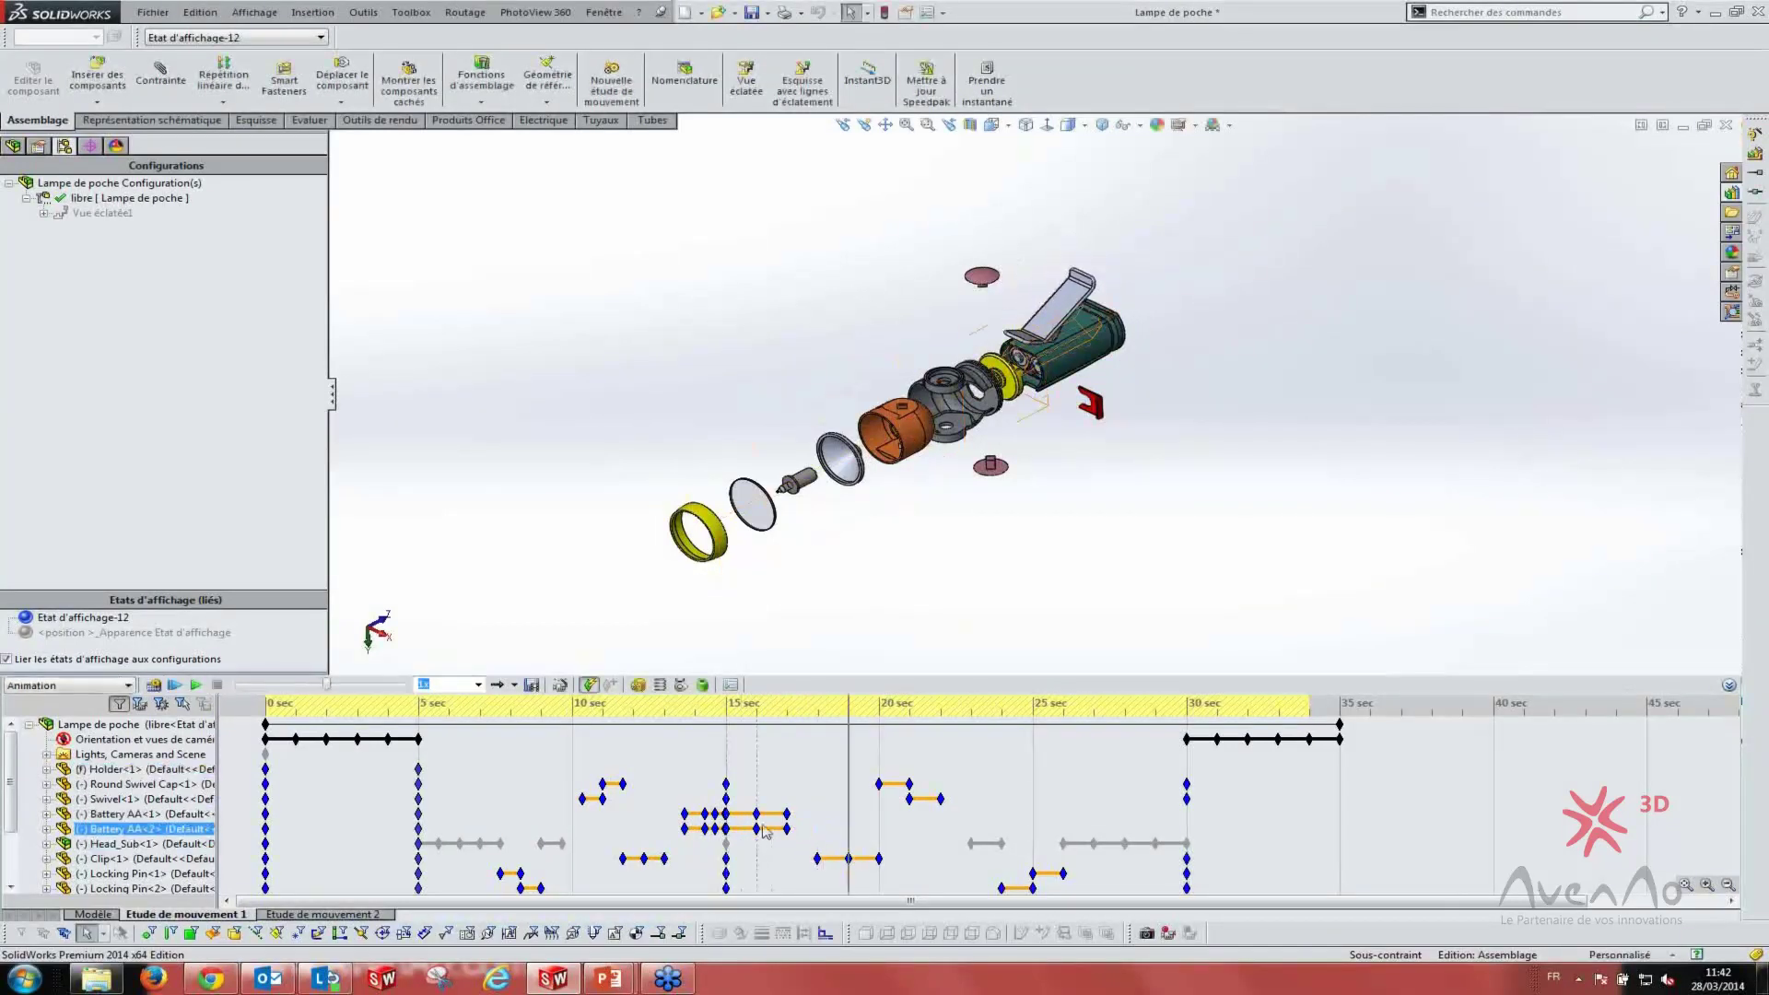
click(582, 764)
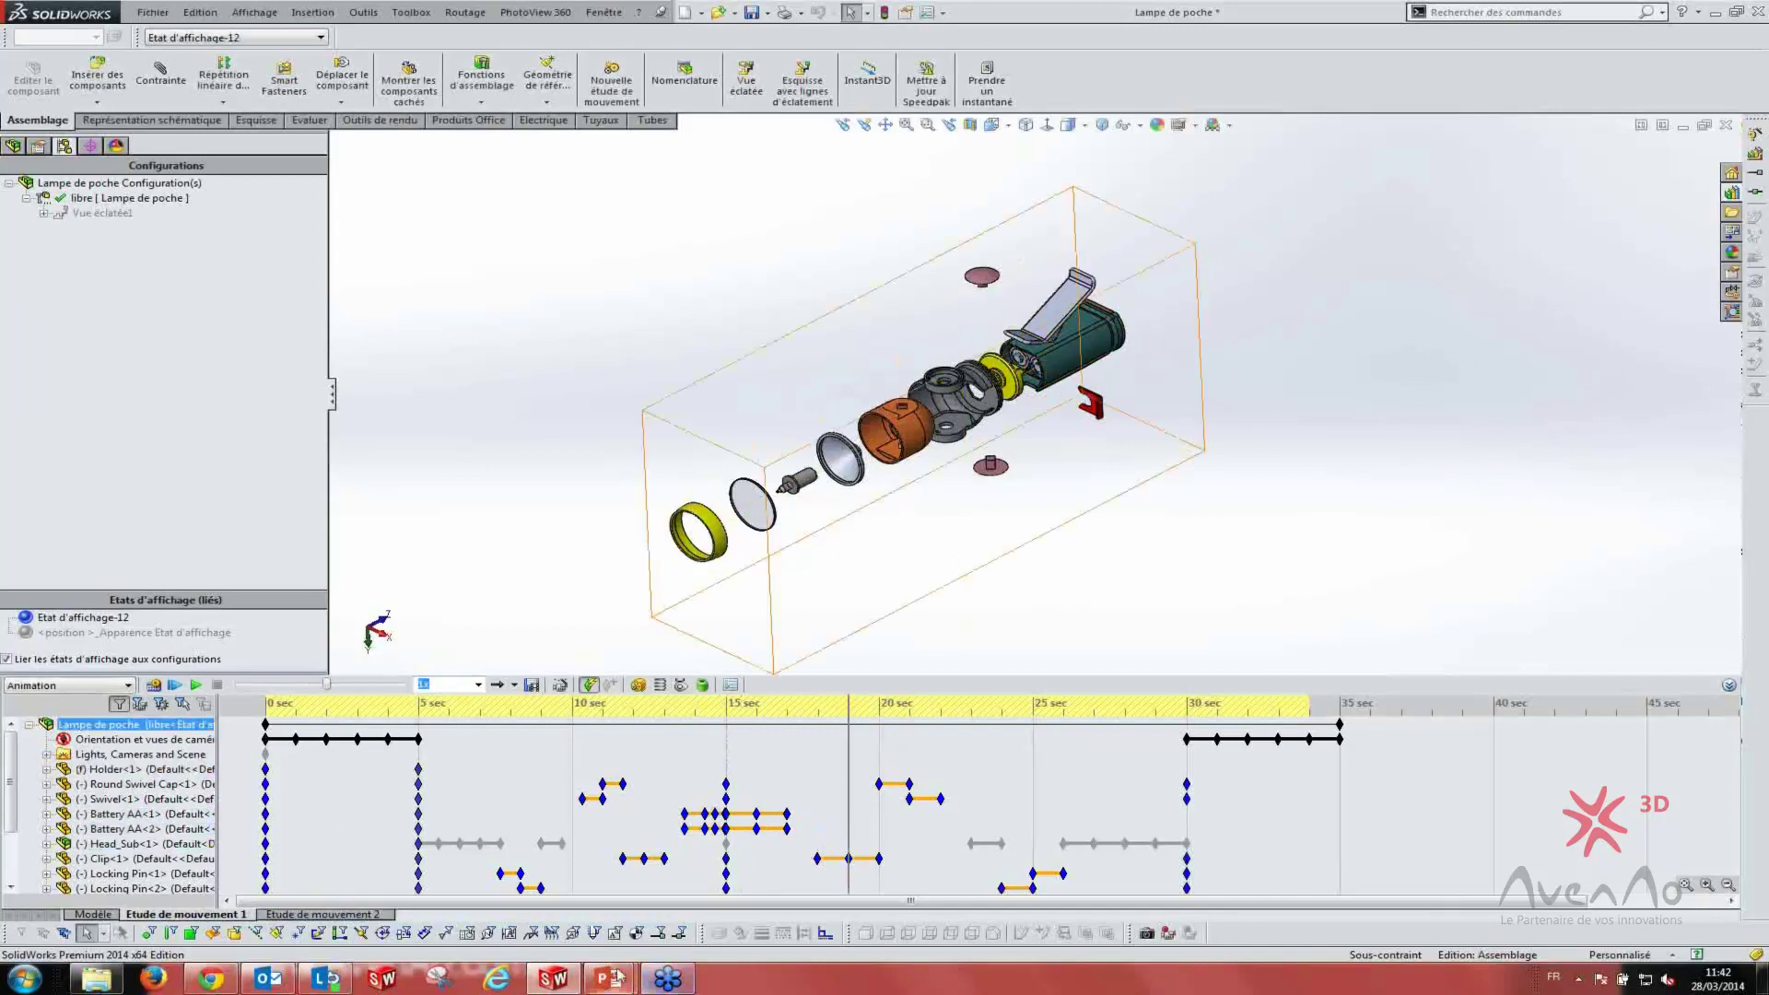
key(super+Tab)
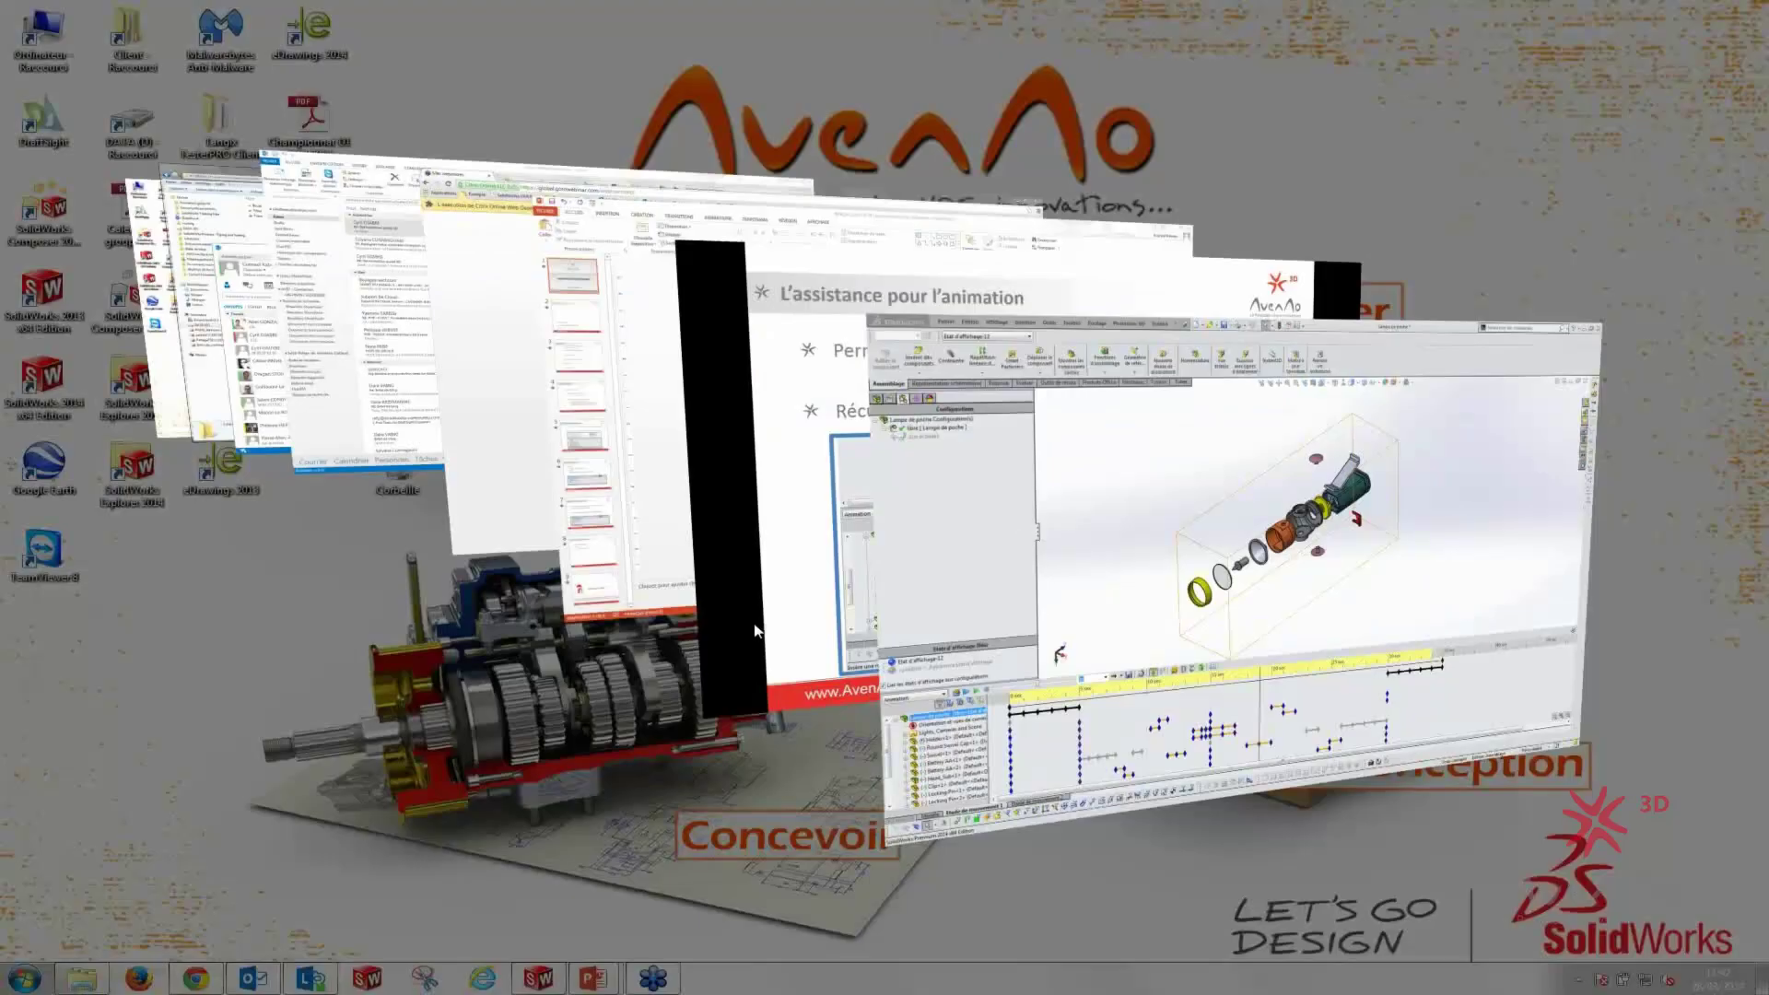
- Bring the PowerPoint slideshow forward on the 'Gravité et contact' slide, then reopen the window switcher
click(754, 630)
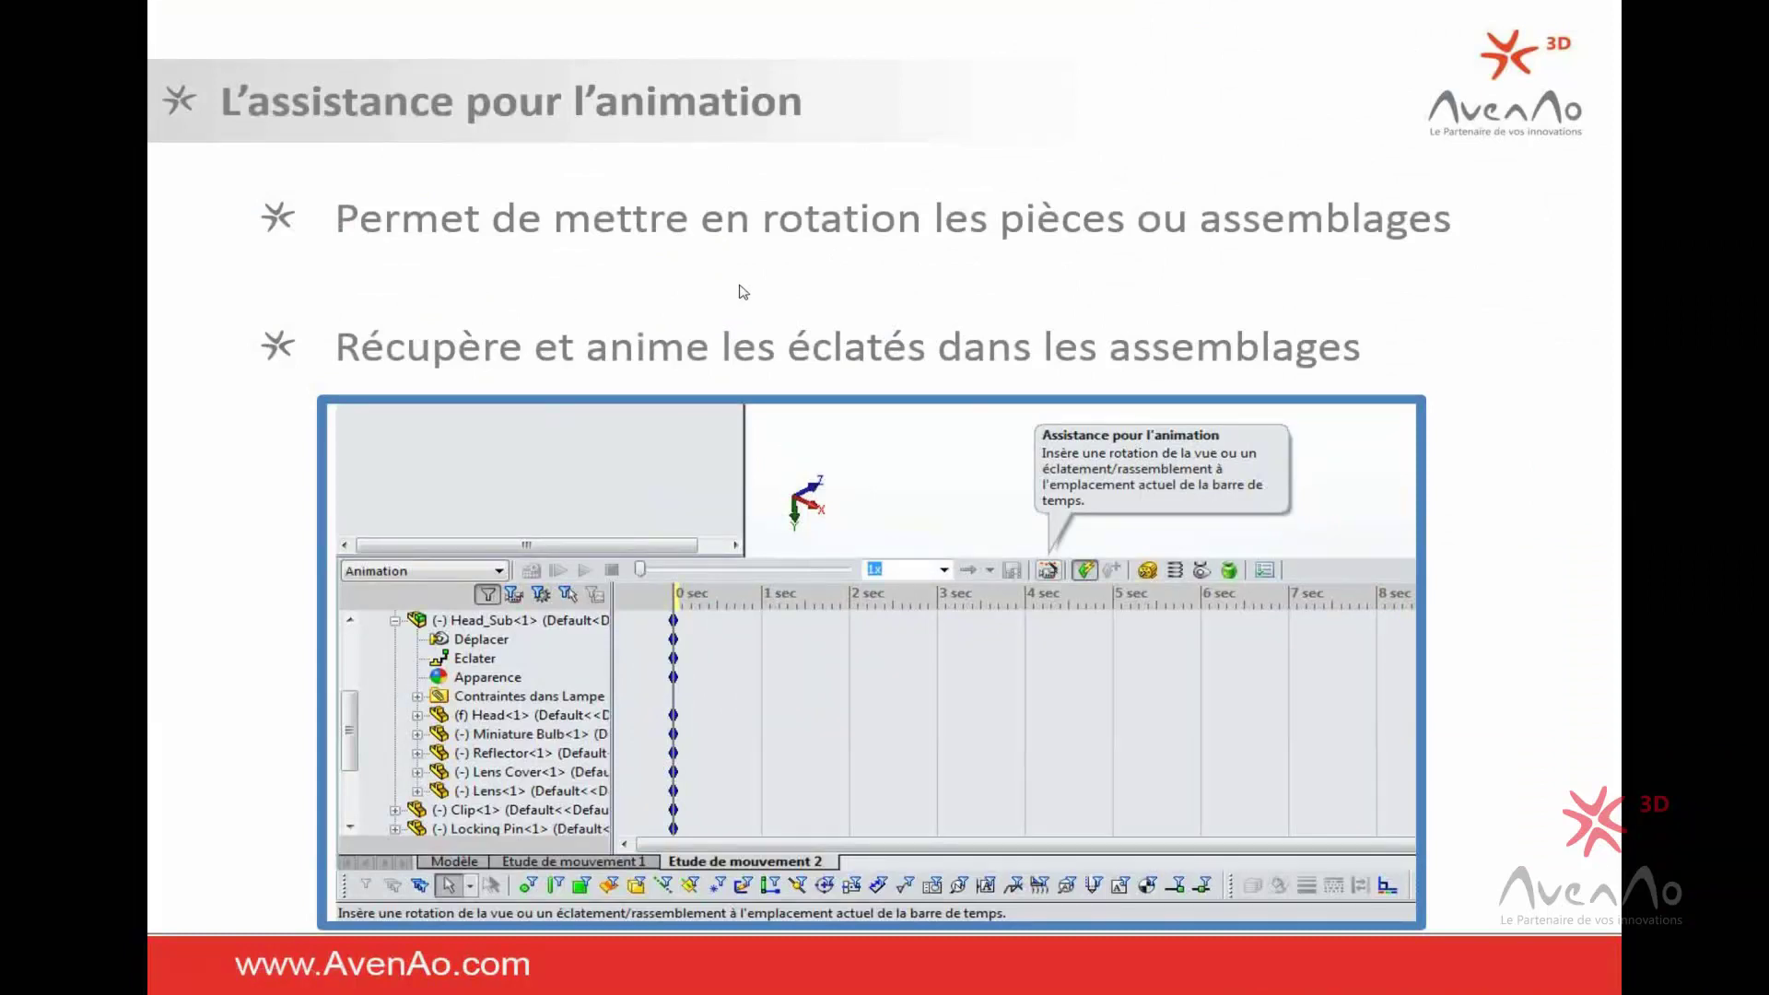
click(700, 281)
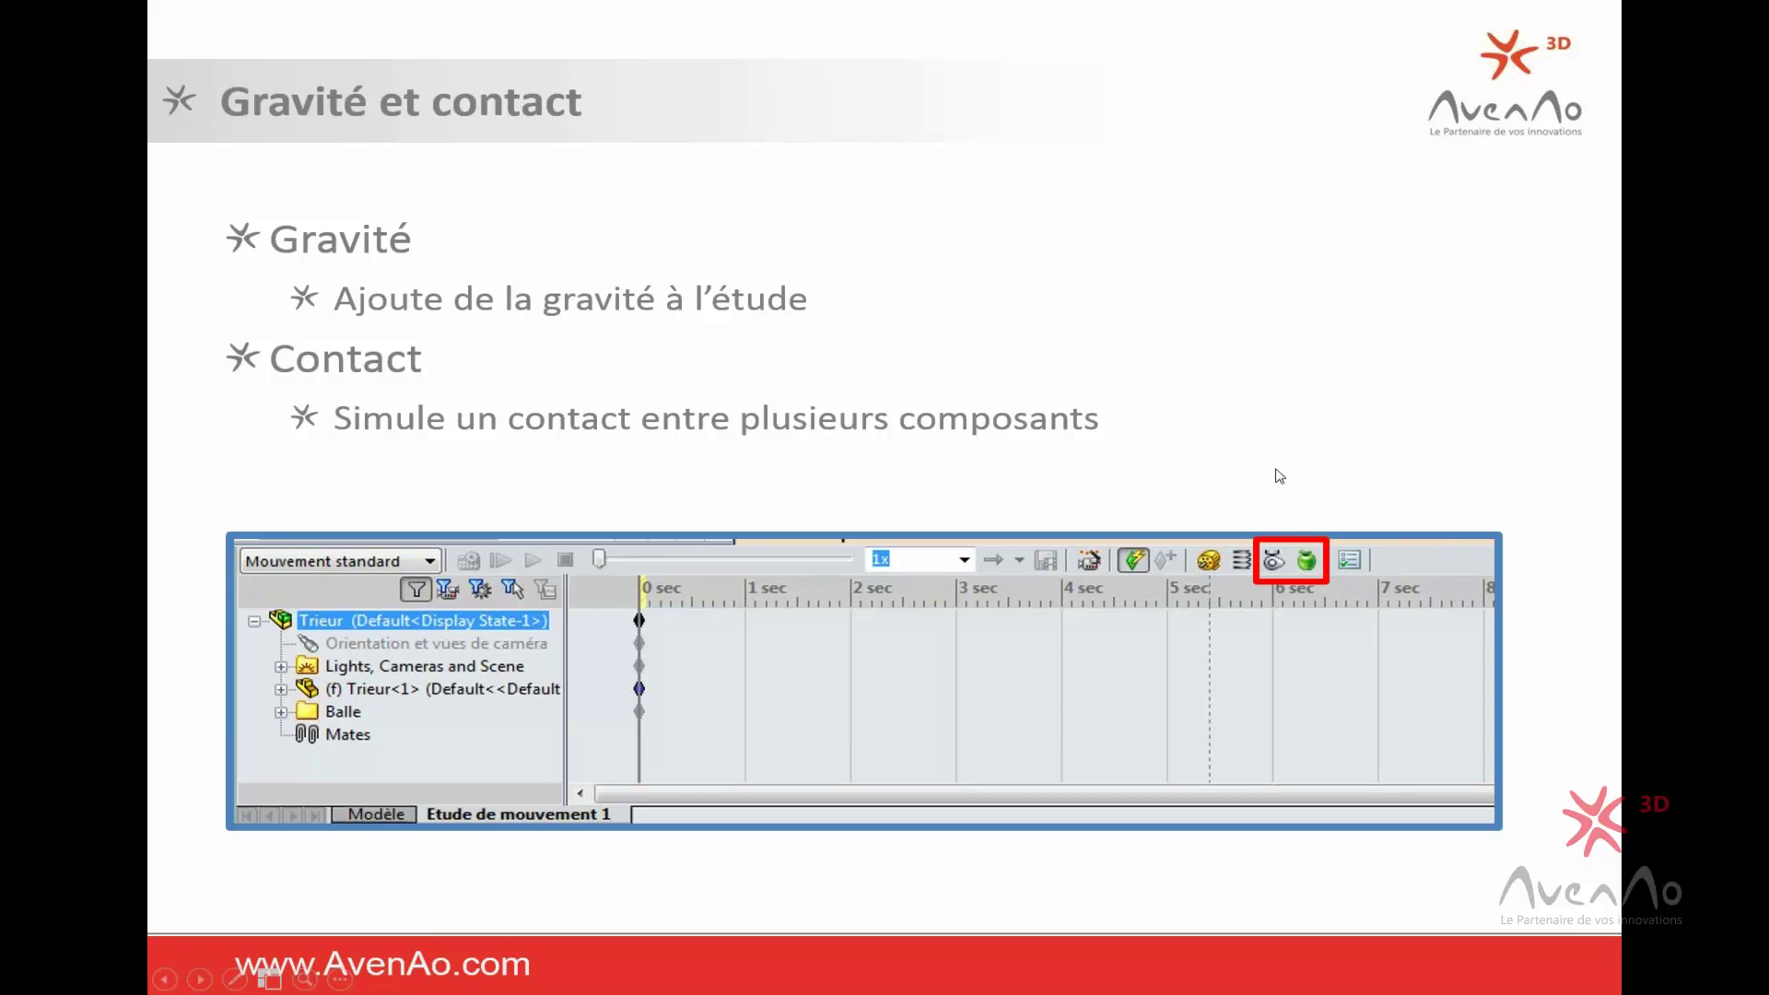
key(super+Tab)
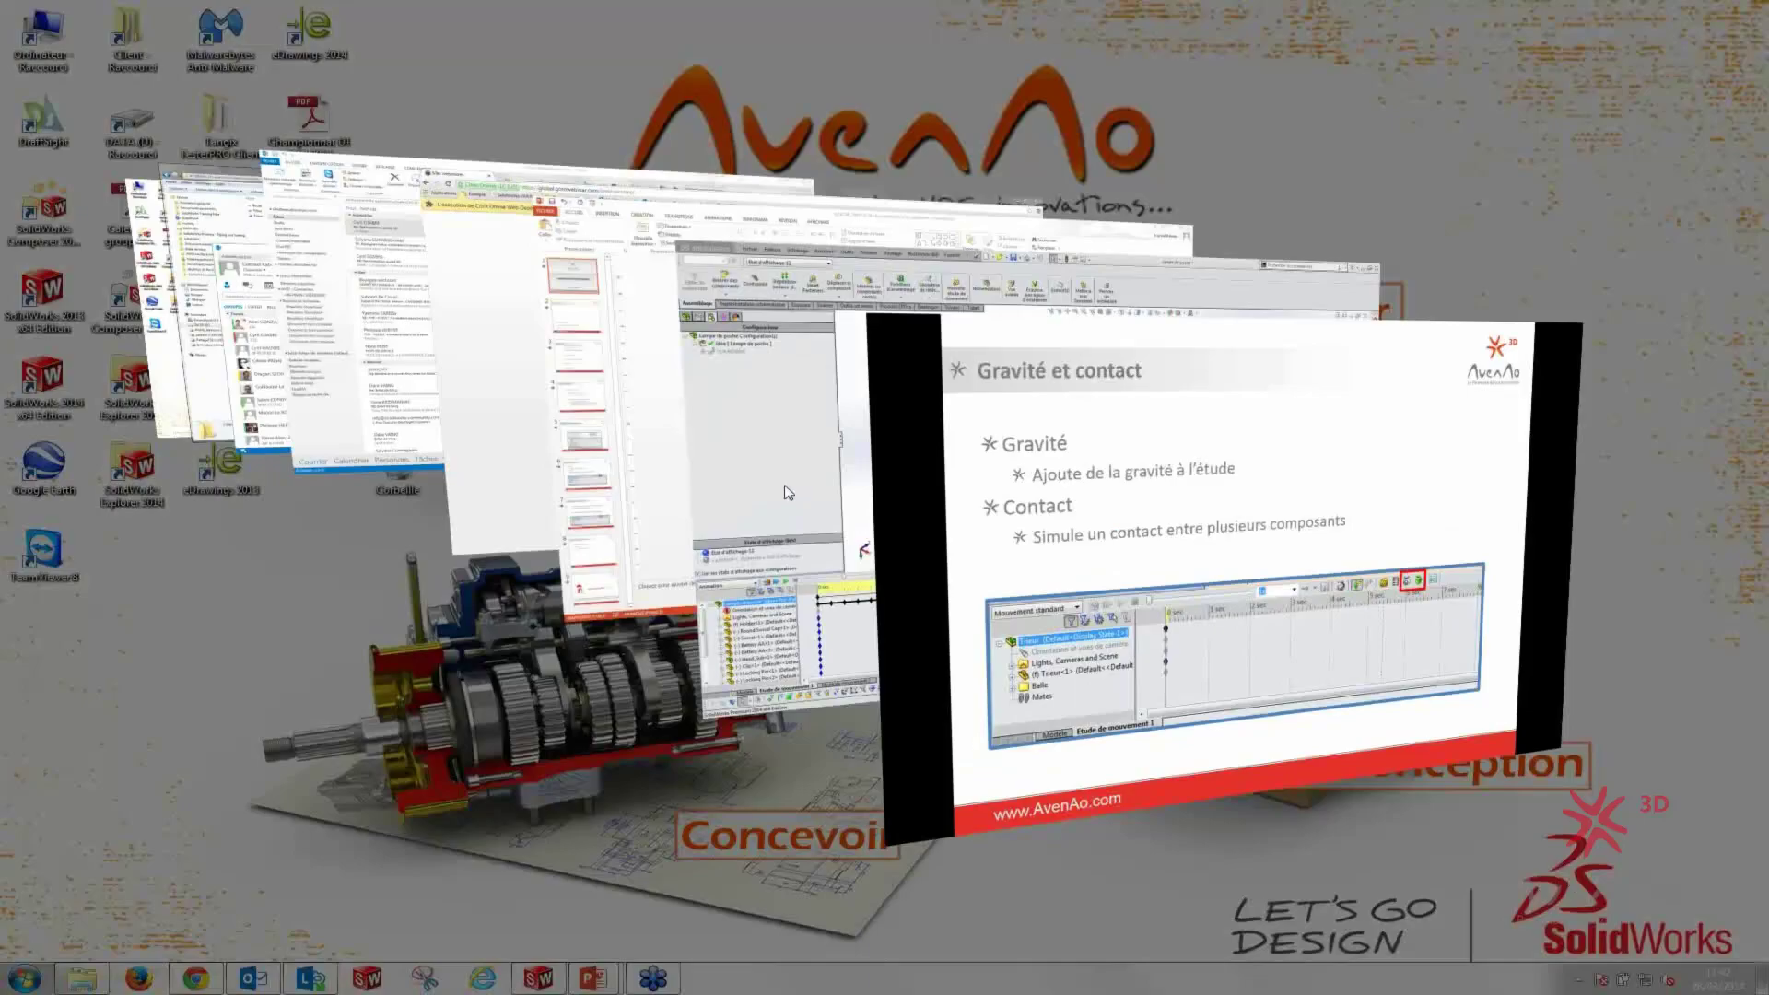
- Open and rebuild the recent 'Trieur' ball-sorter assembly, orbiting to a flatter top-down view
click(788, 493)
key(r)
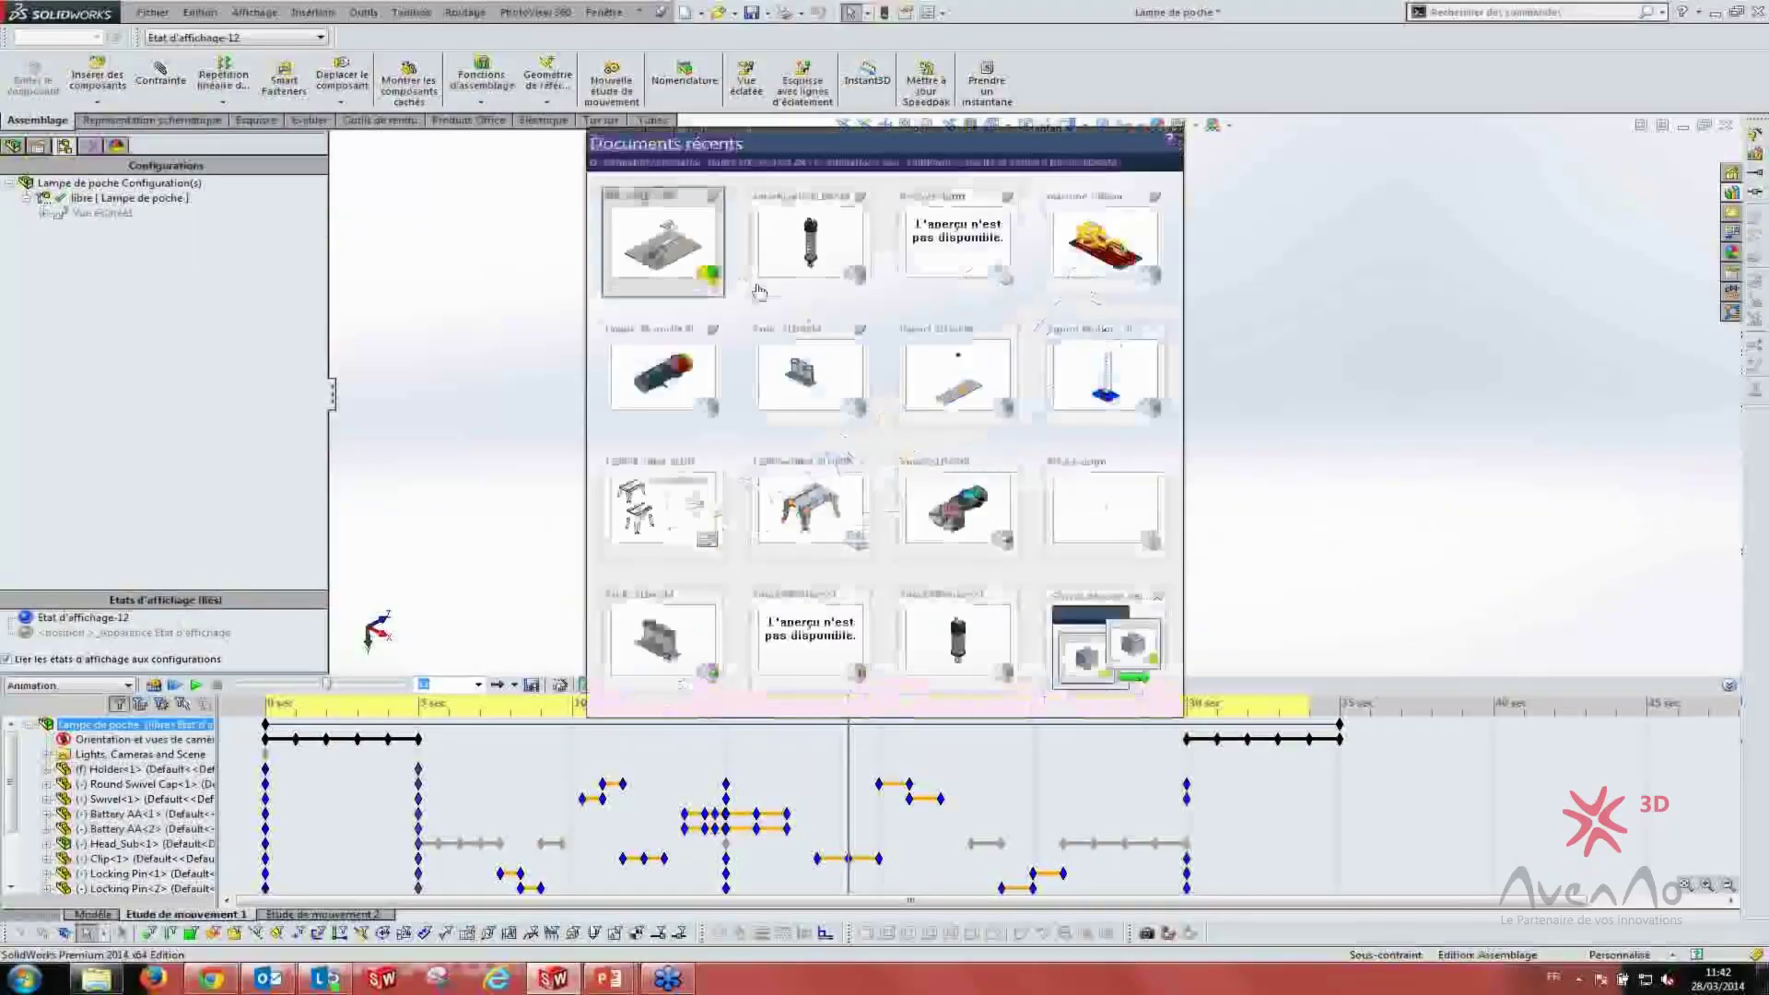
click(659, 274)
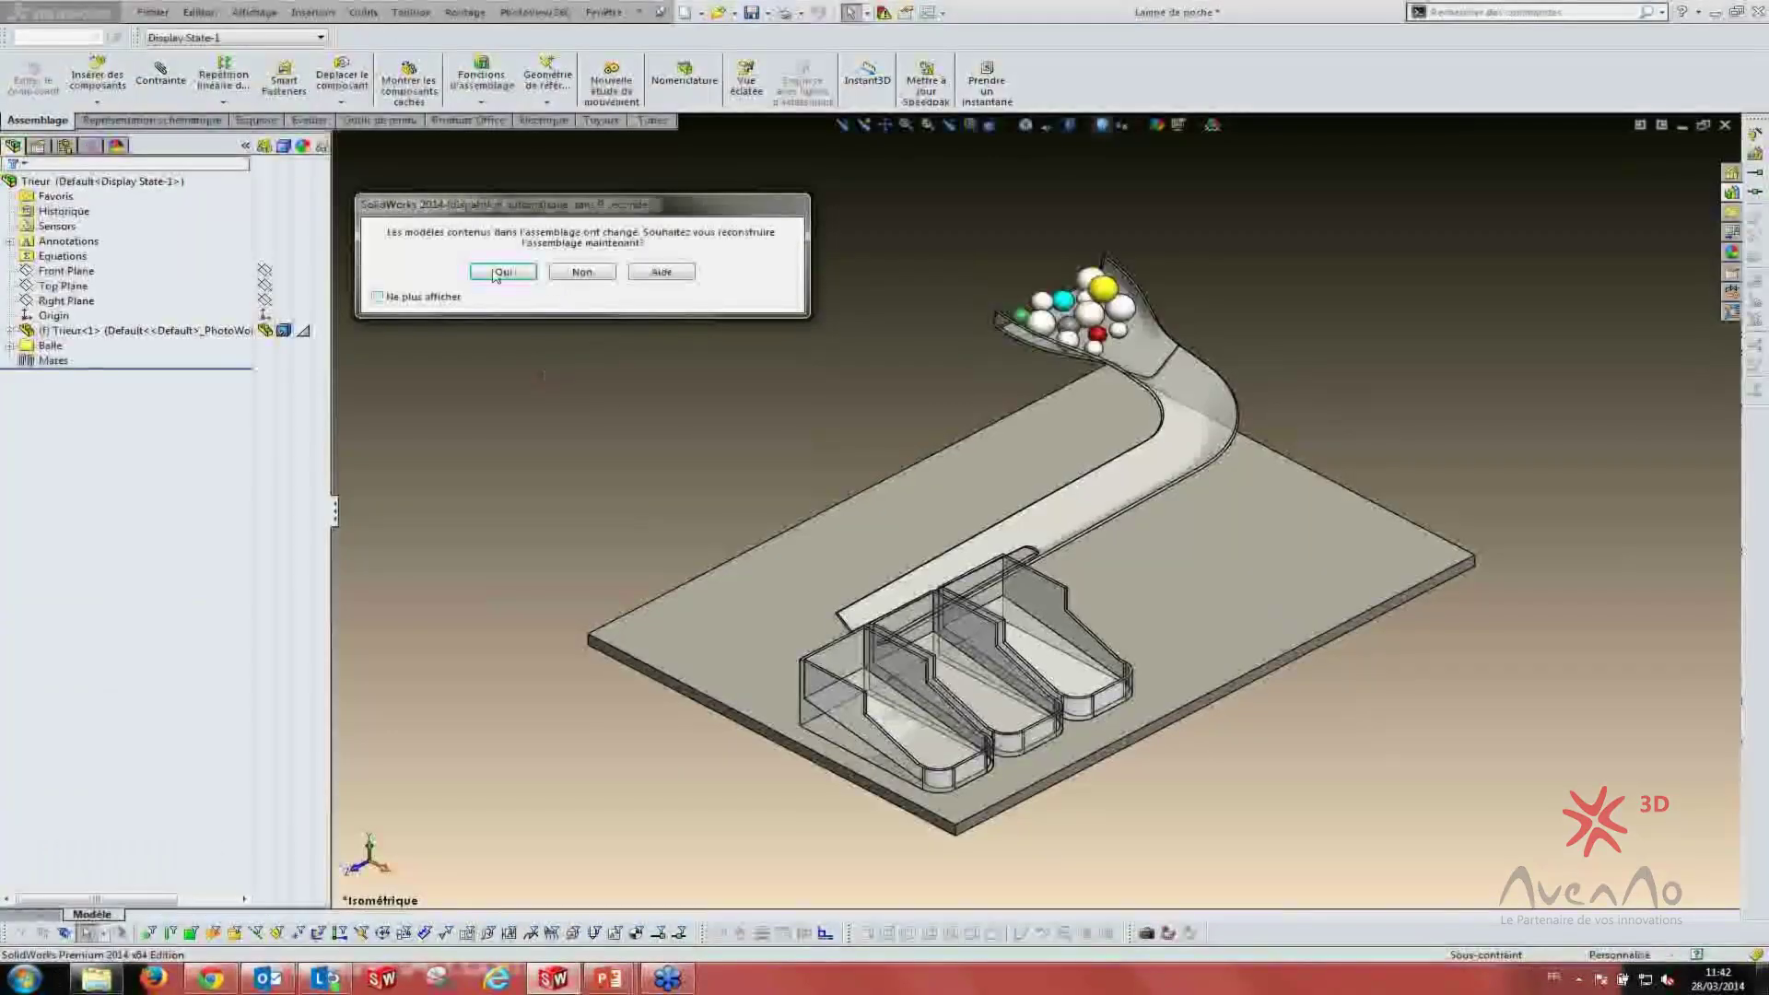
click(496, 275)
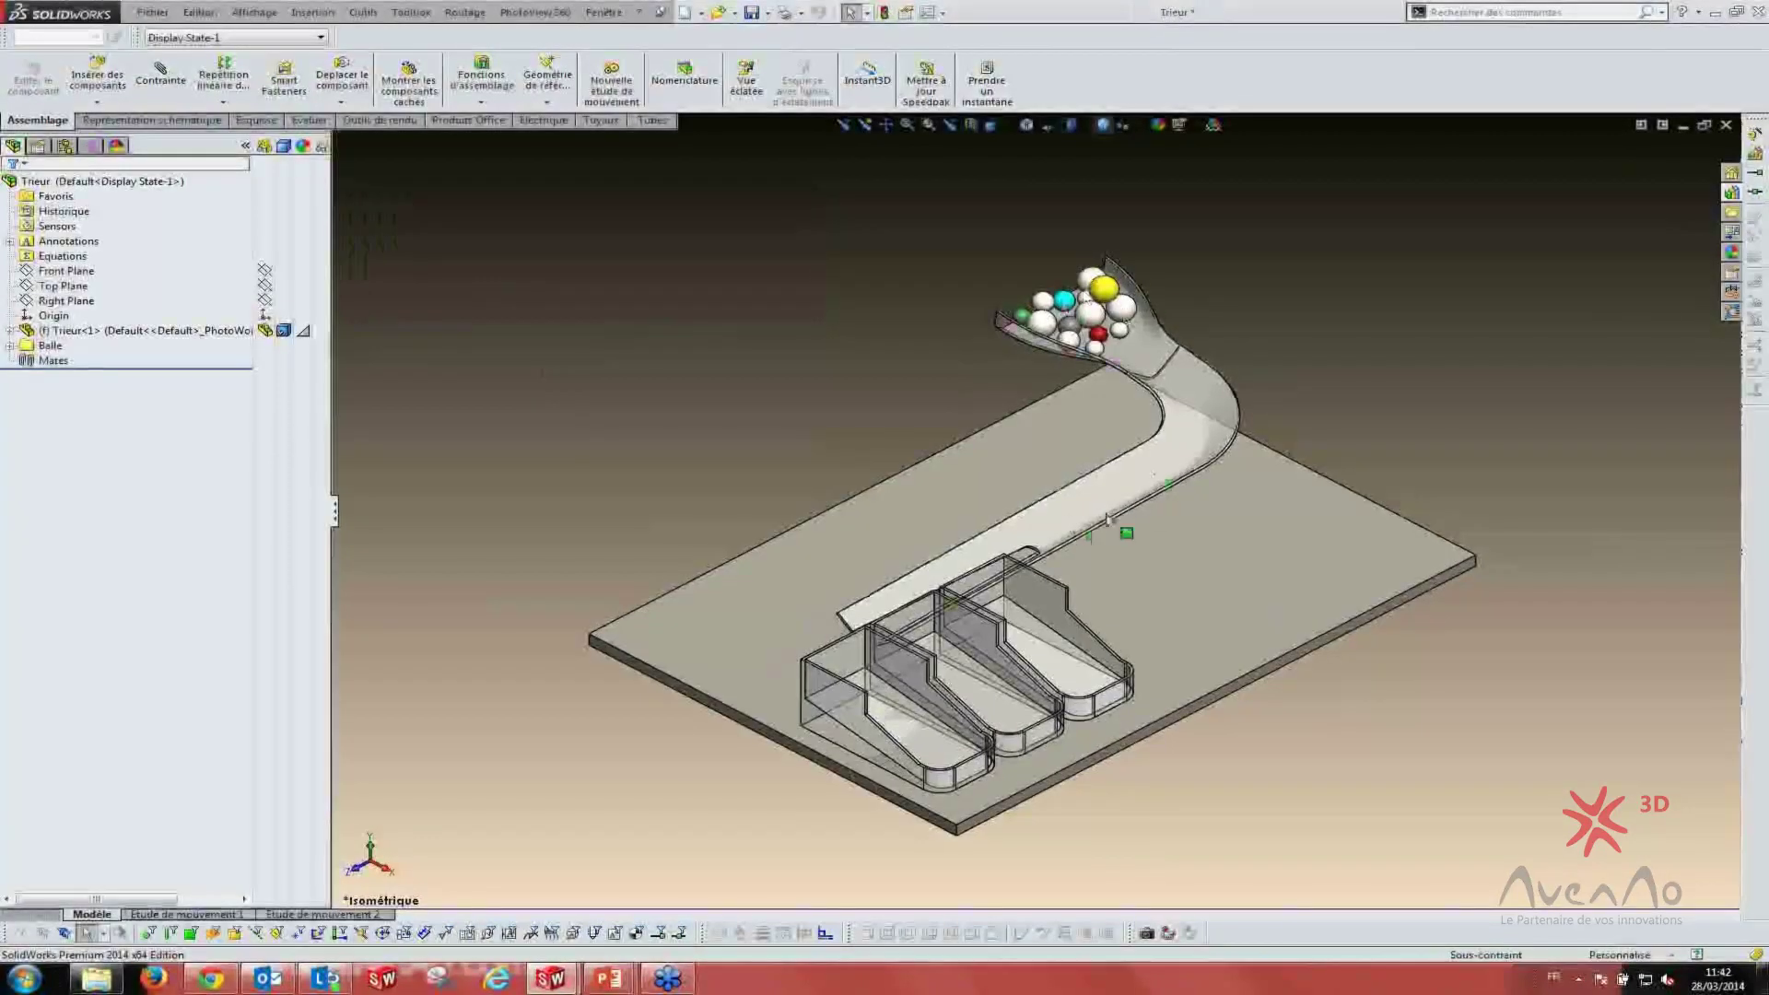
mouse_move(1022, 550)
middle_down()
mouse_move(940, 570)
mouse_move(1145, 466)
middle_up()
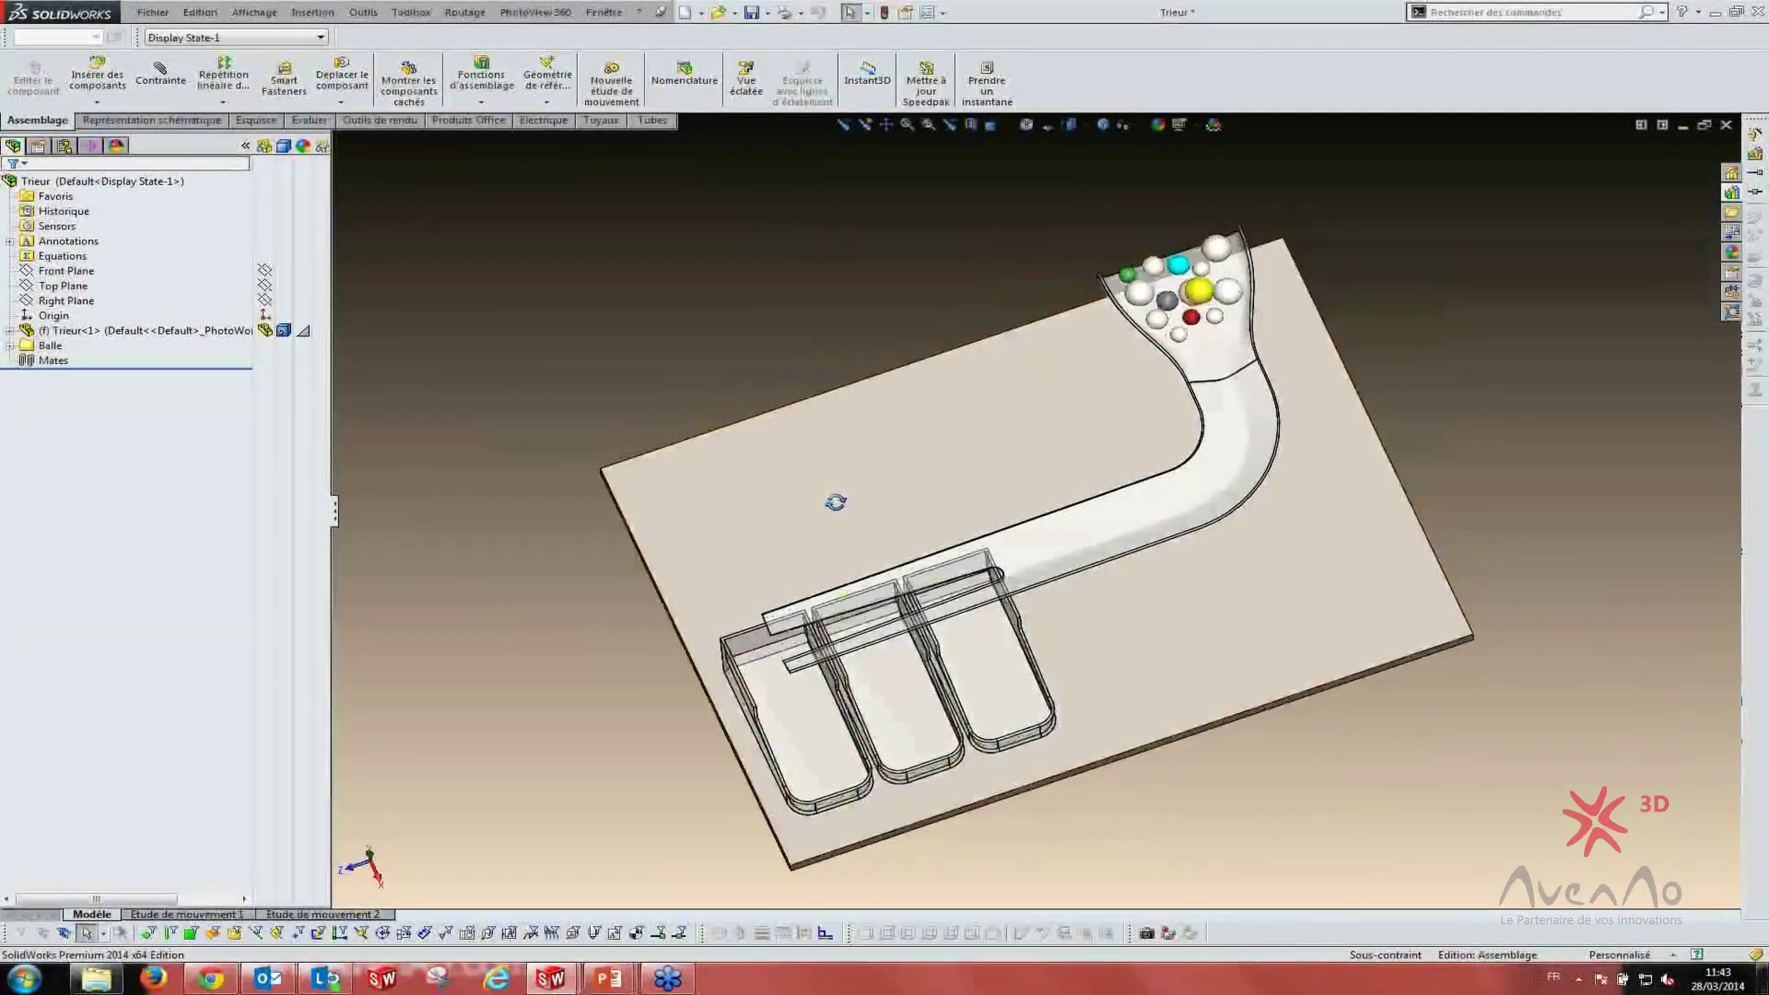
mouse_move(834, 502)
middle_down()
mouse_move(715, 549)
mouse_move(679, 517)
middle_up()
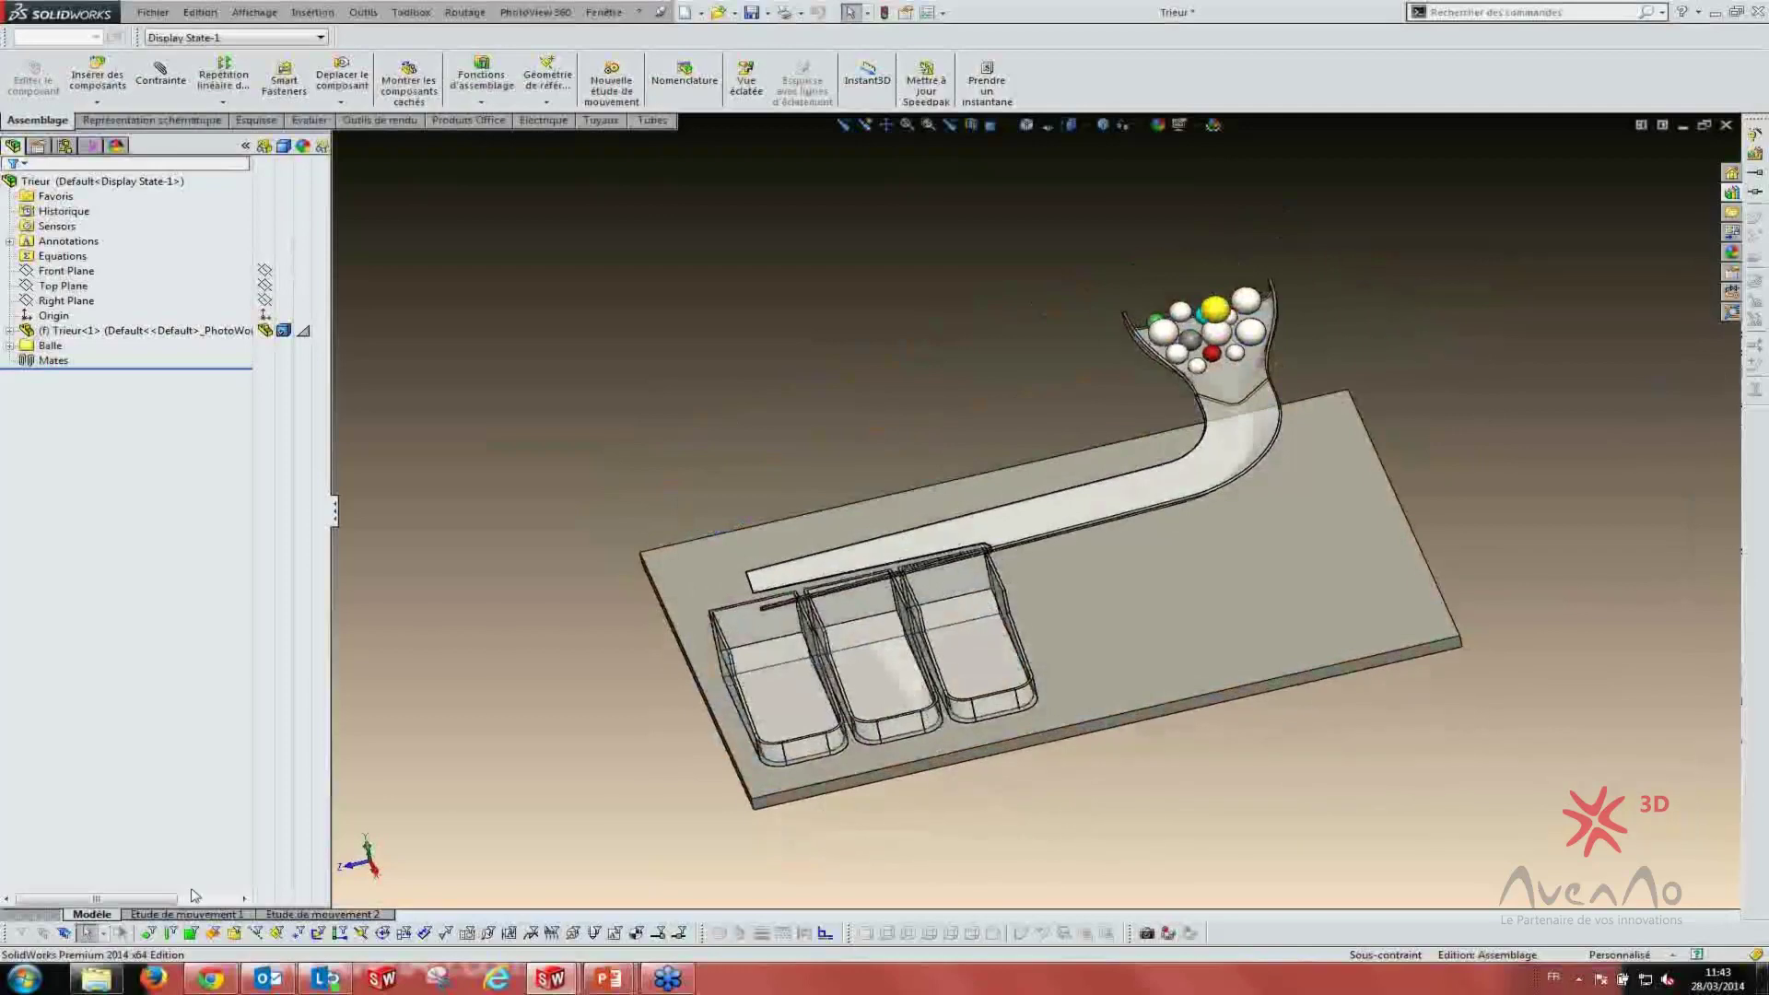
- Show the 'Etude de mouvement 2' timeline, select the Trieur assembly, and orbit the sorter
click(316, 915)
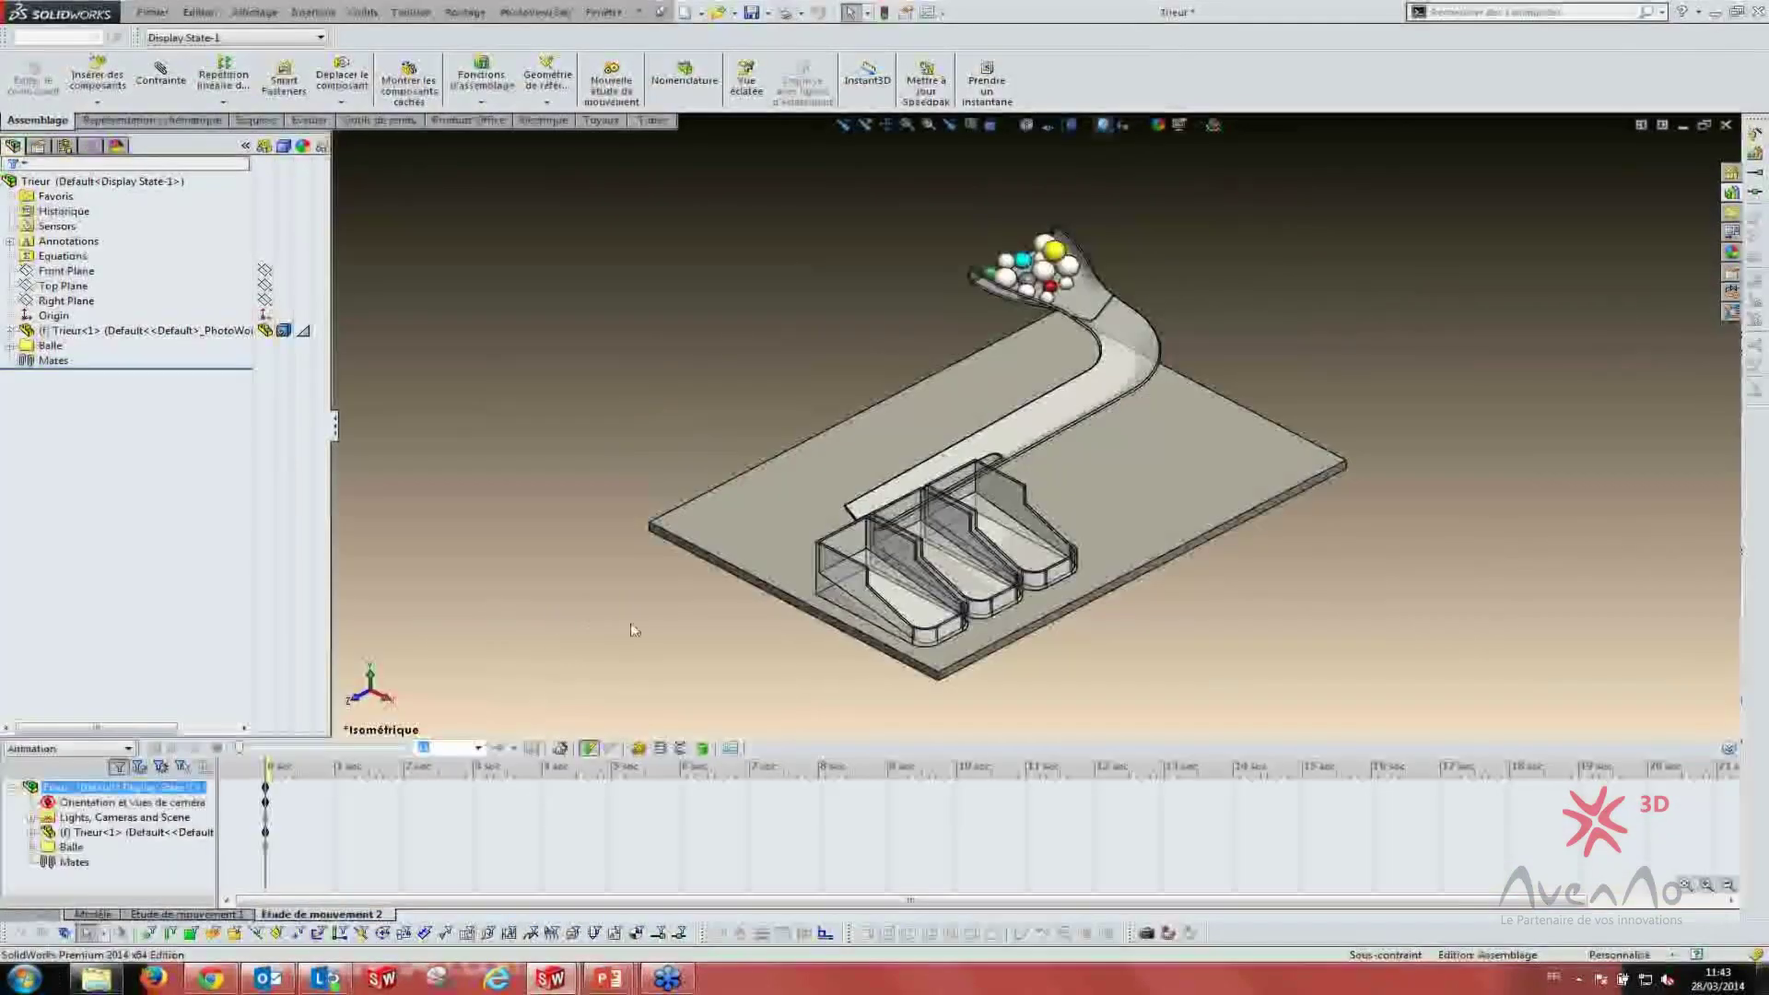
click(487, 789)
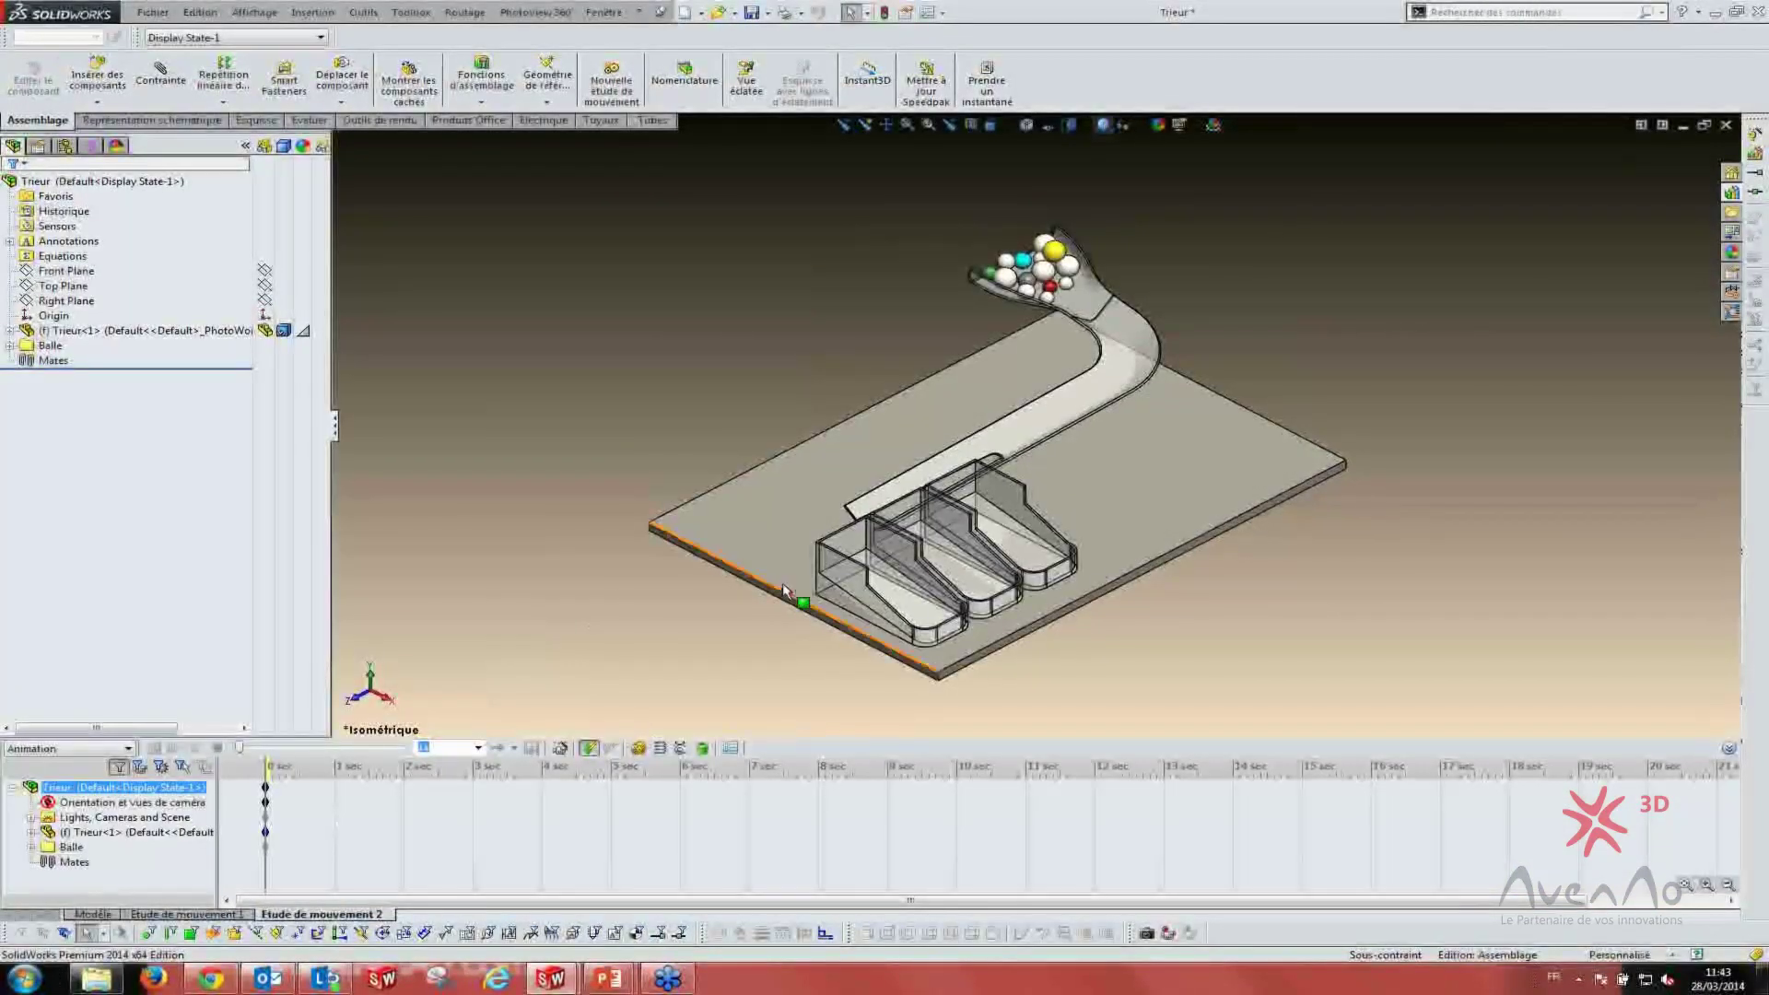
mouse_move(789, 600)
middle_down()
mouse_move(778, 501)
mouse_move(770, 581)
middle_up()
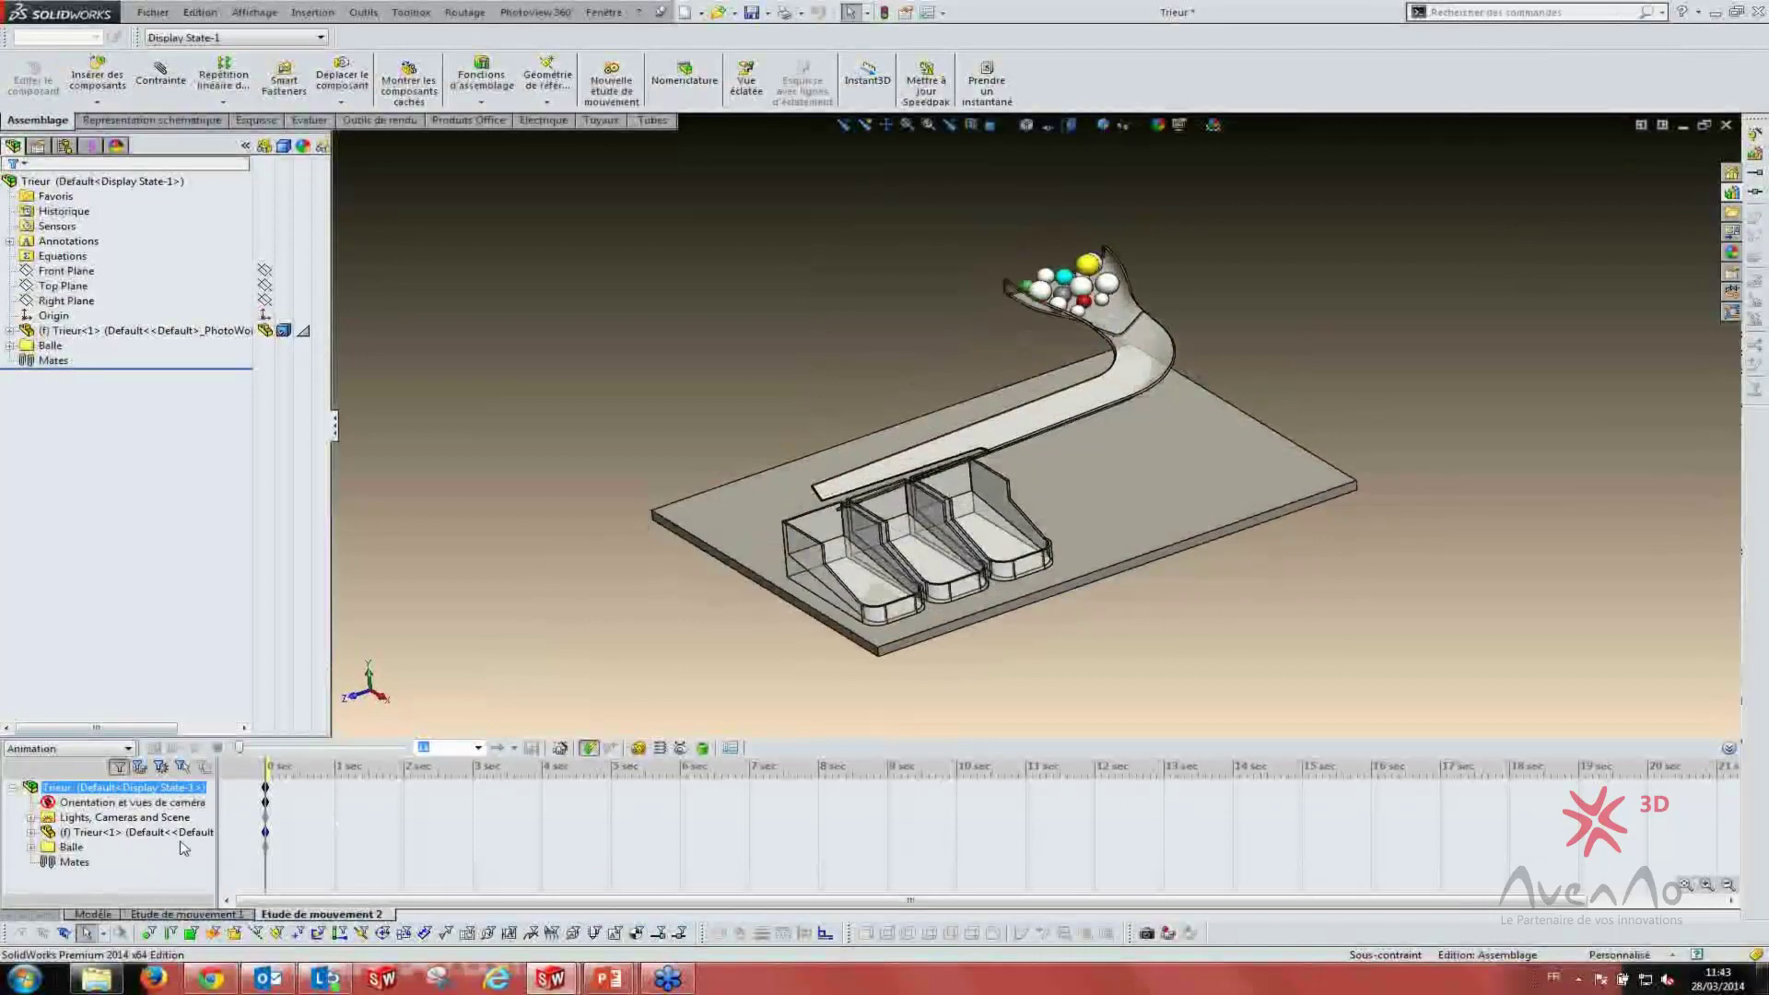
middle_drag(860, 638, 841, 651)
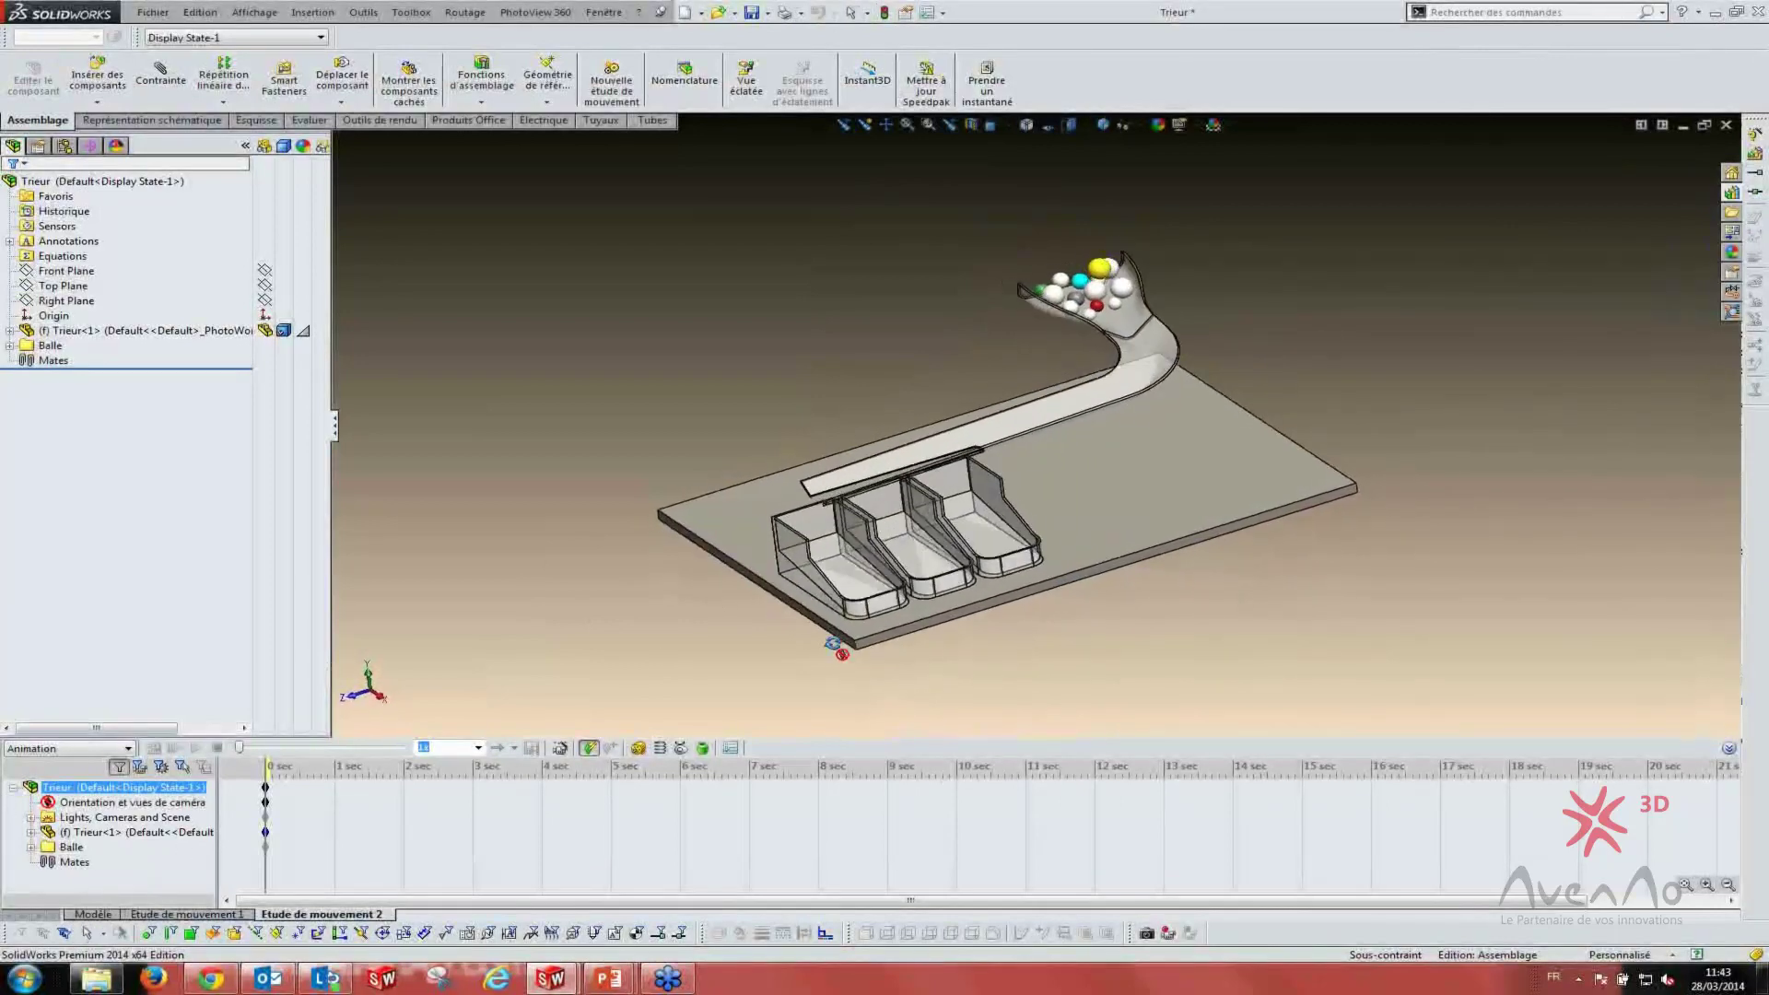
middle_drag(792, 460, 814, 324)
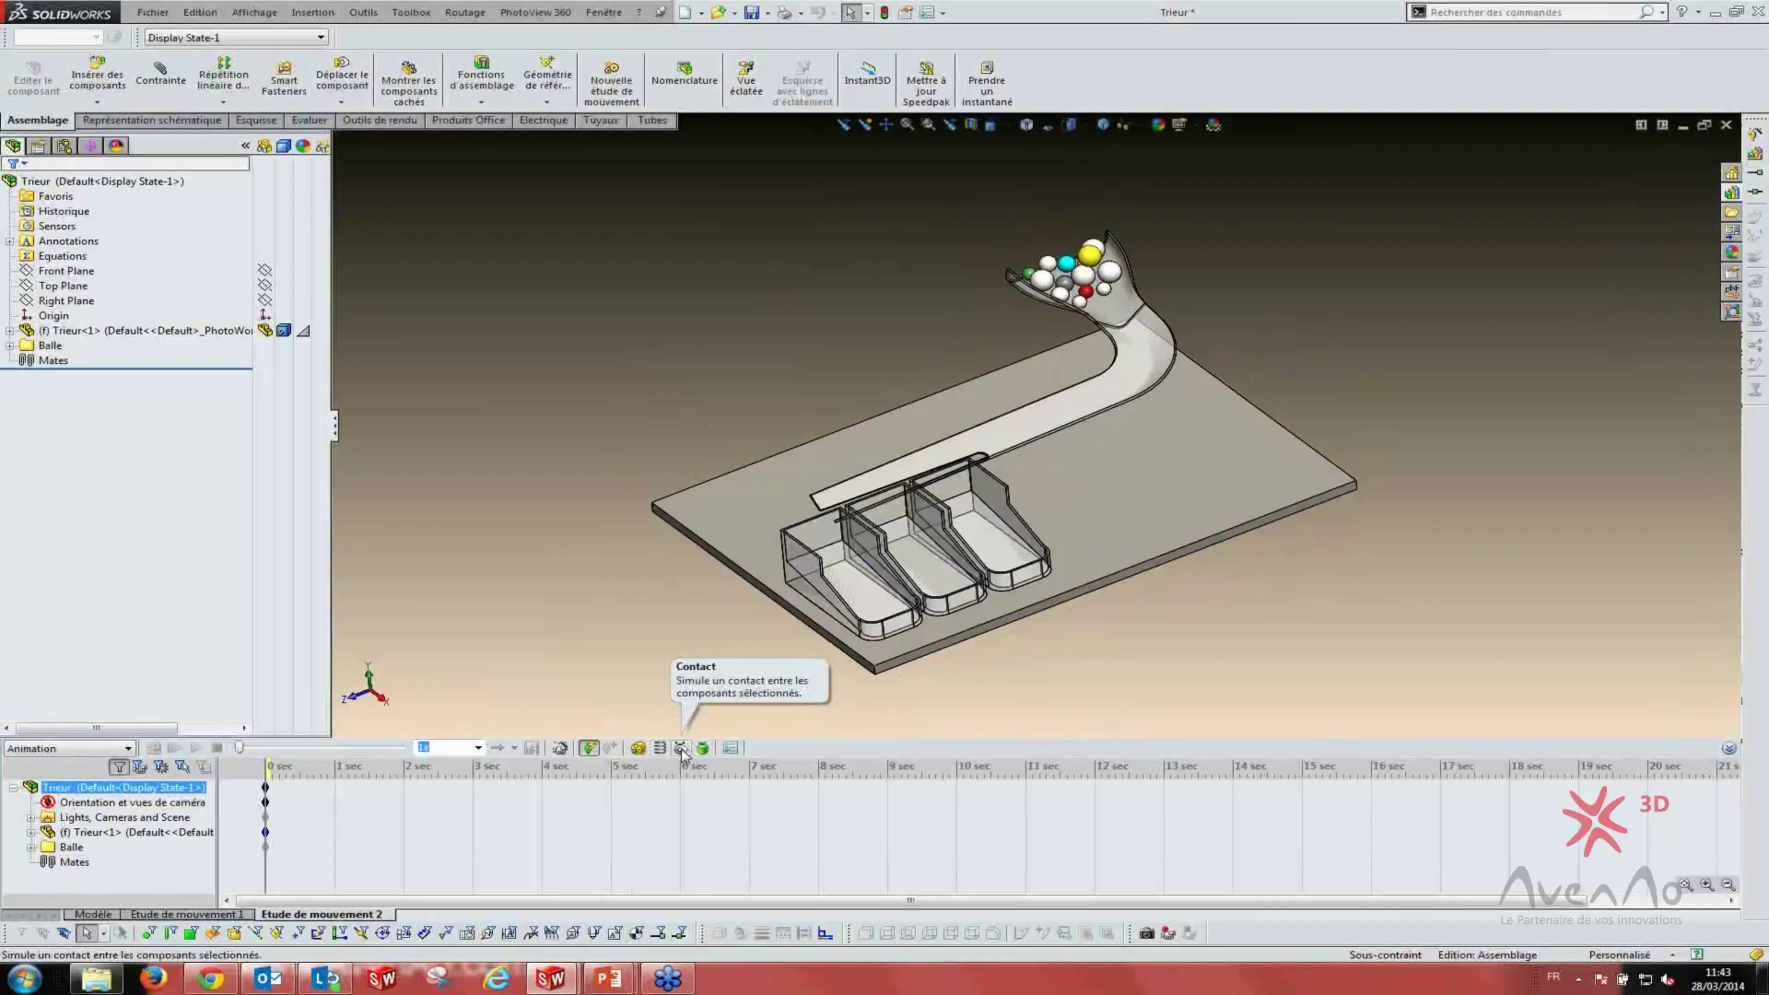
- Add a solid-body contact covering all sorter components (Ctrl+A)
click(682, 750)
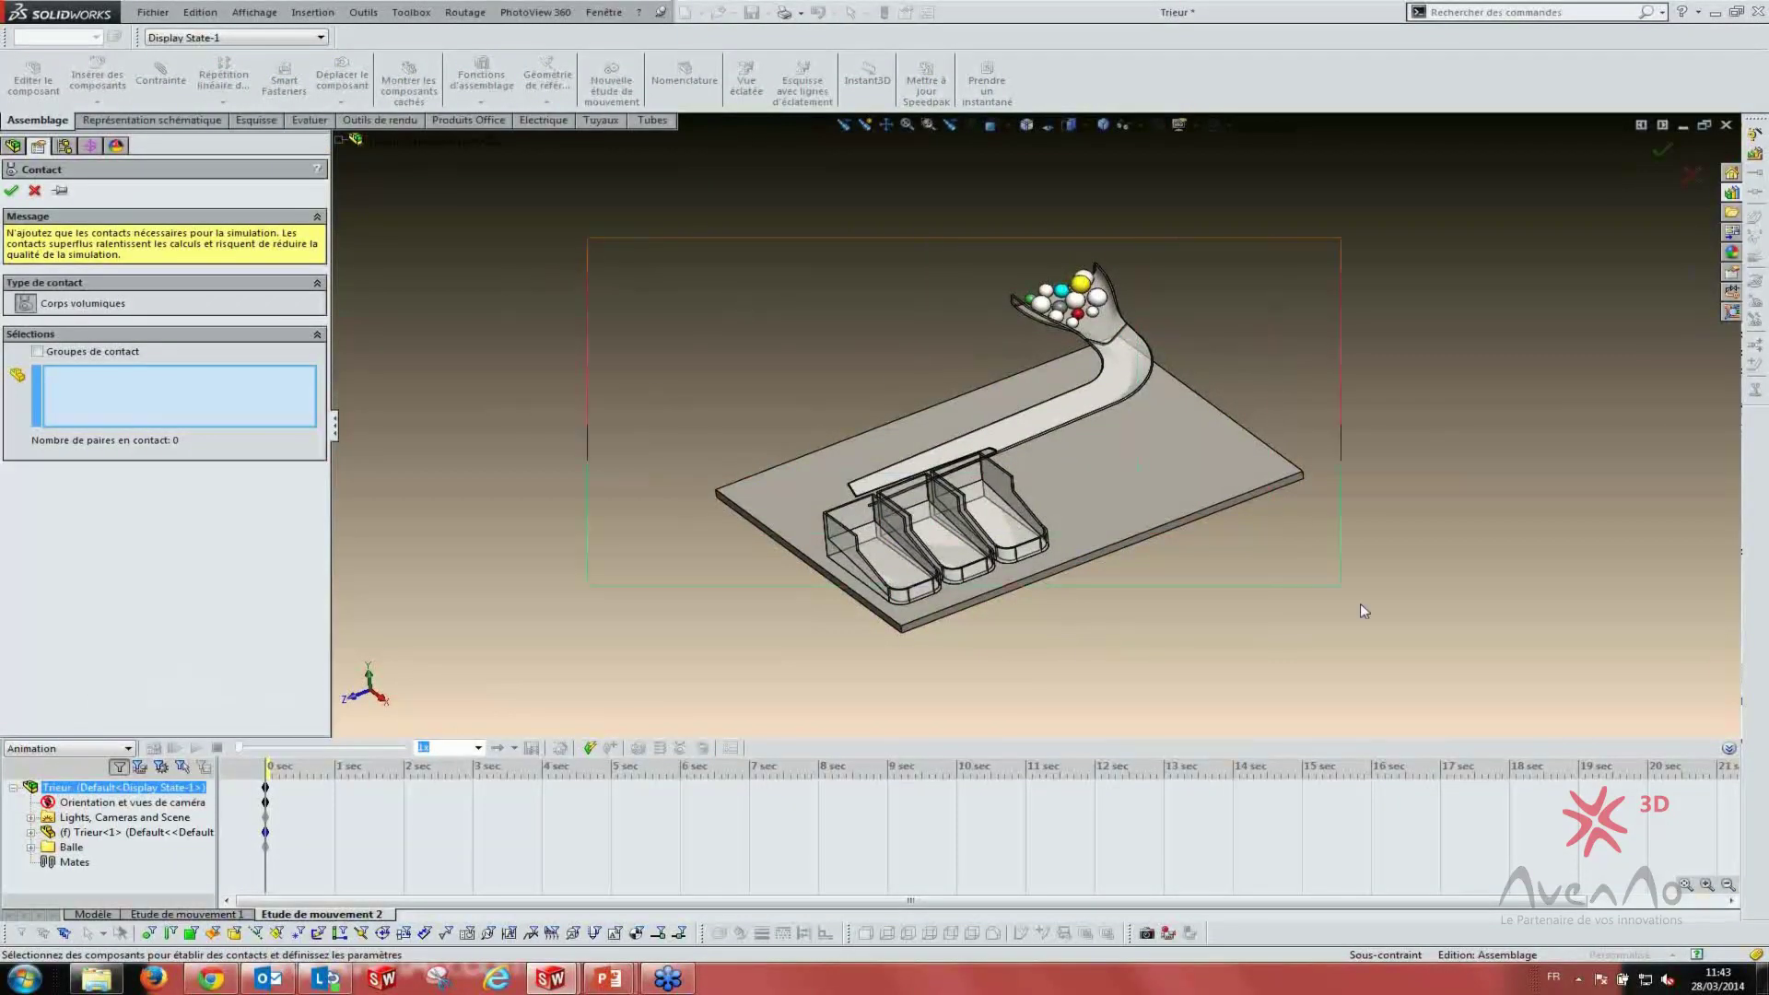
key(ctrl+a)
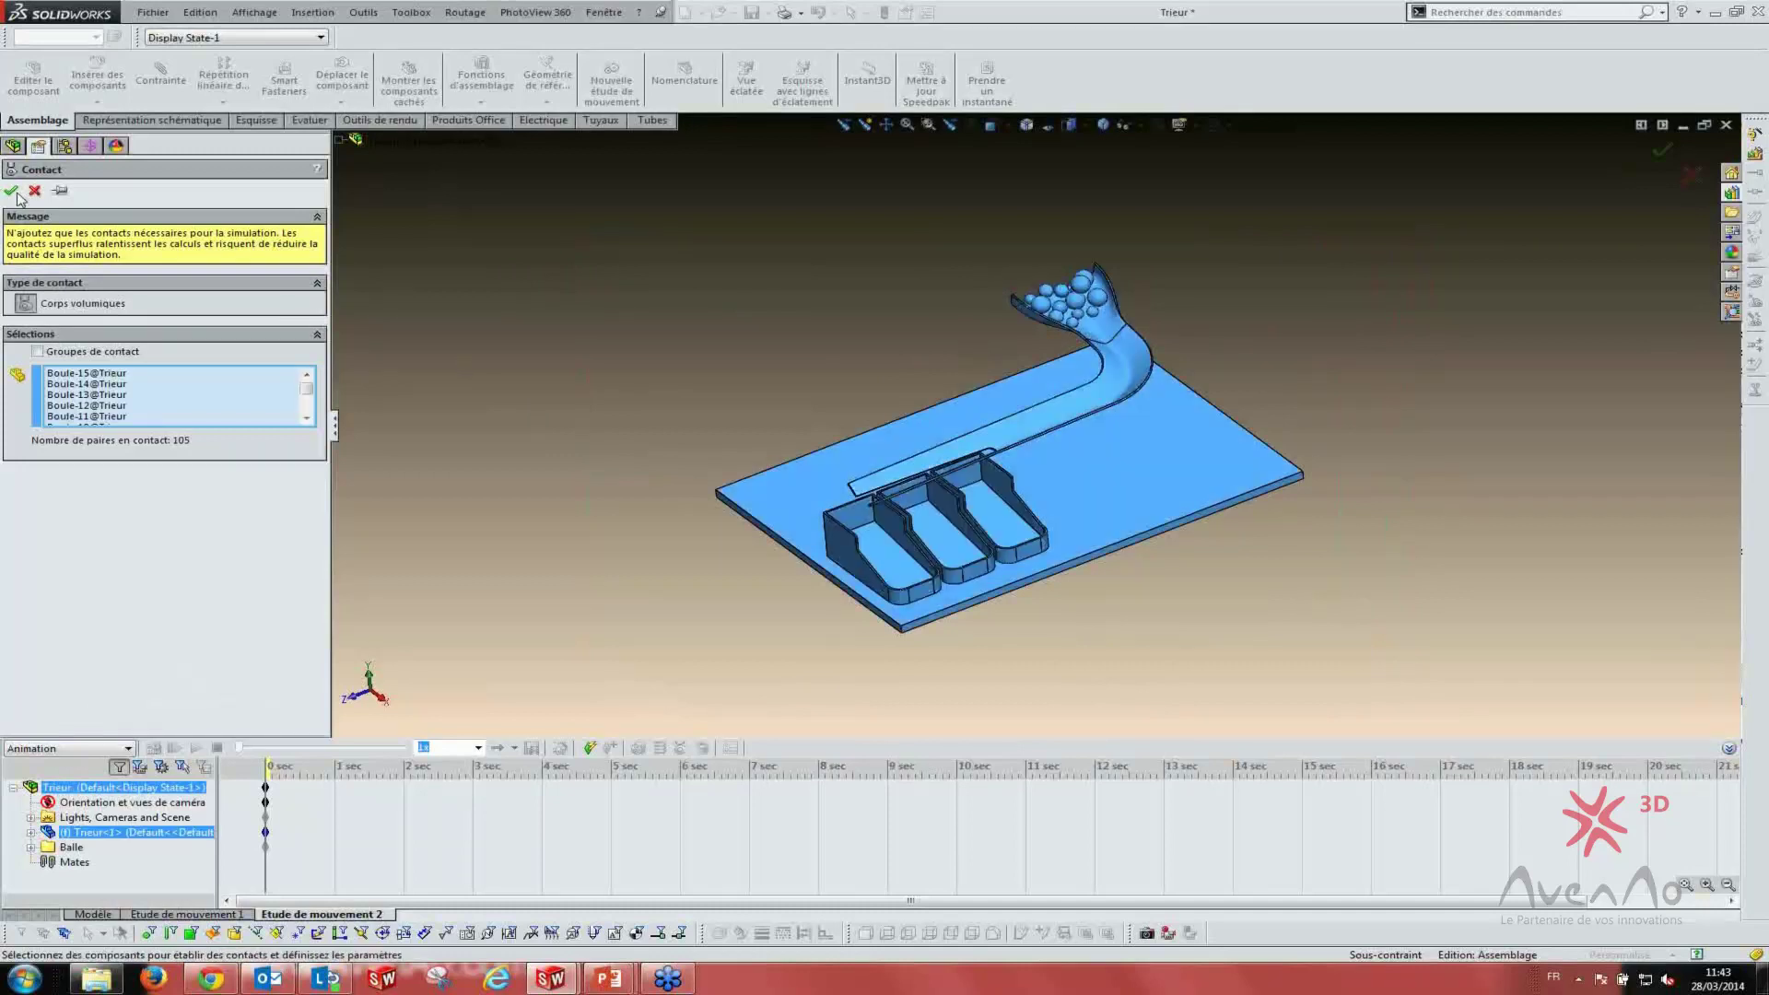
click(11, 192)
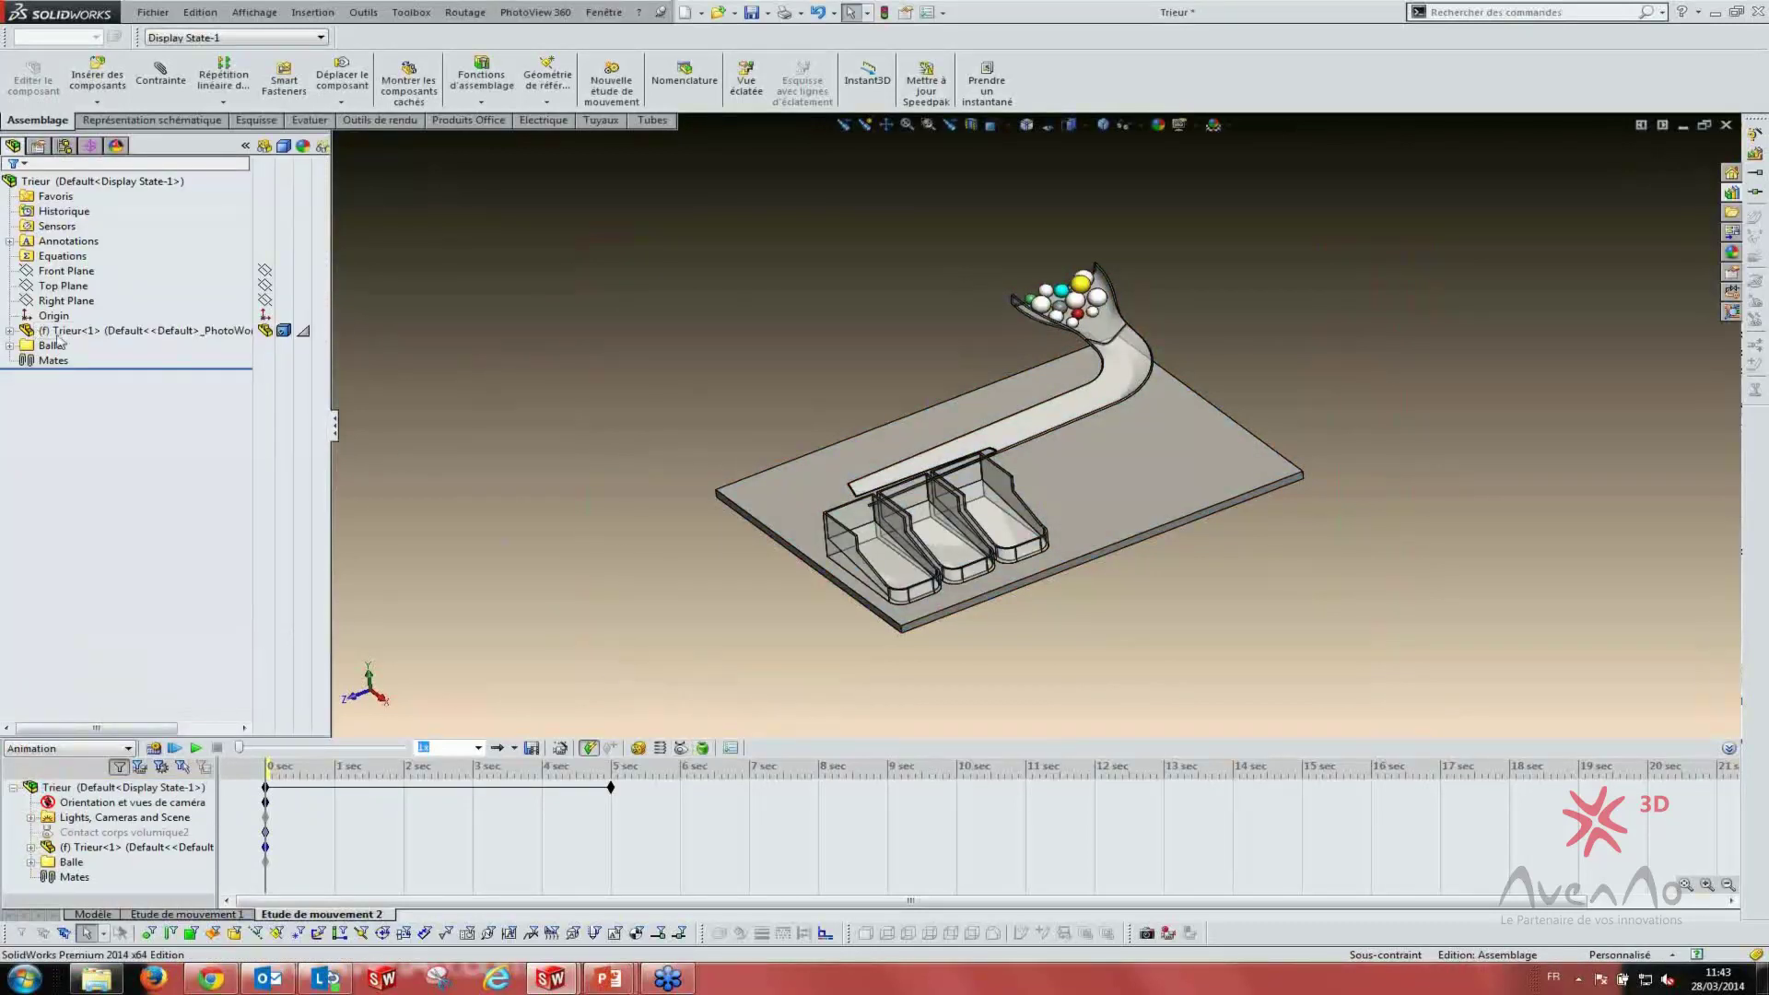
- Browse the Trieur<1> tree and expand the Balle folder to list balls Boule<1> to Boule<15>
click(83, 330)
click(509, 366)
click(28, 332)
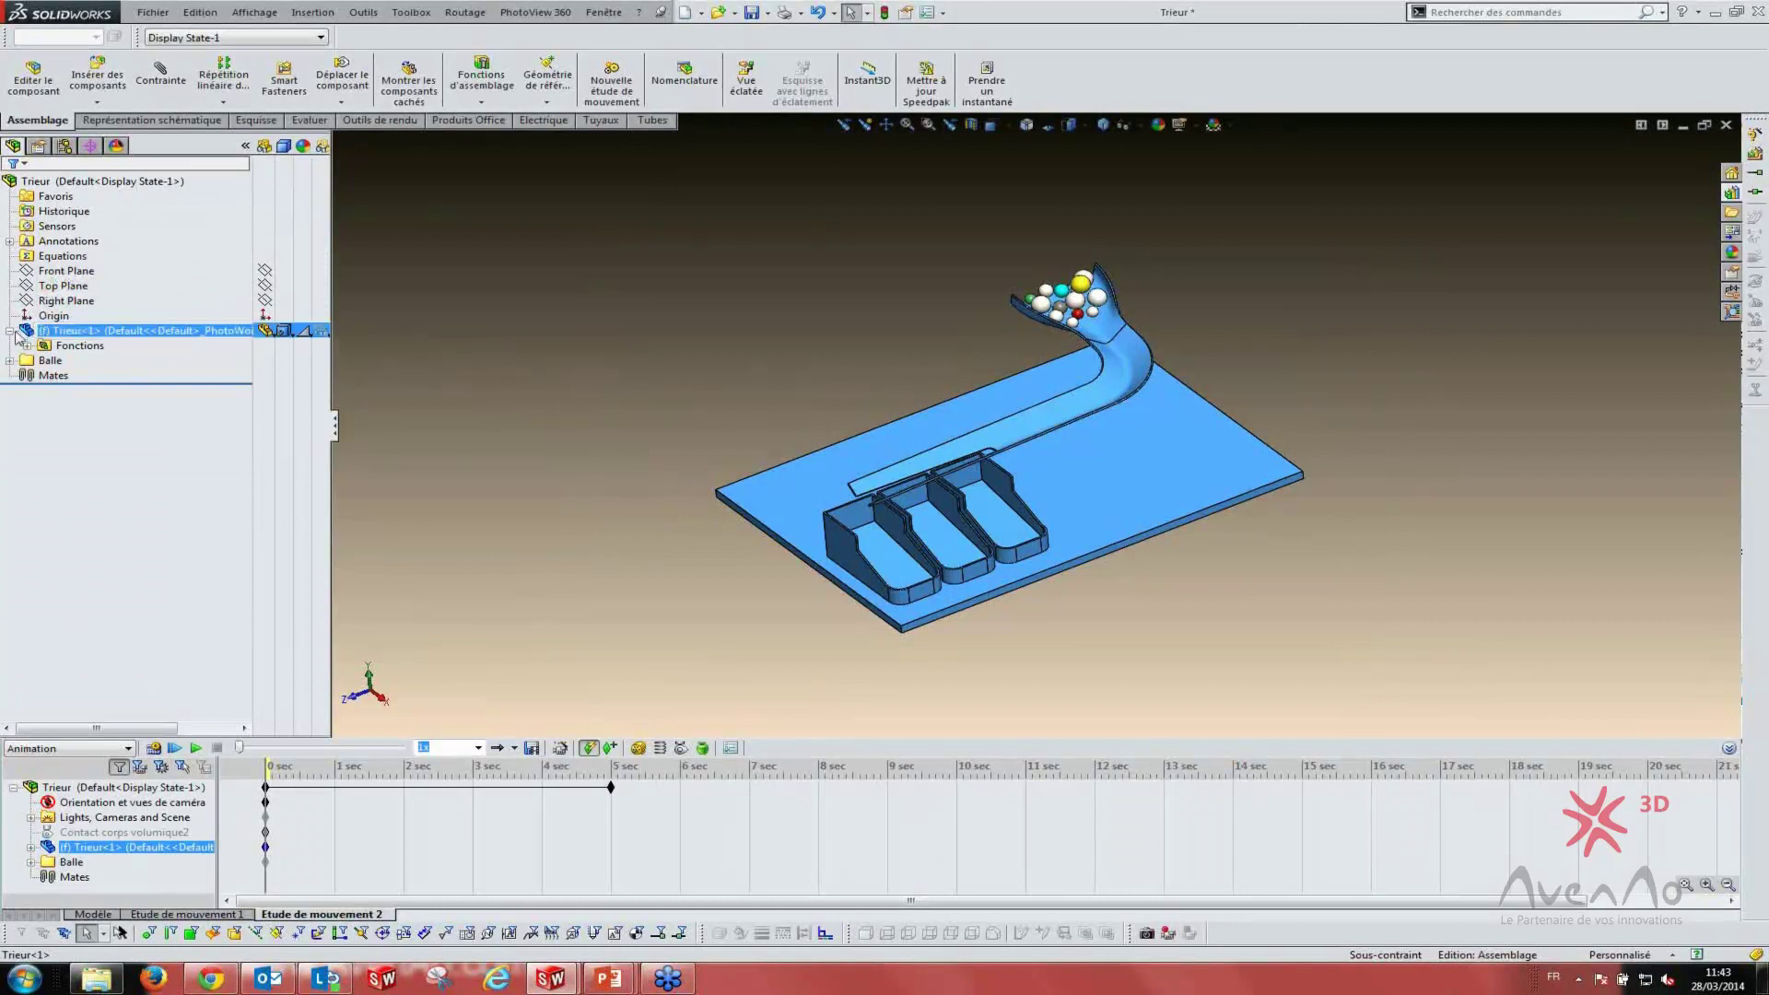
click(11, 331)
click(454, 356)
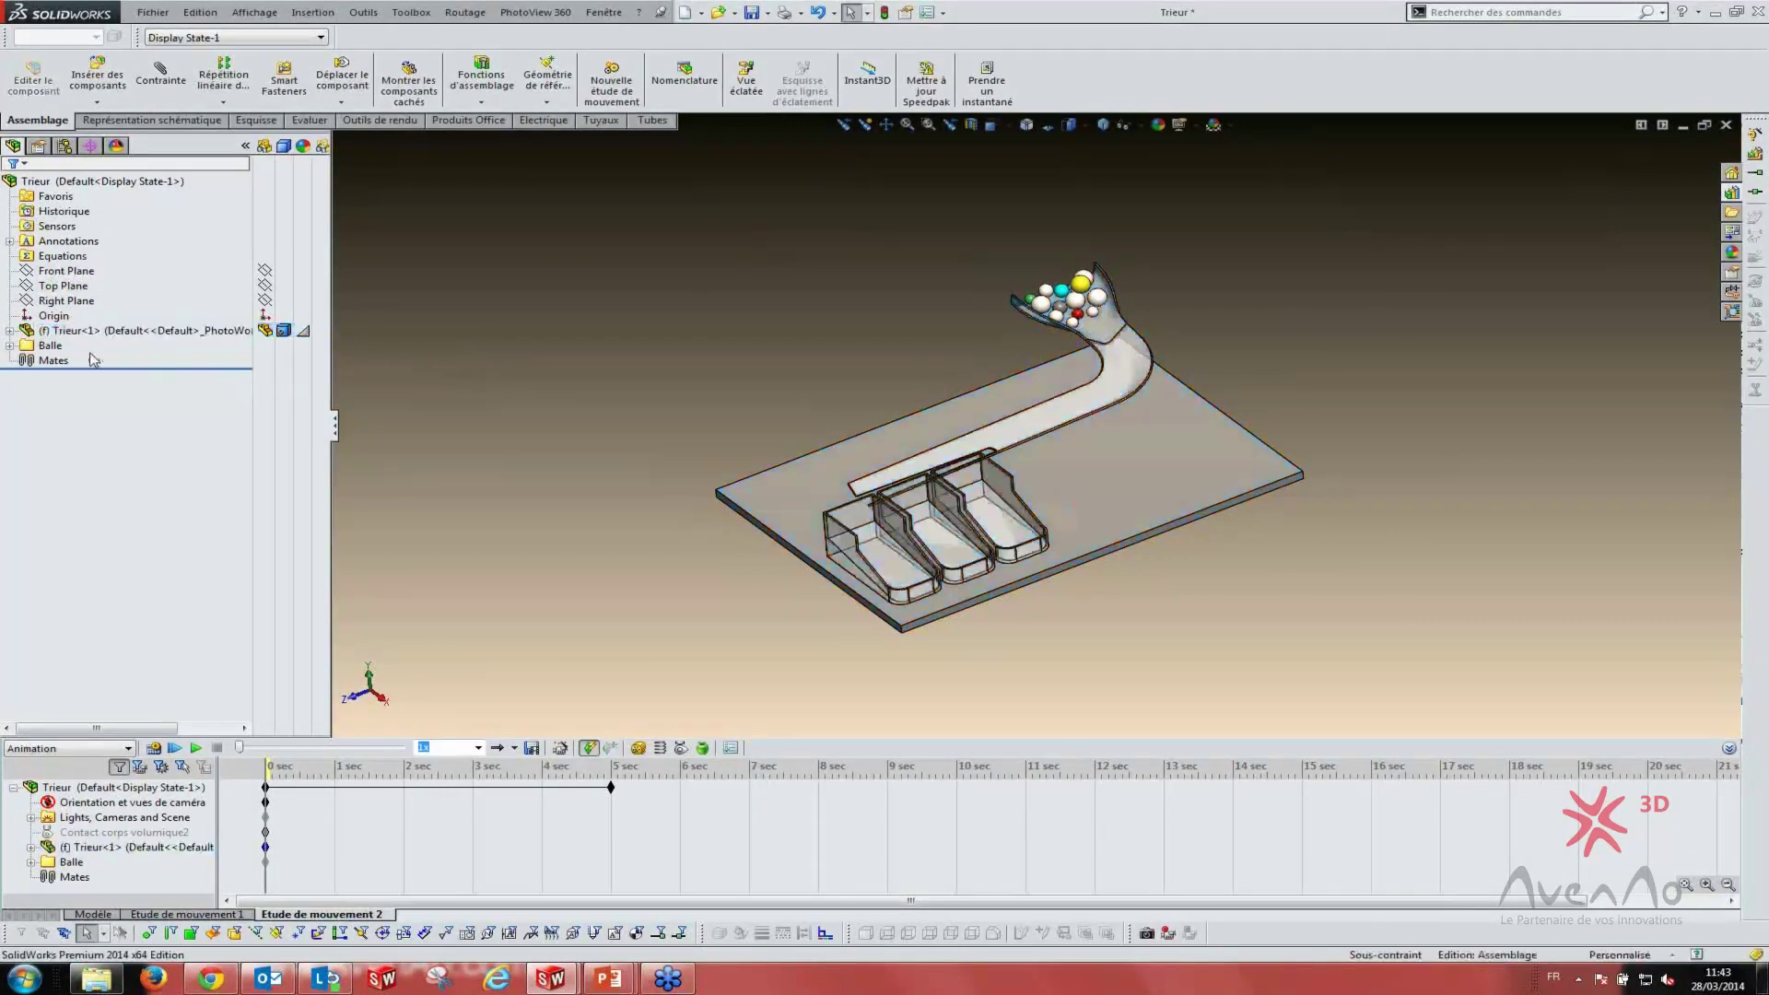
click(10, 347)
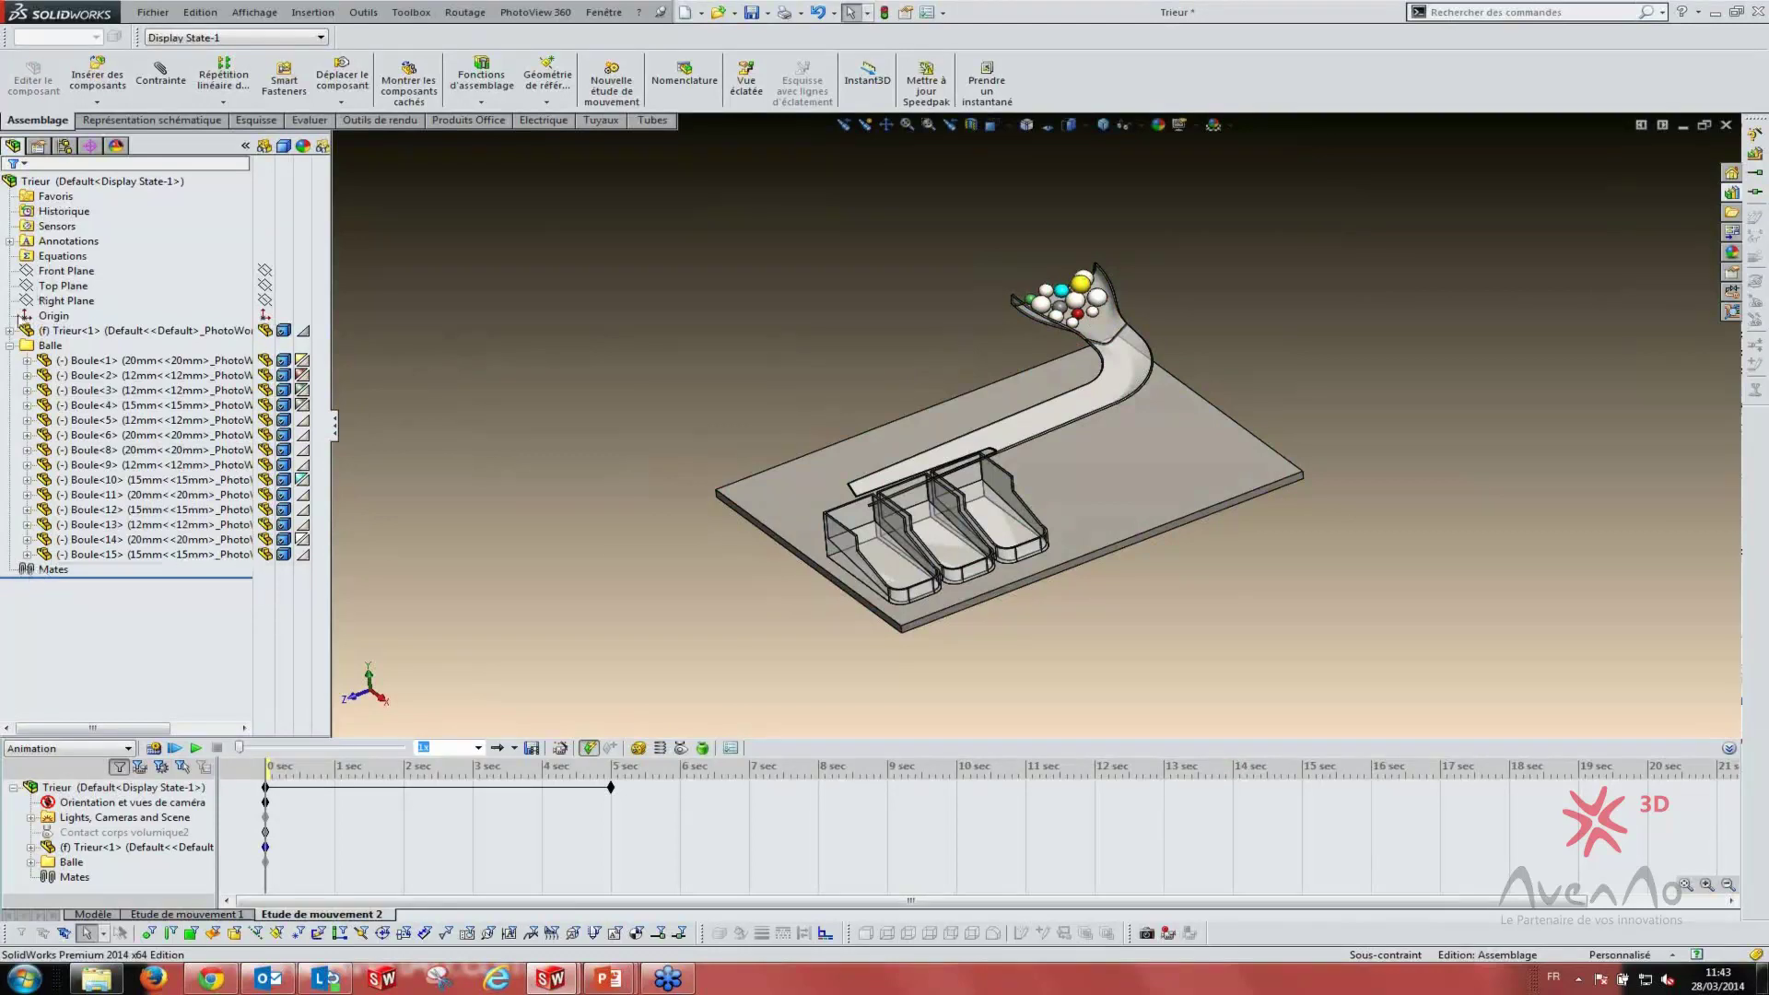
click(51, 329)
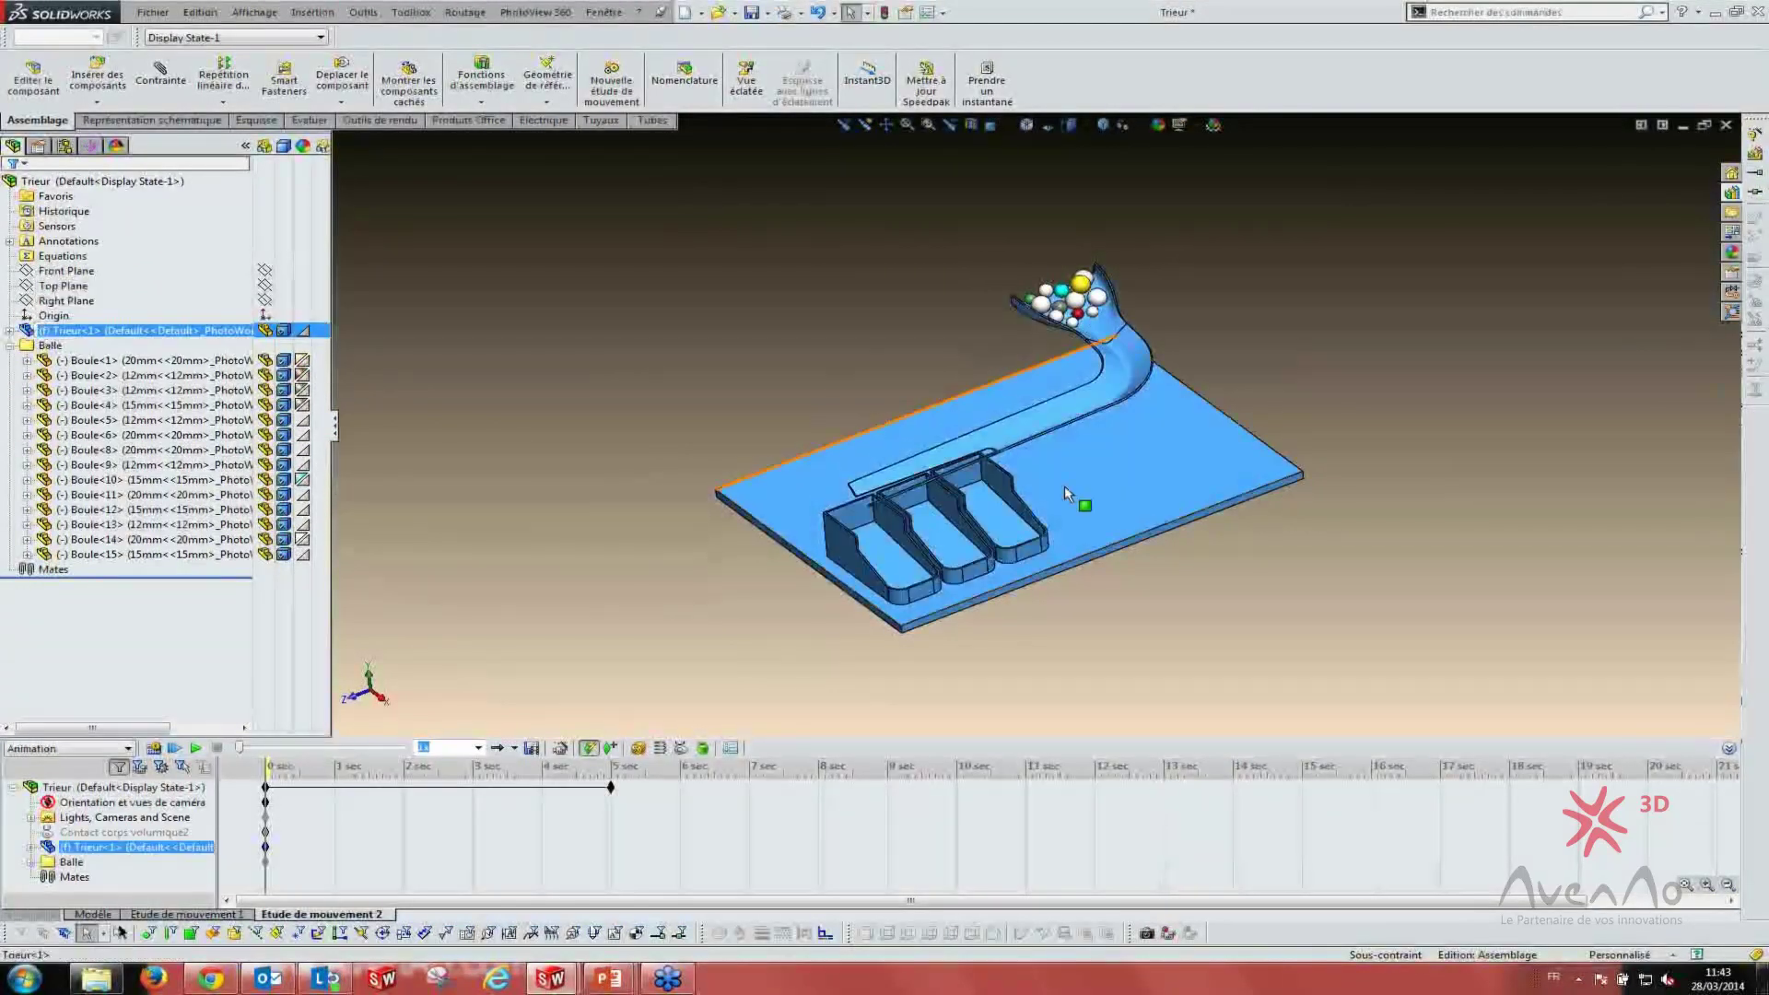
click(720, 610)
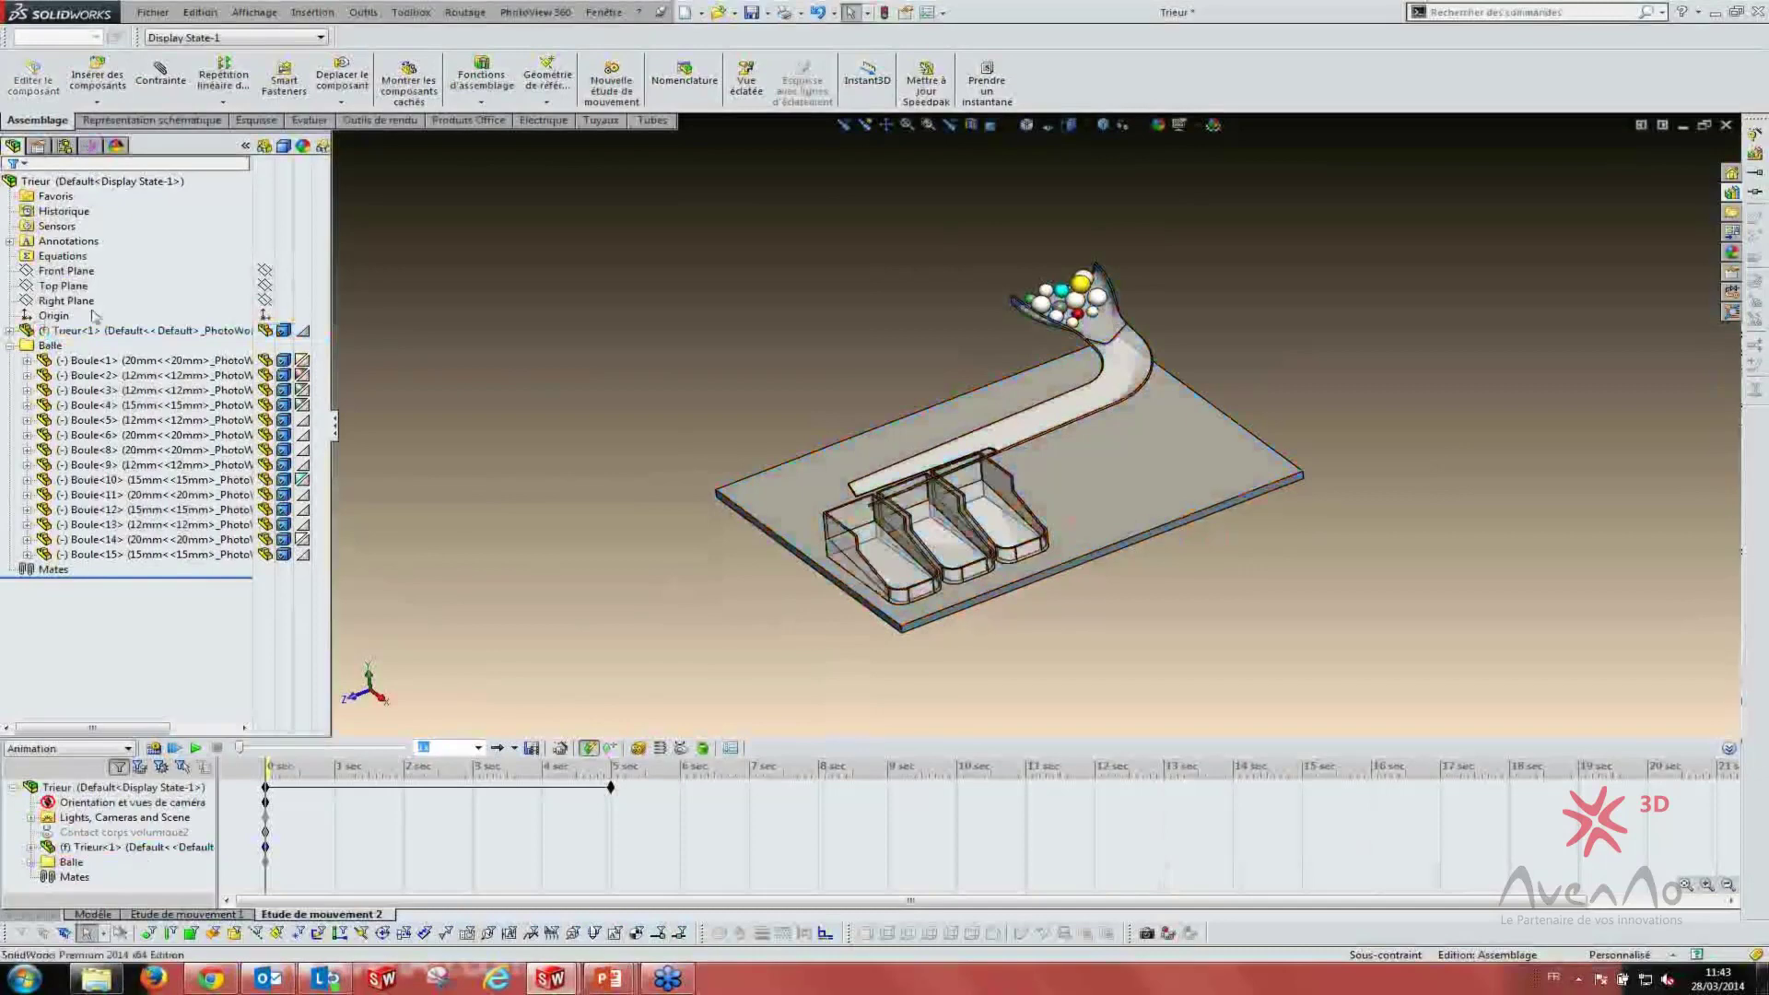
click(9, 346)
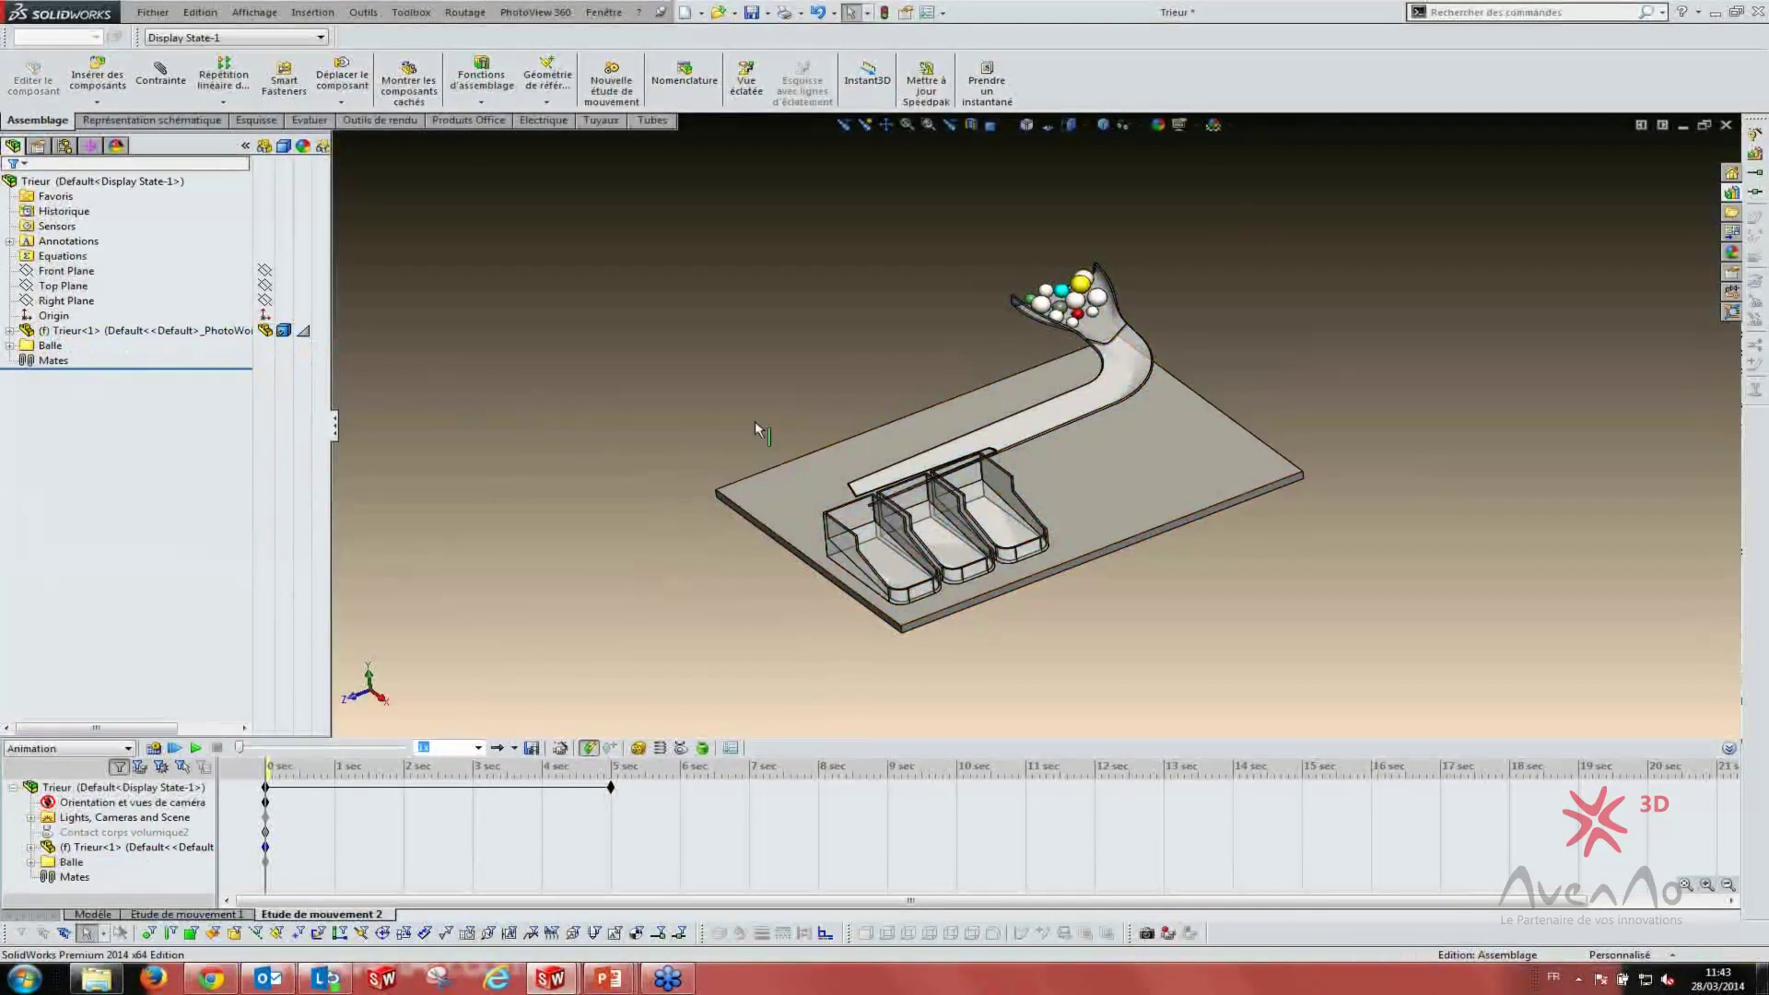
middle_drag(754, 426, 743, 442)
middle_drag(373, 352, 1125, 320)
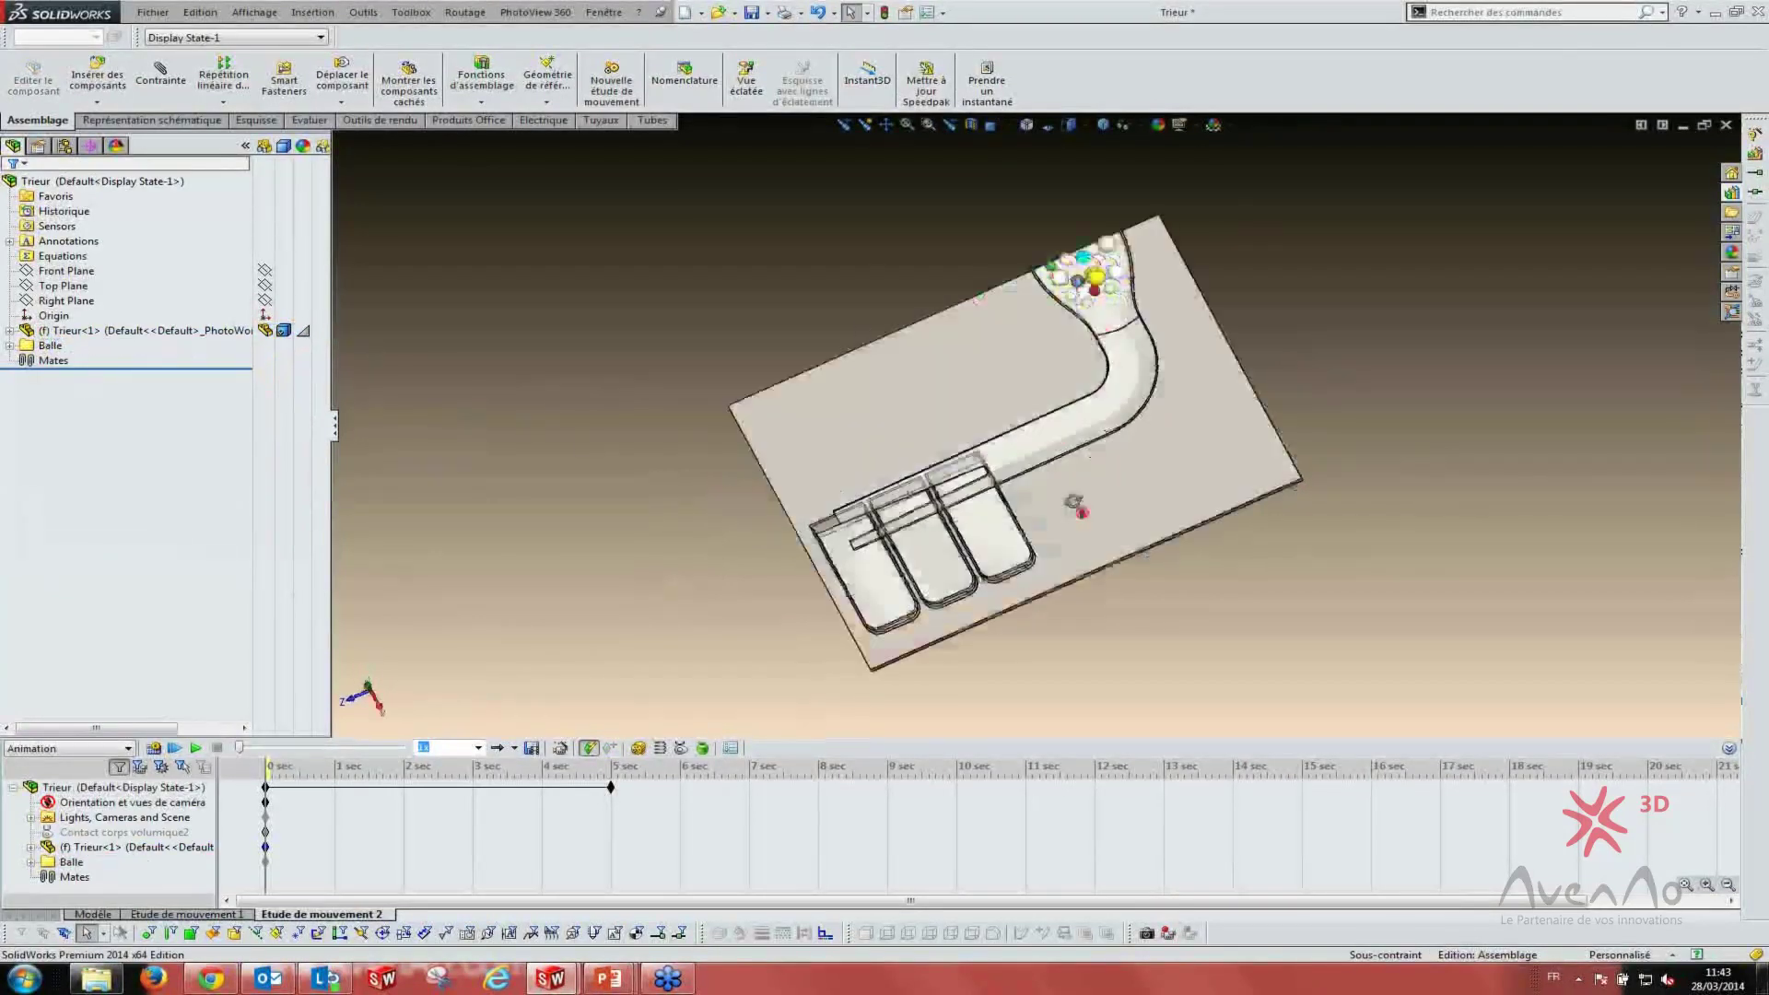
scroll(1126, 320, down, 5)
scroll(1125, 319, up, 3)
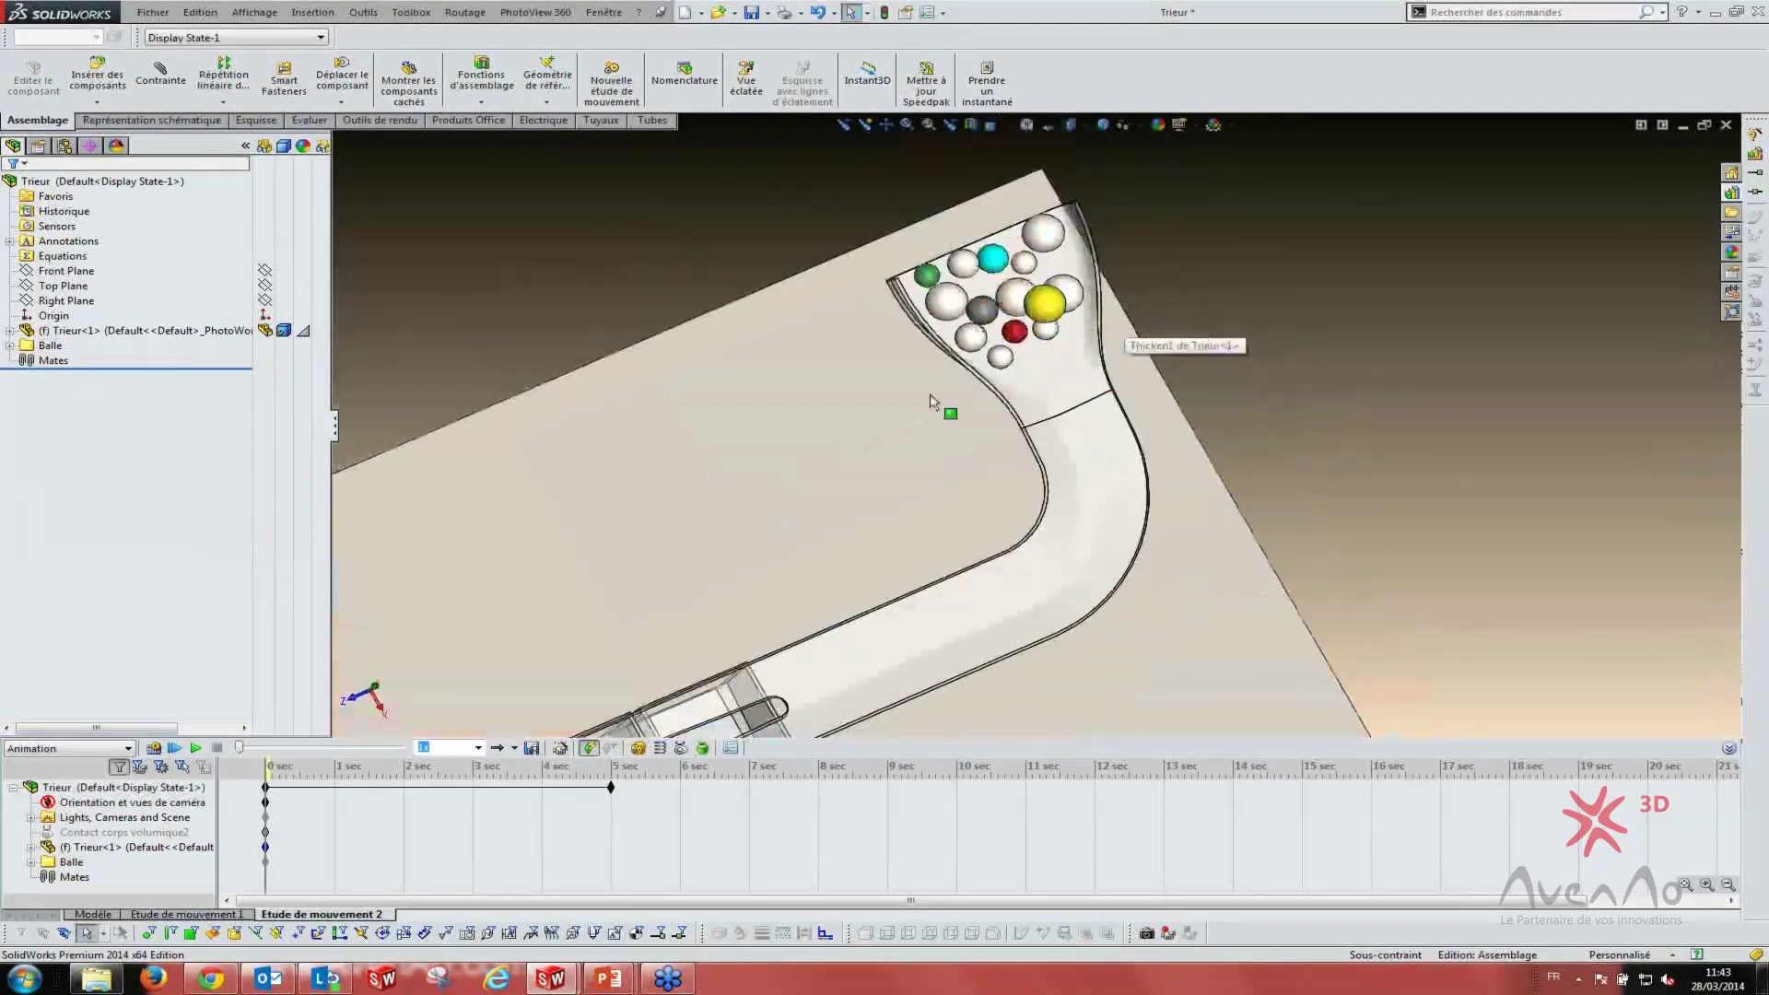
mouse_move(937, 395)
middle_down()
mouse_move(924, 336)
mouse_move(971, 293)
middle_up()
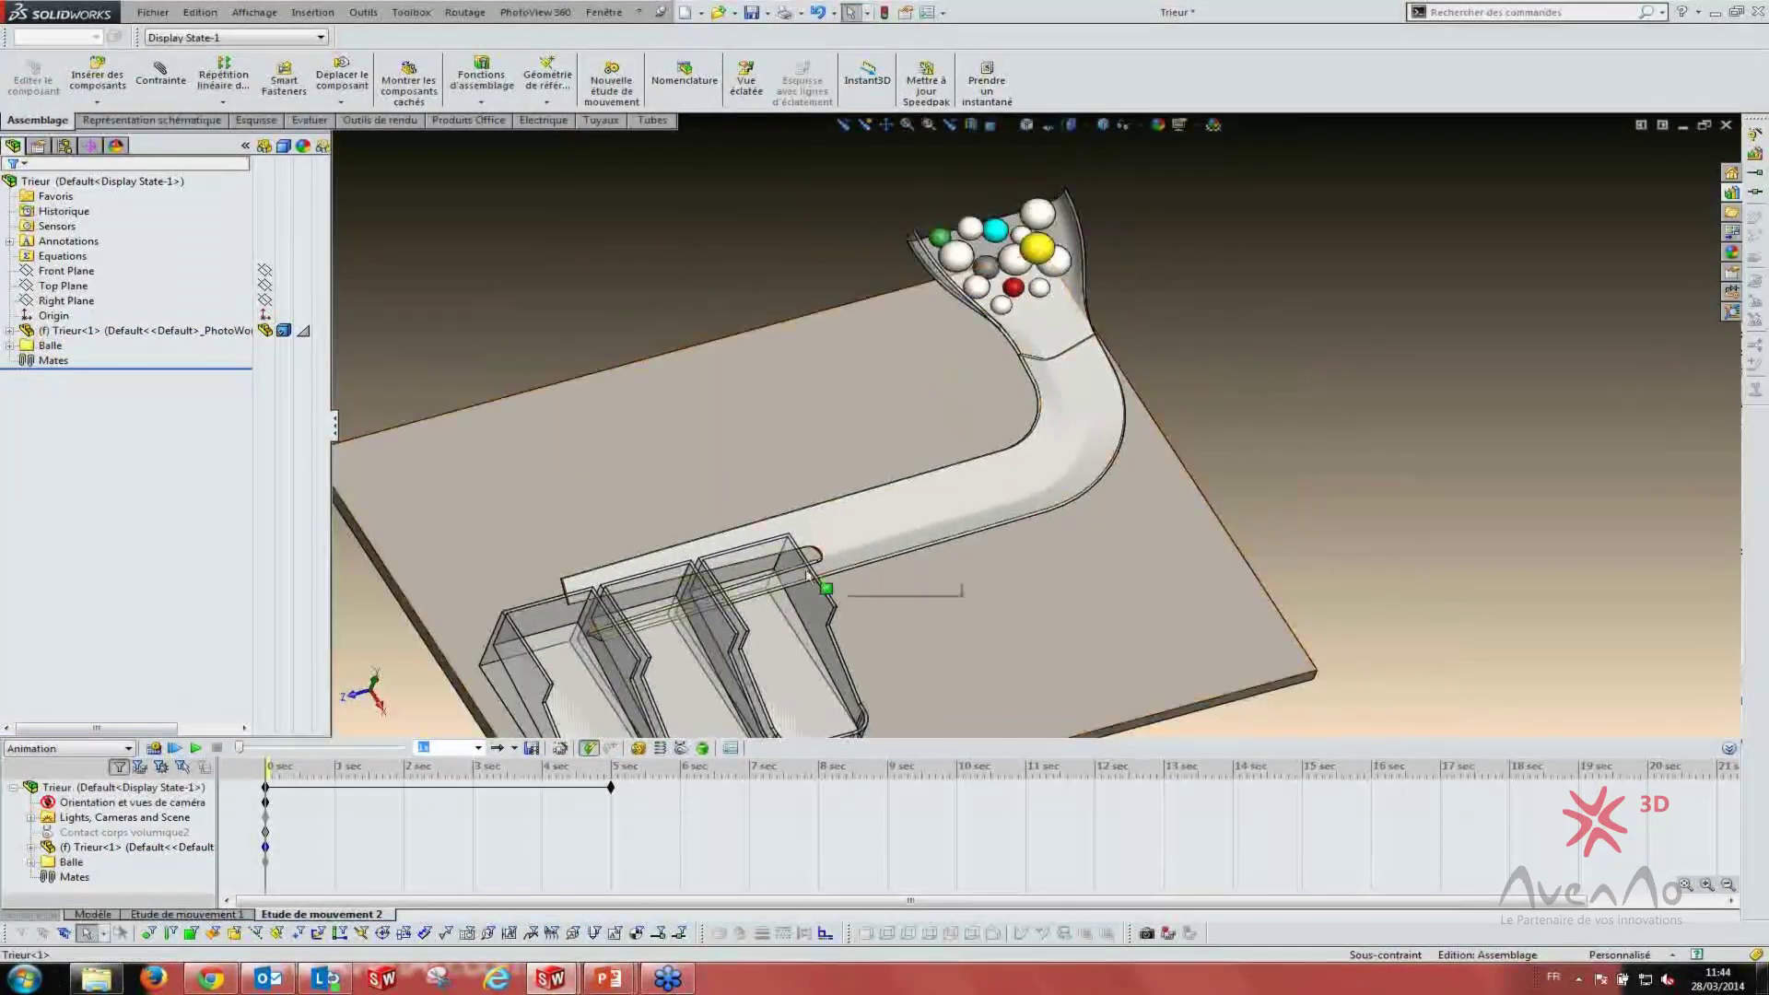
scroll(864, 438, up, 3)
key(ctrl+5)
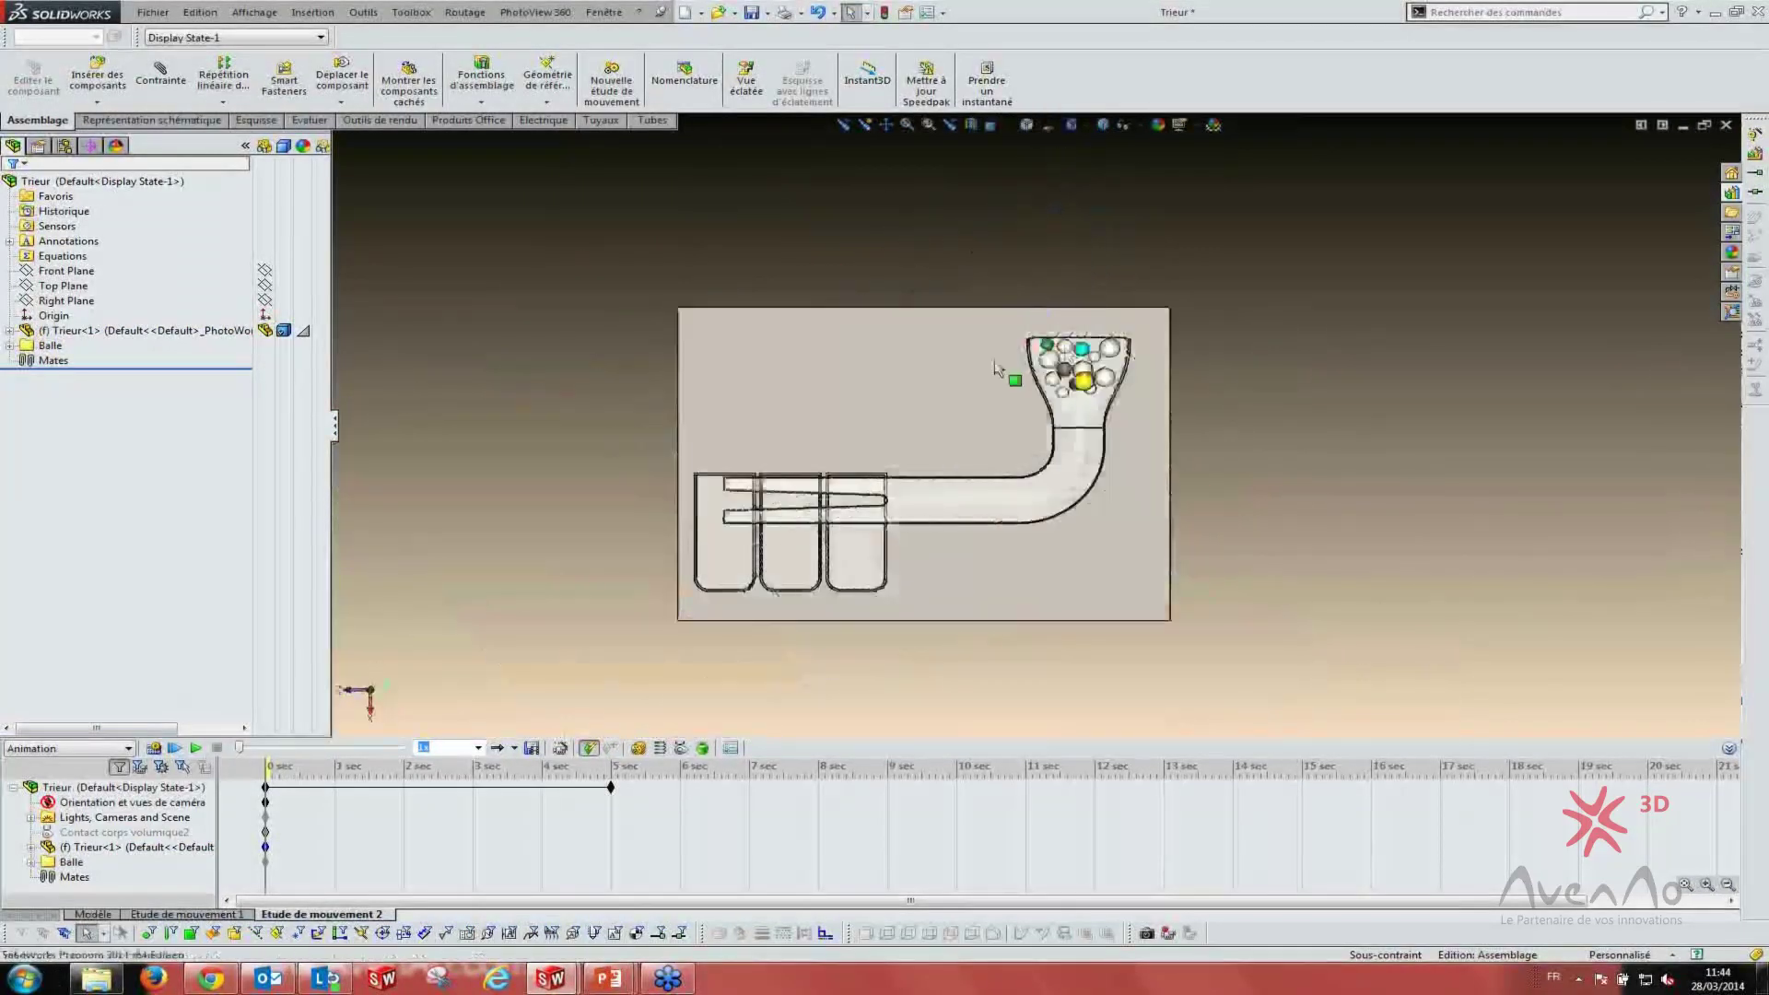
key(ctrl+7)
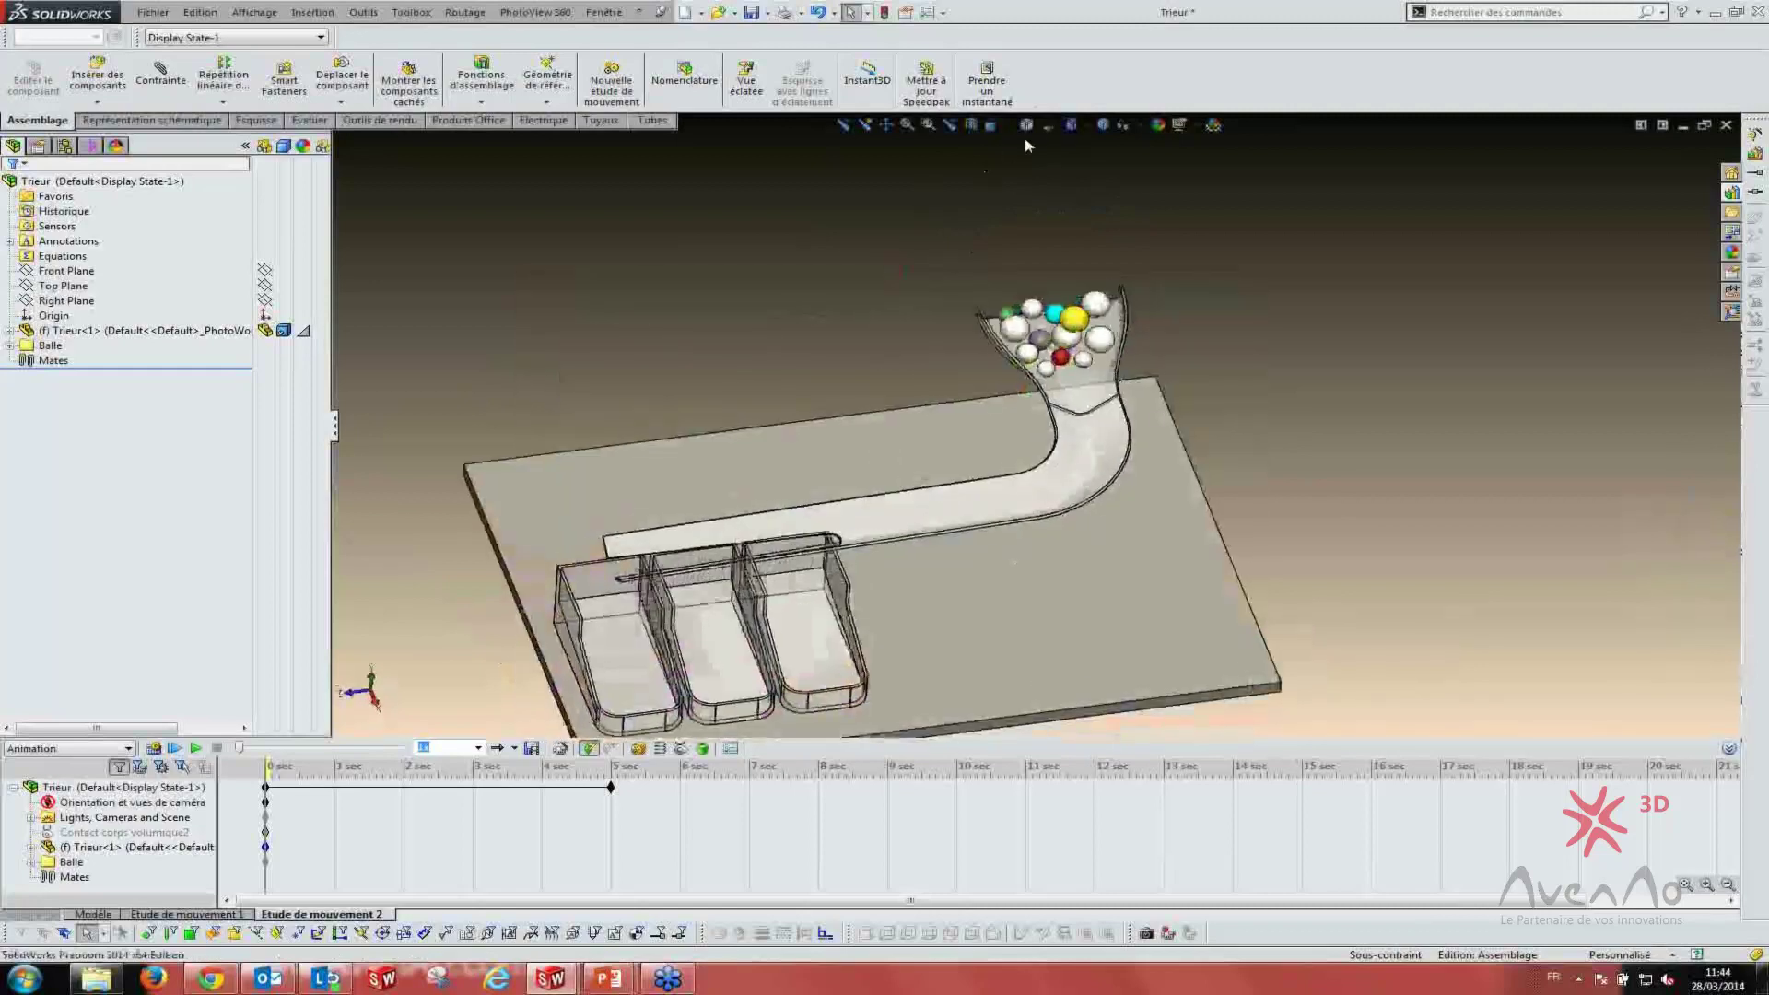
scroll(1105, 516, up, 3)
mouse_move(1105, 516)
middle_down()
mouse_move(915, 456)
mouse_move(1208, 536)
middle_up()
scroll(921, 456, down, 5)
scroll(1210, 538, up, 1)
scroll(1221, 545, down, 1)
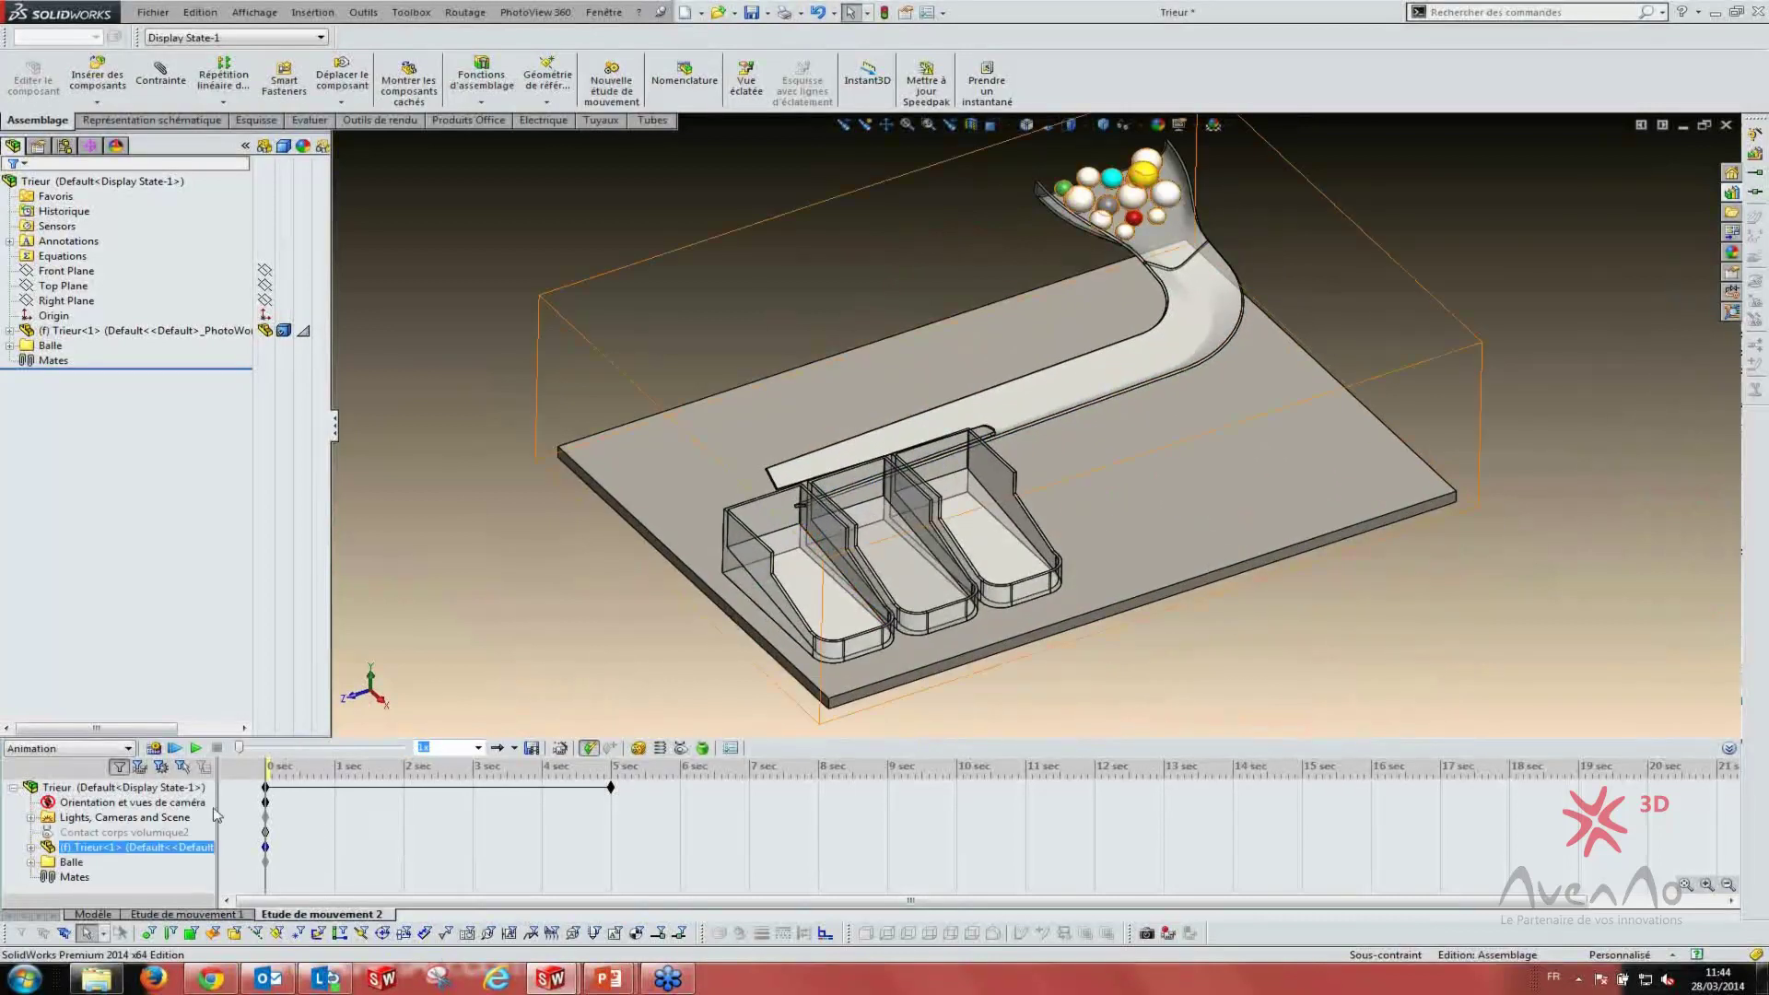
- Add gravity along Y, replacing 9806.65 mm/s^2 with 800 mm/s^2
click(129, 801)
click(702, 787)
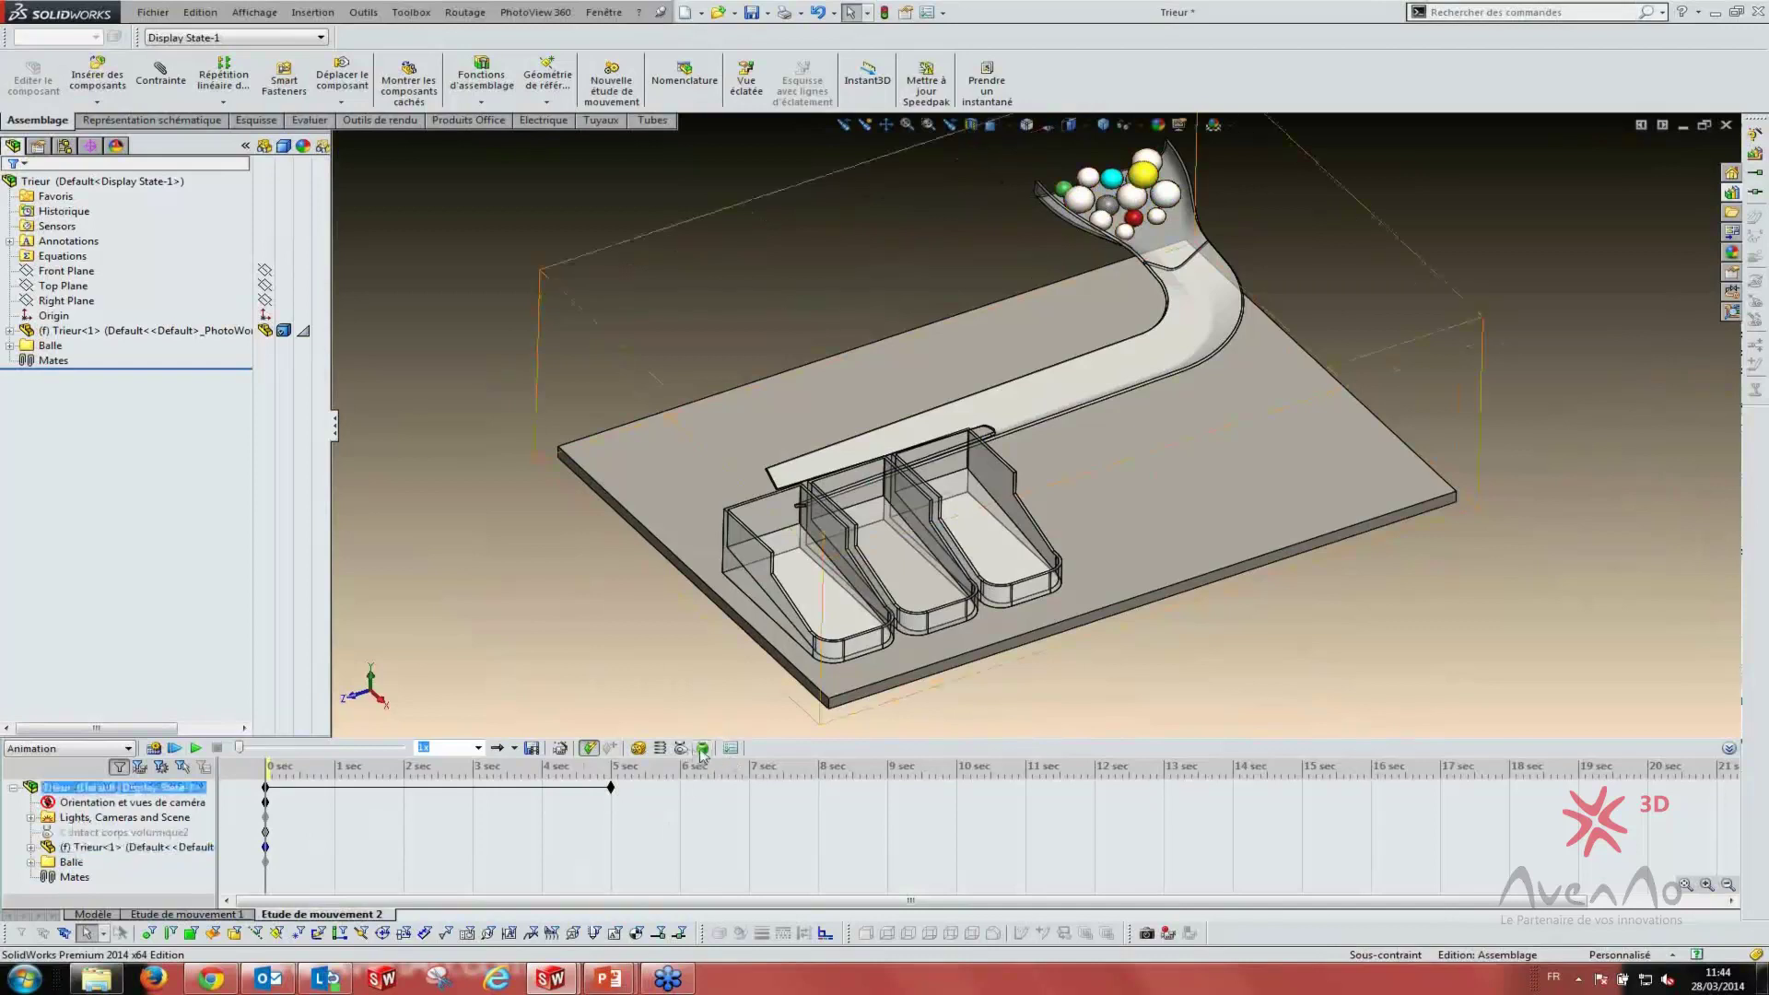
click(702, 748)
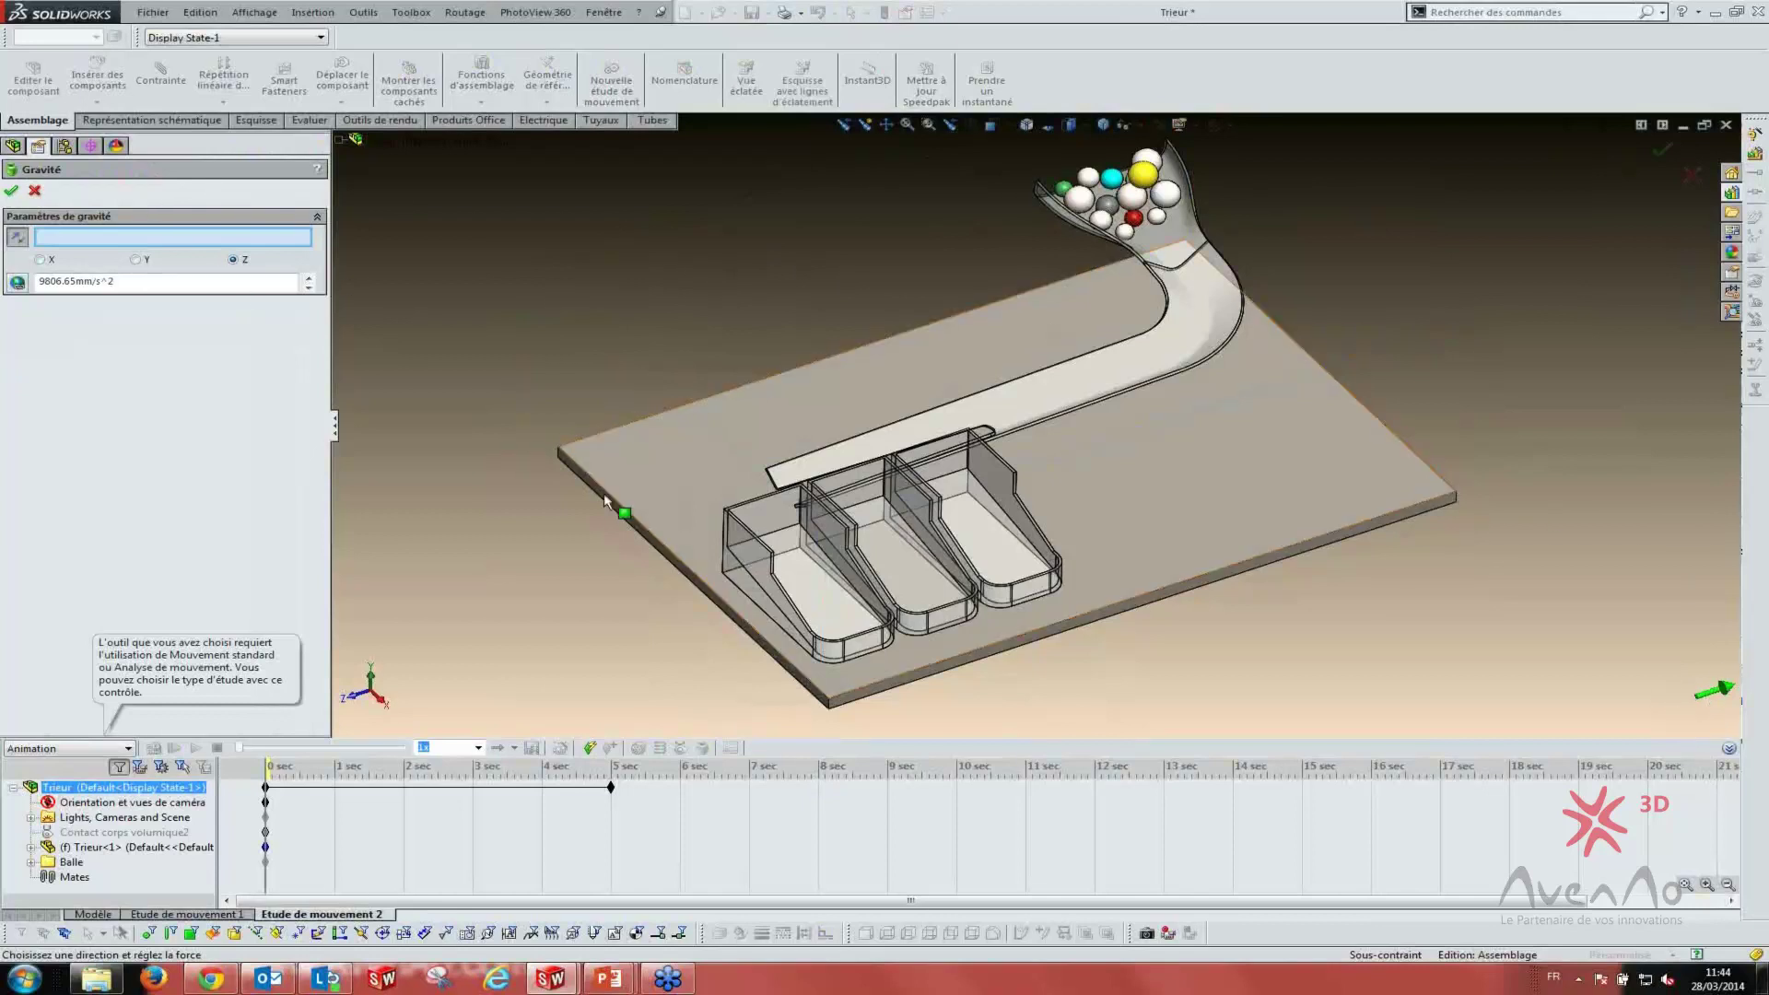
click(136, 259)
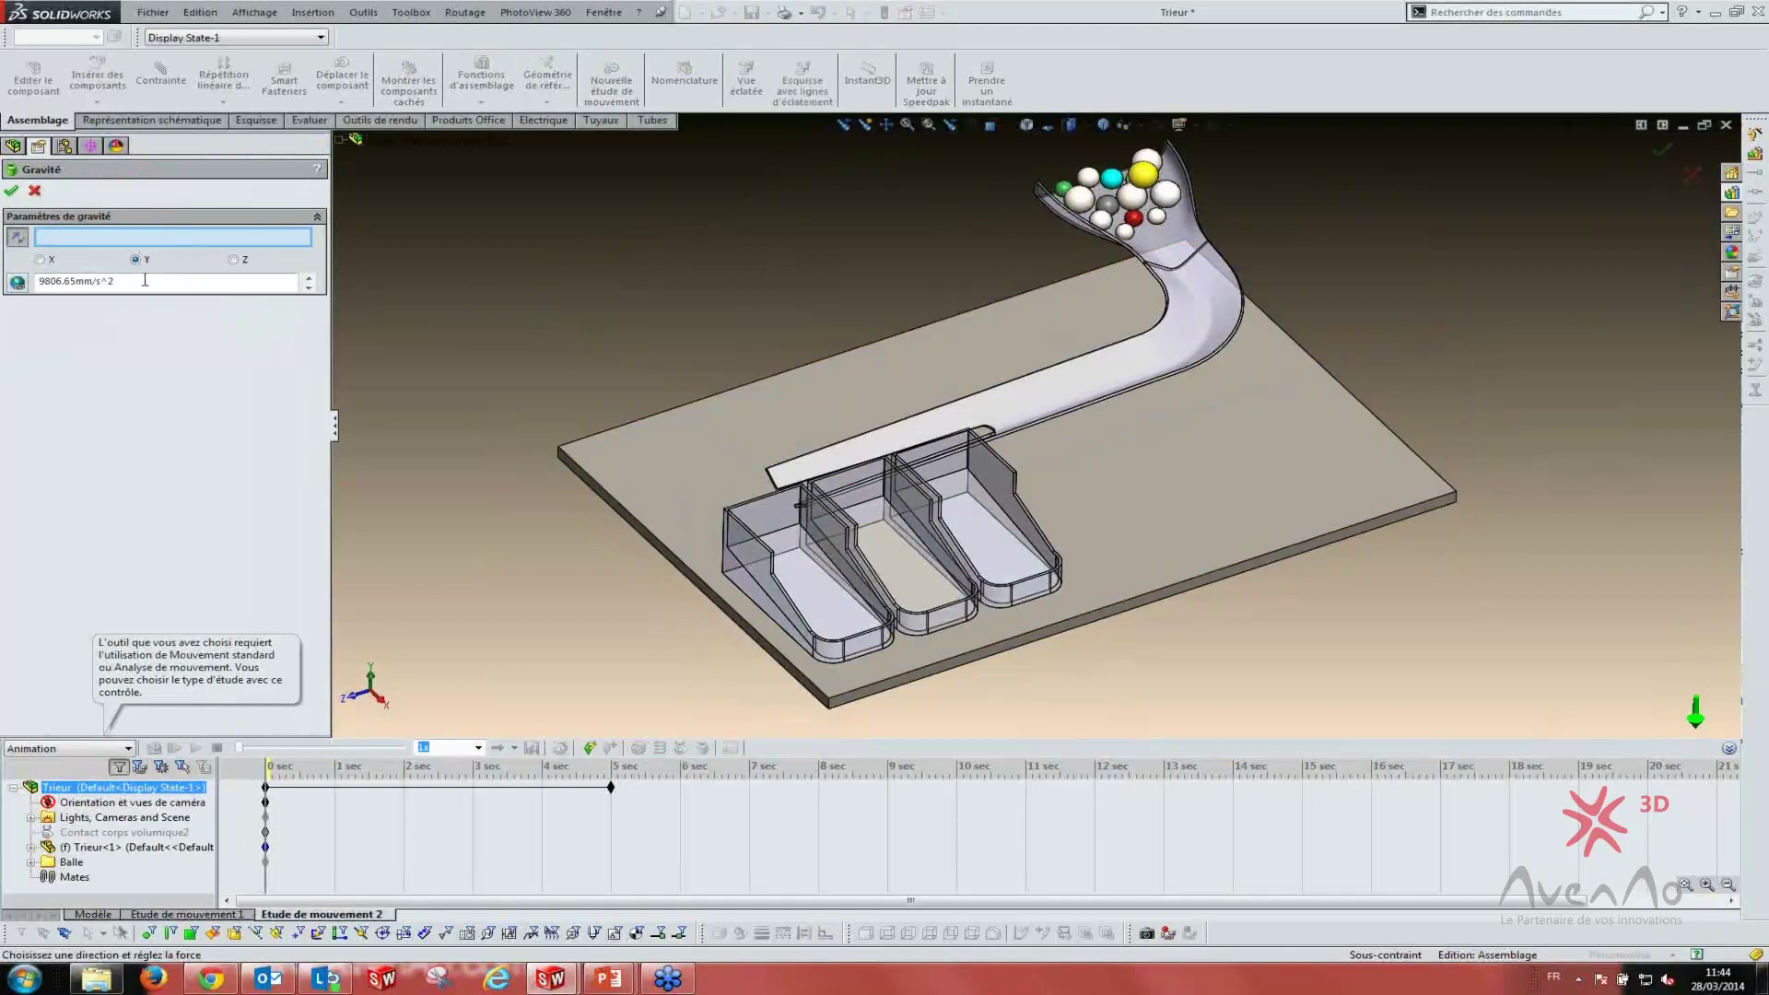
double_click(179, 288)
text(50)
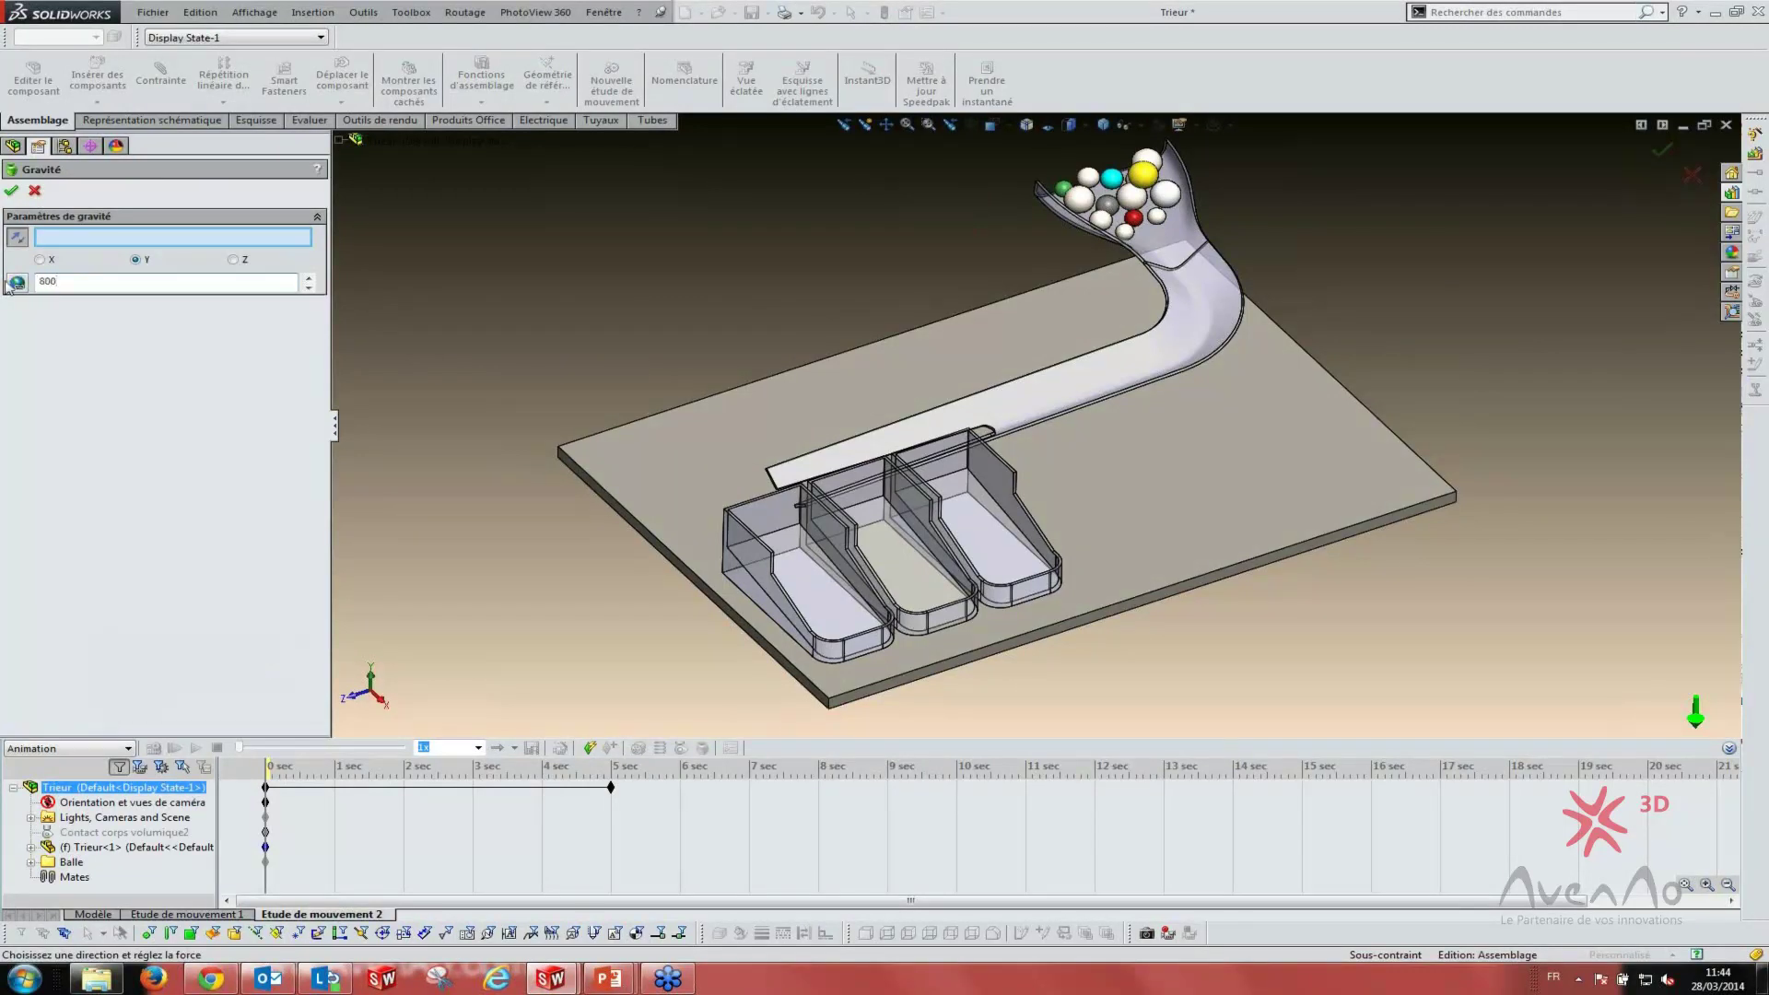
click(11, 192)
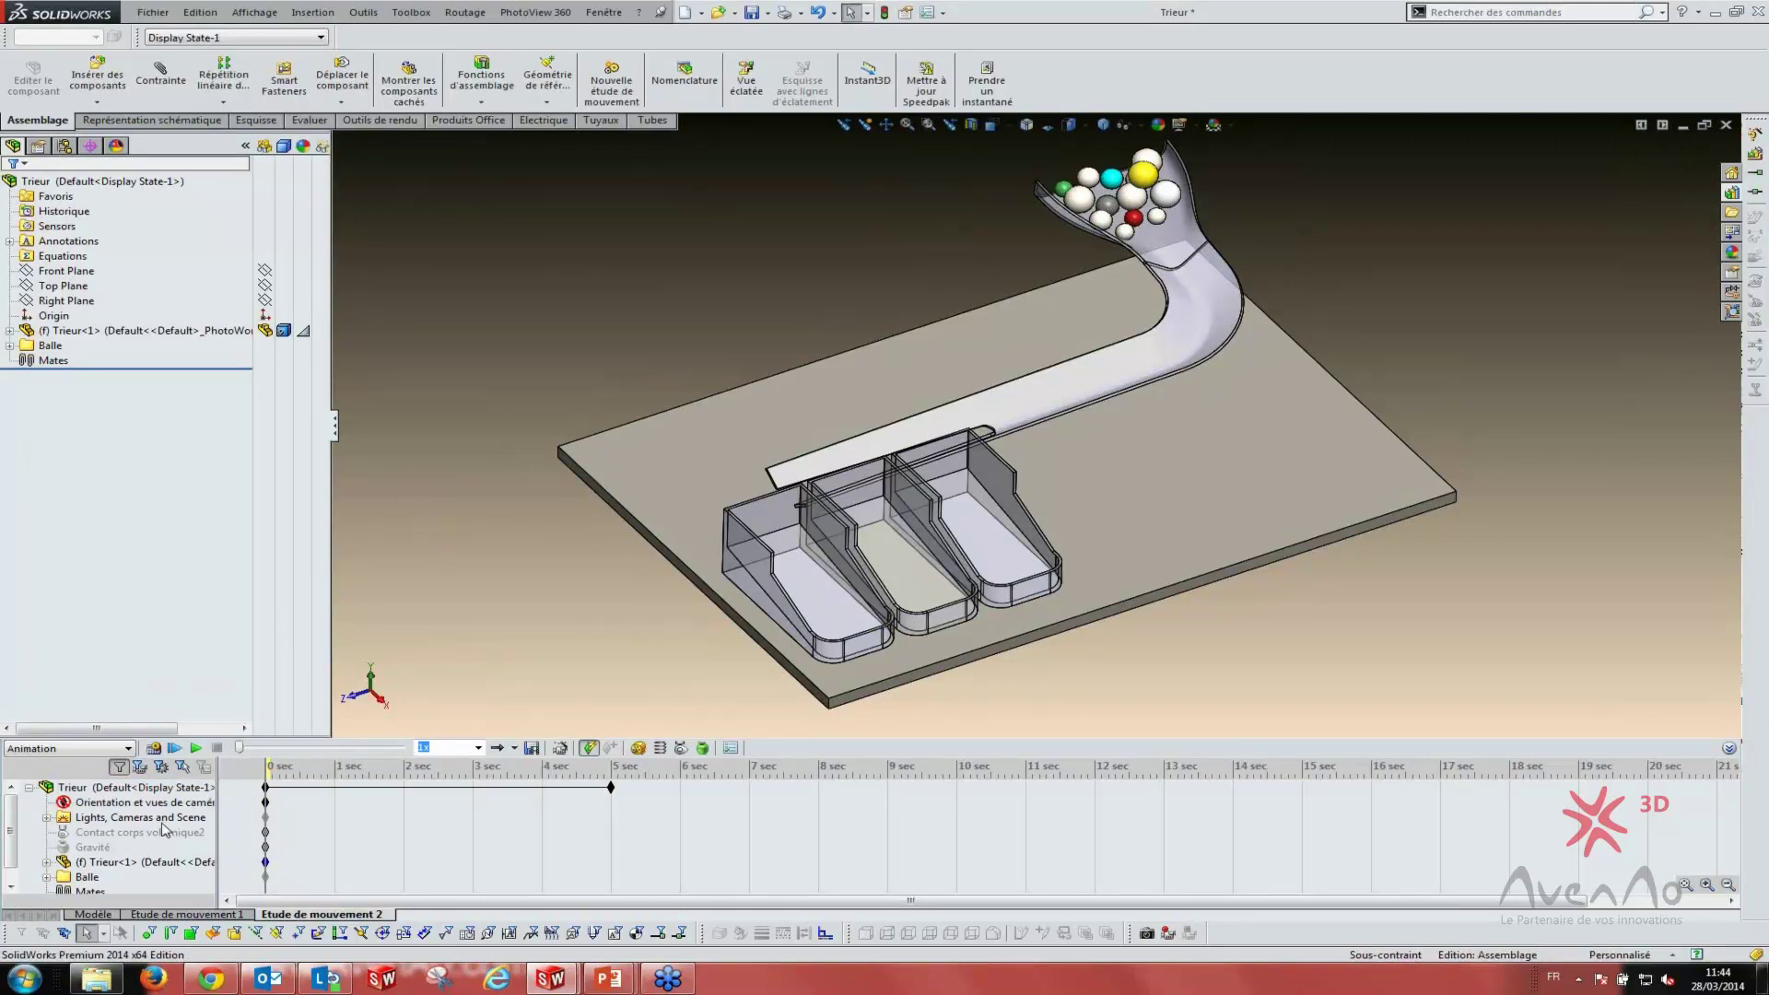
click(53, 750)
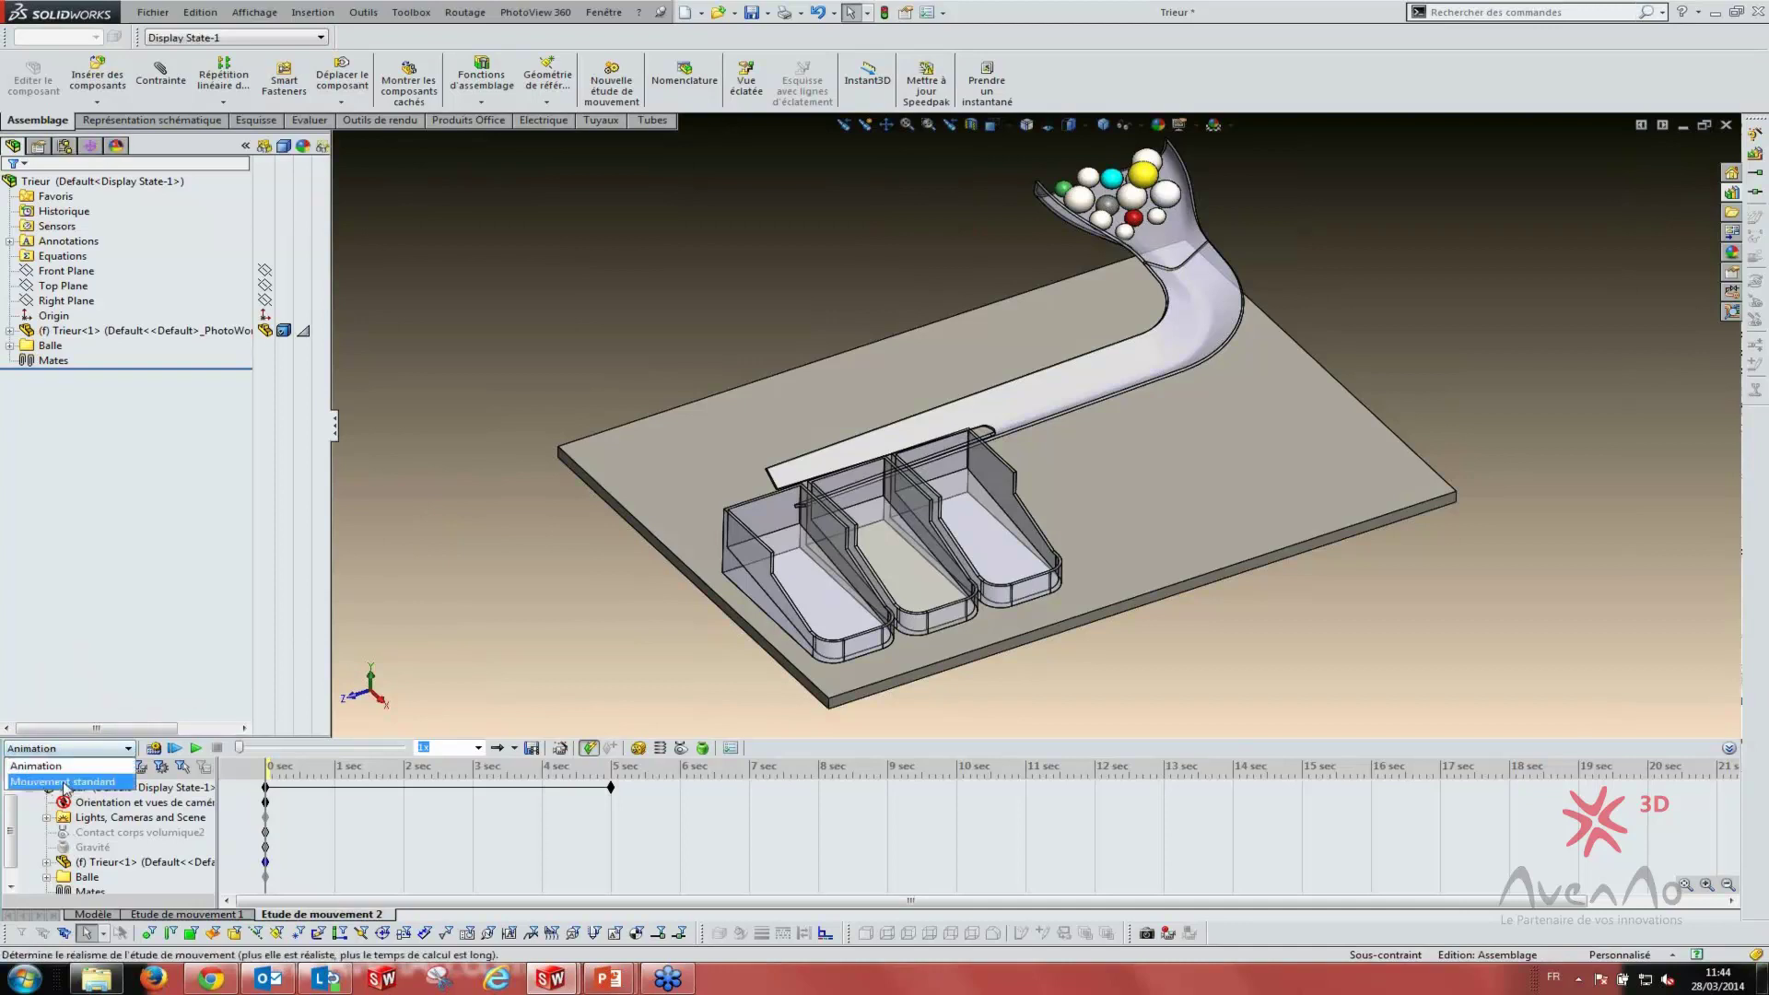
click(51, 781)
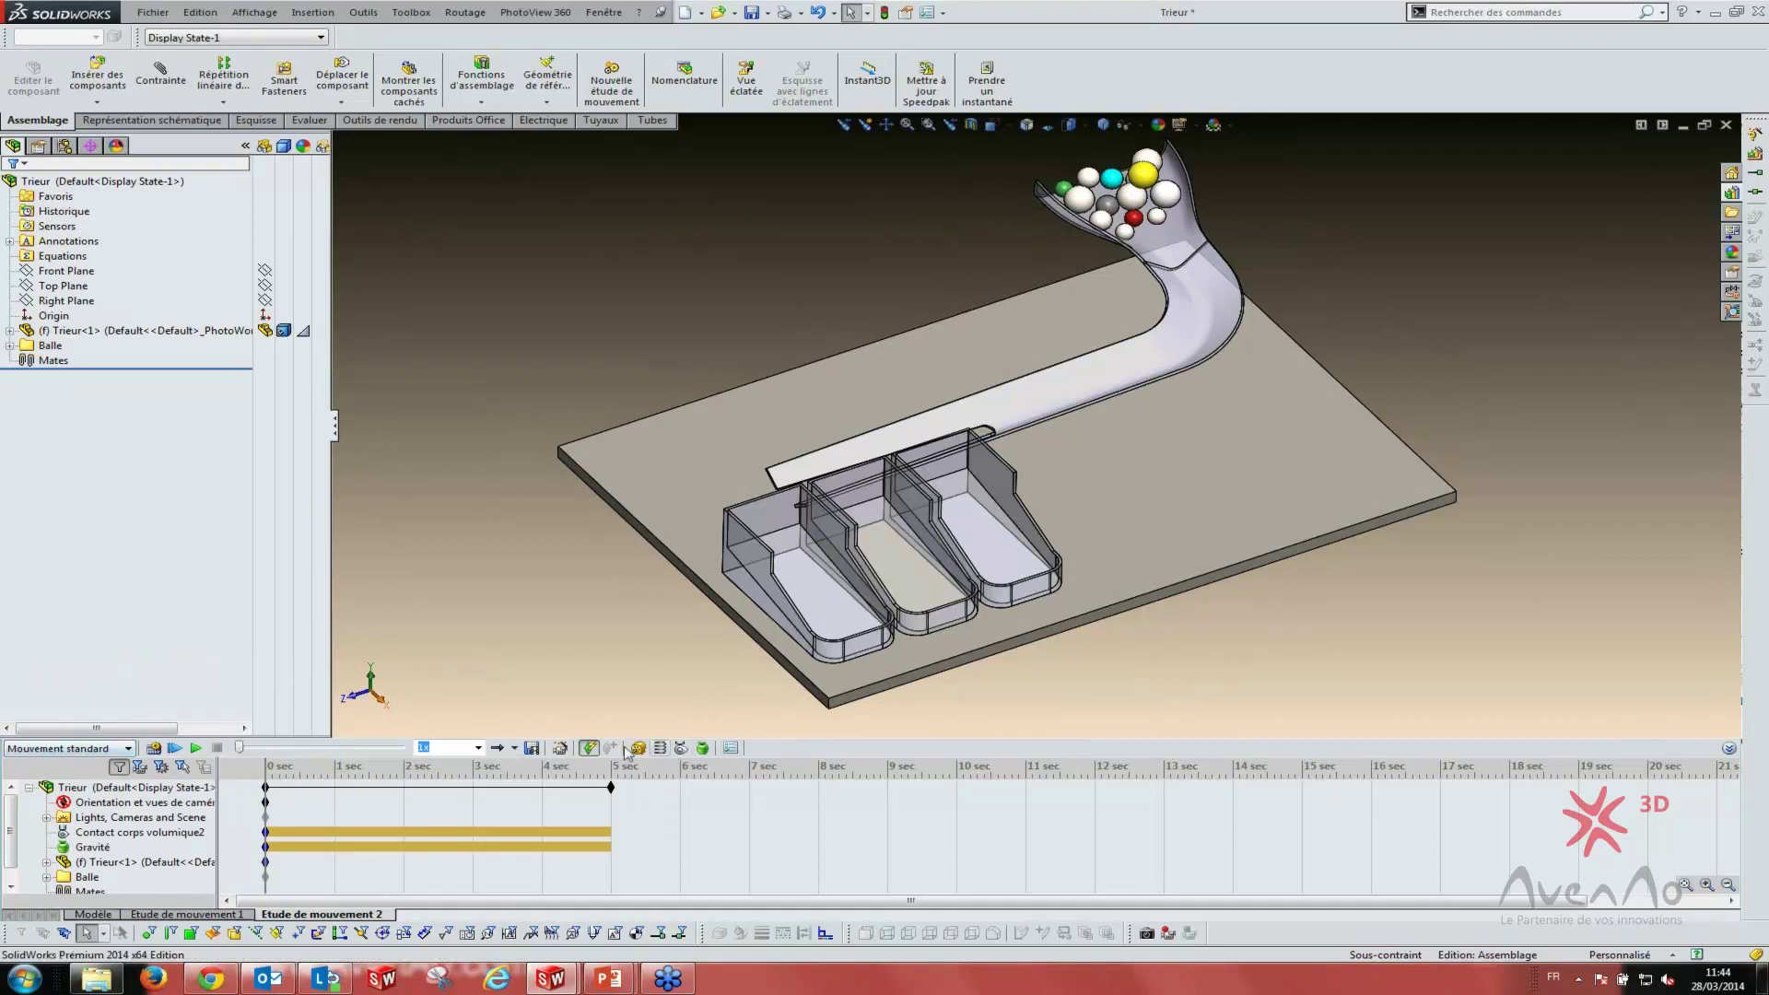
click(92, 846)
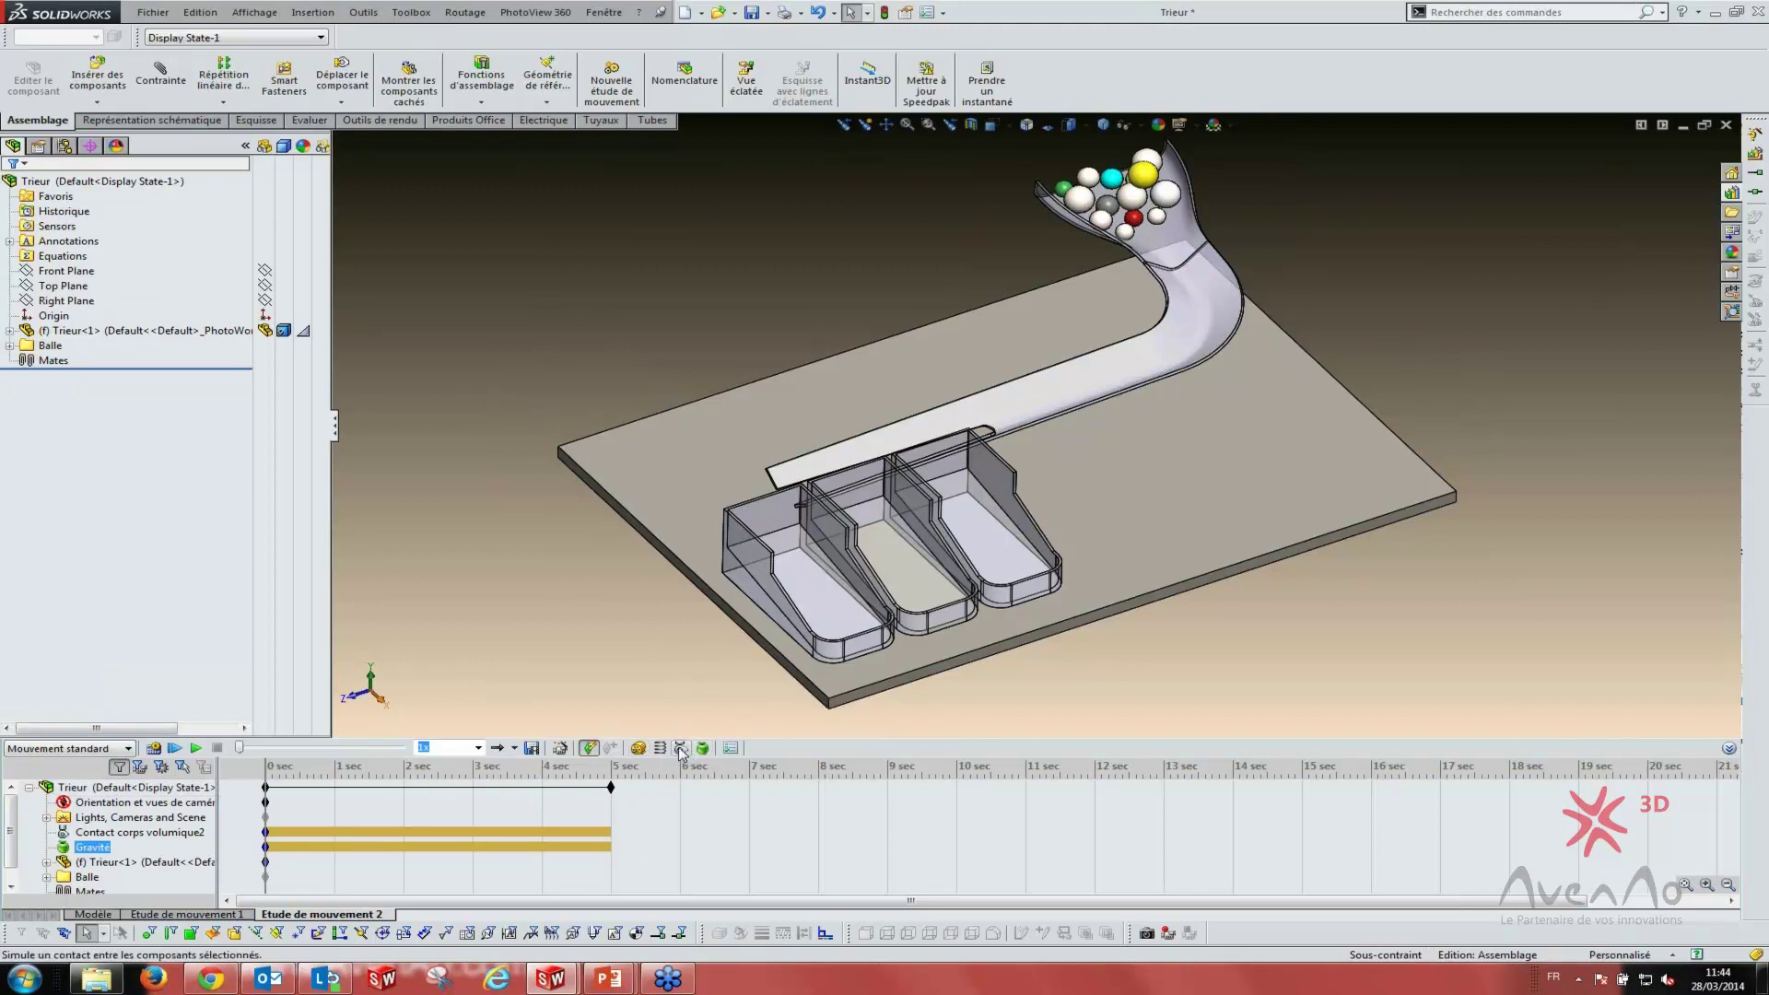
click(138, 817)
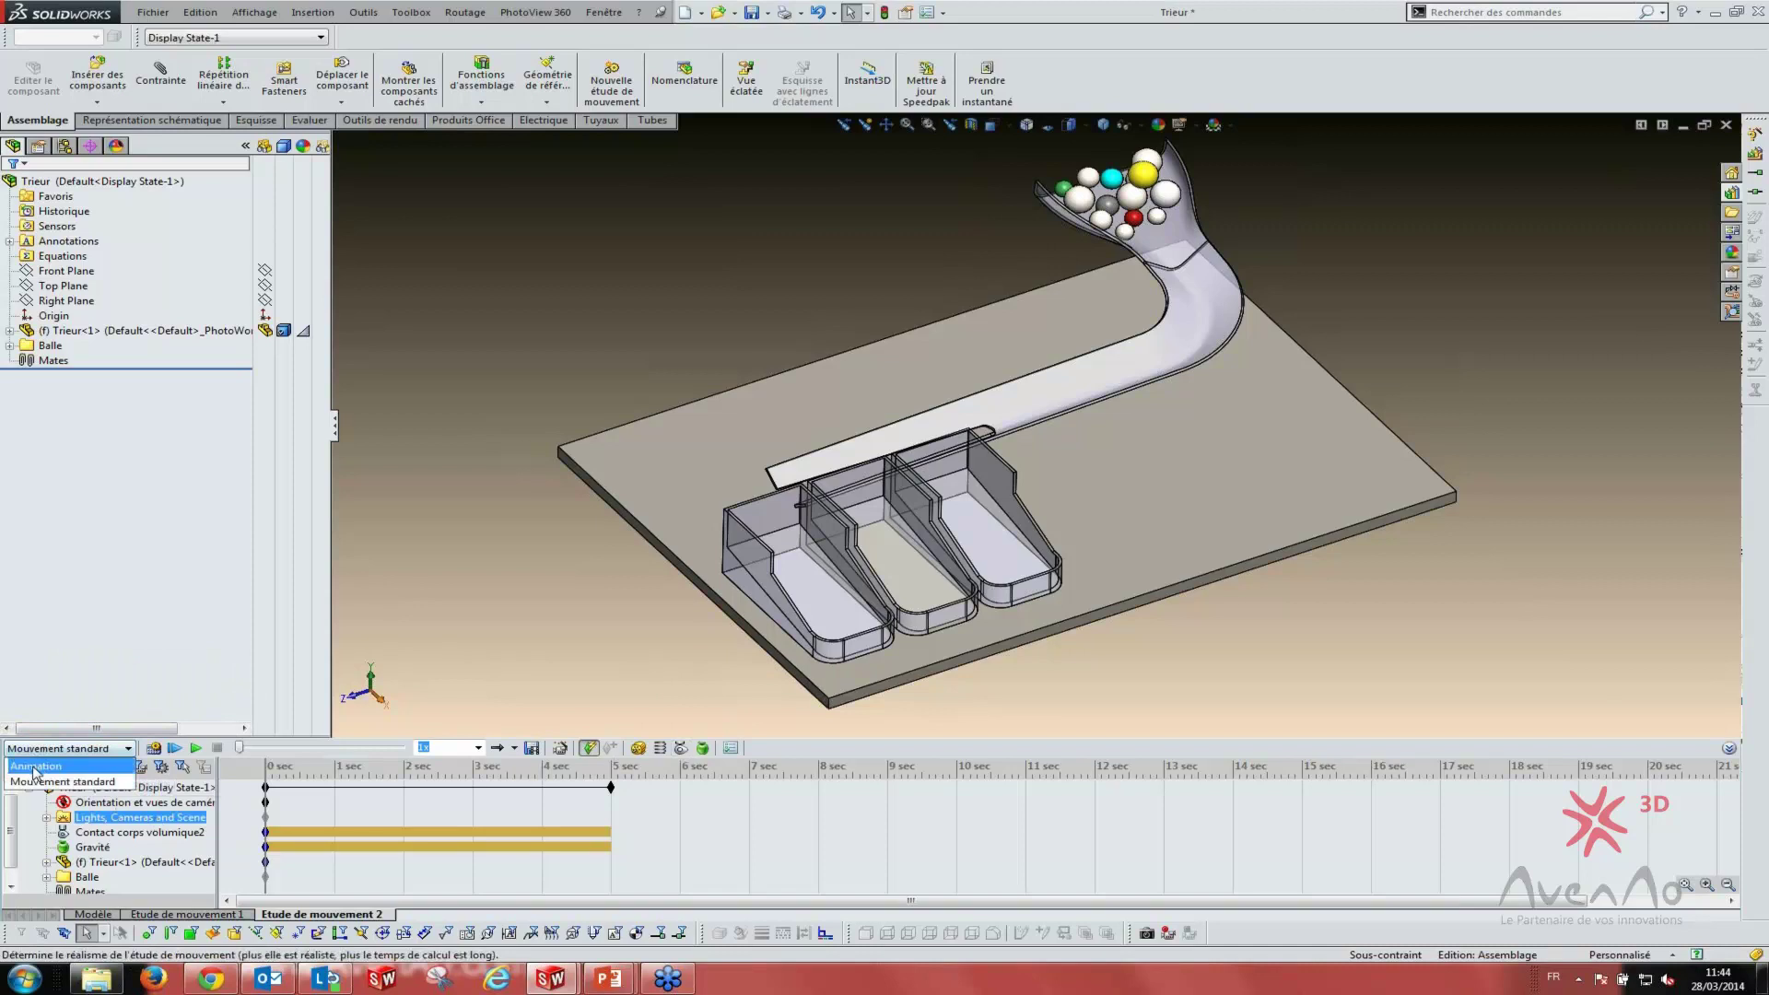
click(487, 680)
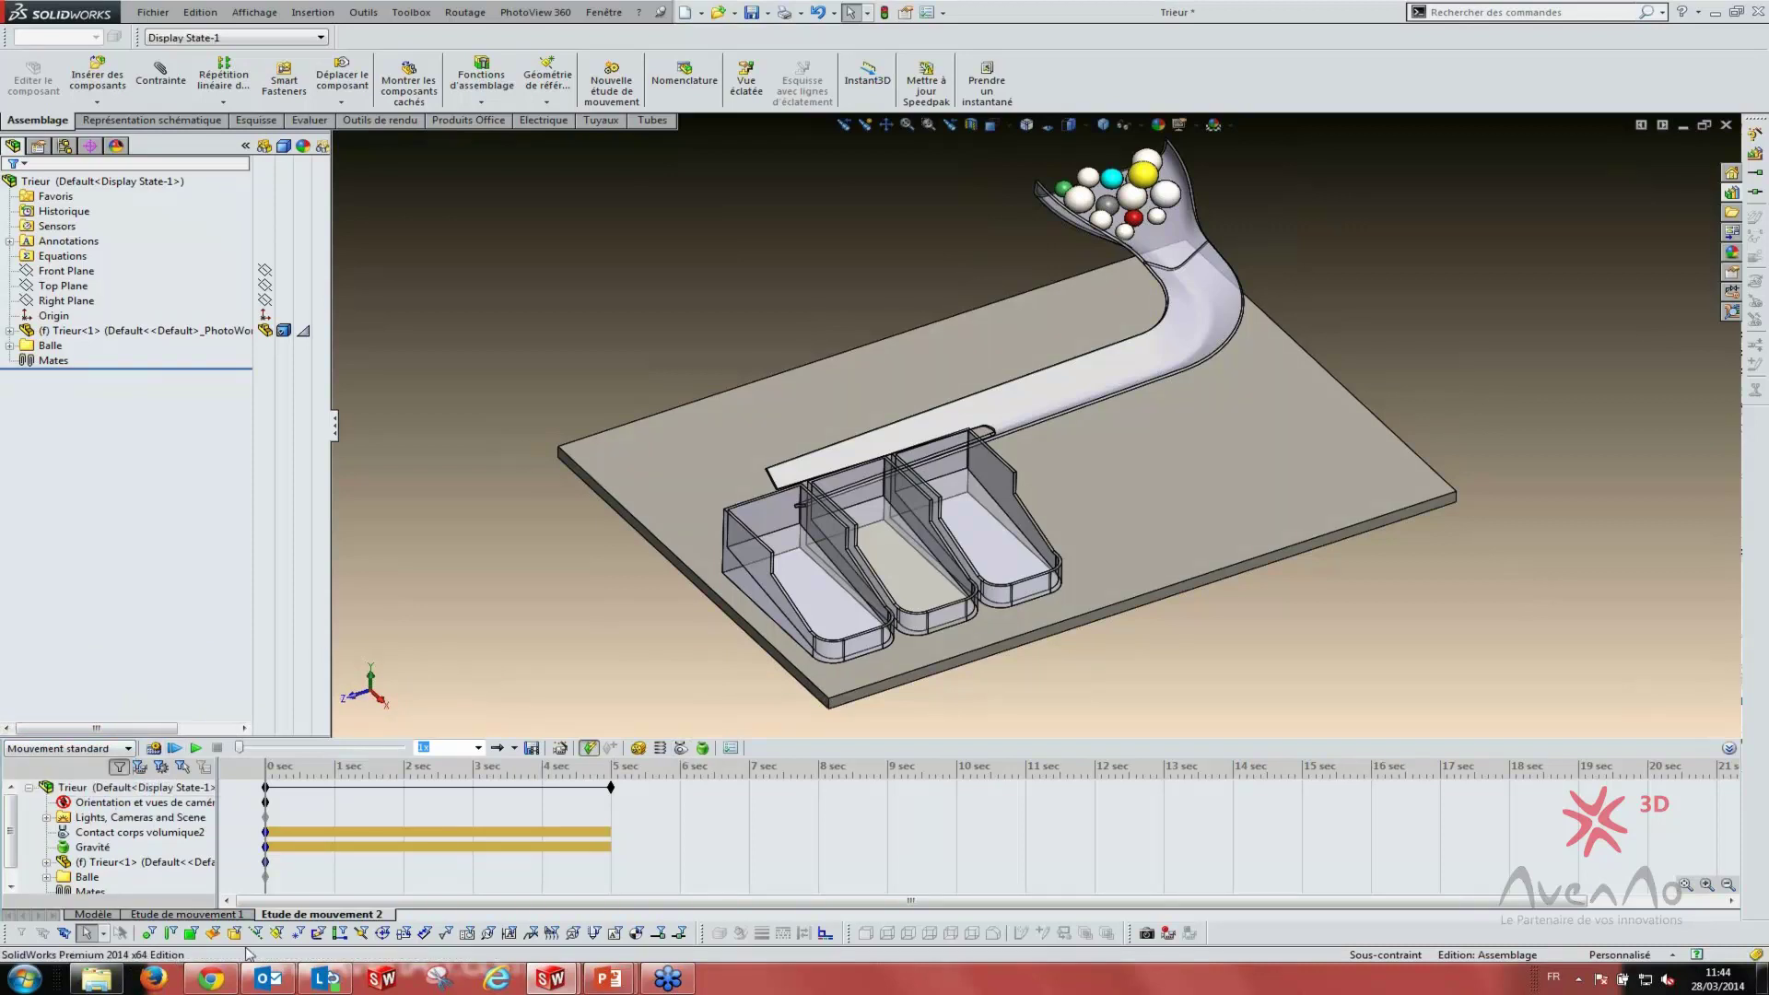
click(202, 787)
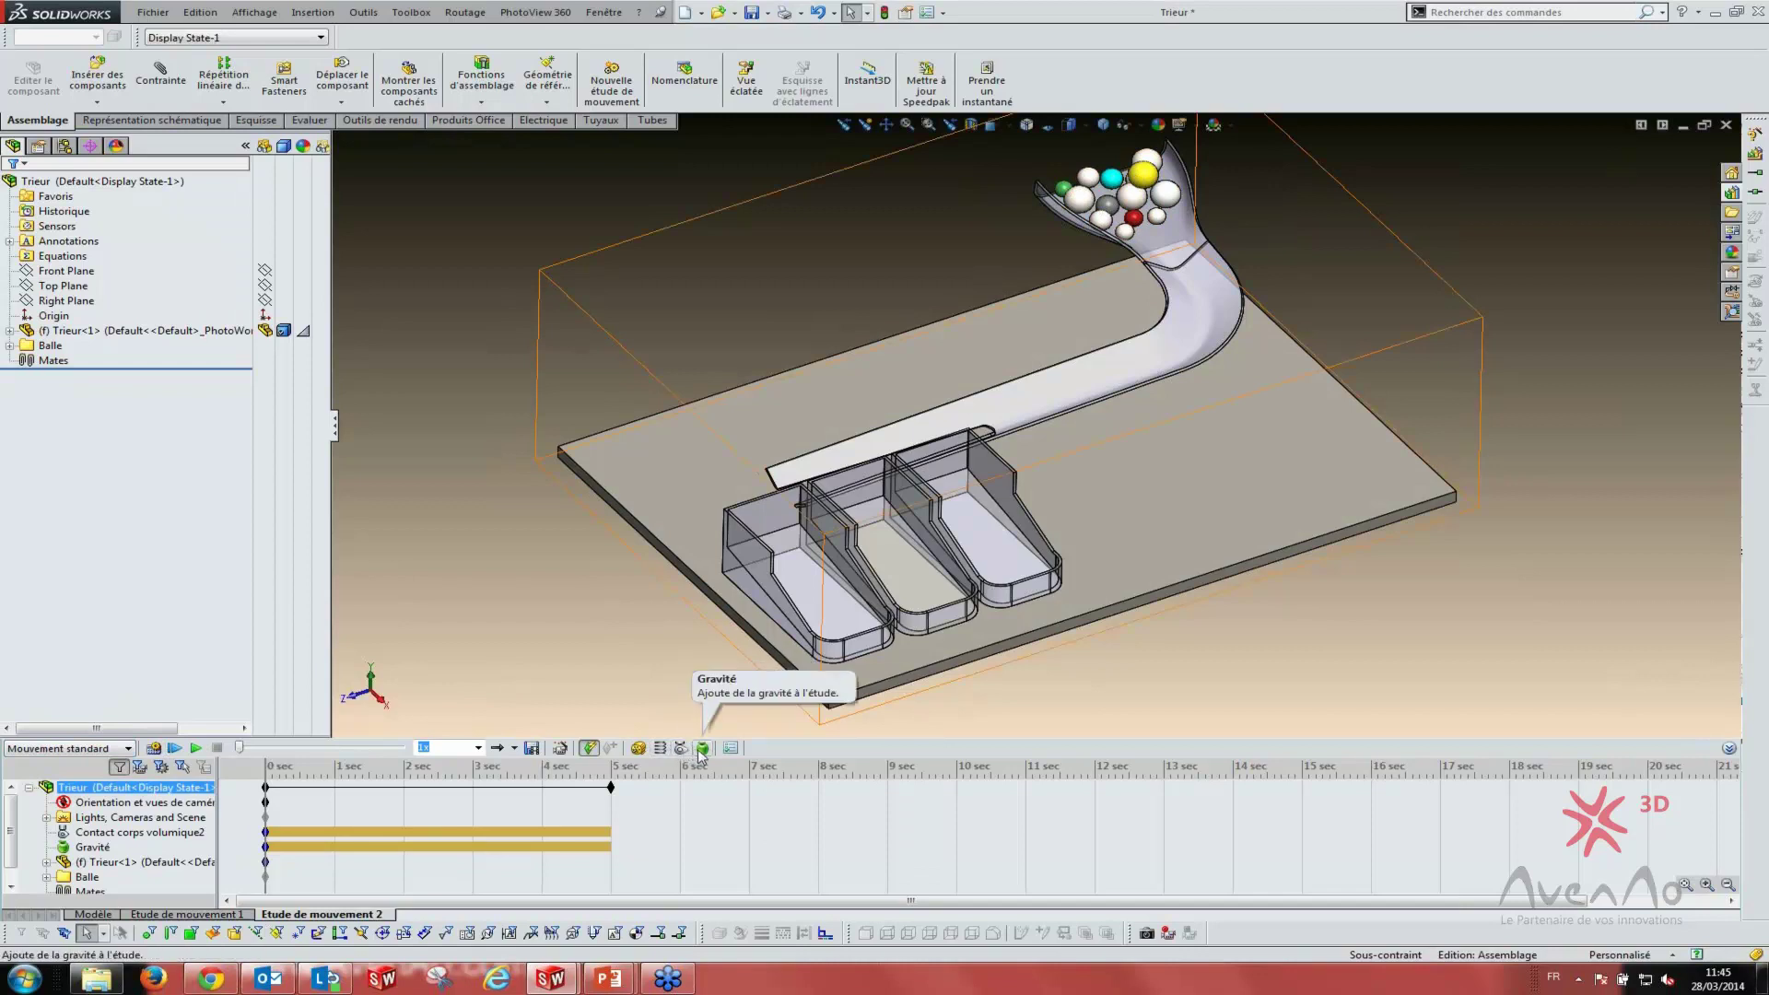
click(47, 751)
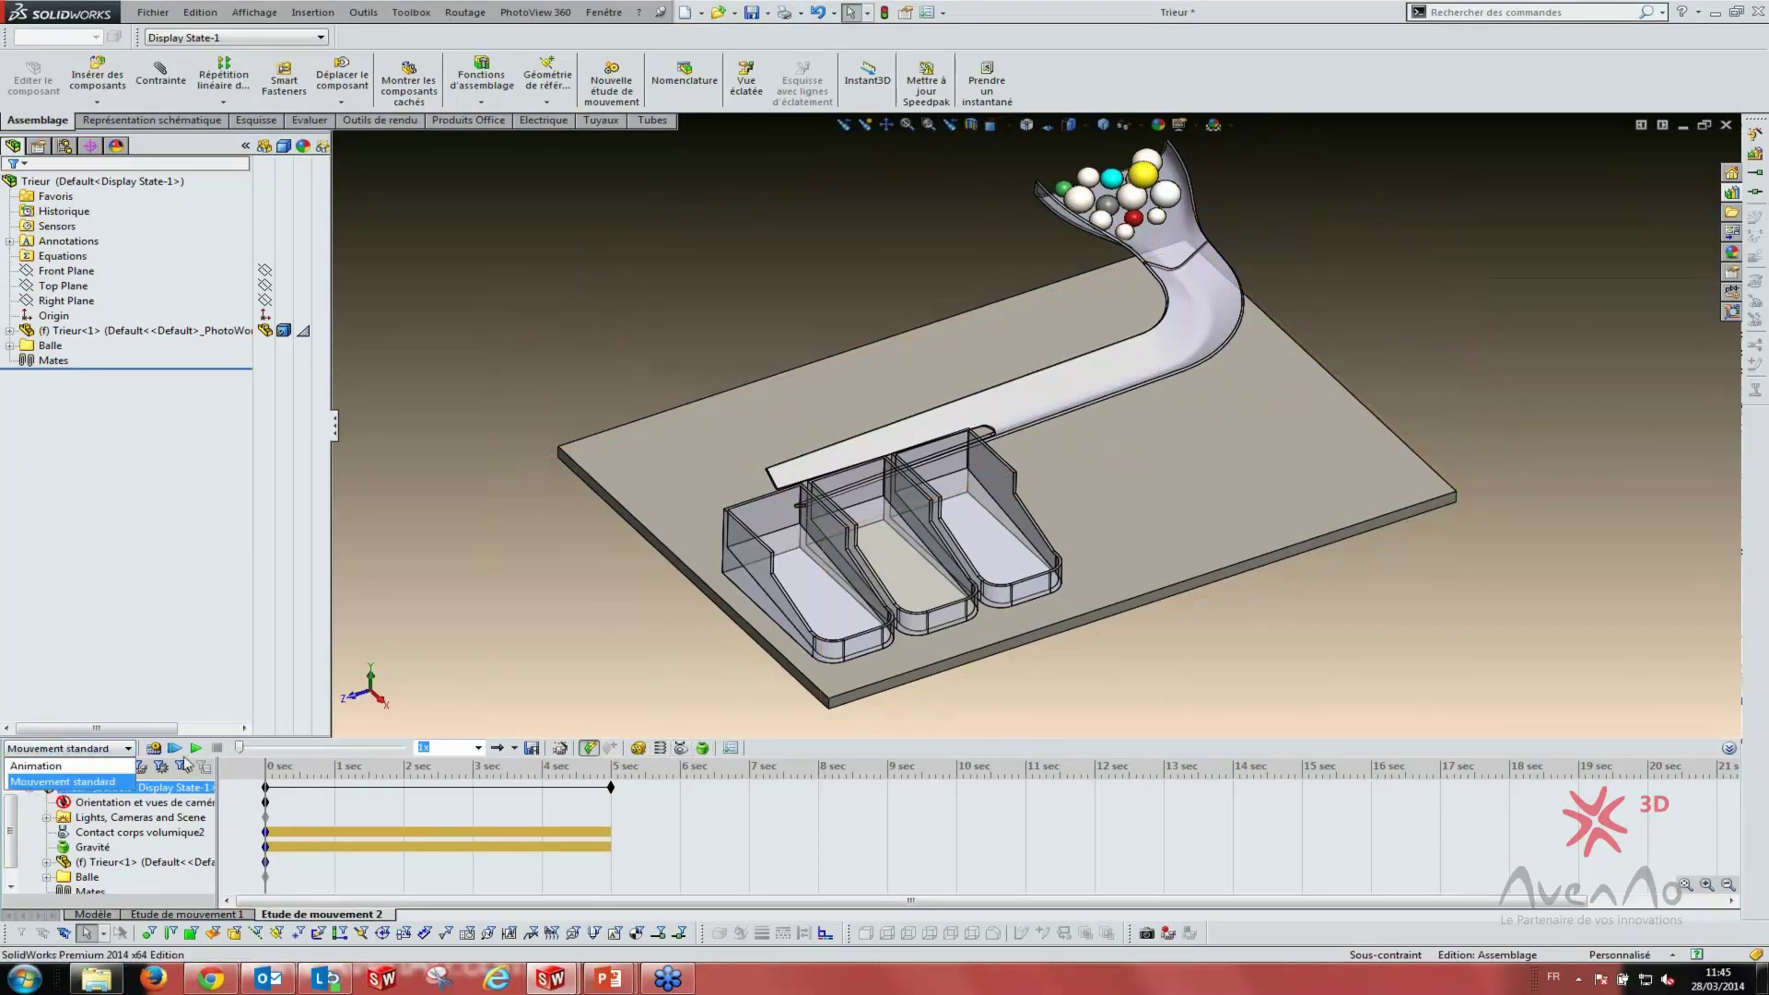
click(63, 782)
click(92, 847)
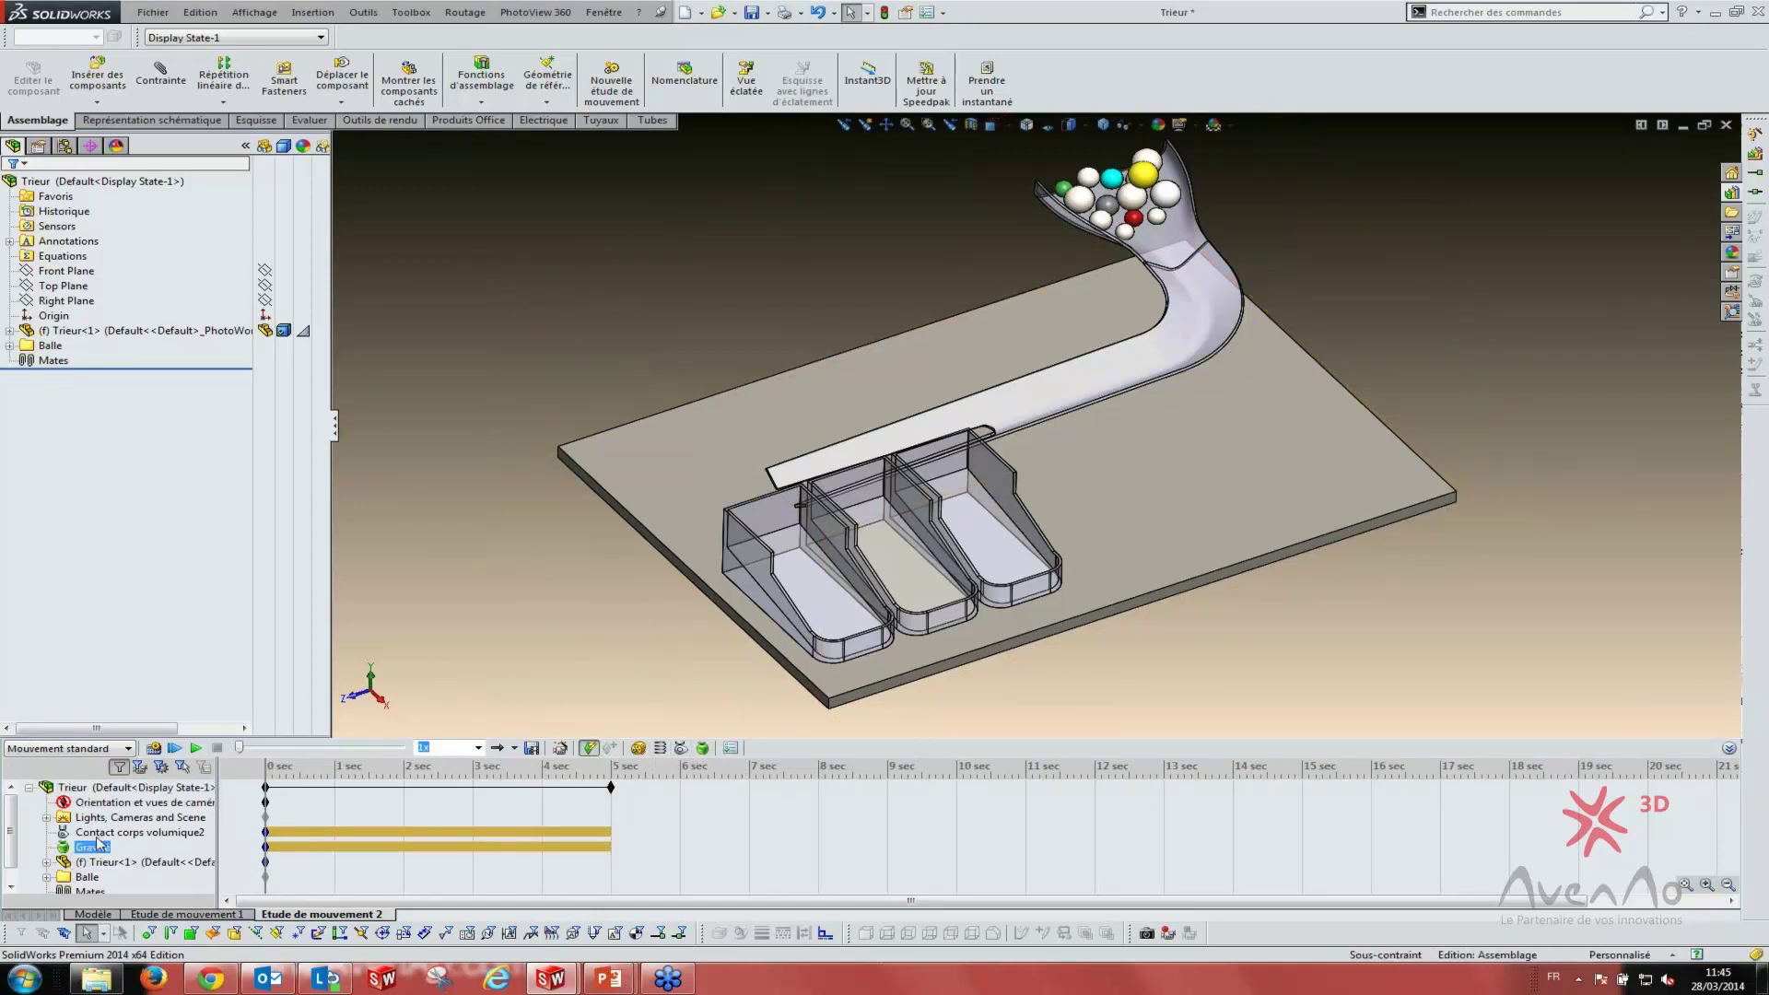
click(110, 817)
click(63, 748)
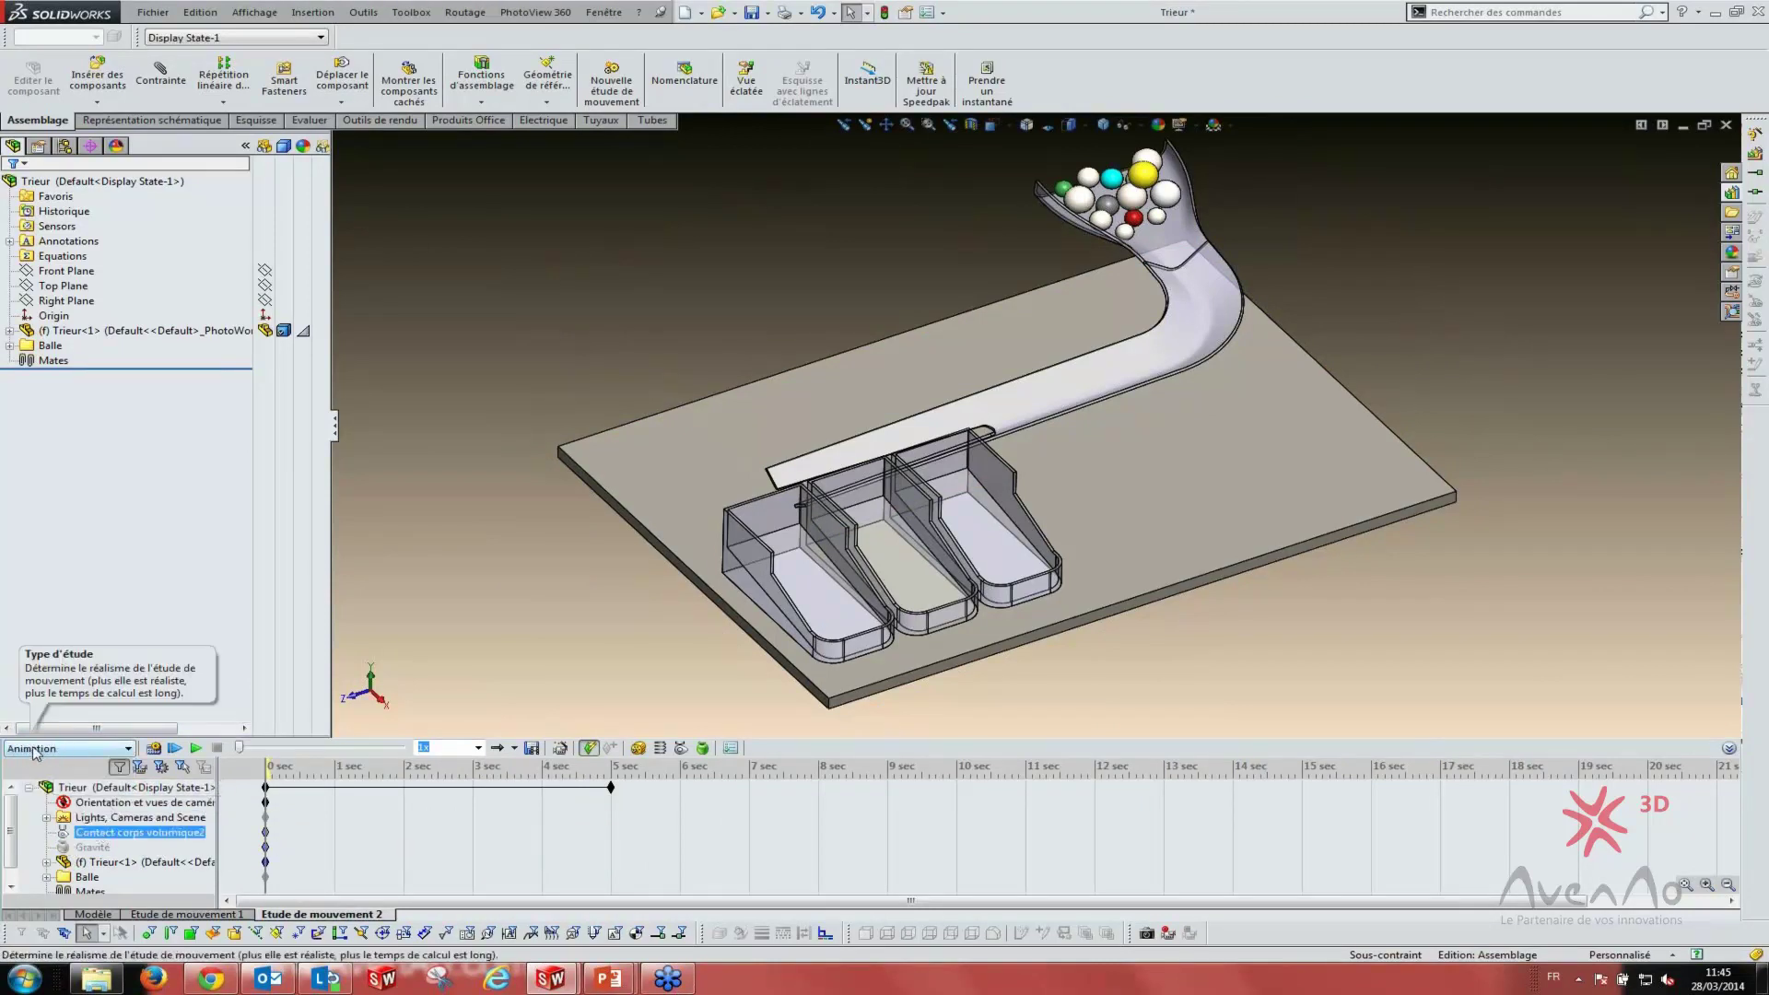
click(138, 787)
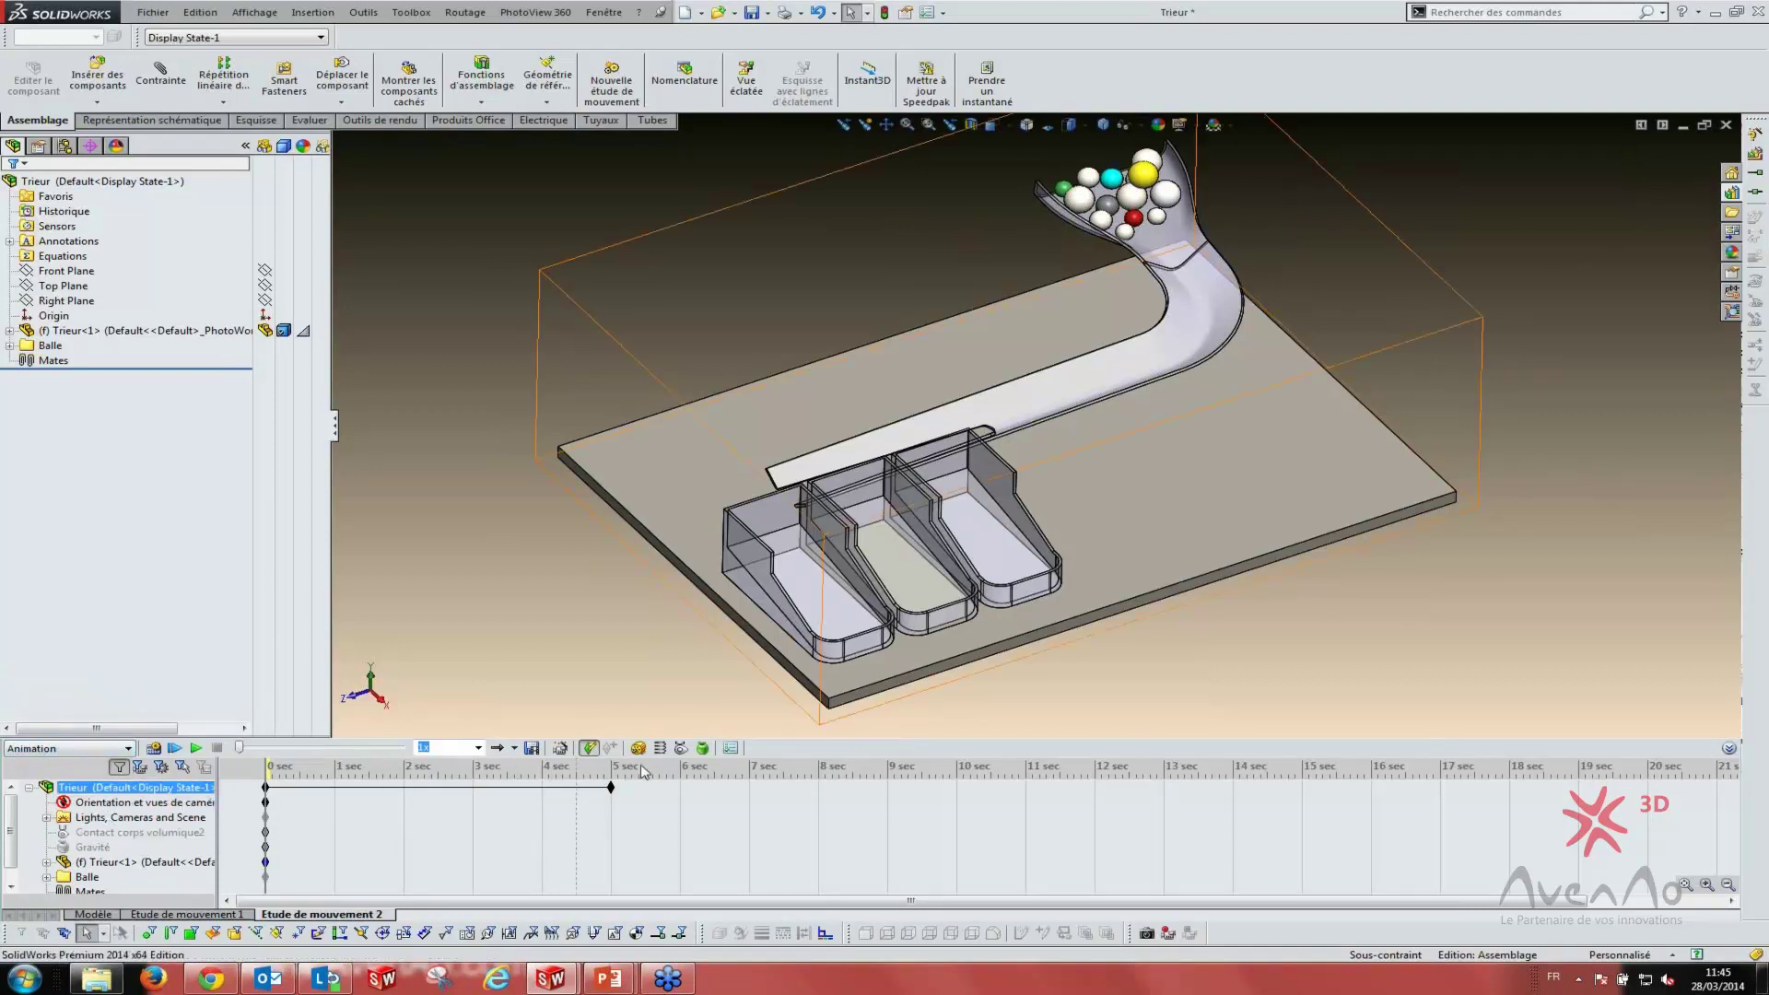
key(Down)
click(32, 748)
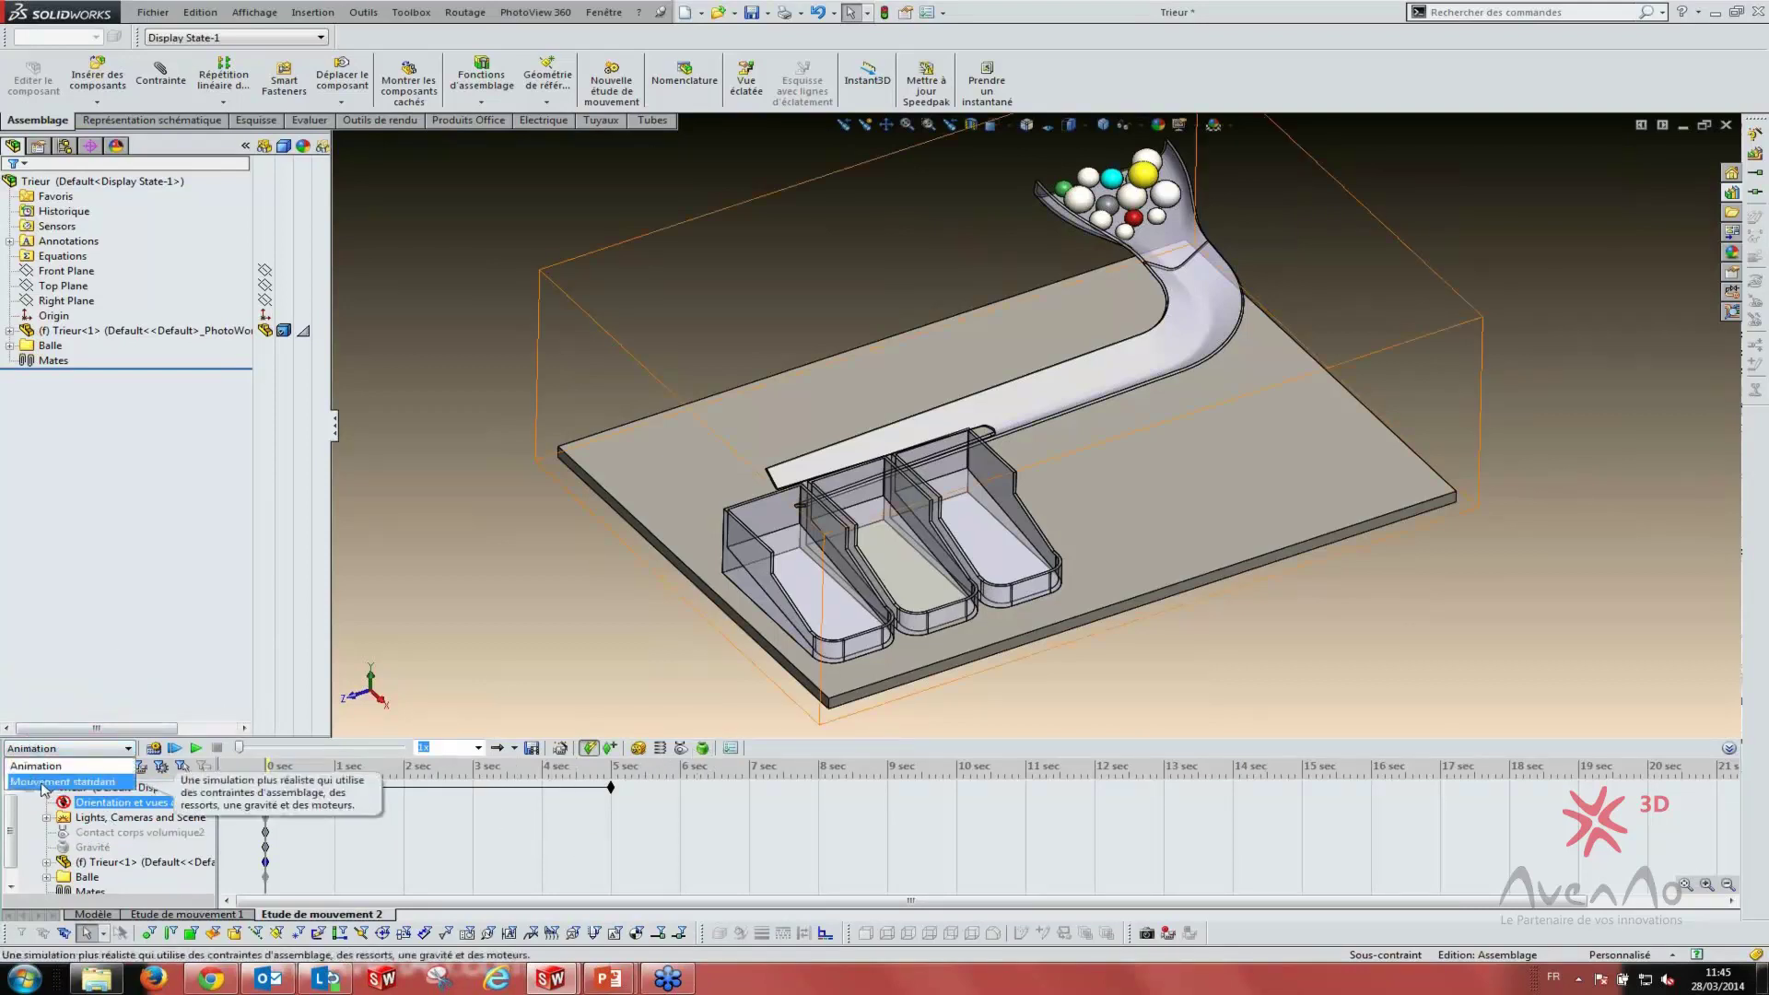
click(41, 783)
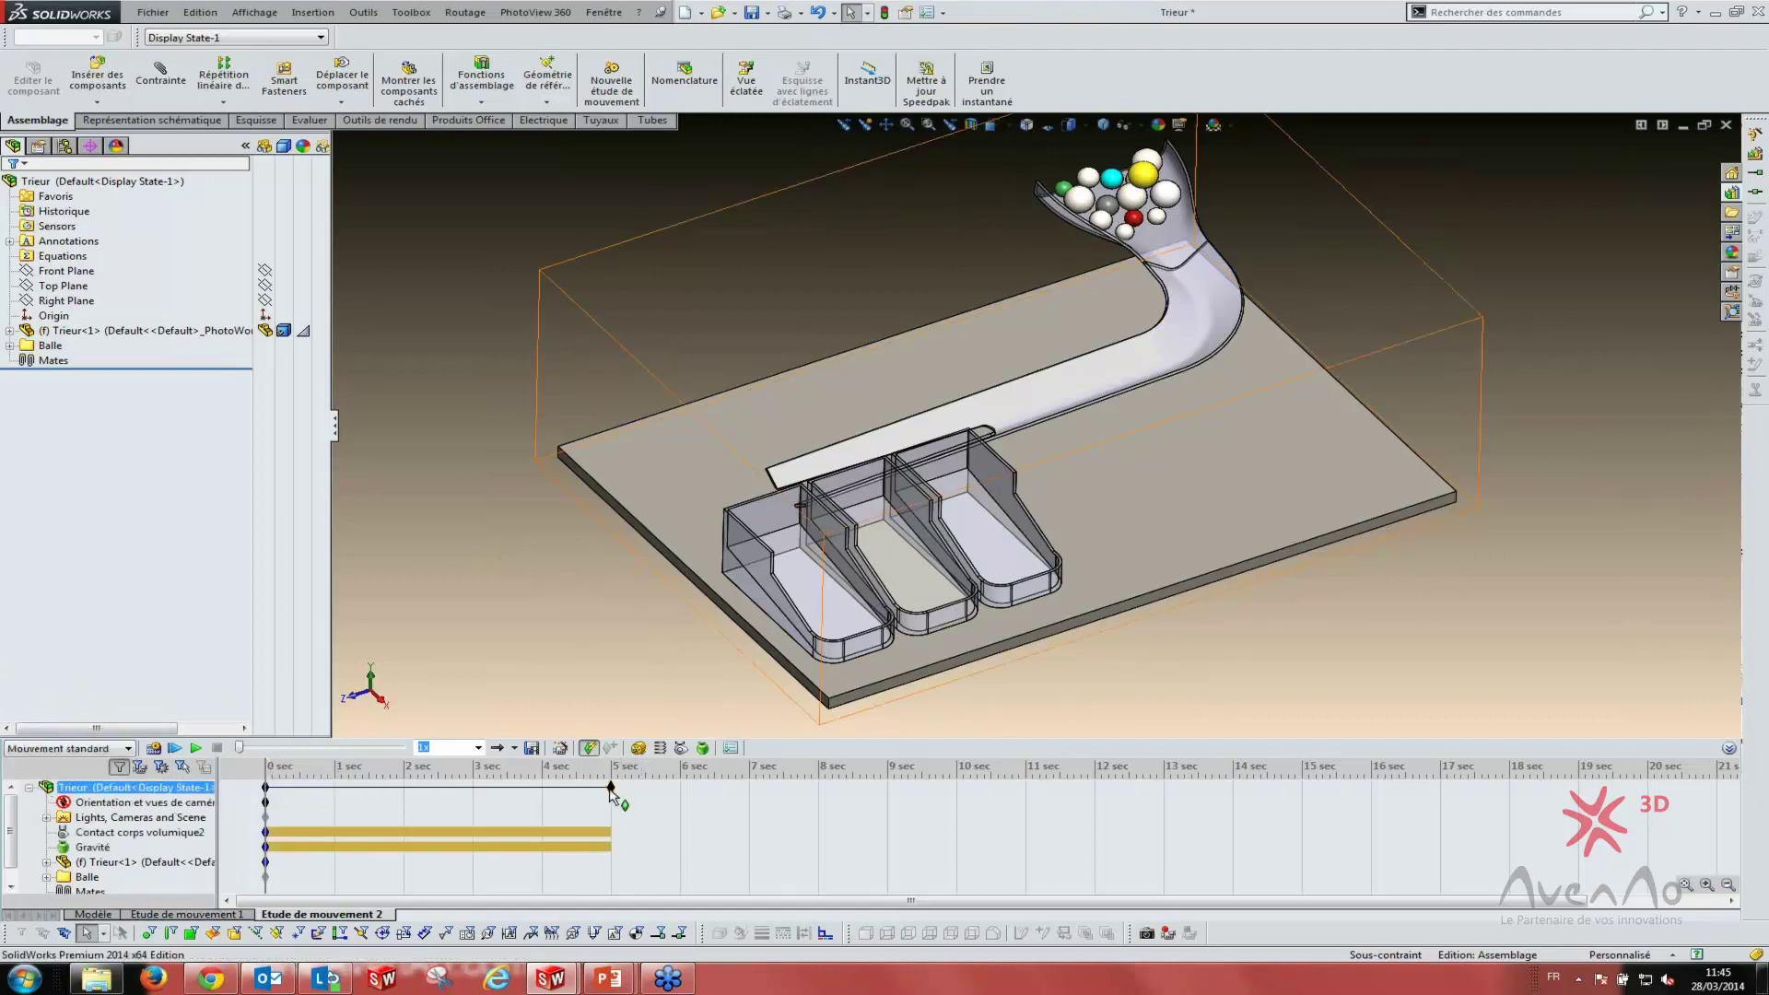
- Extend the study end, gravity and contact from 5 s to 10 s and calculate the simulation
drag(609, 787, 956, 788)
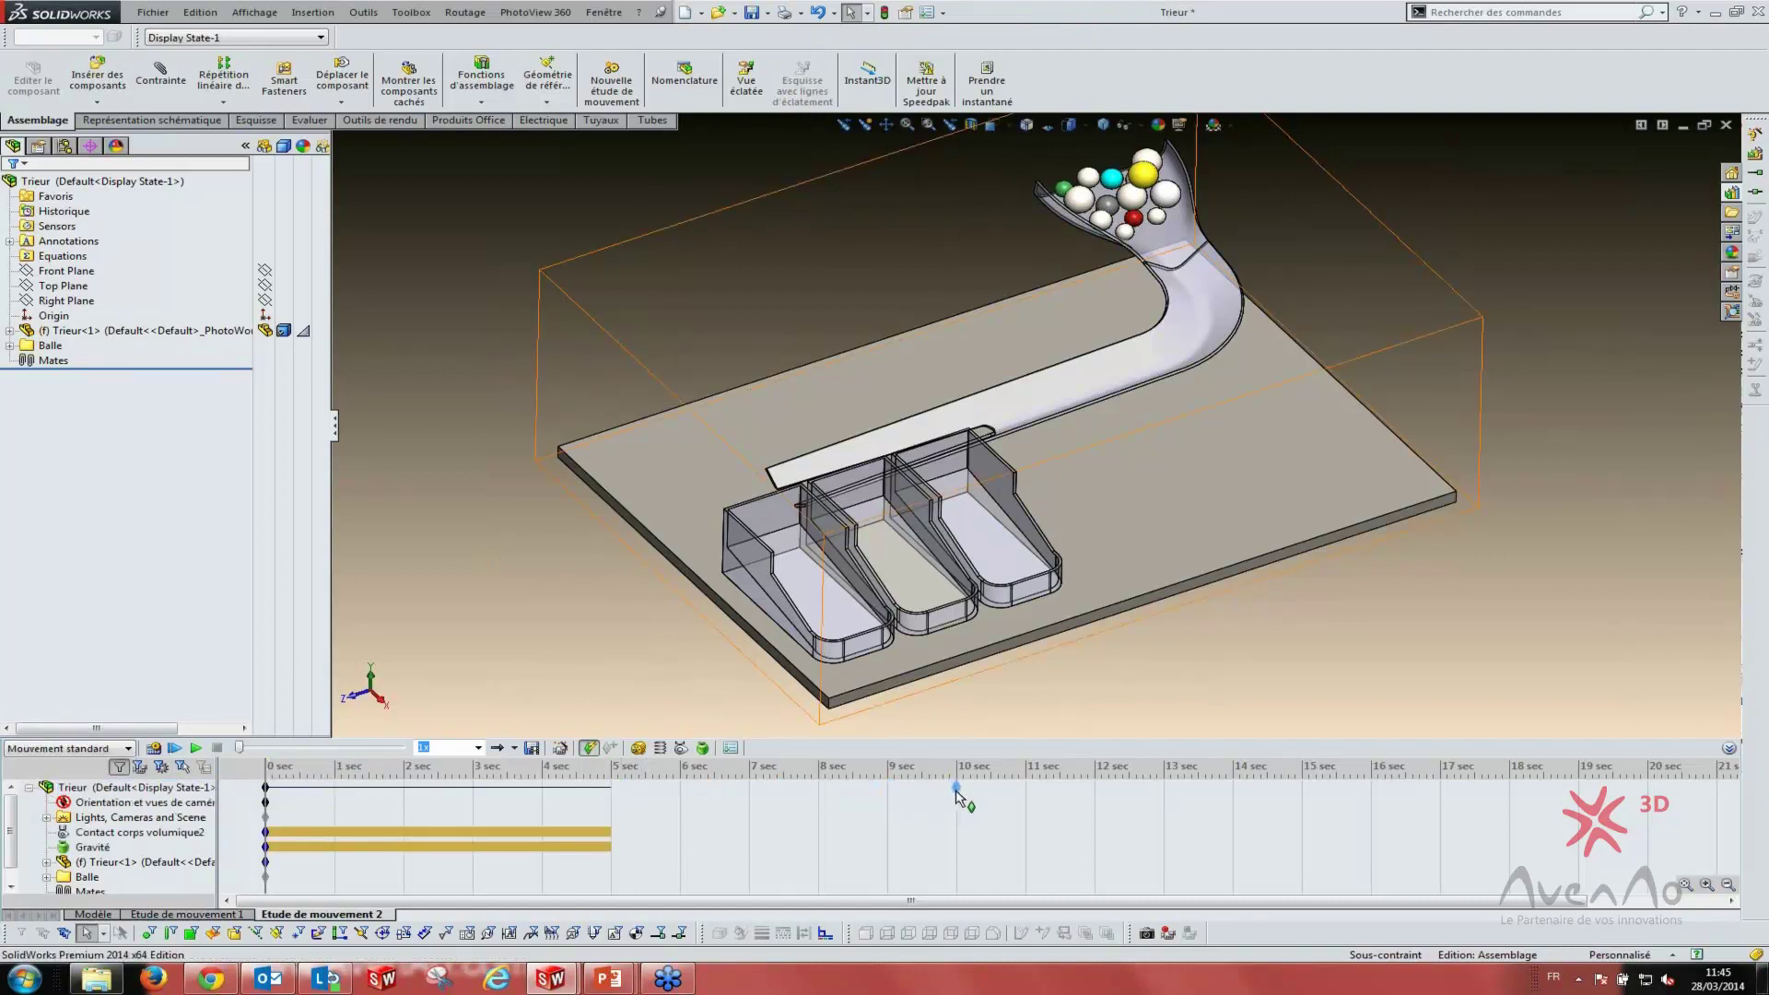
drag(958, 800, 957, 789)
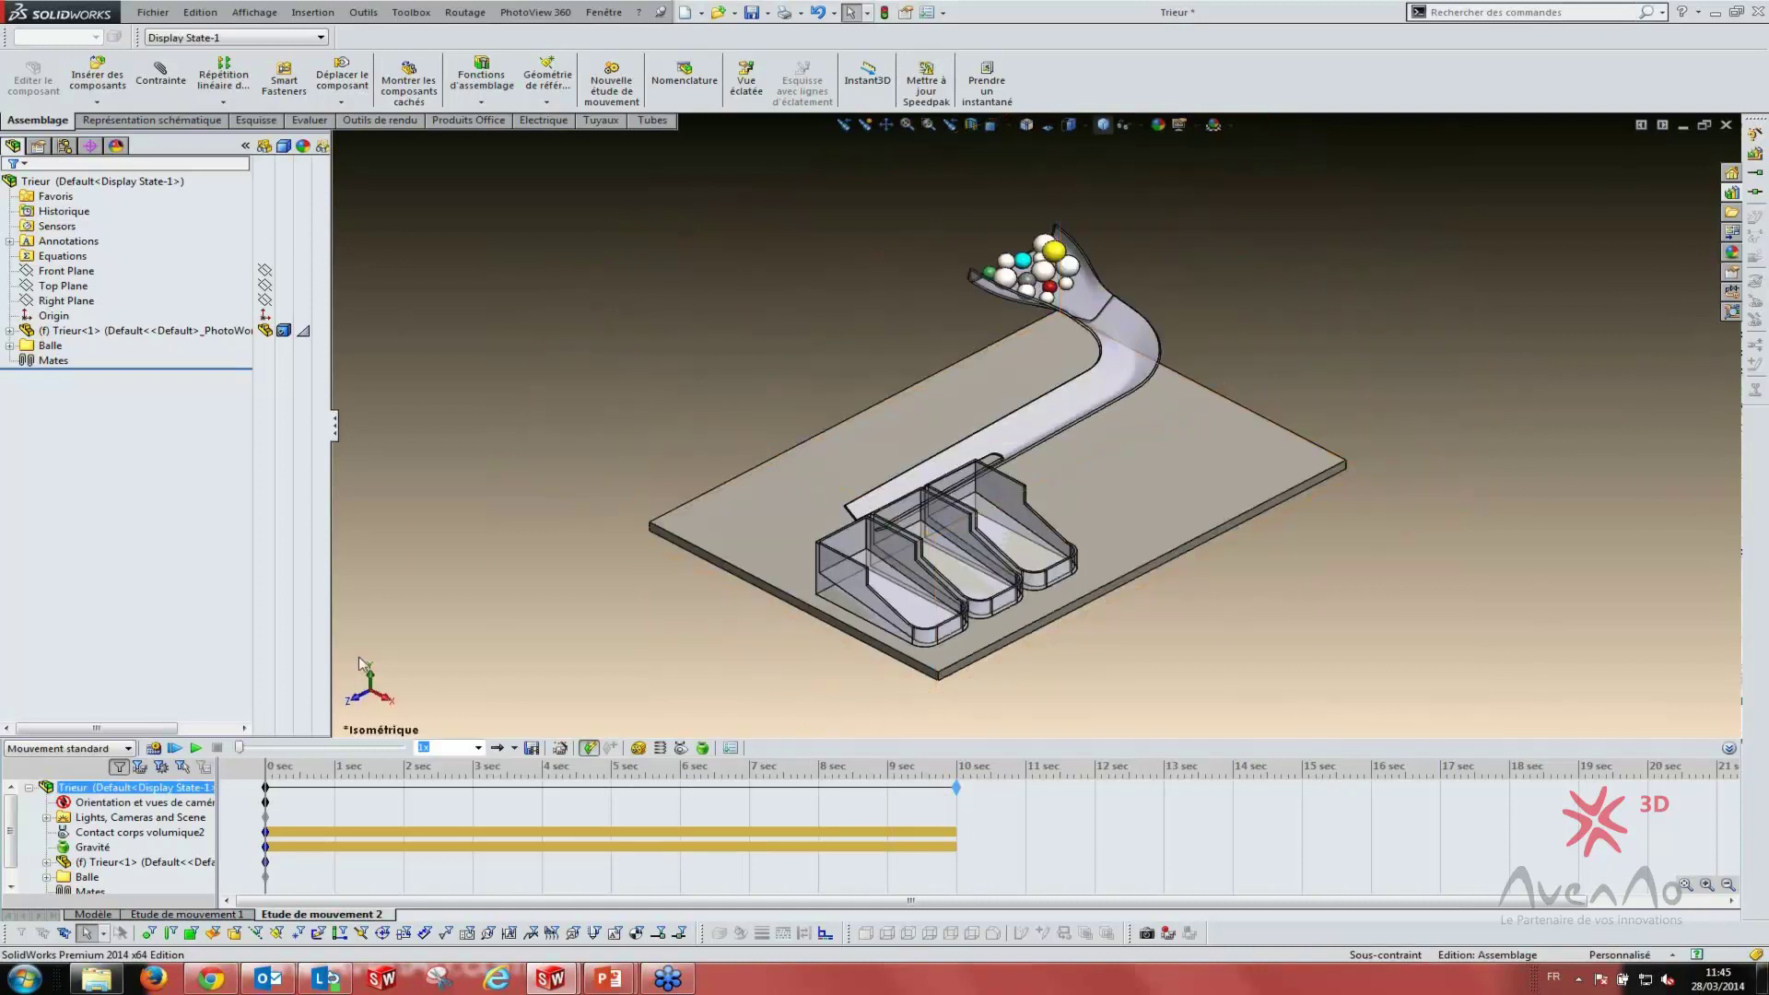
click(195, 748)
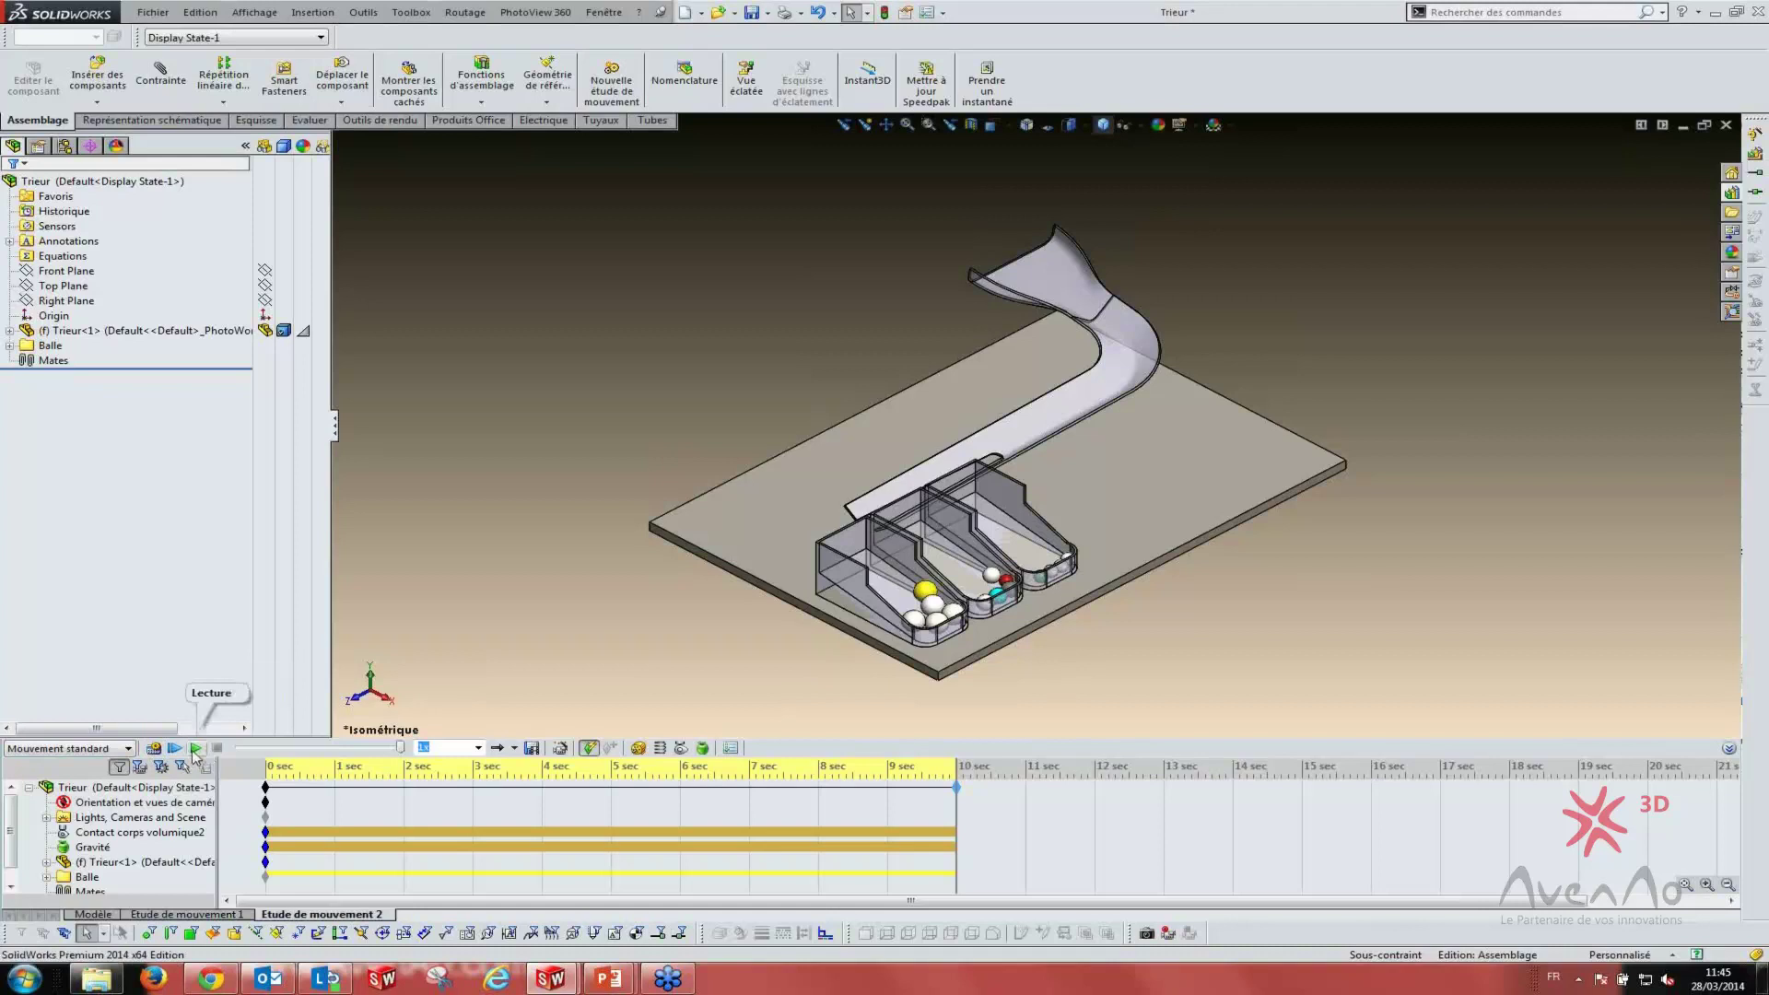
- Play the ball-sorting simulation twice, viewing the bins from above, then return to the slideshow
click(195, 748)
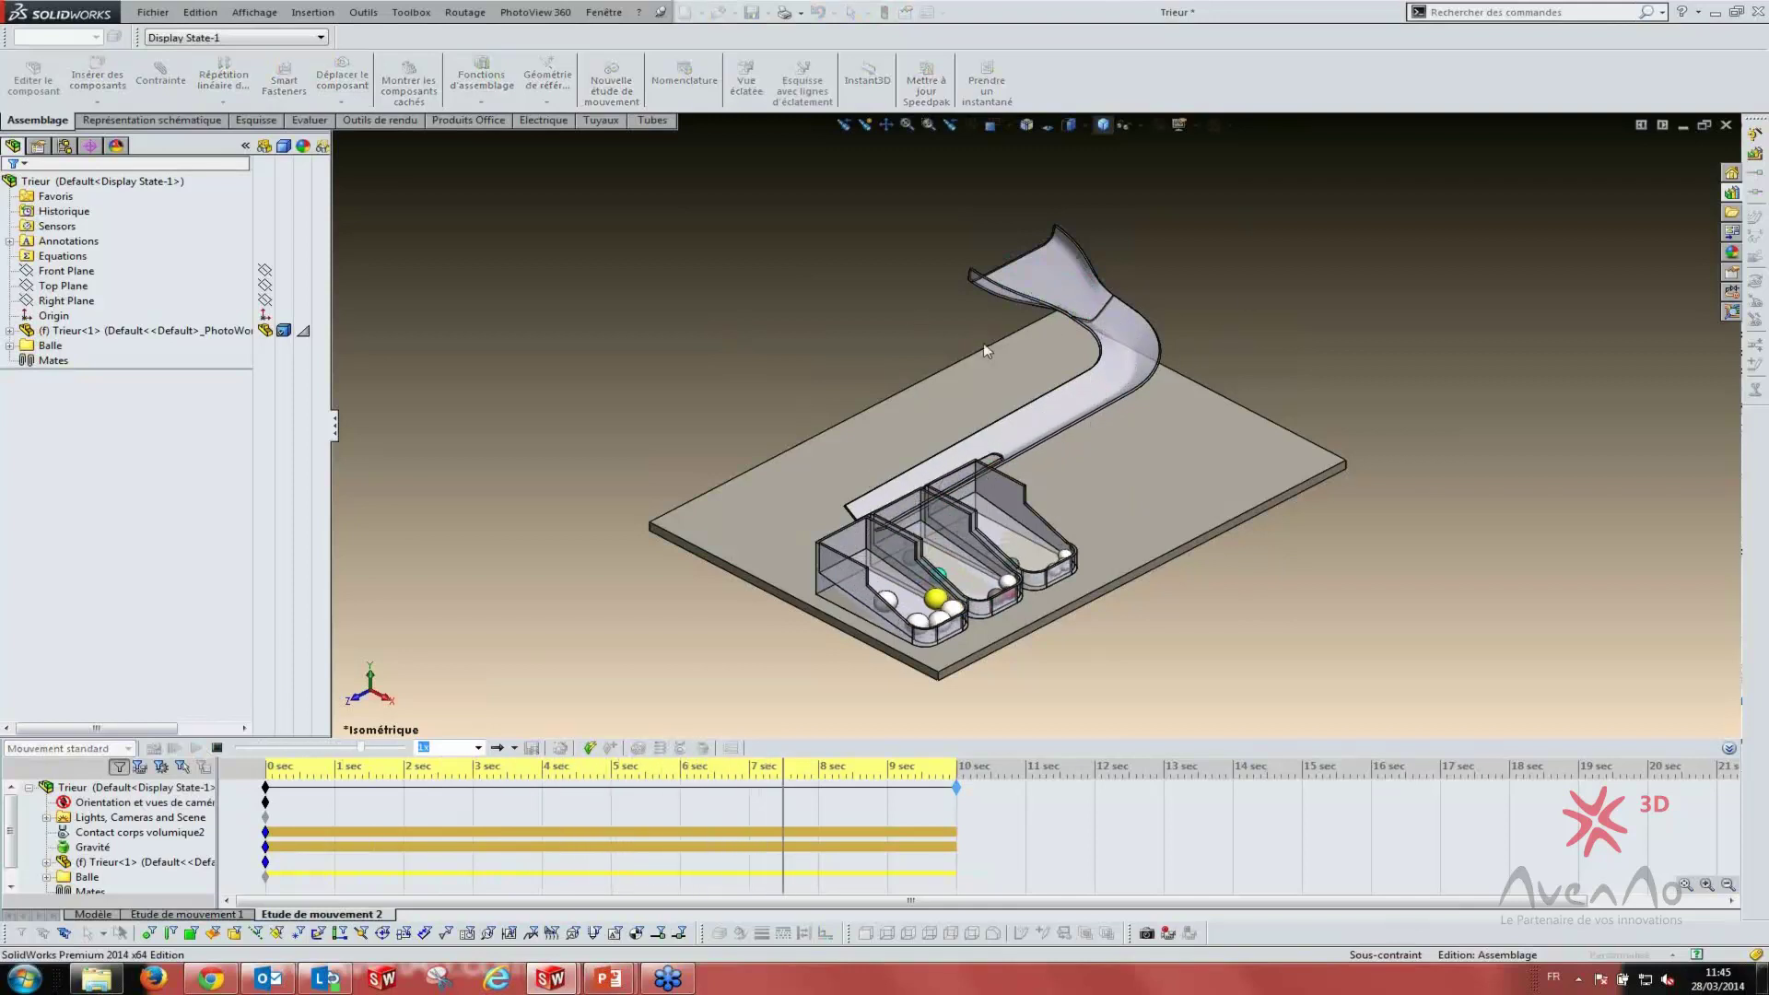
middle_drag(985, 350, 873, 592)
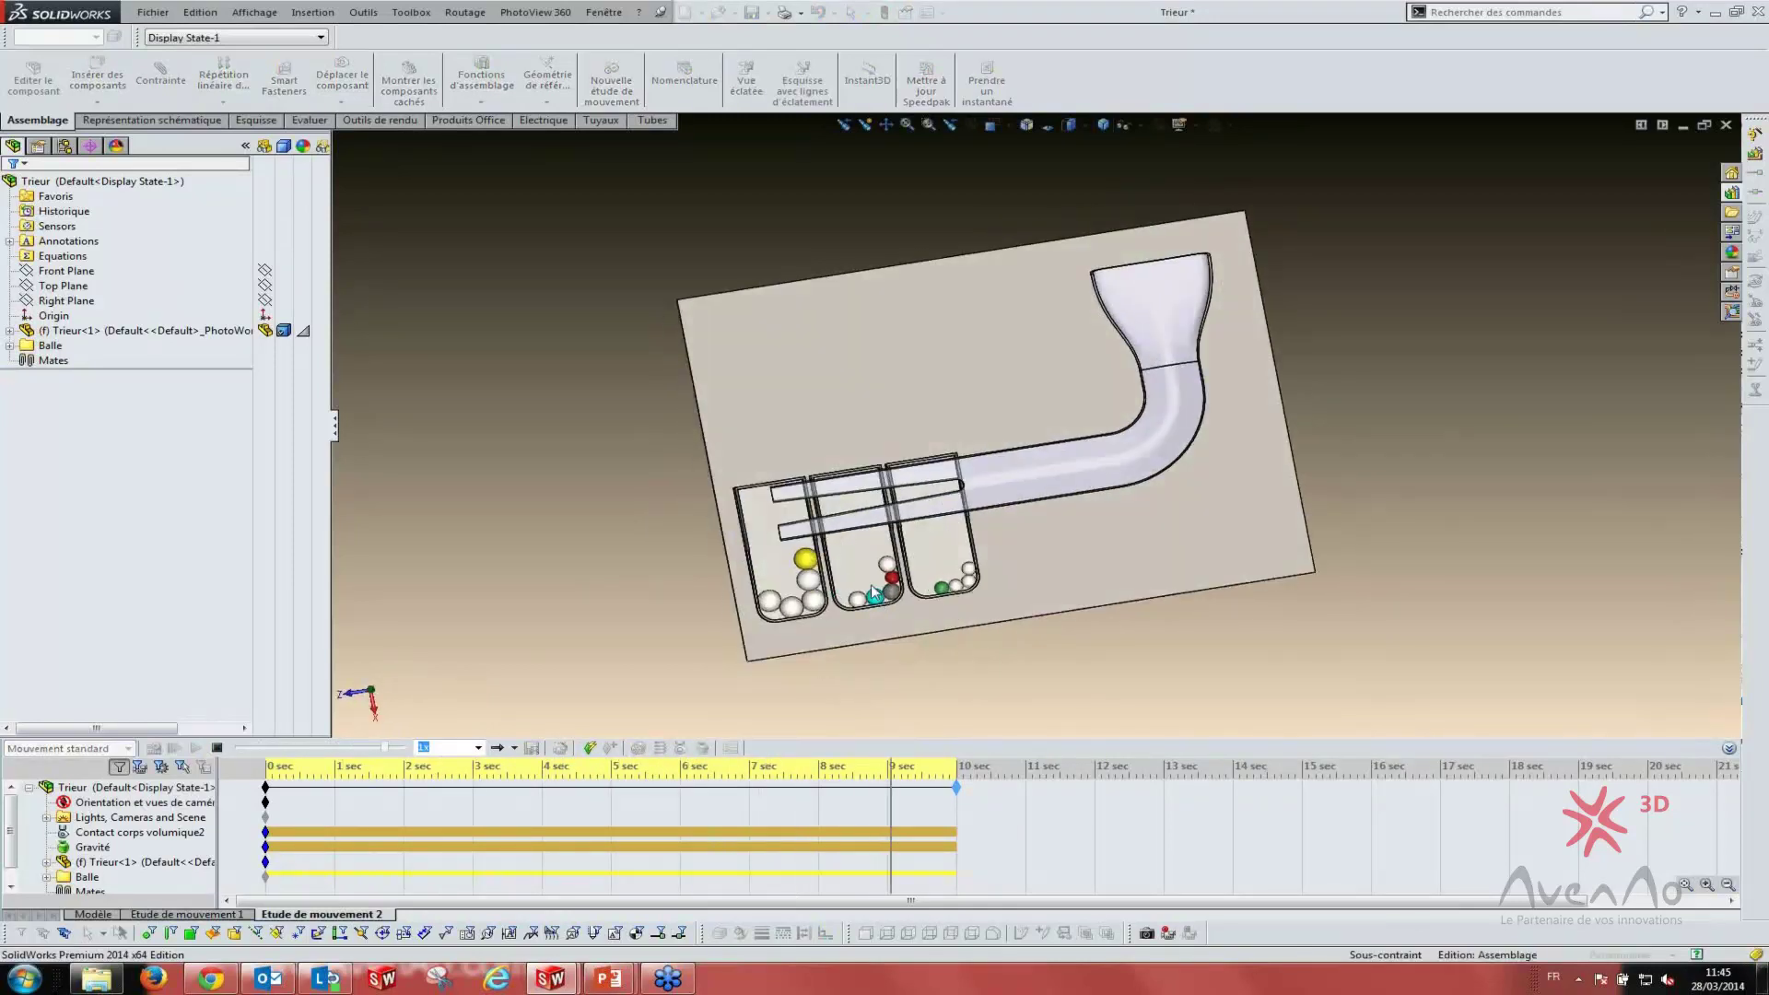
scroll(873, 593, down, 2)
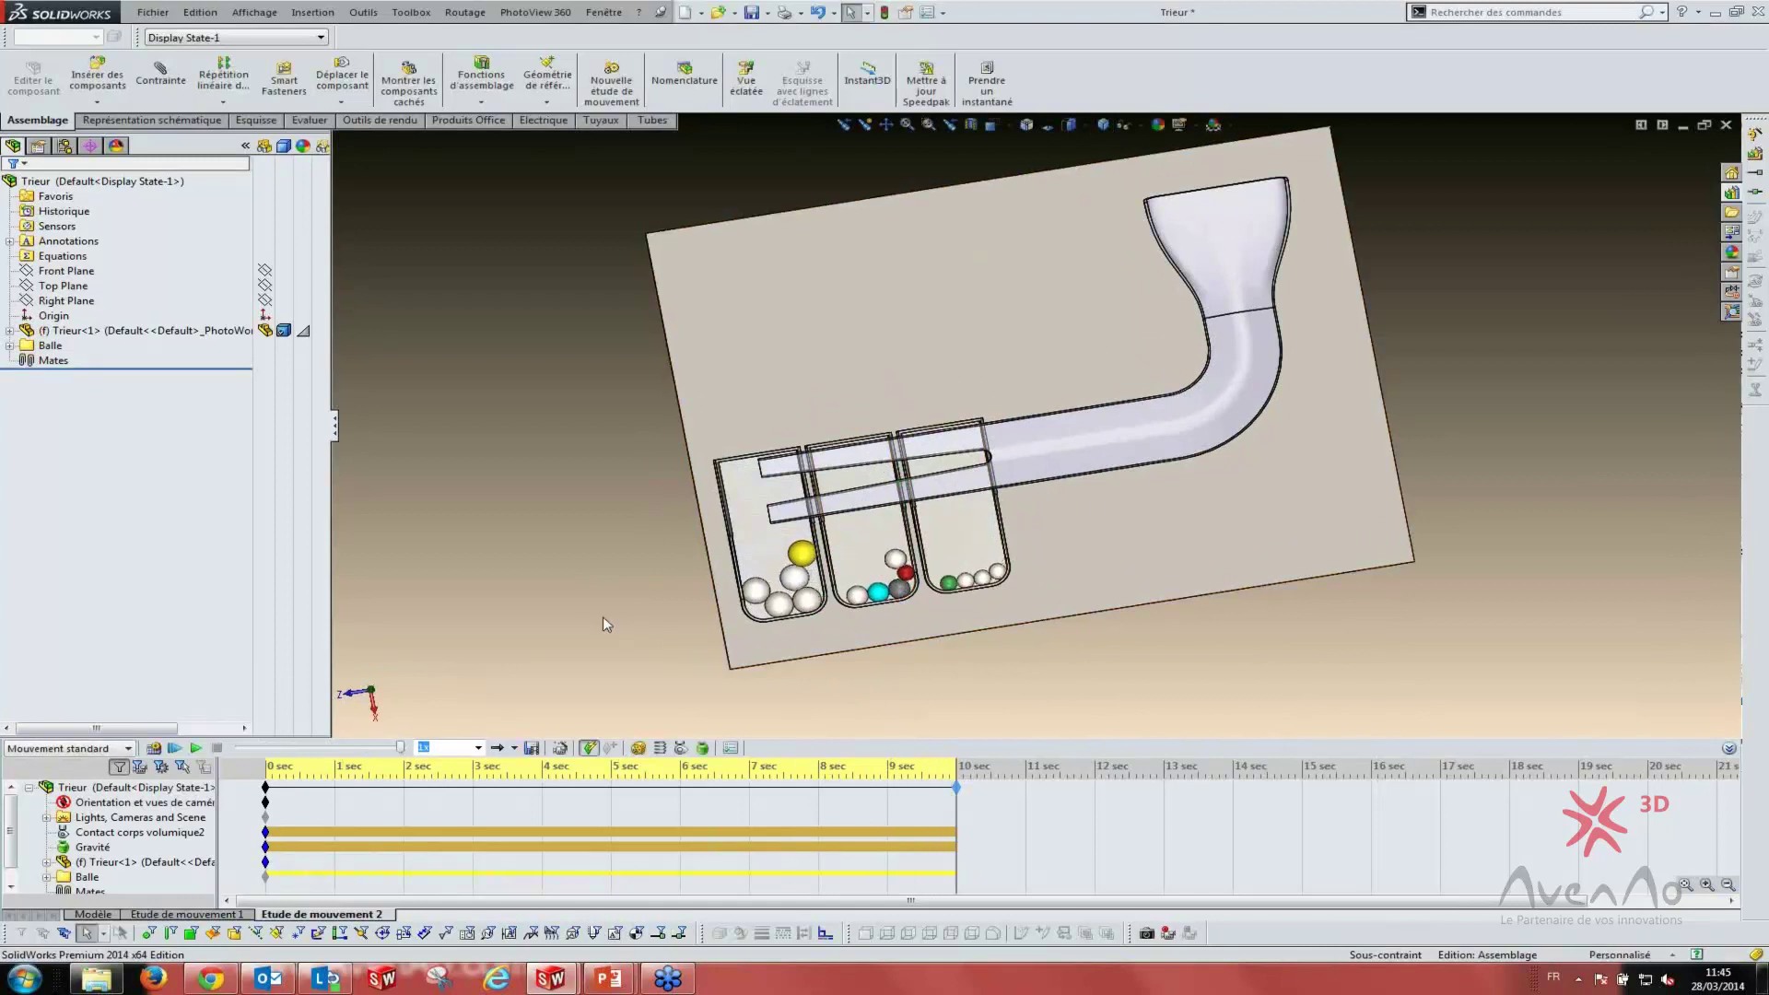
click(196, 747)
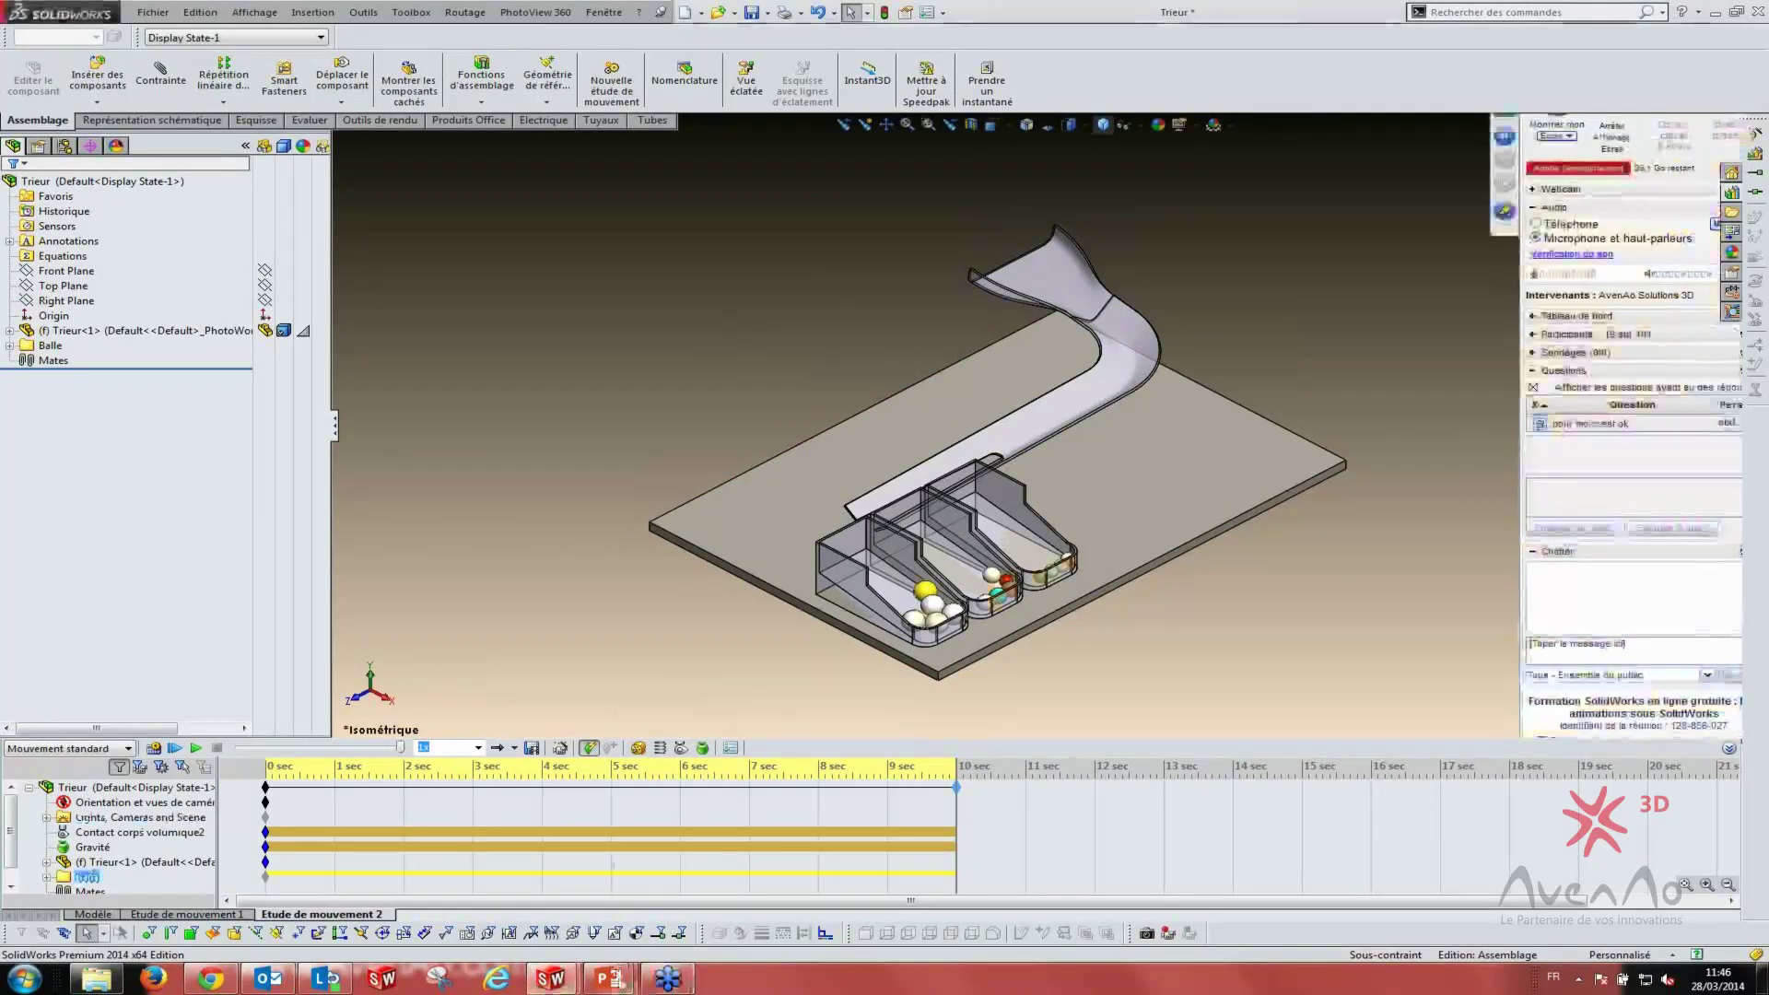
key(super+Tab)
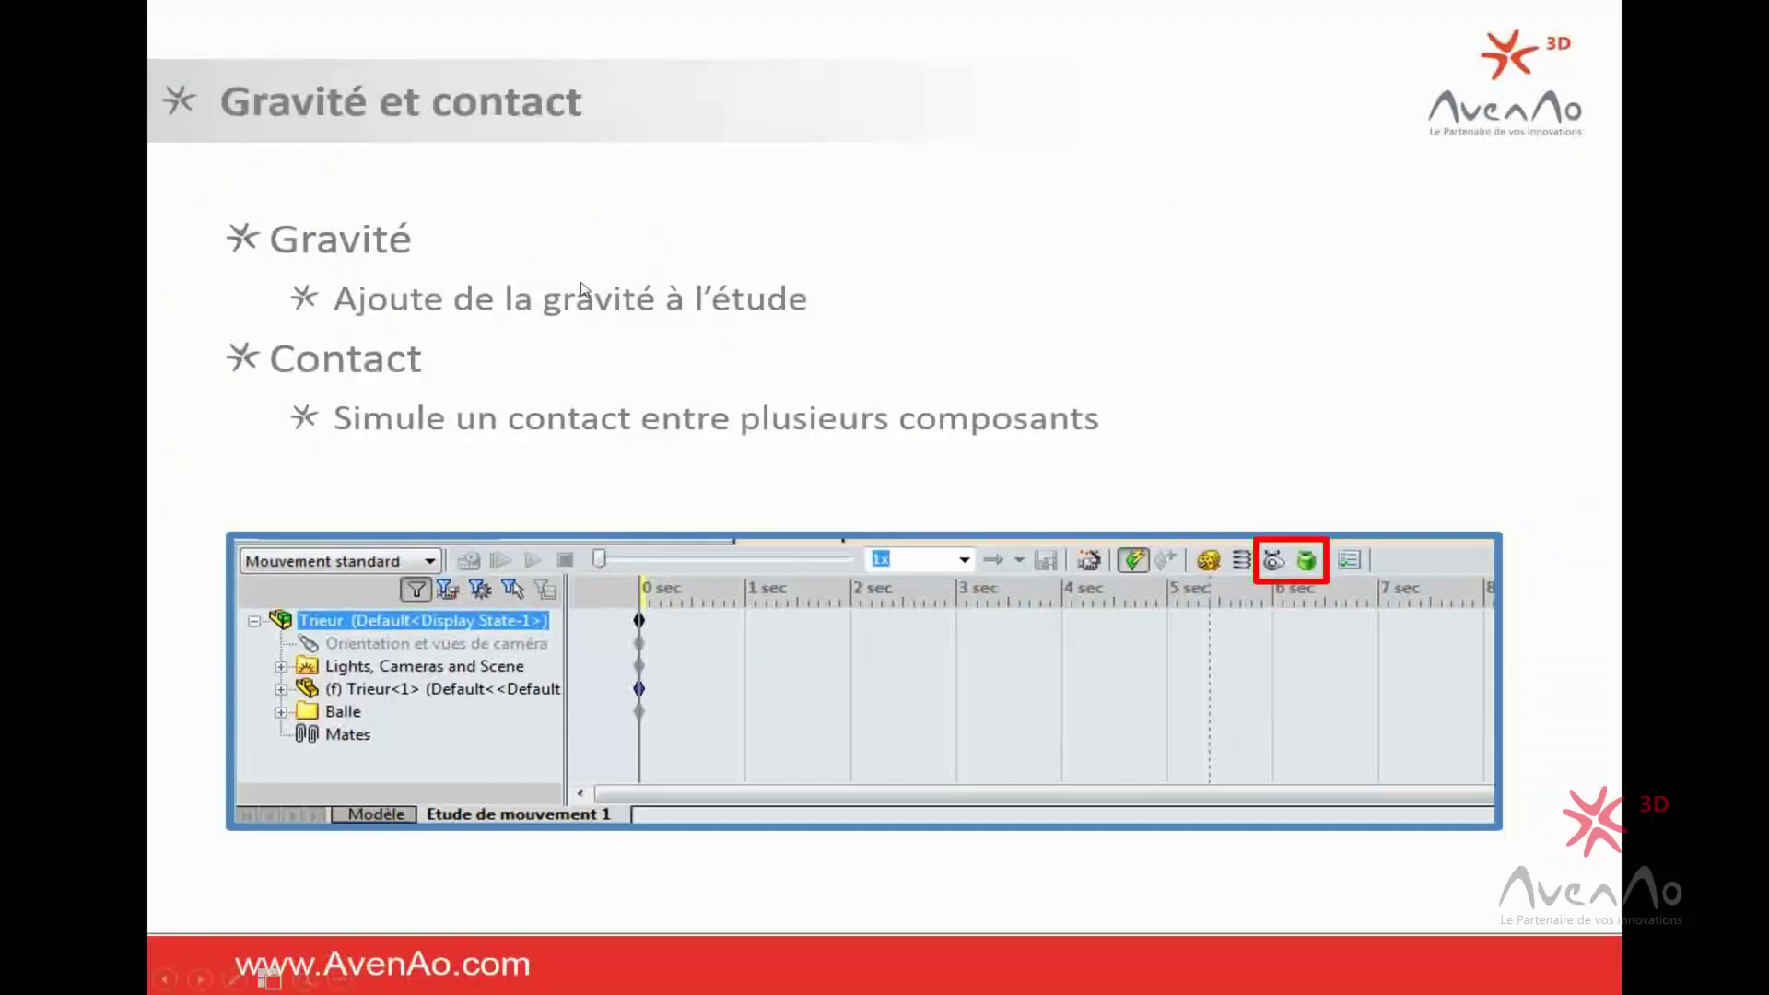
- Advance the slideshow to the 'Moteur linéaire et circulaire' slide, then return to SolidWorks
click(569, 279)
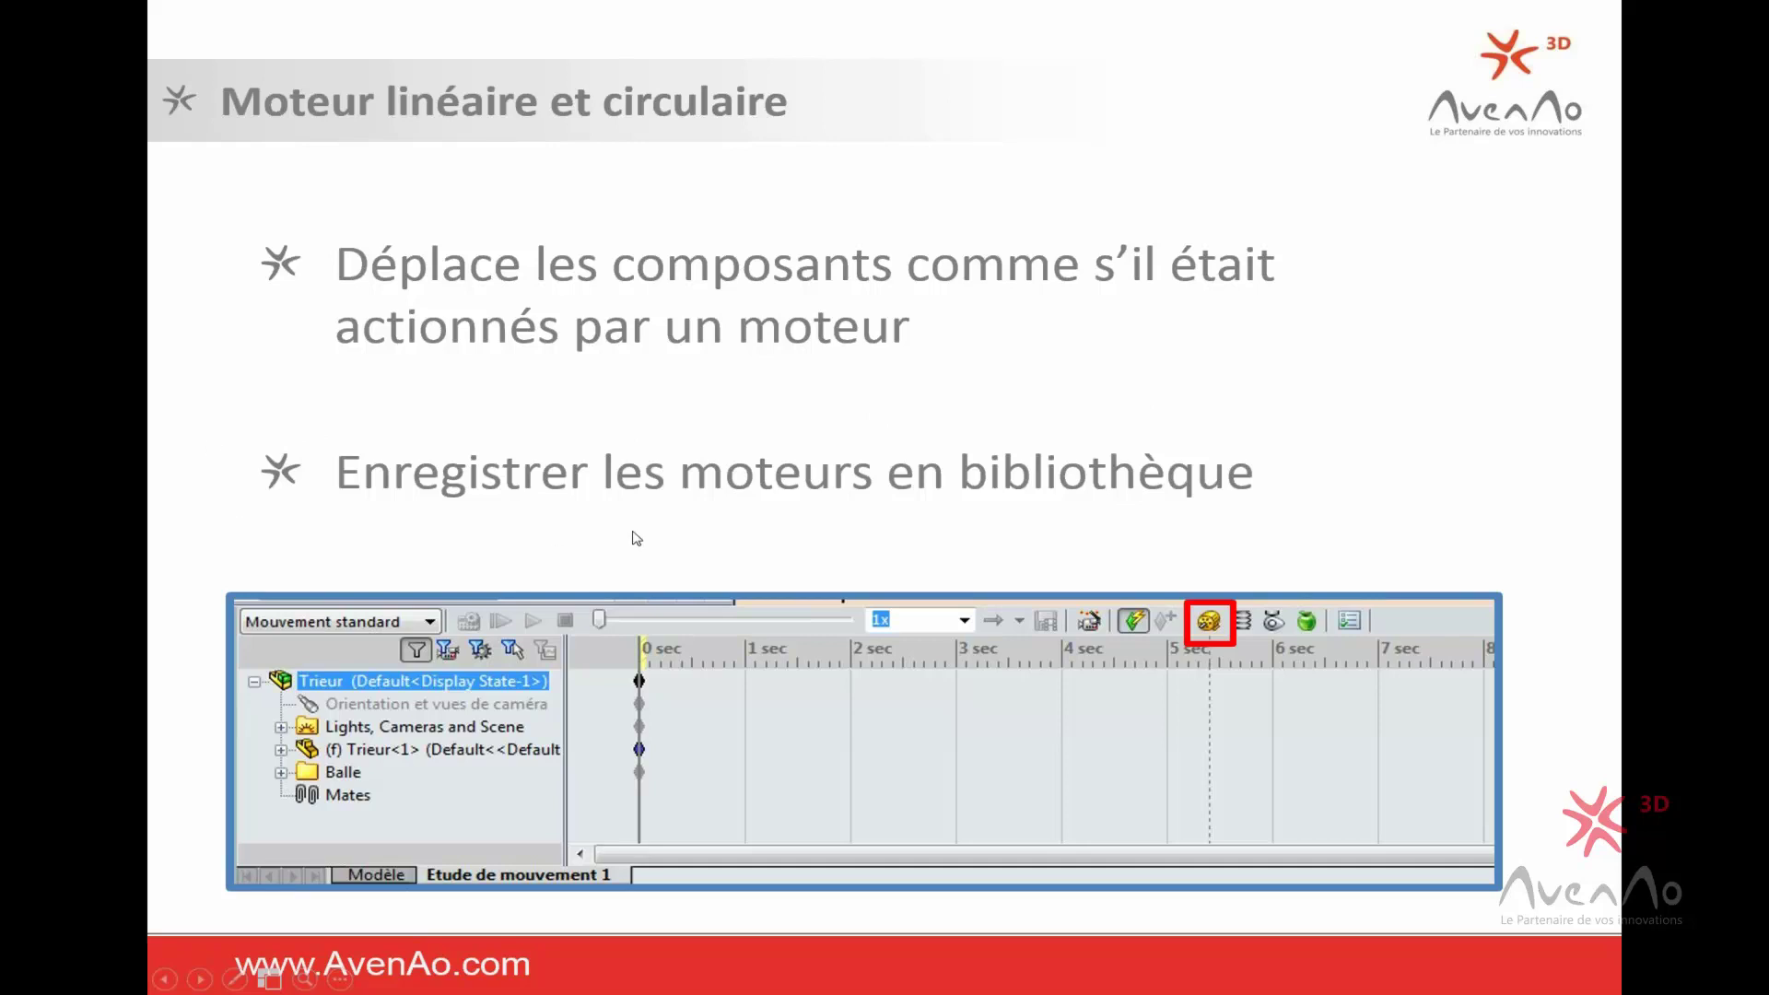
key(super+Tab)
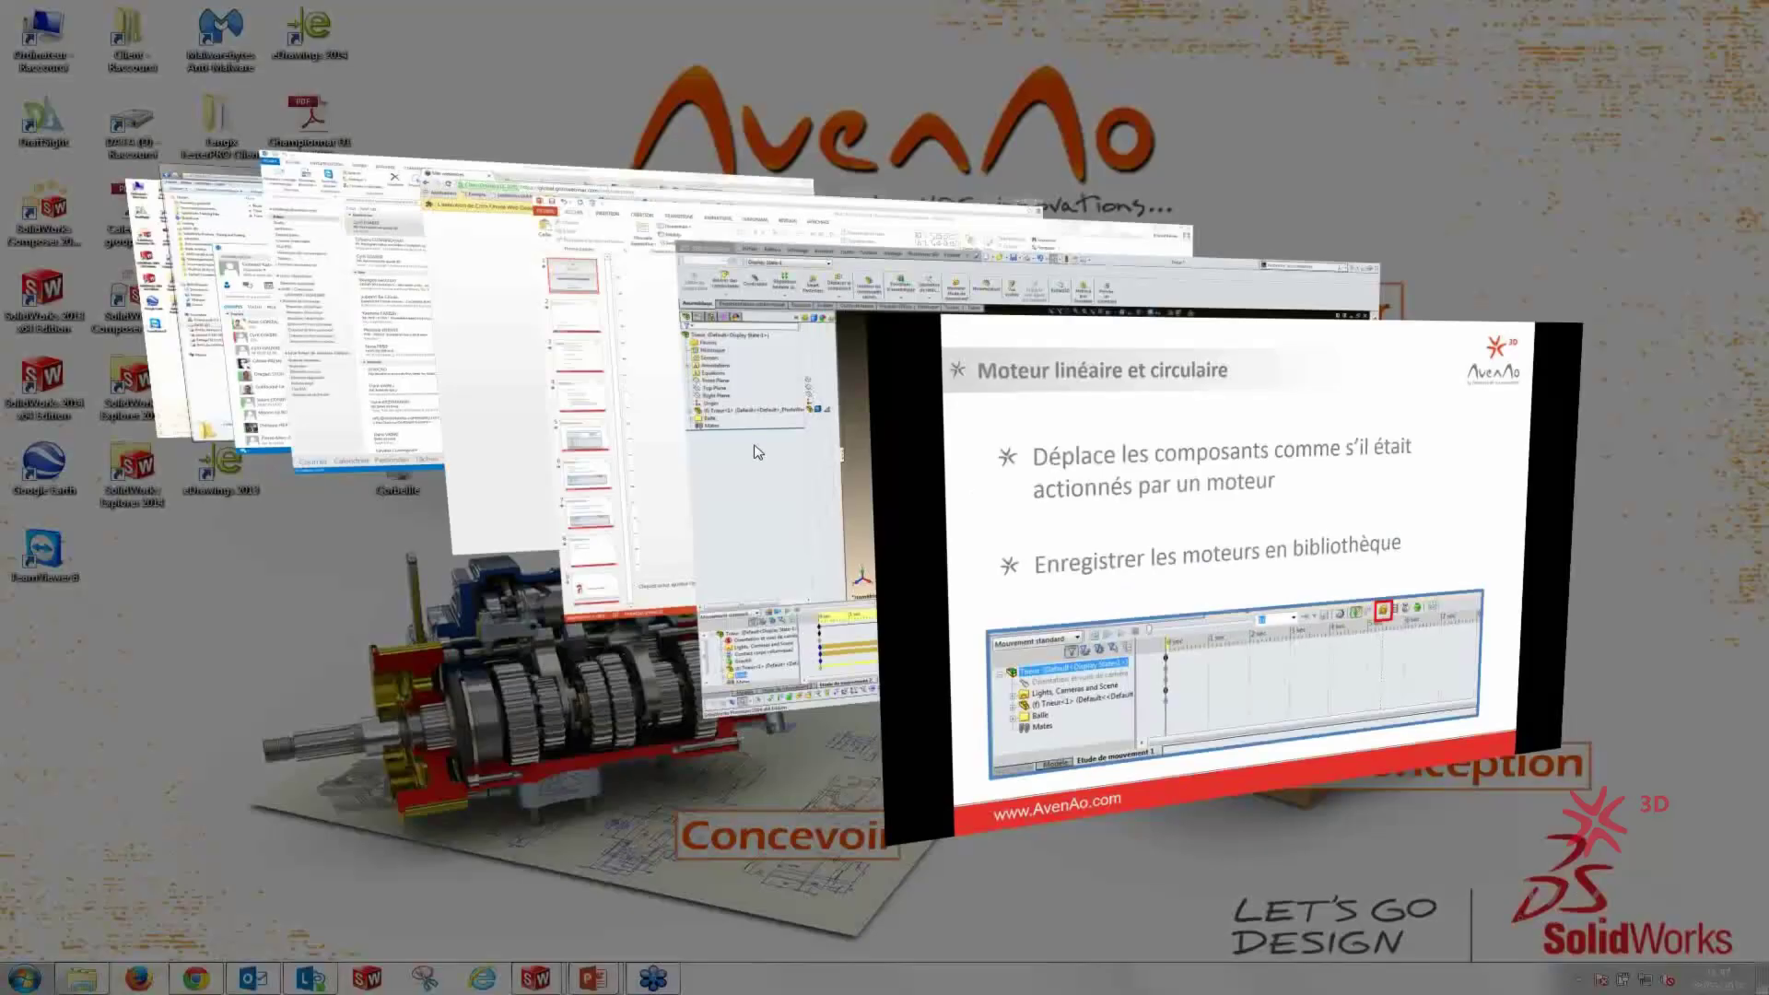
- Open the 'machine' assembly from recent documents, rebuild it, and show Etude de mouvement 2
key(r)
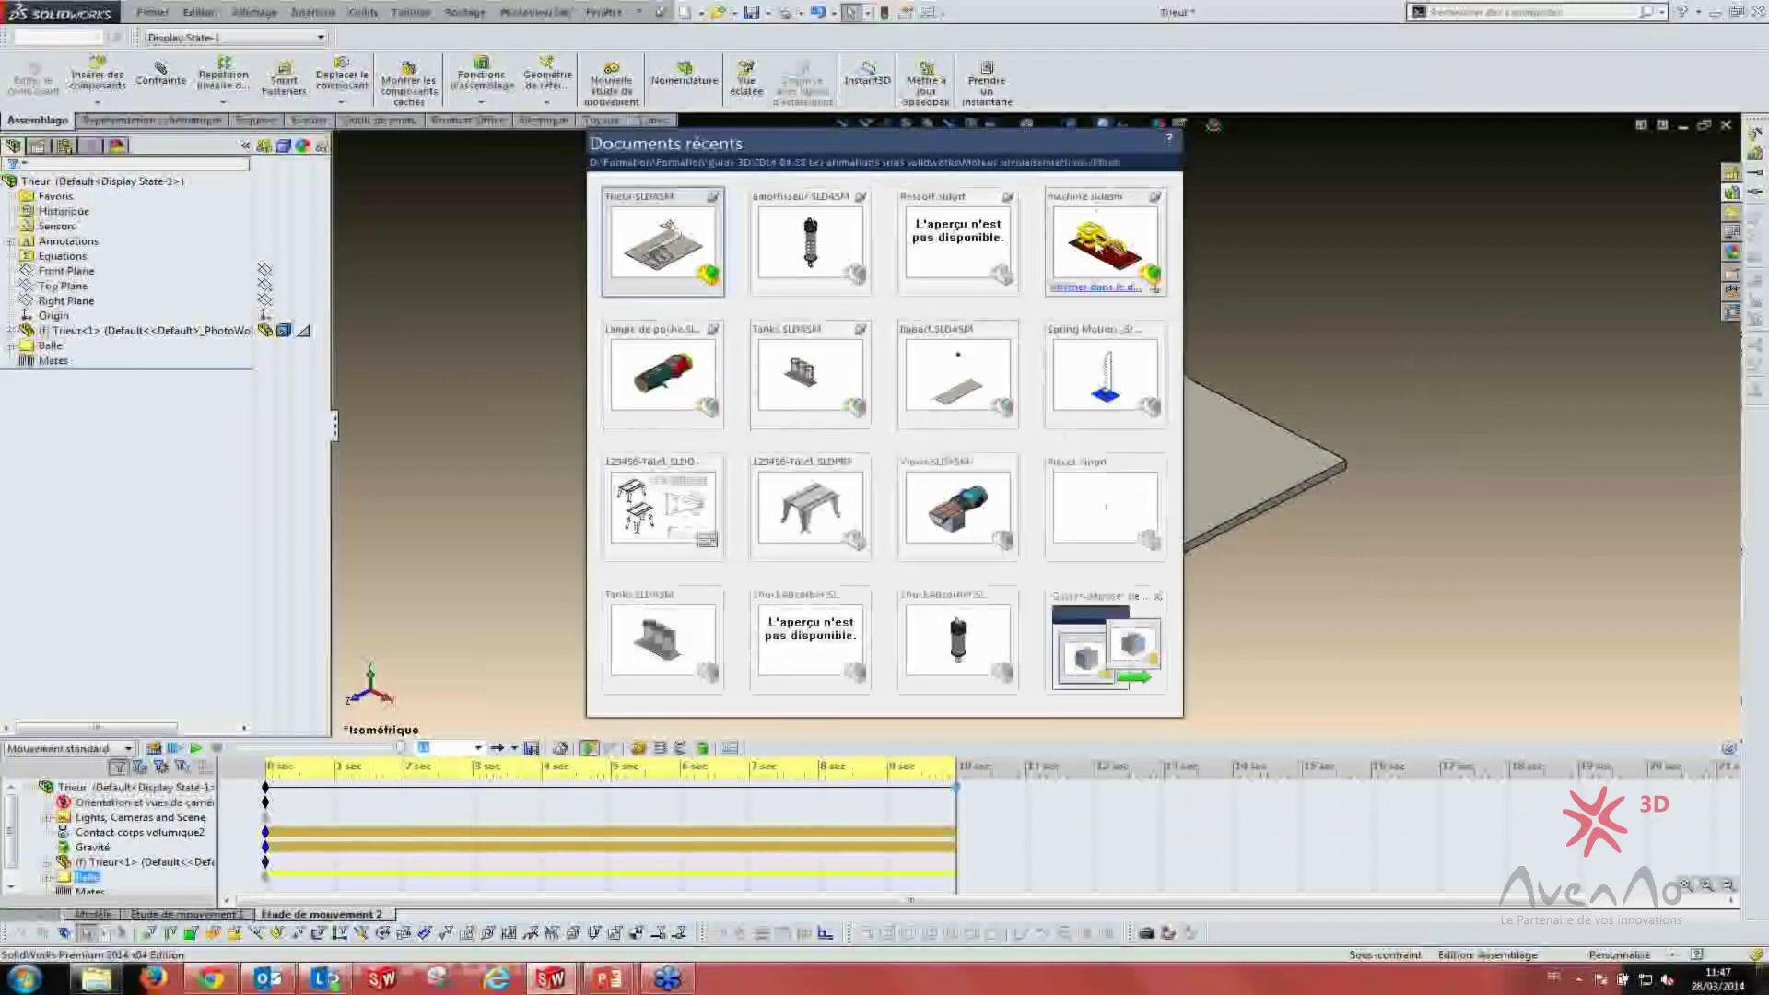
click(1100, 247)
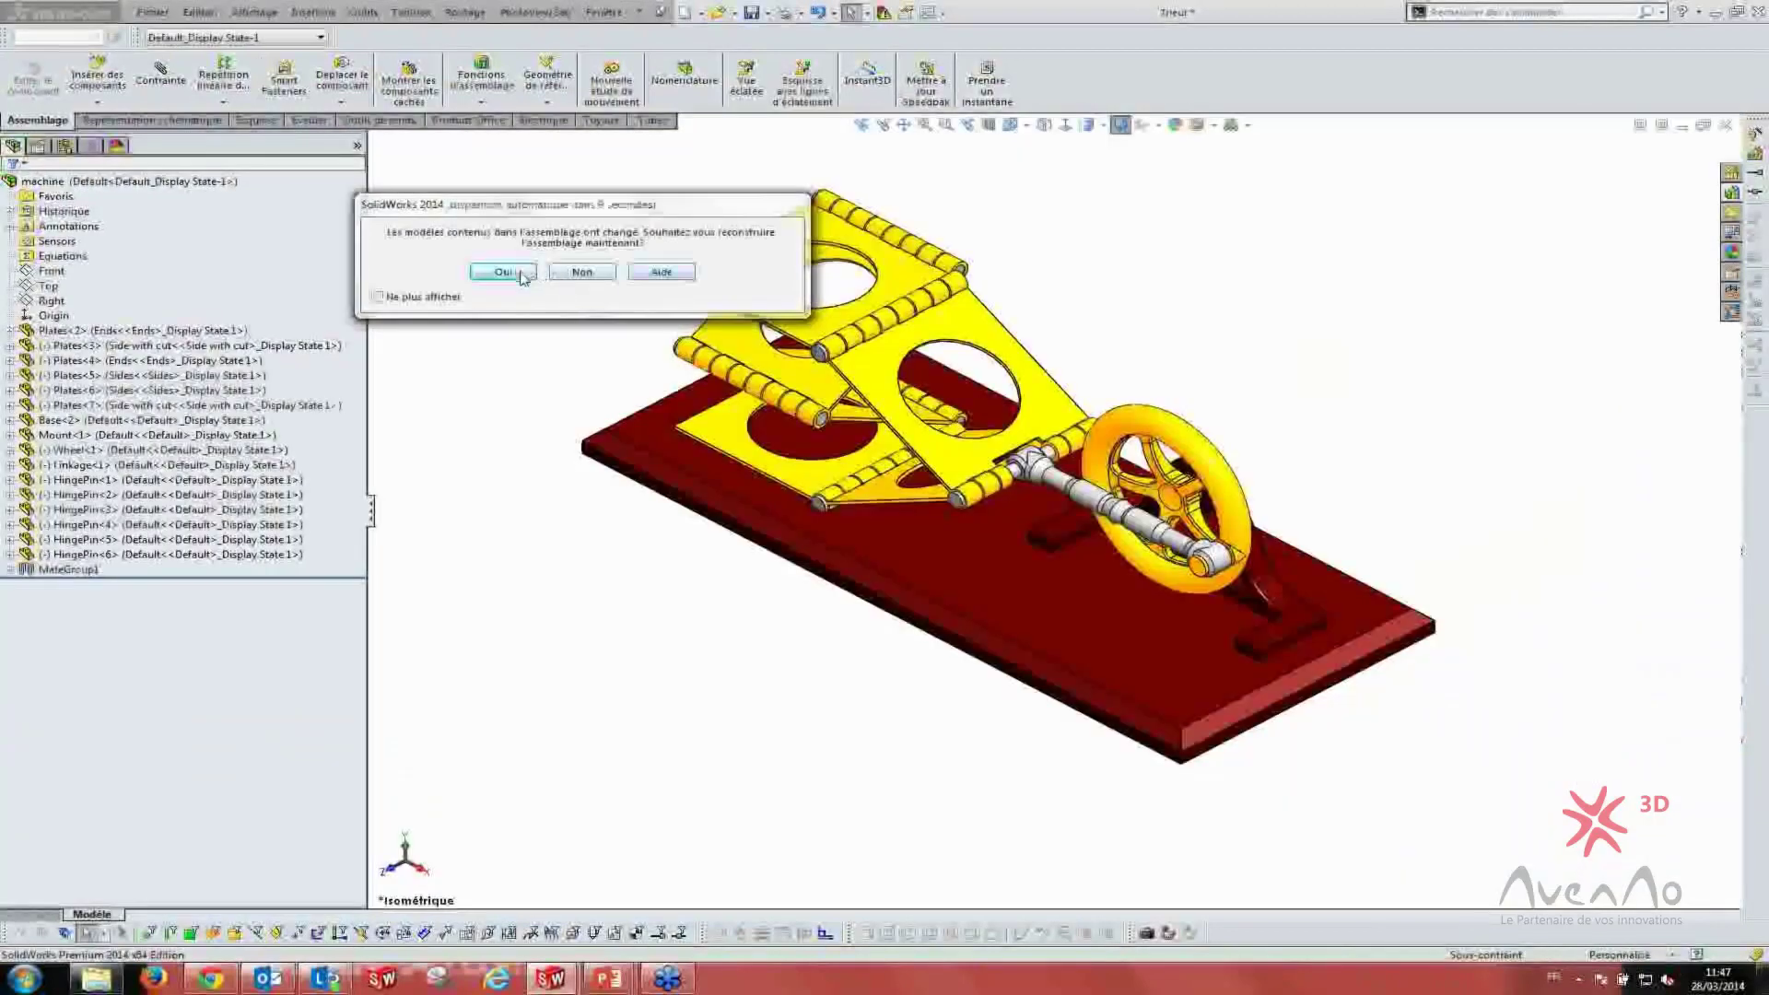
click(516, 272)
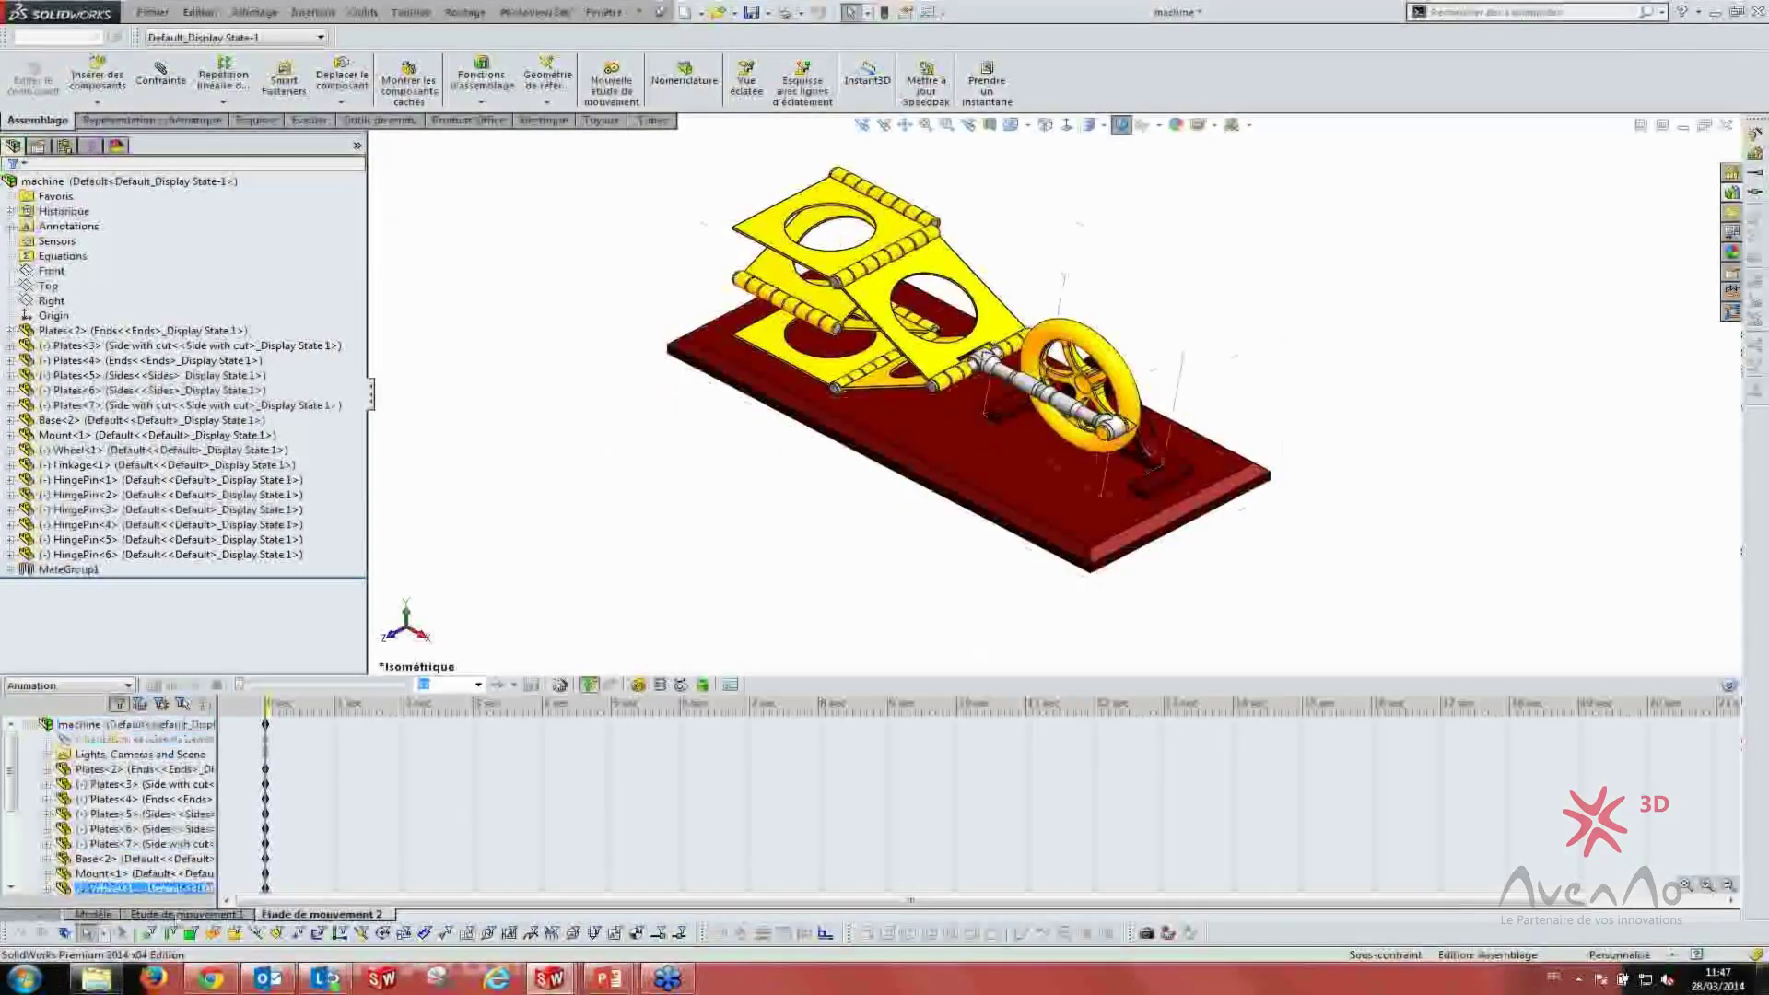
click(184, 913)
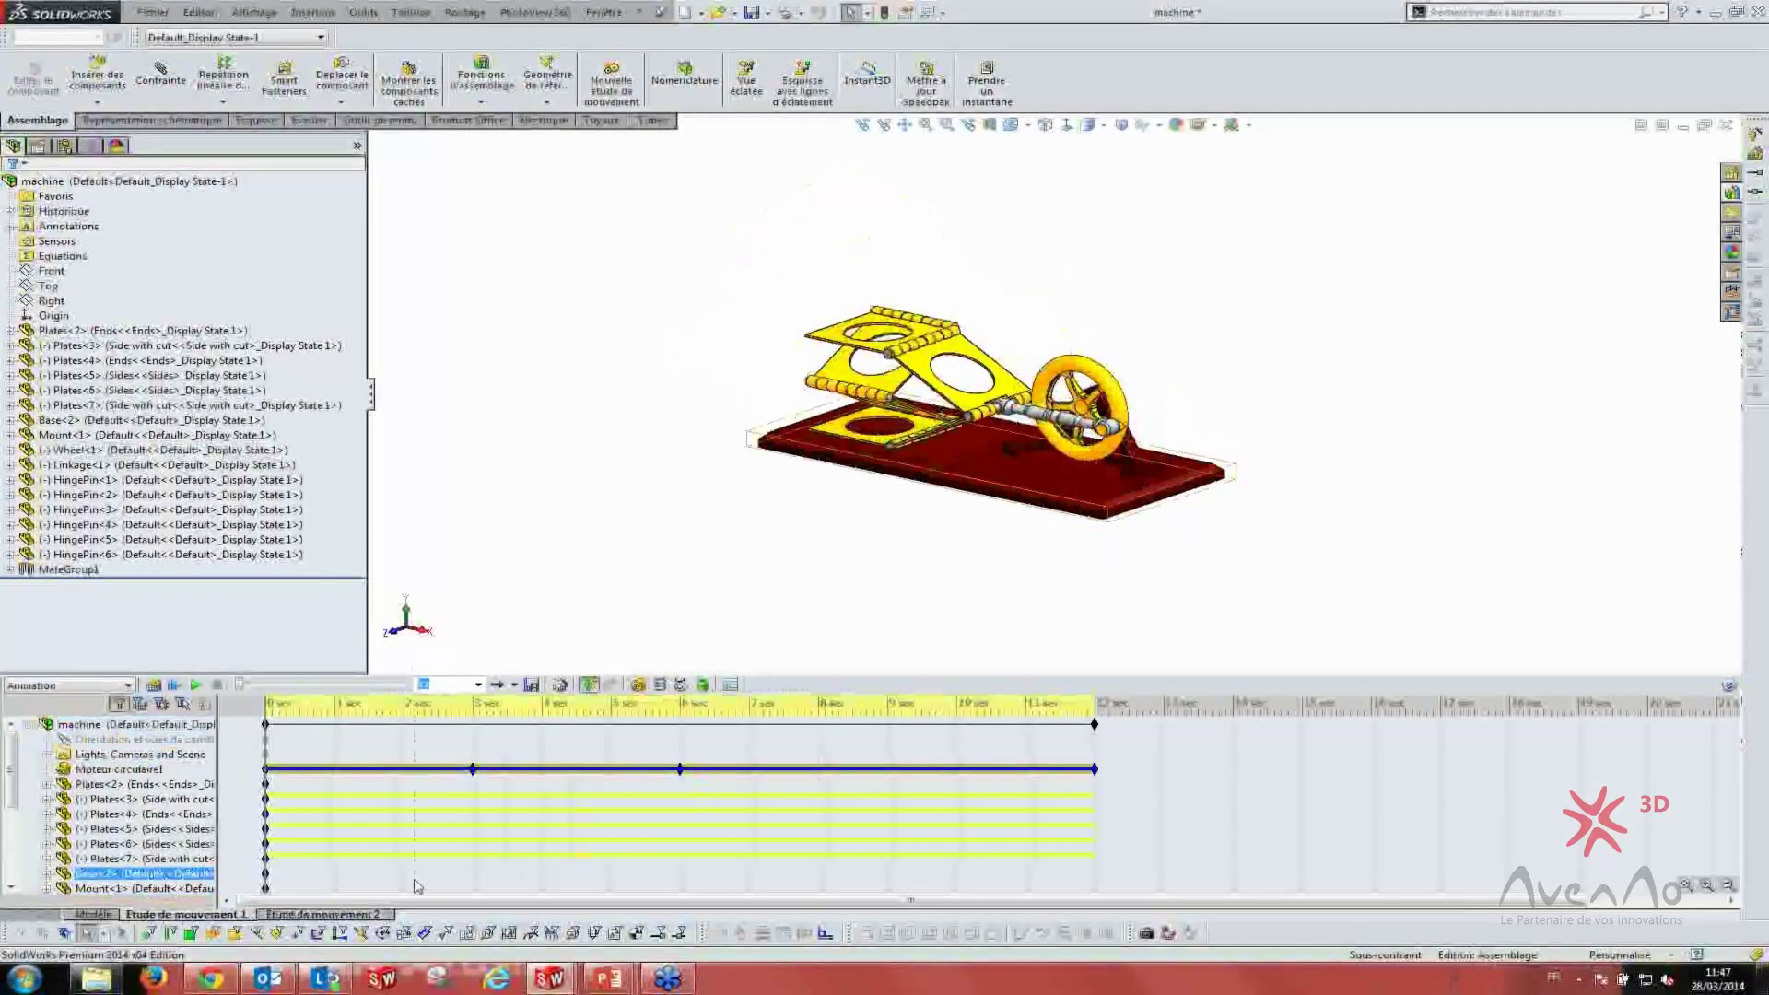
click(325, 914)
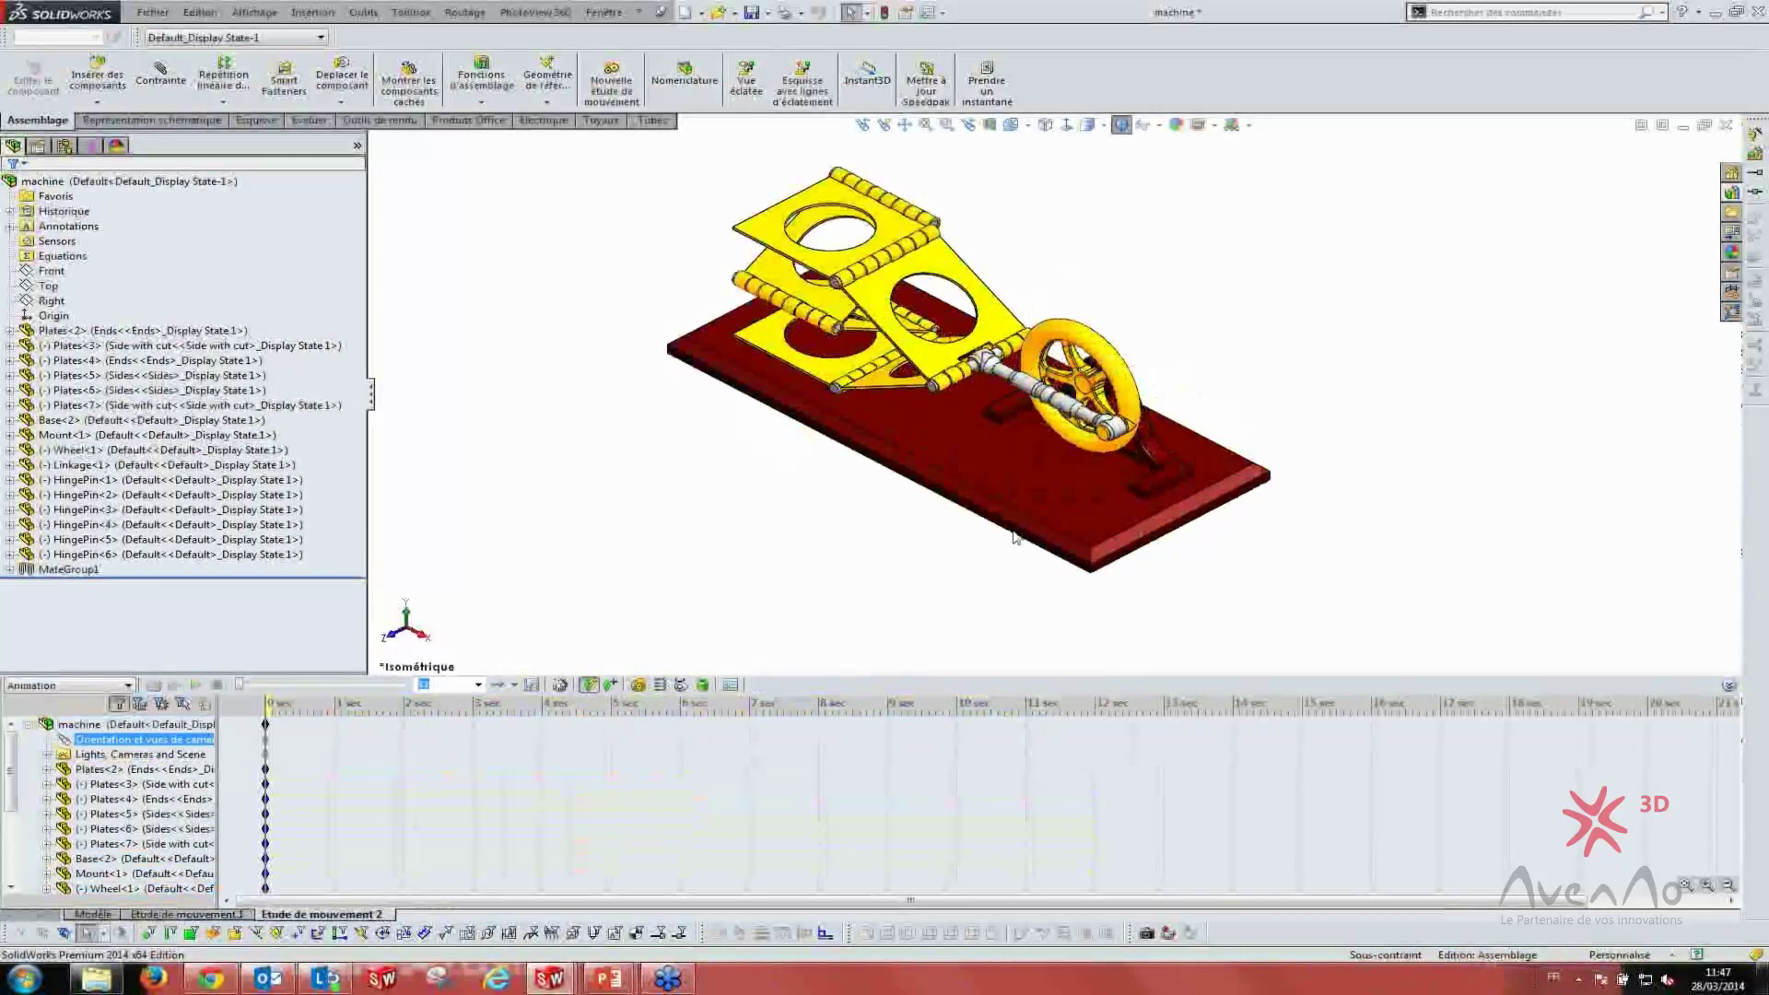
- Start adding a motor and orbit and zoom the view toward the wheel
click(639, 687)
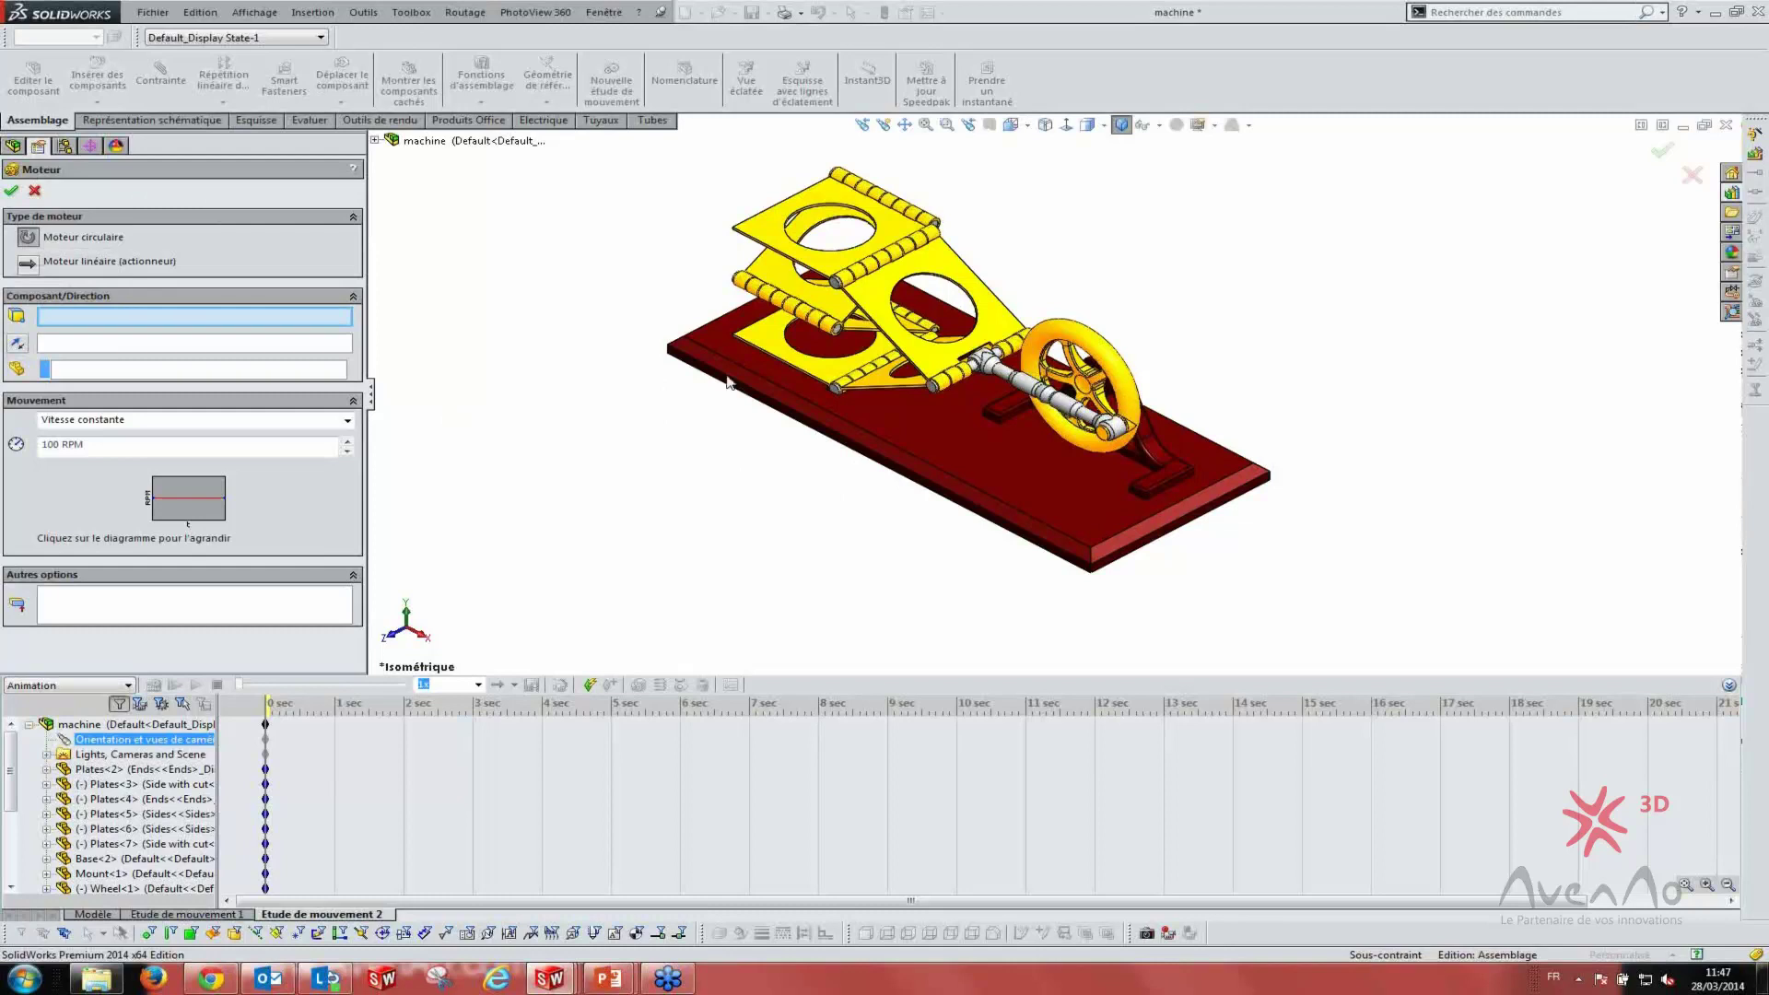
middle_drag(454, 414, 659, 395)
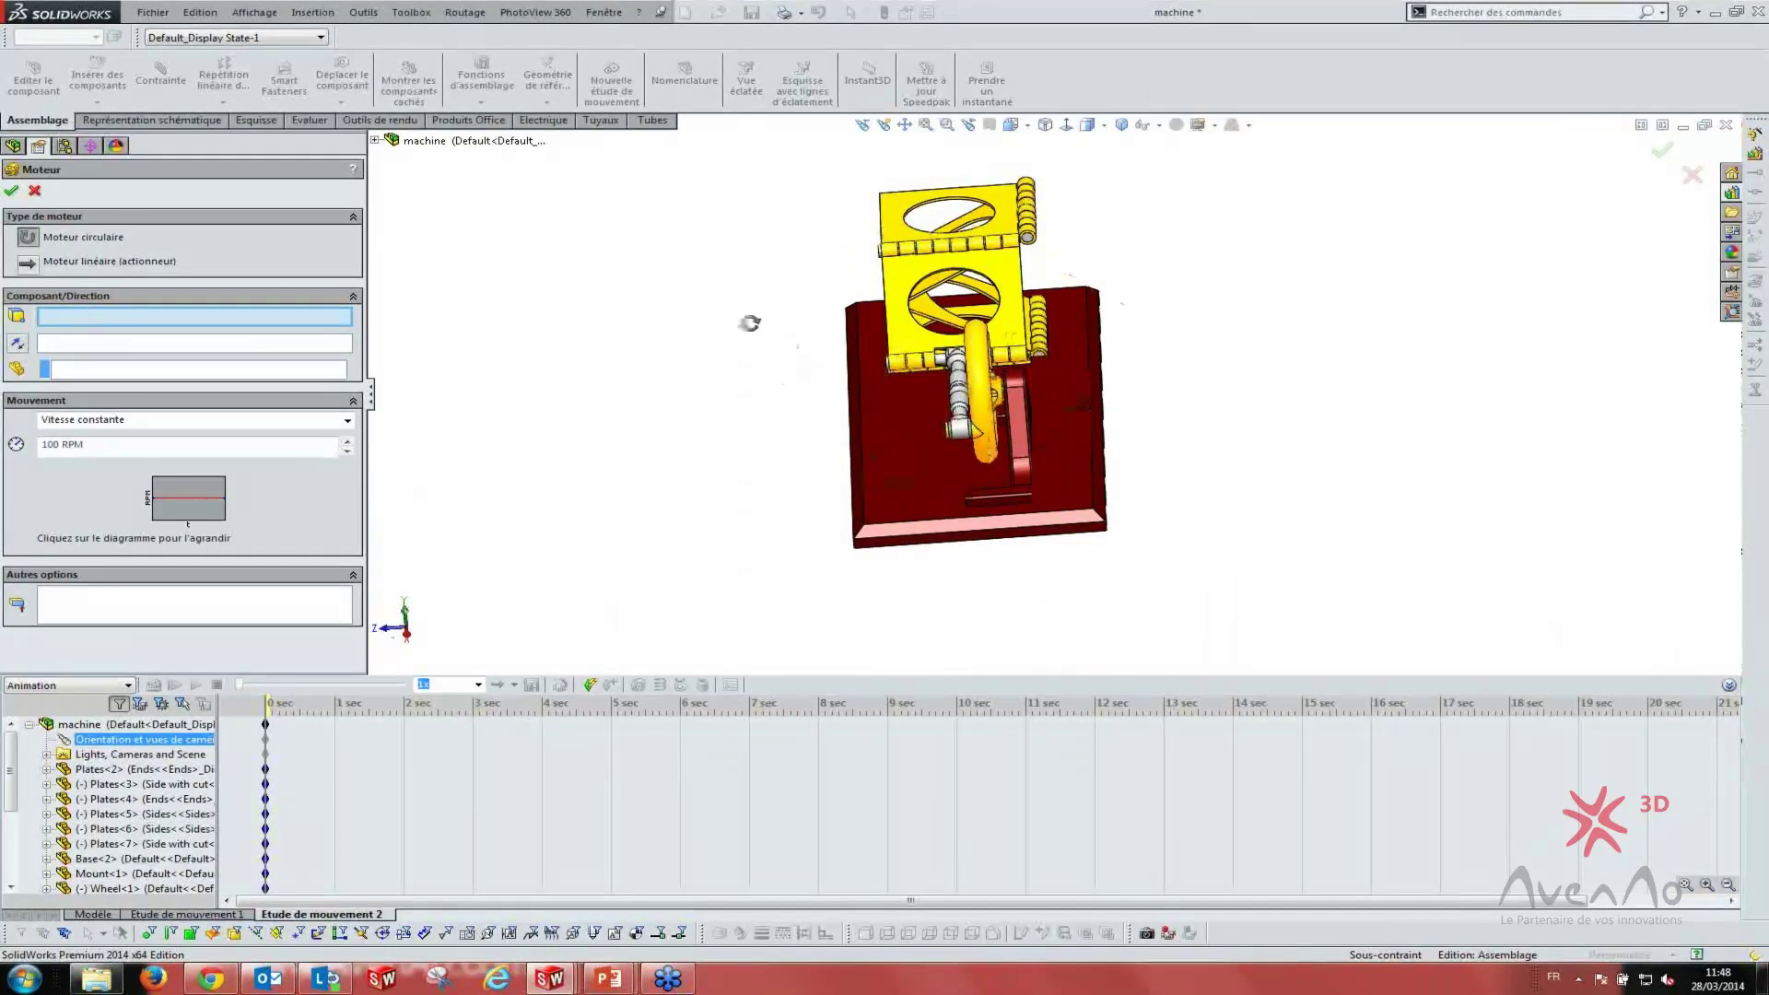
middle_drag(749, 323, 662, 457)
scroll(782, 471, down, 2)
scroll(875, 400, down, 4)
scroll(875, 400, down, 2)
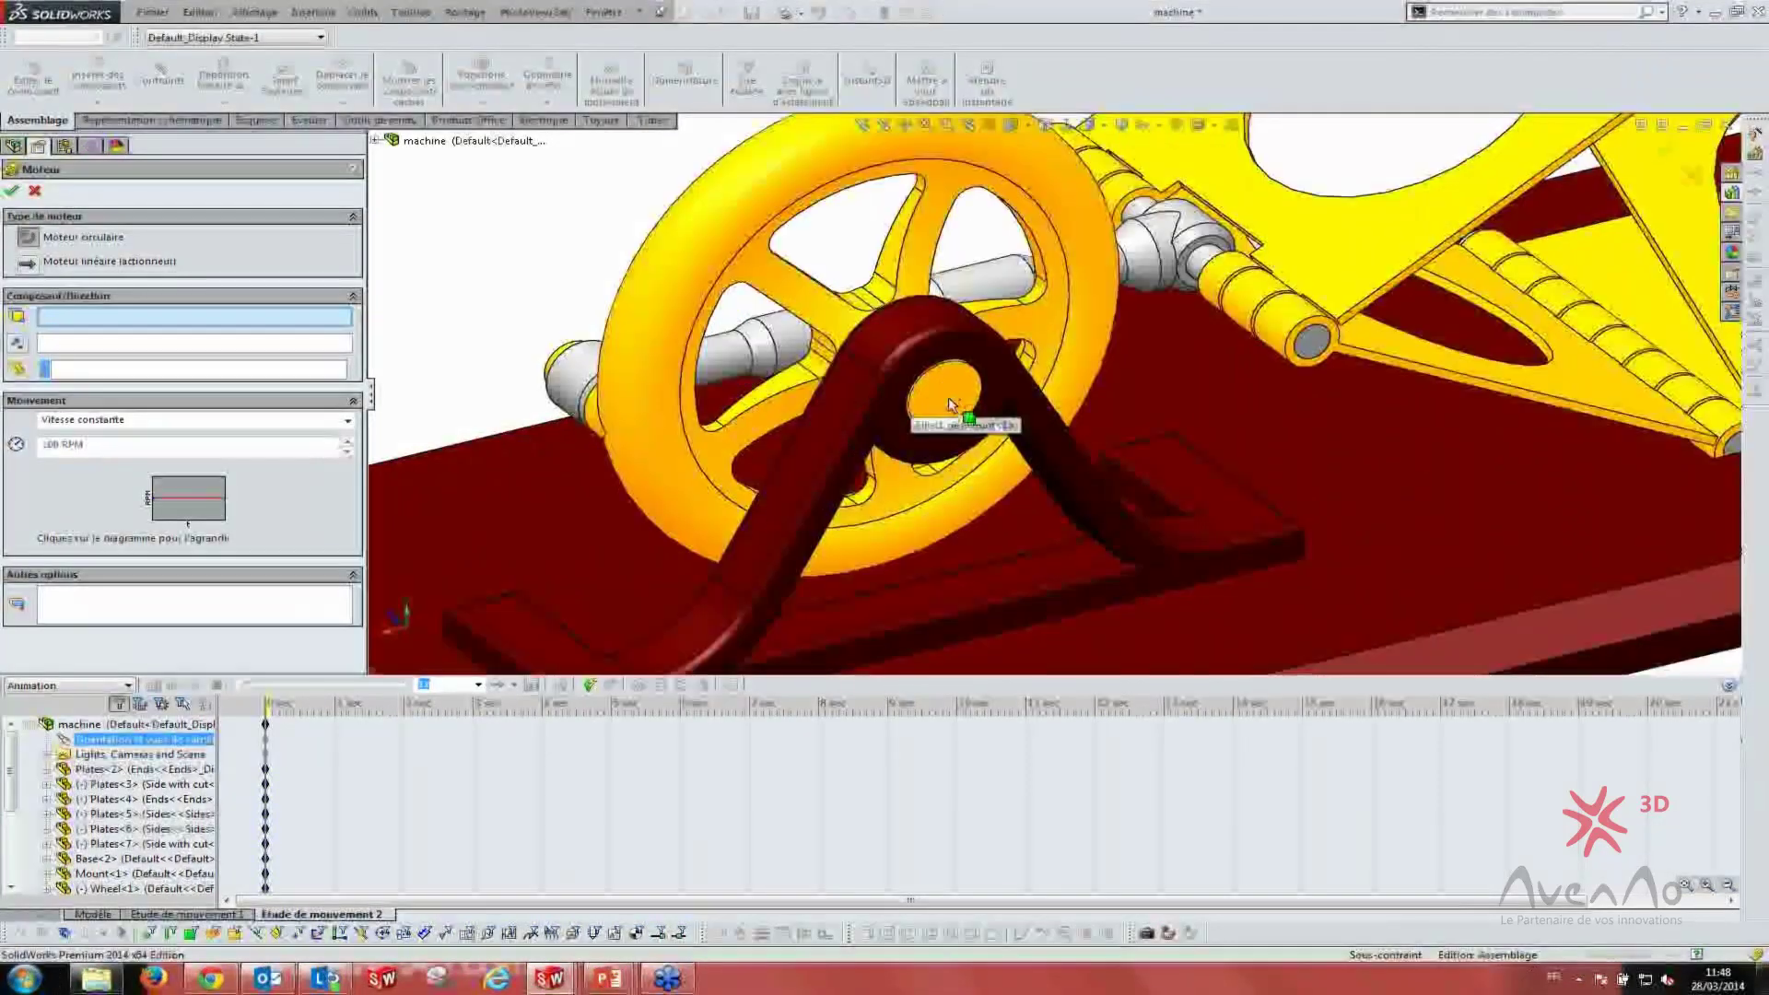
scroll(932, 406, down, 3)
scroll(782, 385, up, 5)
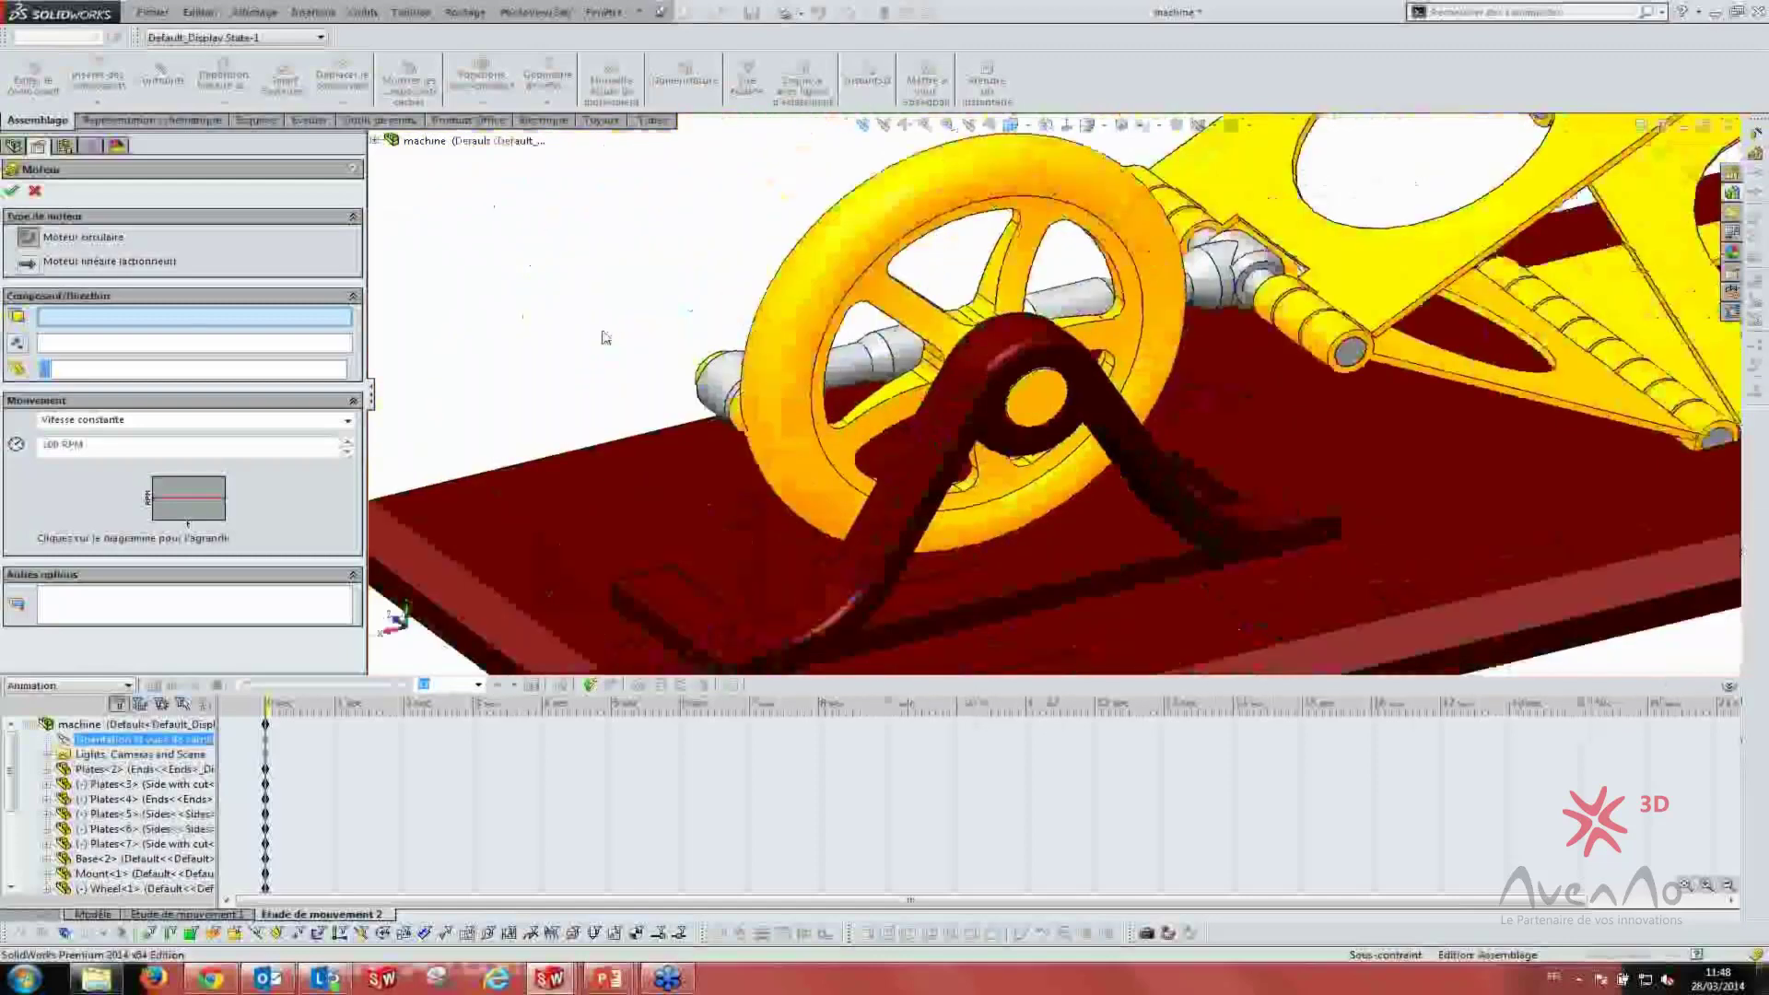
- Cancel the motor and go back to the assembly's Modèle view
key(Escape)
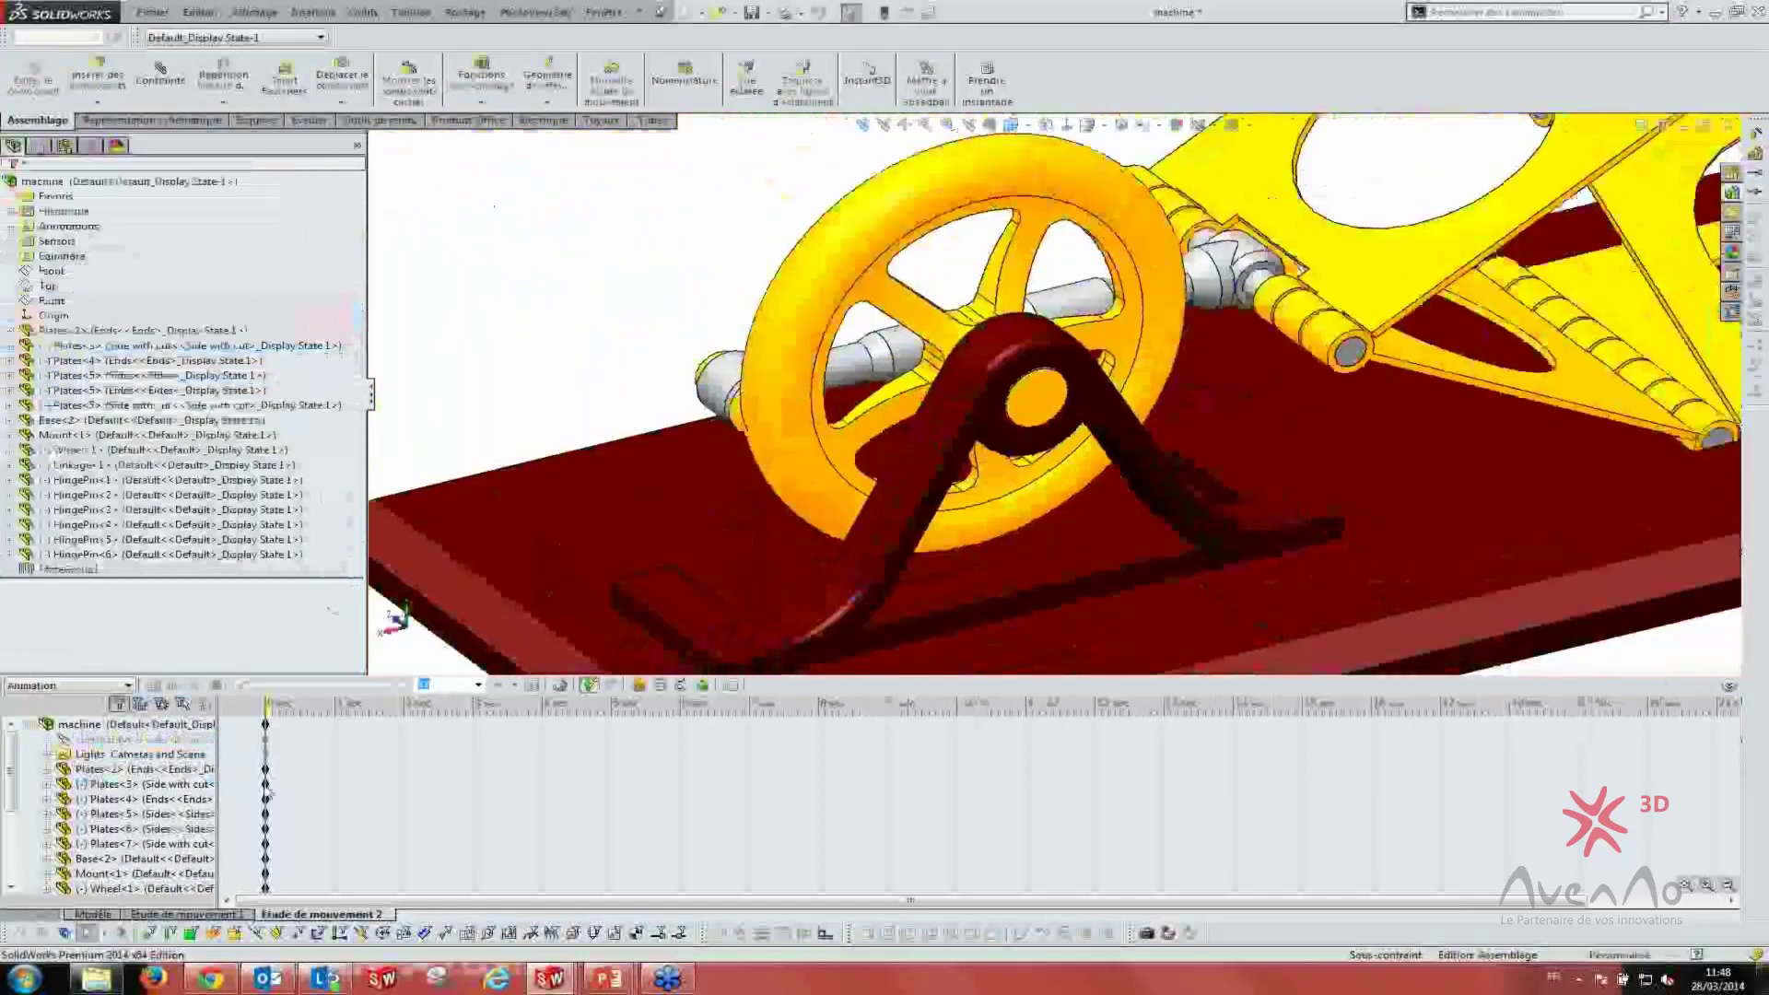
click(92, 914)
scroll(677, 599, up, 3)
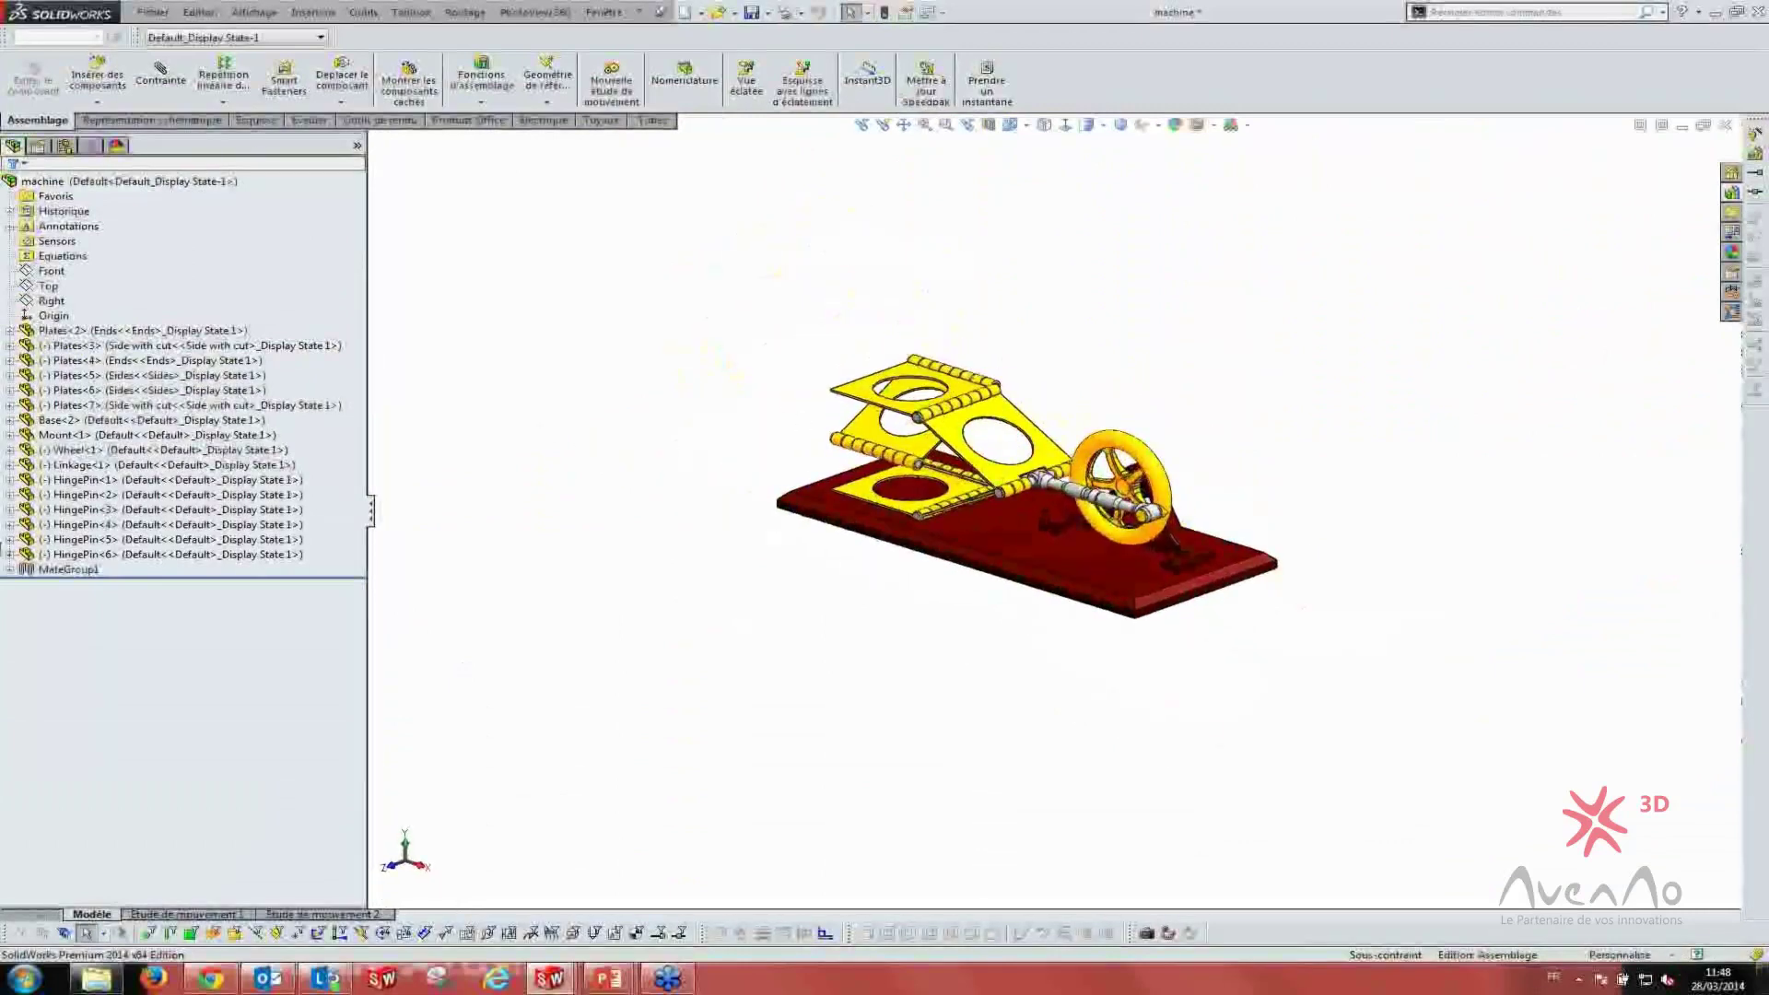
- Drag the wheel to test how the plate linkage moves
click(9, 570)
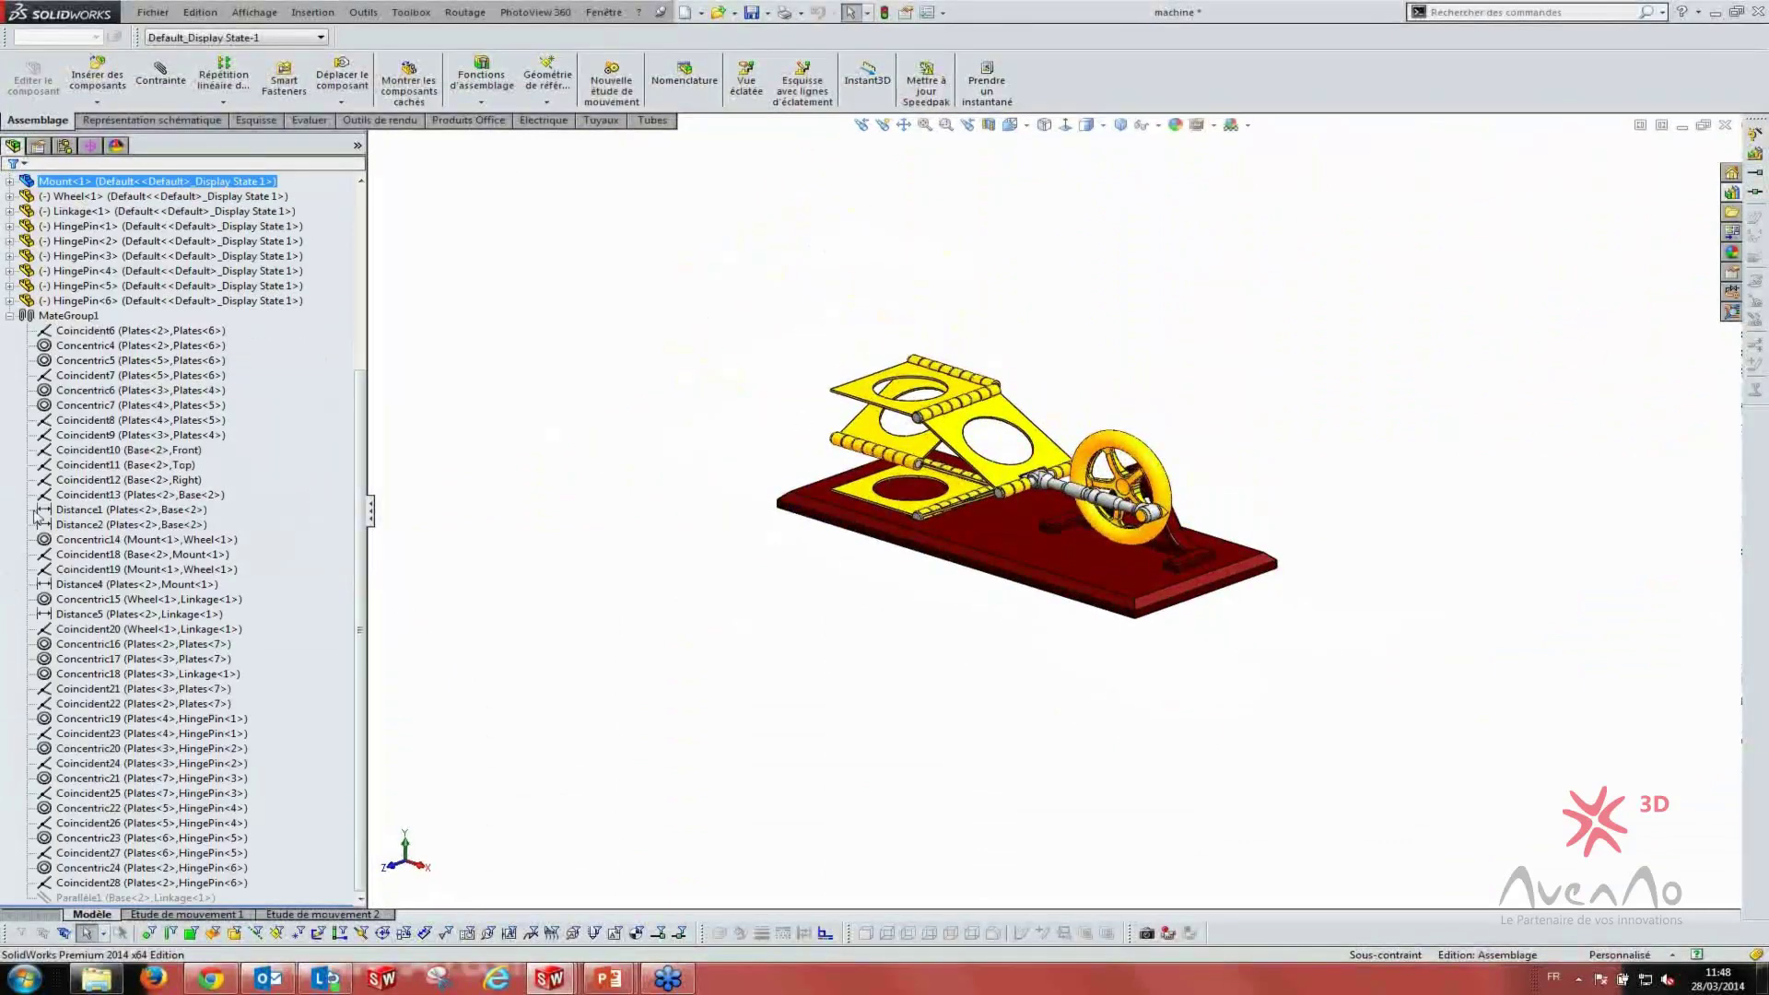
click(10, 315)
scroll(1053, 532, down, 3)
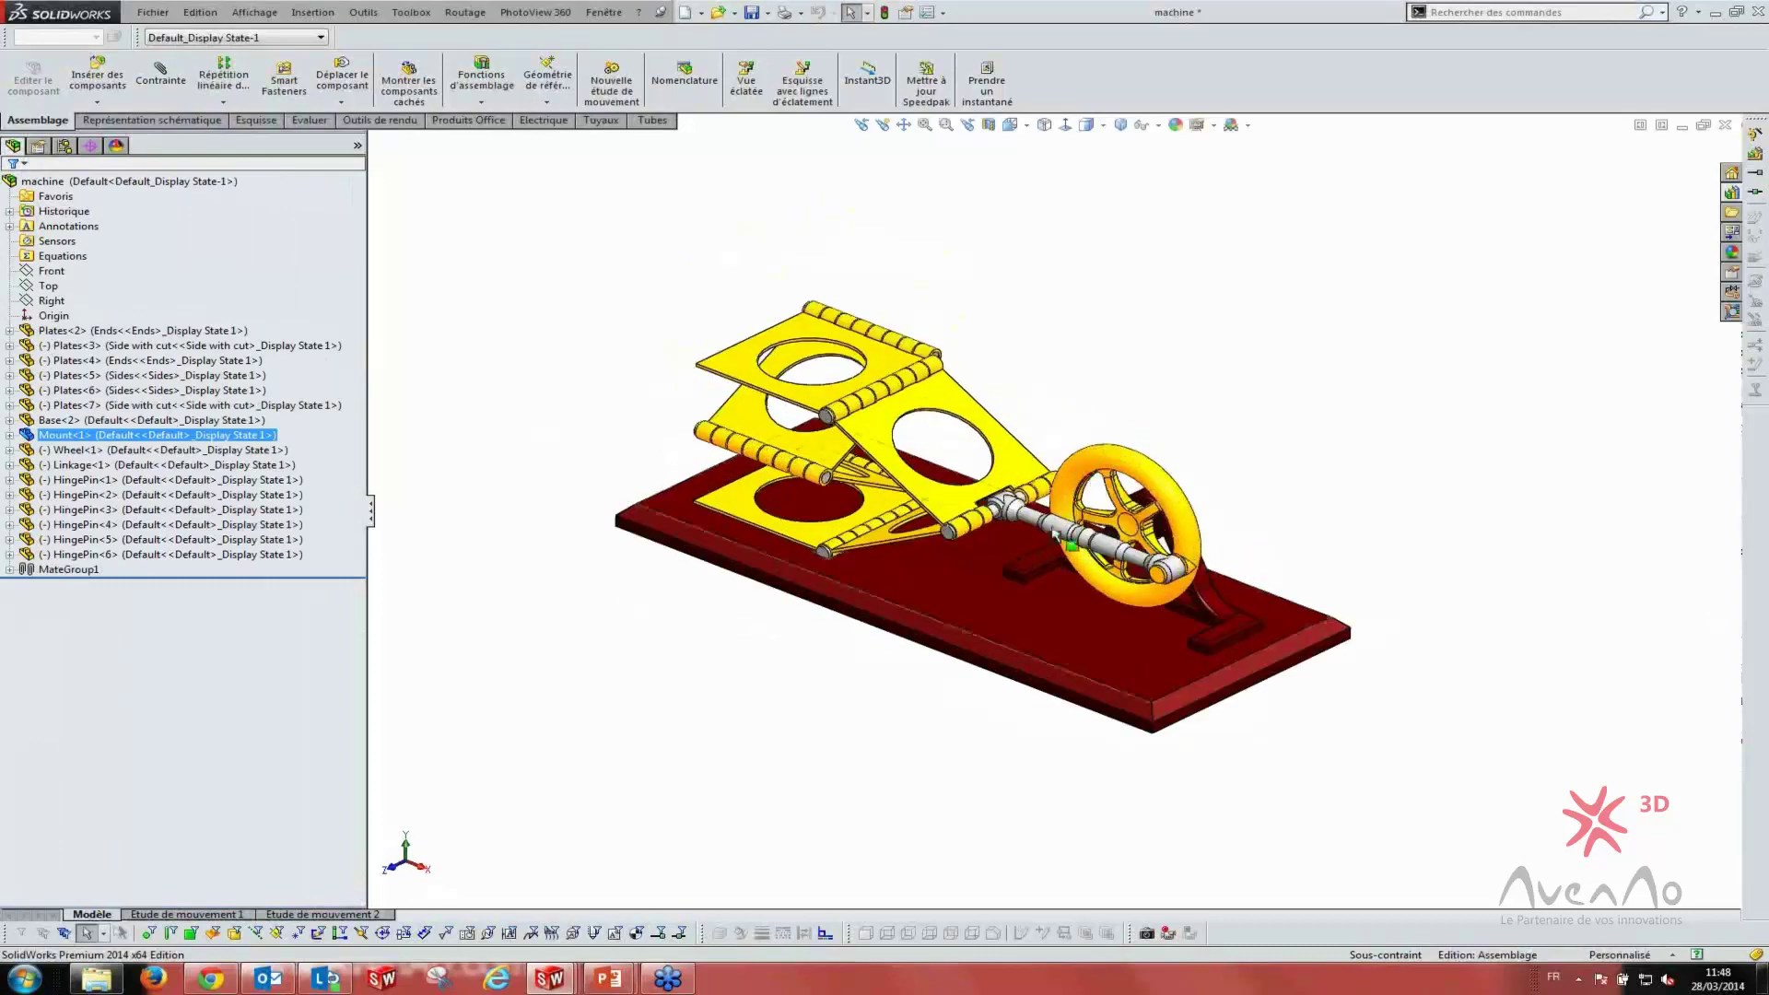
mouse_move(1053, 532)
mouse_down()
mouse_move(1106, 493)
mouse_move(1085, 462)
mouse_move(1152, 521)
mouse_move(1189, 601)
mouse_move(1057, 703)
mouse_up()
key(Escape)
key(Escape)
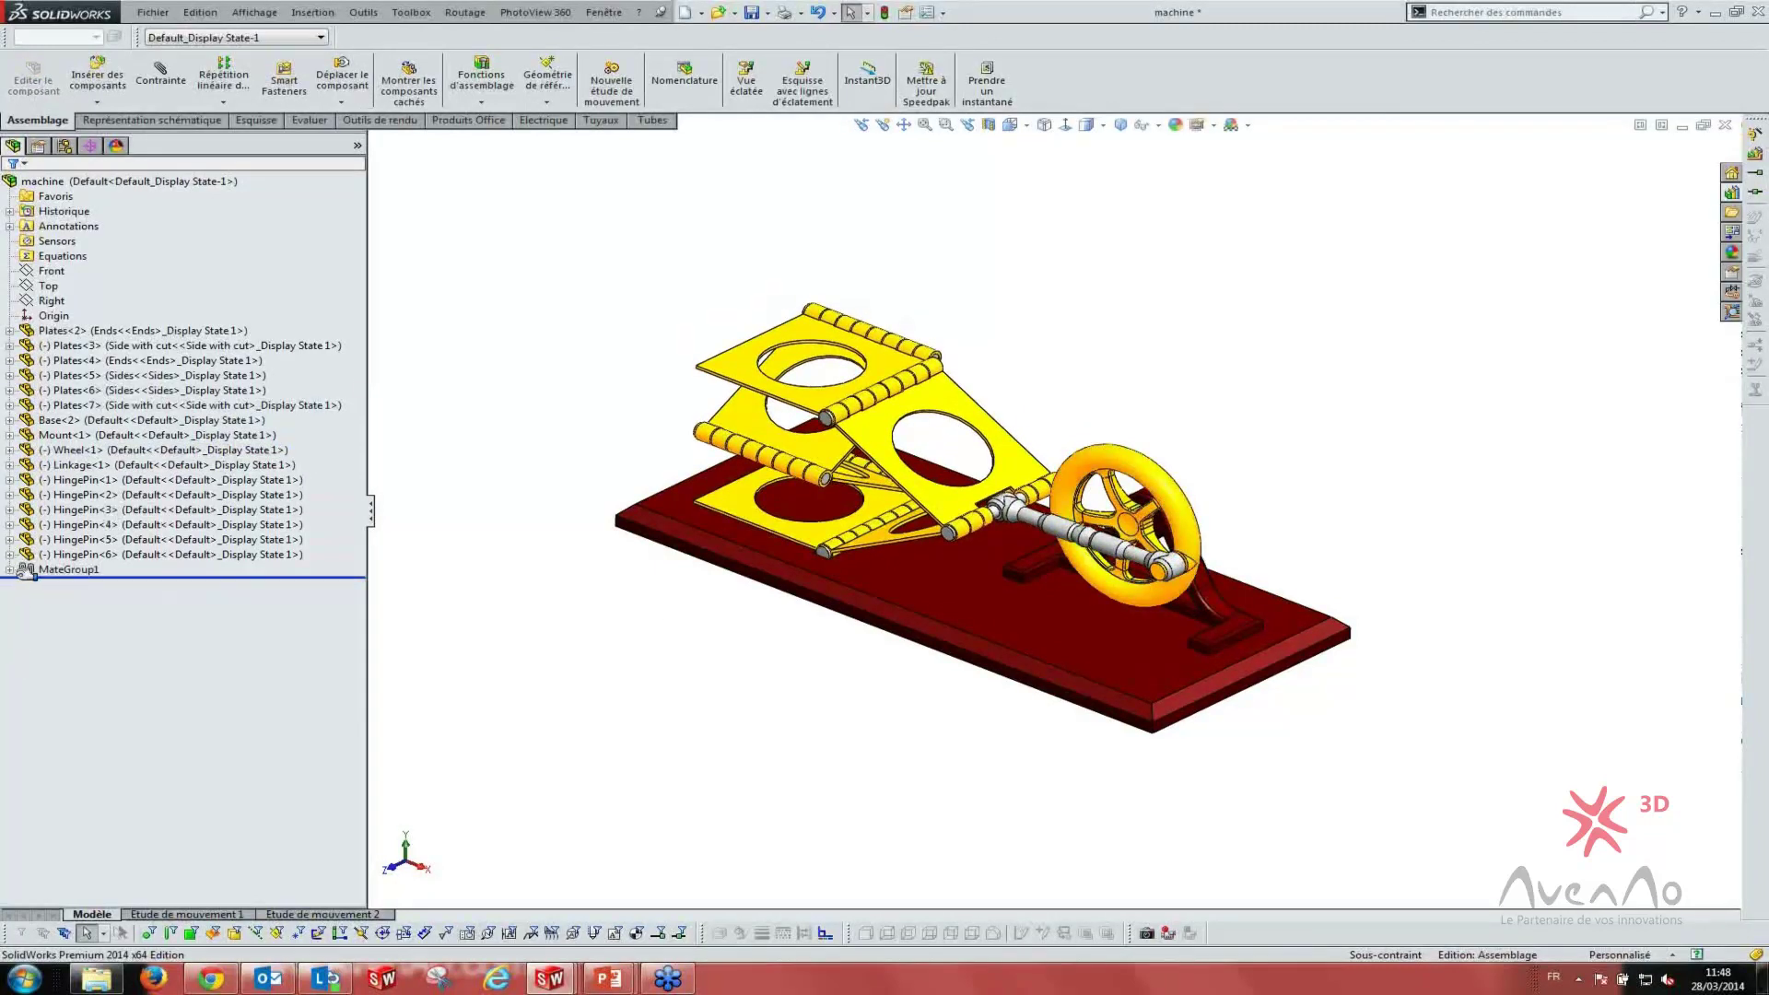
- Leave the Base–Linkage Parallèle1 mate suppressed and reopen Etude de mouvement 2
click(10, 570)
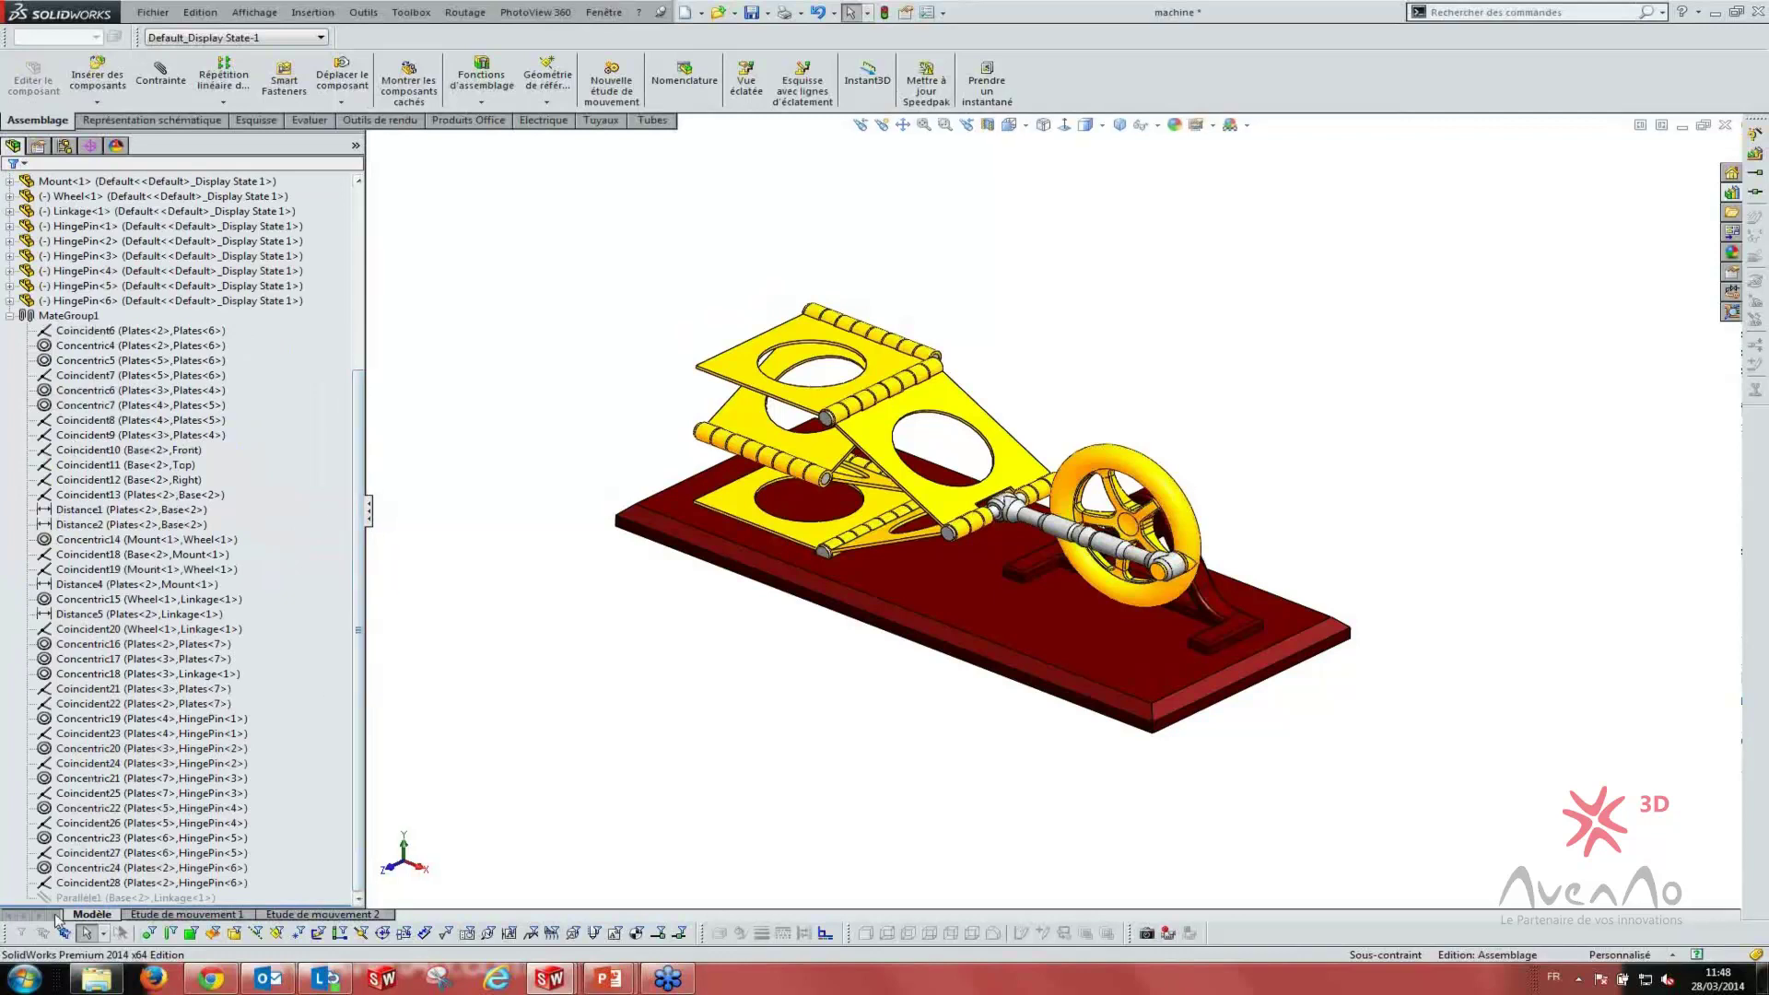
click(89, 898)
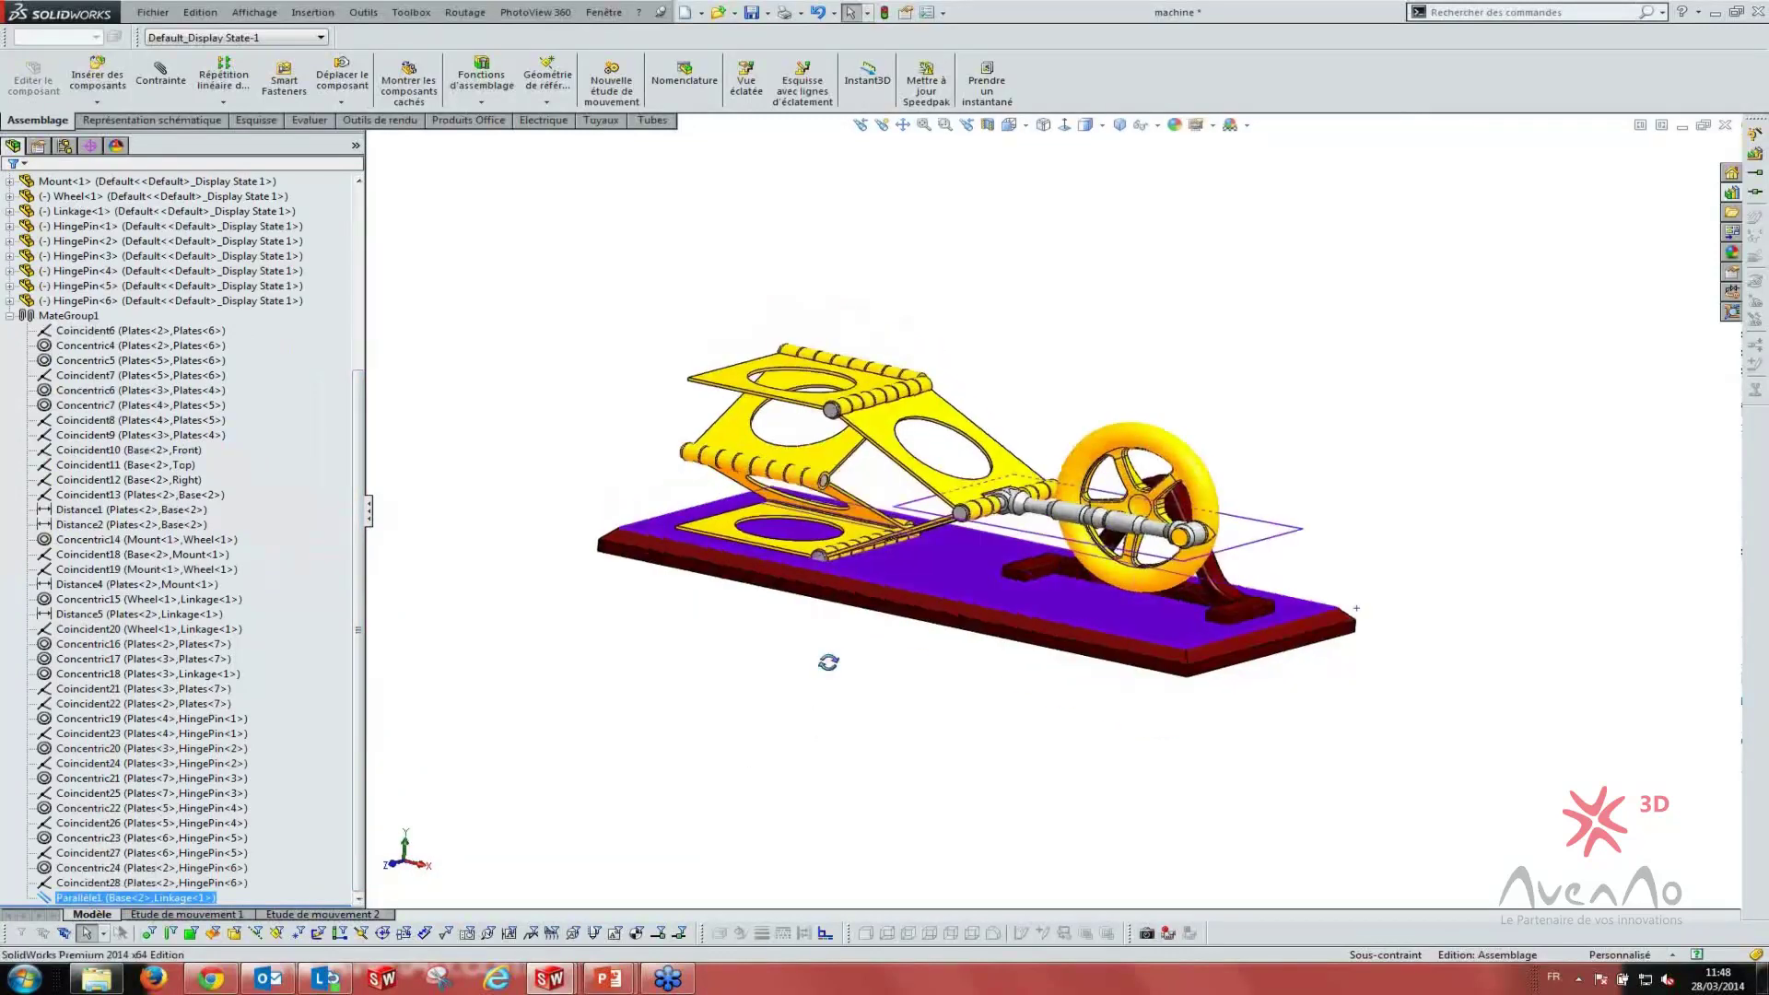
click(57, 898)
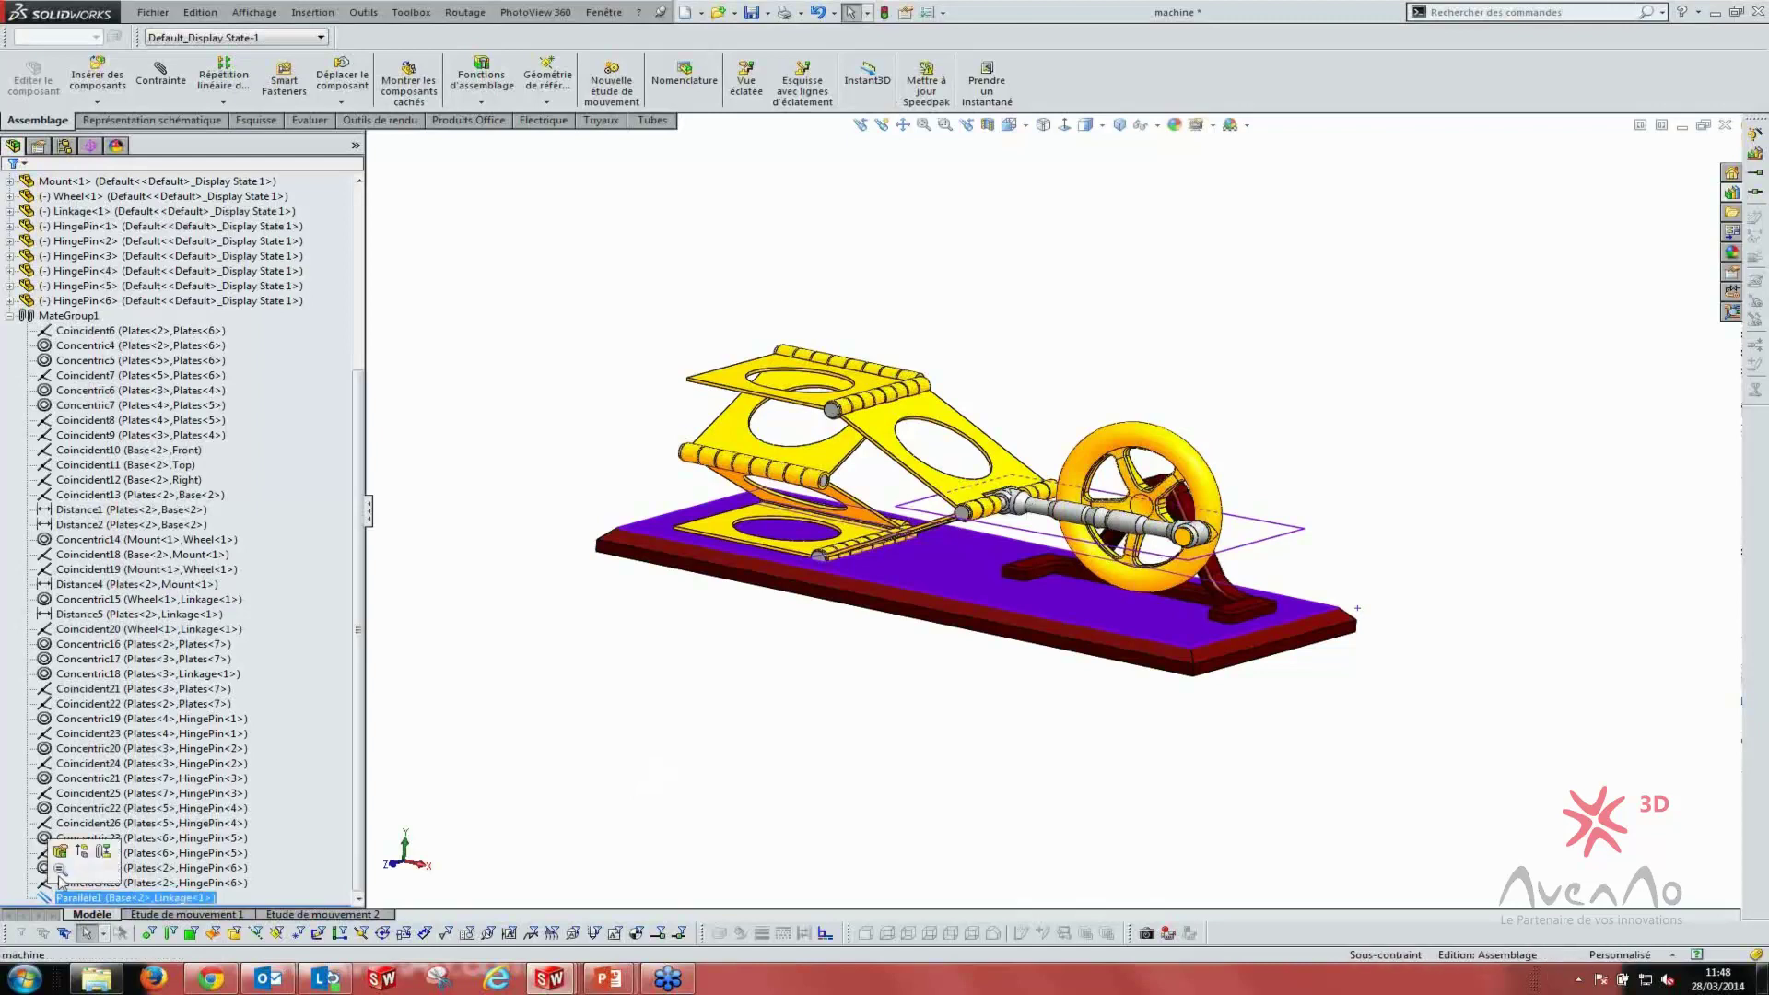
click(788, 724)
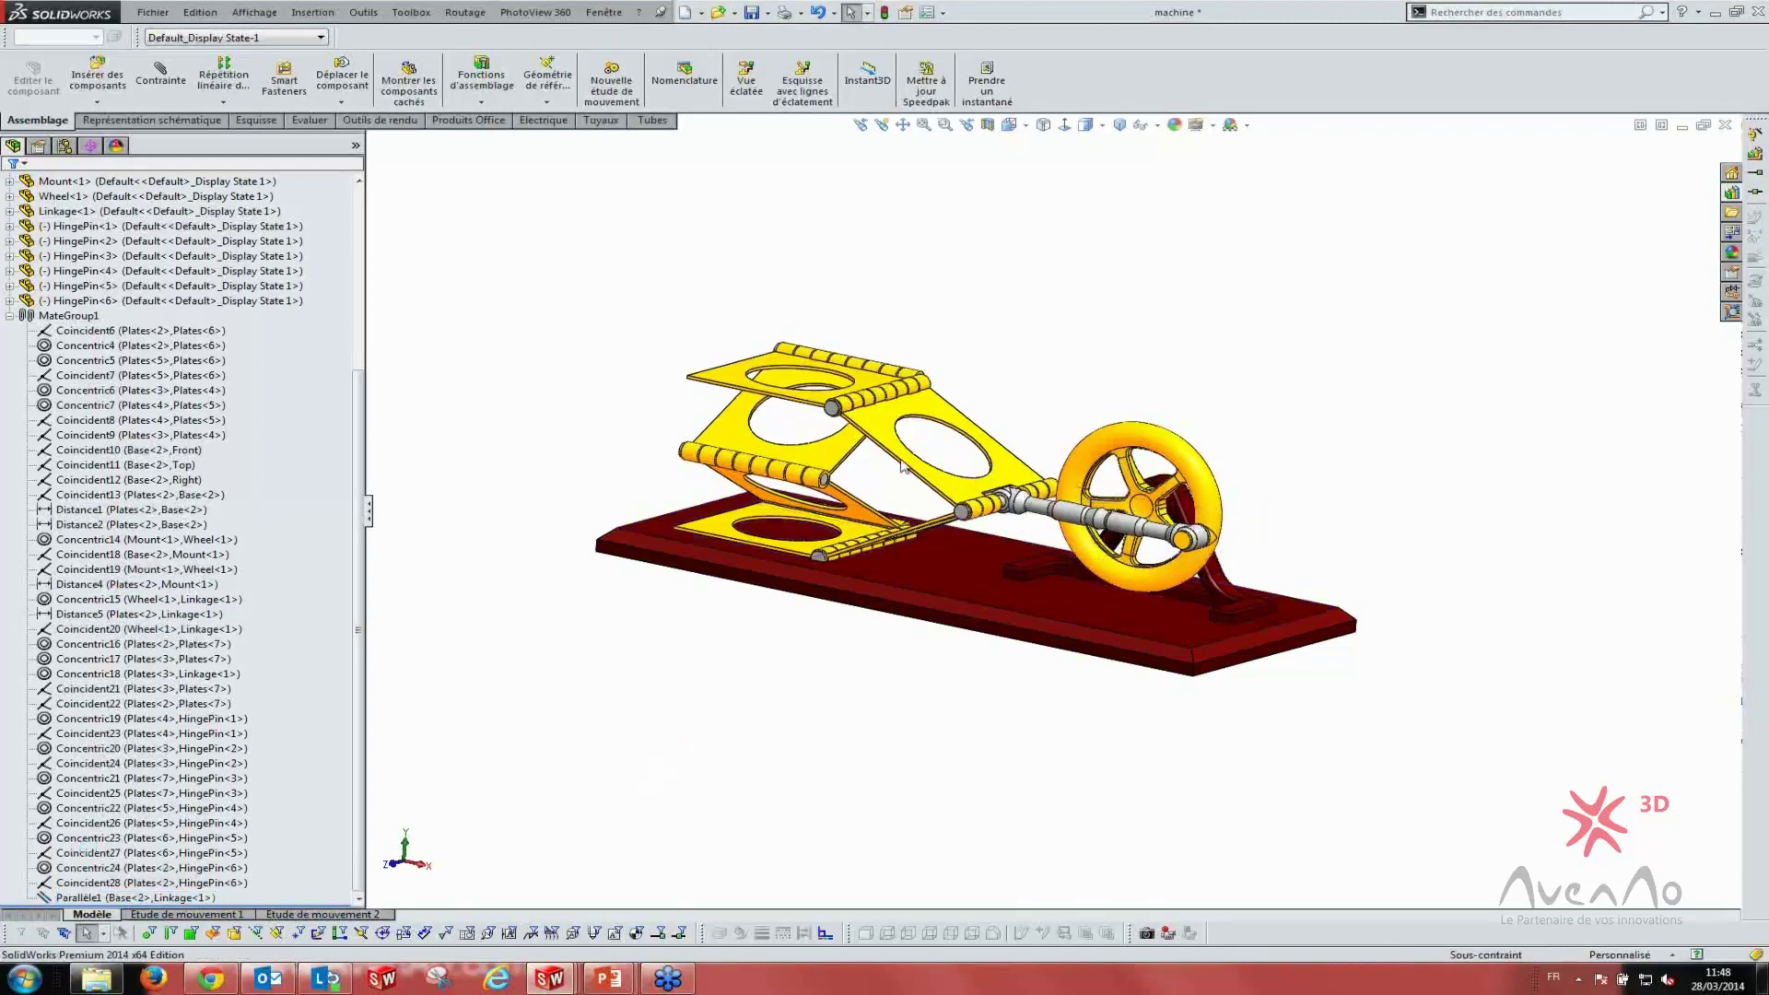
click(58, 898)
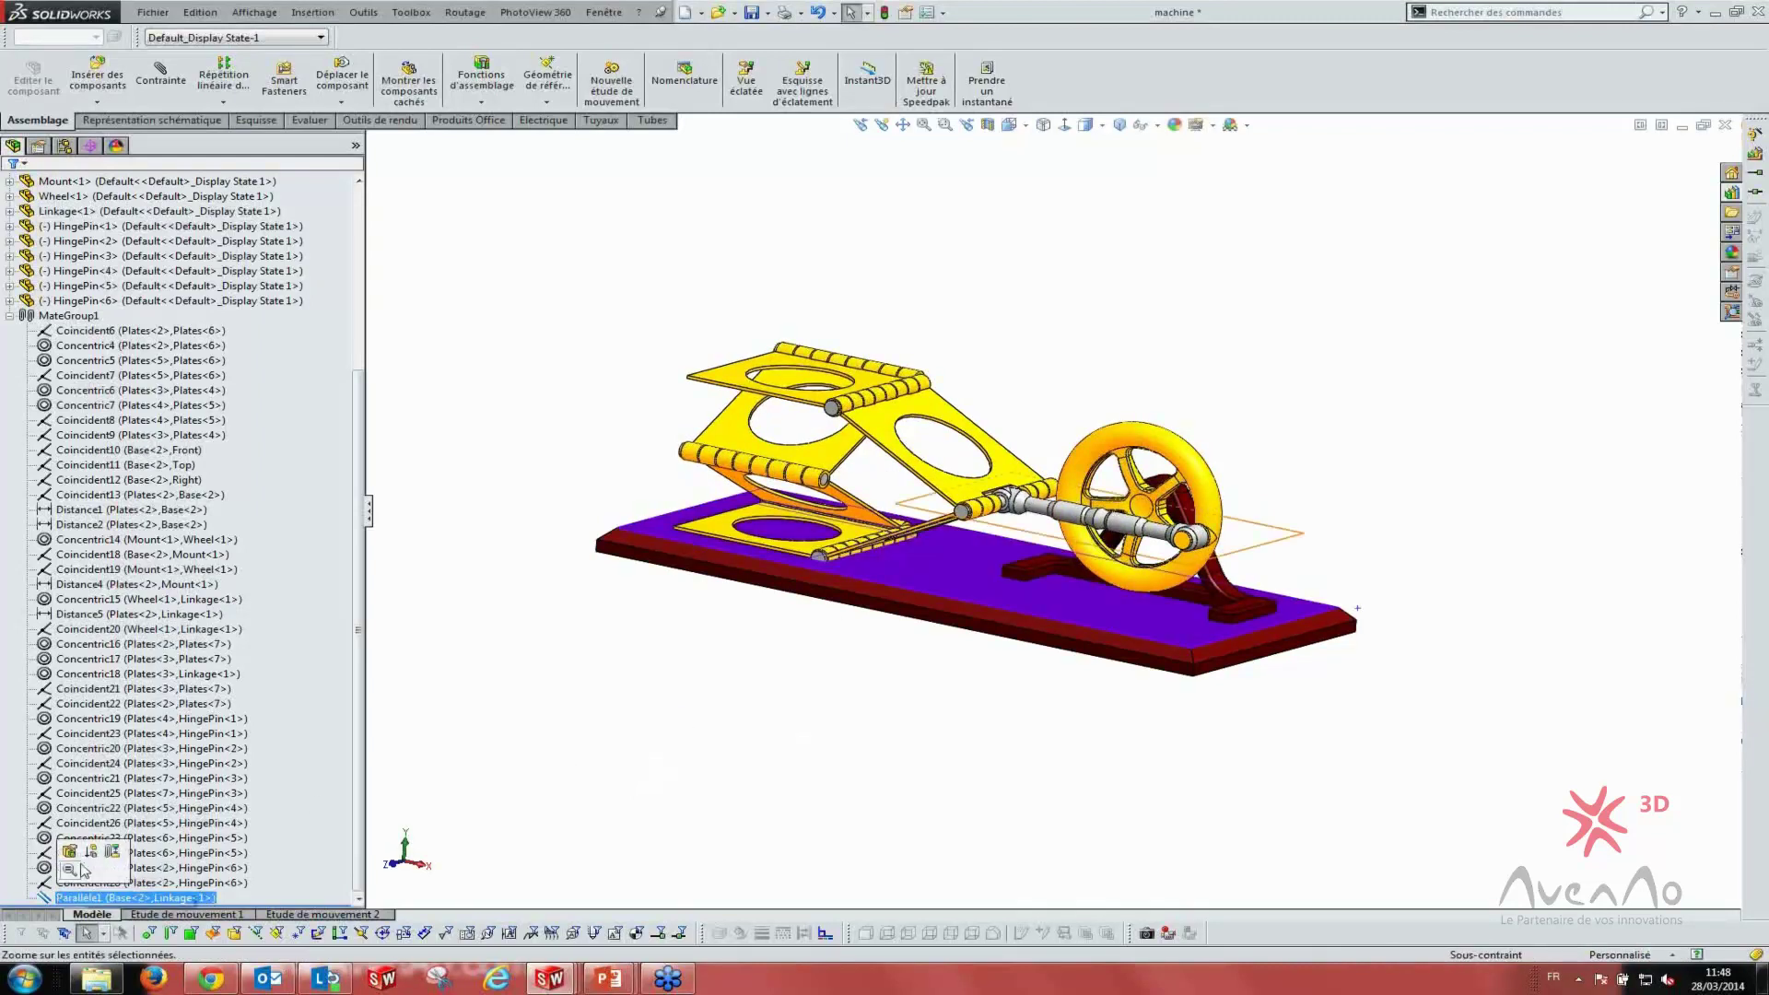
click(89, 861)
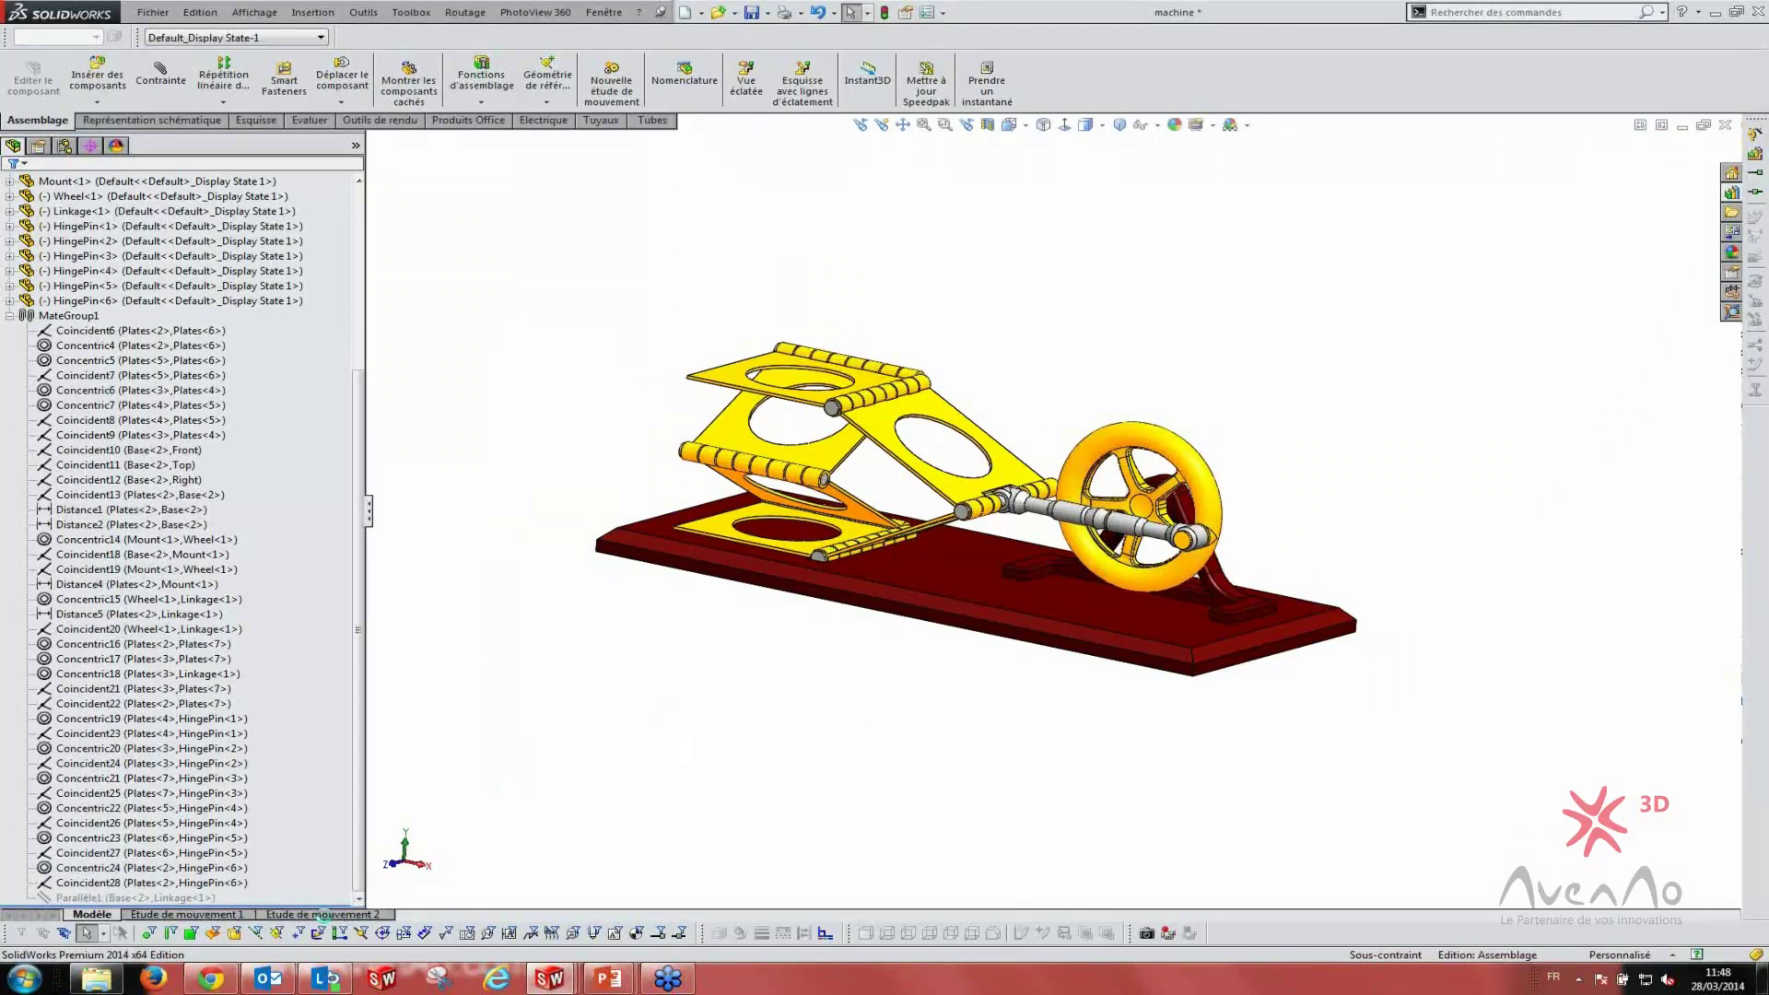
click(322, 914)
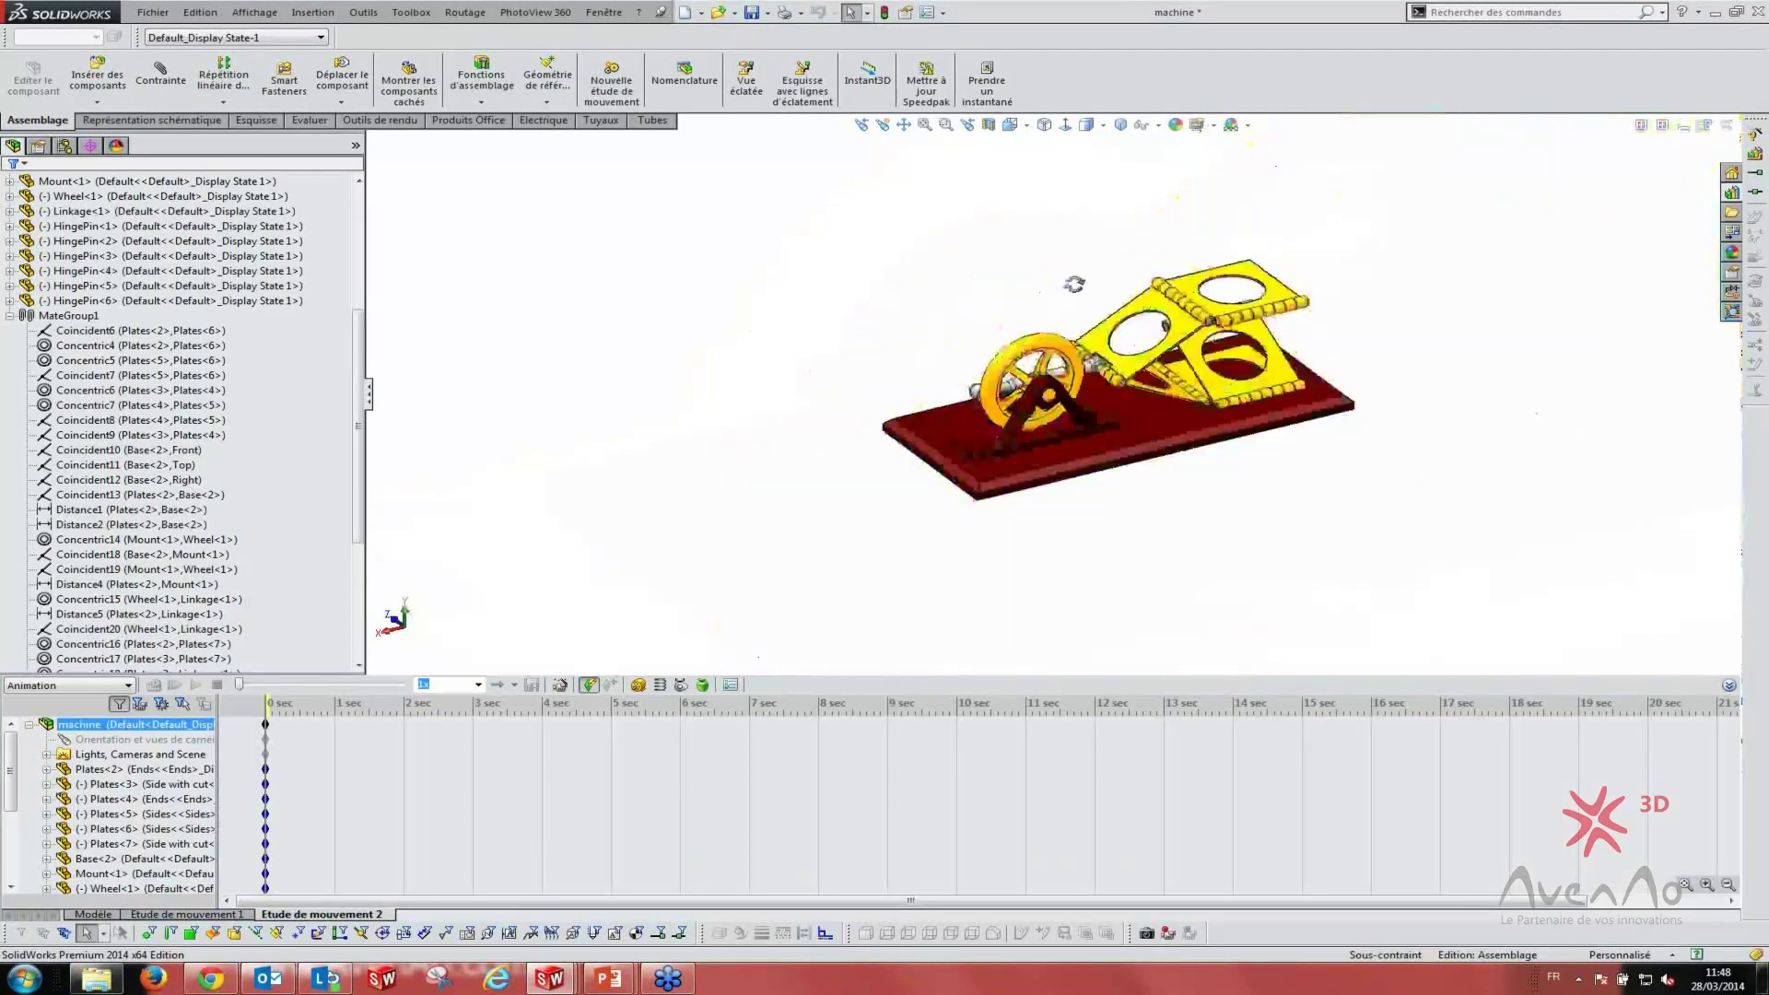
- Orient the assembly to isometric and start a new motor in the motion study
drag(1074, 284, 1118, 506)
click(1120, 126)
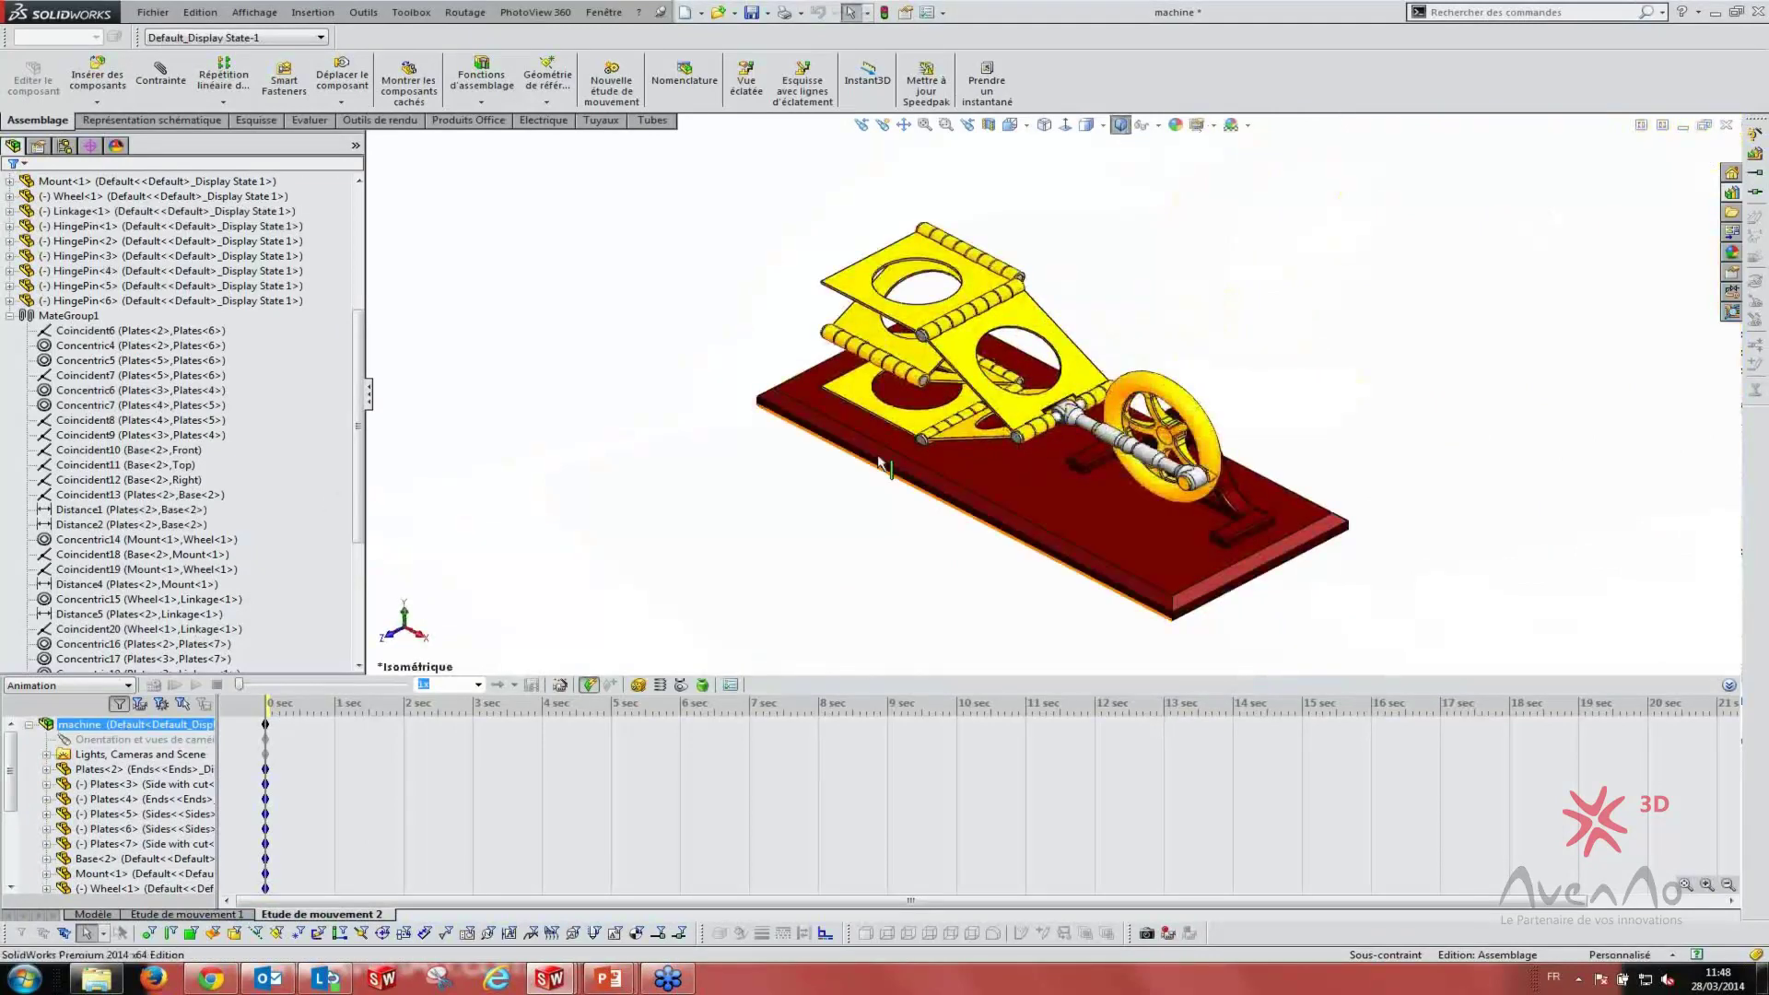
middle_drag(1013, 479, 663, 484)
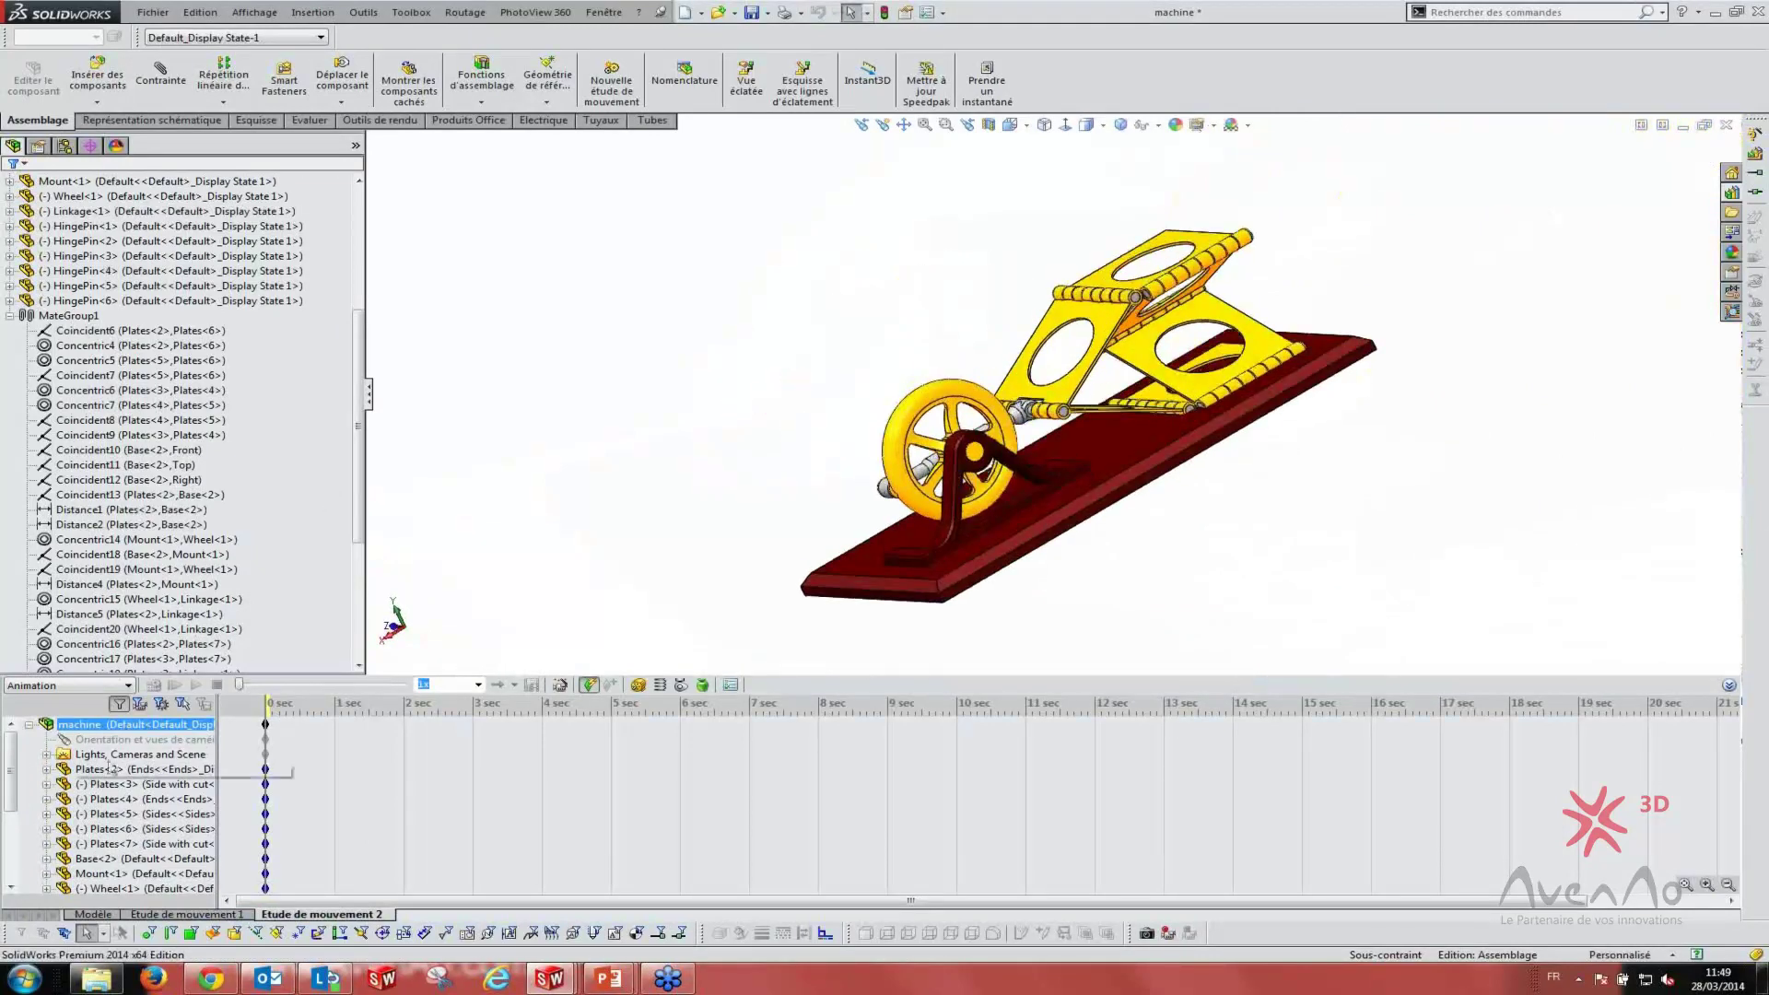
click(637, 687)
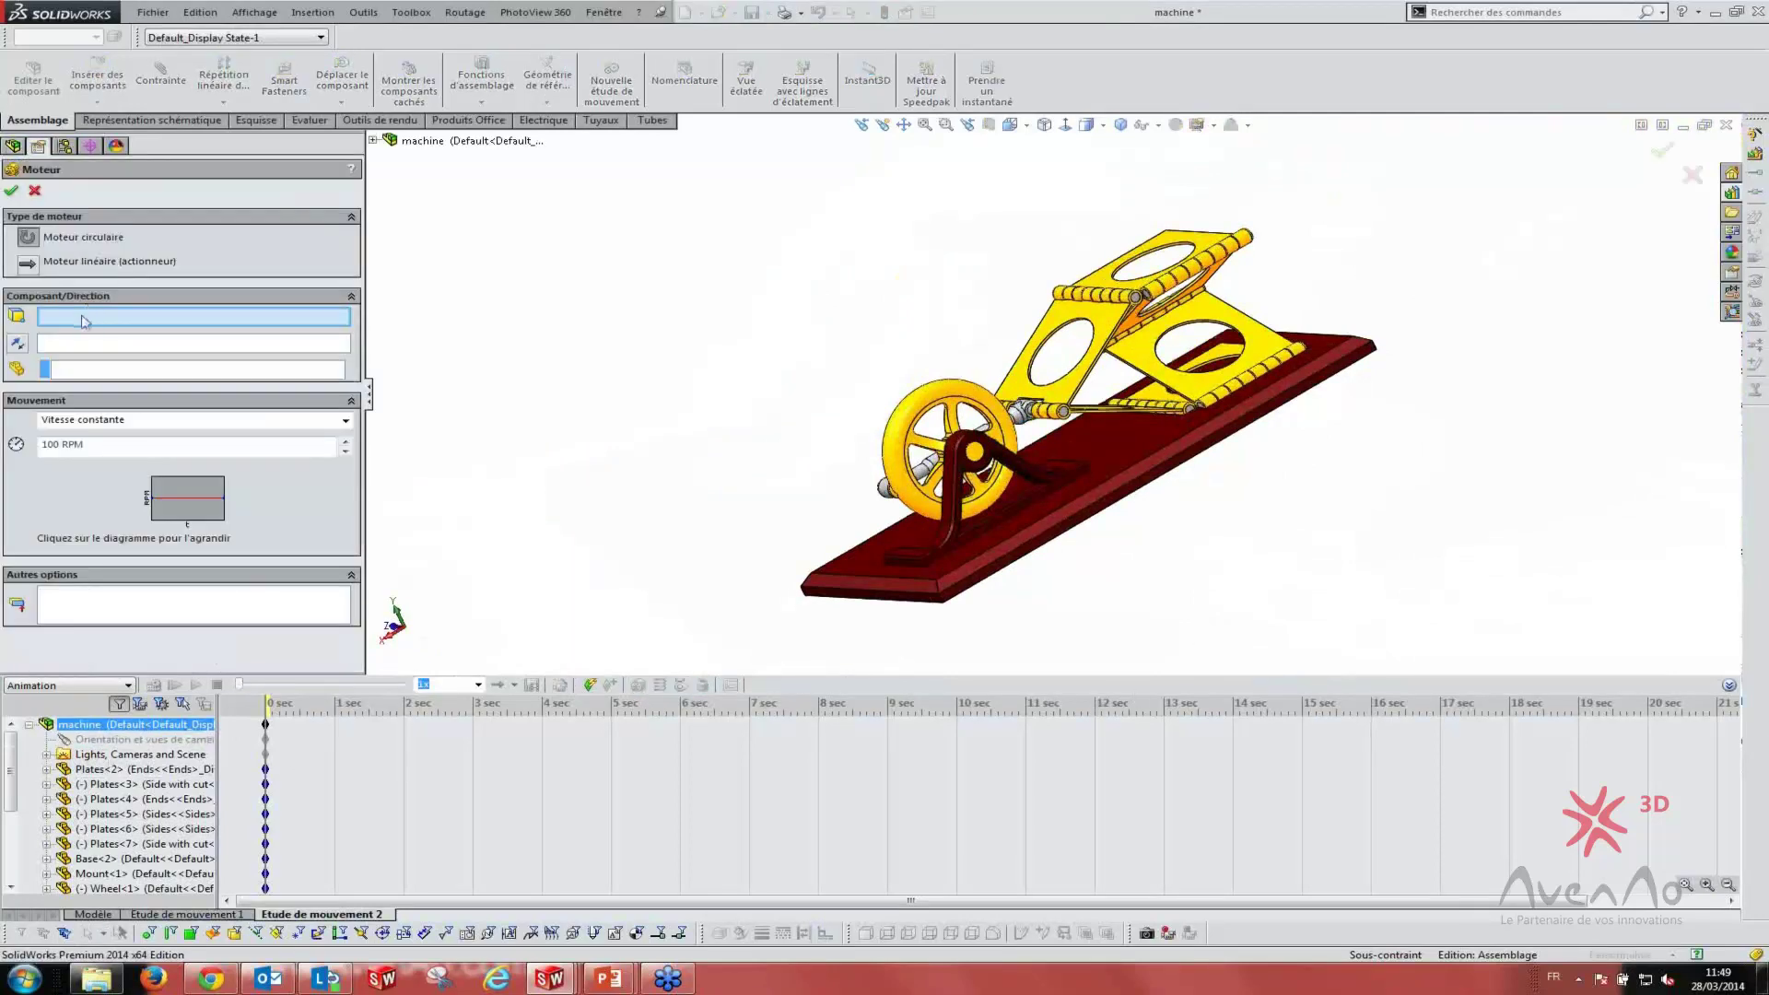
scroll(1007, 505, down, 1)
scroll(1006, 502, down, 2)
scroll(994, 497, down, 3)
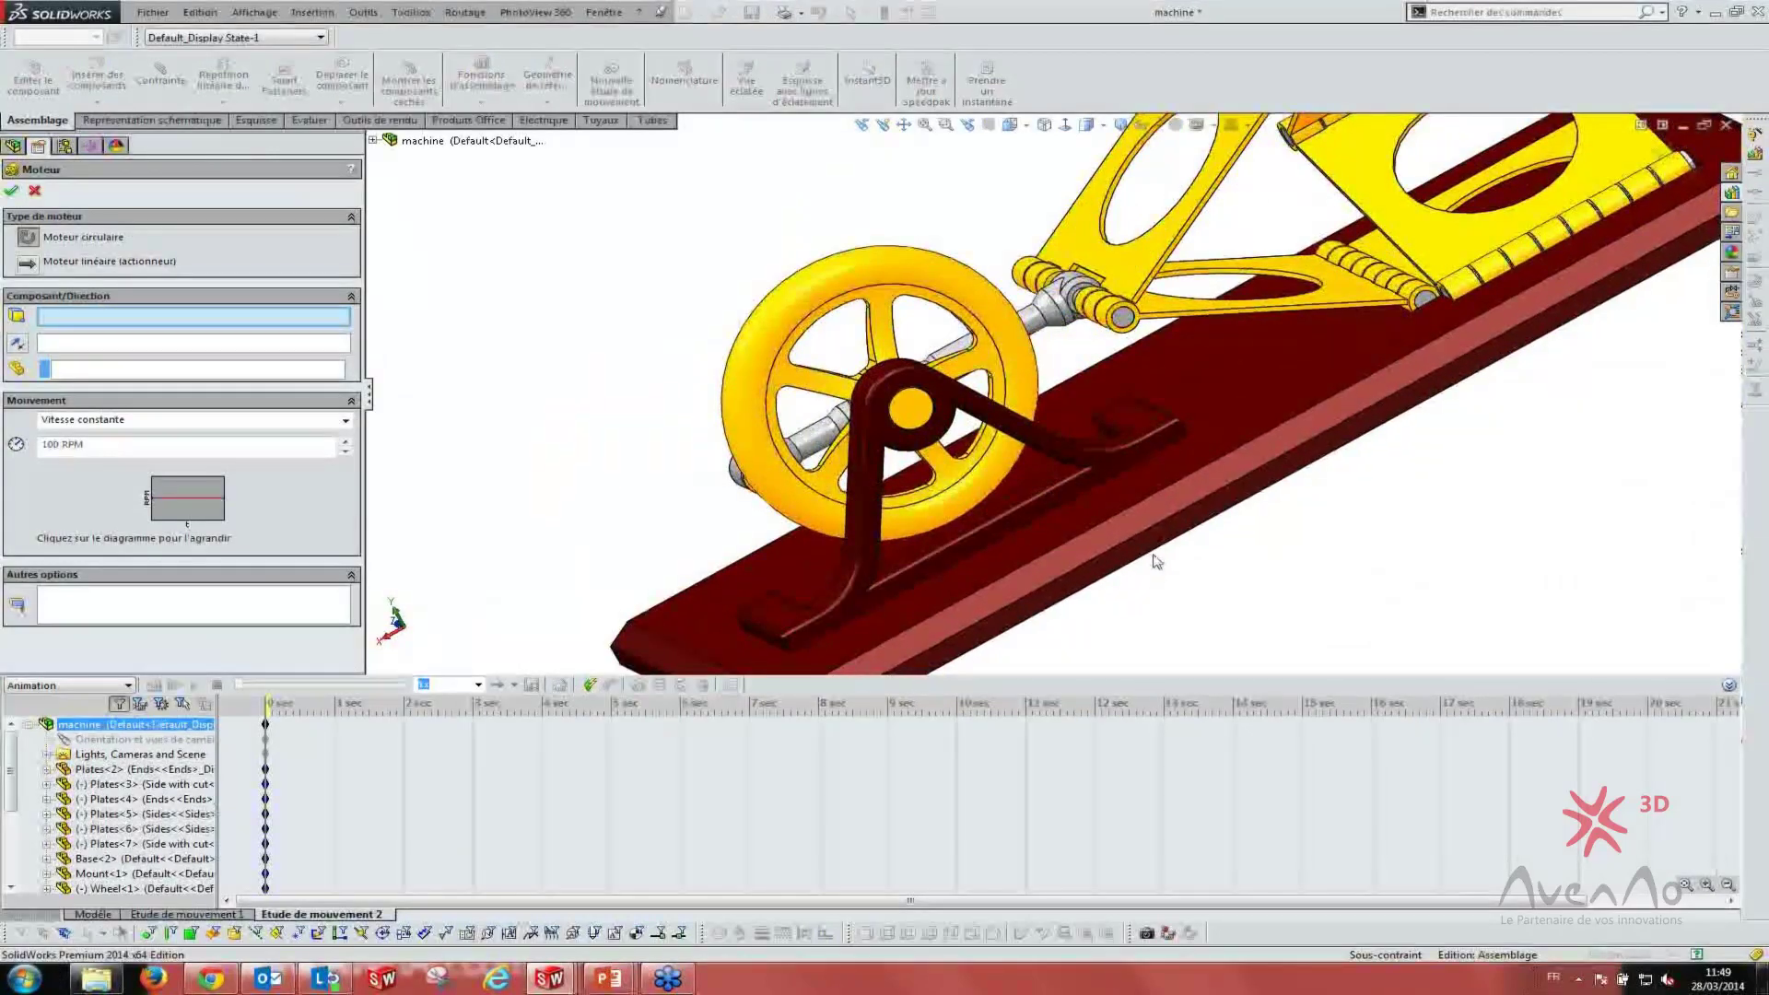
scroll(1114, 483, down, 1)
scroll(1068, 443, down, 2)
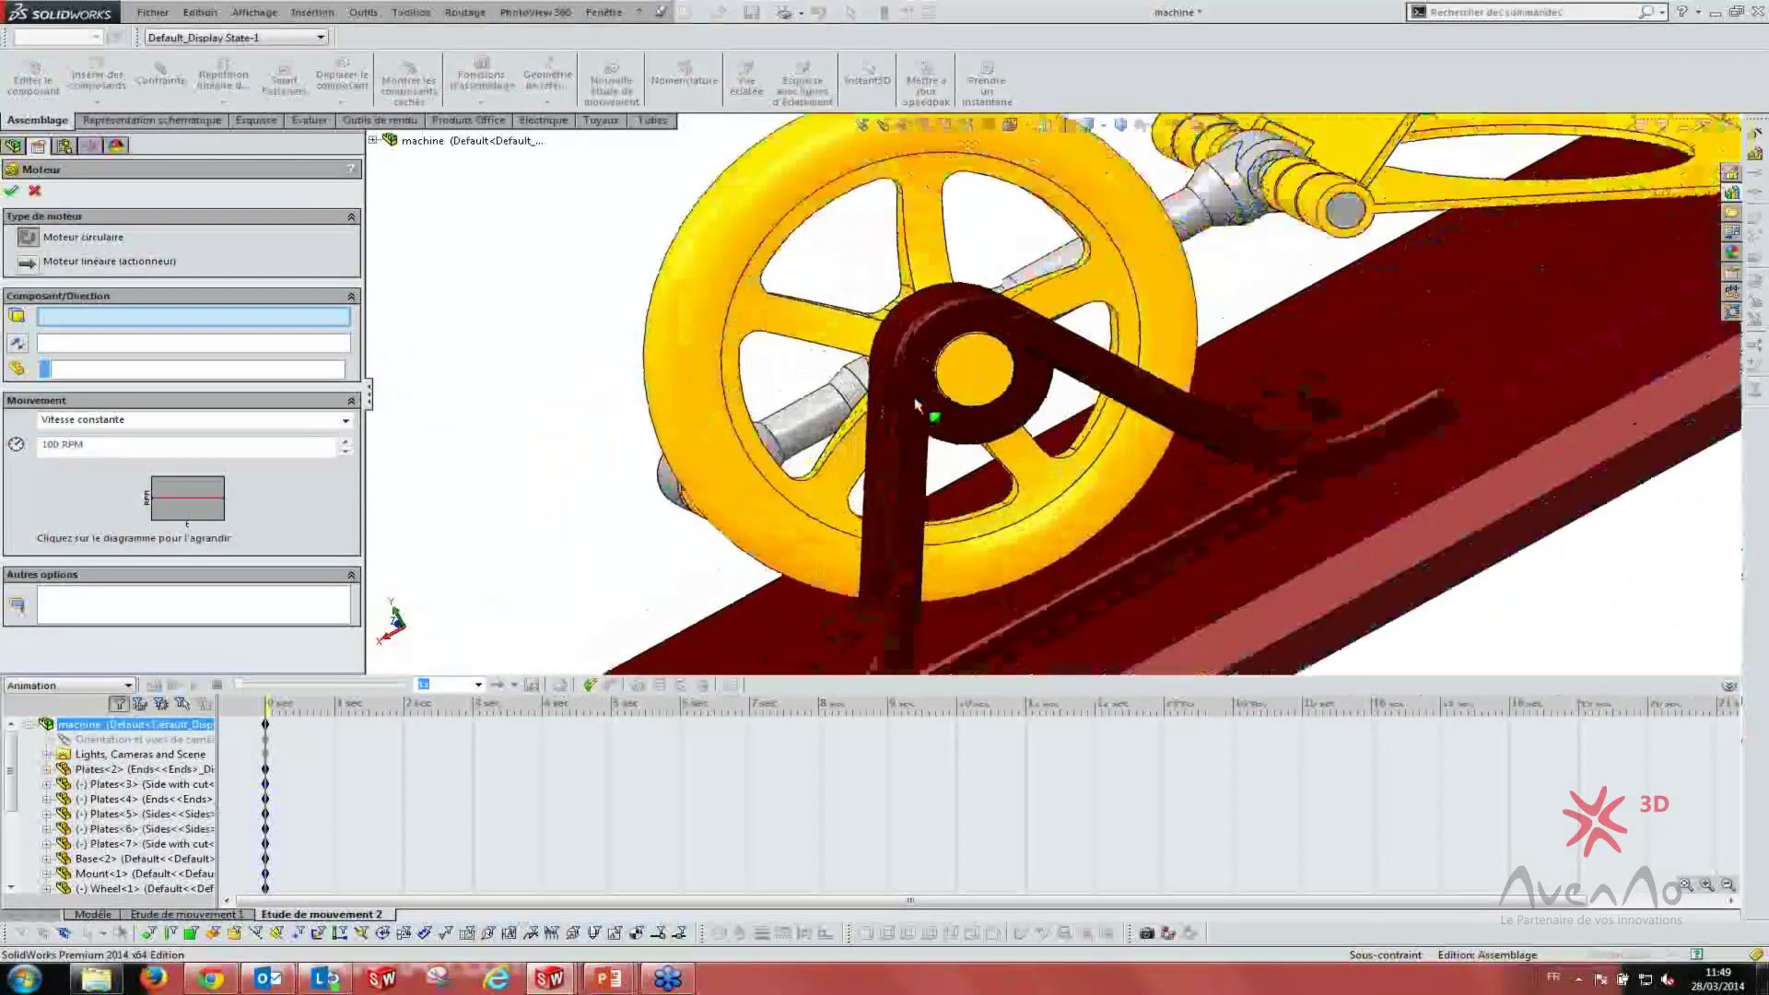
scroll(1032, 406, down, 3)
scroll(1012, 396, down, 2)
scroll(1012, 396, down, 3)
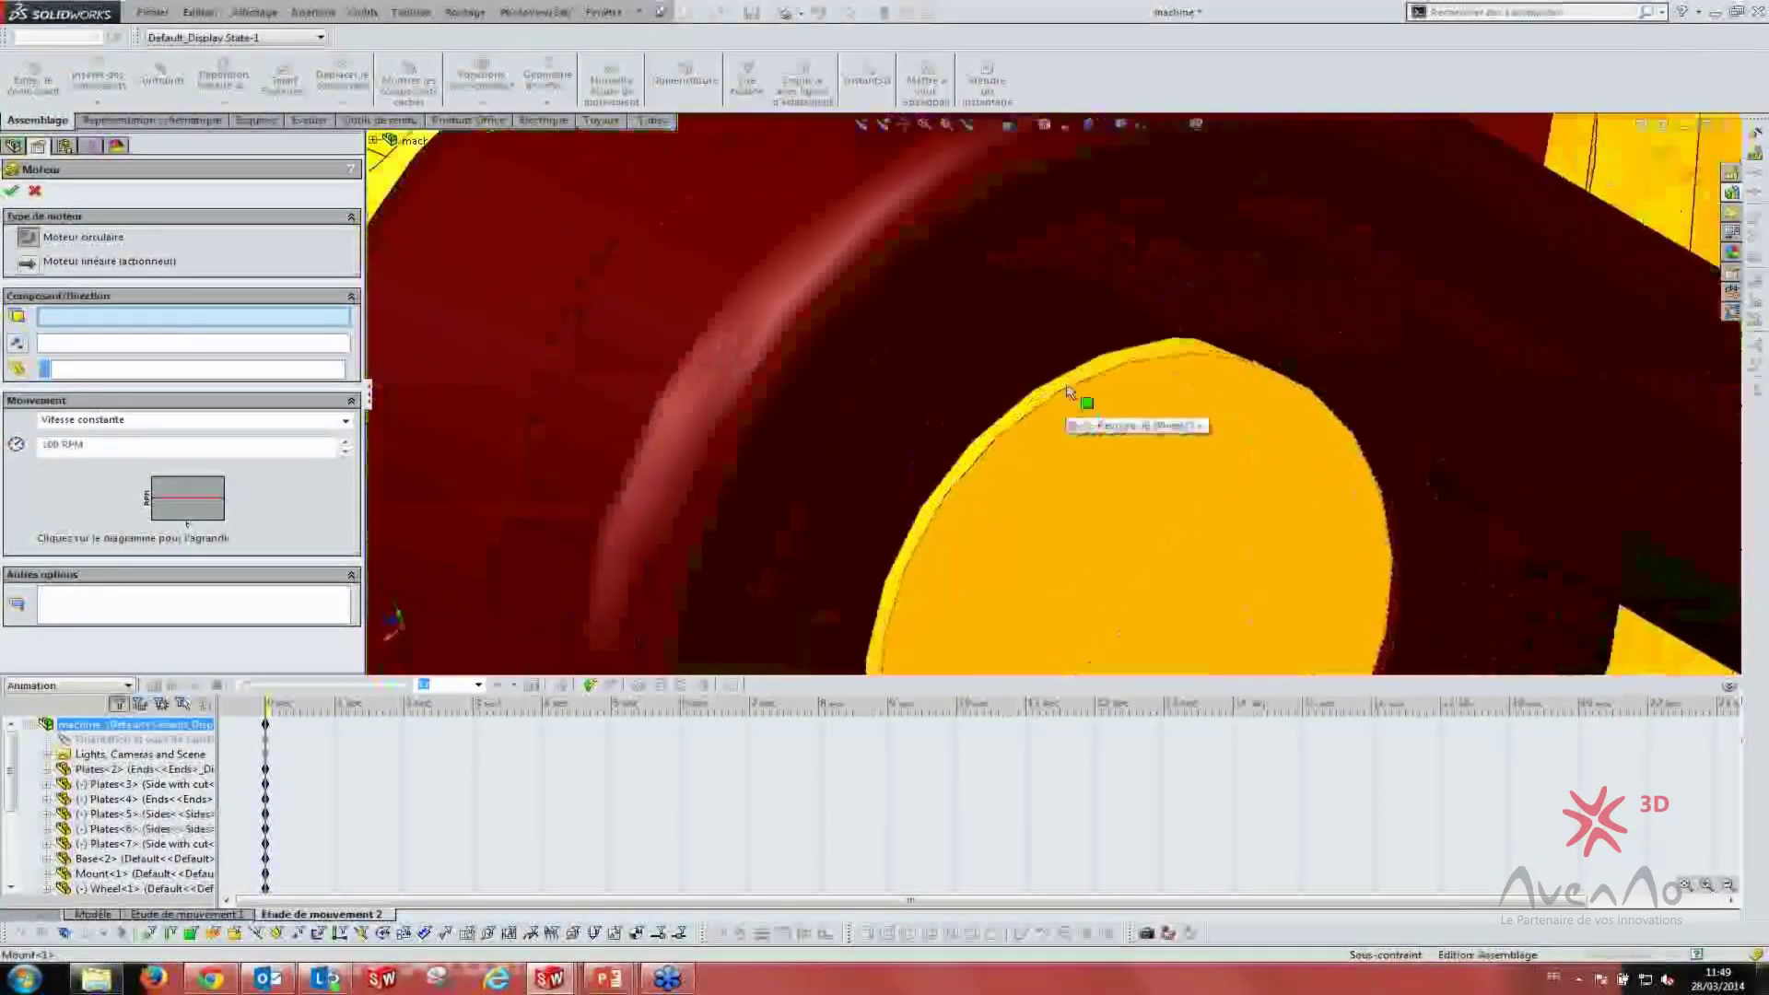
- Drive the rotary motor from the wheel's hub face and show the motion profiles list
click(949, 499)
scroll(994, 507, up, 4)
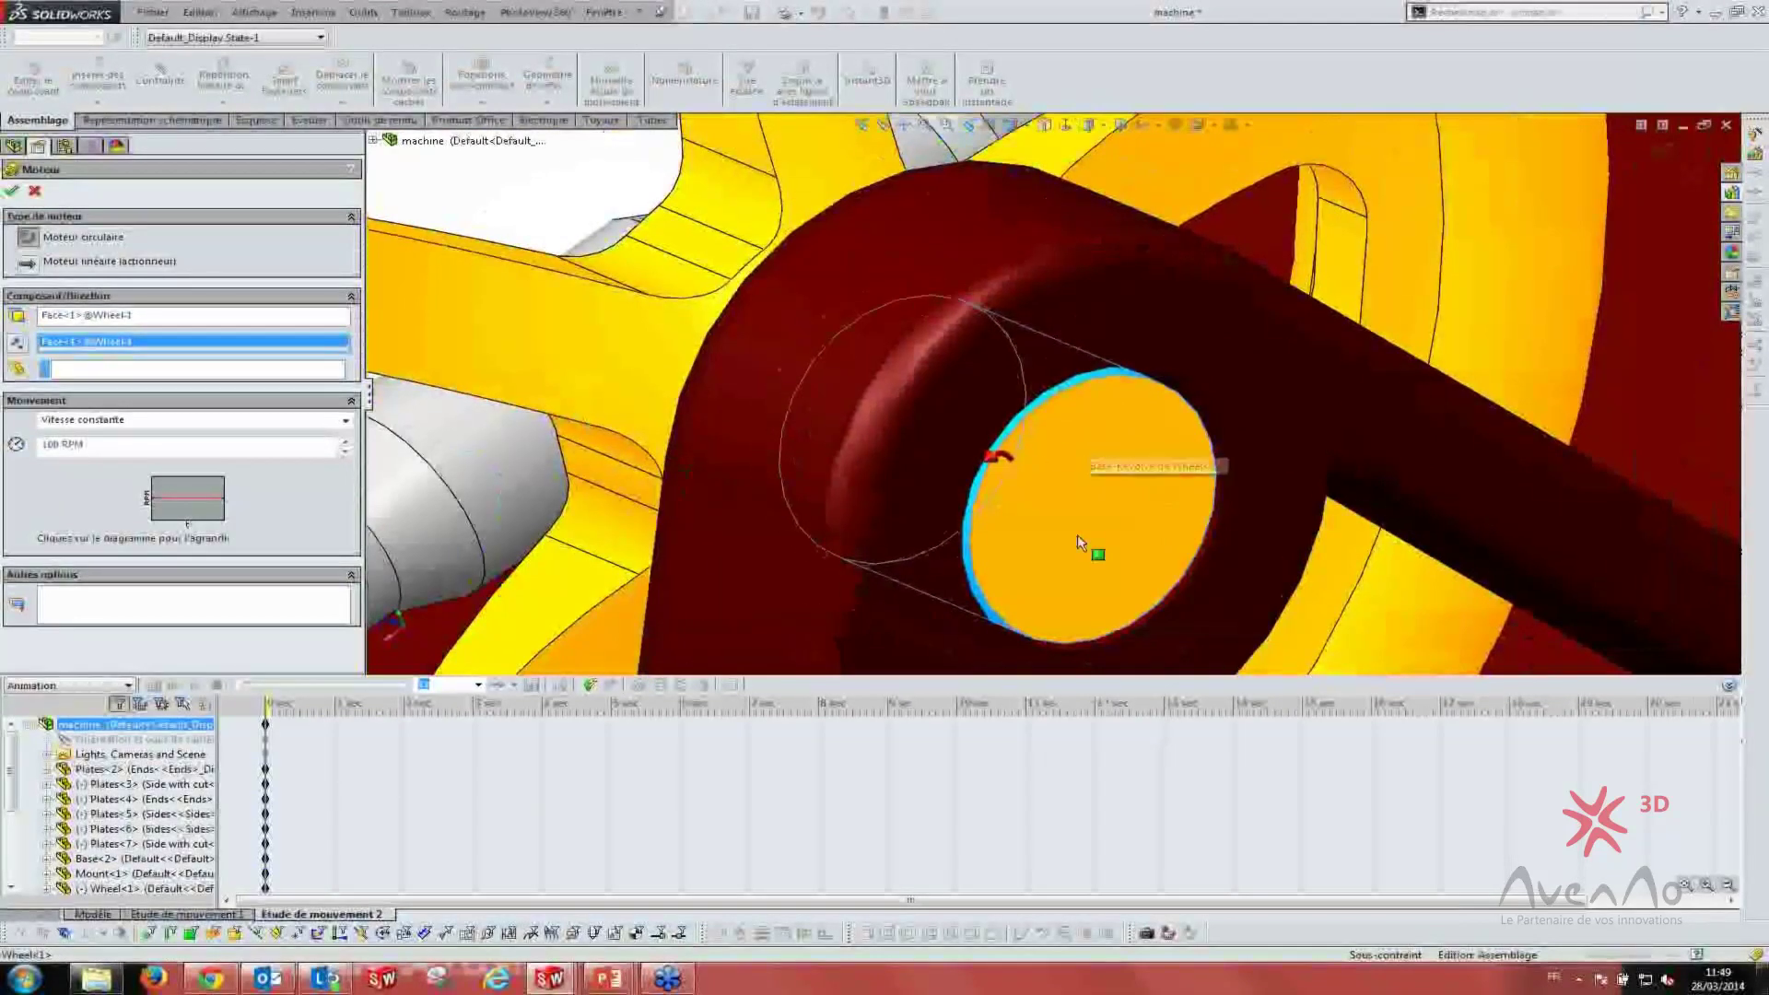
scroll(1004, 512, up, 2)
scroll(1000, 516, up, 3)
middle_drag(1000, 516, 533, 467)
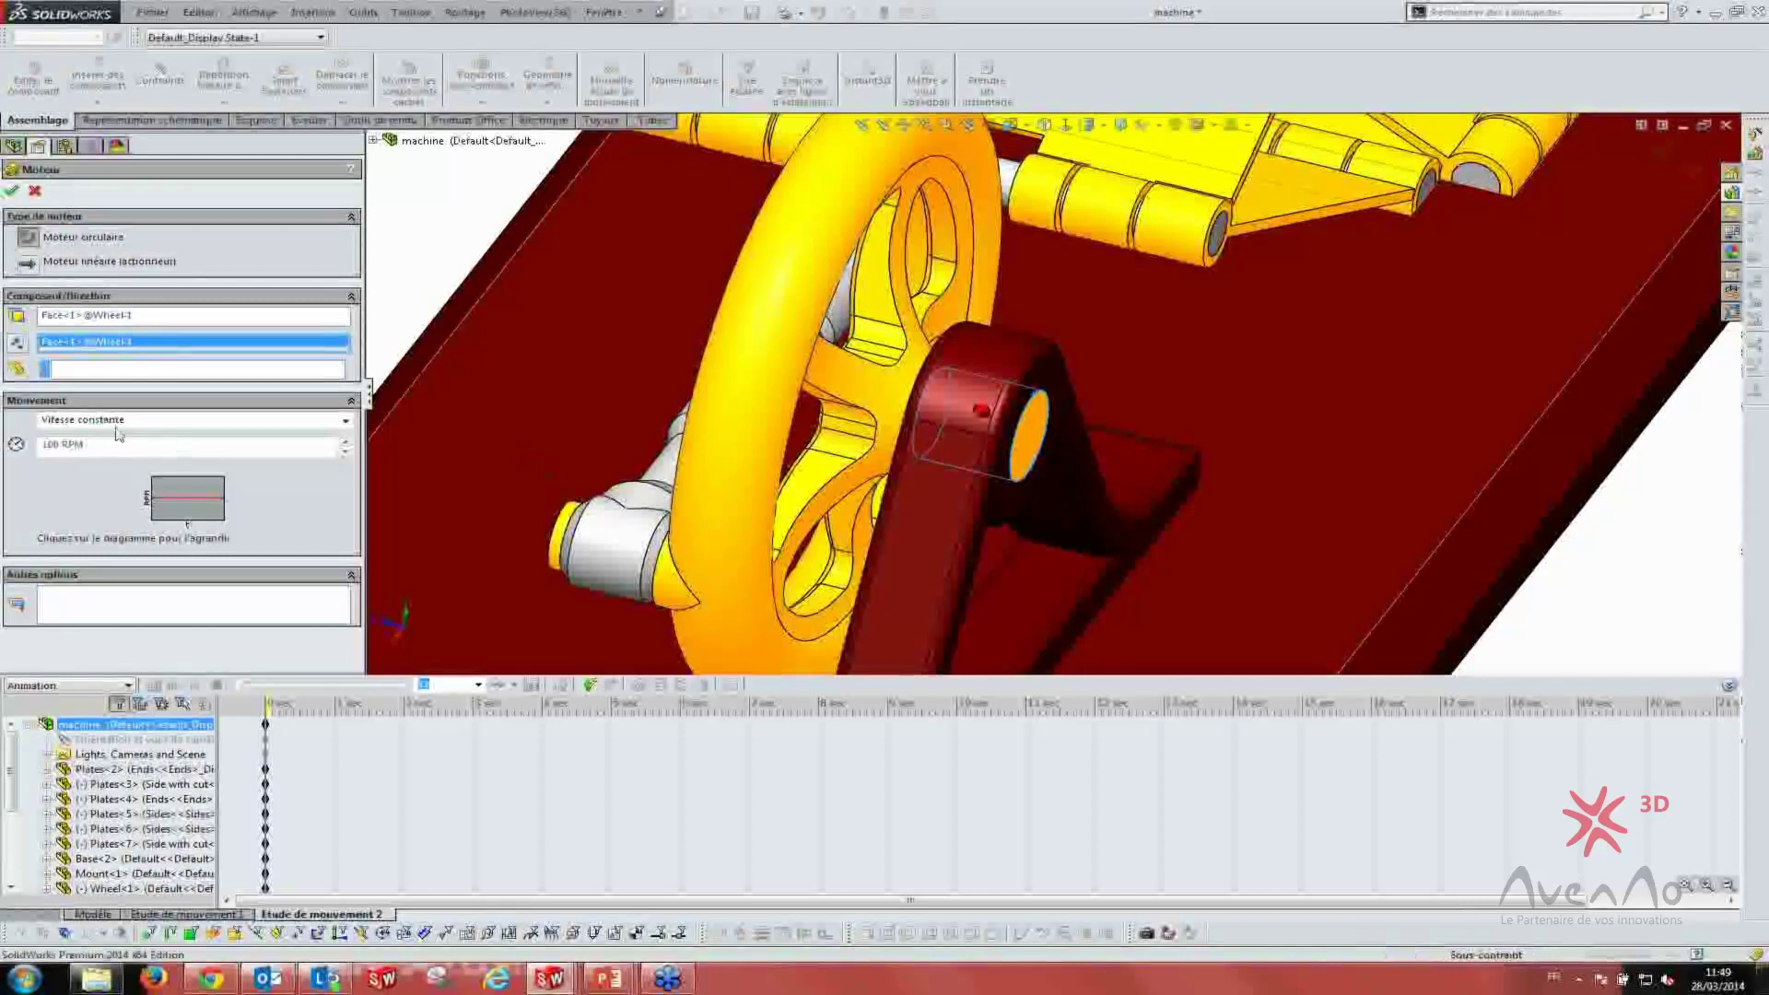
key(f)
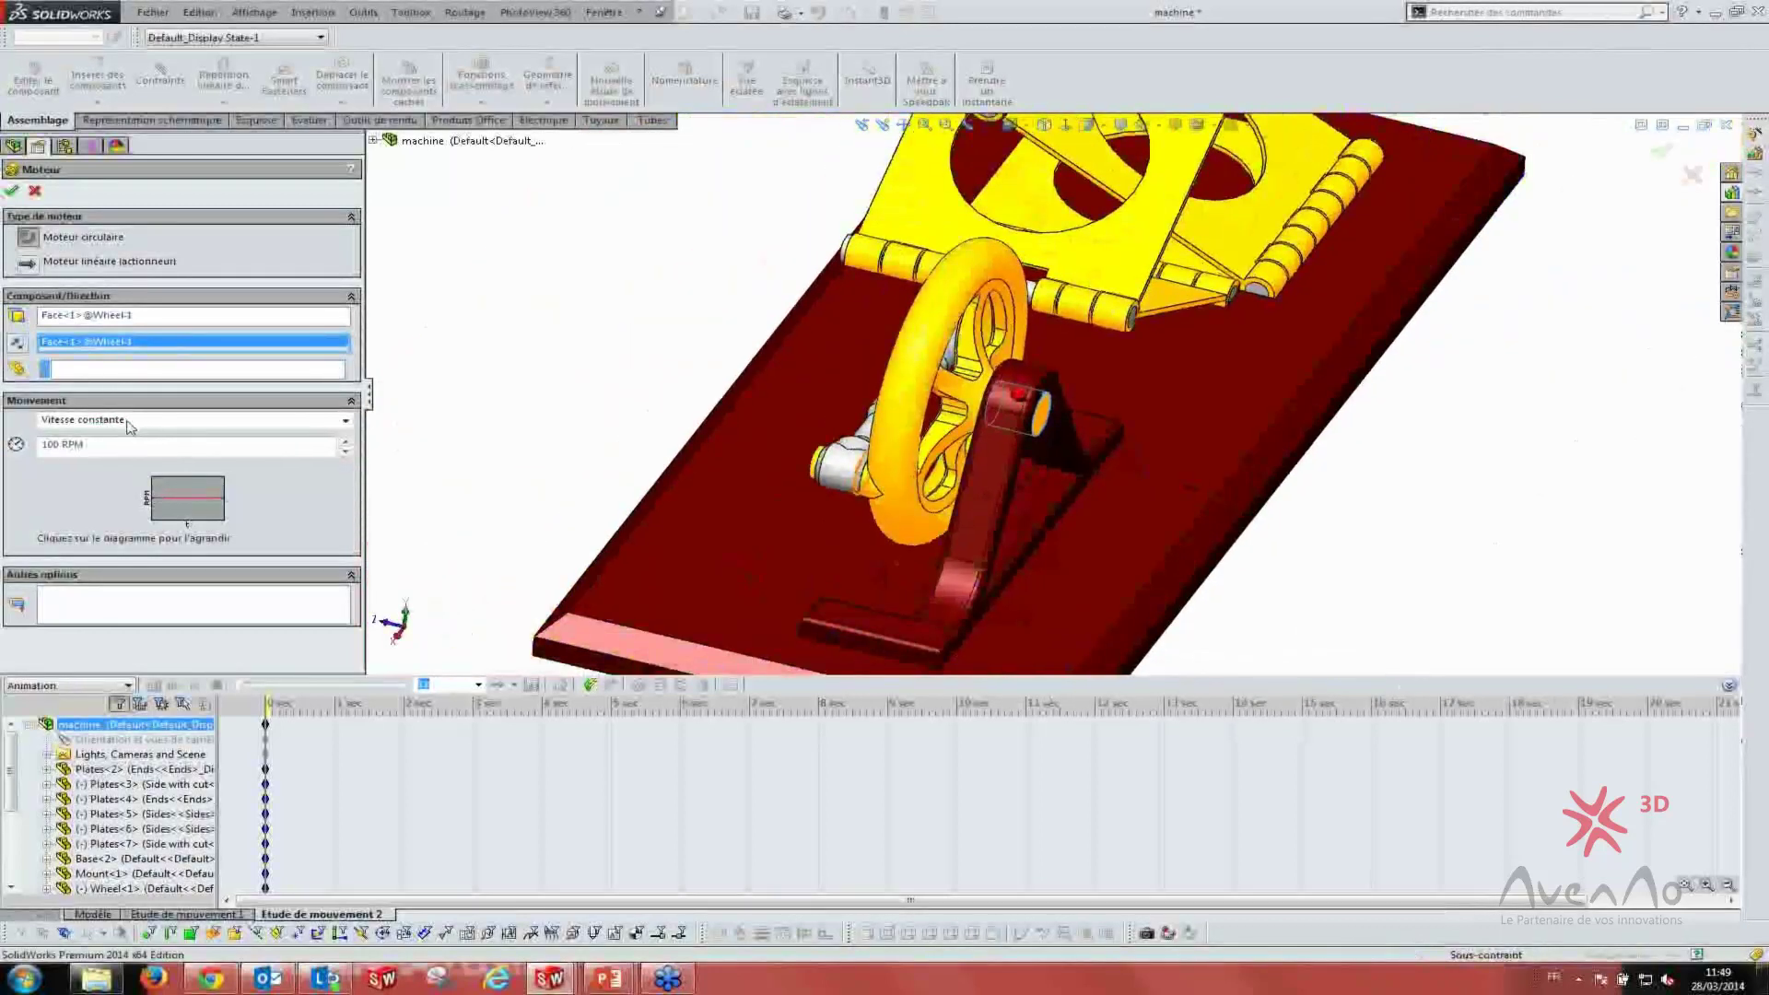
click(103, 422)
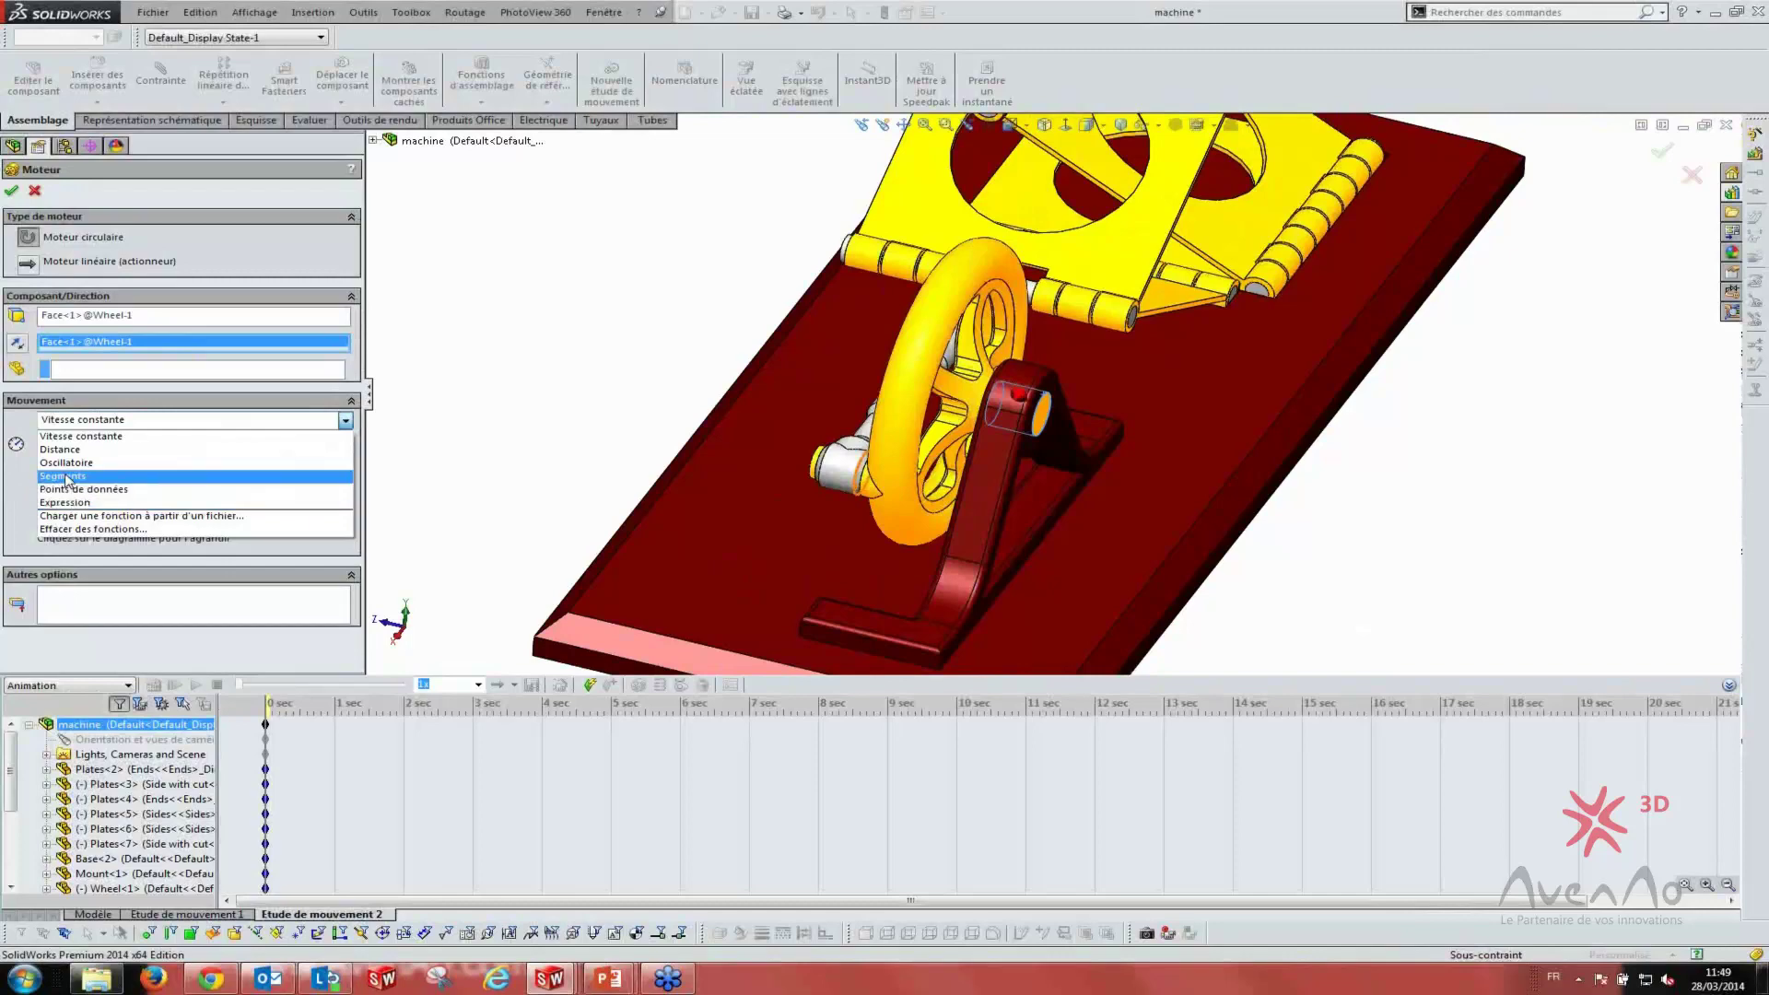
click(79, 476)
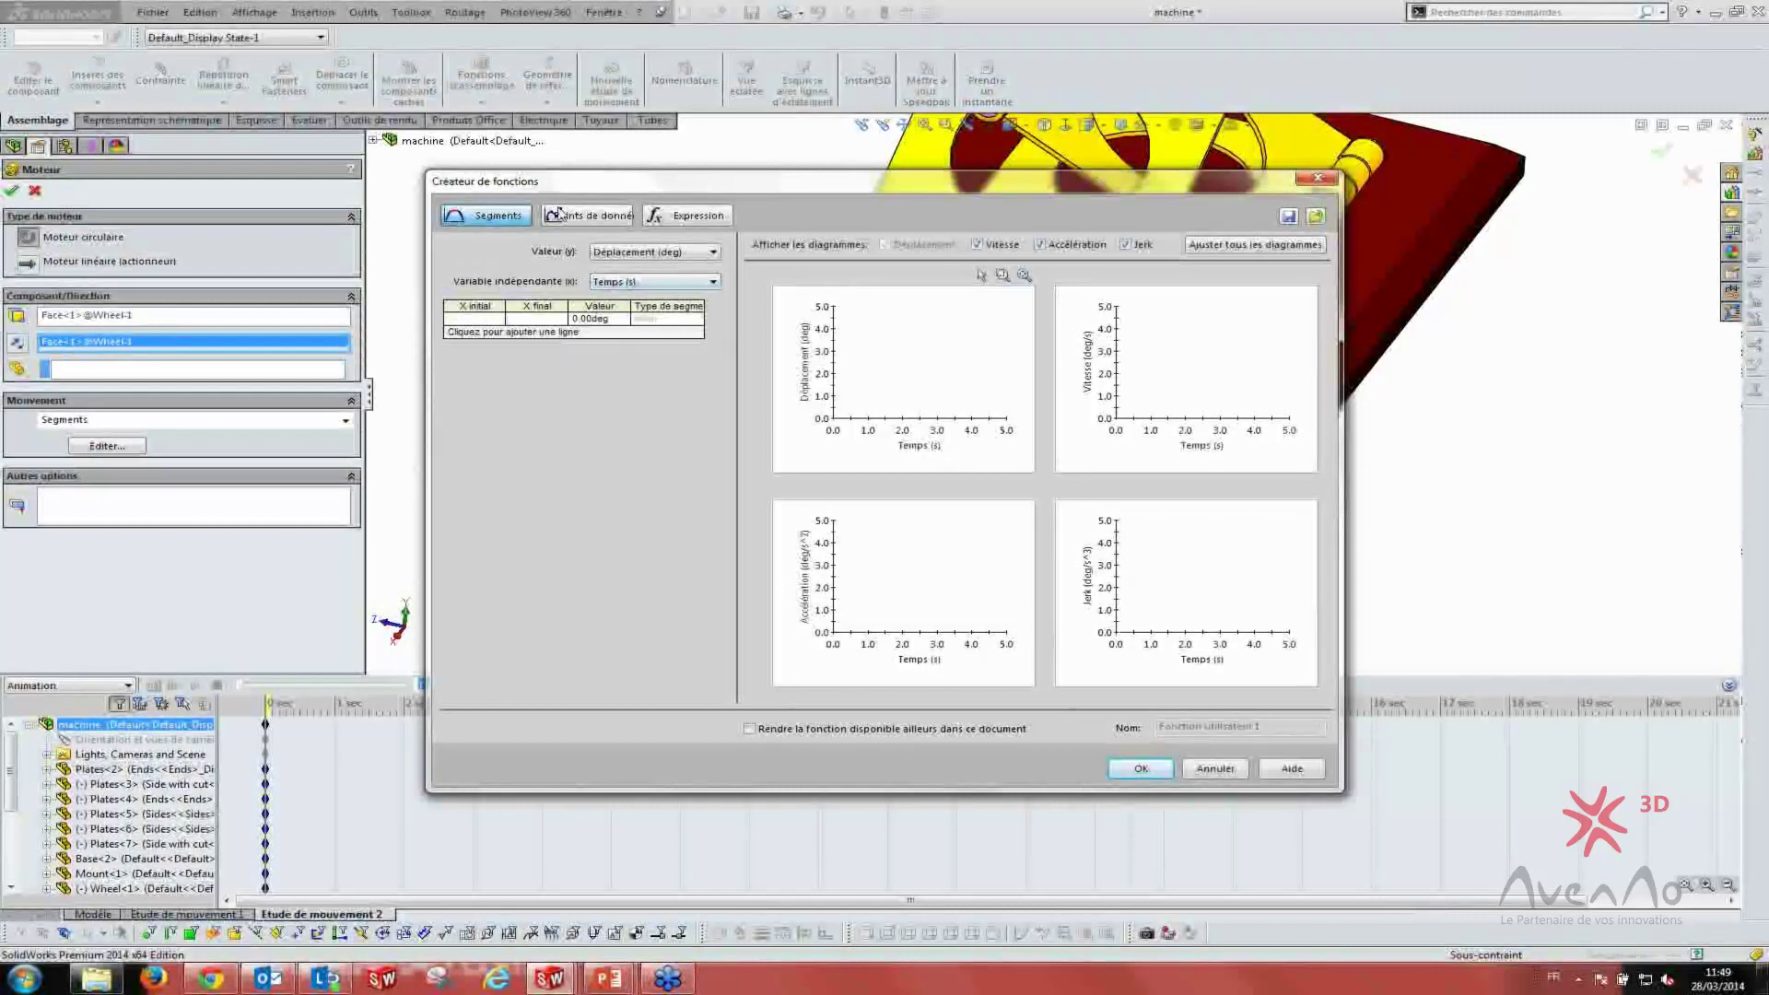
click(589, 215)
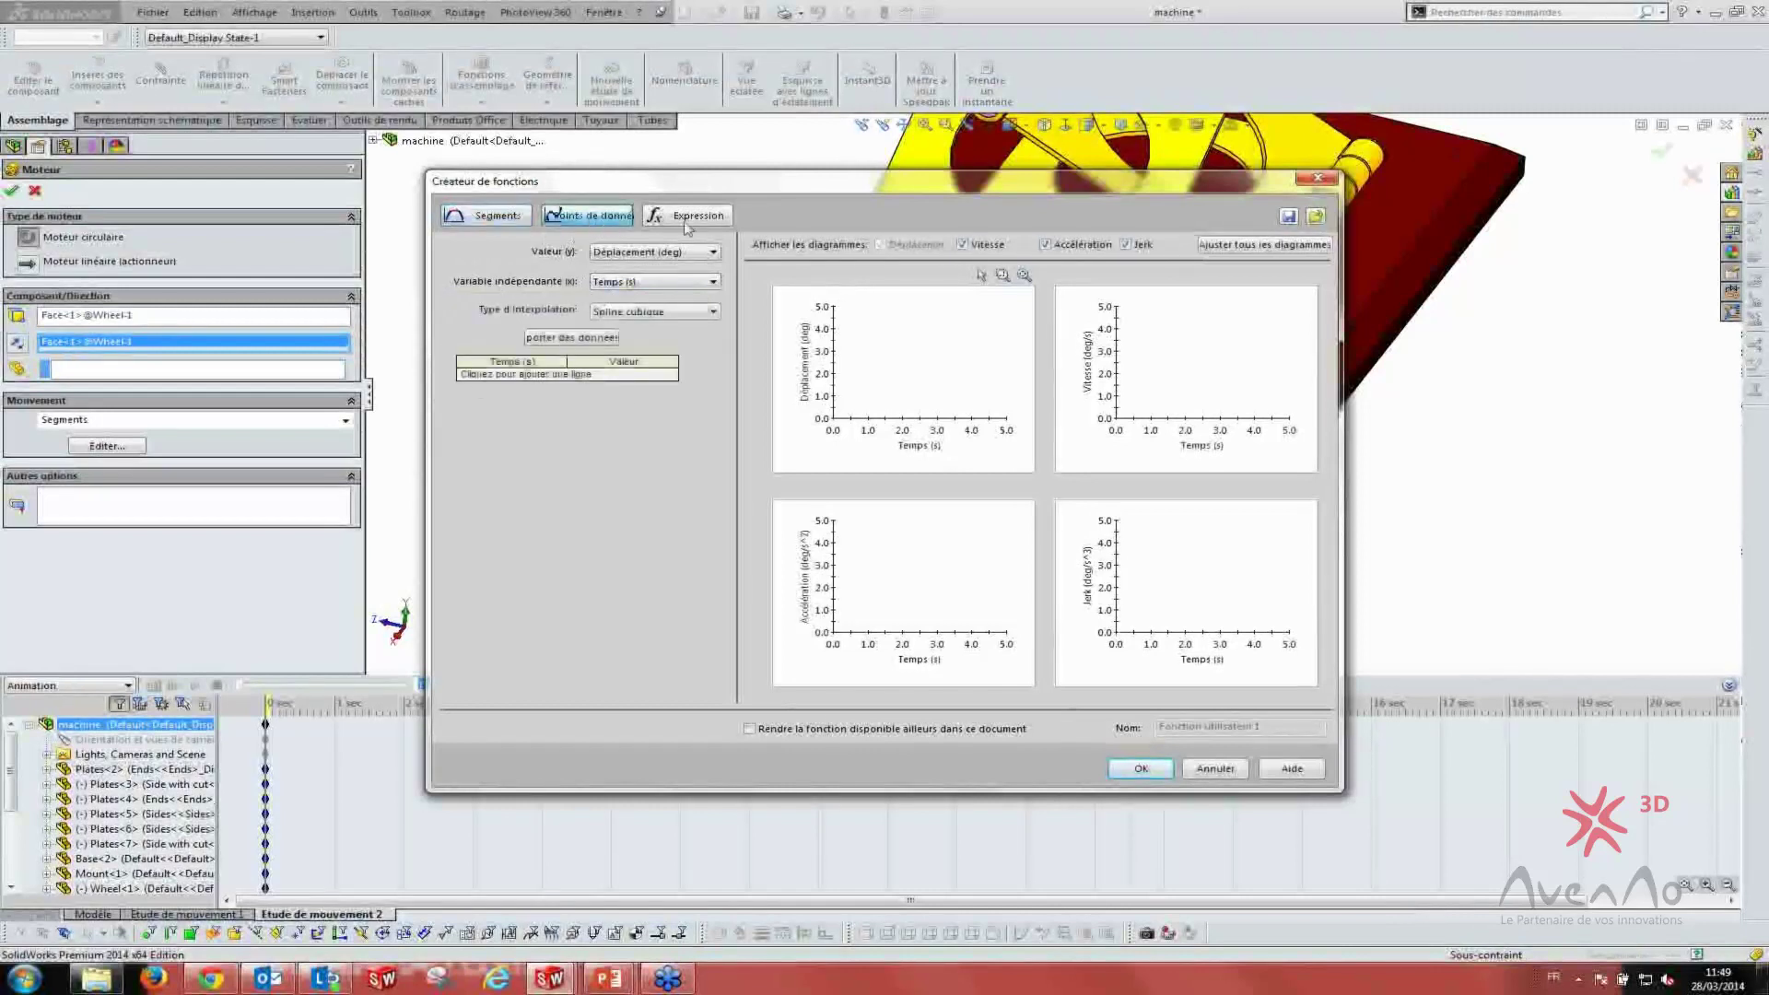
click(699, 218)
click(558, 216)
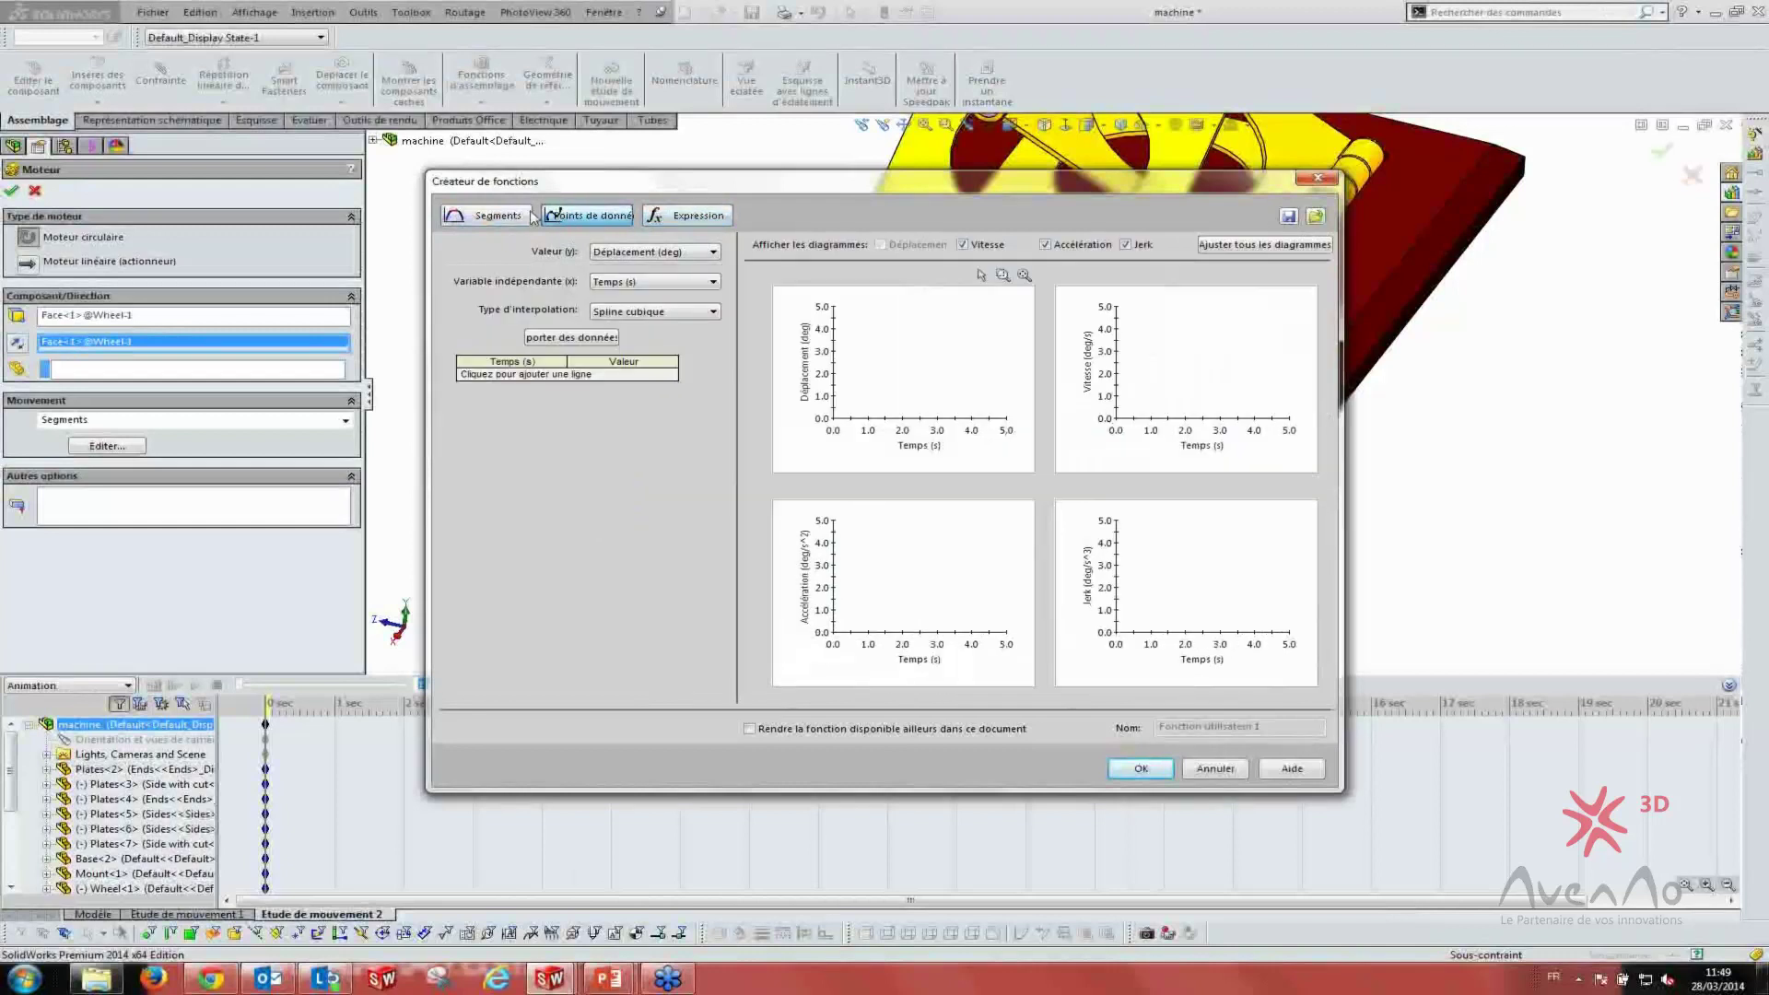
click(478, 221)
click(590, 216)
click(1218, 772)
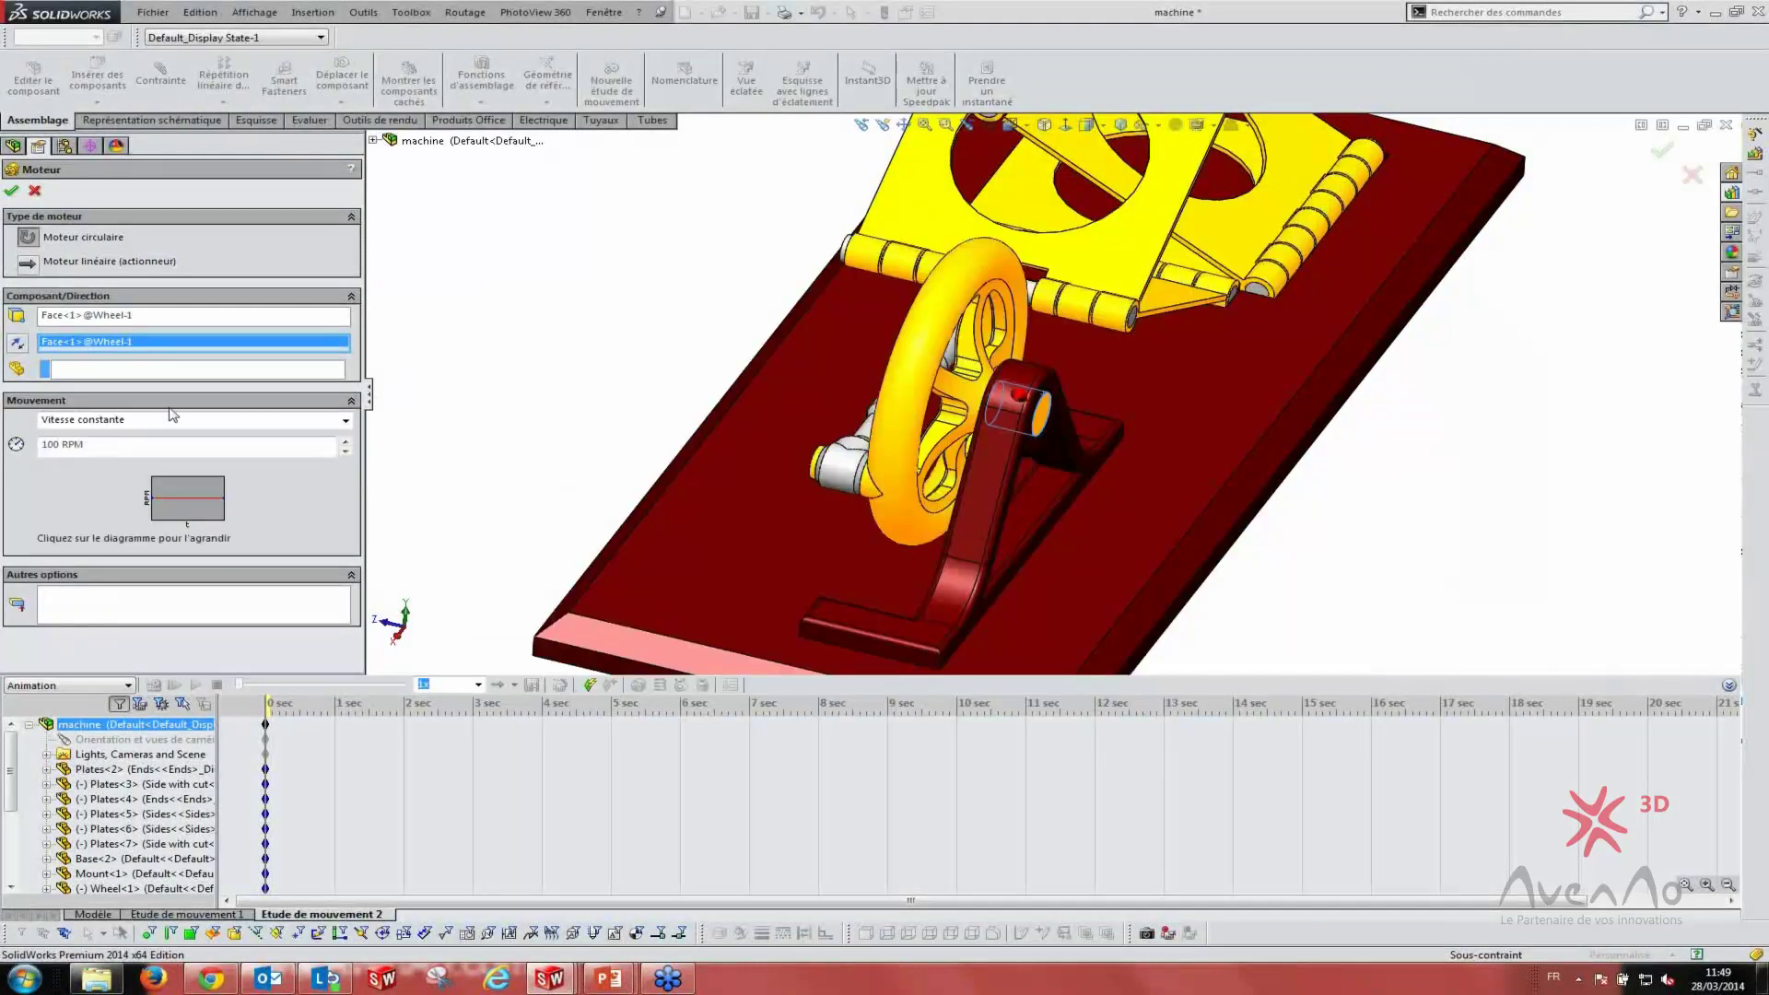
- Preview the constant-speed and oscillating motion profile graphs for the wheel motor
click(111, 424)
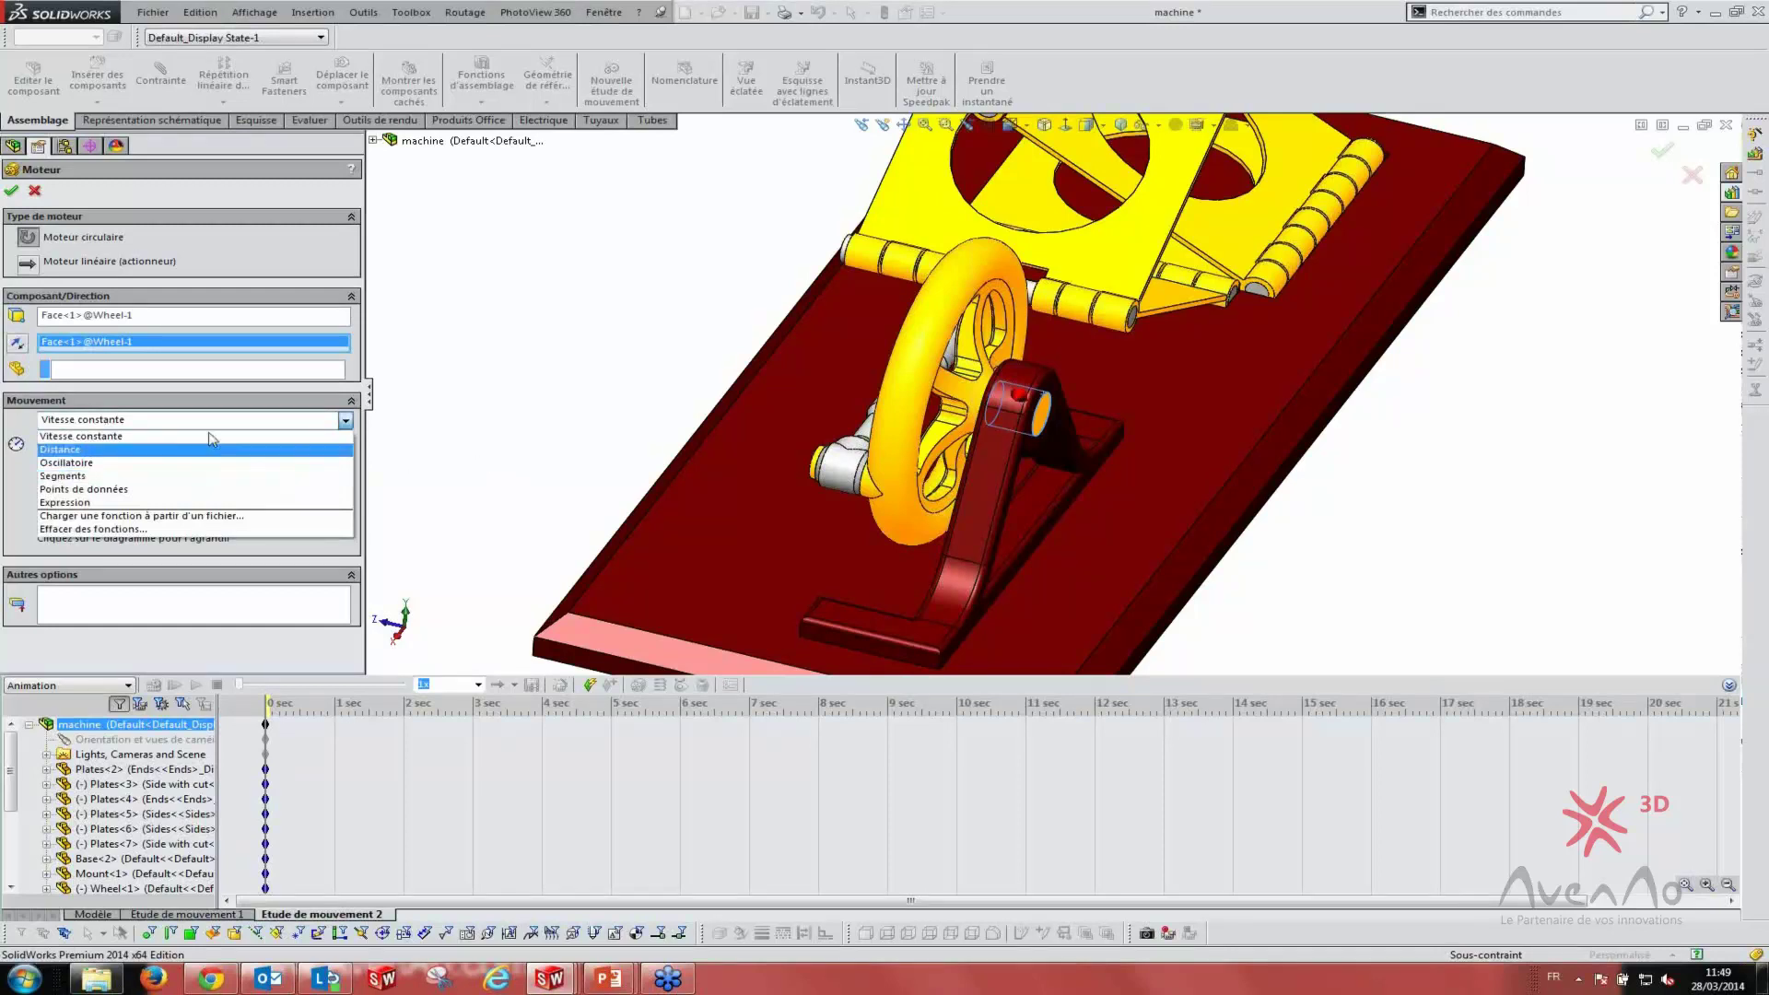
click(65, 438)
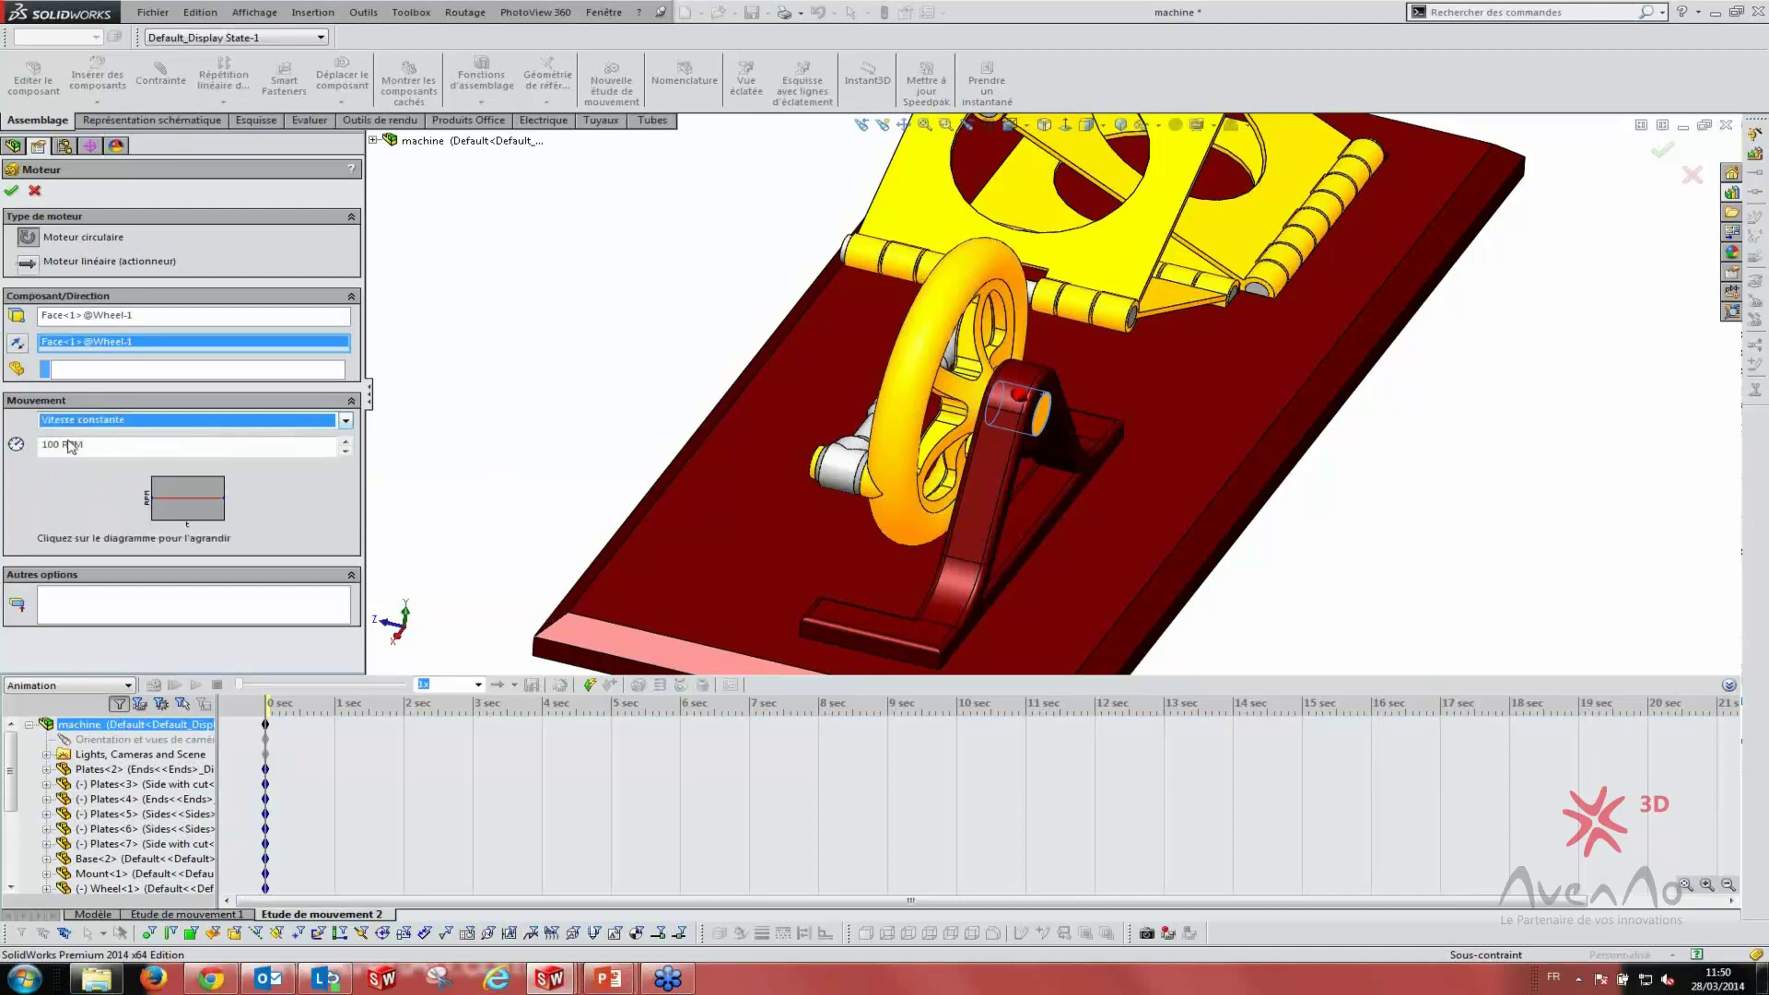
click(110, 446)
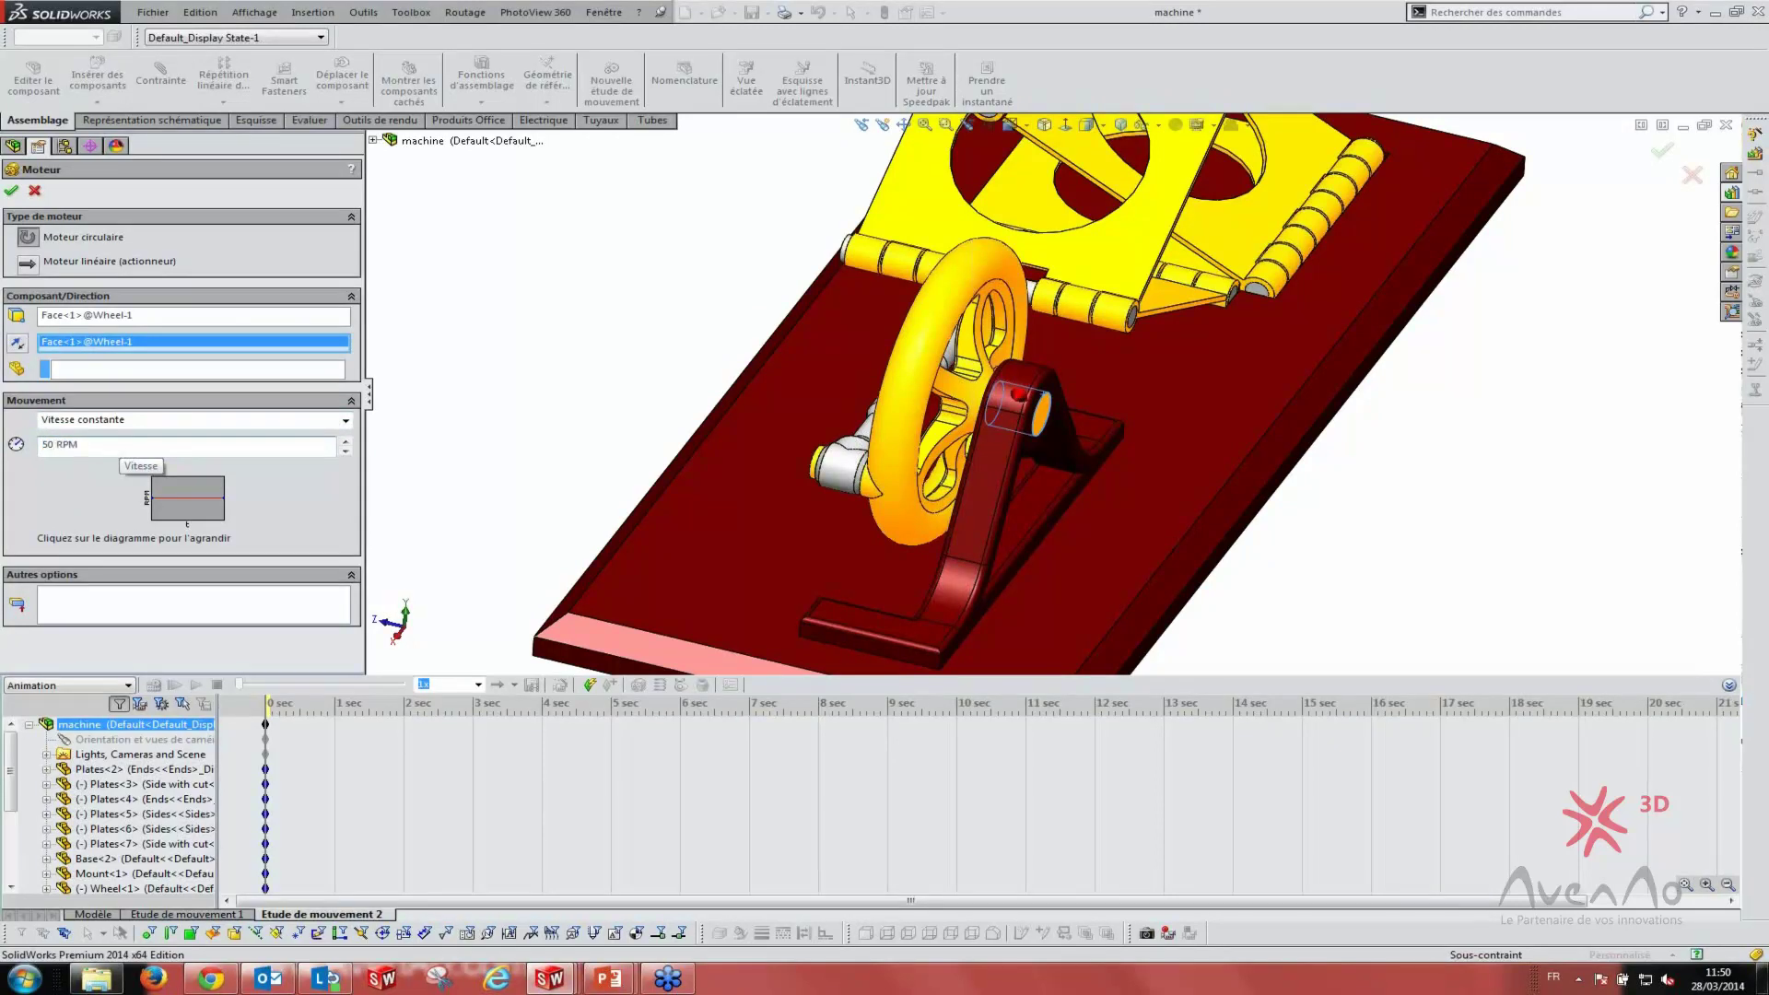
click(188, 499)
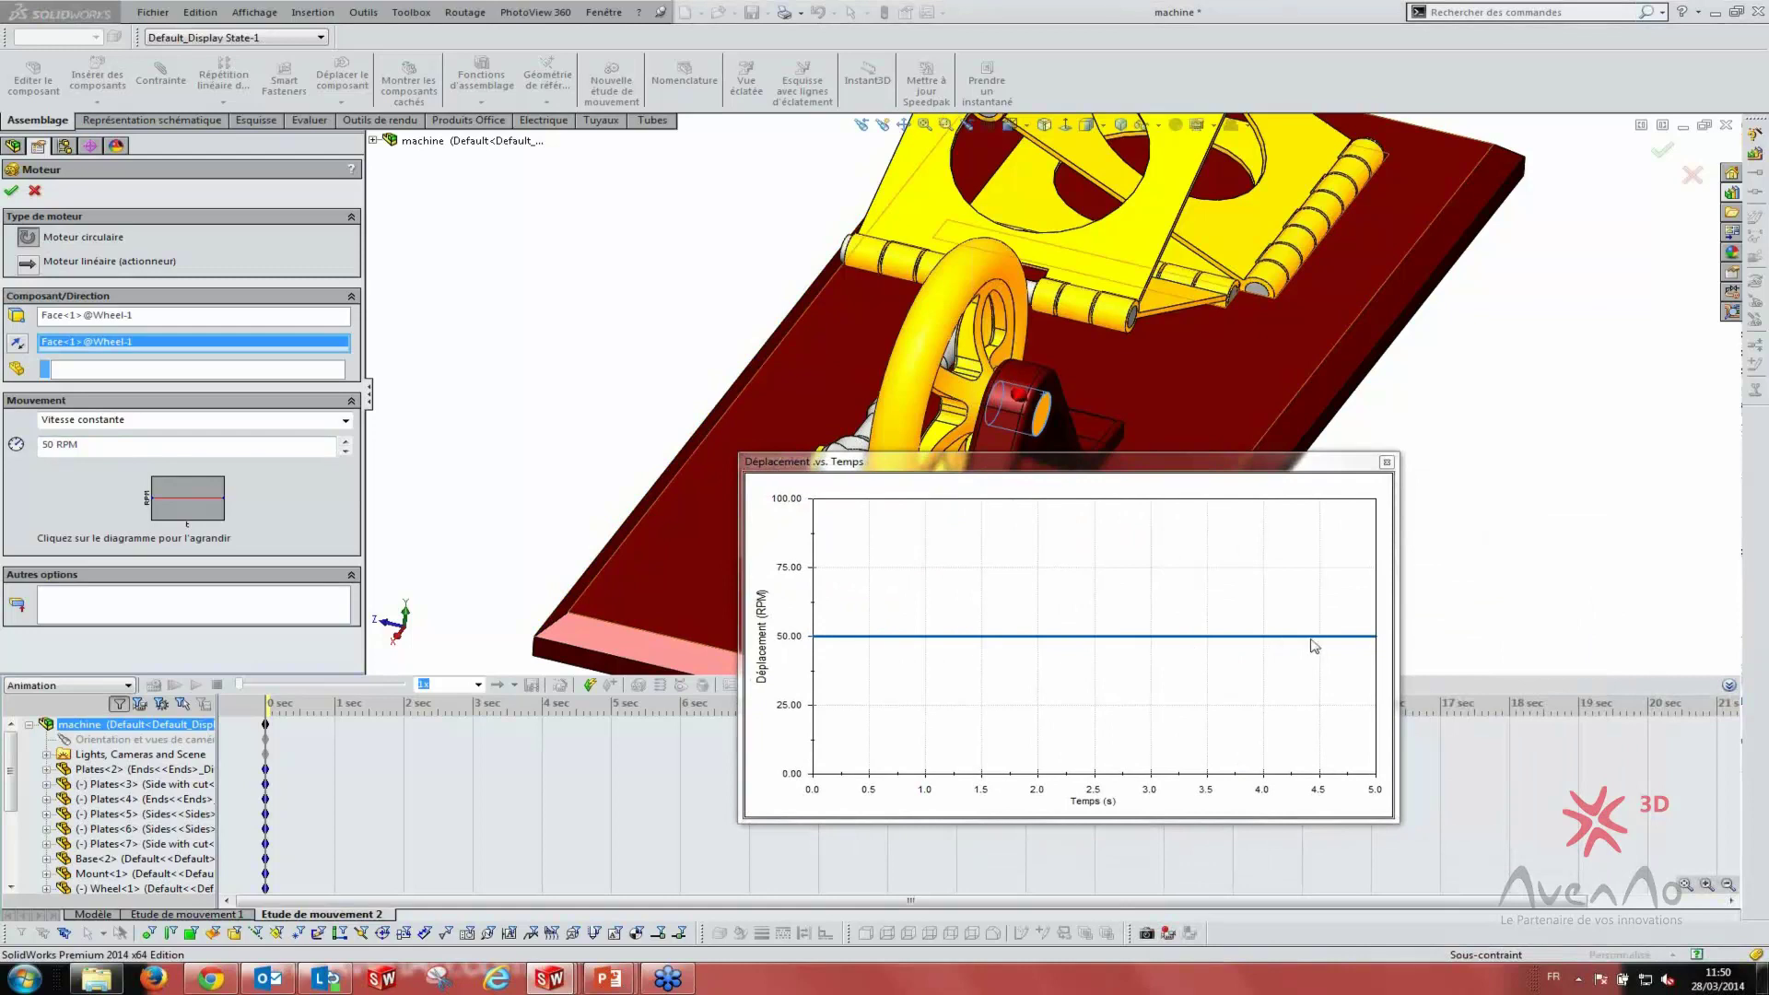
click(1386, 463)
click(73, 423)
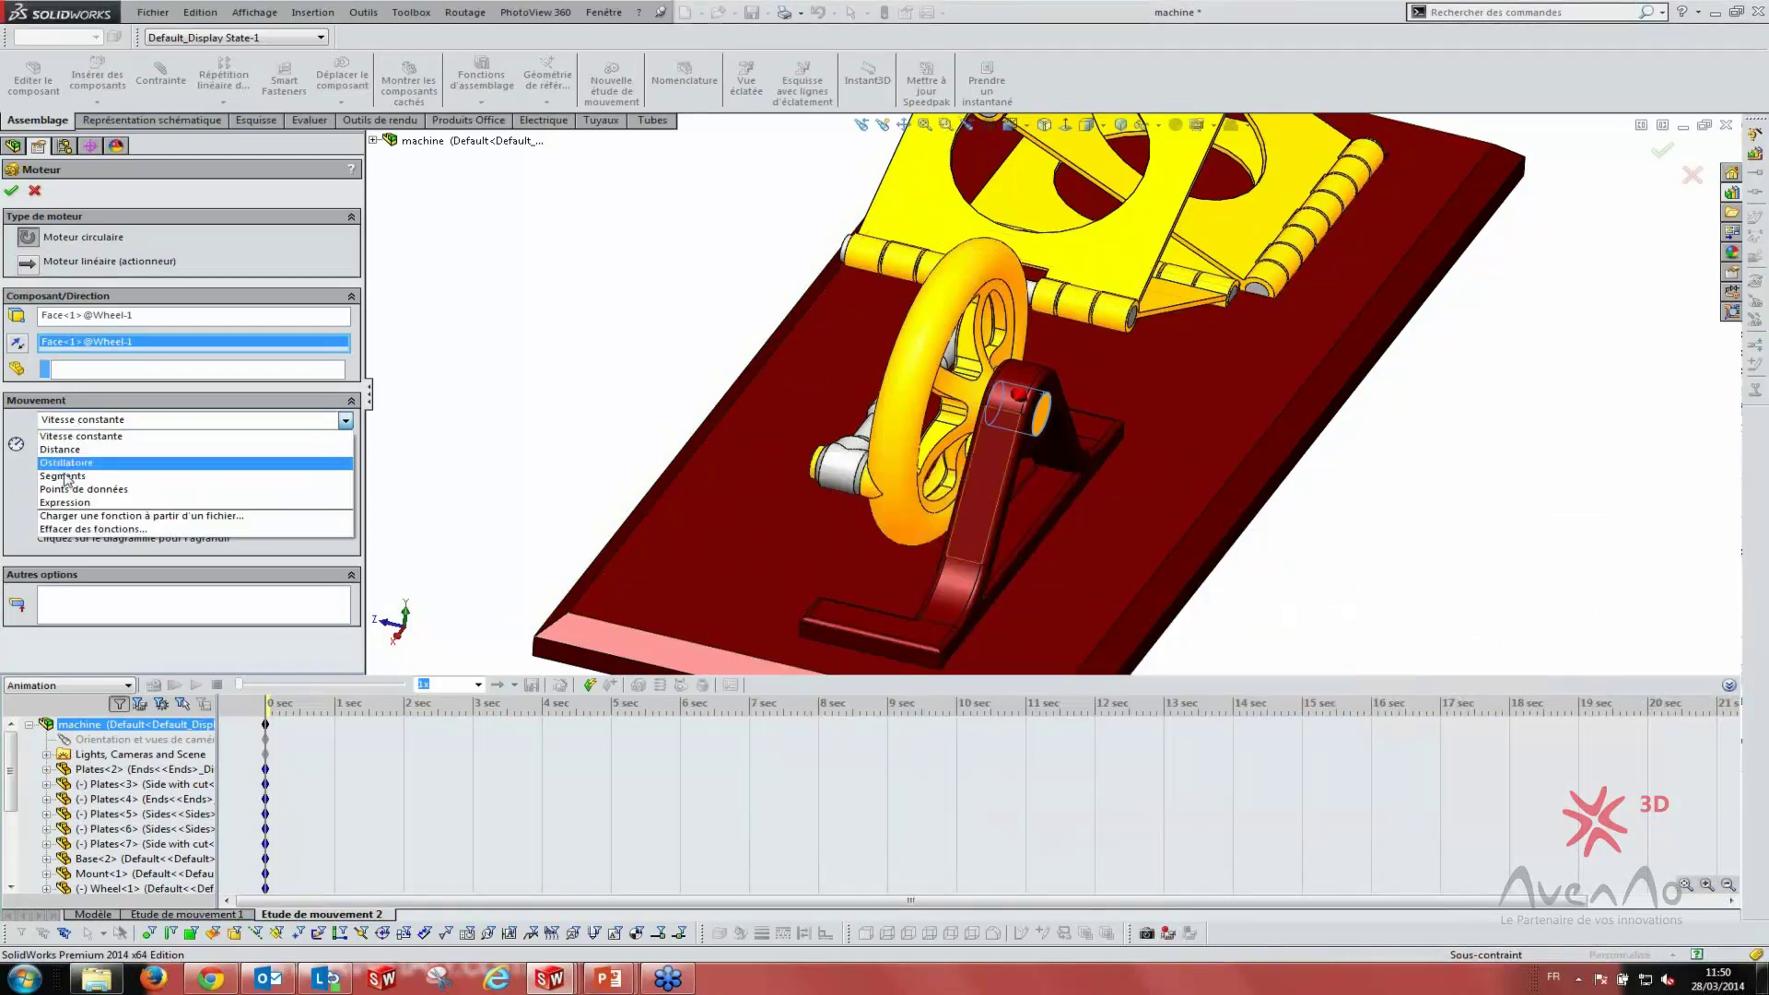
click(70, 462)
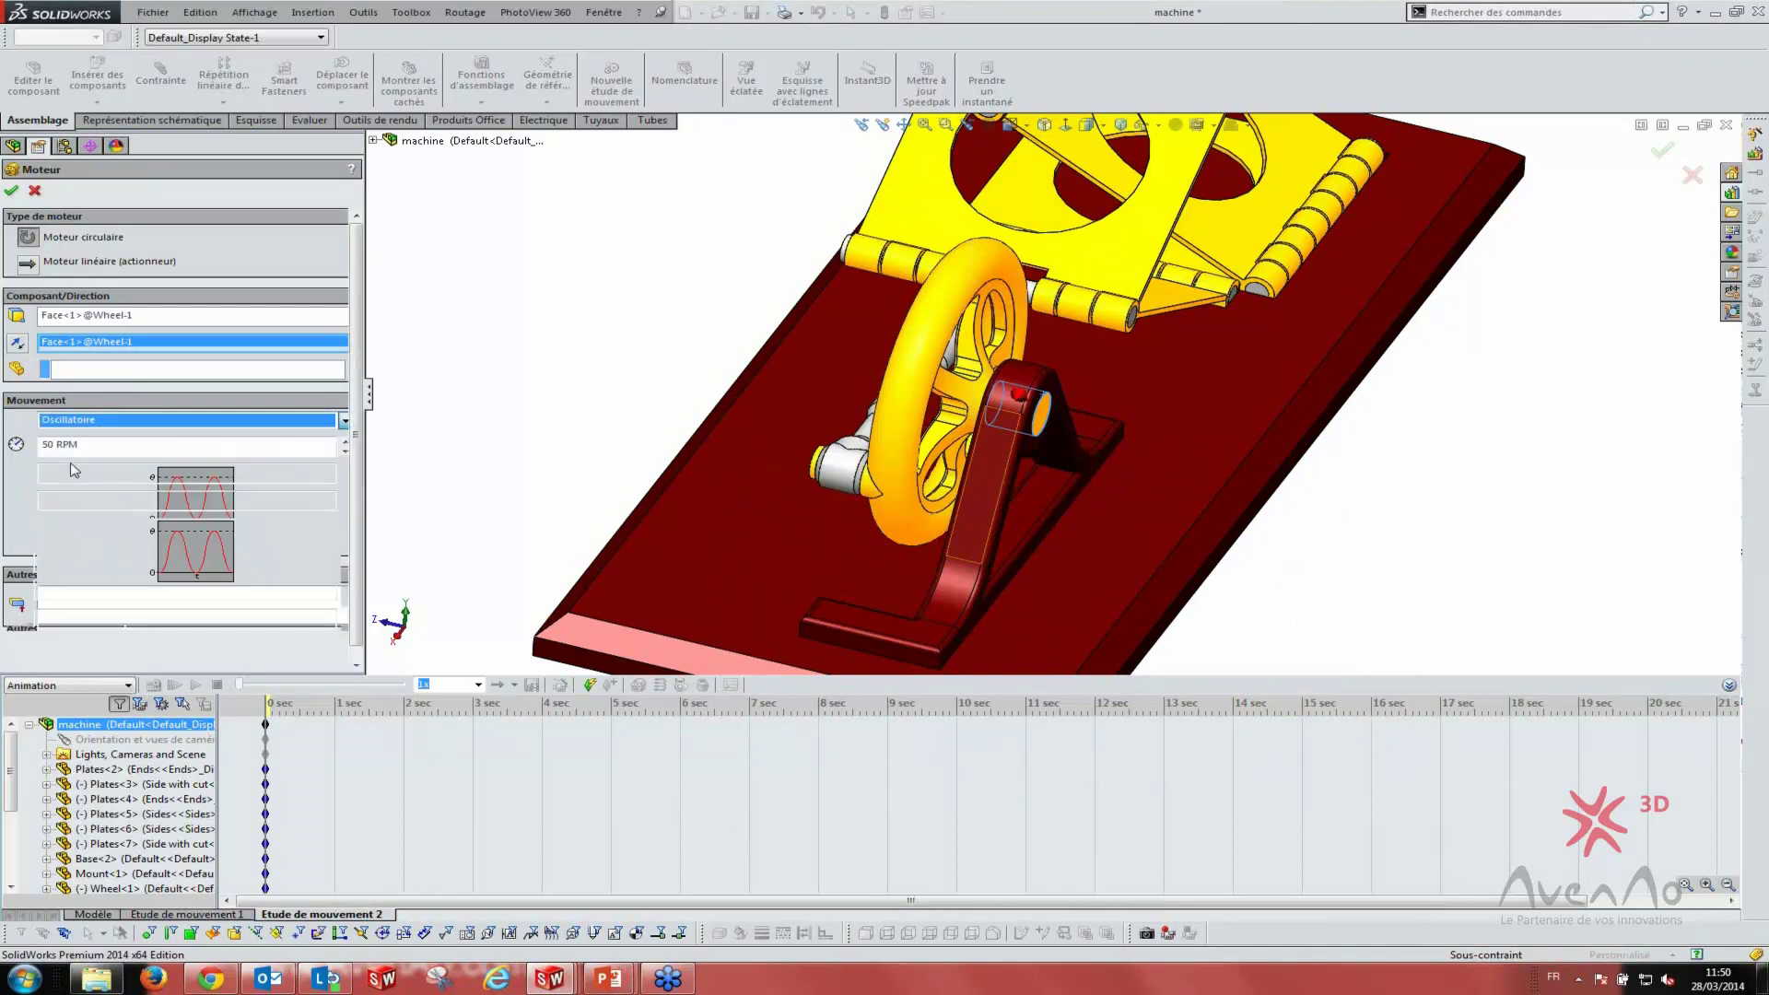
click(192, 571)
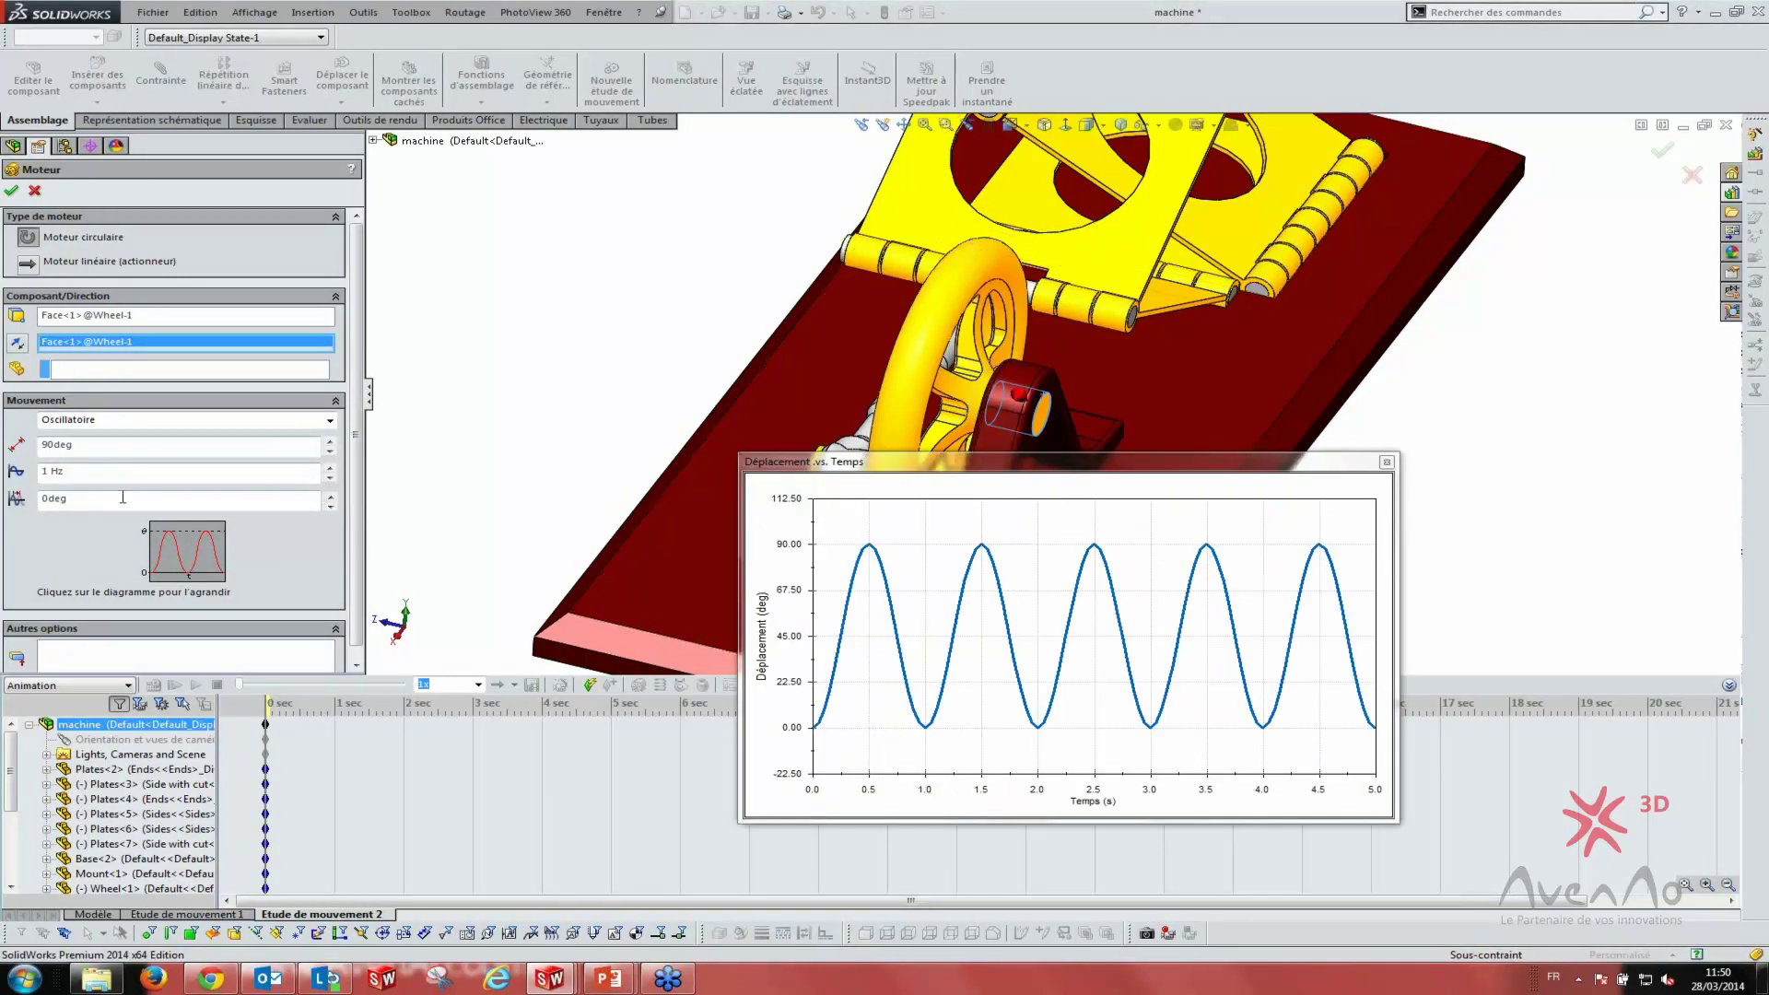
click(1386, 462)
- Set the motor back to constant speed and select its speed value
click(67, 423)
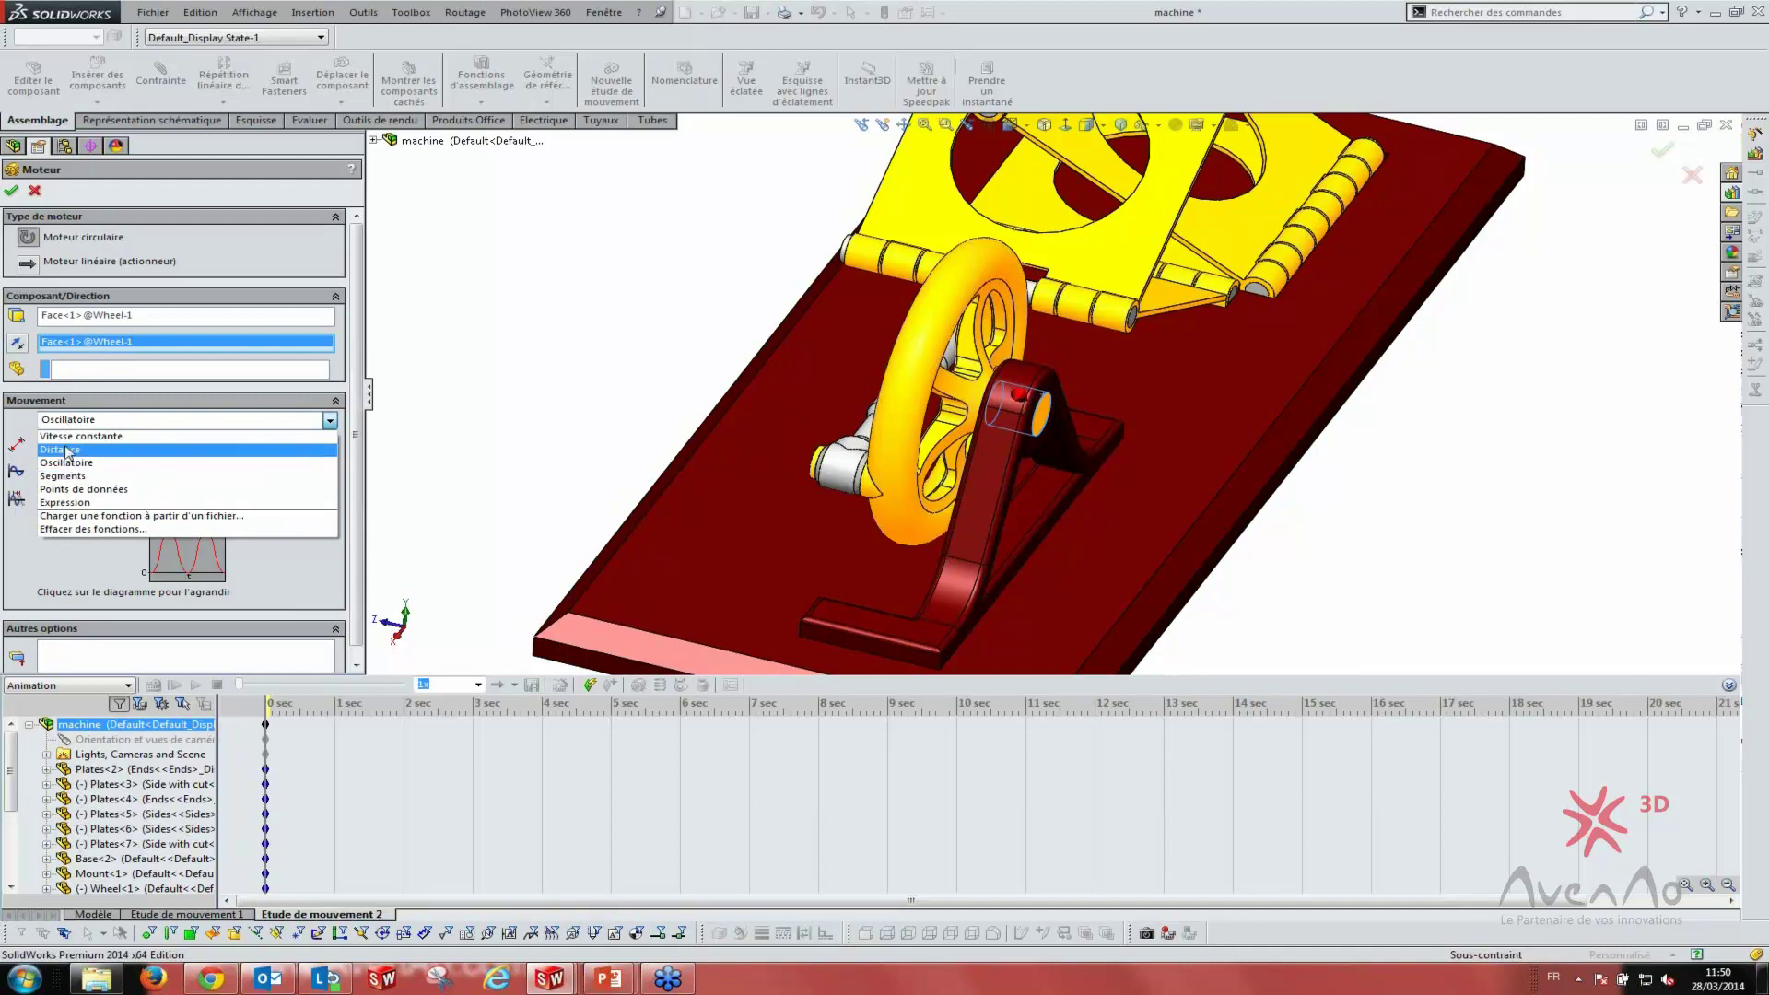
click(63, 435)
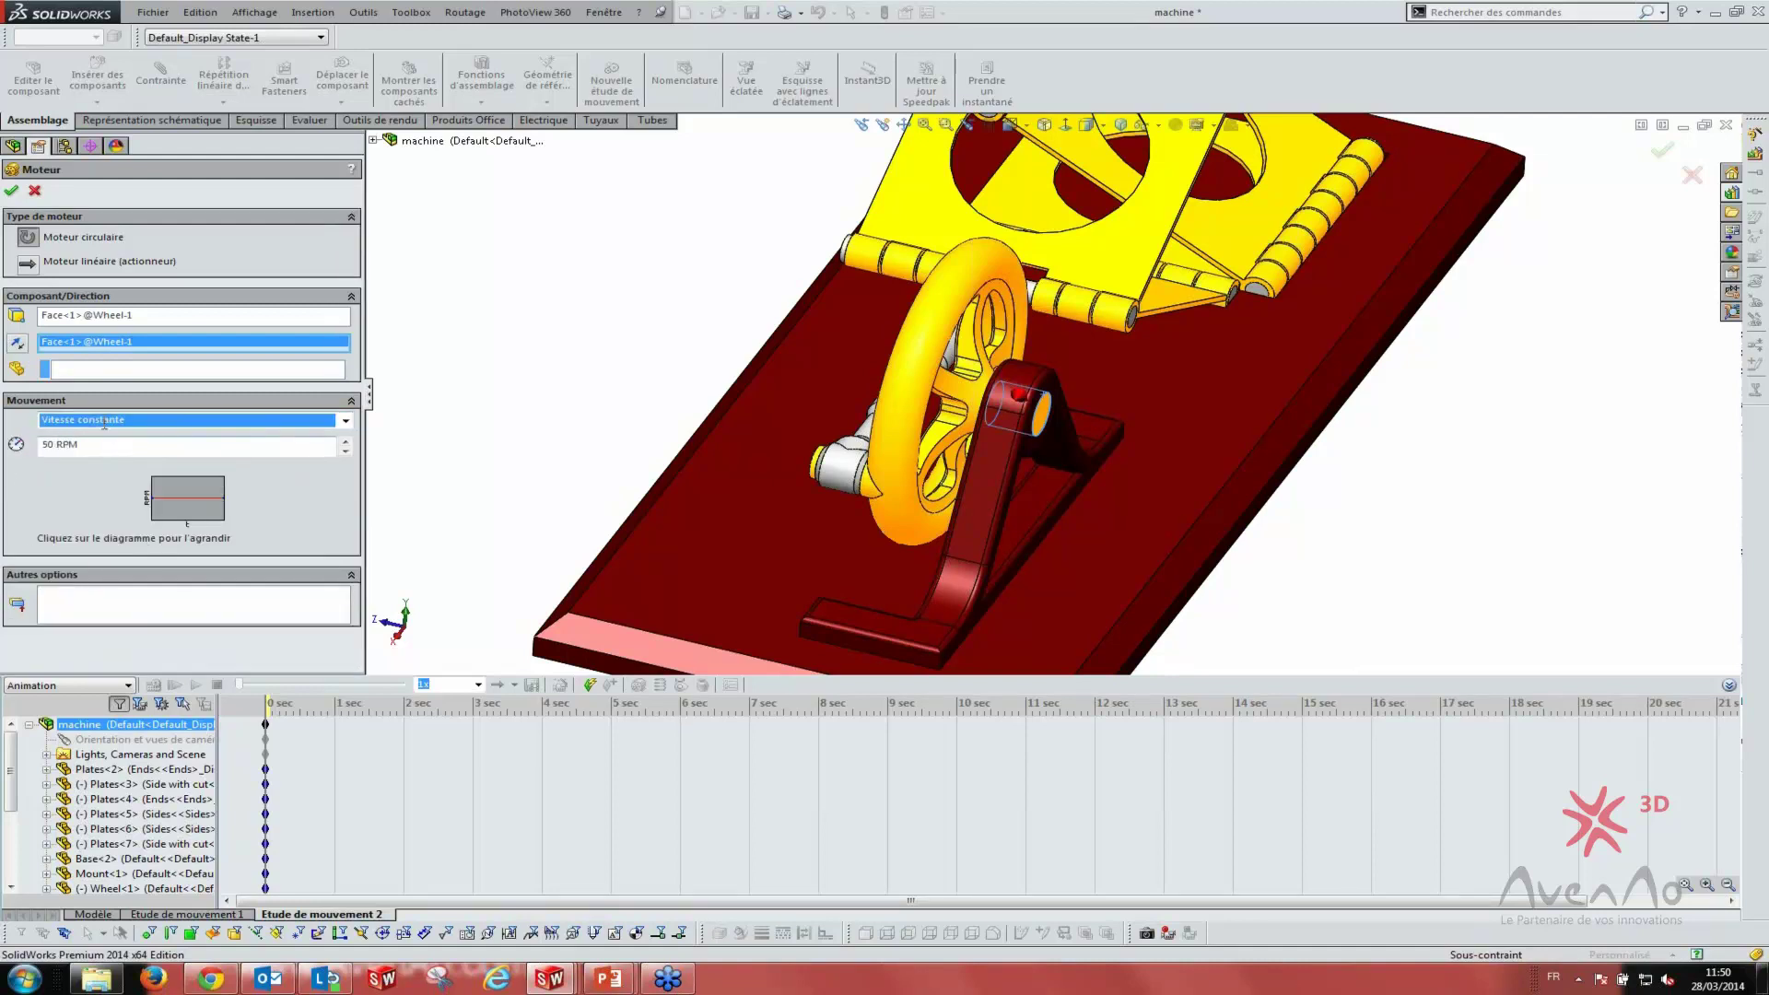
drag(82, 444, 2, 443)
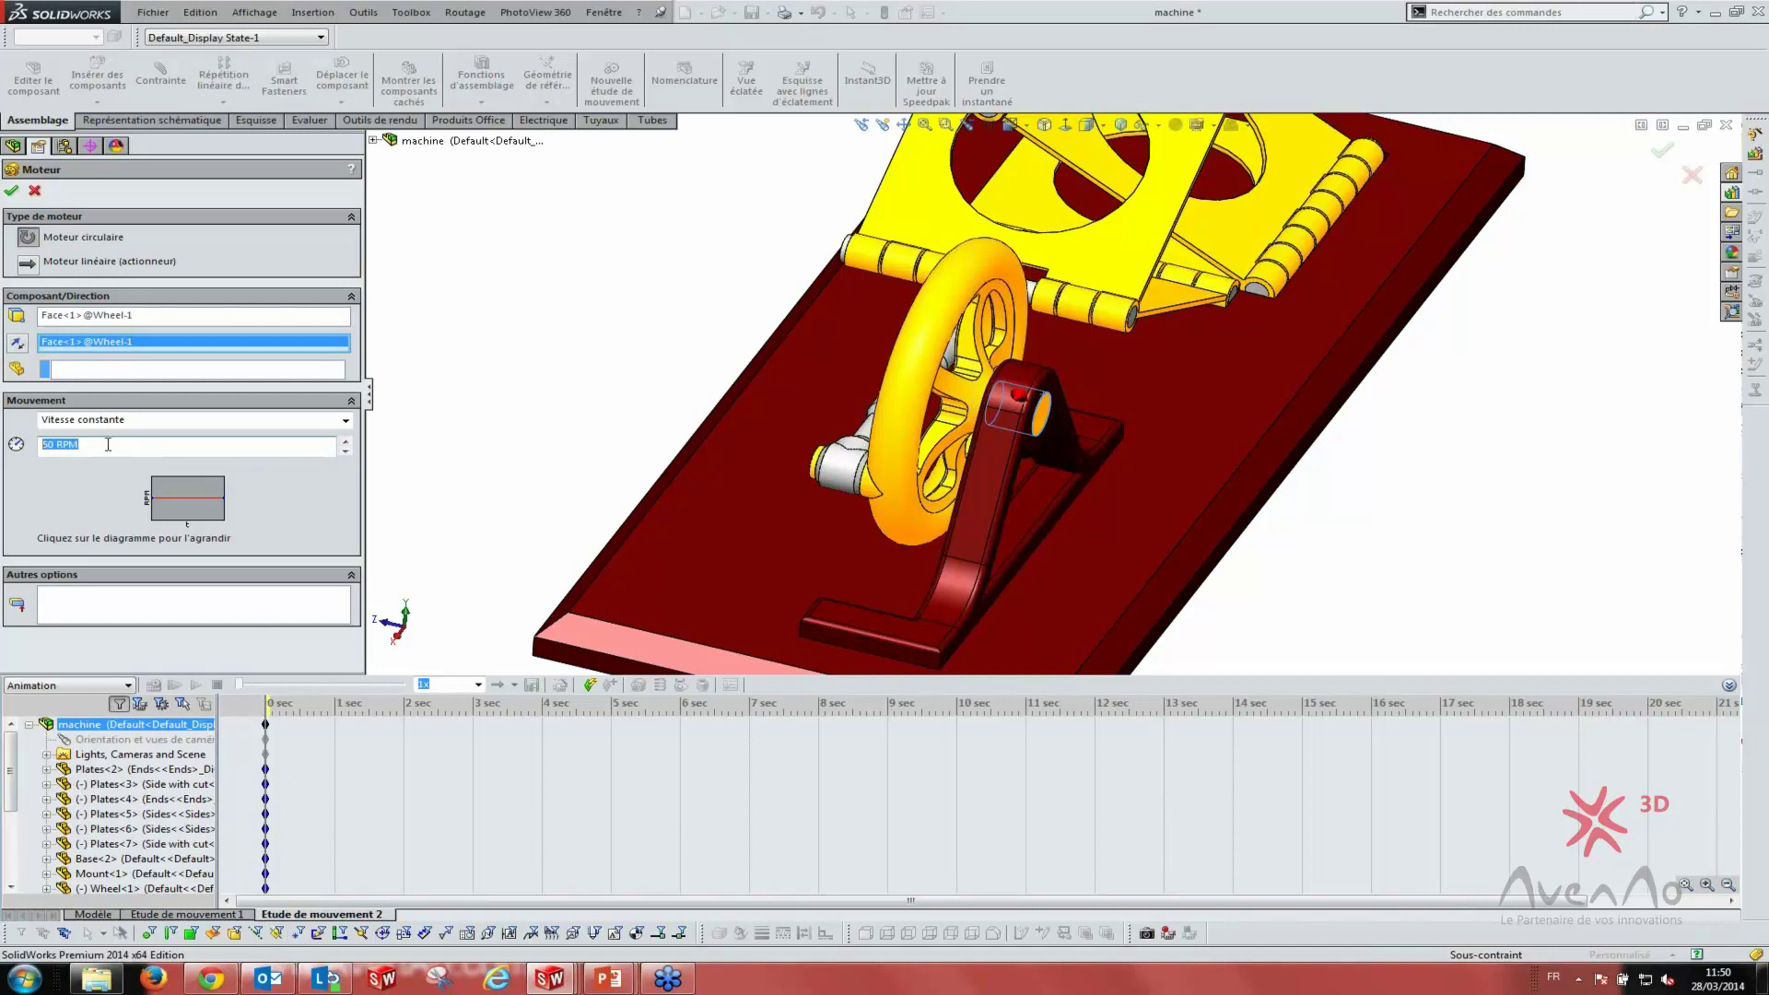
- Accept the rotary motor, switch to isometric view, then calculate and play the study
click(11, 190)
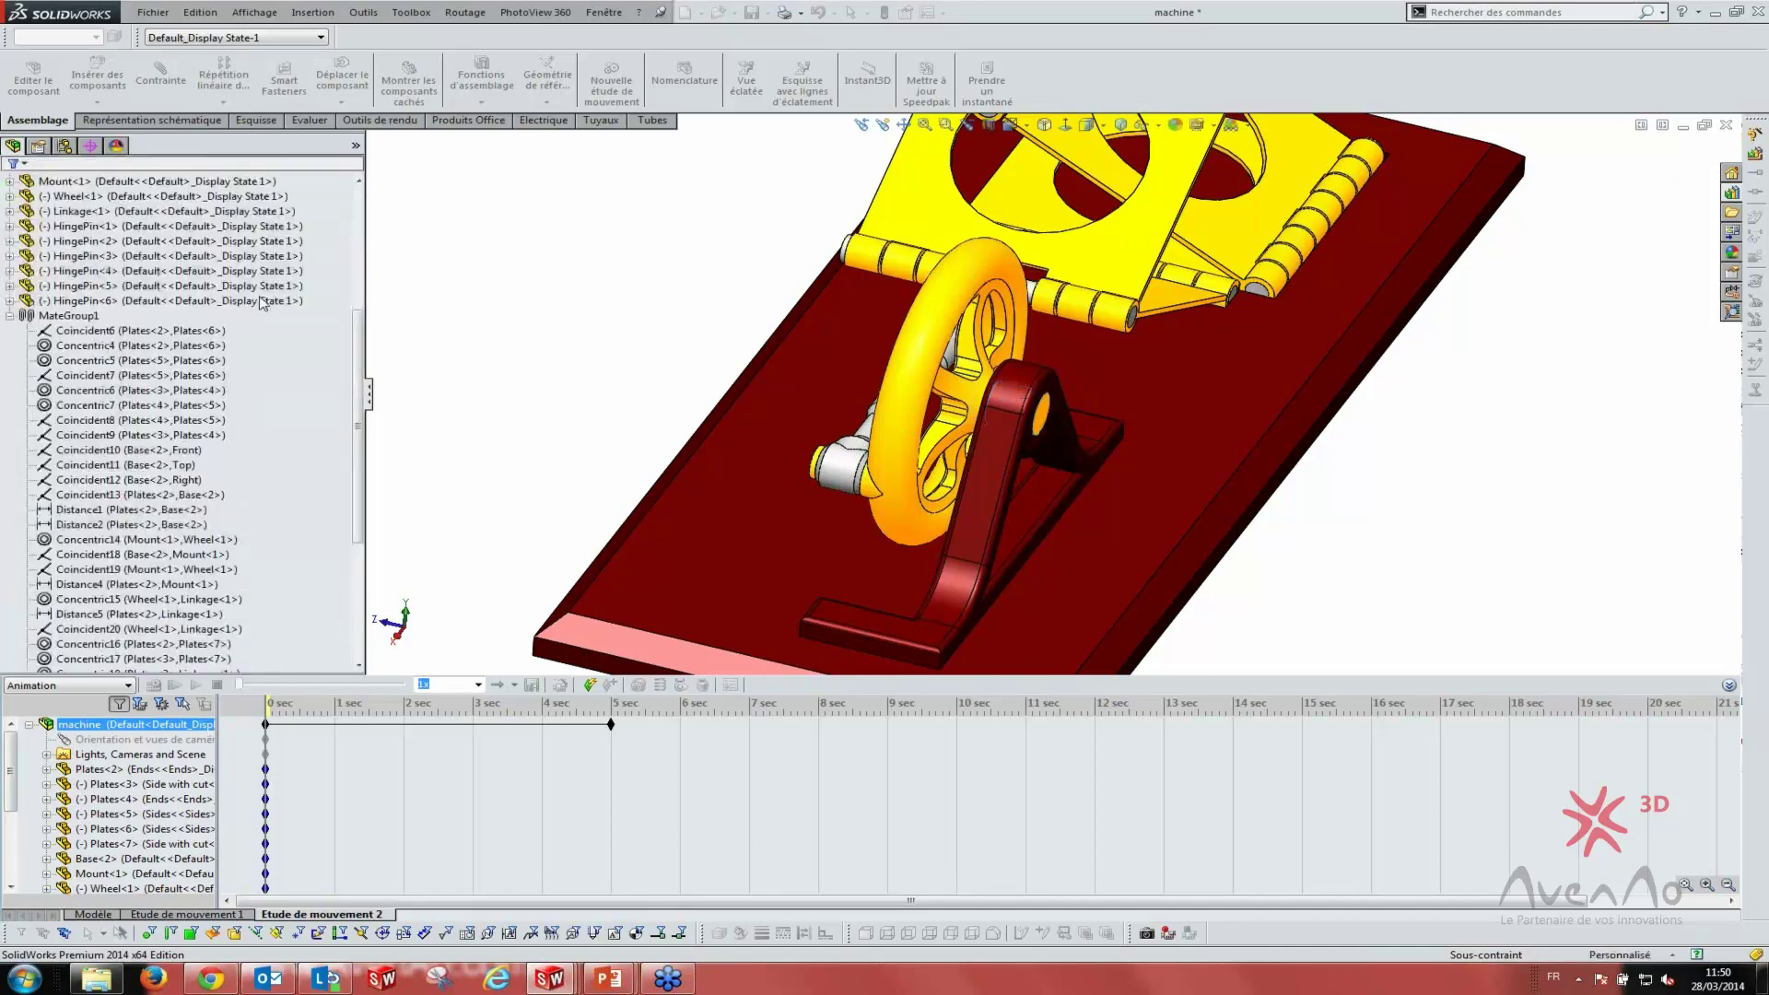
key(ctrl+7)
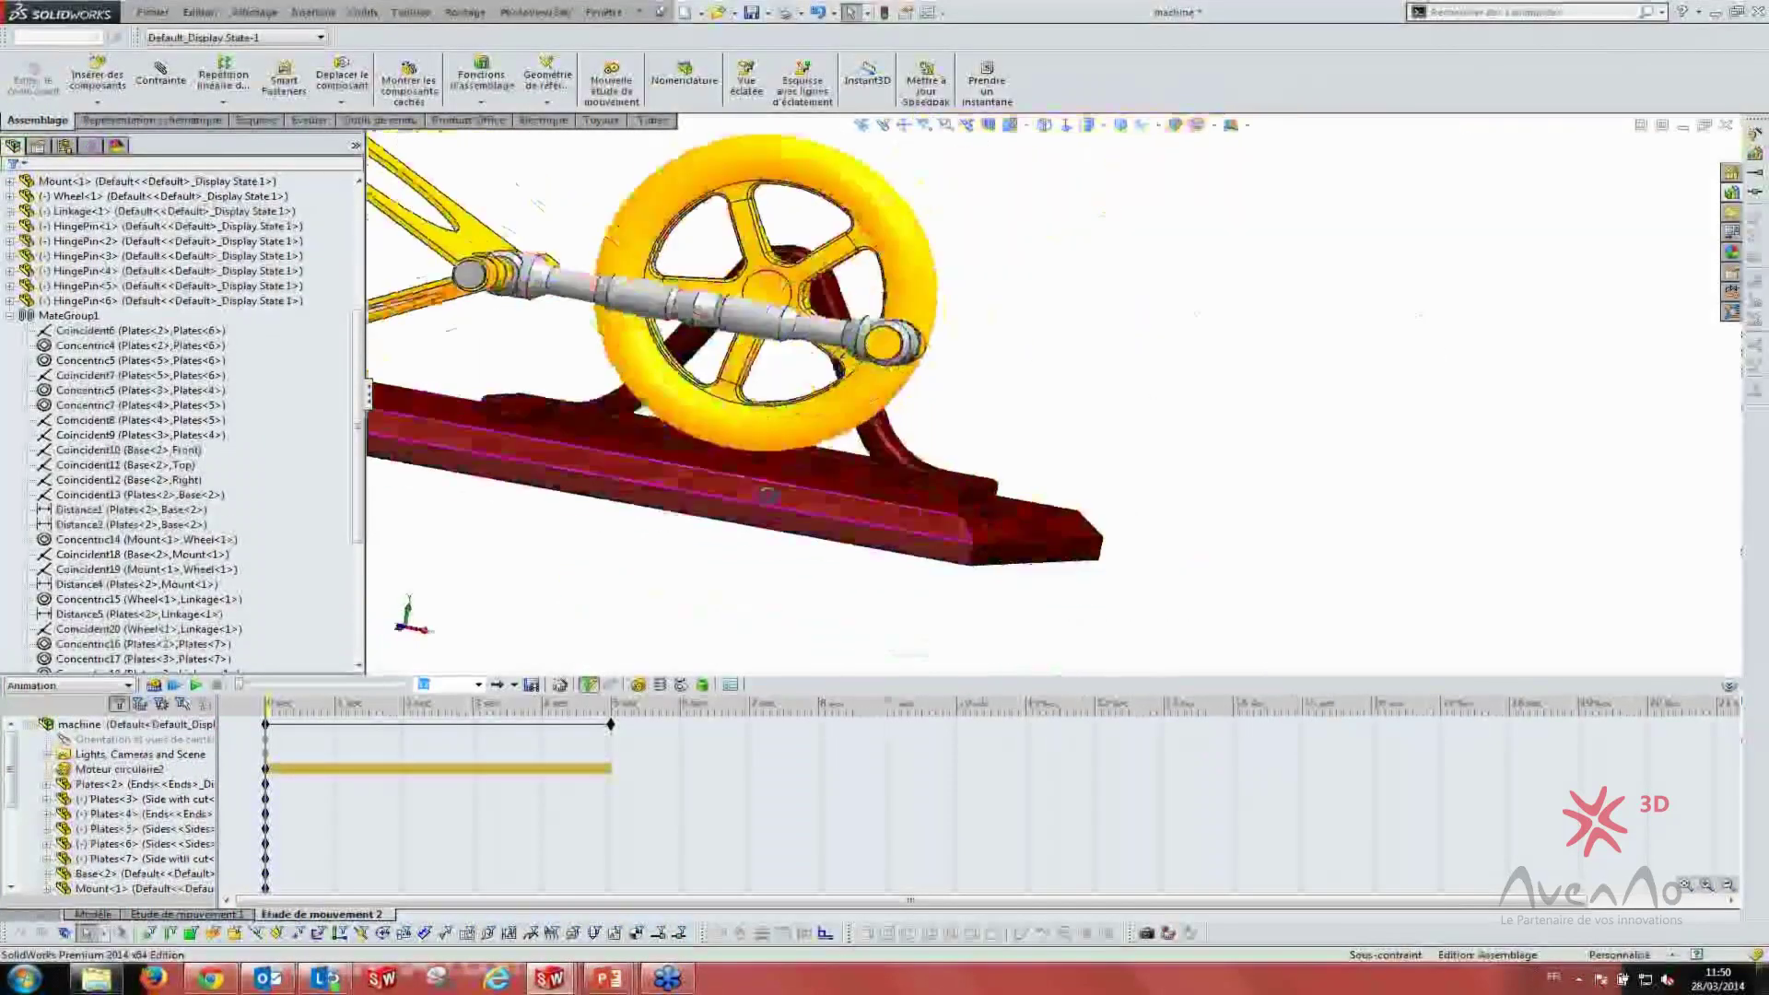
key(ctrl+7)
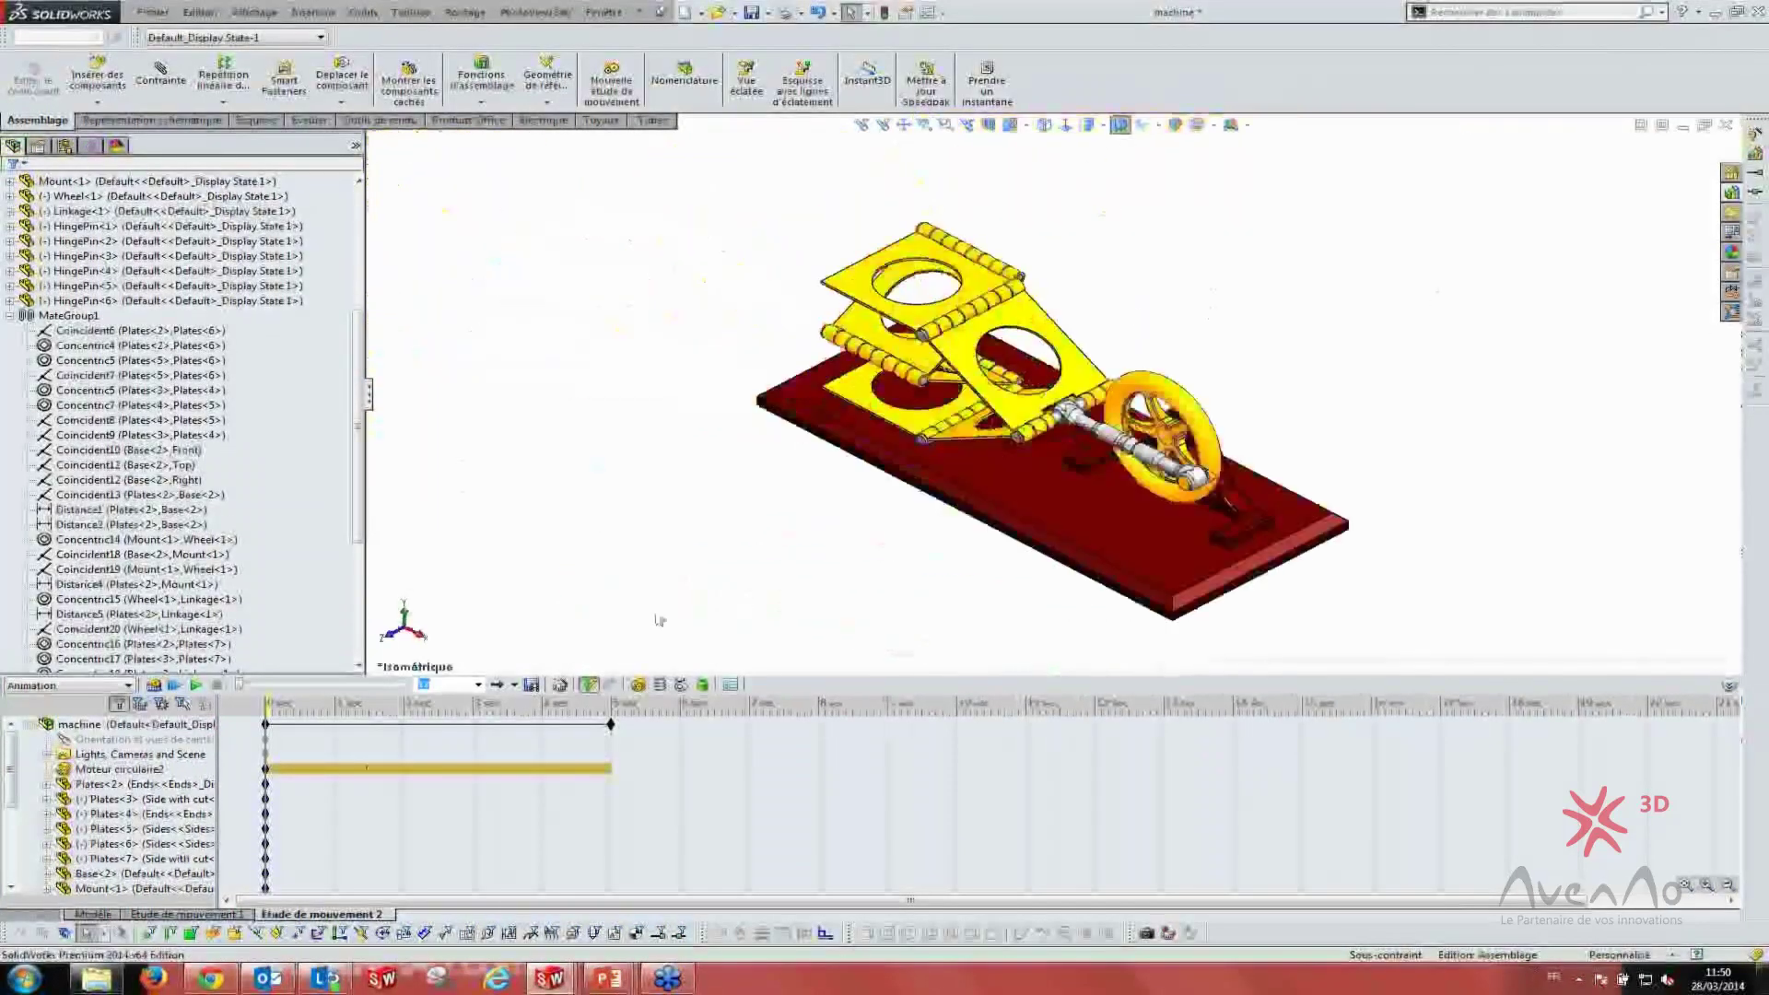
click(193, 684)
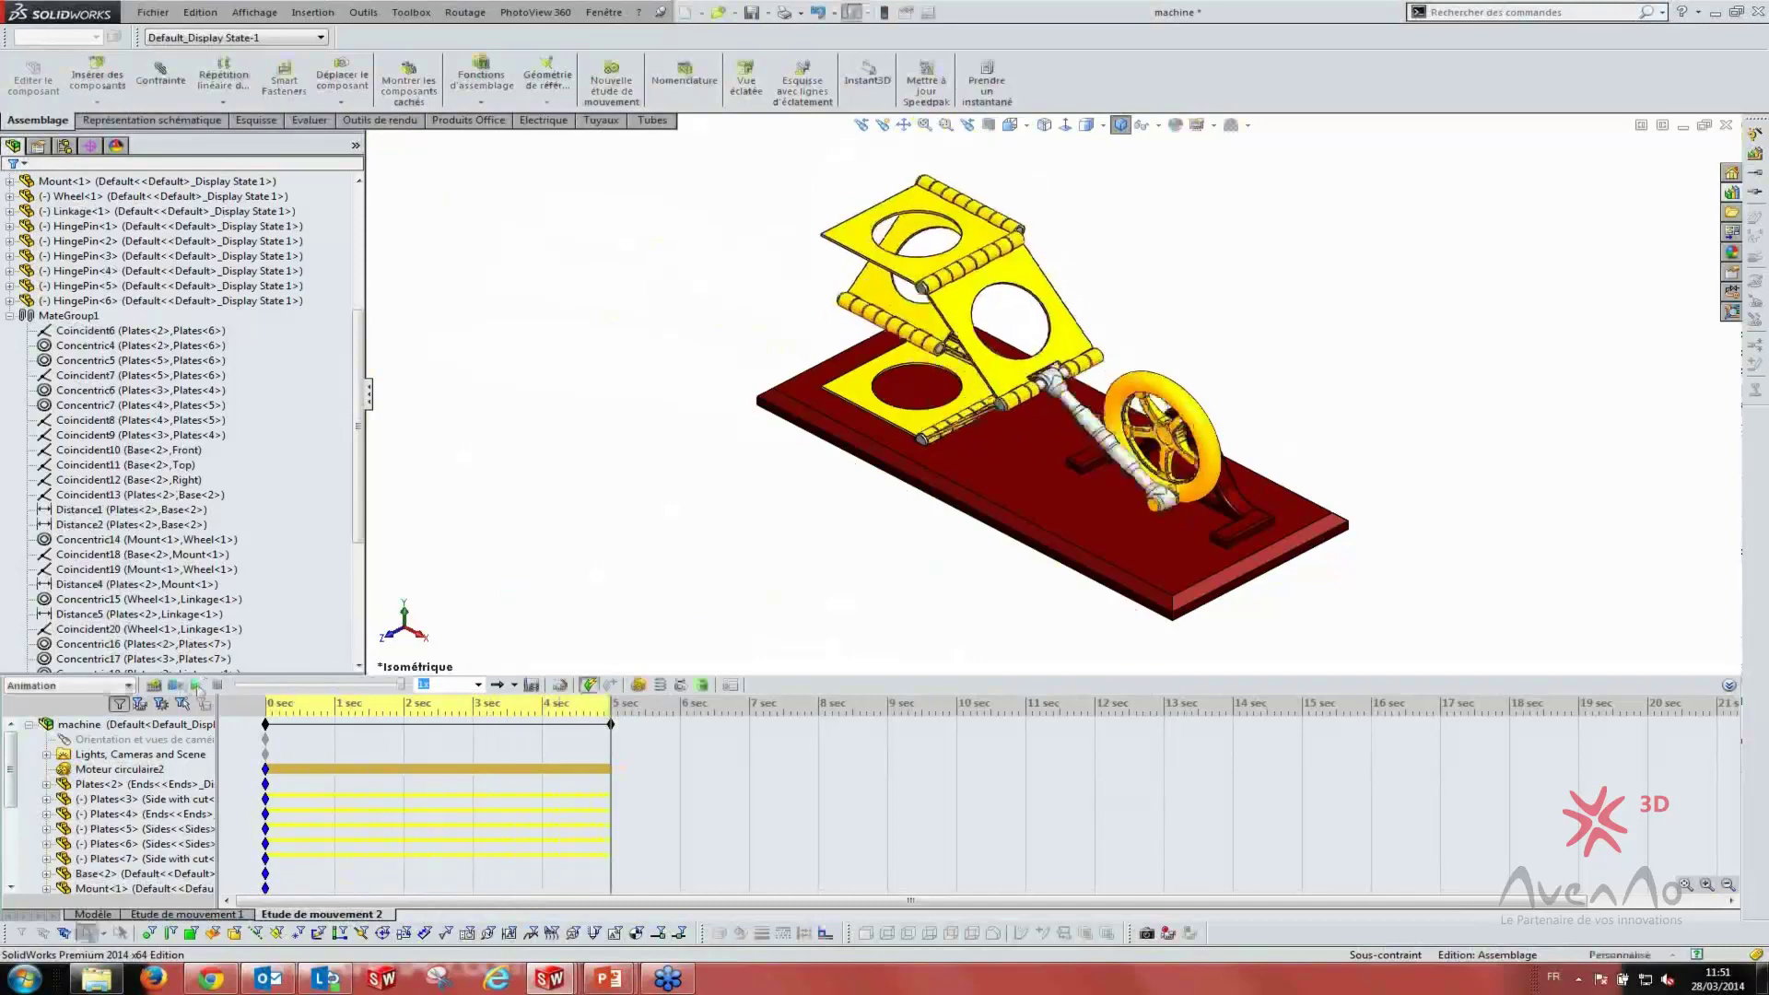
click(196, 685)
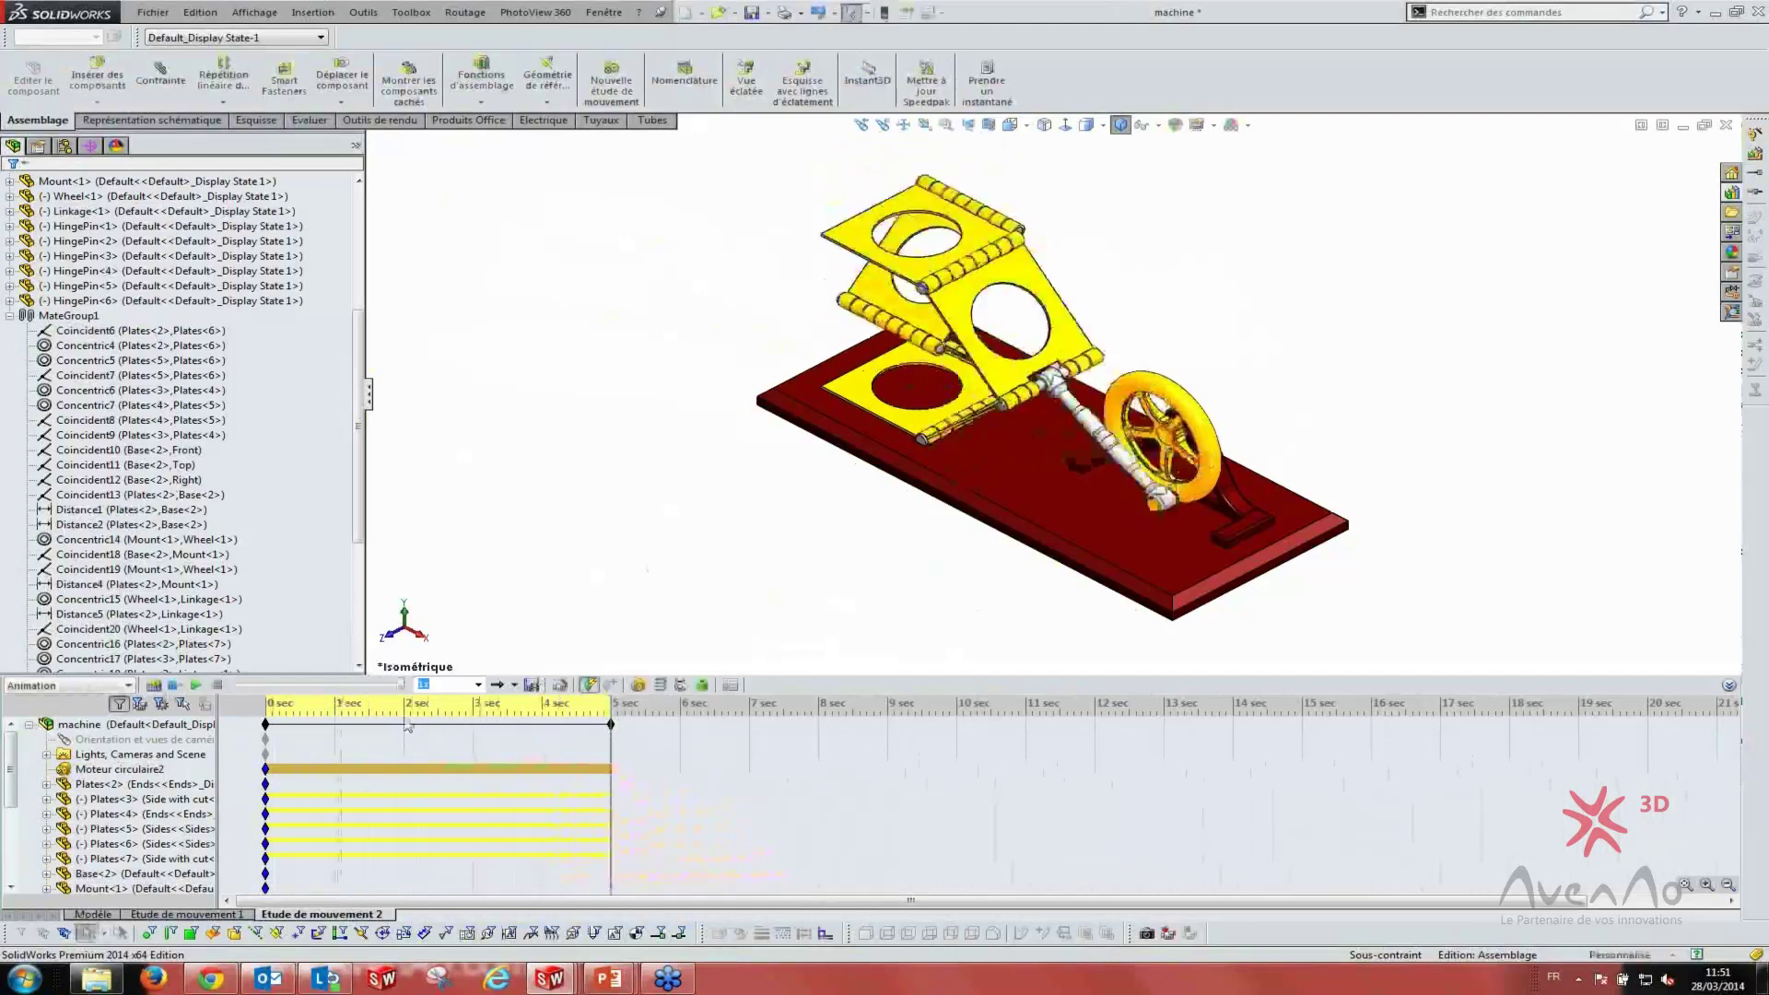
- Scrub the timeline to review the plate poses and select Moteur circulaire2
click(508, 746)
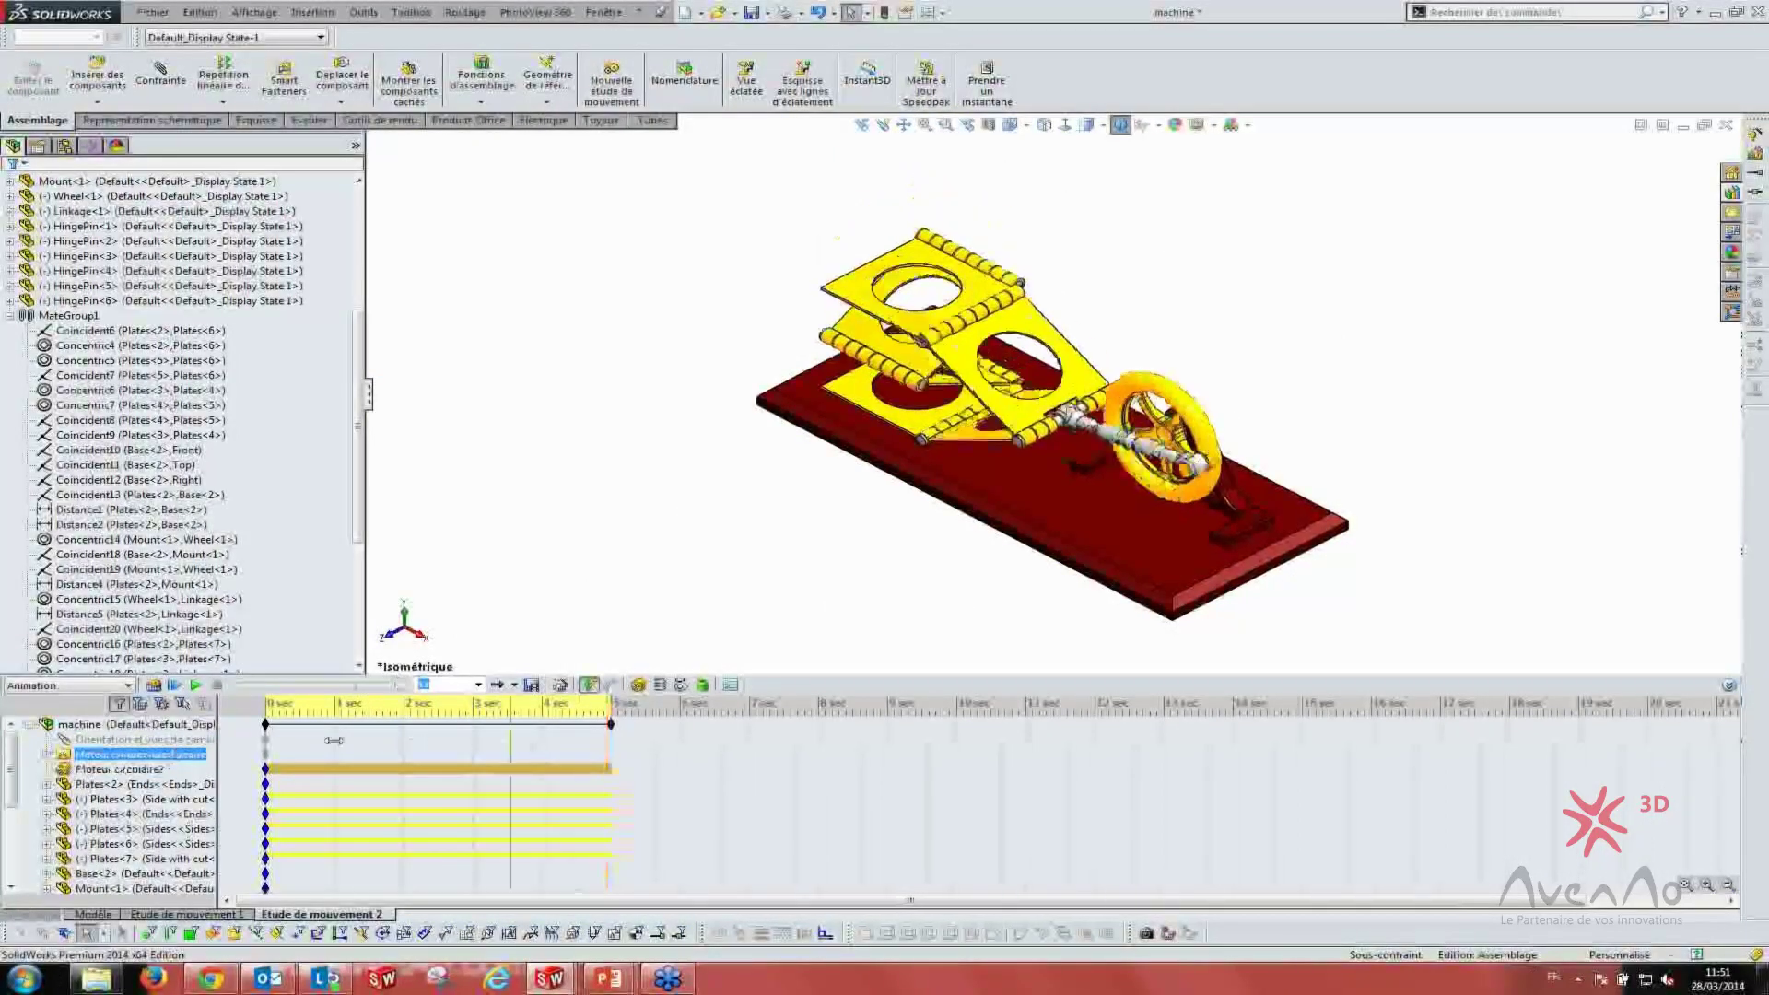
drag(509, 736, 265, 727)
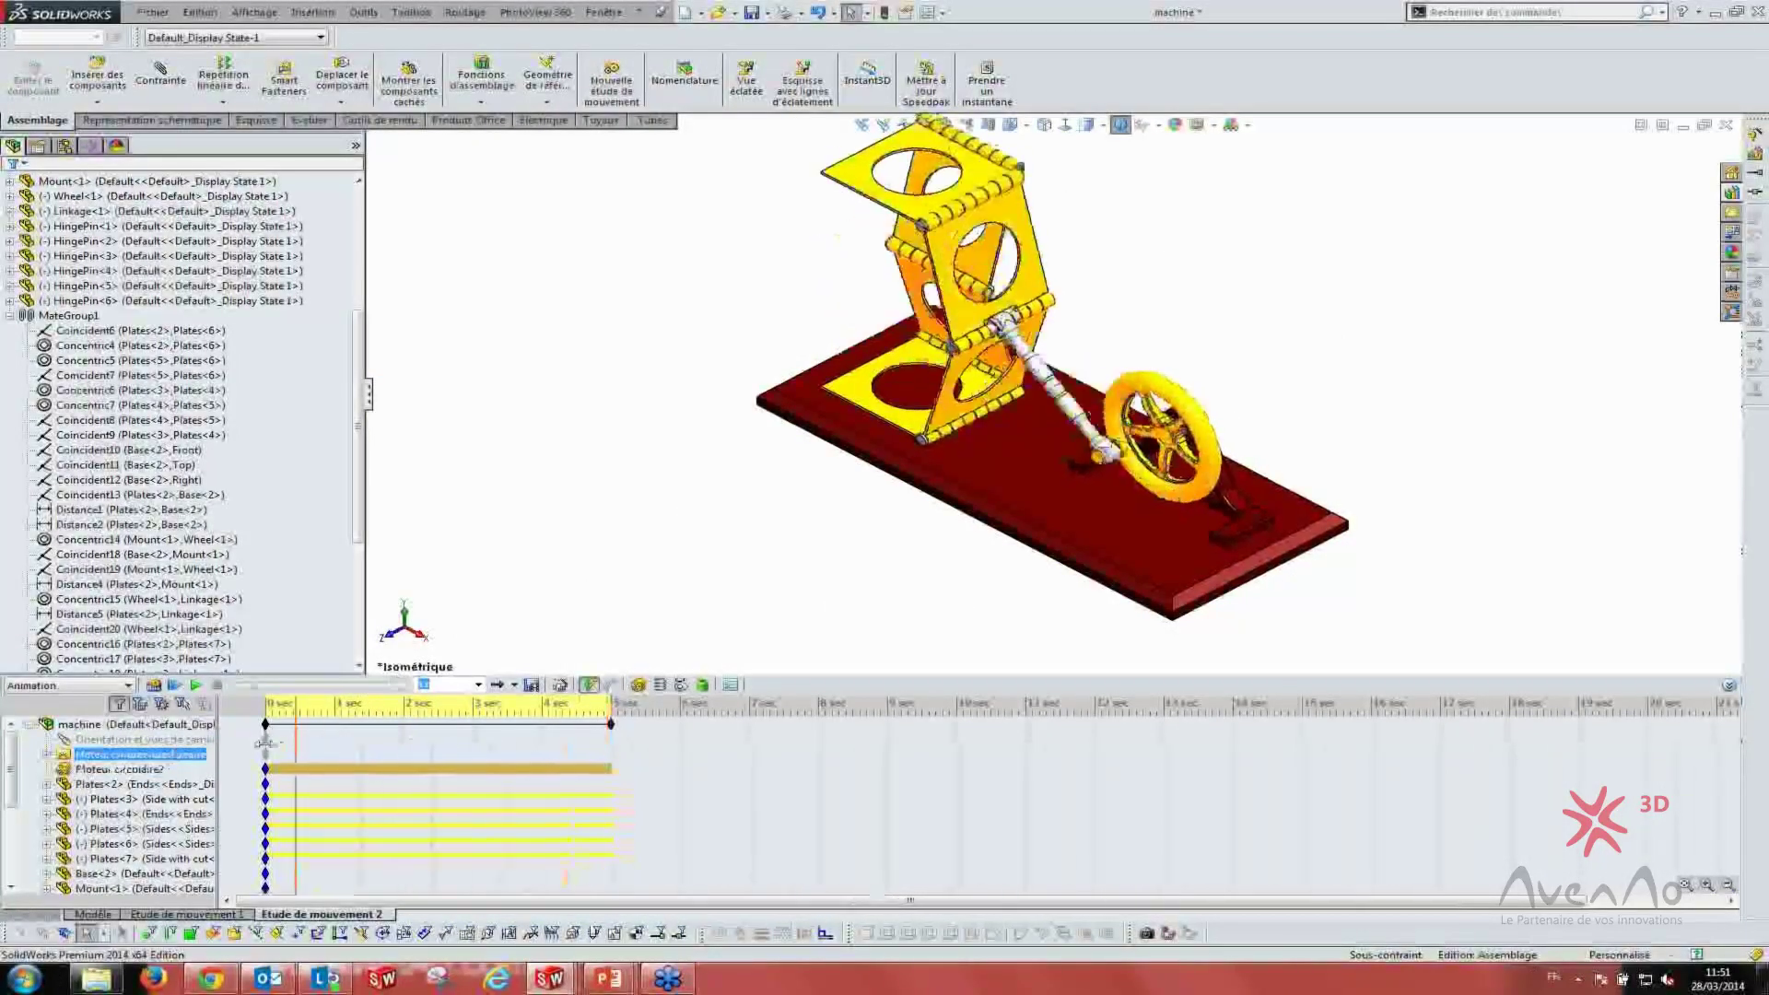
click(196, 686)
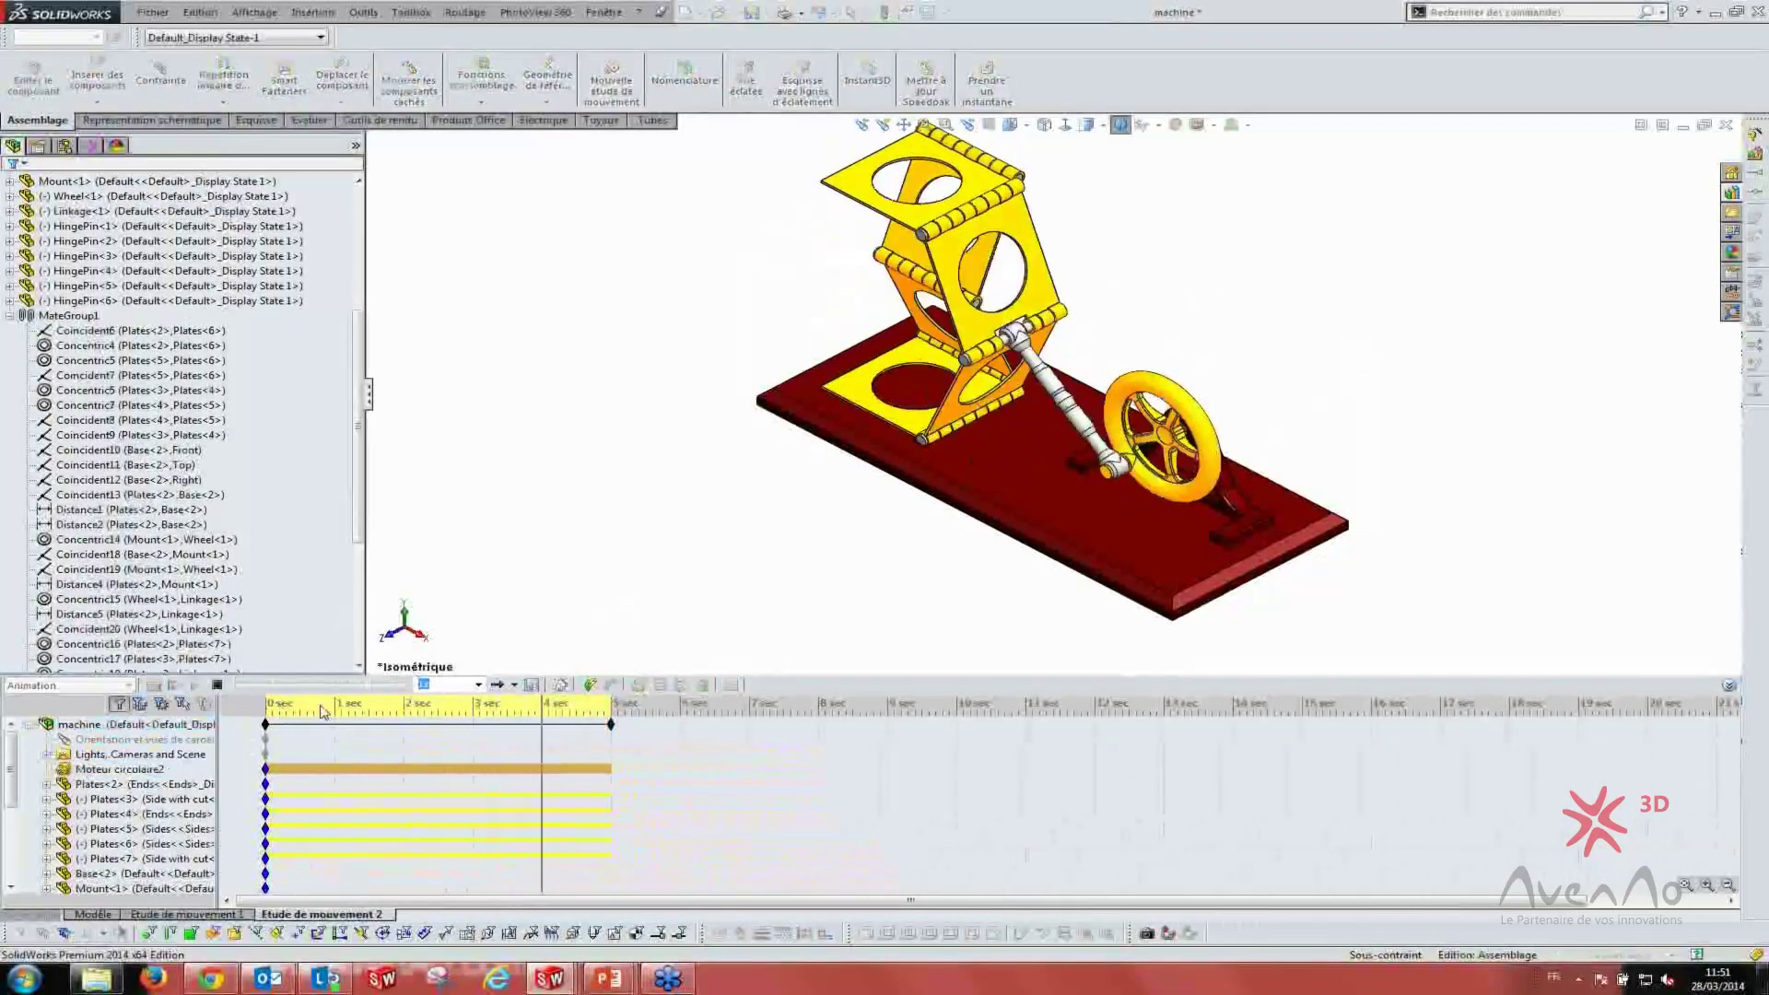
click(403, 716)
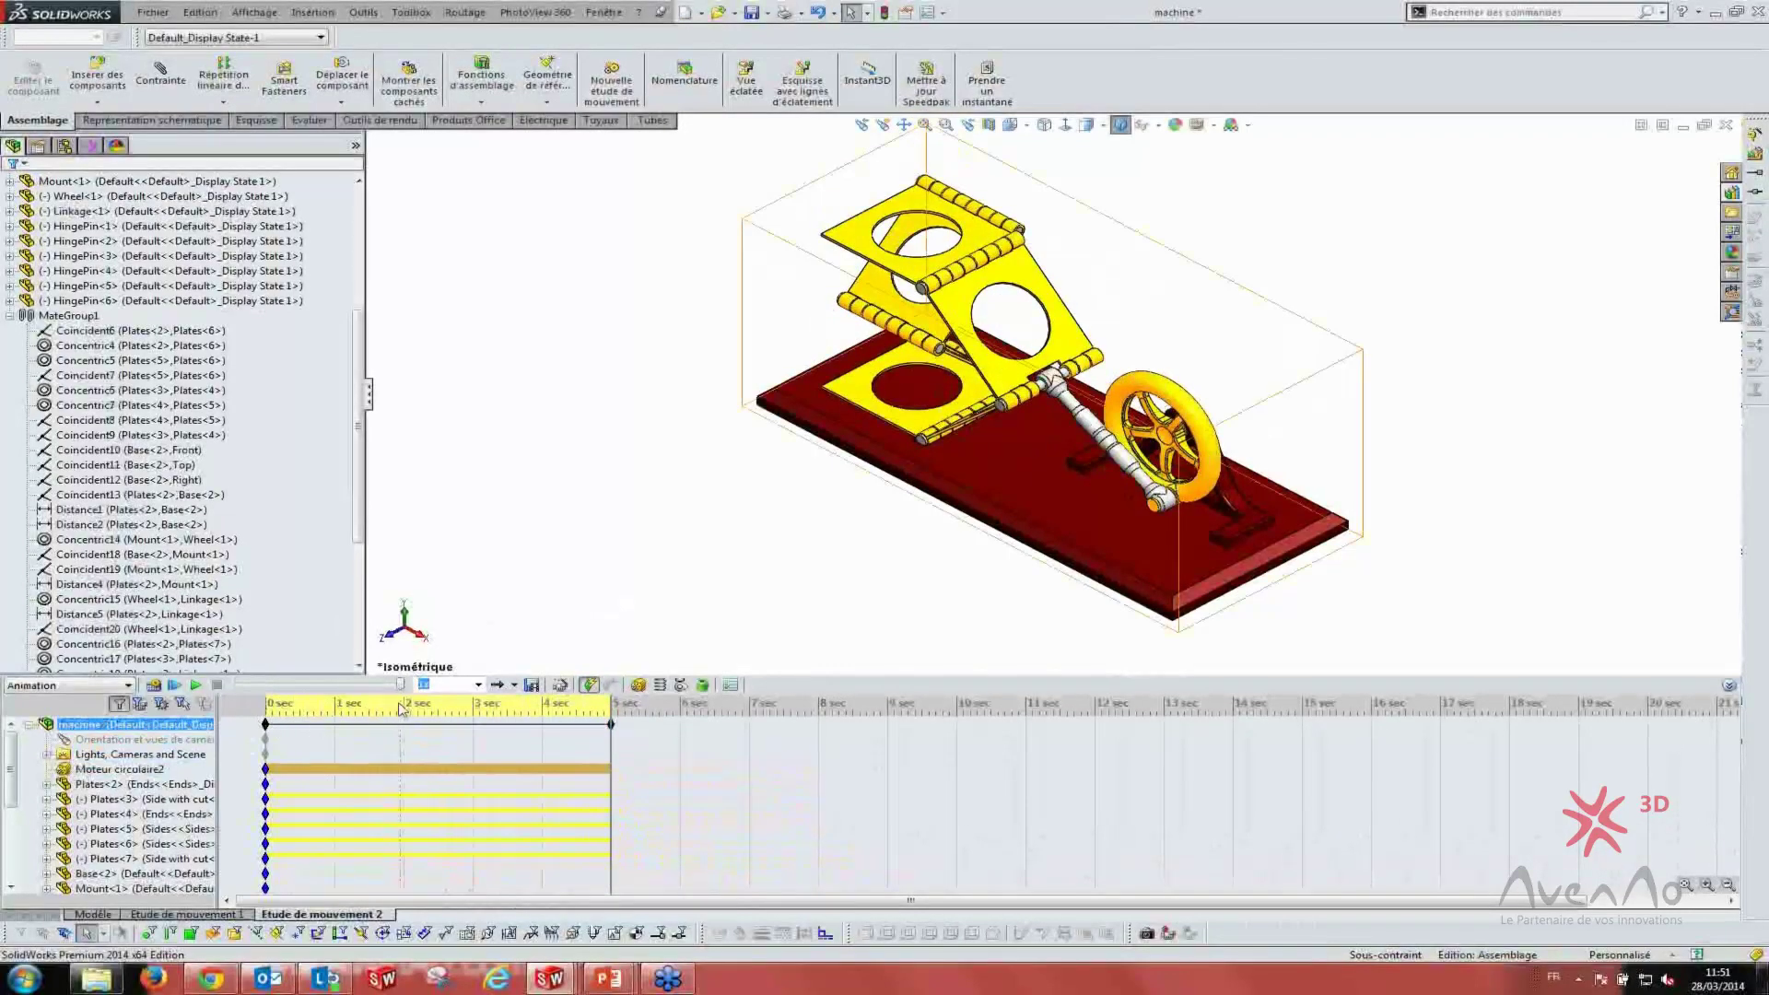
click(456, 718)
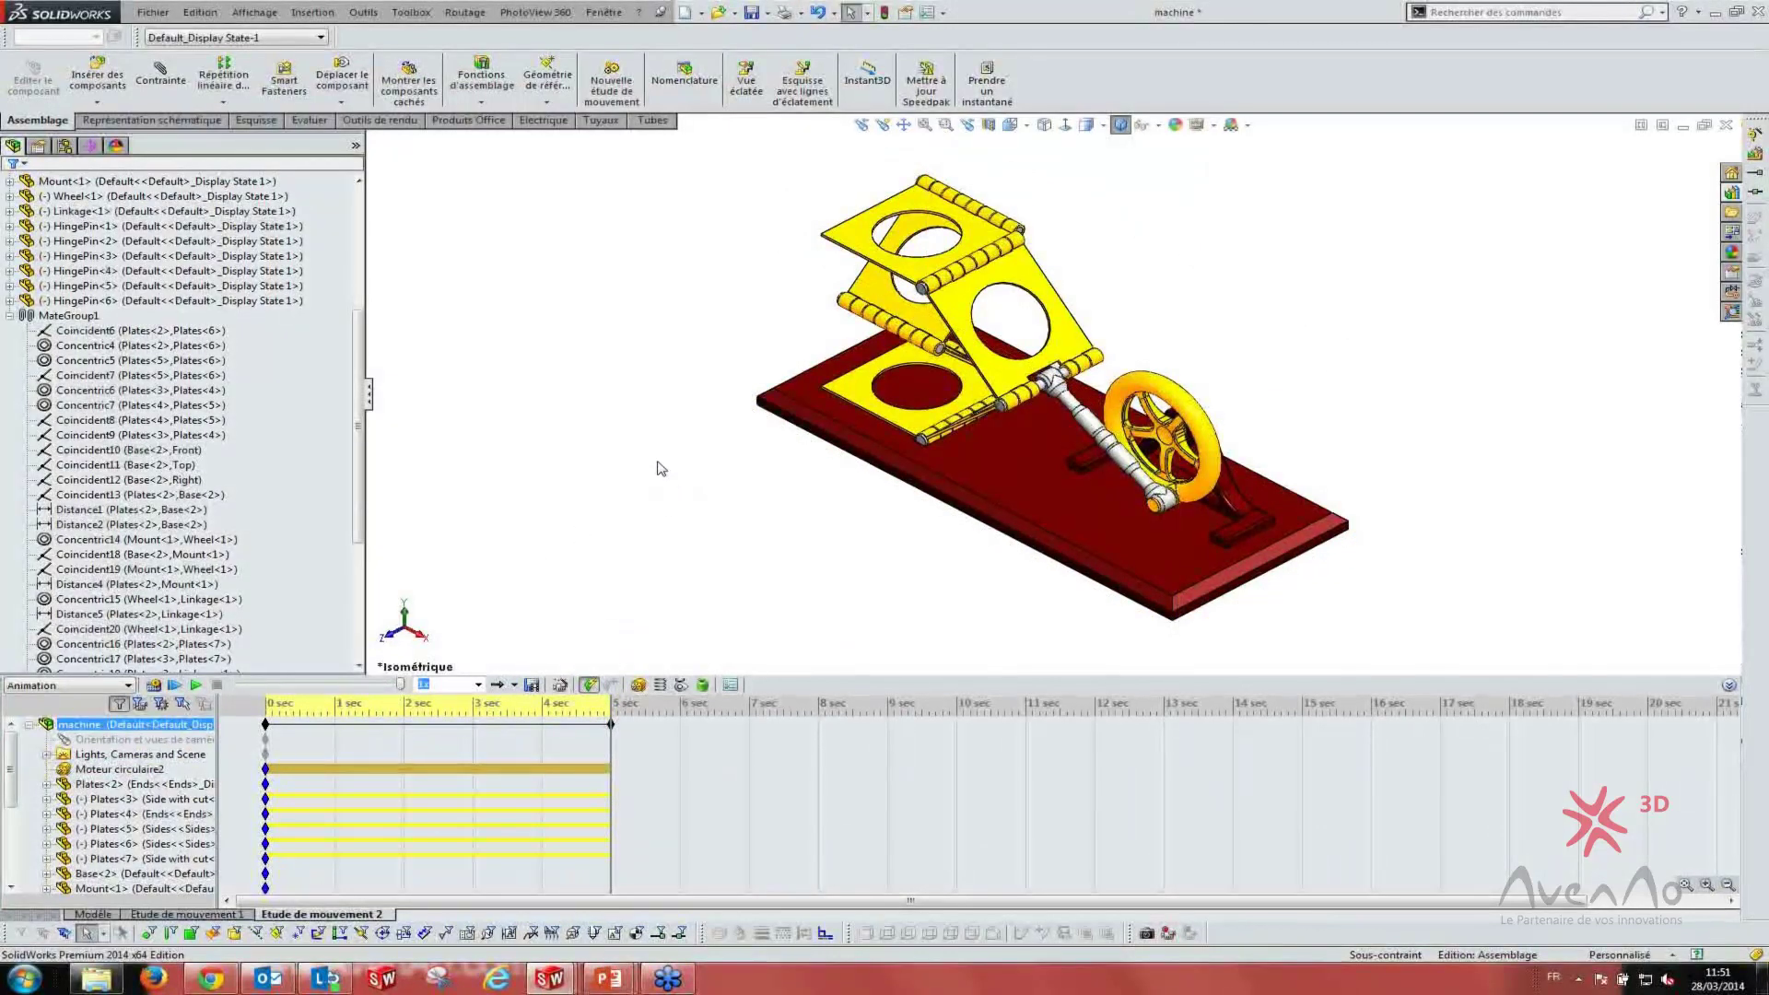
click(613, 742)
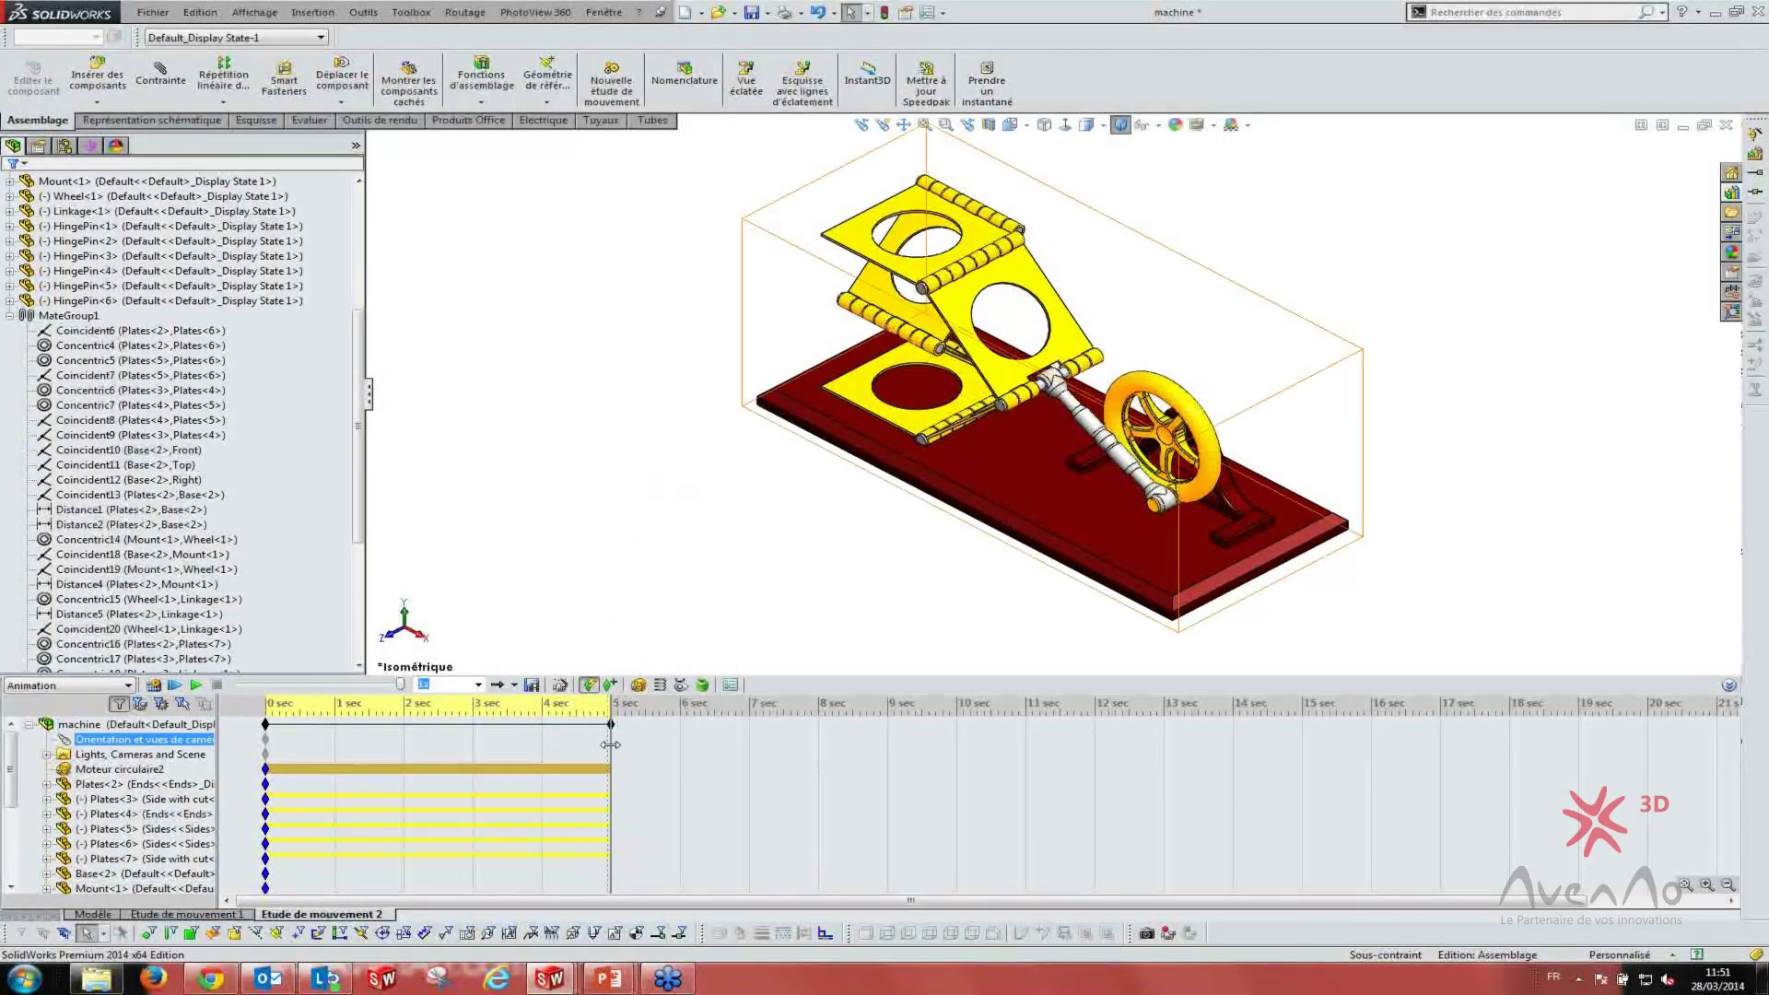
click(613, 754)
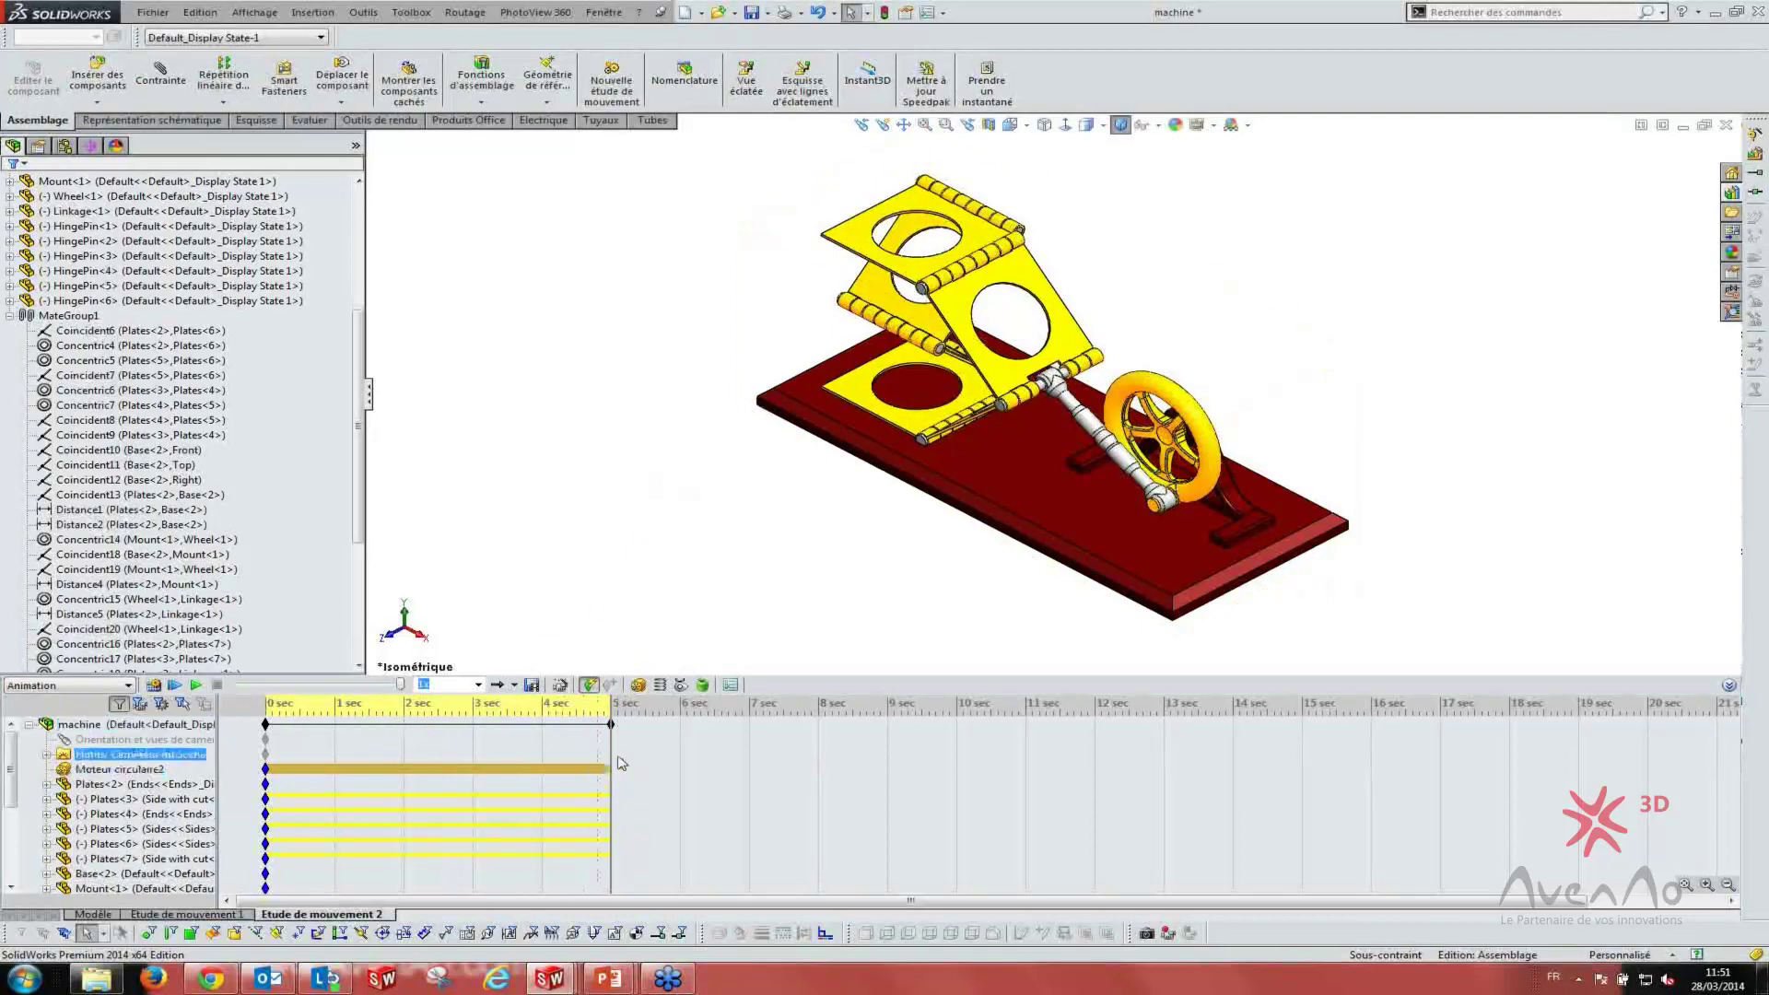
mouse_move(585, 754)
mouse_down()
mouse_move(338, 744)
mouse_move(403, 748)
mouse_up()
click(309, 770)
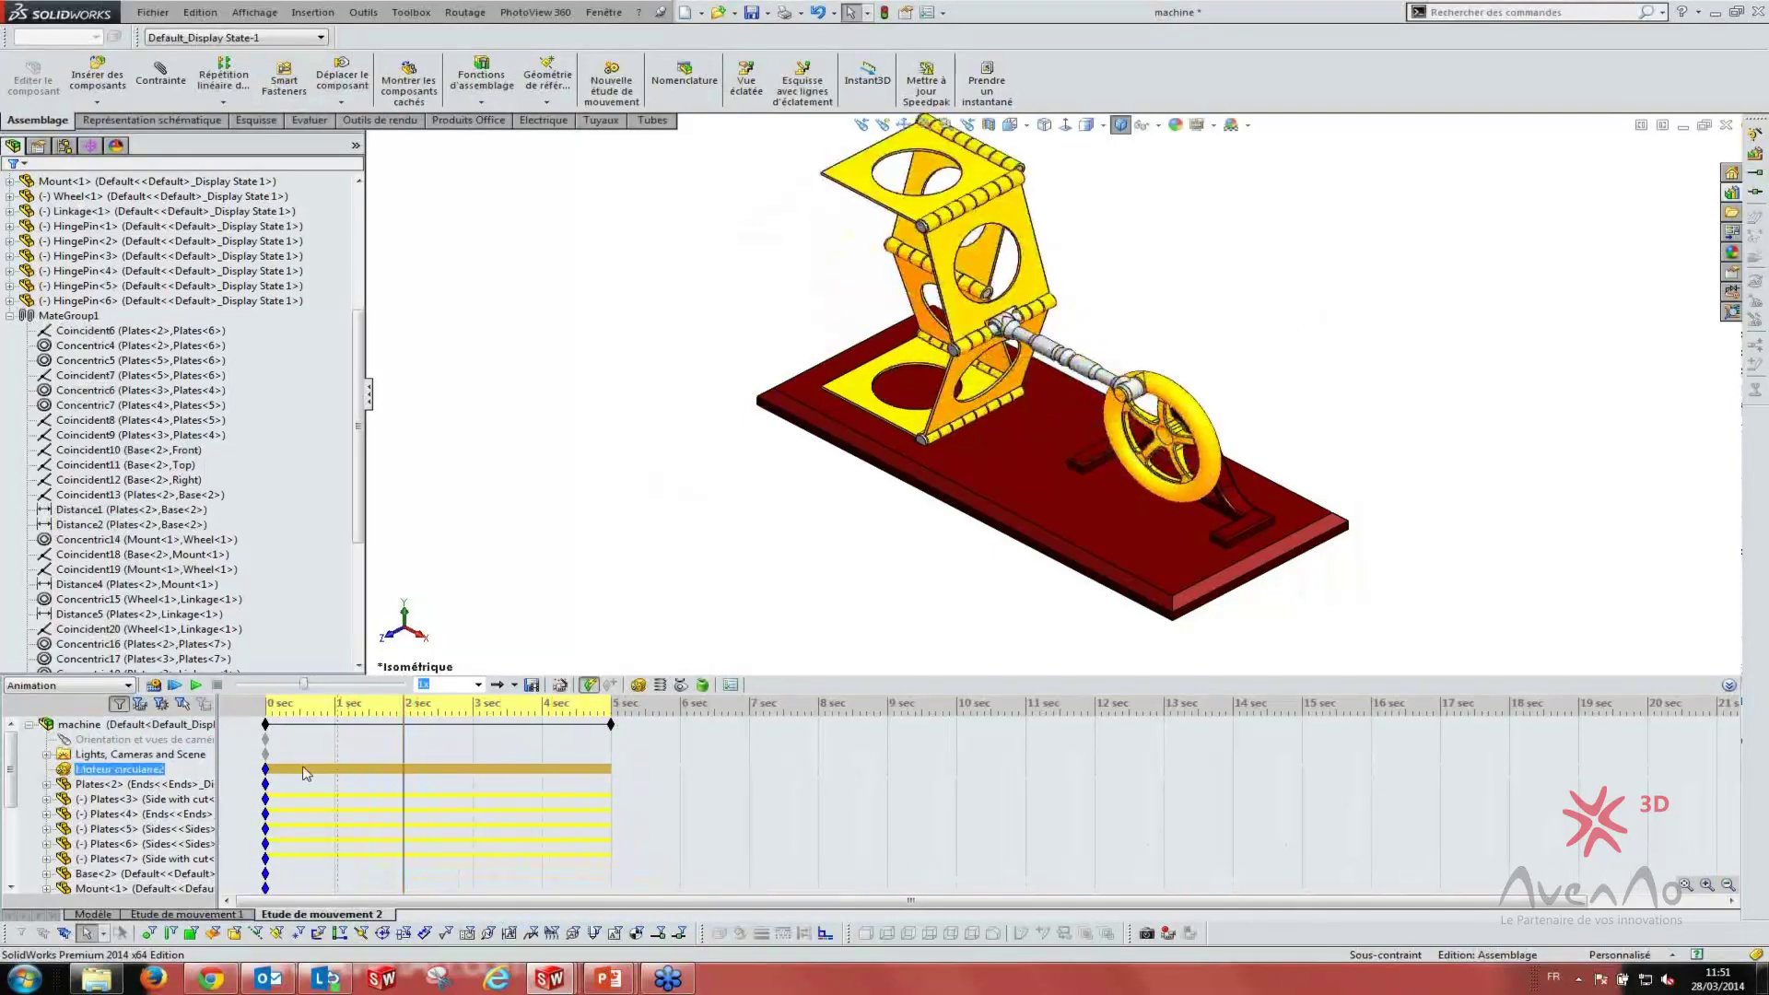
- Rewind to 0 seconds and set Moteur circulaire2's speed to 0 RPM
right_click(66, 774)
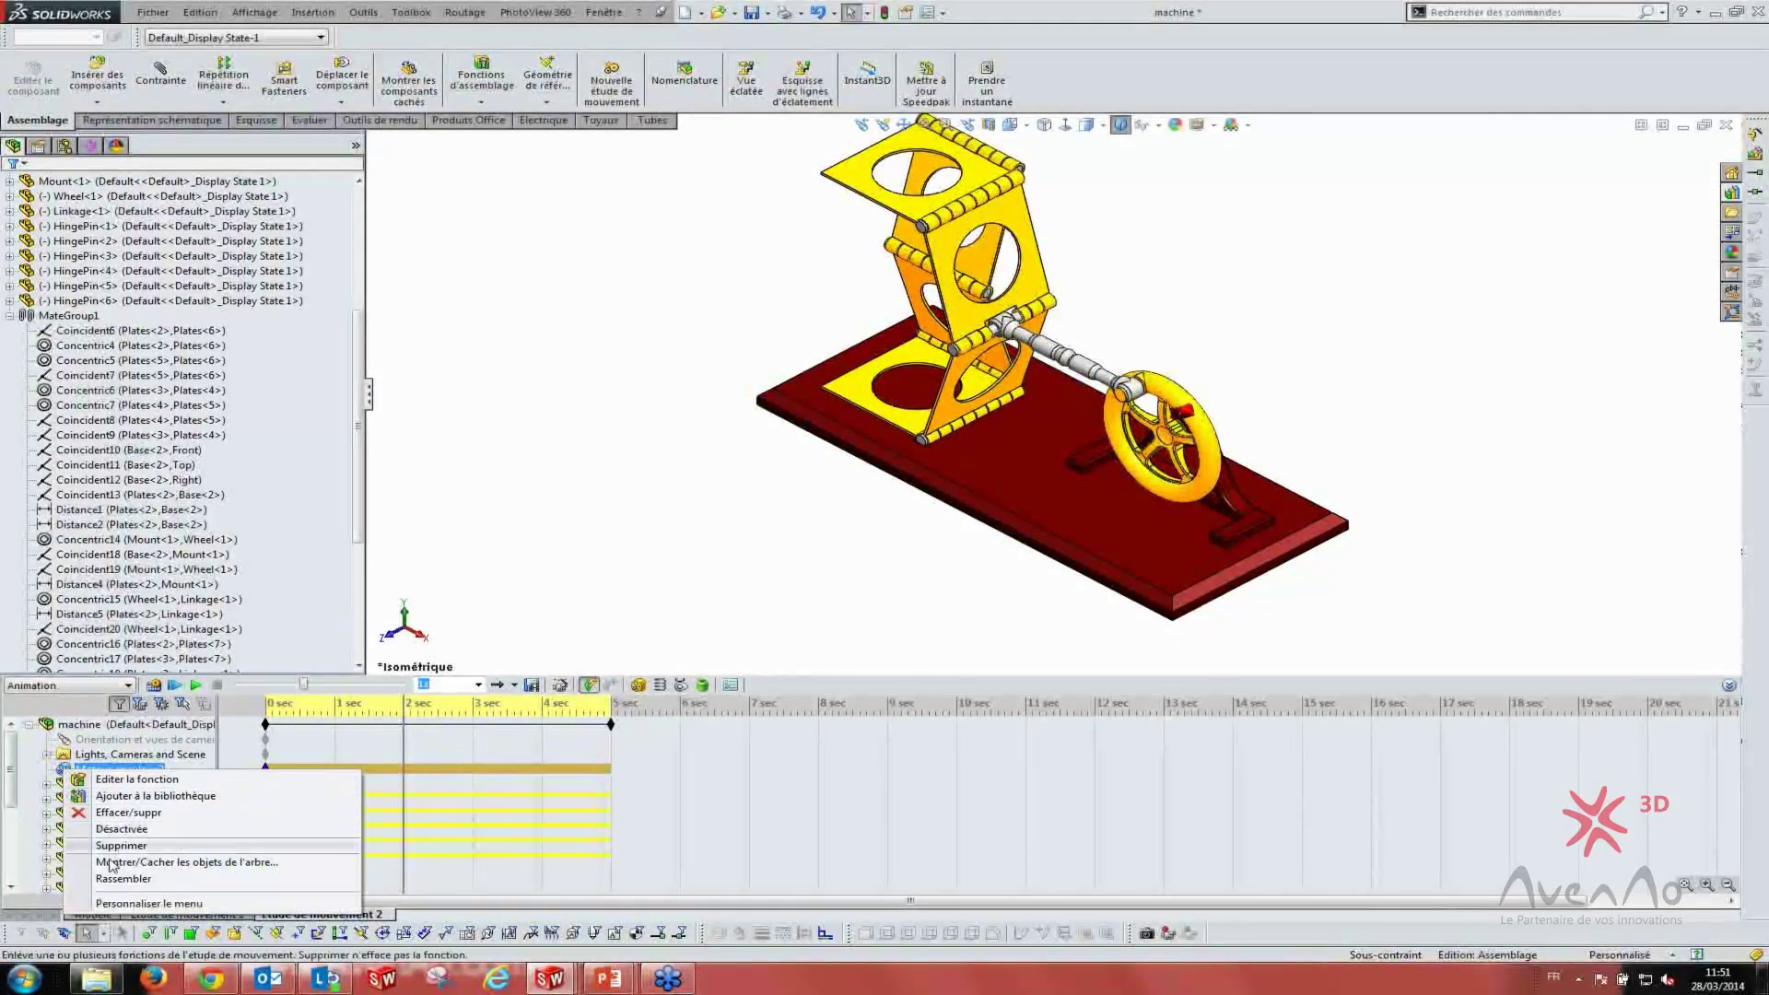
click(107, 781)
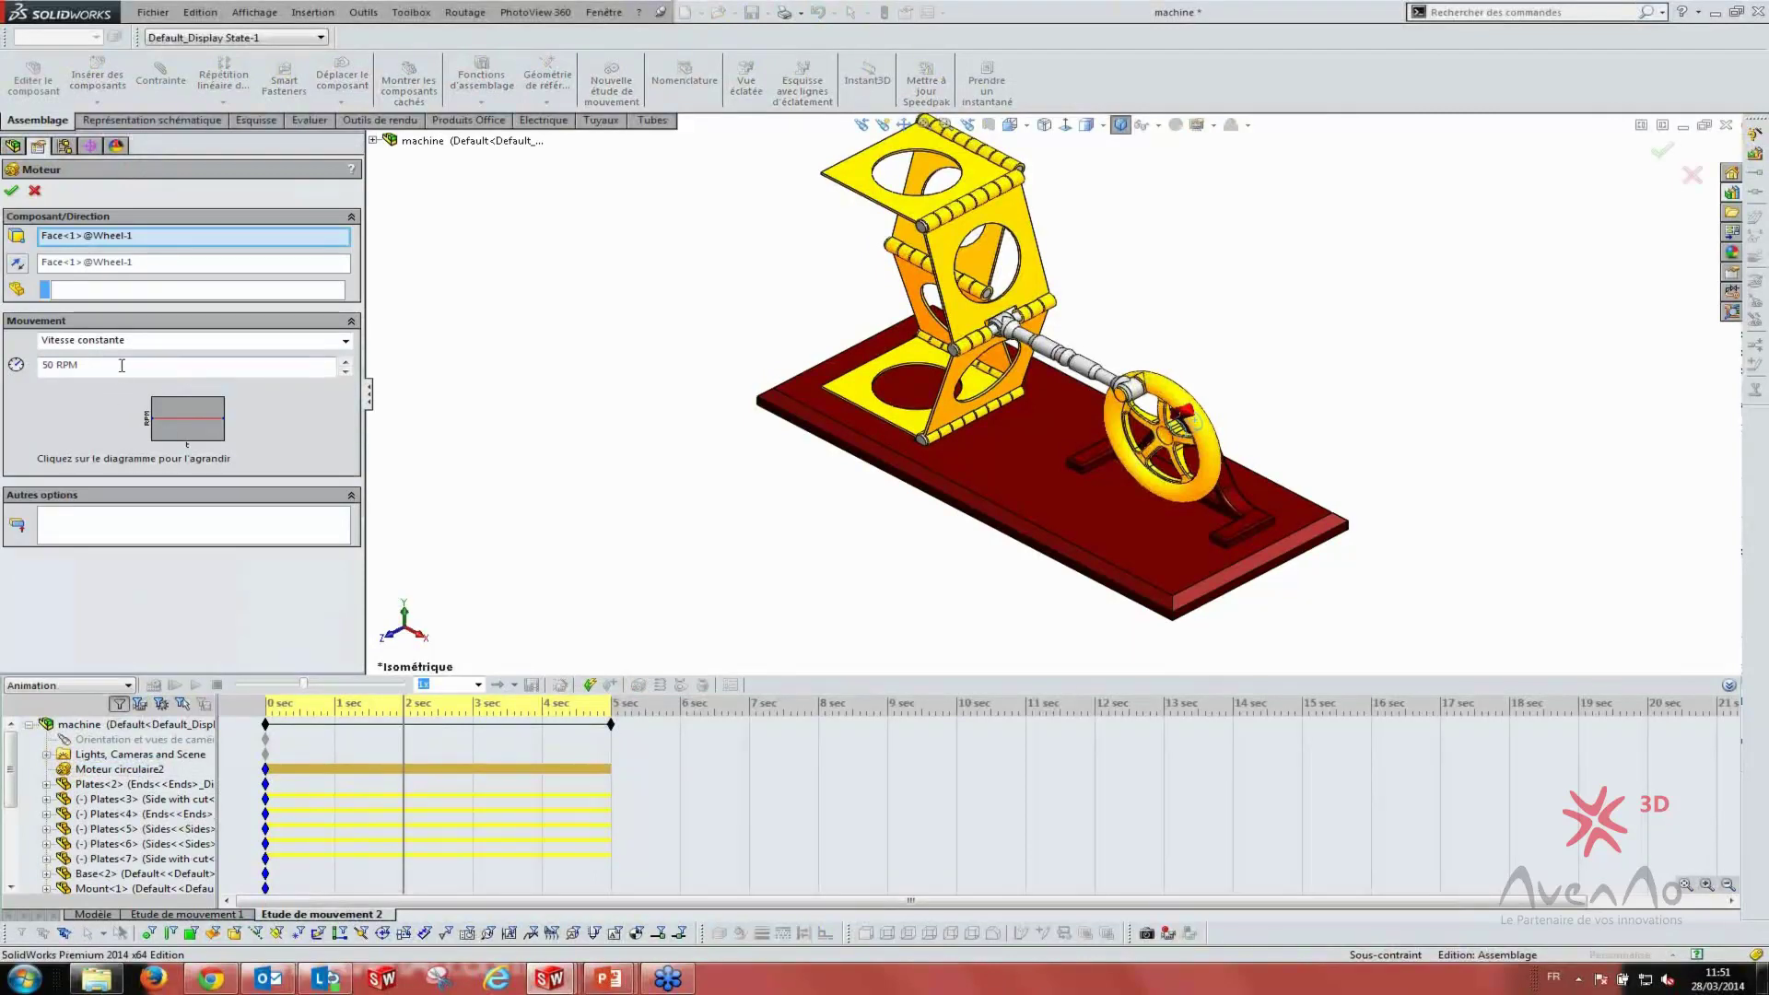
drag(78, 365, 5, 369)
key(Return)
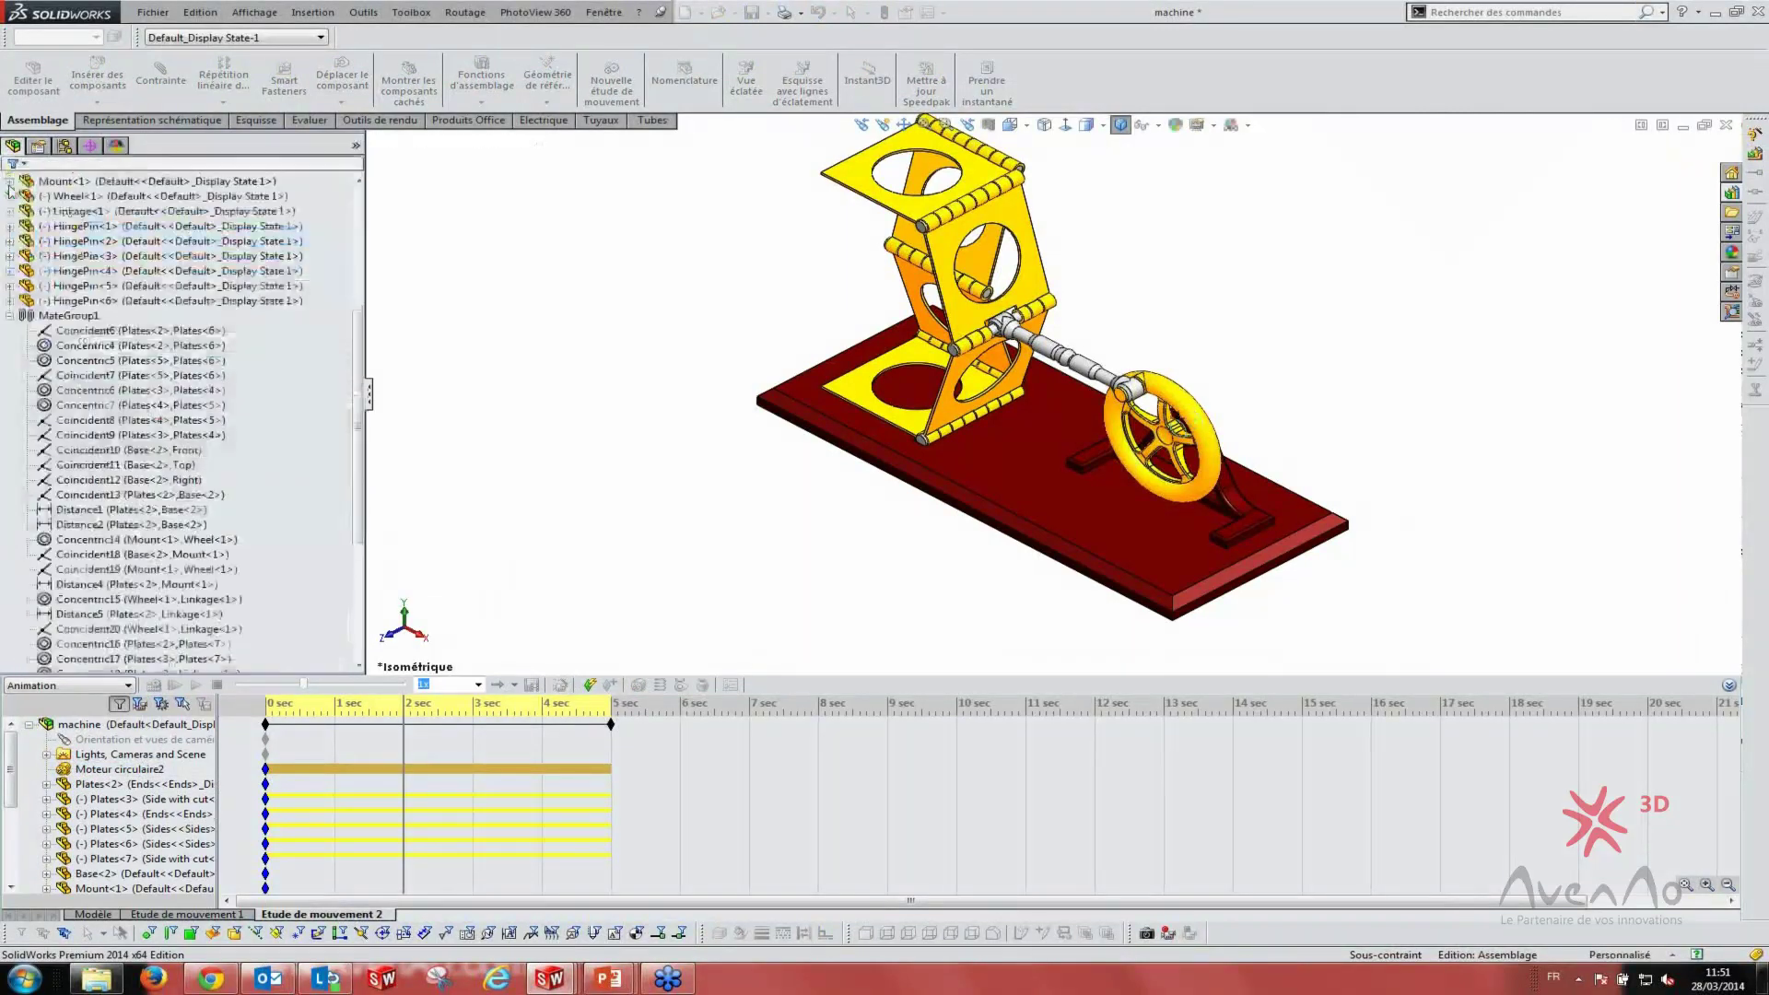
drag(403, 706, 267, 706)
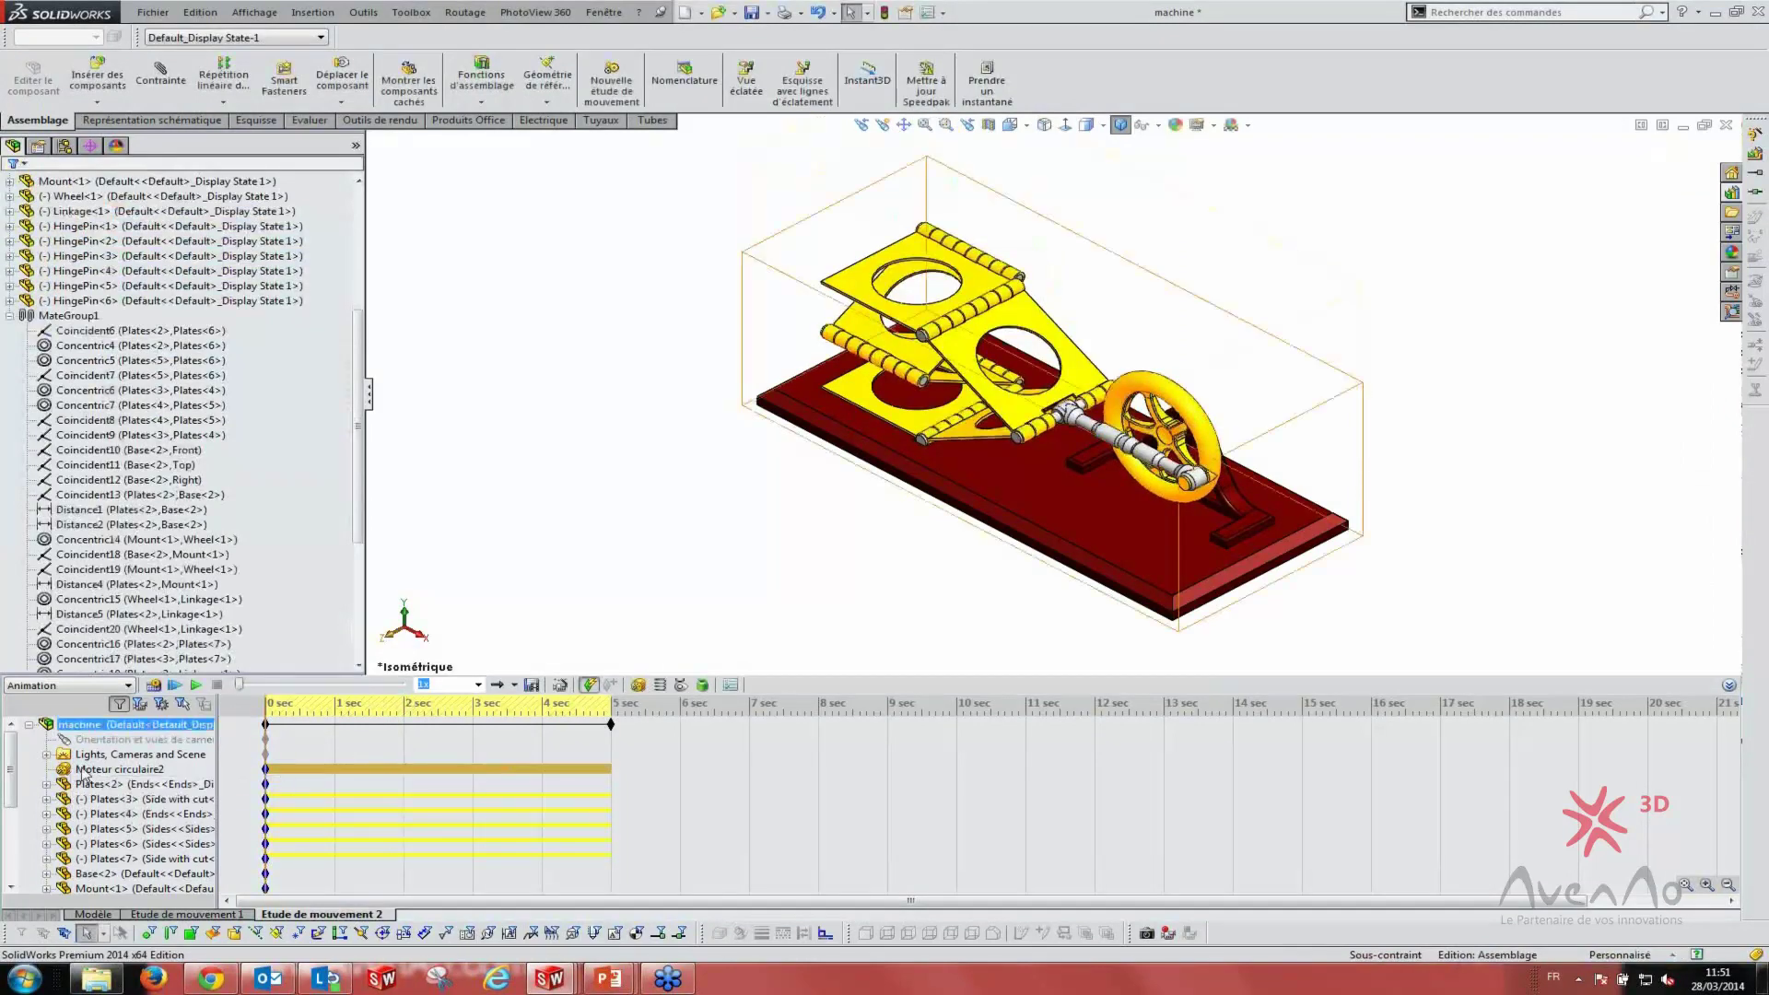
right_click(83, 770)
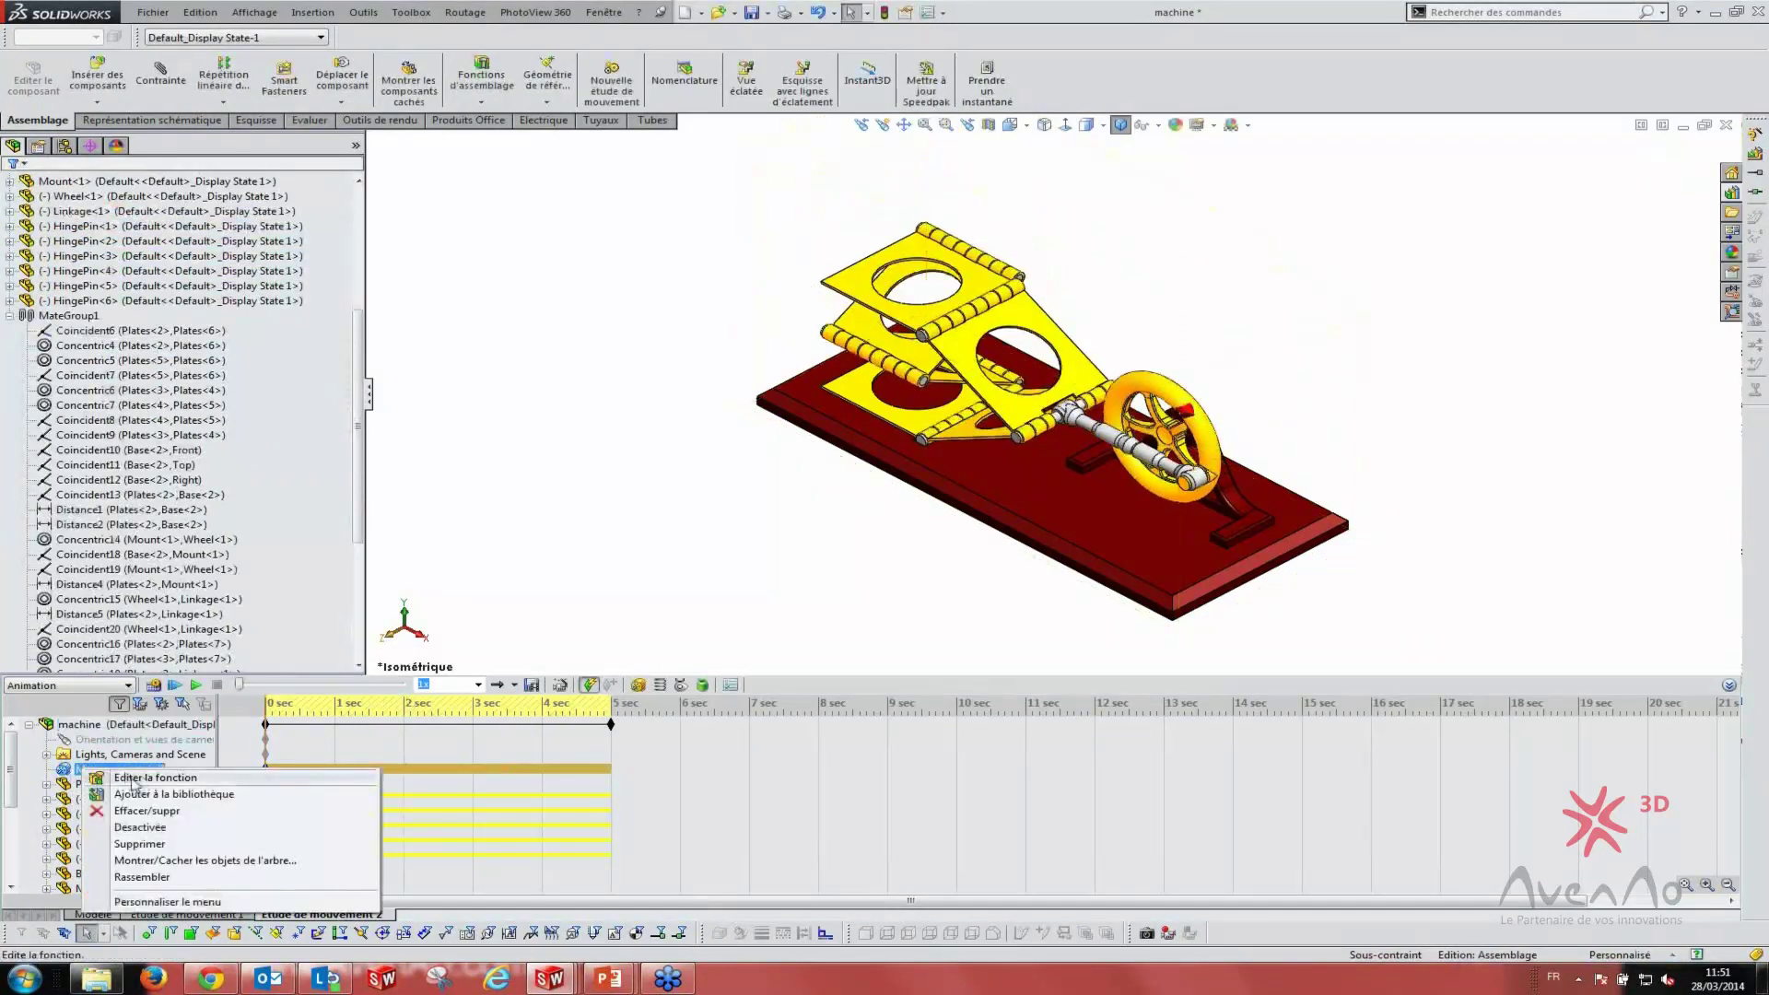
click(132, 778)
double_click(124, 366)
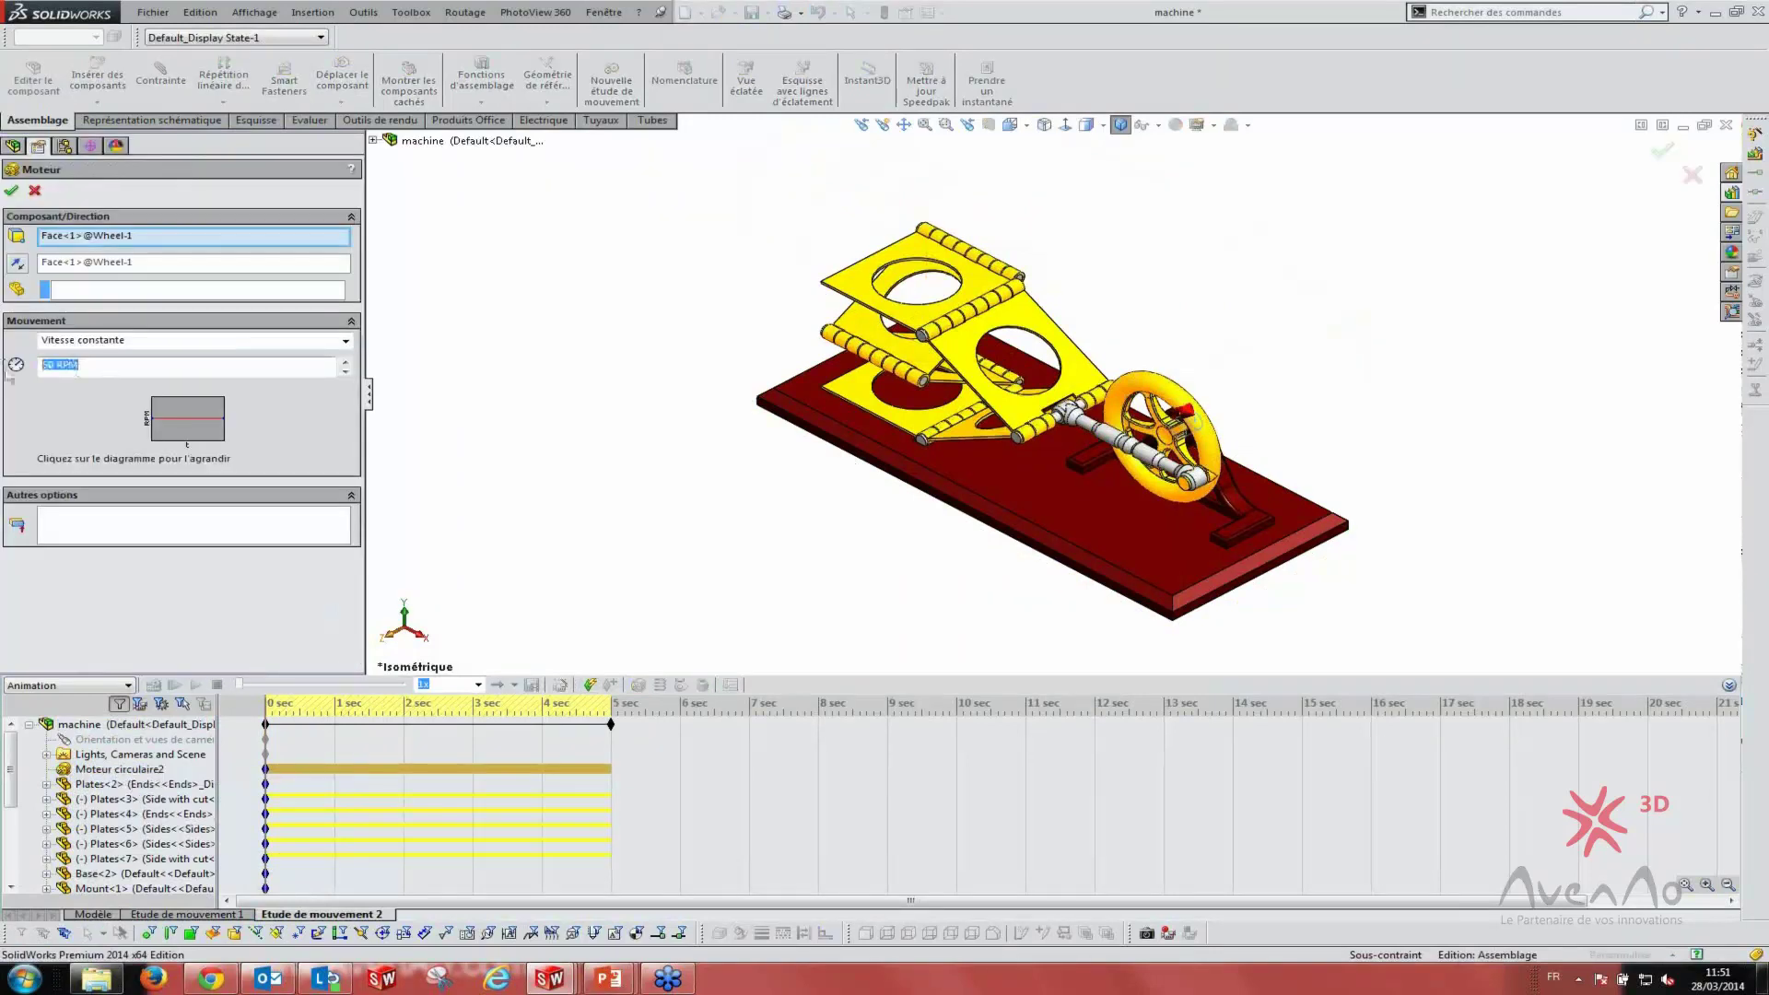
text(0)
click(12, 191)
- At the 2-second mark, enter 50 RPM as Moteur circulaire2's speed
click(92, 724)
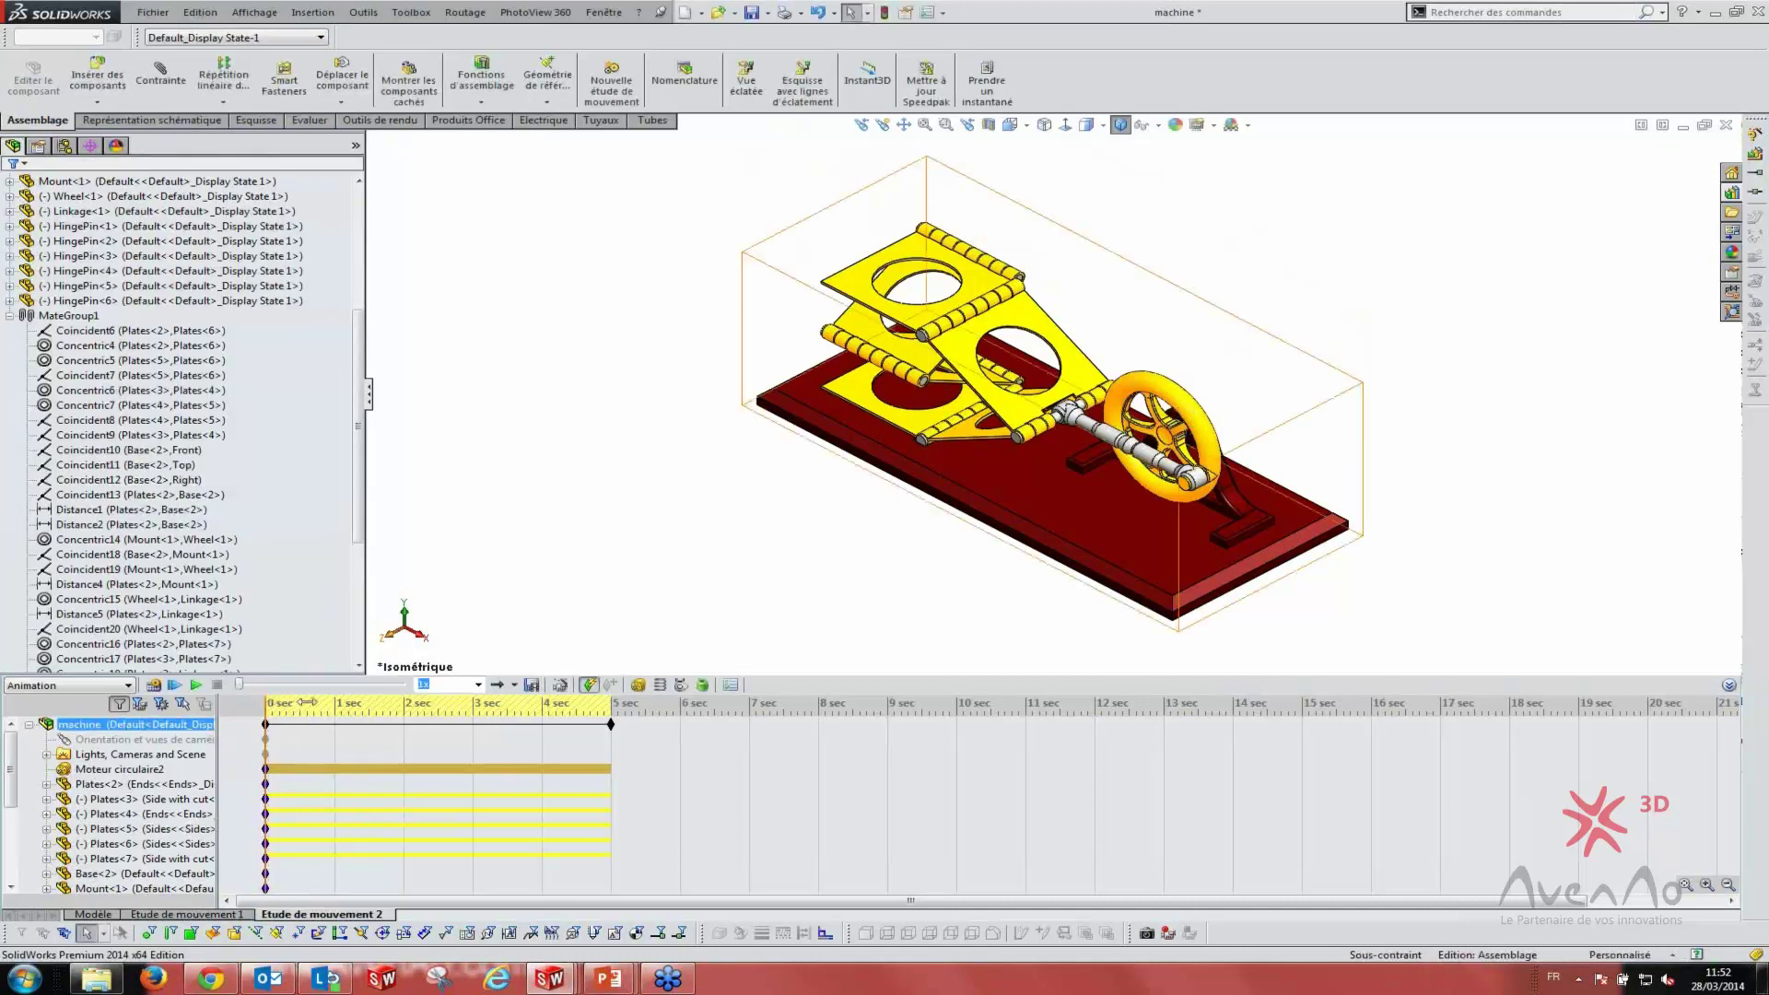
drag(266, 703, 405, 706)
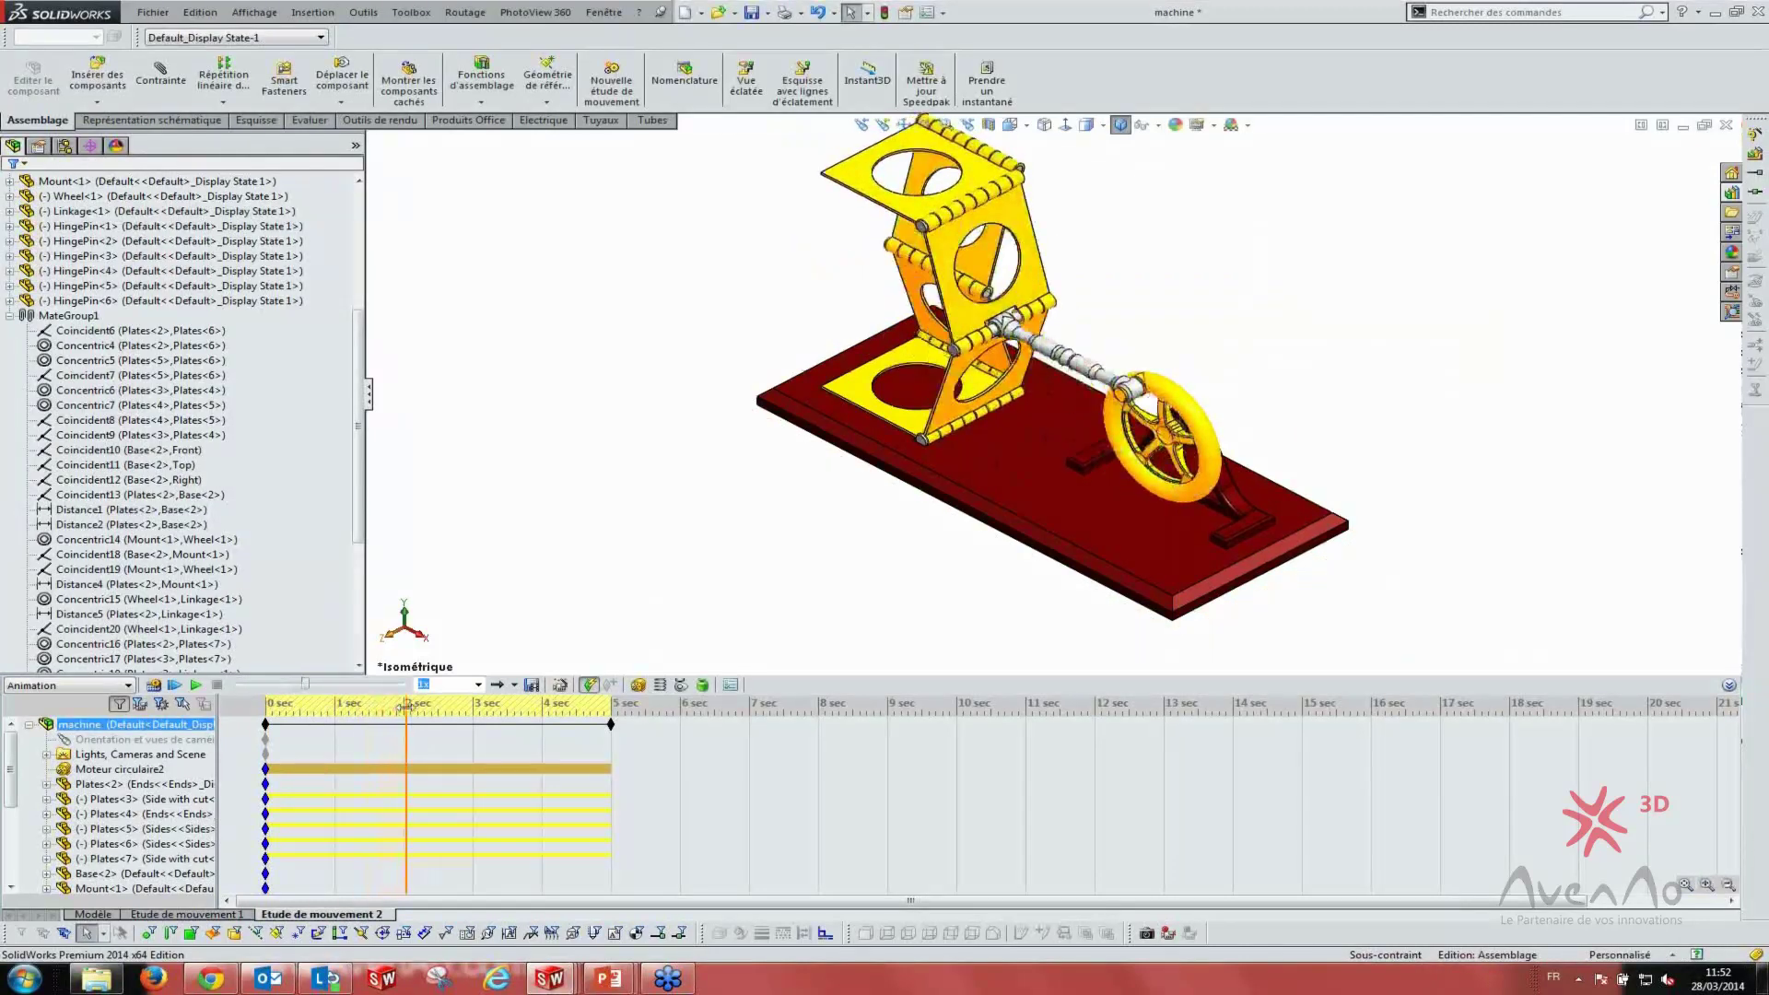
click(78, 772)
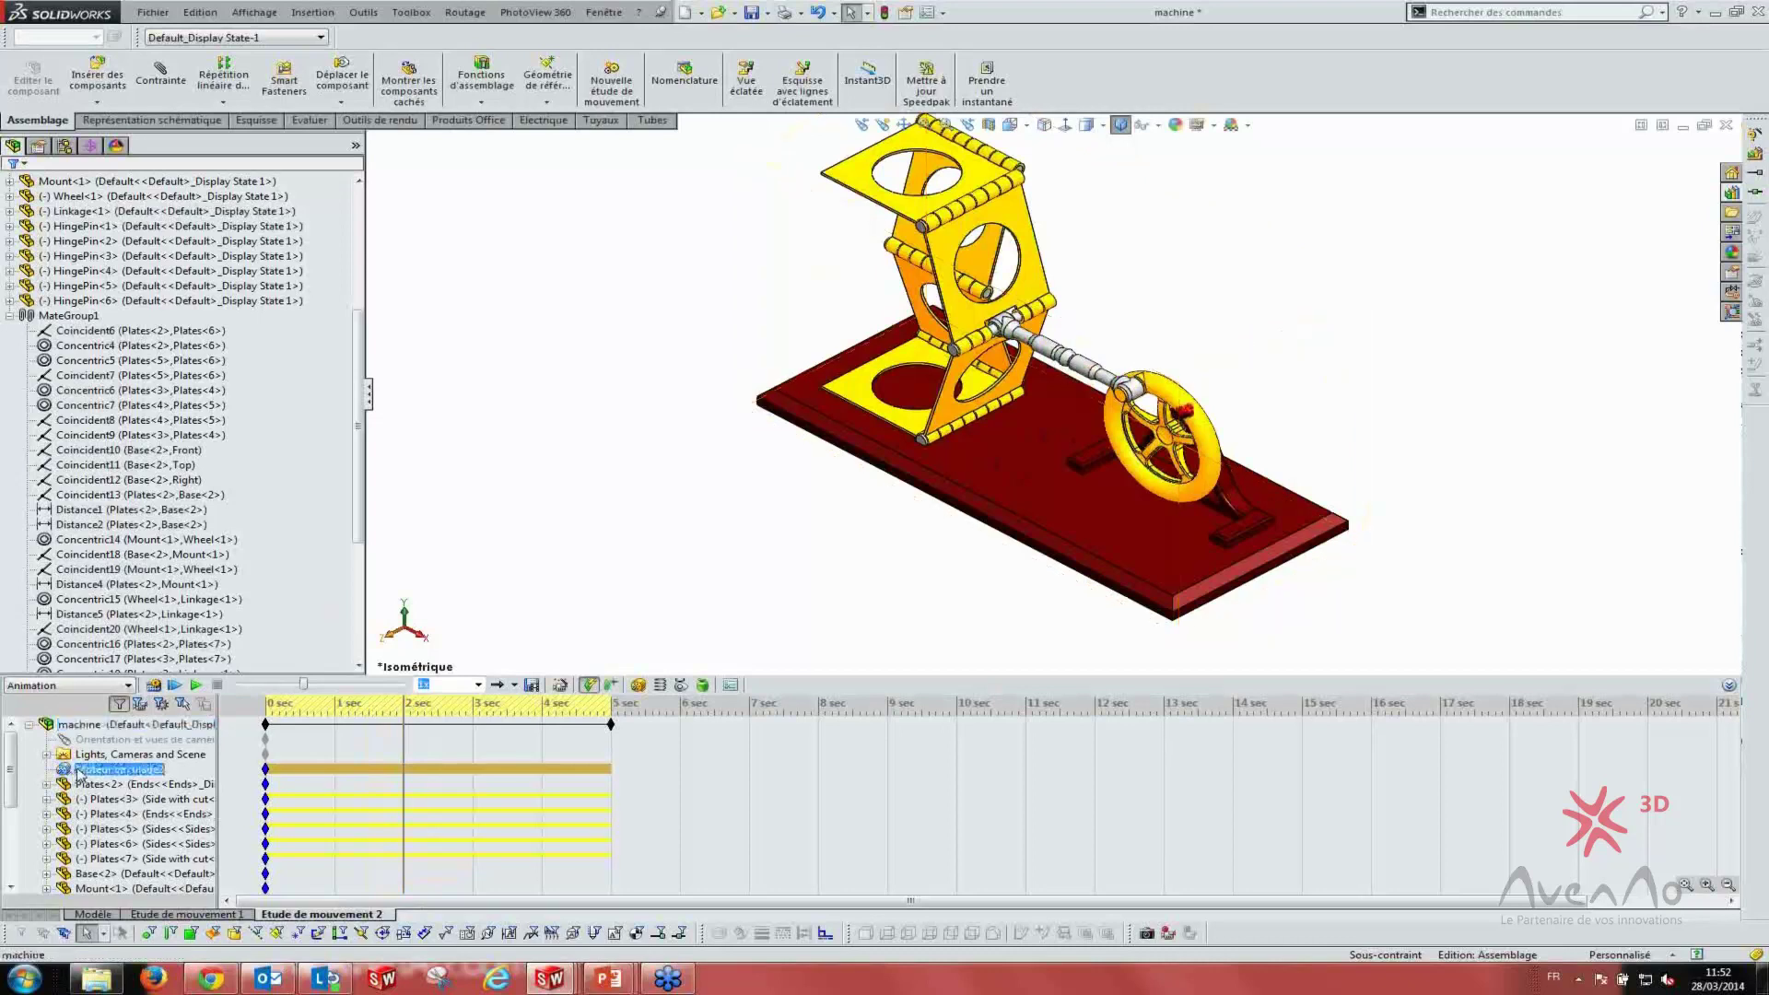
right_click(78, 772)
click(240, 785)
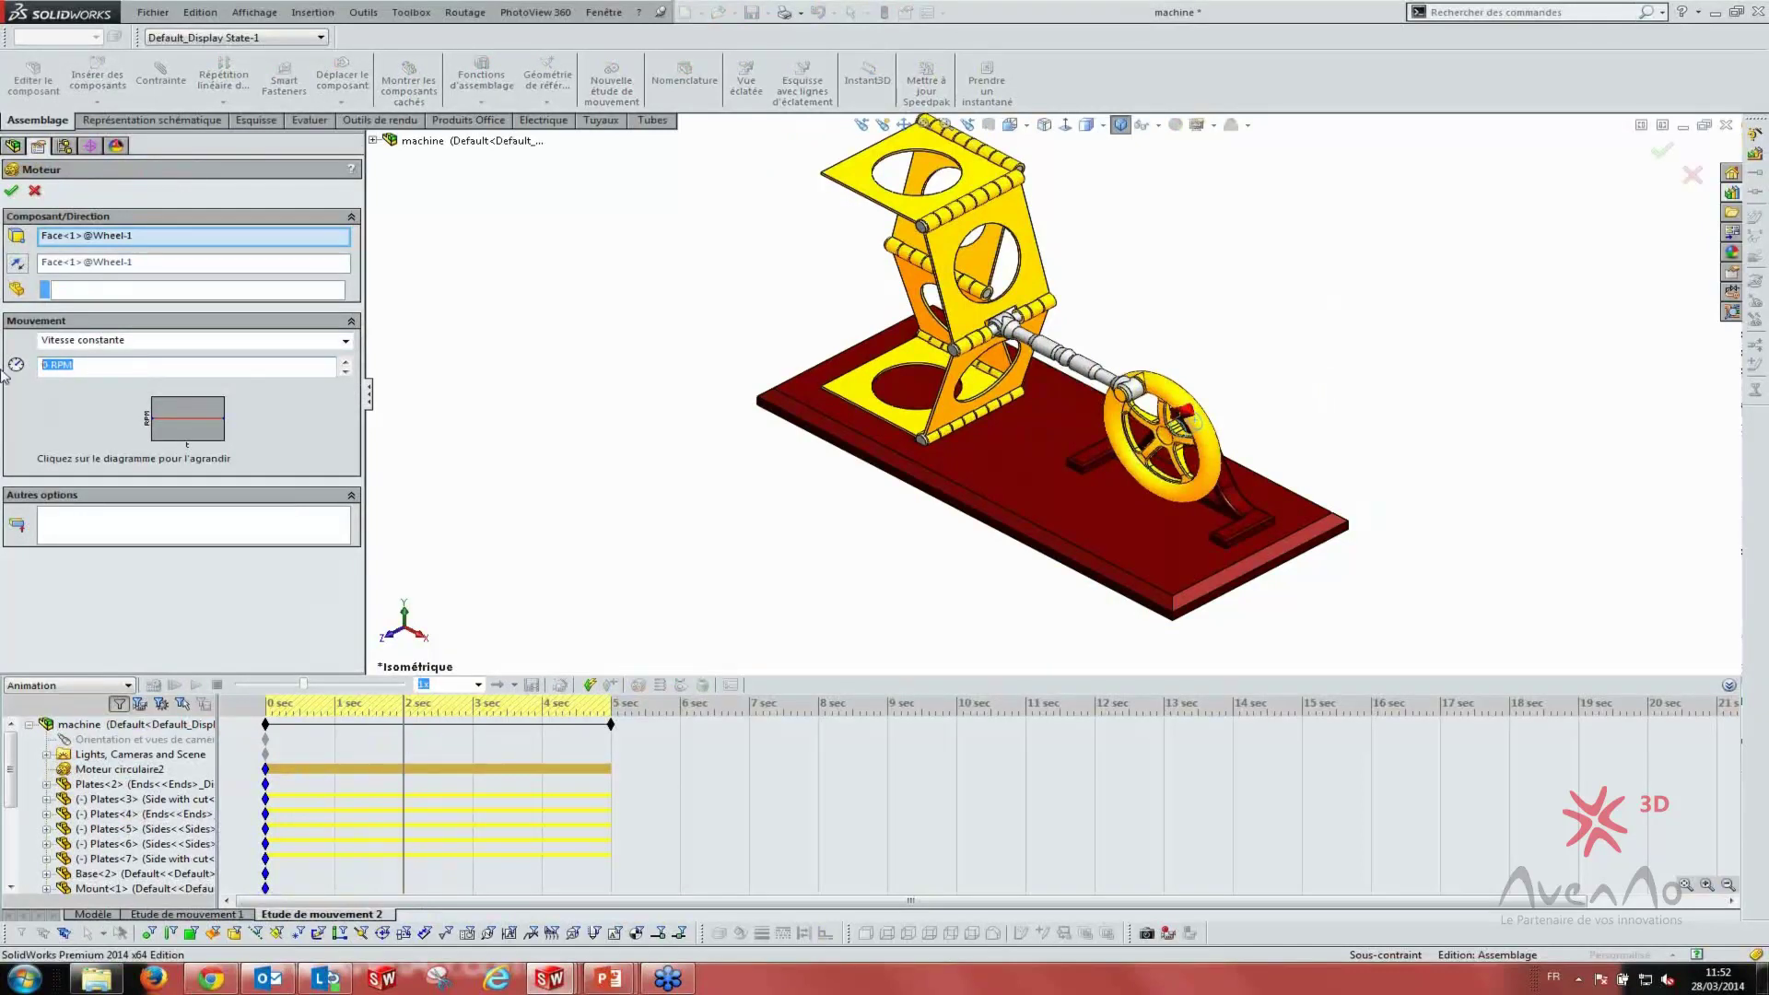
text(50)
- Accept the 50 RPM speed and move the time bar to 4 seconds
click(13, 191)
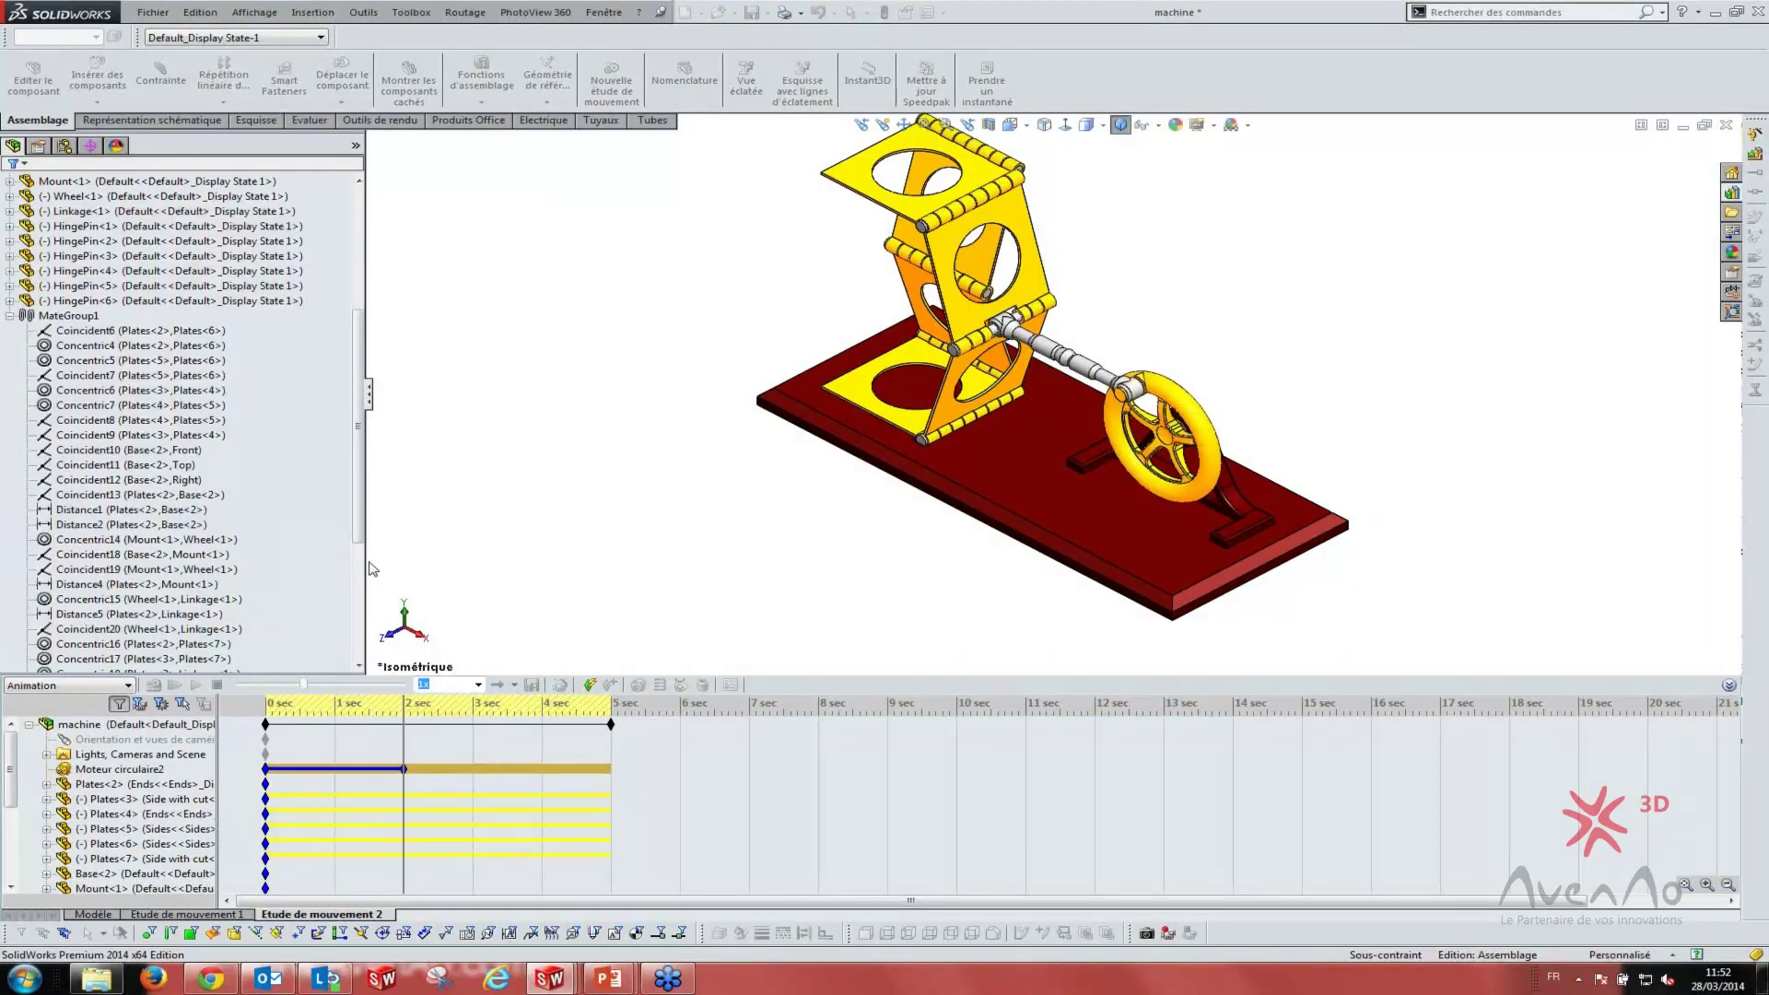
click(403, 769)
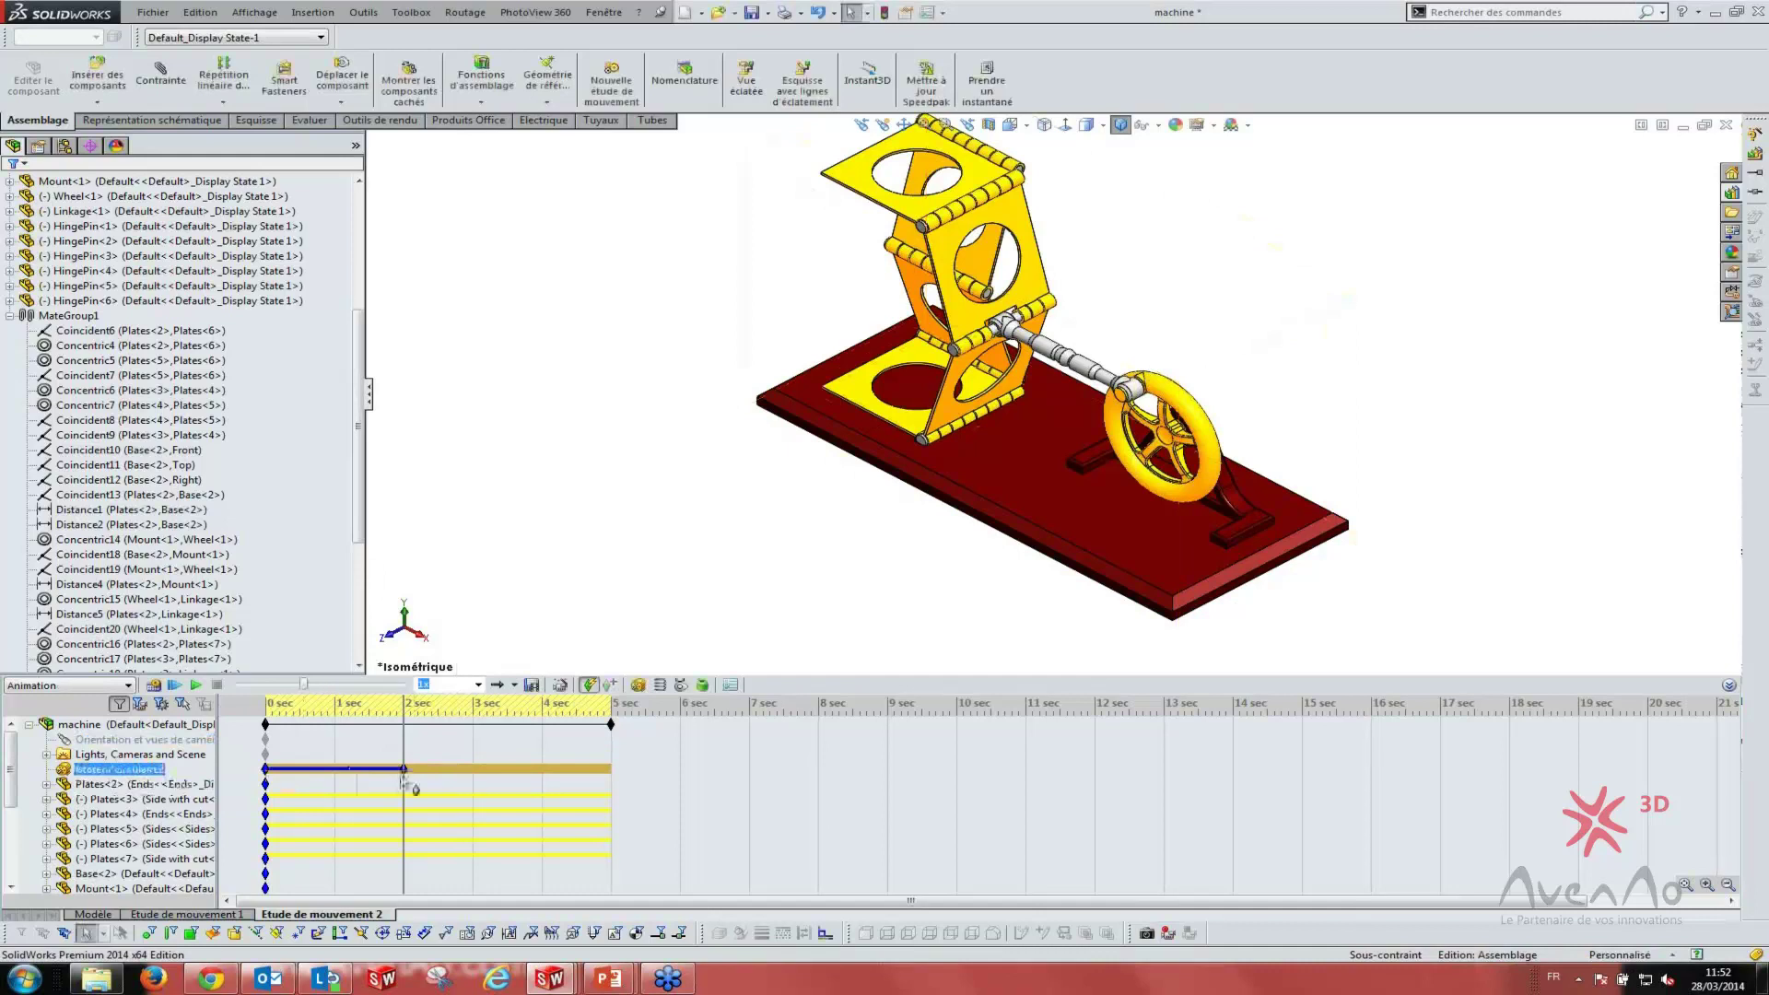
click(406, 737)
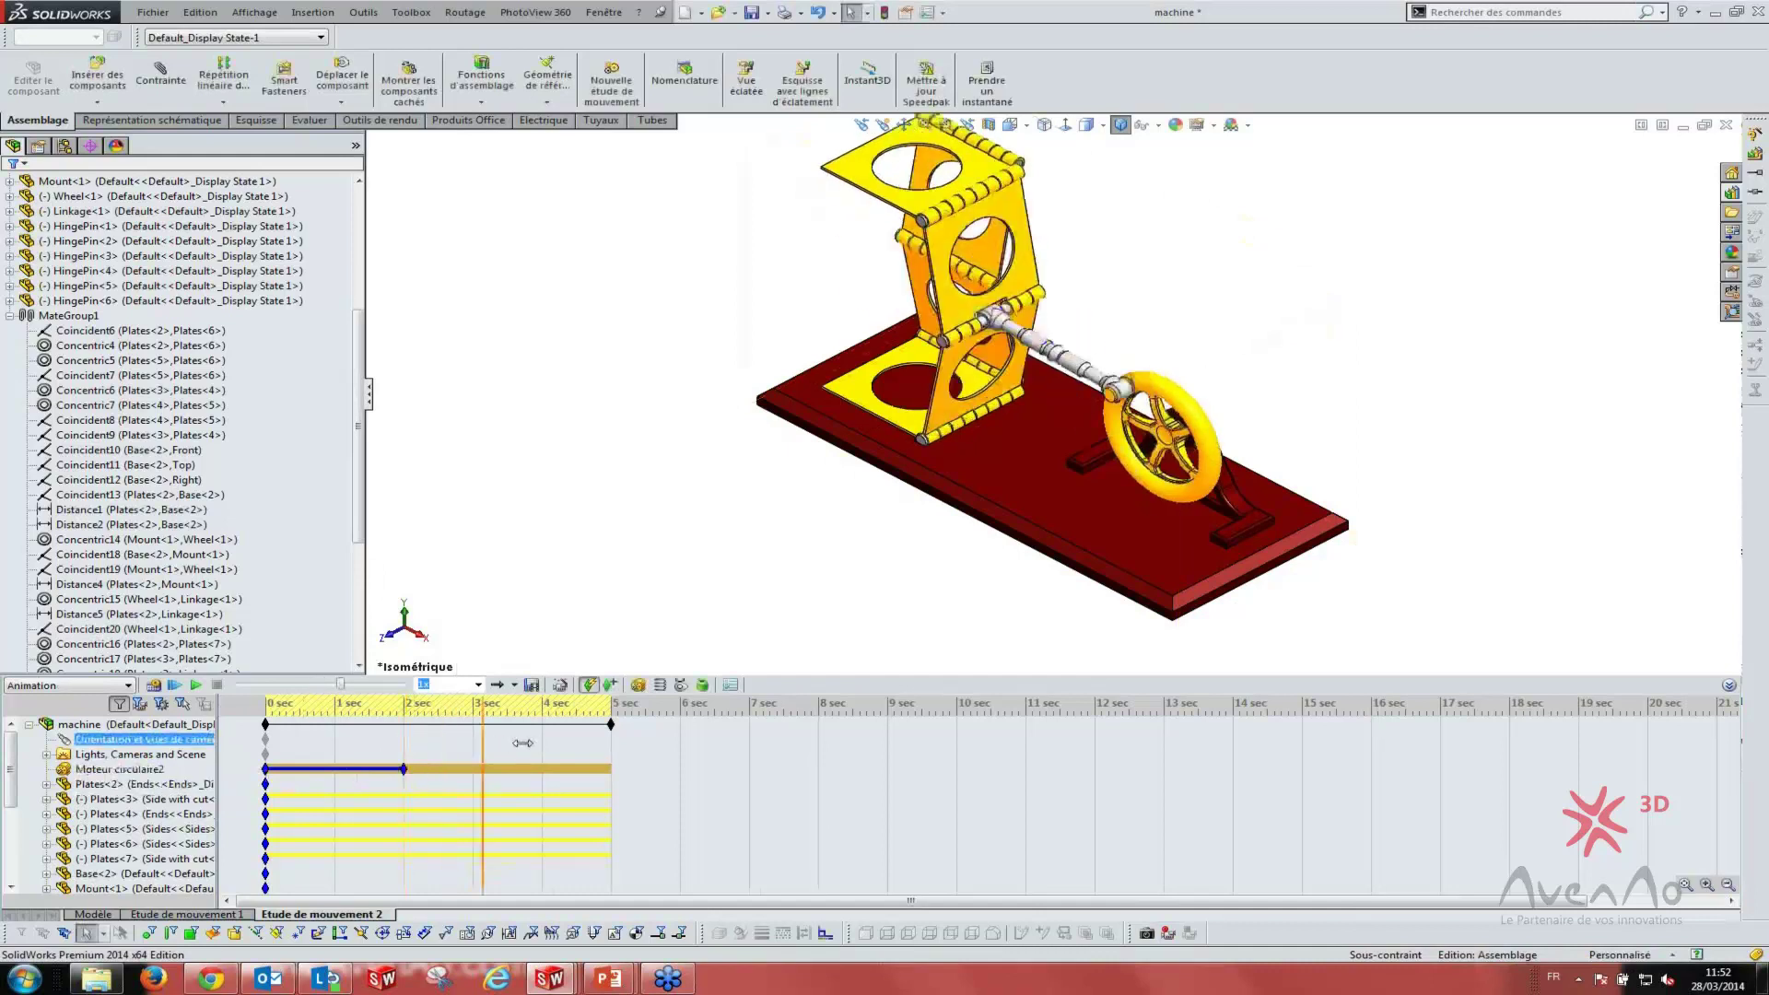
click(405, 770)
click(536, 753)
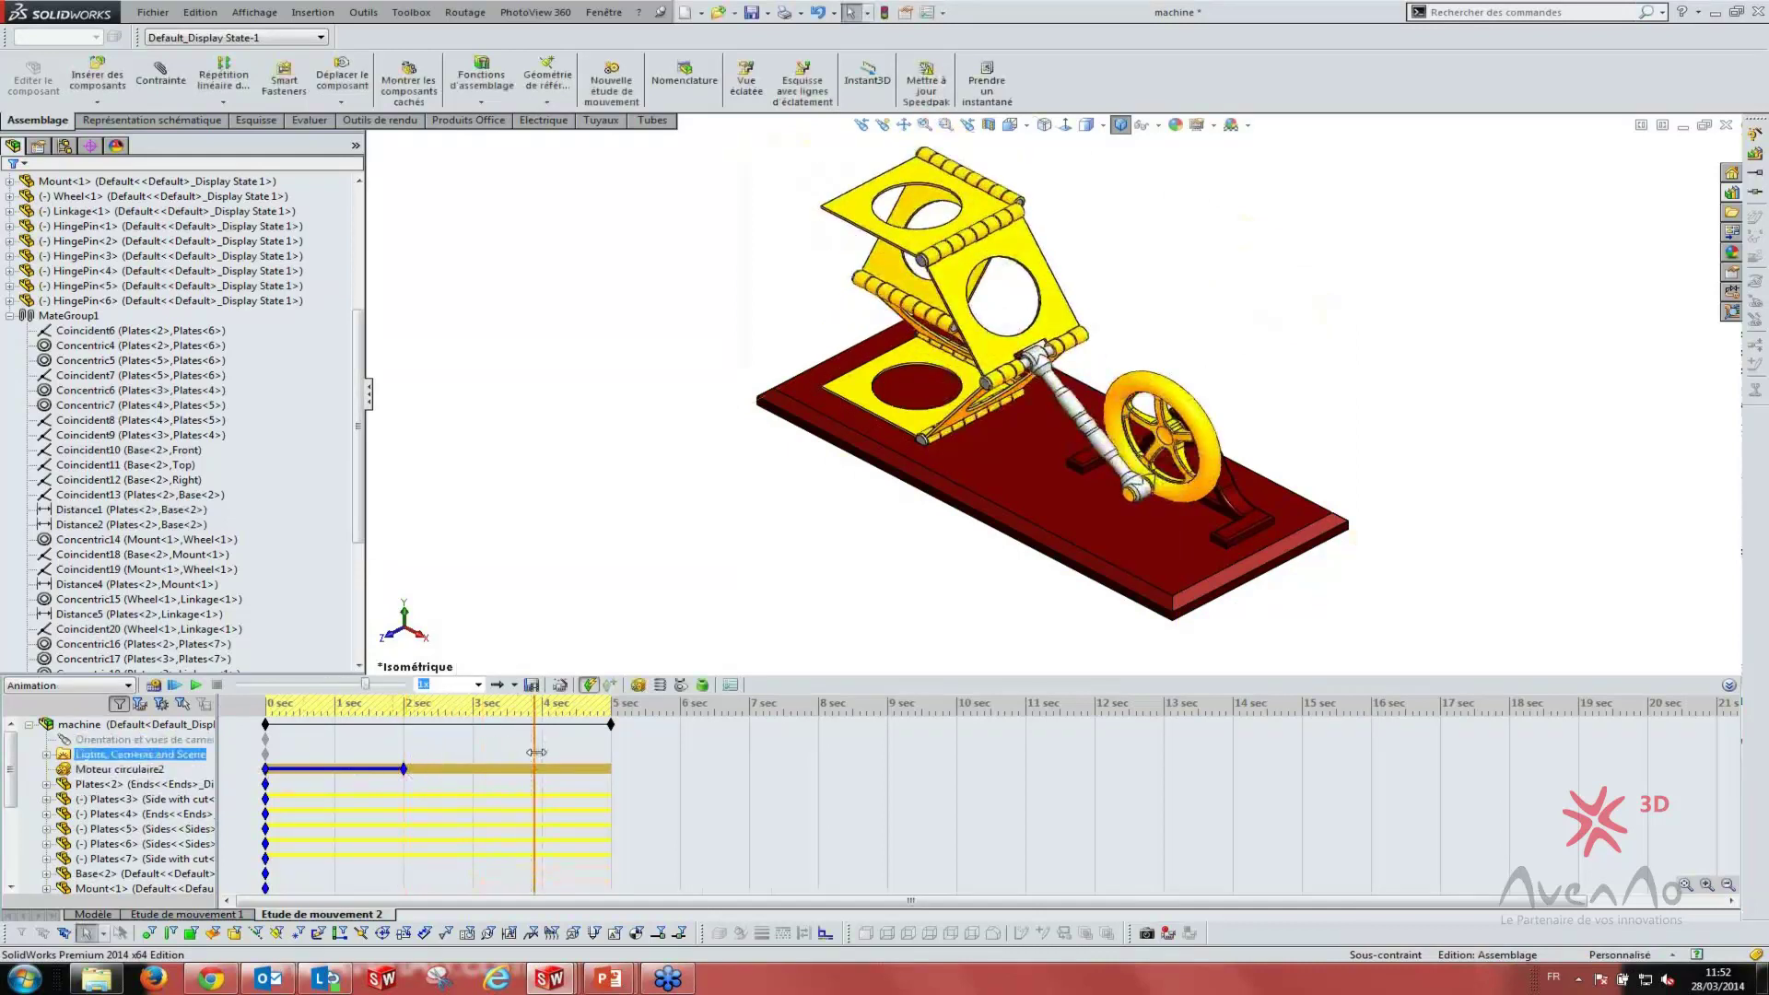
drag(536, 751, 510, 737)
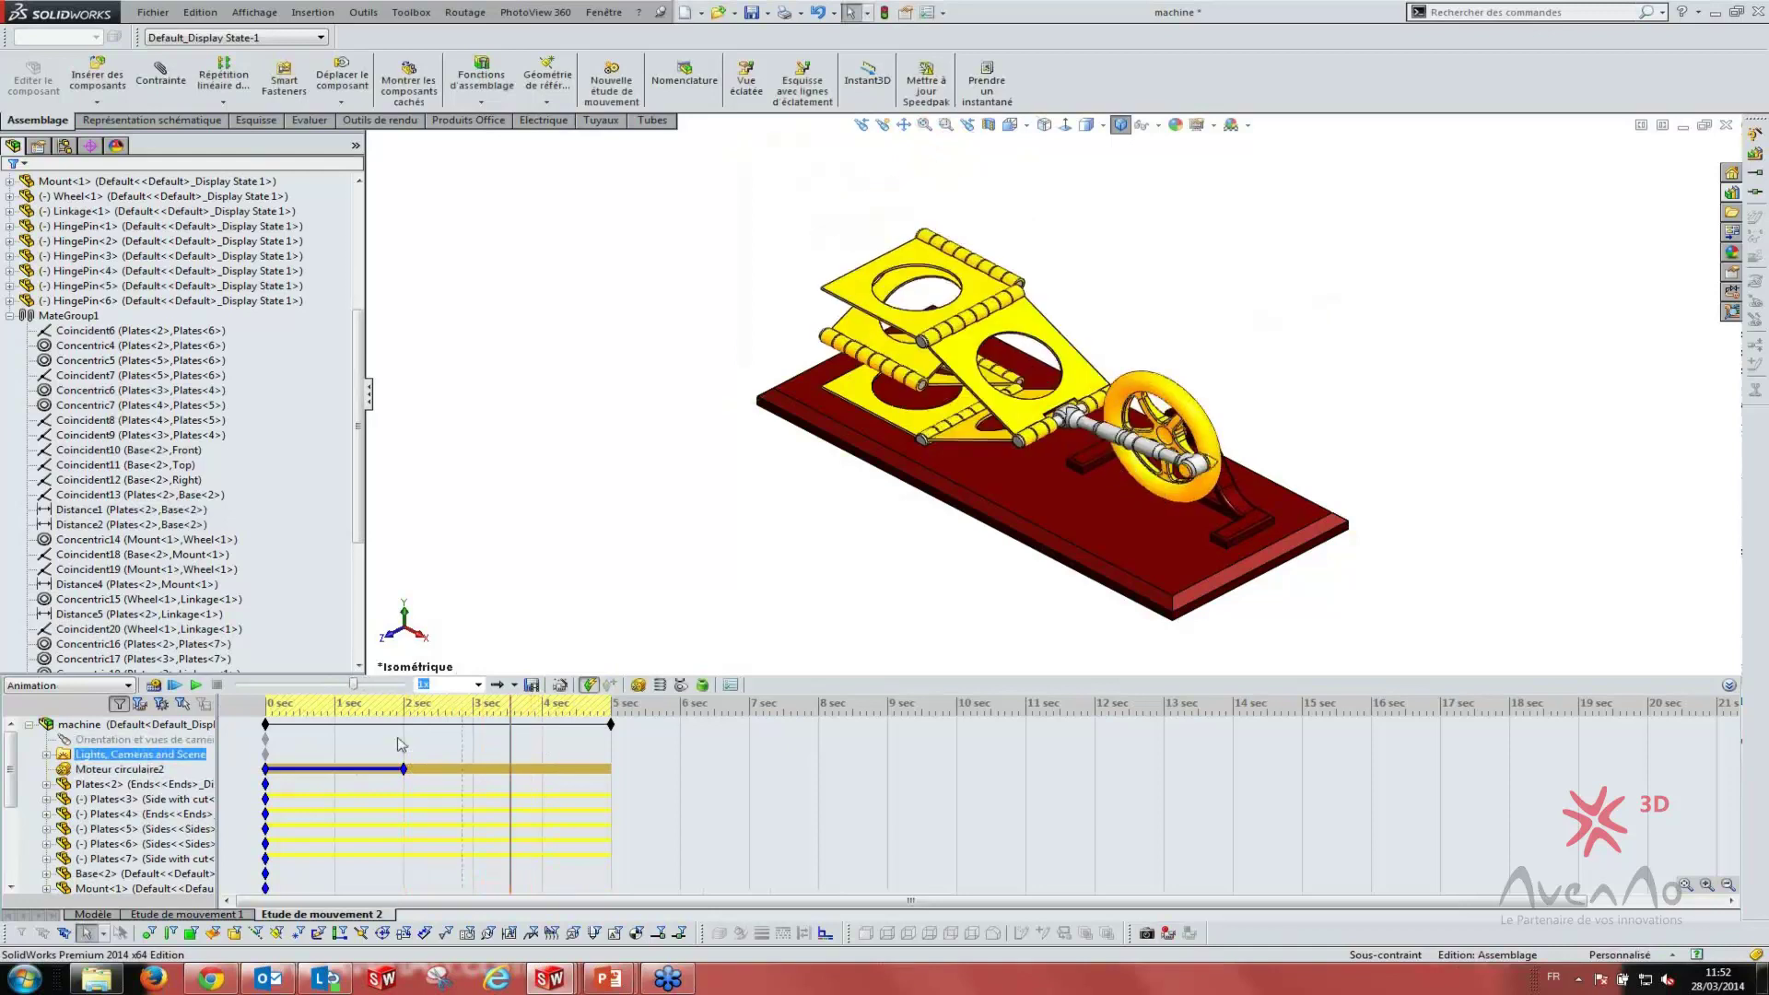
click(509, 750)
drag(510, 750, 544, 749)
click(129, 724)
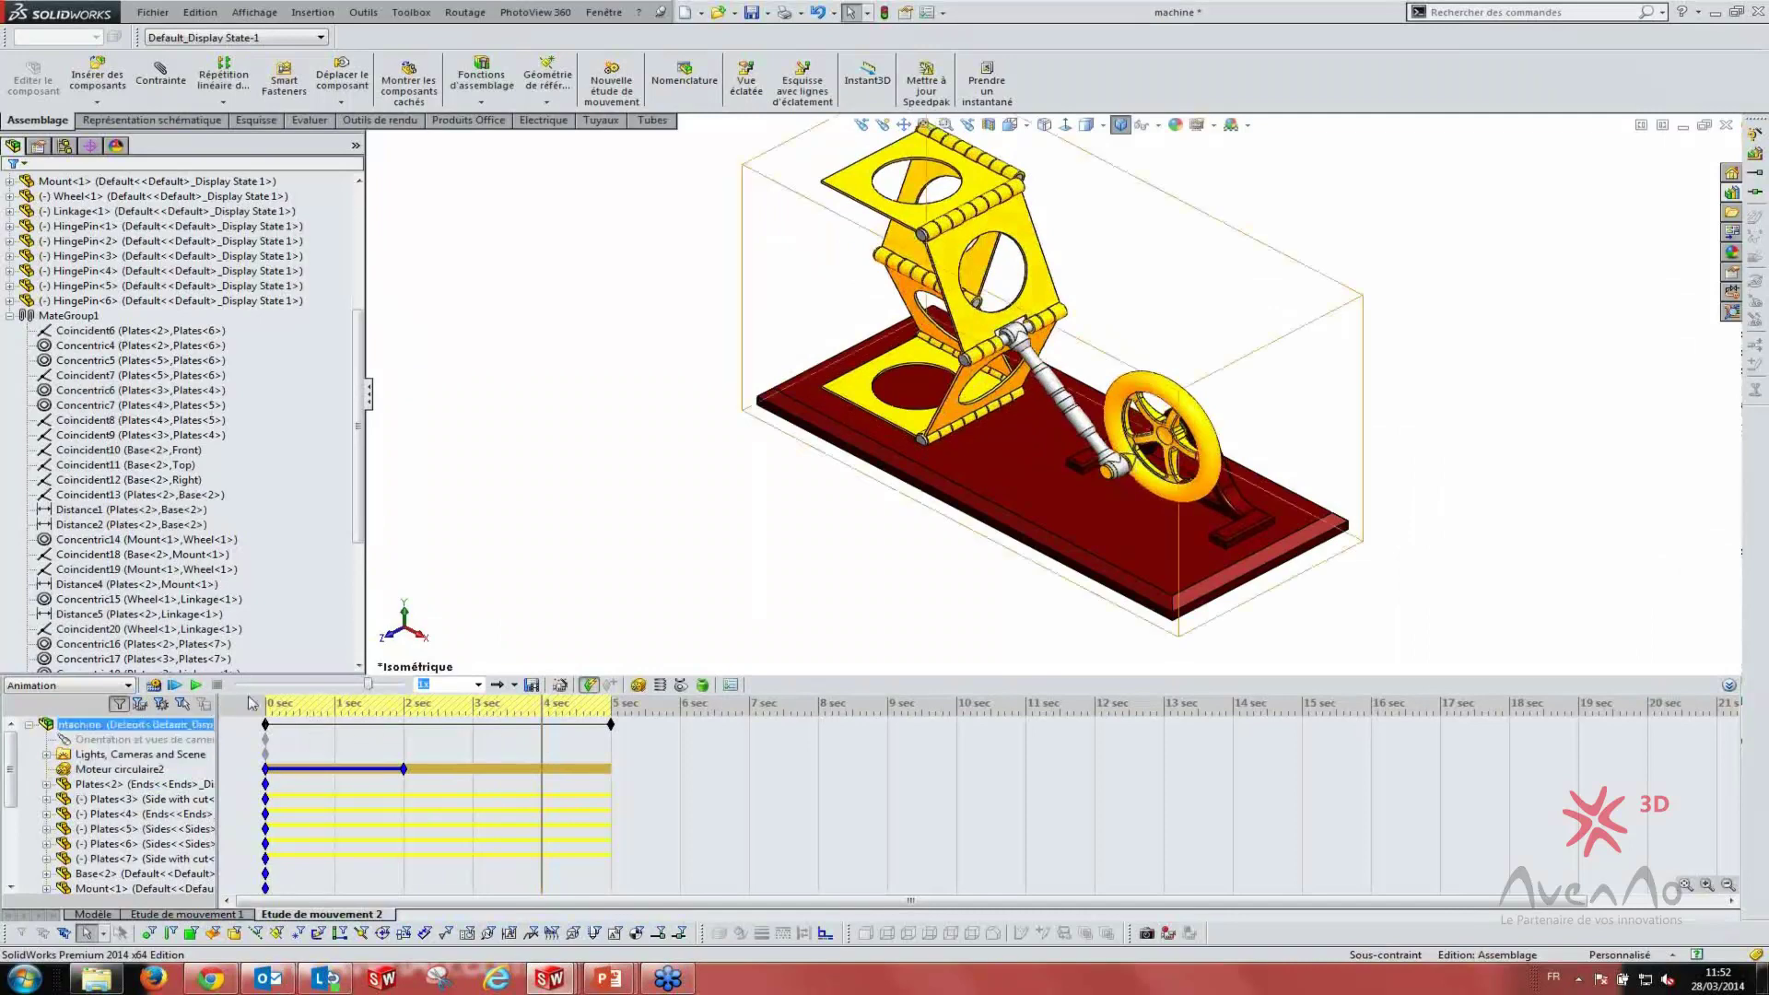
- Change Moteur circulaire2's speed to 20 RPM at 4 seconds
right_click(109, 777)
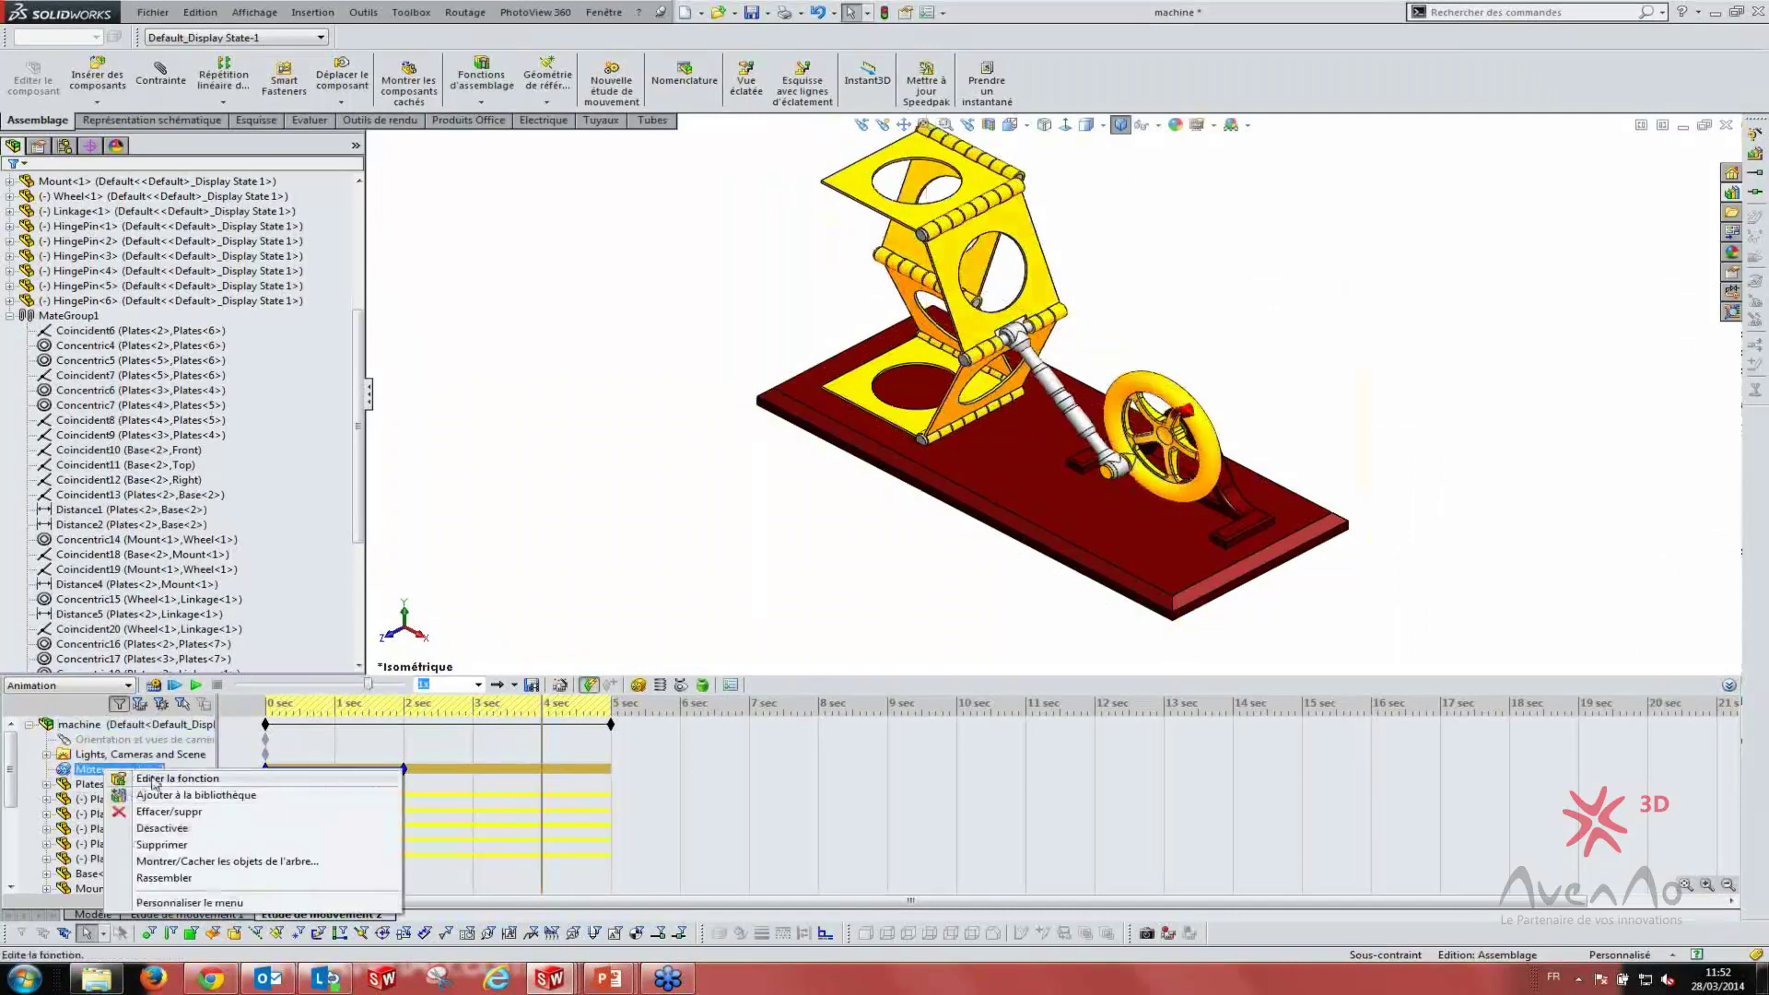
click(148, 793)
double_click(90, 365)
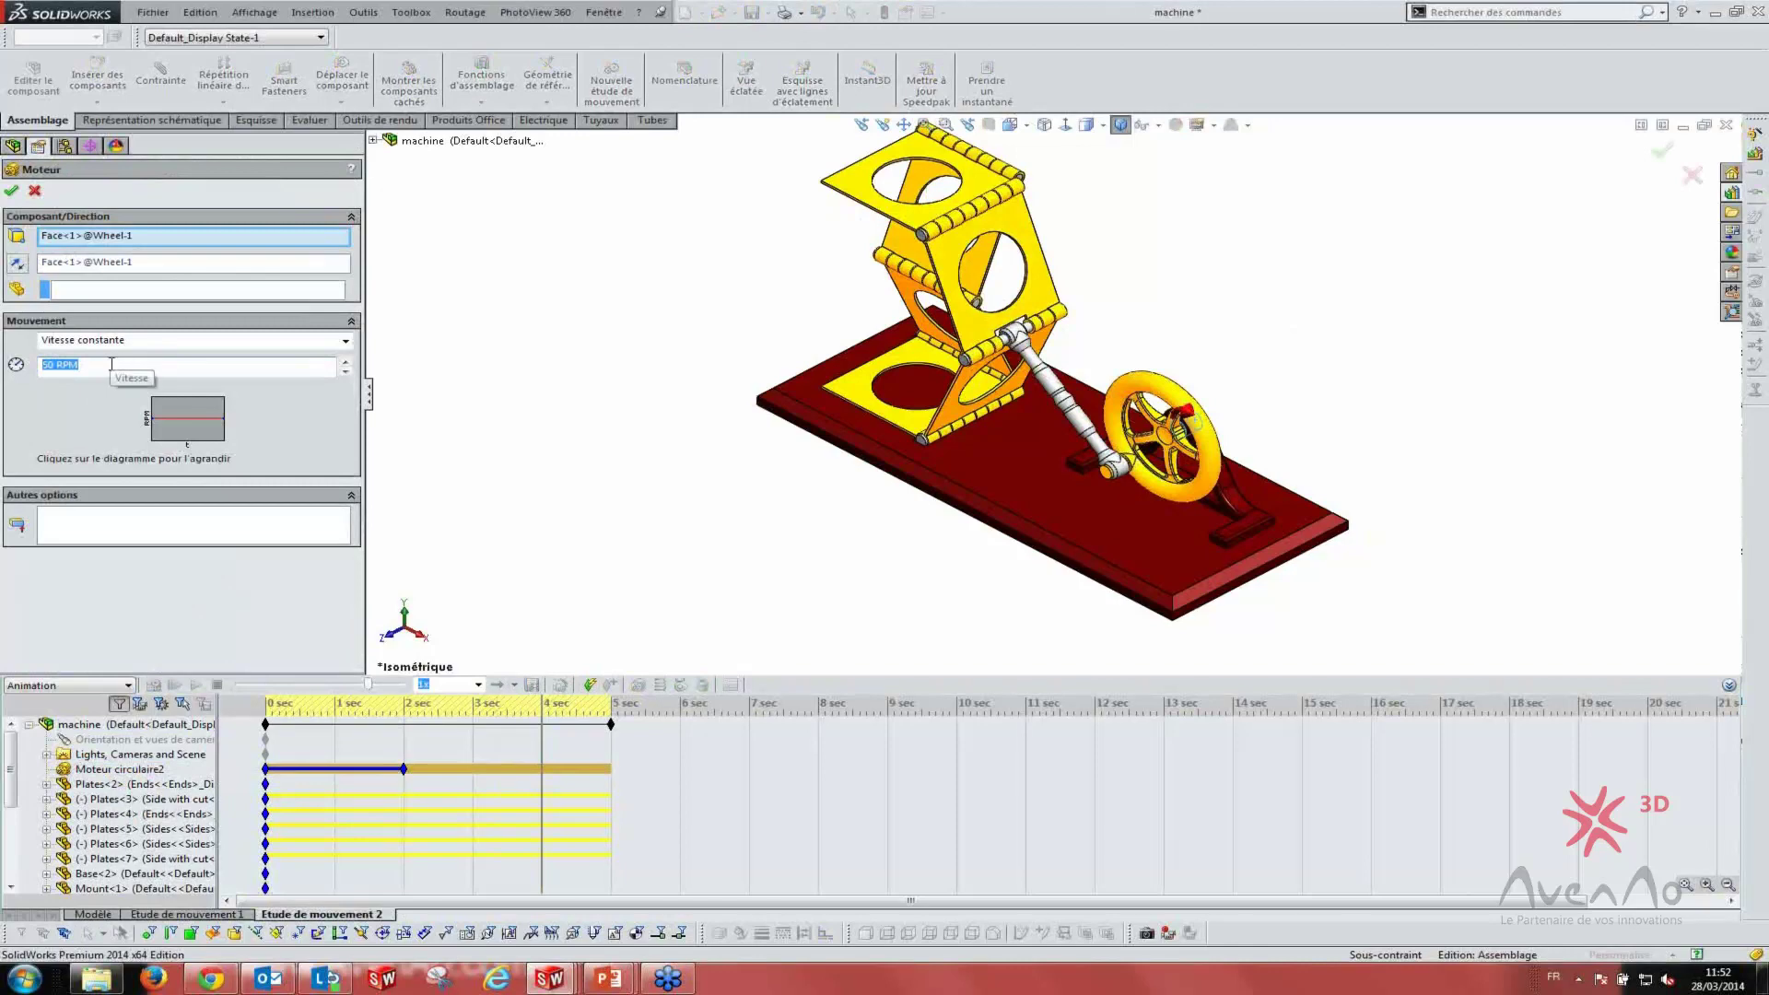
text(20)
click(12, 189)
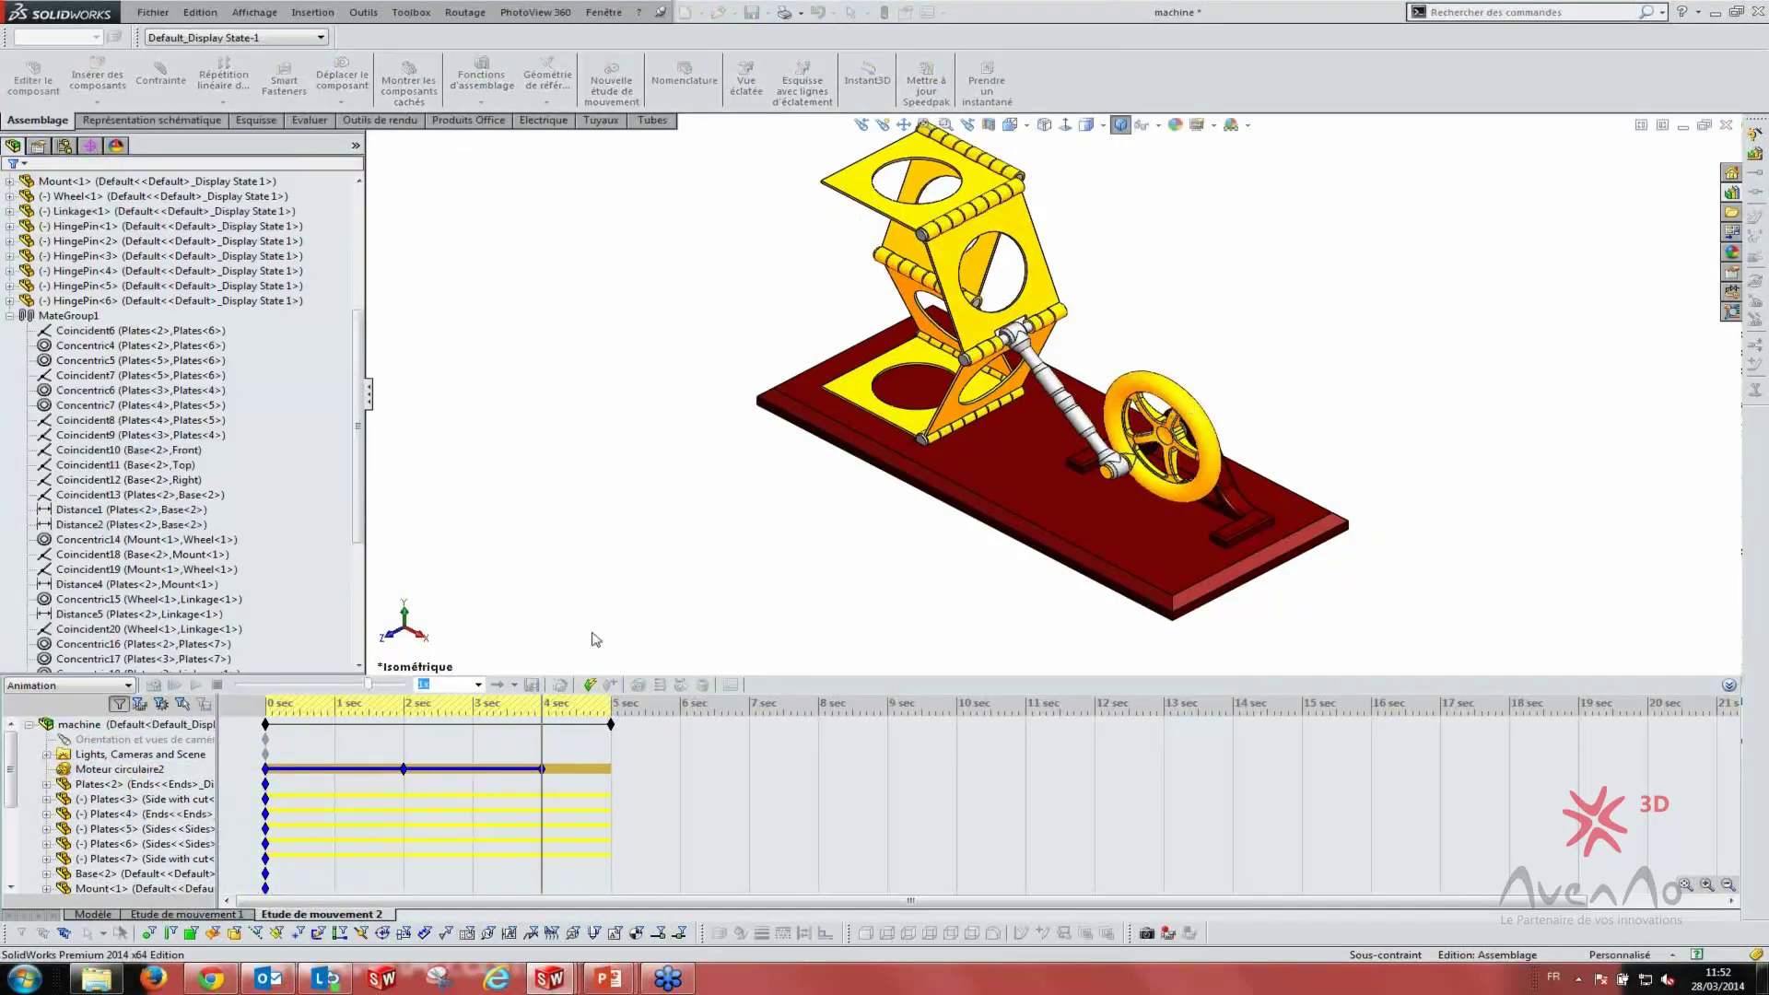
click(136, 724)
- At the 5-second end, set Moteur circulaire2's speed to 0 RPM
drag(599, 723, 611, 725)
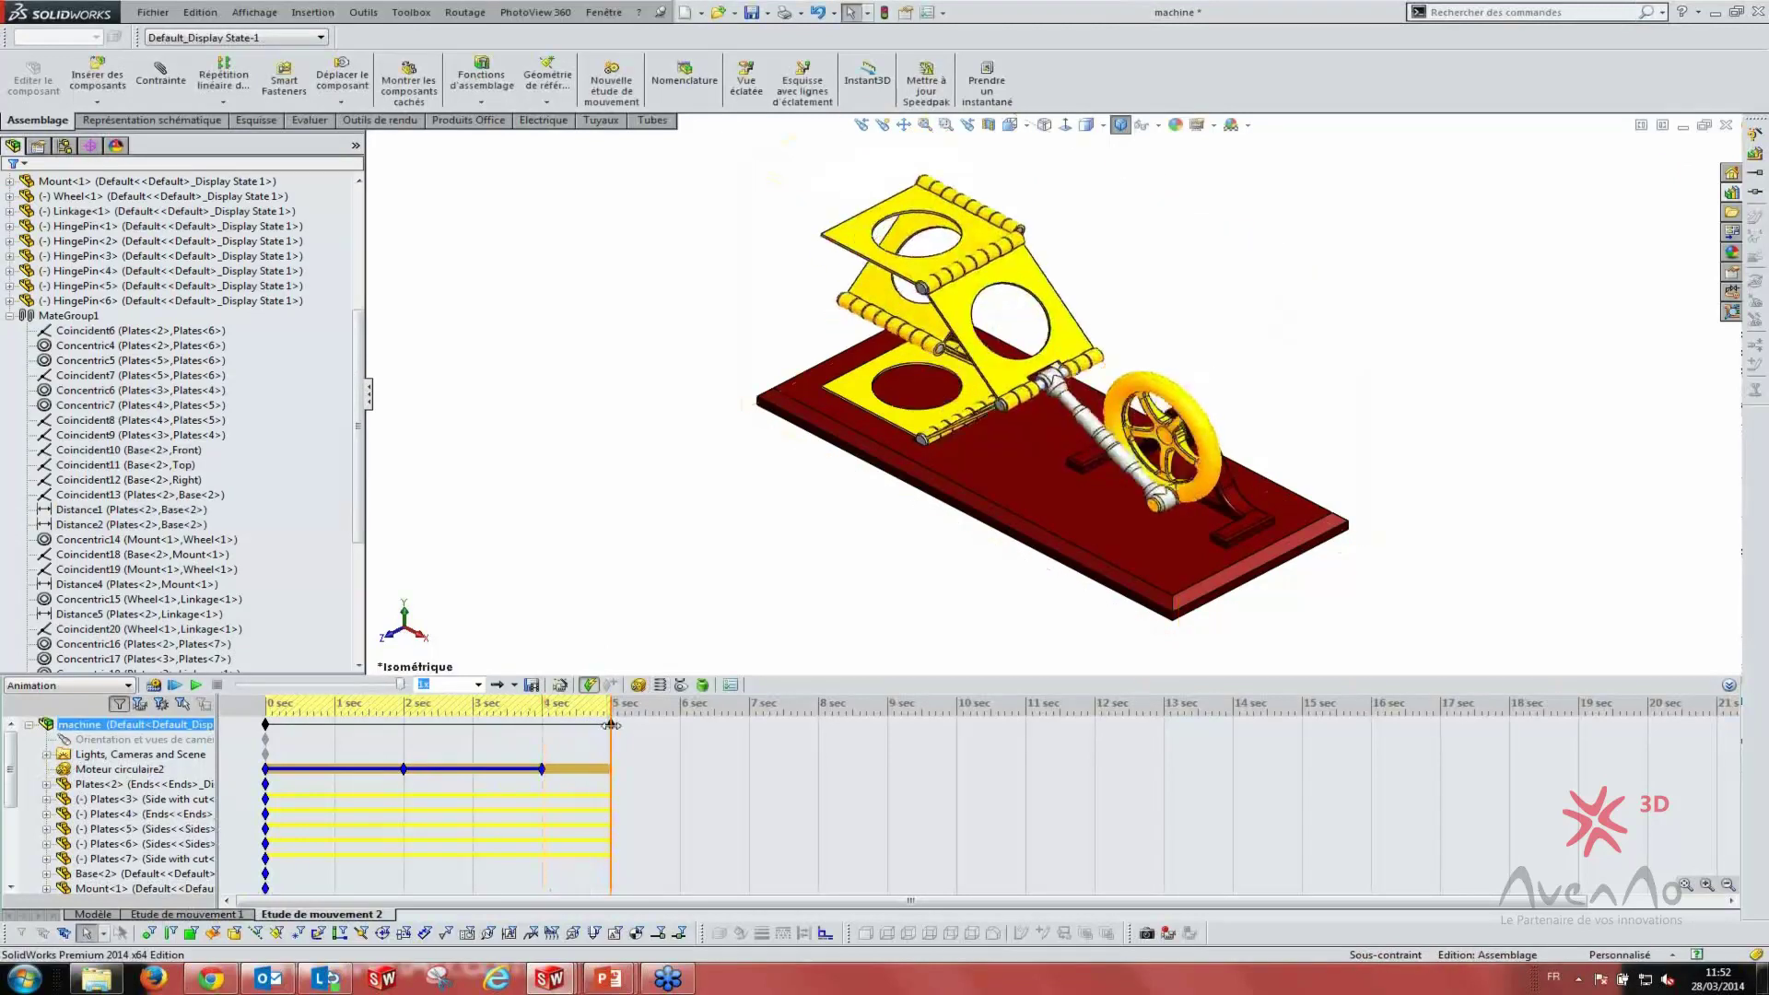
click(195, 727)
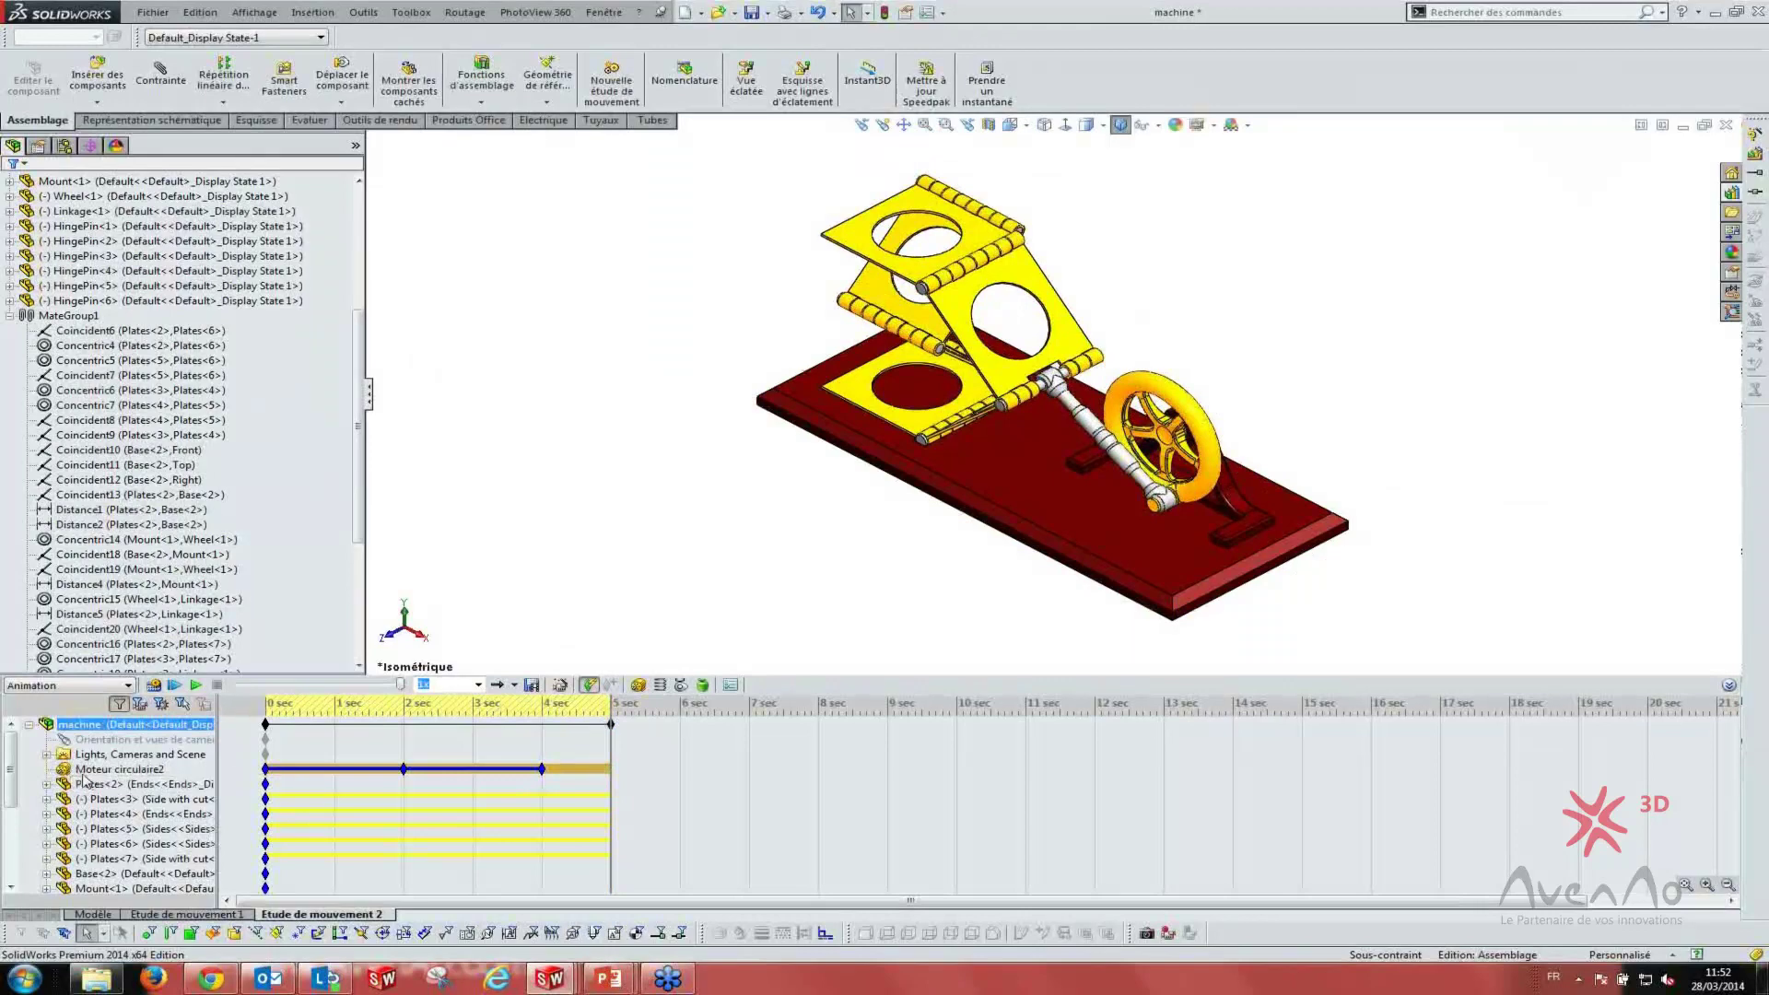
right_click(81, 771)
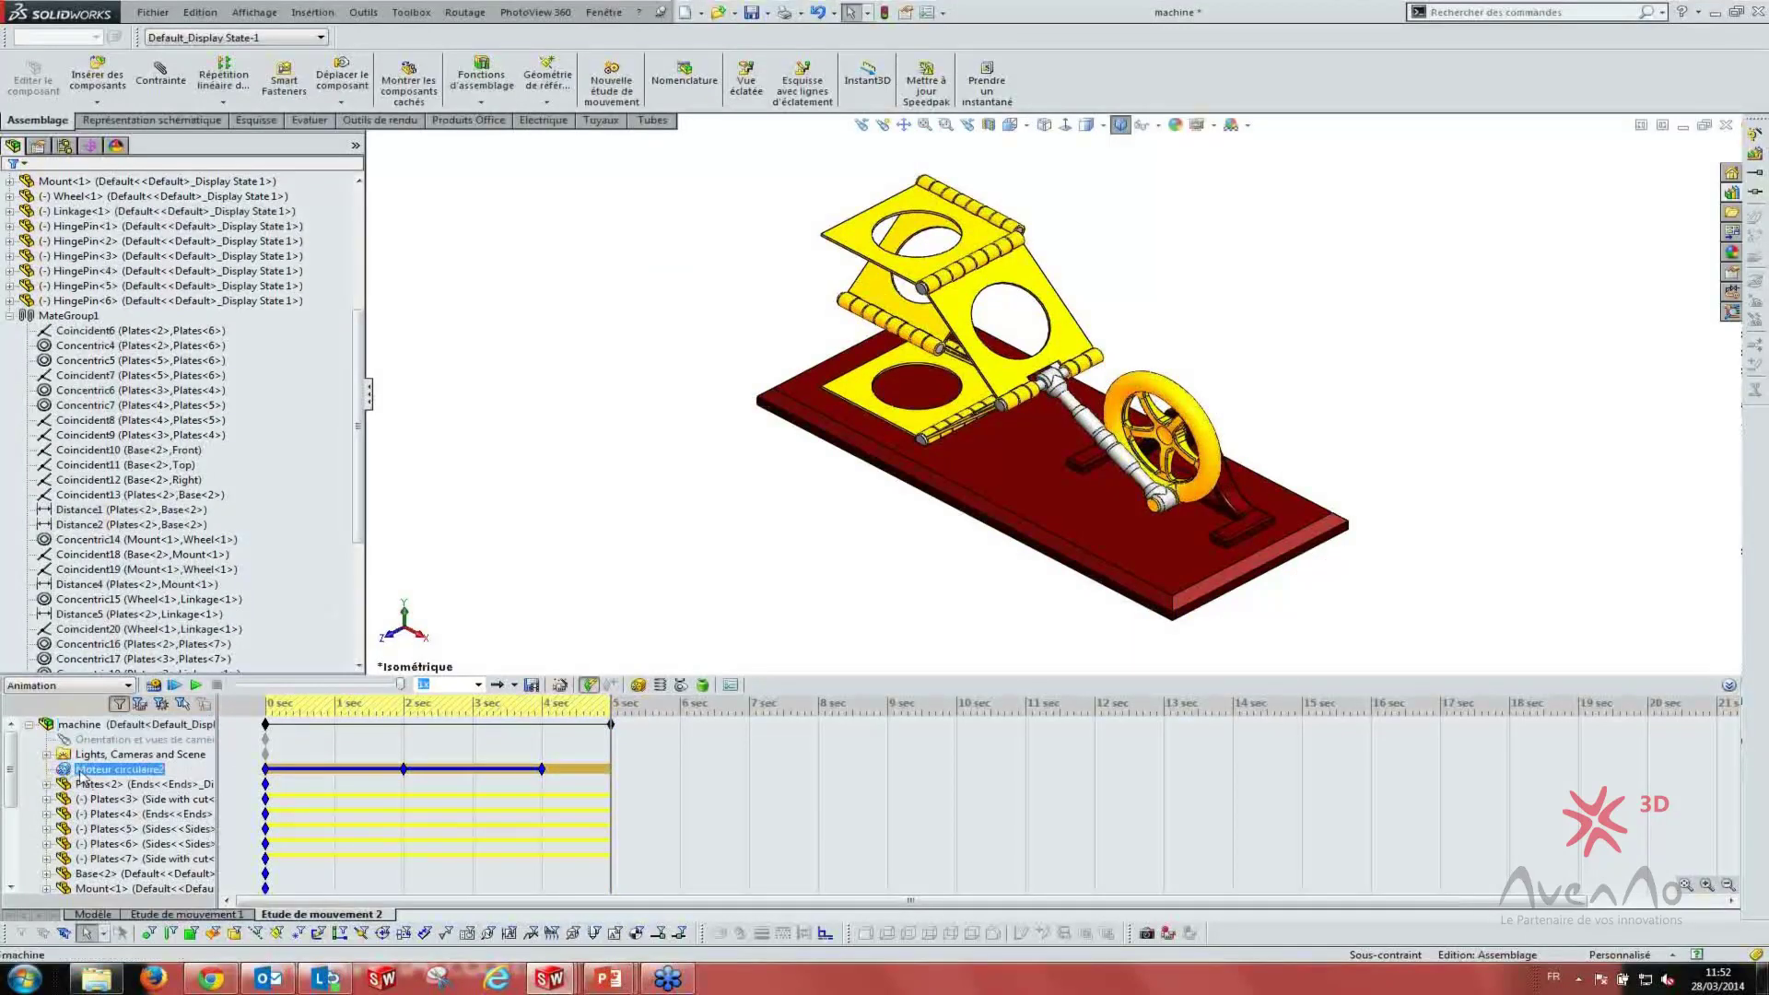
click(141, 782)
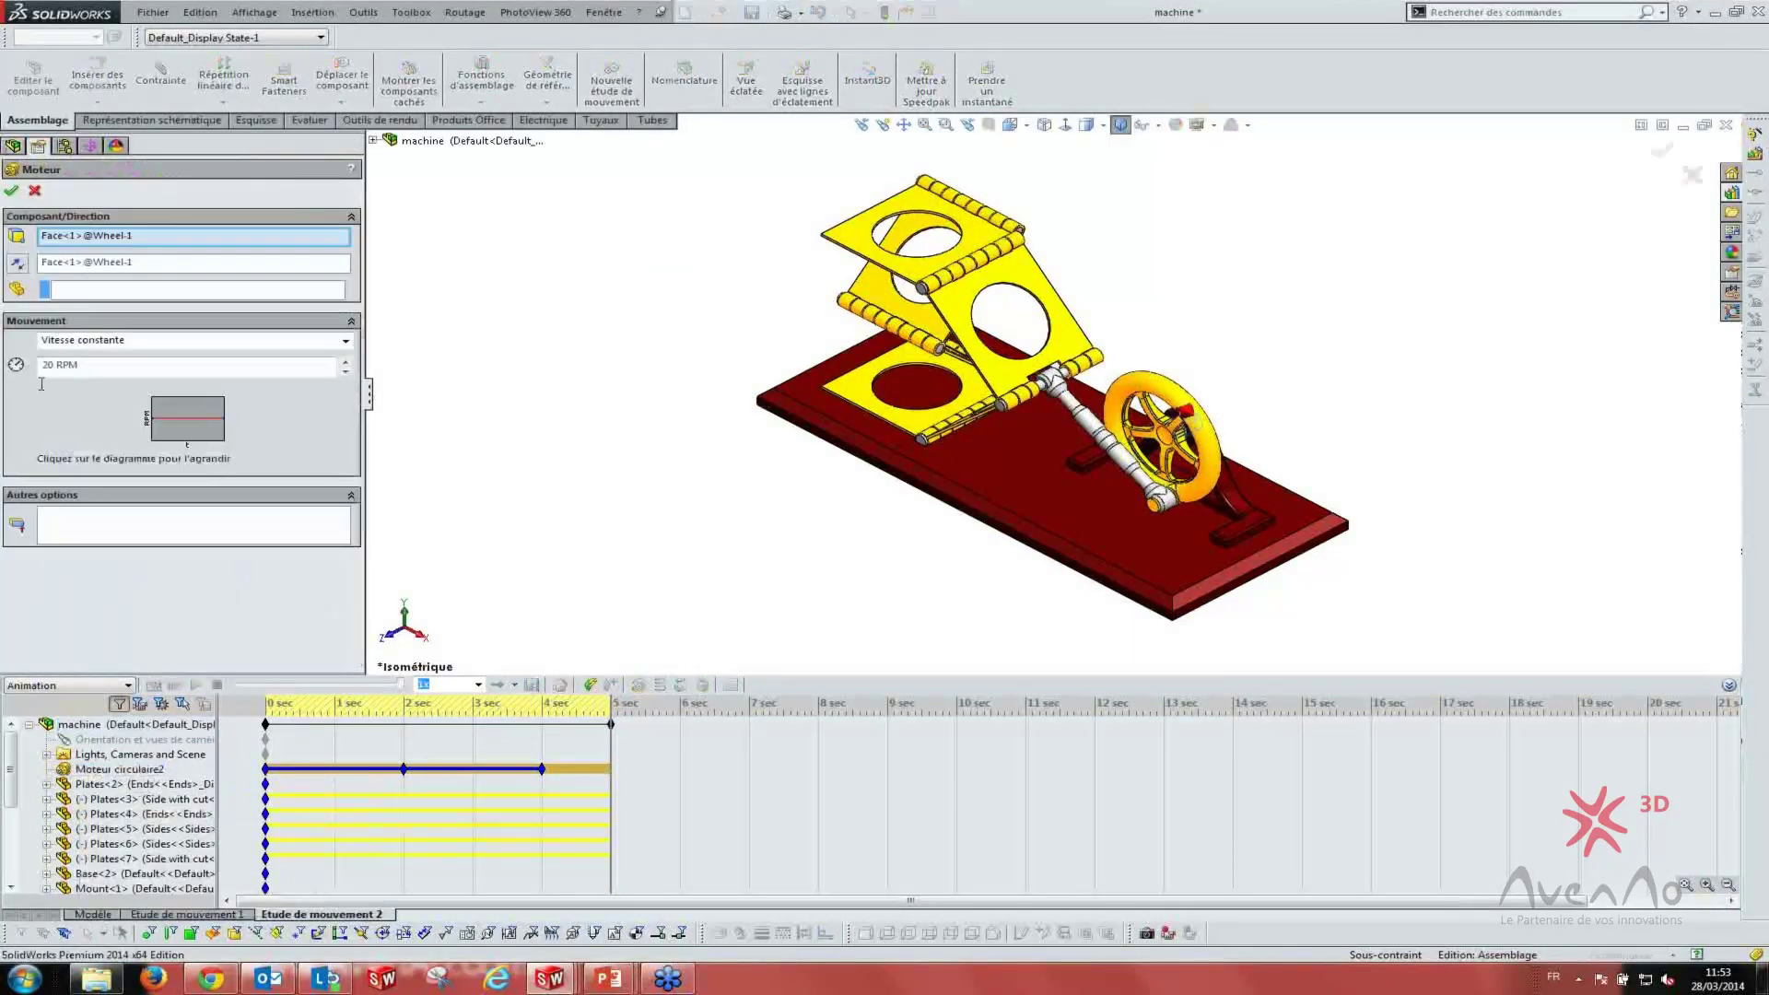
drag(106, 365, 3, 381)
key(Home)
key(Delete)
click(13, 191)
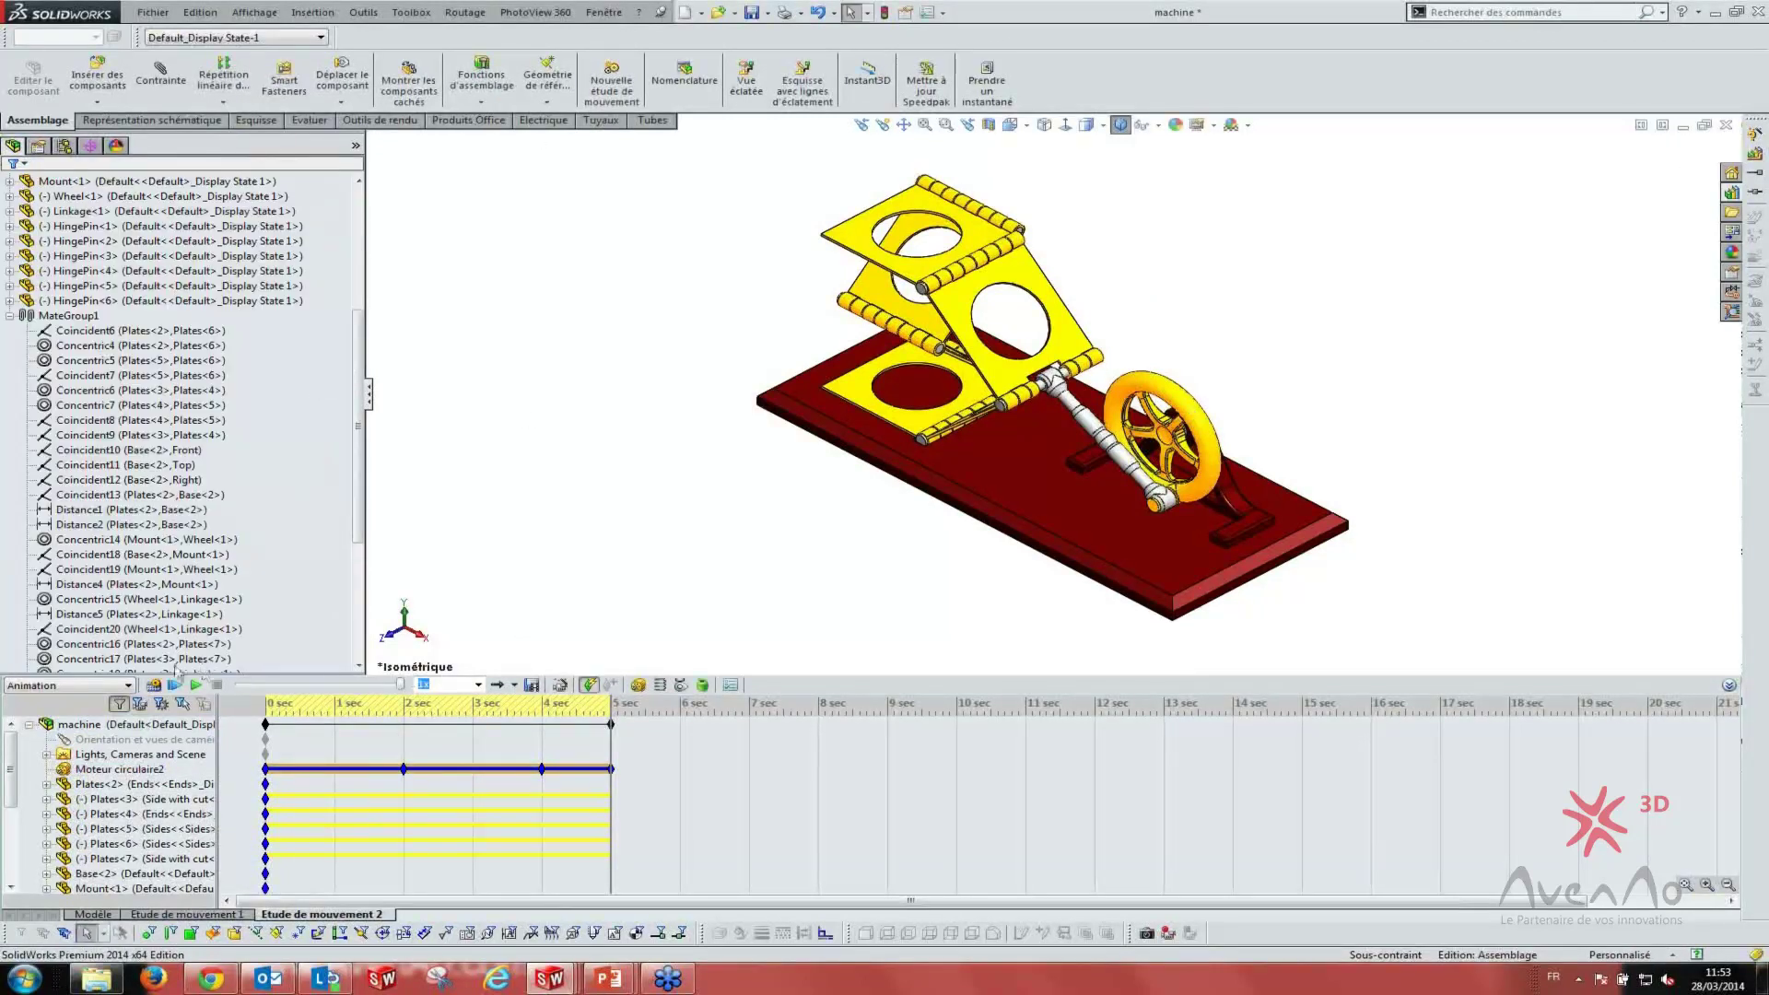
- Calculate and play the study, then move the 4-second motor key to 3.5 seconds
click(153, 685)
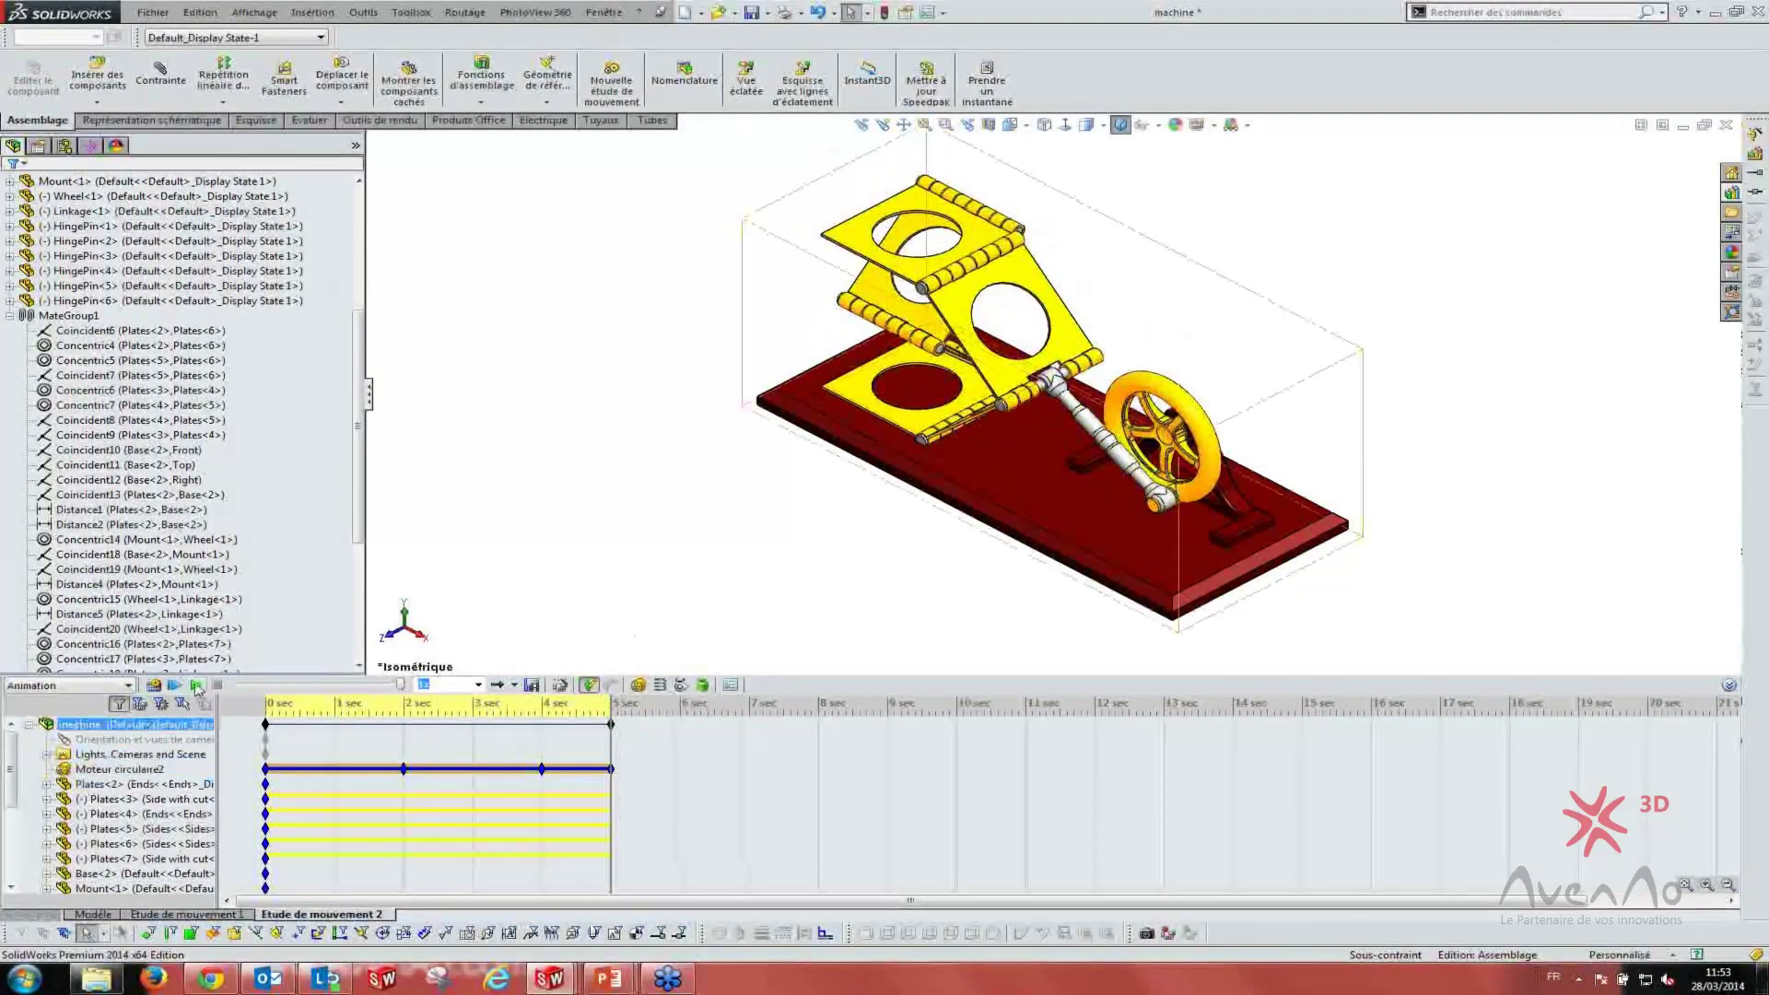
click(203, 685)
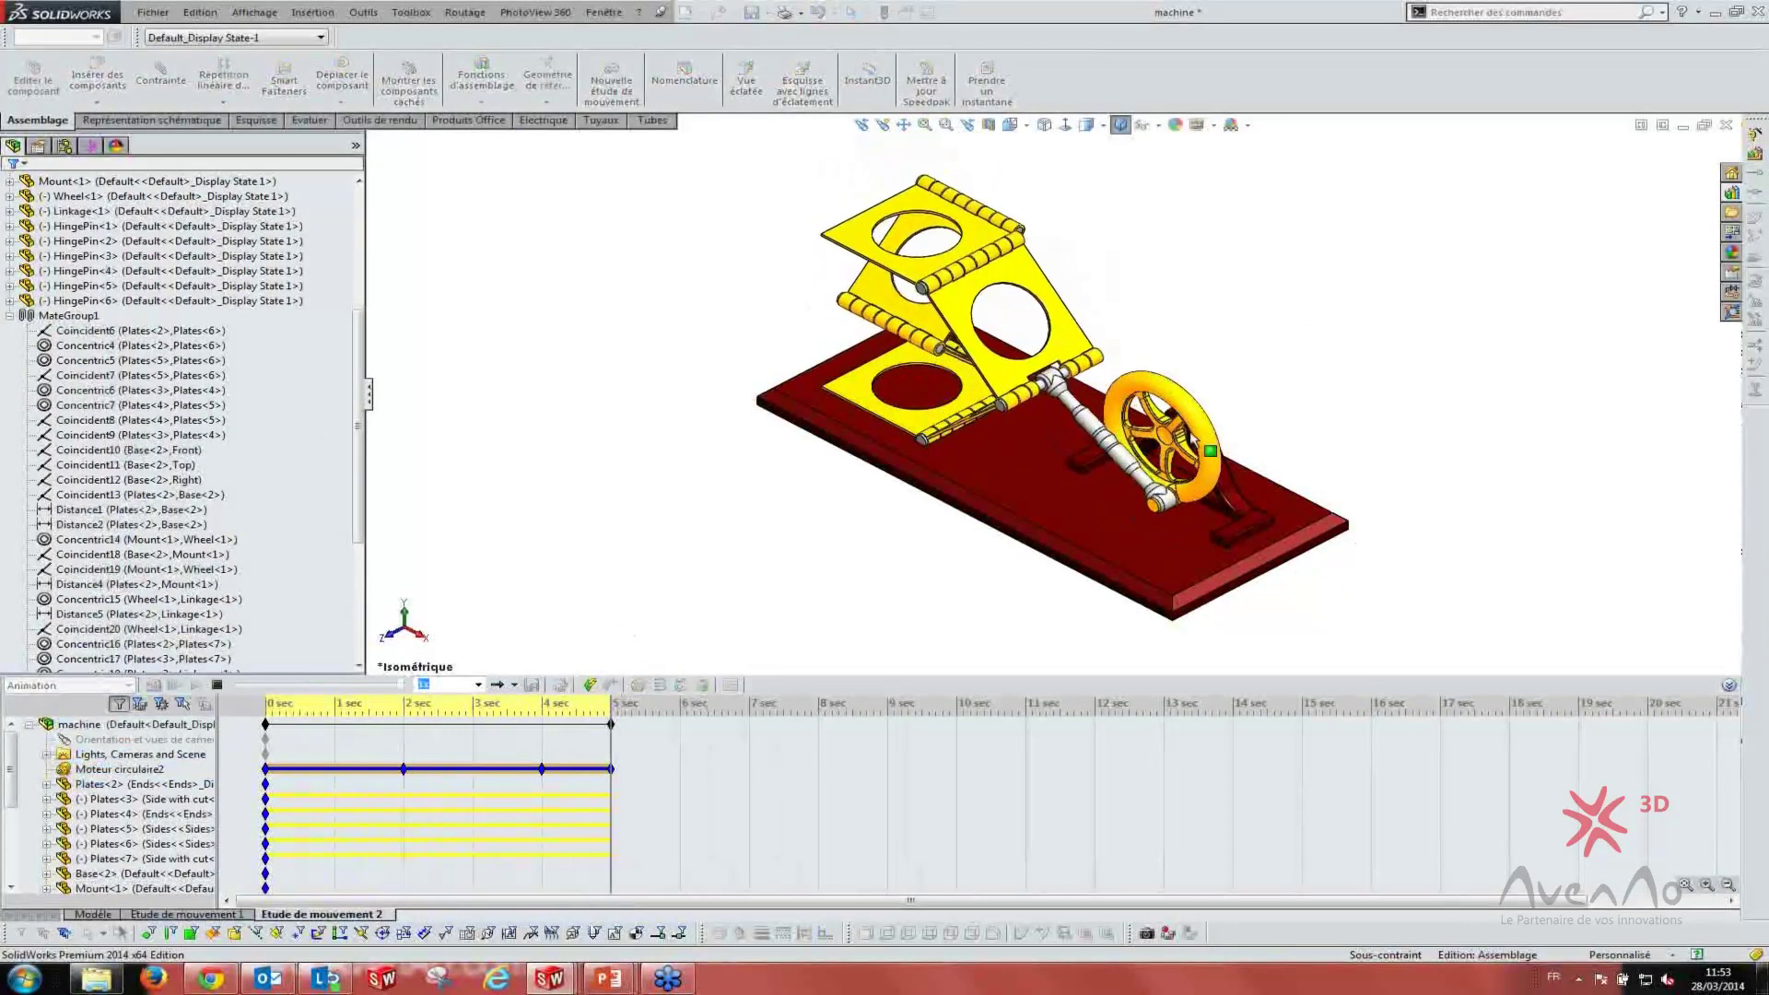
click(541, 770)
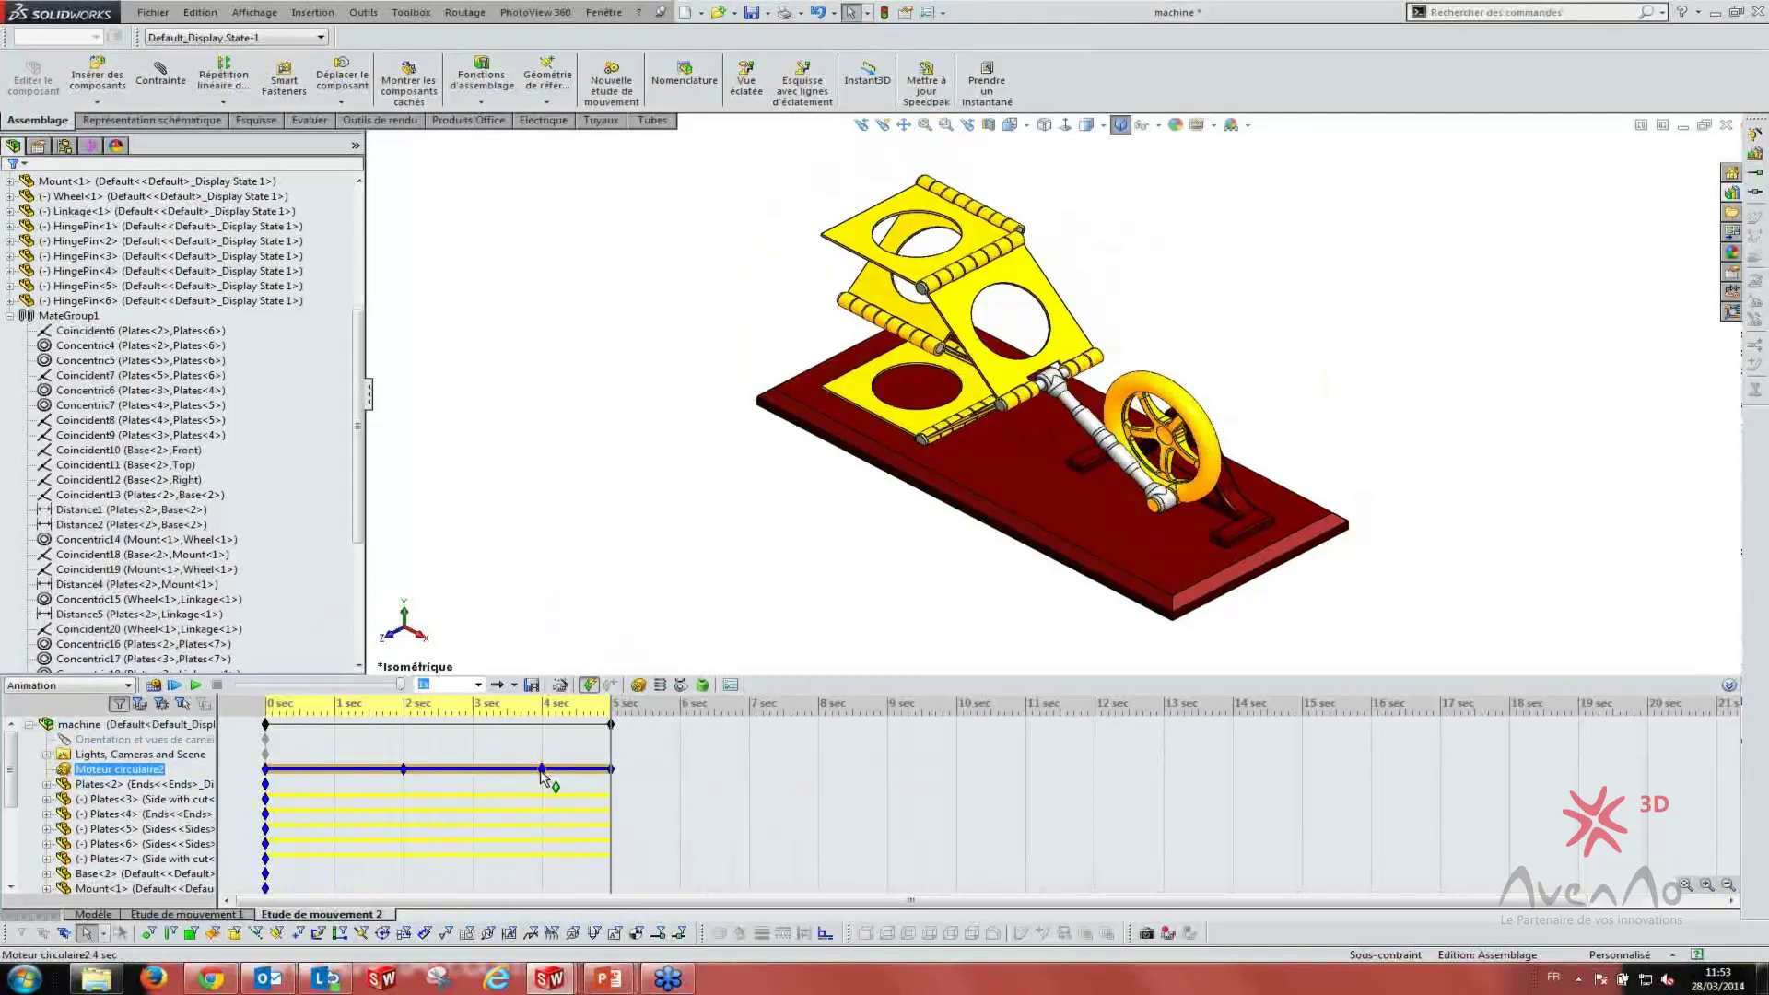
right_click(542, 770)
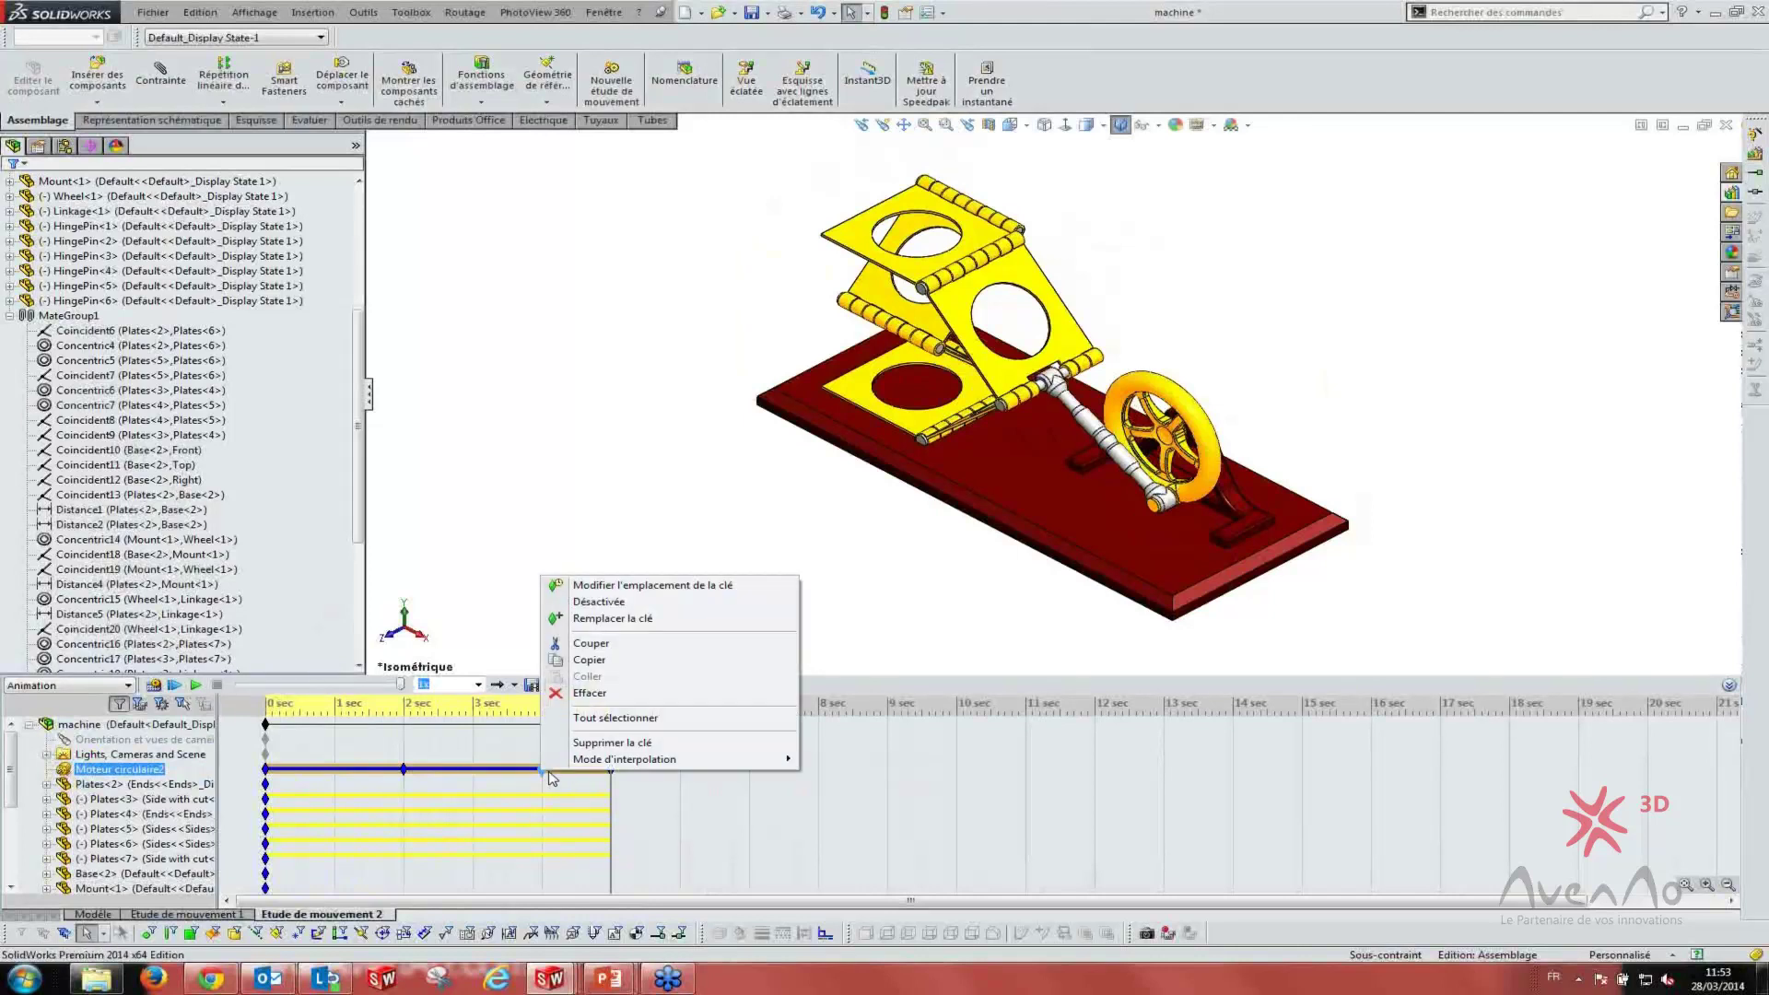
click(624, 586)
text(3.5)
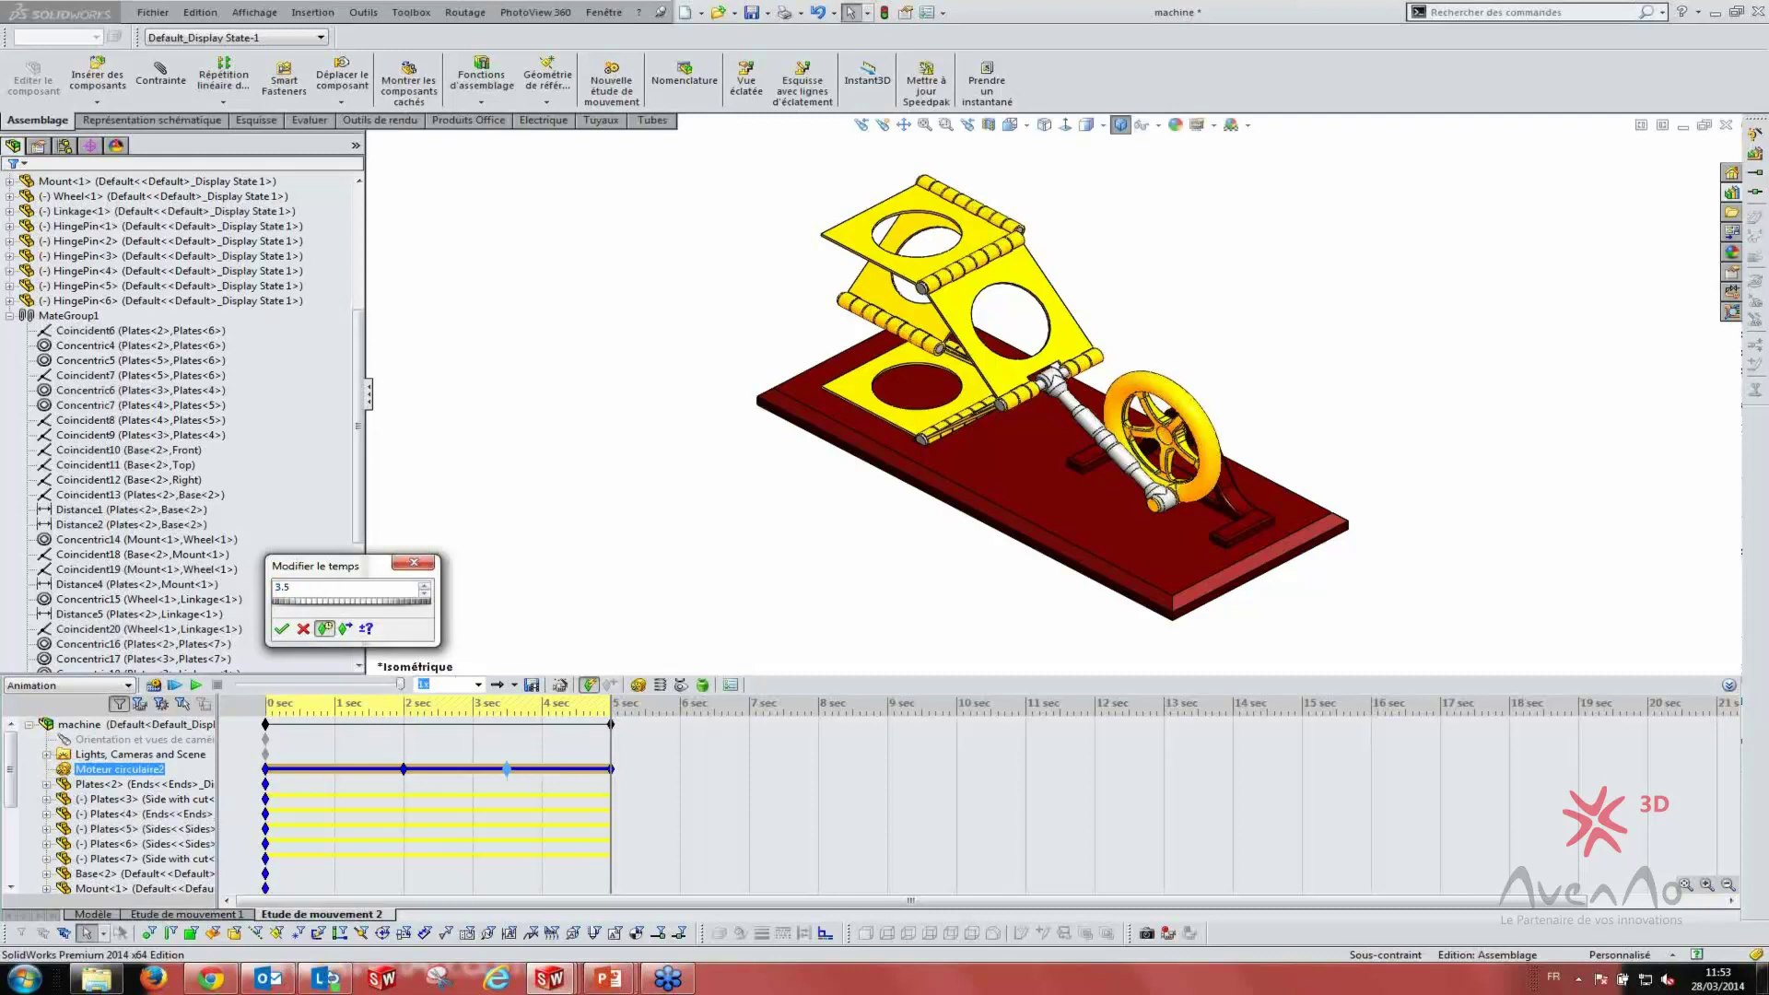
key(Return)
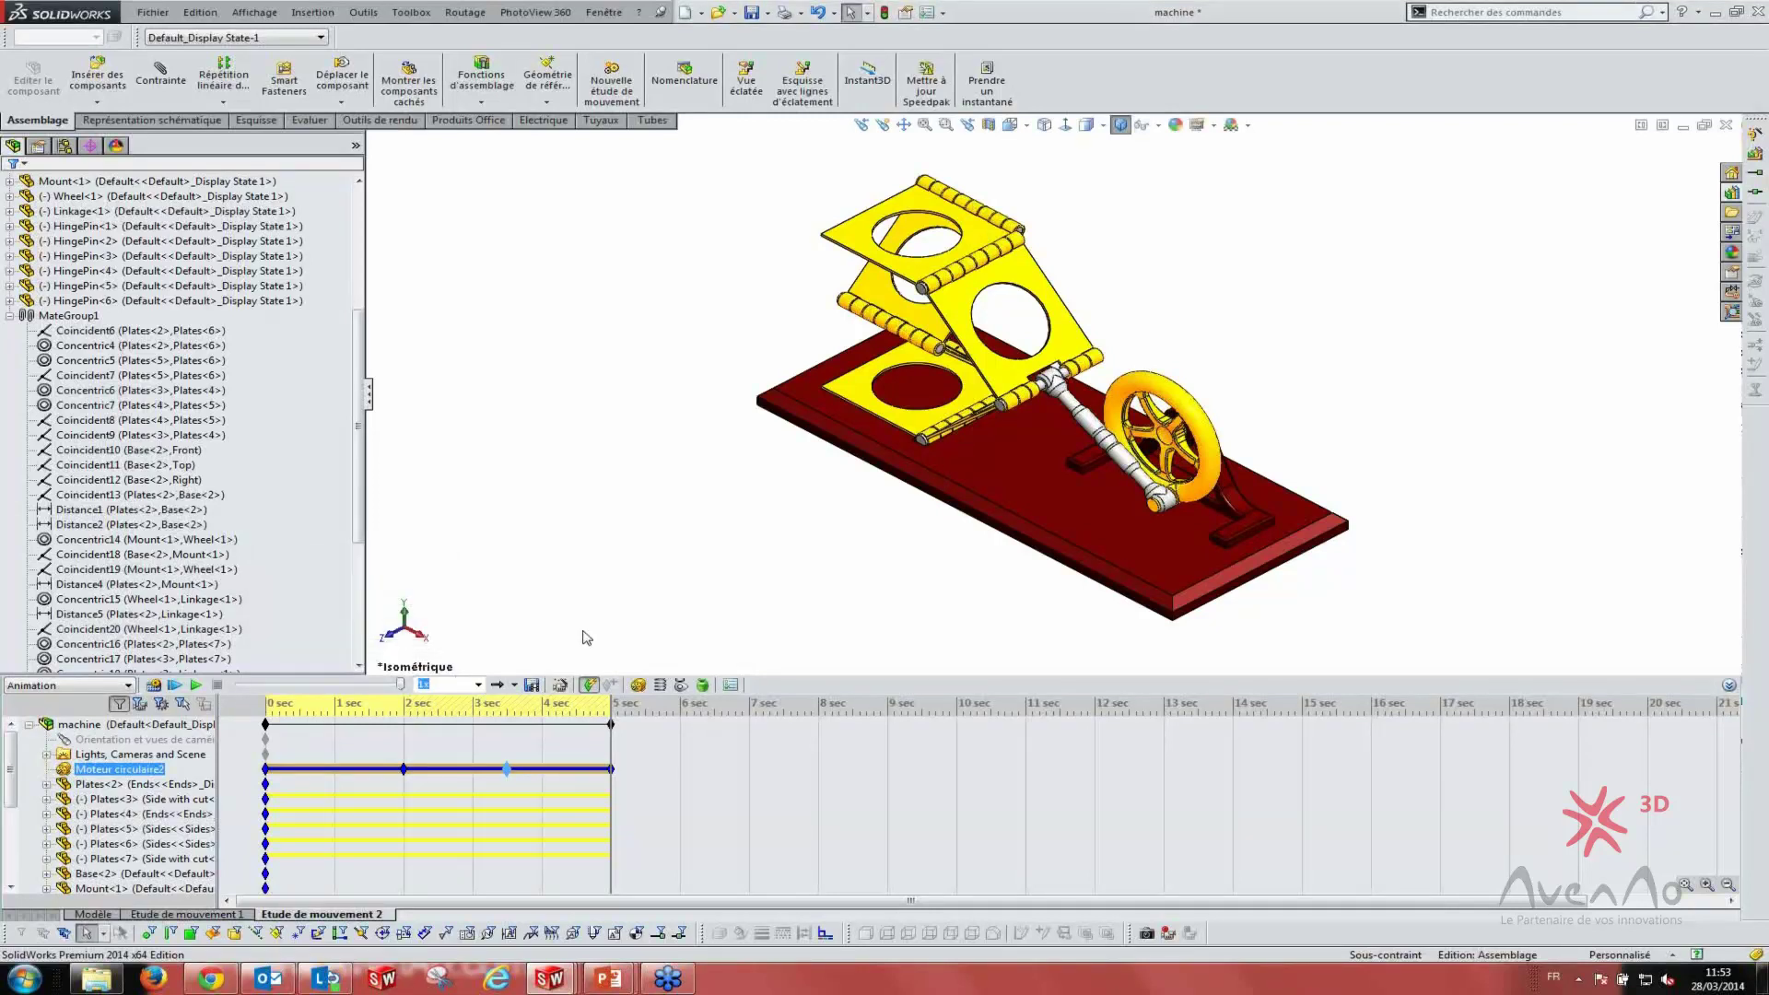
- Recalculate and replay the motion with the speed change at 3.5 seconds
click(586, 637)
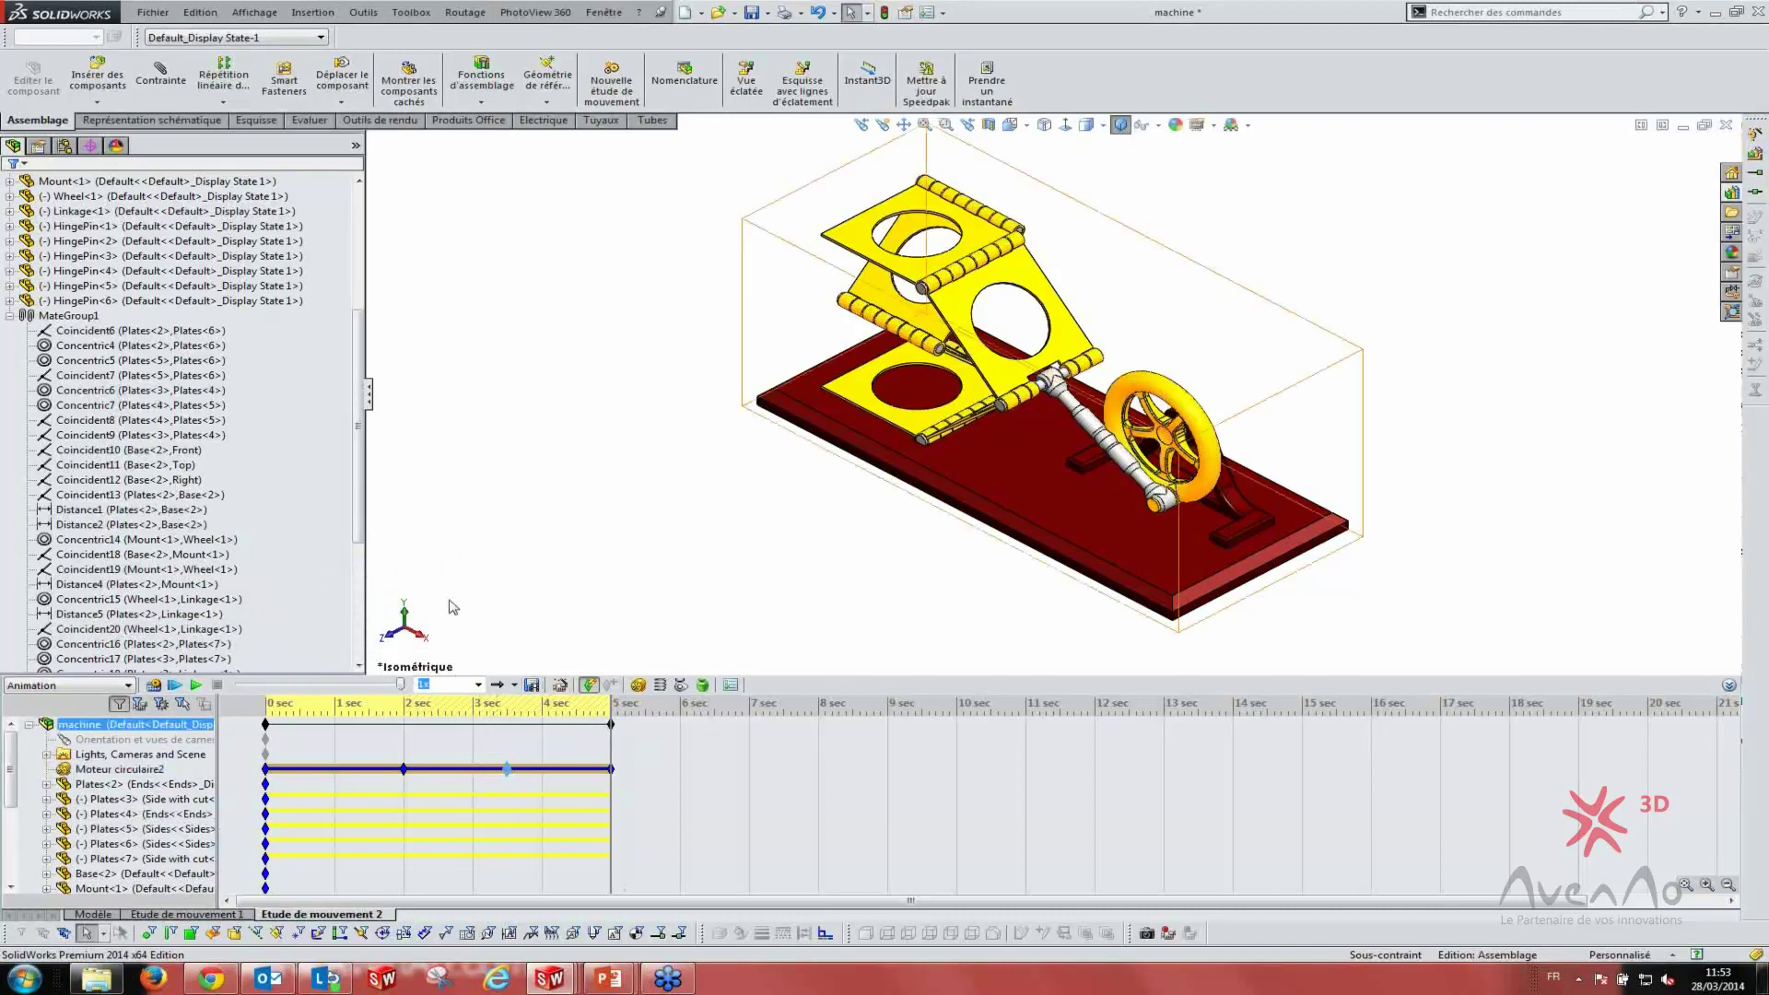
click(154, 687)
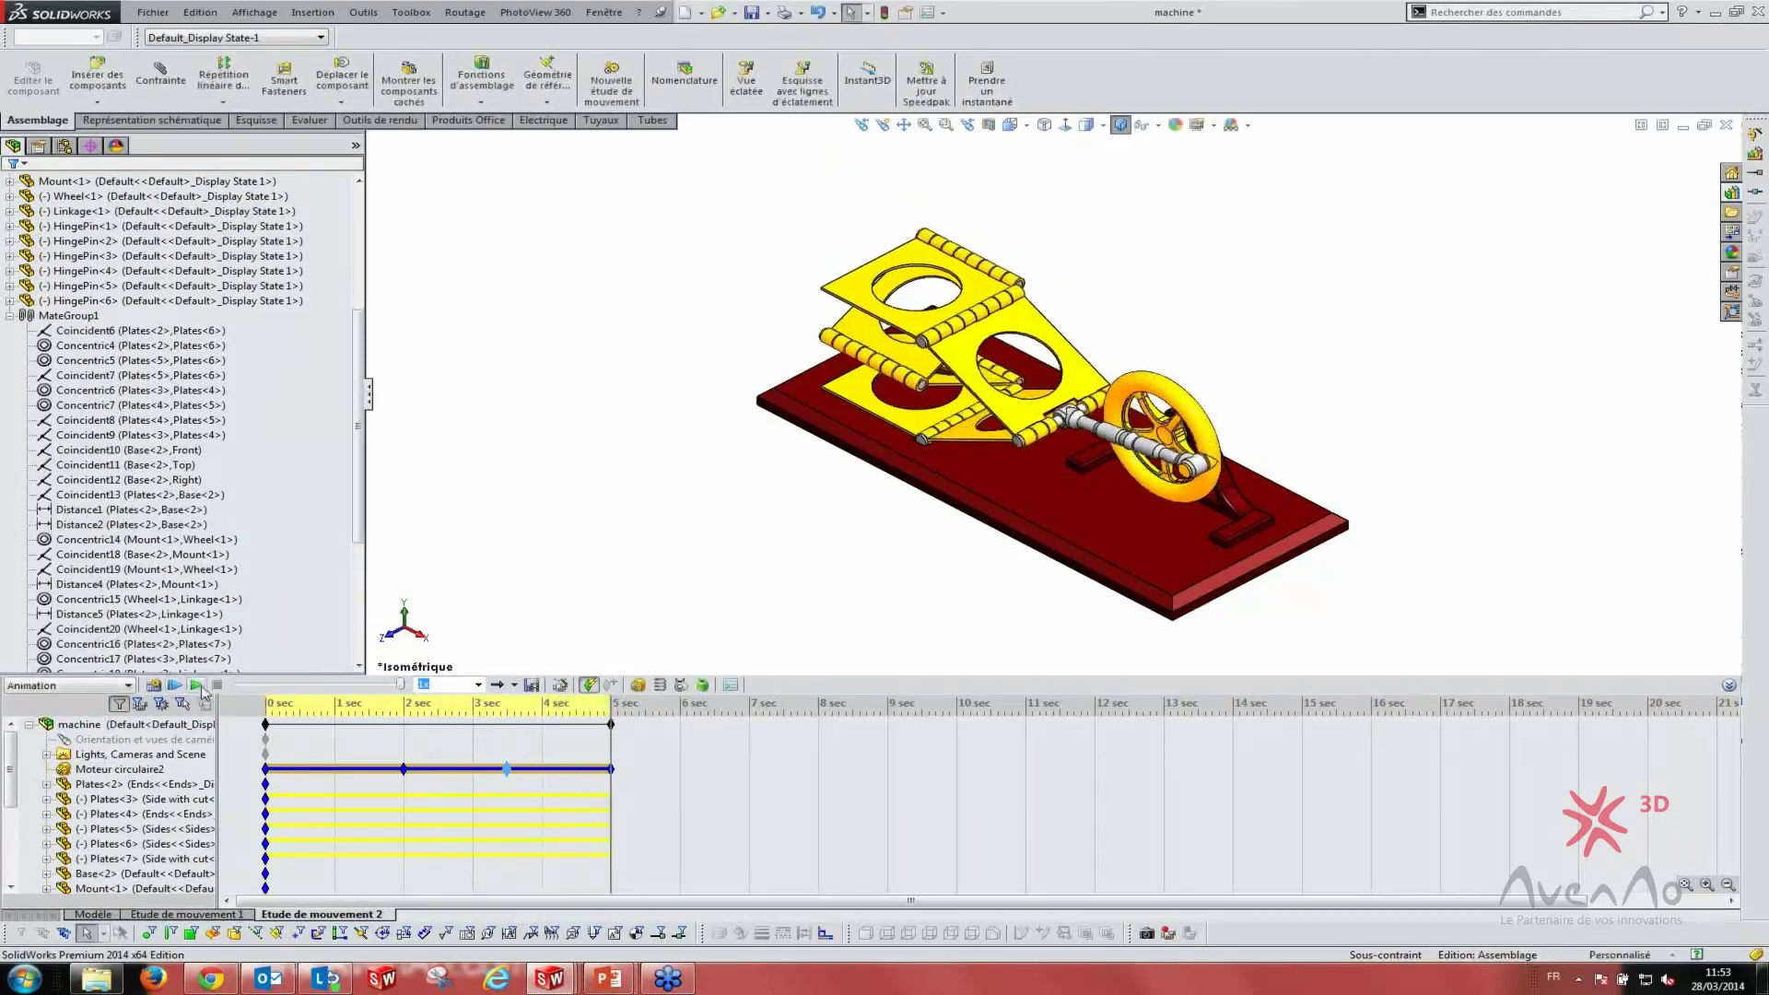
click(197, 686)
click(138, 887)
key(super+Tab)
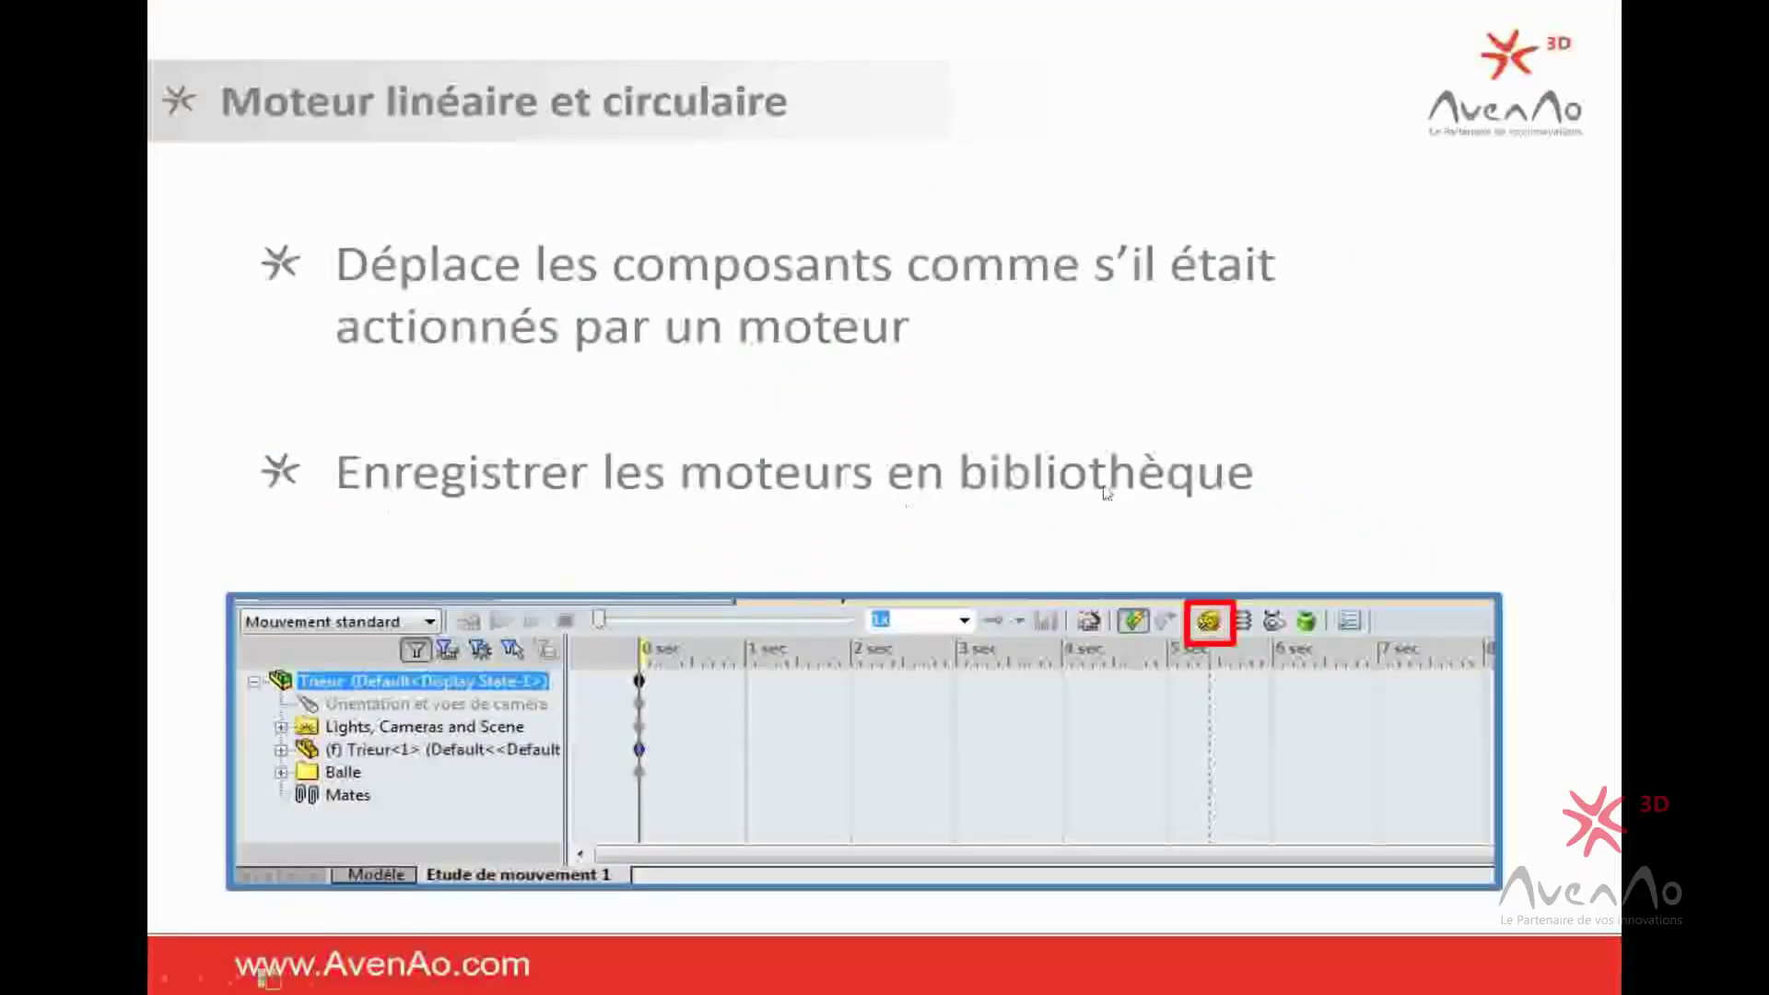
key(super+Tab)
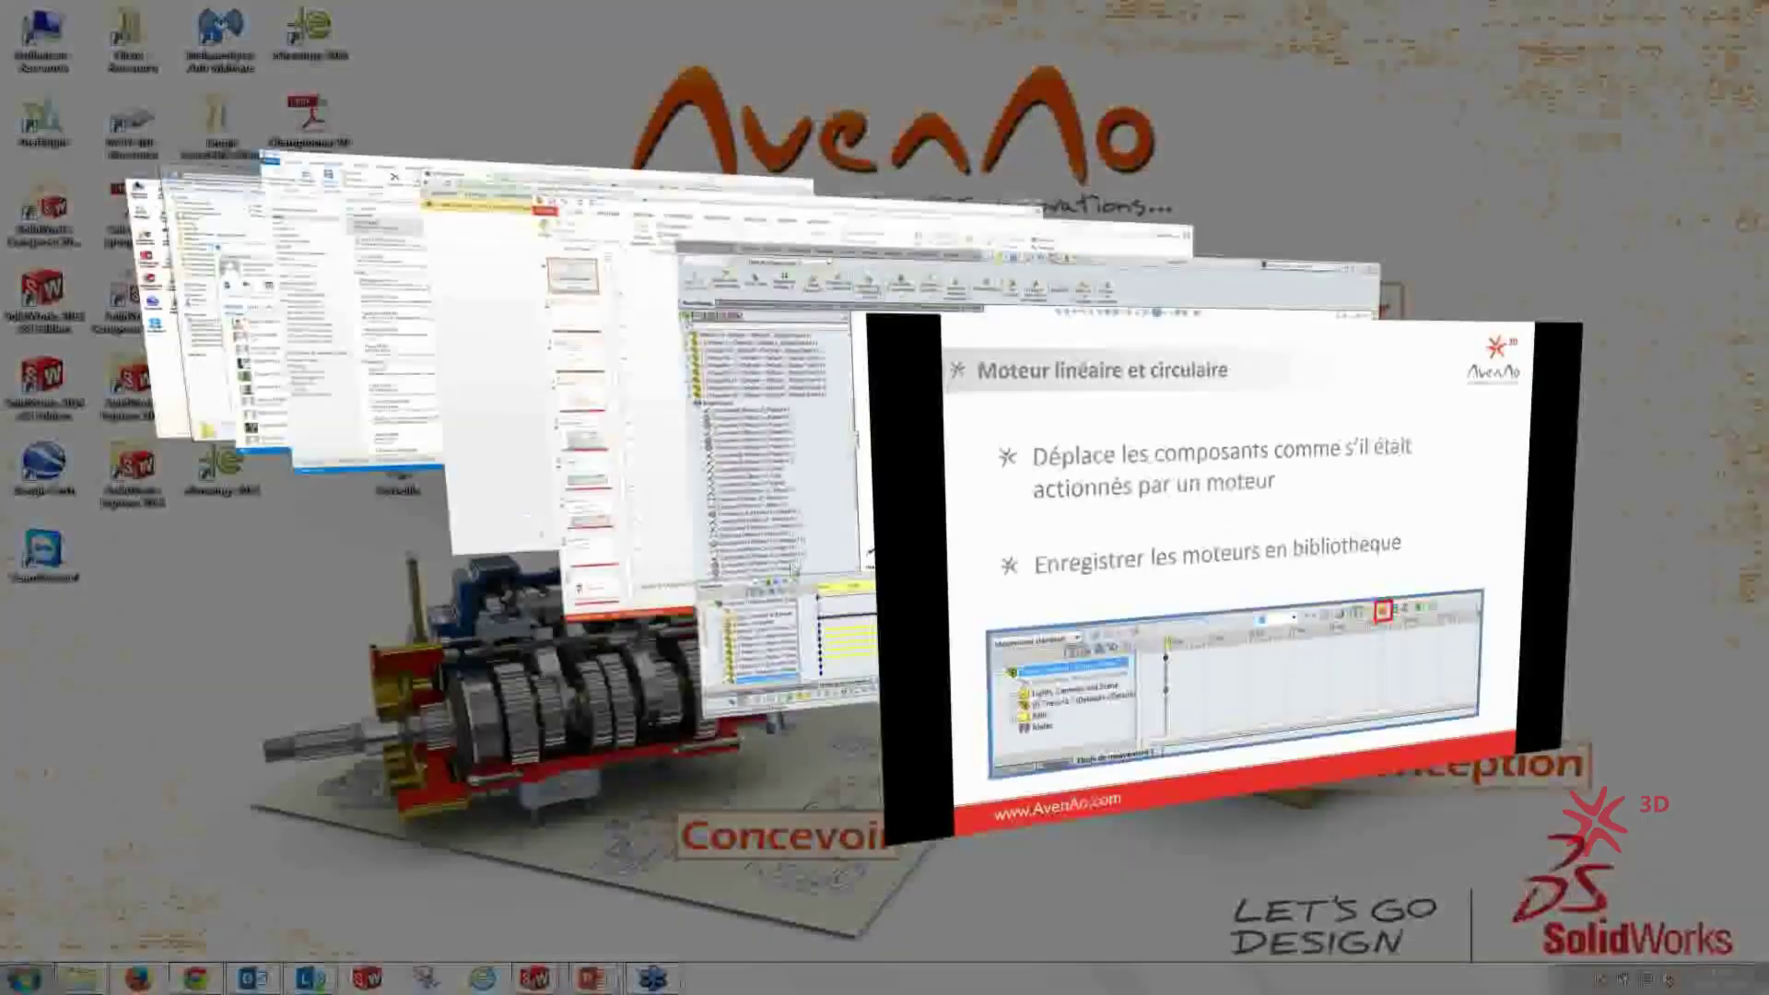
click(813, 550)
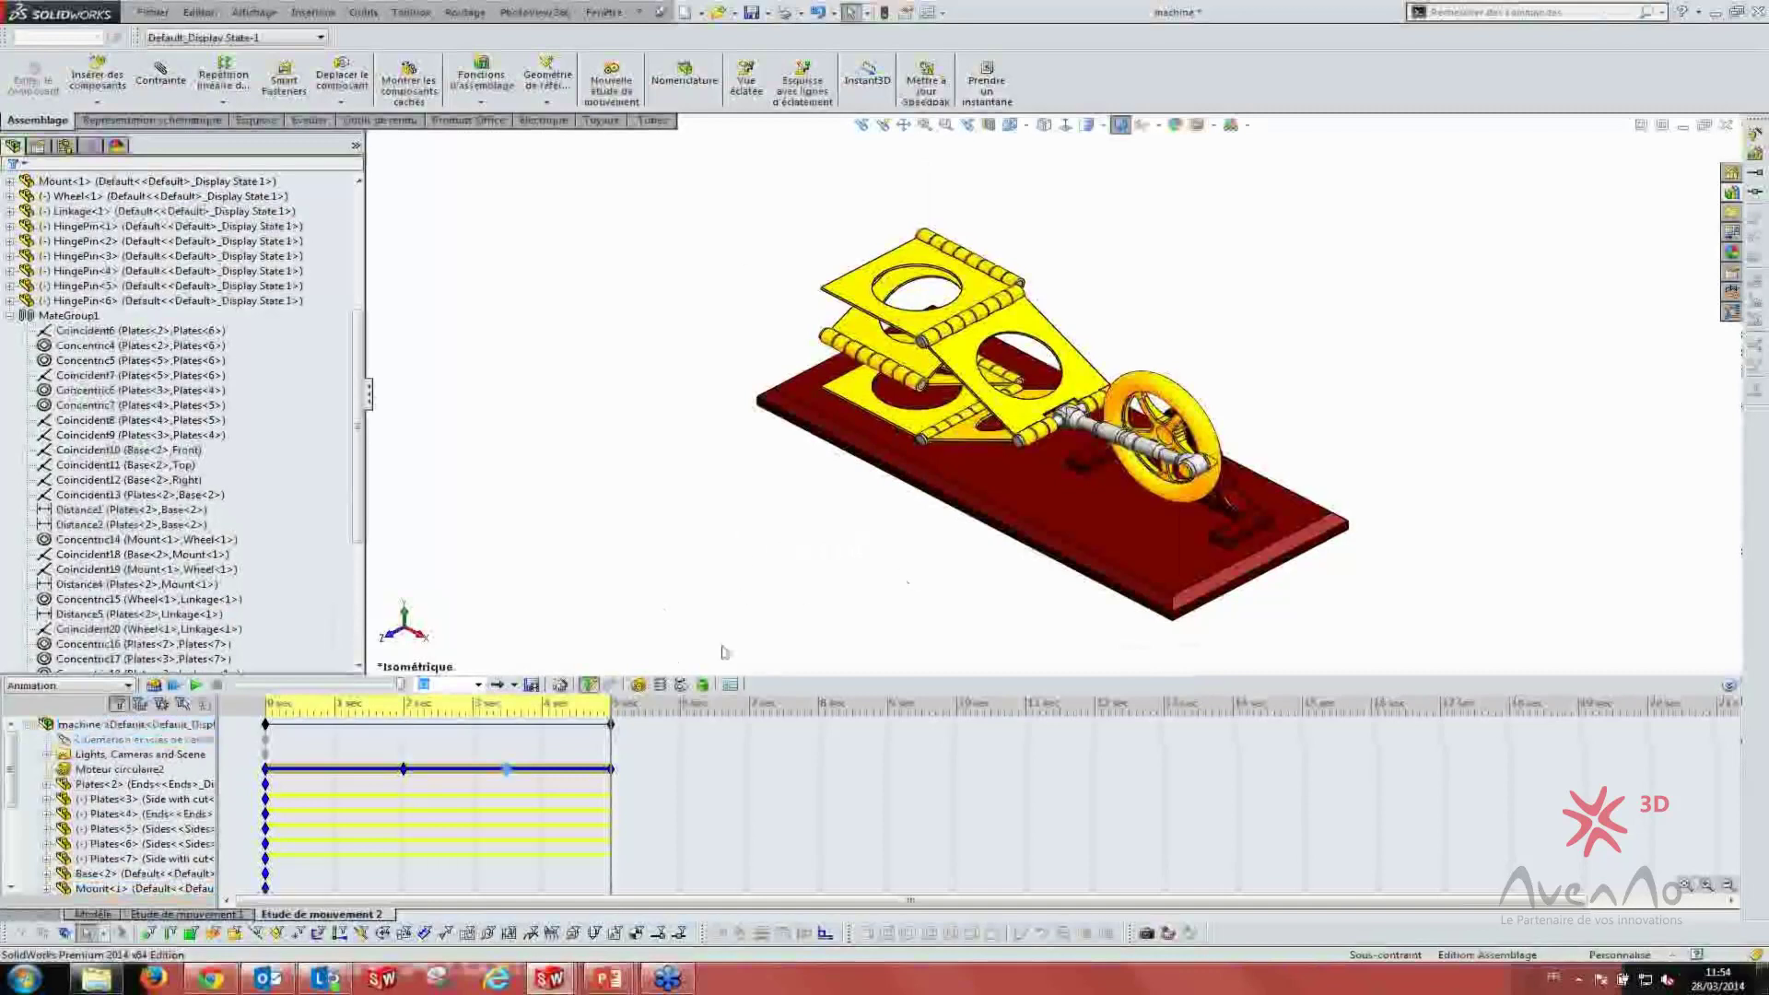
right_click(102, 772)
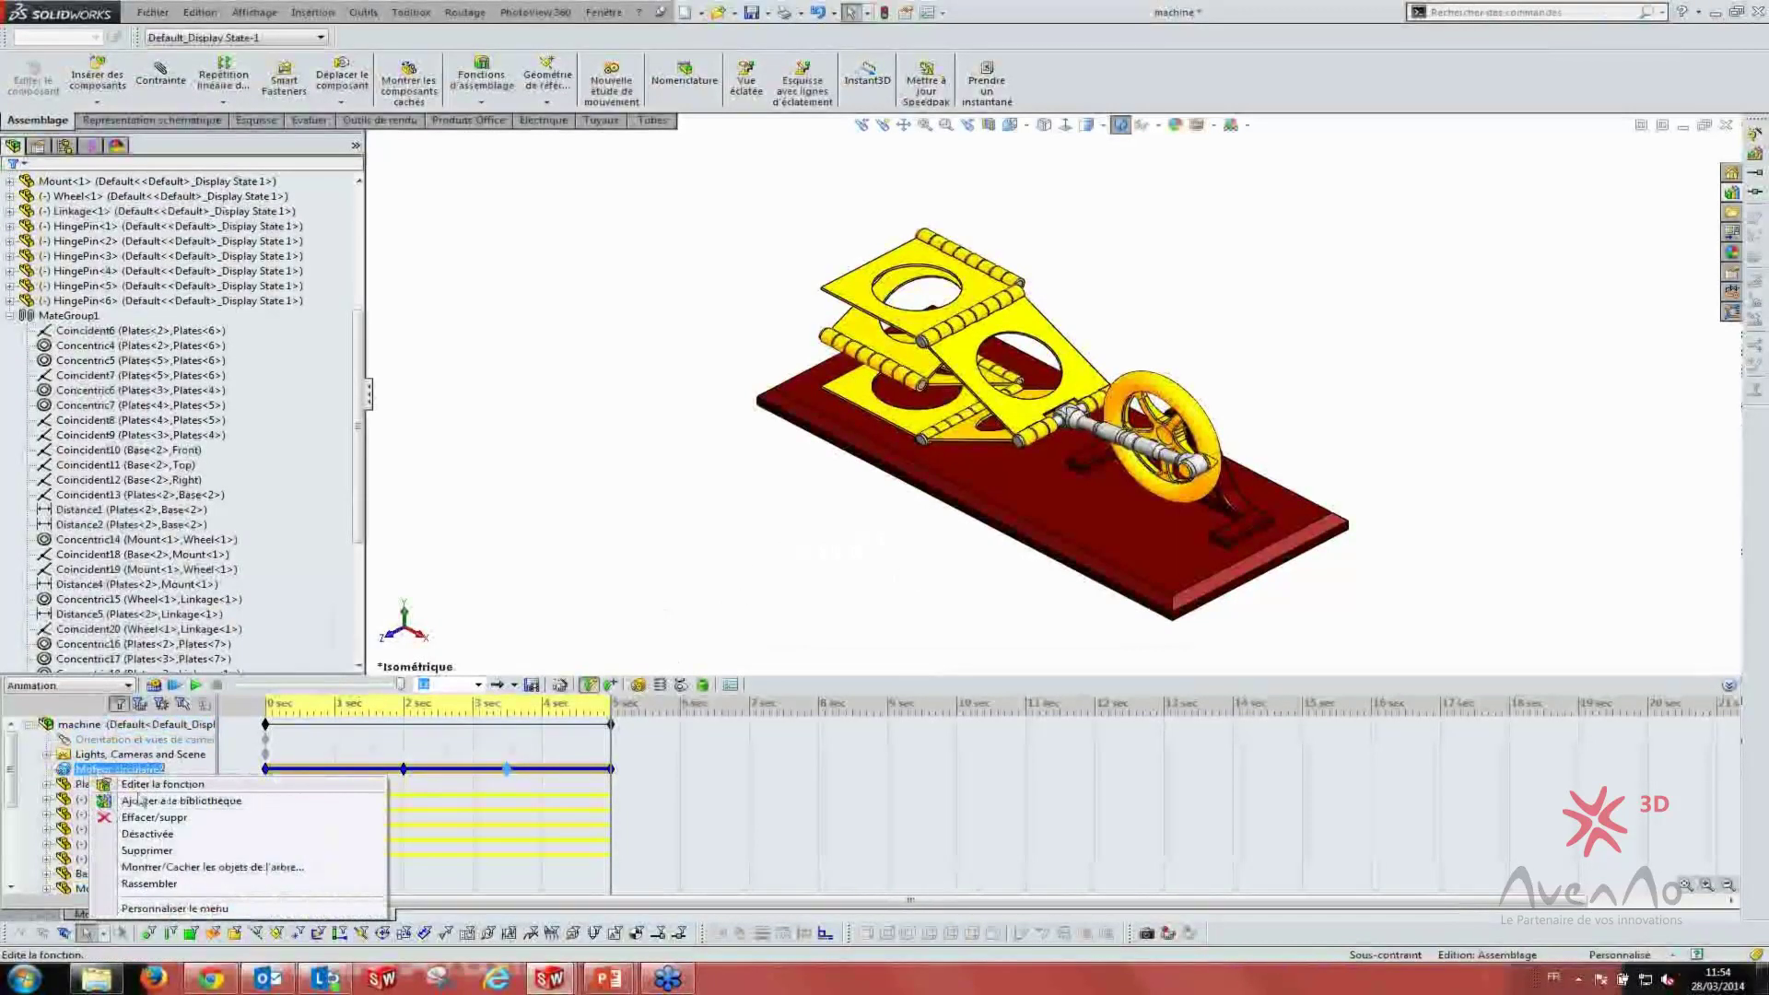
click(669, 624)
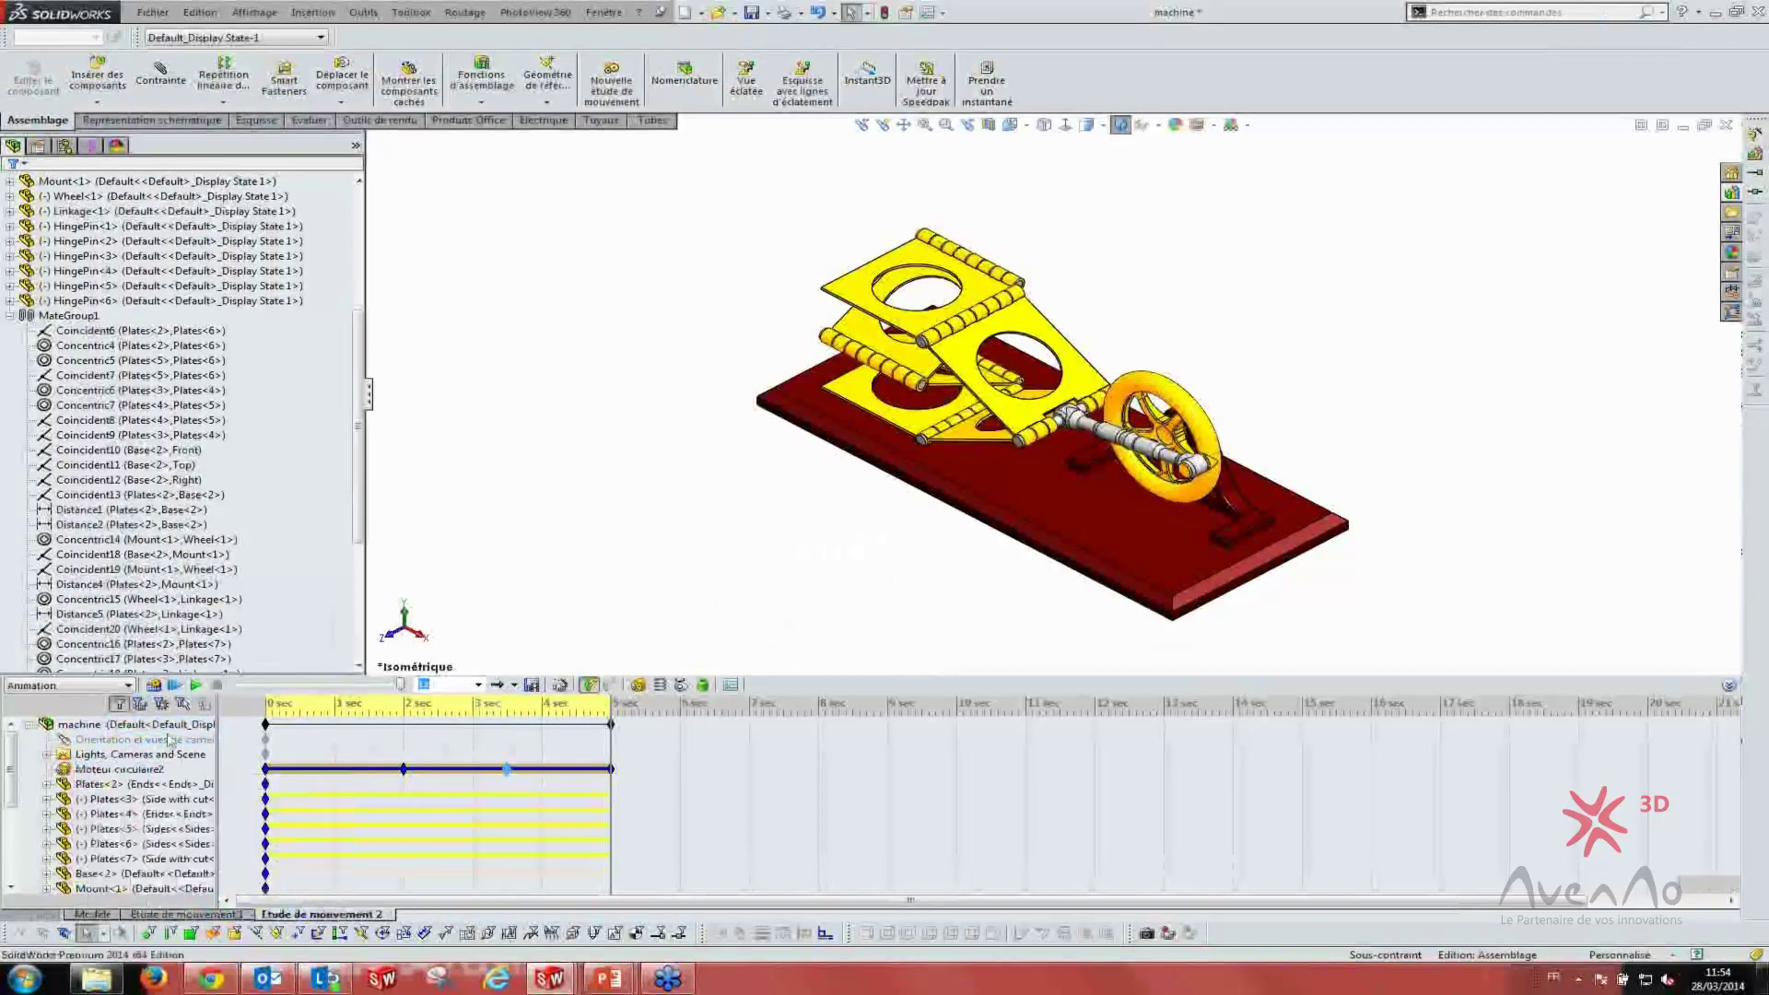
right_click(101, 770)
click(125, 785)
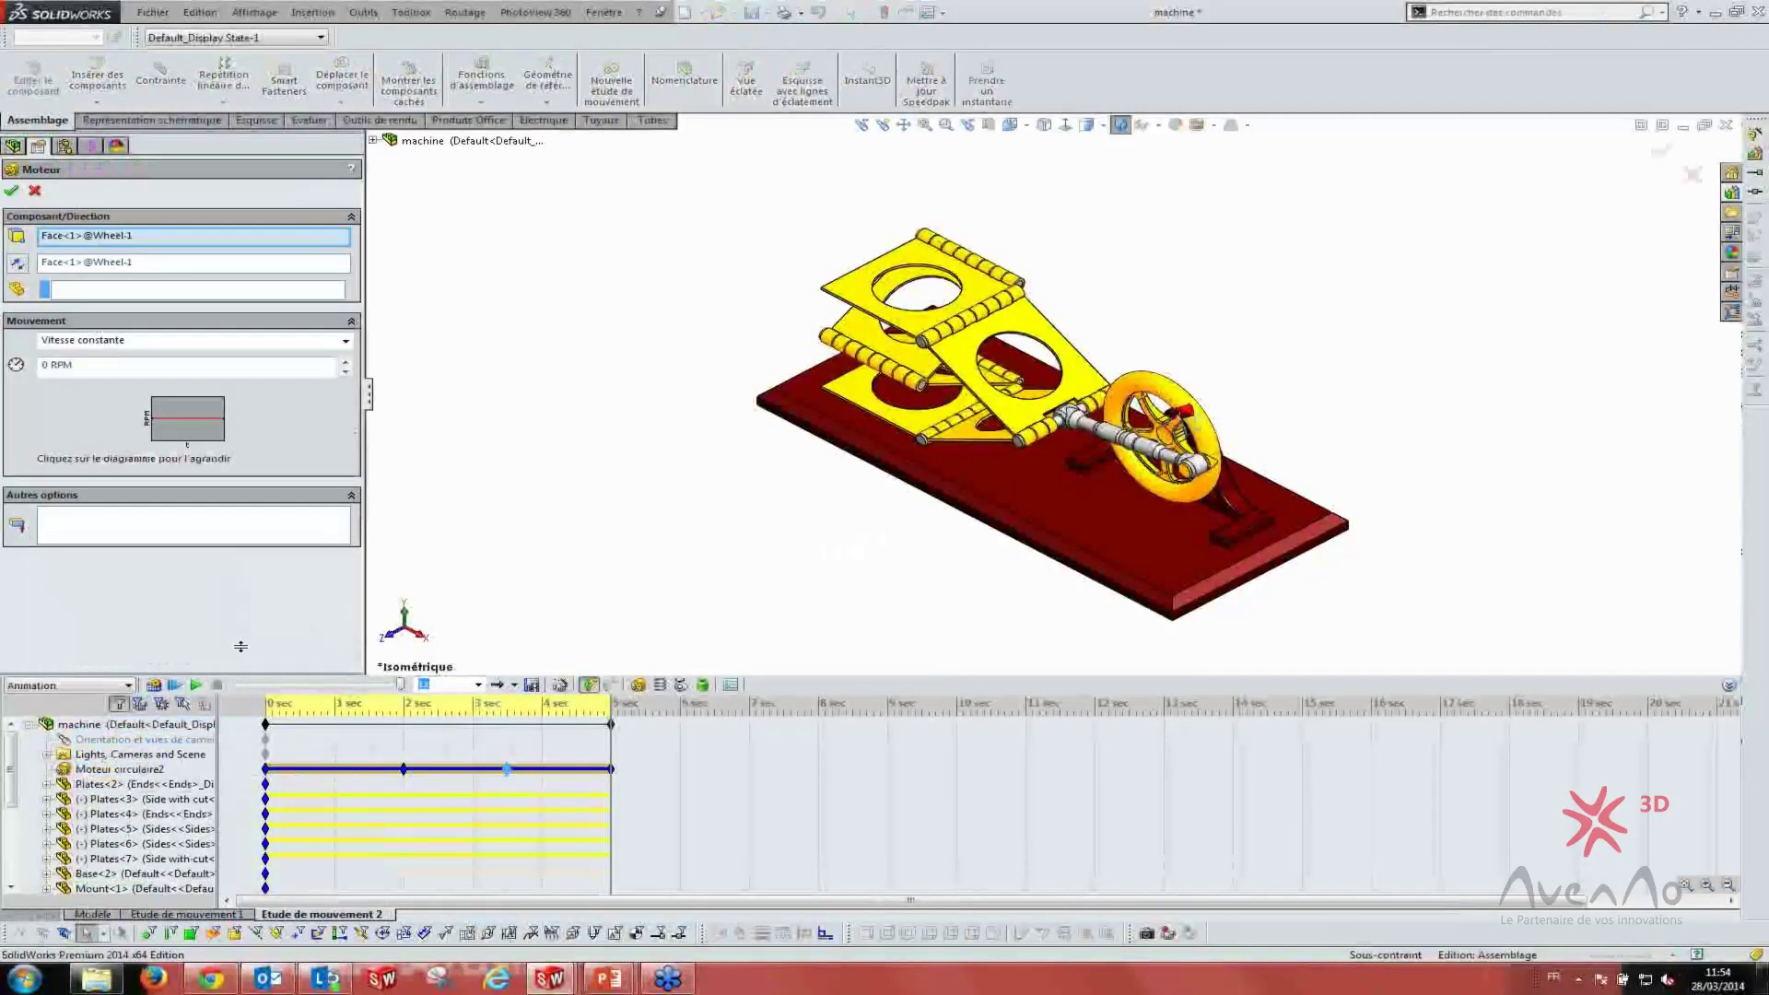
click(164, 345)
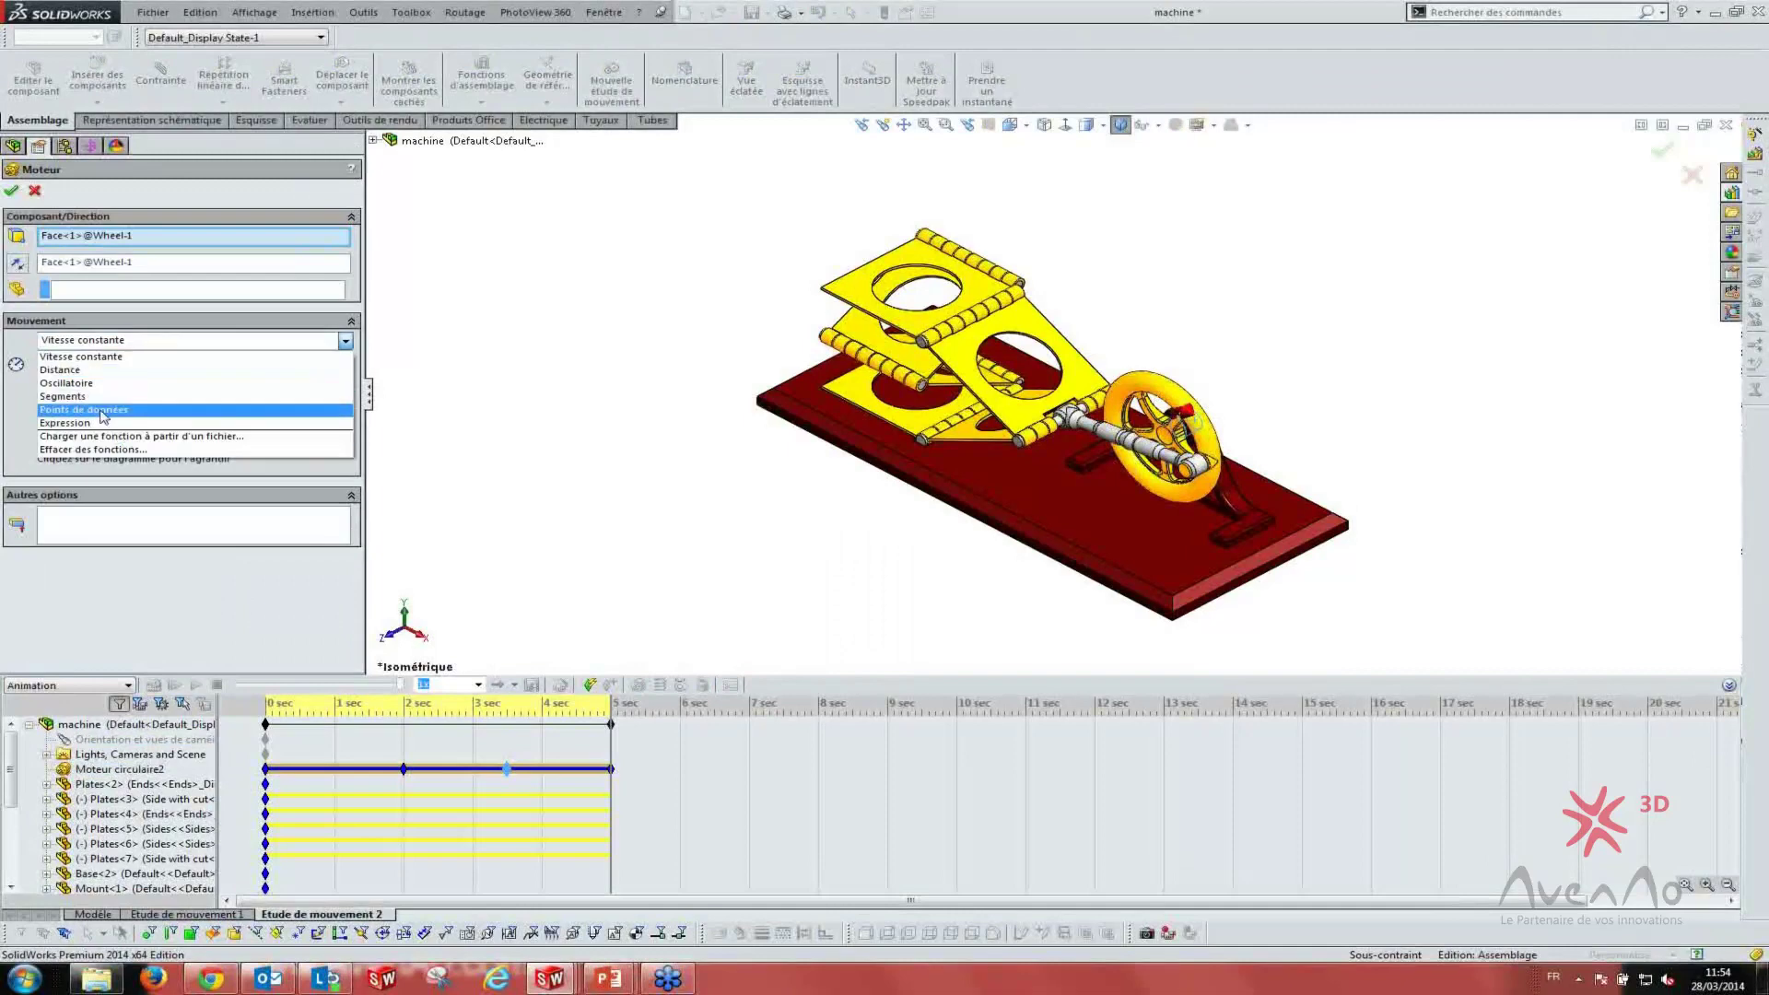
click(85, 405)
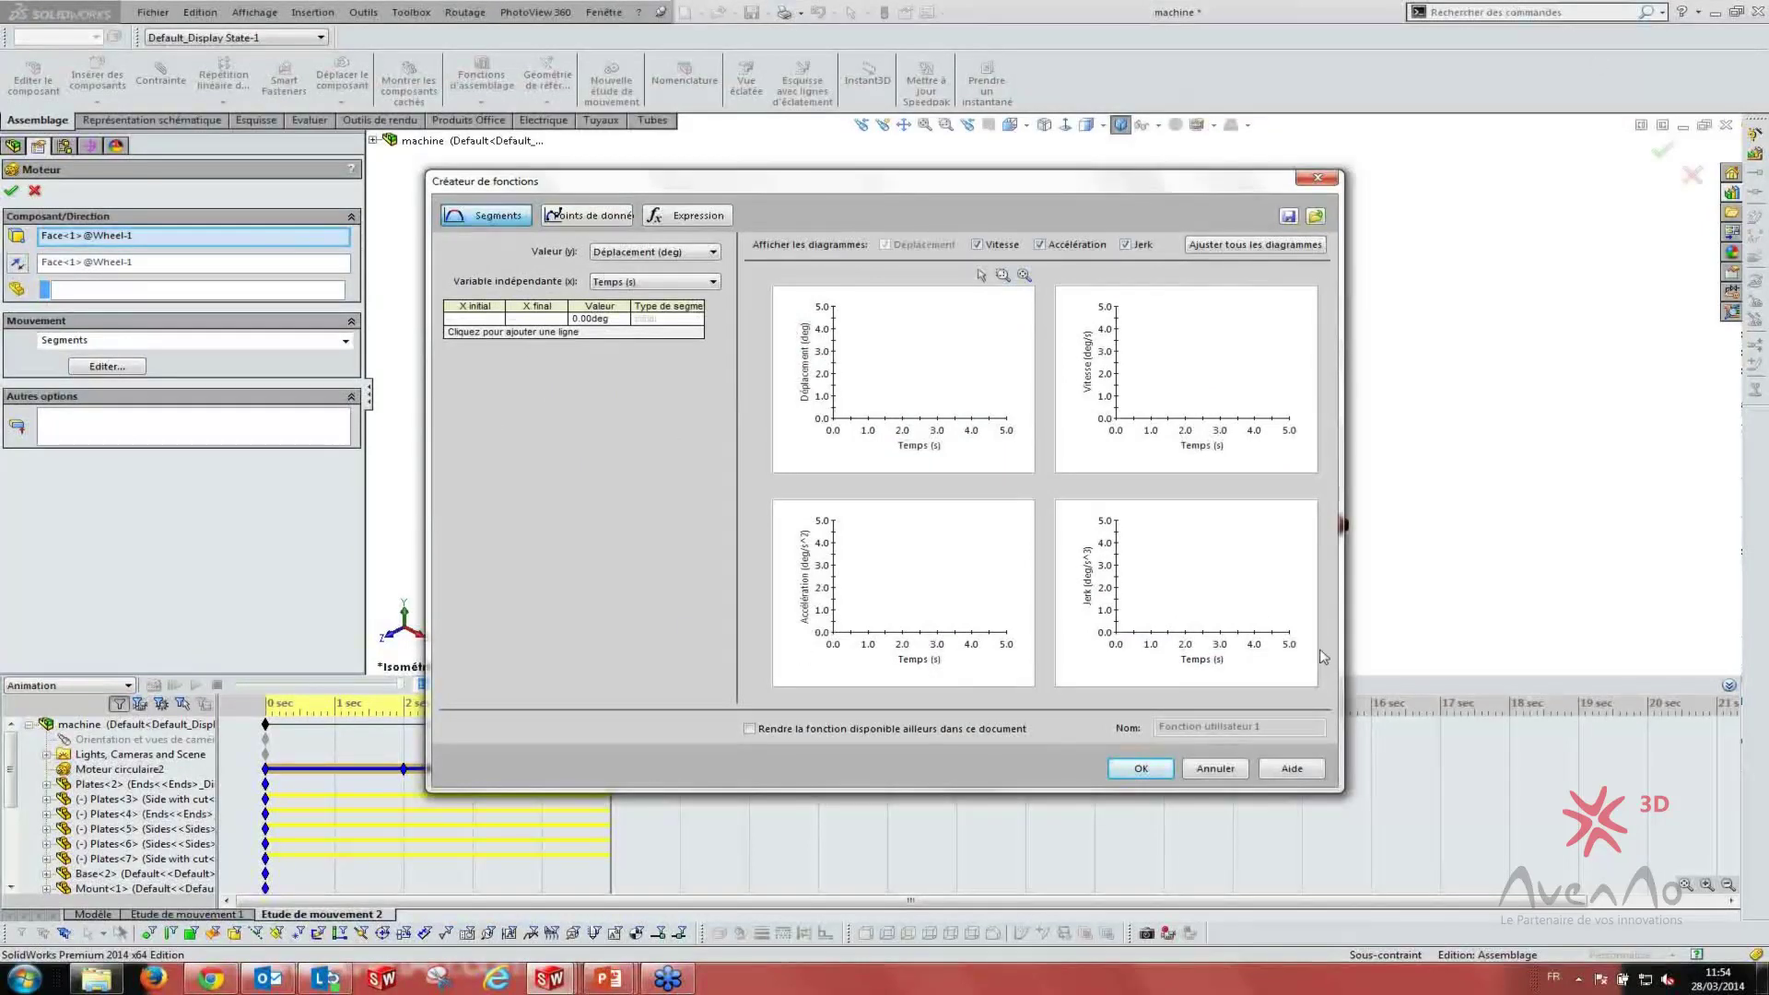
click(1218, 769)
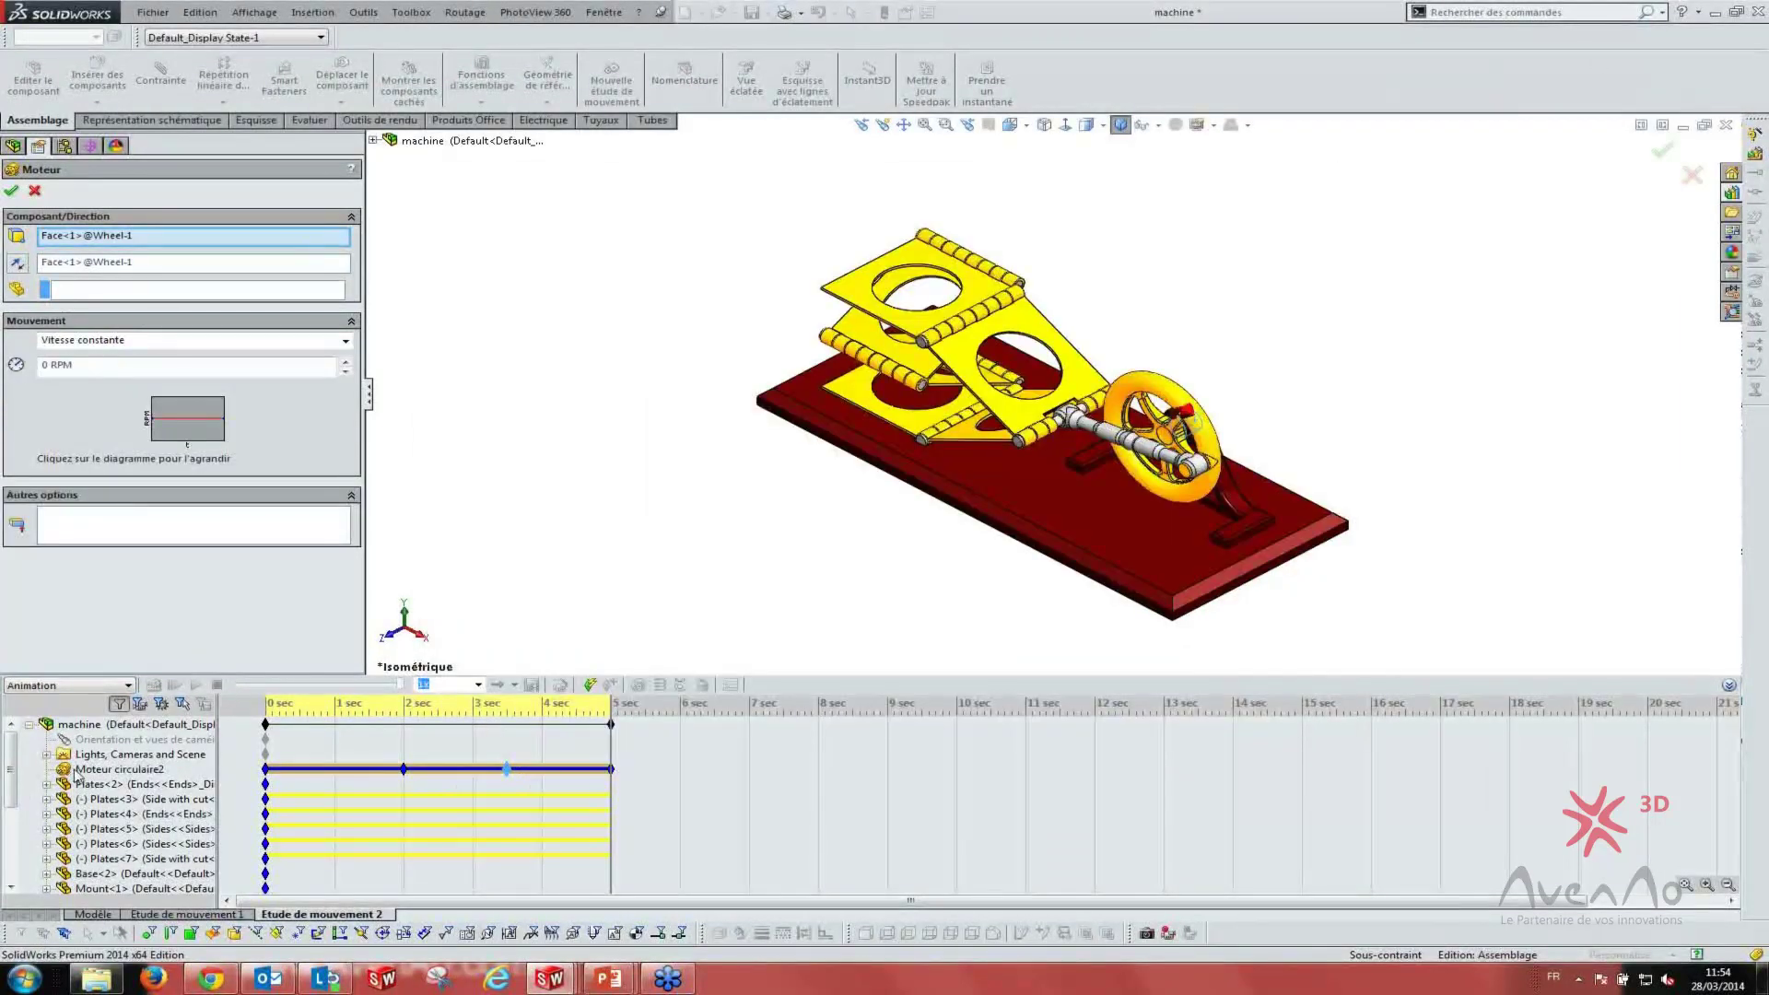
click(84, 775)
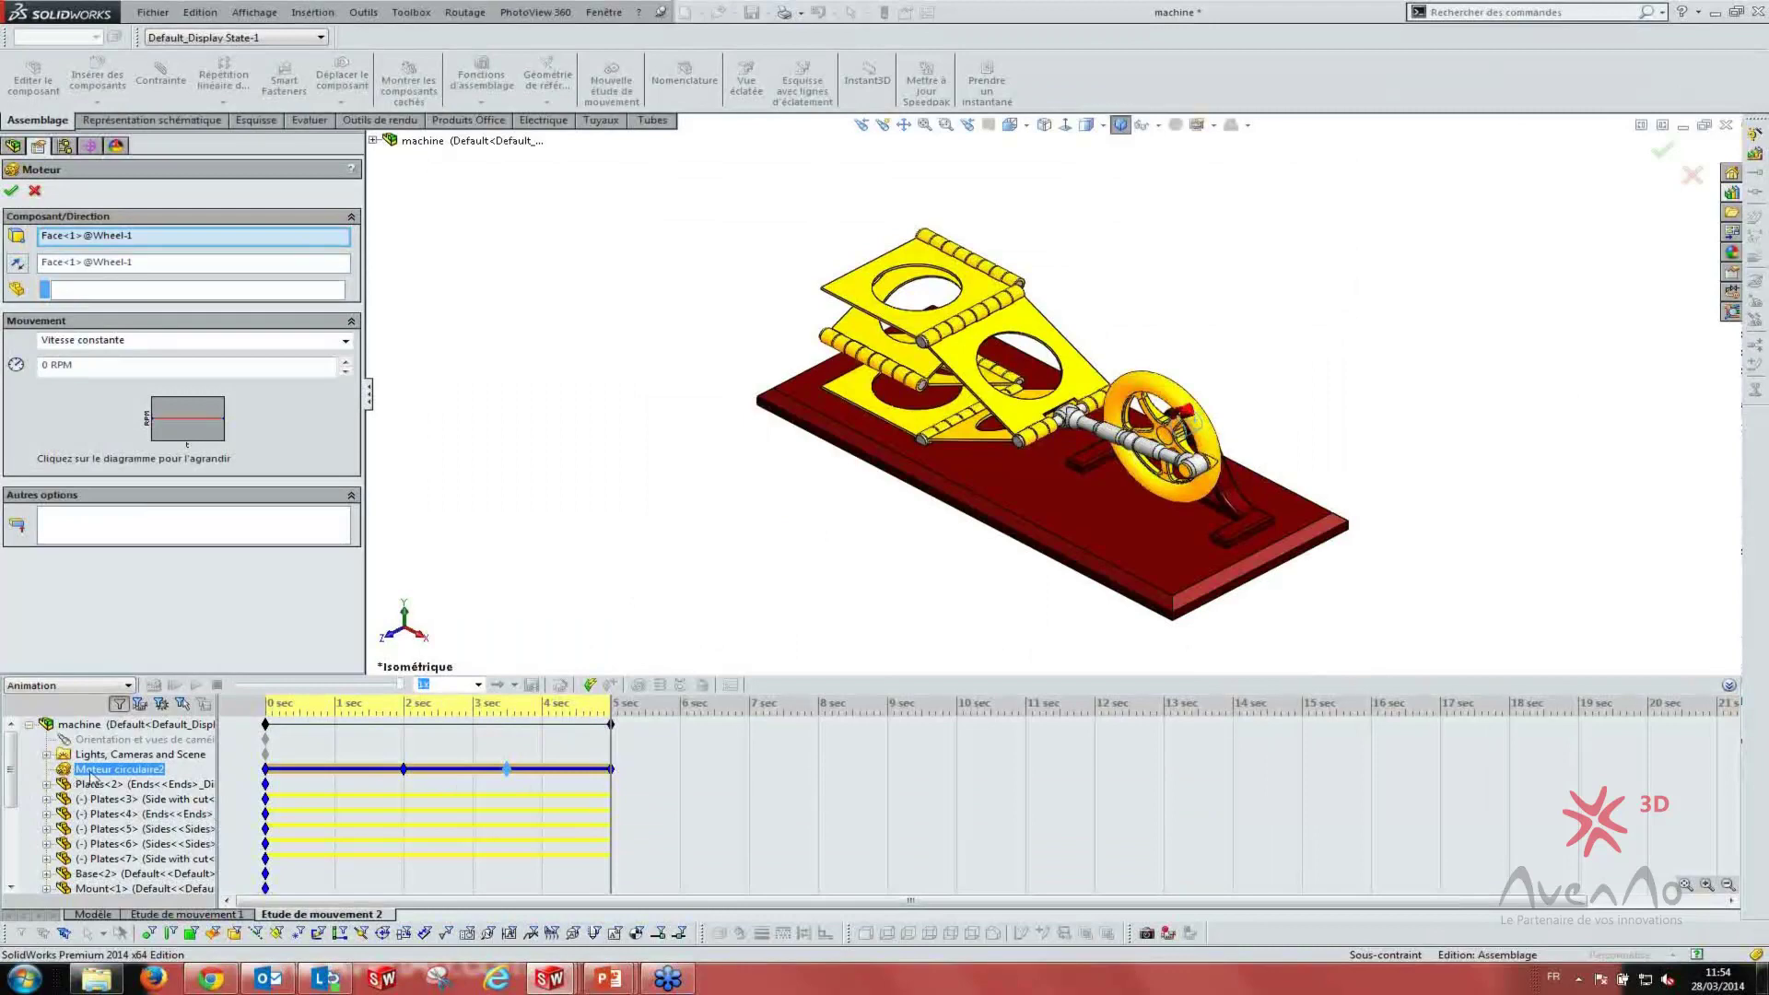
click(13, 192)
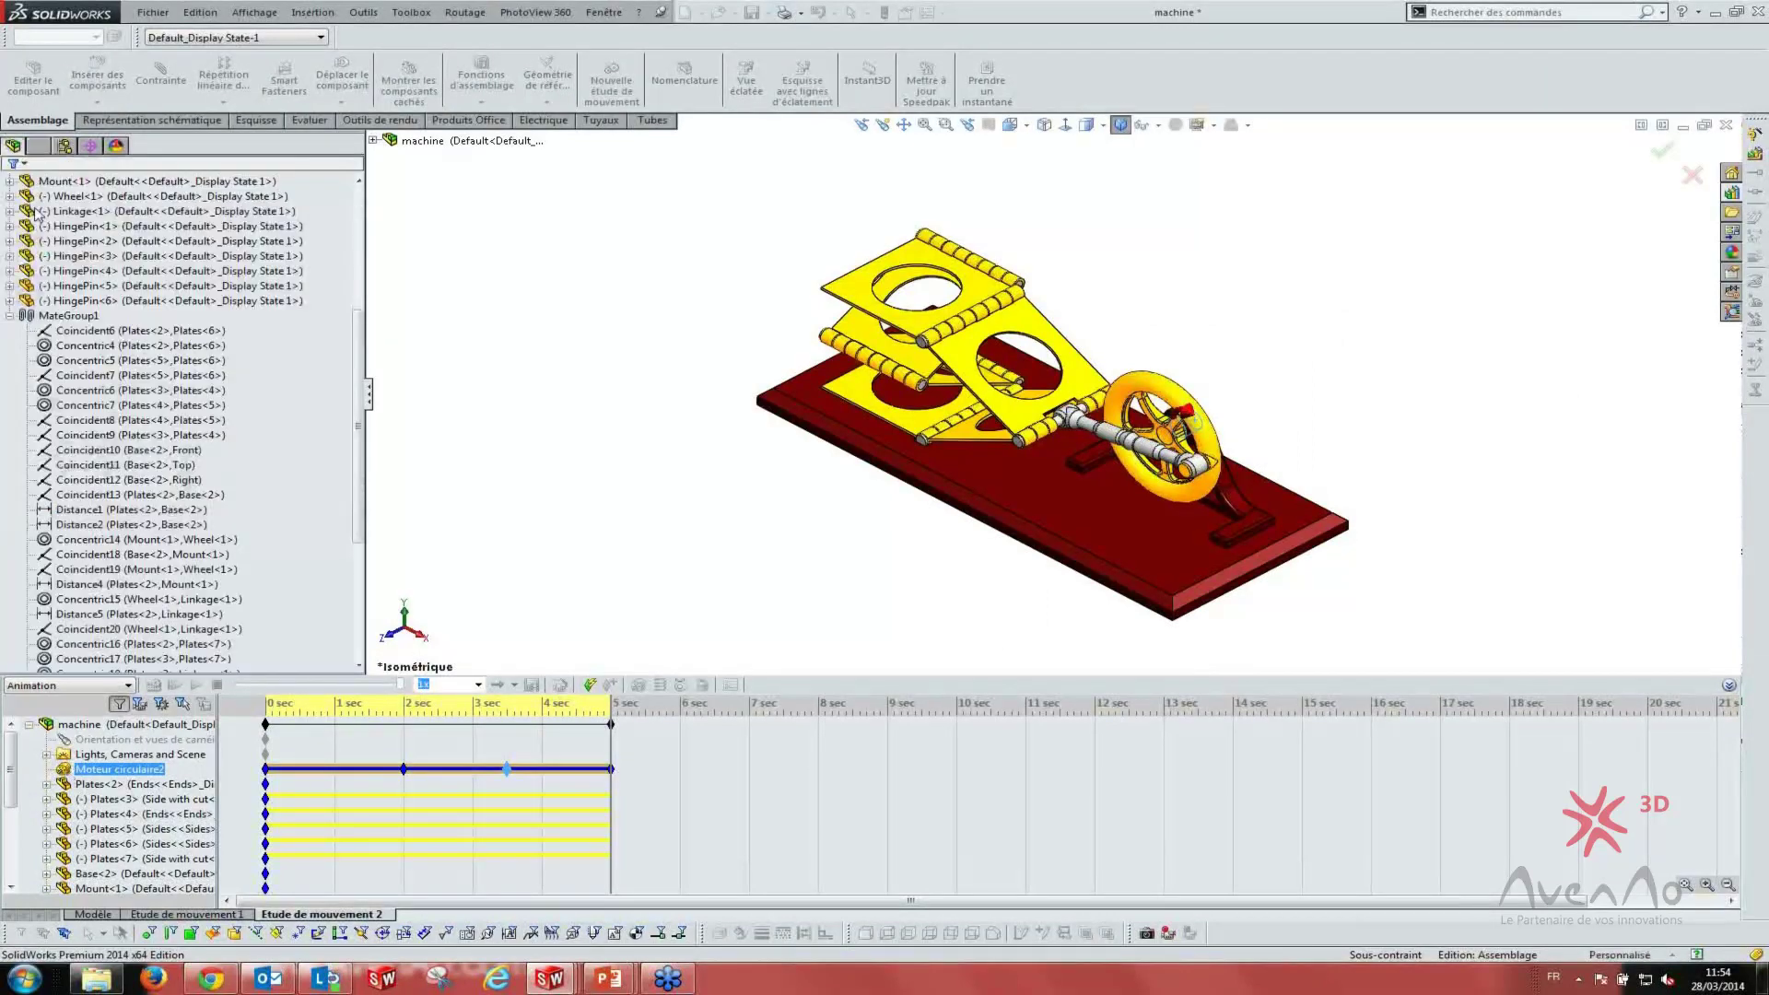
- Save the circular motor to the Design Library motion folder as Moteur circulaire2 and verify it
right_click(75, 774)
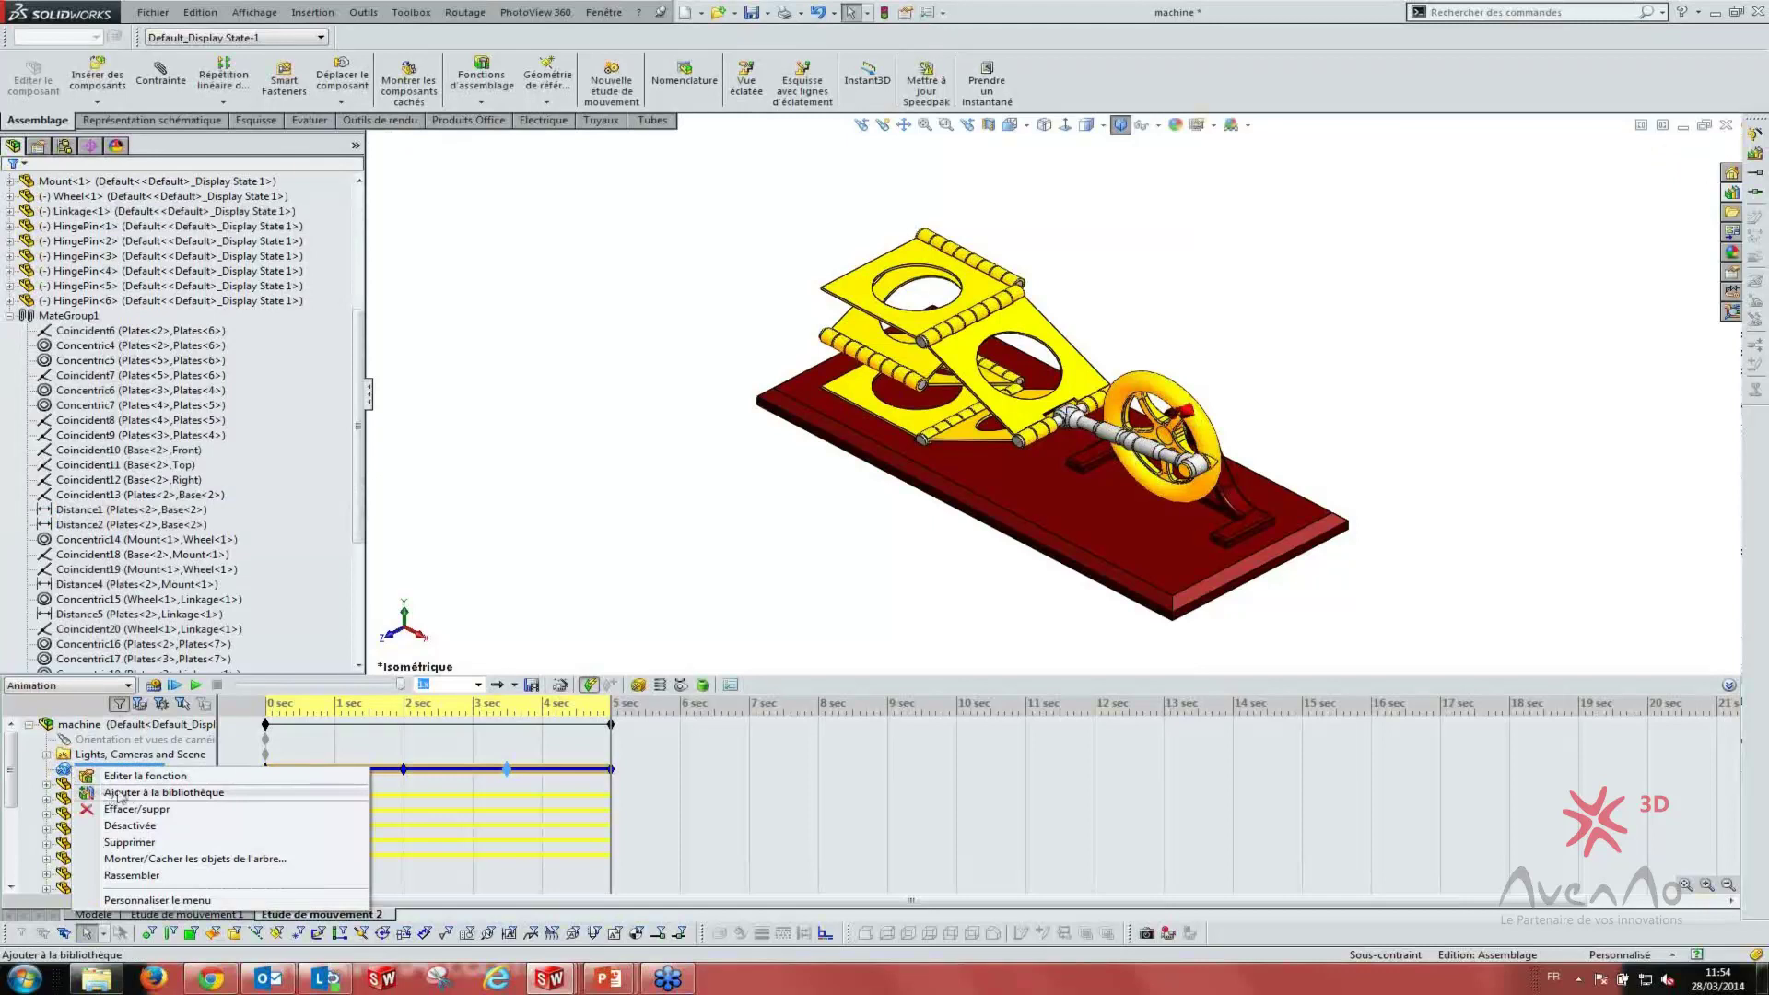
click(138, 792)
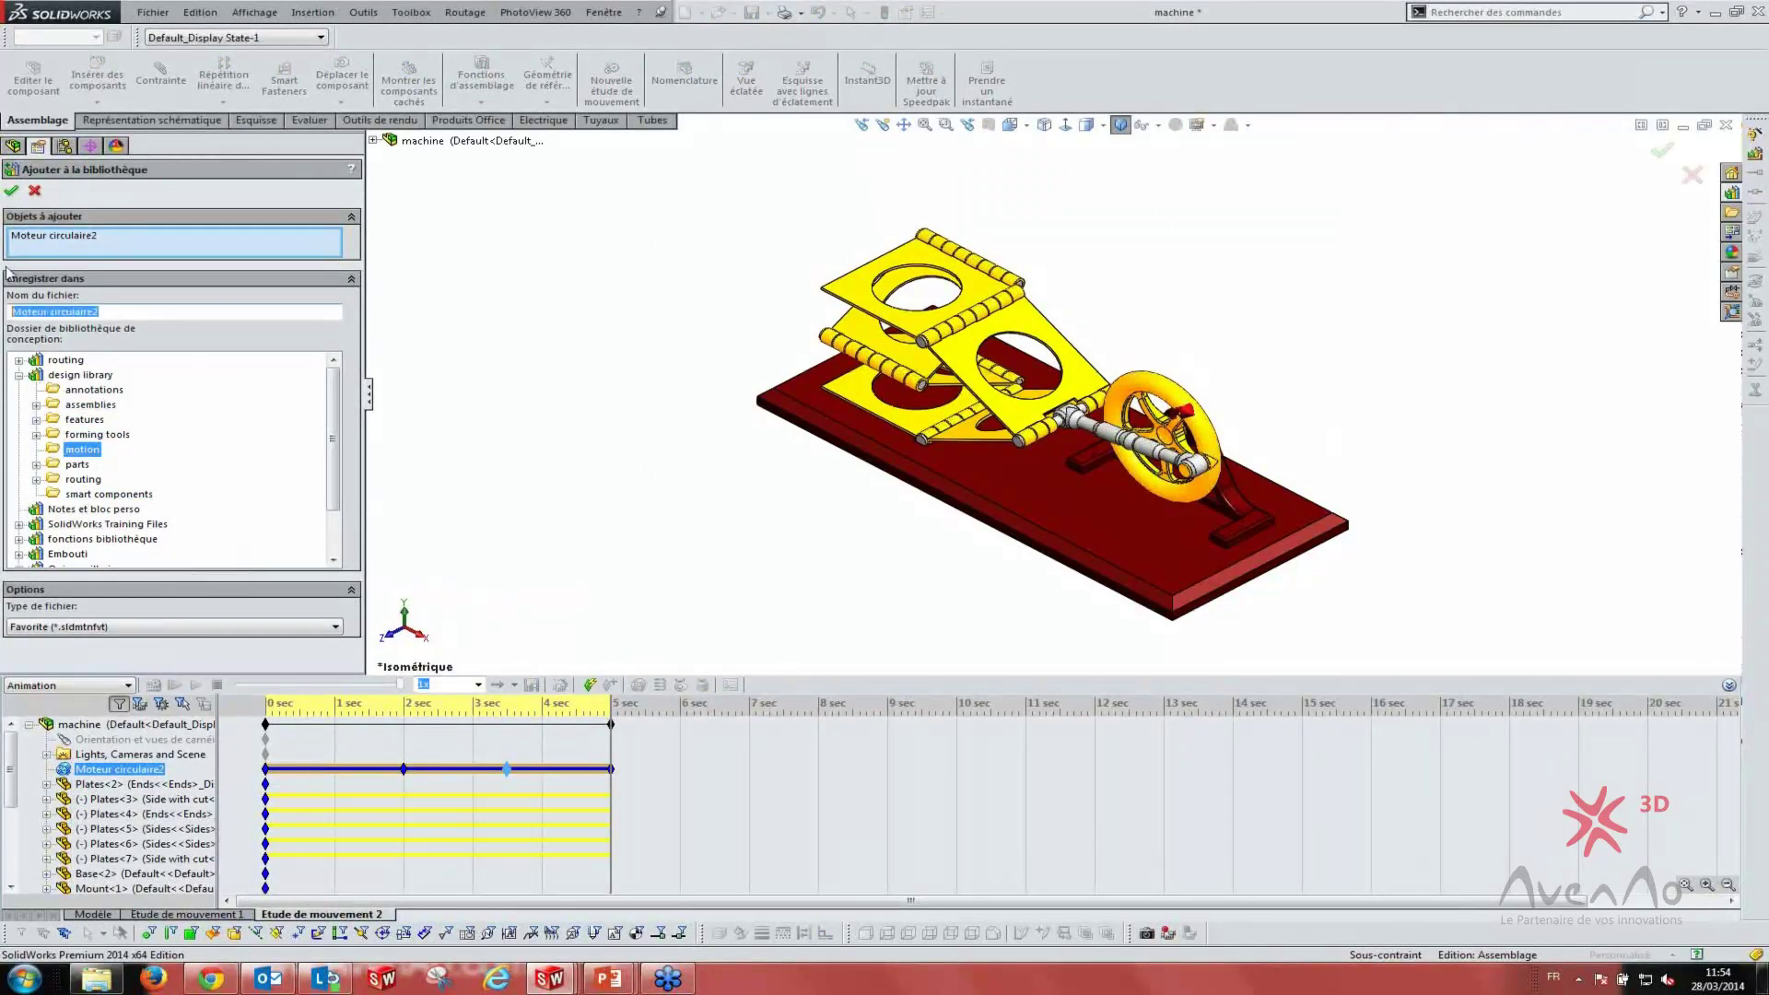
click(12, 191)
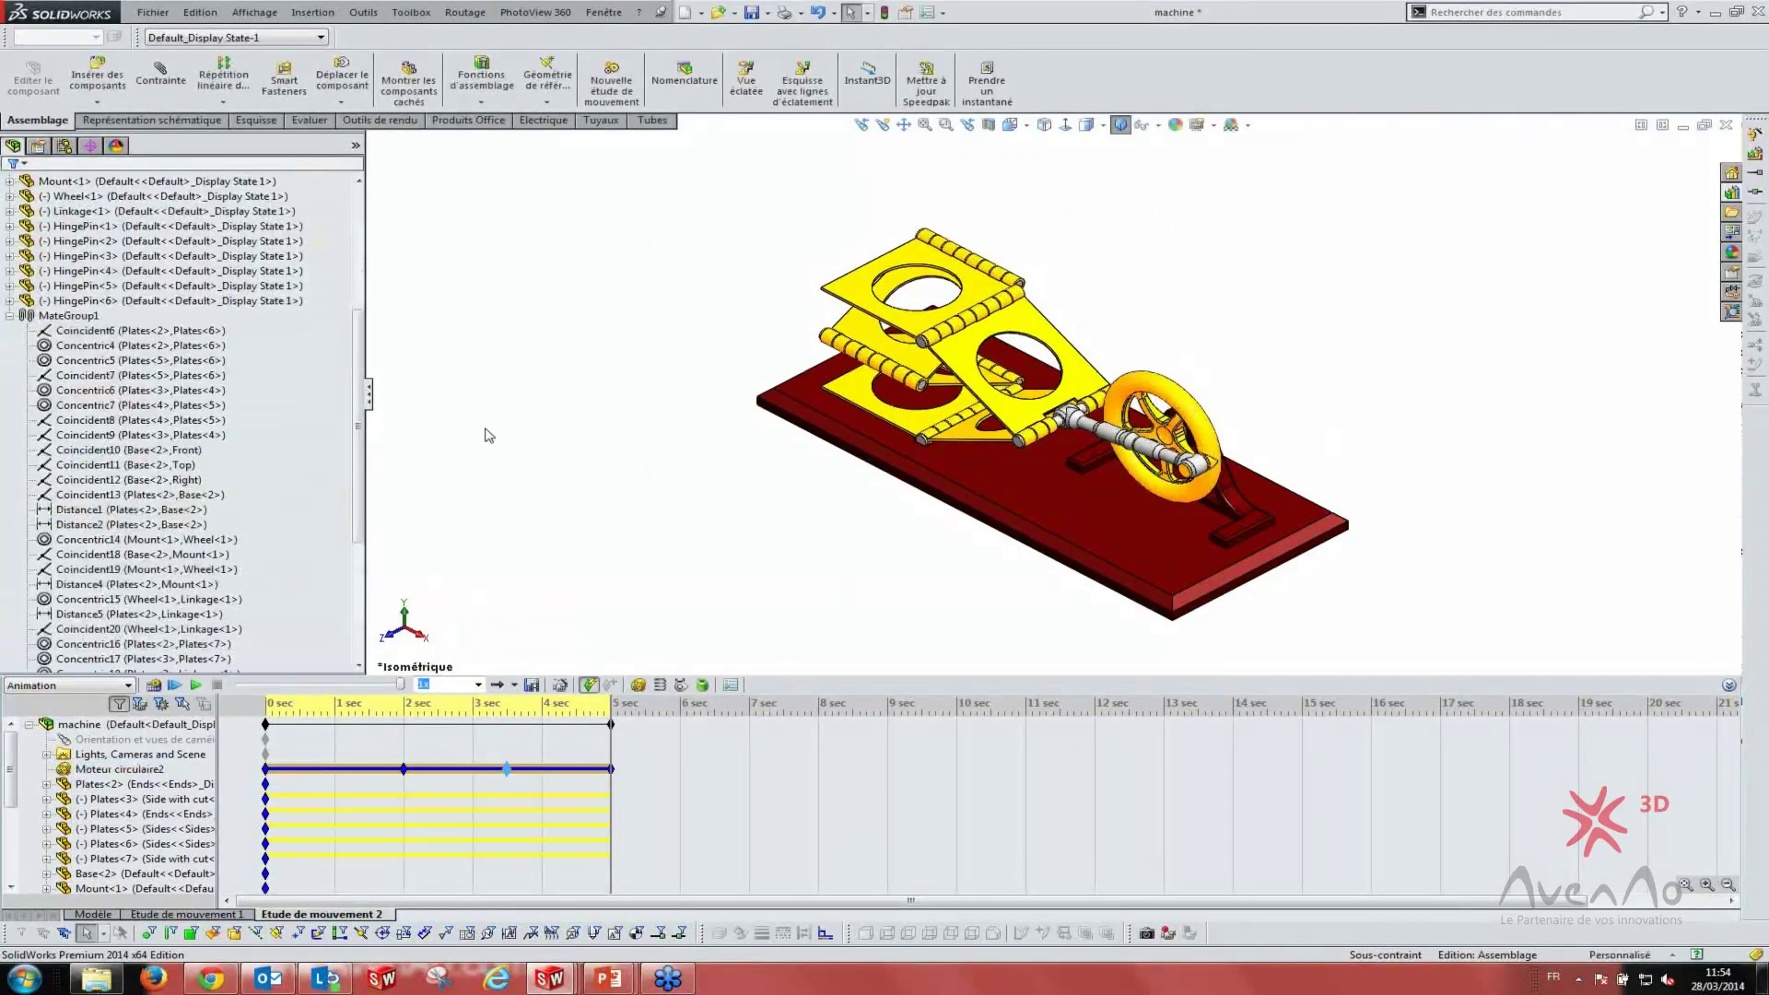
click(1724, 191)
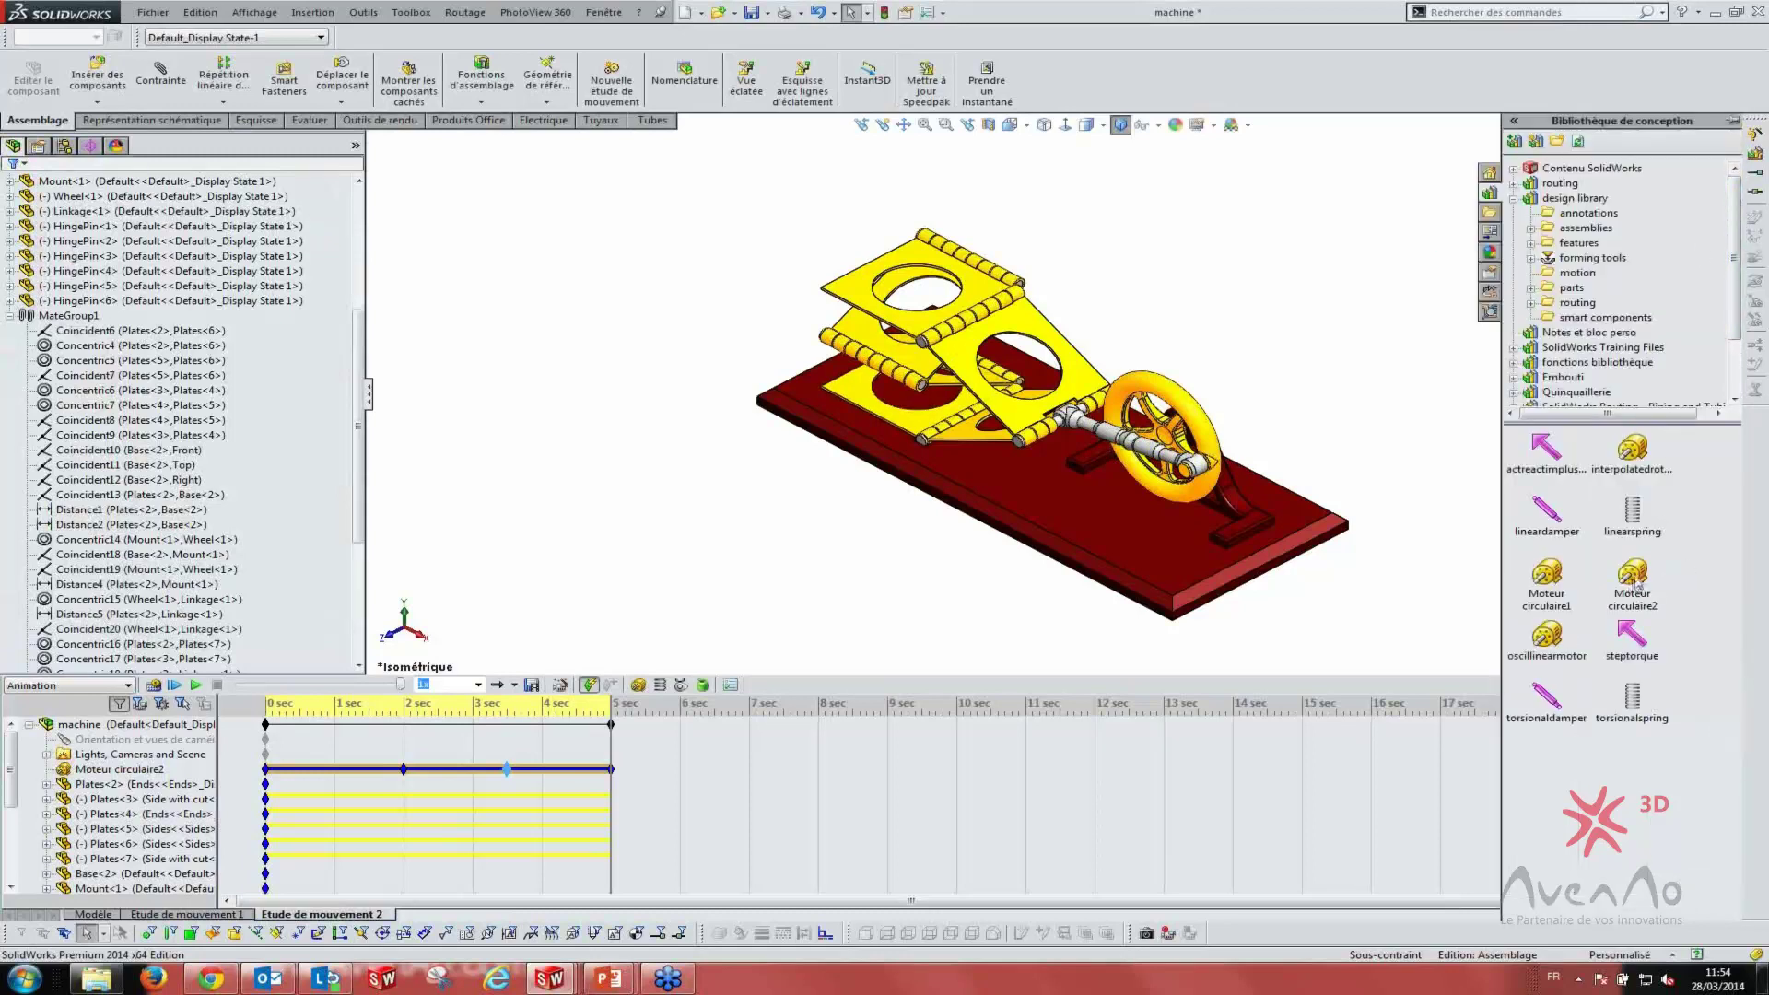
- Create a third motion study and drag Moteur circulaire2 into it from the Design Library
click(1338, 430)
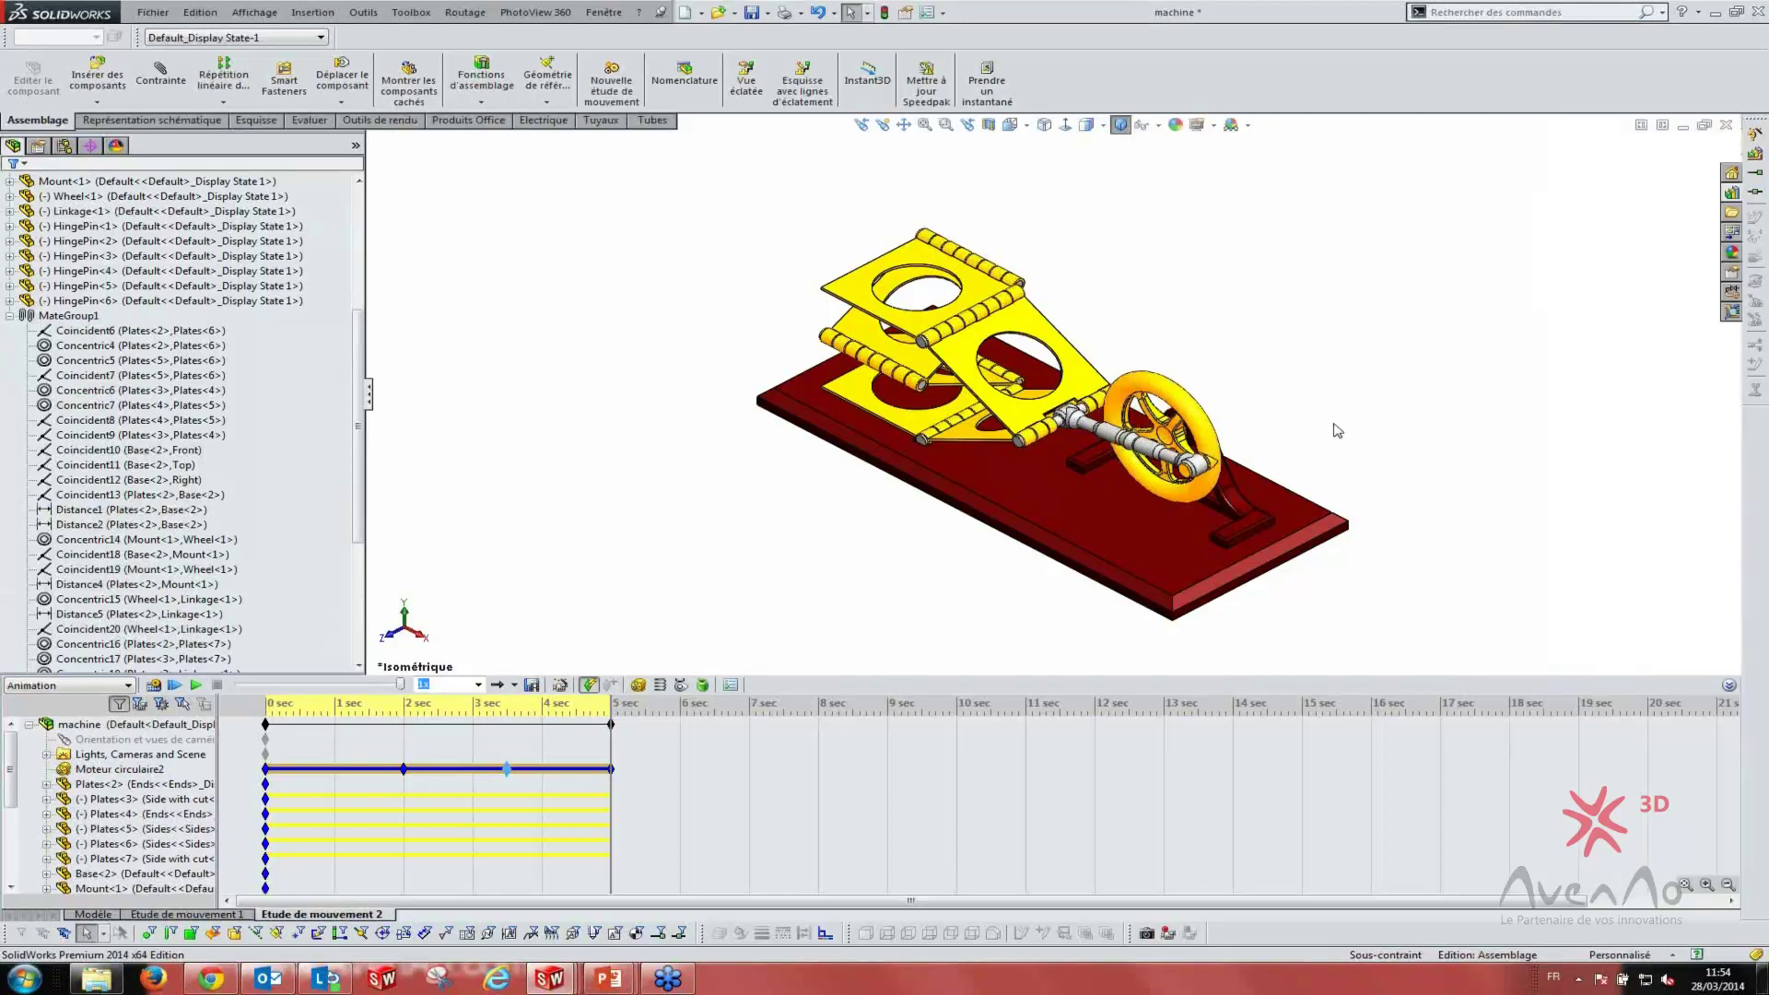
click(138, 828)
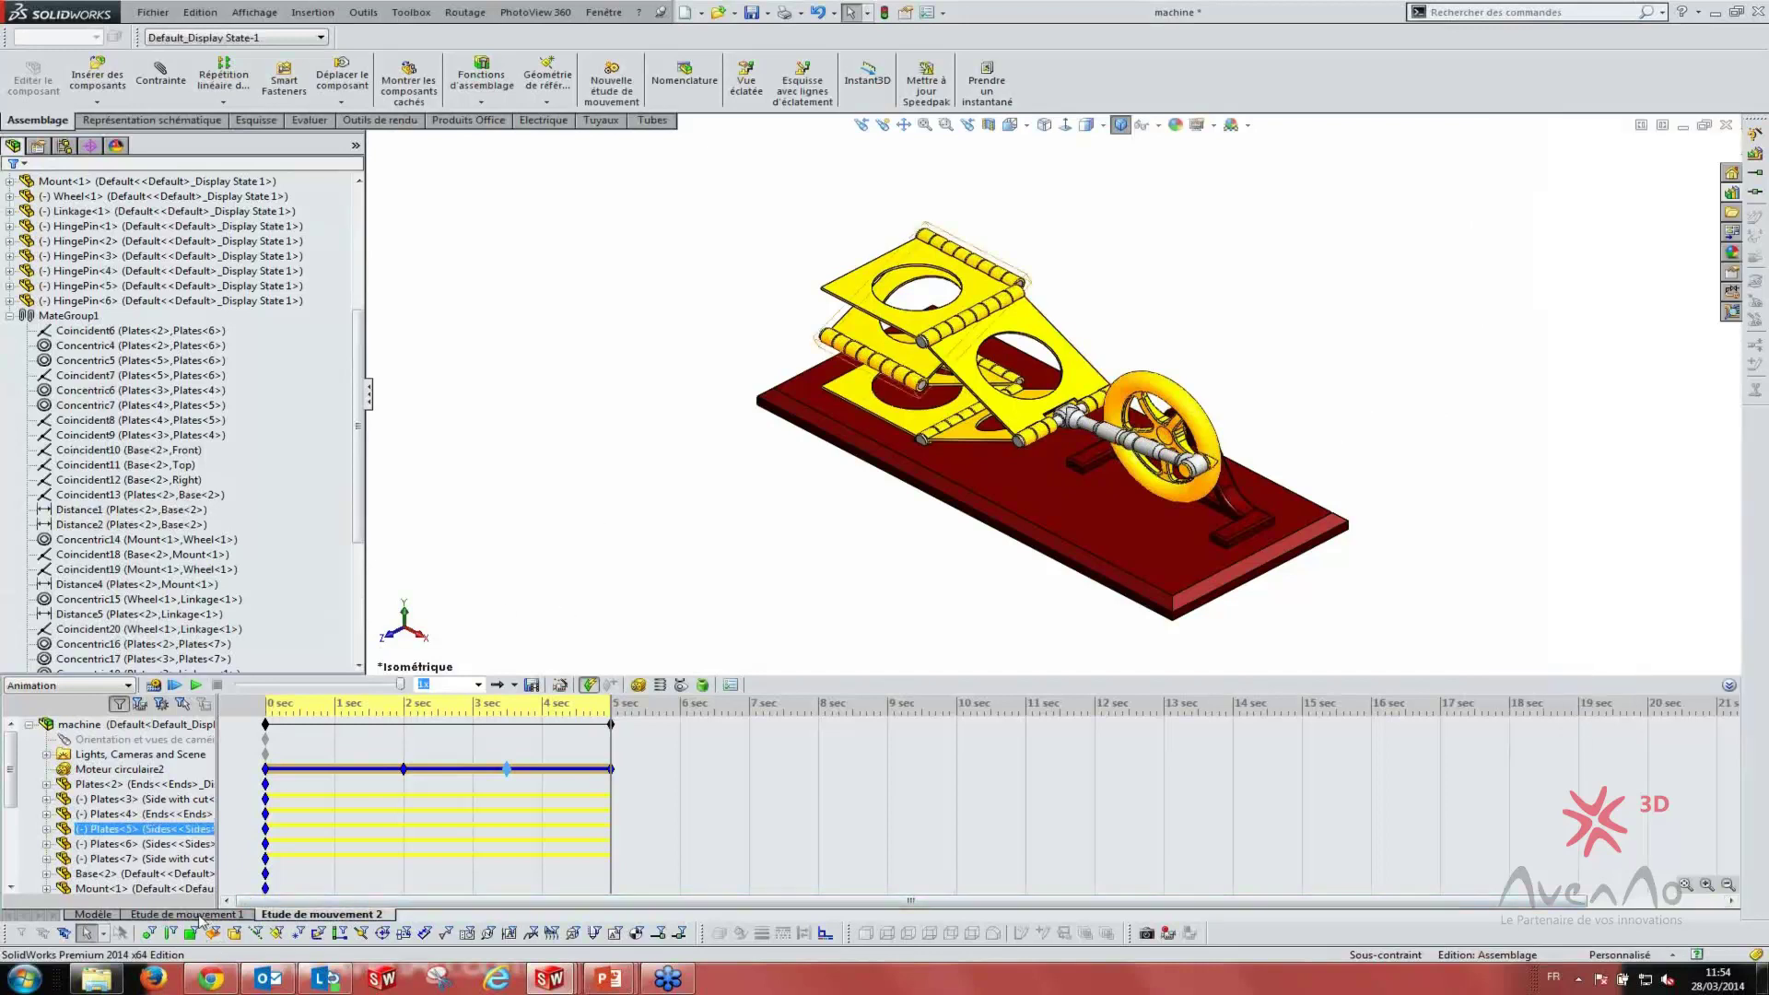
right_click(336, 922)
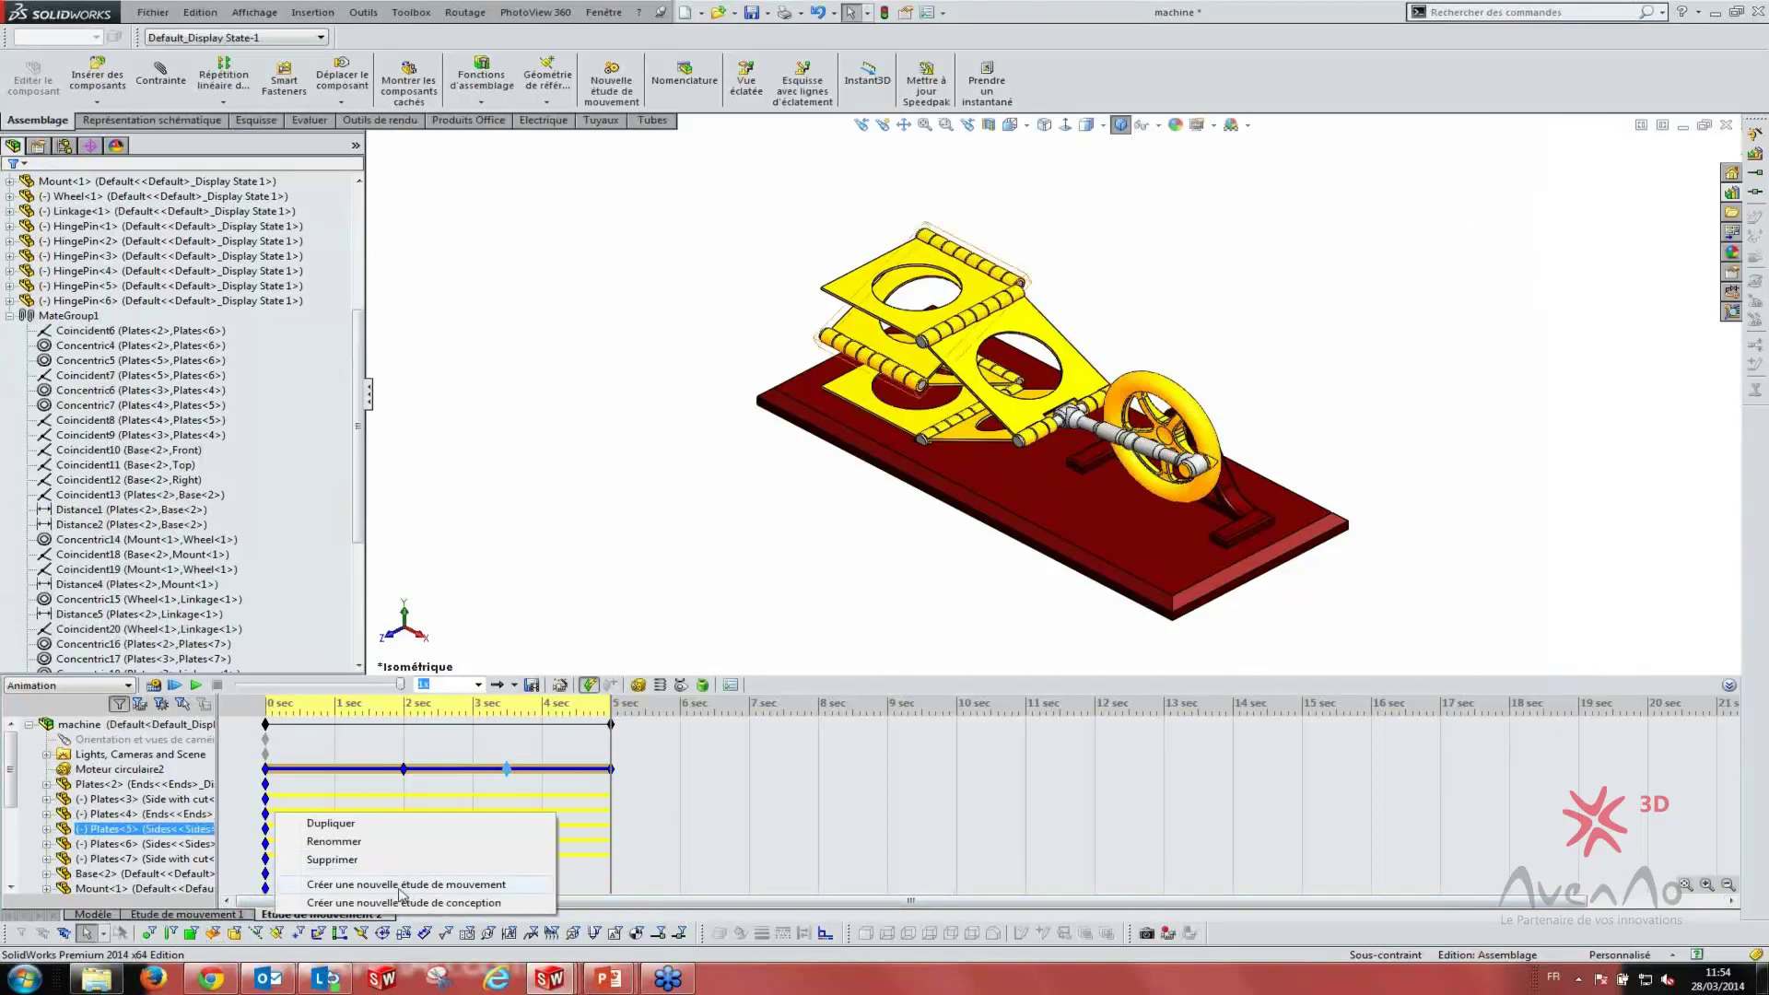
click(396, 884)
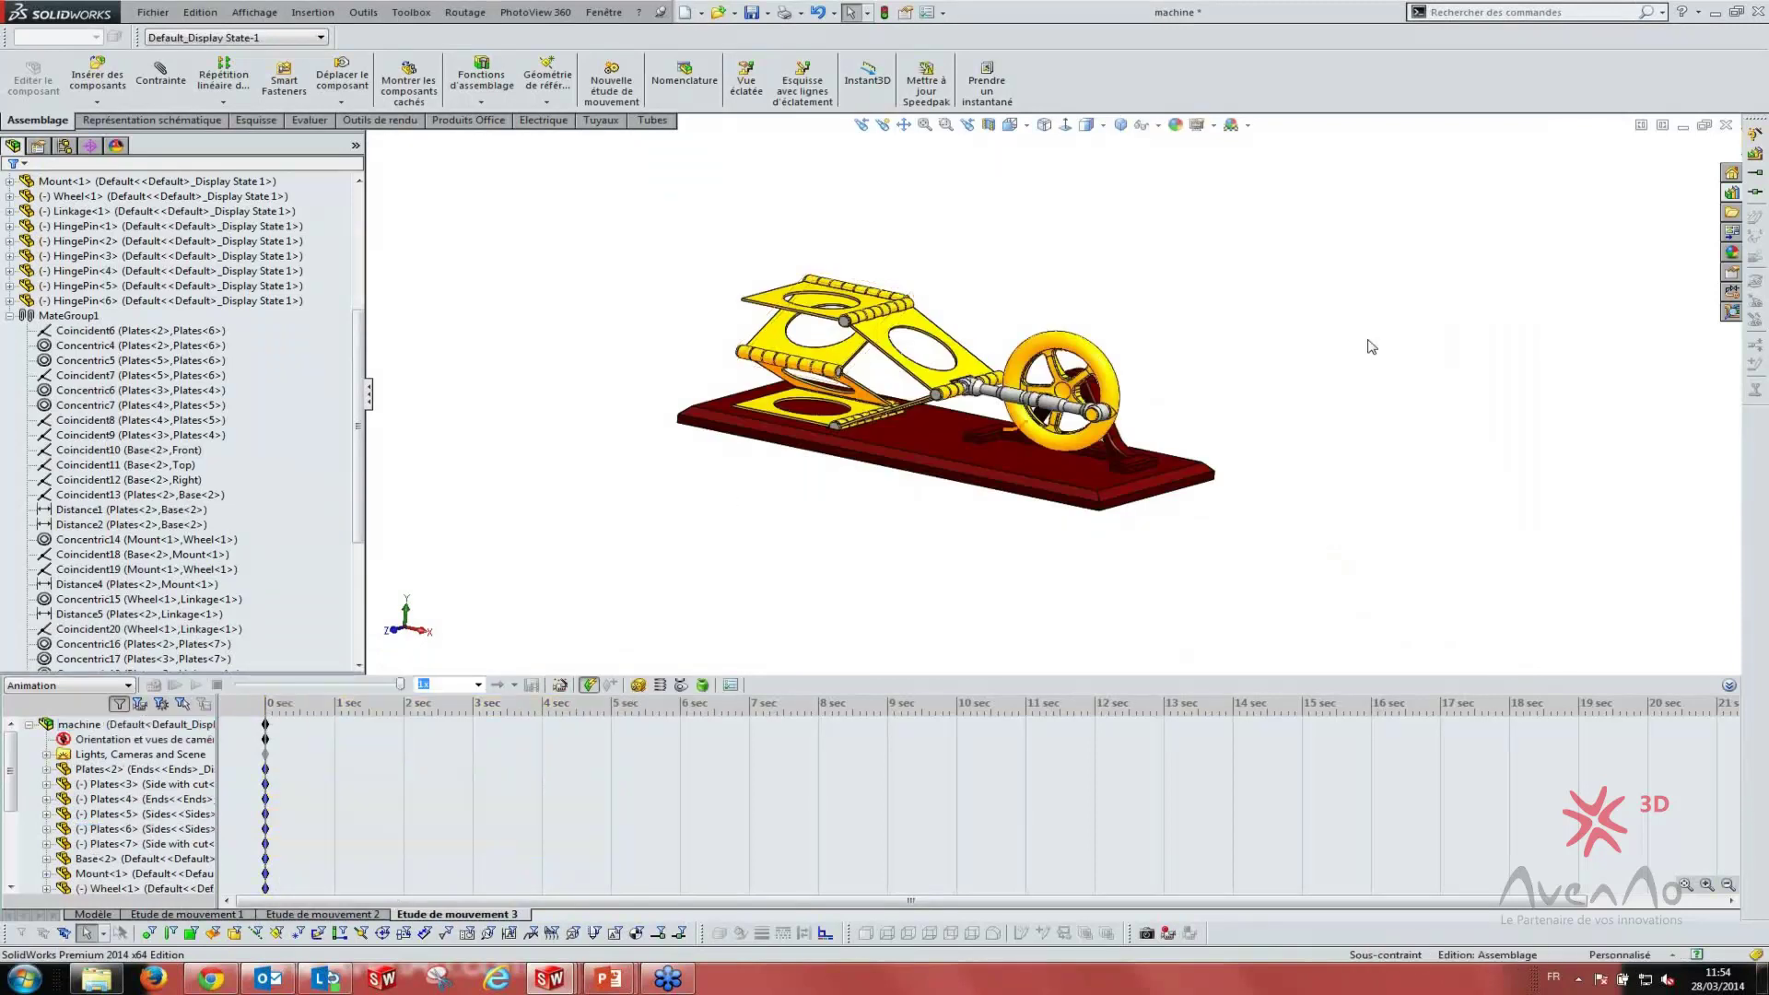
click(1732, 193)
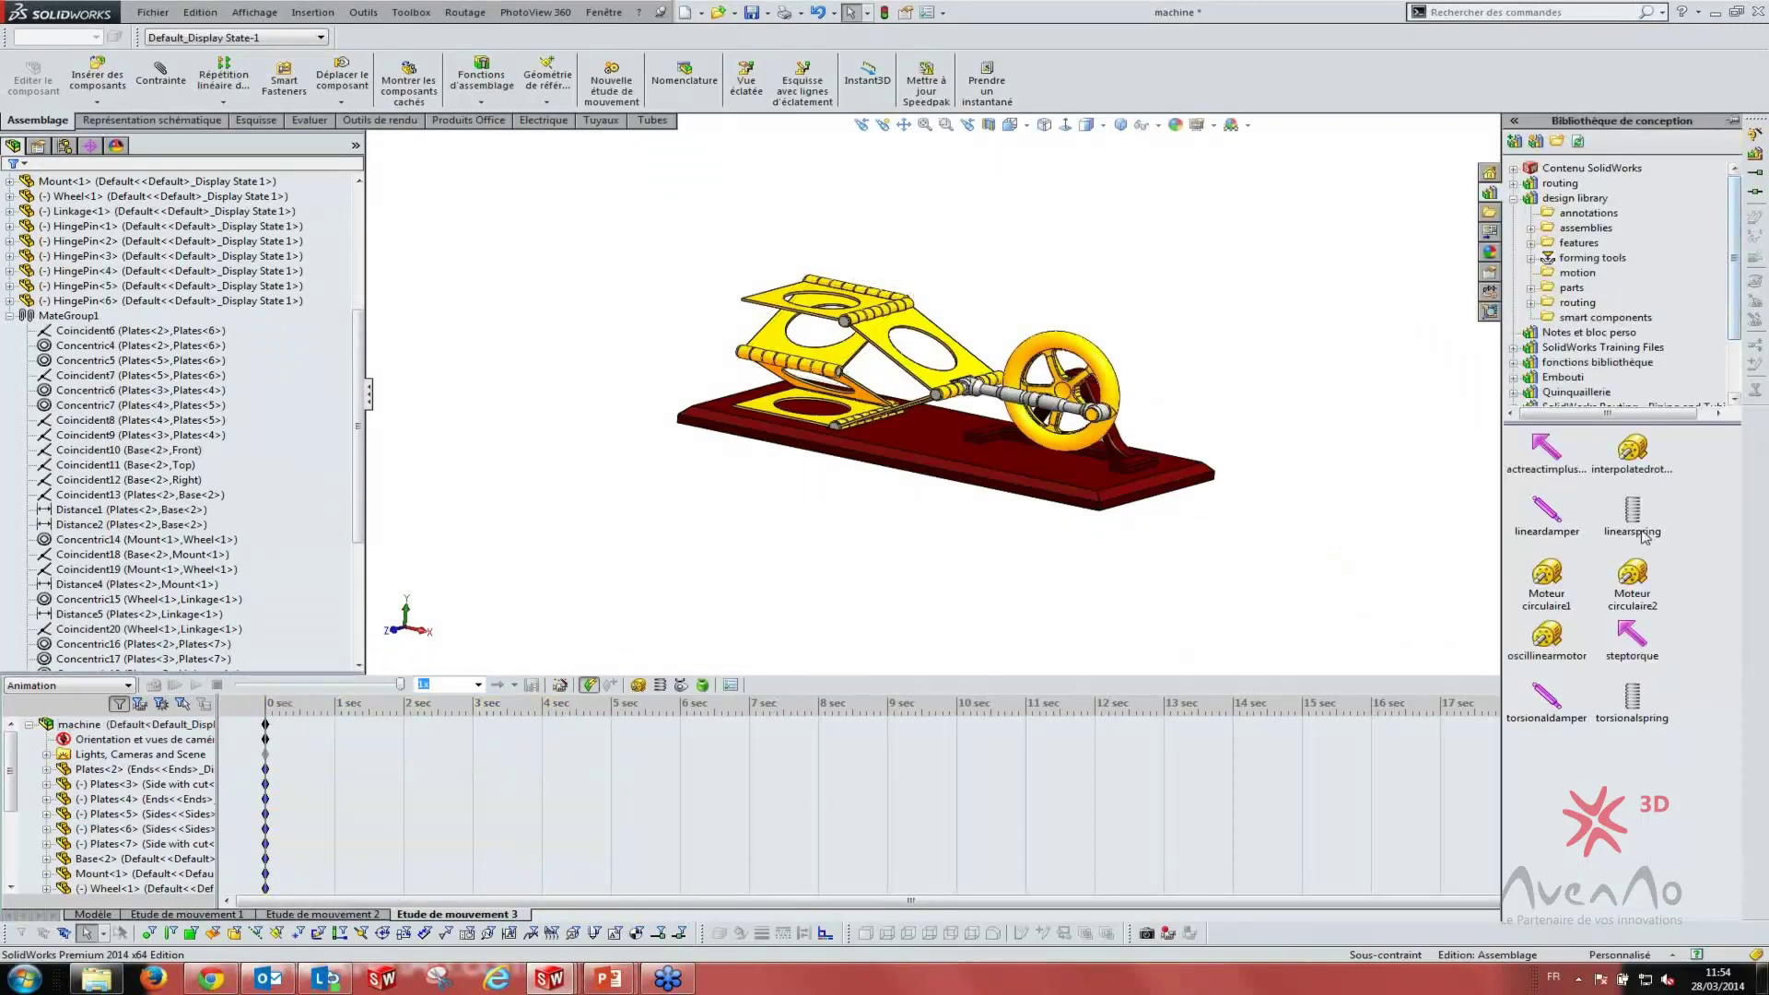
drag(1632, 586, 1193, 365)
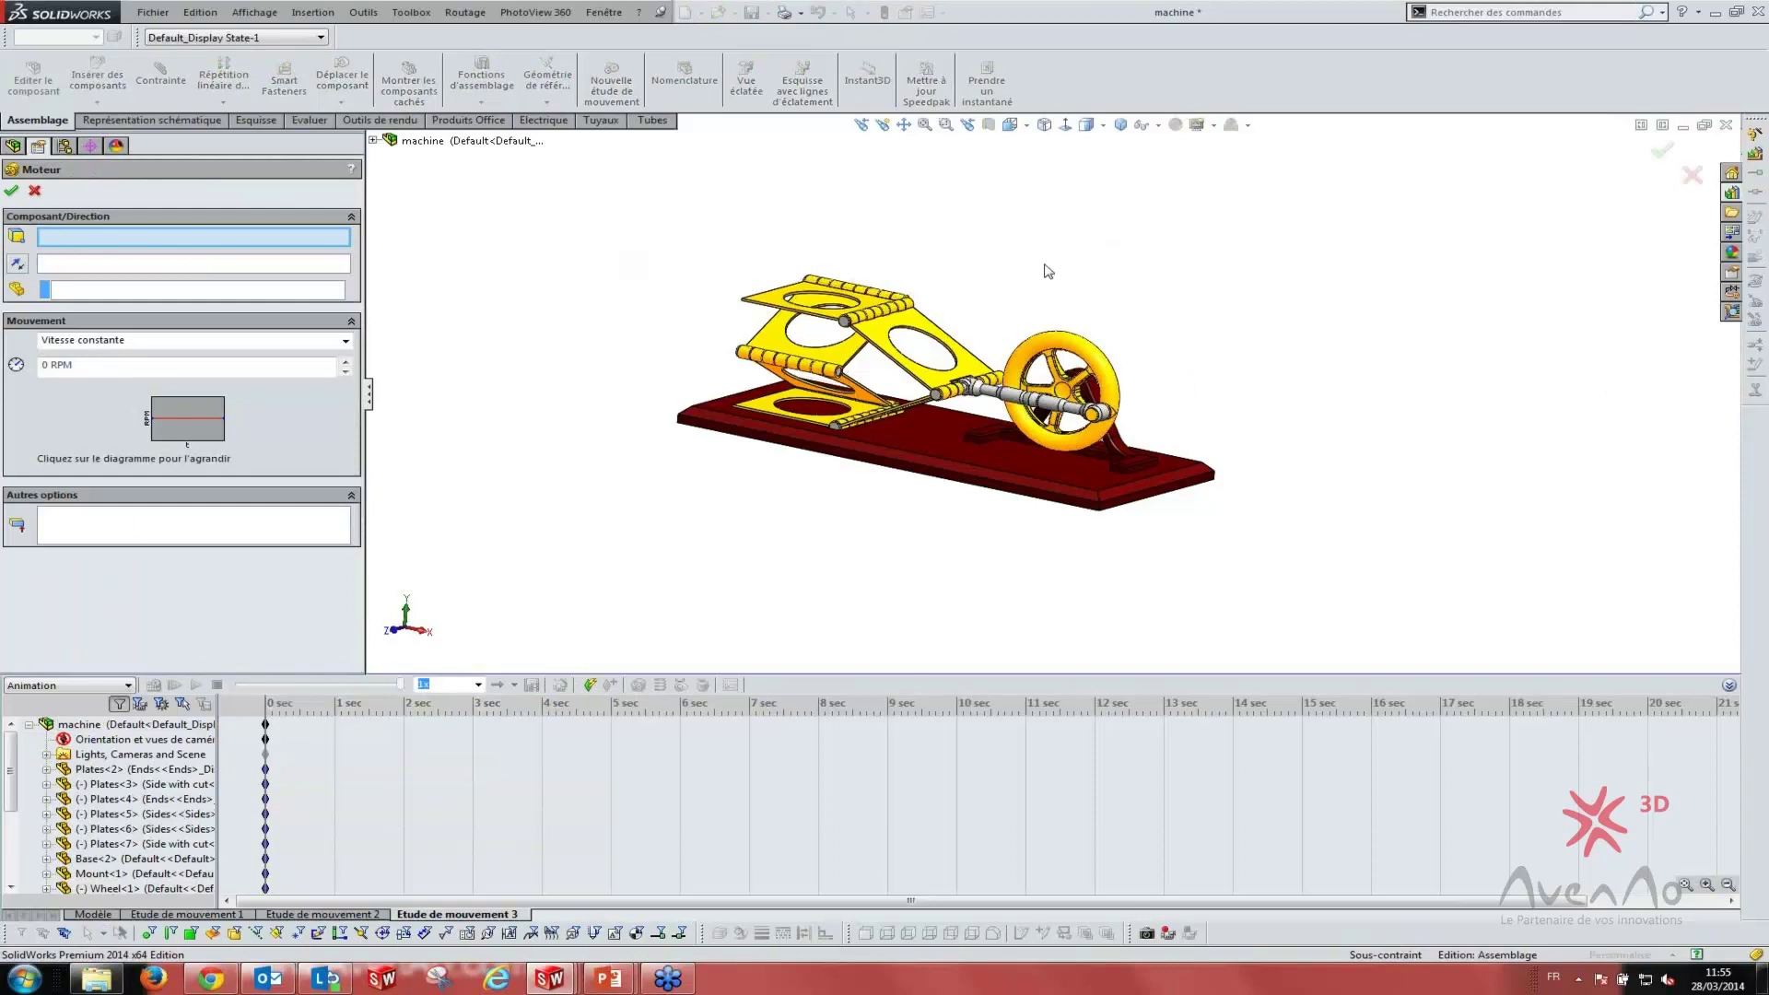
- Apply the motor to the wheel hub face with reversed direction, creating Moteur circulaire3
middle_drag(1041, 272, 465, 410)
key(f)
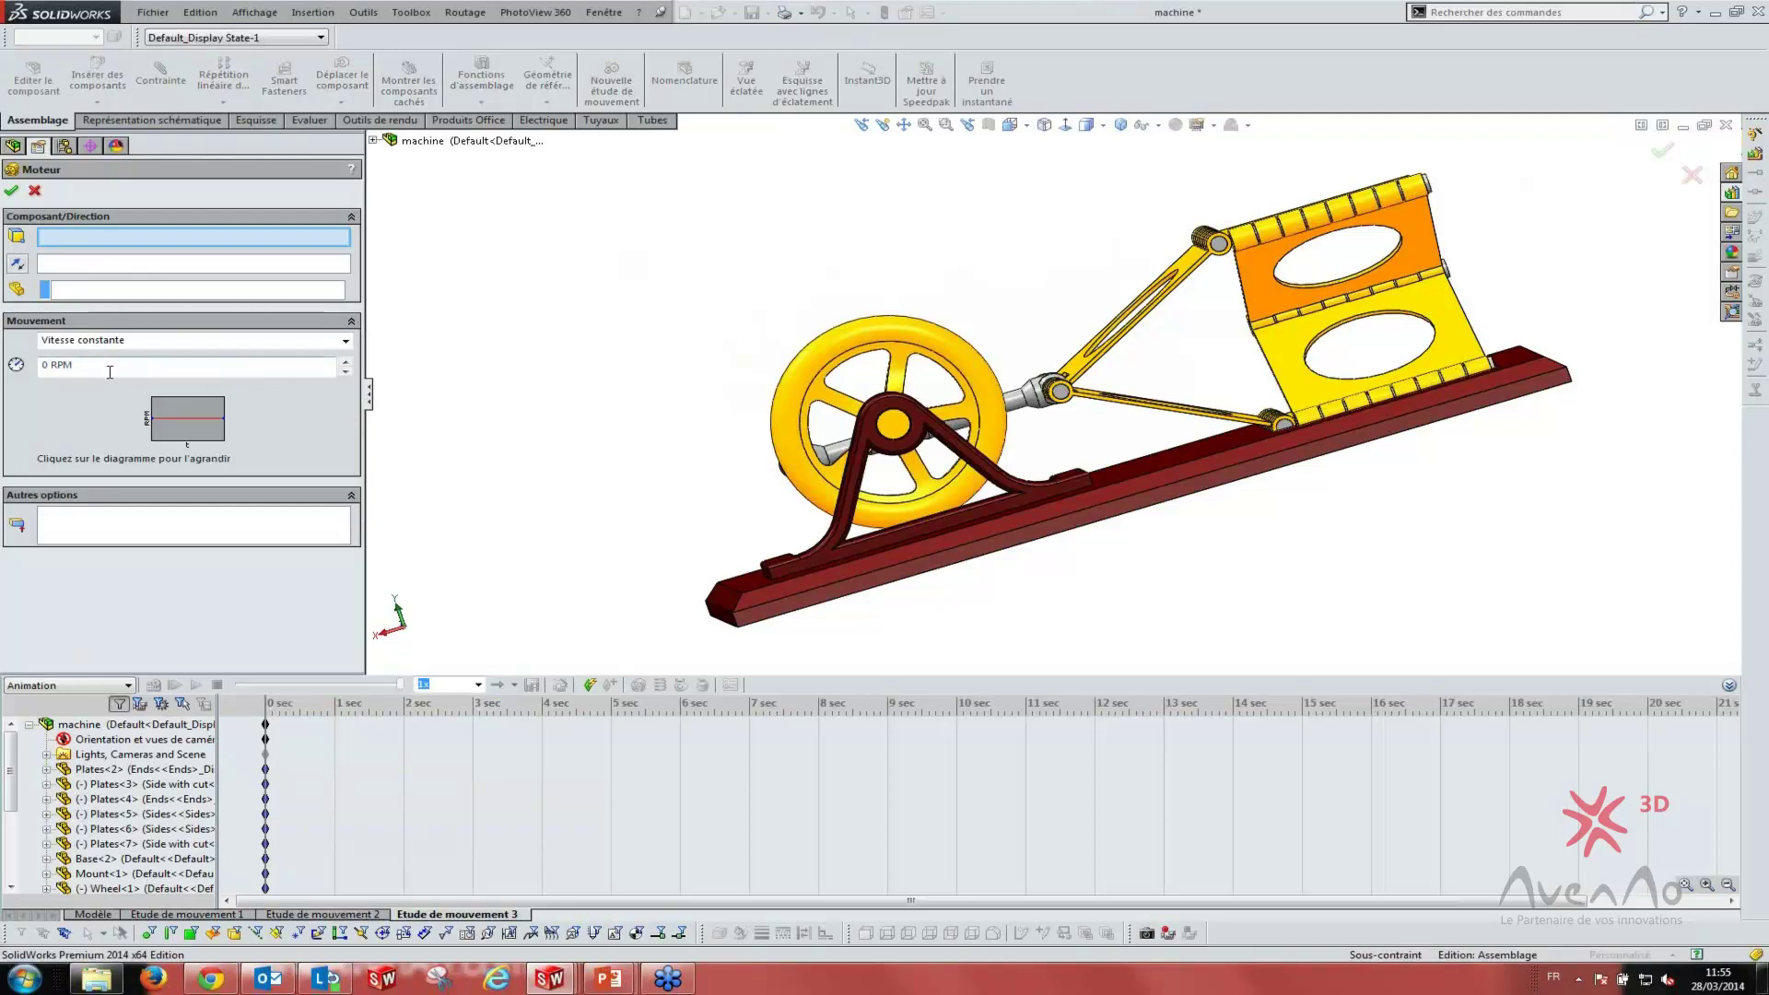
middle_drag(390, 435, 921, 516)
scroll(1004, 446, down, 3)
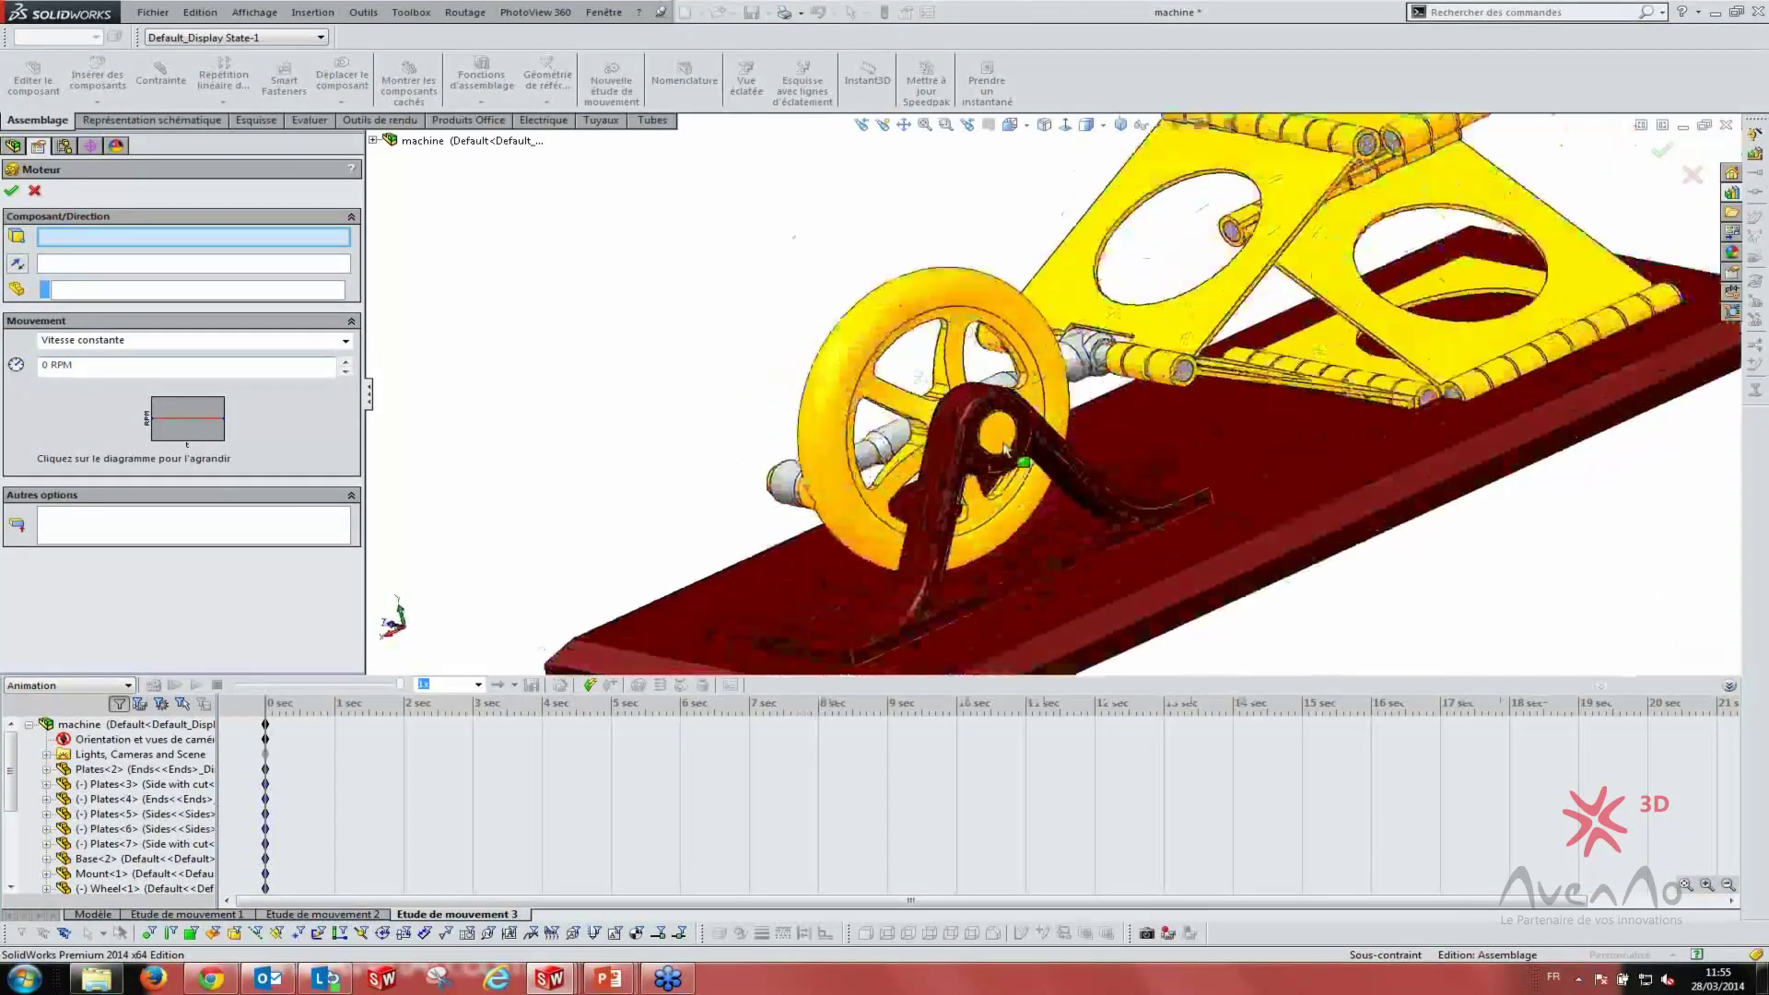
scroll(1004, 446, down, 3)
scroll(1004, 445, down, 5)
click(938, 337)
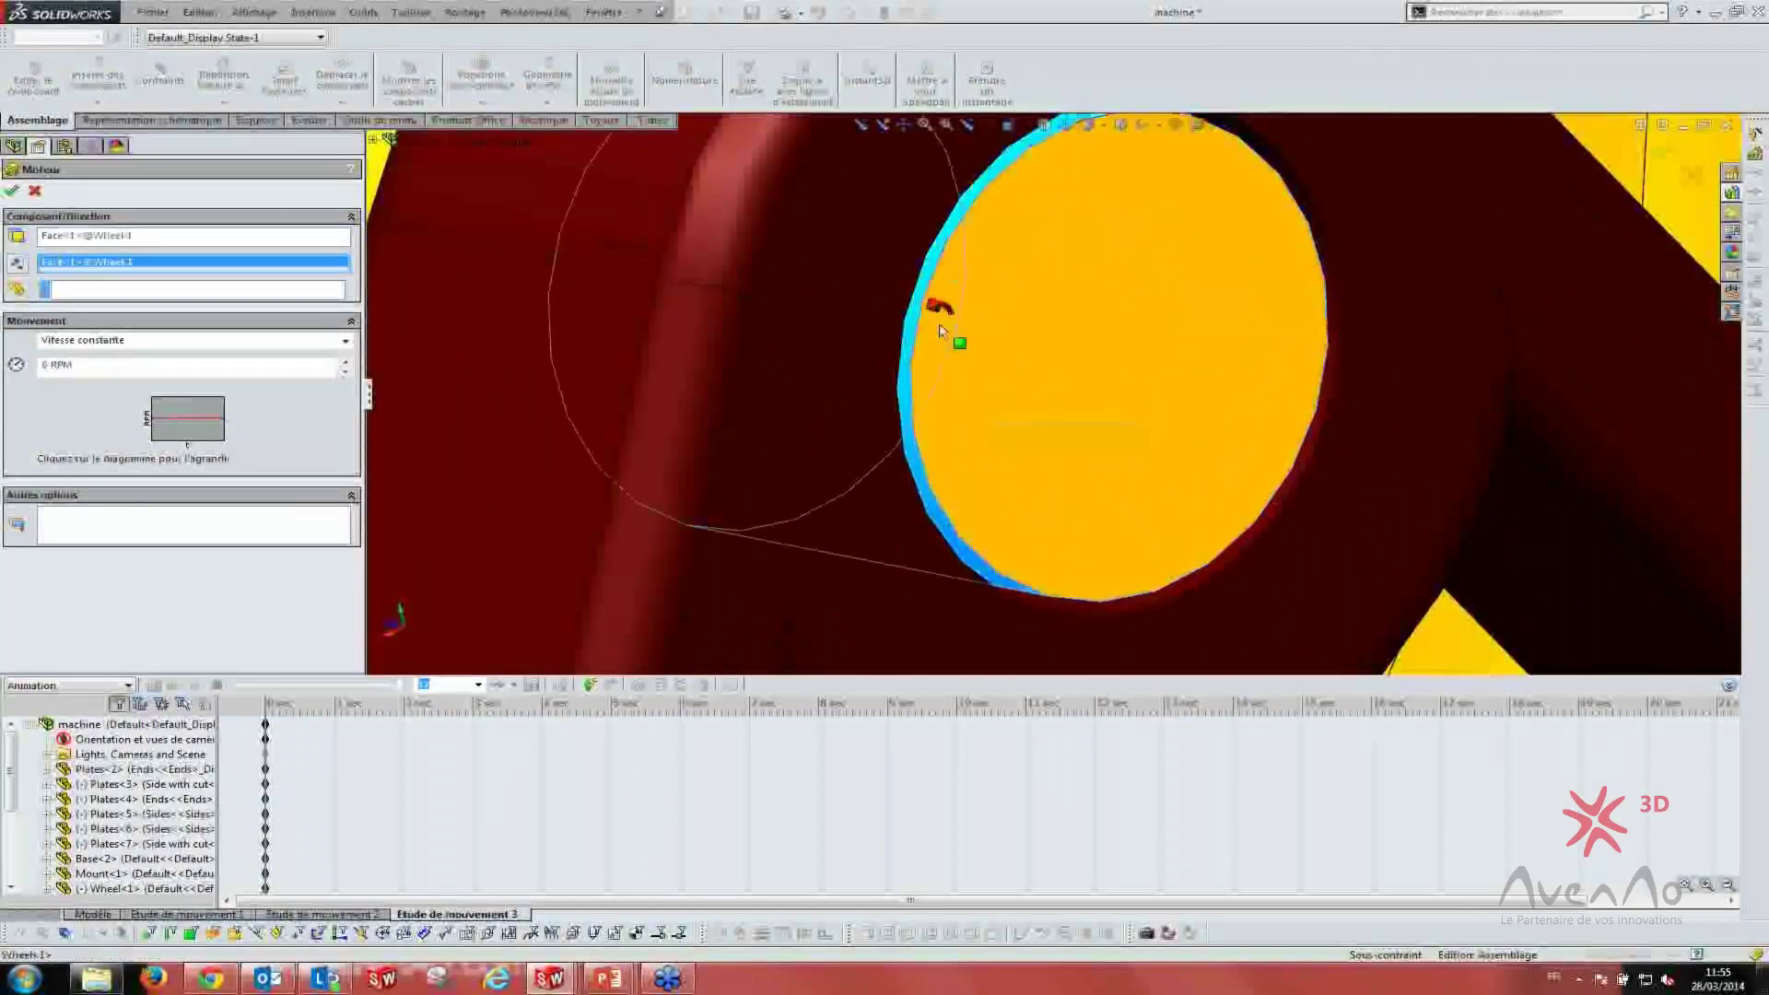
scroll(938, 337, up, 3)
scroll(803, 376, up, 3)
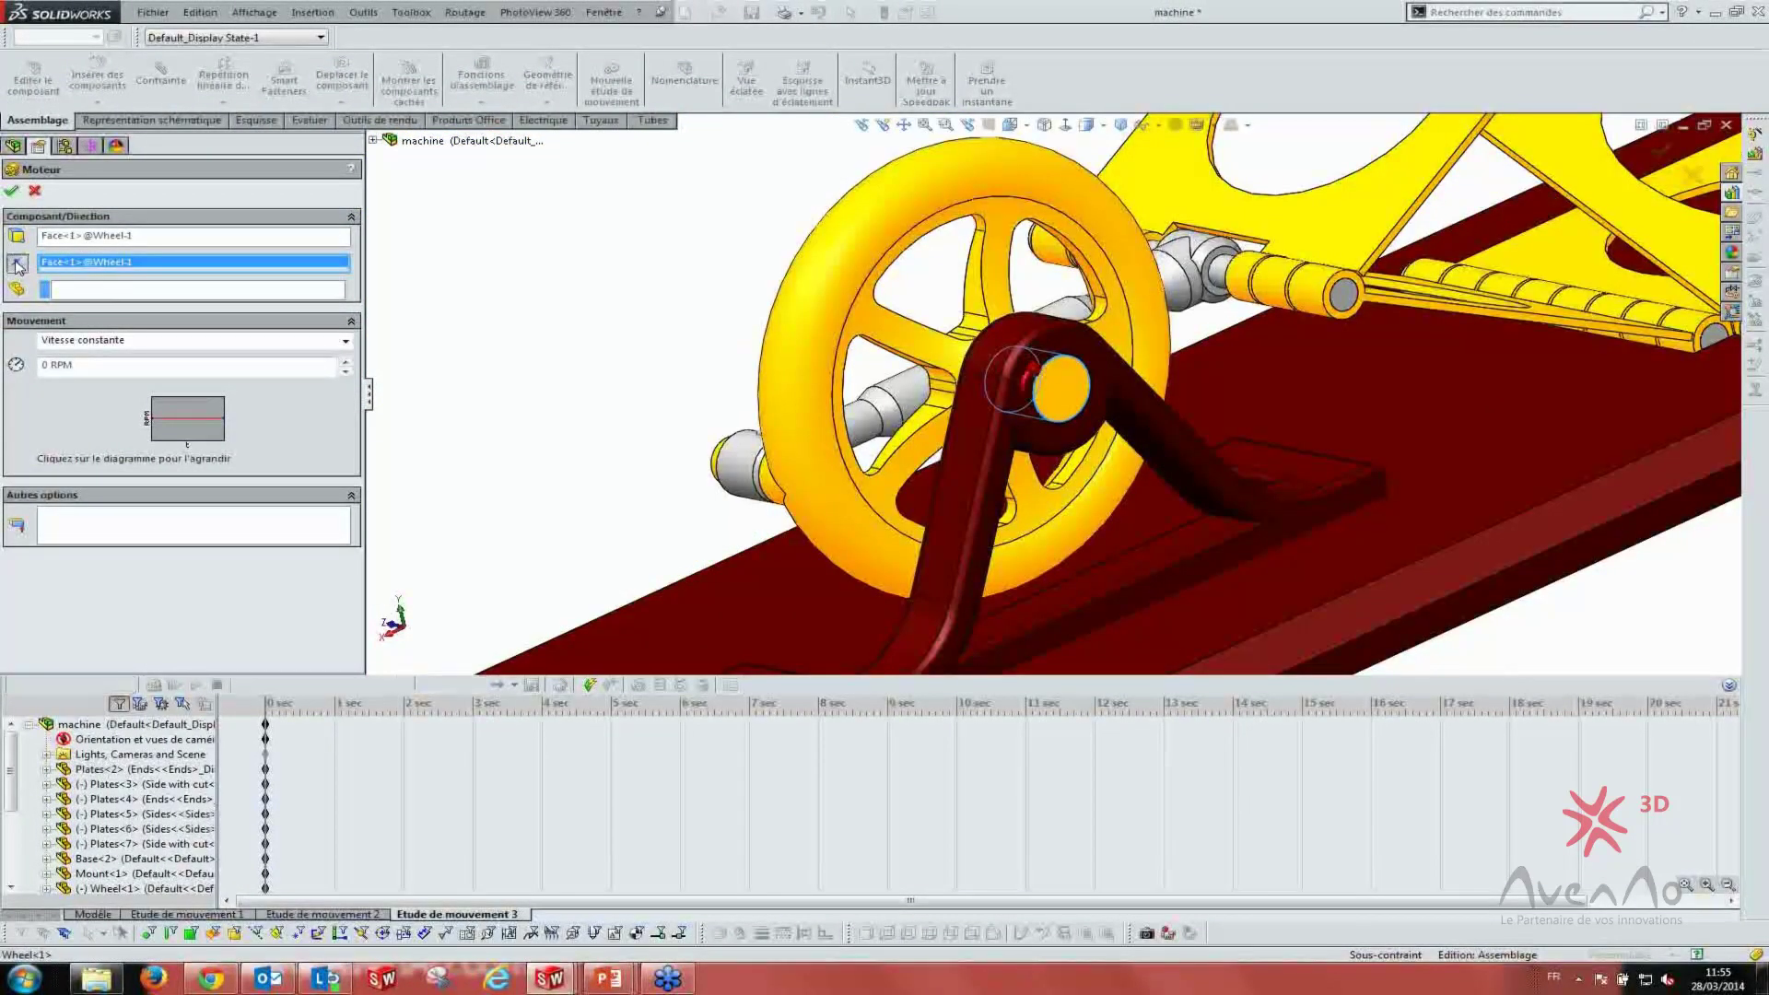
click(17, 264)
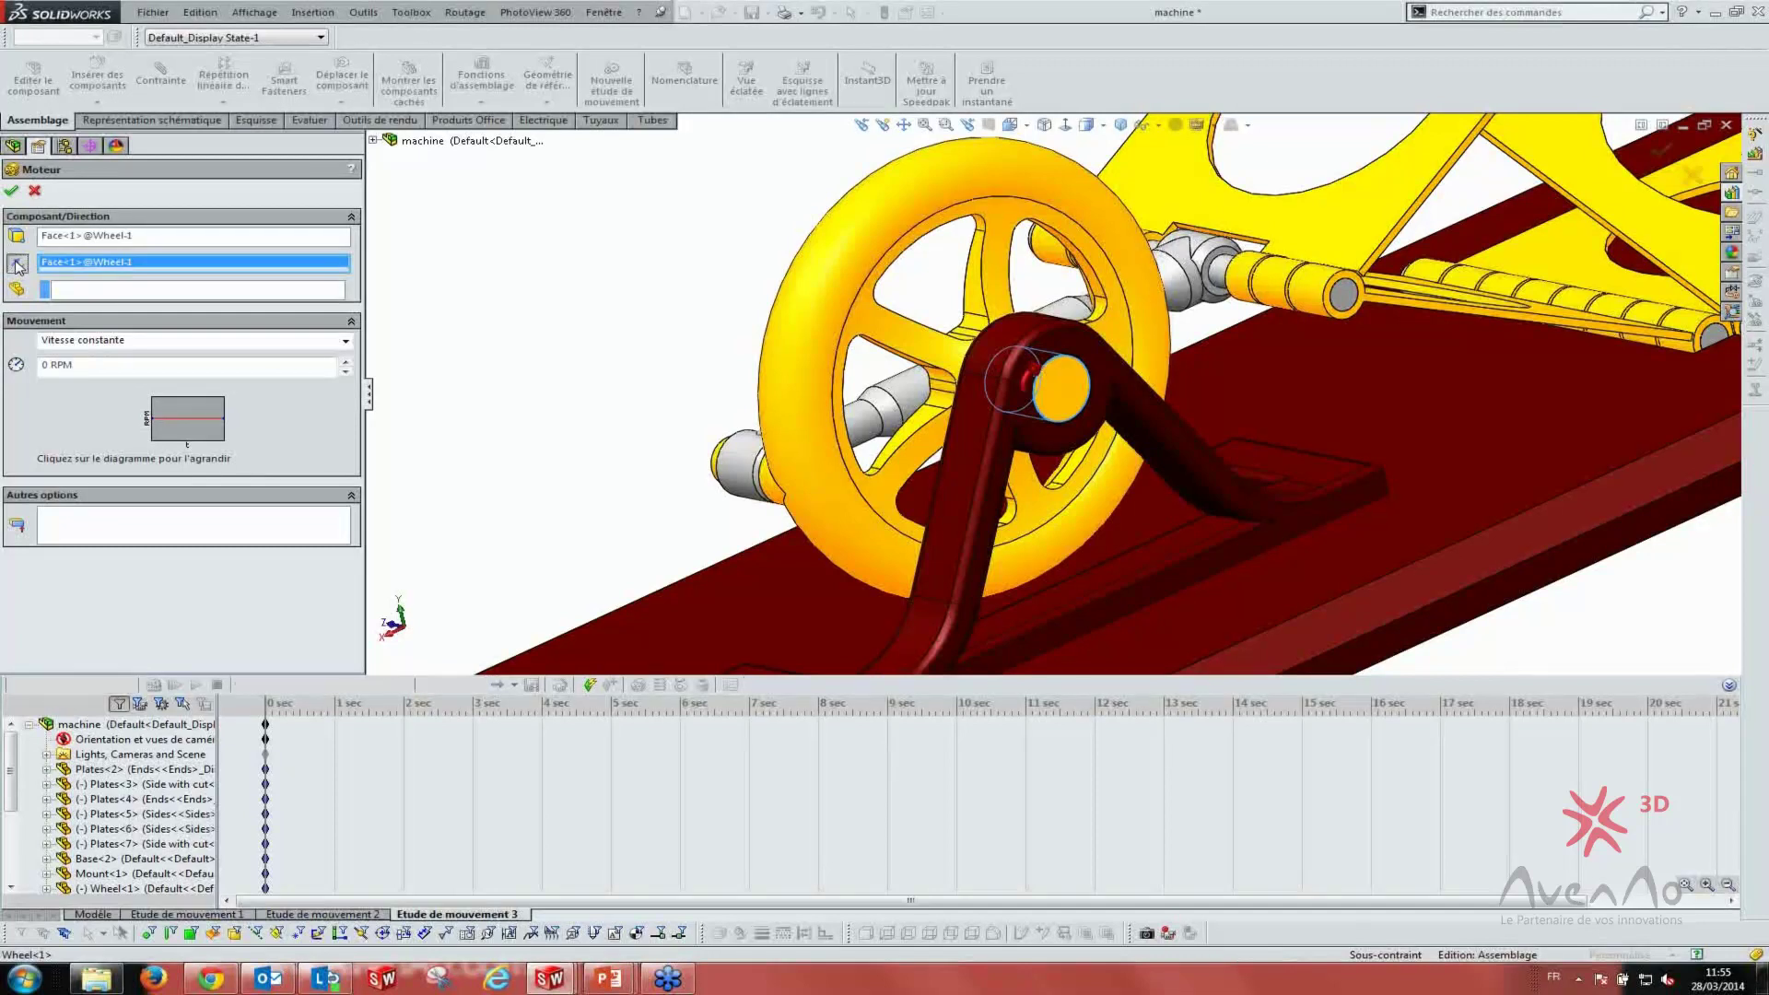
click(11, 192)
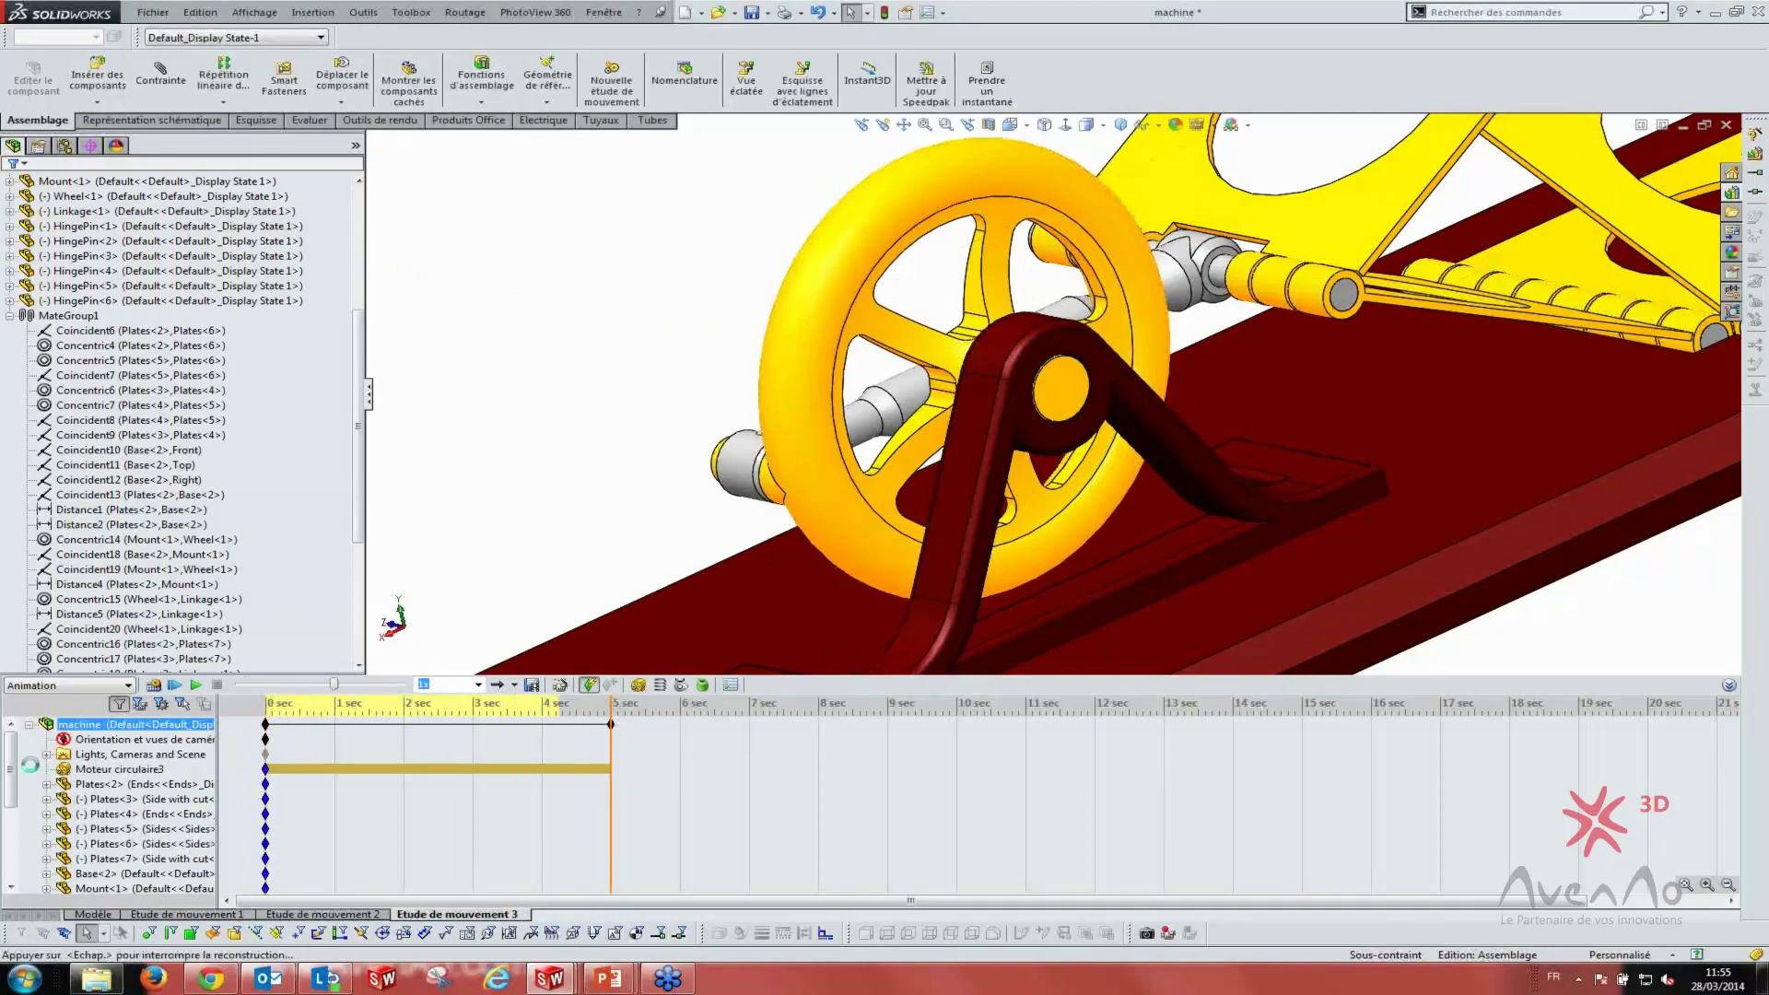
- Set Moteur circulaire3's speed to 50 RPM
right_click(105, 771)
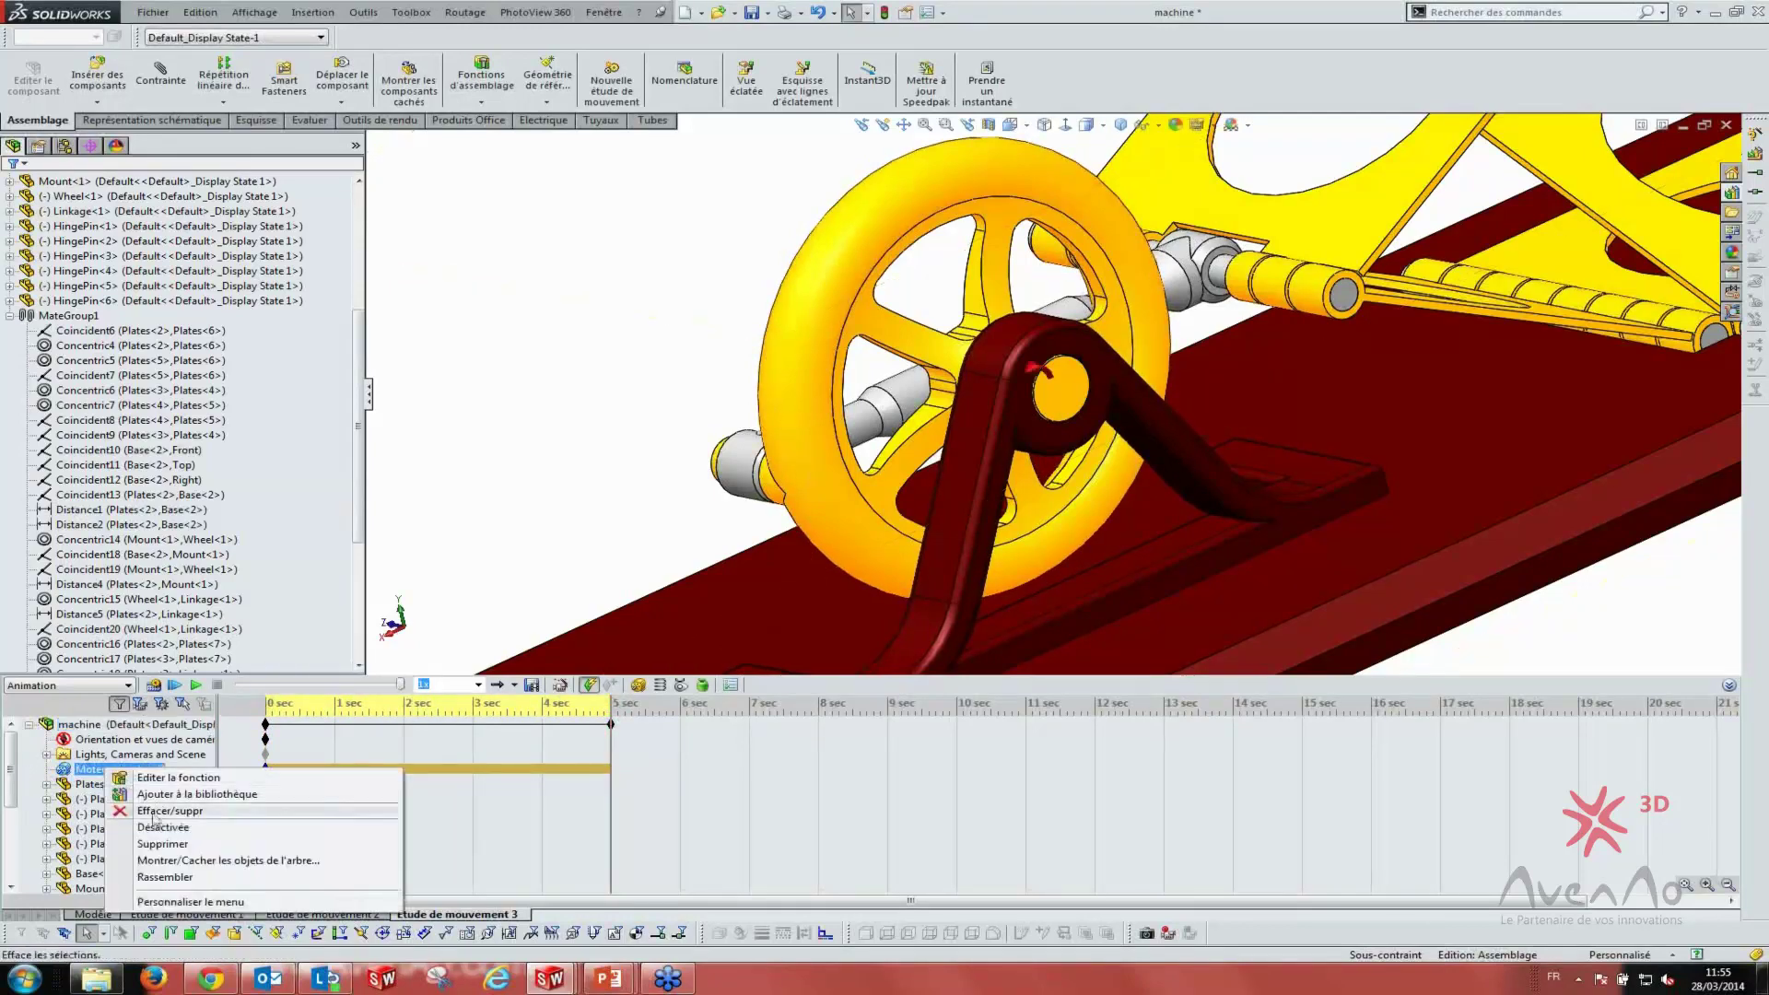
click(162, 778)
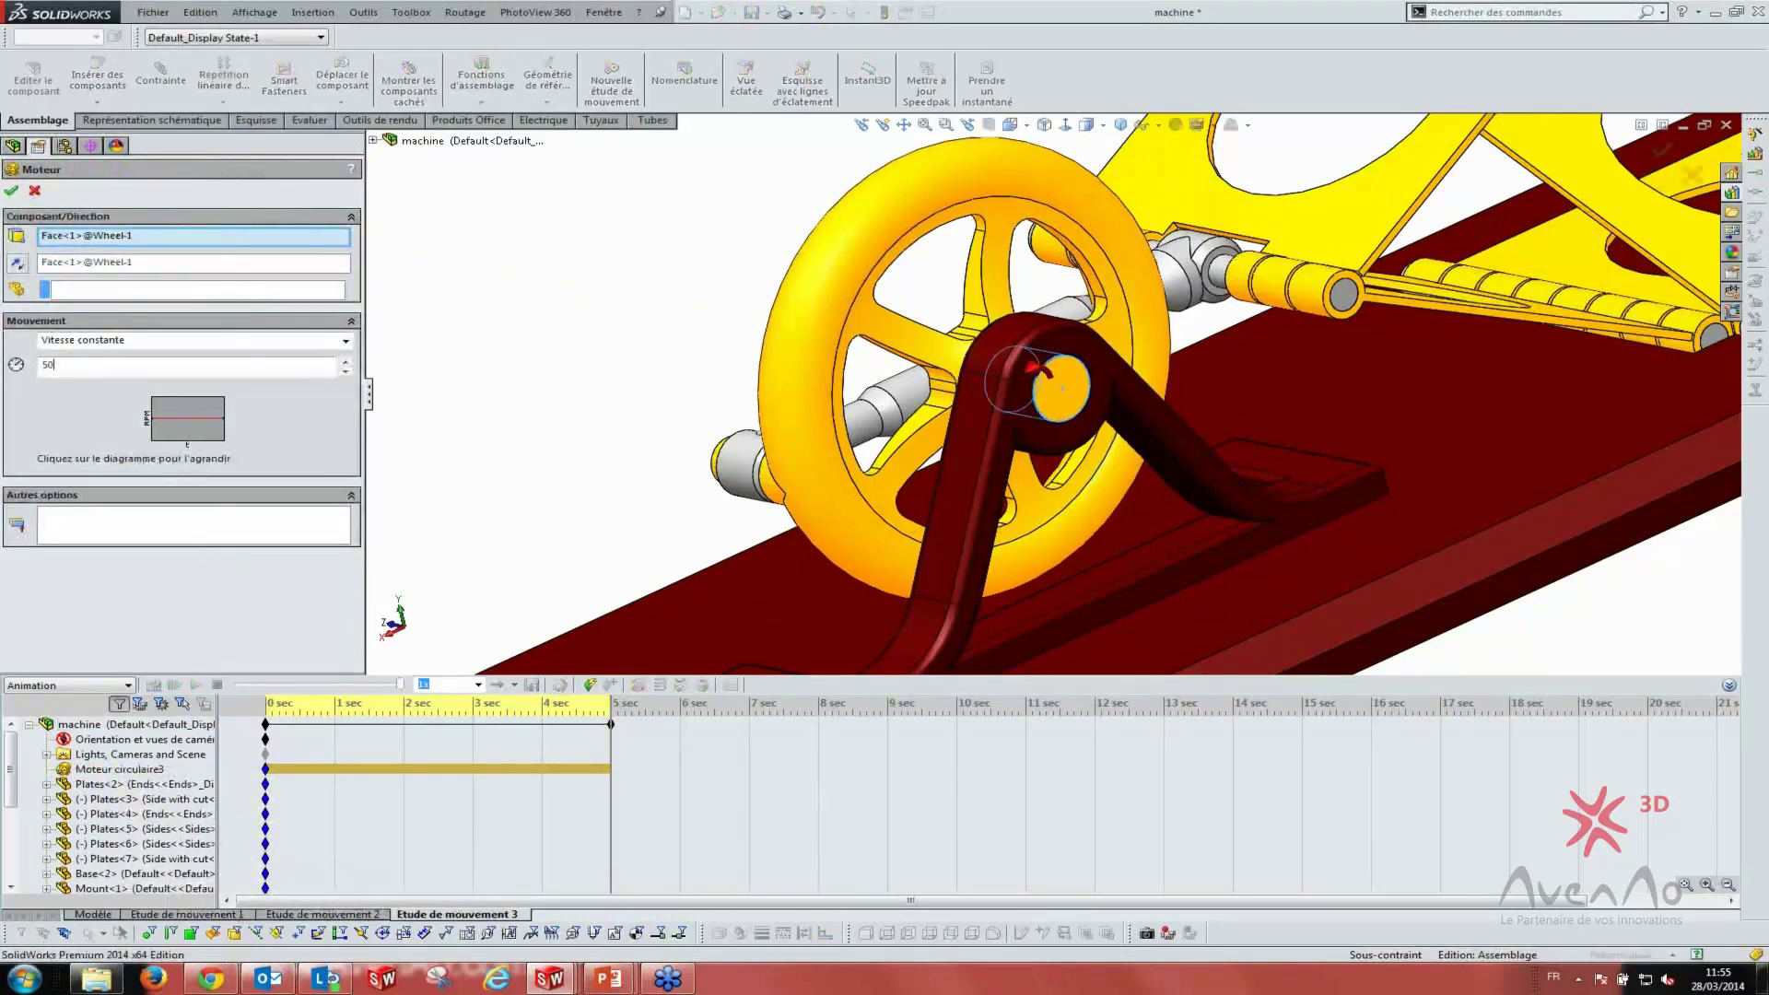
click(11, 192)
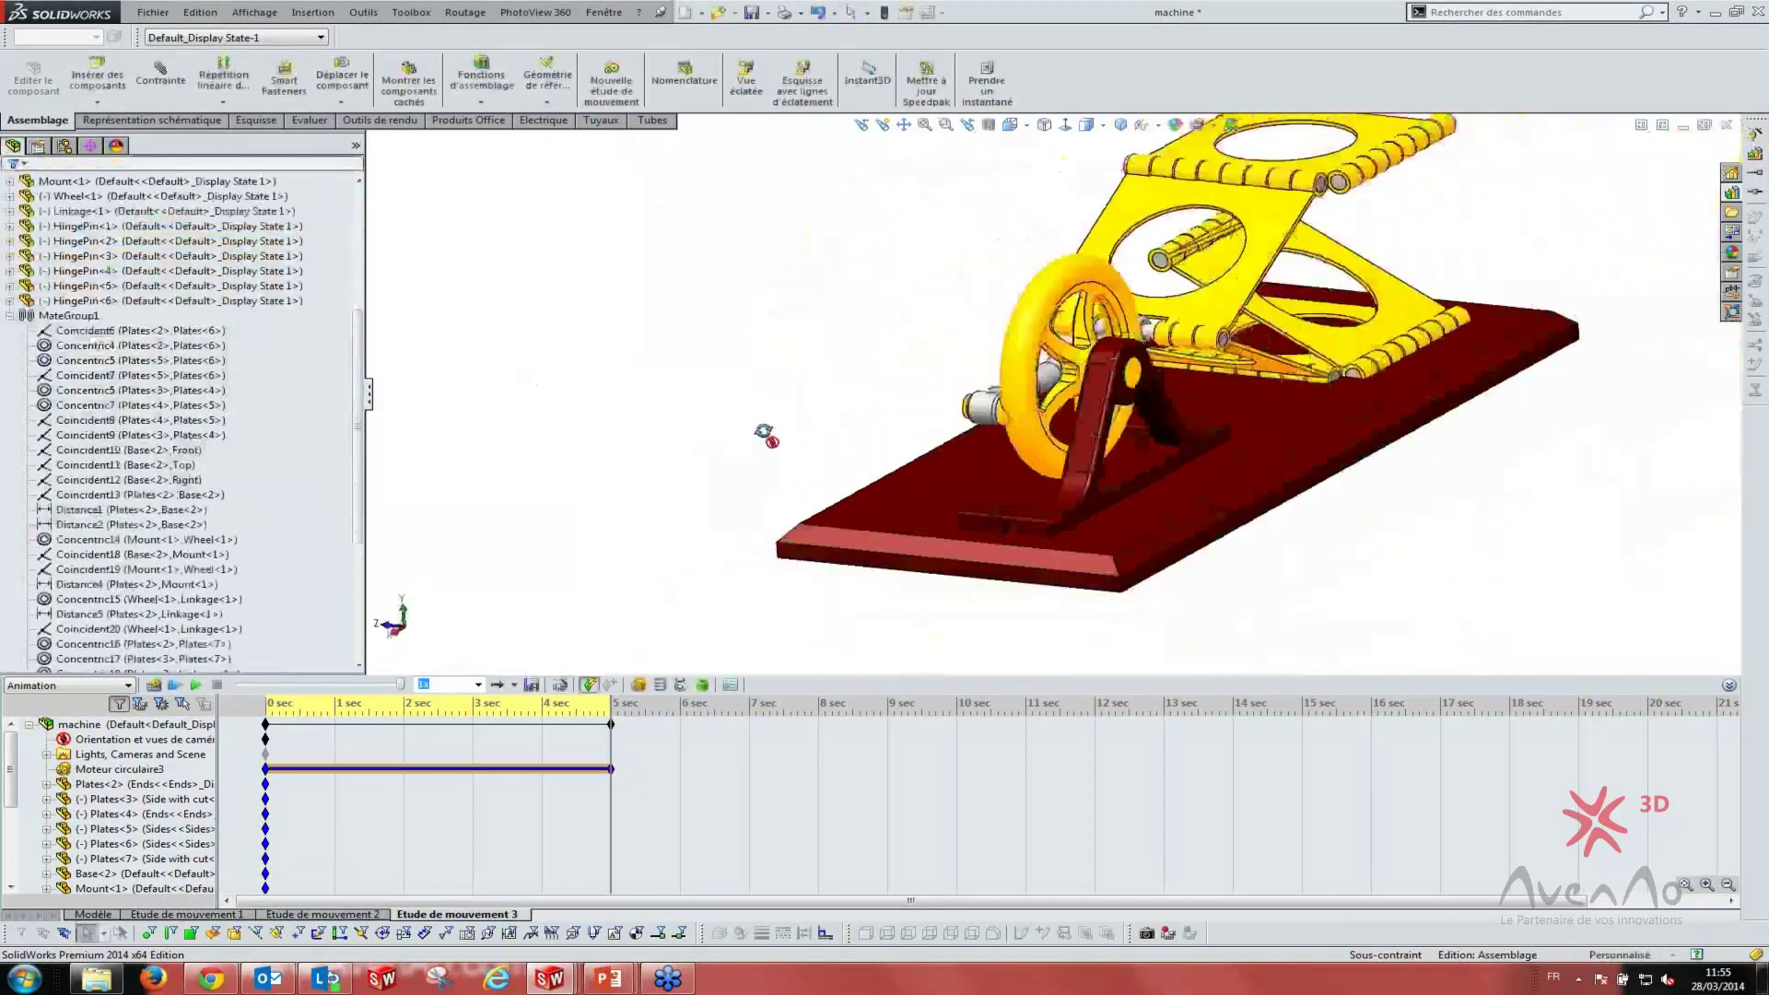
- Extend the motion study timeline from 5 to 10 seconds
click(616, 739)
drag(616, 739, 960, 743)
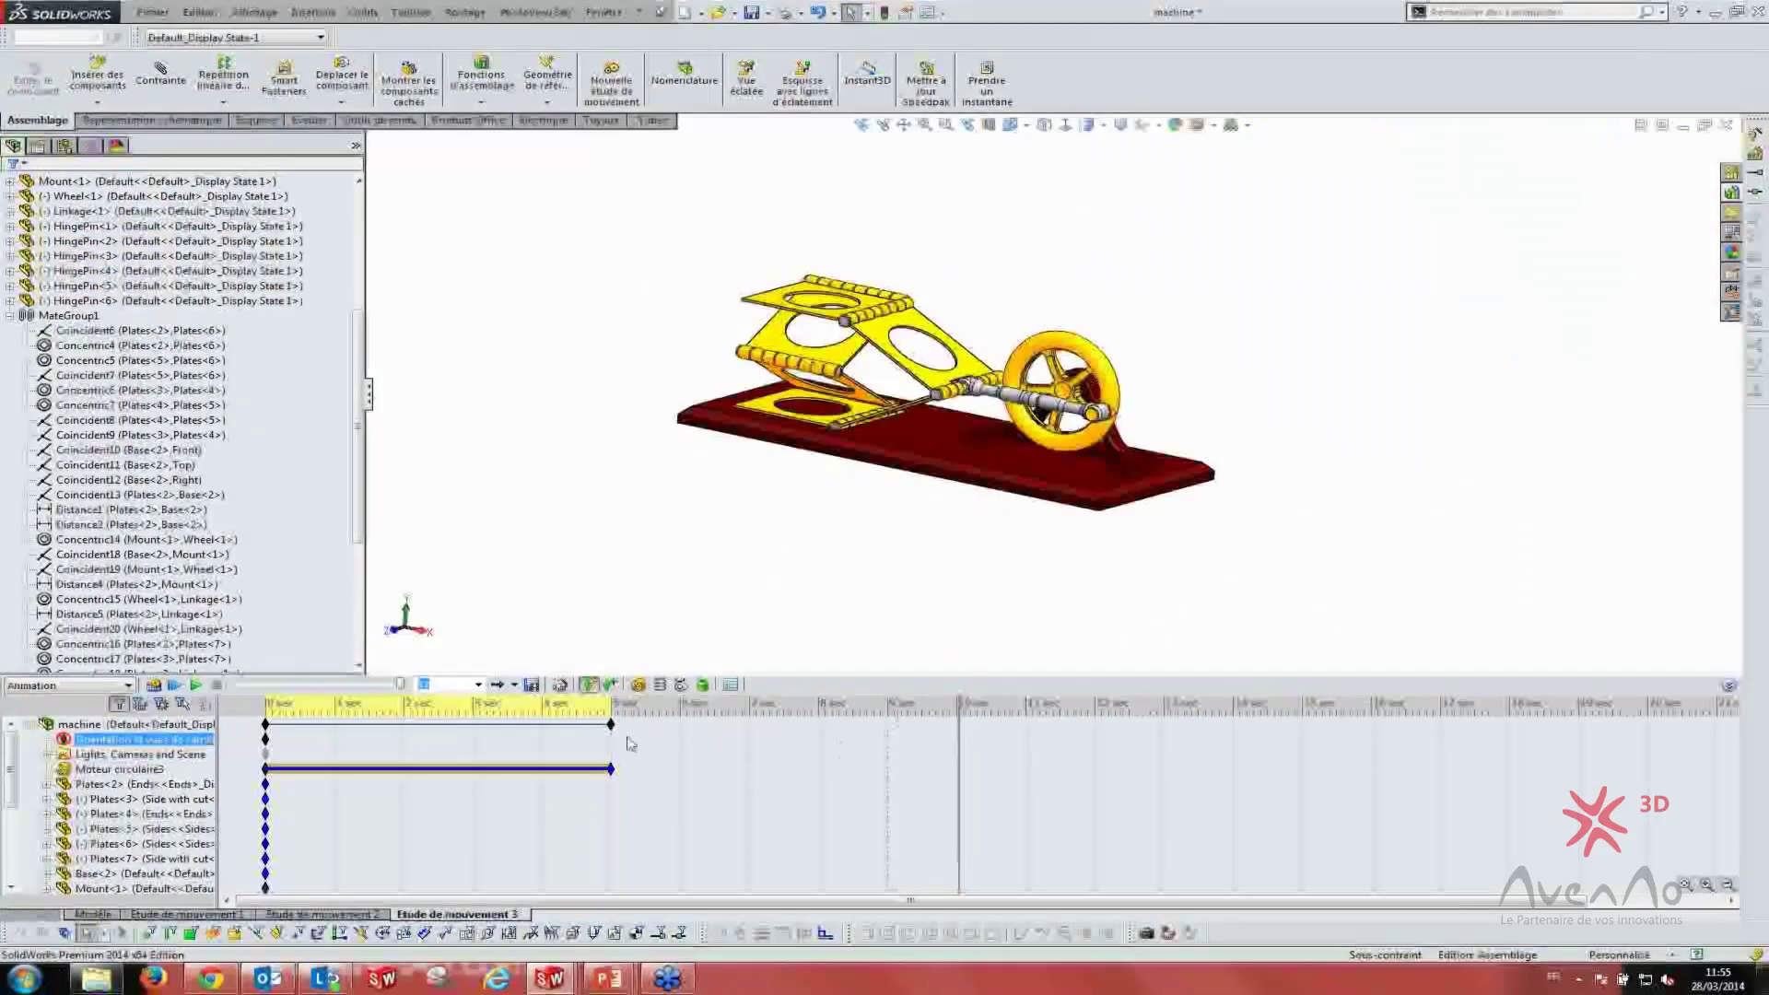
drag(611, 724, 961, 757)
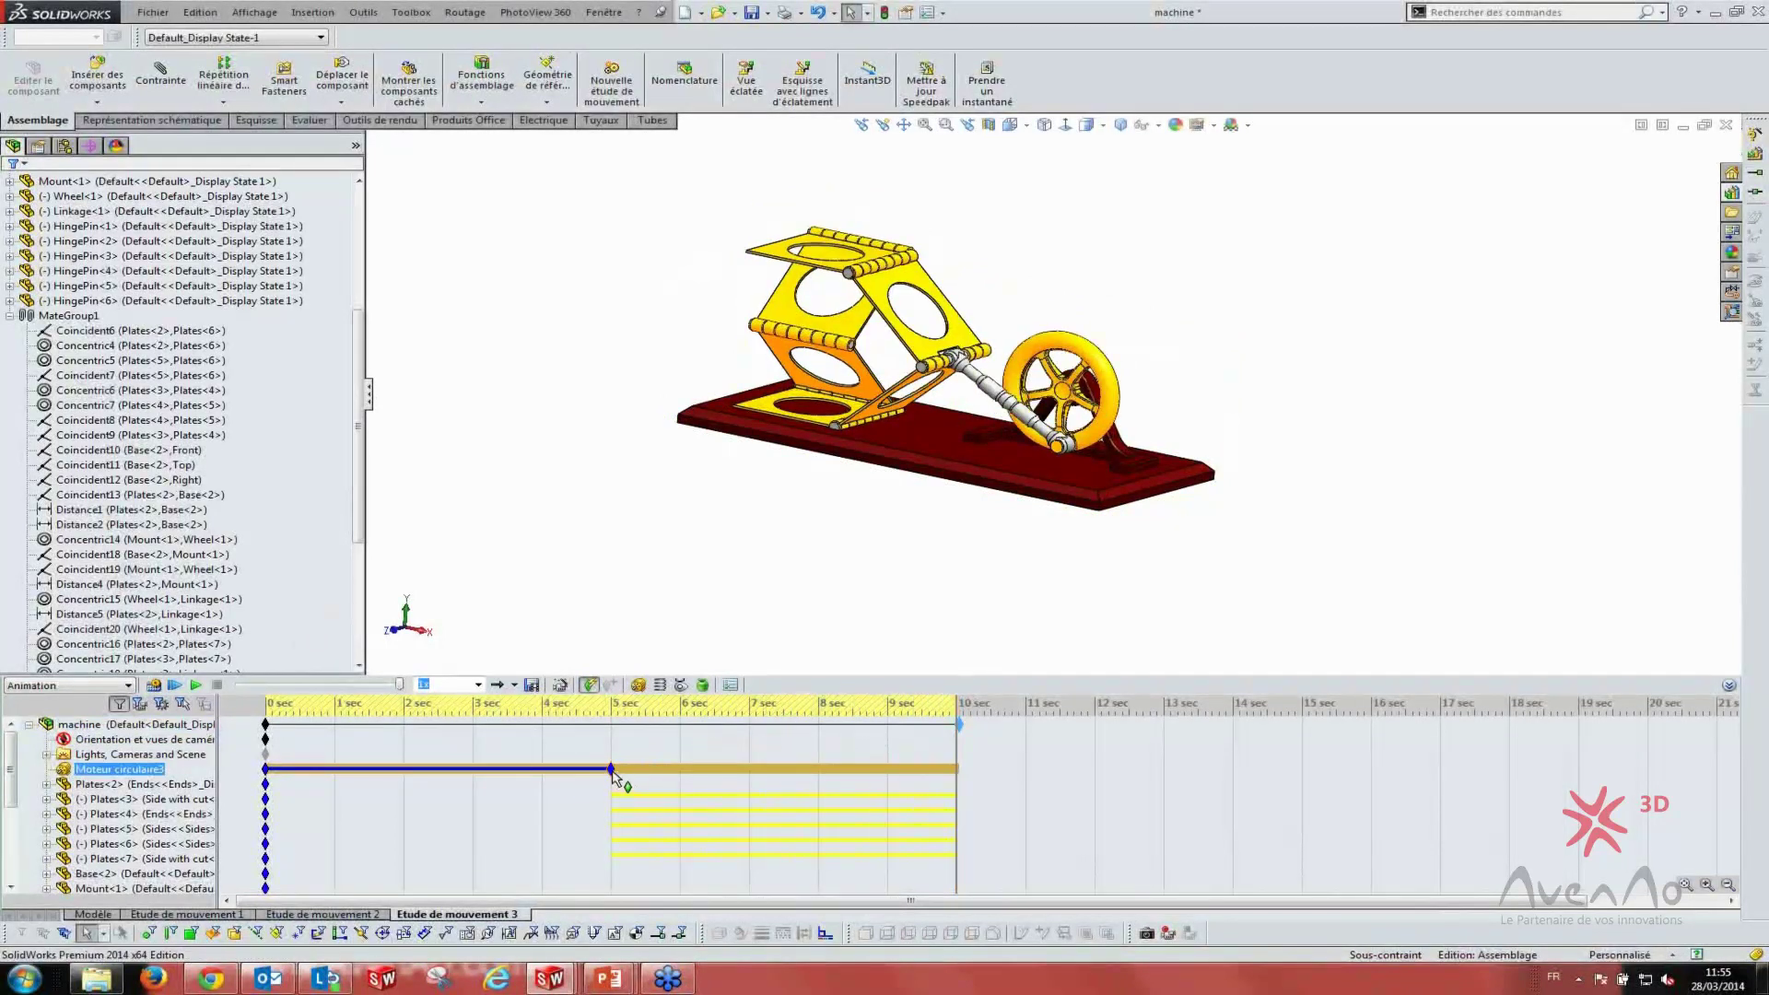
- Copy the motor's 5 sec key to 10 sec so it runs the full timeline
right_click(612, 770)
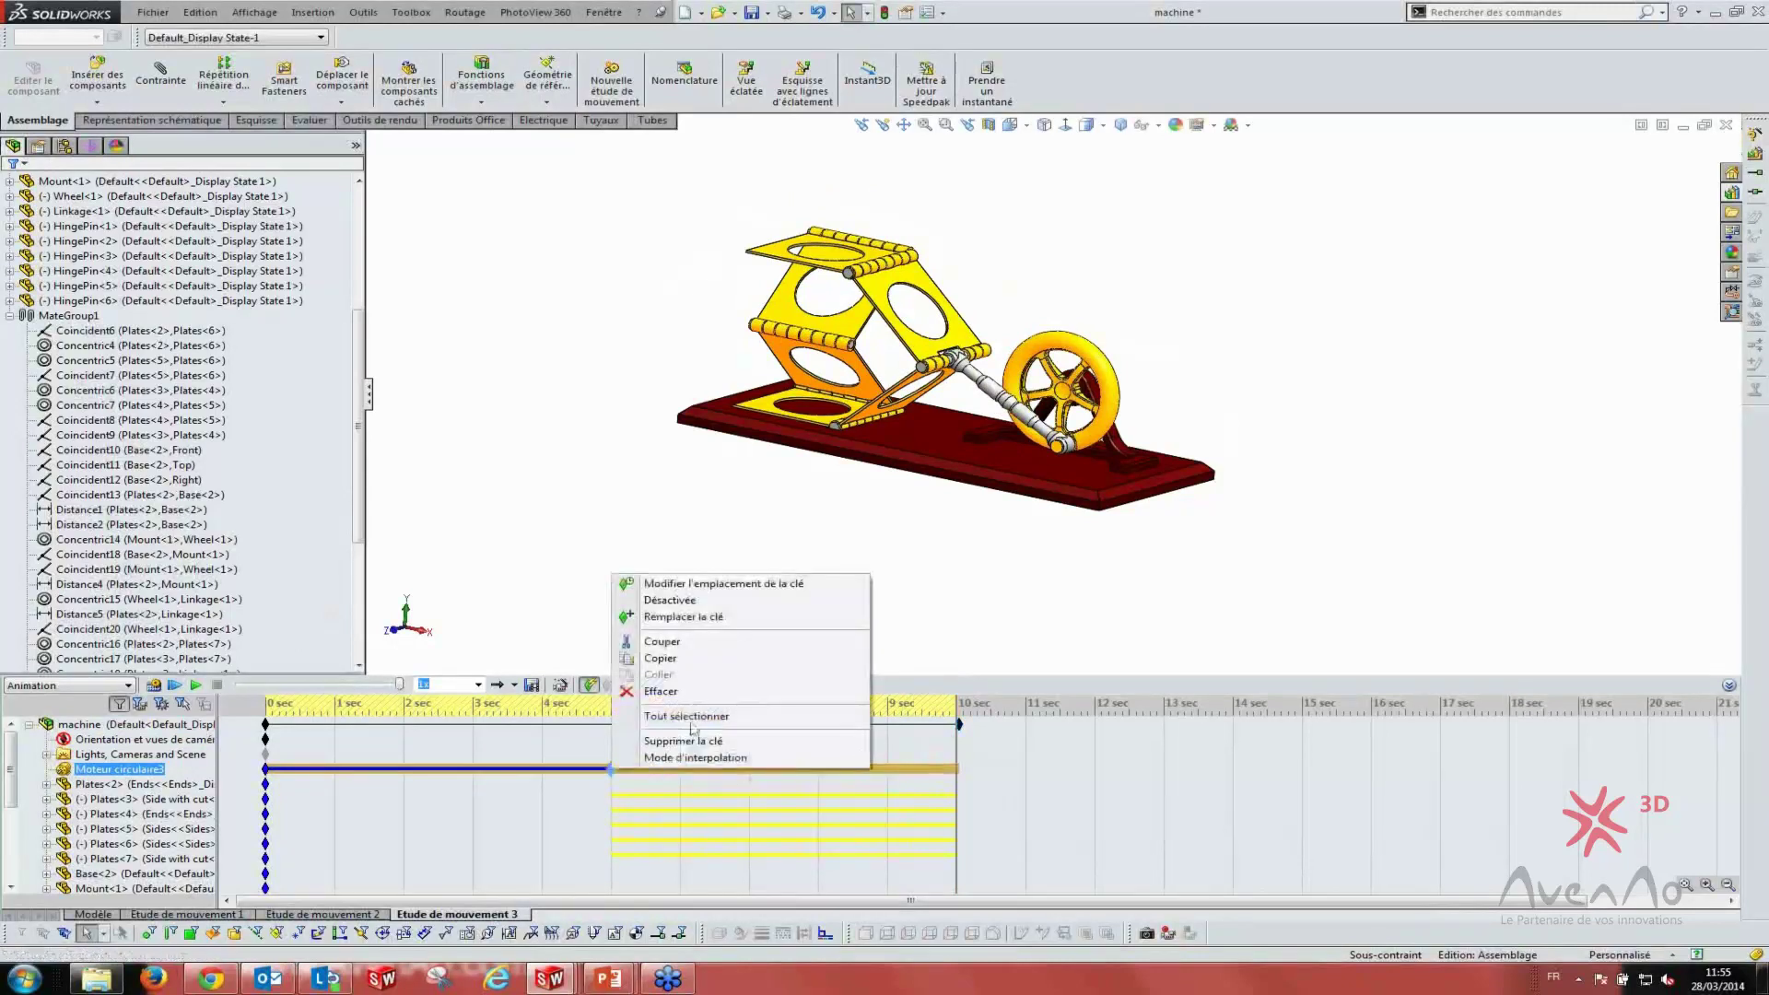
click(663, 659)
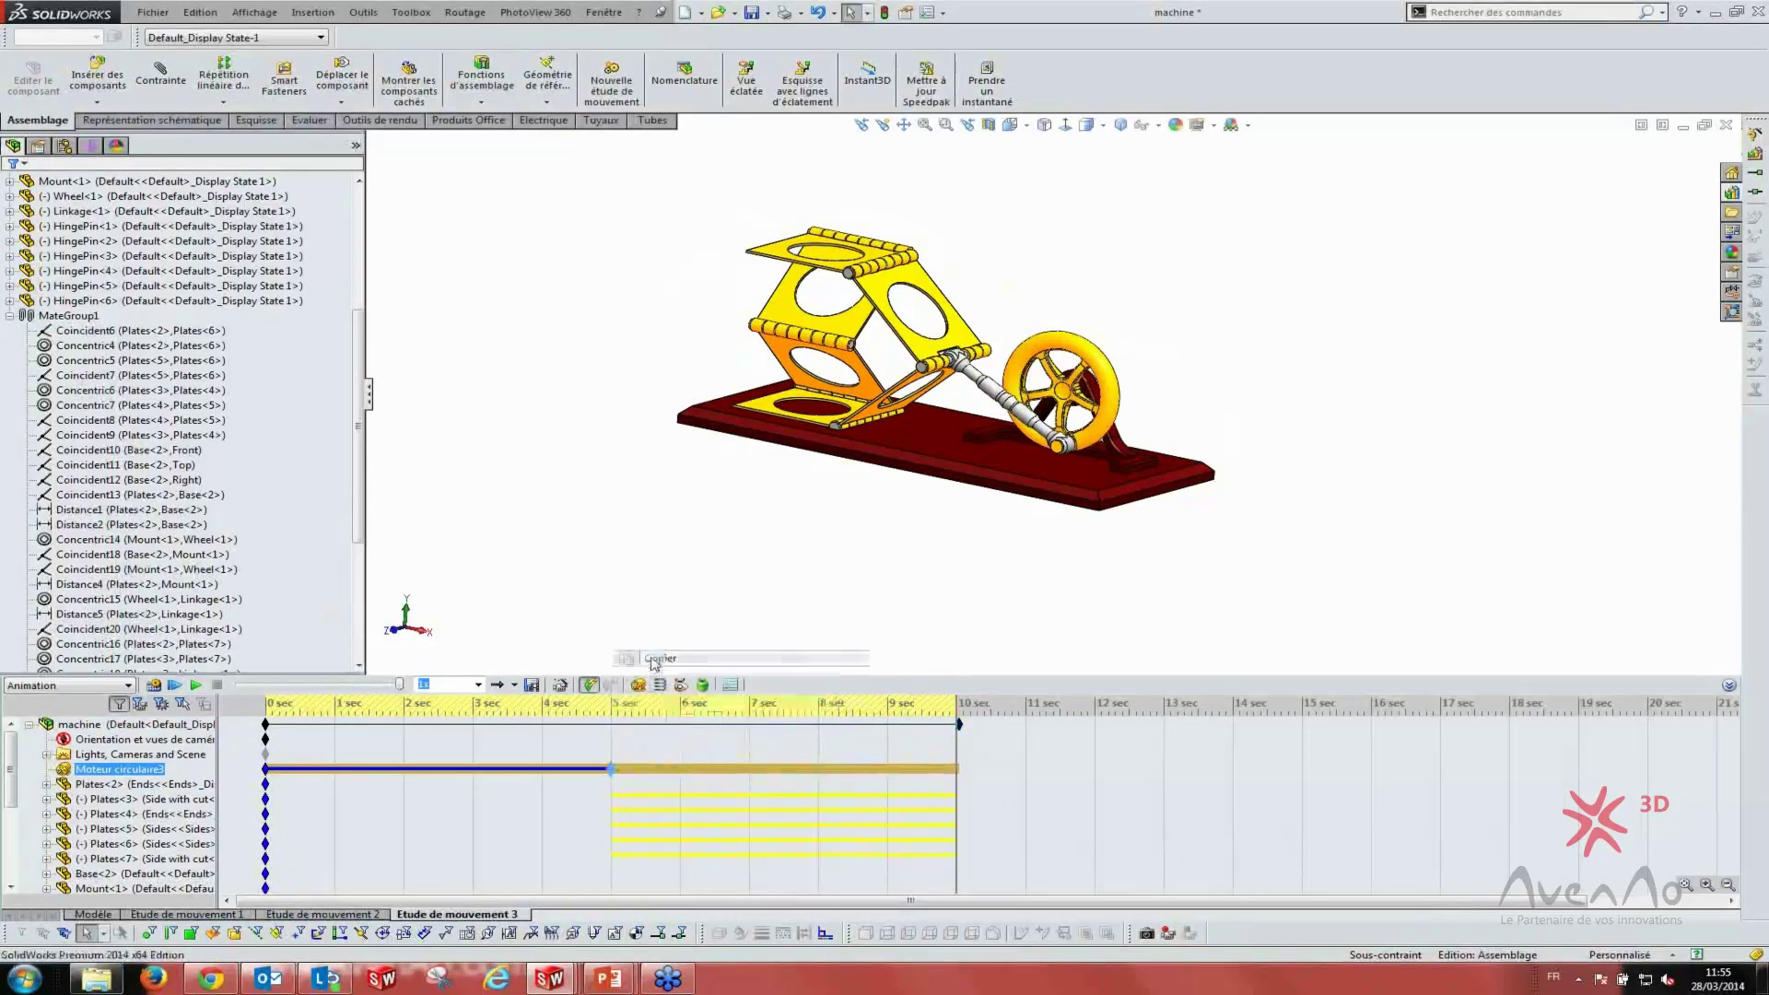
right_click(950, 774)
click(1013, 838)
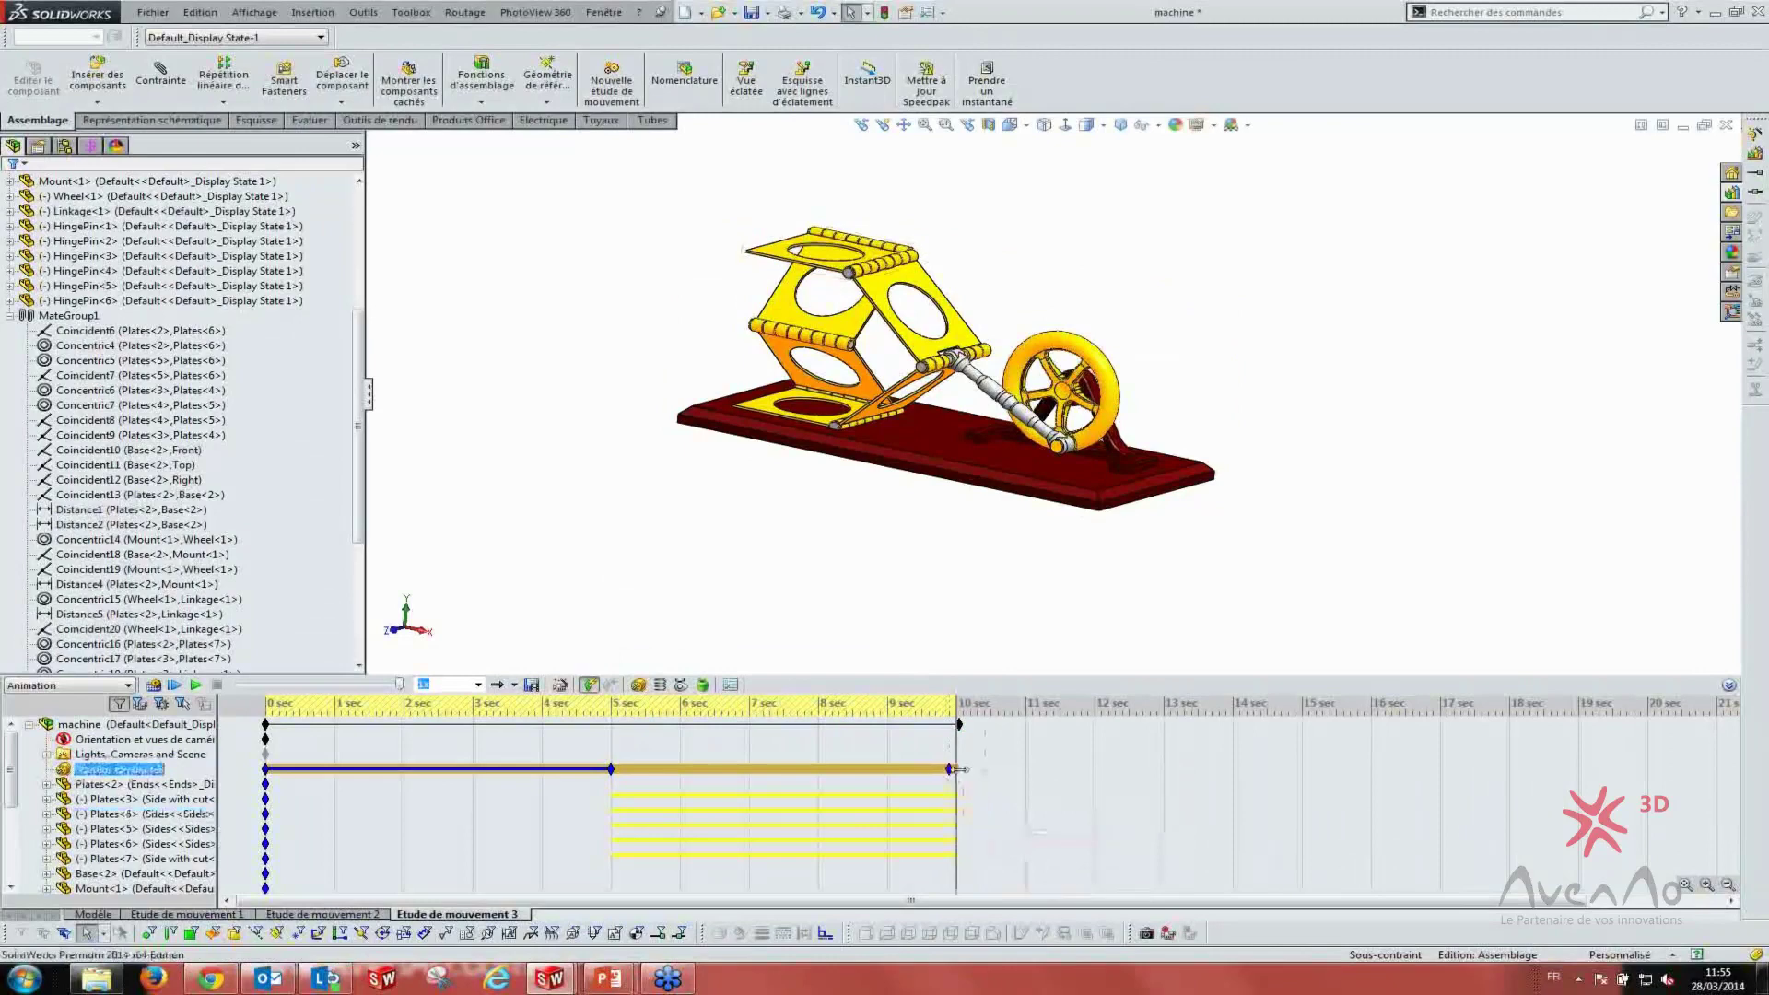
drag(951, 774, 956, 770)
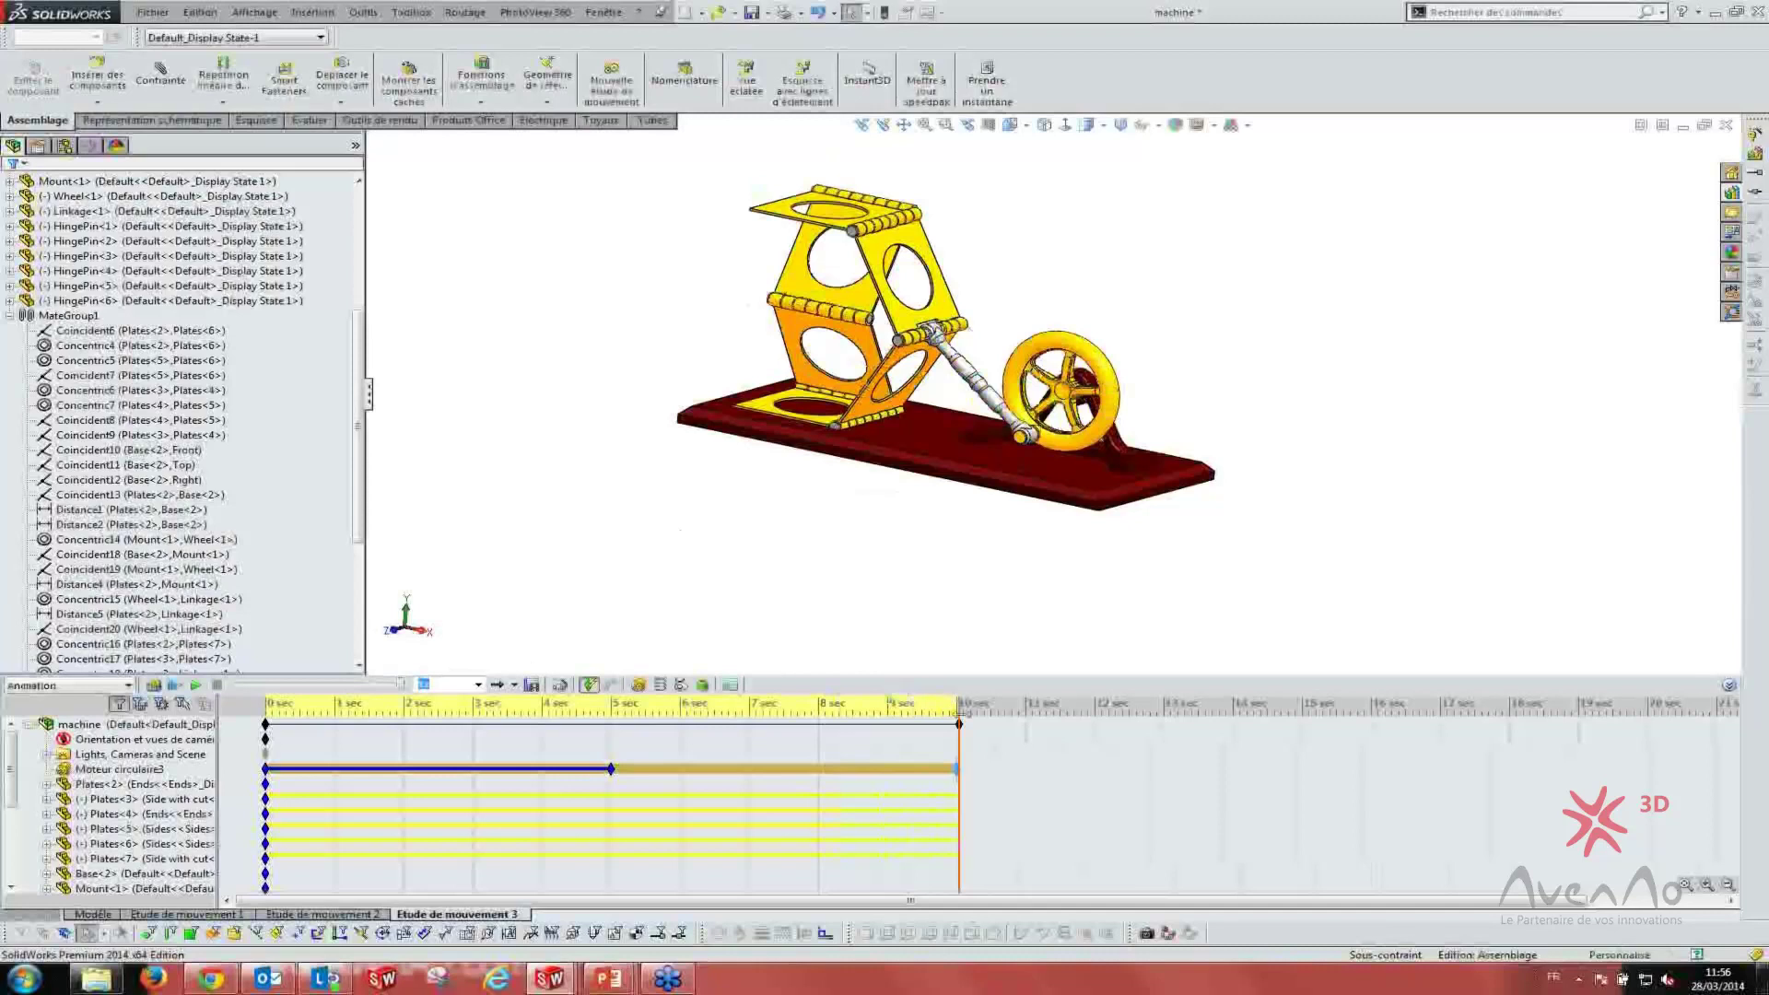
- Play the motion study animation, then open the amortisseur assembly from recent documents
click(143, 739)
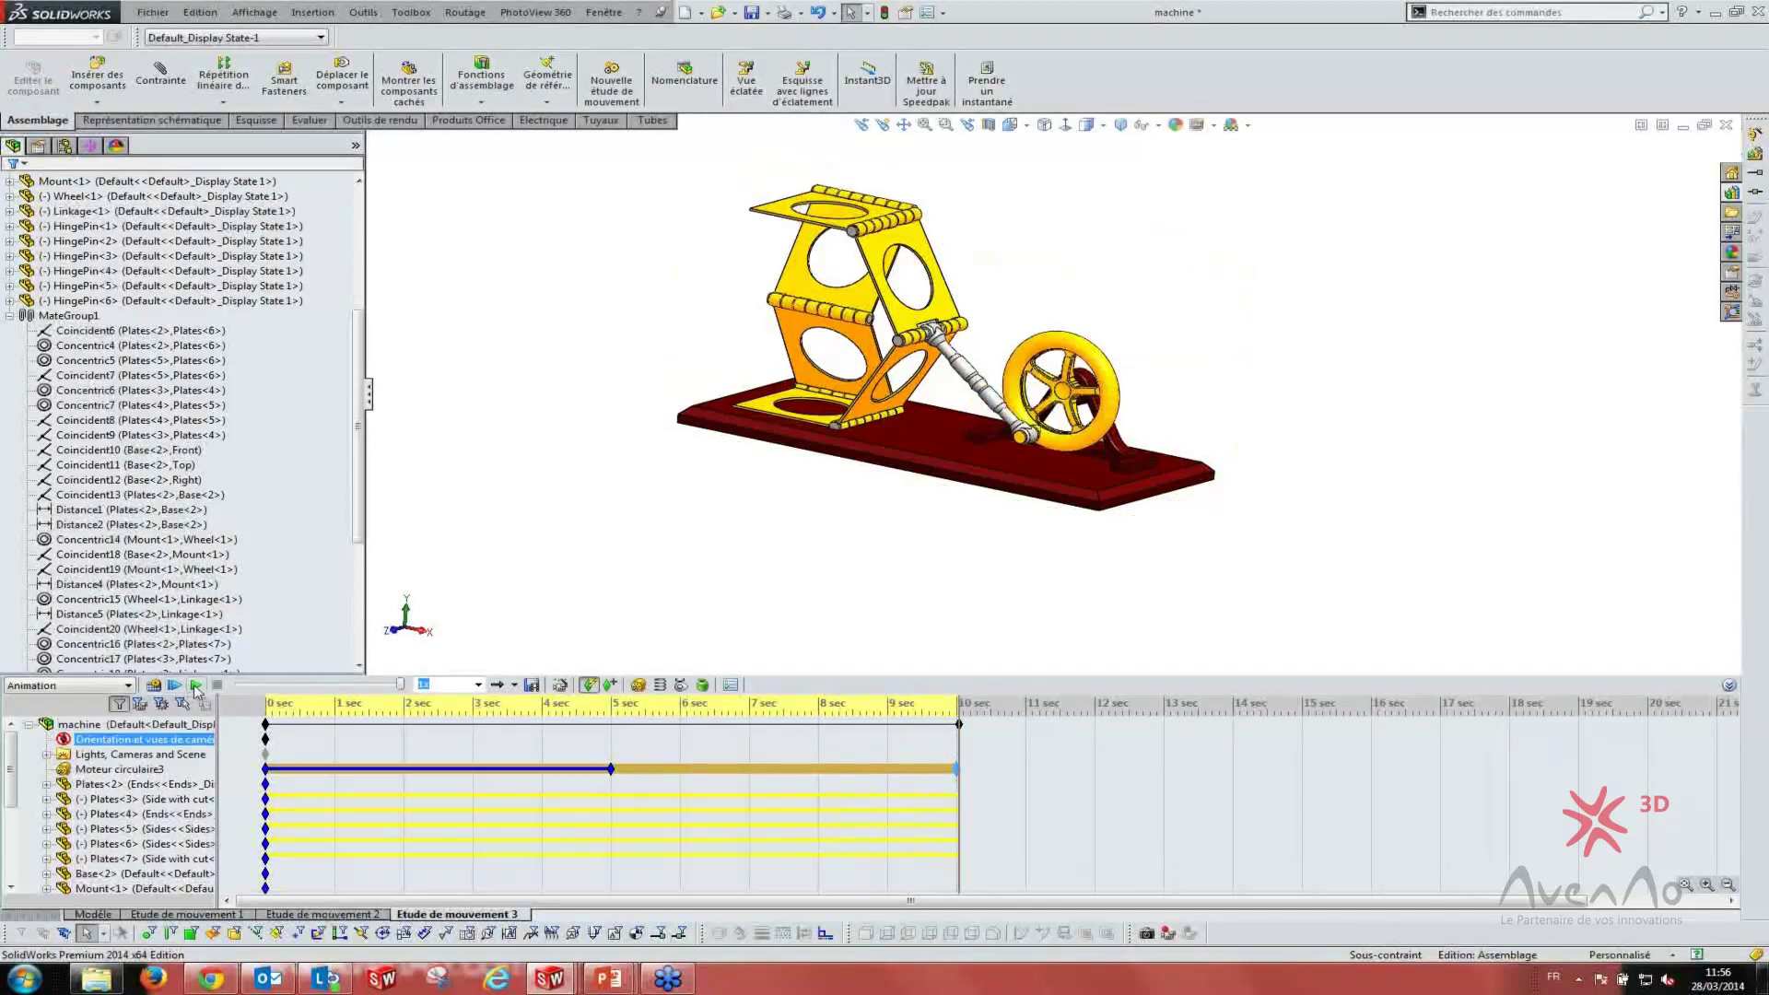
click(195, 685)
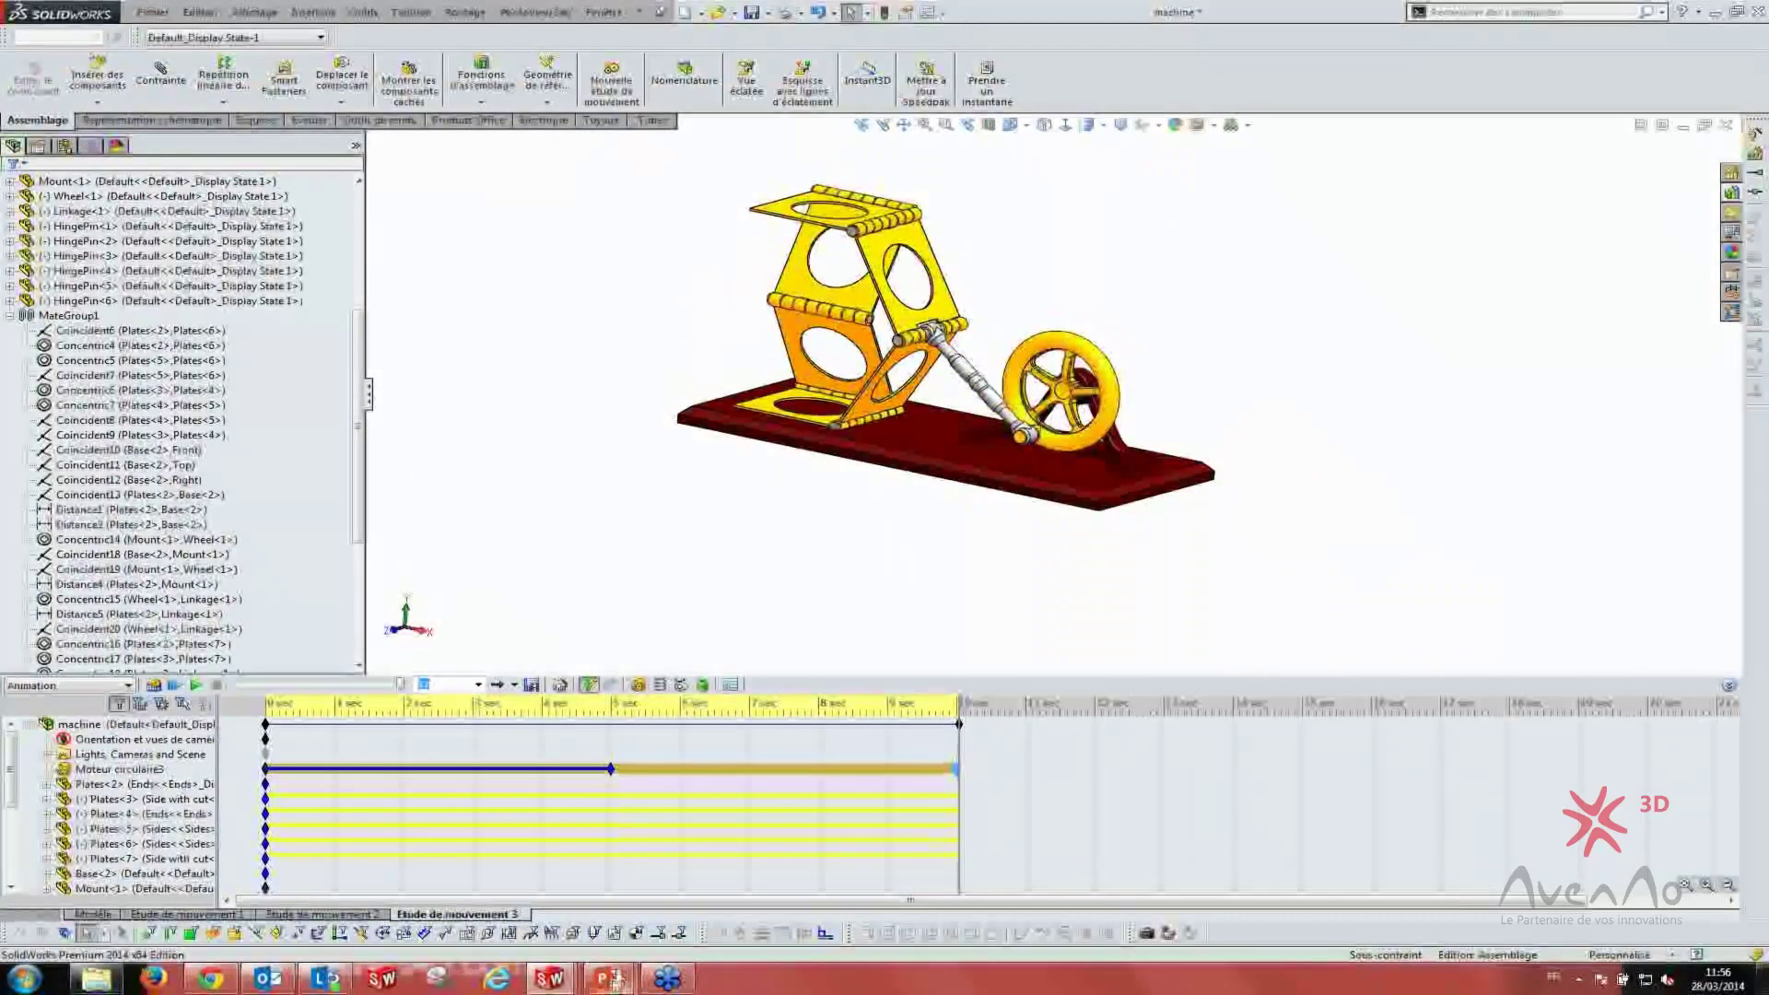
click(611, 981)
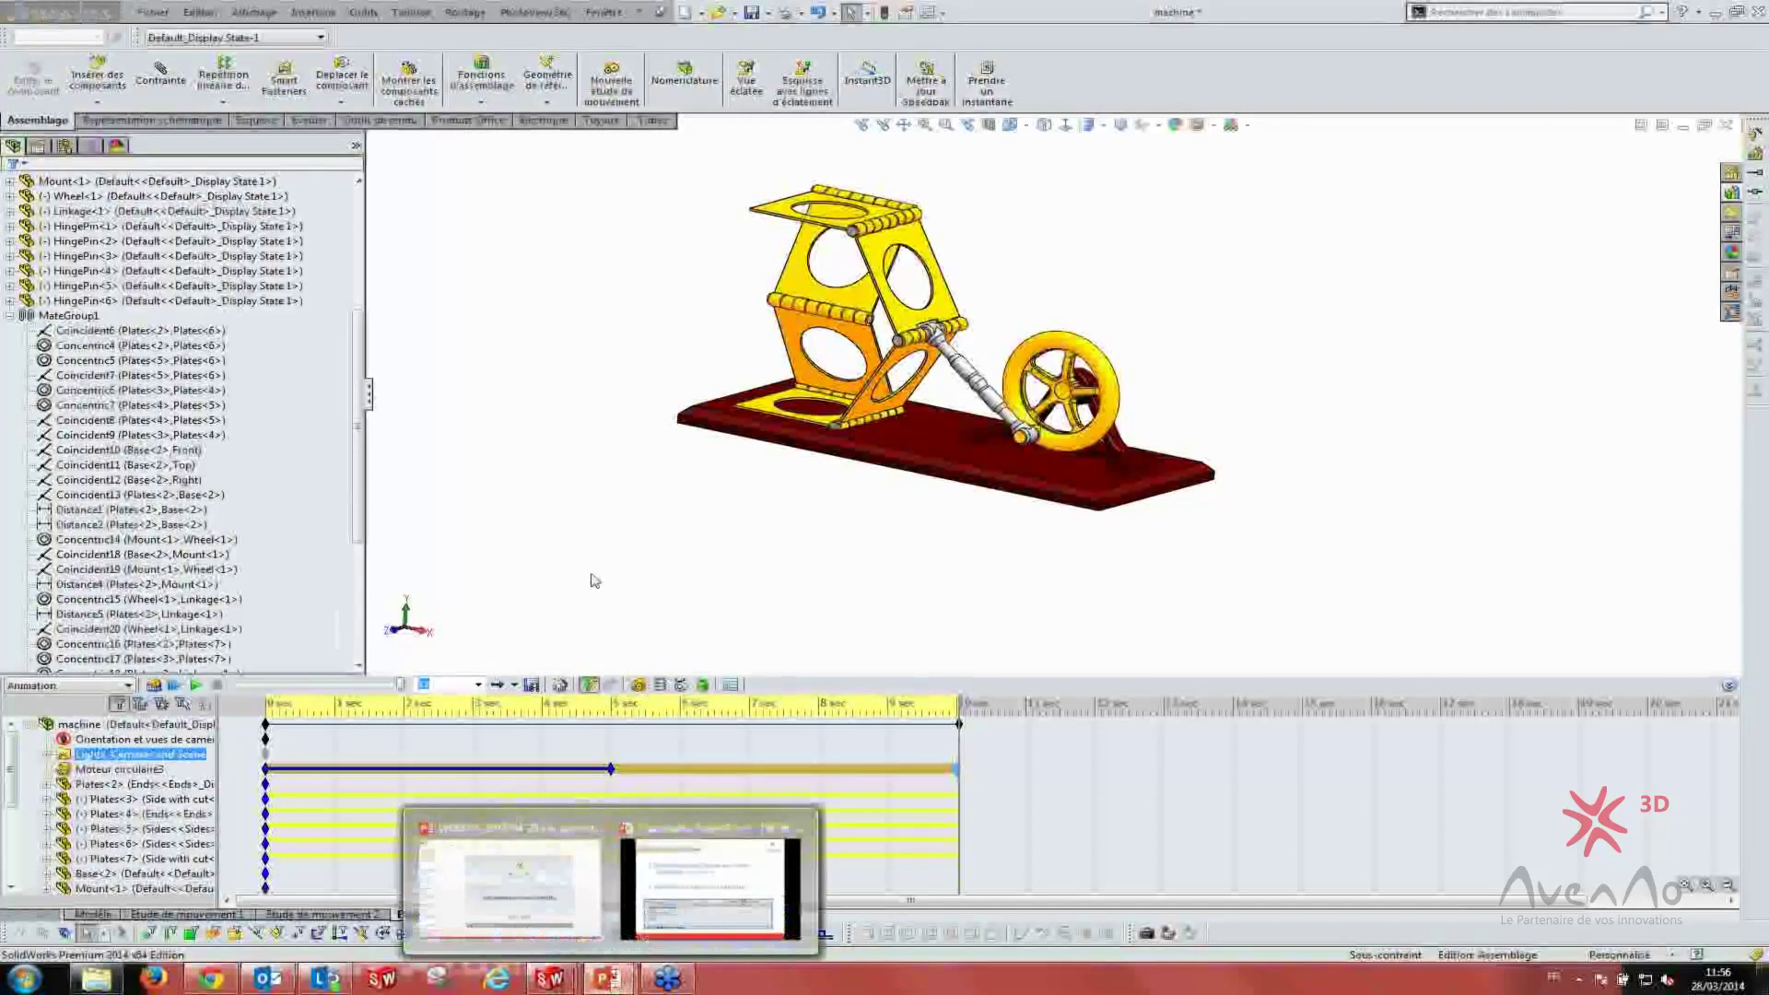
key(r)
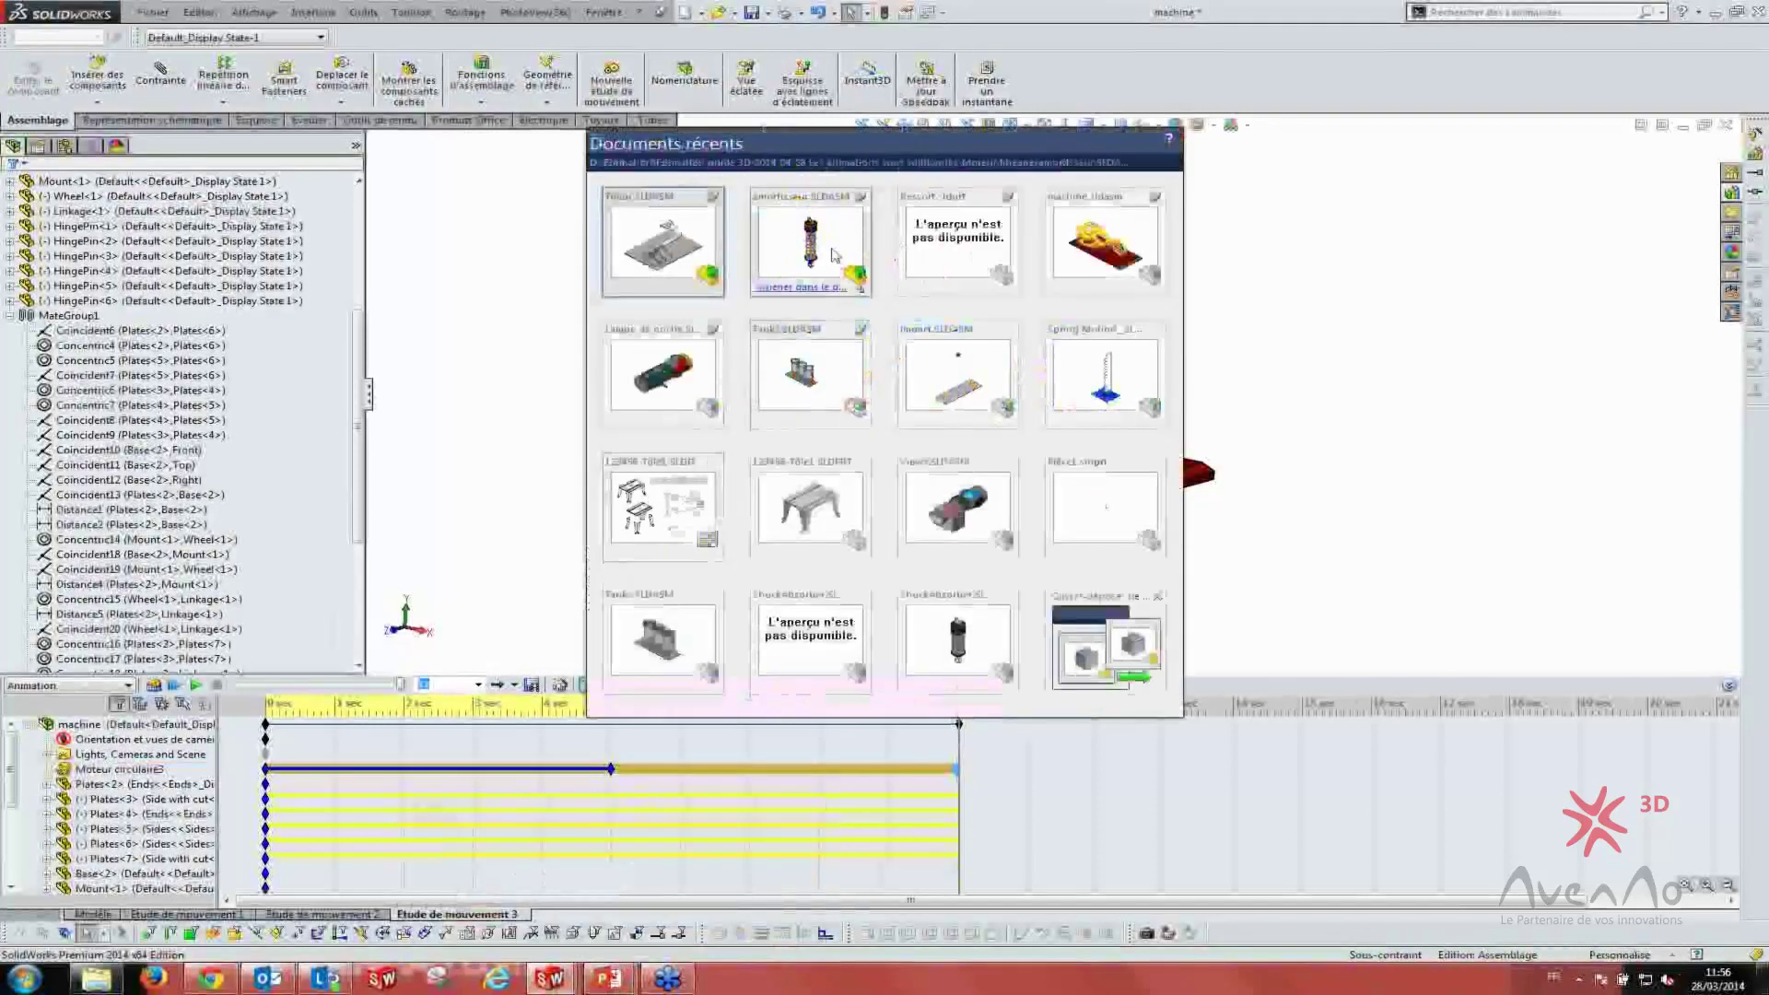
key(Escape)
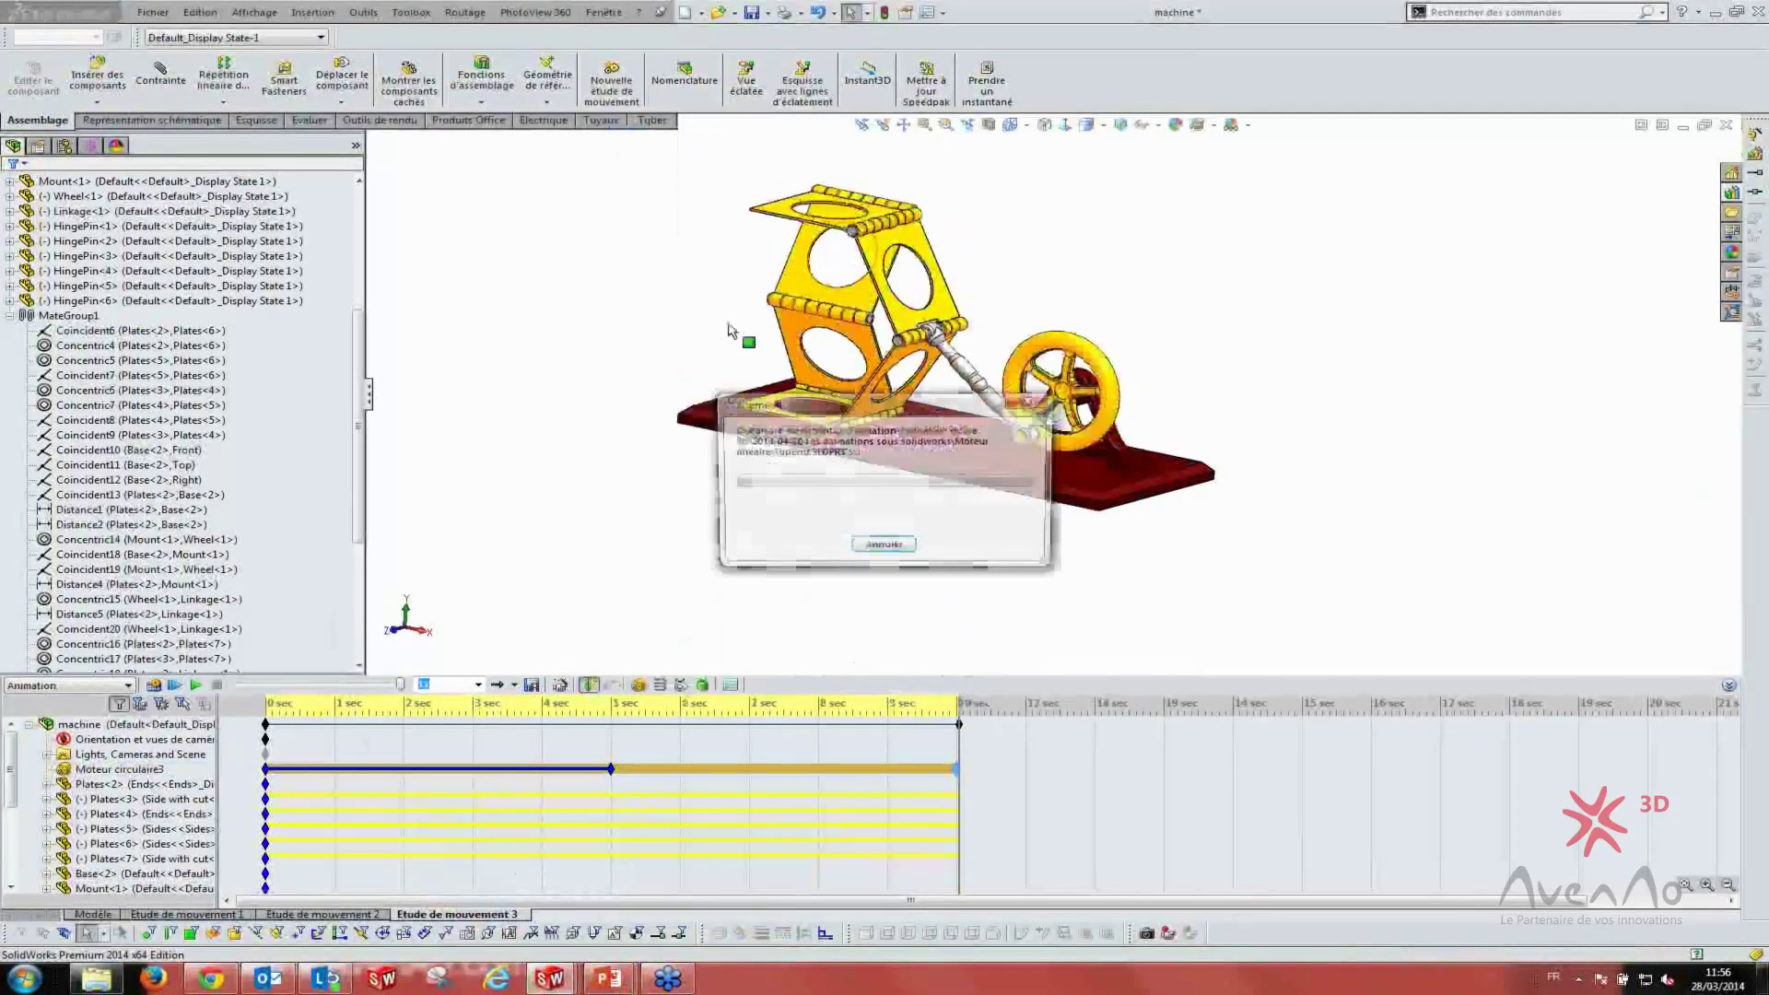
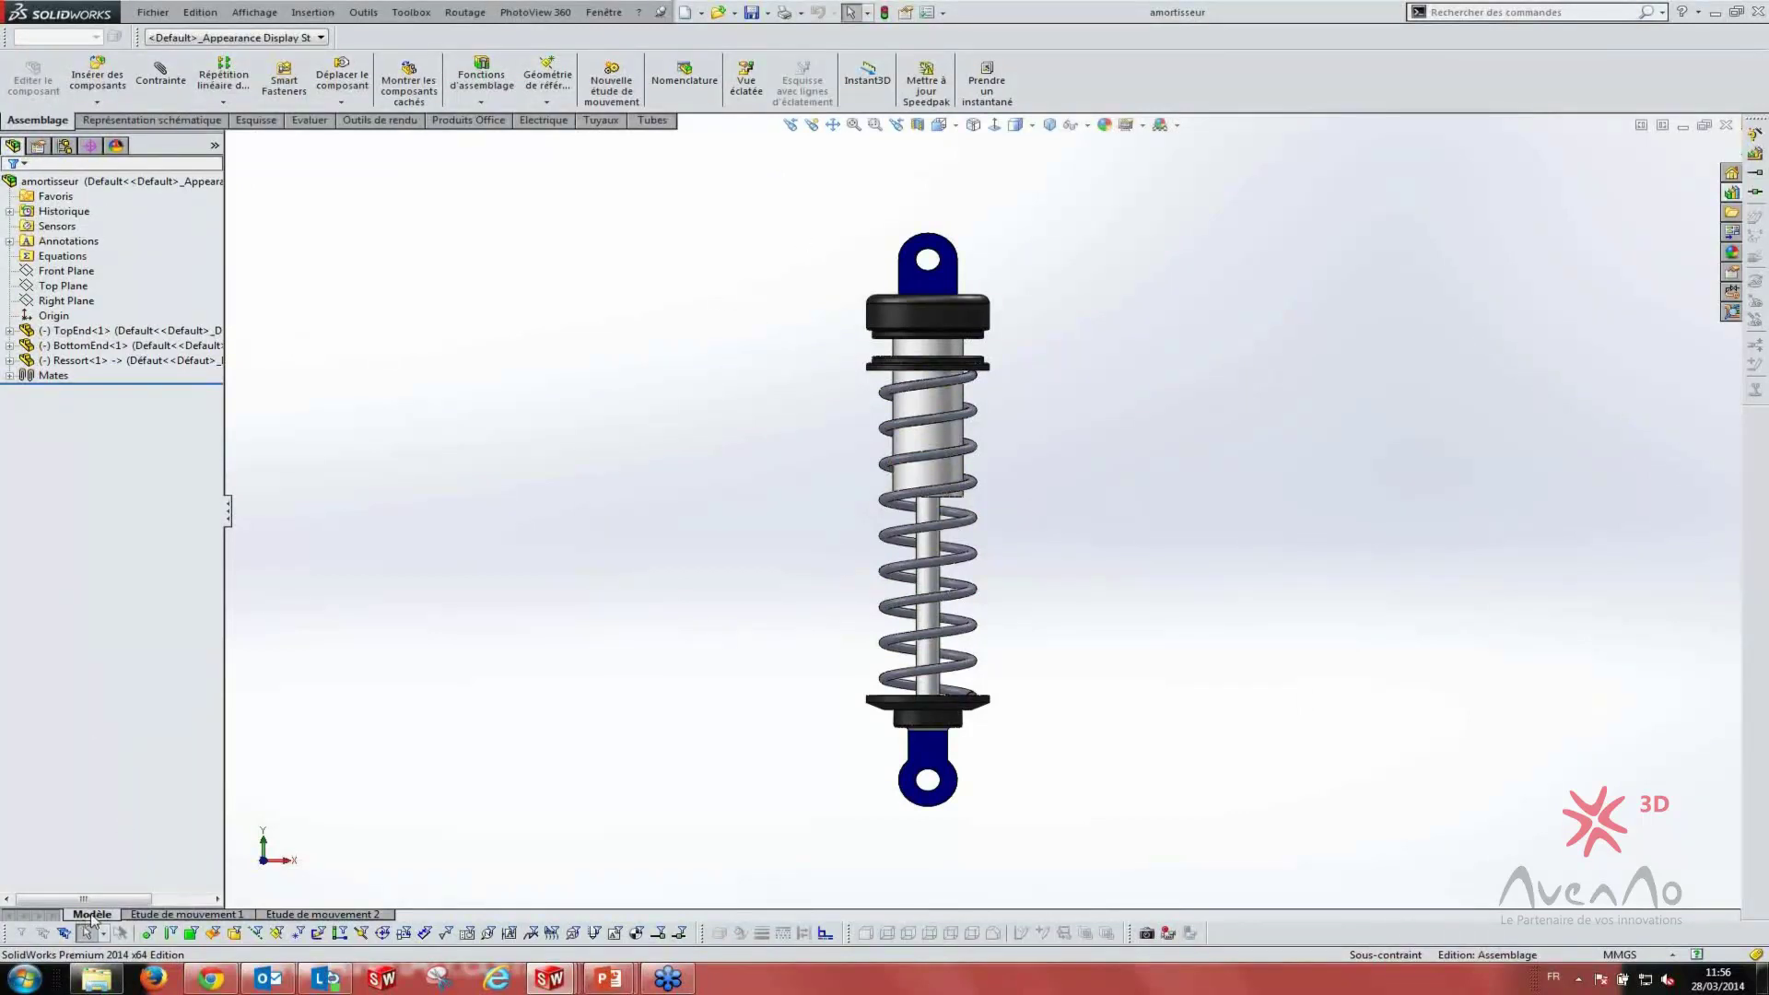
- Drag the bottom end up into the spring, turn its lug forward, and rebuild
drag(927, 779, 672, 595)
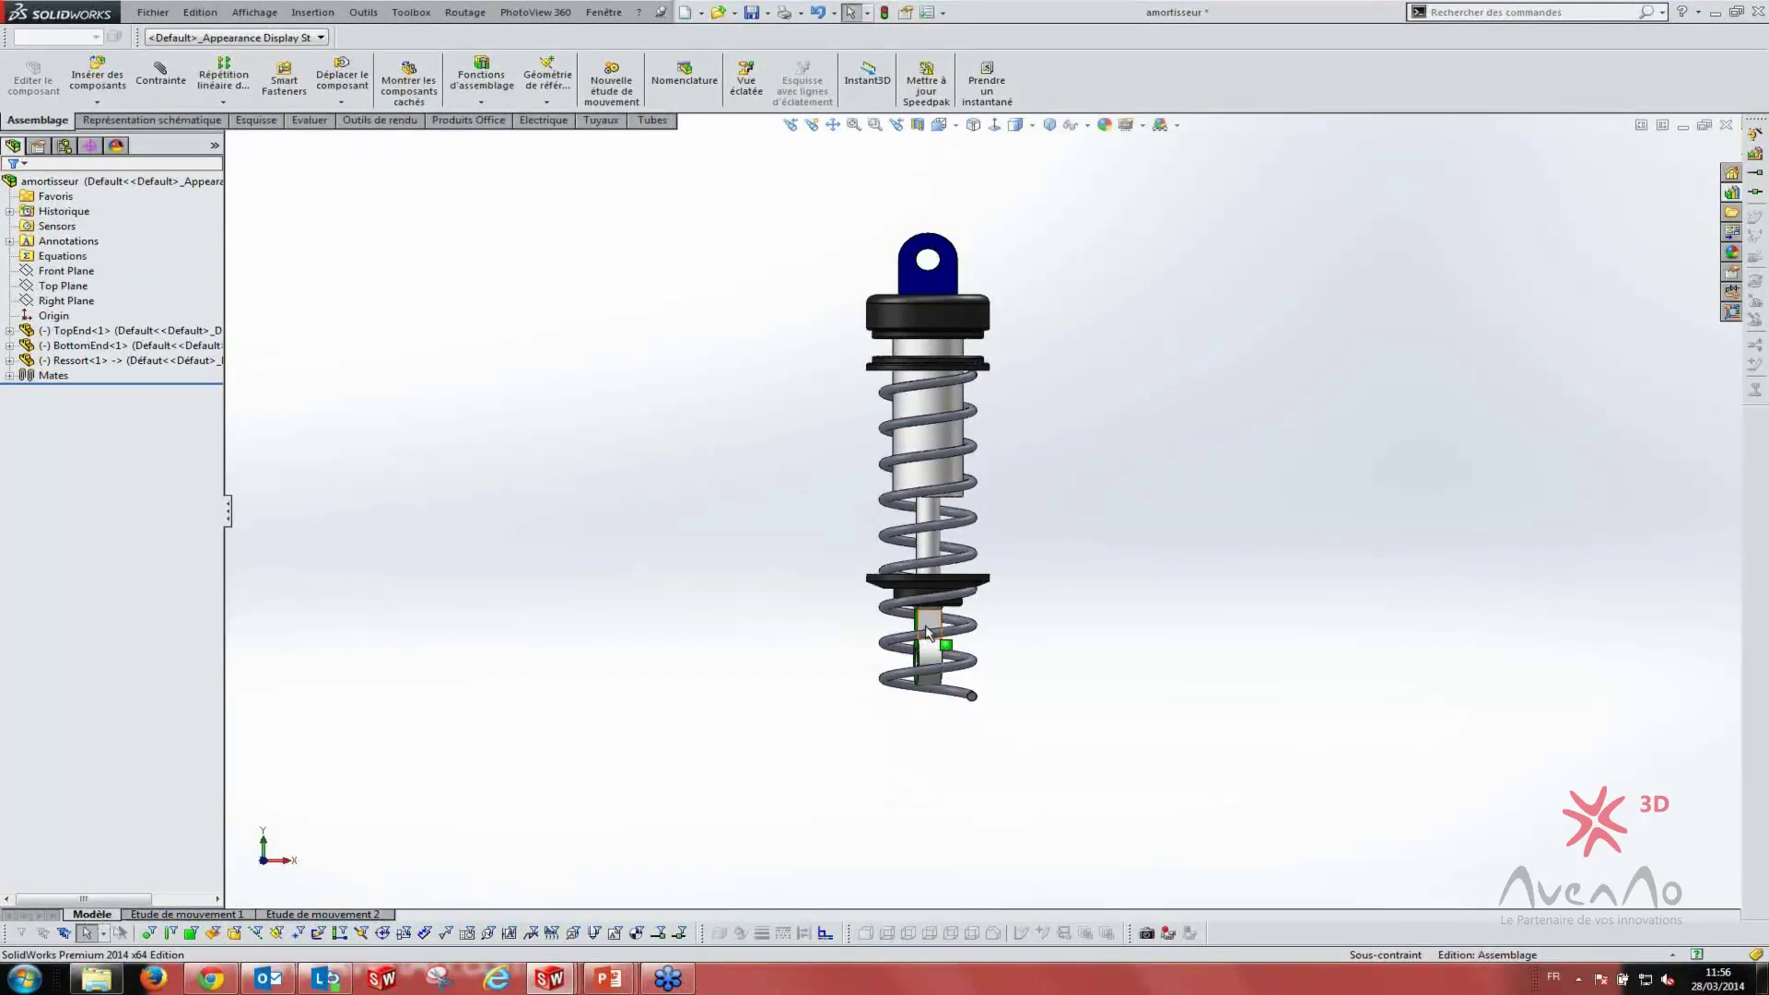
mouse_move(932, 632)
mouse_down()
mouse_move(956, 633)
mouse_move(899, 630)
mouse_move(931, 640)
mouse_up()
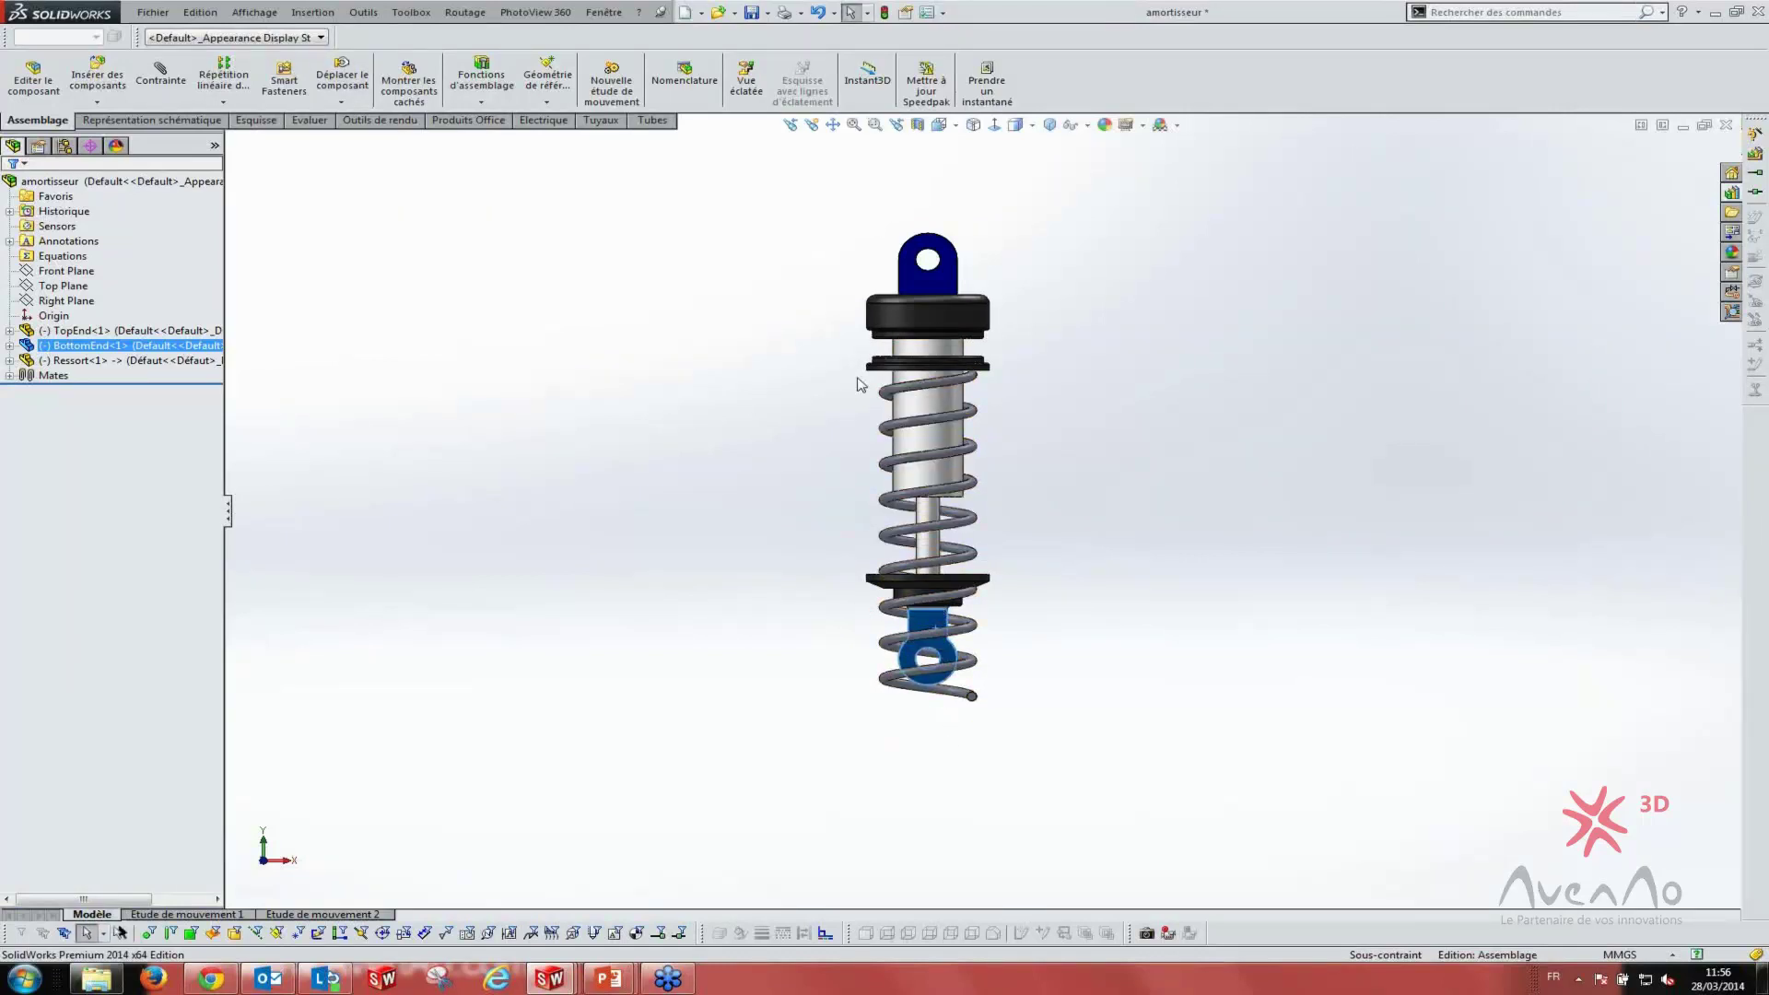
click(1109, 567)
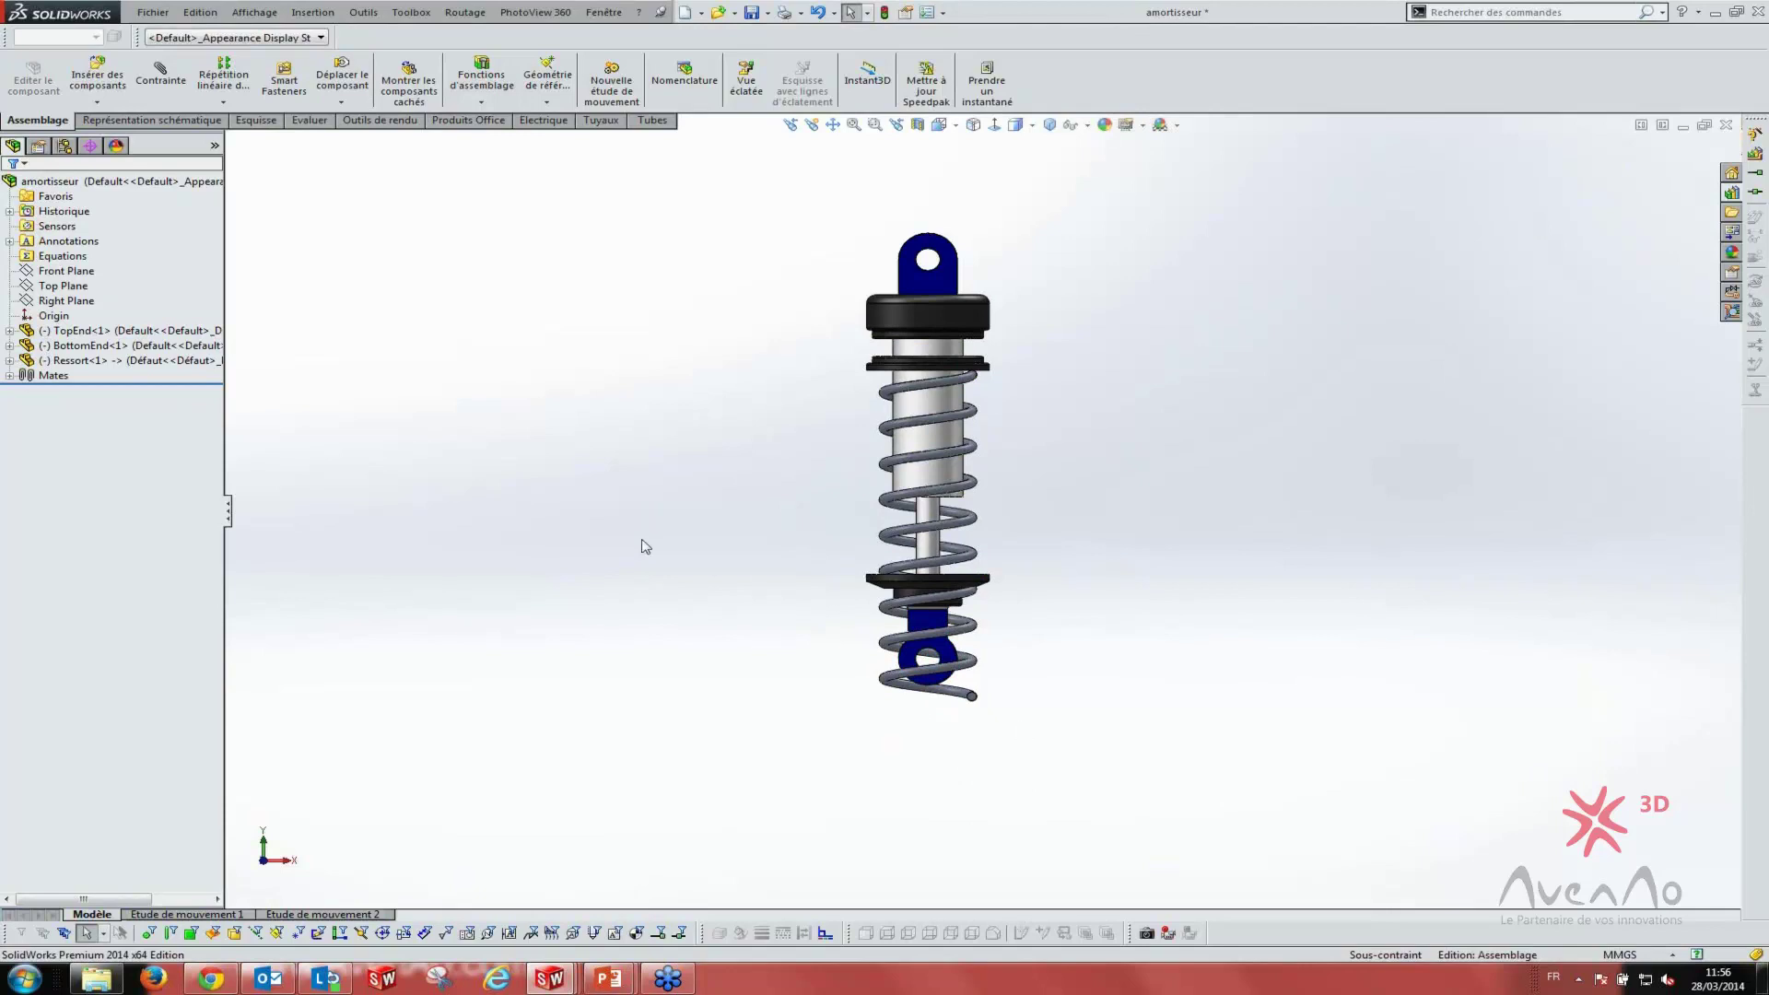
key(ctrl+b)
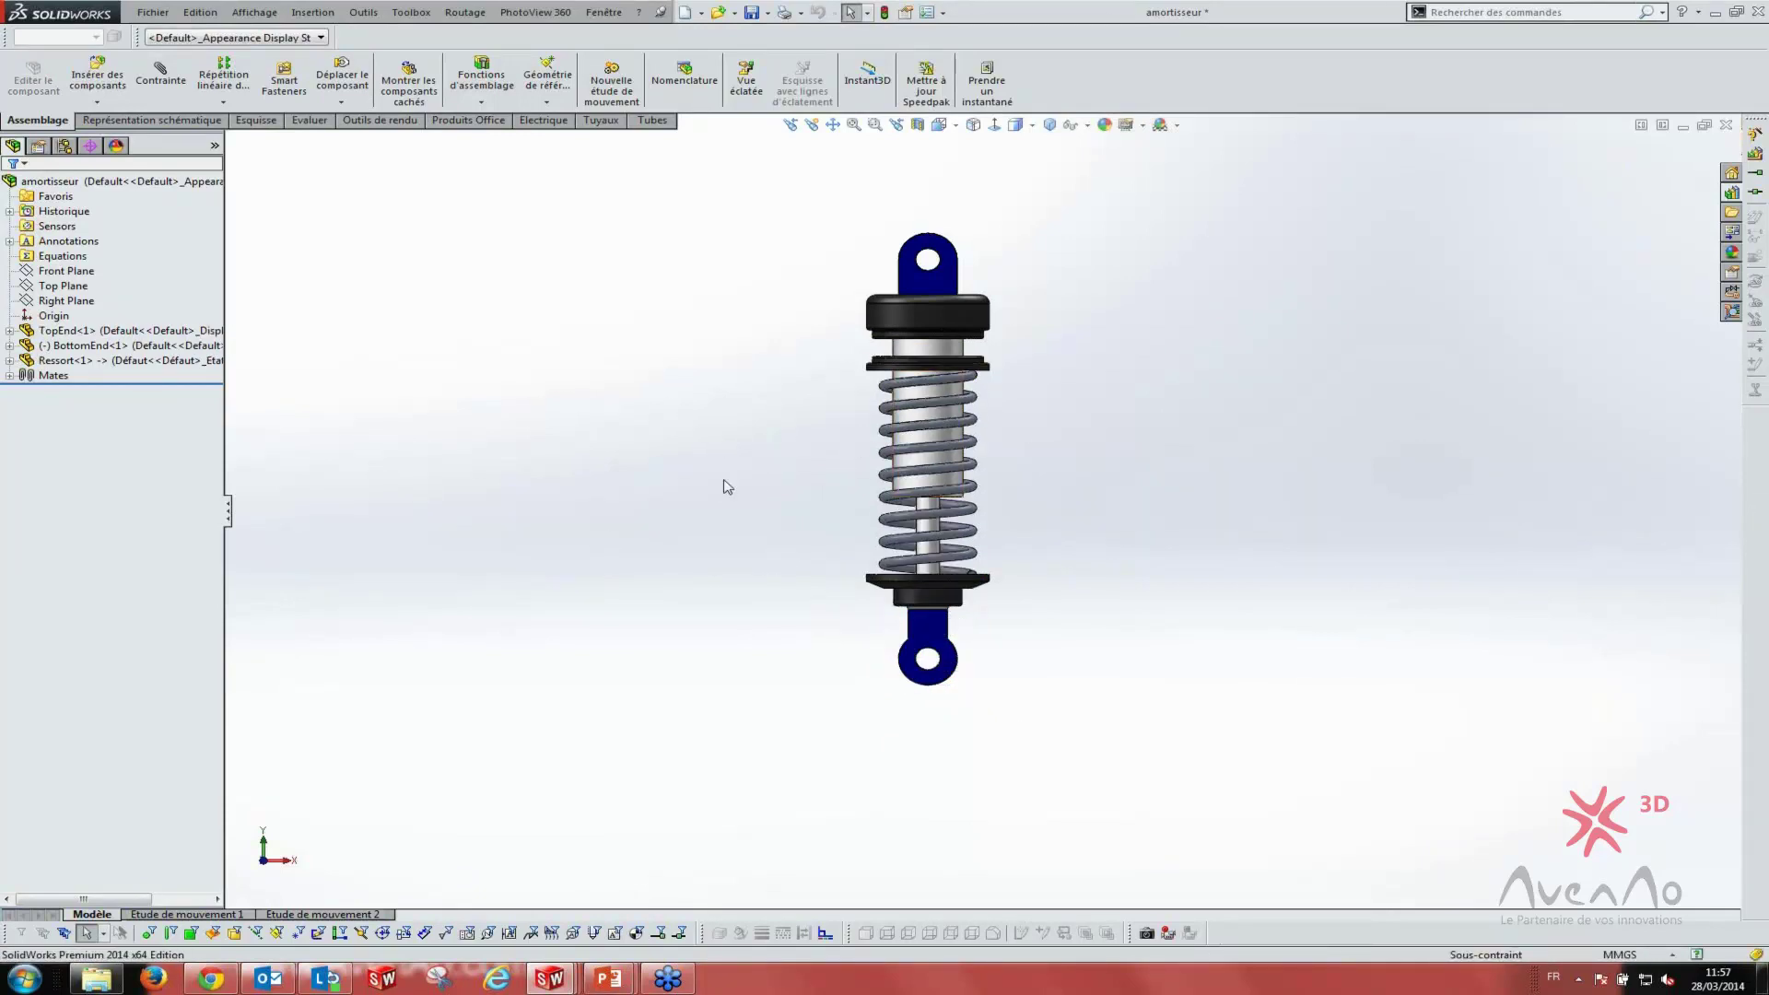
- Expand Ressort<1>'s Balayage1 sweep and select its sketches Esquisse1 and Esquisse2
click(9, 360)
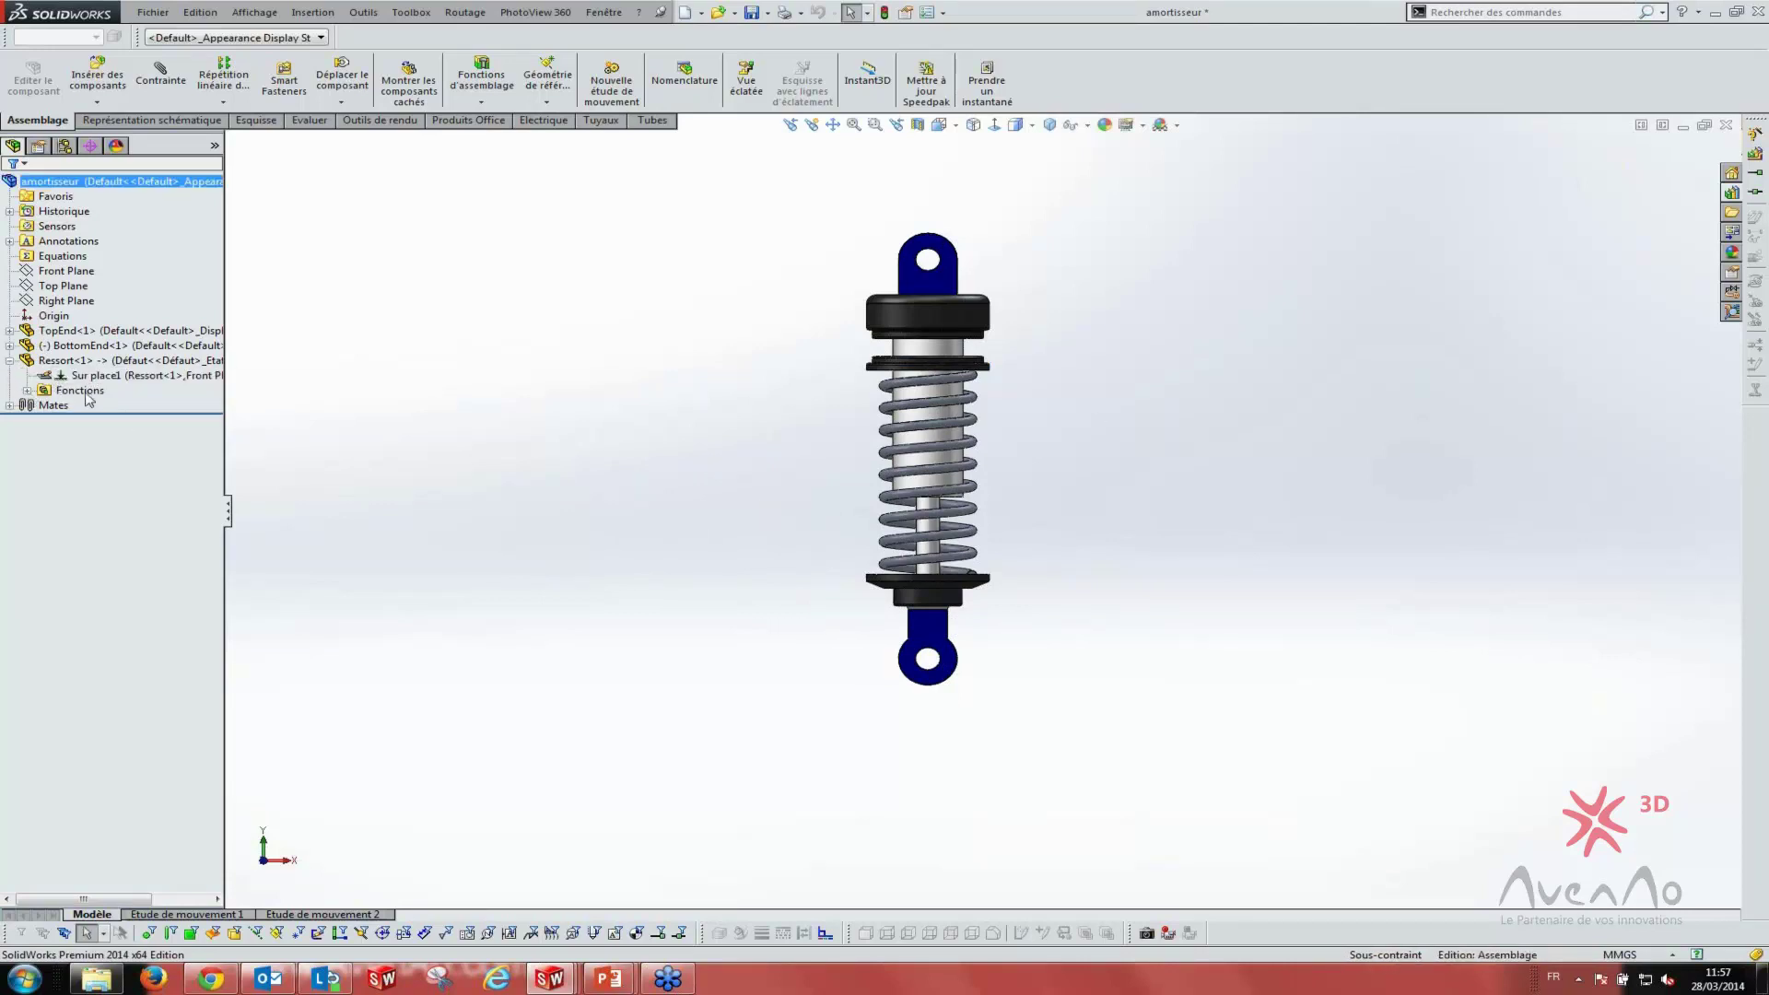
click(27, 390)
click(70, 586)
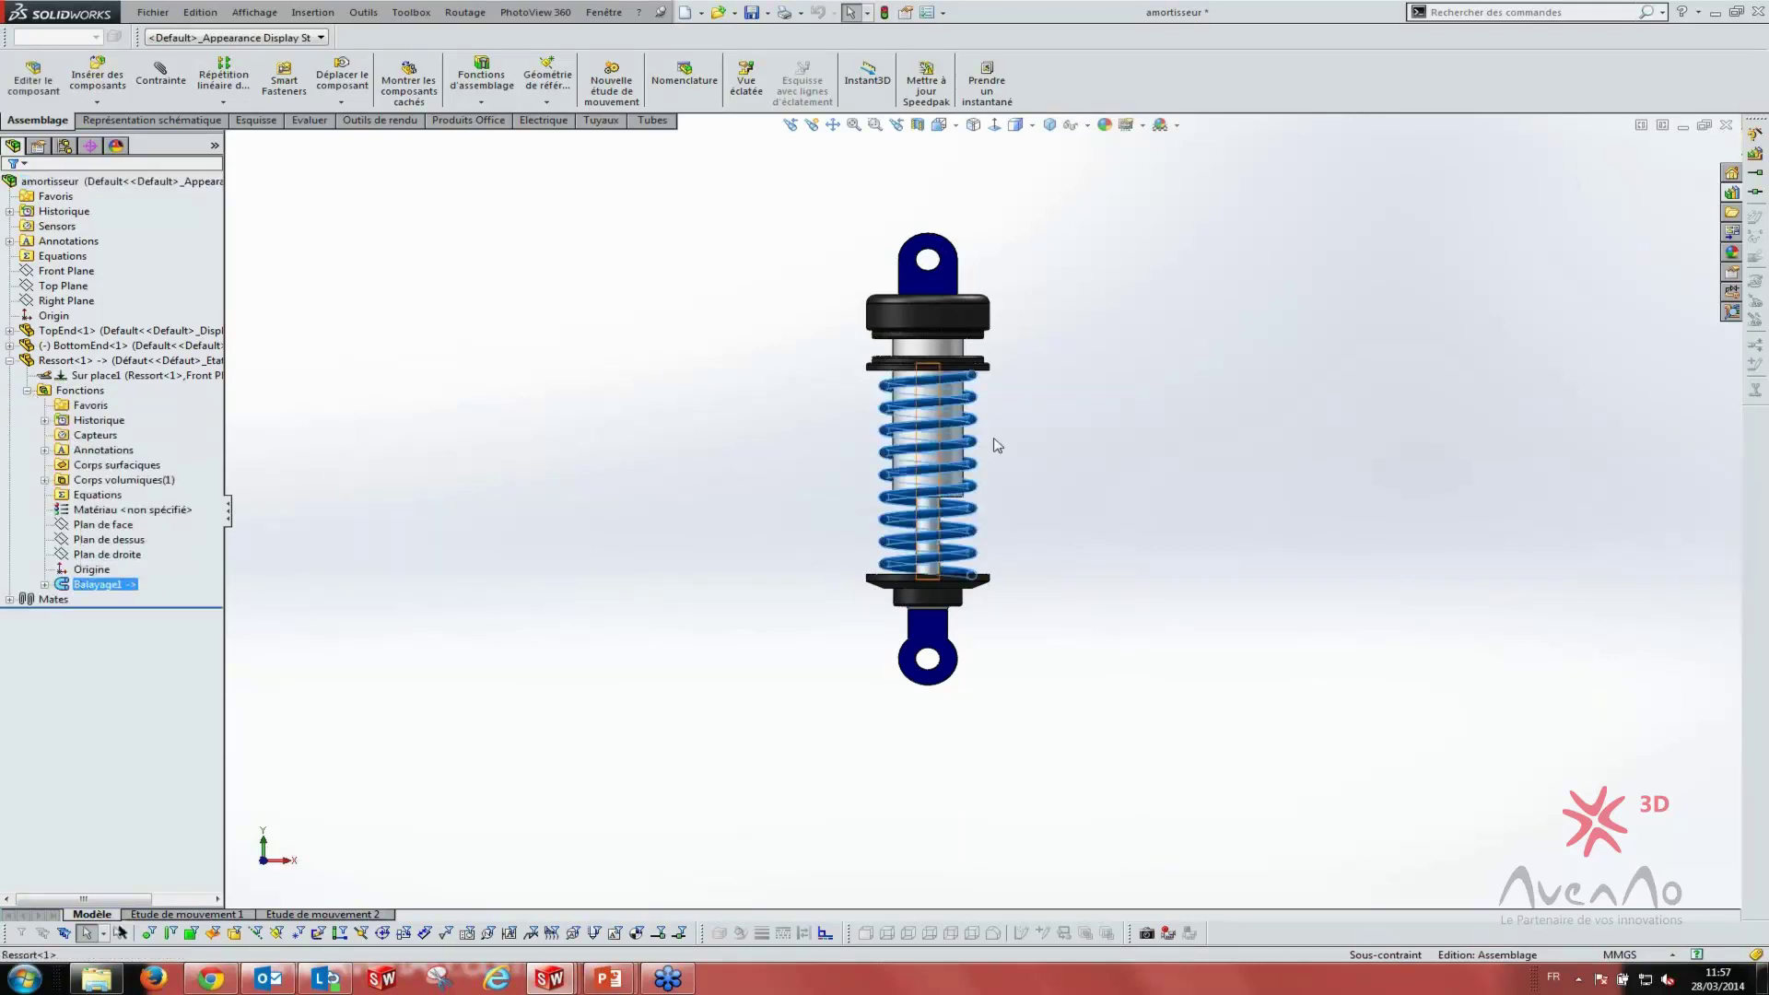
click(44, 586)
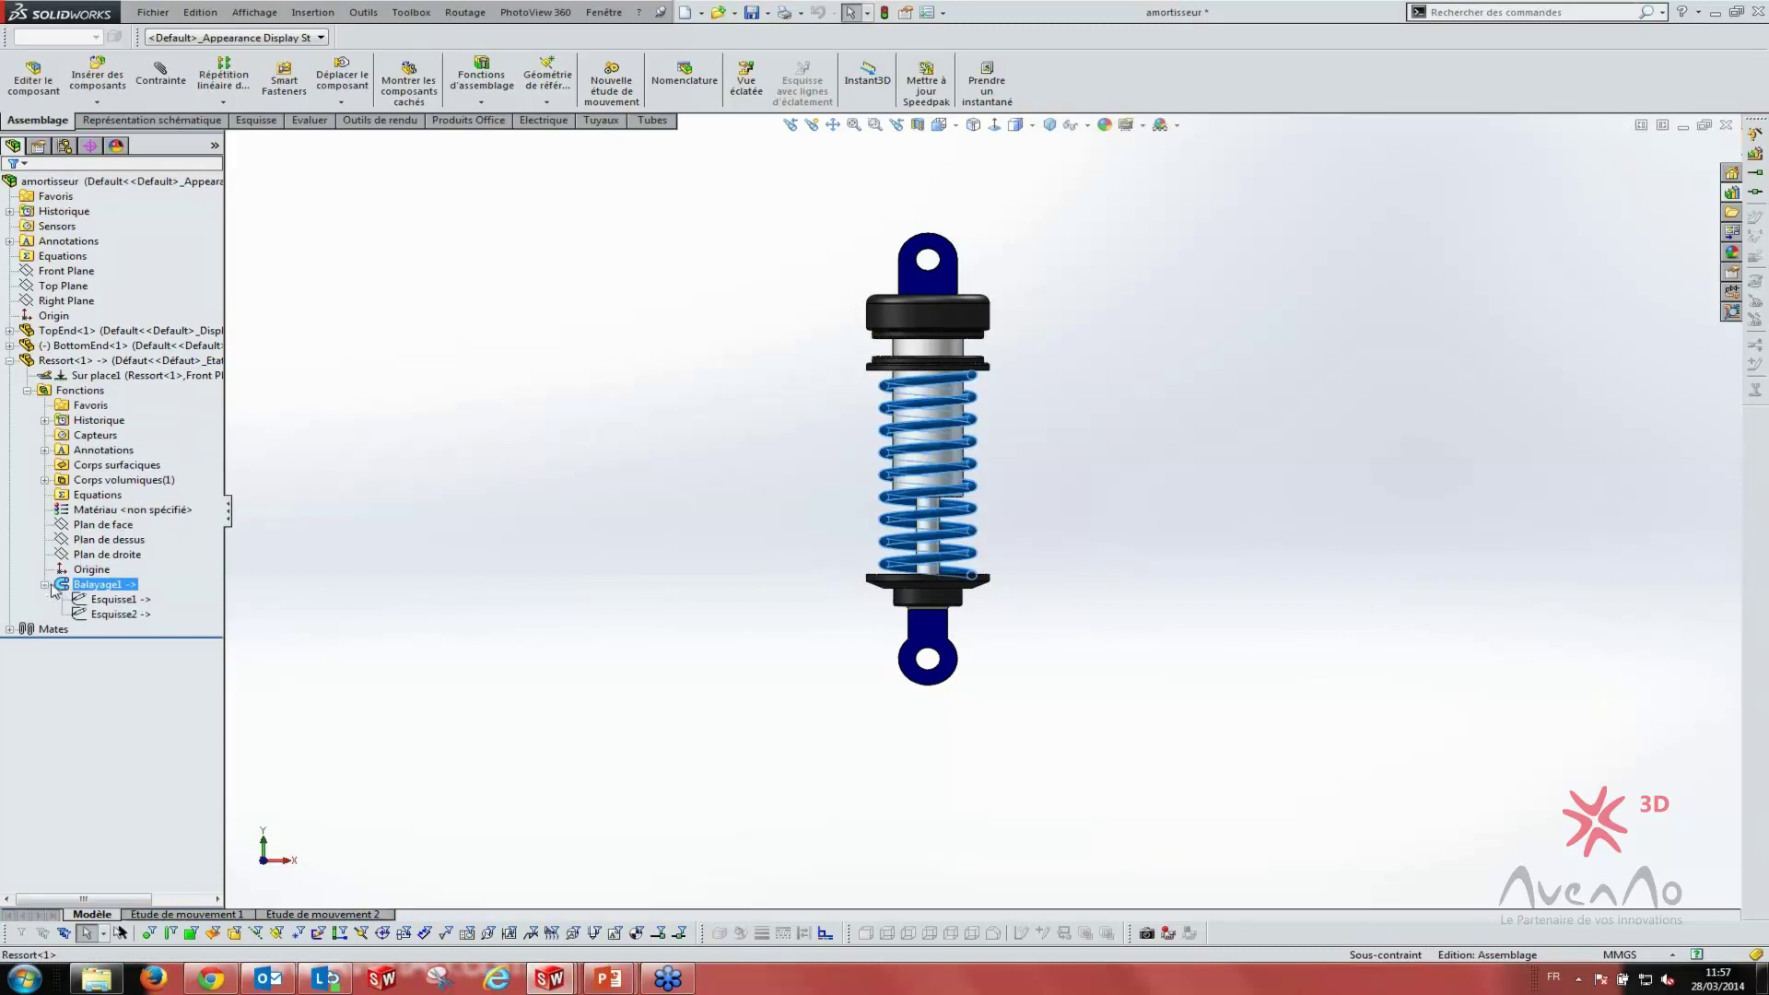
click(109, 599)
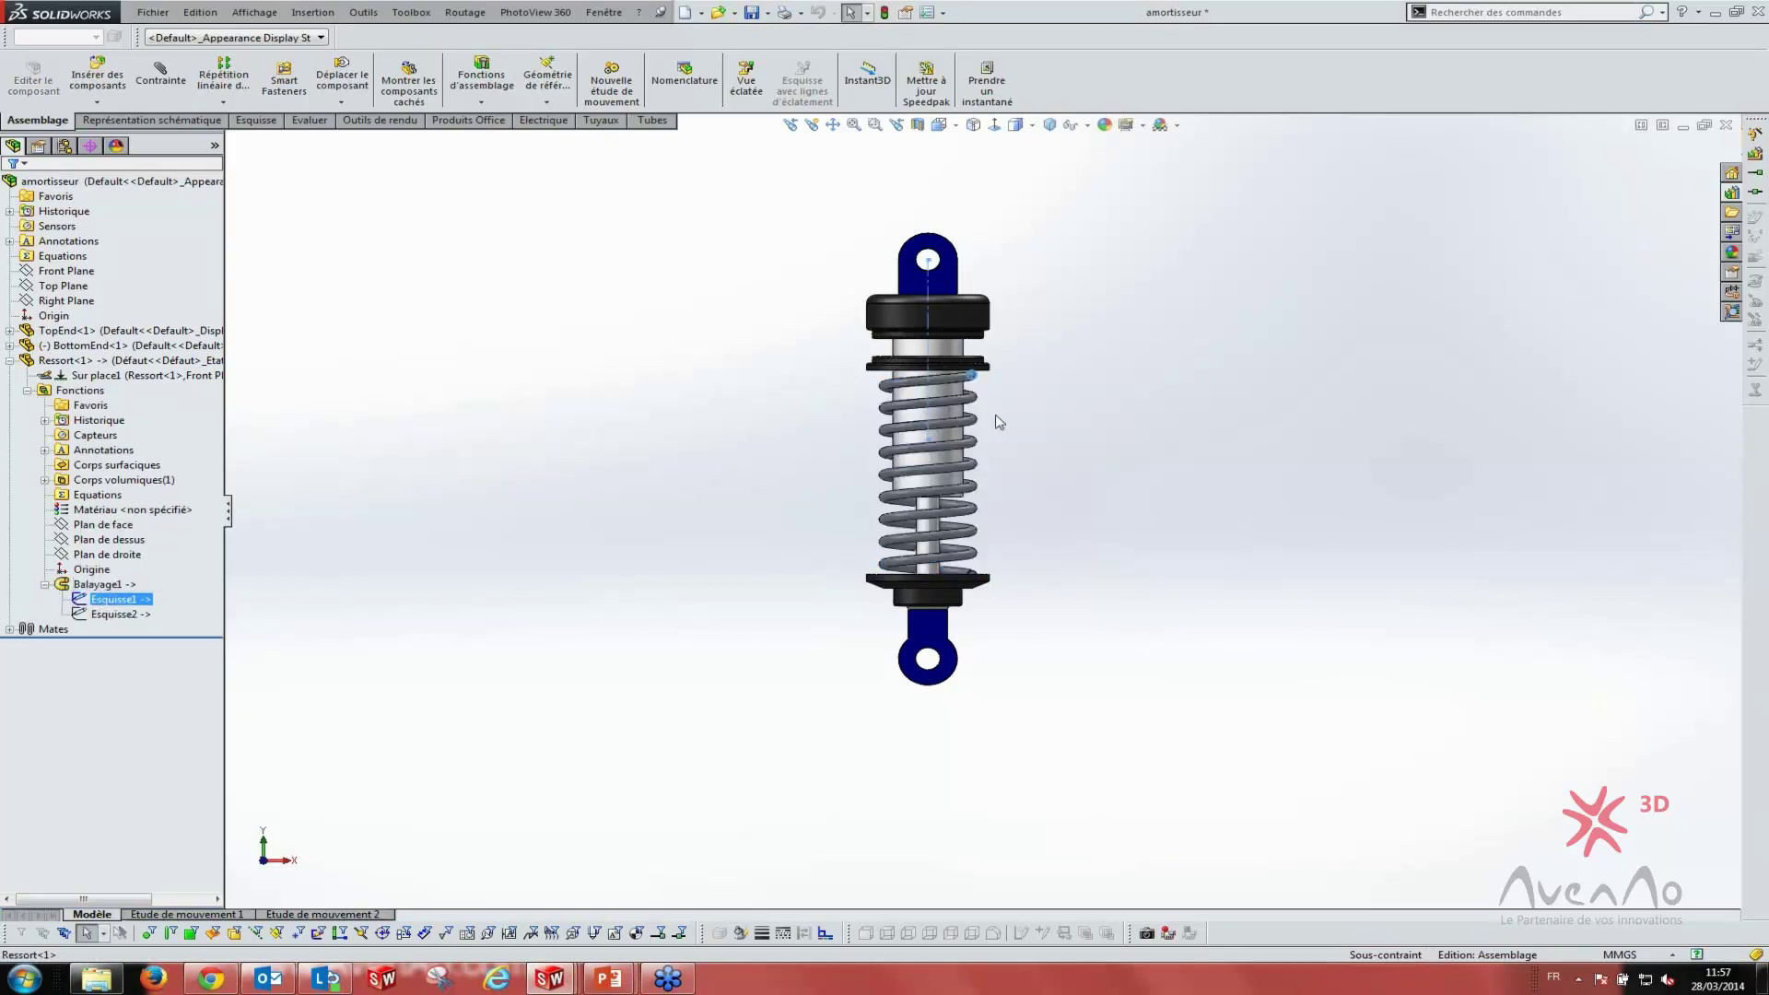
scroll(999, 422, down, 2)
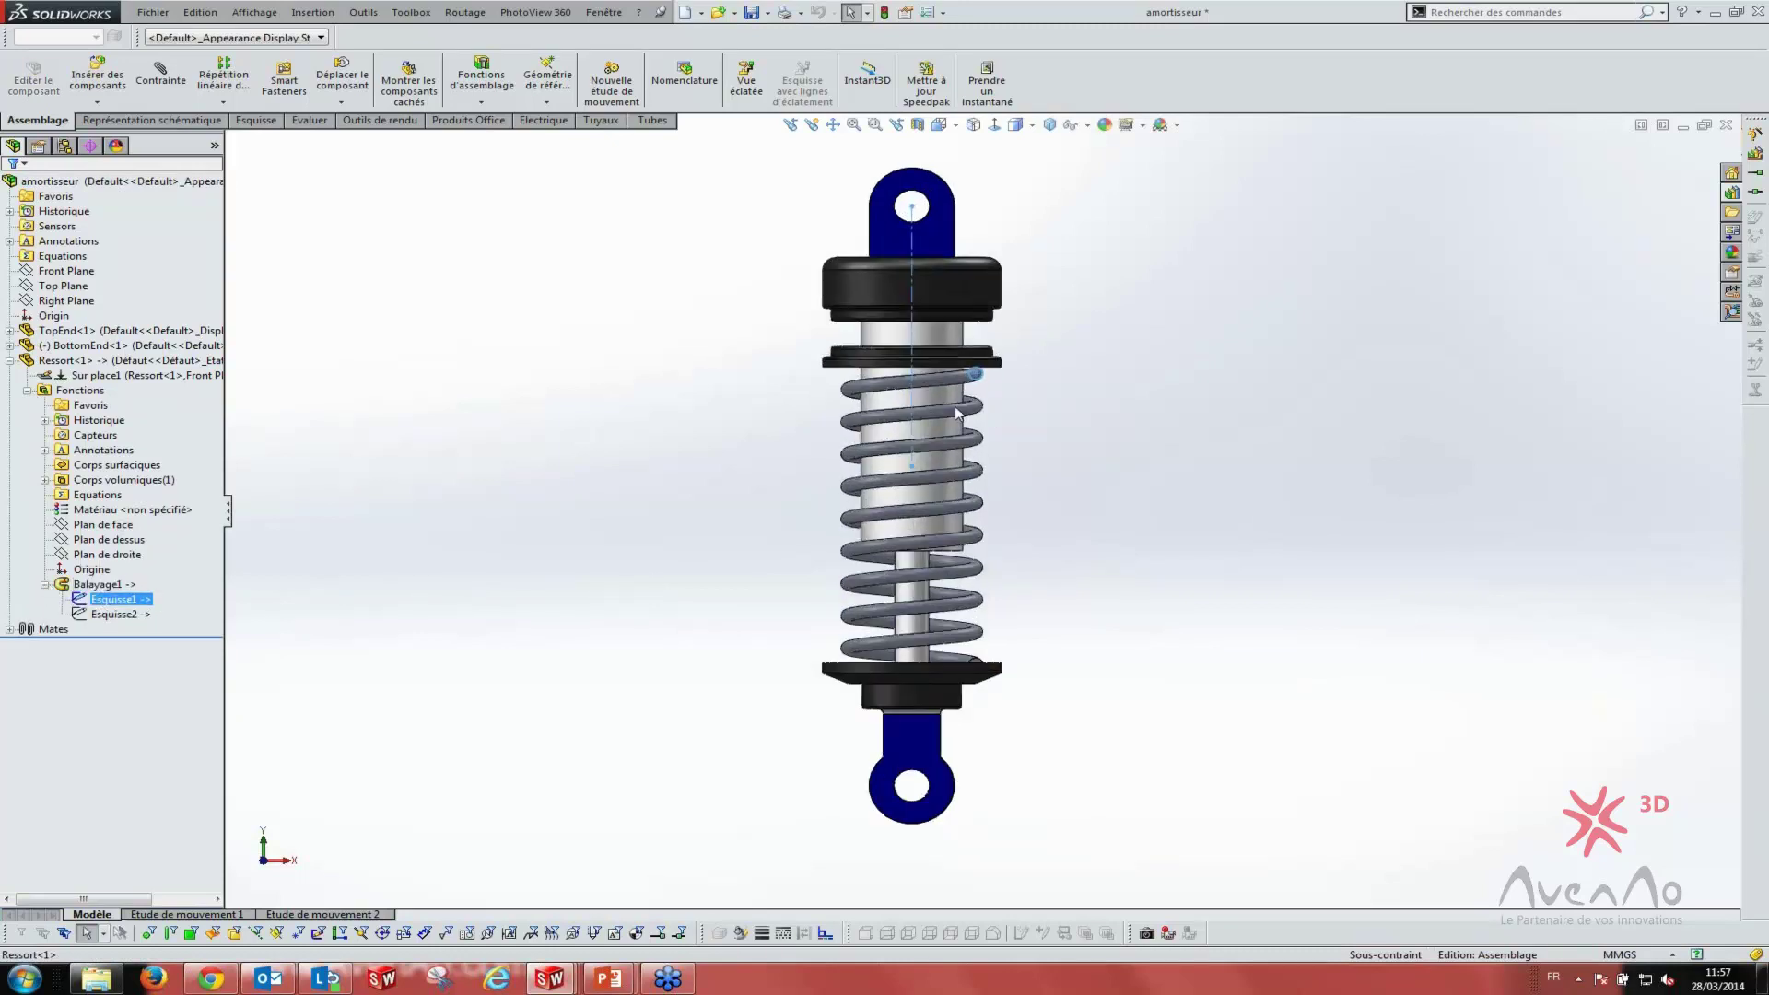
click(117, 615)
click(112, 616)
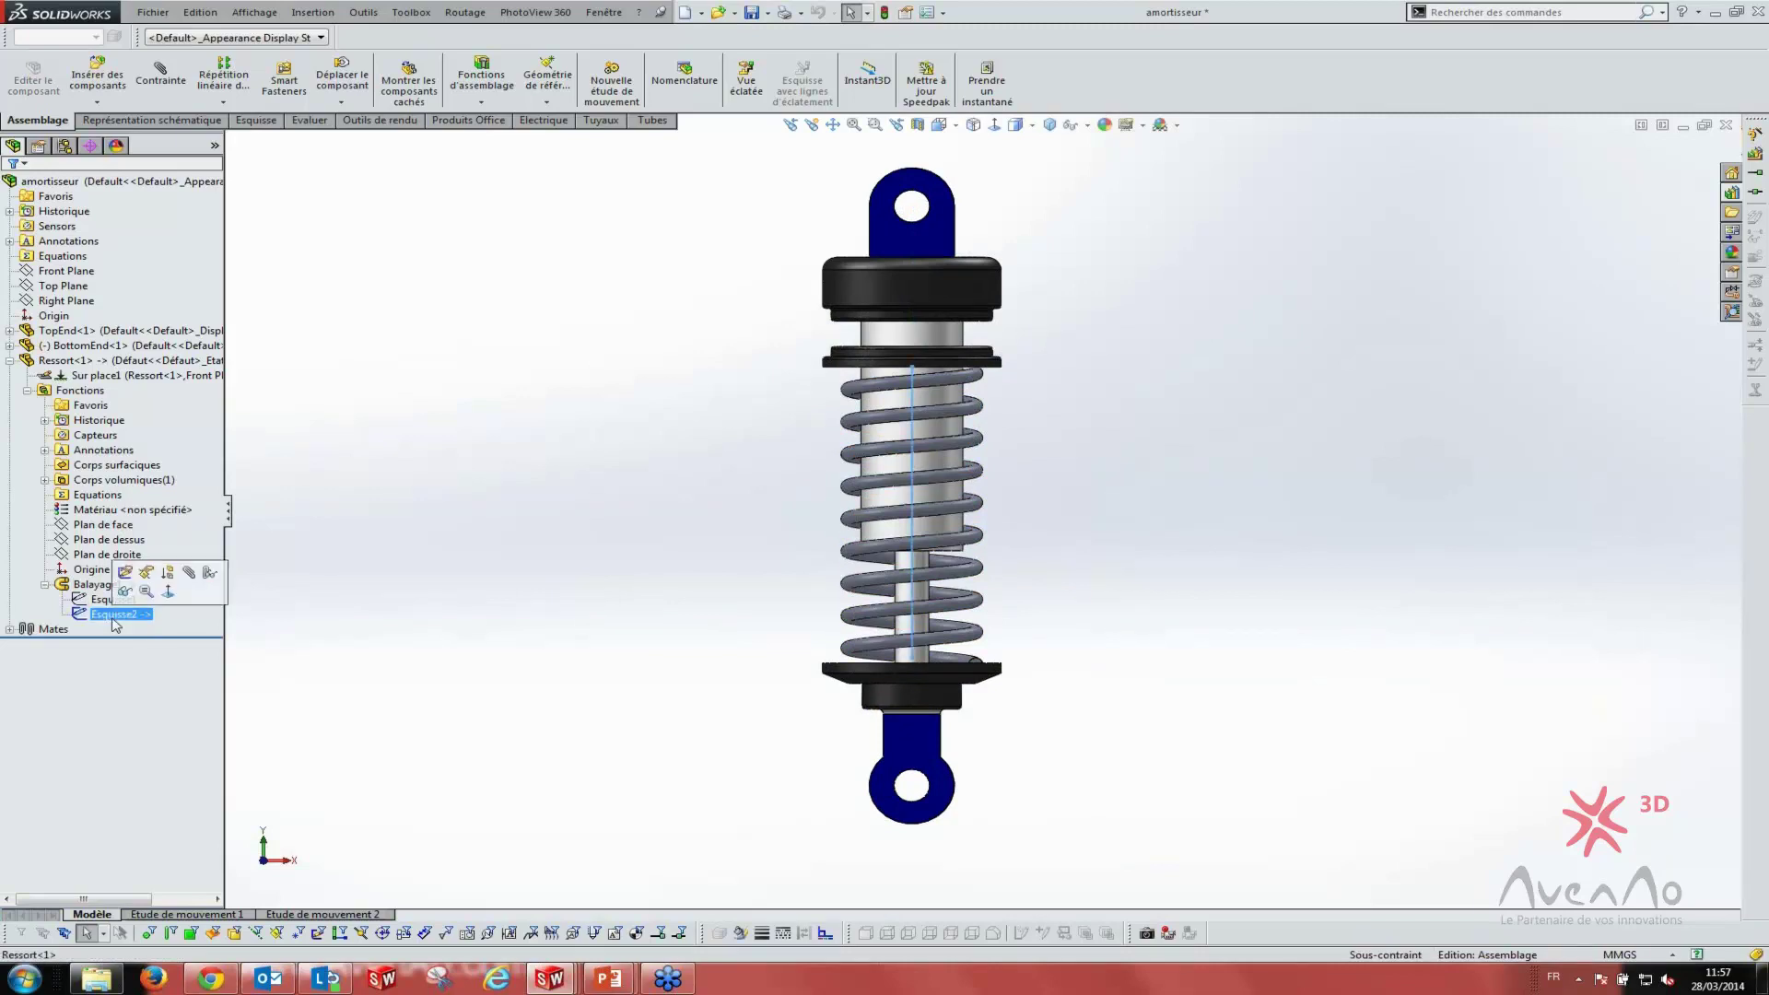
click(122, 599)
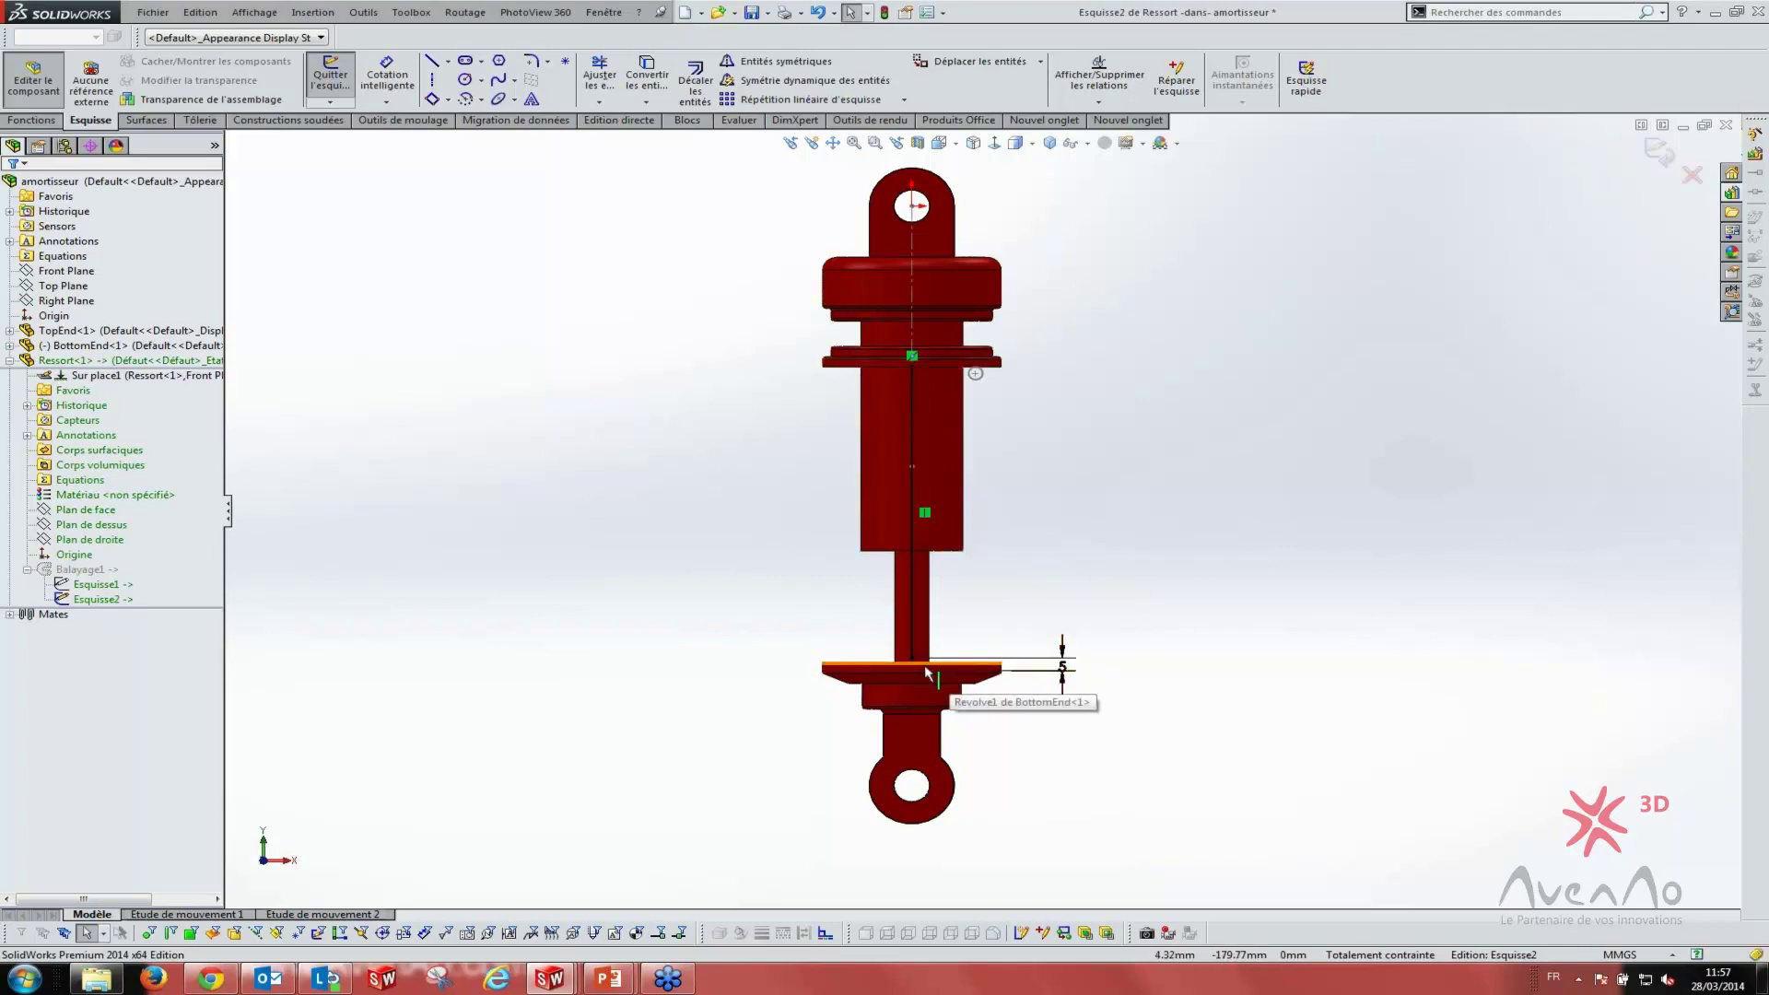
click(1658, 152)
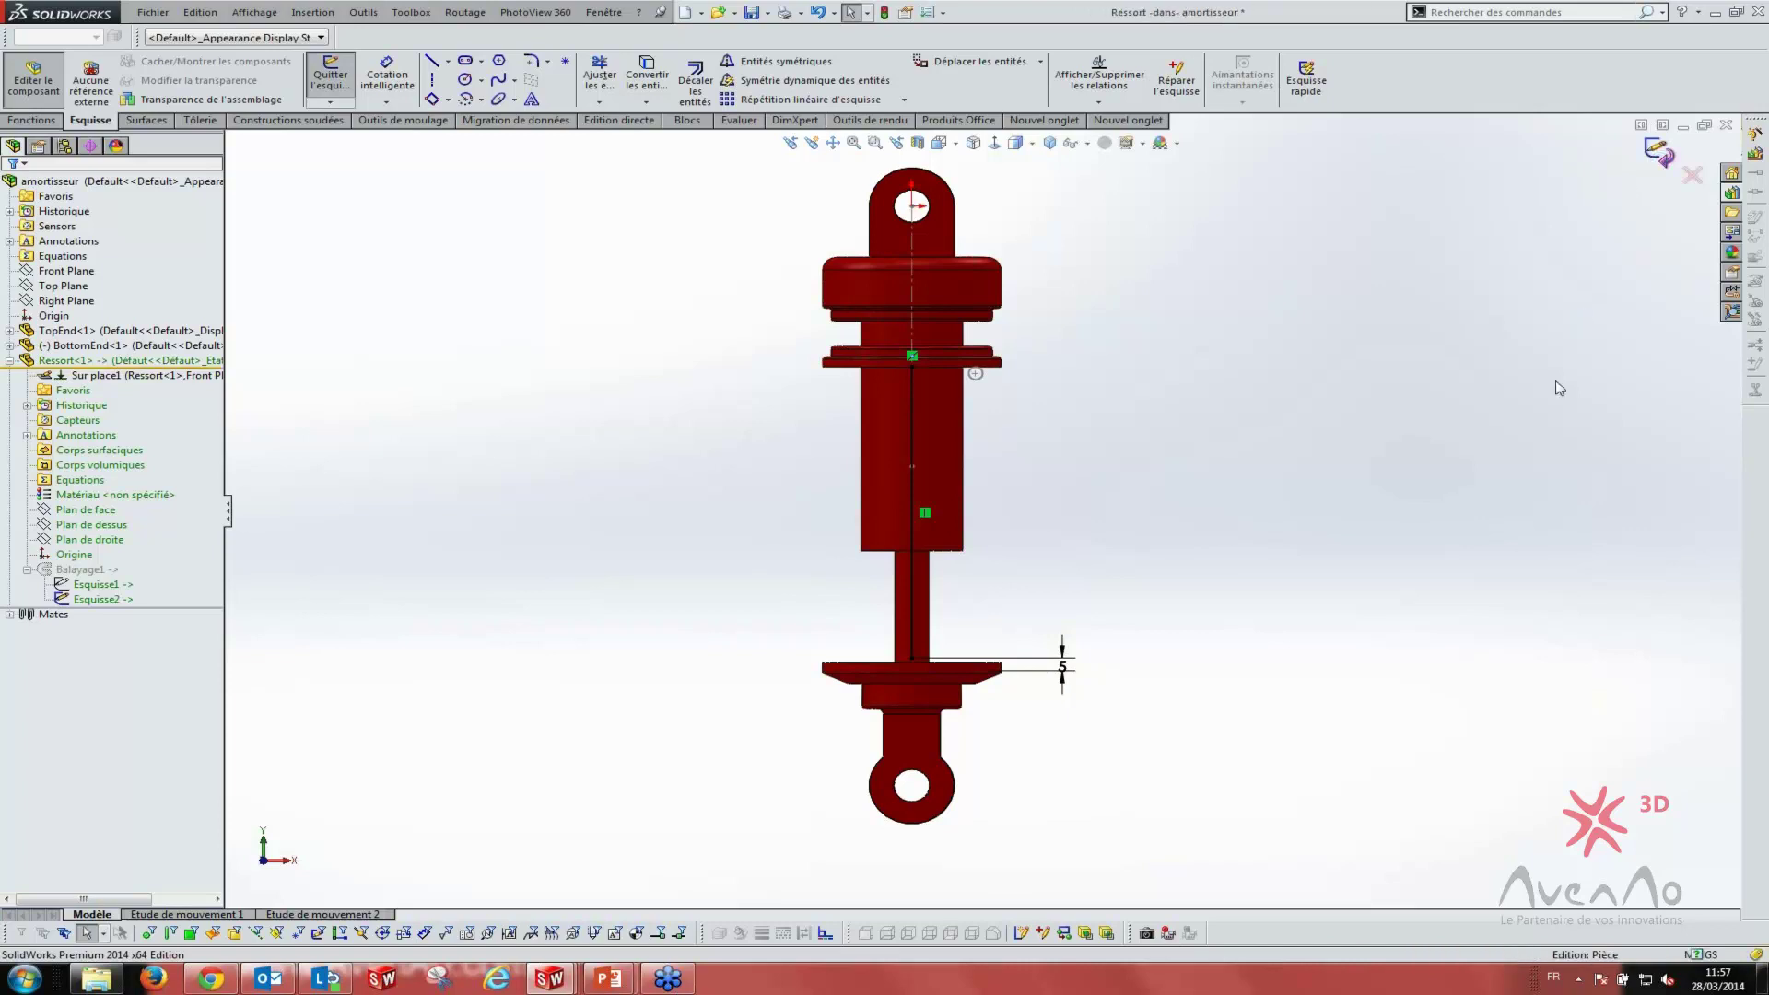
click(1676, 177)
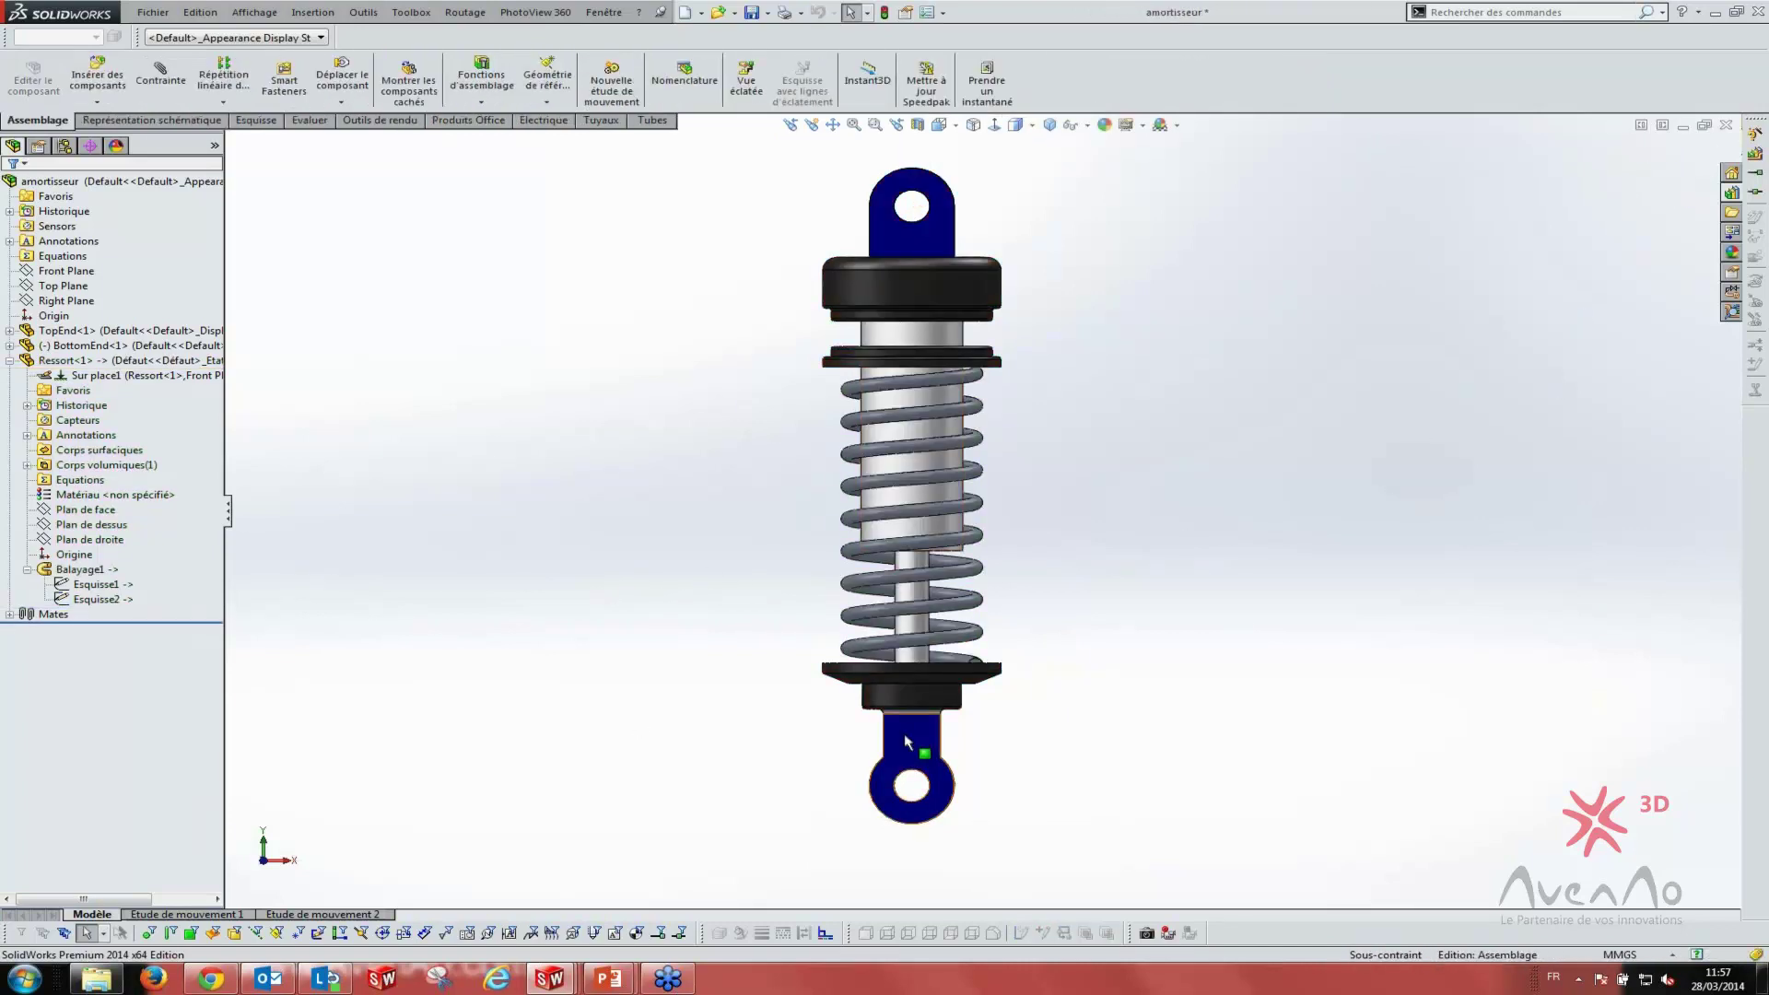
- Pull the bottom end down and rebuild so the spring spans the full length
drag(920, 750, 910, 858)
scroll(1020, 685, up, 3)
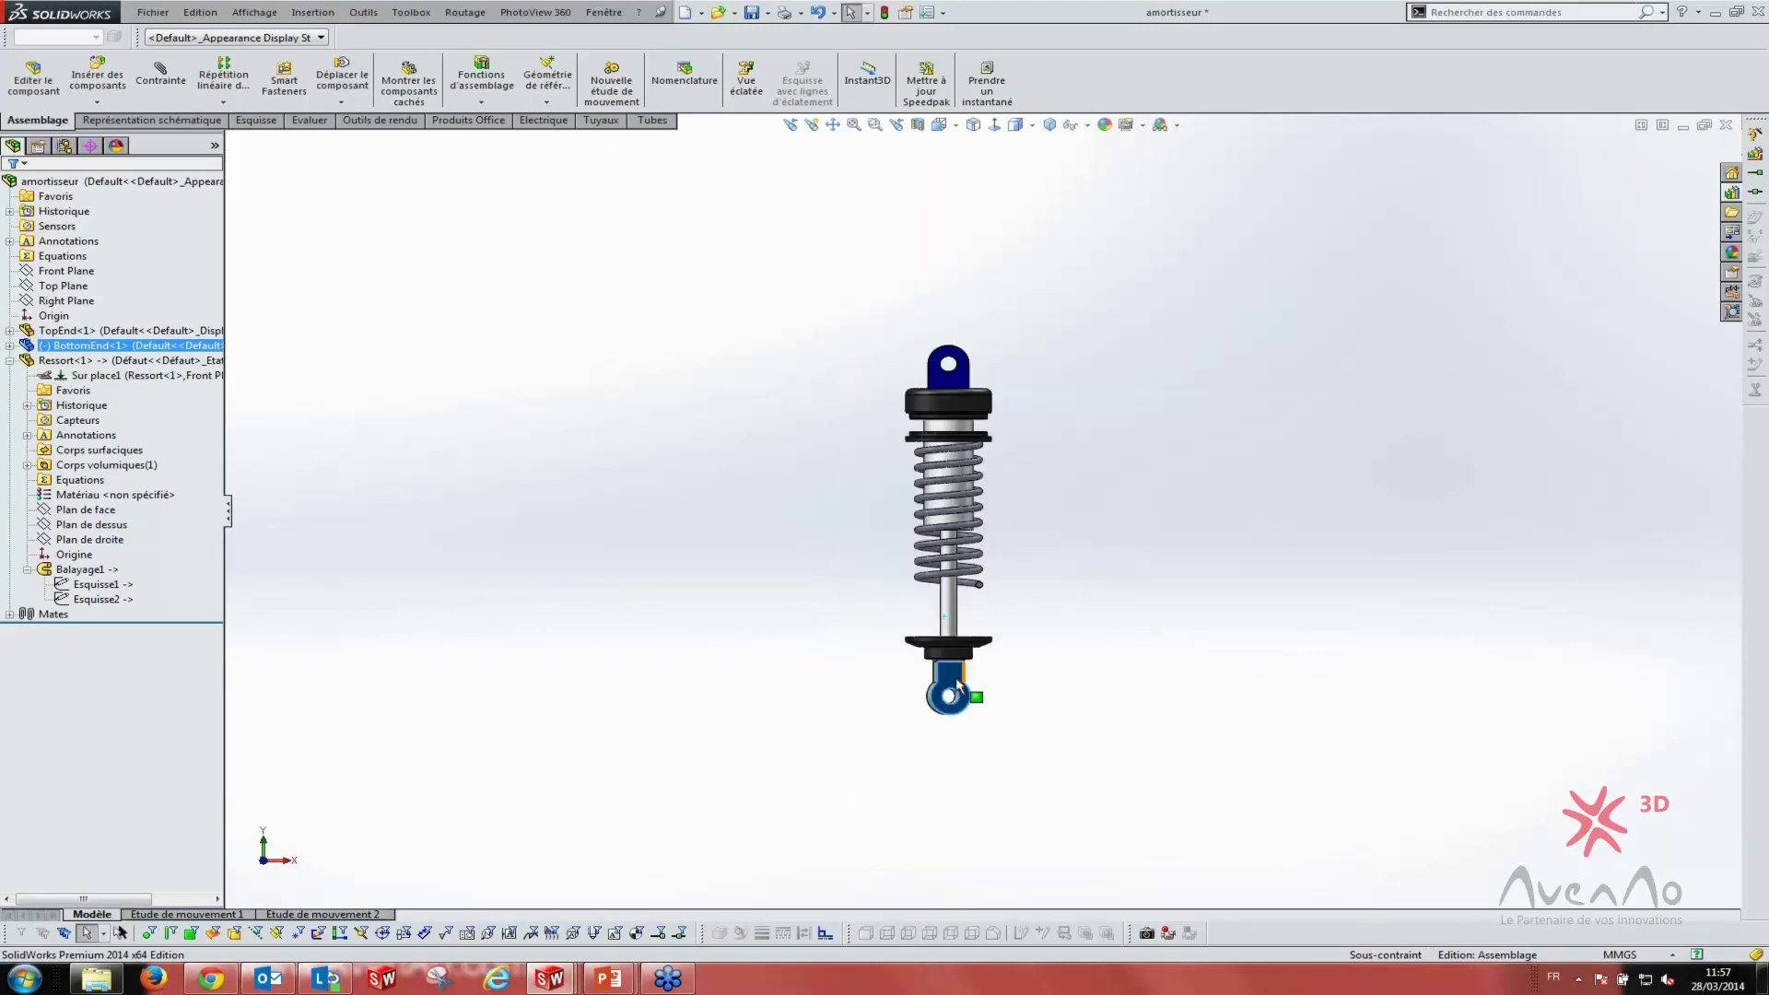
drag(958, 686, 888, 782)
click(767, 717)
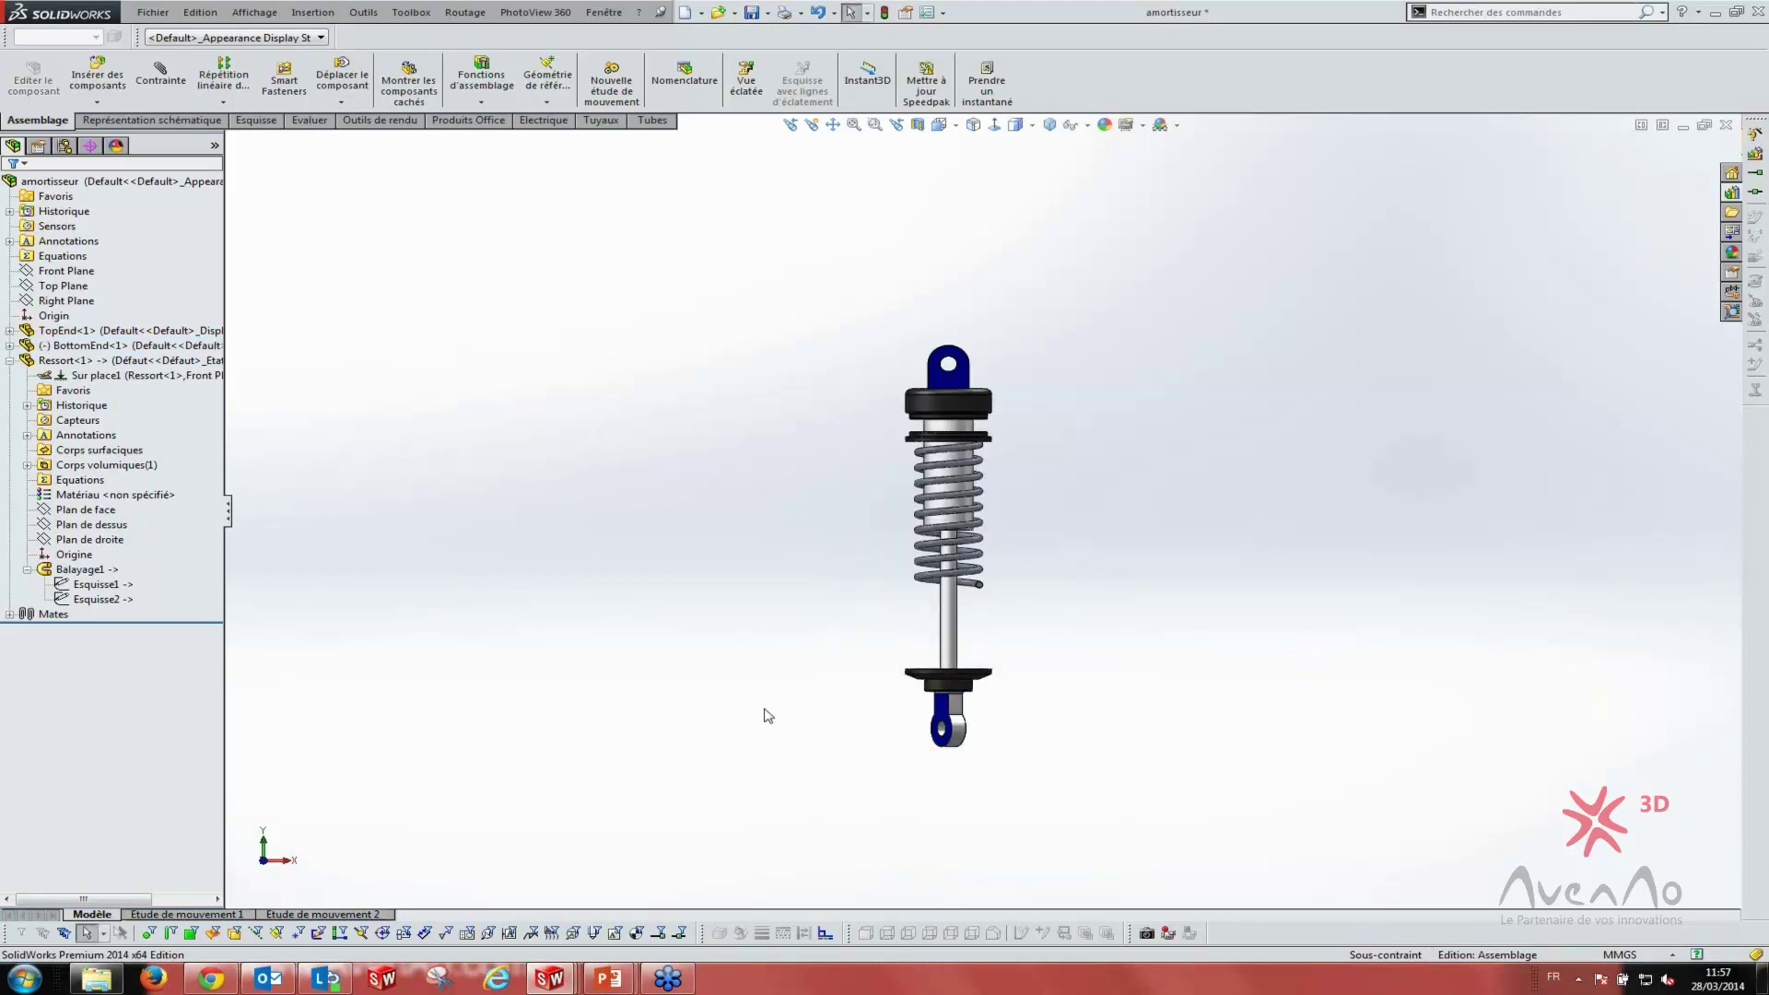
key(ctrl+b)
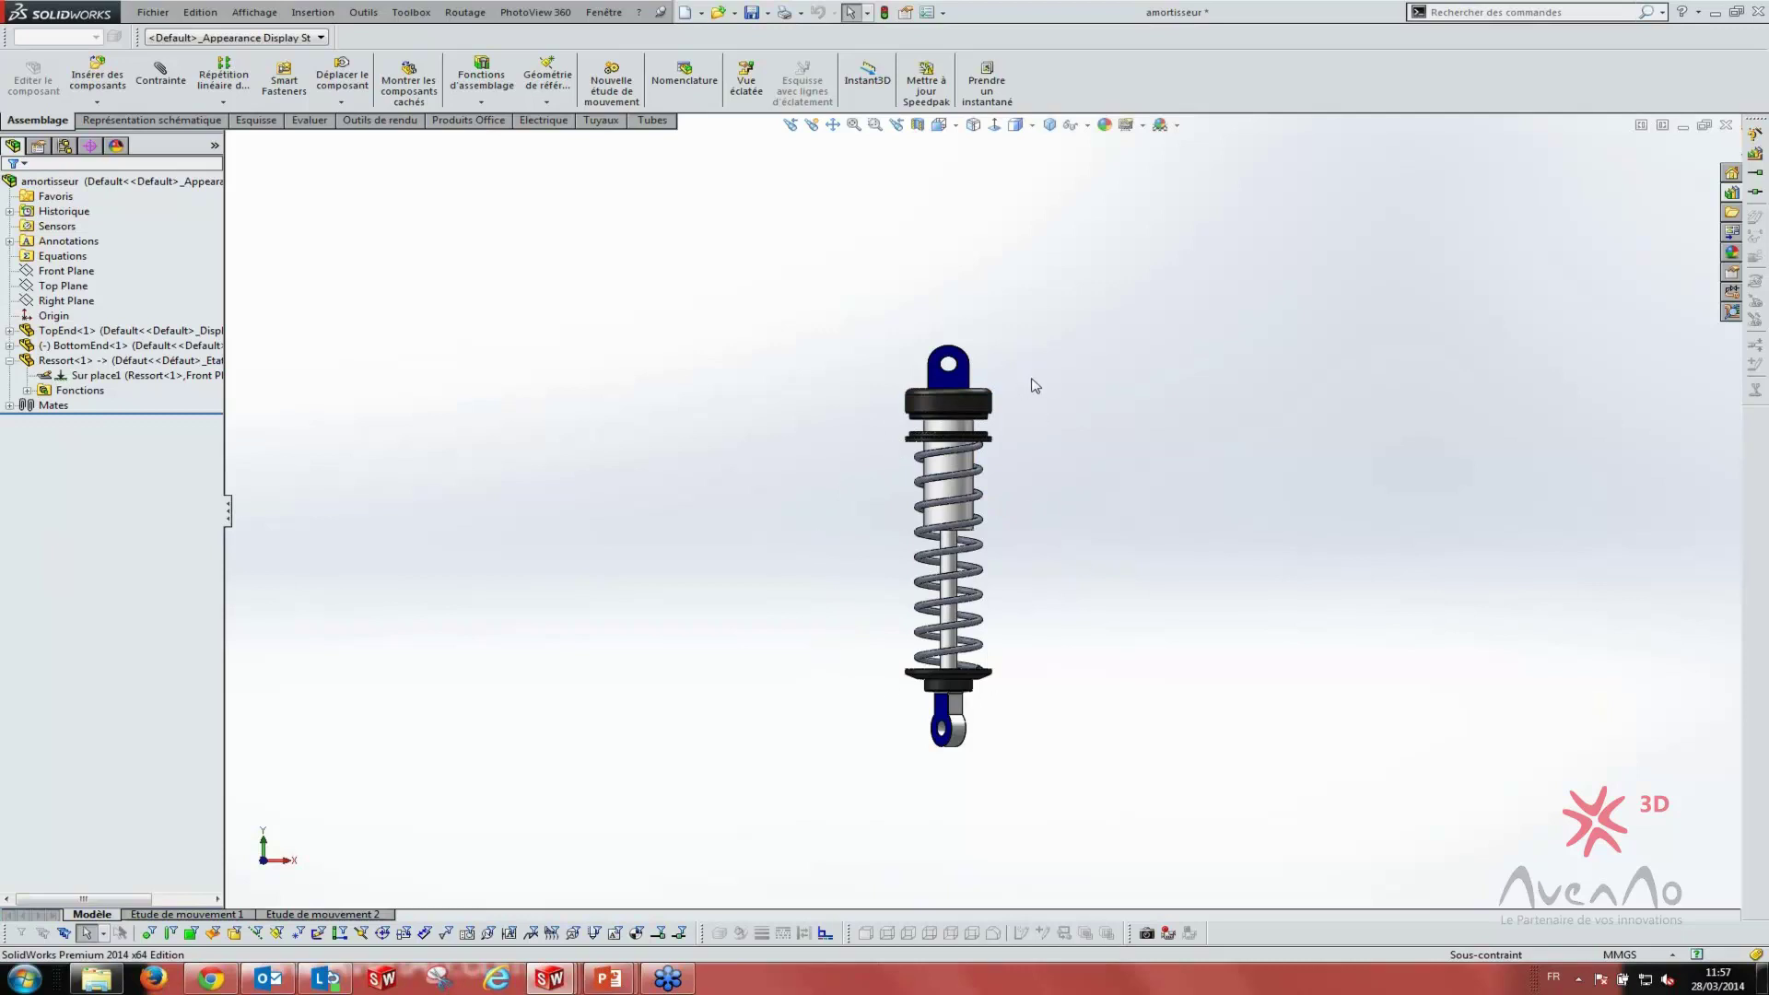
- Collapse Ressort<1>, rotate the bottom end eye, and deselect it
click(14, 360)
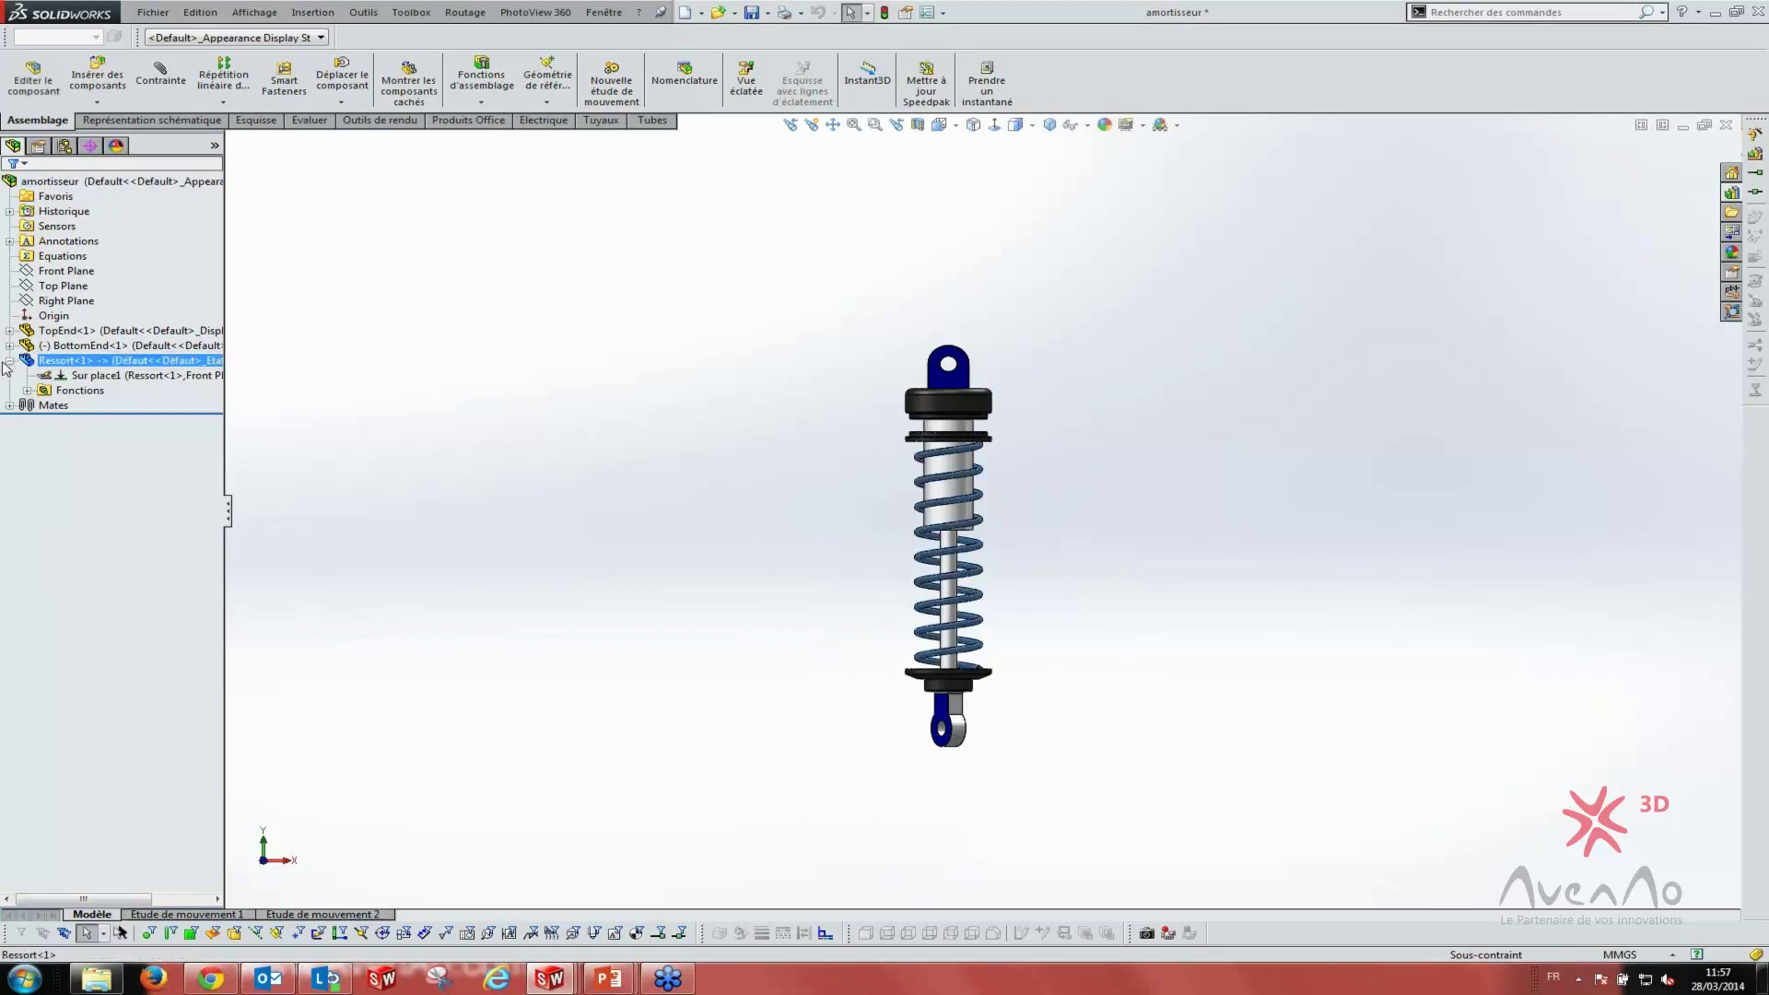
click(9, 361)
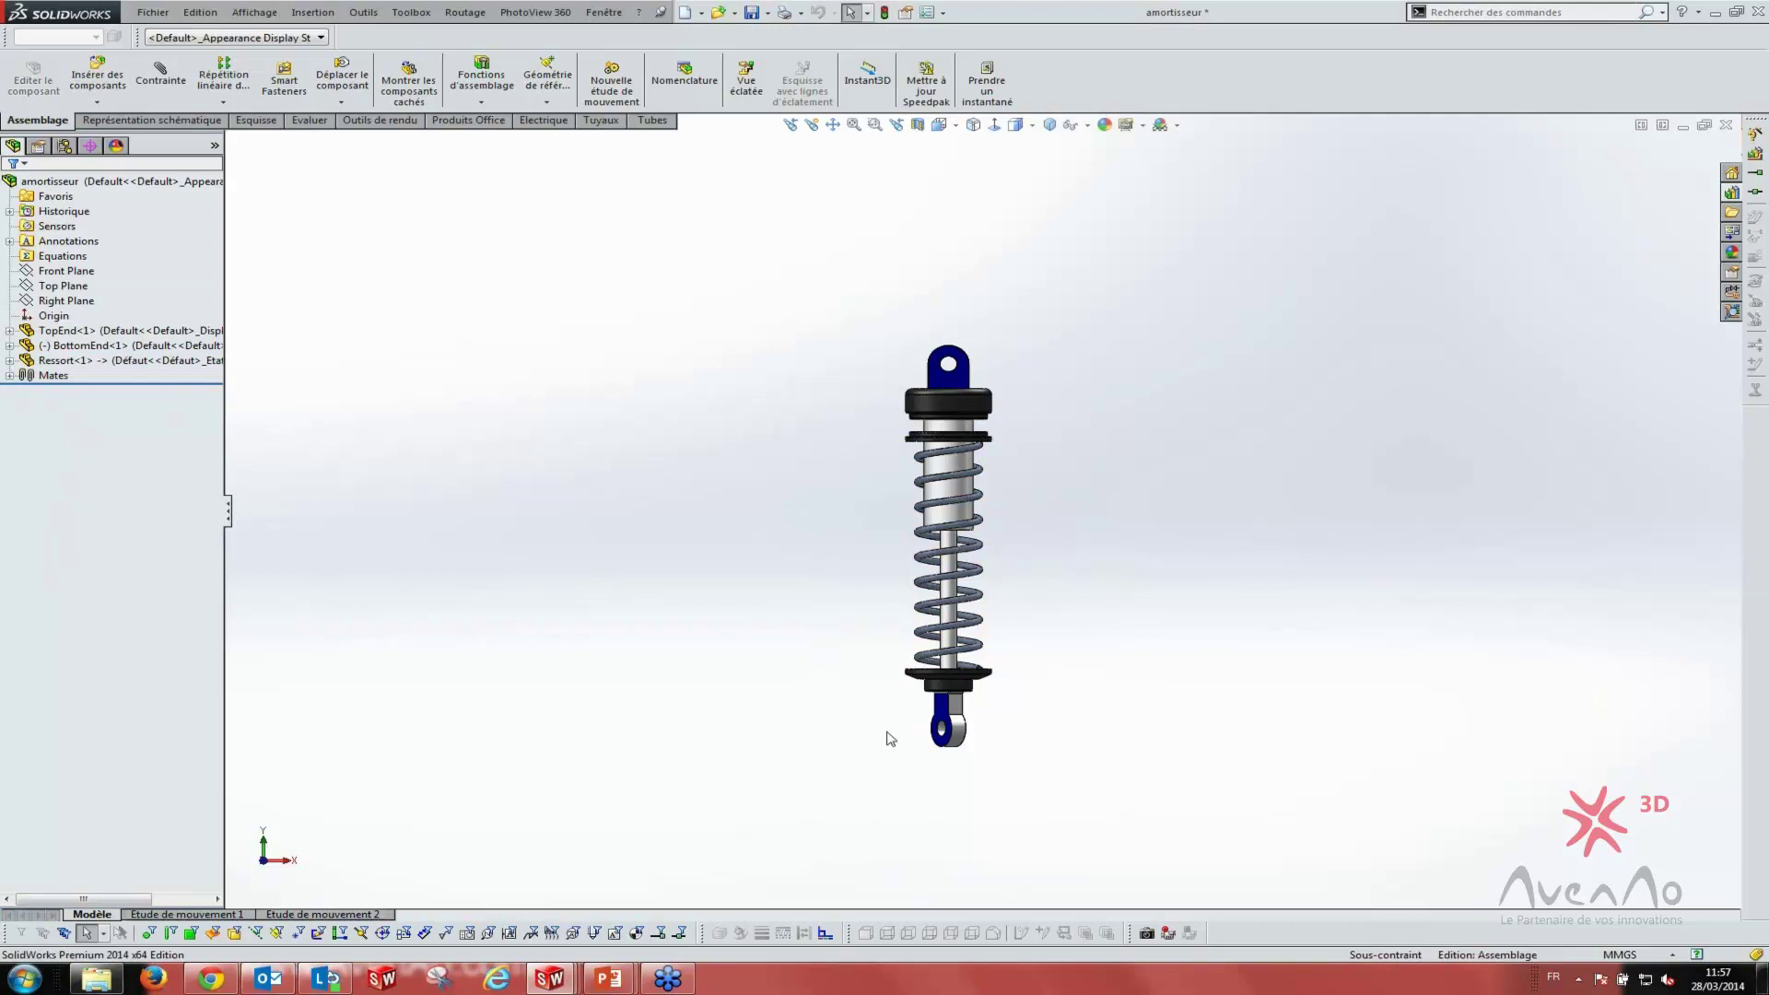
mouse_move(932, 734)
mouse_down()
mouse_move(995, 728)
mouse_move(945, 749)
mouse_move(984, 742)
mouse_up()
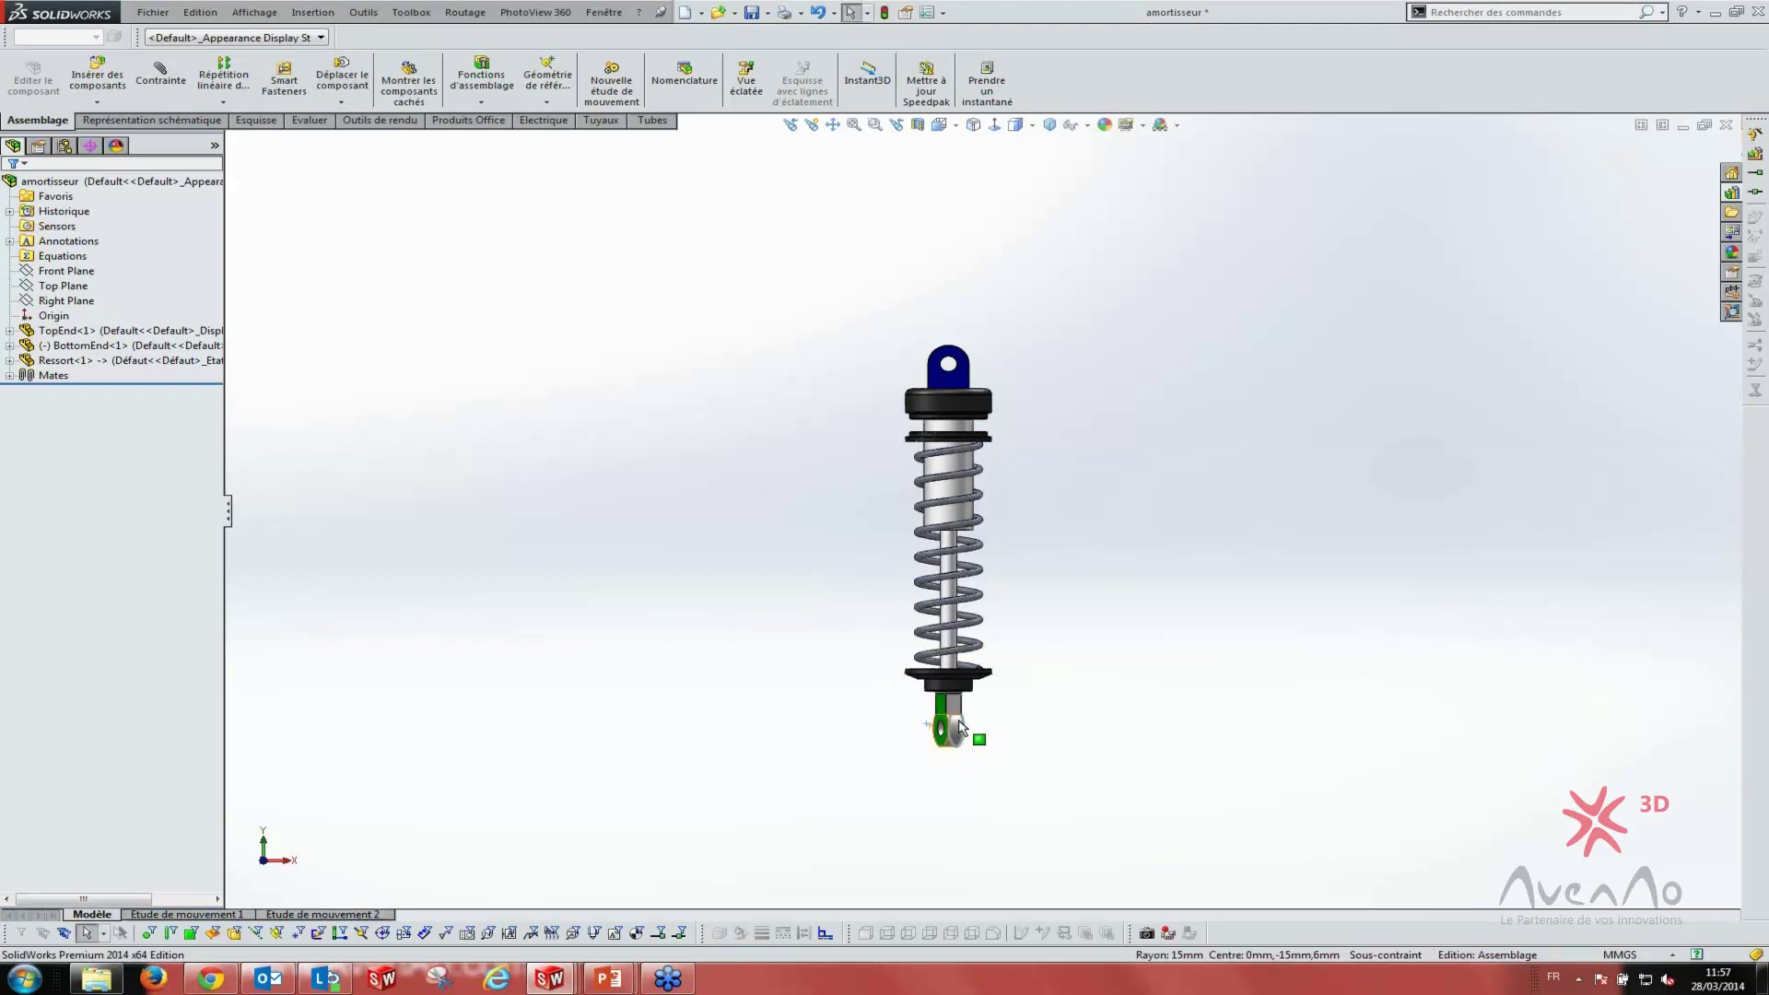
click(947, 729)
key(Escape)
key(Escape)
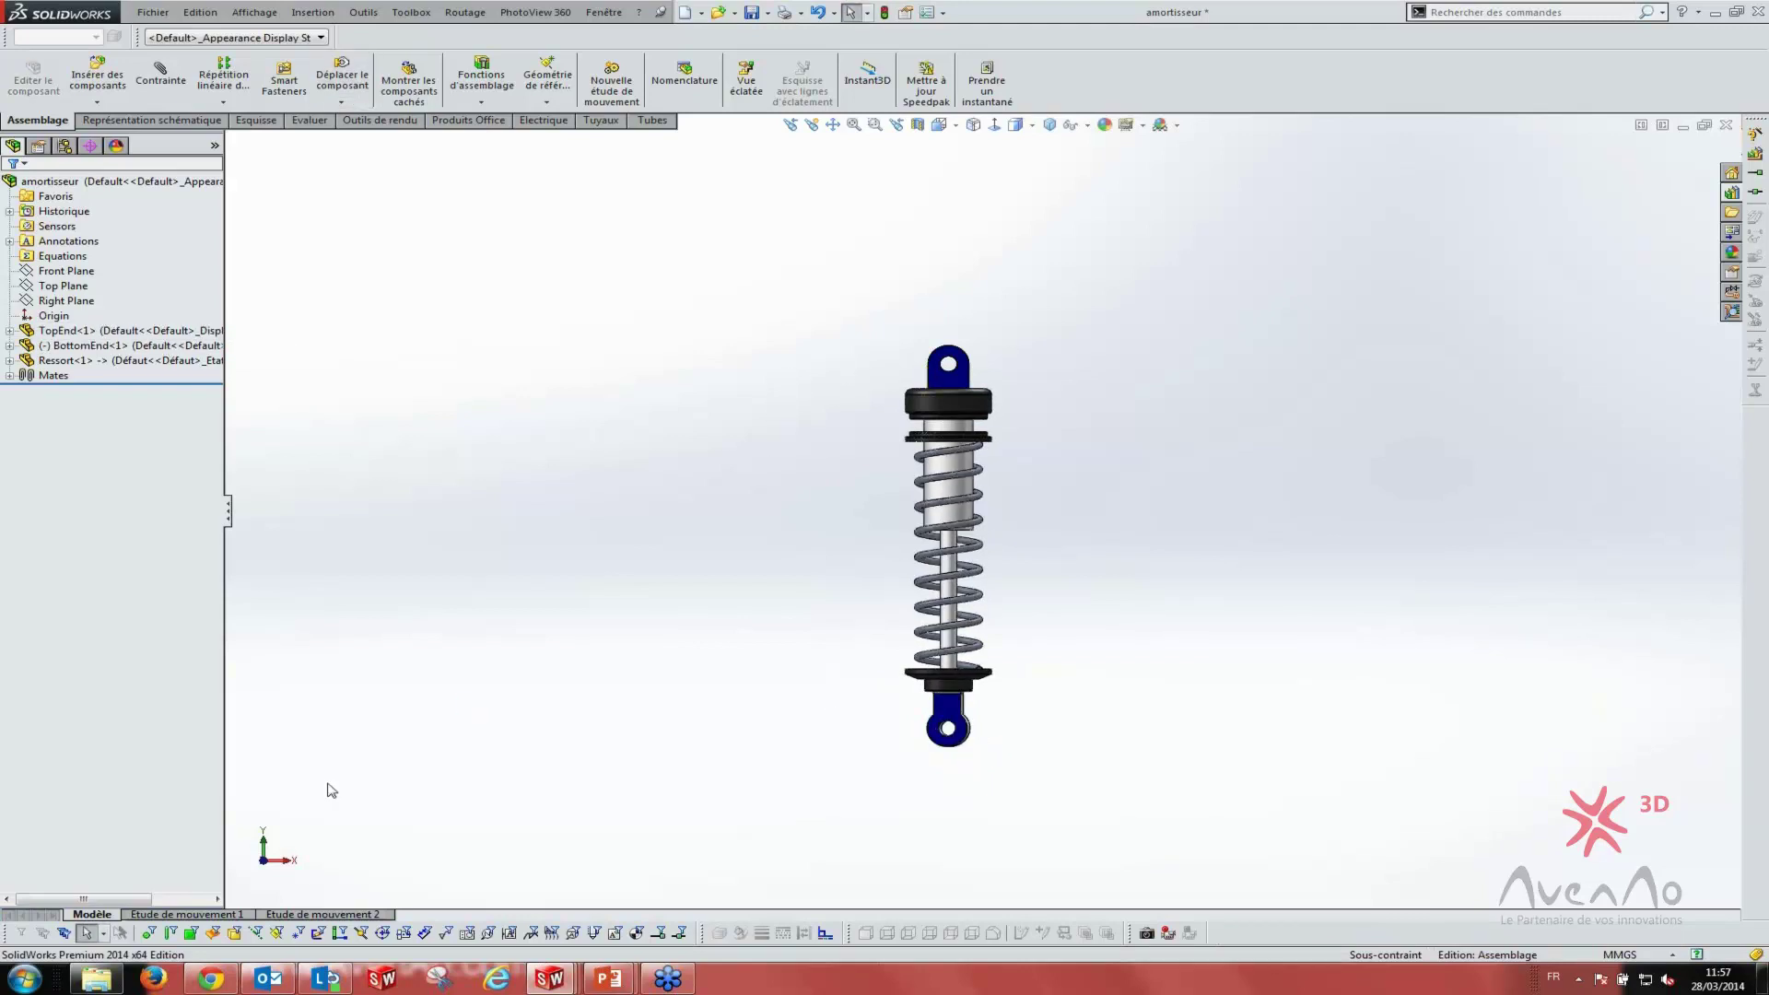
- In Etude de mouvement 2, add a linear motor on the bottom end's face
click(324, 914)
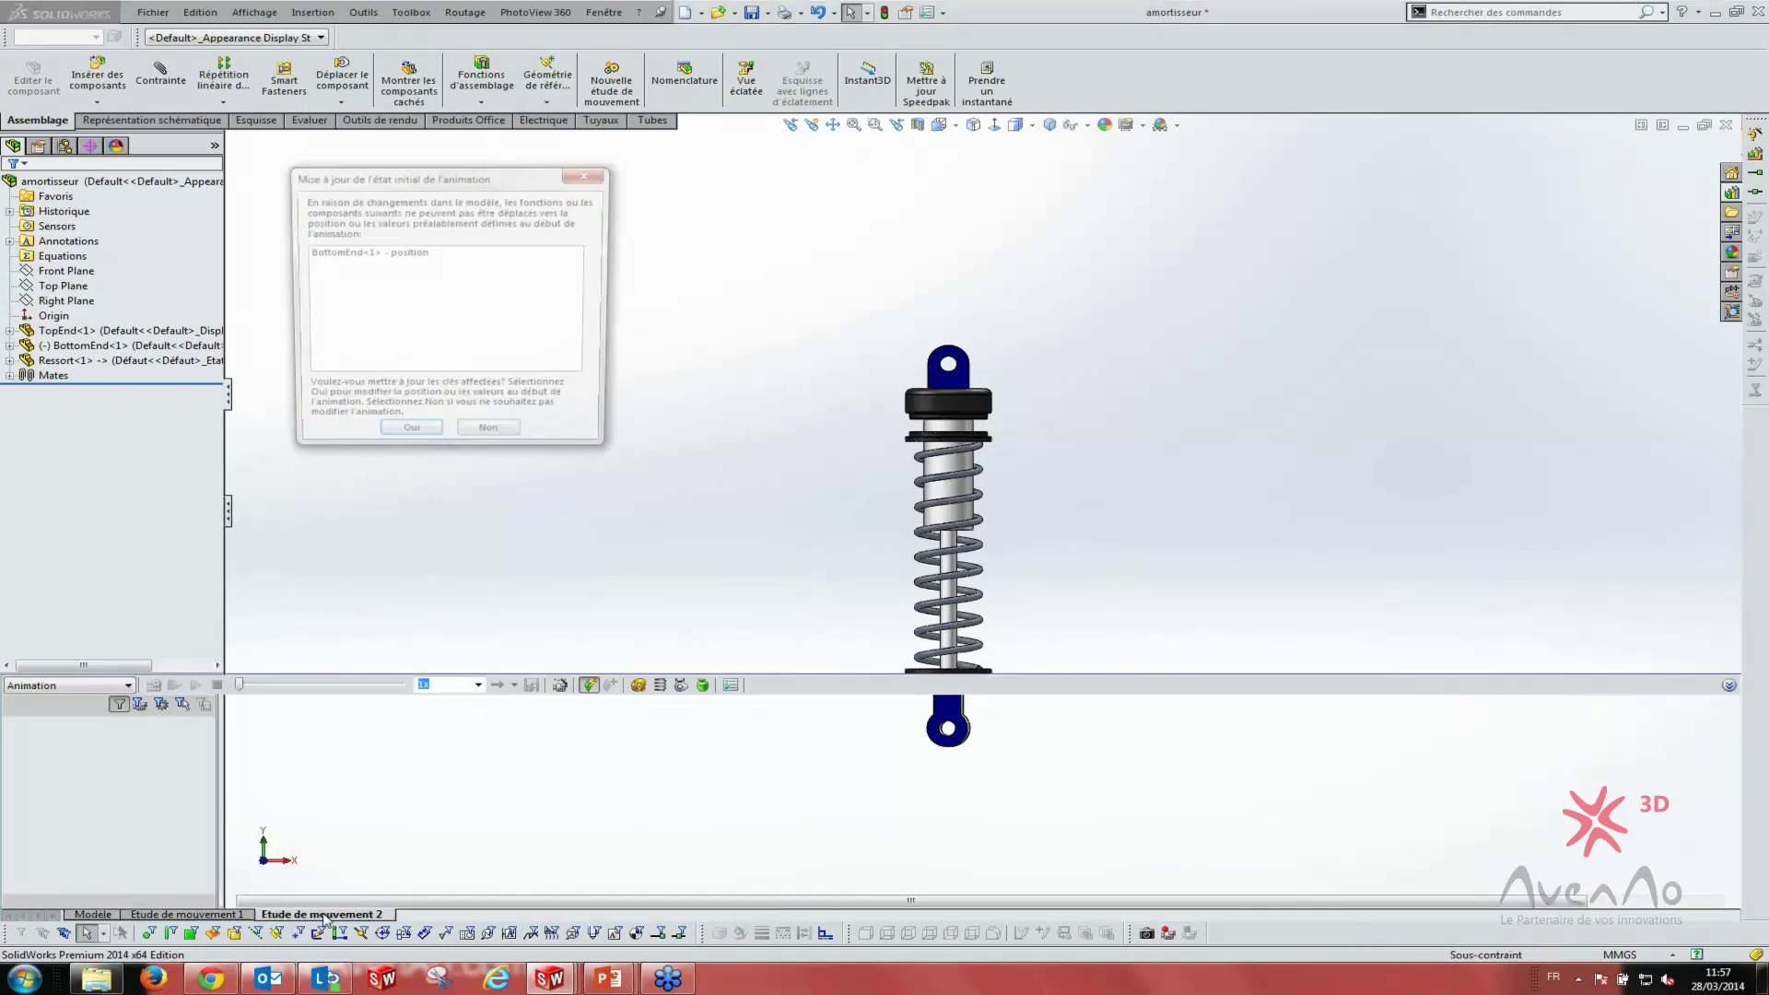
click(410, 440)
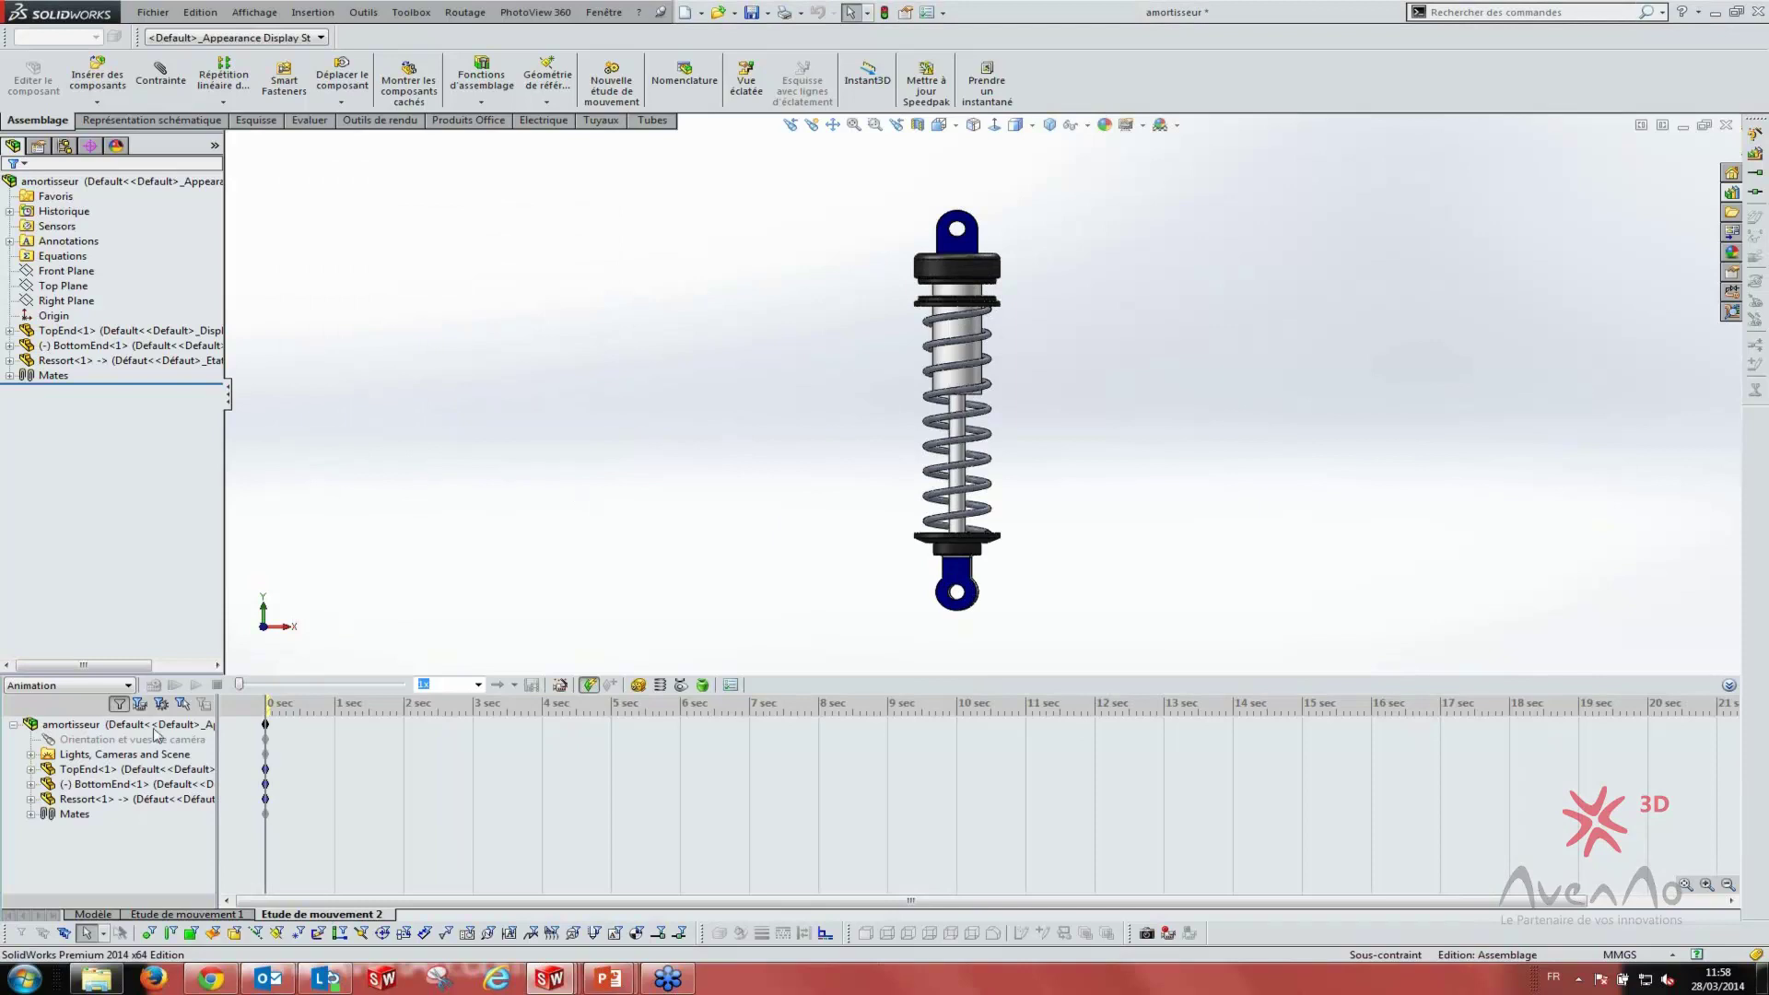
click(638, 686)
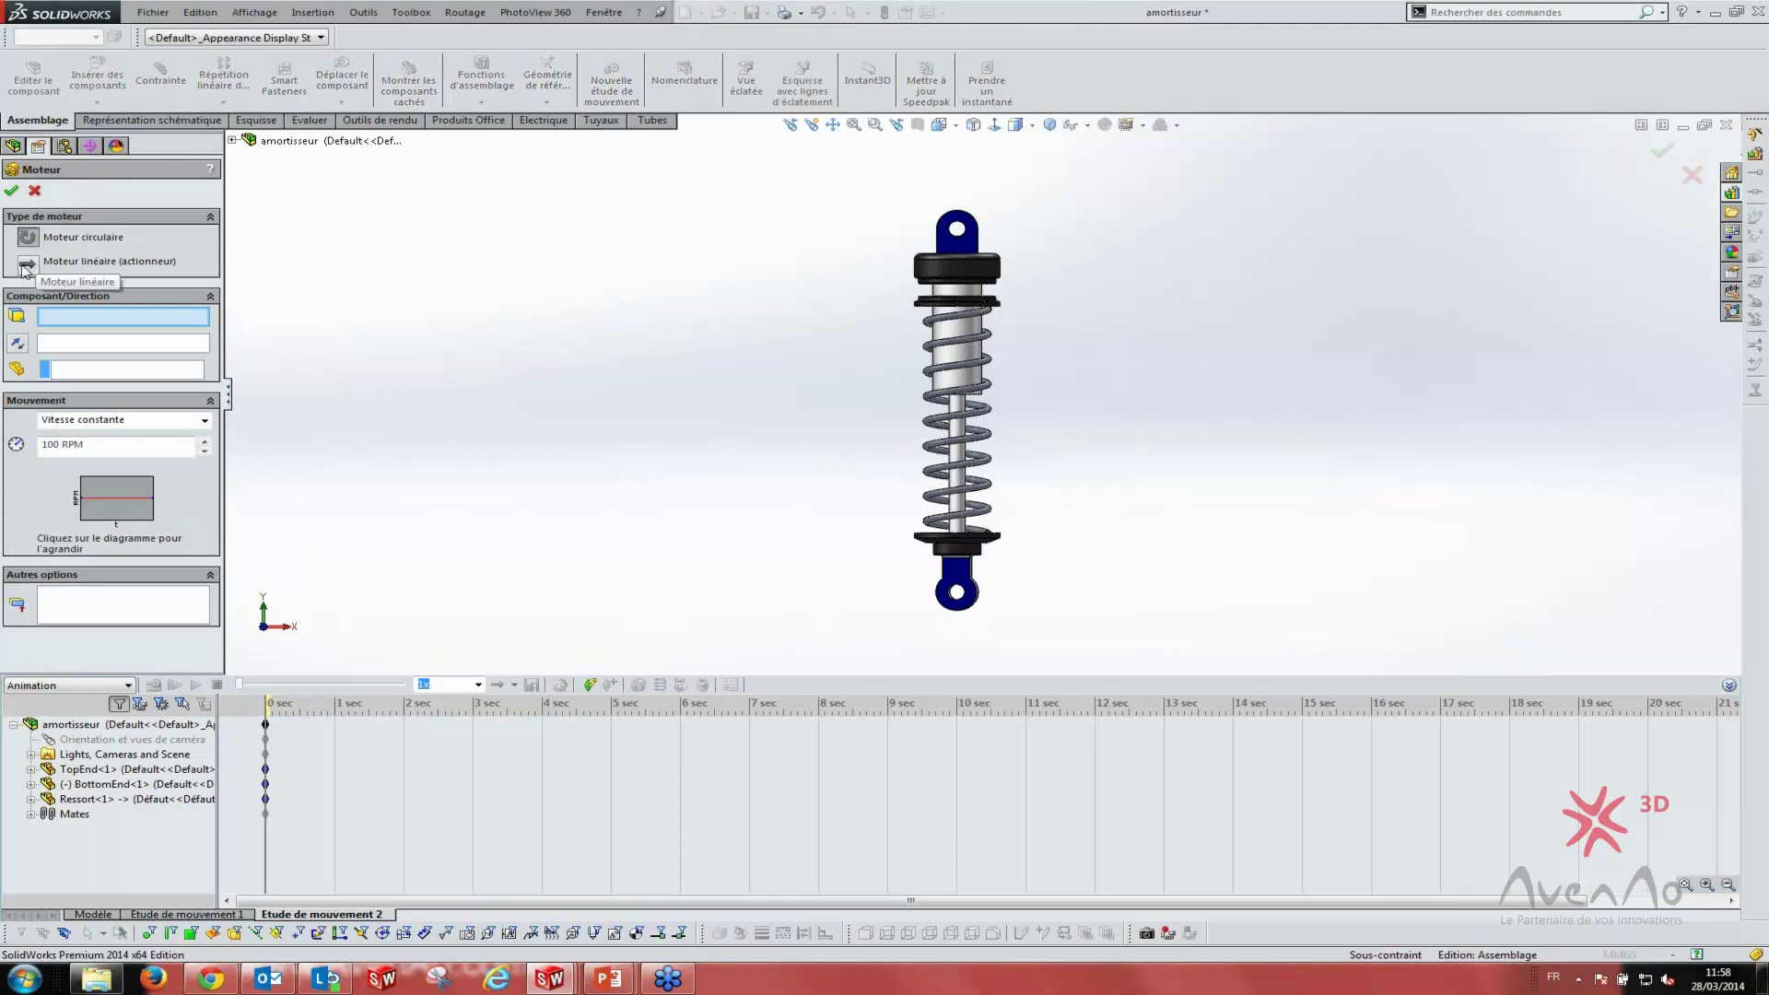
click(26, 265)
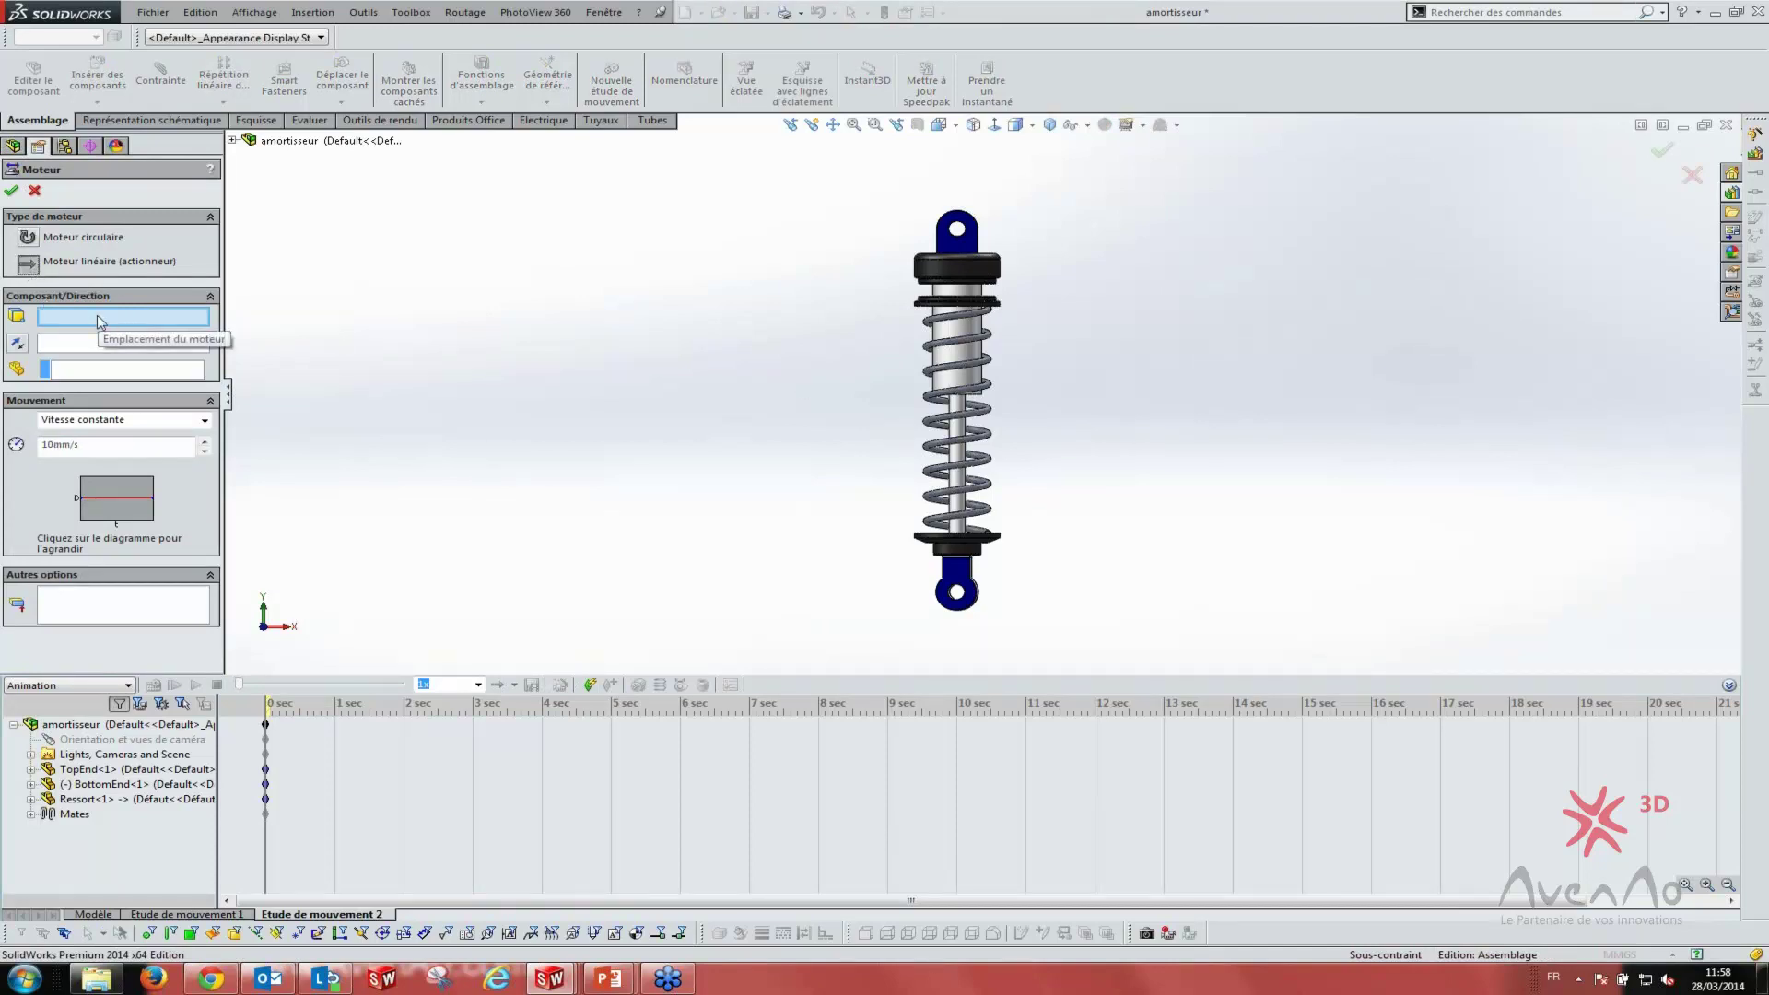
click(956, 436)
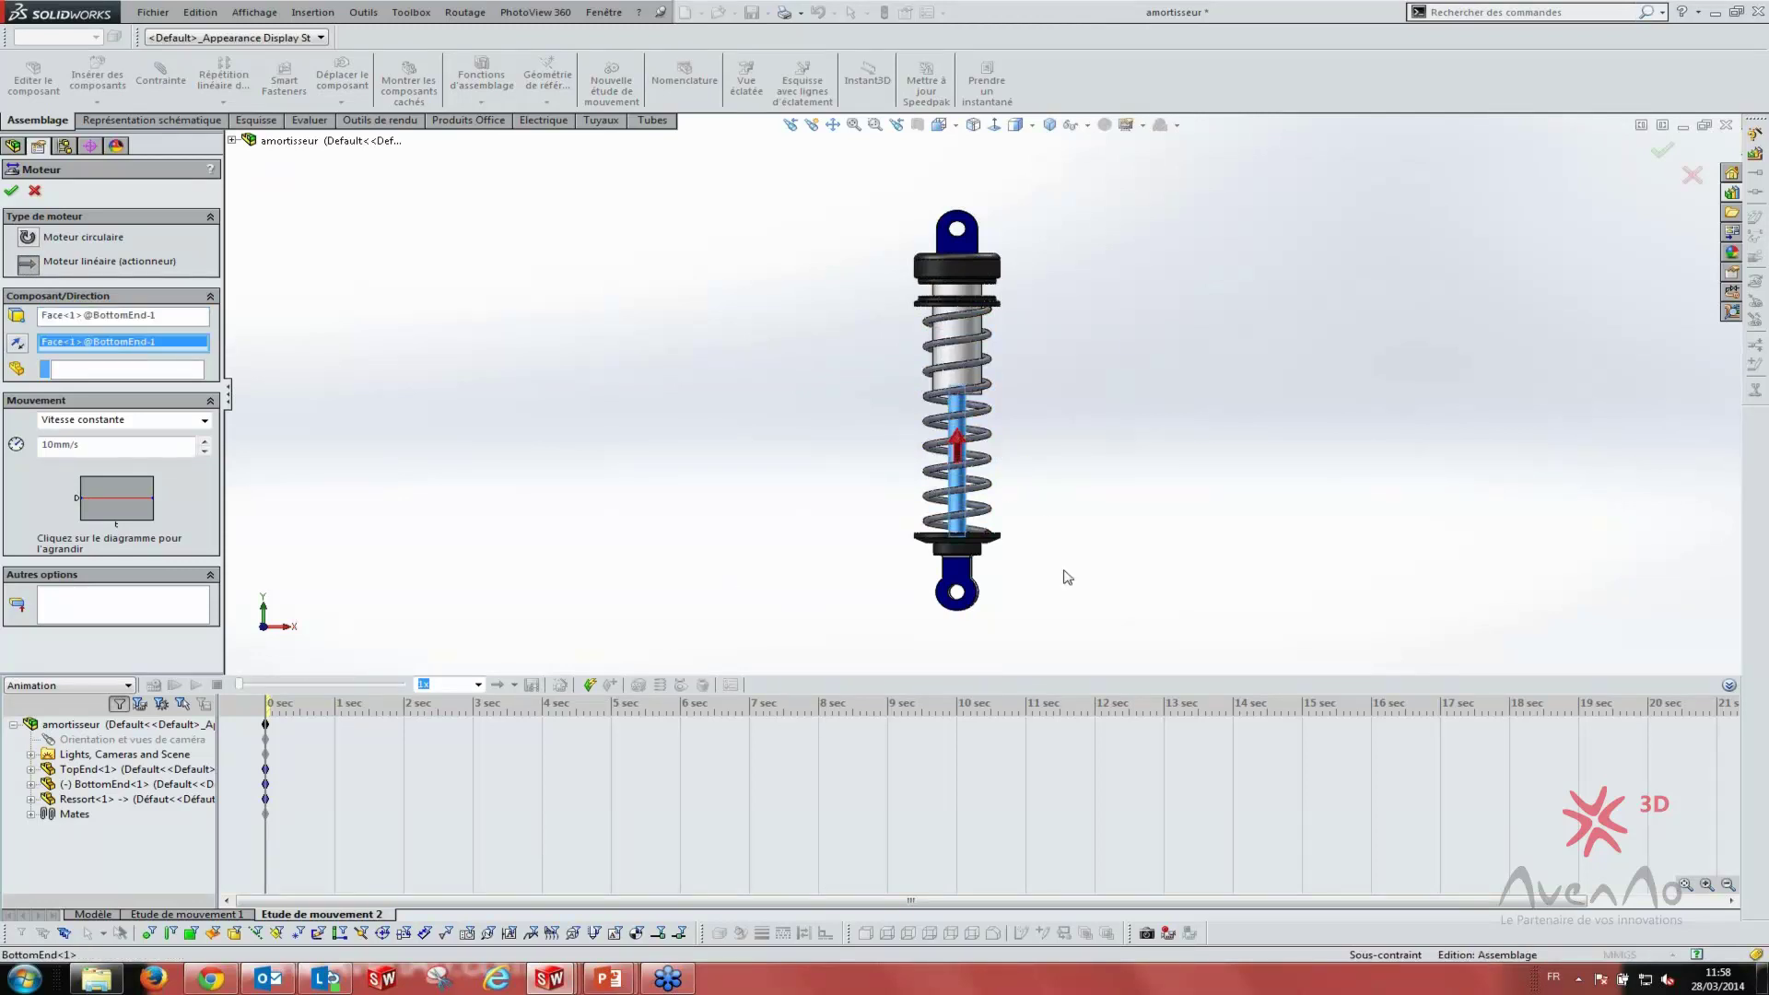
- Make the motor oscillating and replace the 100mm amplitude with 6
click(109, 422)
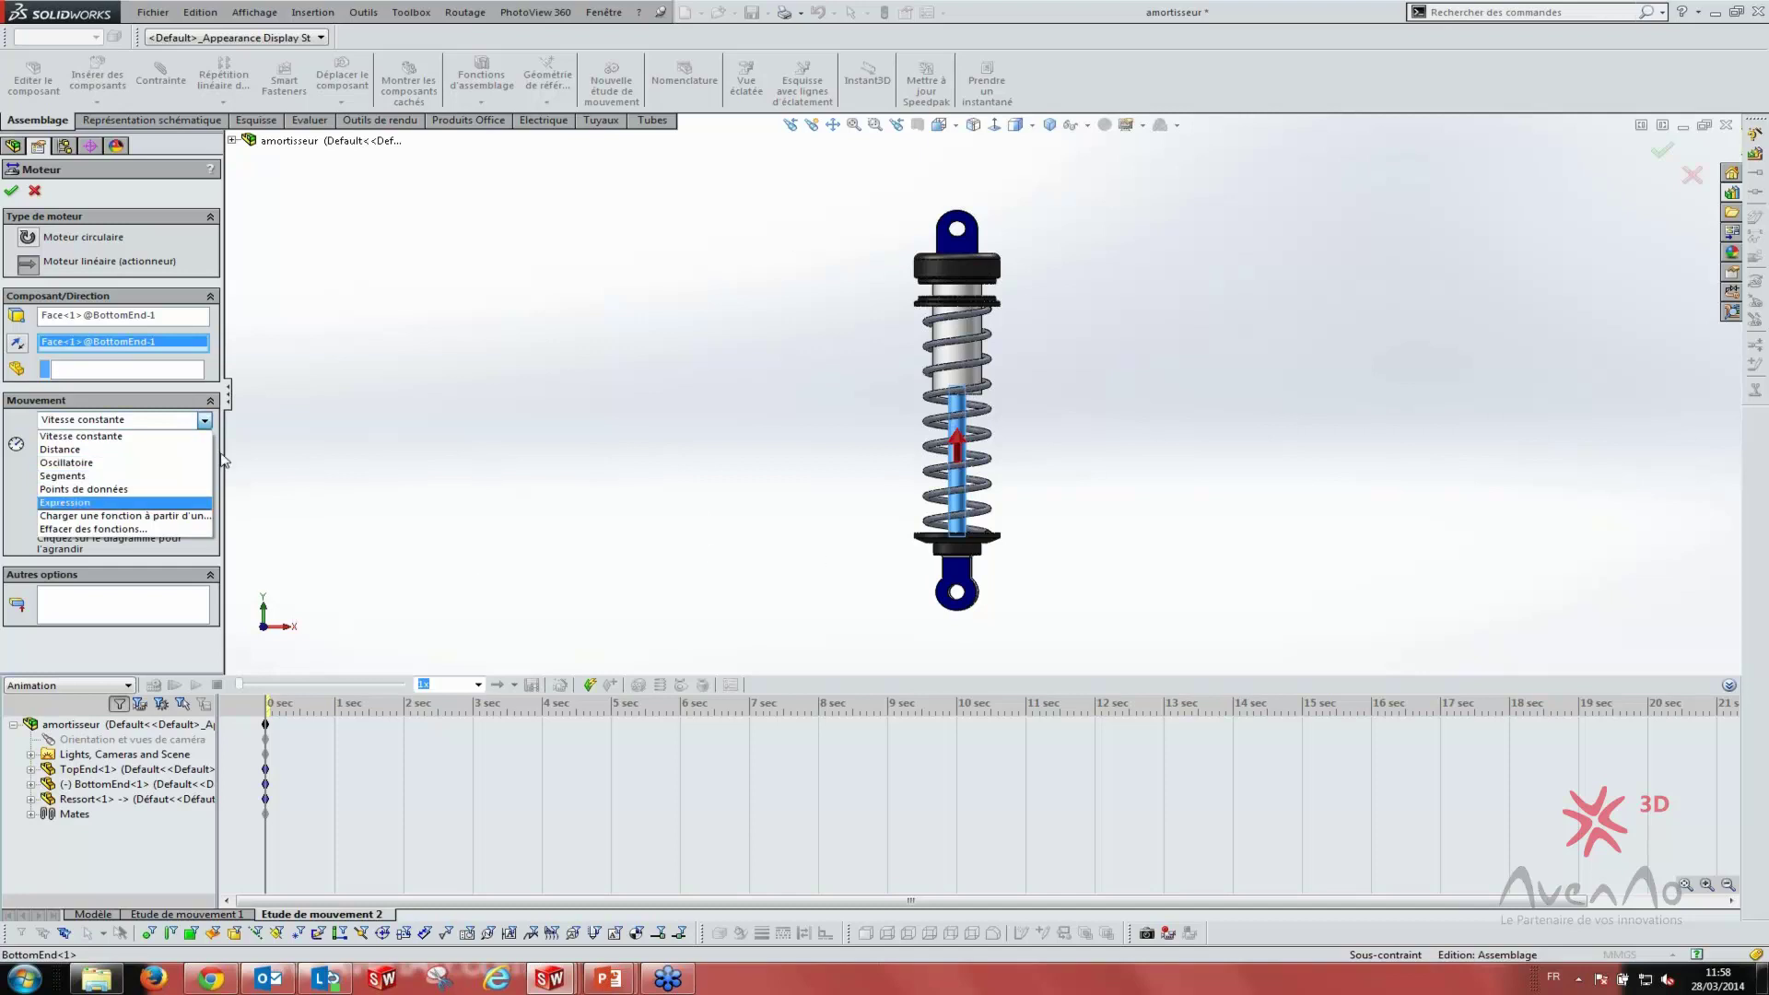
click(79, 464)
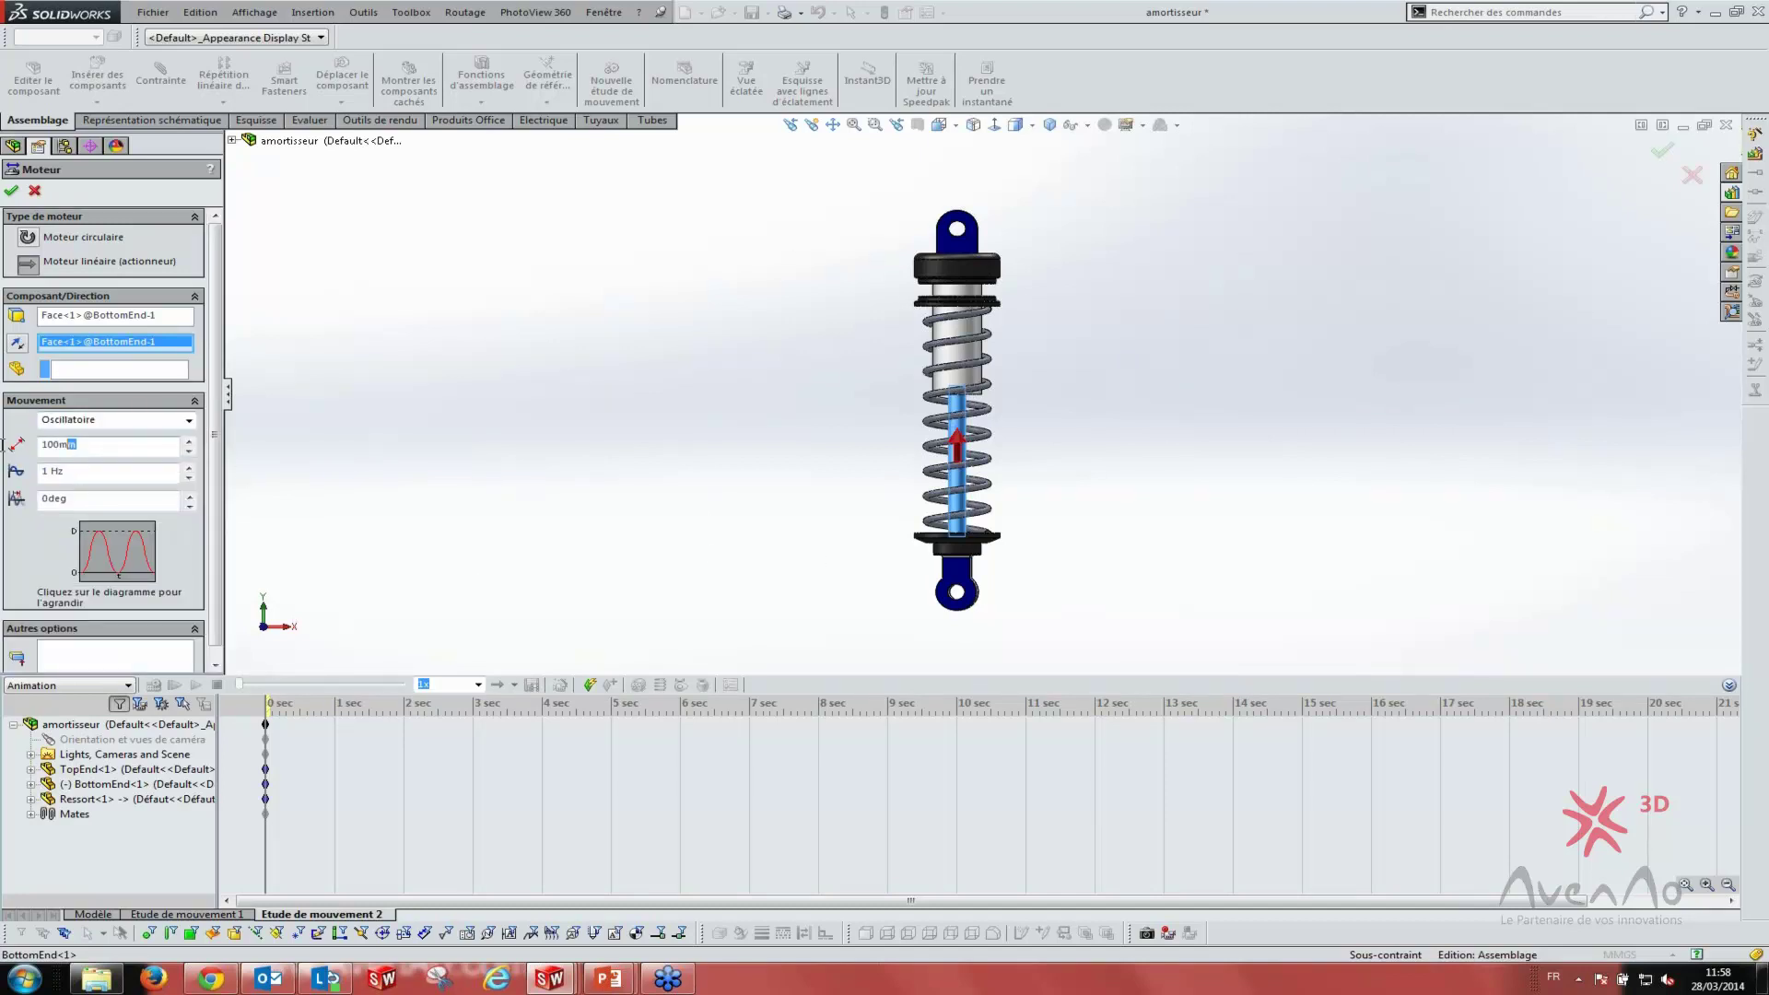
double_click(53, 444)
double_click(84, 446)
text(6)
- Extend the study to about 8 sec and edit Moteur linéaire3's frequency to 0.5 Hz
click(11, 191)
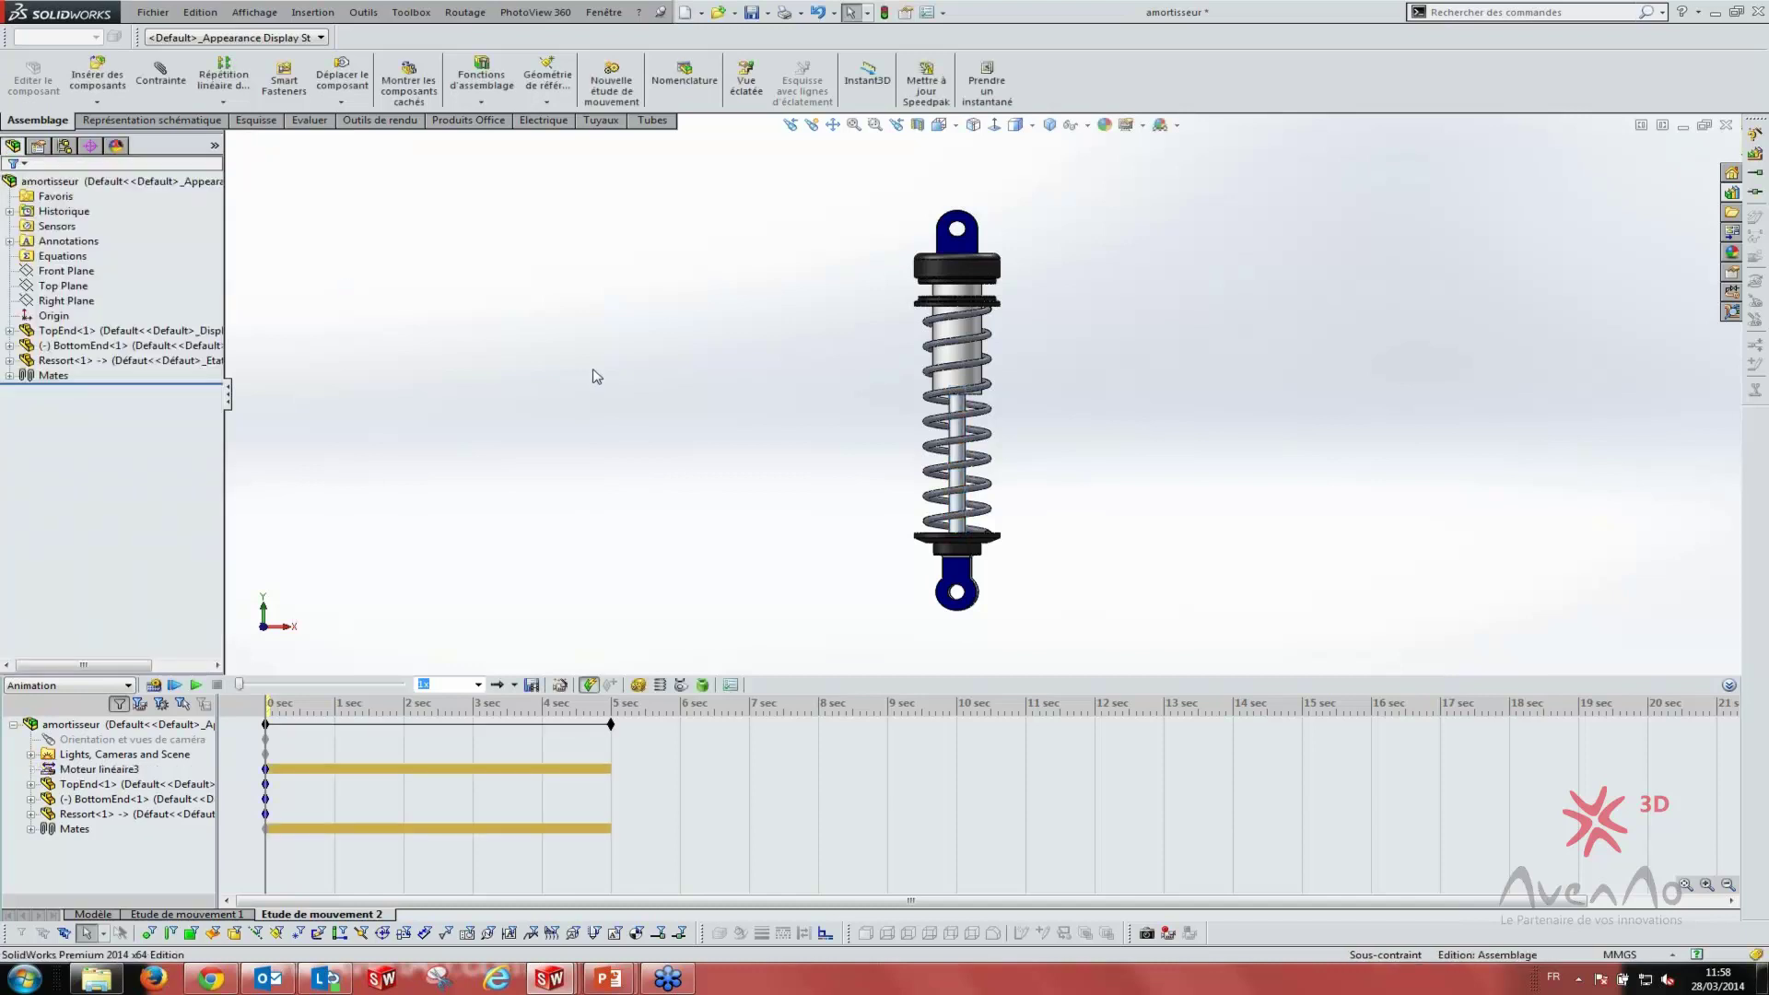
mouse_move(610, 724)
mouse_down()
mouse_move(959, 731)
mouse_move(818, 737)
mouse_up()
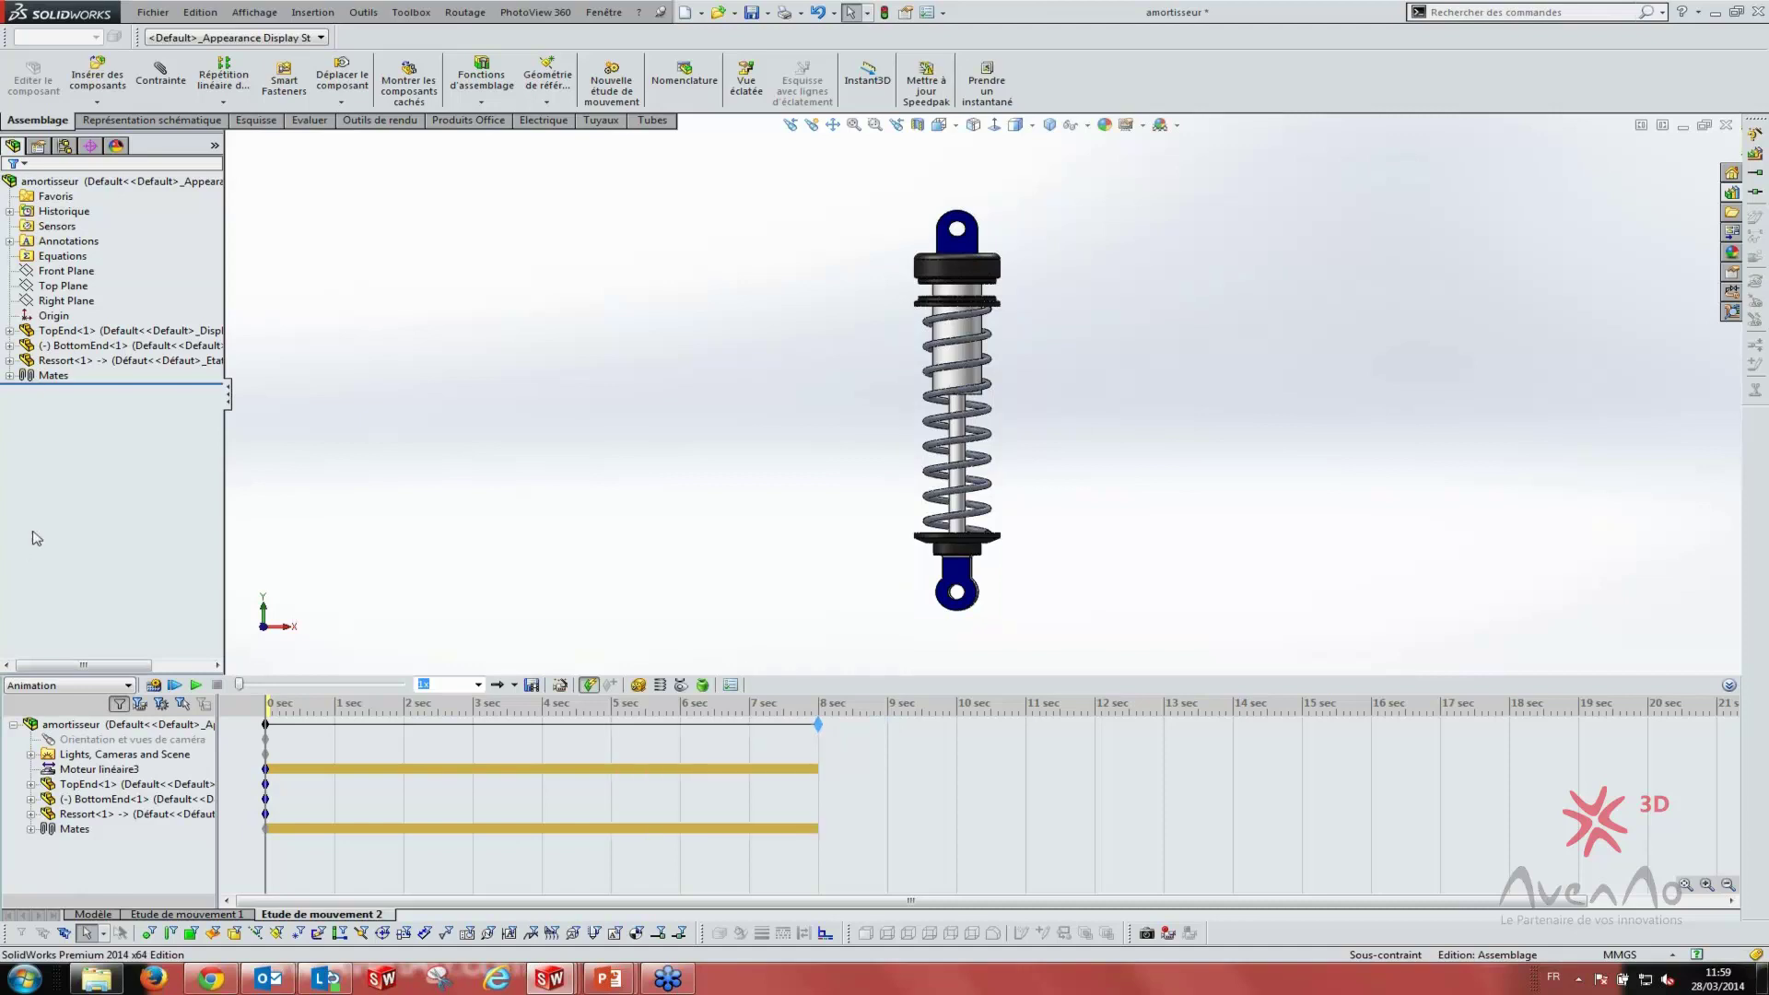
right_click(88, 770)
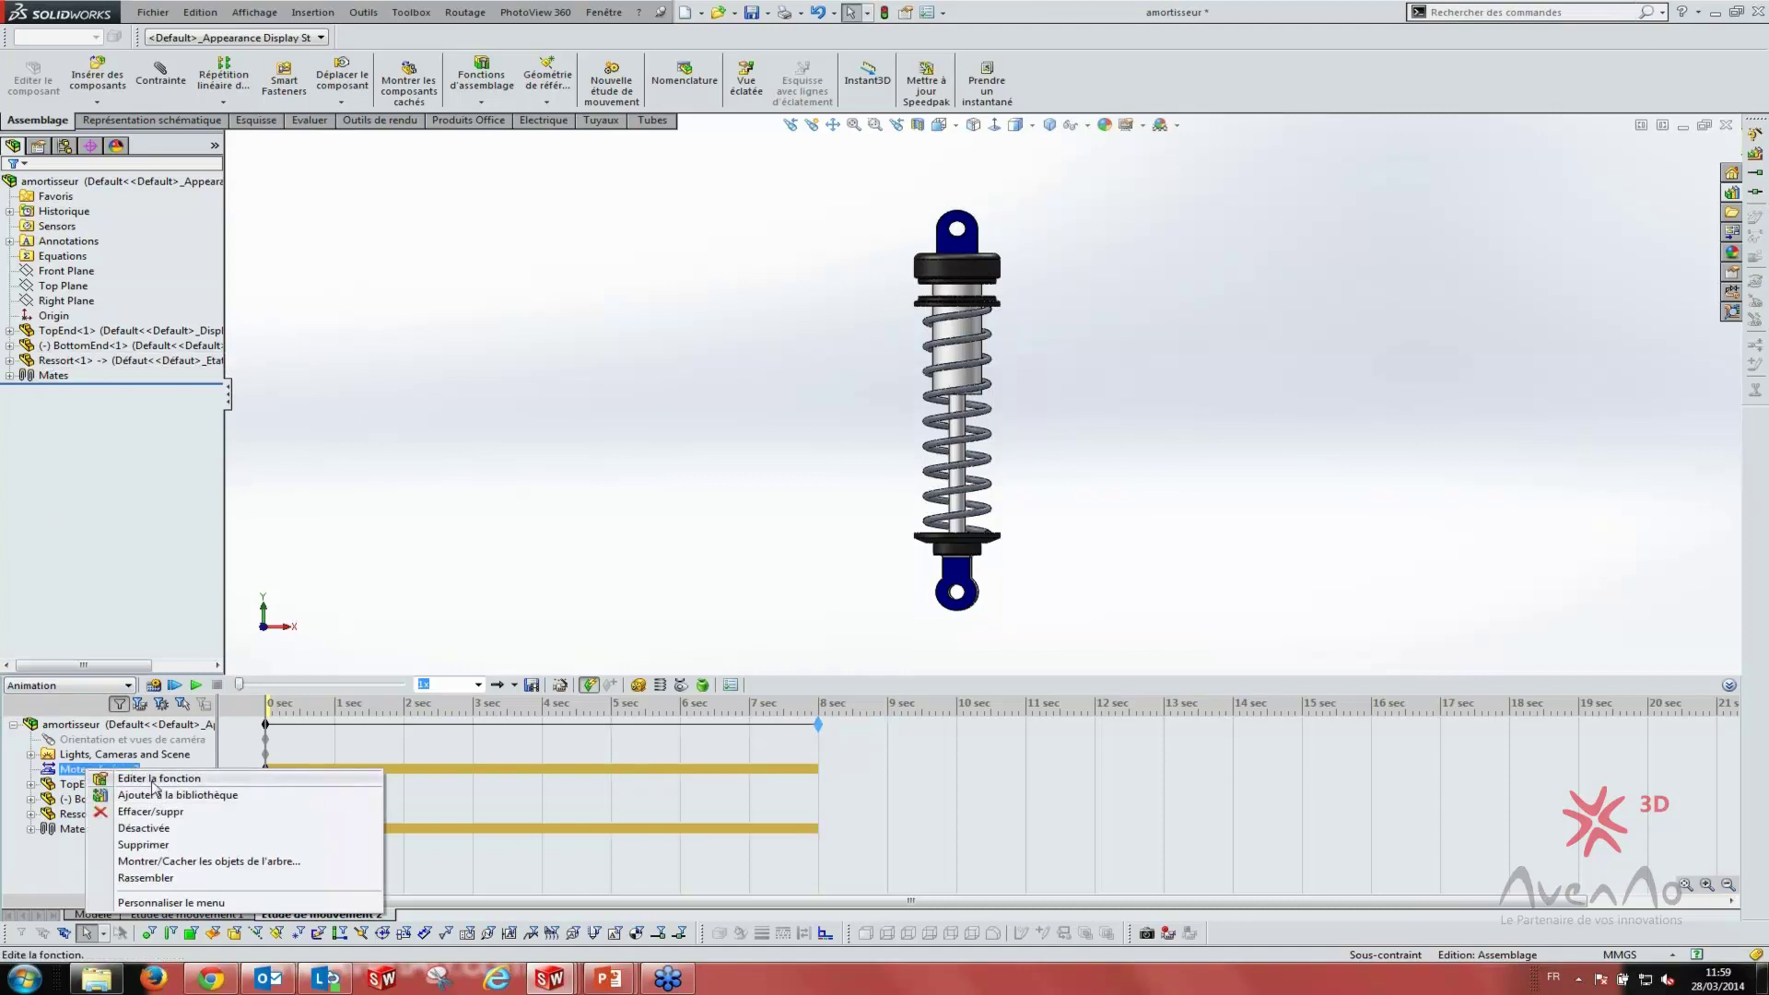
click(152, 780)
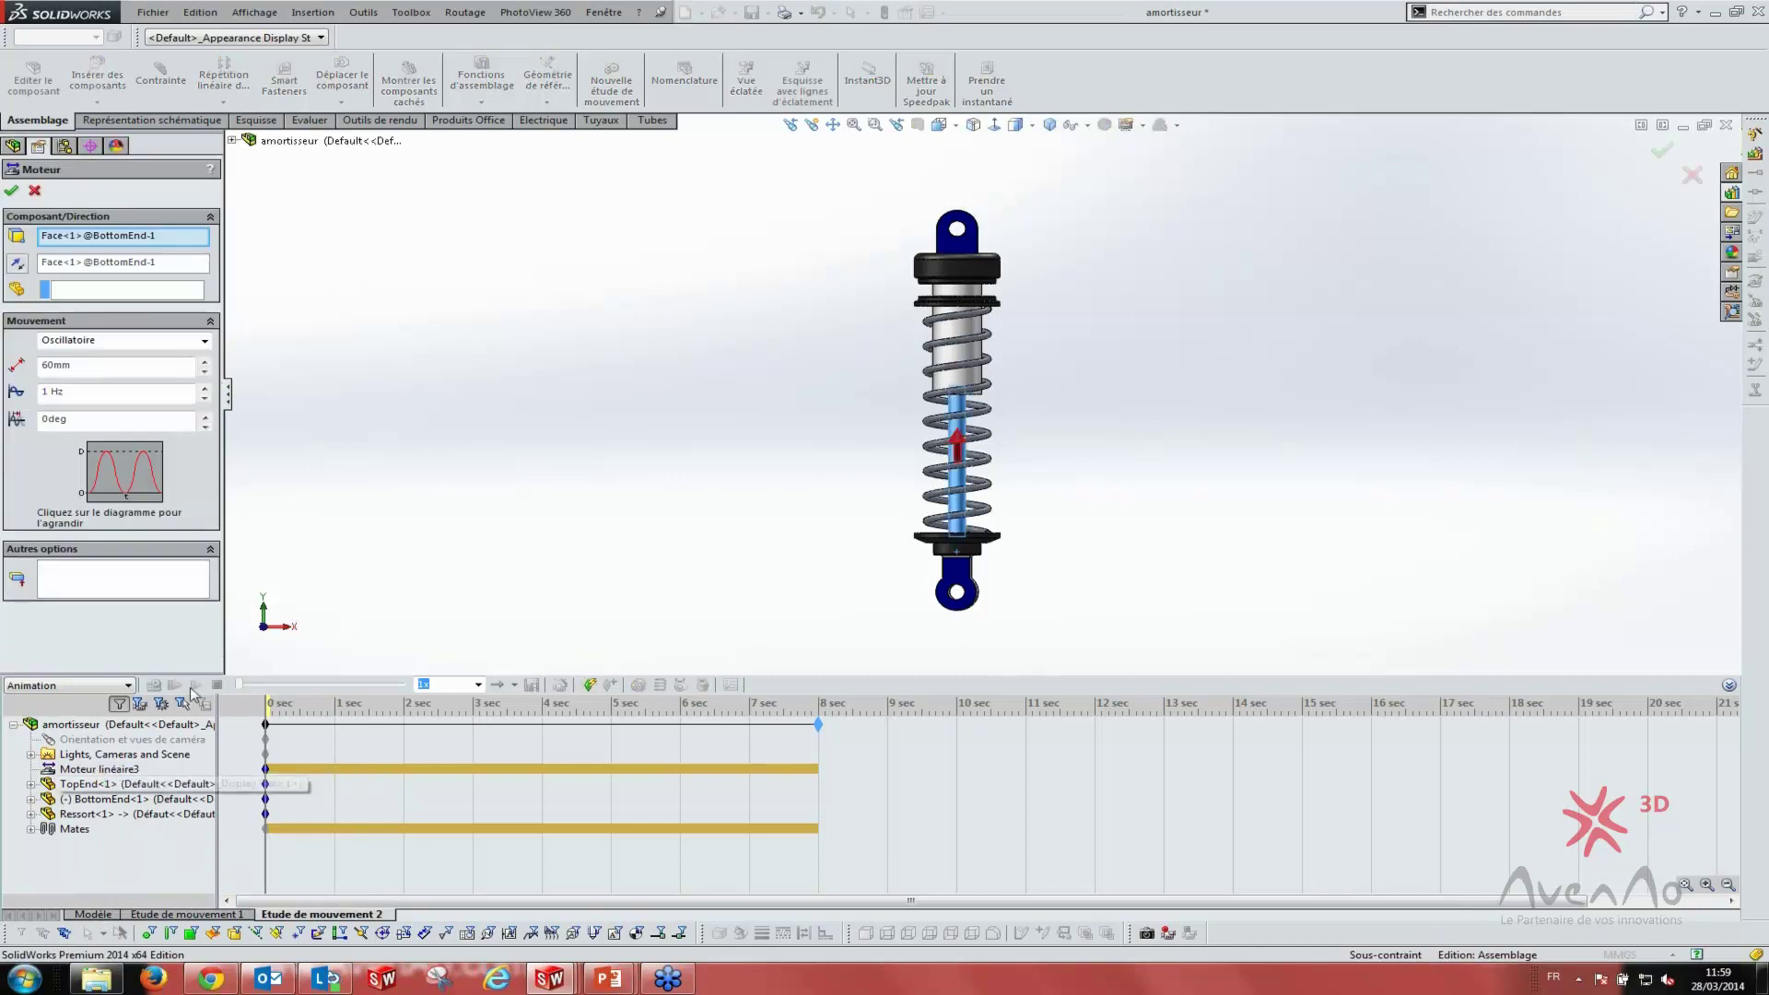
drag(83, 401, 18, 394)
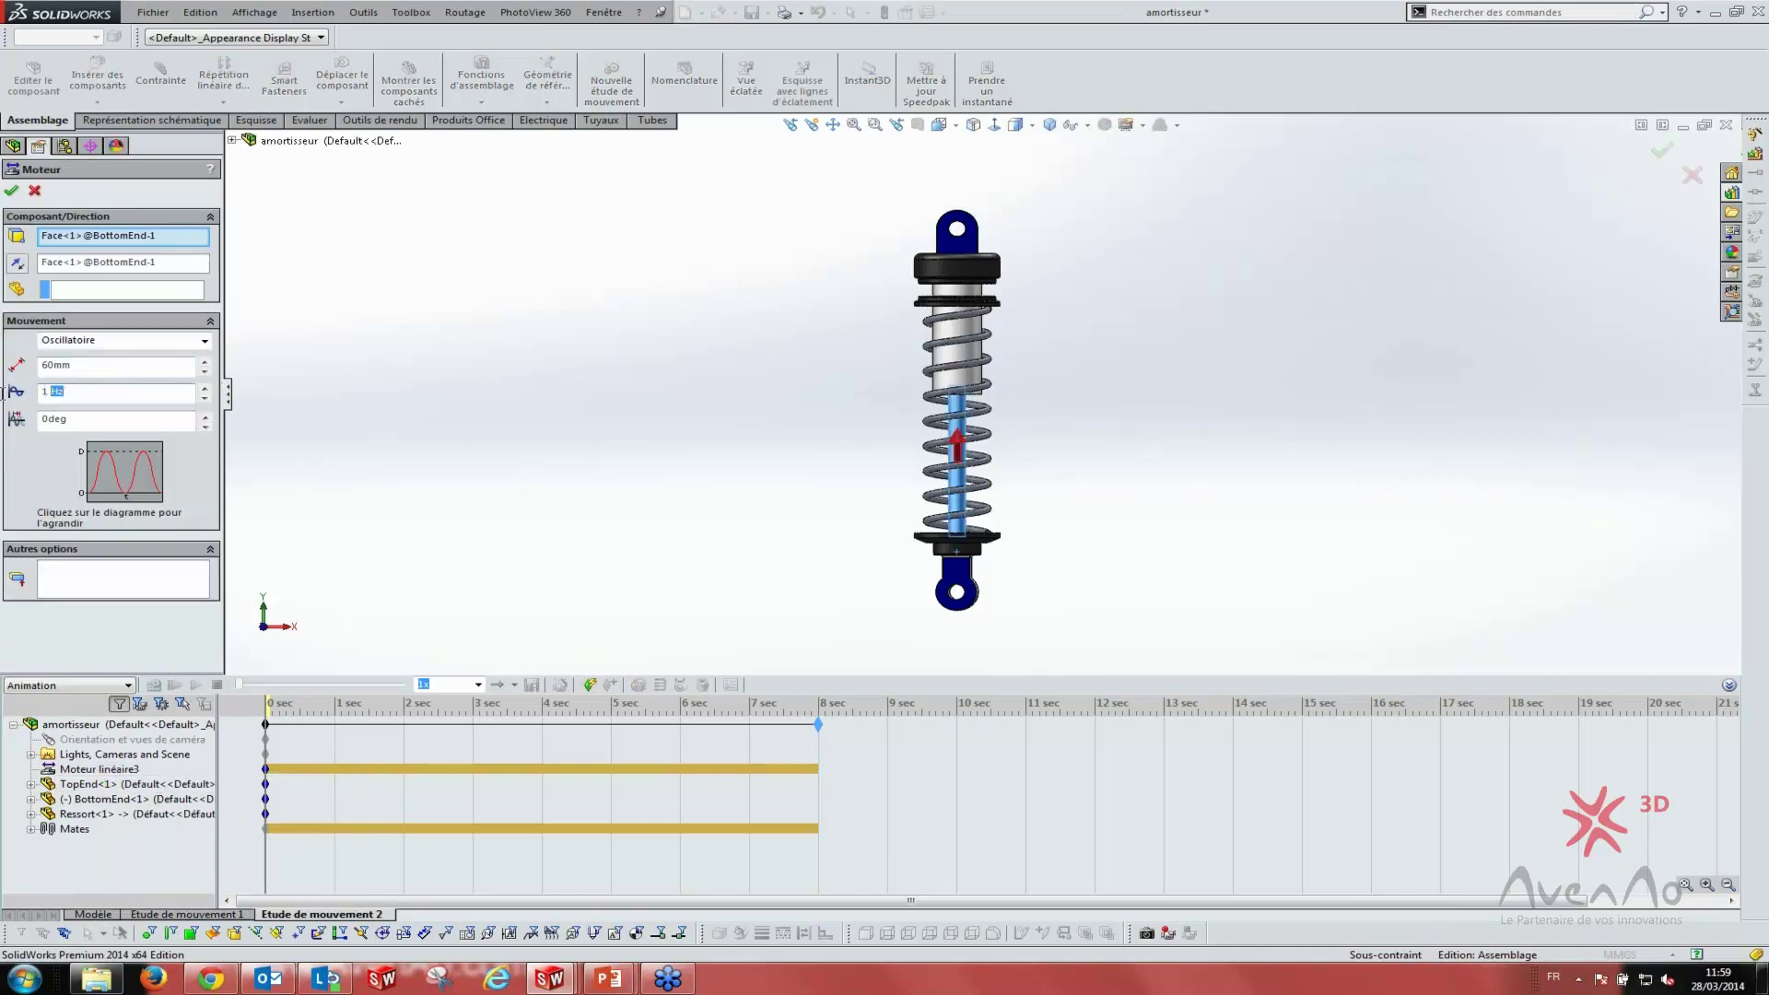
key(End)
text(0.)
text(5)
- Compare 2.5, 1 and 0.5 Hz on the displacement graph, keeping 0.5 Hz, and confirm
click(112, 482)
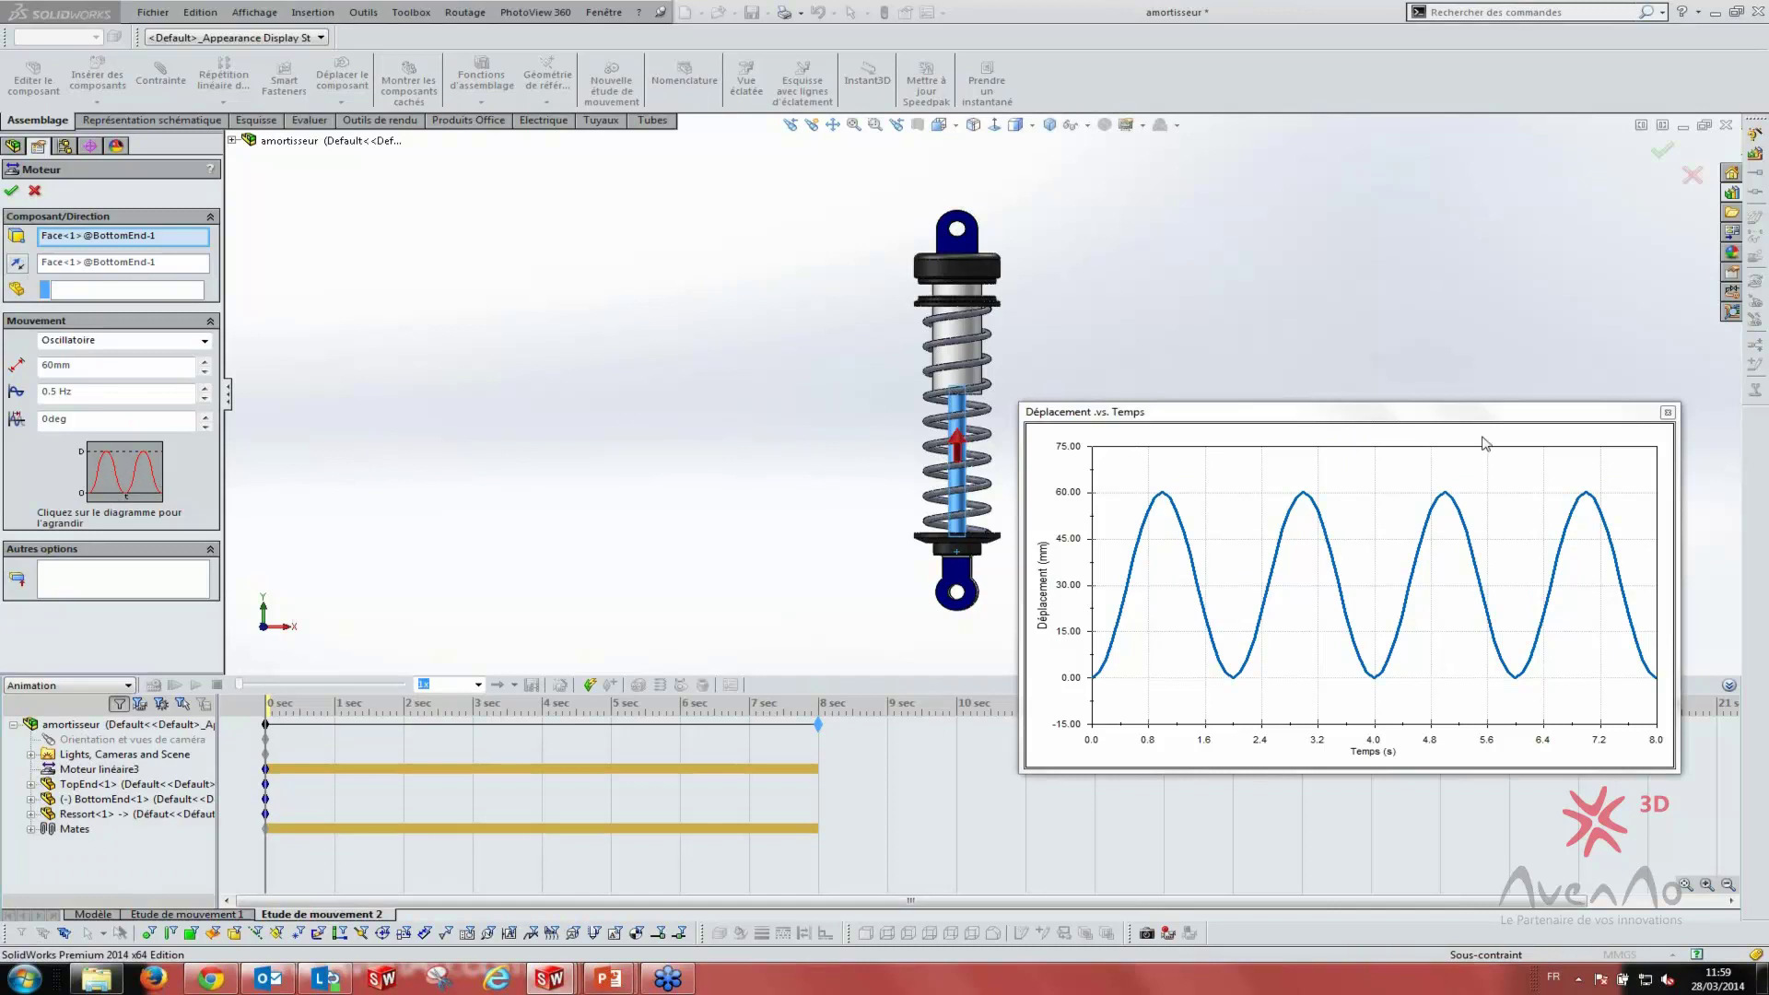
mouse_move(1425, 420)
mouse_down()
mouse_move(1266, 392)
mouse_move(1084, 523)
mouse_move(1091, 561)
mouse_up()
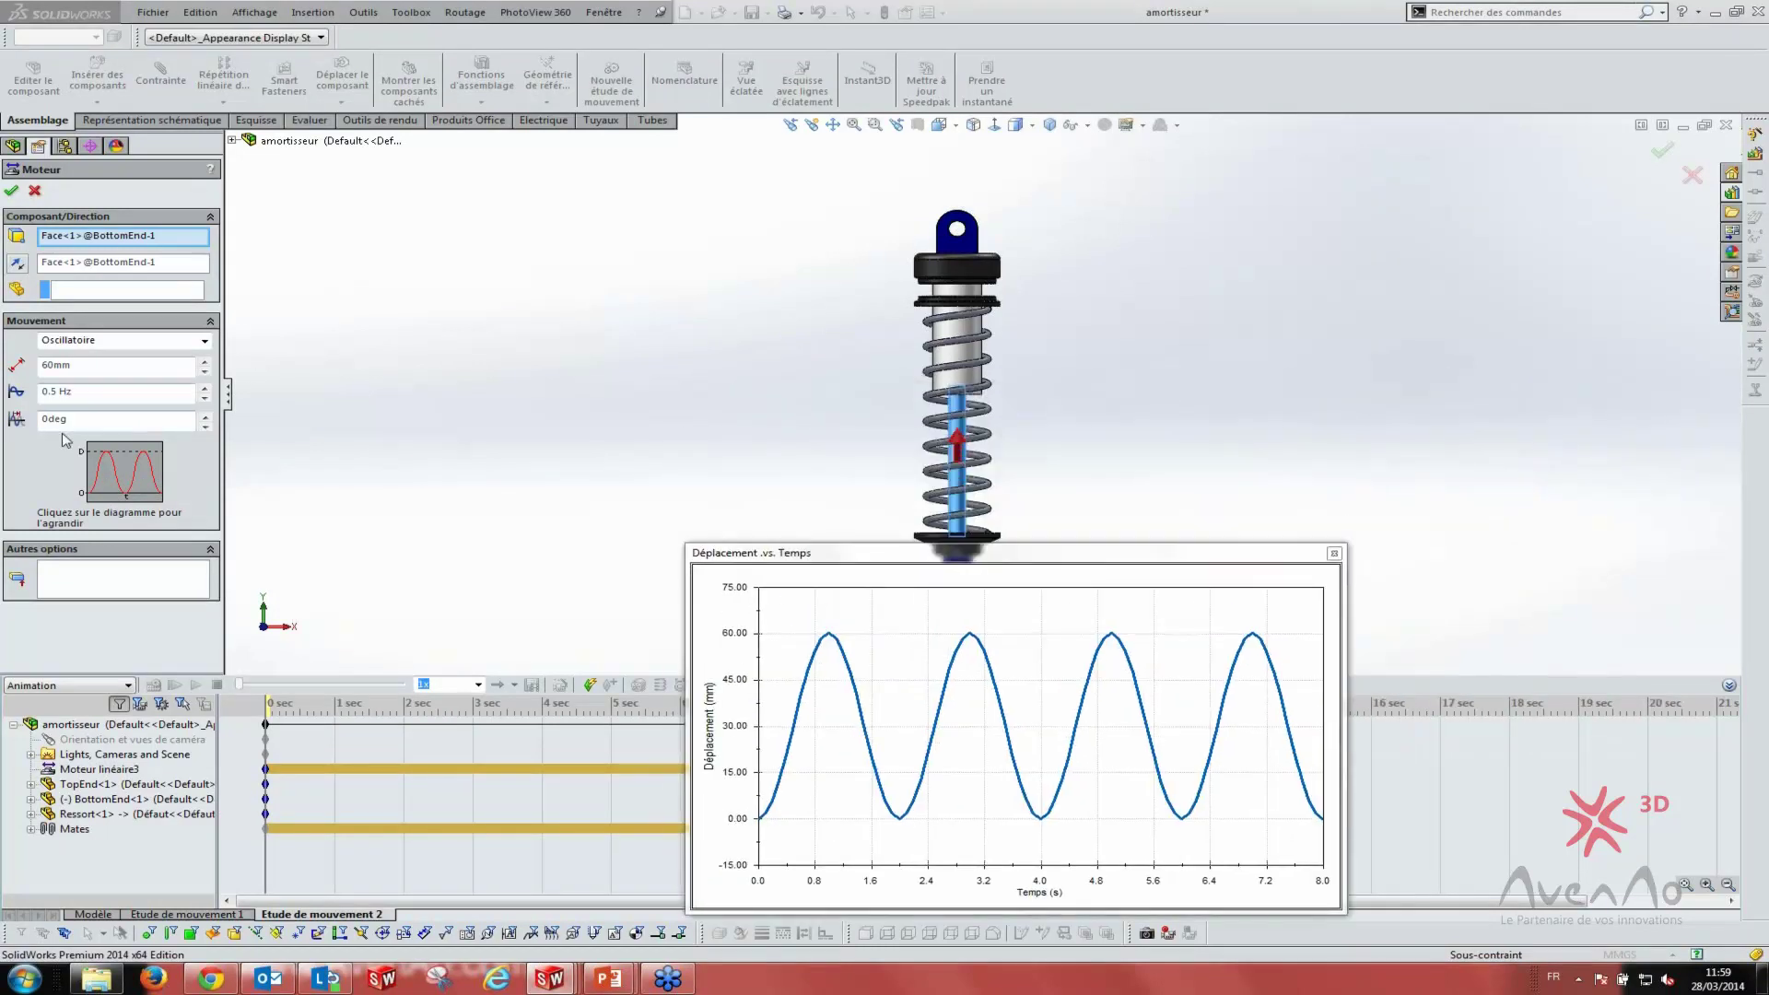
click(106, 390)
click(204, 388)
click(204, 388)
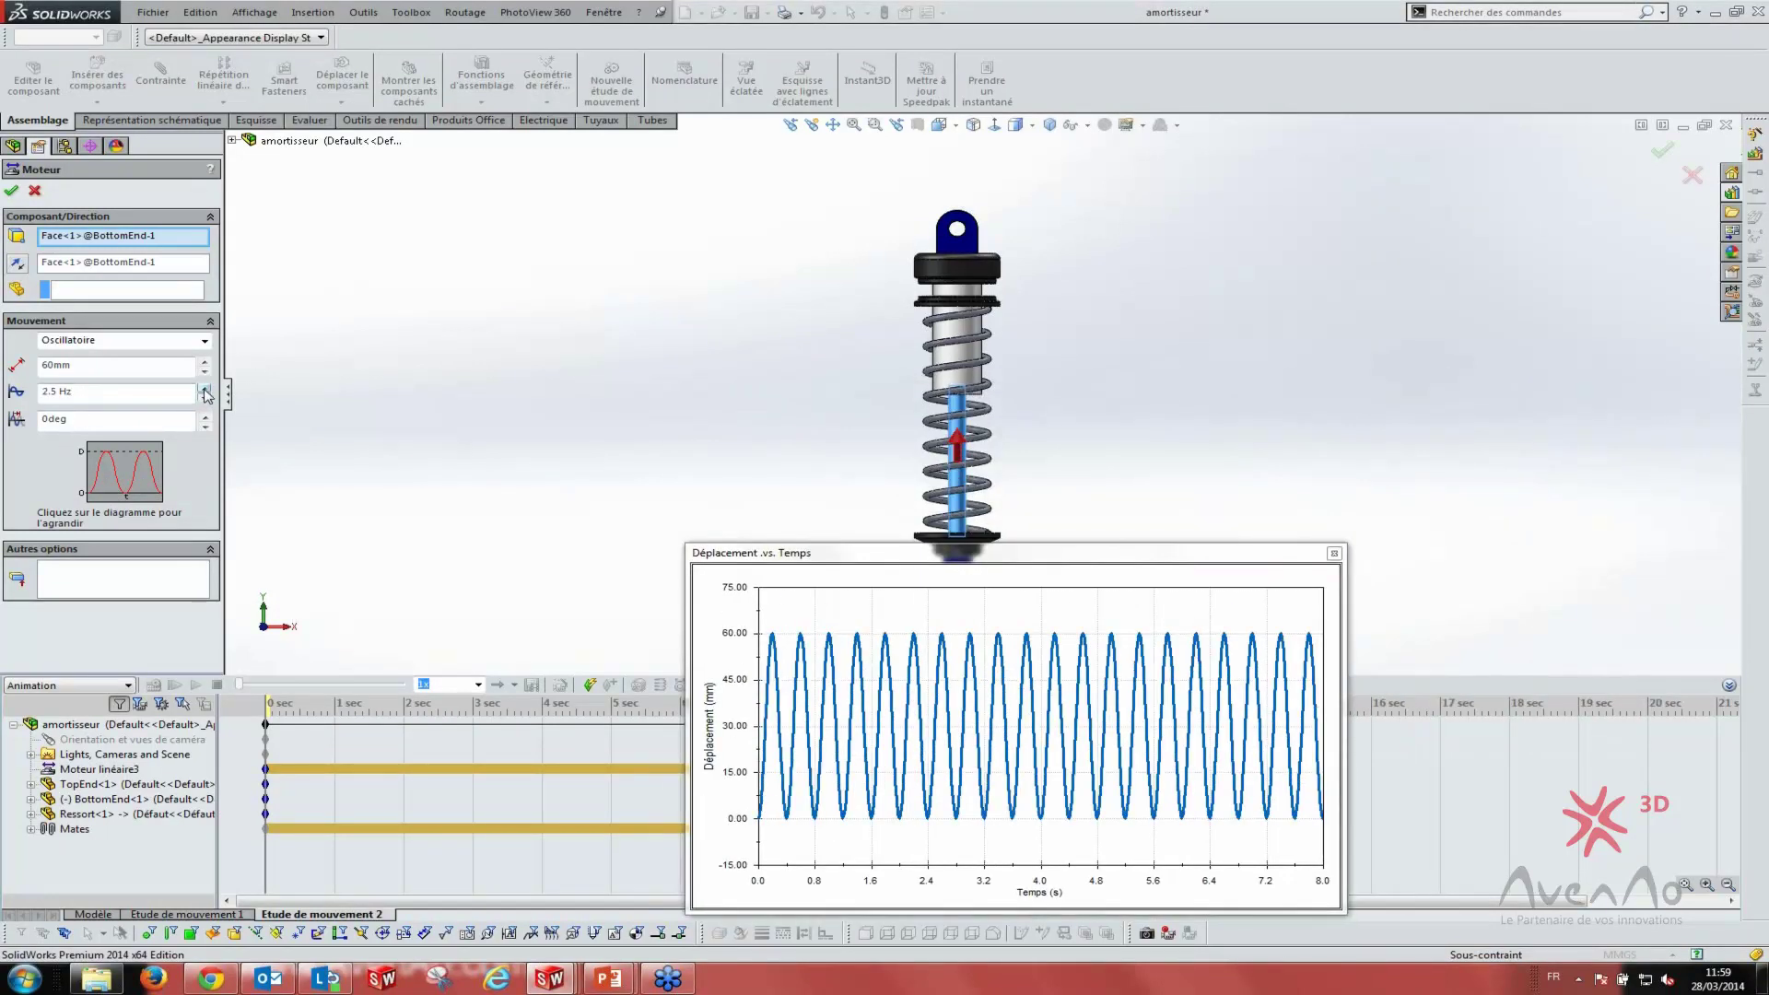
click(205, 398)
click(205, 398)
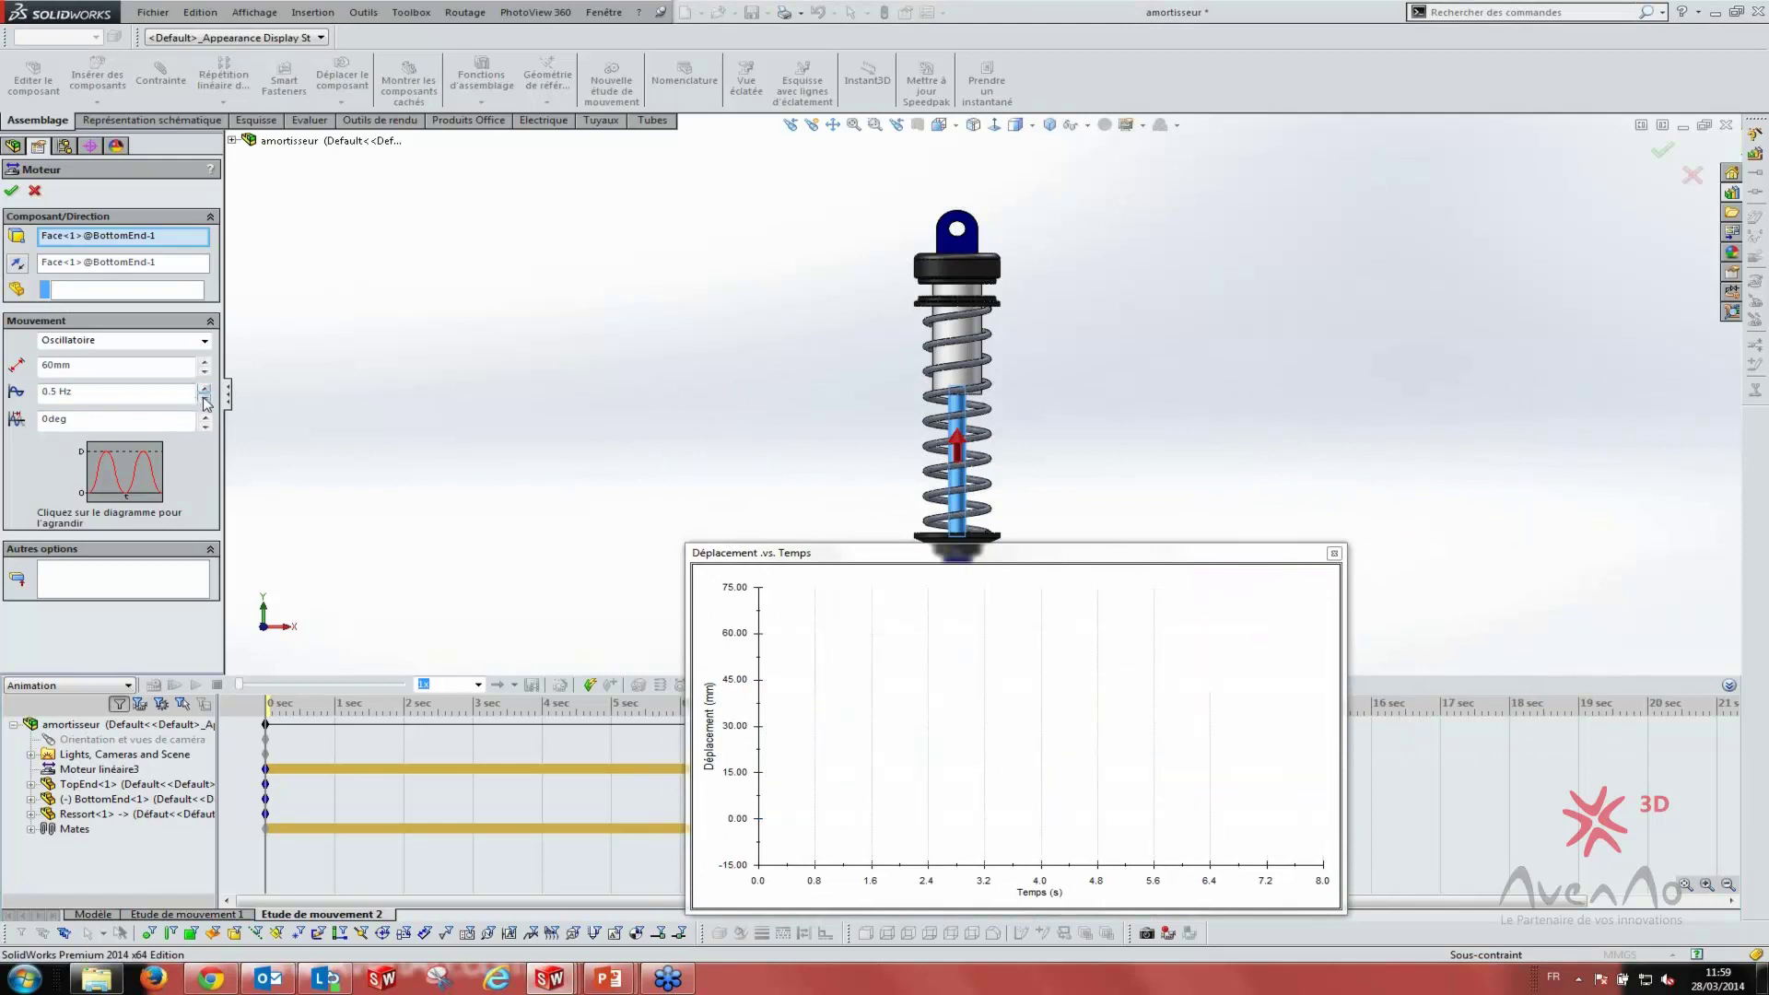
drag(139, 391, 2, 394)
text(1)
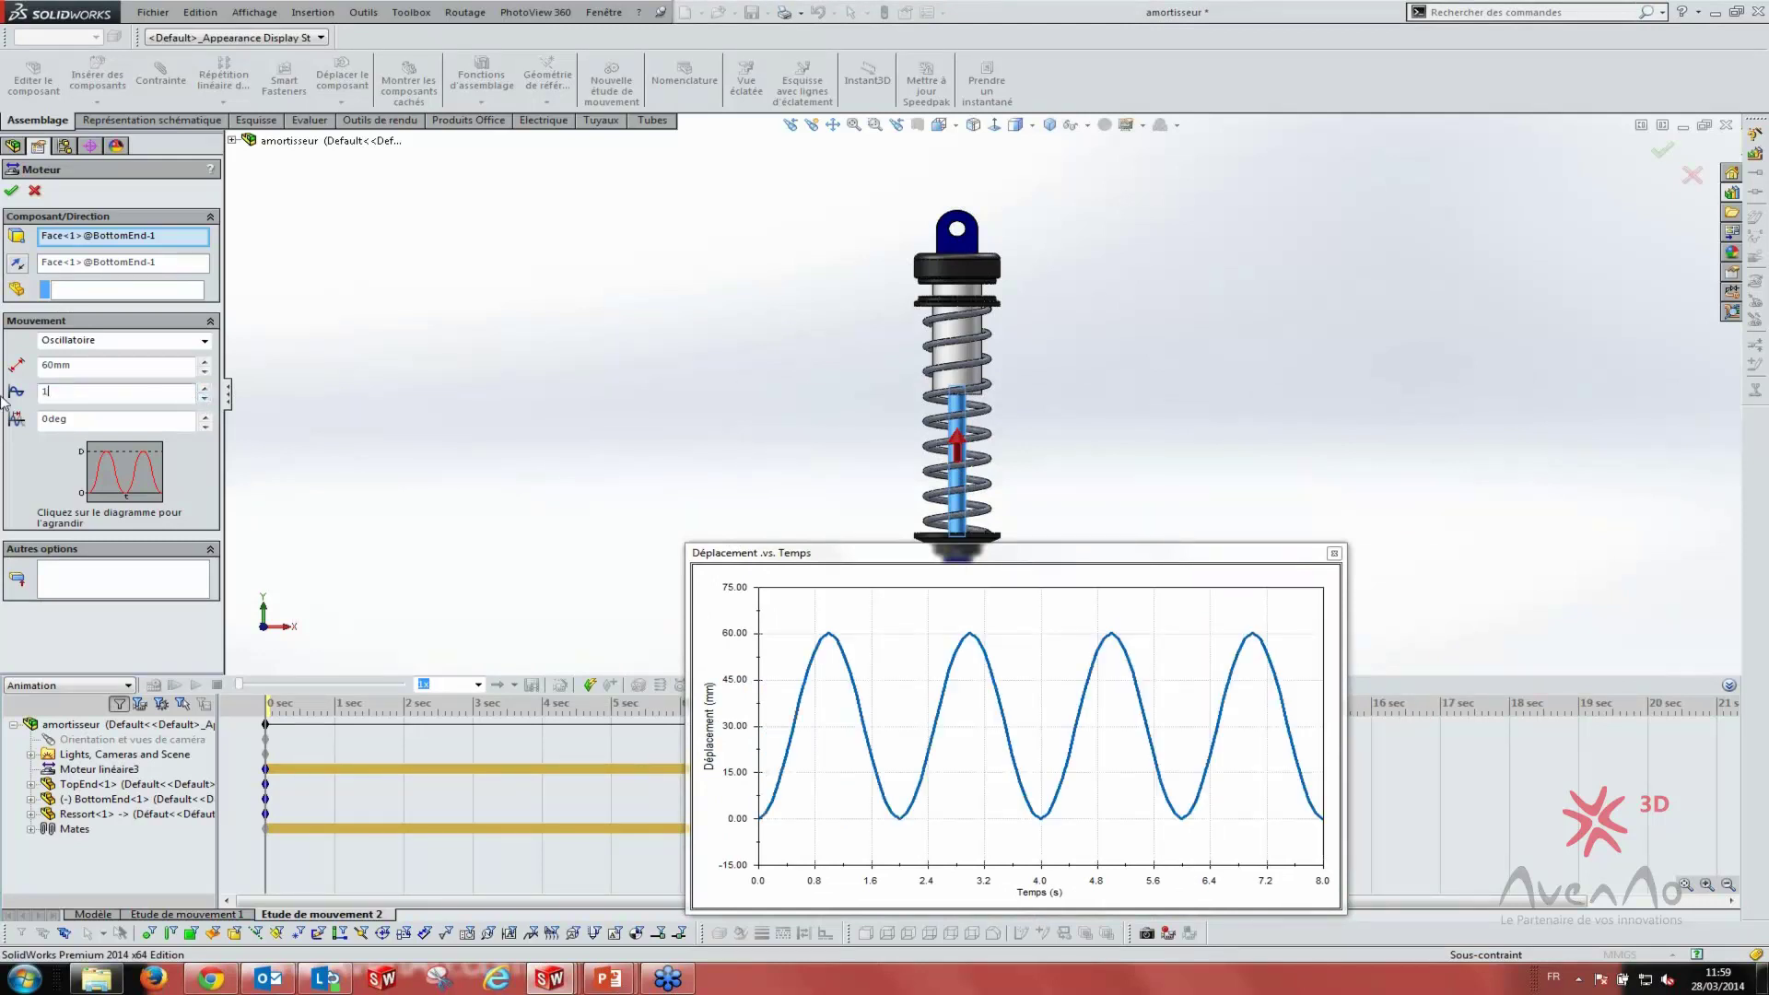
key(Return)
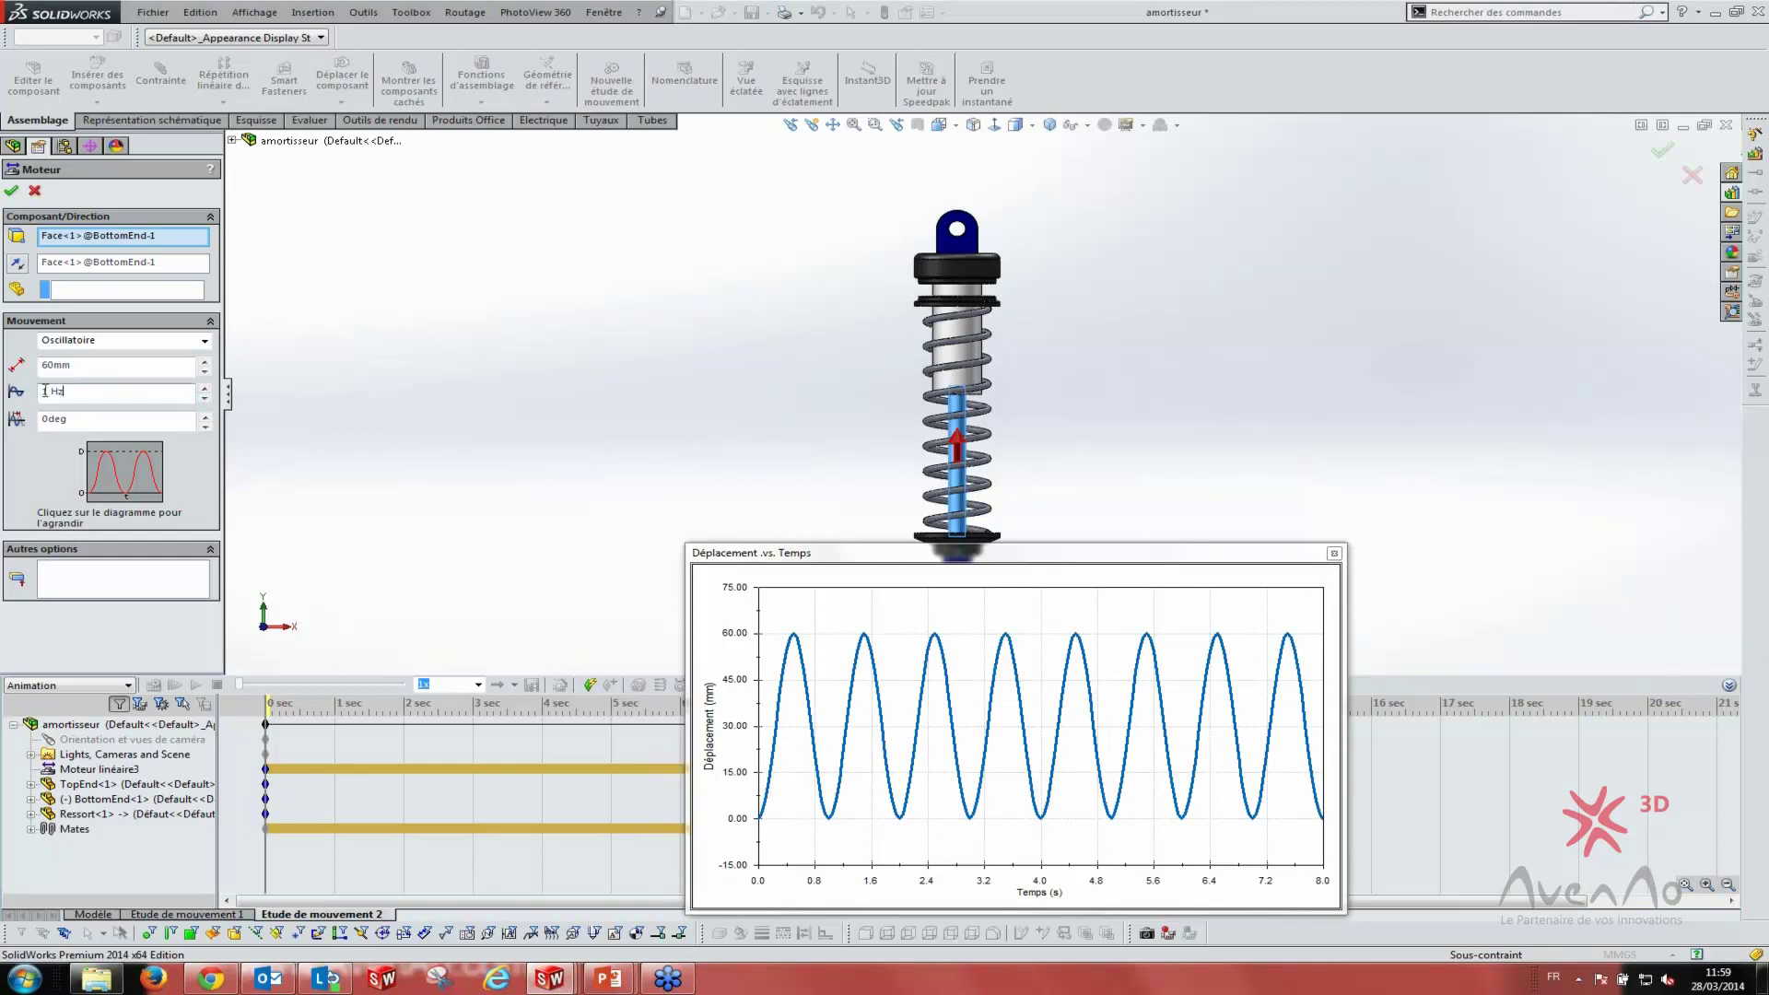
drag(45, 390, 5, 393)
text(0.5)
key(Return)
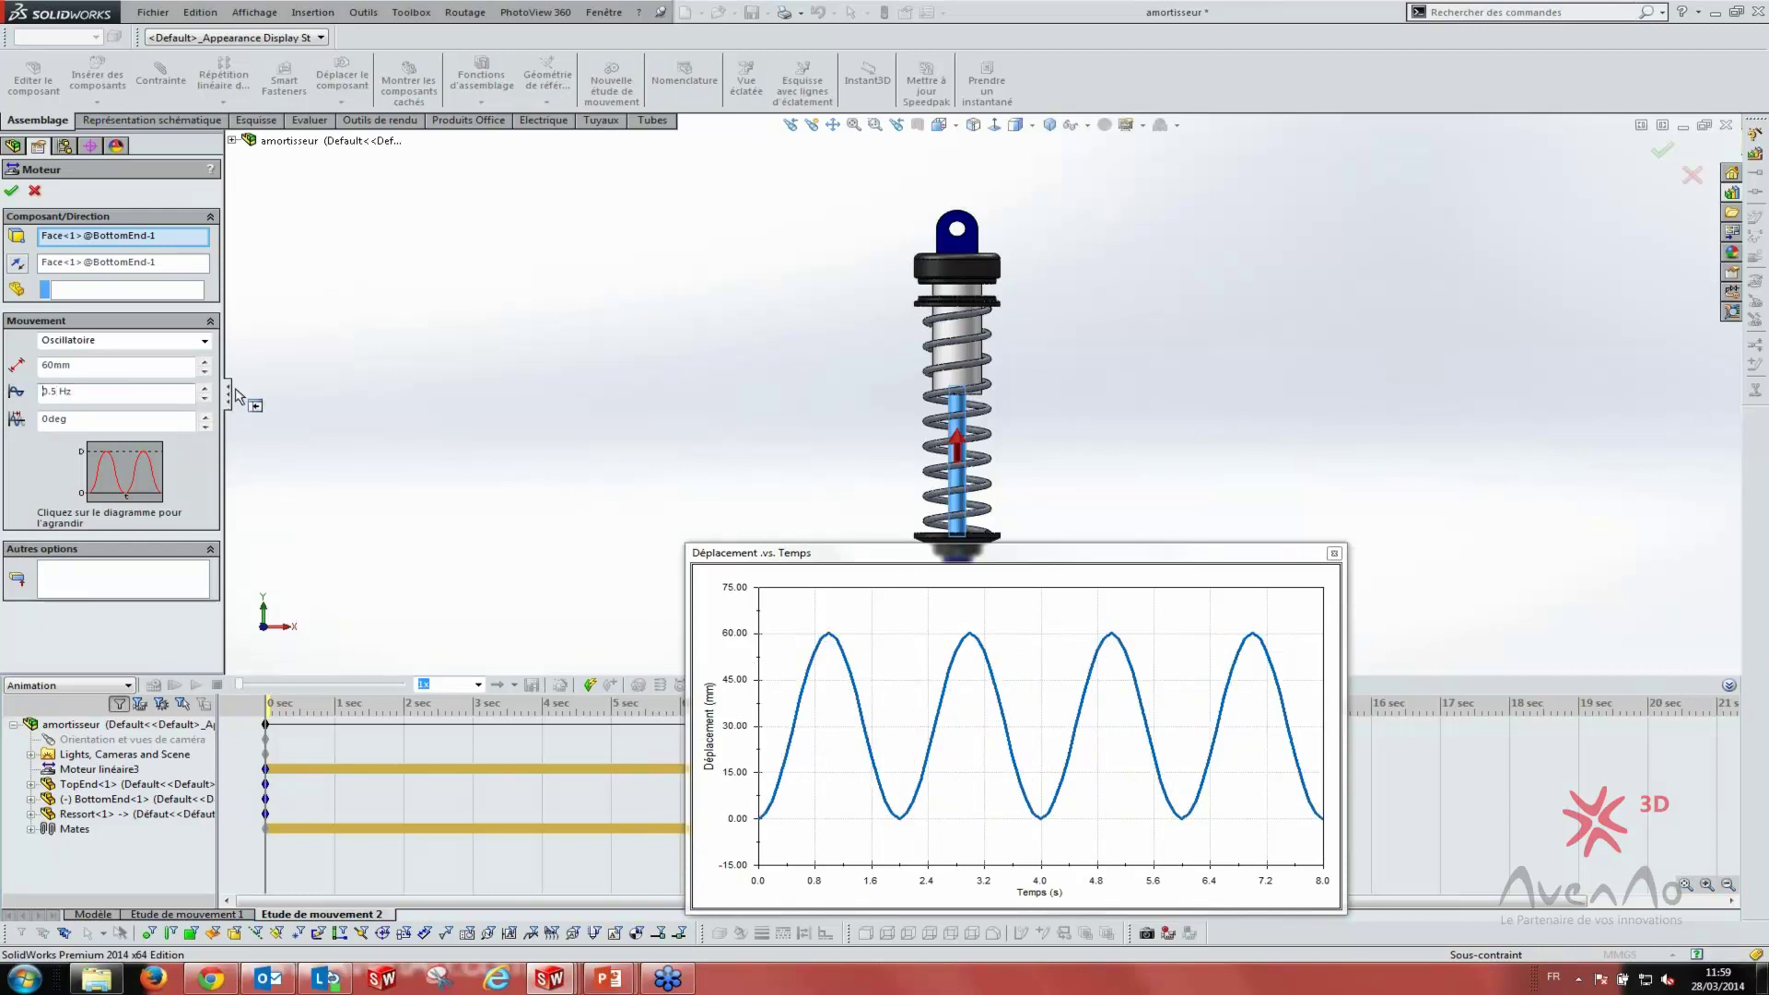
click(1334, 554)
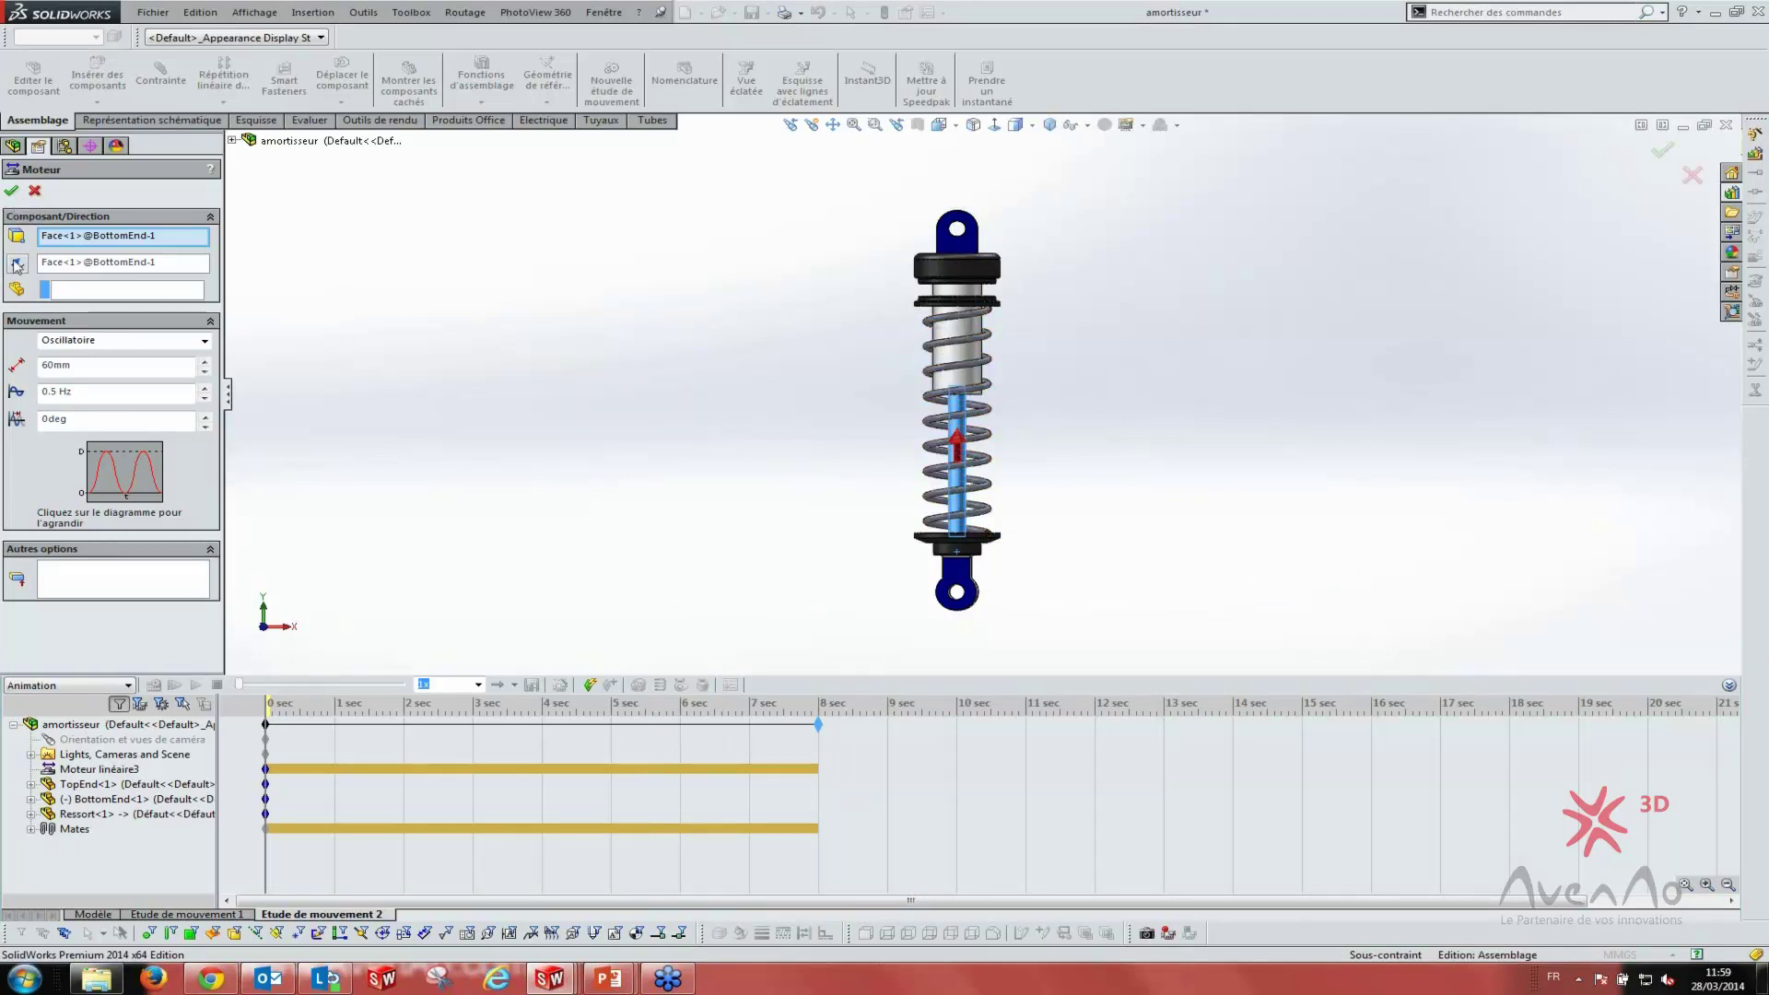
click(13, 193)
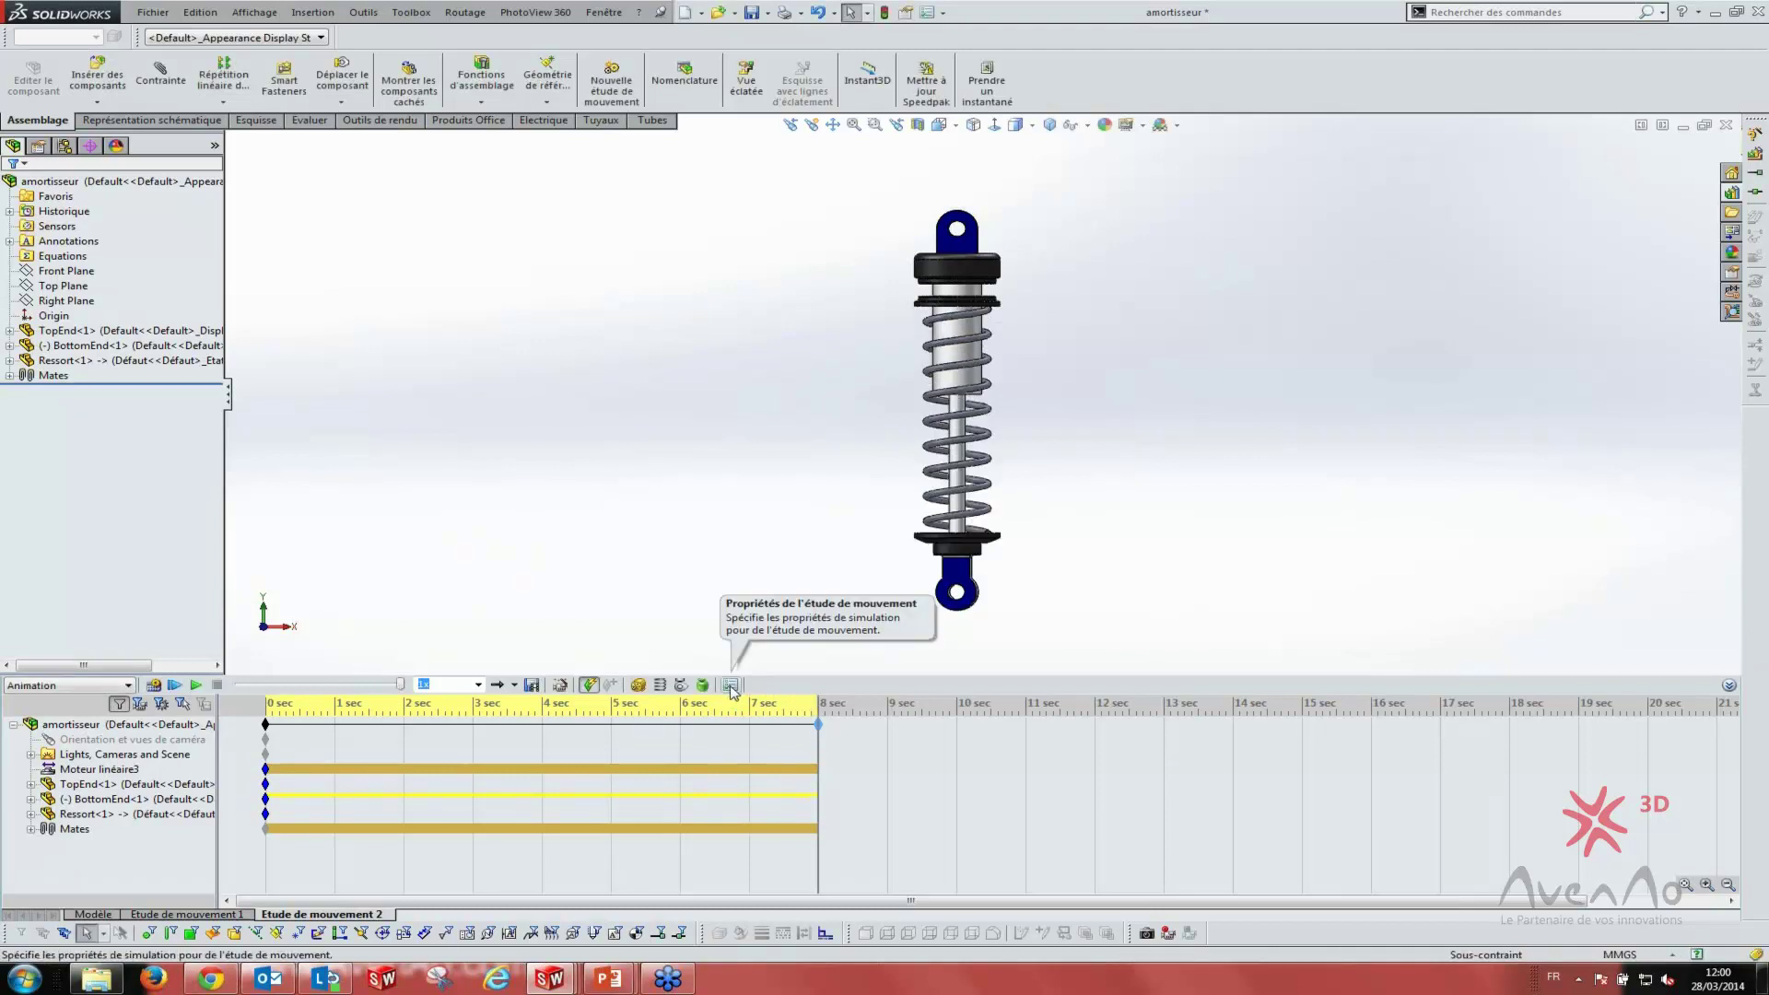
click(730, 685)
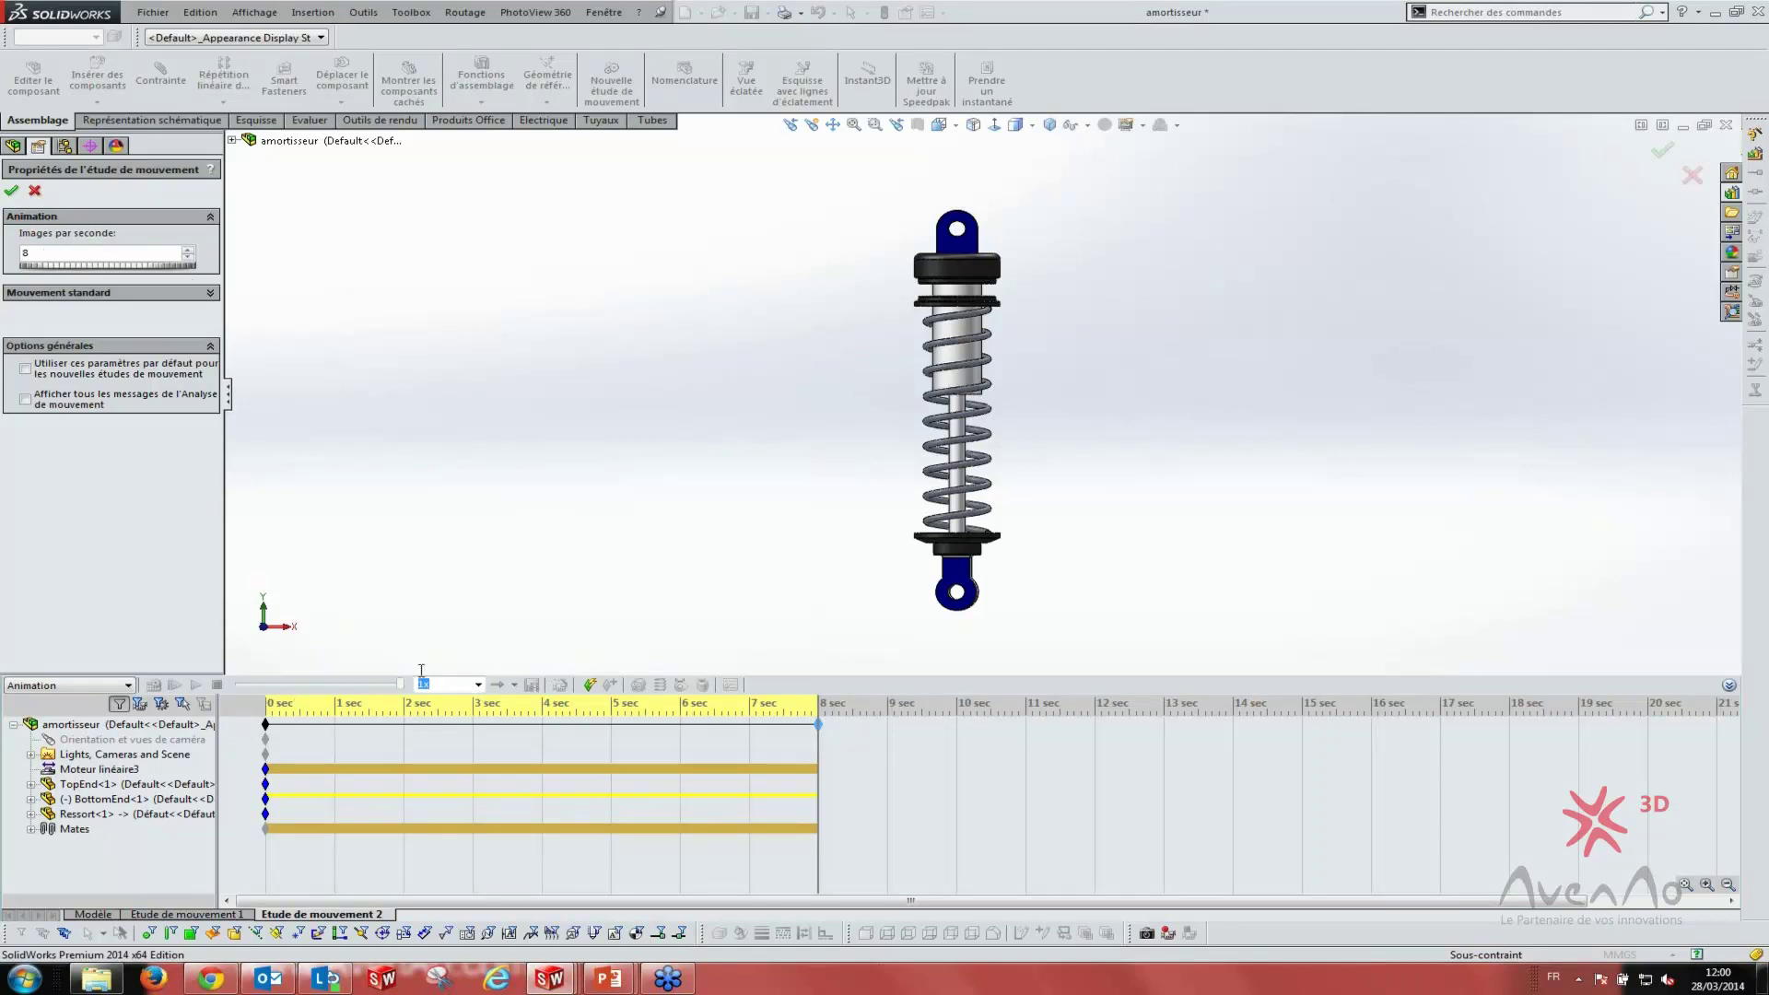
click(9, 193)
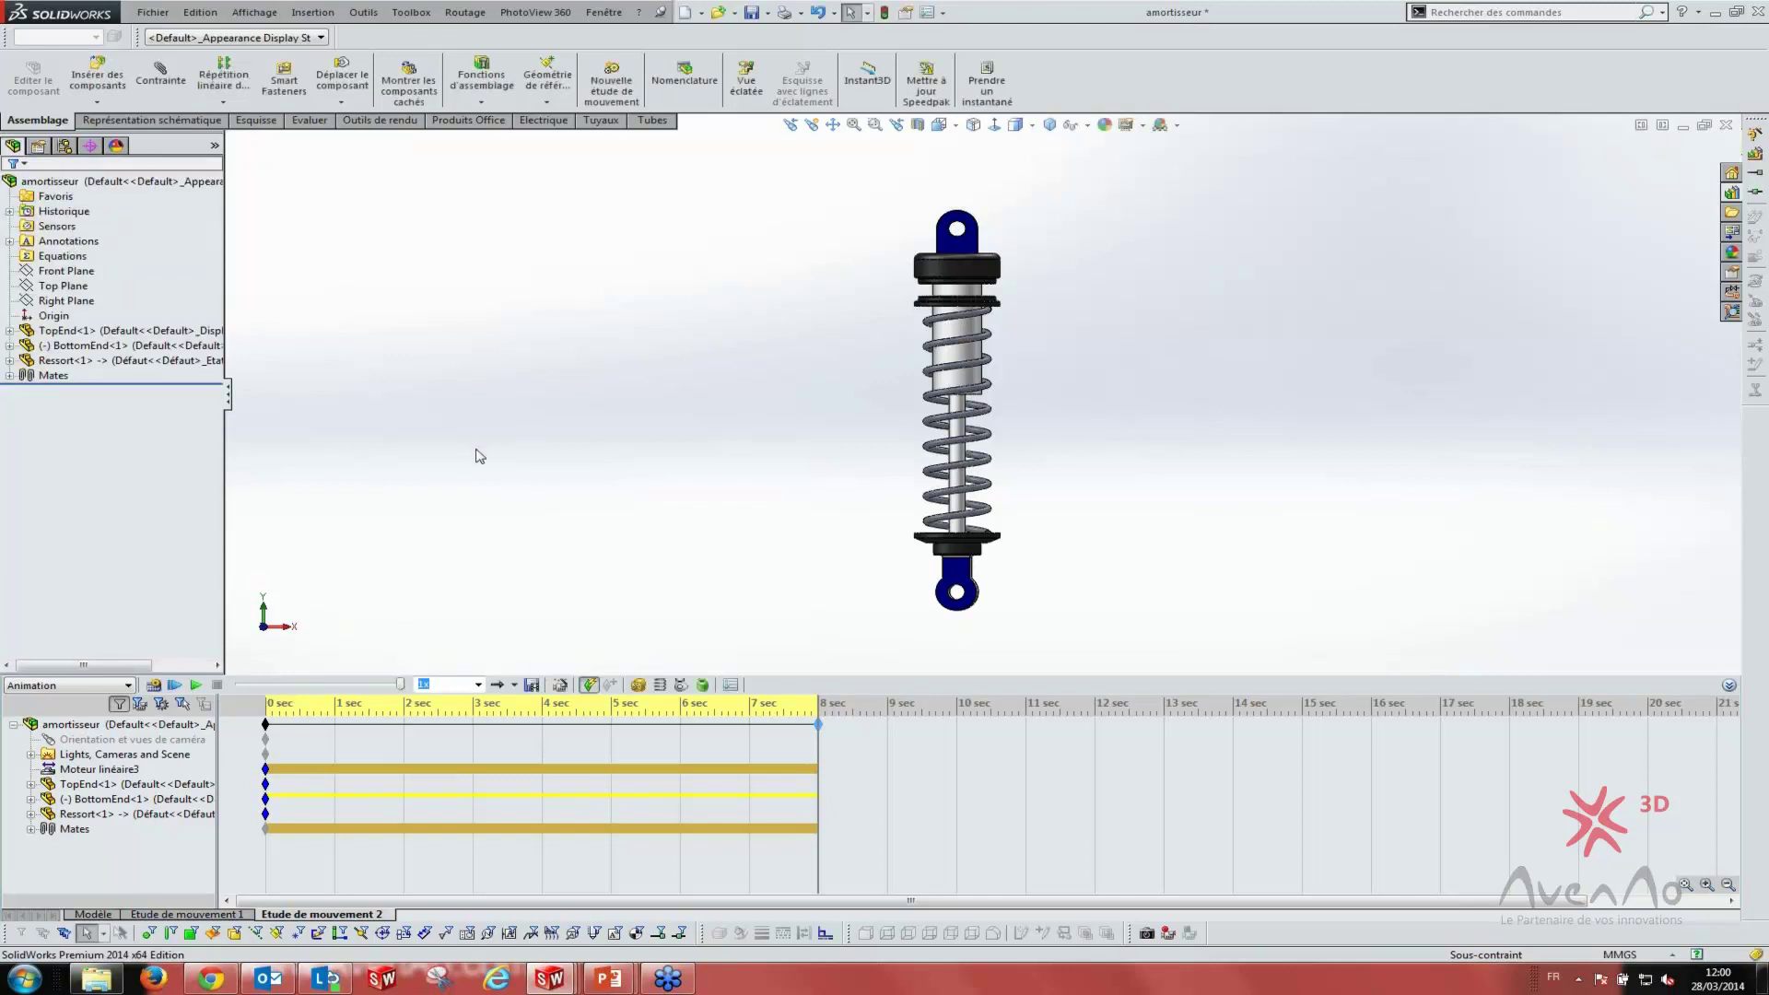
- Play the amortisseur animation twice from the start, stop it, and switch to Etude de mouvement 1
click(458, 726)
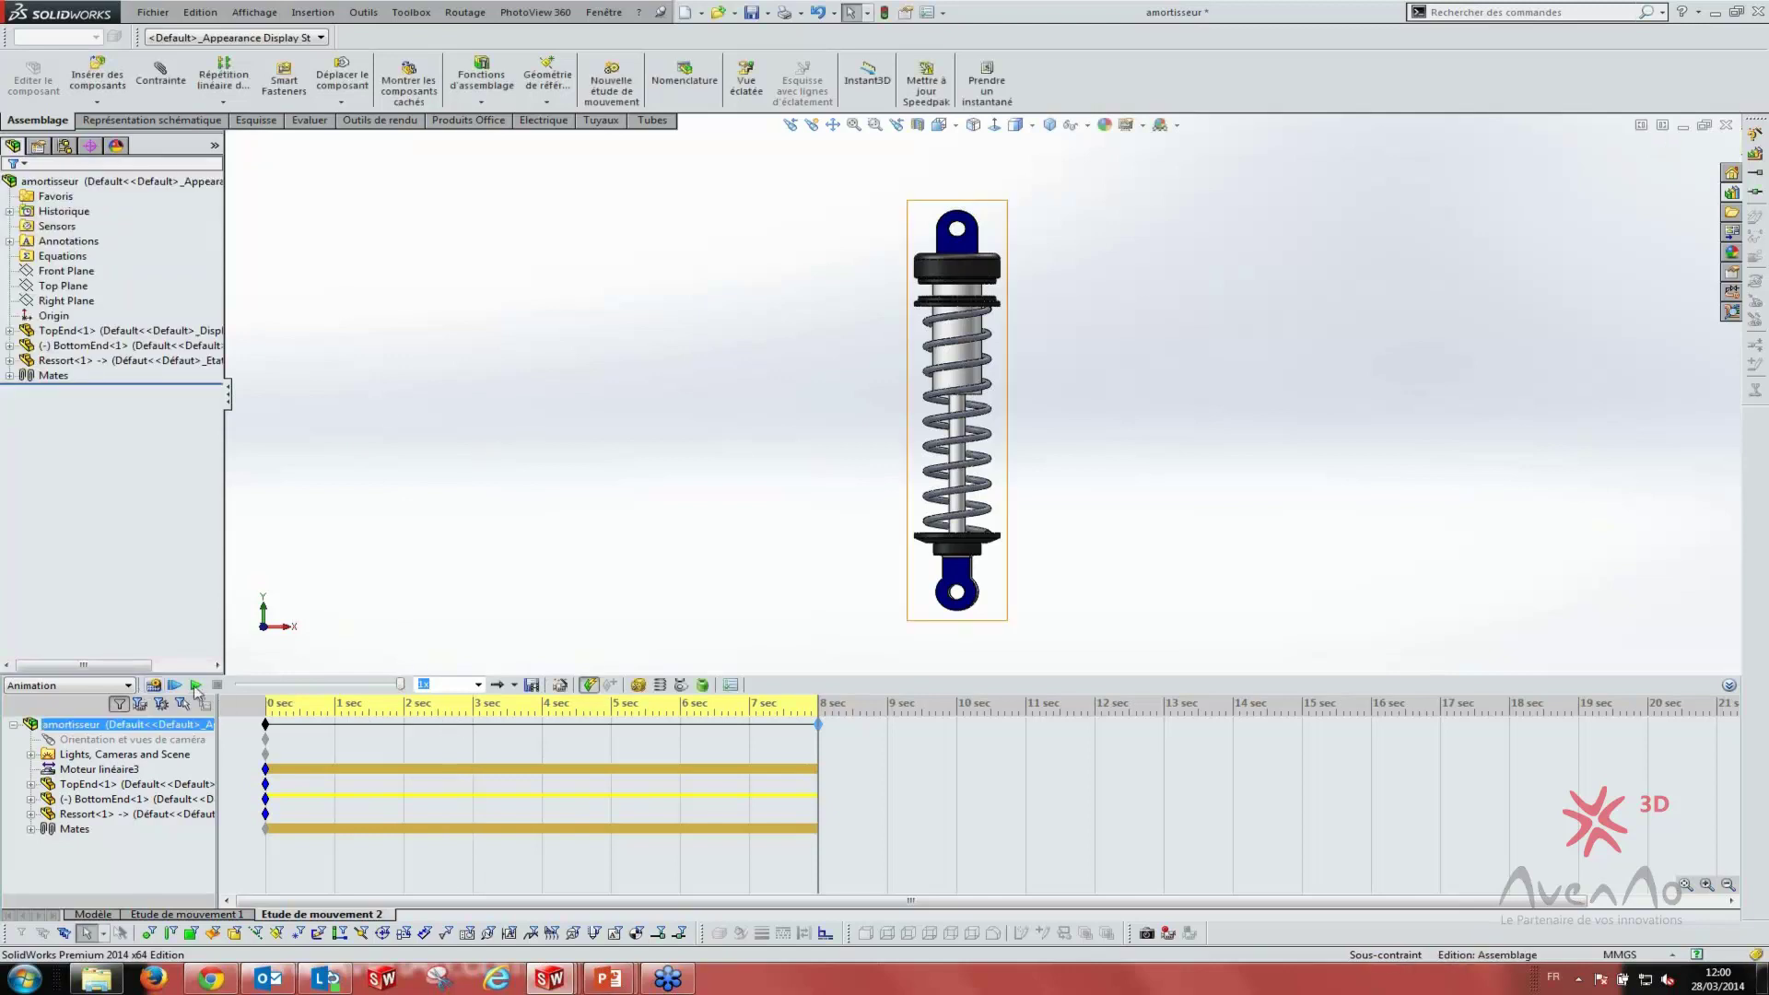
click(196, 686)
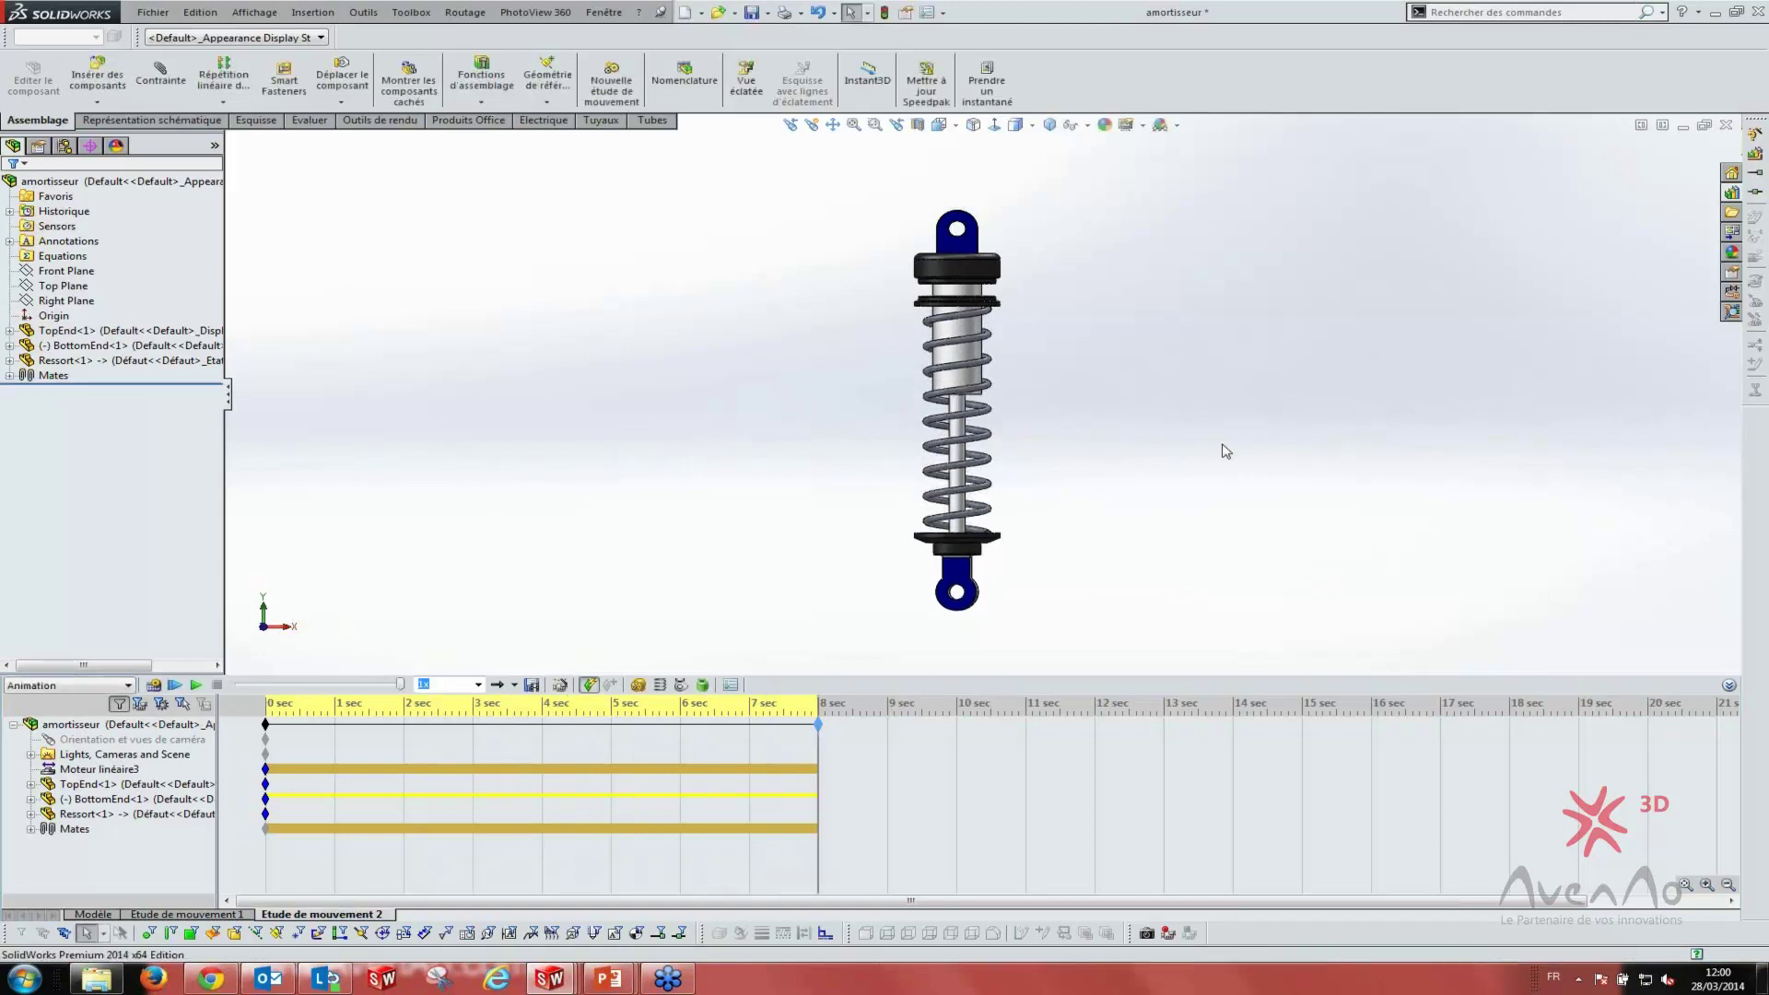
click(261, 725)
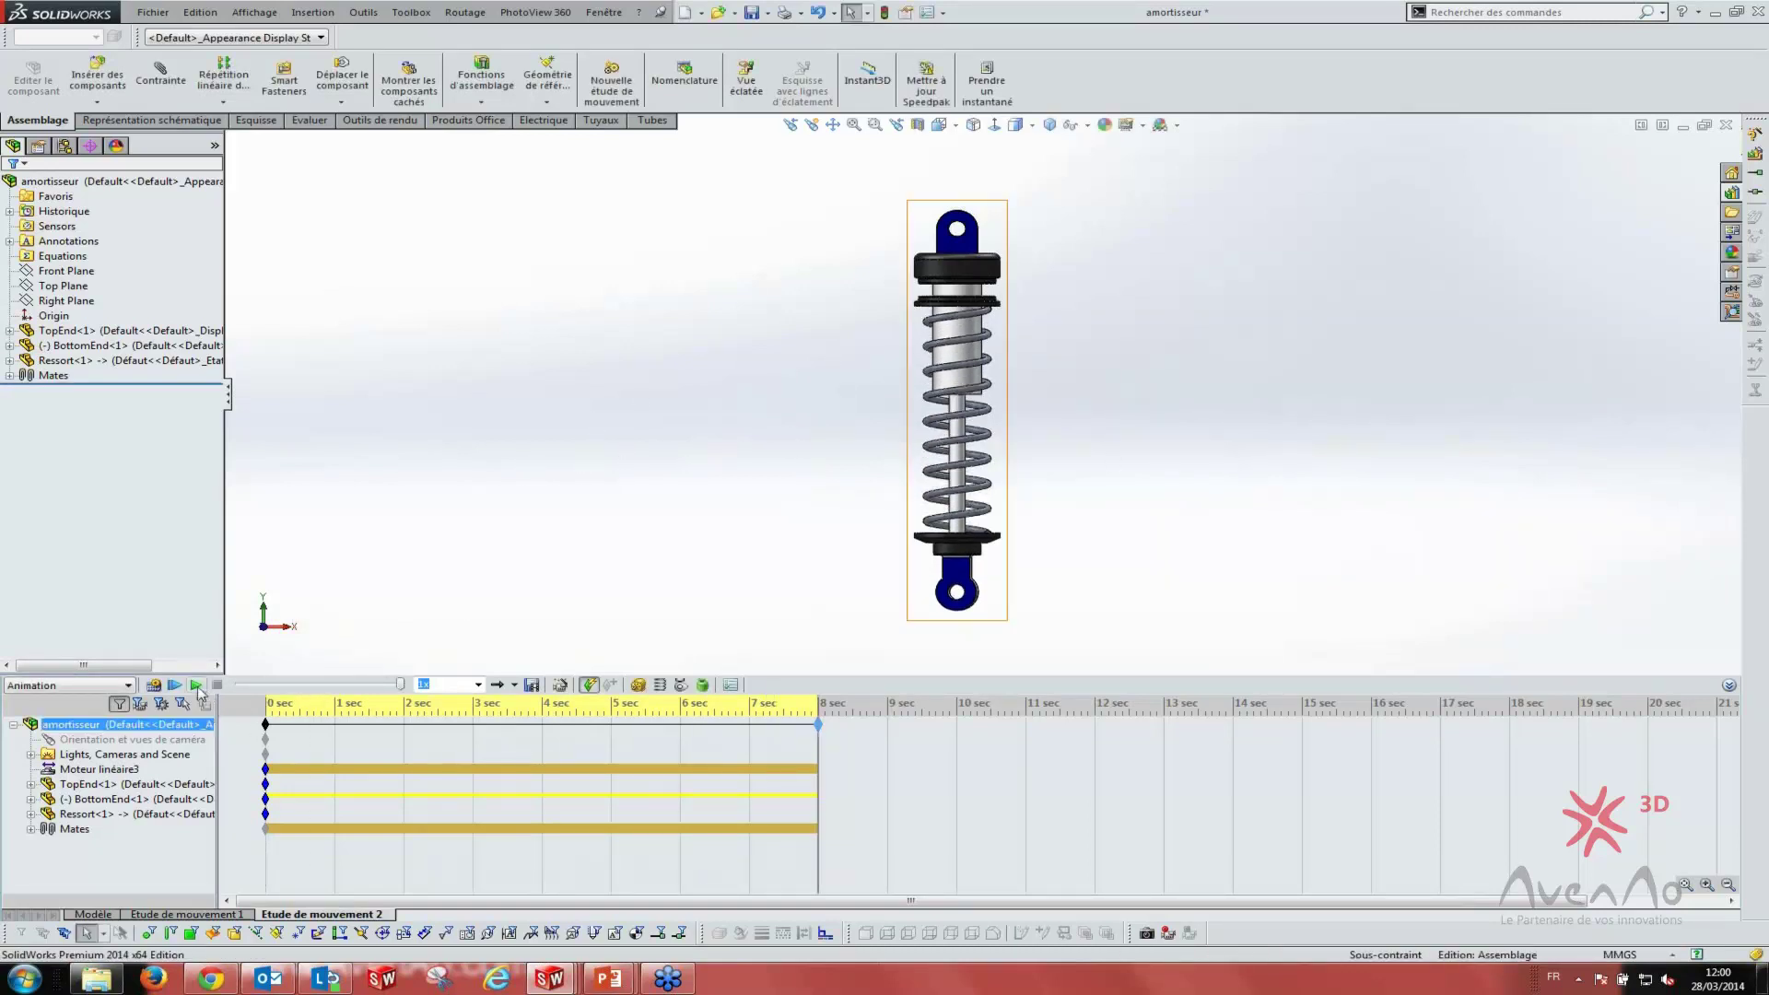
click(195, 685)
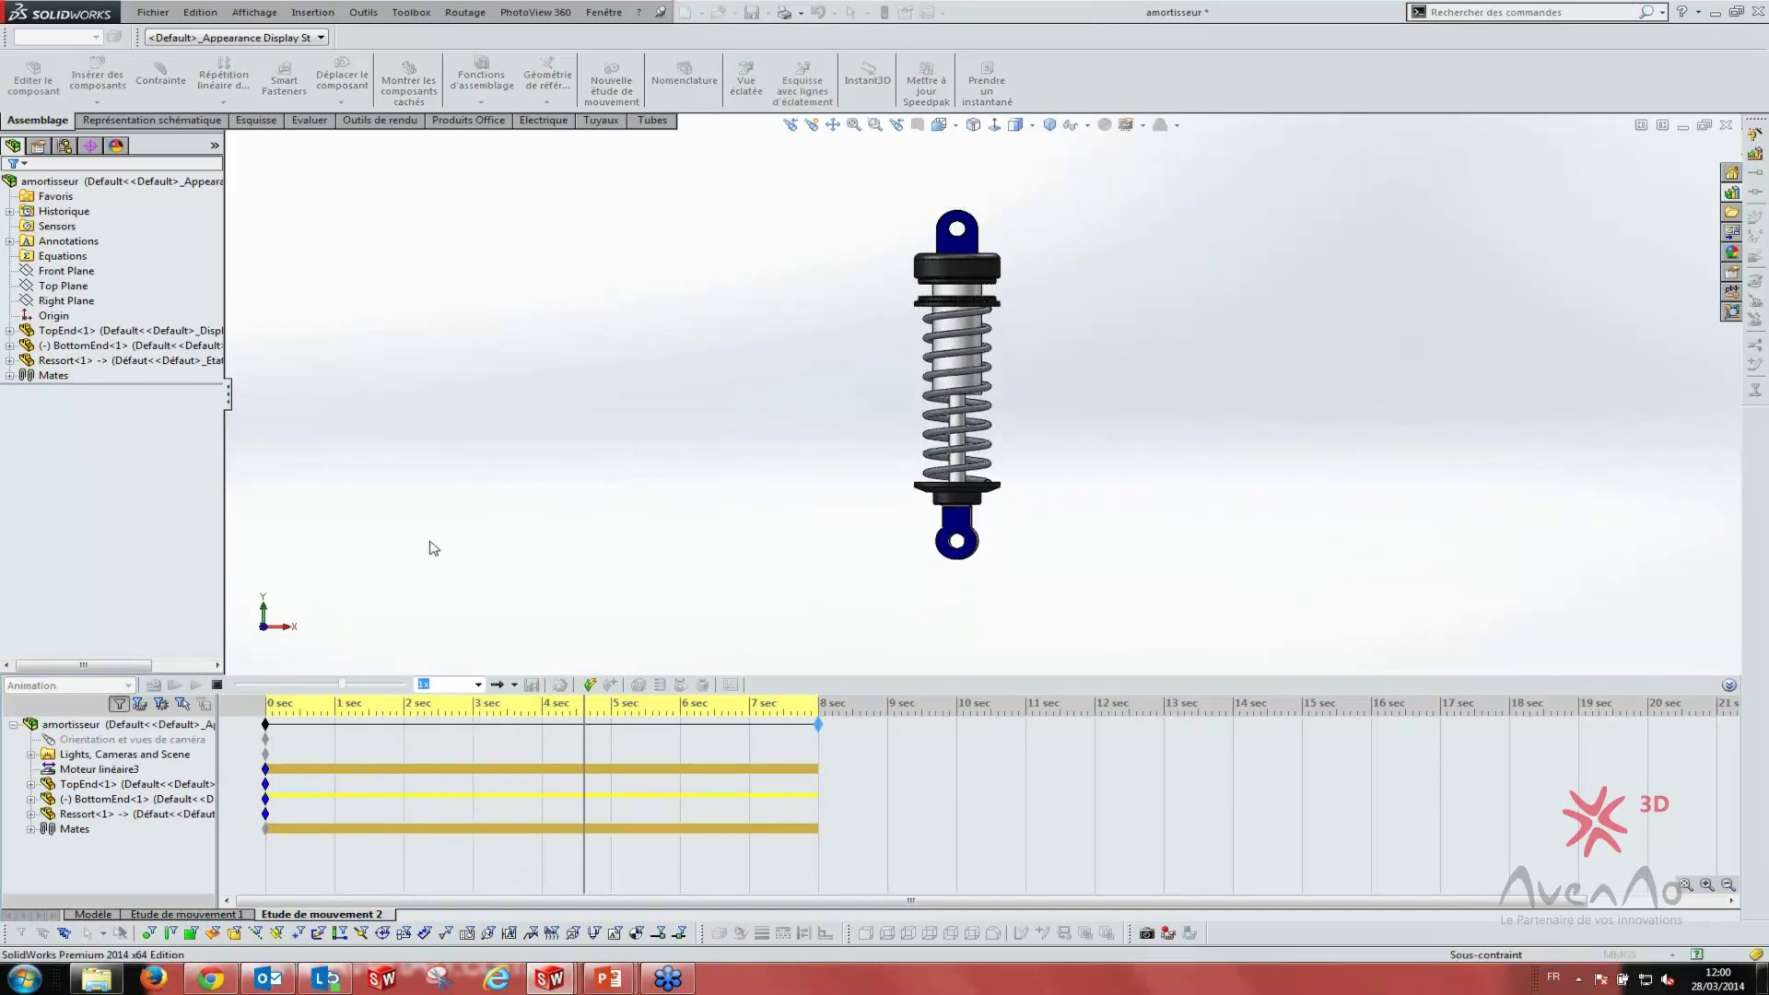
click(217, 685)
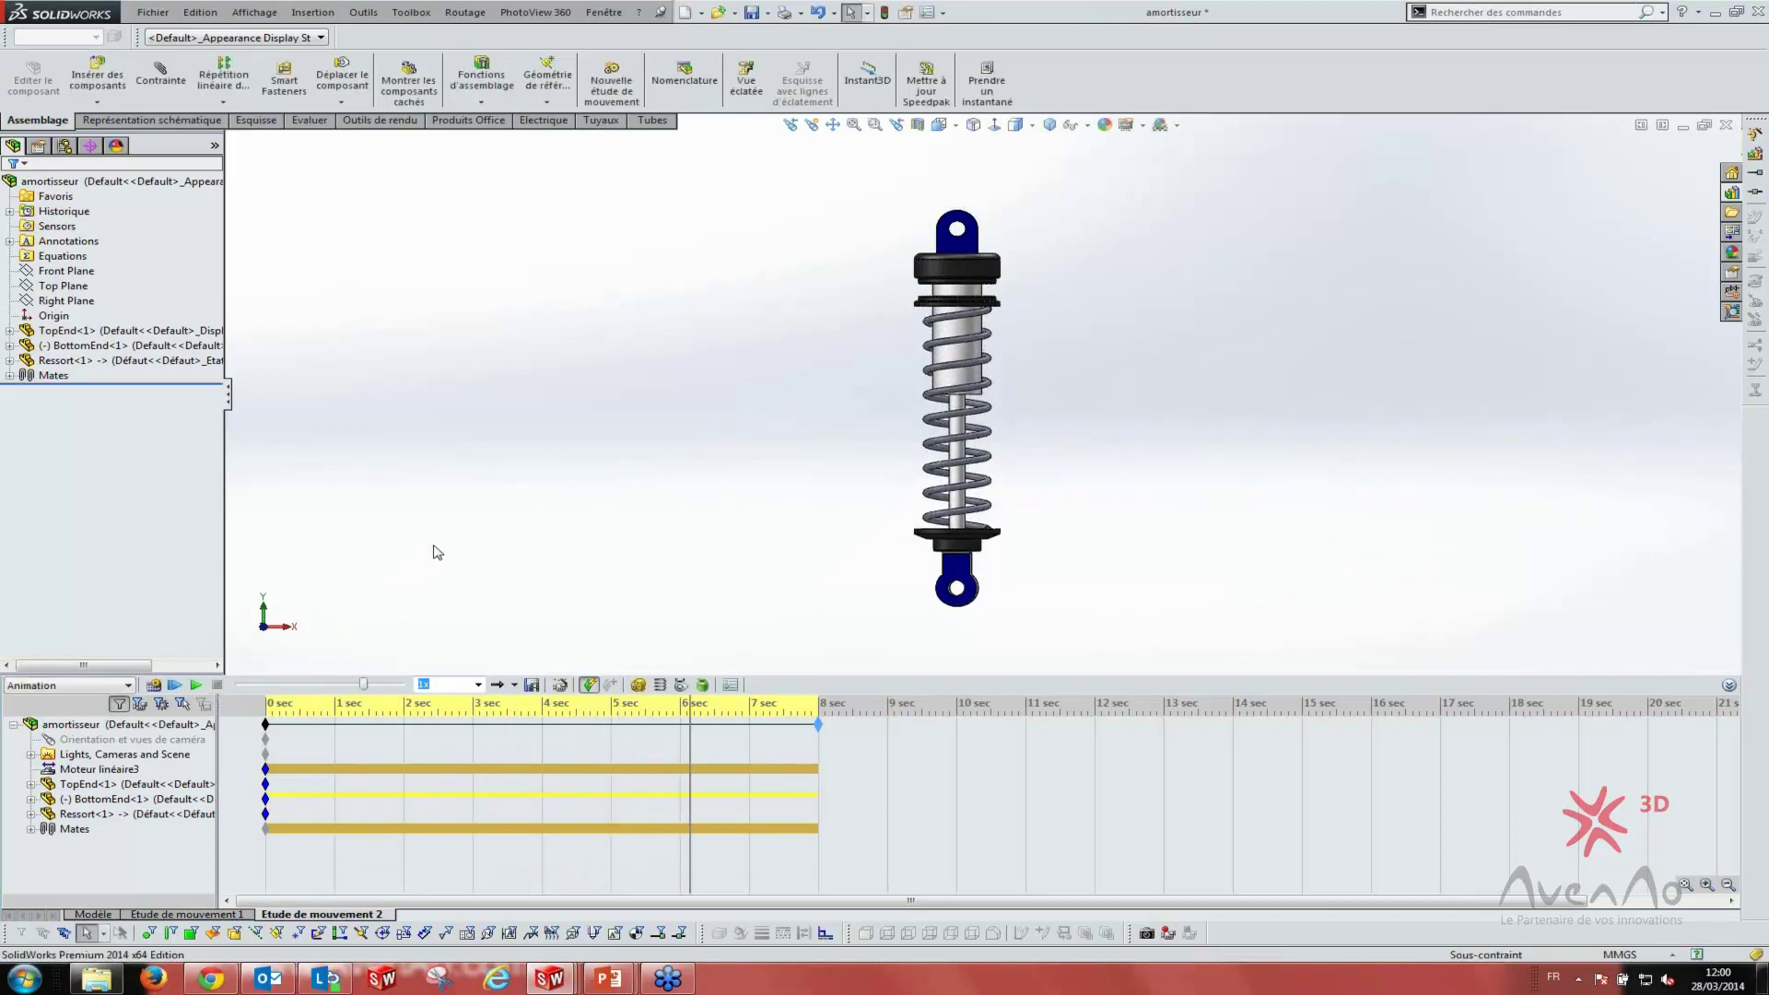
click(209, 914)
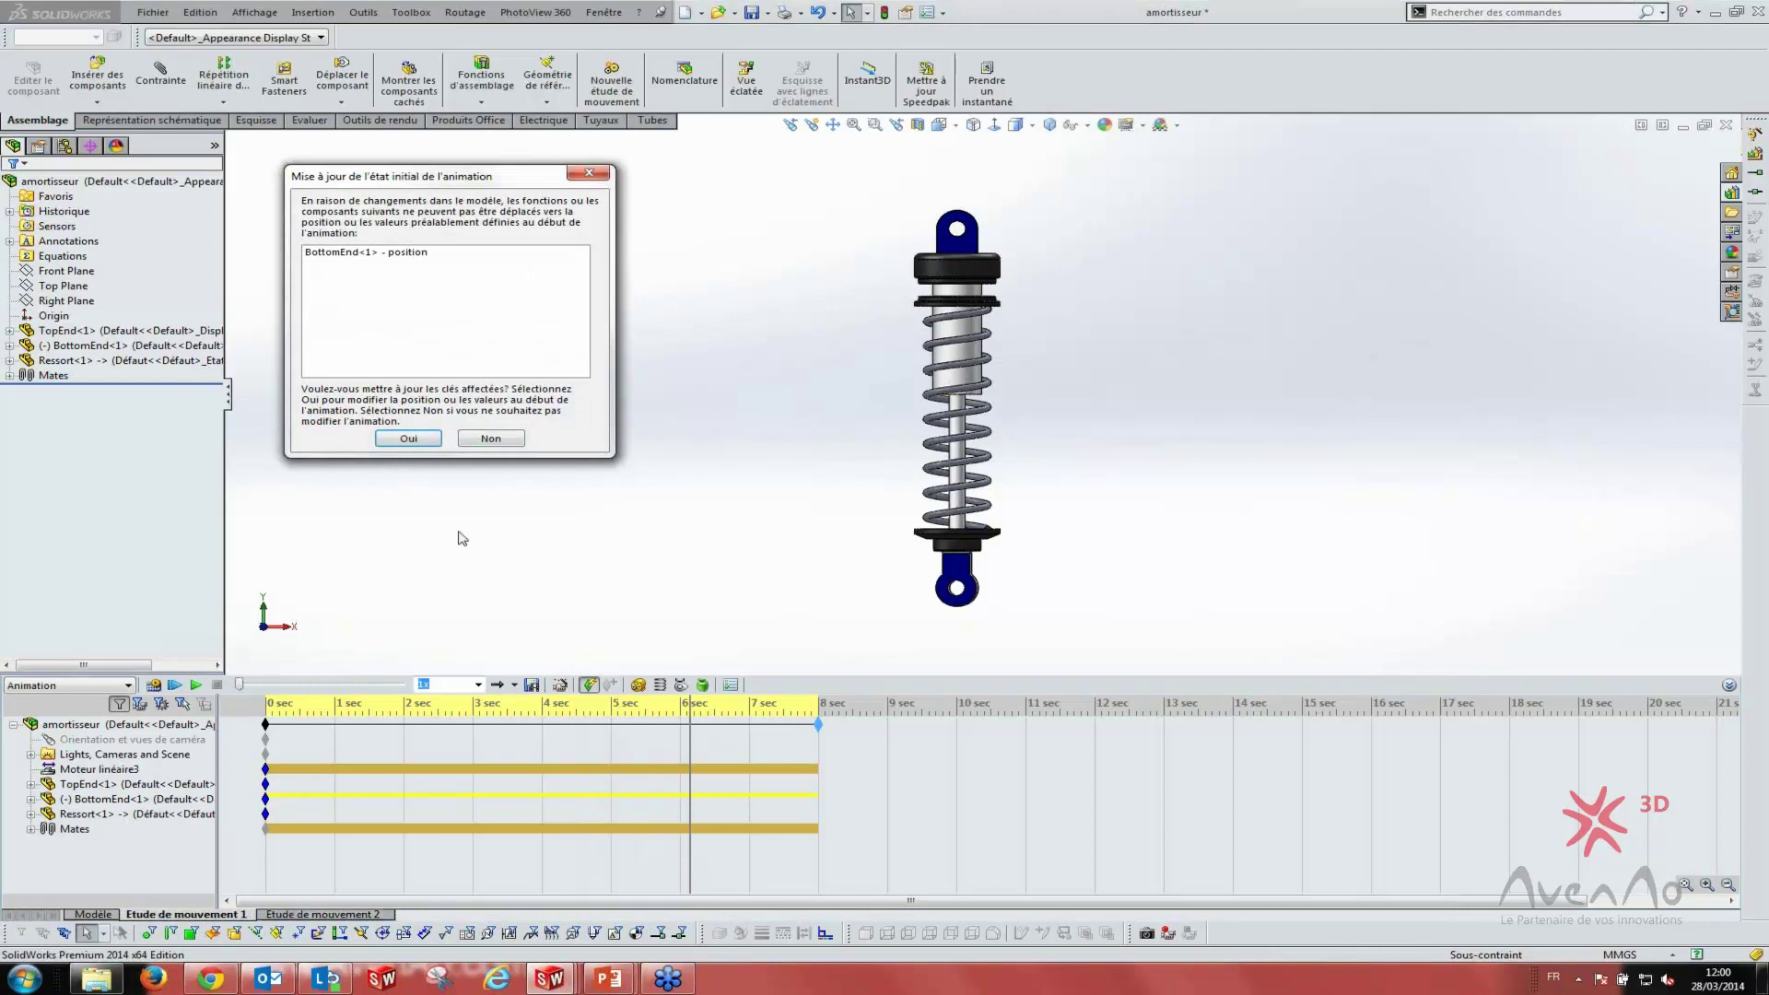
- Answer the Mise à jour de l'état initial prompt and play Etude de mouvement 1 twice
click(409, 439)
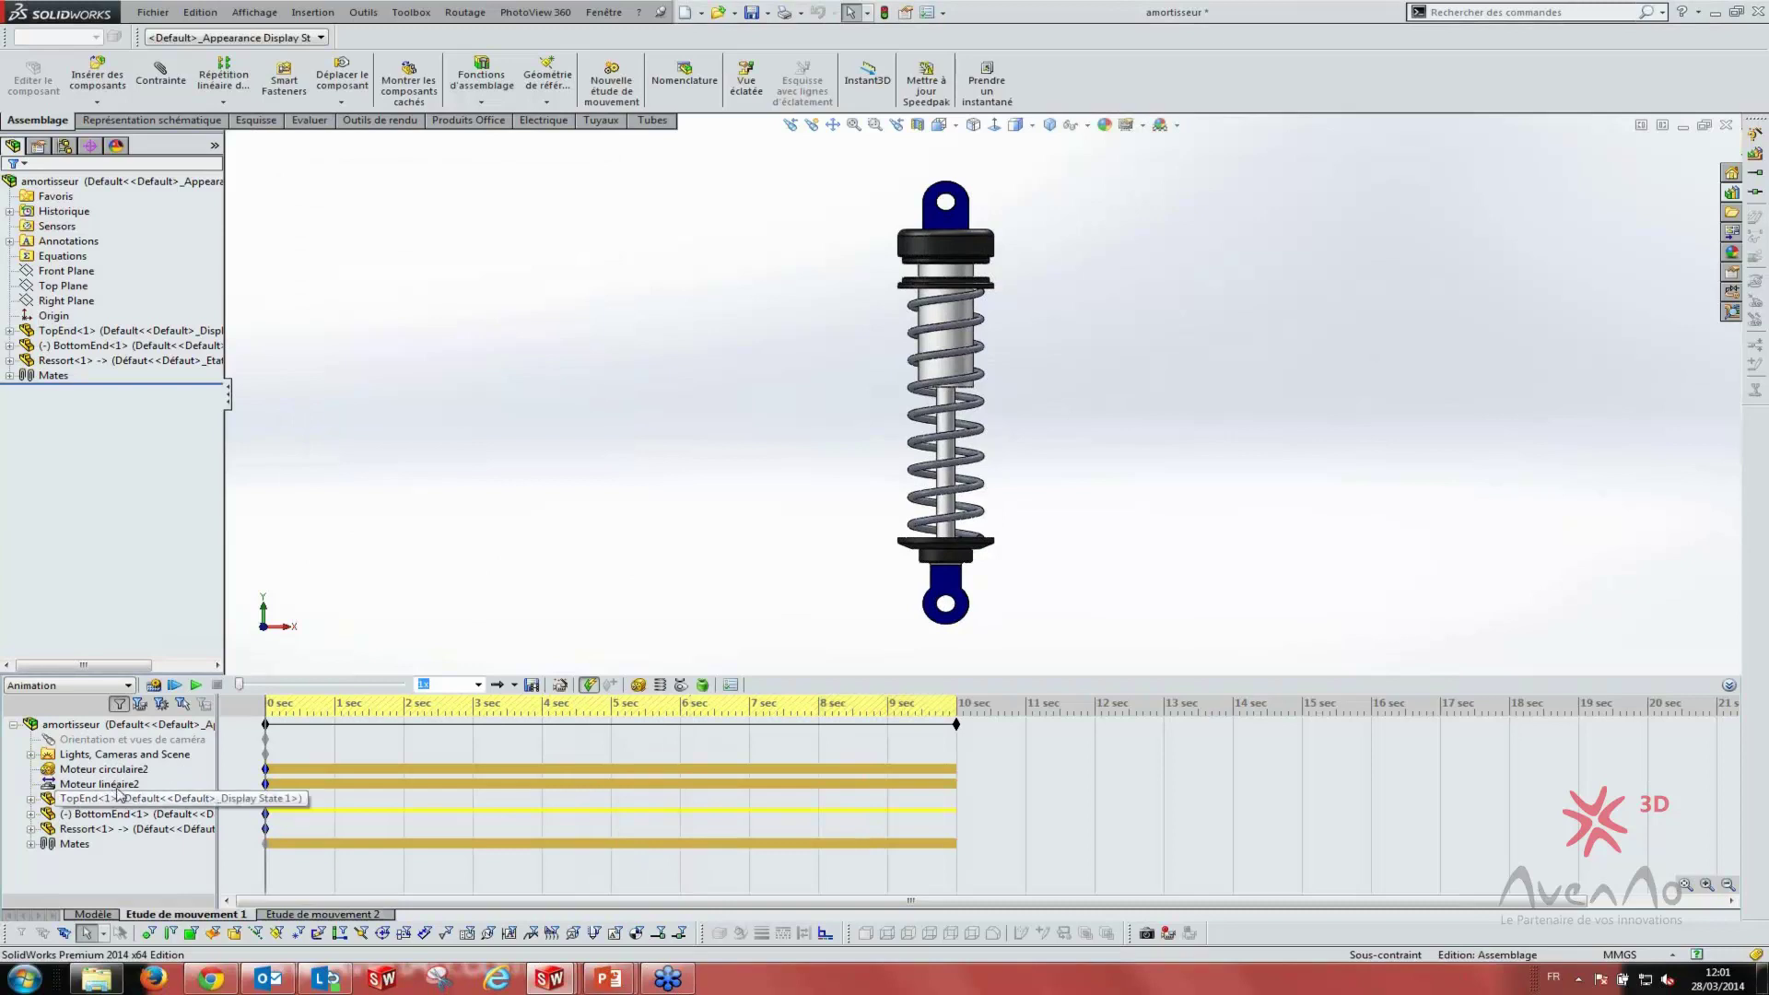
click(196, 685)
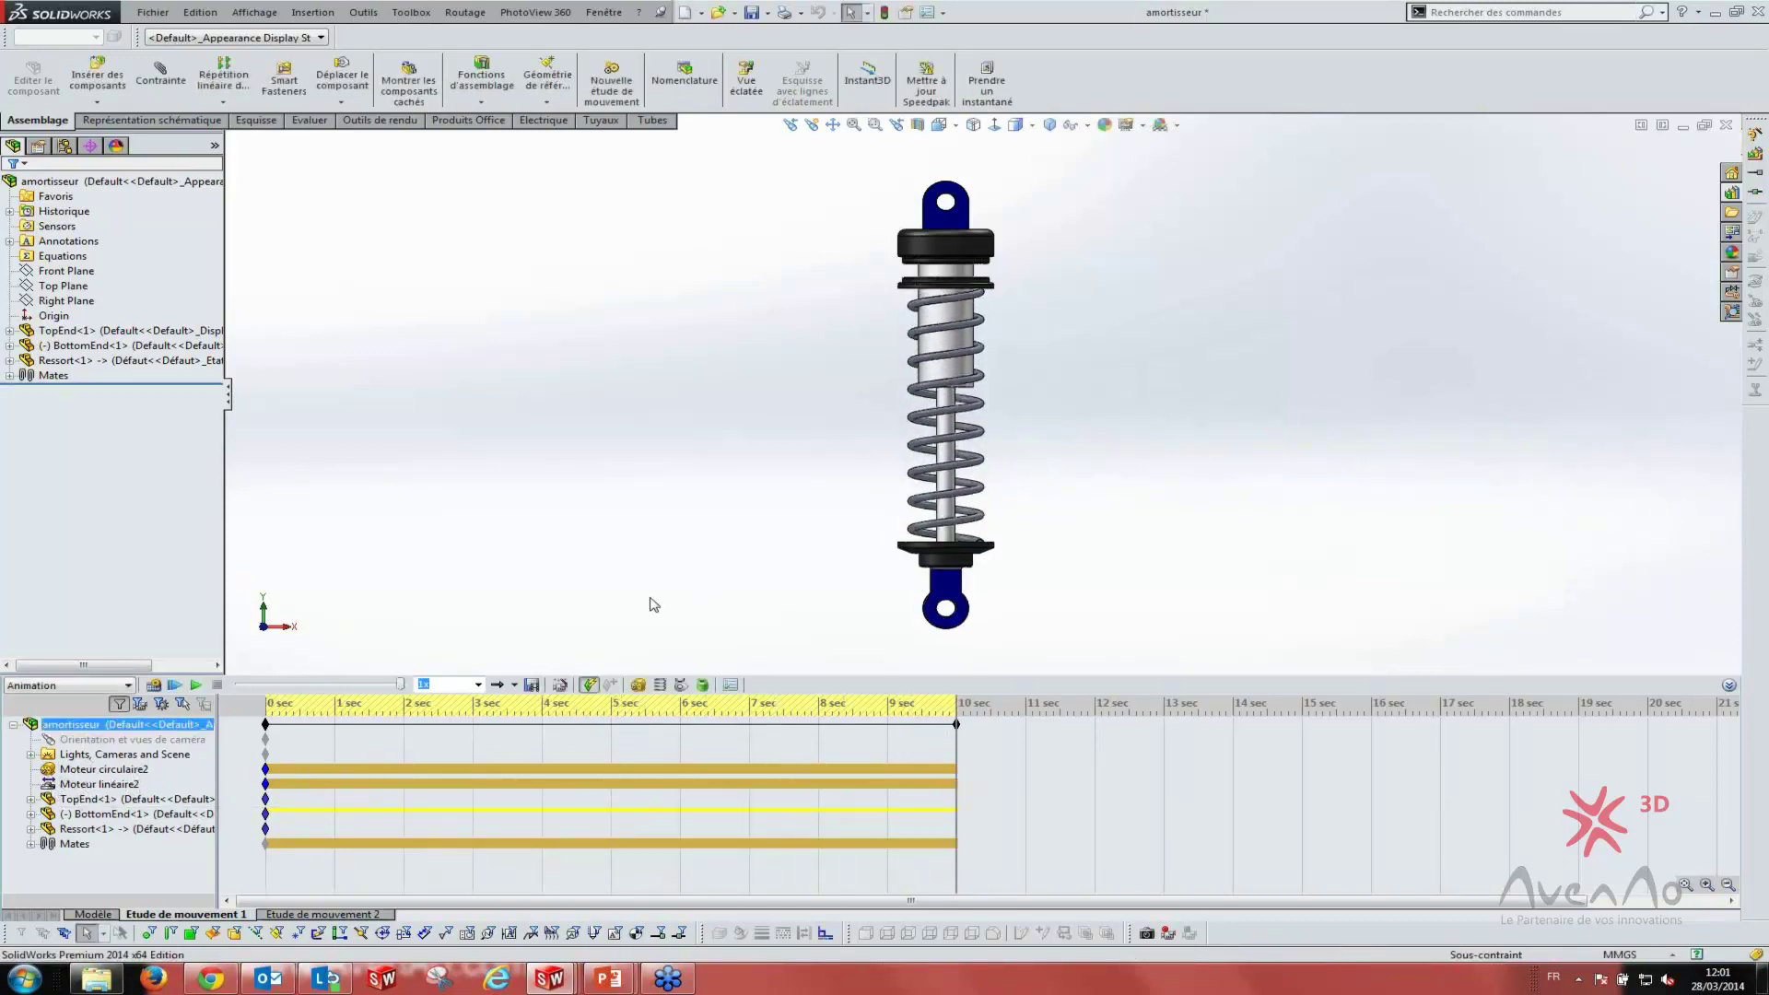
click(195, 686)
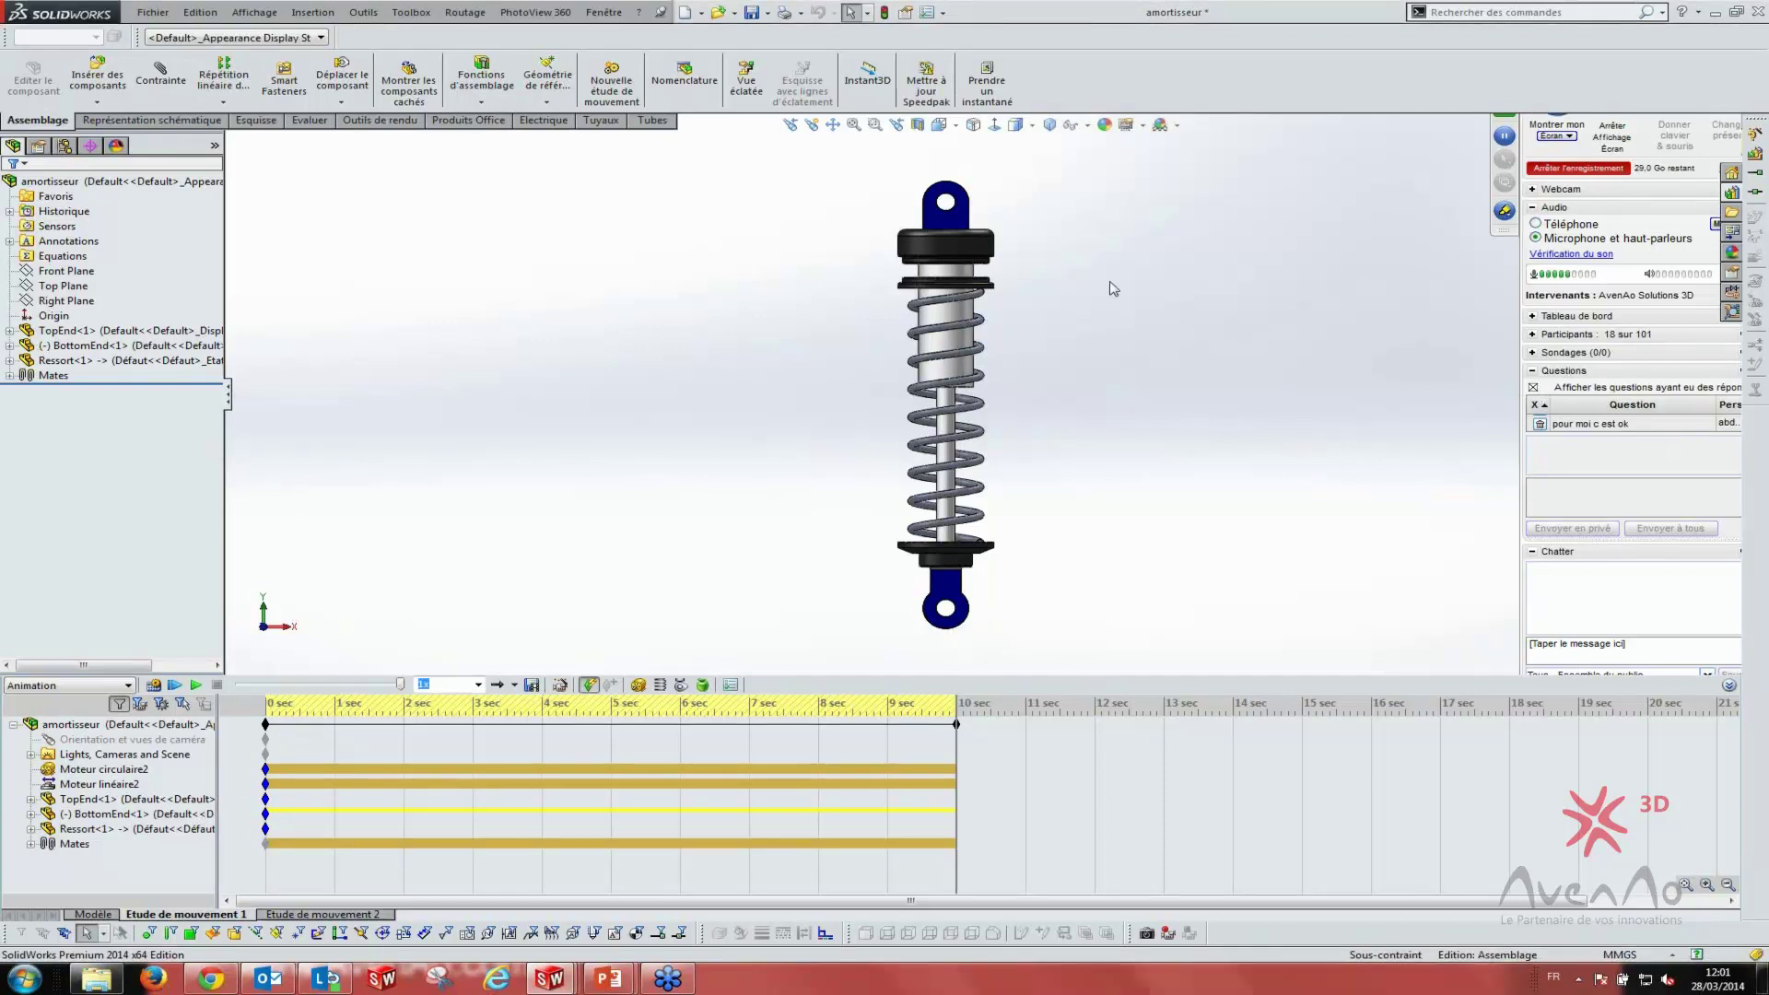
- Return to the PowerPoint slideshow and advance to the 'Vue, orientation et caméra' slide
click(641, 771)
click(635, 828)
mouse_move(606, 978)
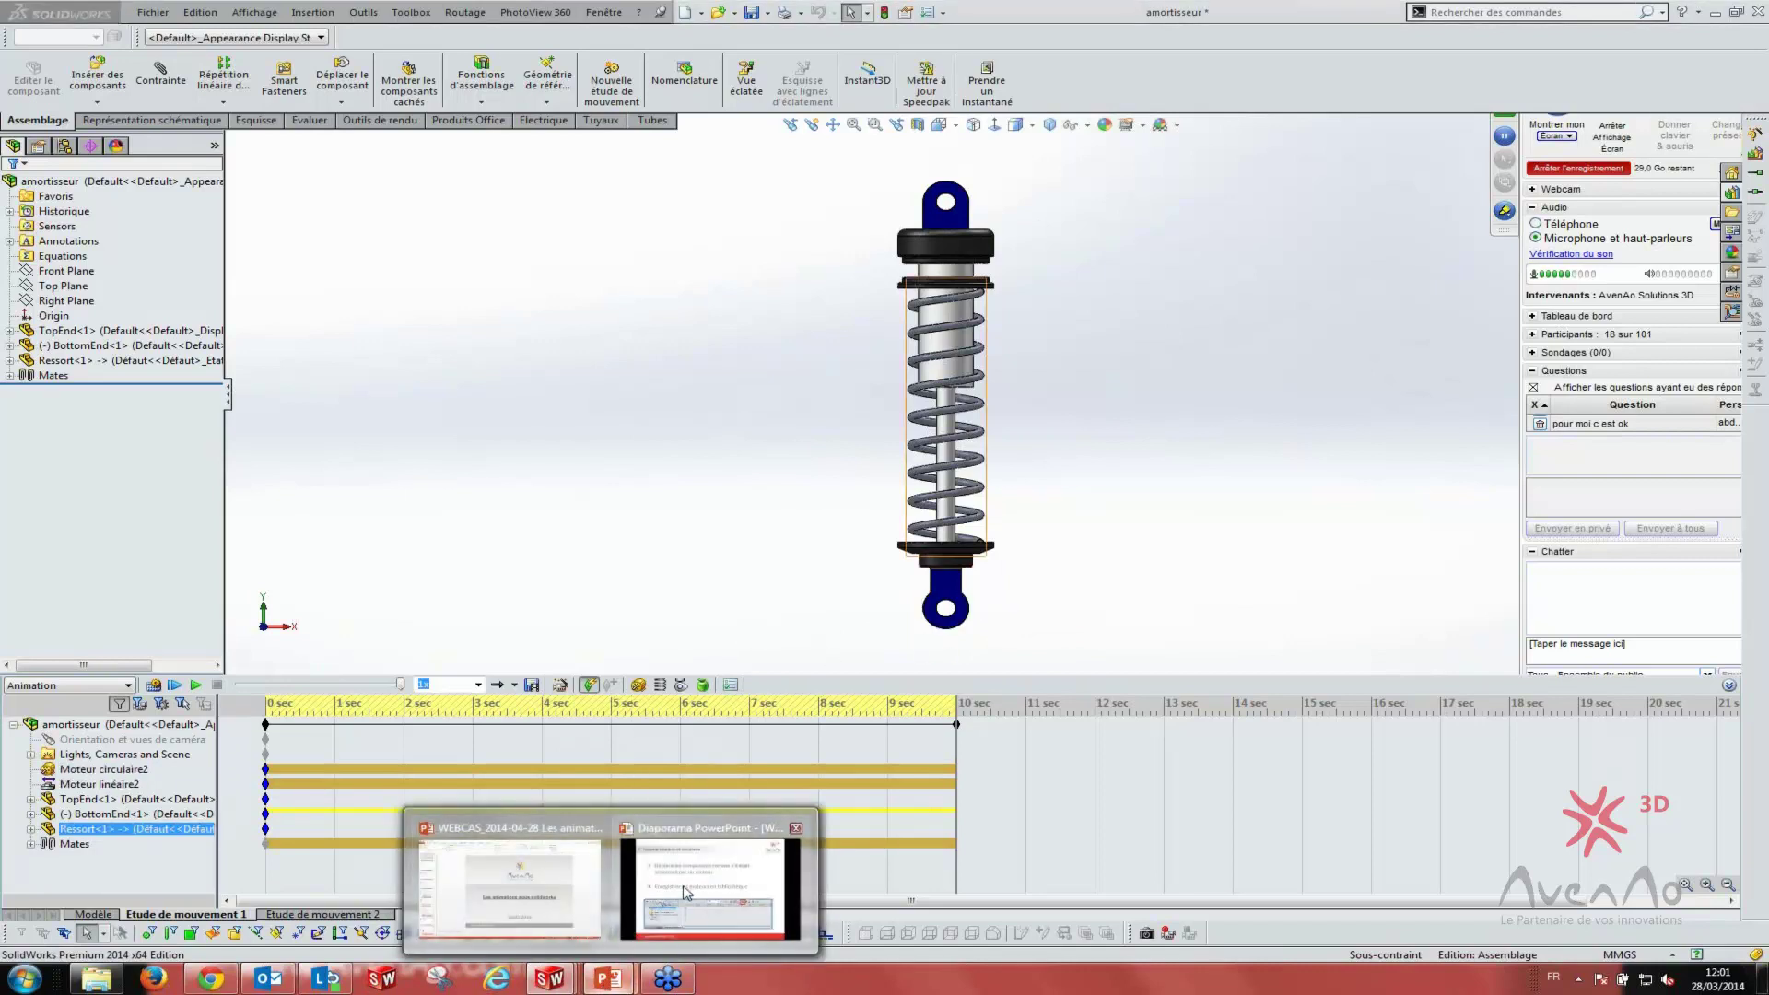
click(686, 890)
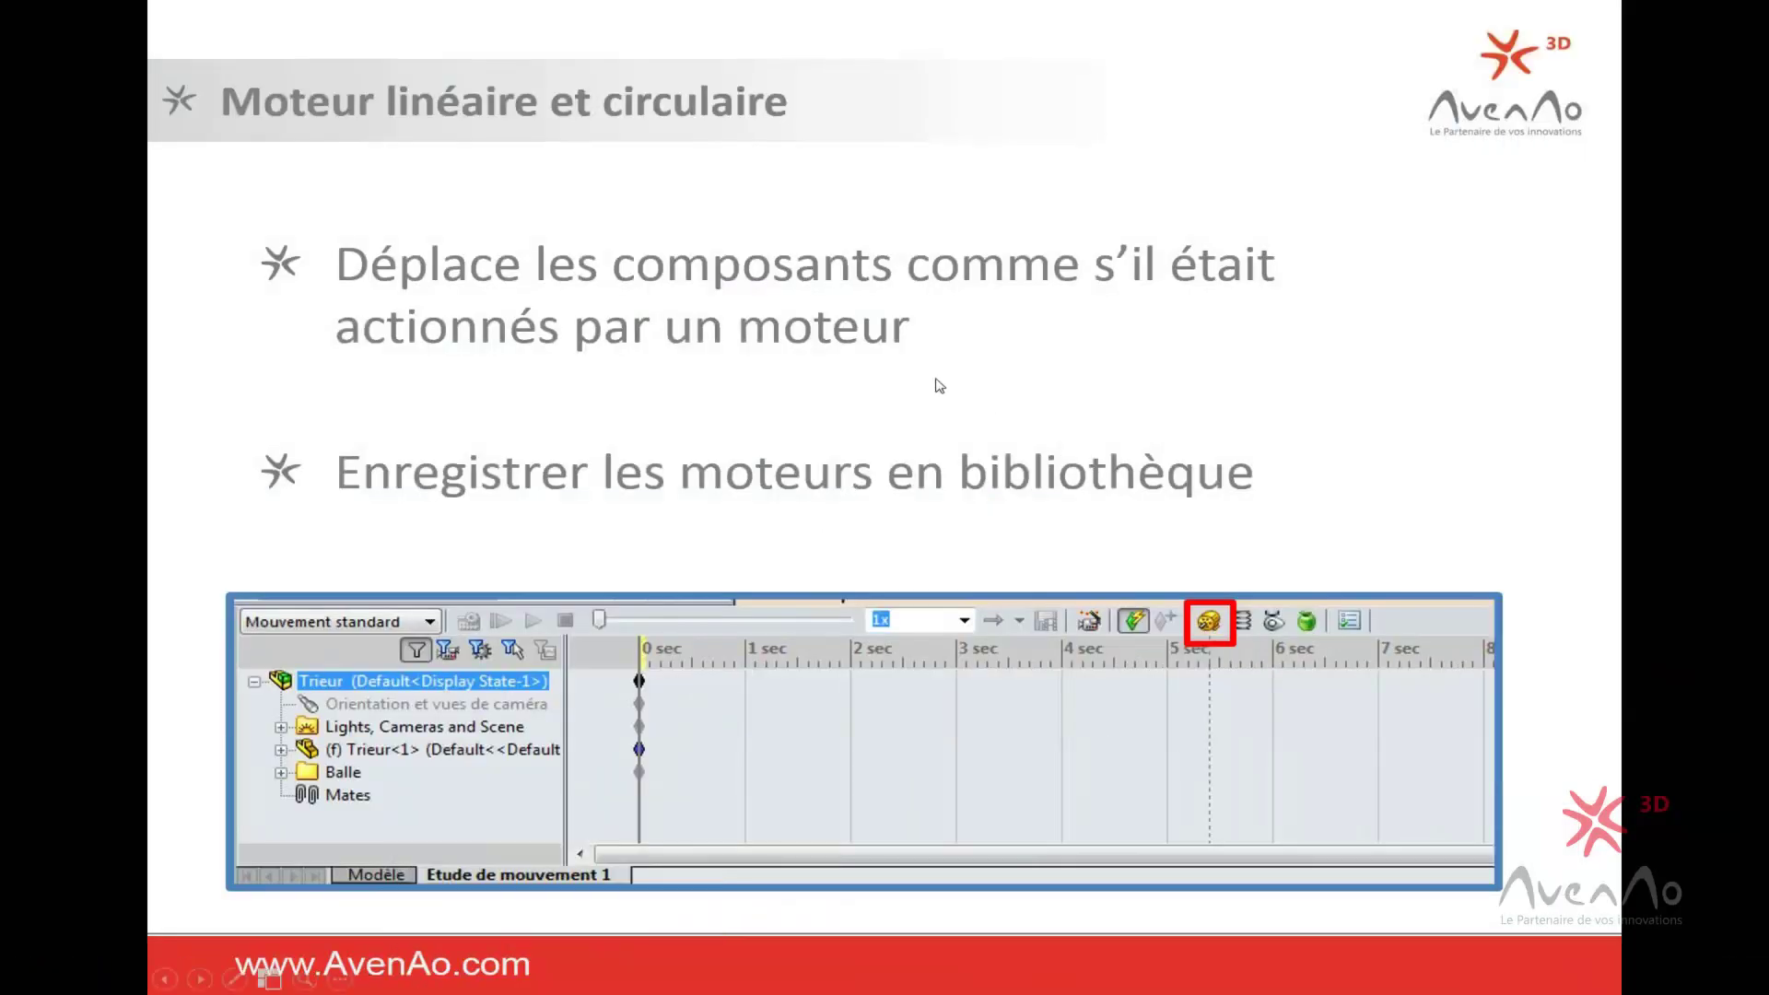
click(939, 385)
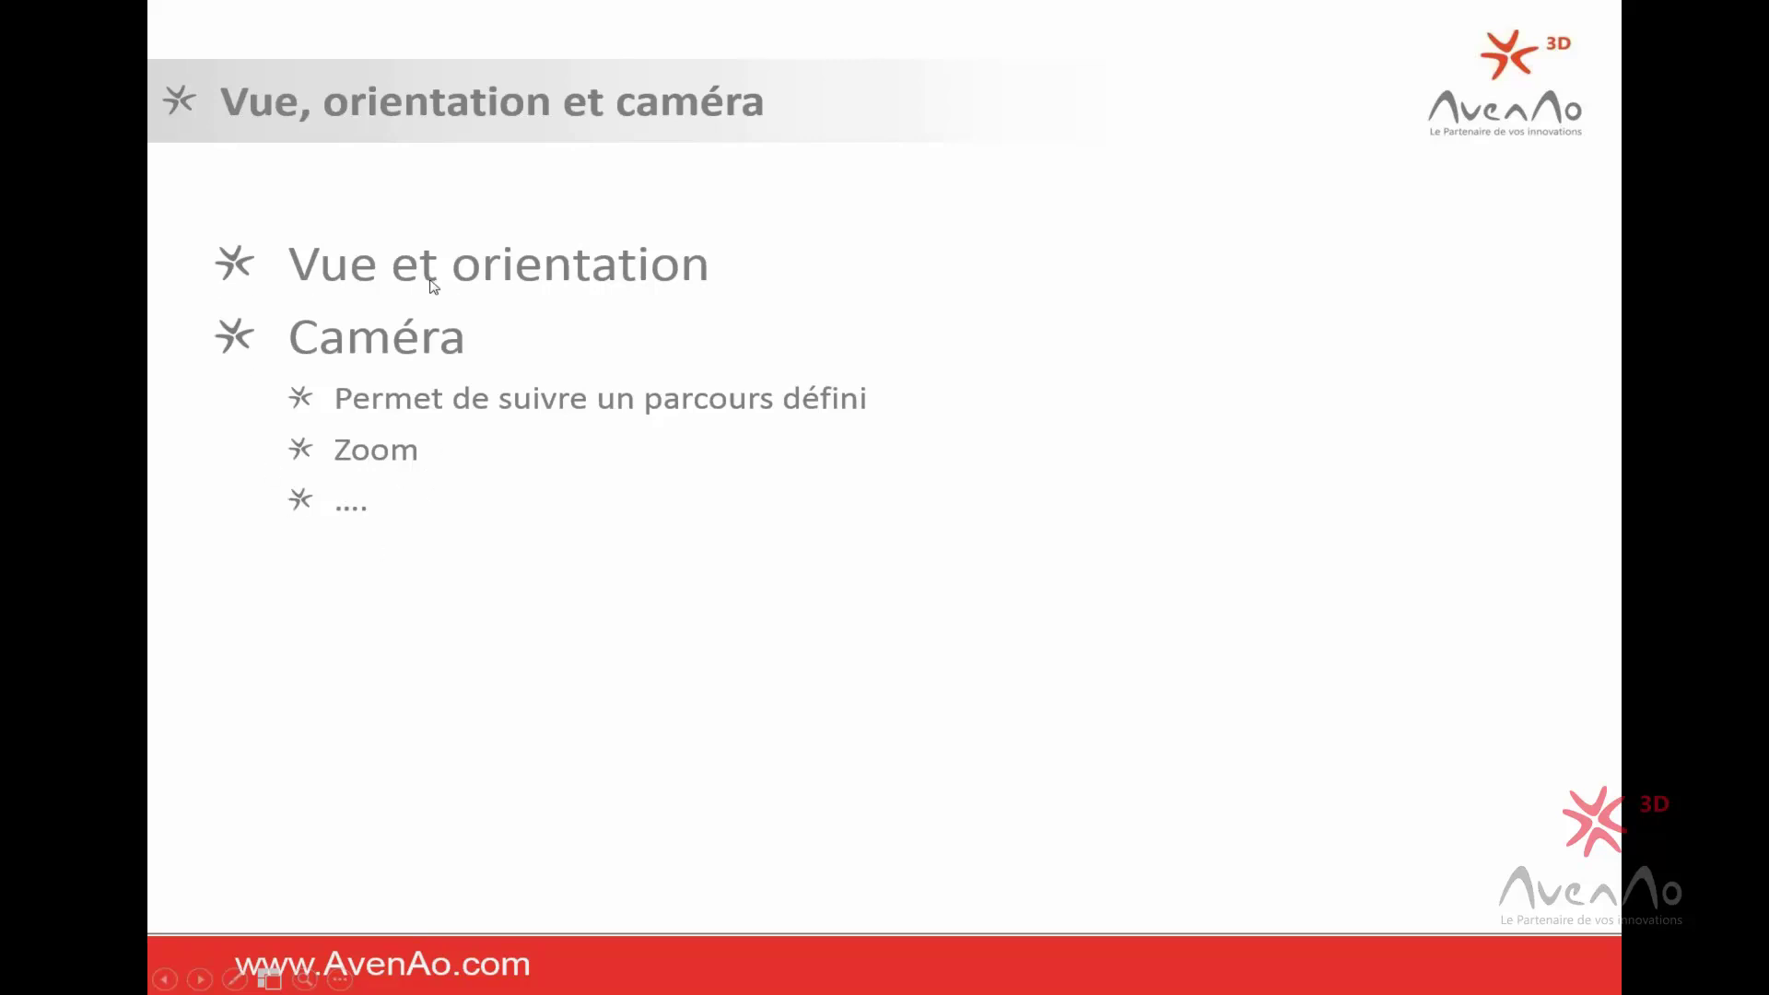
- Return to SolidWorks and switch to the Trieur assembly document
key(super+Tab)
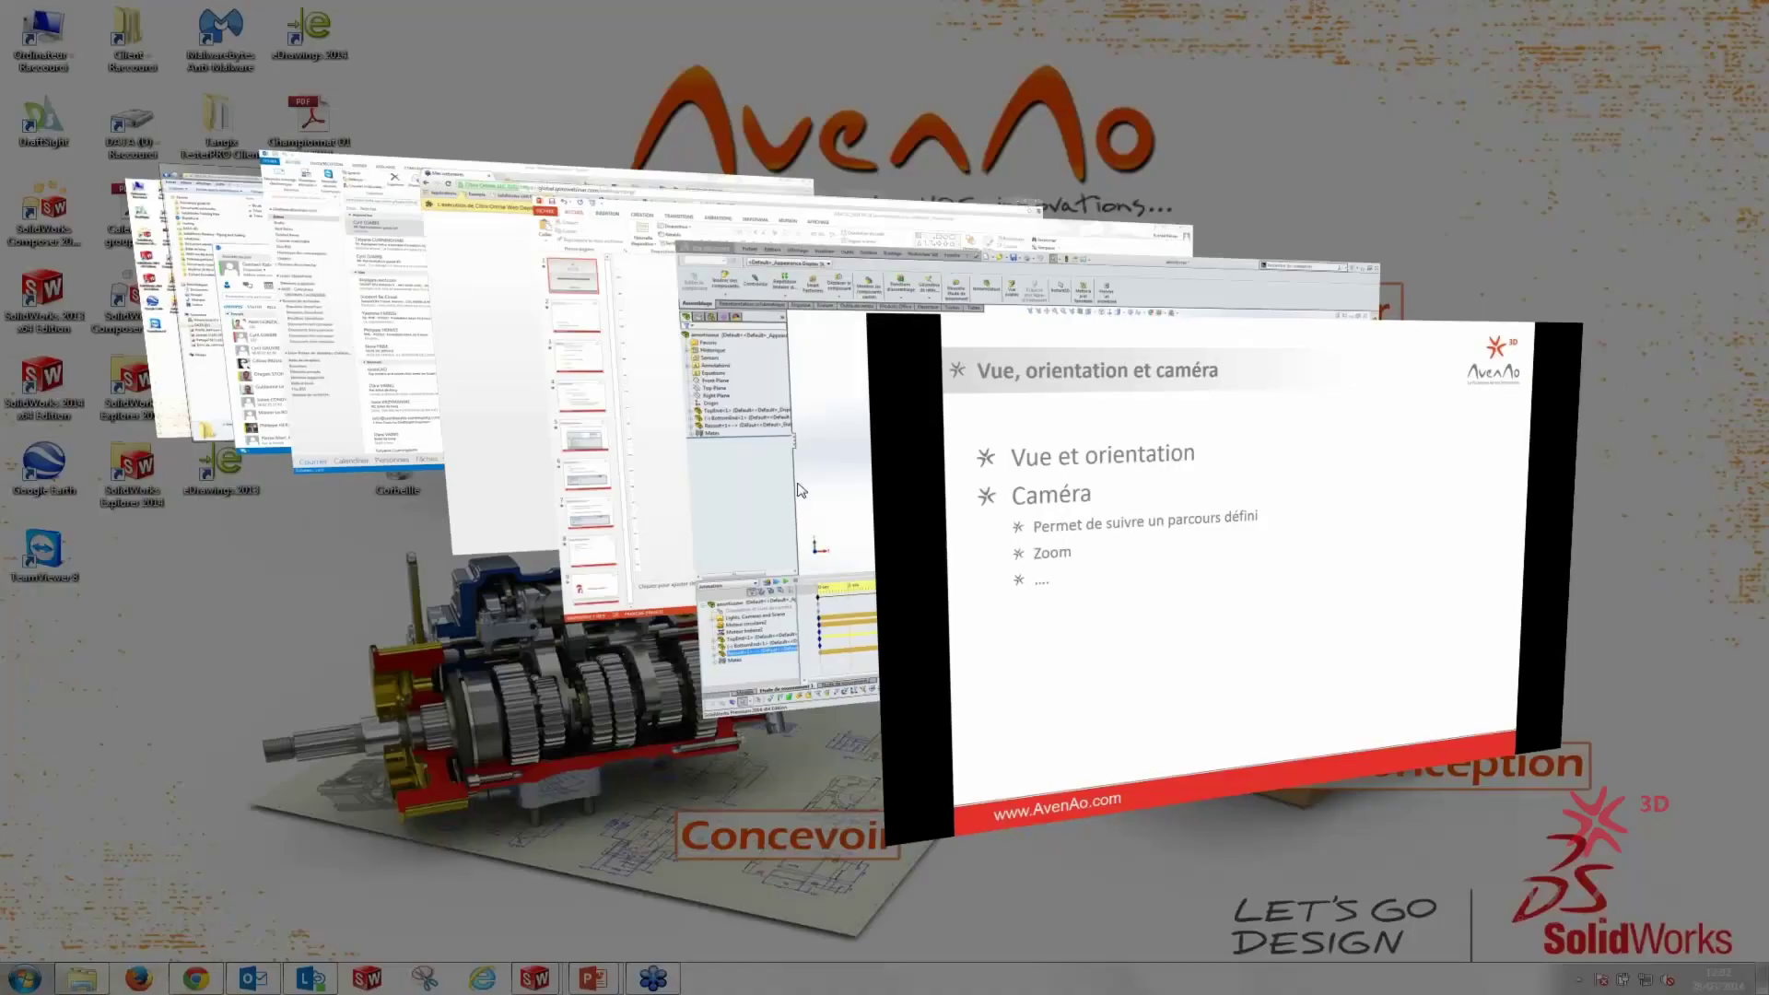
click(857, 511)
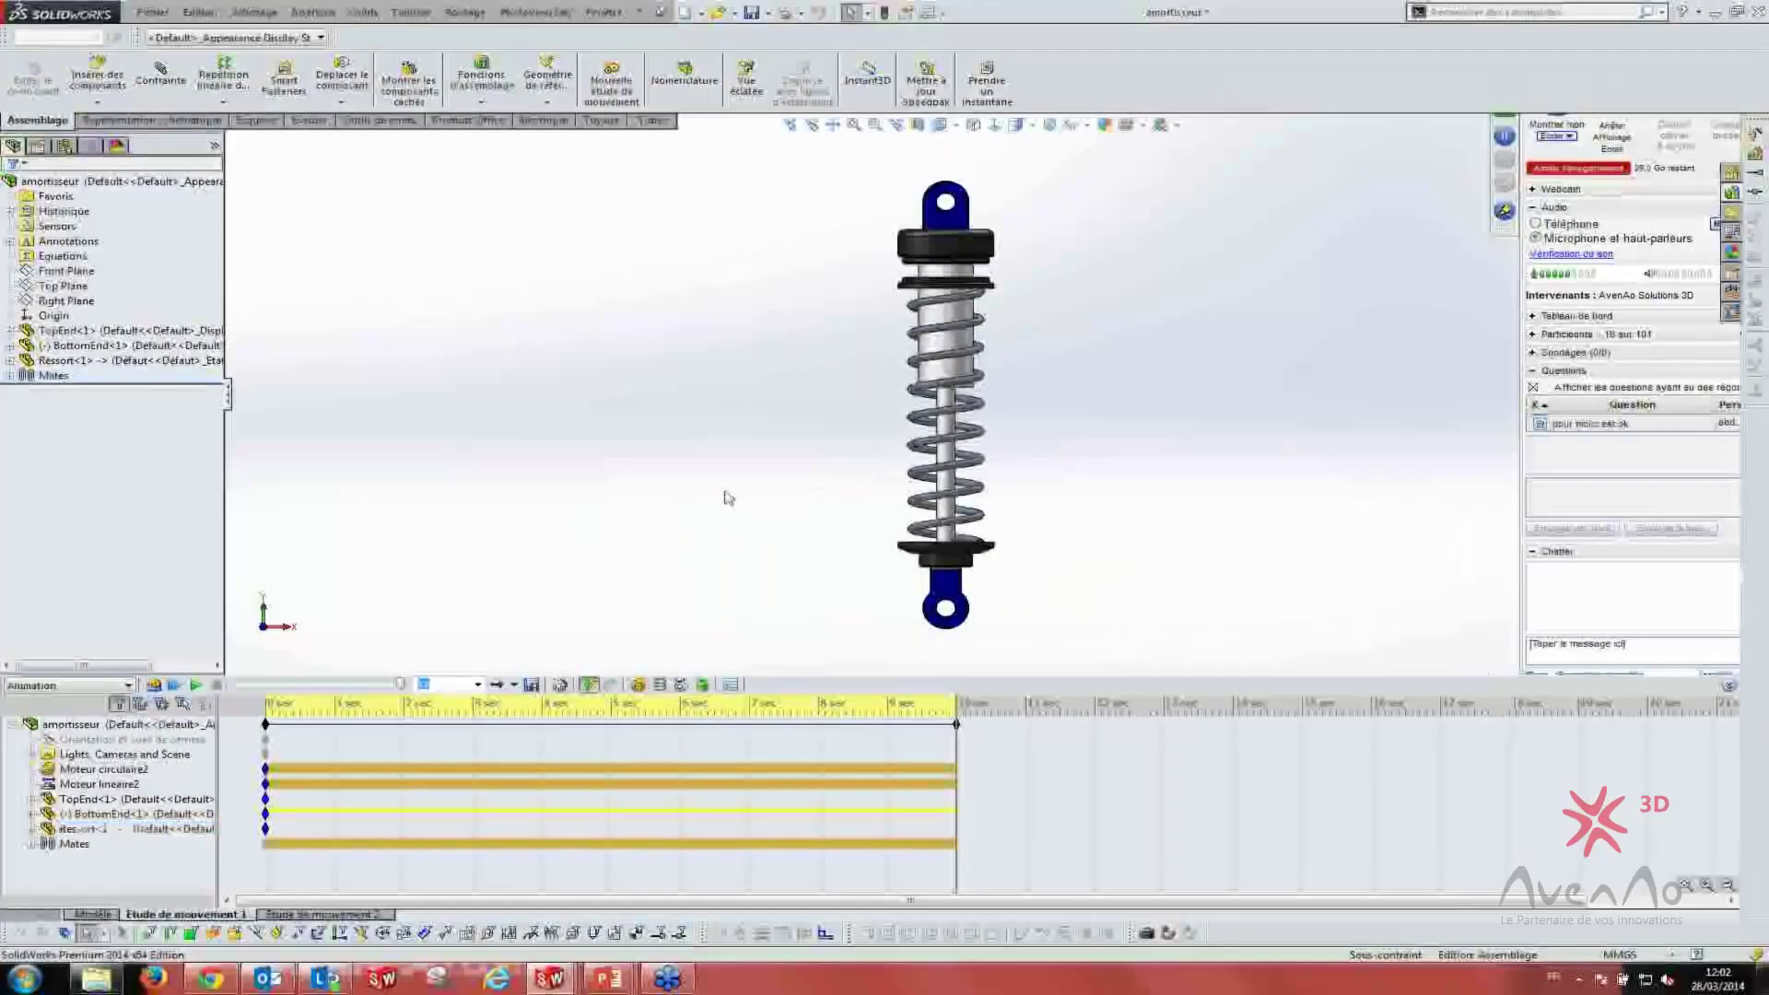
key(ctrl+Tab)
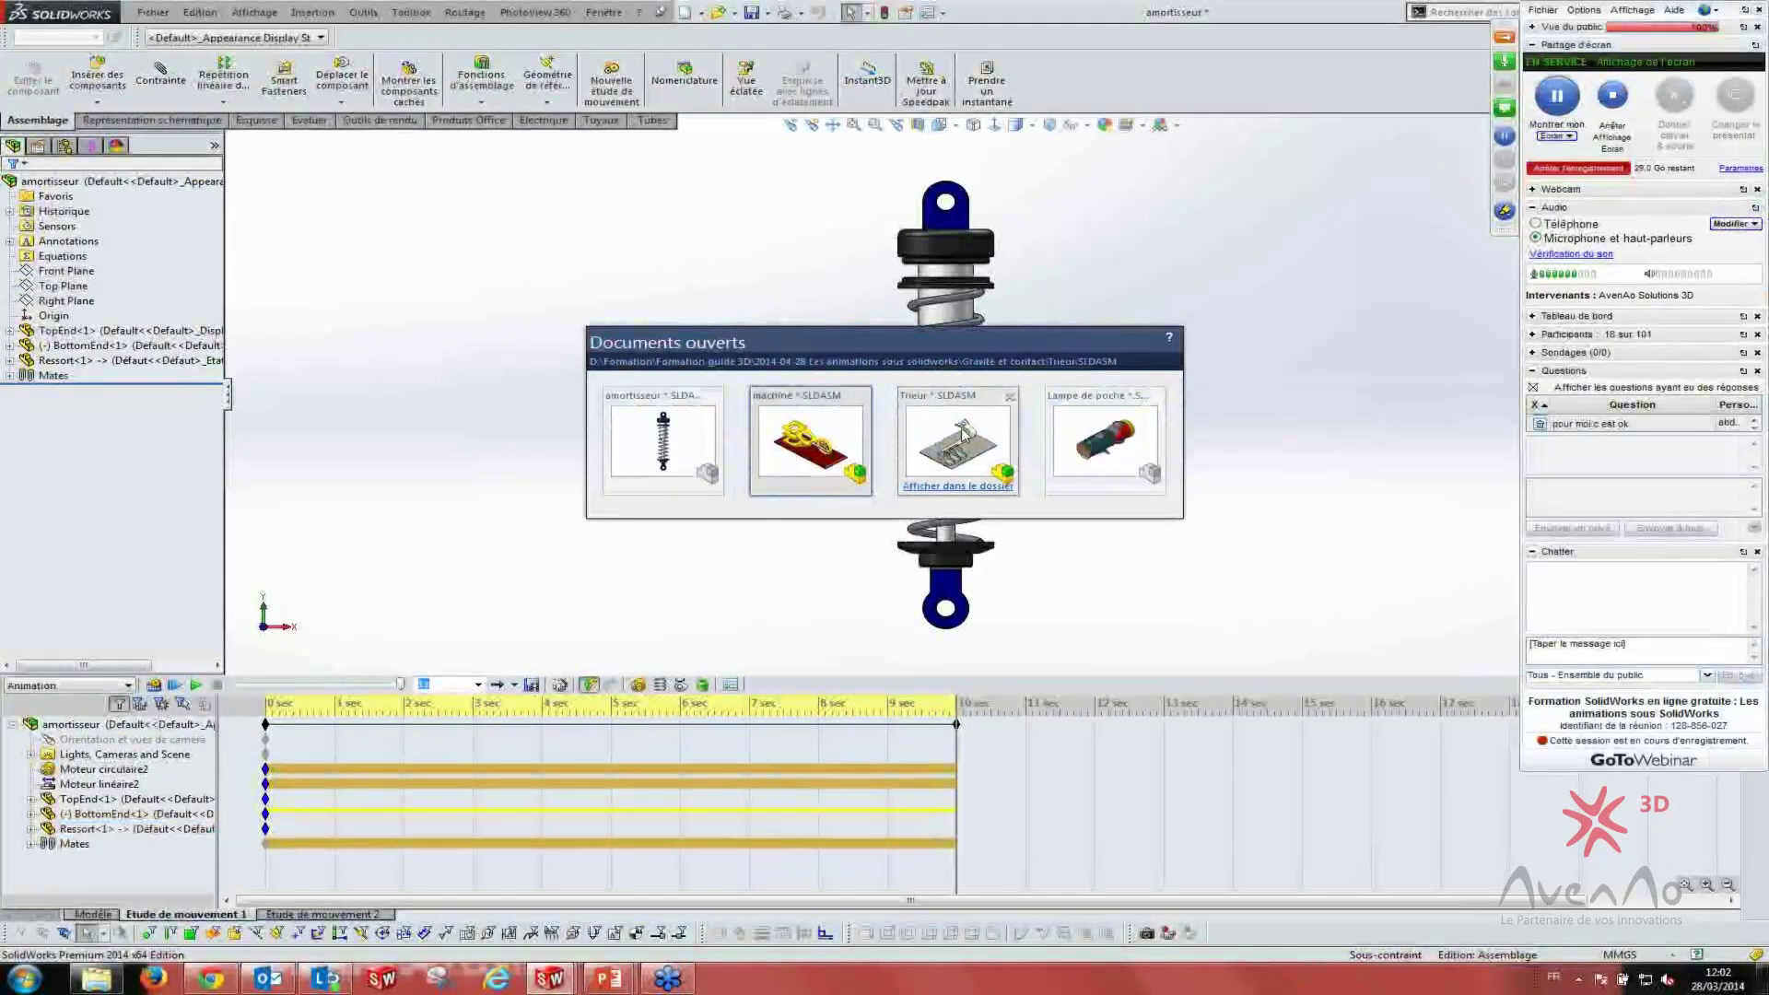
click(679, 459)
key(ctrl+Tab)
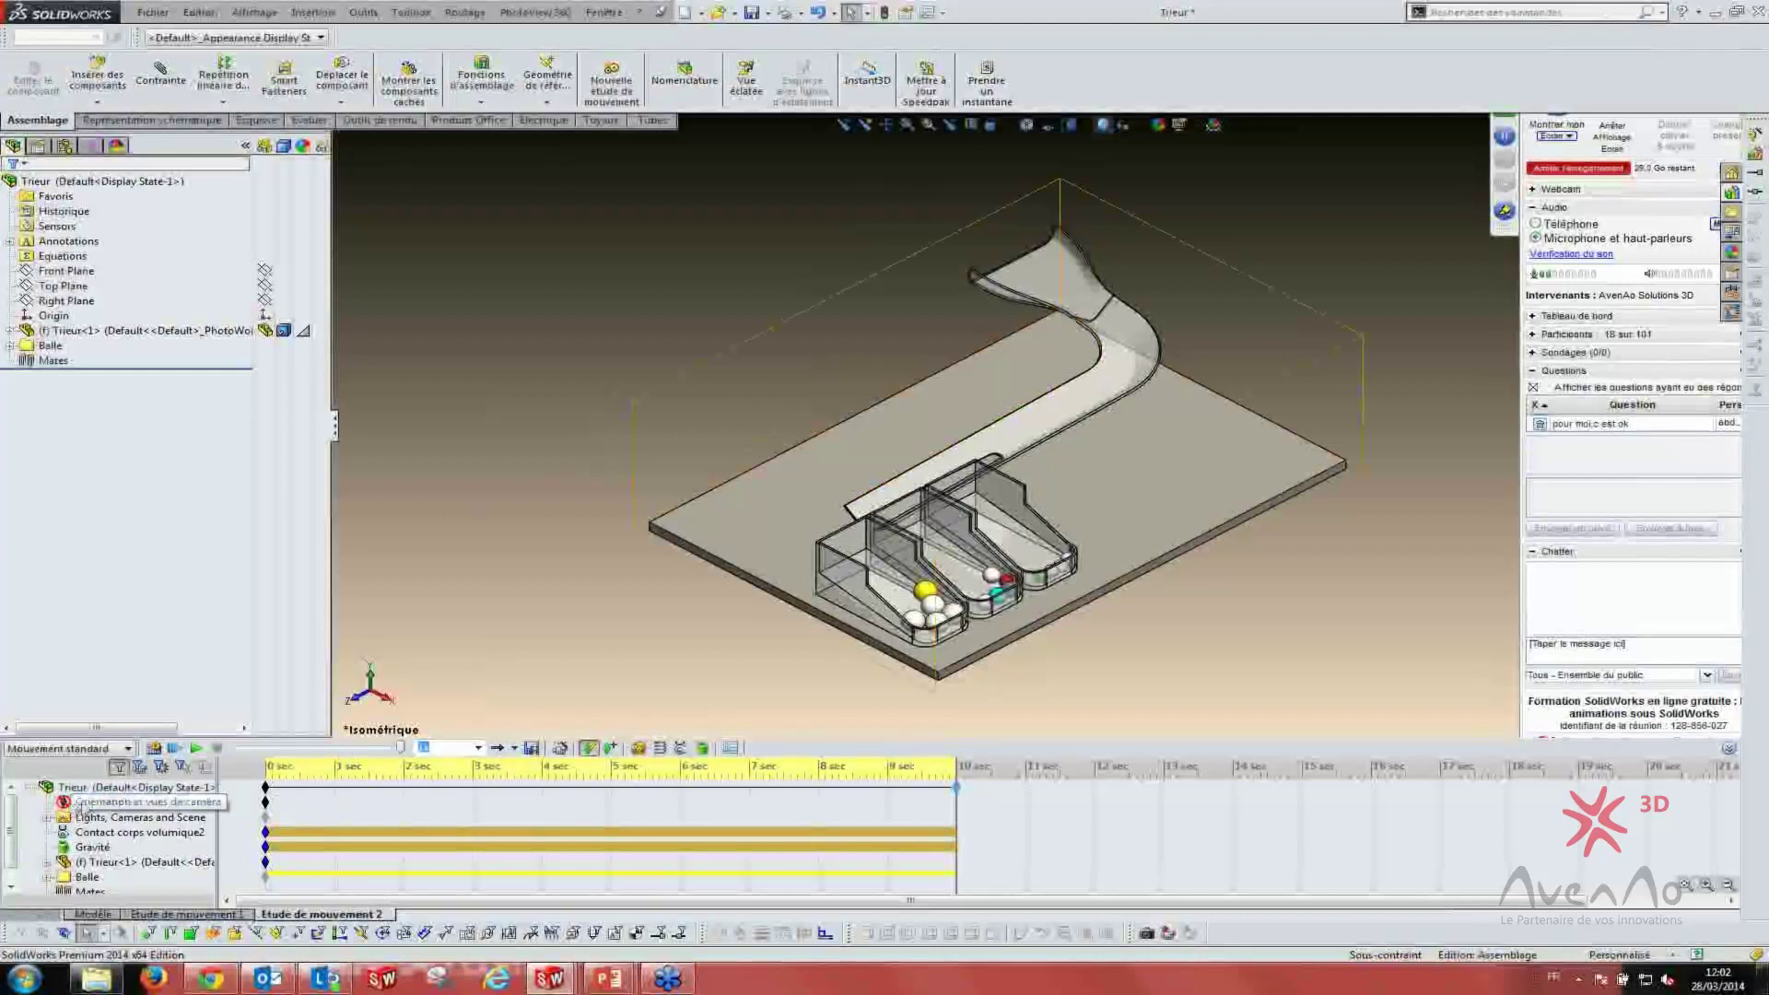
- Enable view key creation on the Orientation et vues de caméra track
click(83, 816)
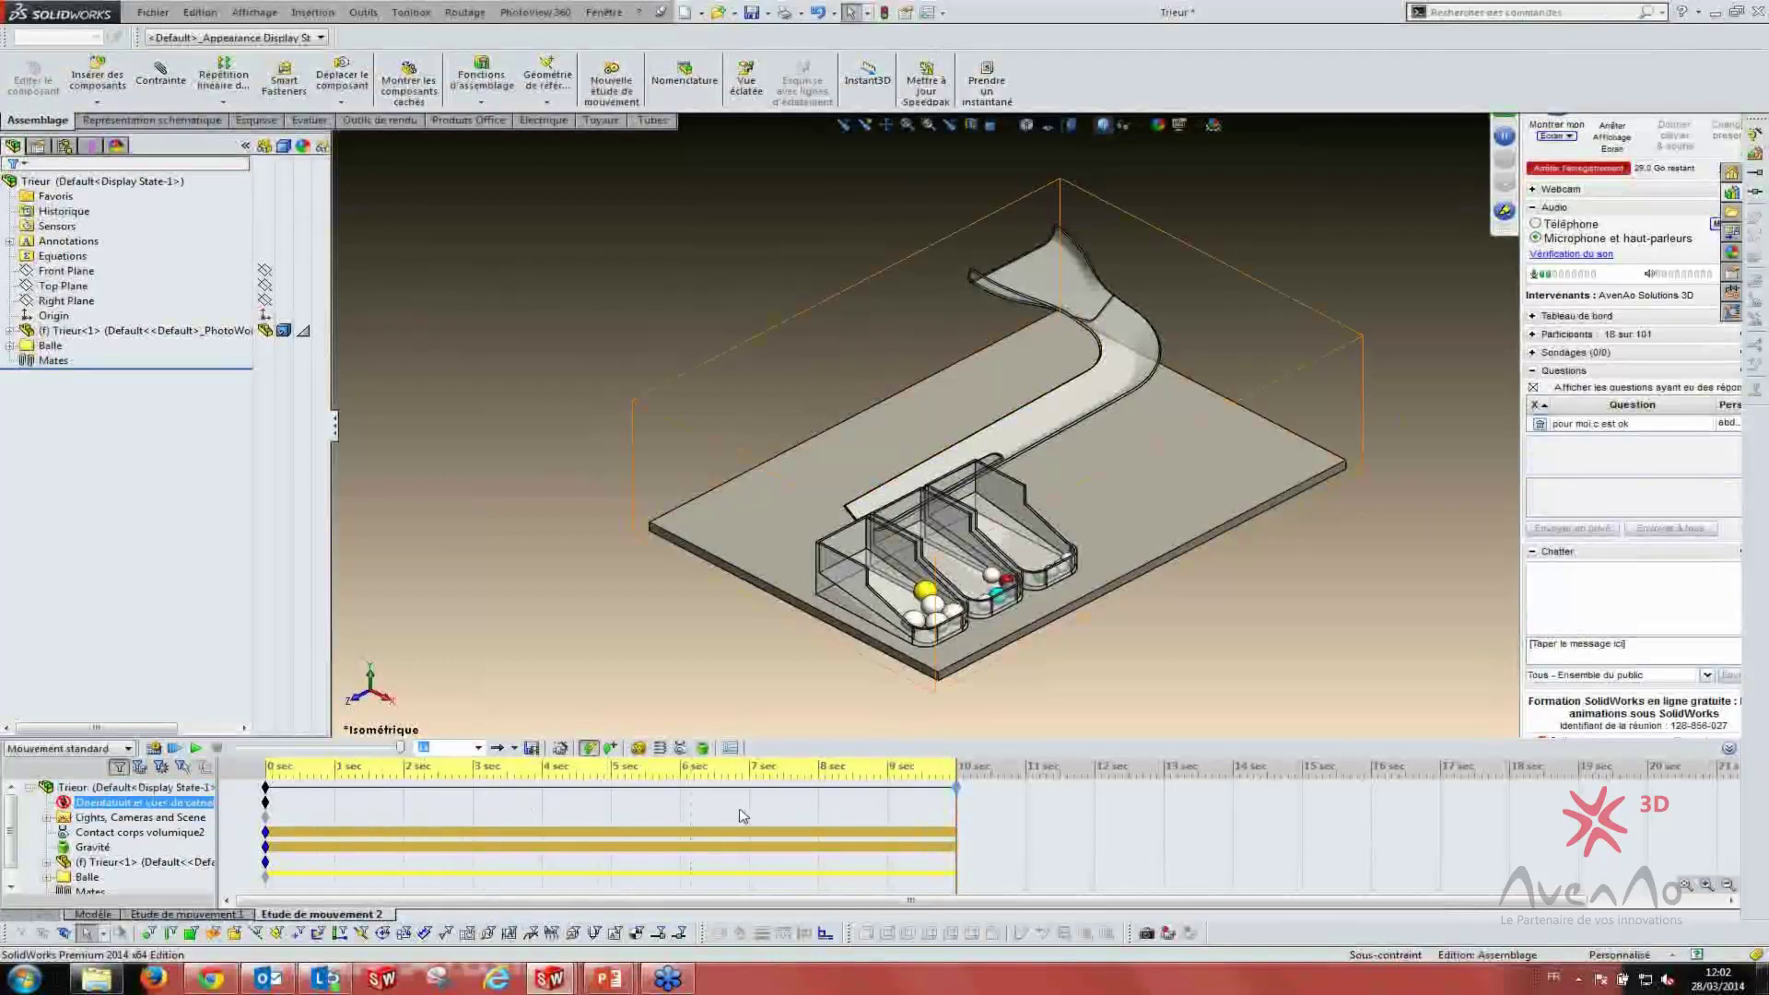
right_click(70, 807)
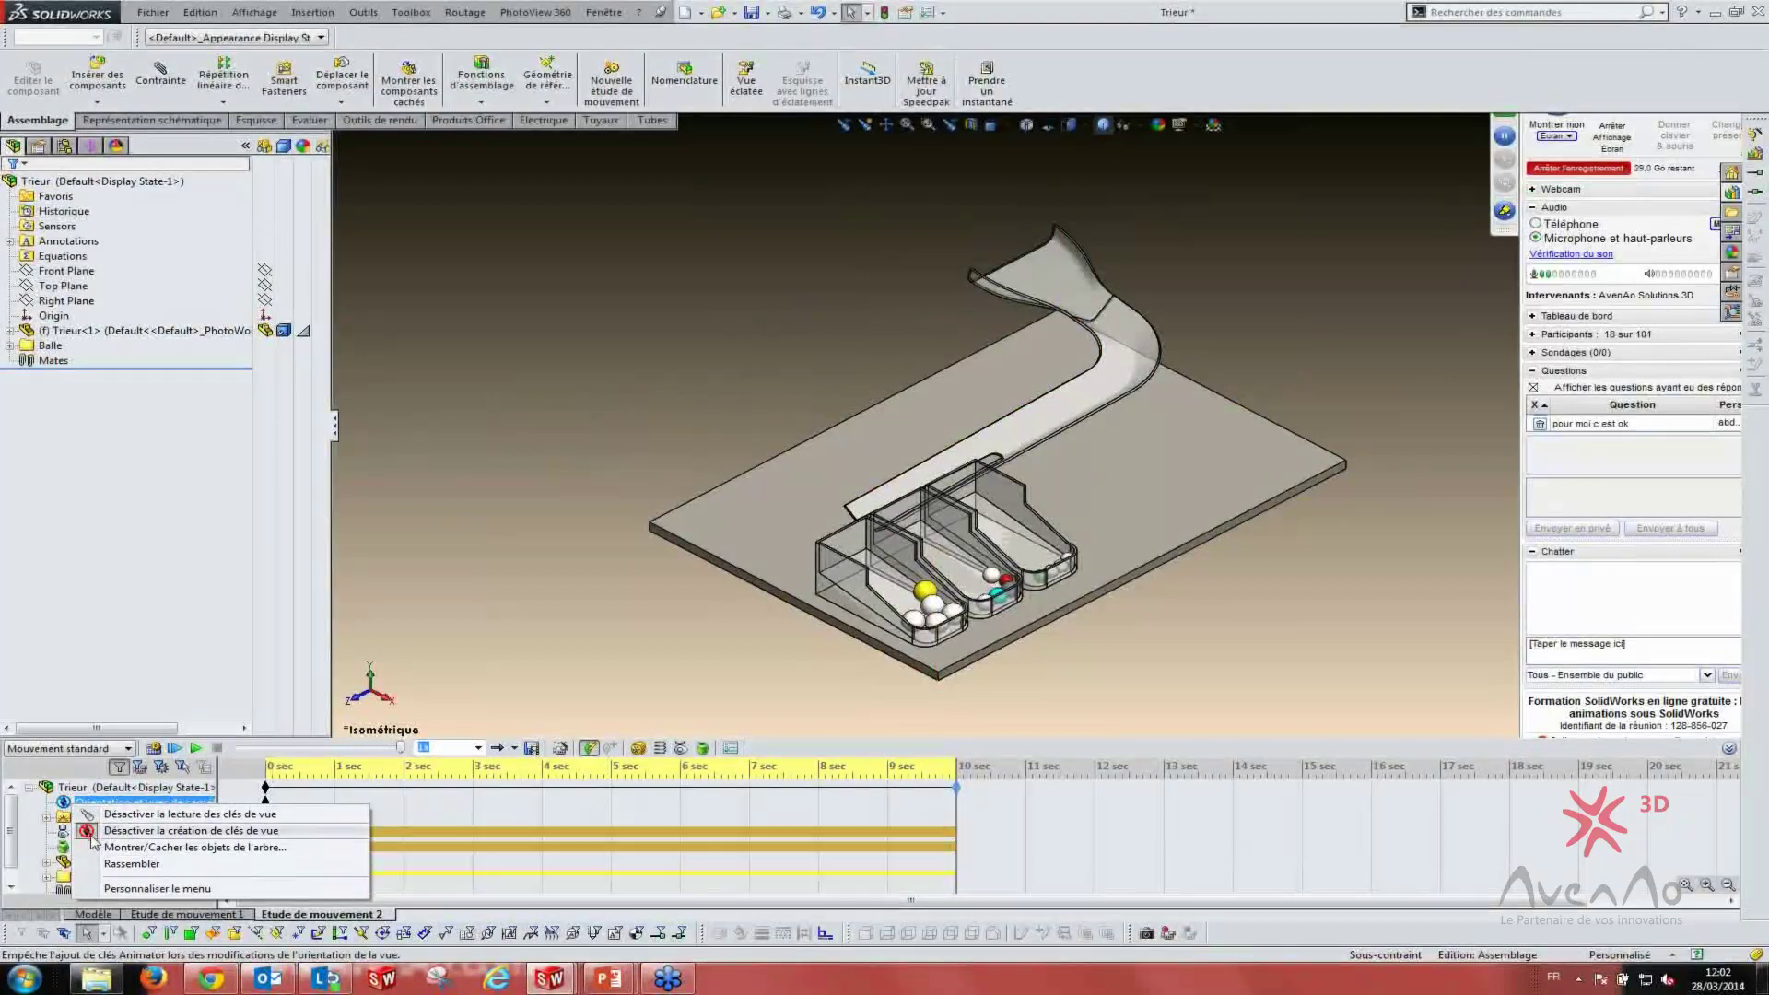
click(93, 832)
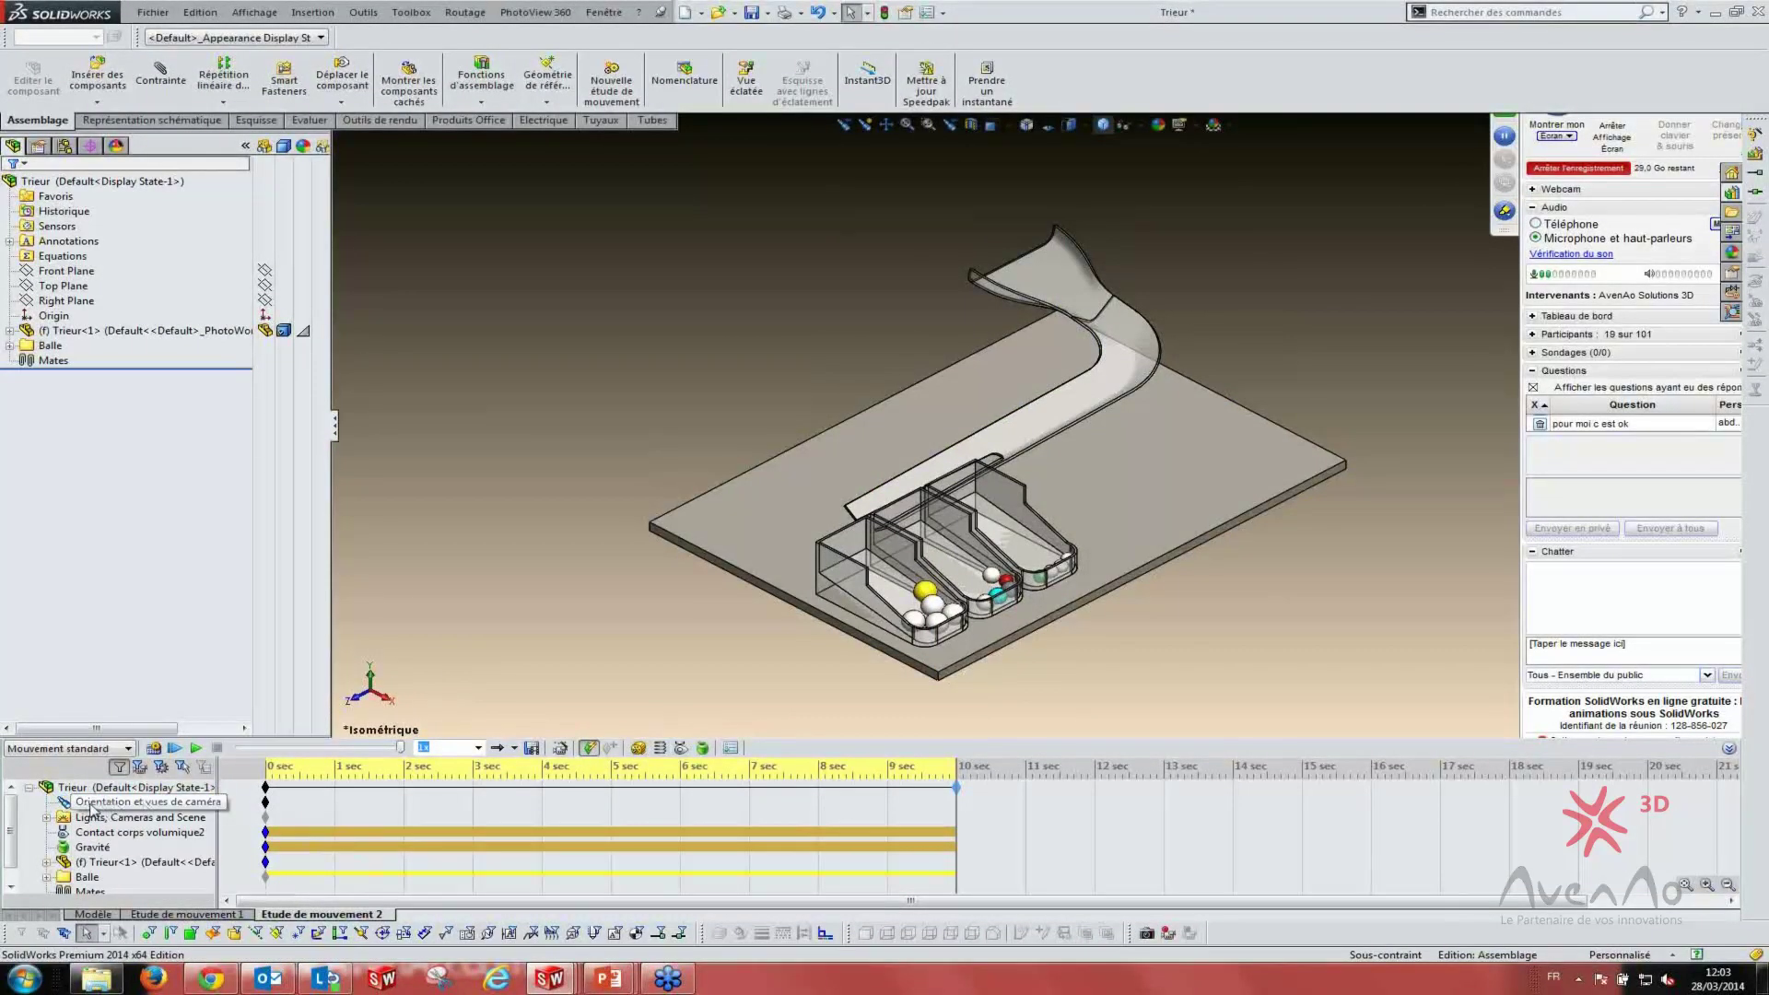
- At 5 sec, orbit the sorter and snap to the Right view to create a view key
click(956, 800)
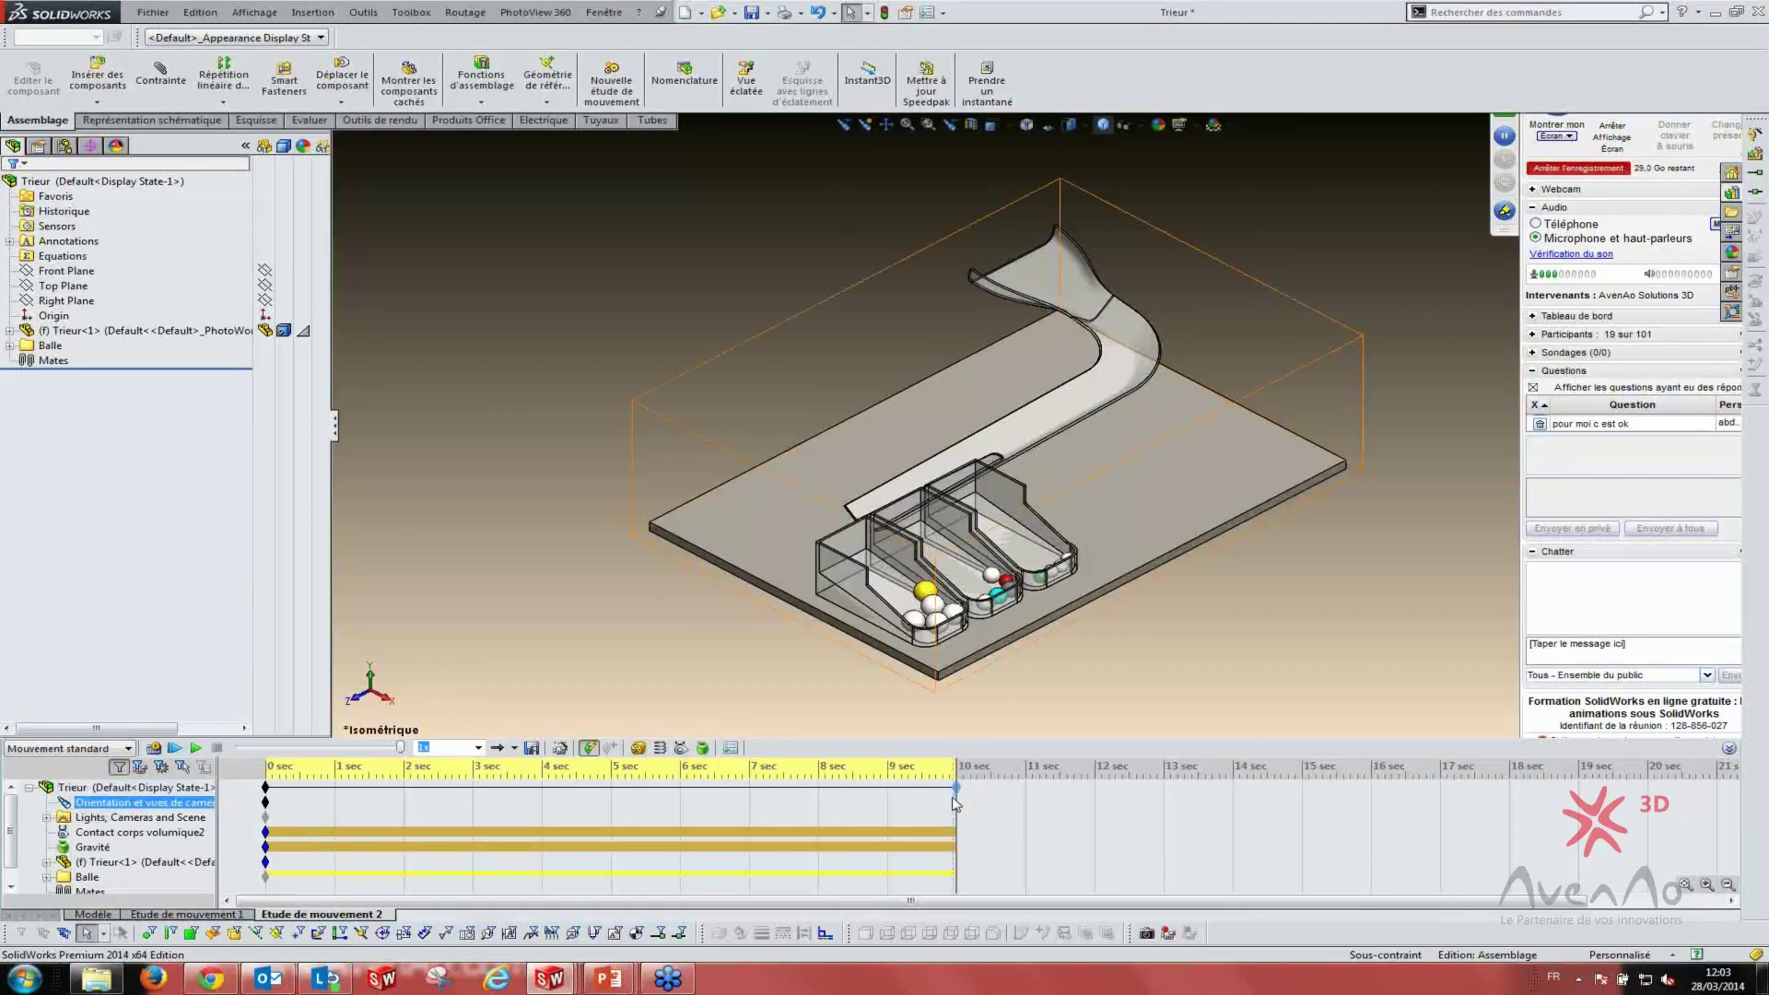
drag(957, 801, 265, 801)
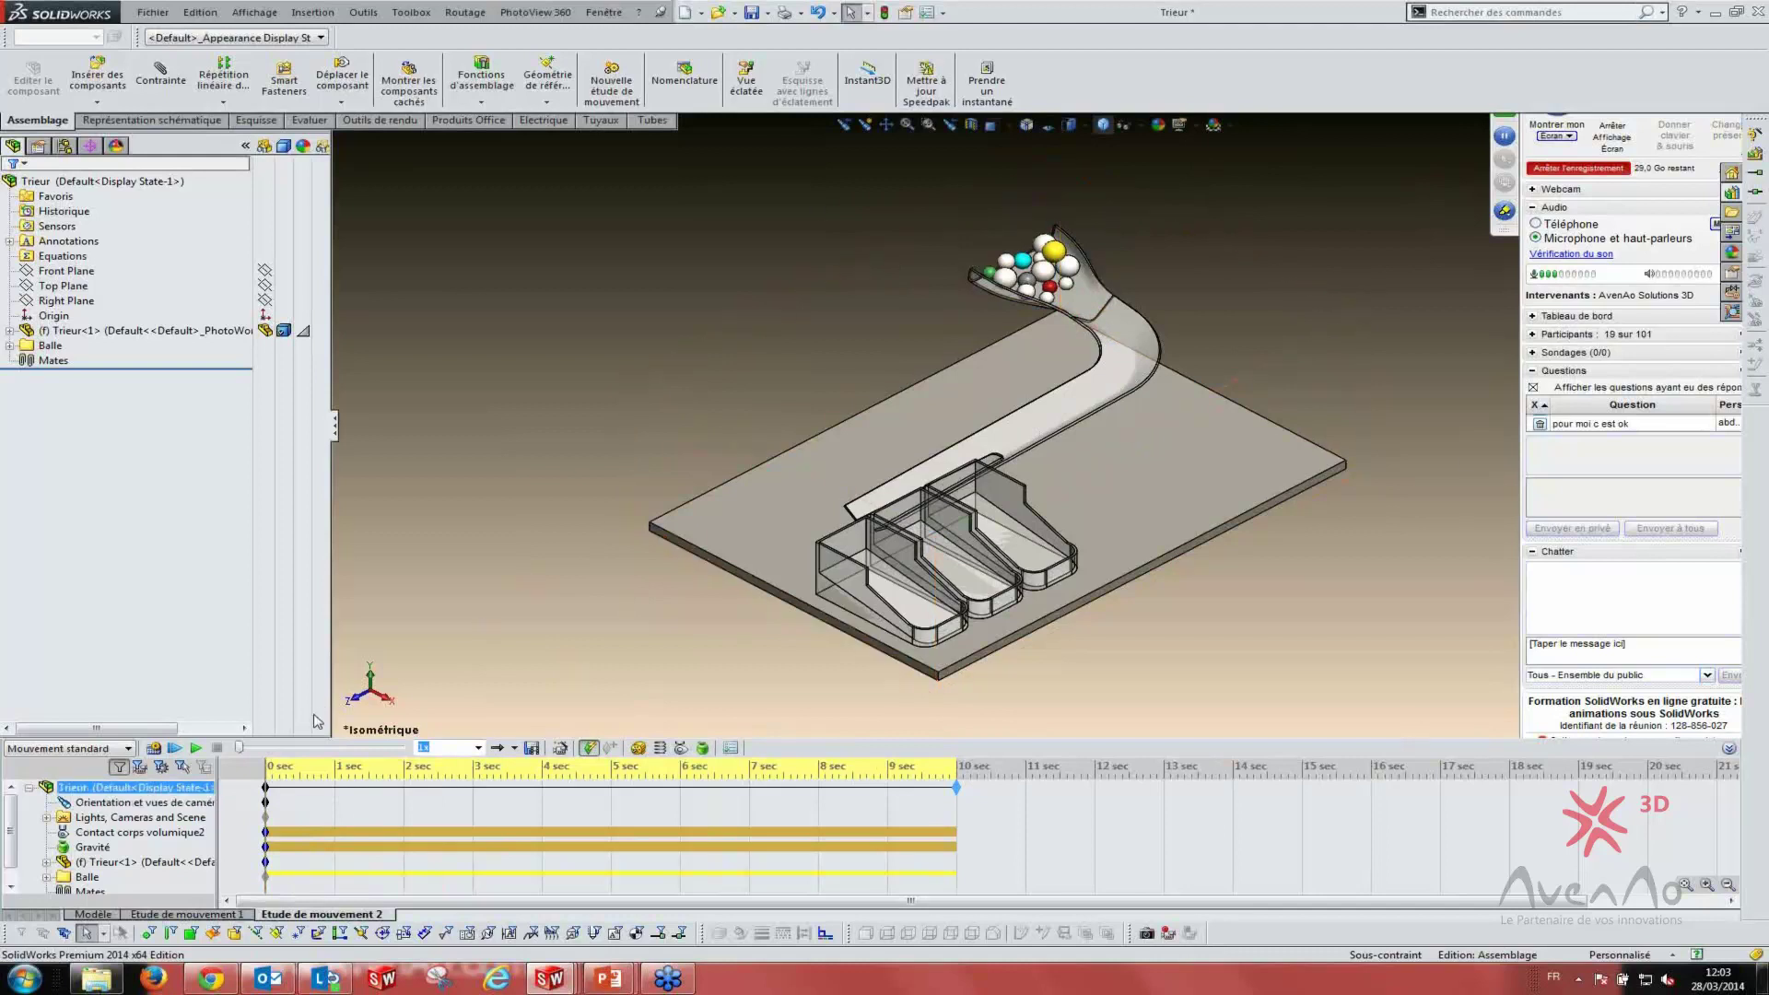
mouse_move(265, 763)
mouse_down()
mouse_move(963, 783)
mouse_move(613, 772)
mouse_up()
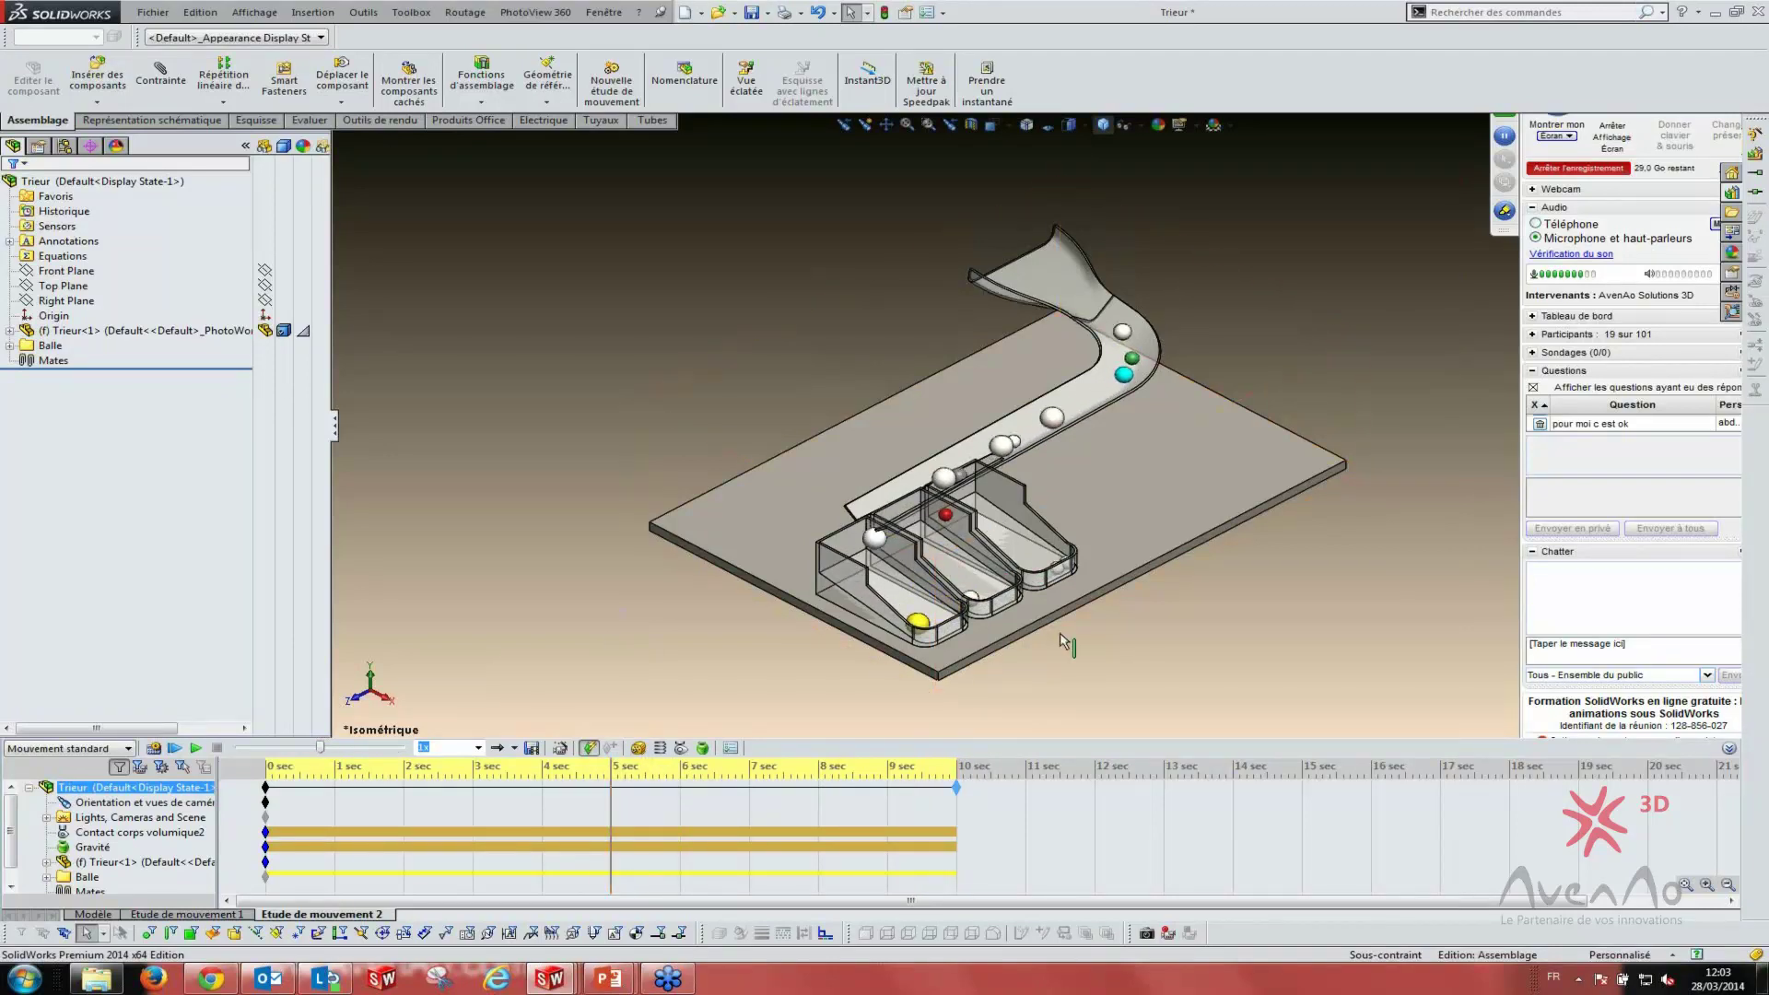
middle_drag(884, 553, 970, 522)
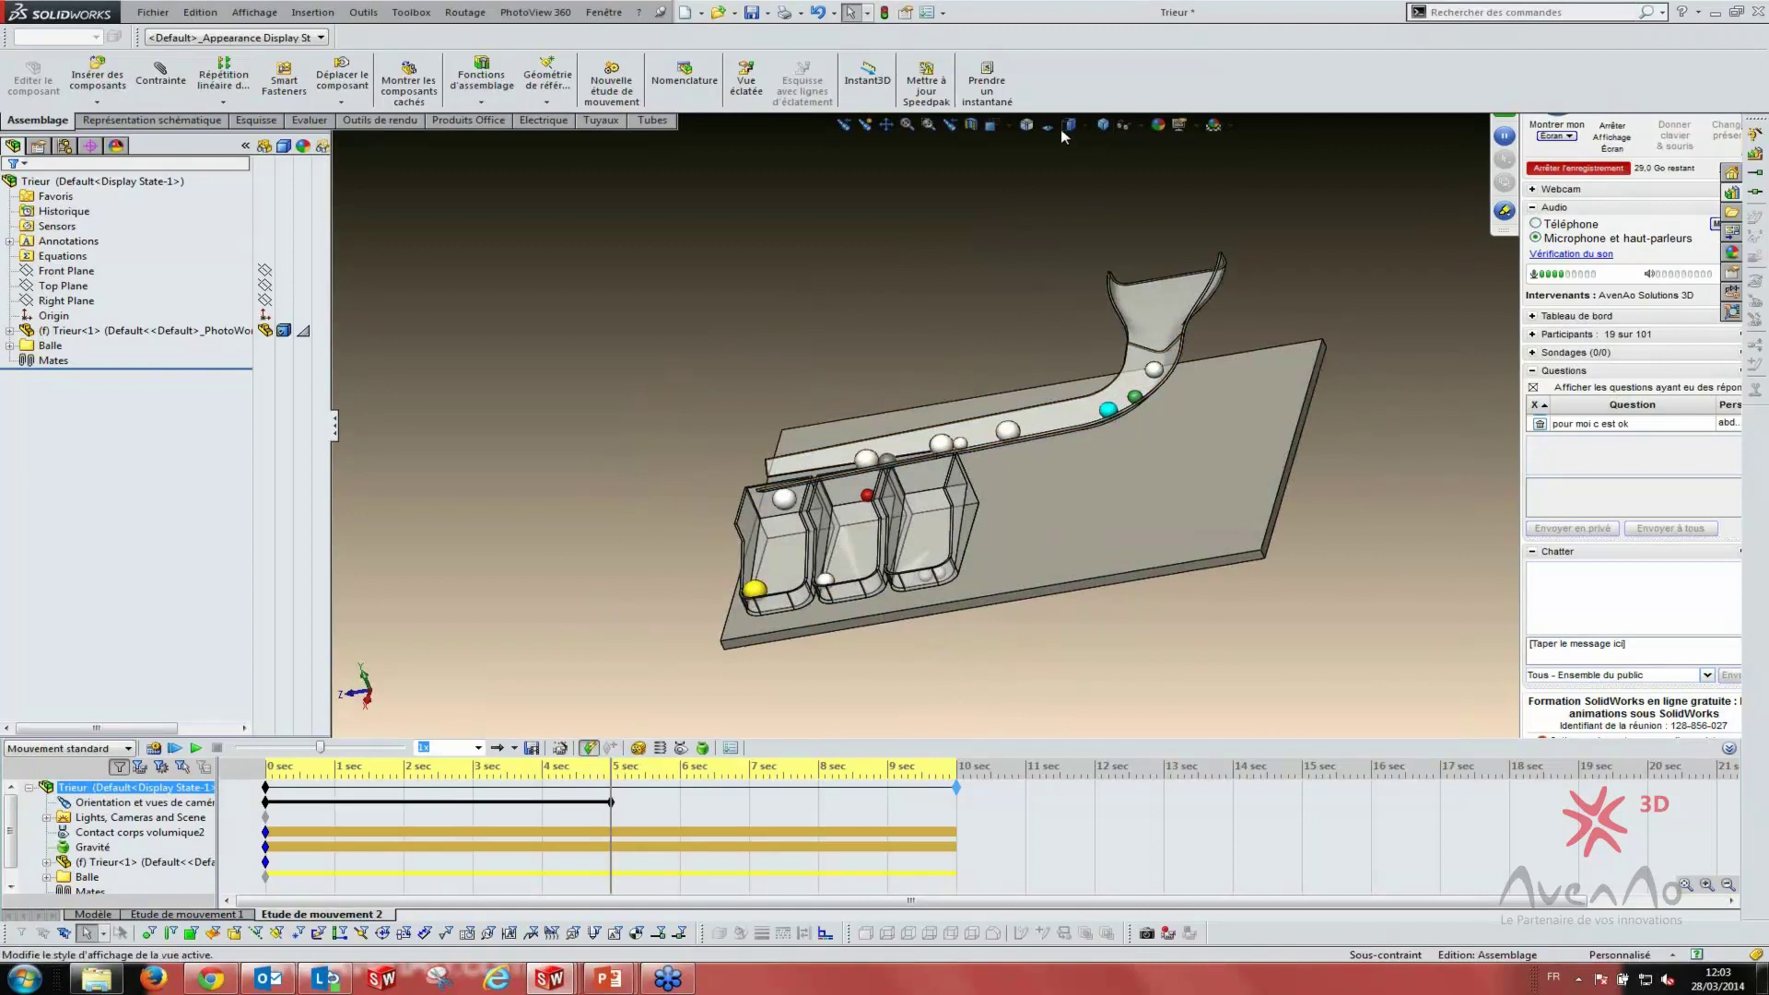
key(ctrl+4)
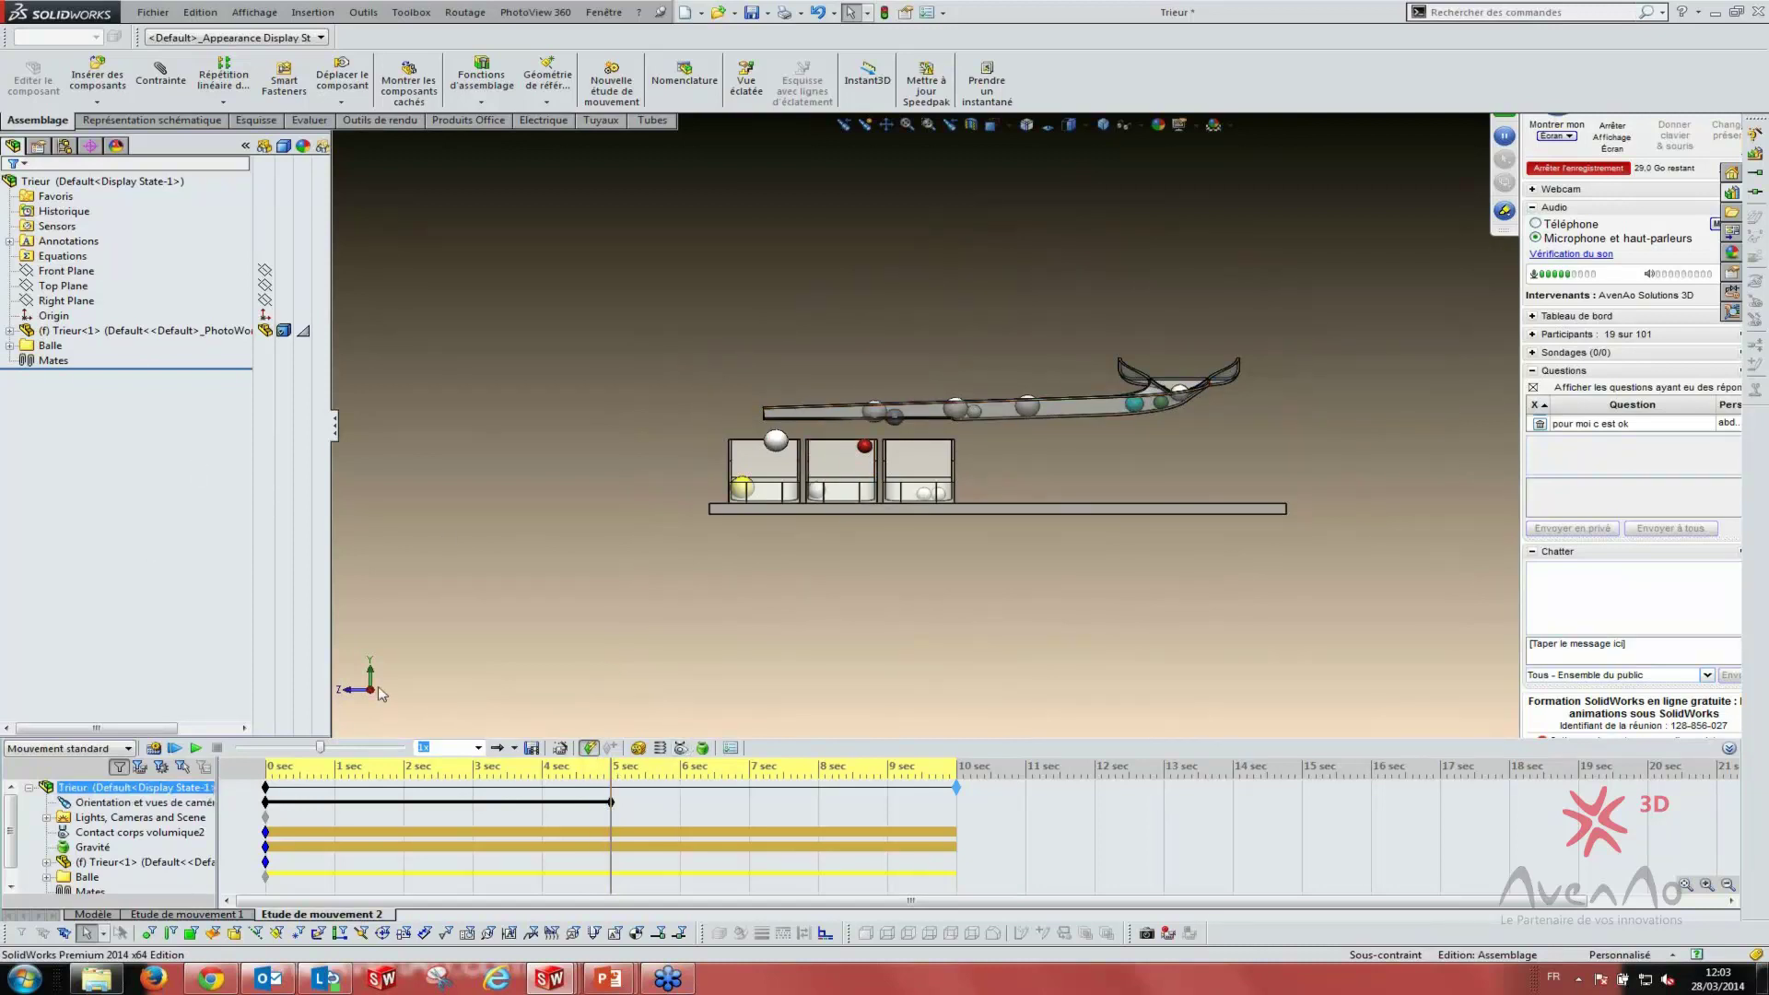
- Move the side-view camera keyframe from 5 sec to 8 sec
click(516, 801)
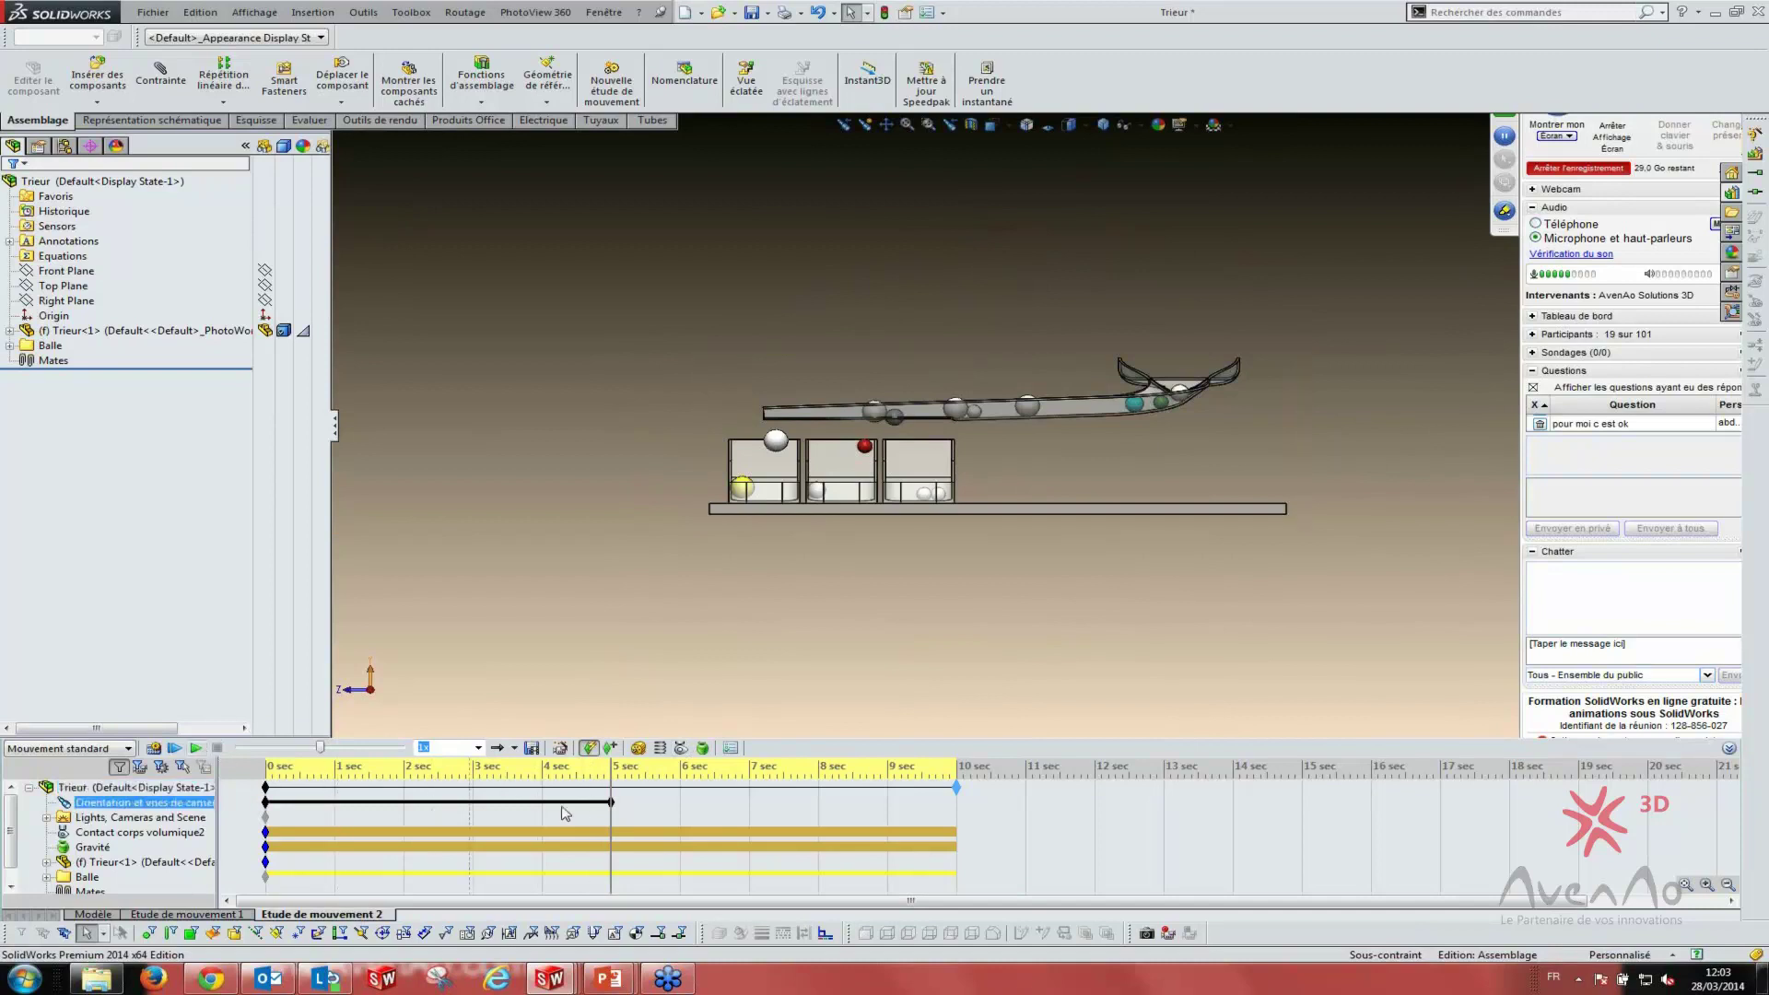
drag(611, 789, 819, 790)
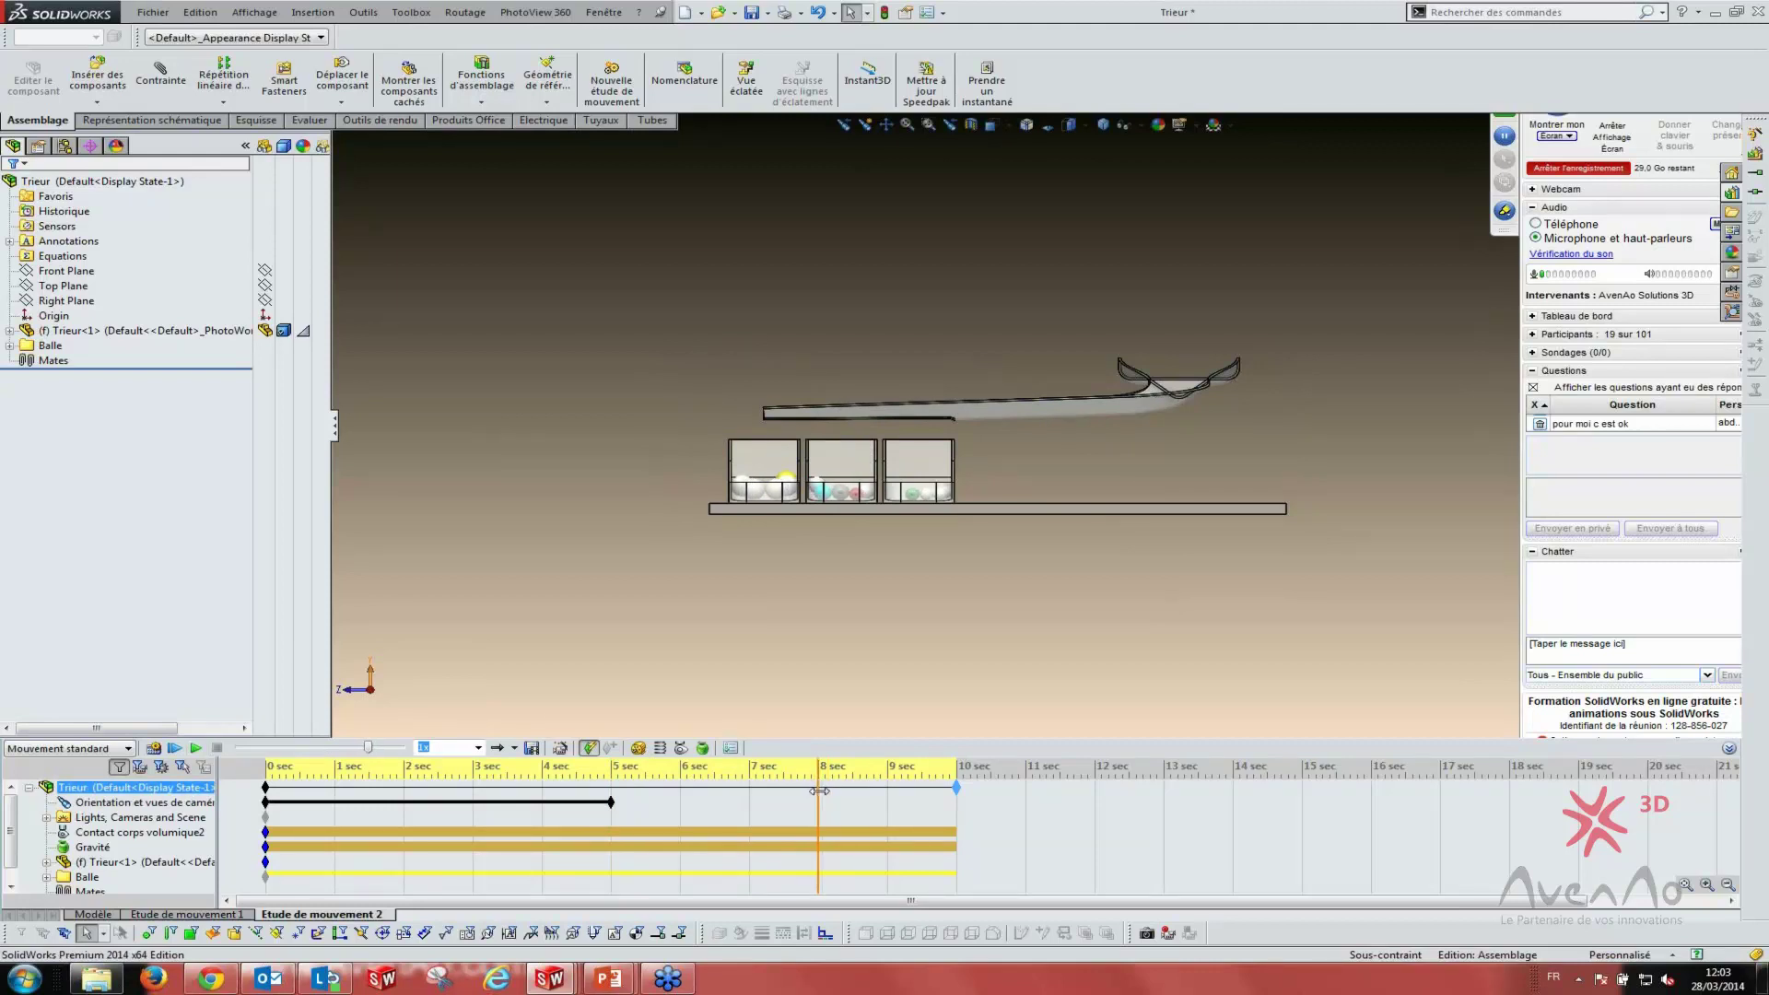
click(611, 802)
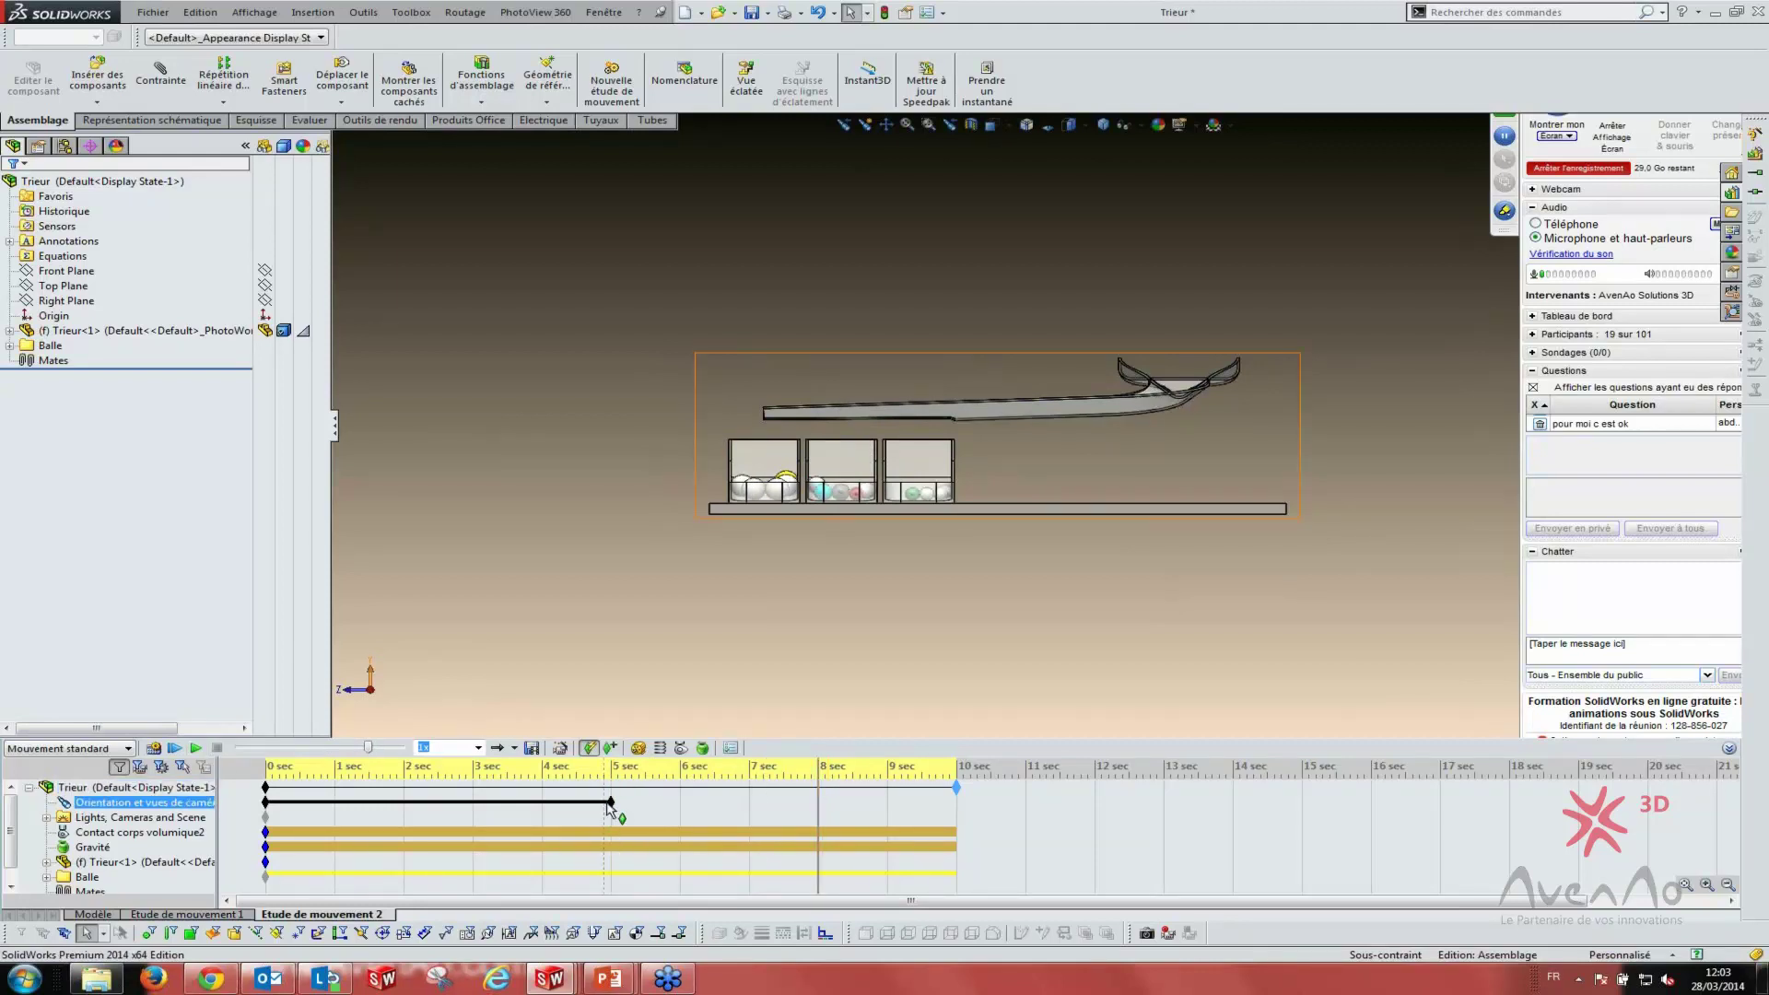
mouse_move(608, 808)
mouse_down()
mouse_move(827, 814)
mouse_move(955, 768)
mouse_up()
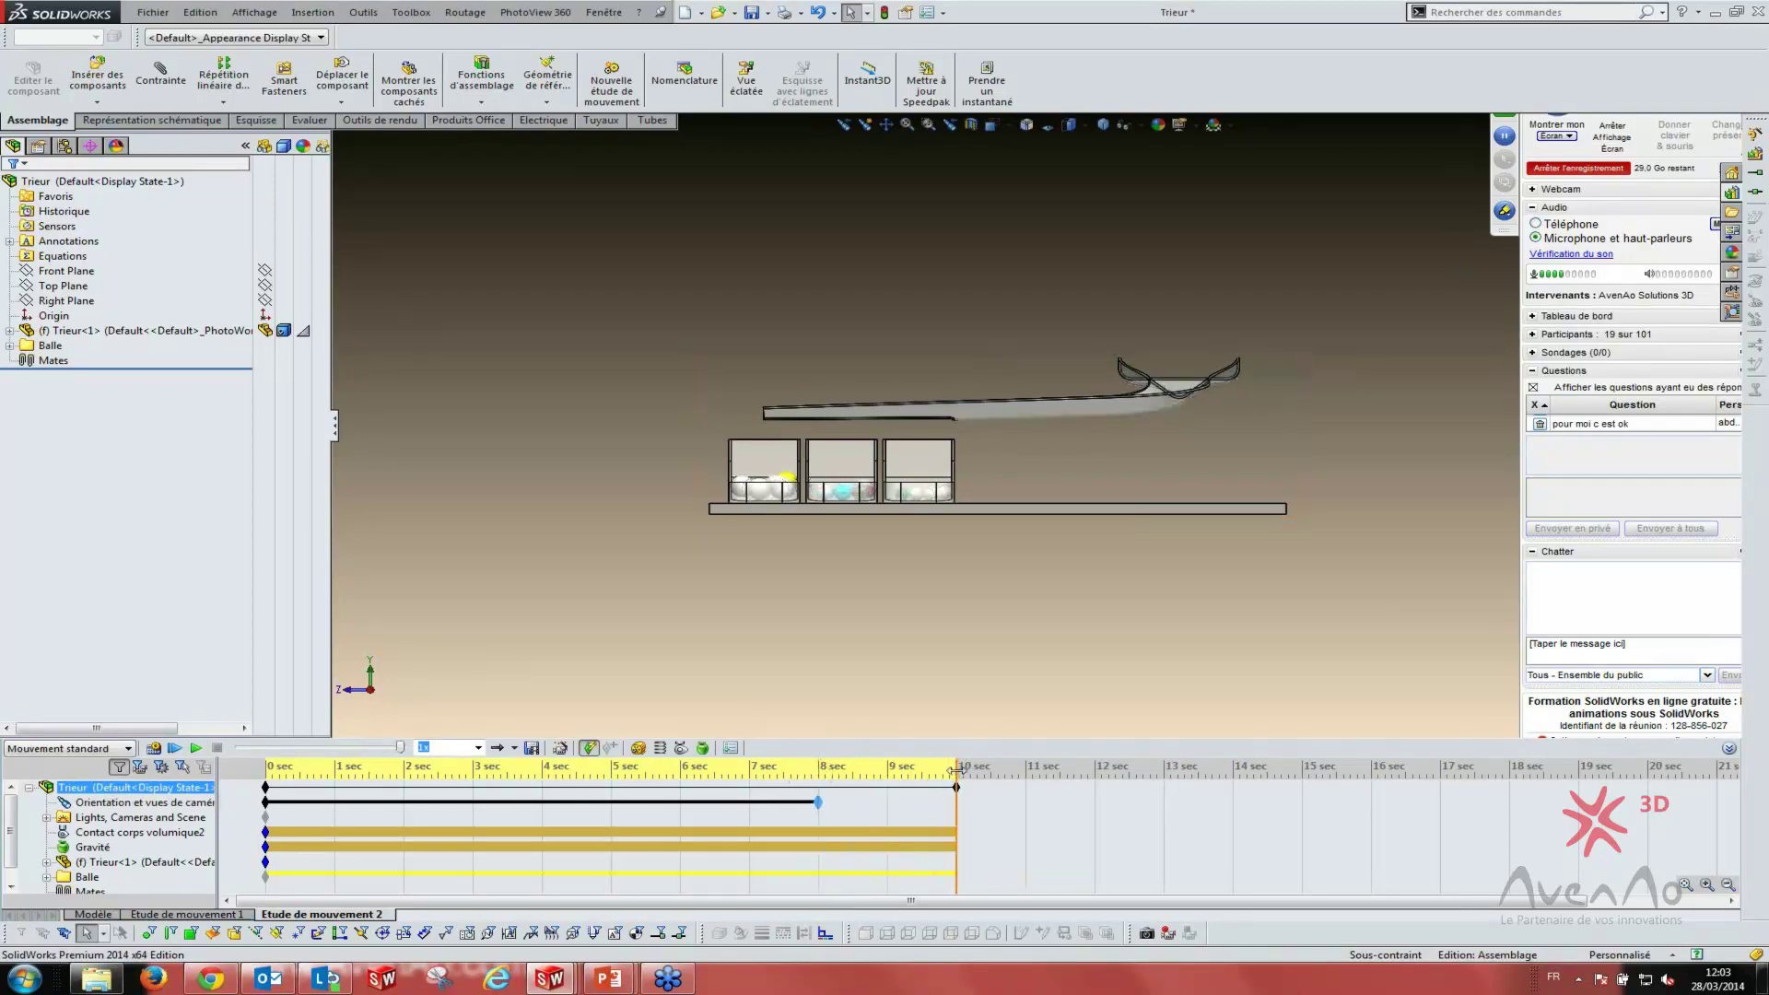
- At 10 sec, snap to the Front view and zoom in on the three filled bins
scroll(790, 594, down, 5)
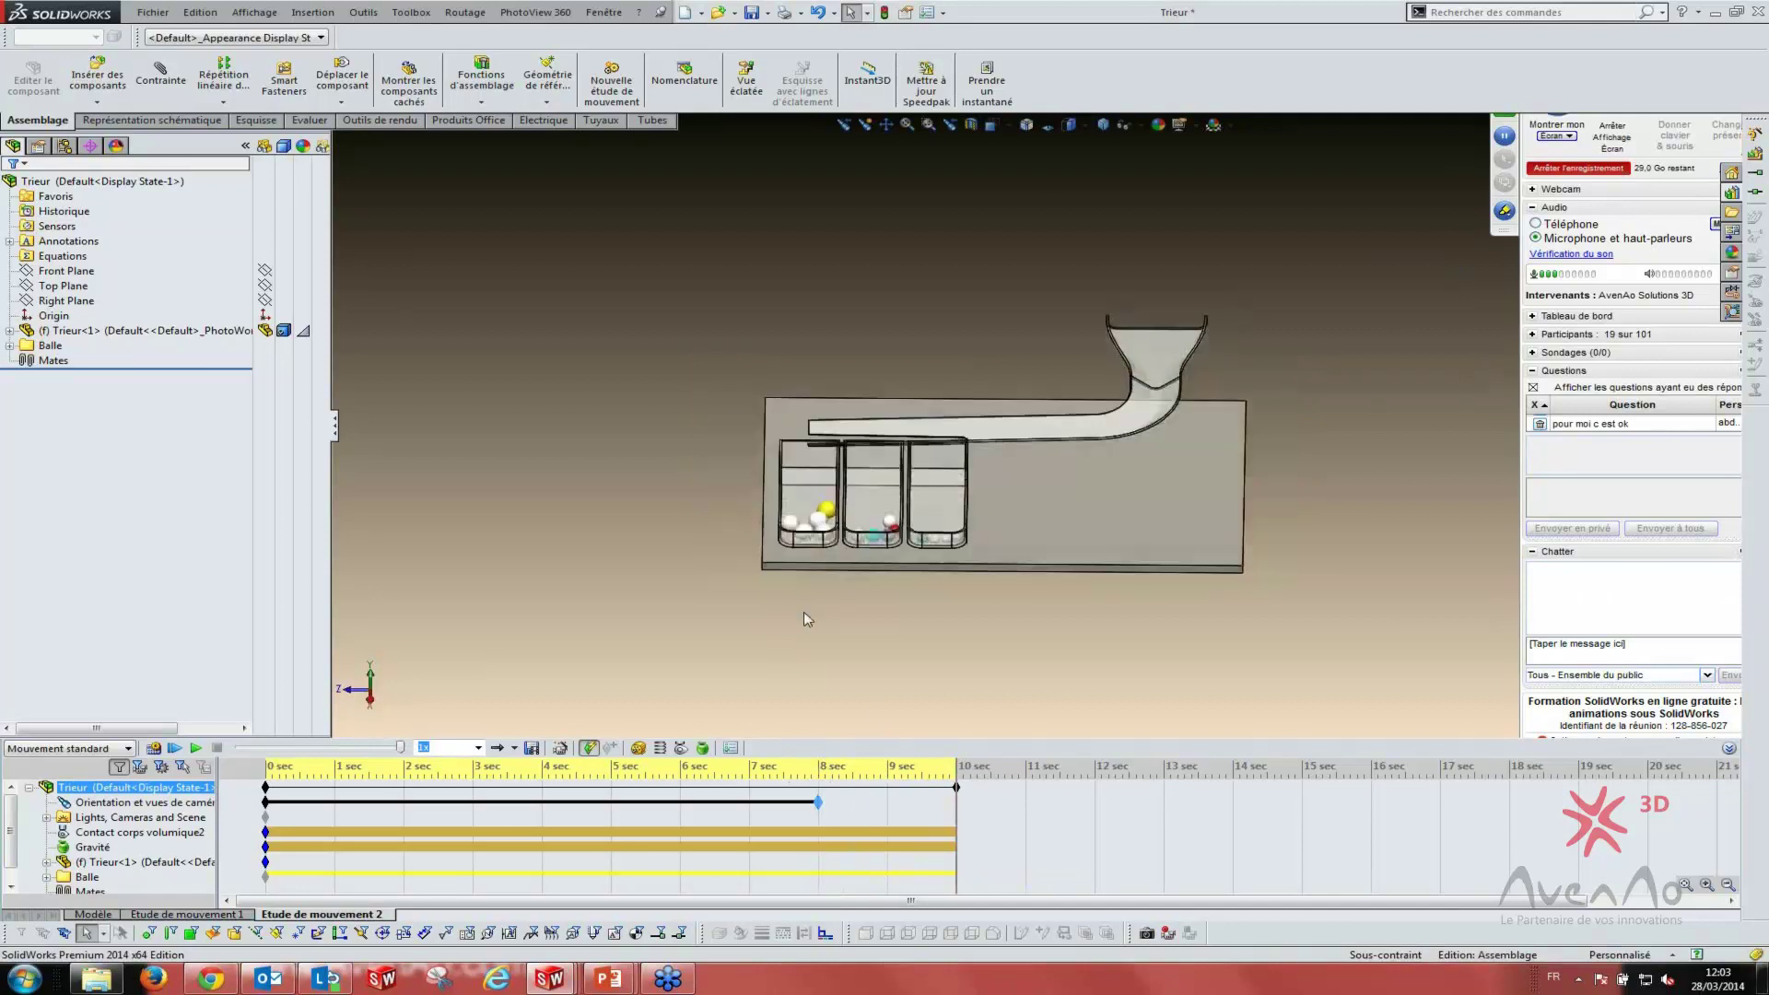
scroll(803, 612, down, 5)
scroll(932, 562, up, 3)
scroll(931, 580, up, 3)
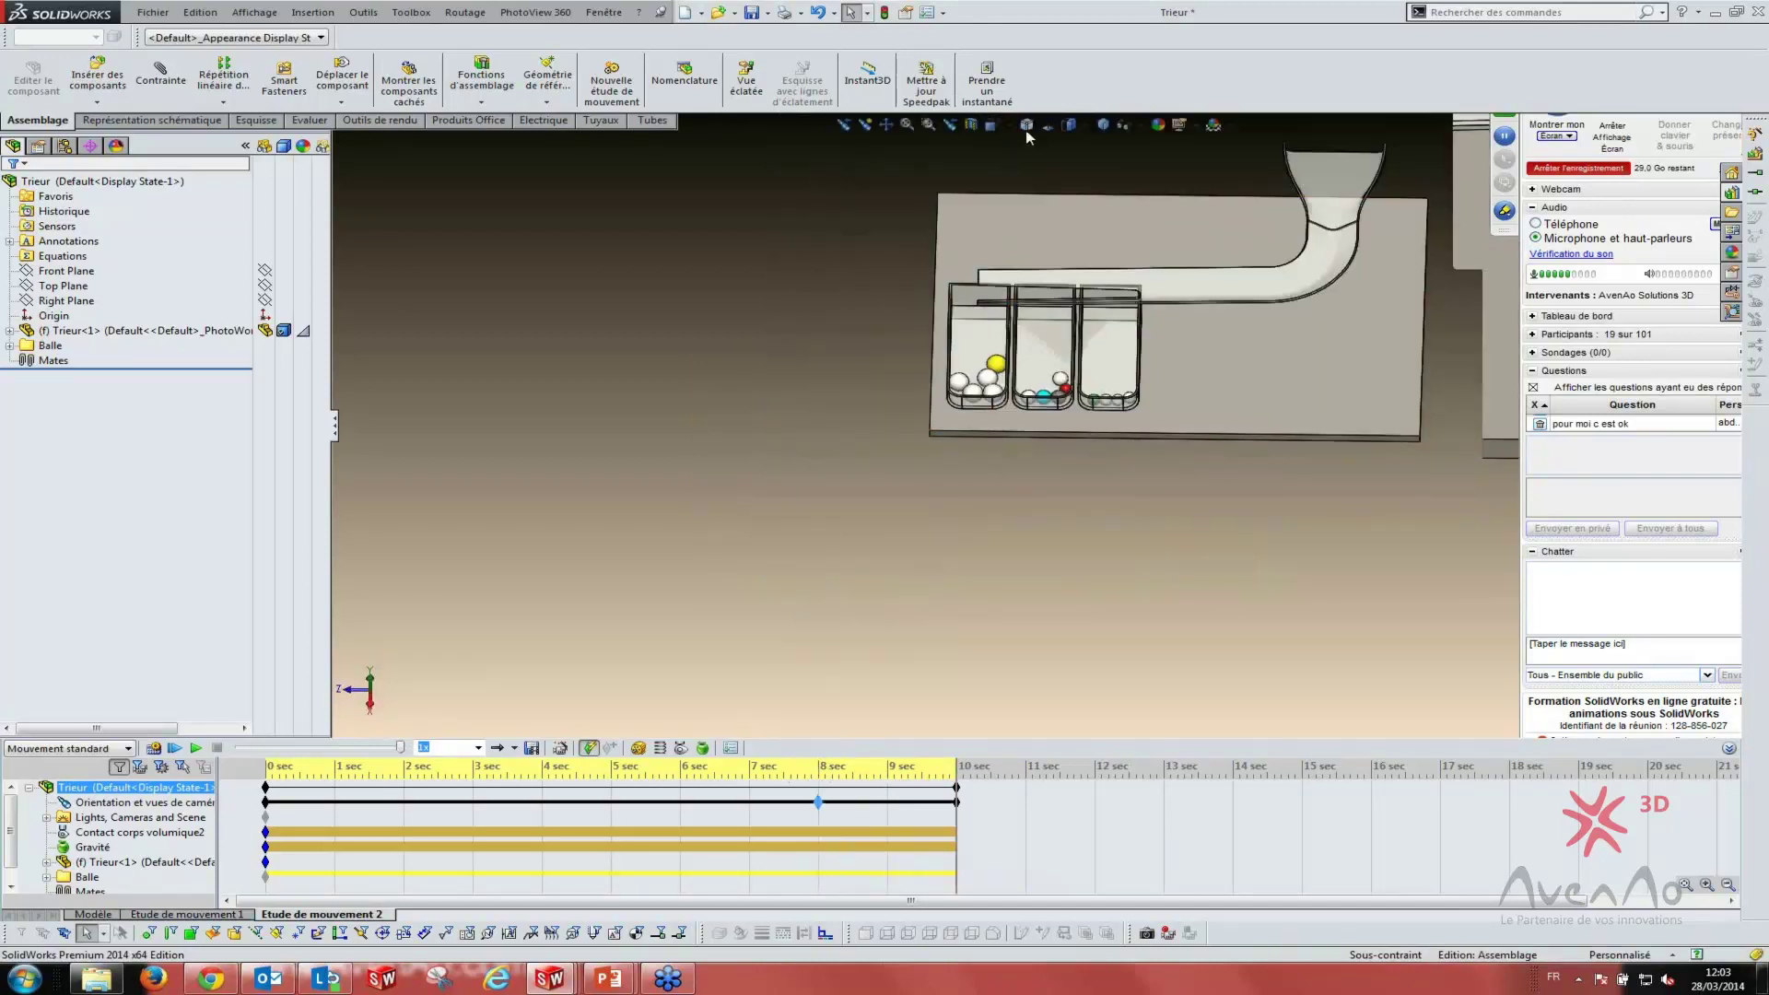
click(1054, 134)
scroll(1197, 354, down, 3)
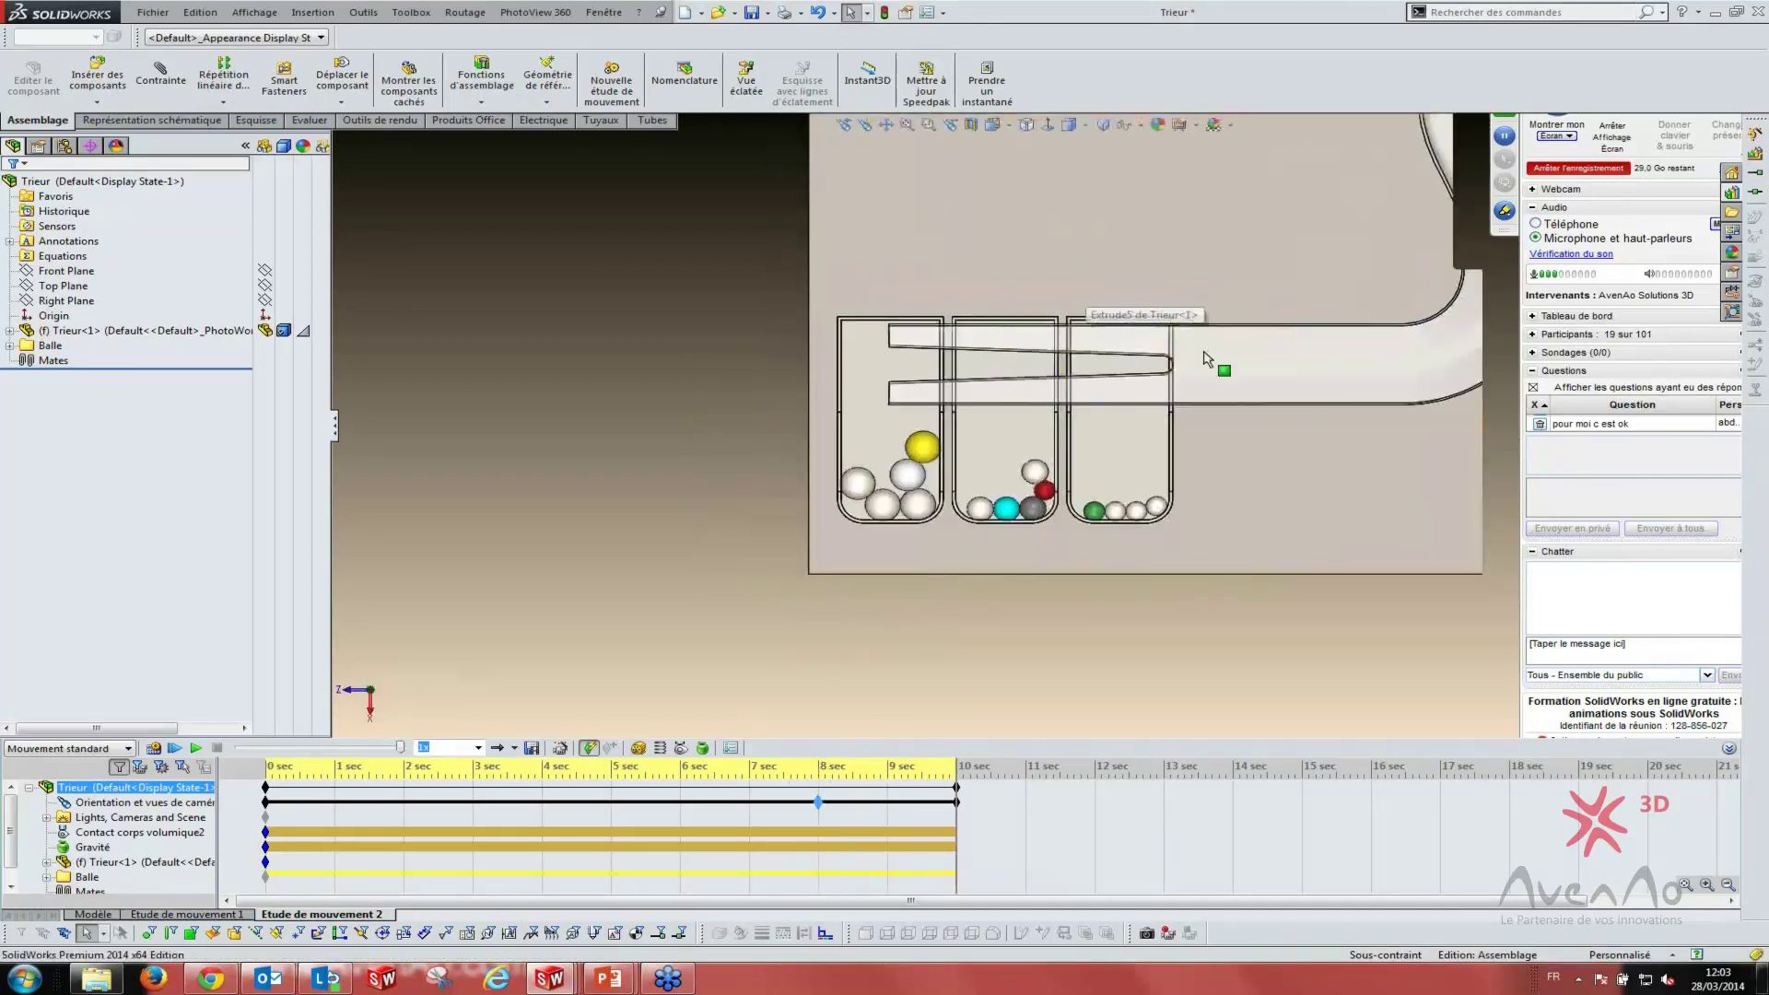
scroll(1239, 387, down, 2)
scroll(1281, 470, down, 2)
scroll(1276, 525, down, 2)
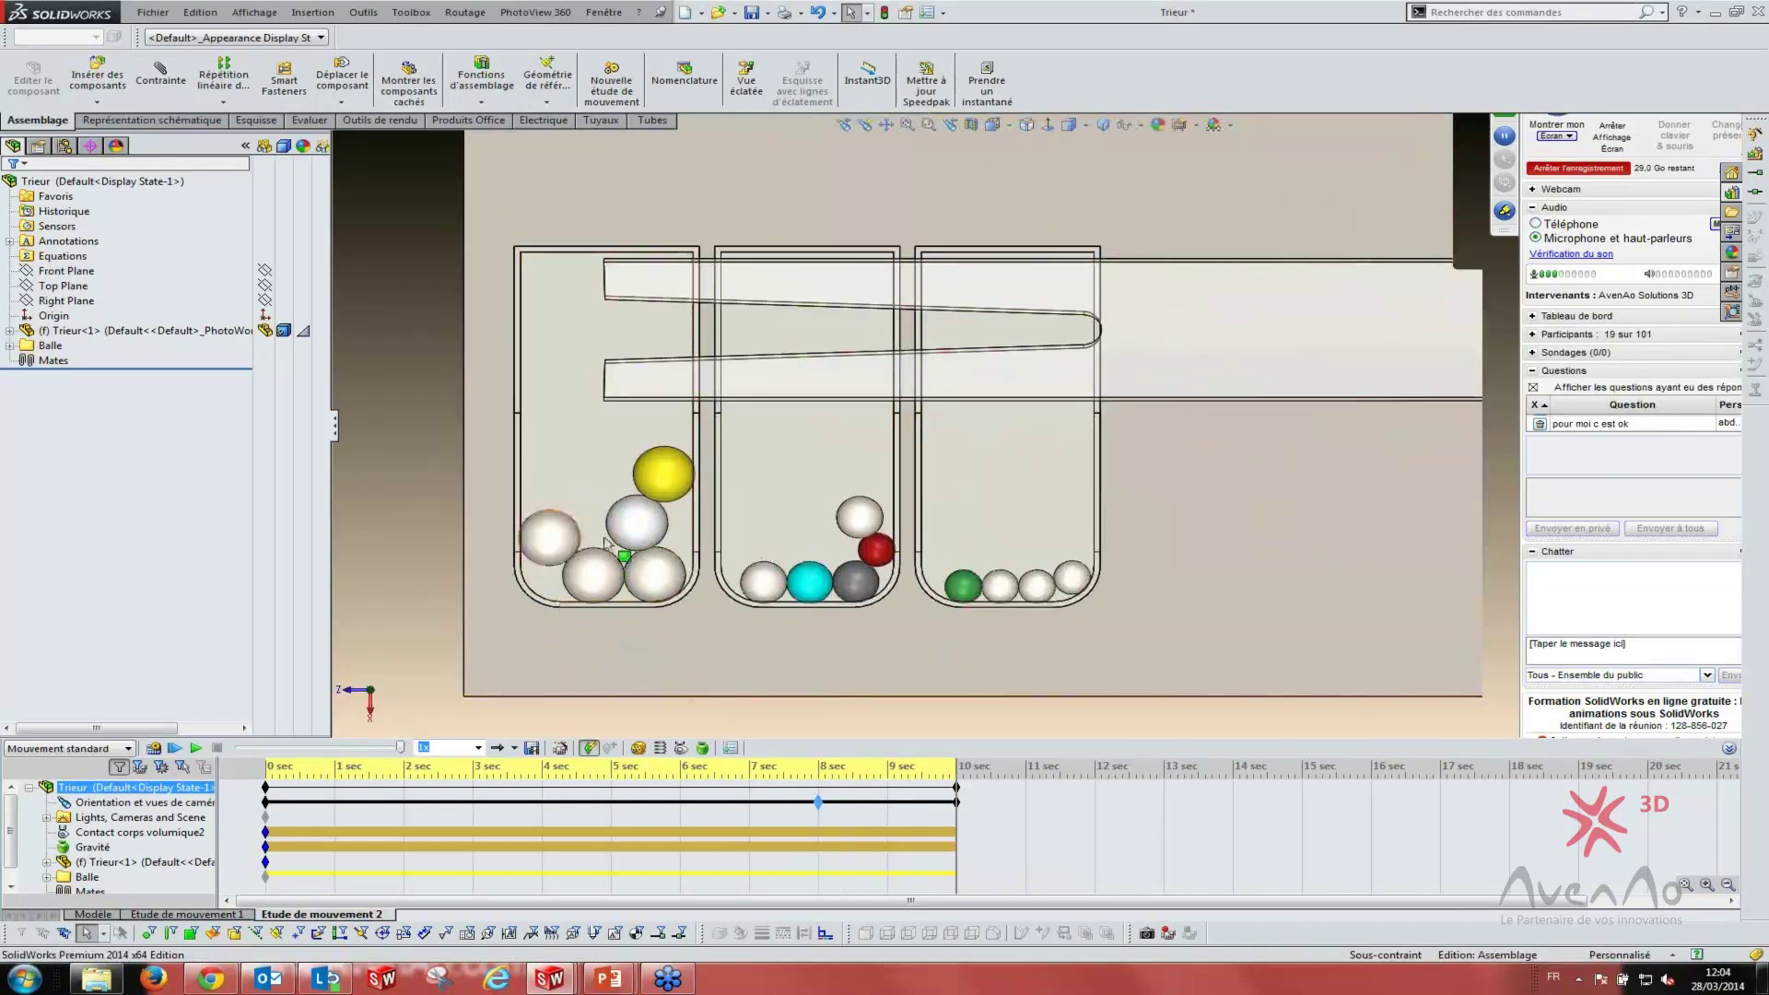
- Recalculate and replay the Trieur motion study, then bring up the recent documents
click(417, 527)
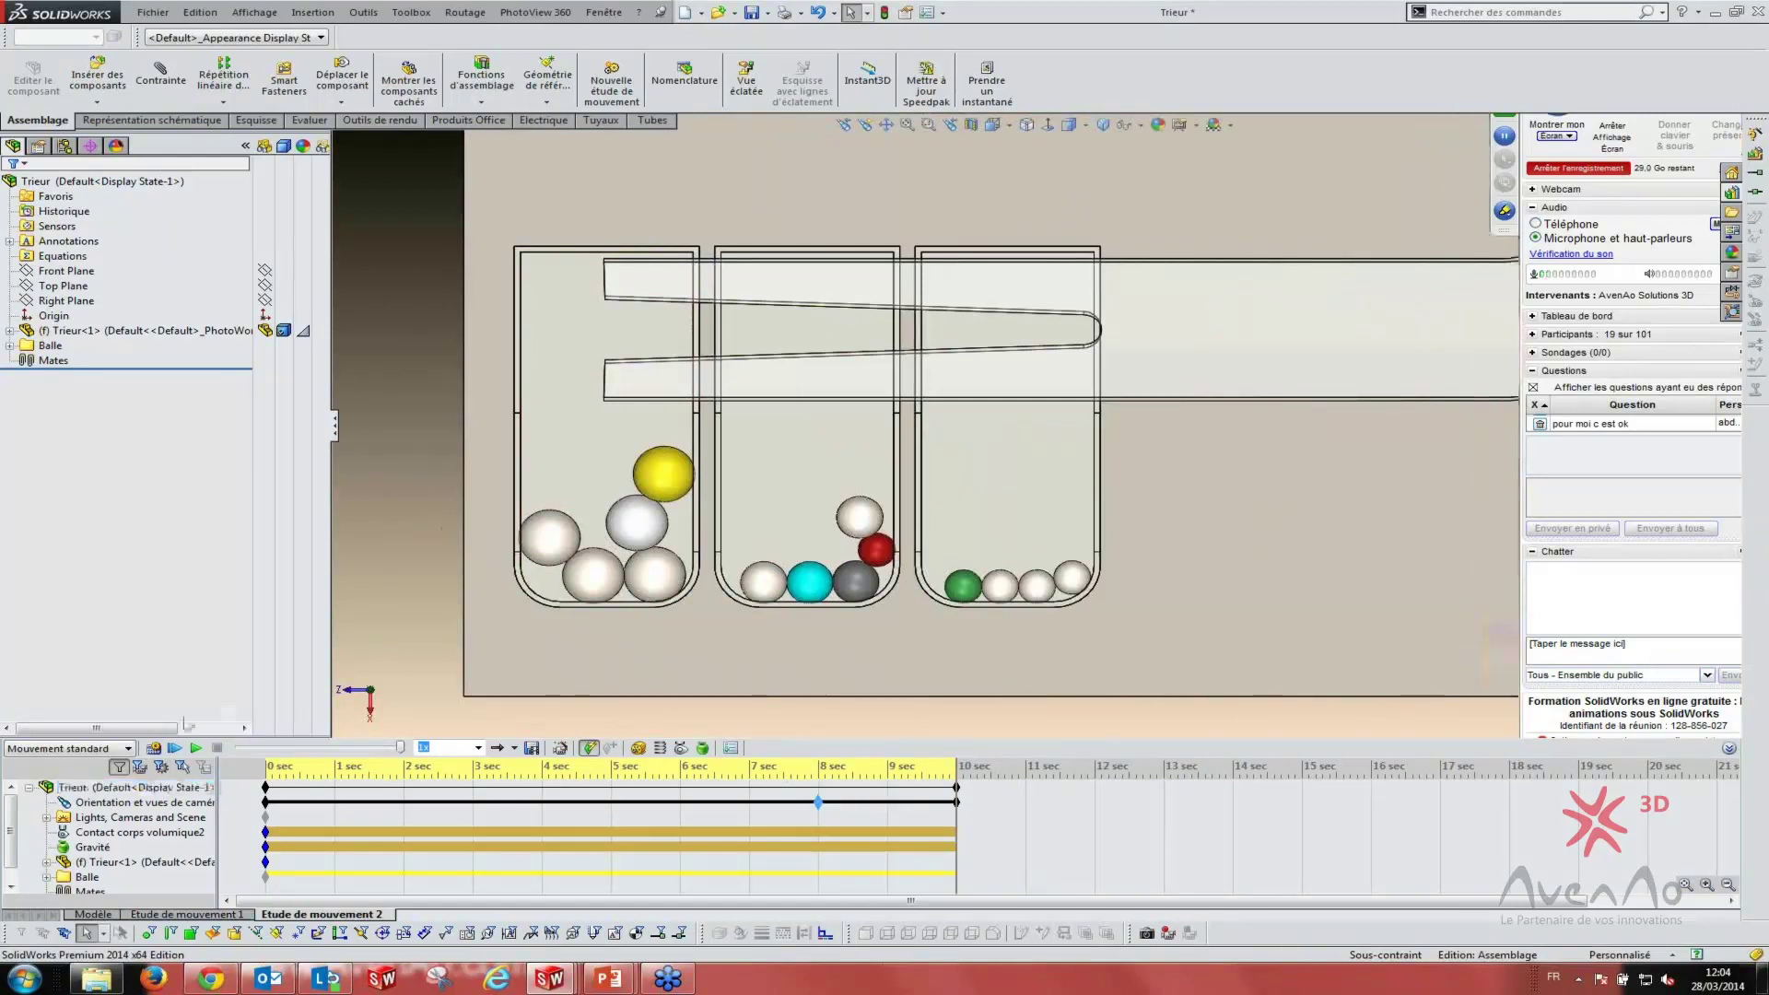
click(155, 748)
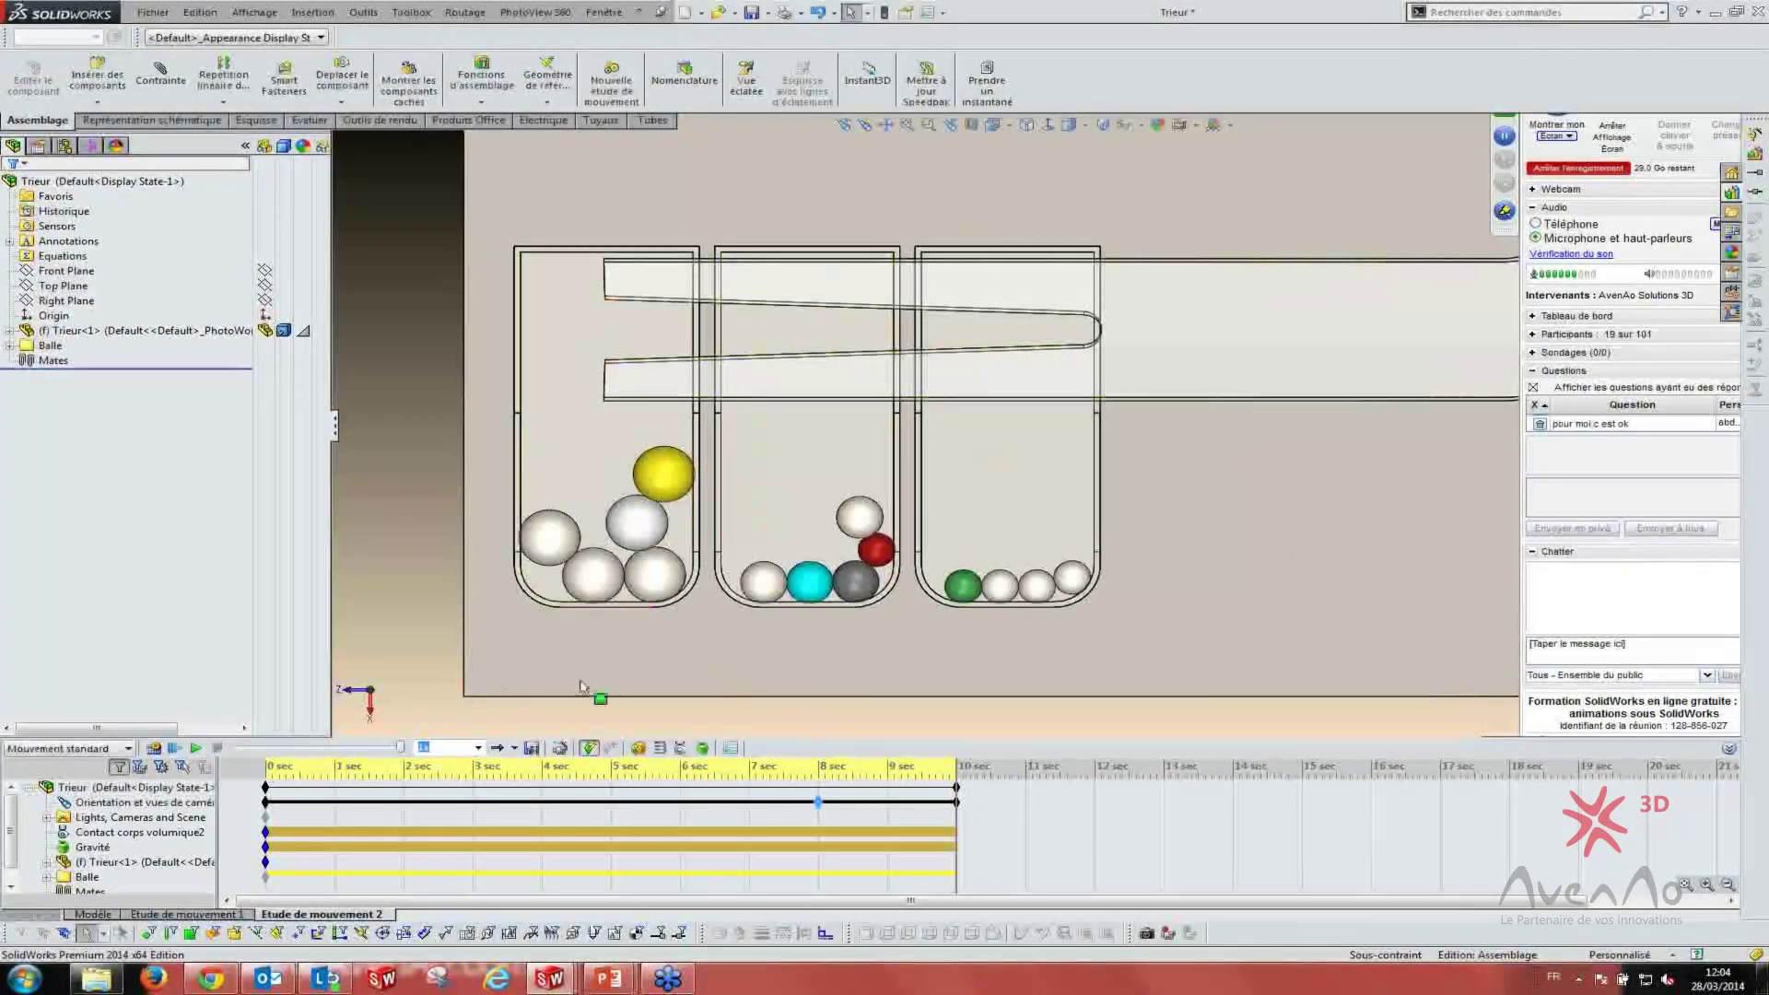
click(129, 788)
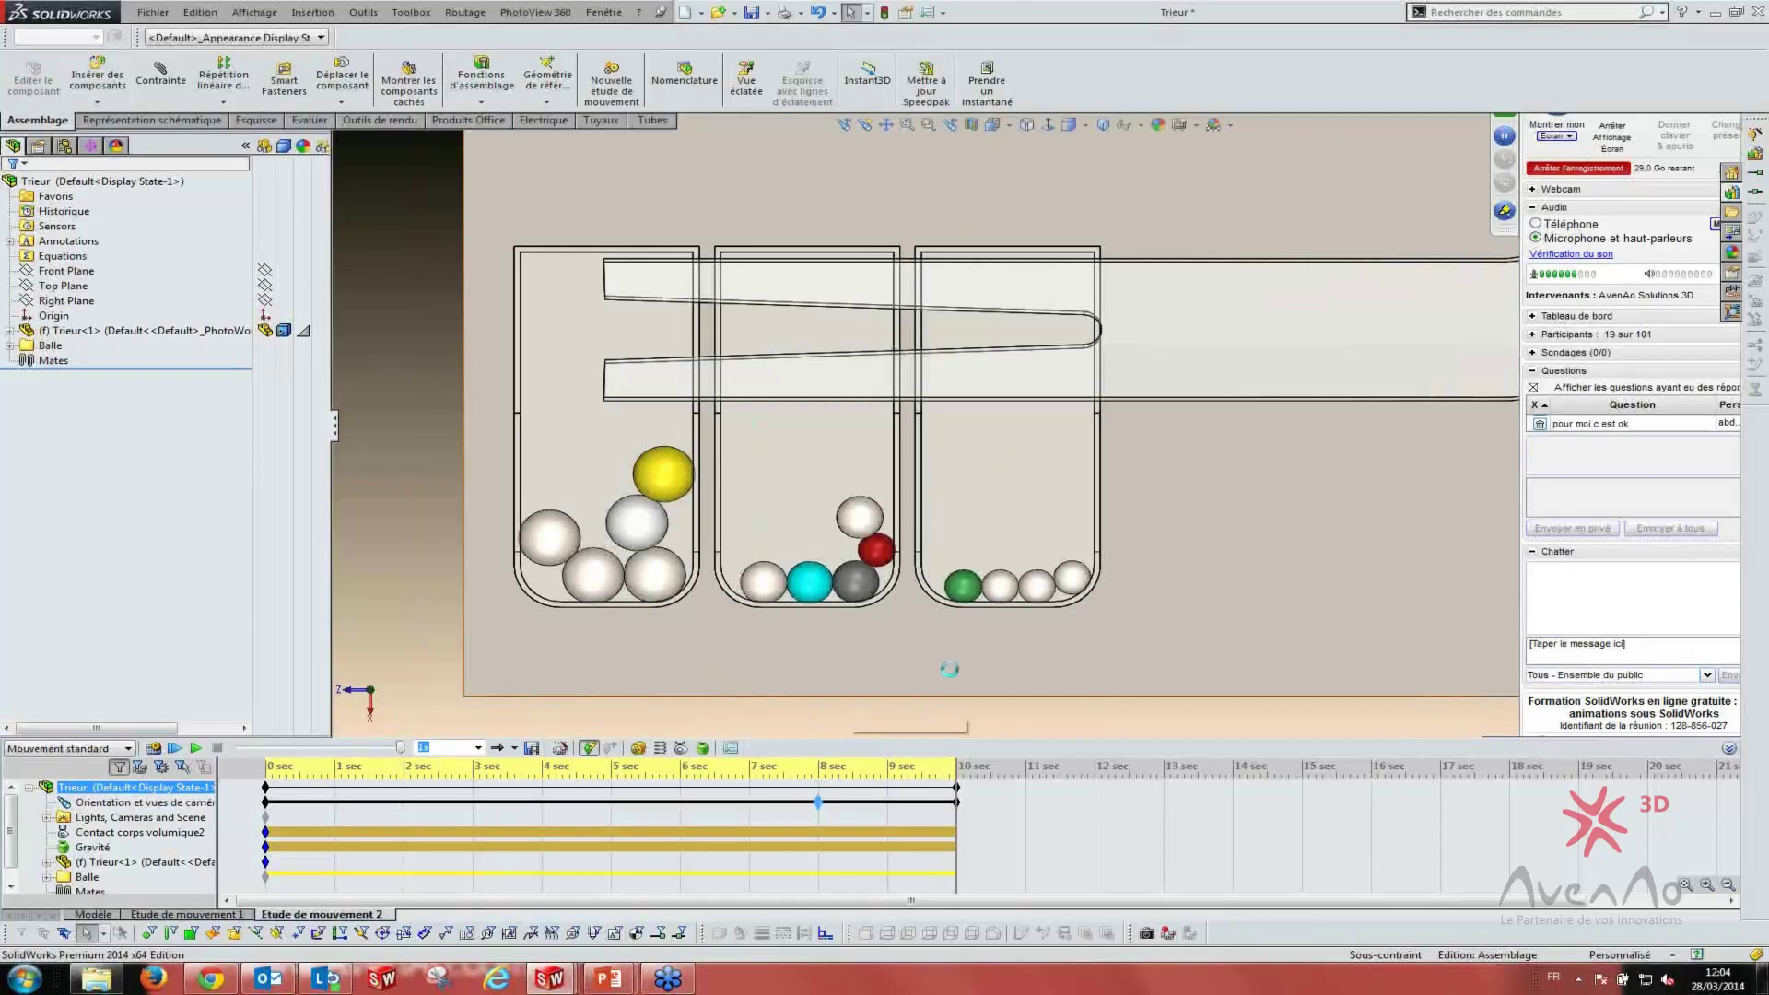
click(184, 751)
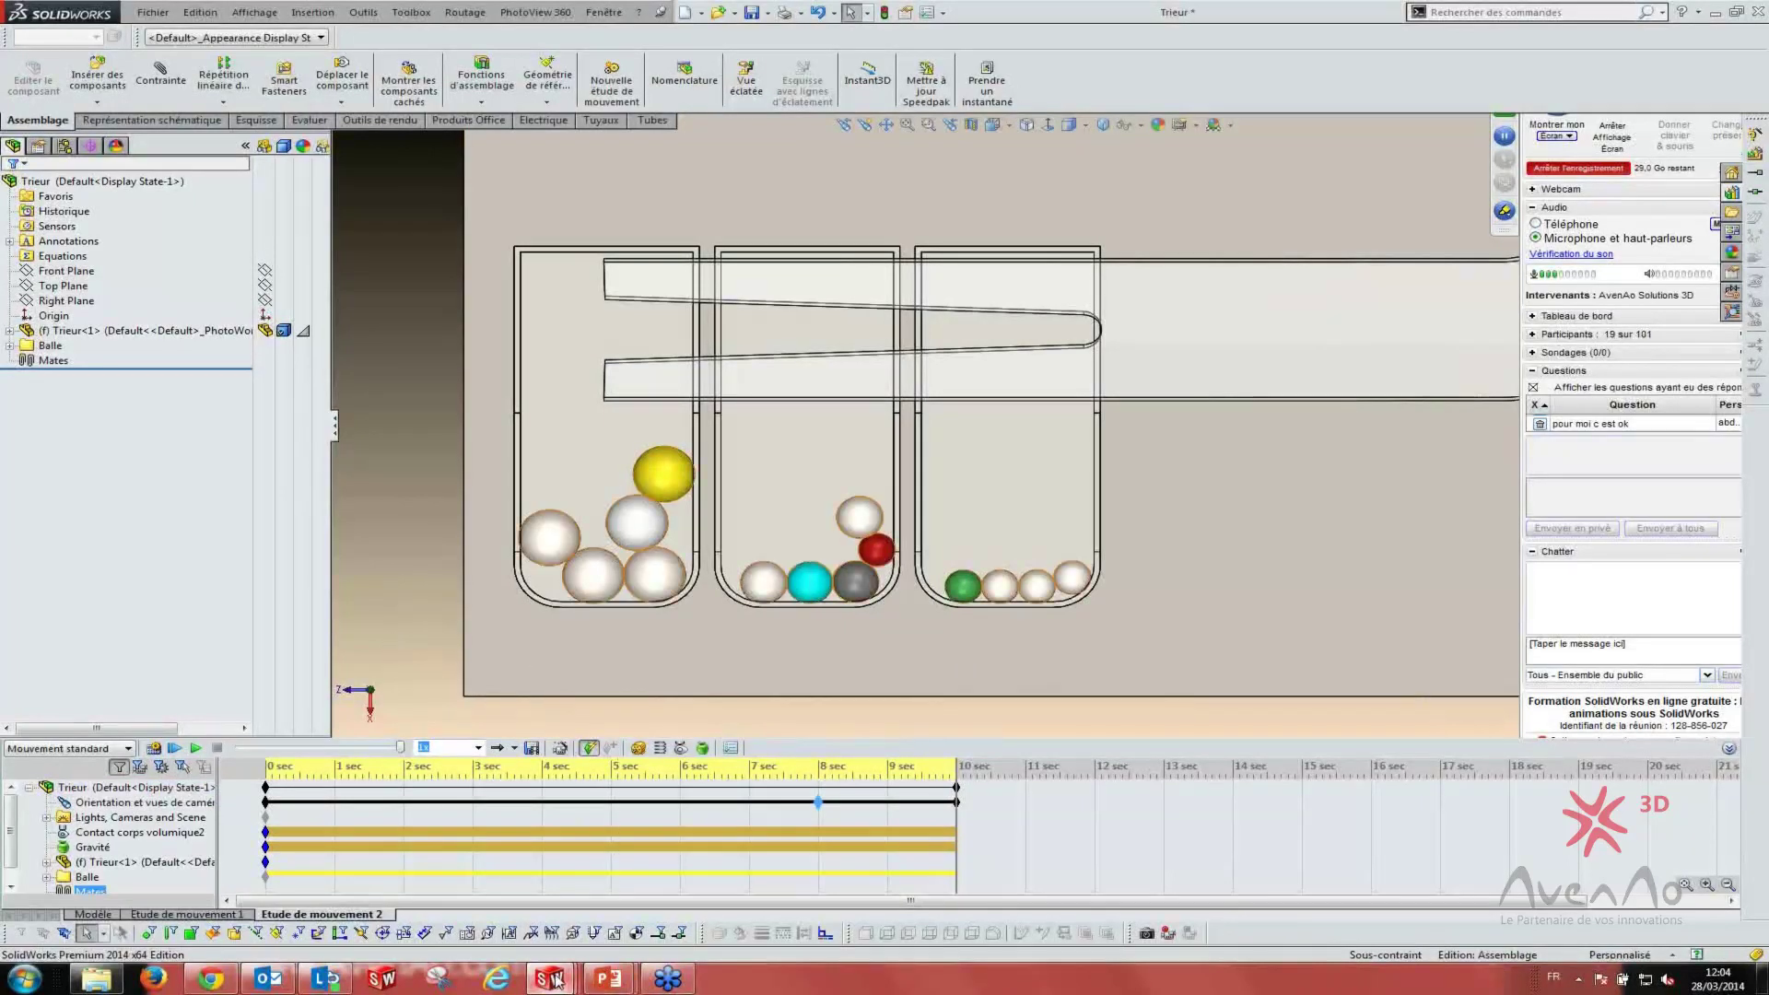
key(super+Tab)
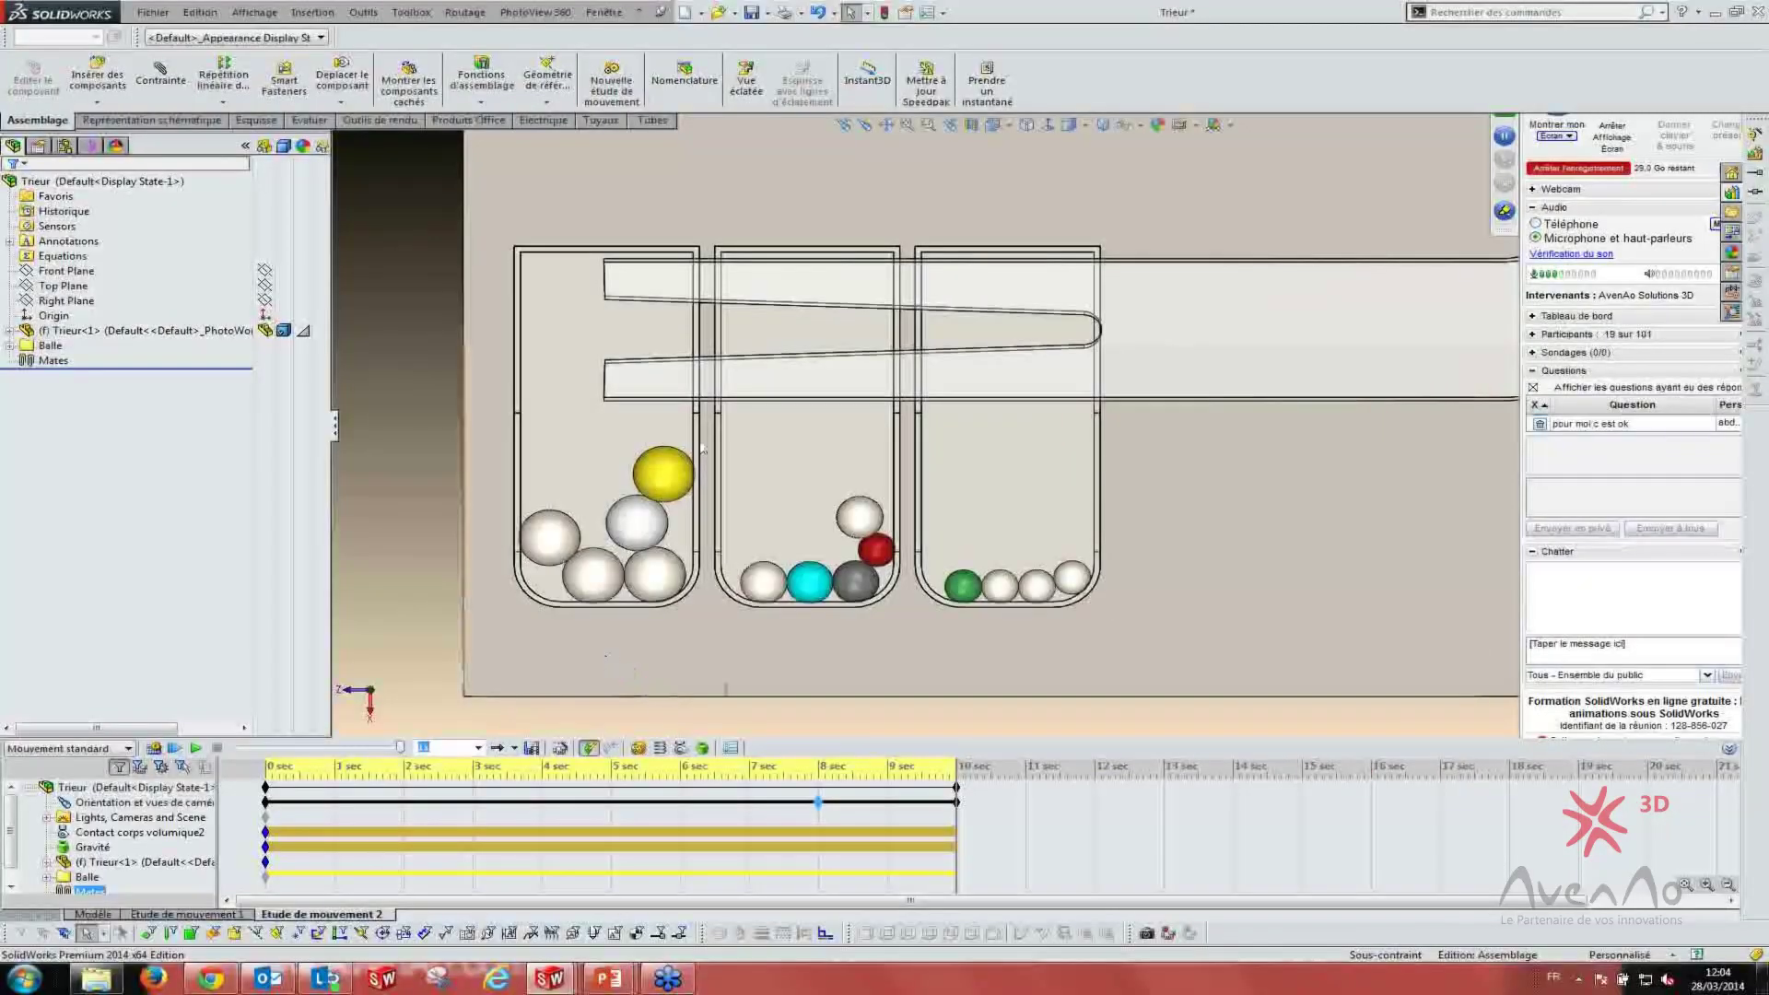
key(r)
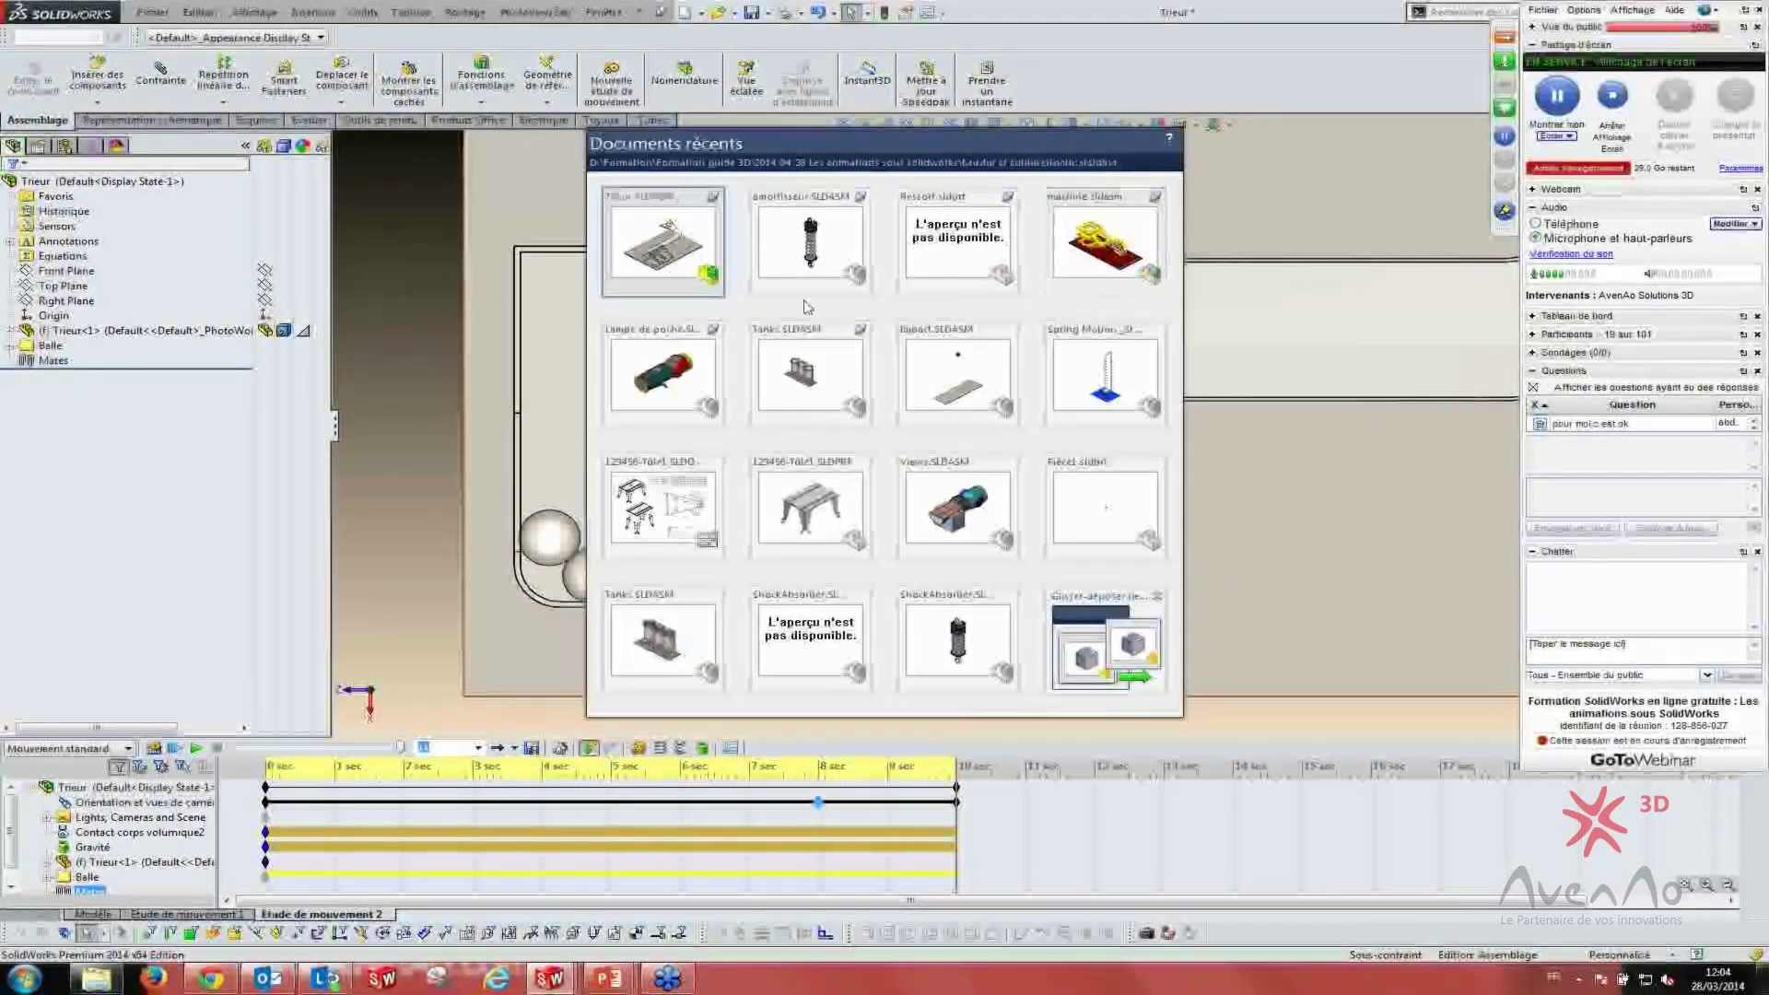
- Open the Tanks assembly from recent documents, rebuild it, and show its sketches
click(790, 359)
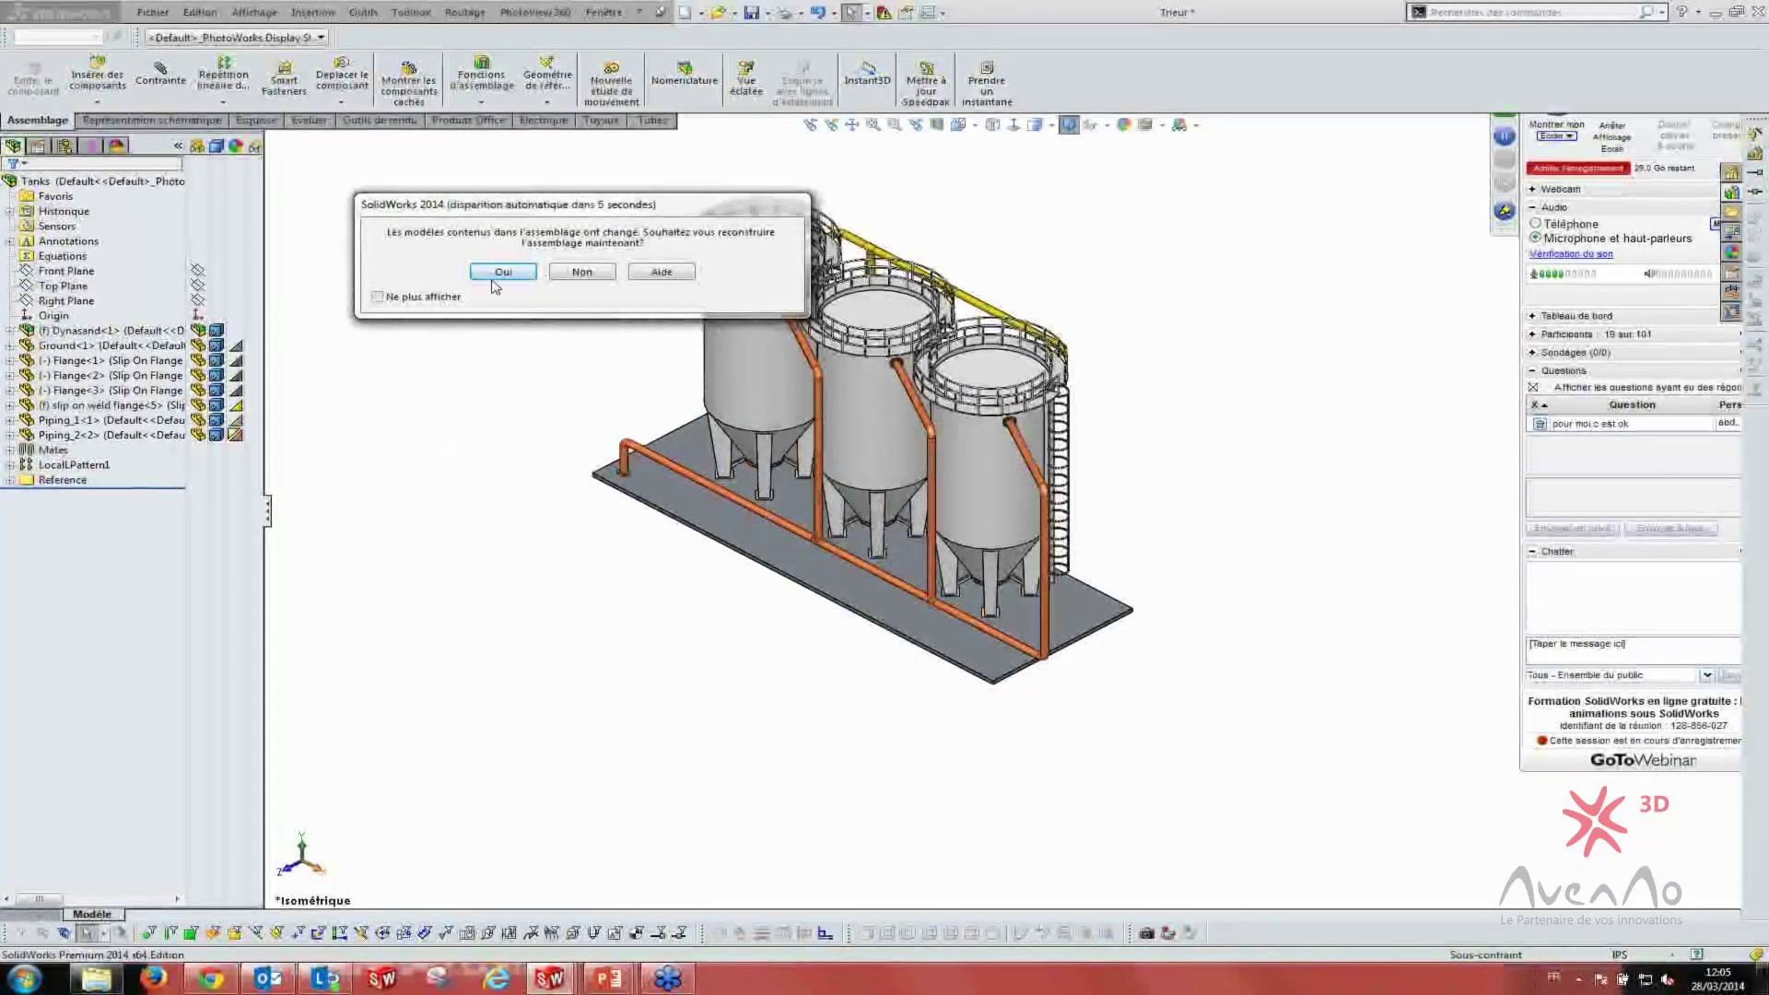
click(497, 275)
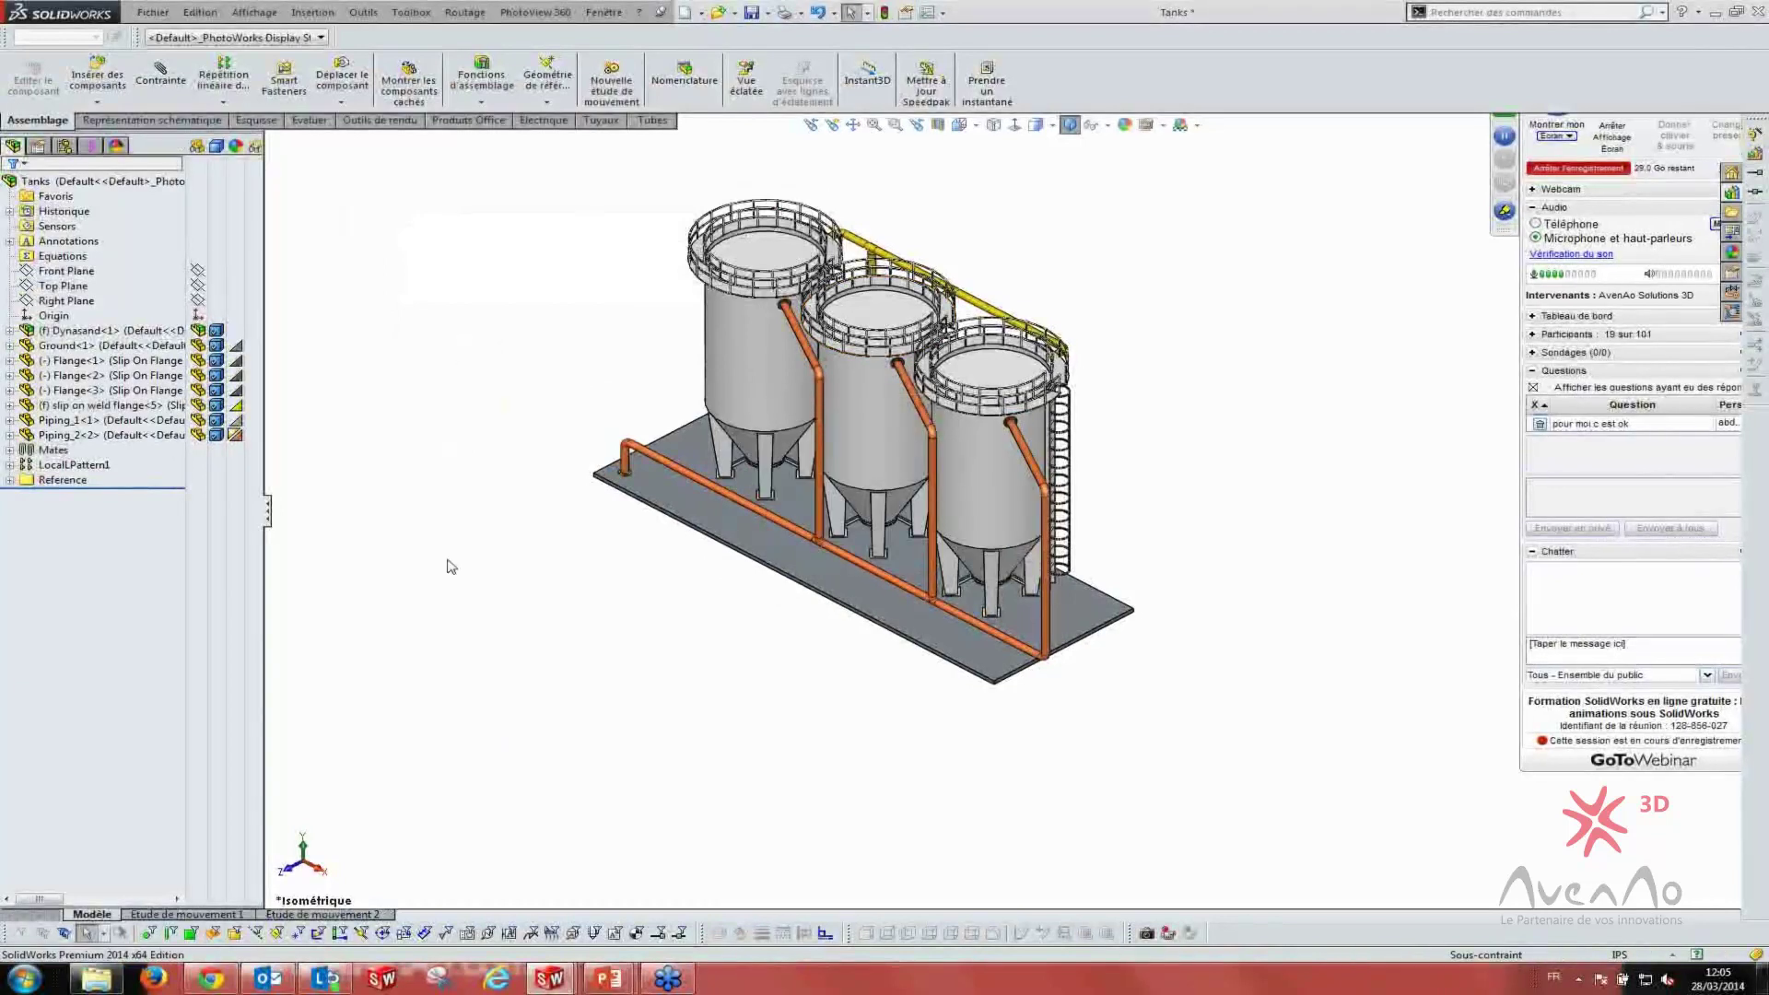
click(1108, 125)
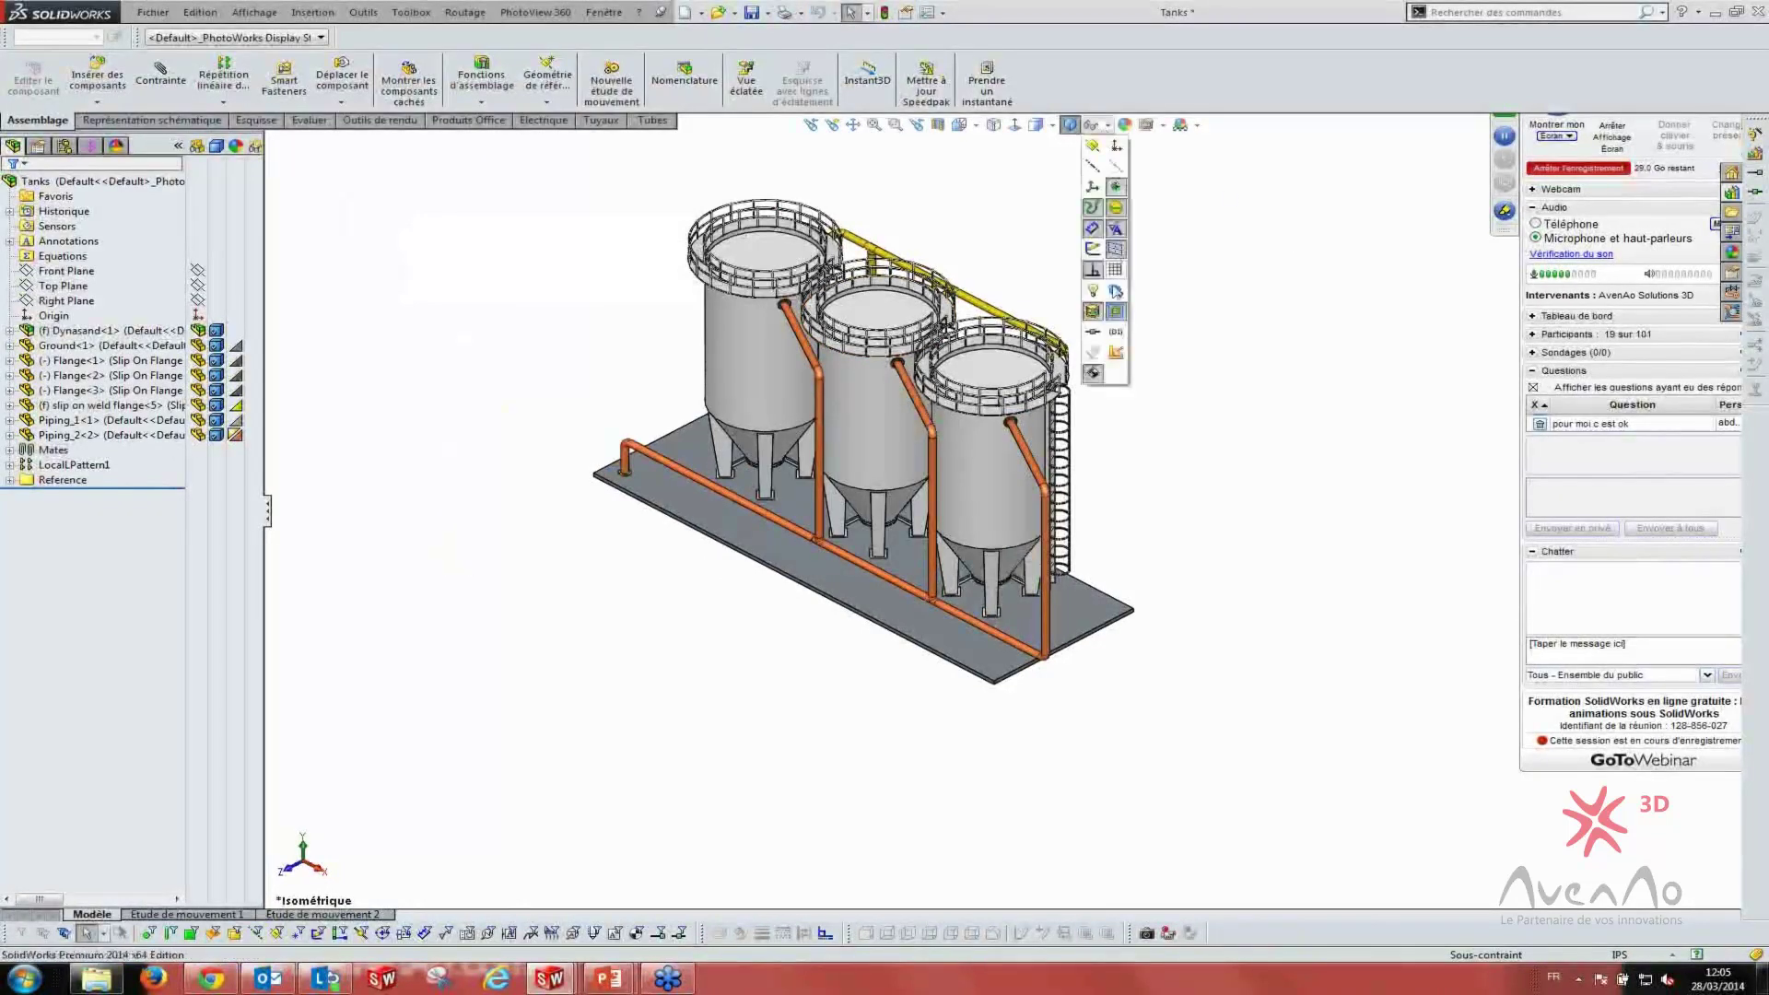
click(1093, 249)
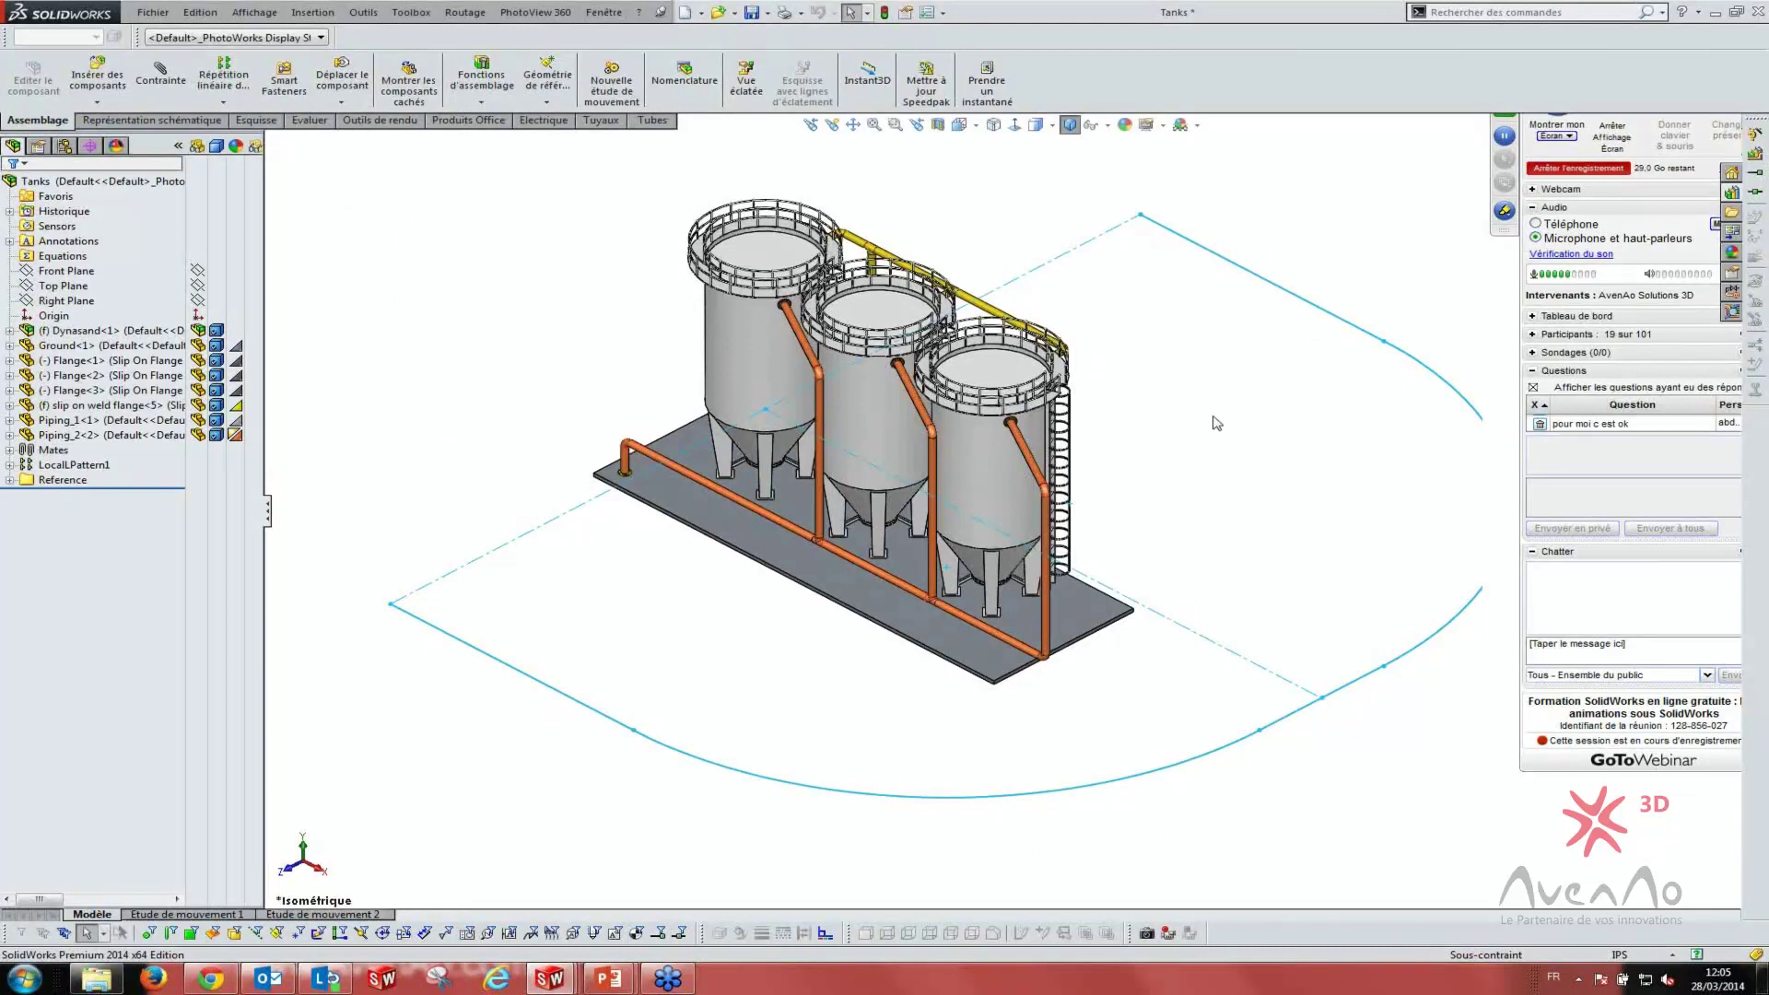
- Reveal Caméra1 in the DisplayManager and open Etude de mouvement 1
click(116, 146)
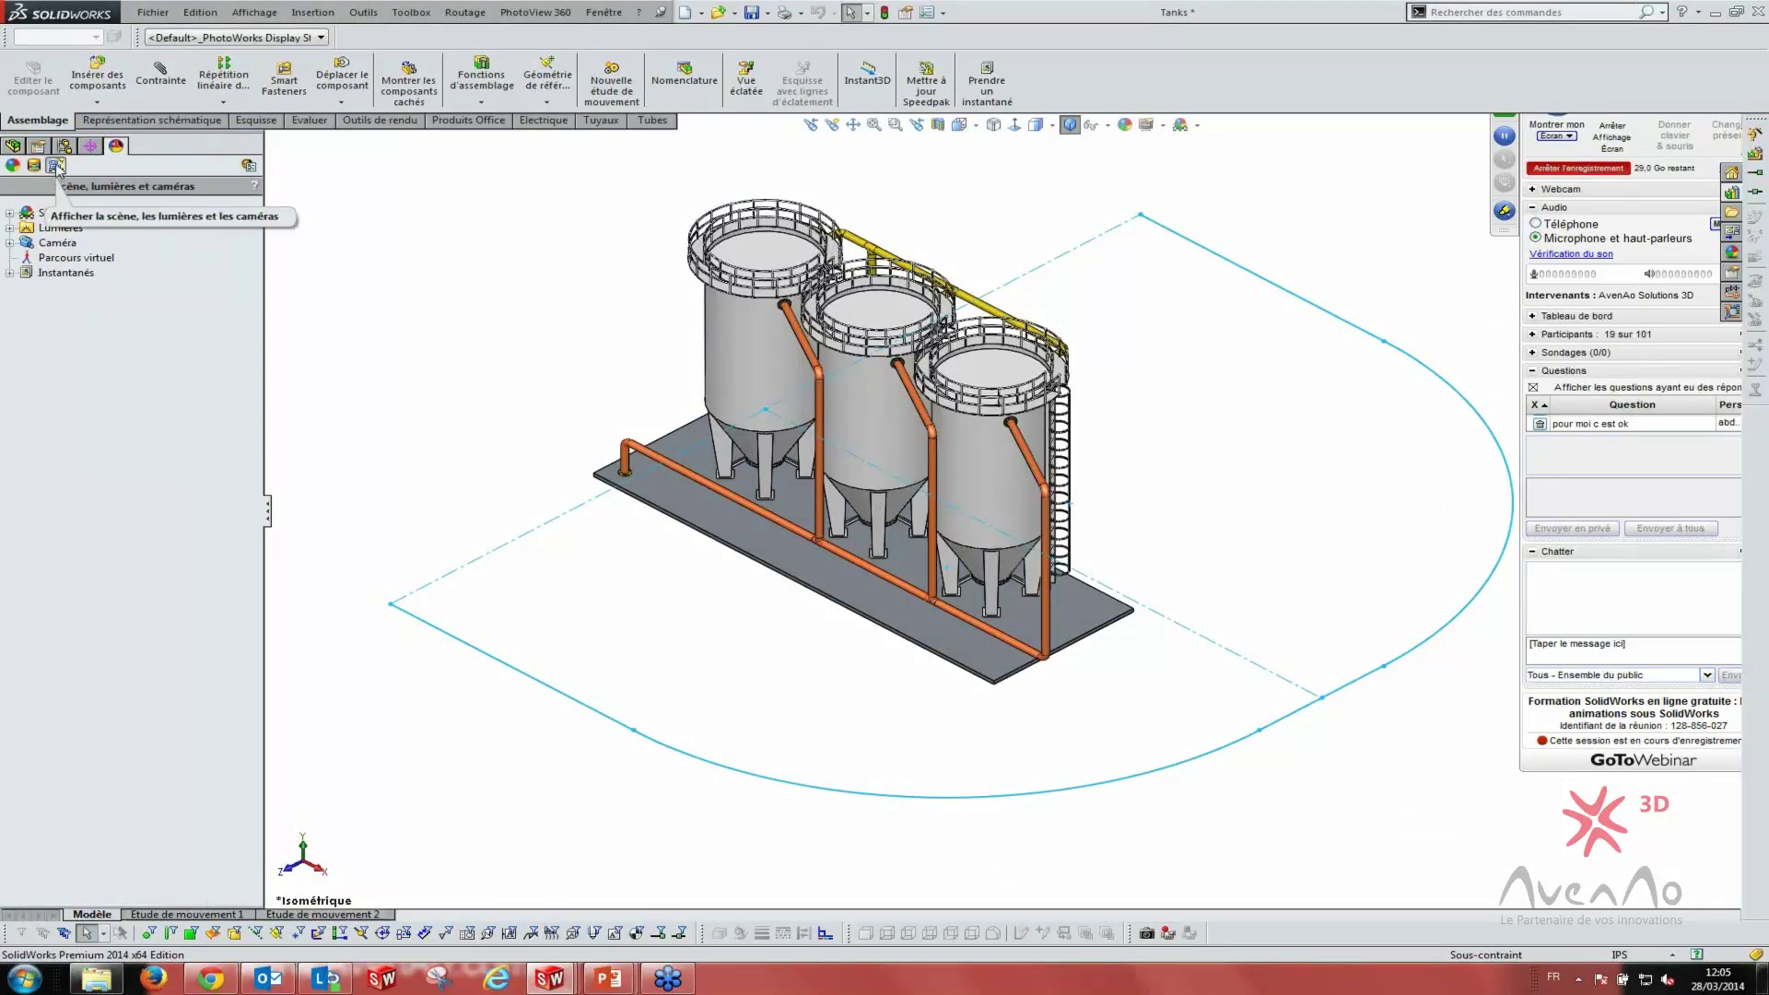
click(11, 243)
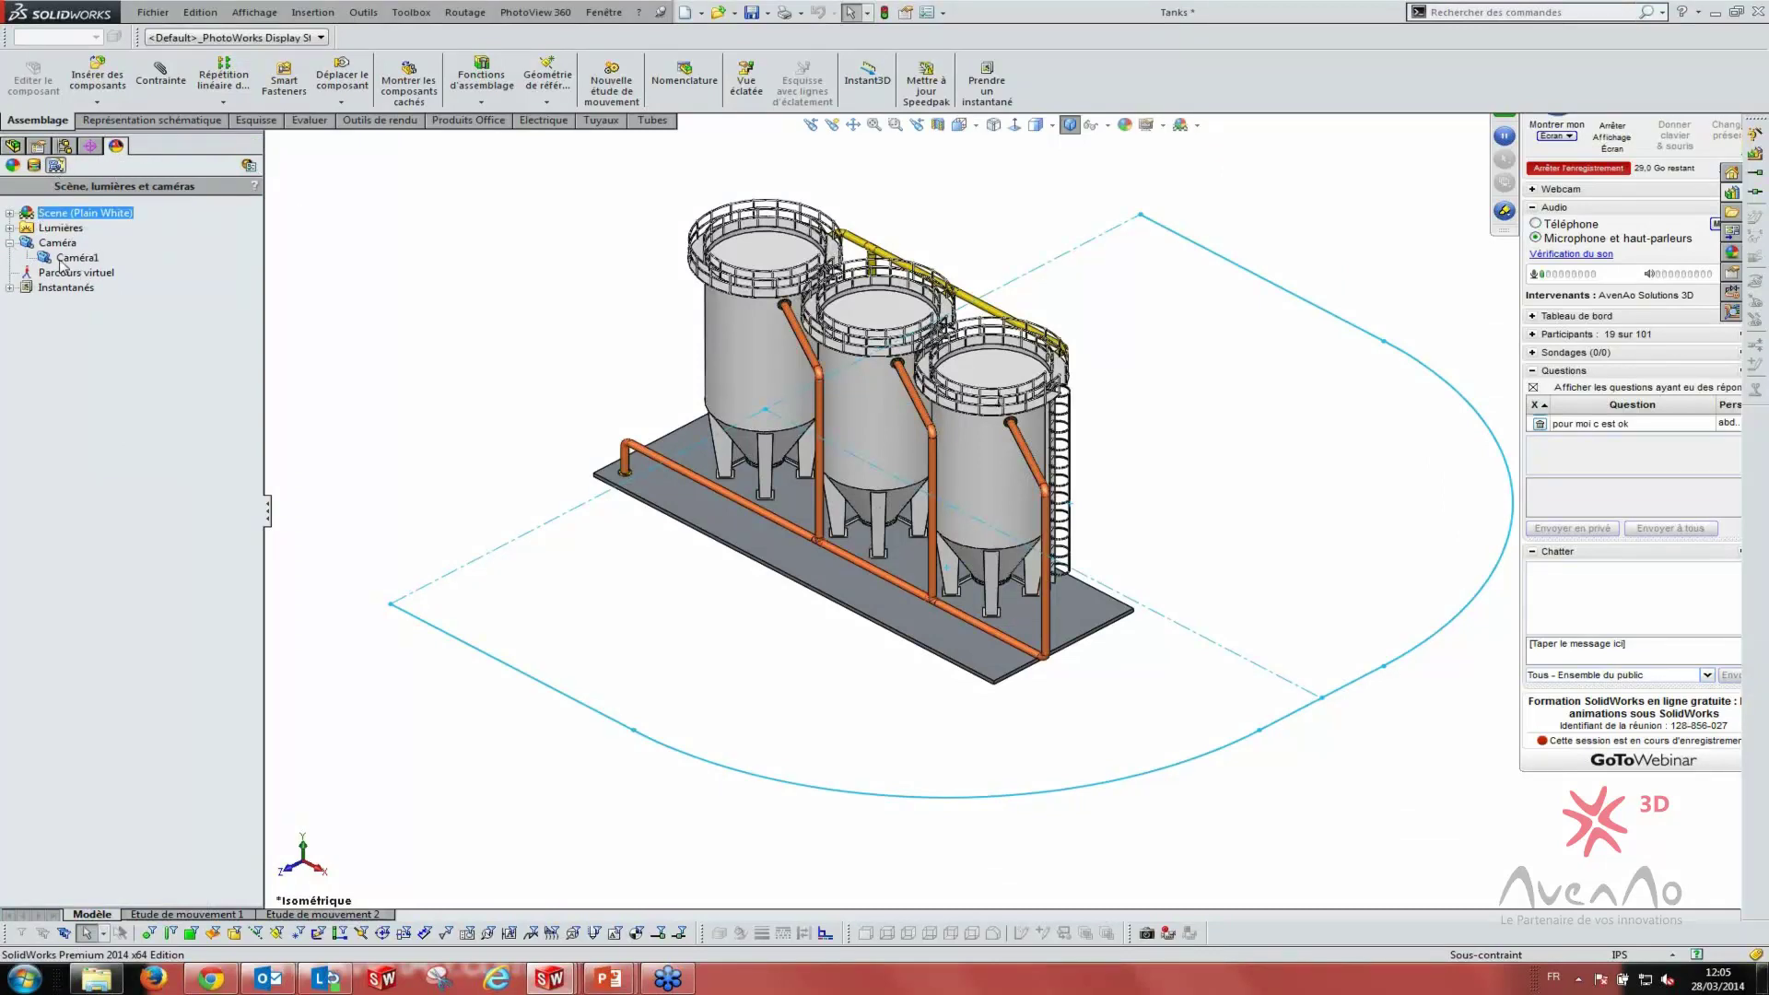
click(182, 914)
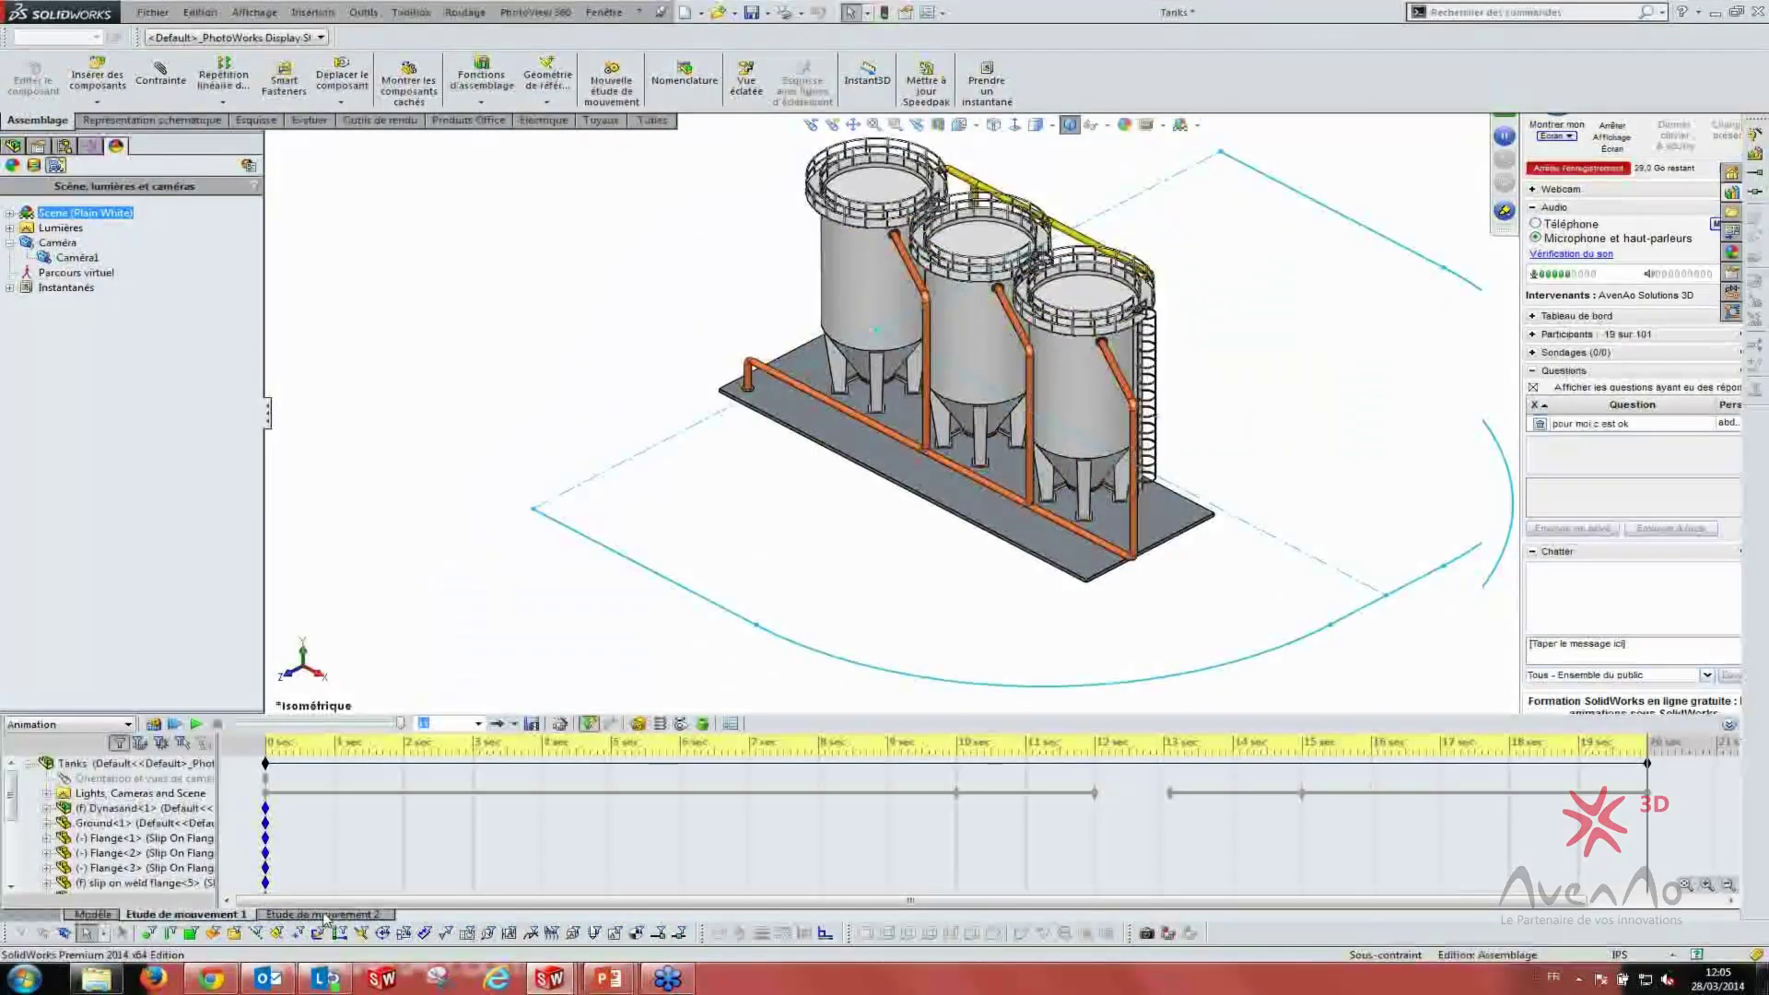
click(324, 914)
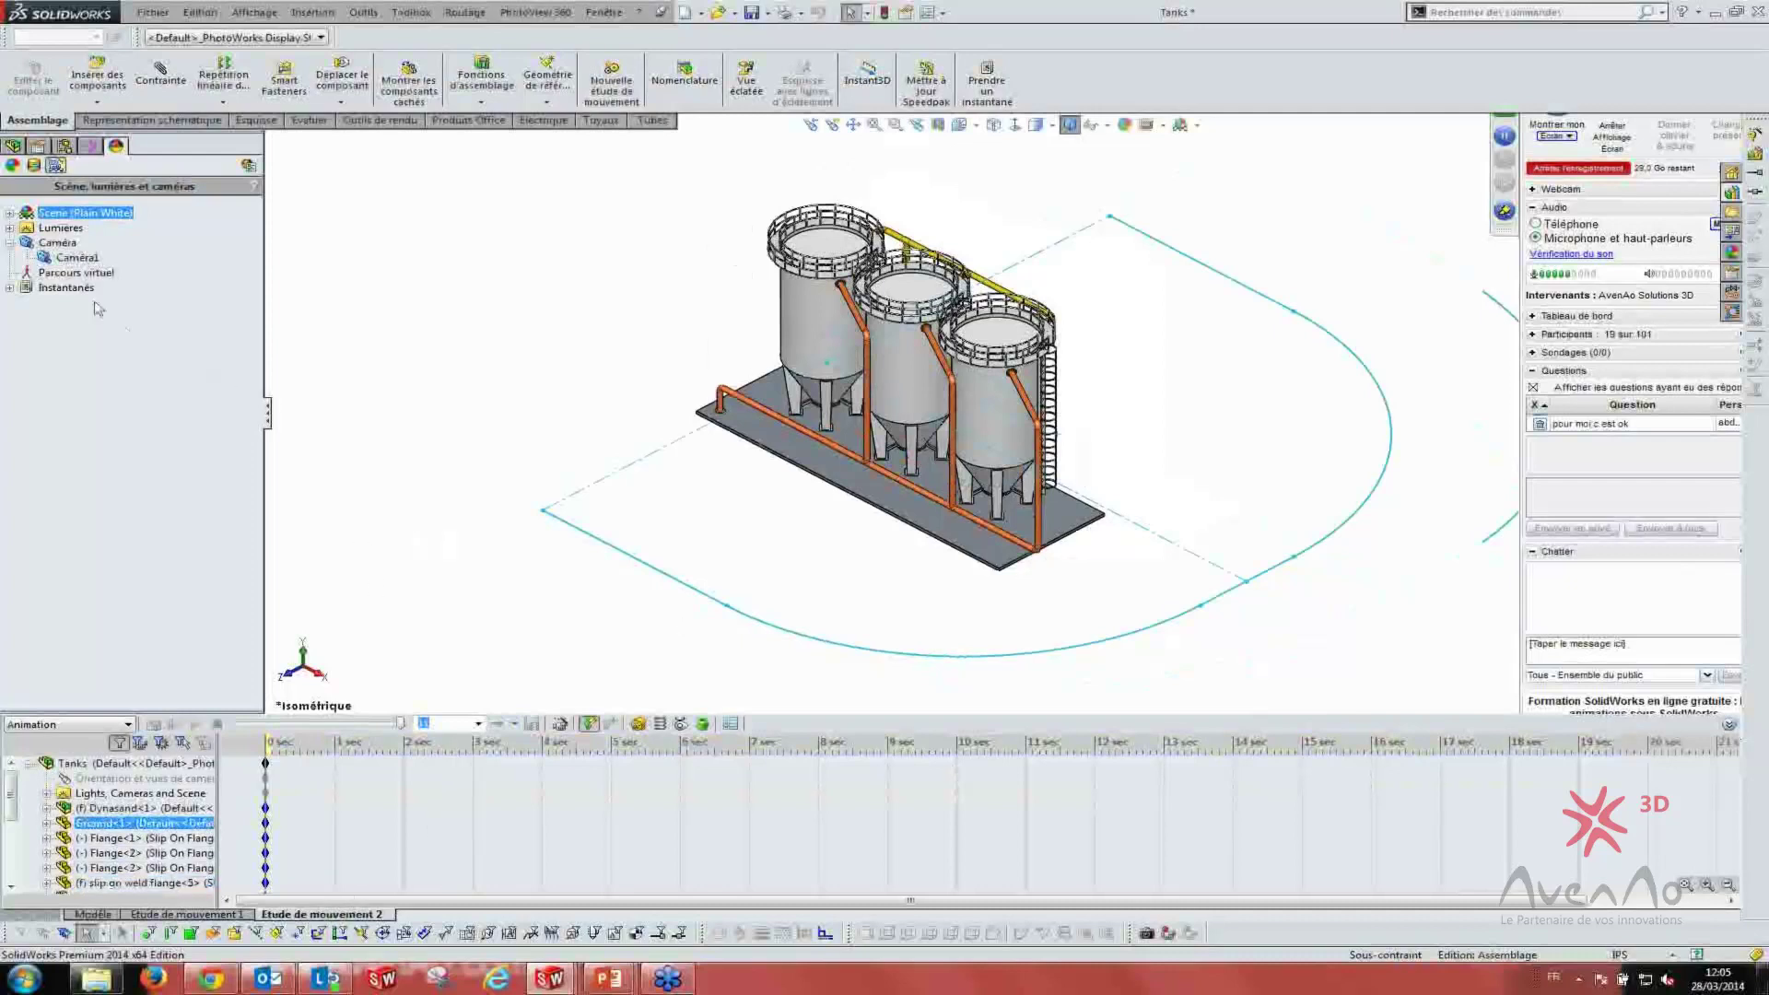
right_click(58, 245)
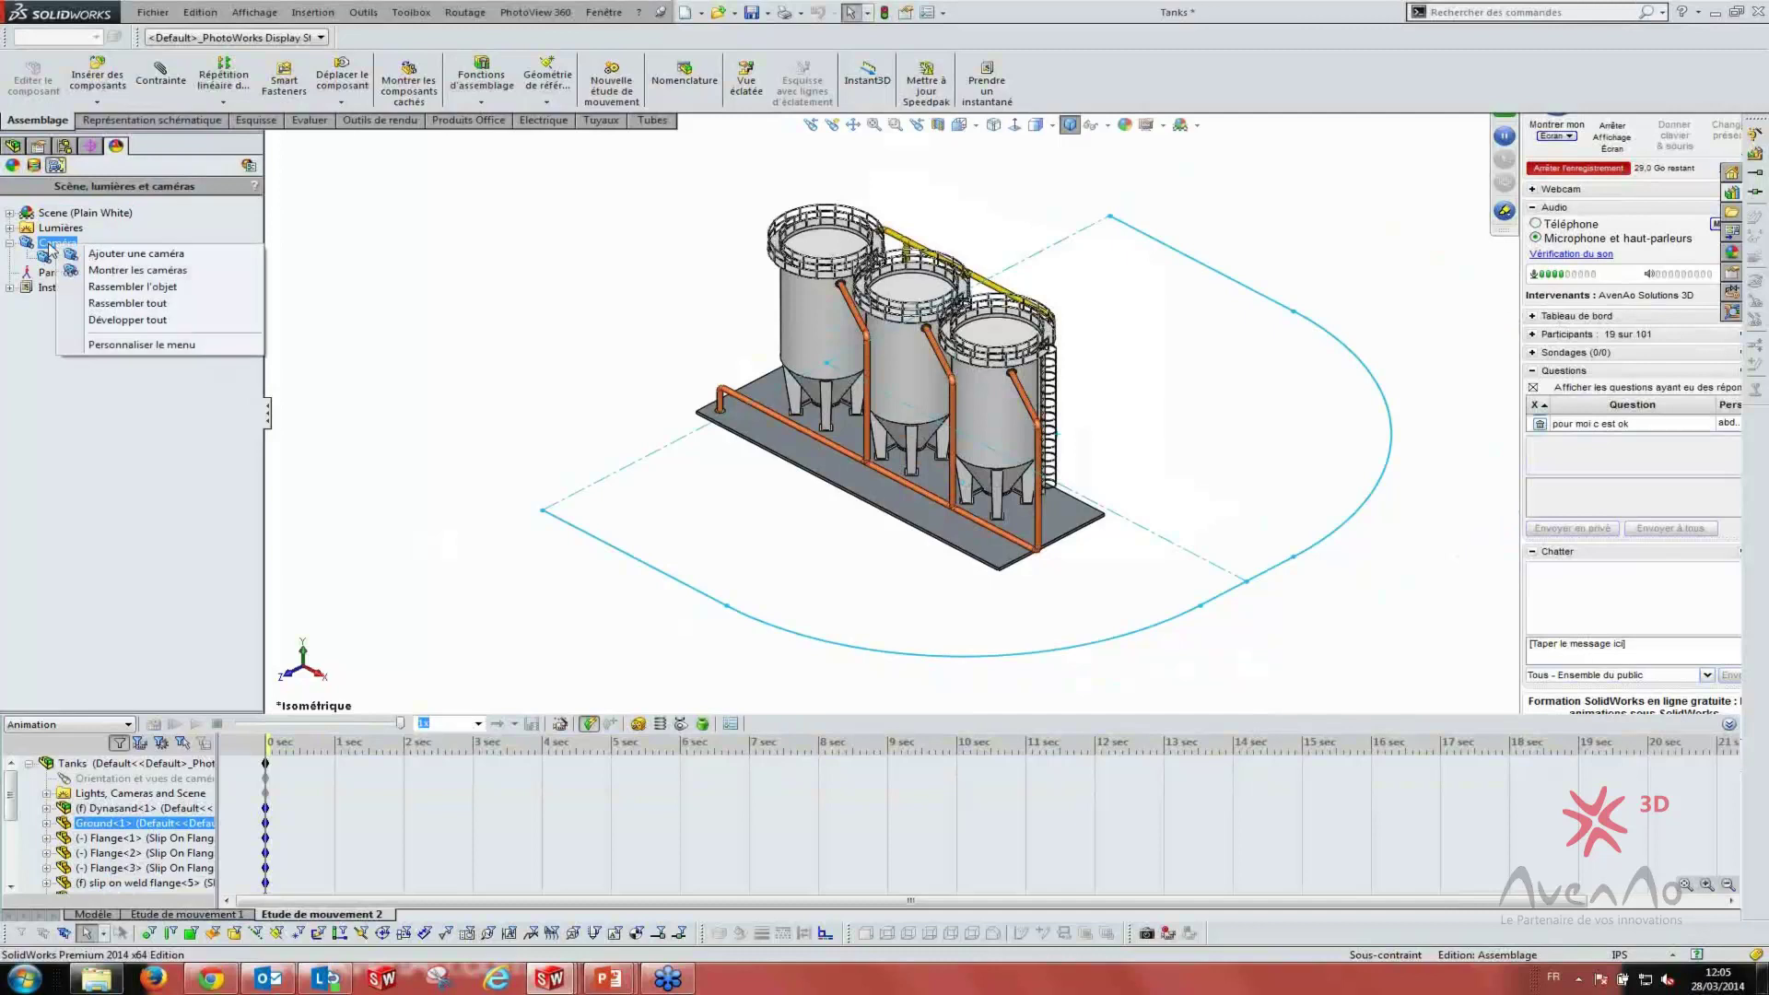
click(123, 255)
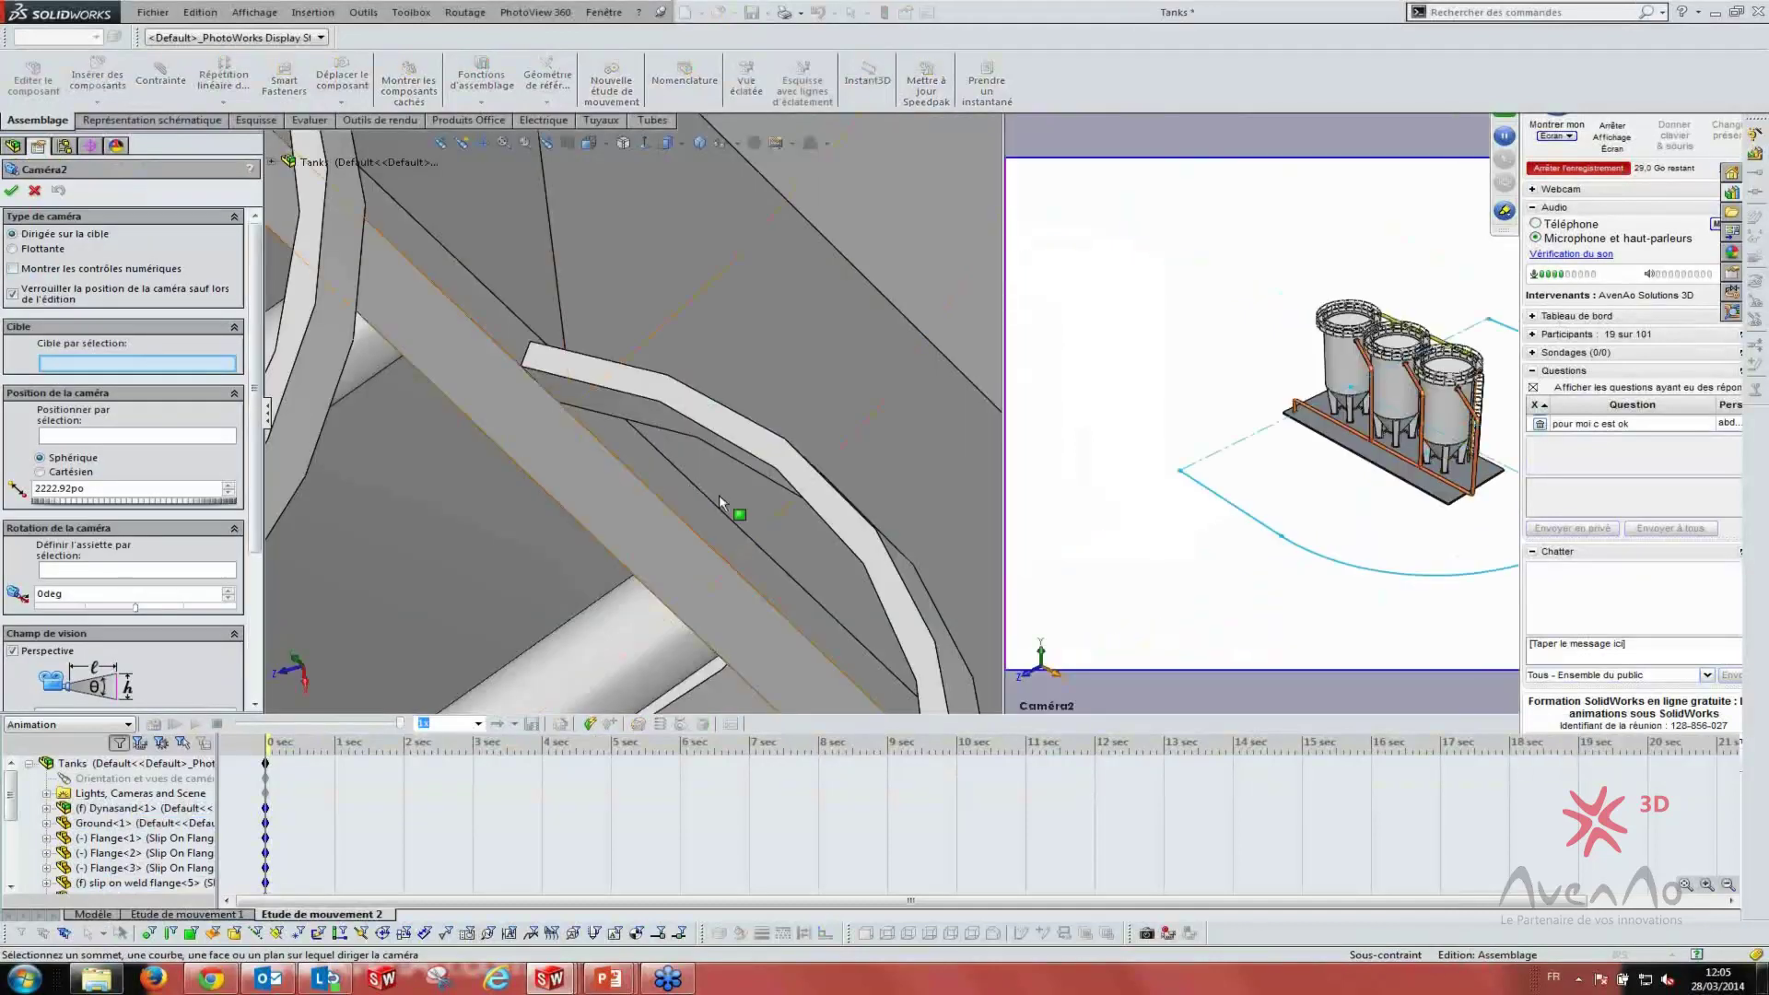
scroll(743, 500, up, 5)
scroll(741, 501, up, 2)
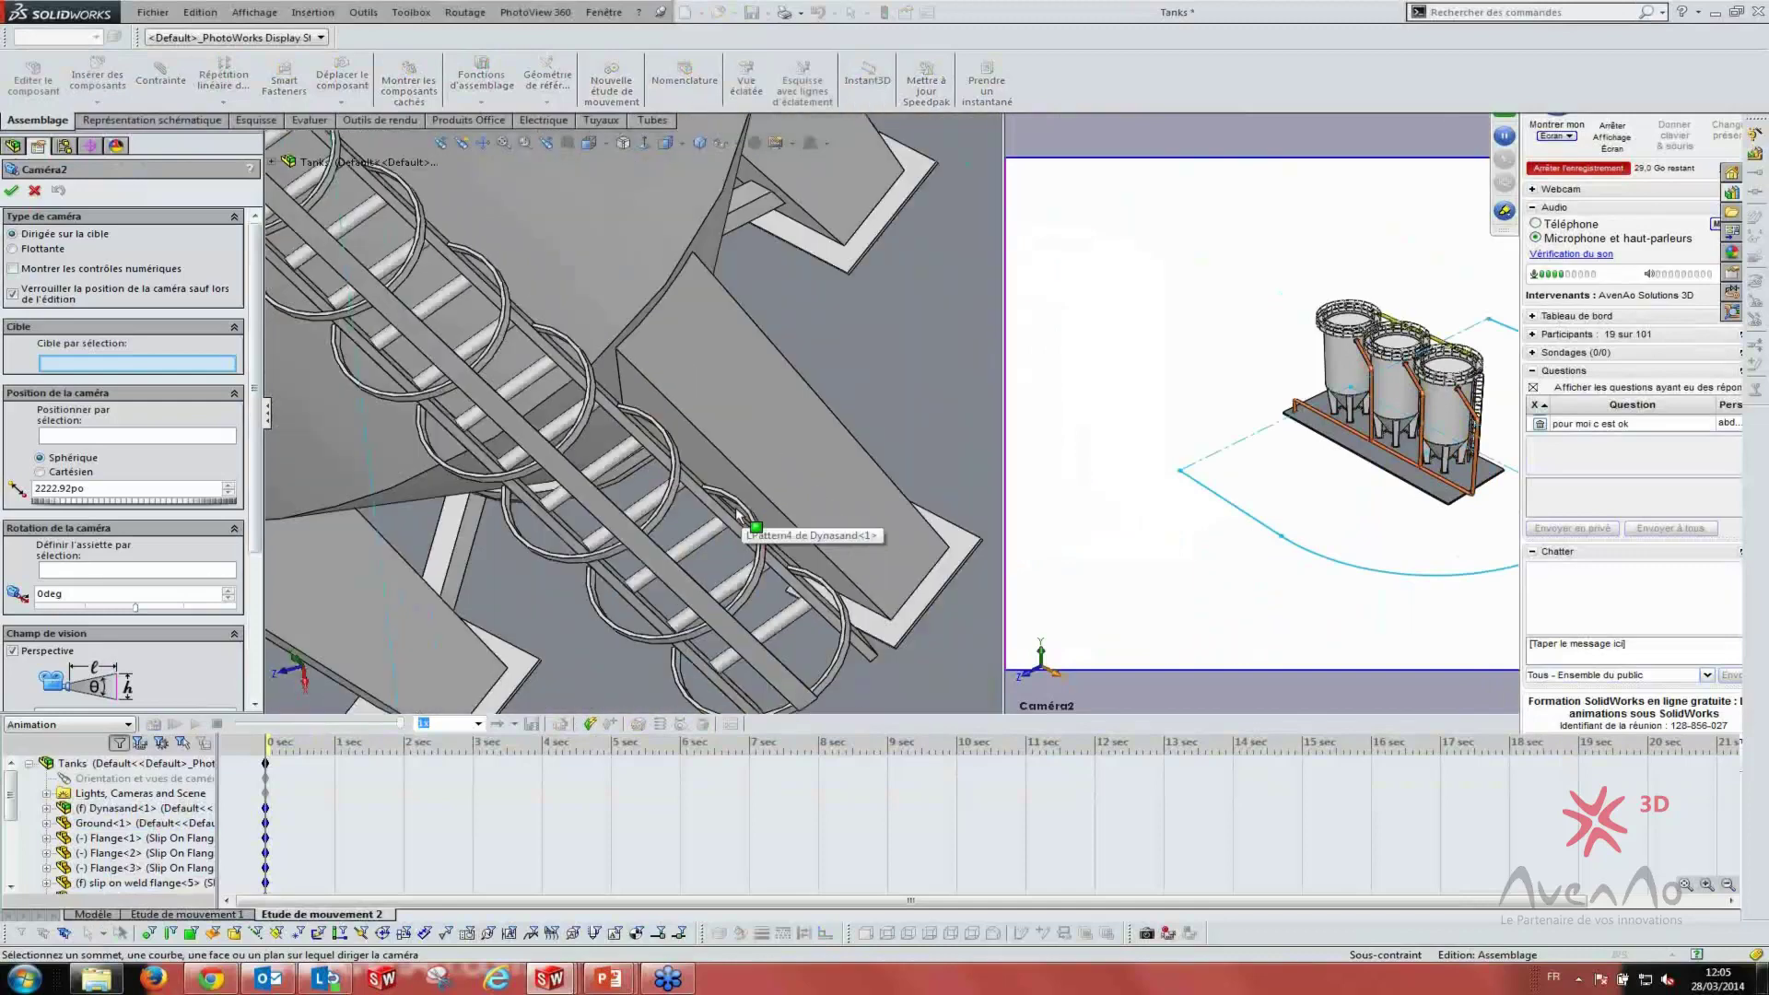
scroll(735, 507, up, 2)
scroll(691, 545, up, 2)
scroll(691, 545, up, 2)
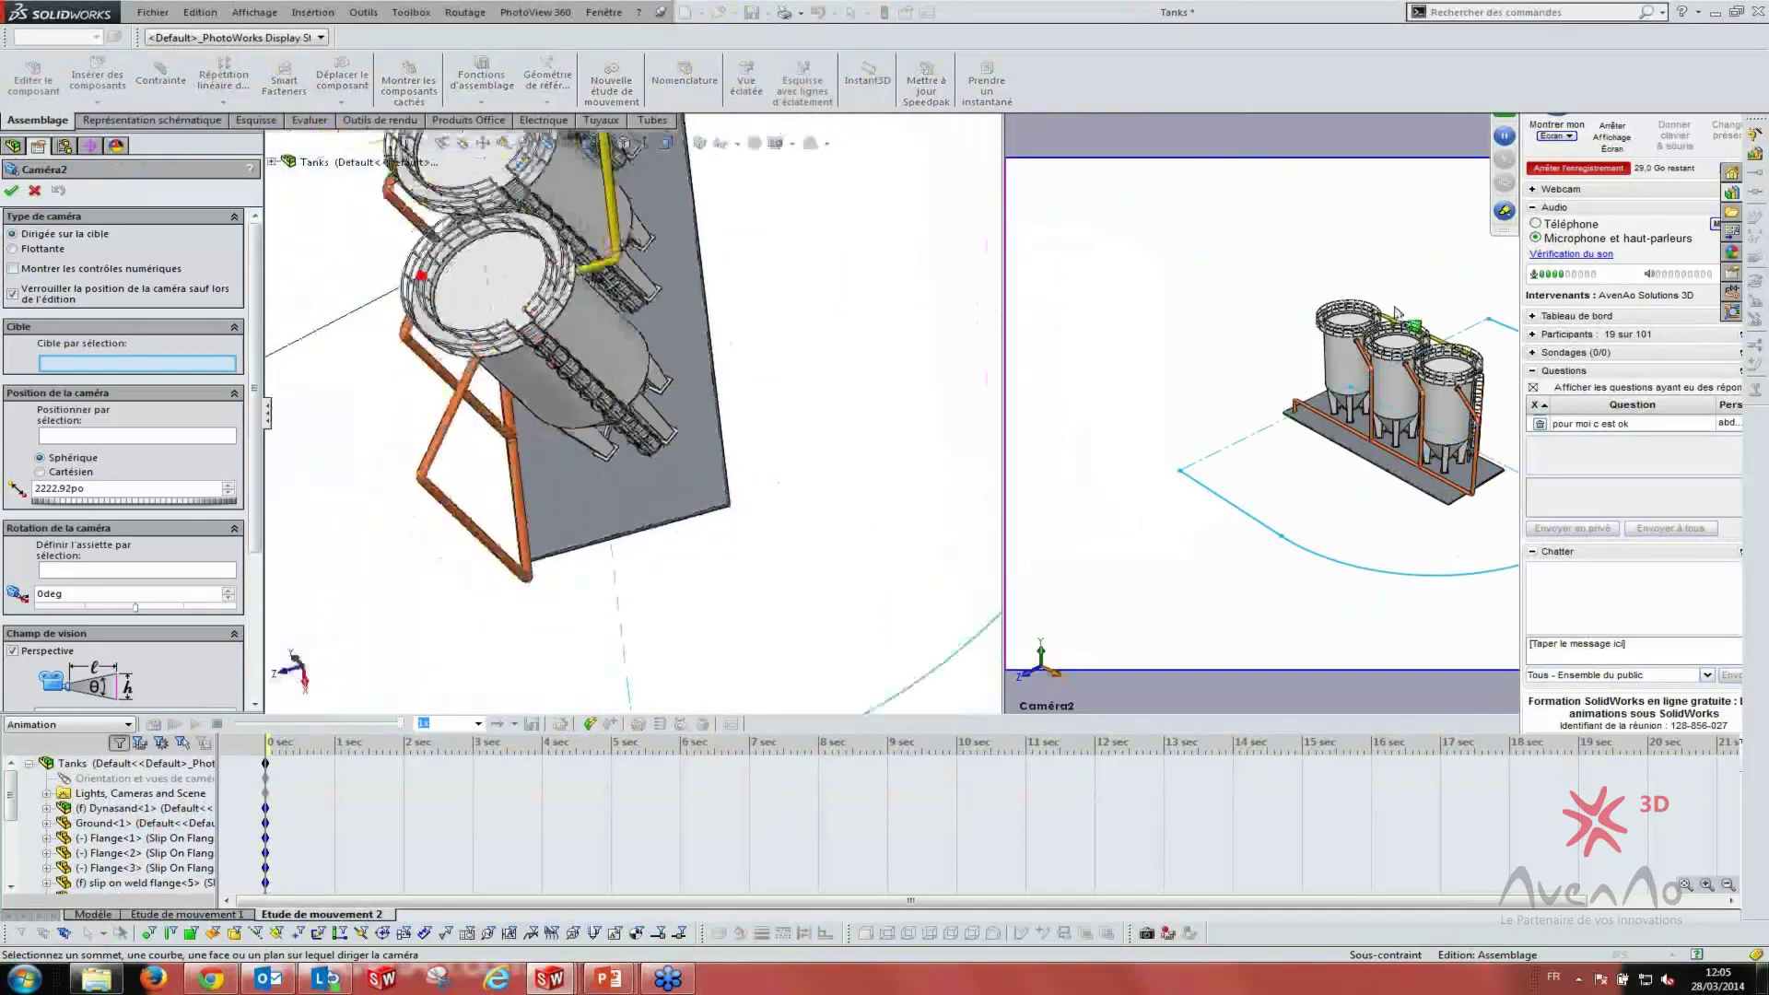
scroll(690, 545, up, 2)
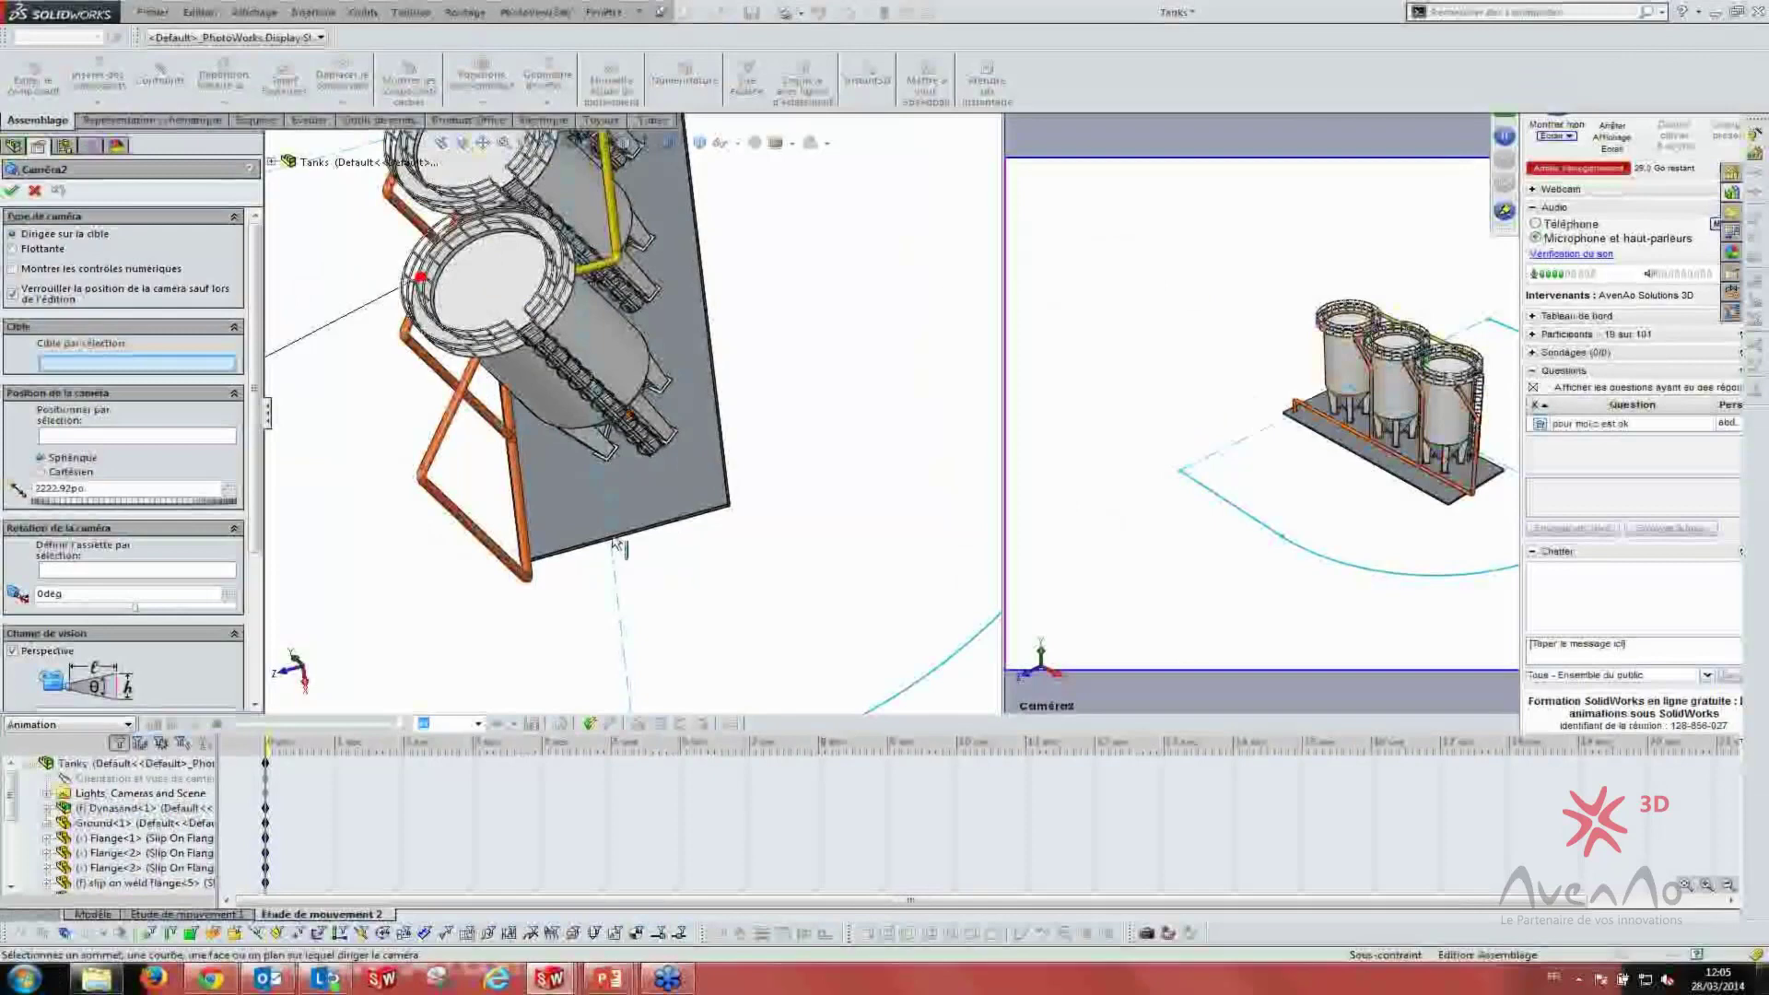
scroll(663, 419, up, 3)
scroll(663, 419, up, 2)
scroll(663, 419, up, 2)
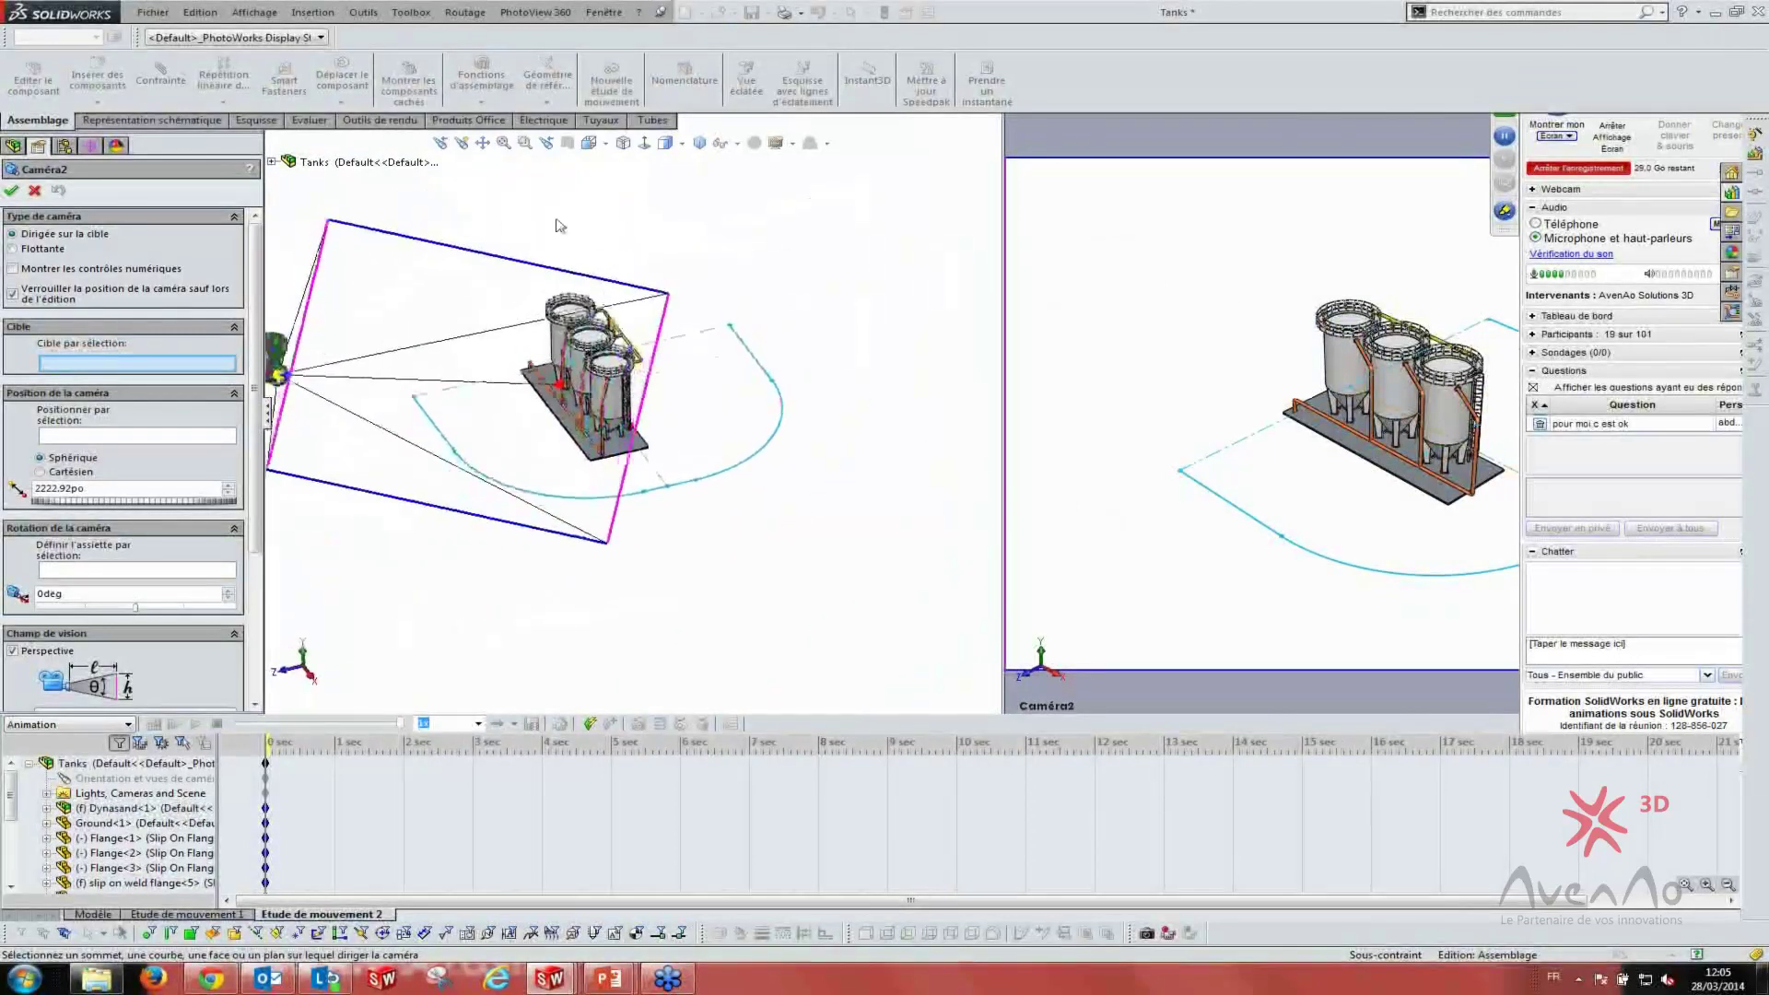
mouse_move(501, 434)
middle_down()
mouse_move(590, 433)
mouse_move(516, 432)
middle_up()
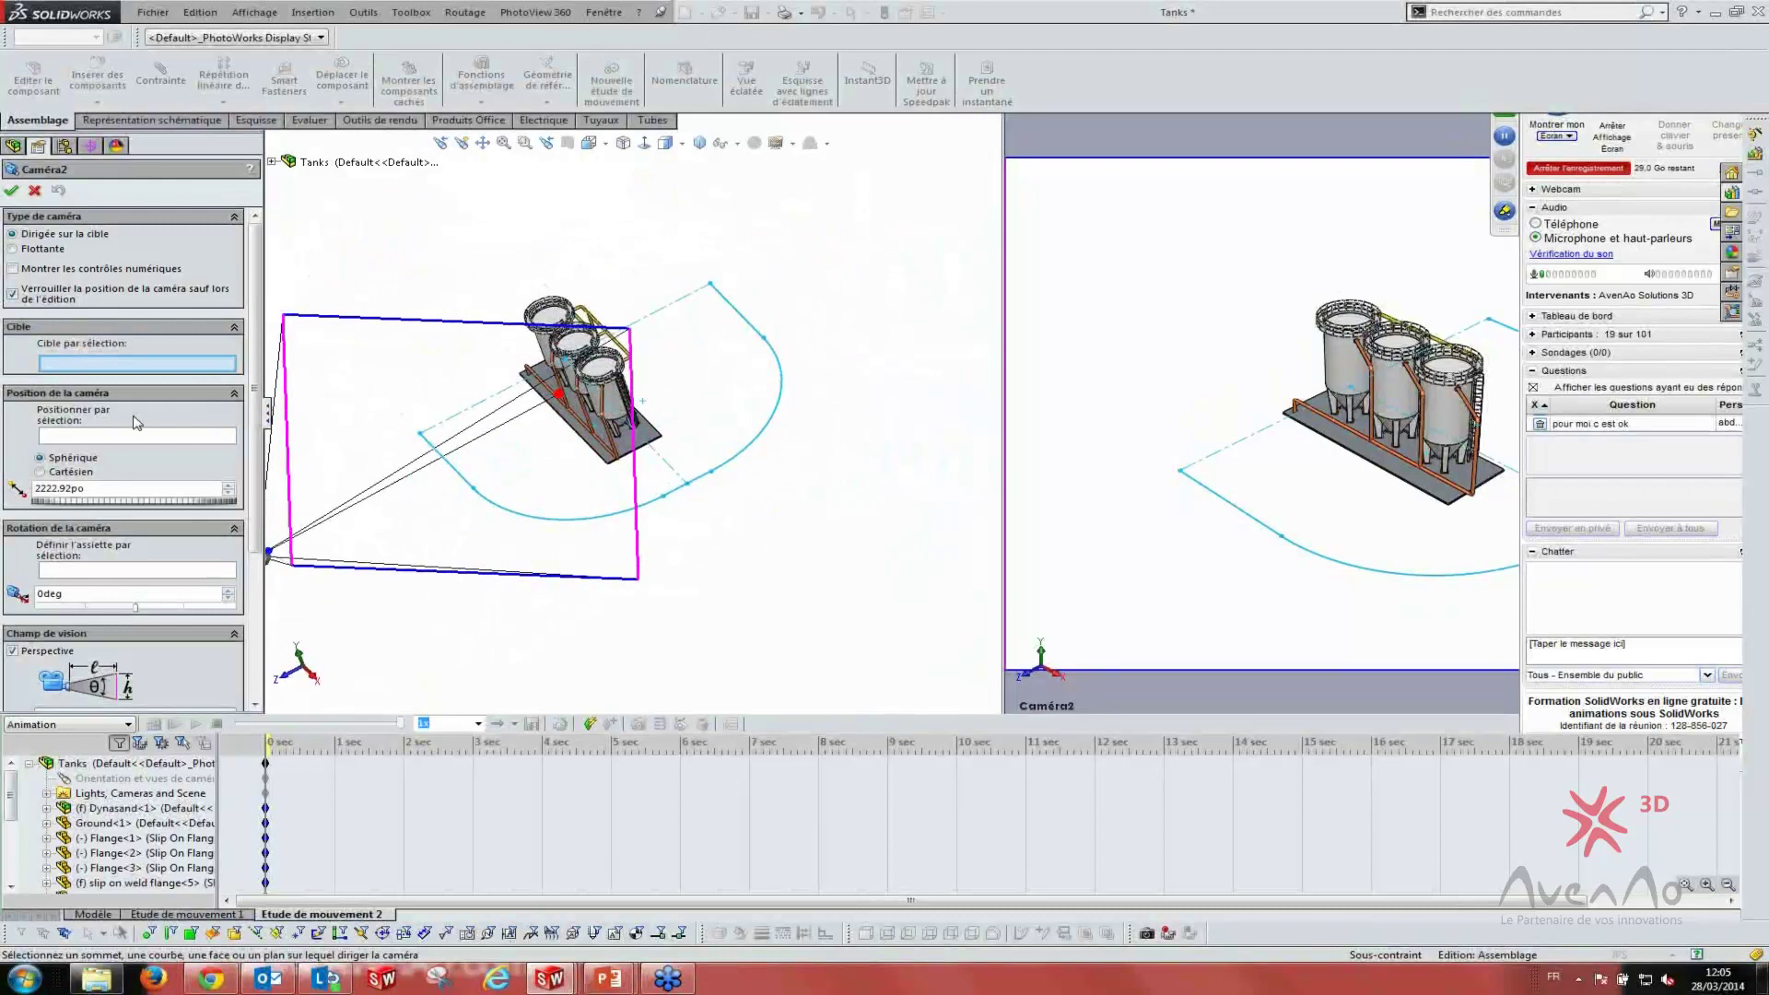
click(57, 438)
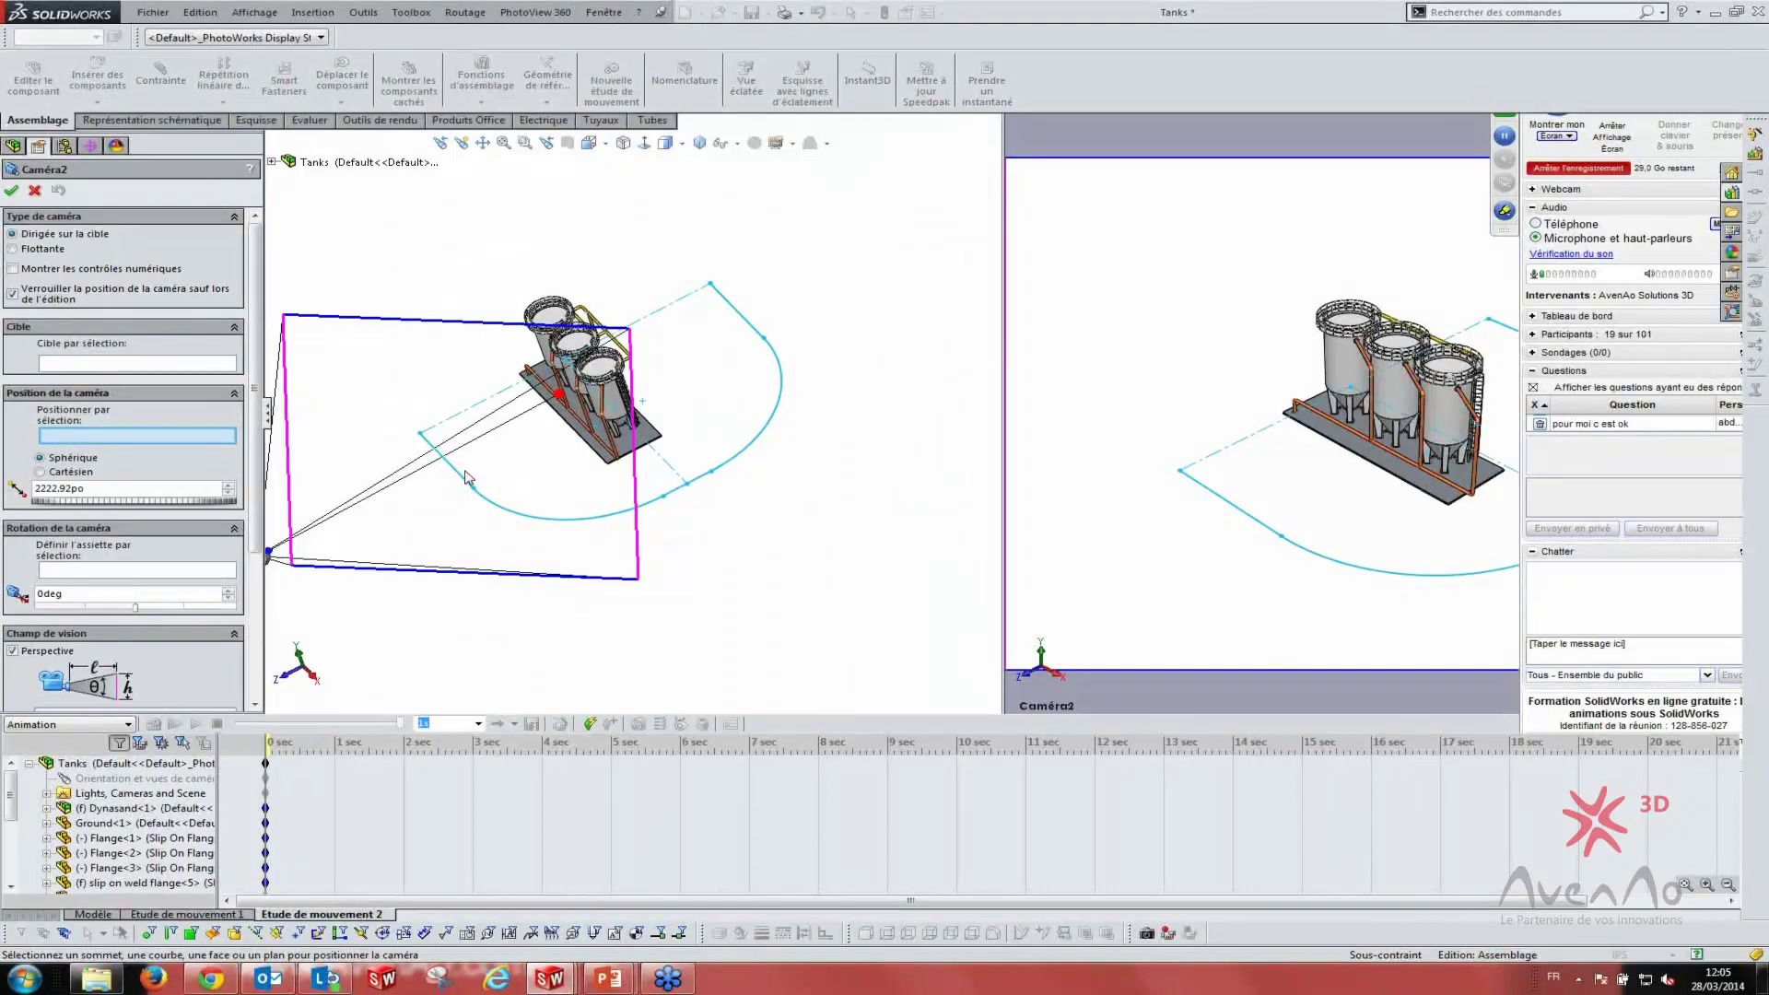
click(455, 473)
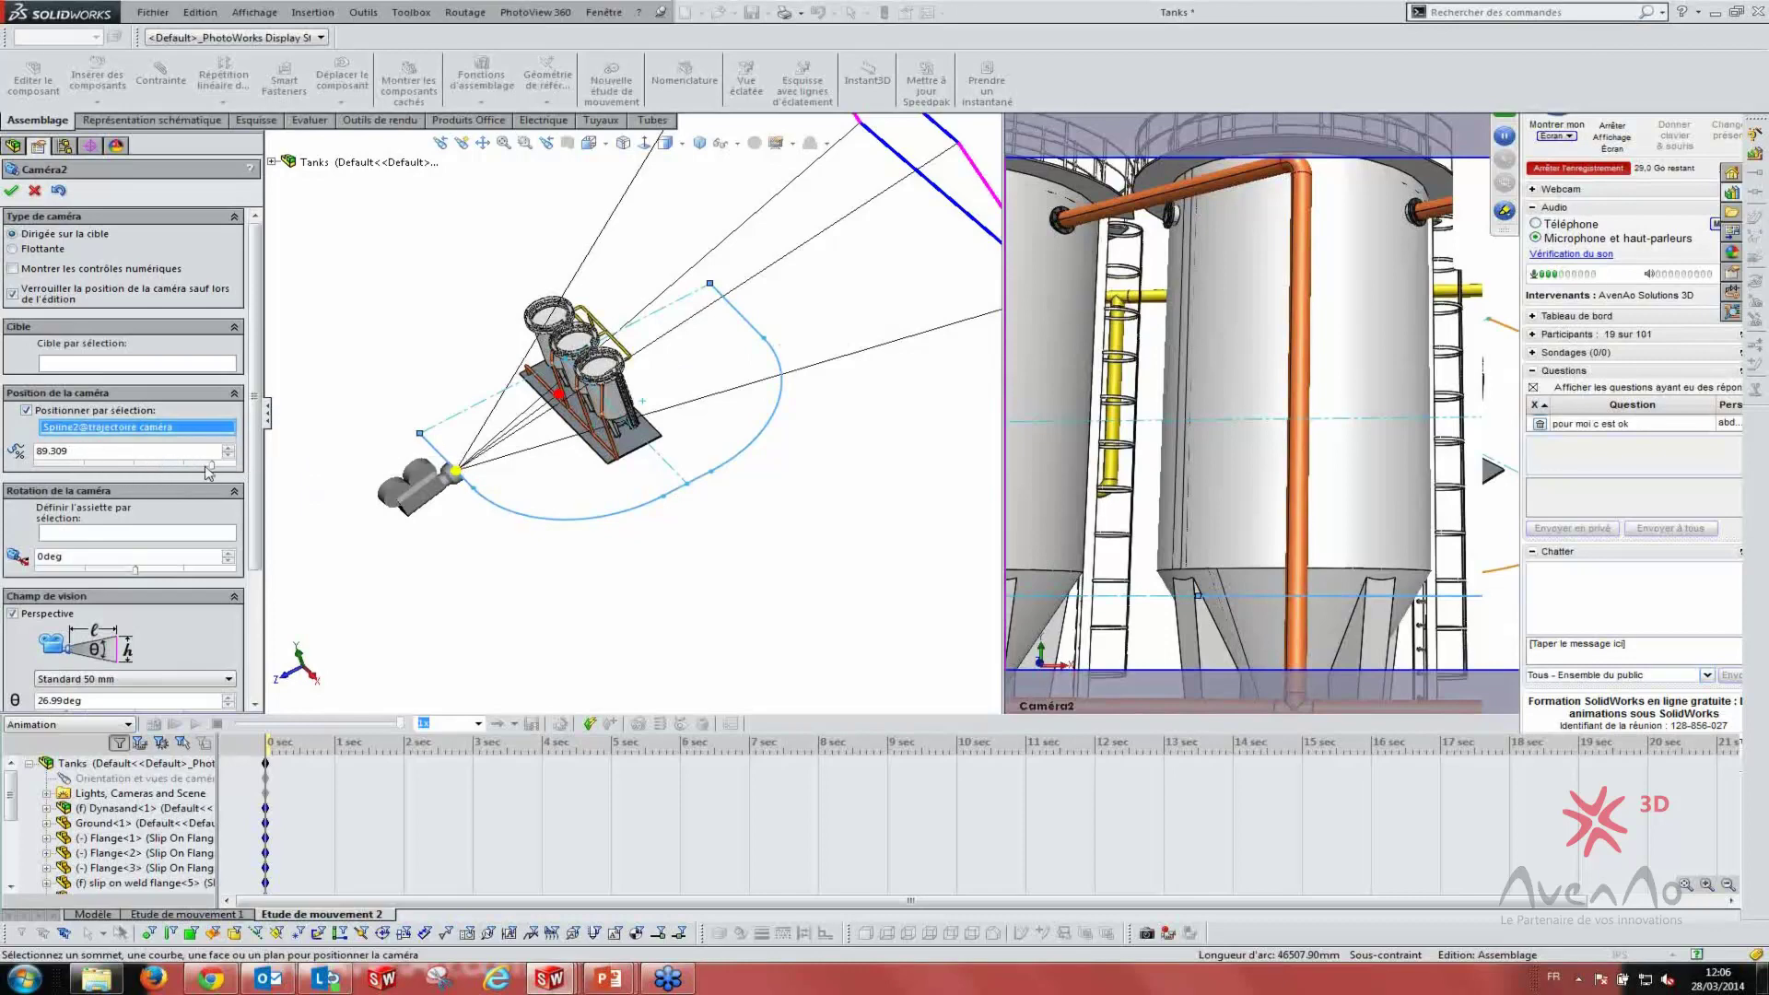
mouse_move(211, 468)
mouse_down()
mouse_move(40, 468)
mouse_move(717, 616)
mouse_up()
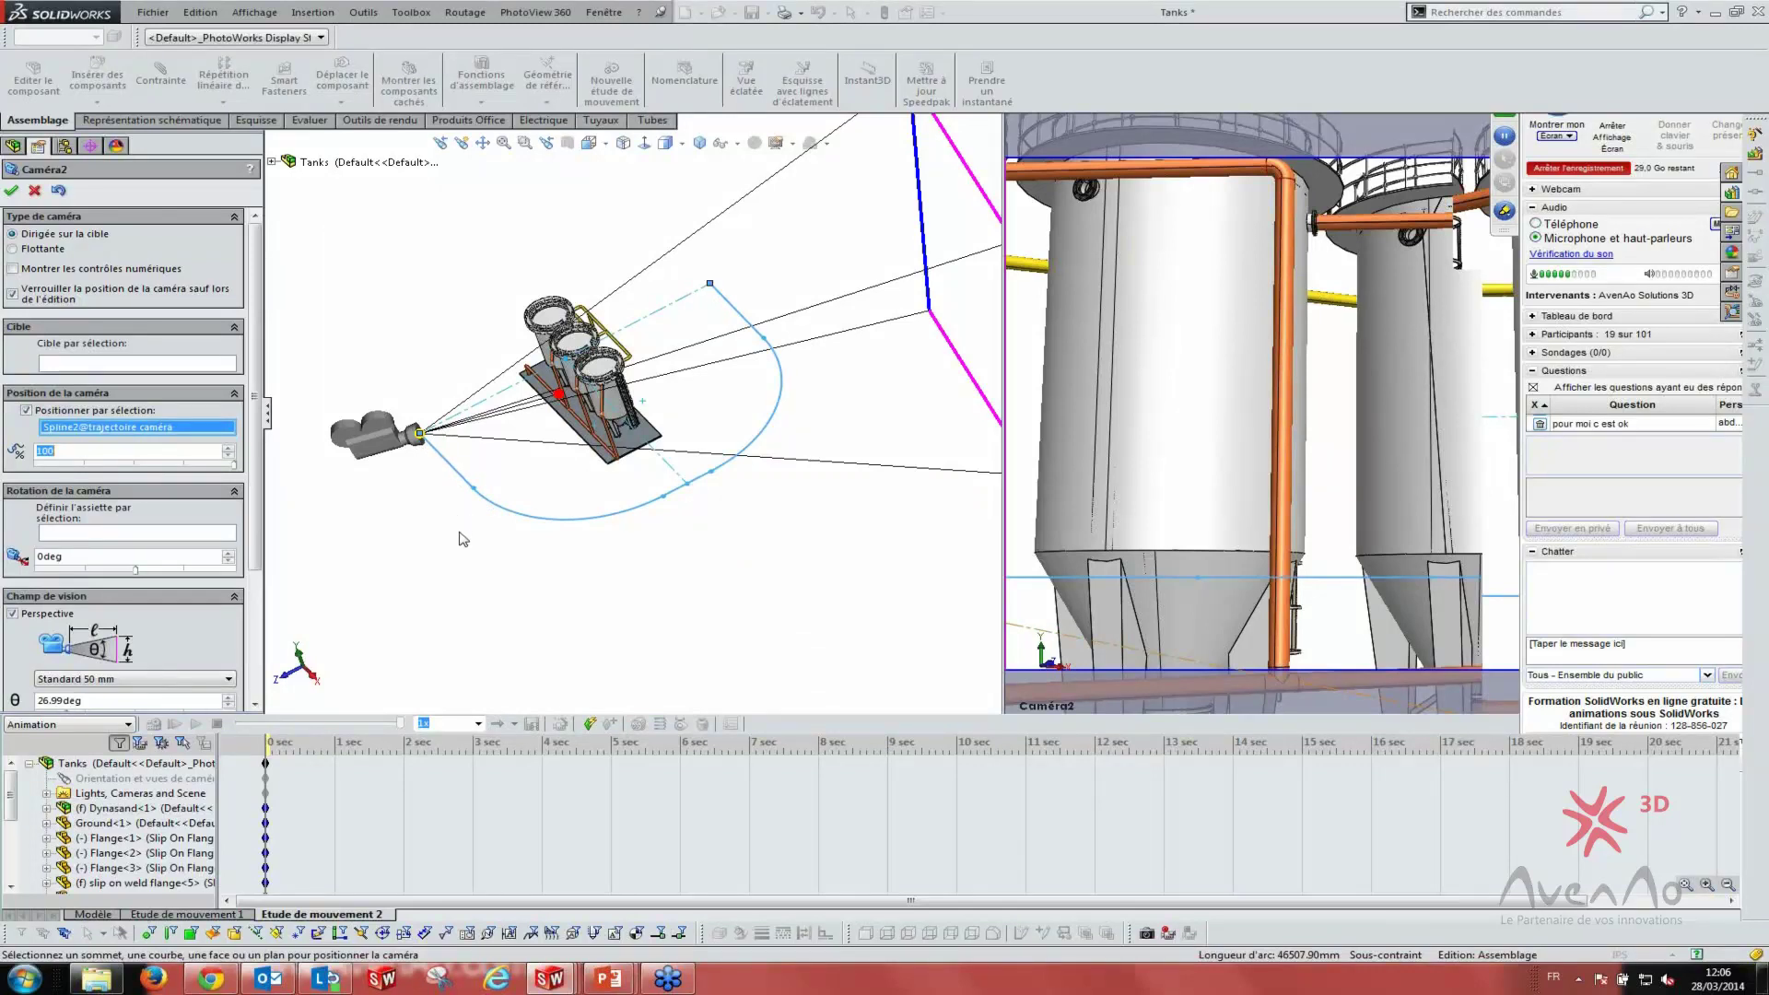
click(153, 12)
click(584, 612)
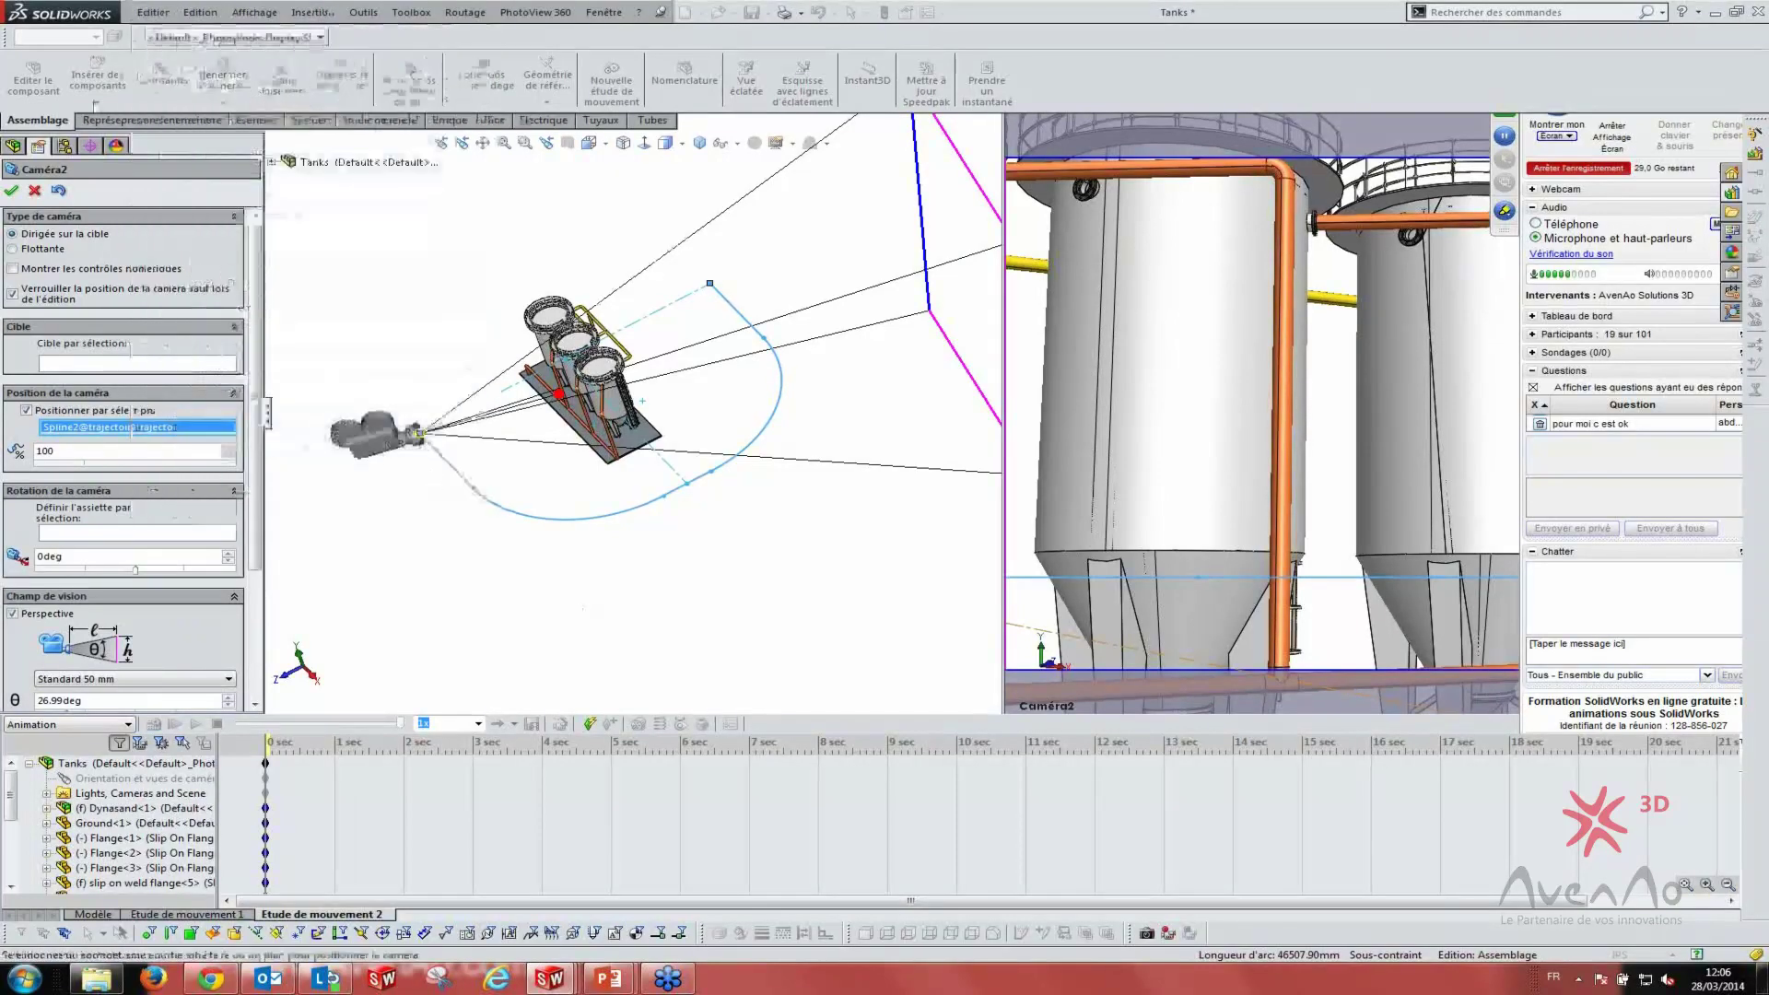
key(ctrl+7)
key(Escape)
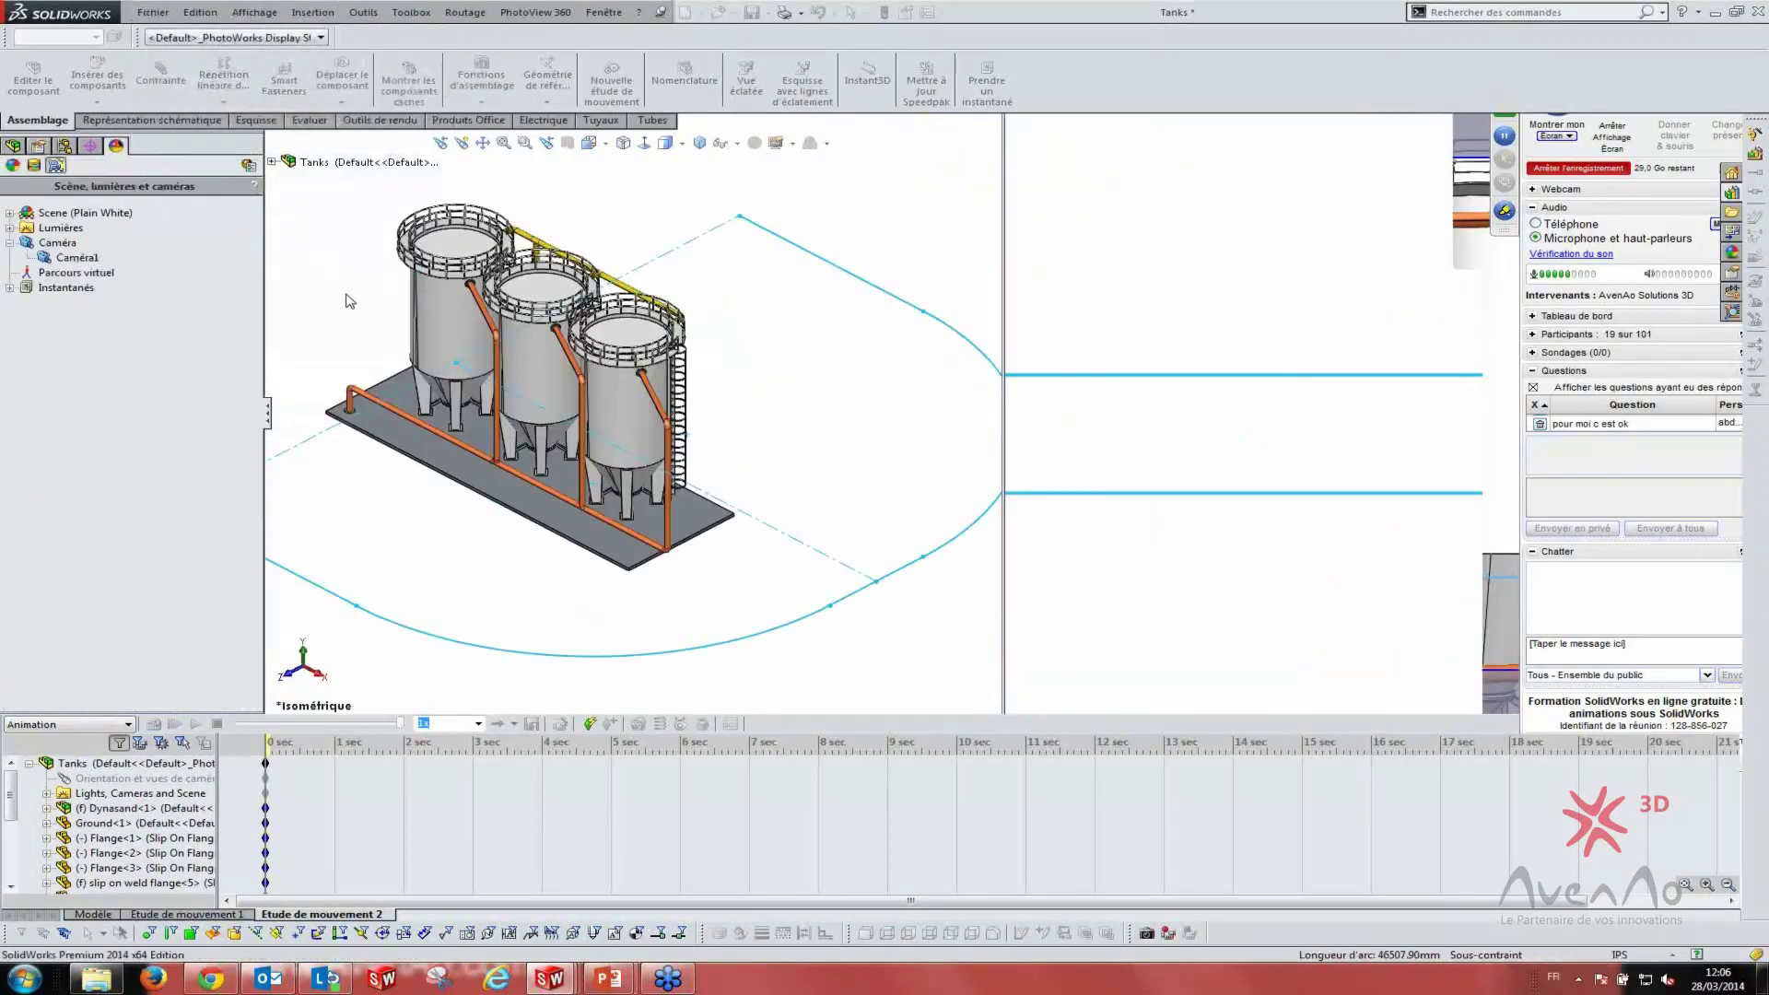
- Create a new part from the Pièce formation template and sketch on Plan de face
click(165, 20)
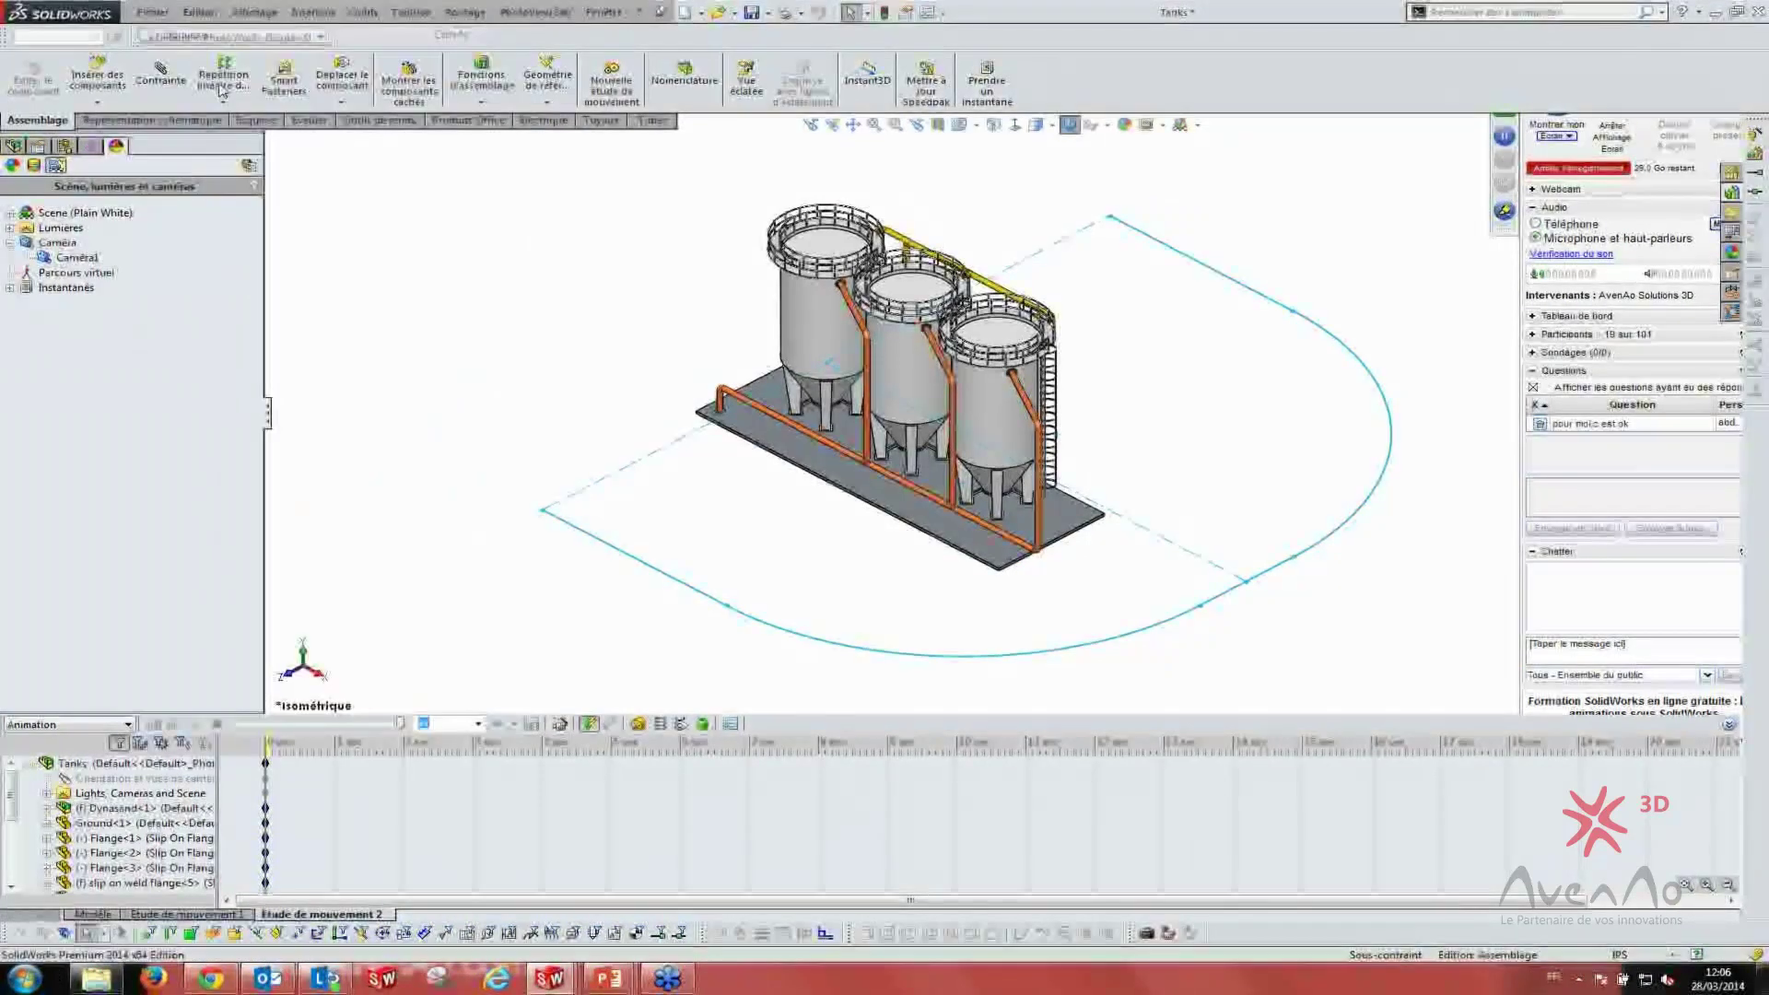
double_click(565, 166)
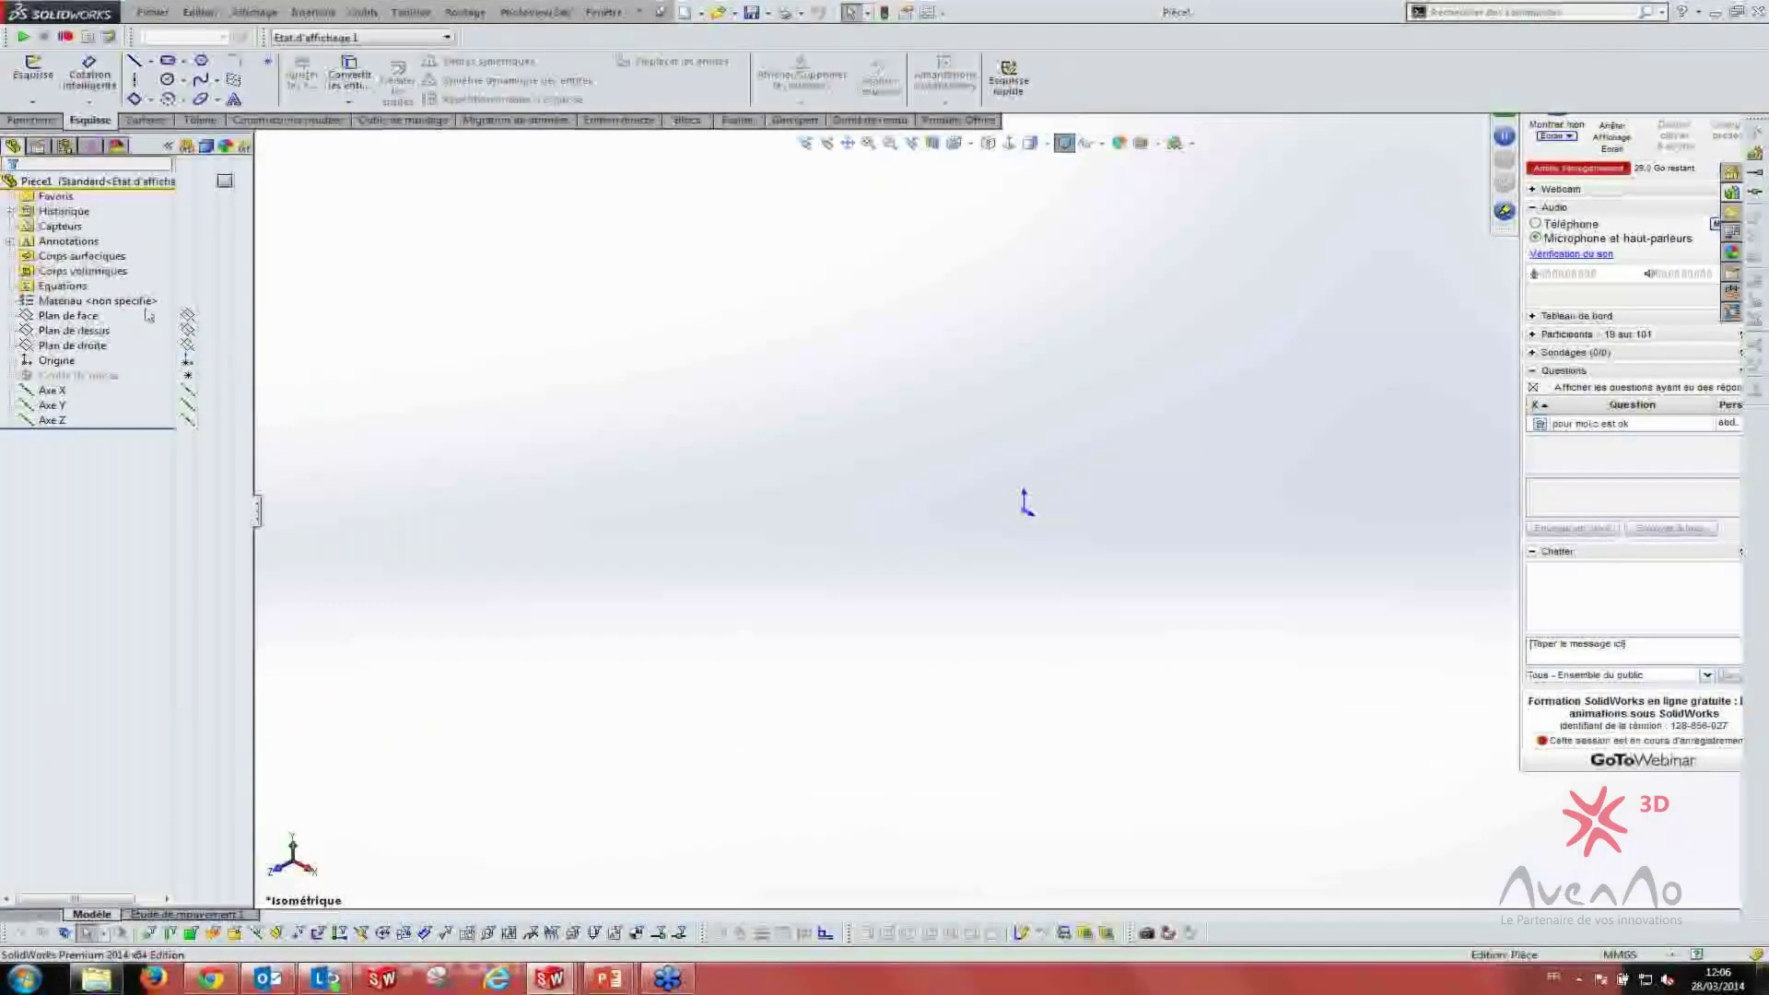
click(80, 317)
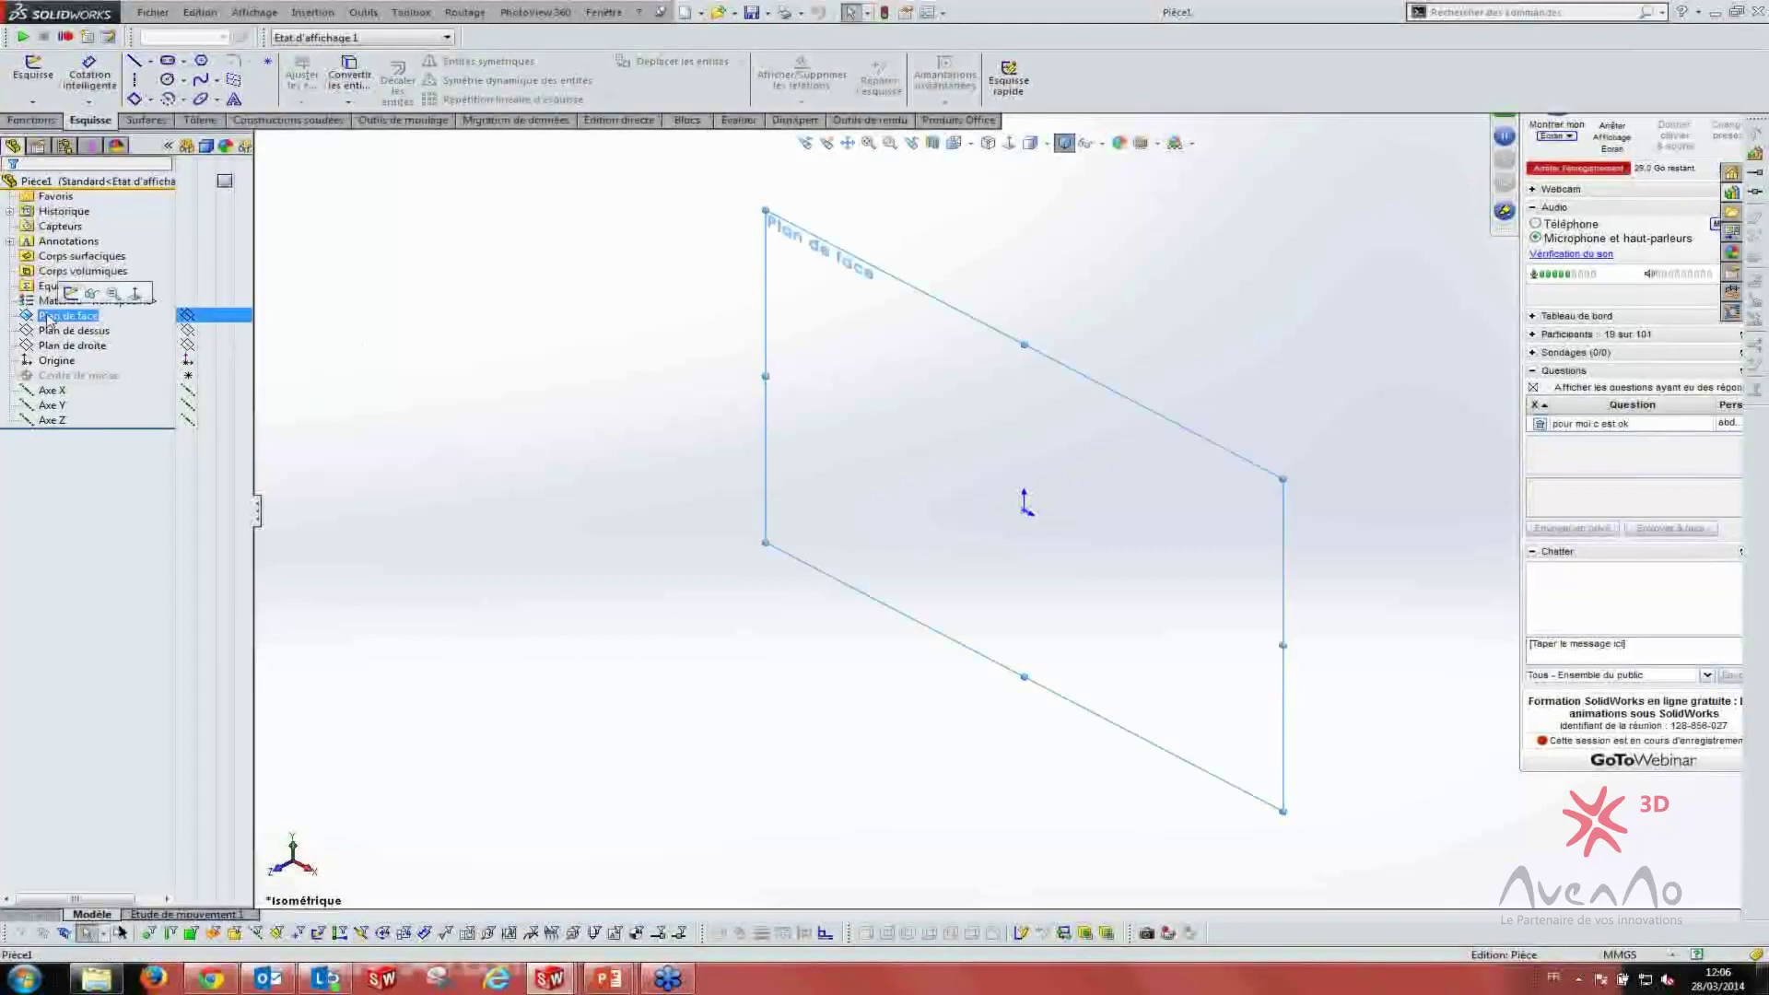
click(70, 293)
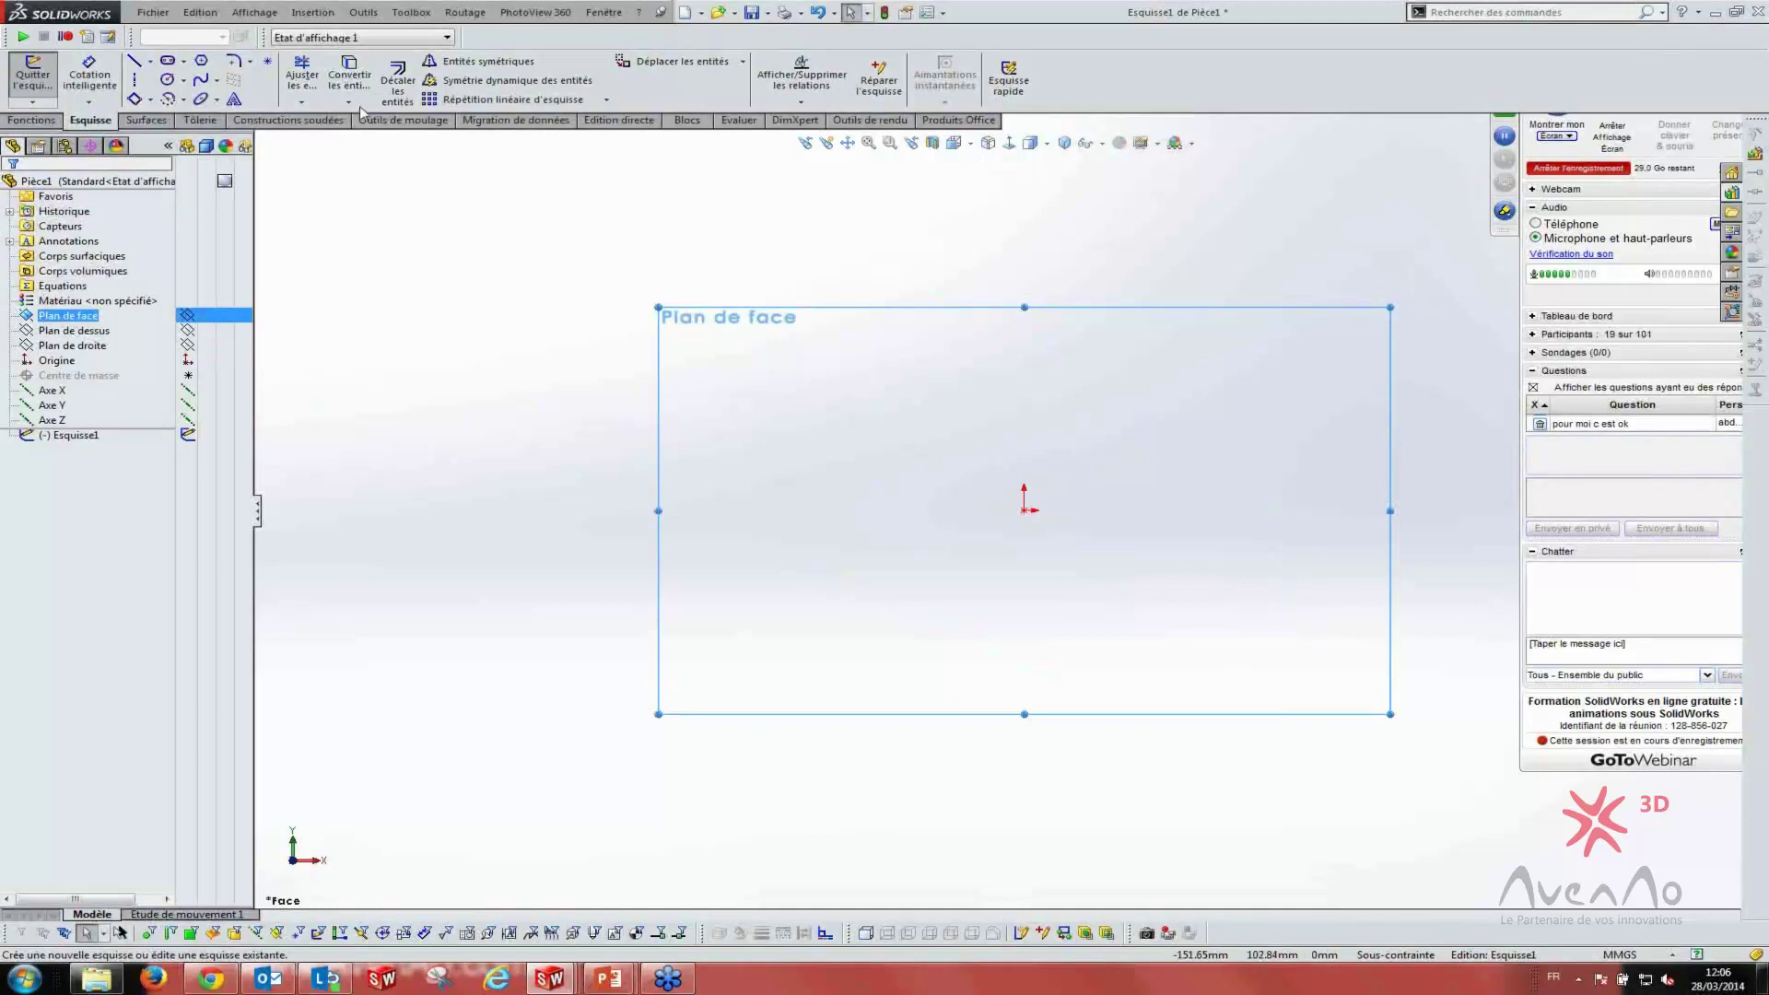
- Draw a 65.64 mm vertical line, a semicircular tangent arc and a second vertical line from the origin
click(134, 61)
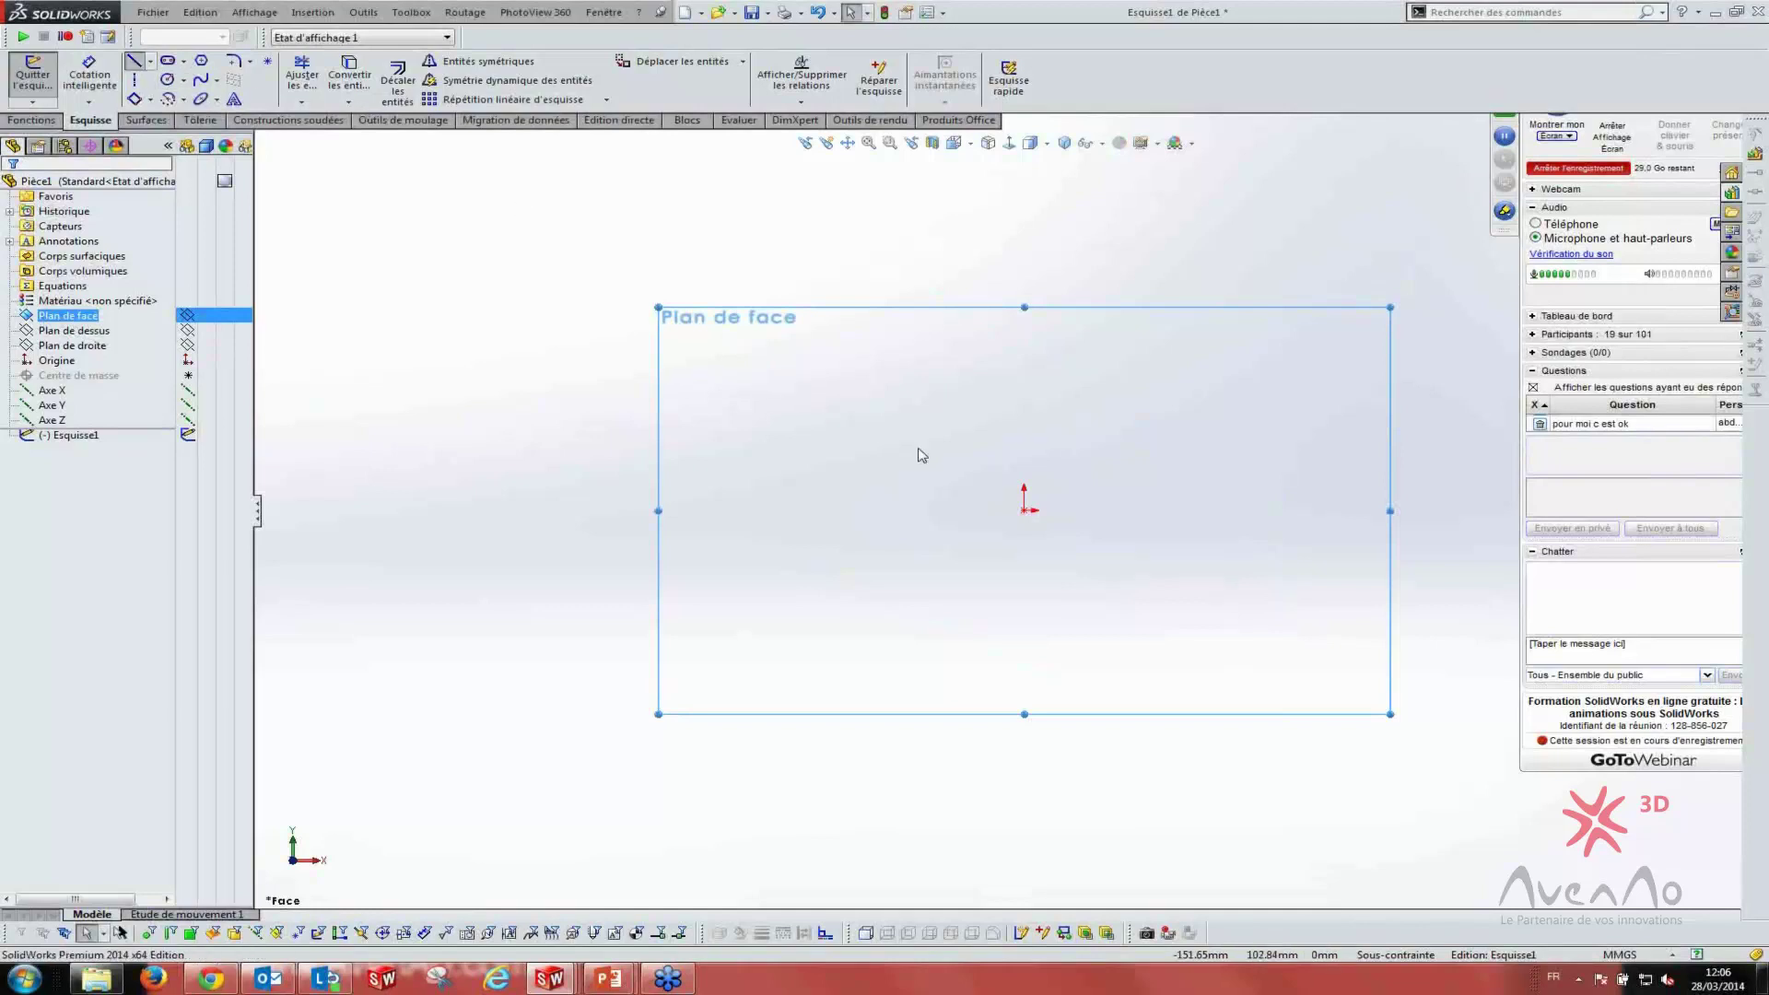
click(1024, 510)
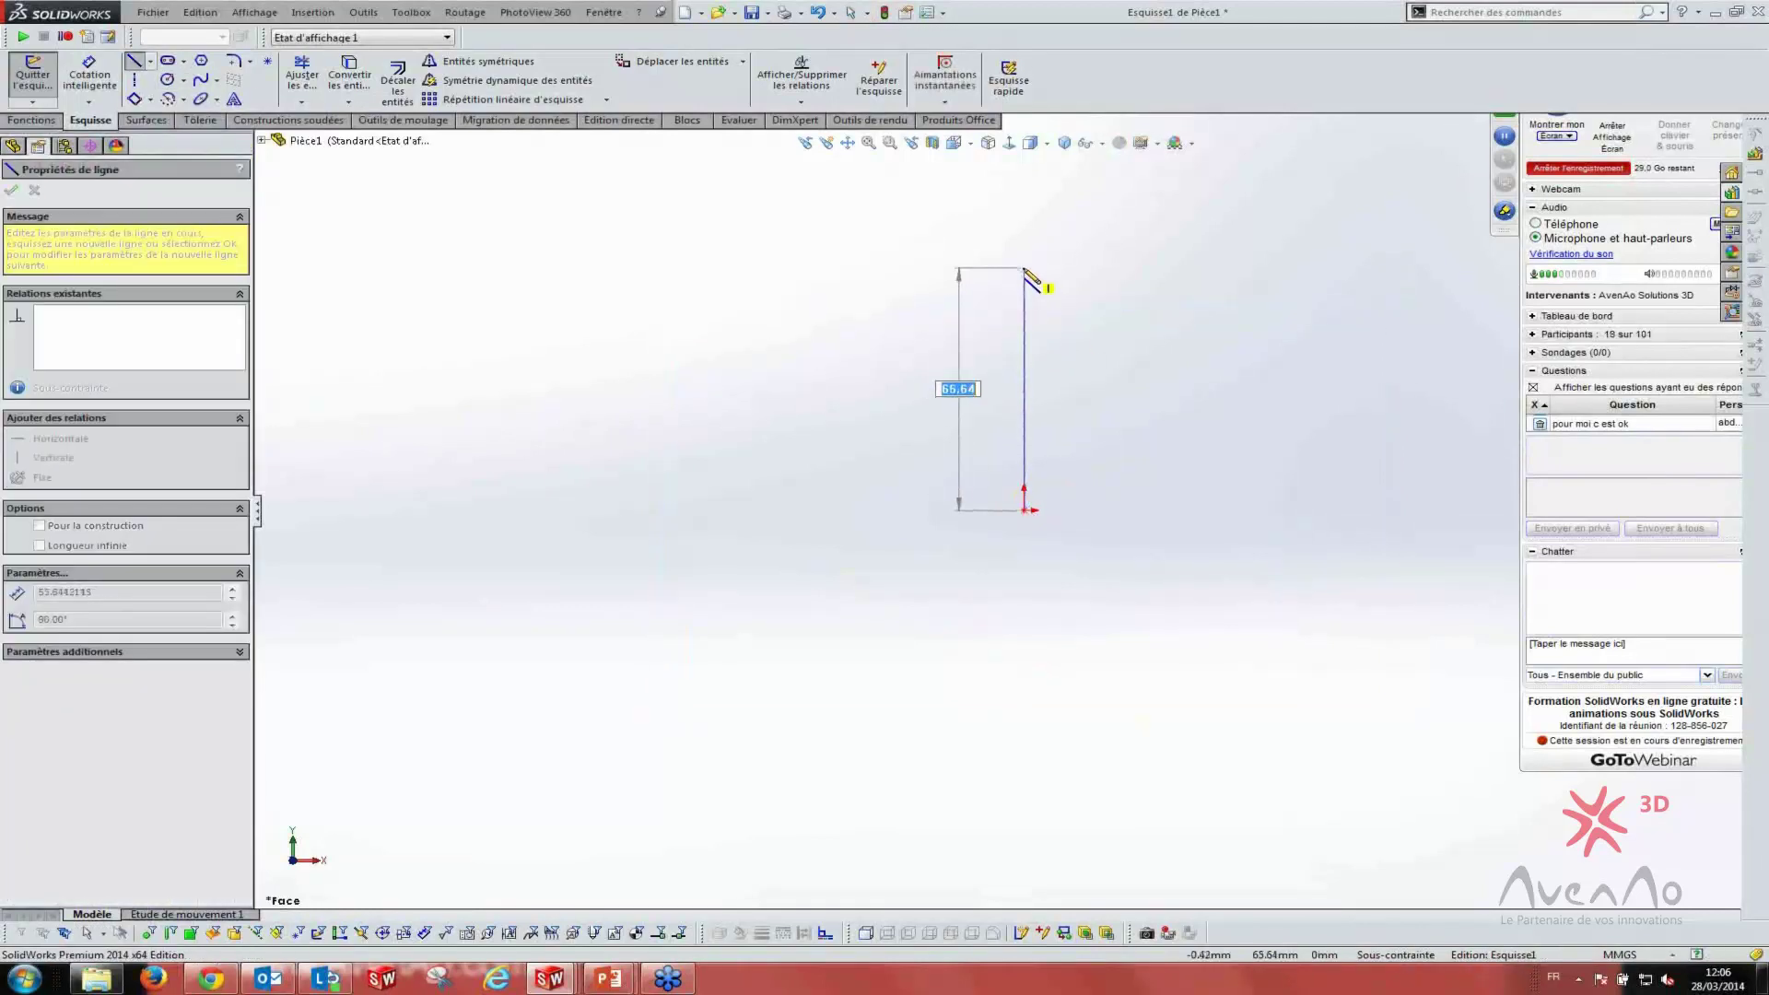
click(1024, 268)
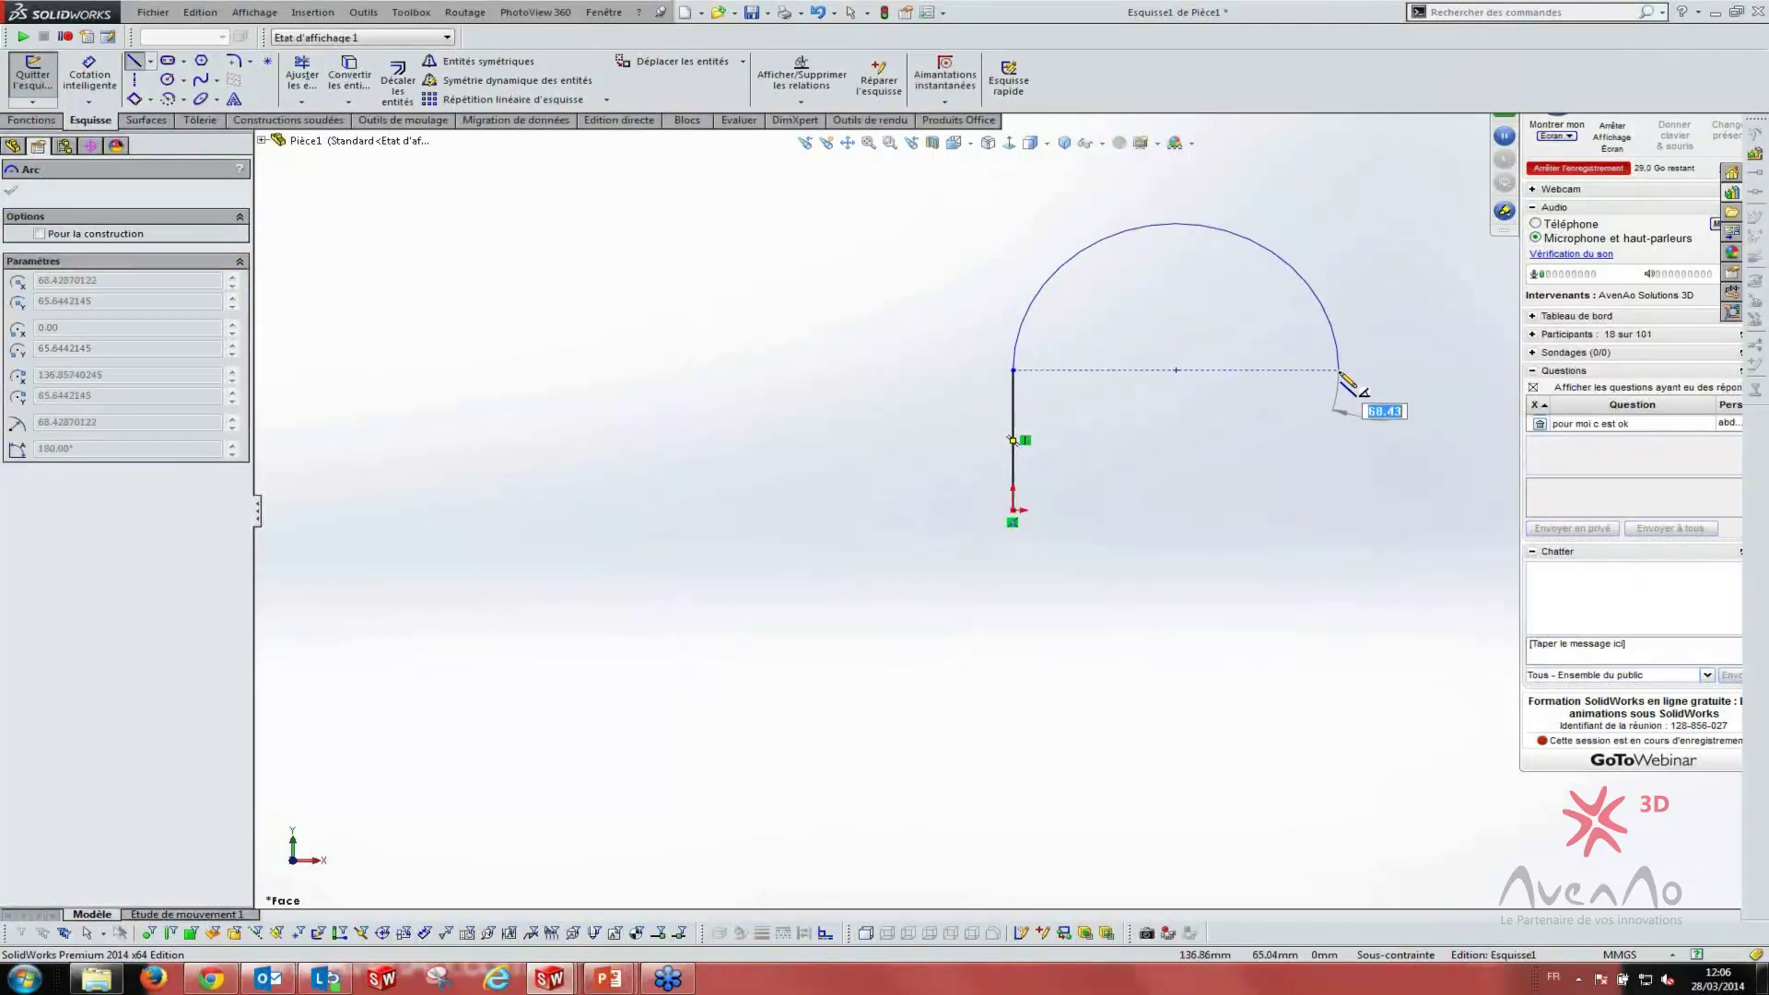
click(1340, 370)
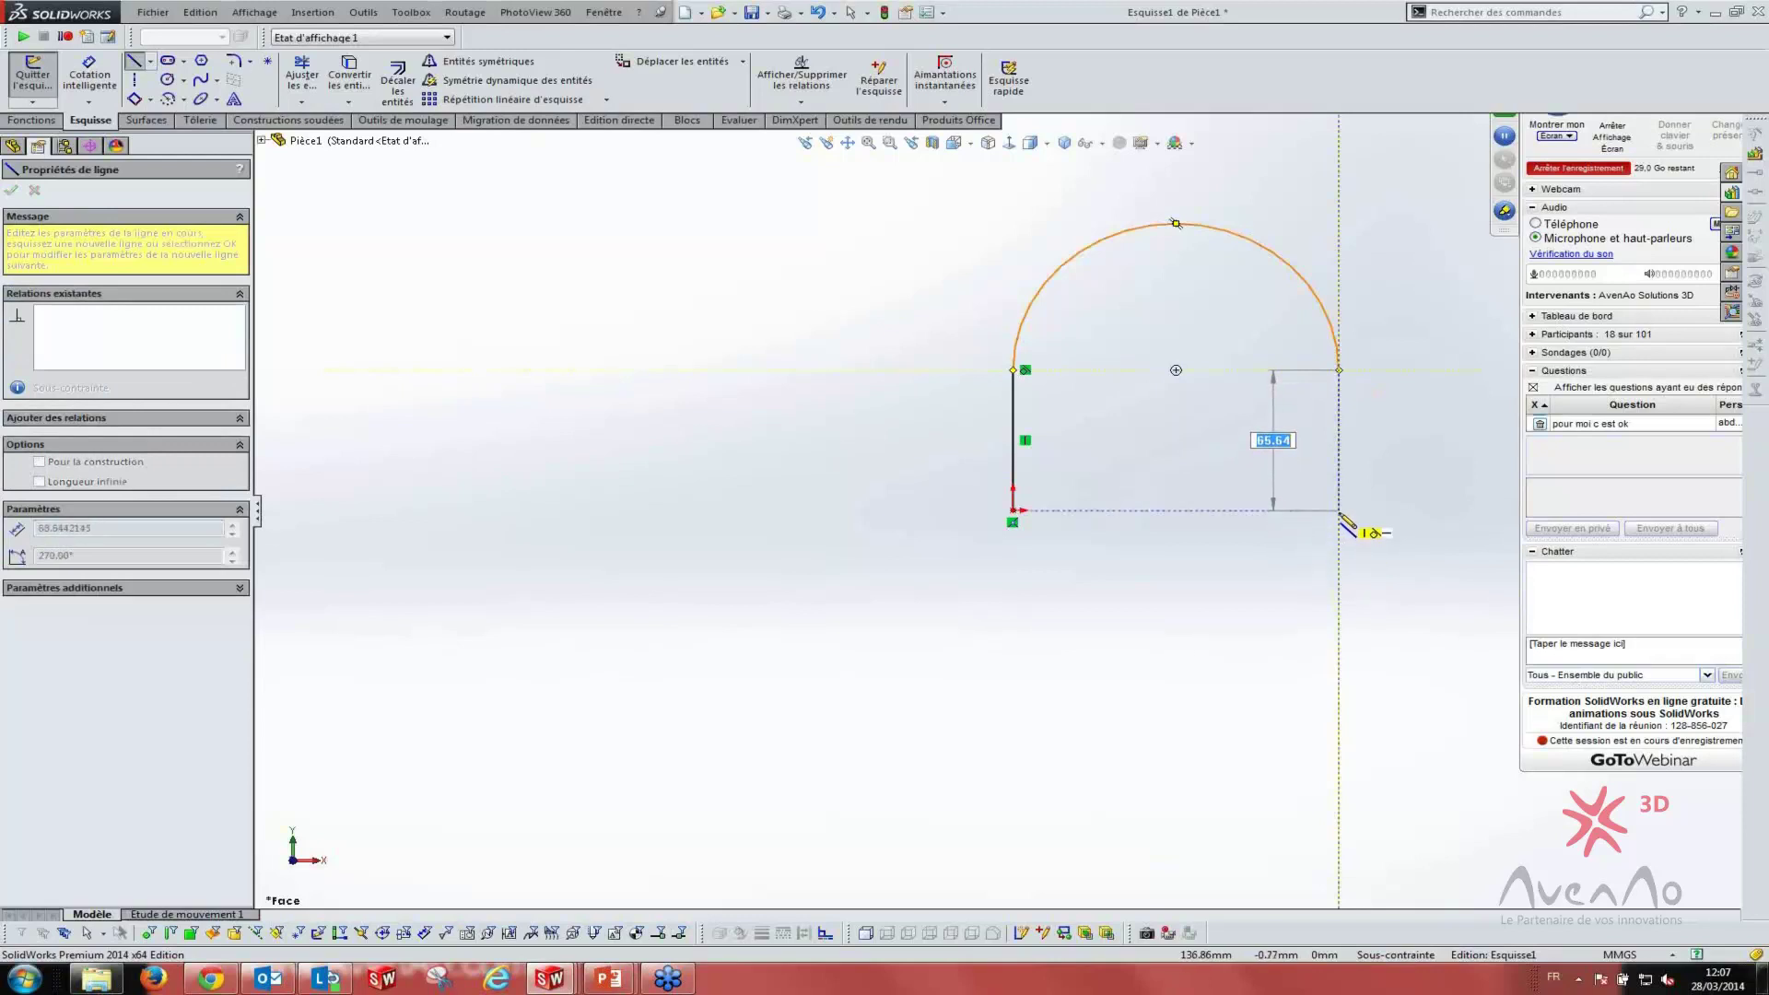
click(1340, 516)
key(Escape)
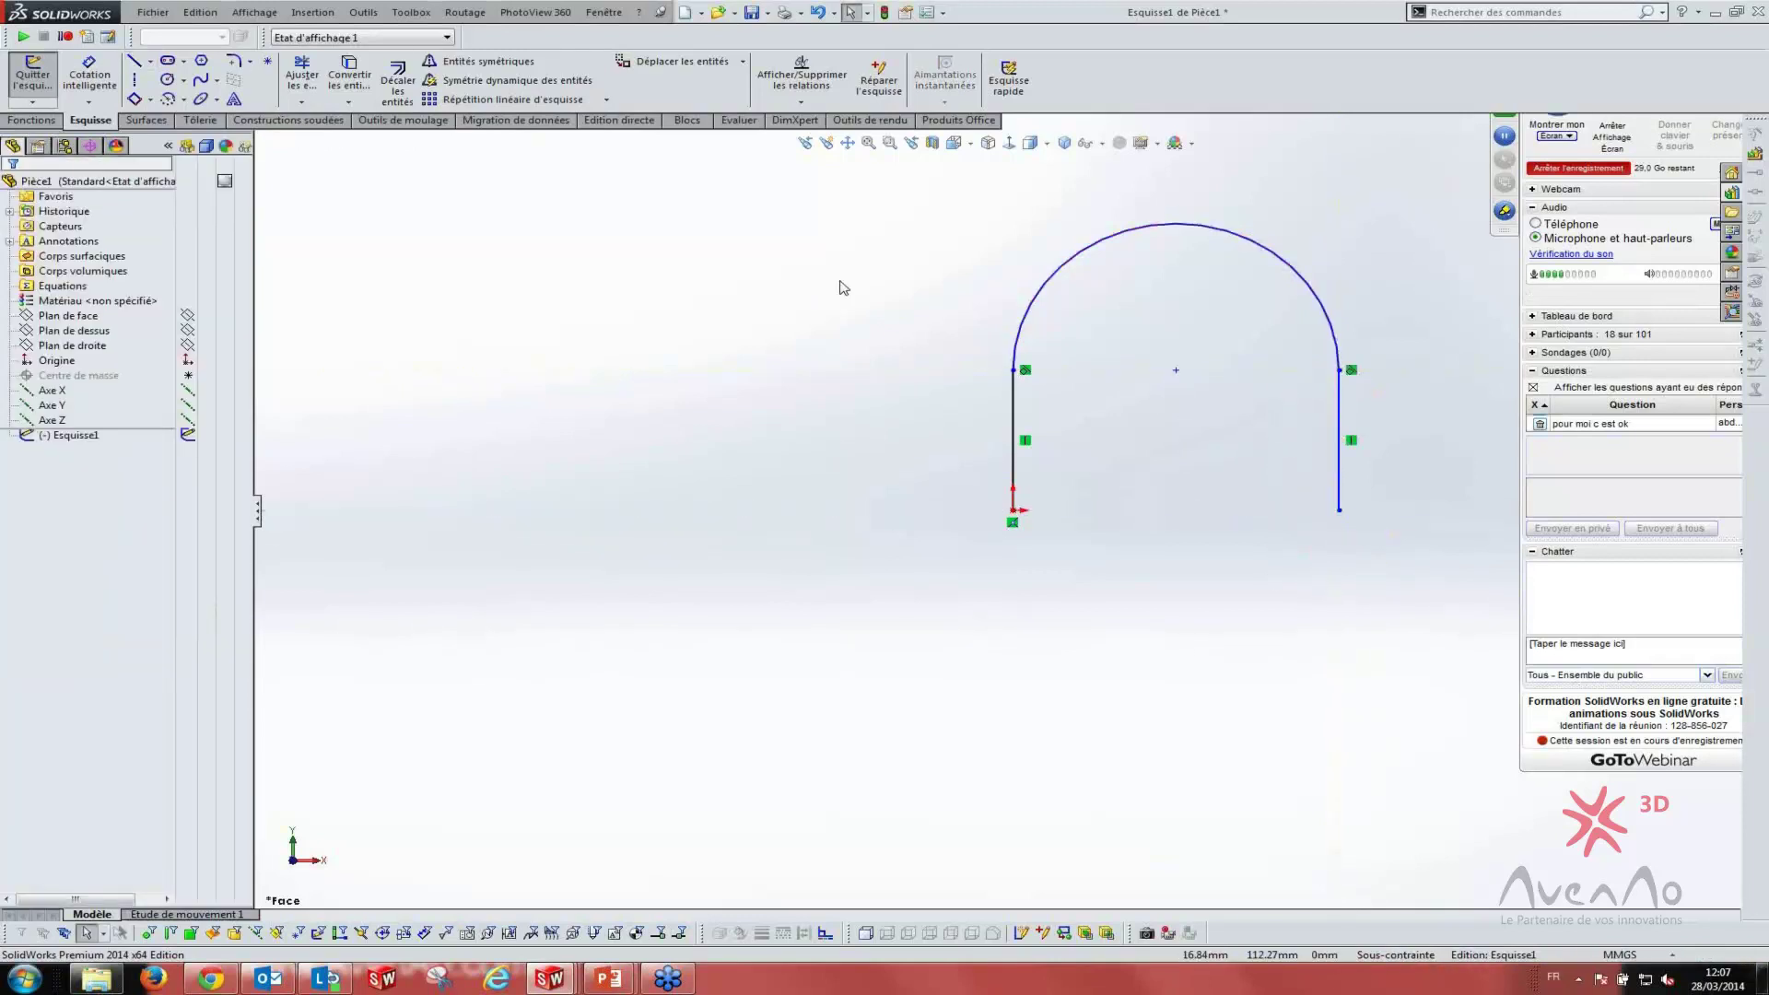
scroll(1308, 456, down, 3)
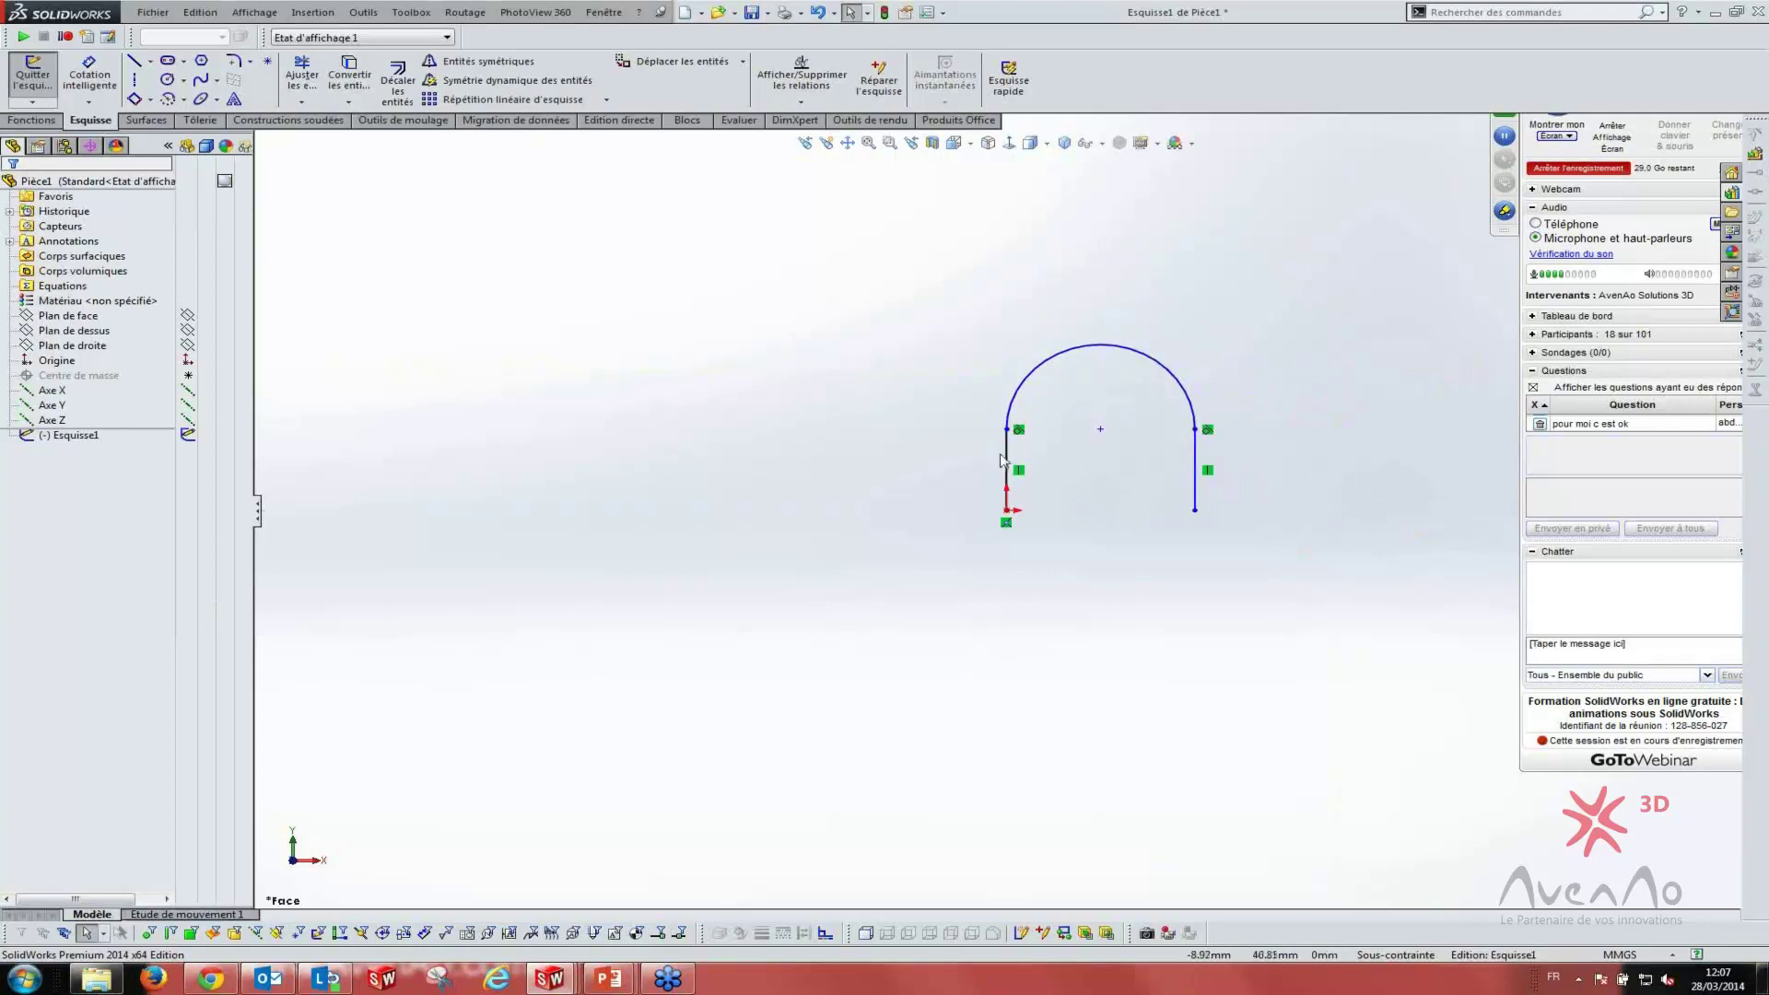
click(1021, 395)
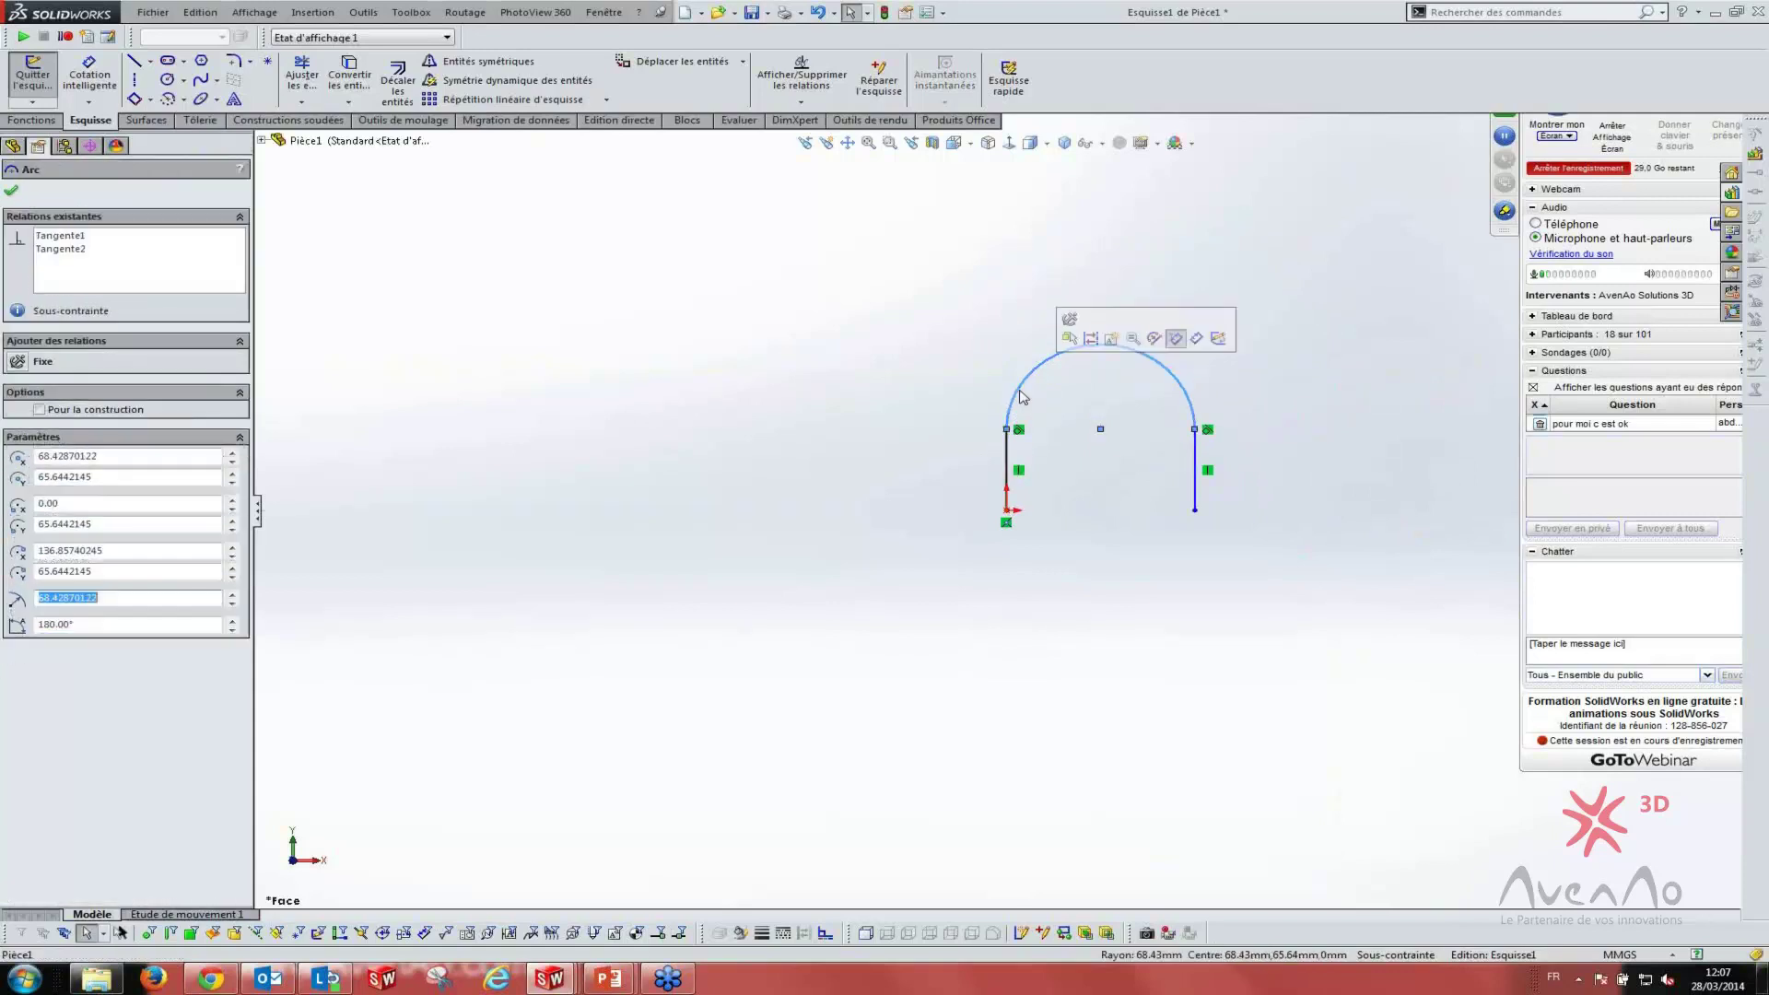
click(1195, 453)
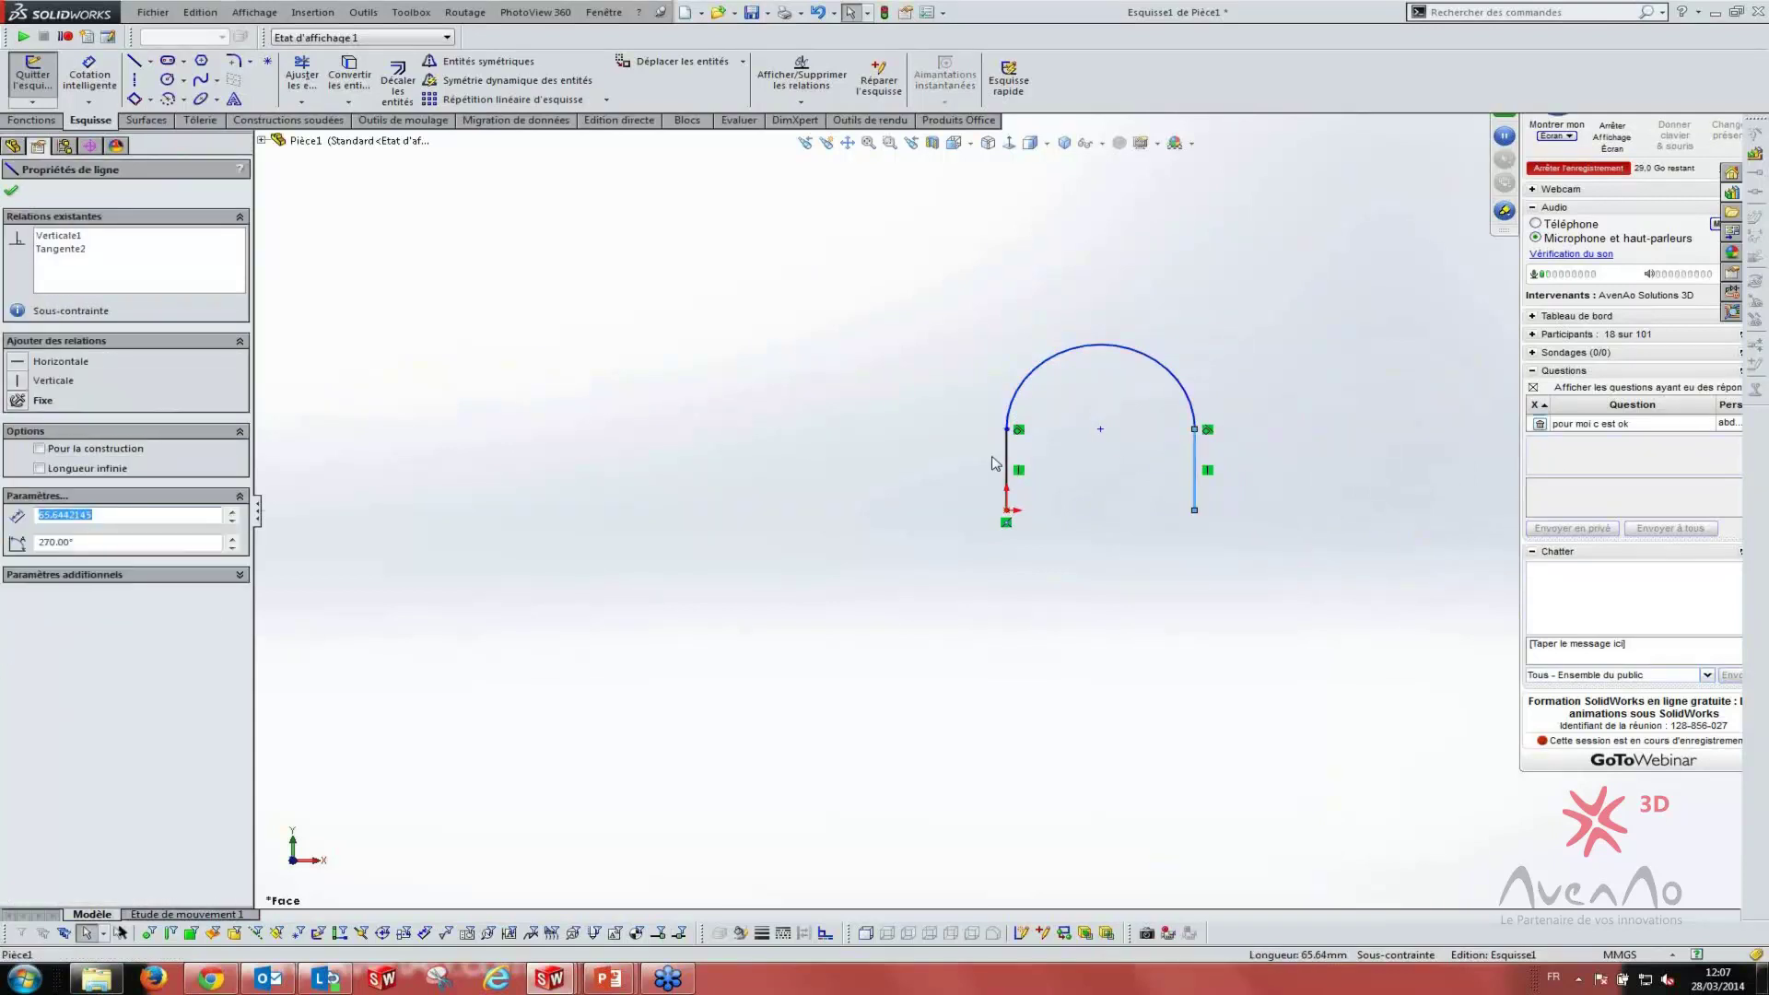
click(789, 363)
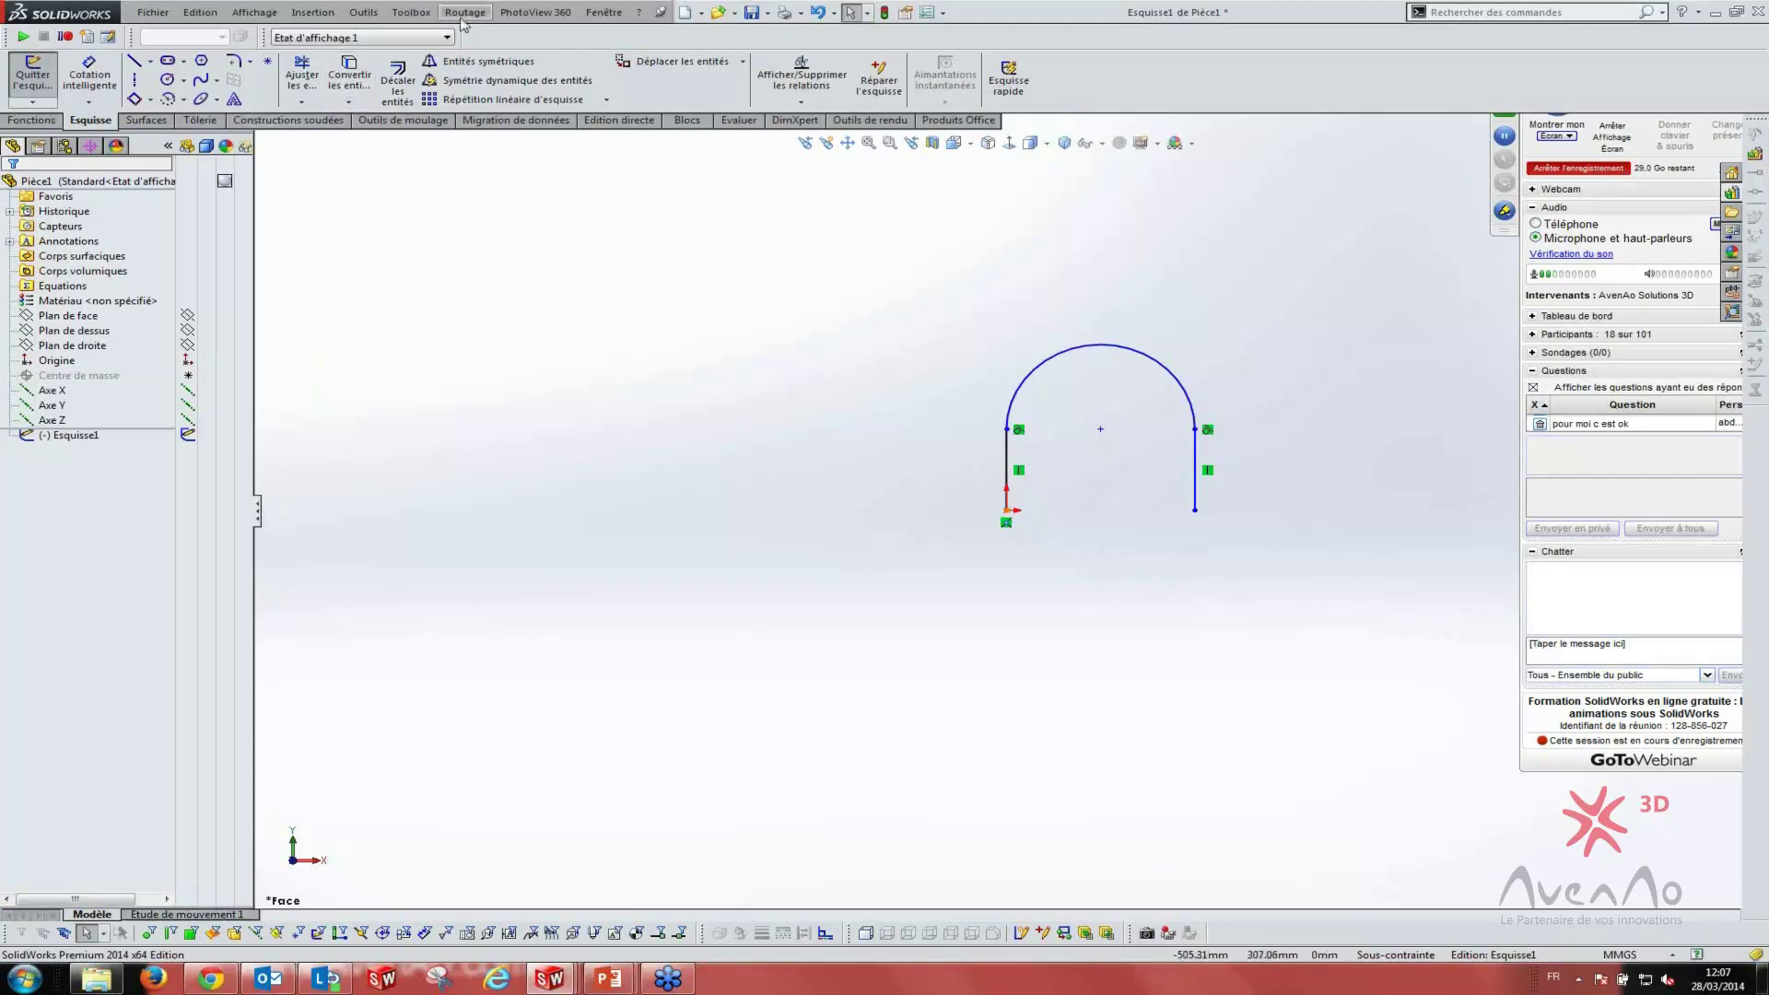
- Fit an open spline through both lines and the arc of the arch sketch
click(359, 12)
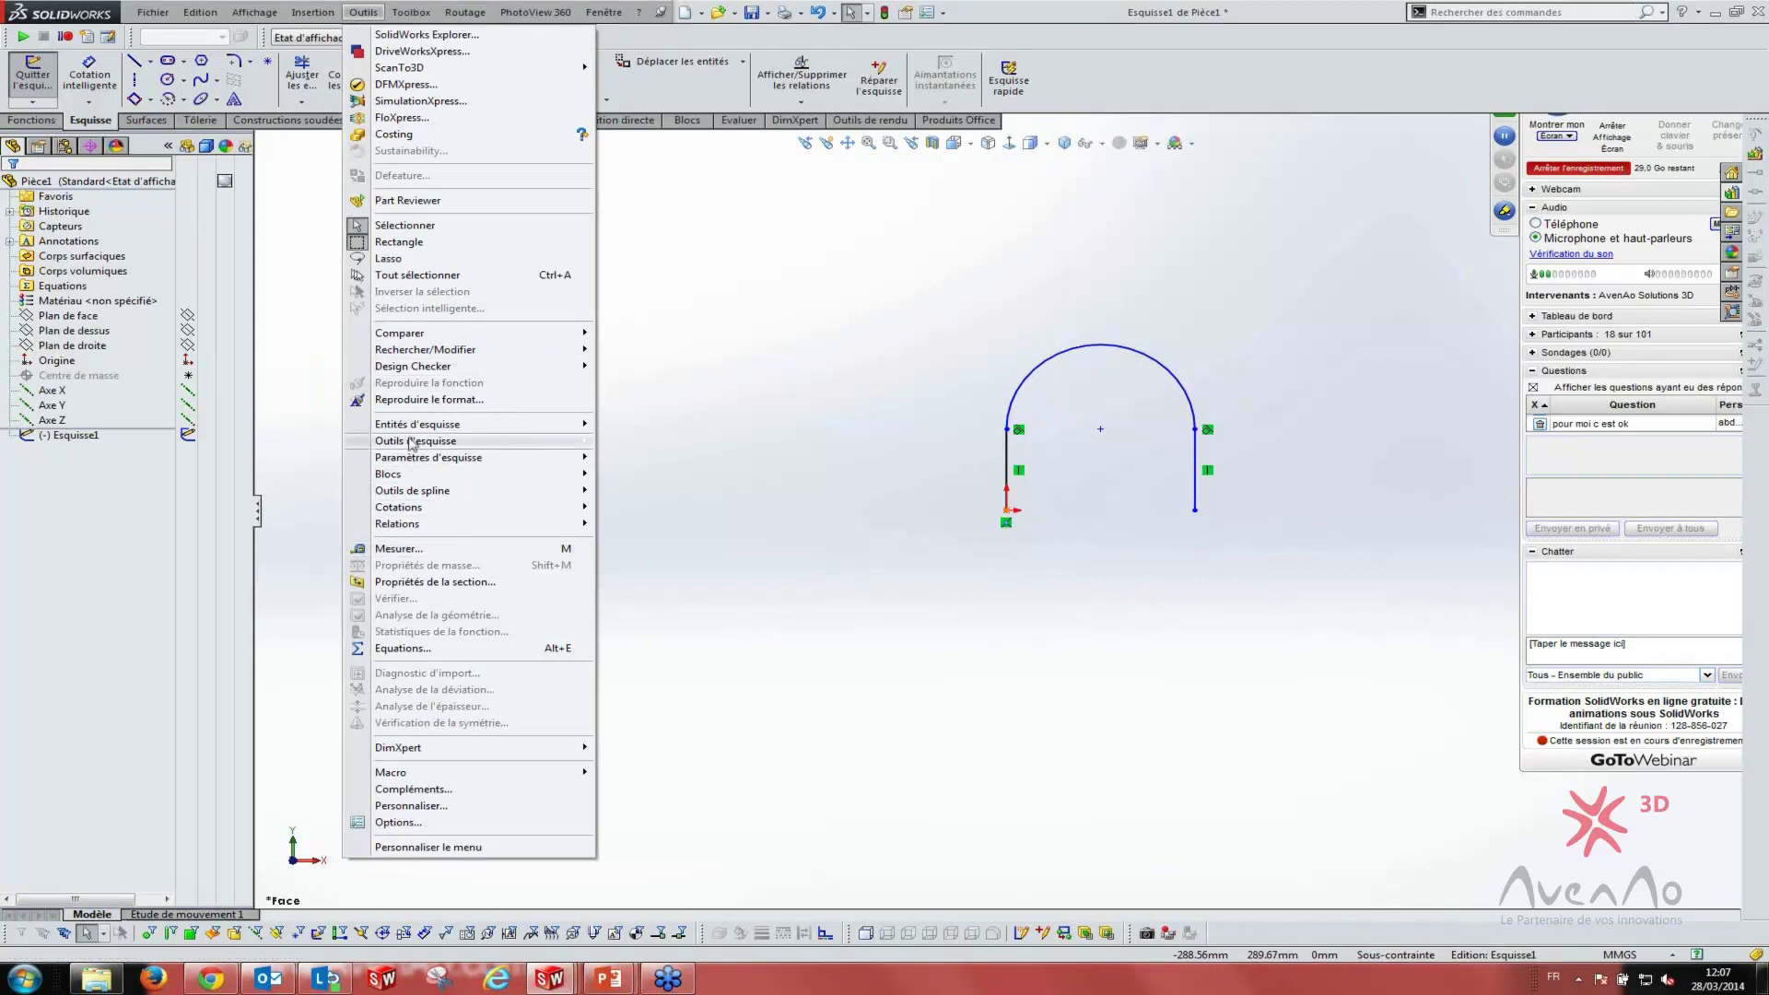
mouse_move(412, 490)
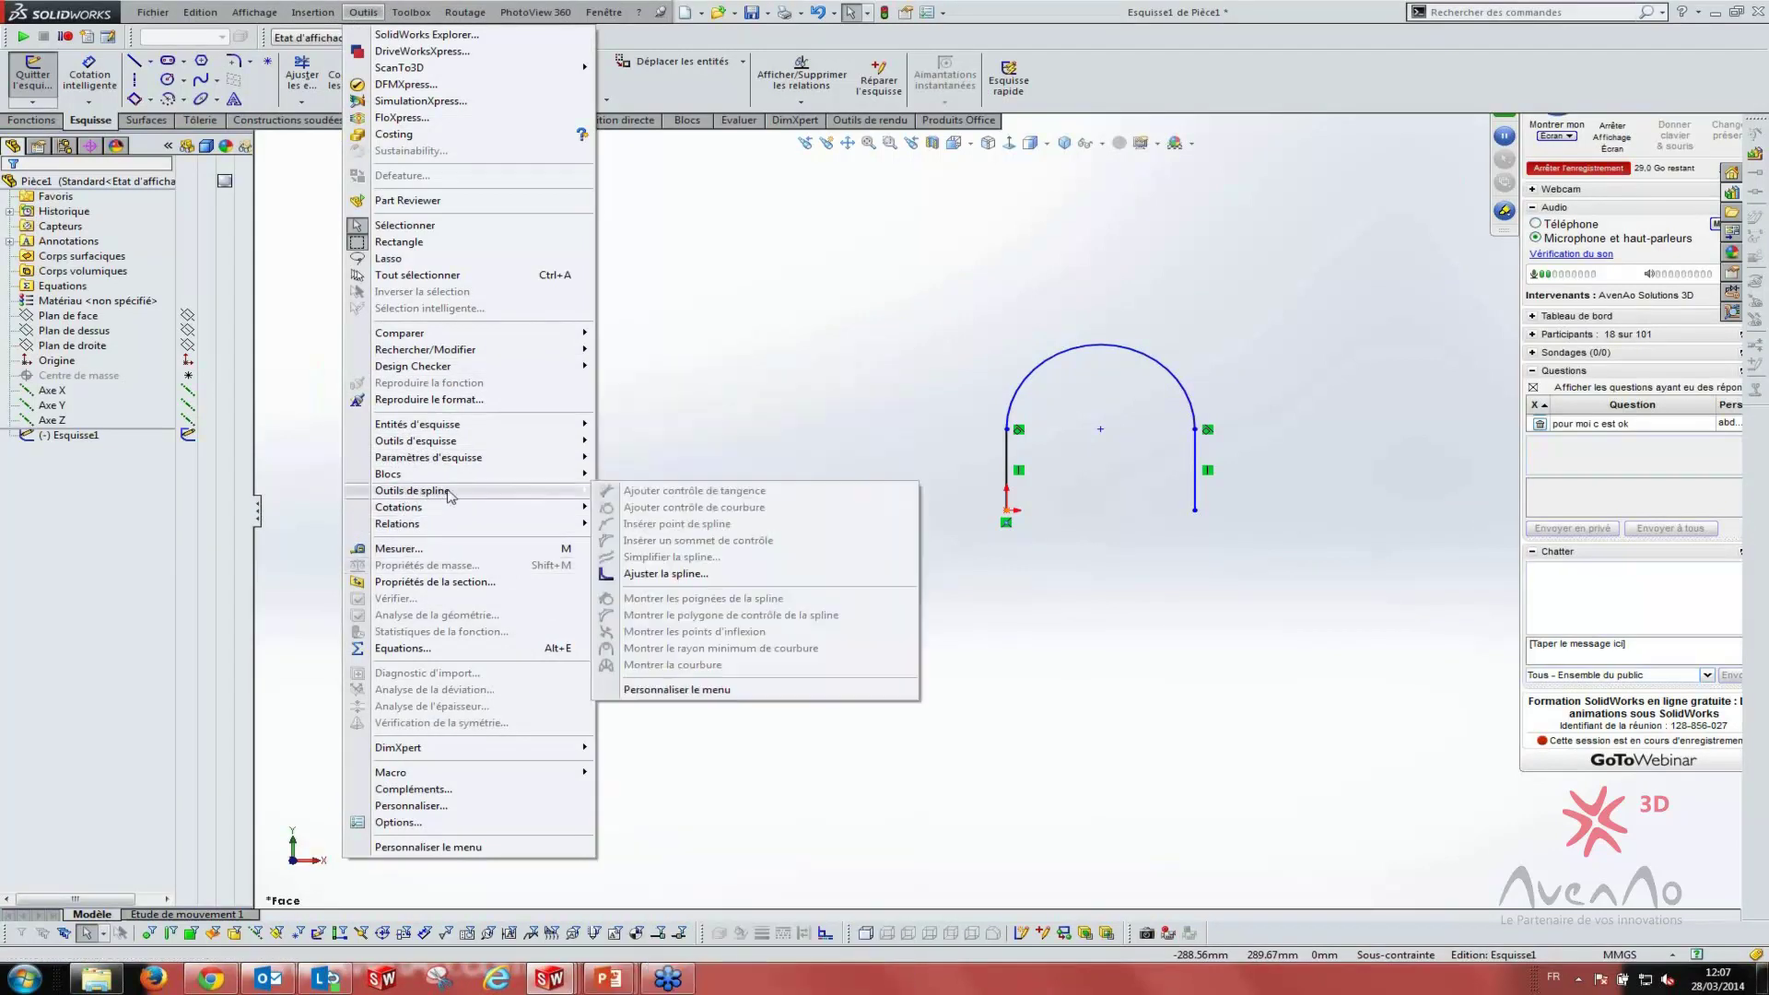
click(658, 577)
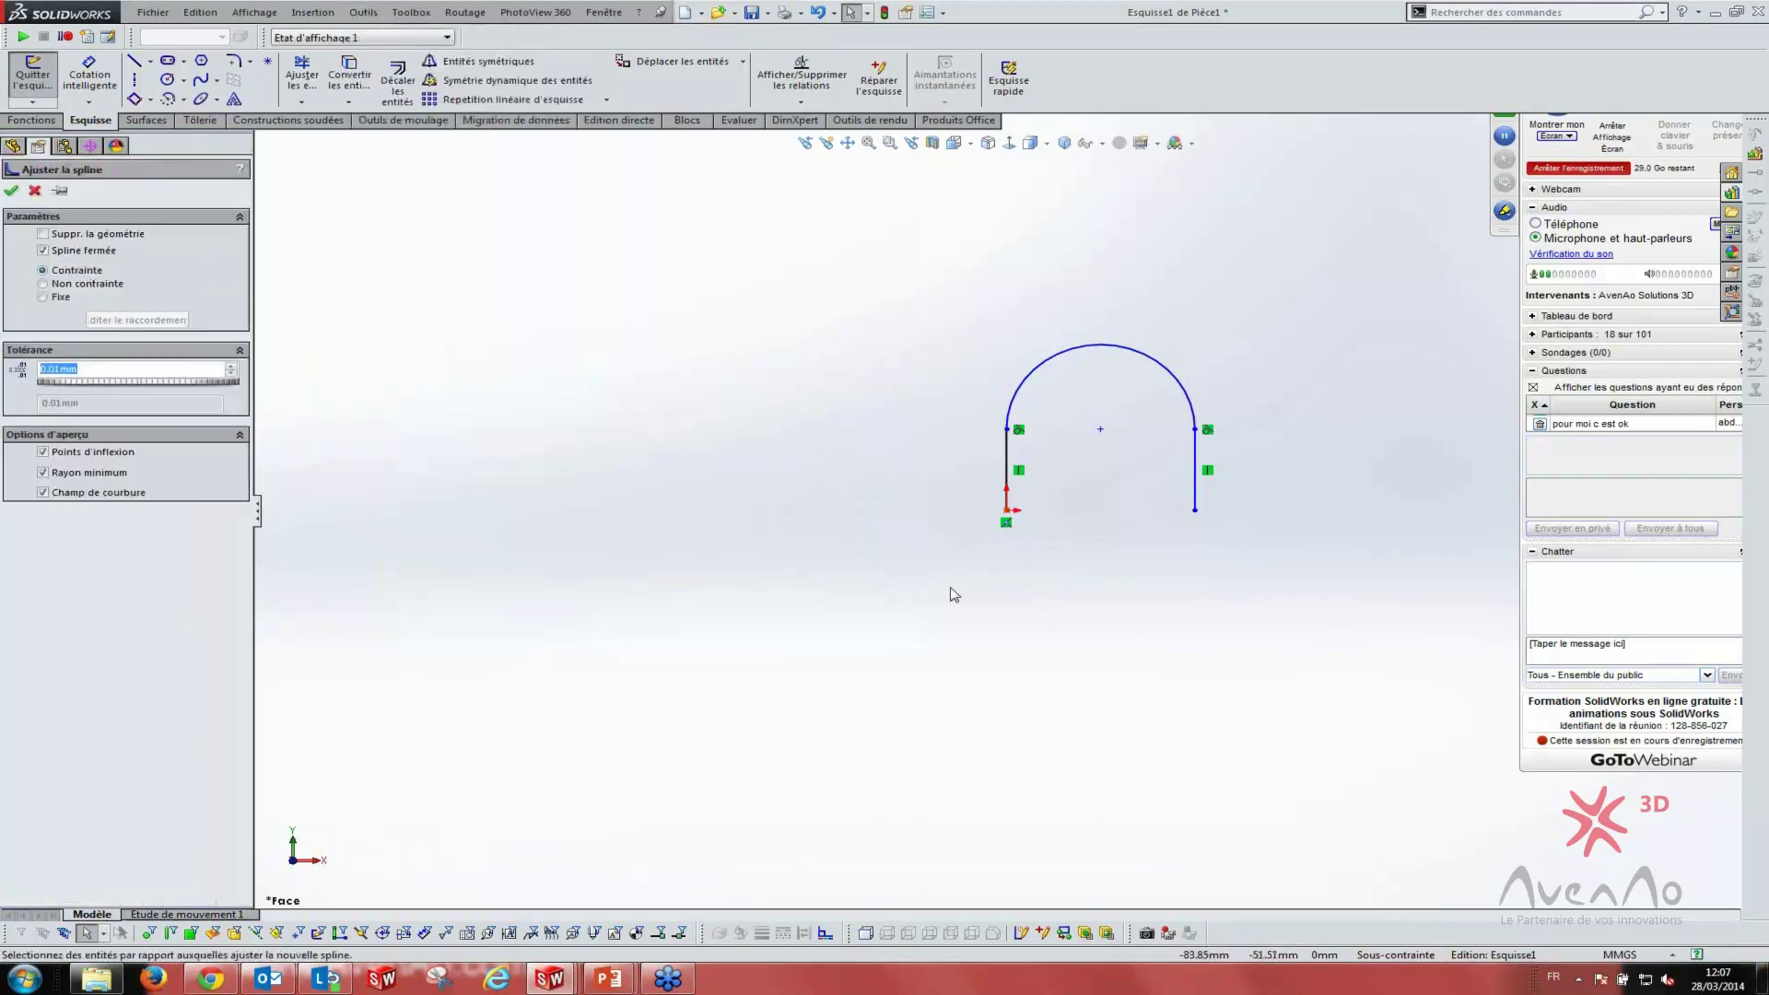
drag(796, 261, 1397, 681)
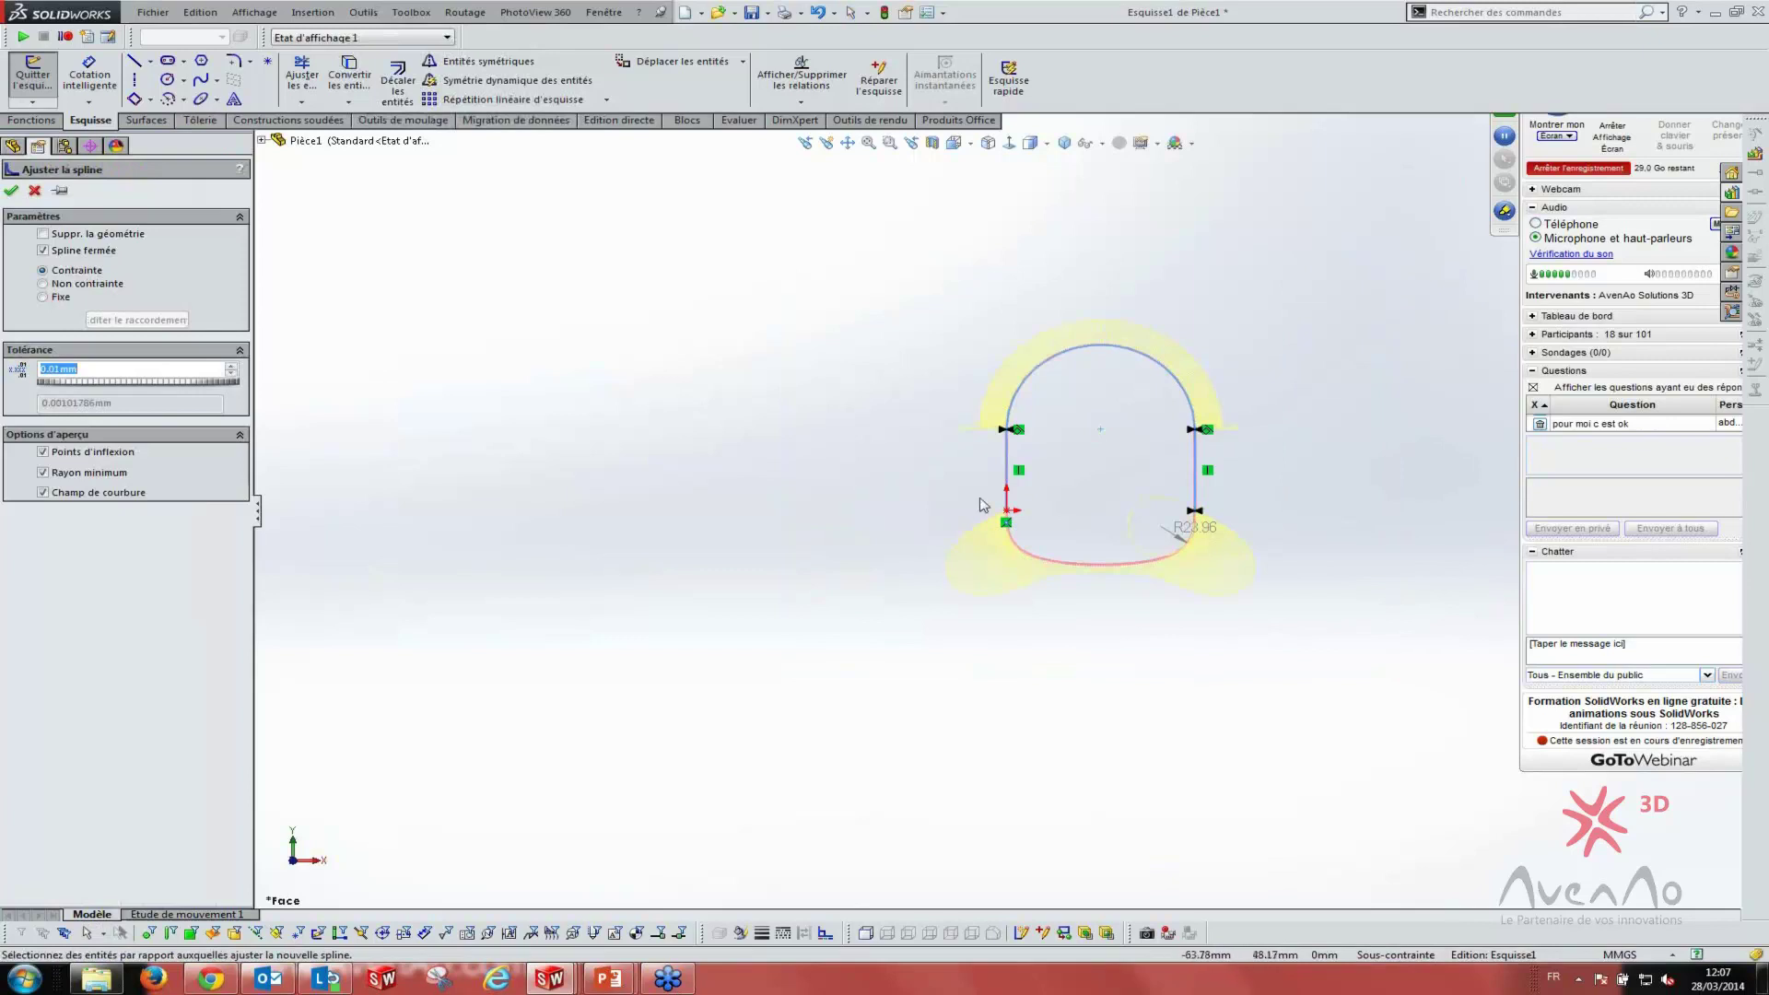
click(43, 250)
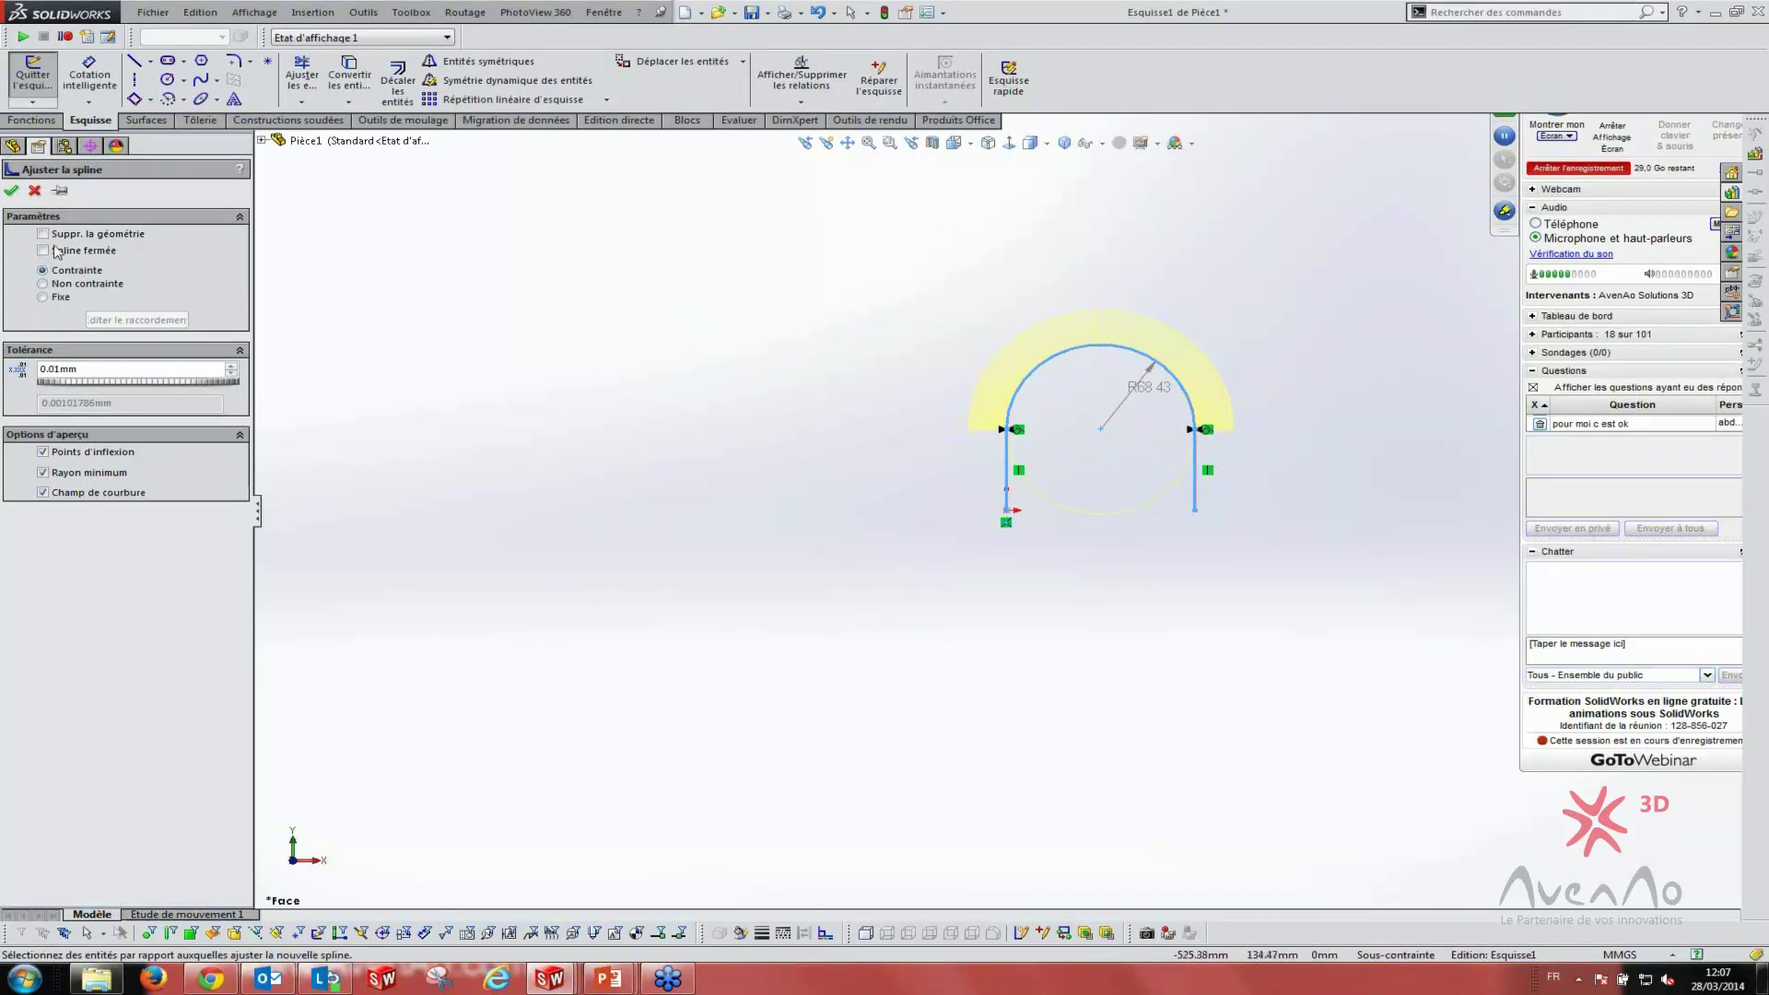
click(11, 191)
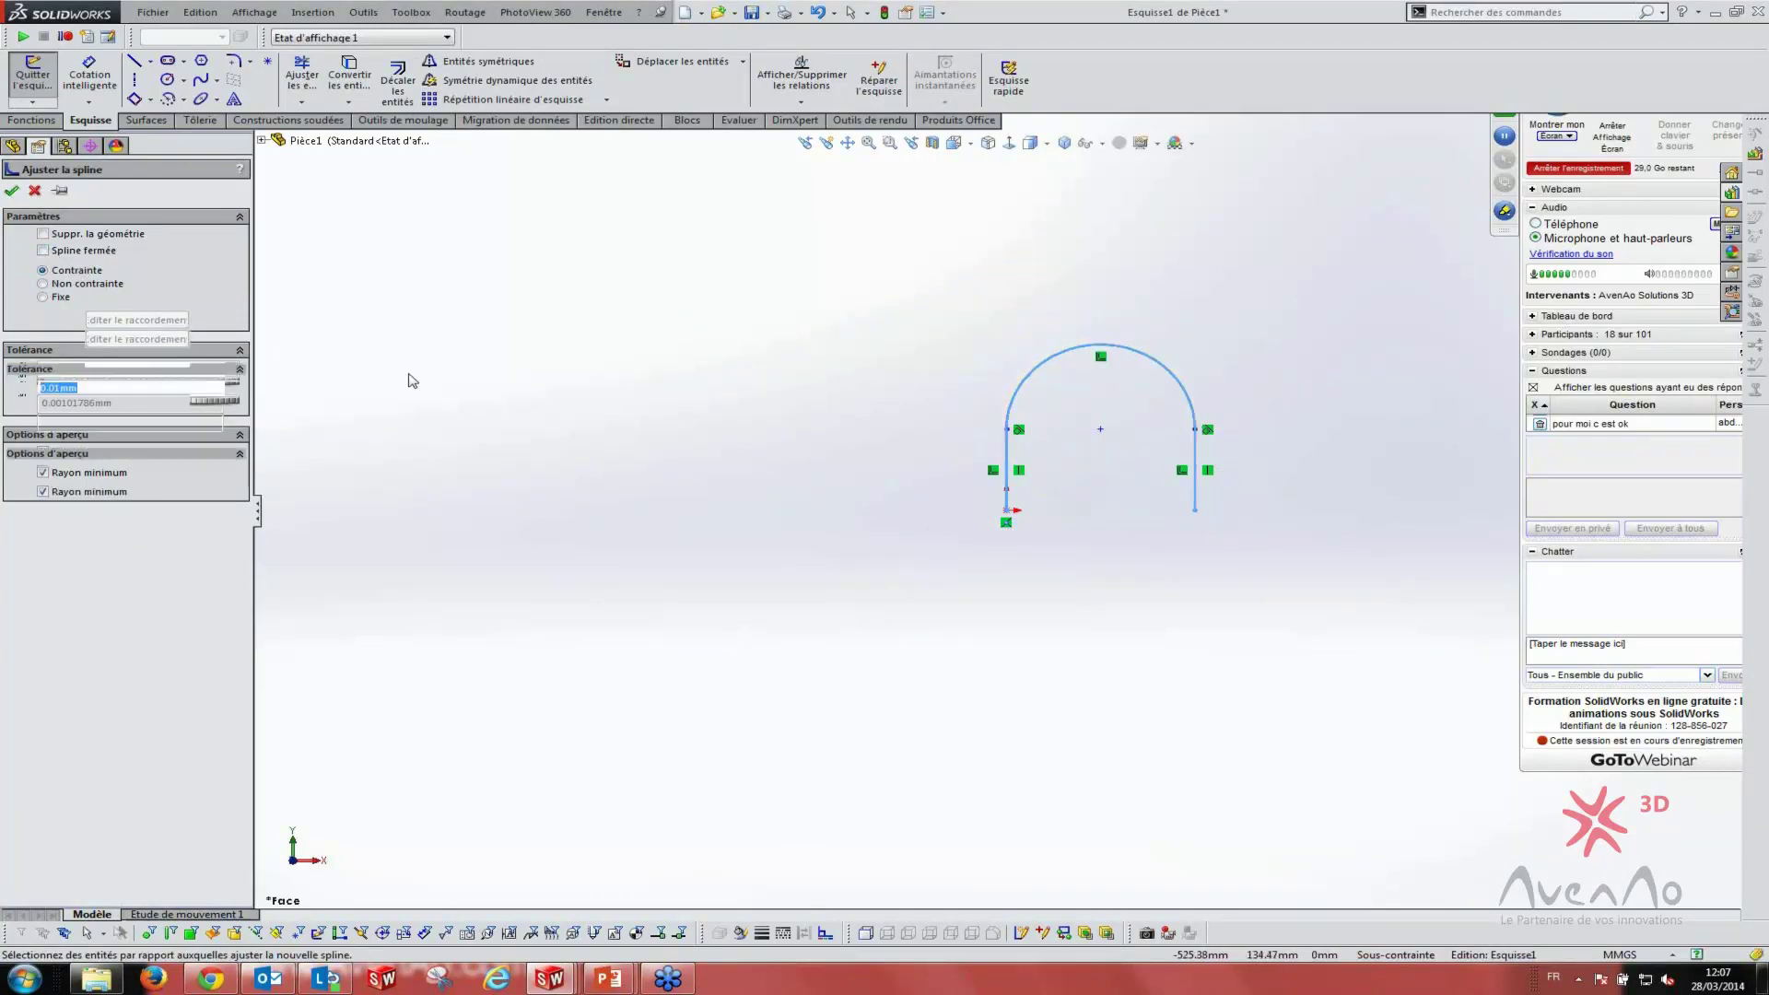
click(1006, 453)
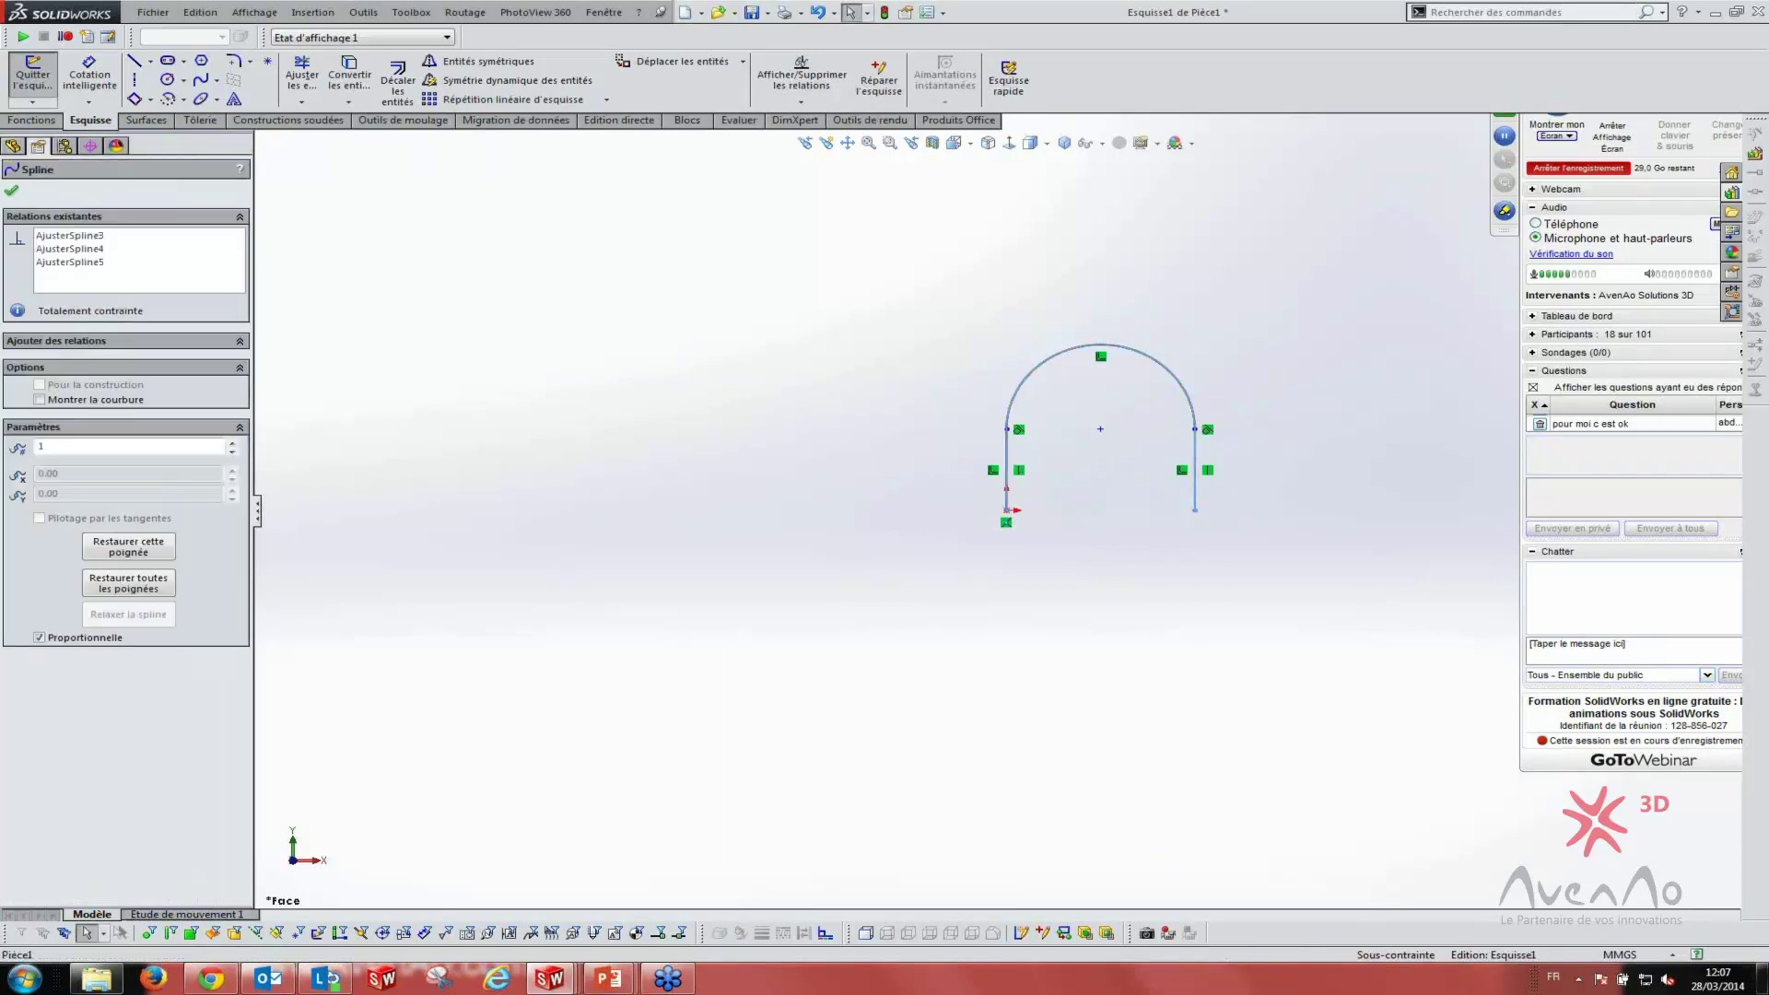
click(591, 300)
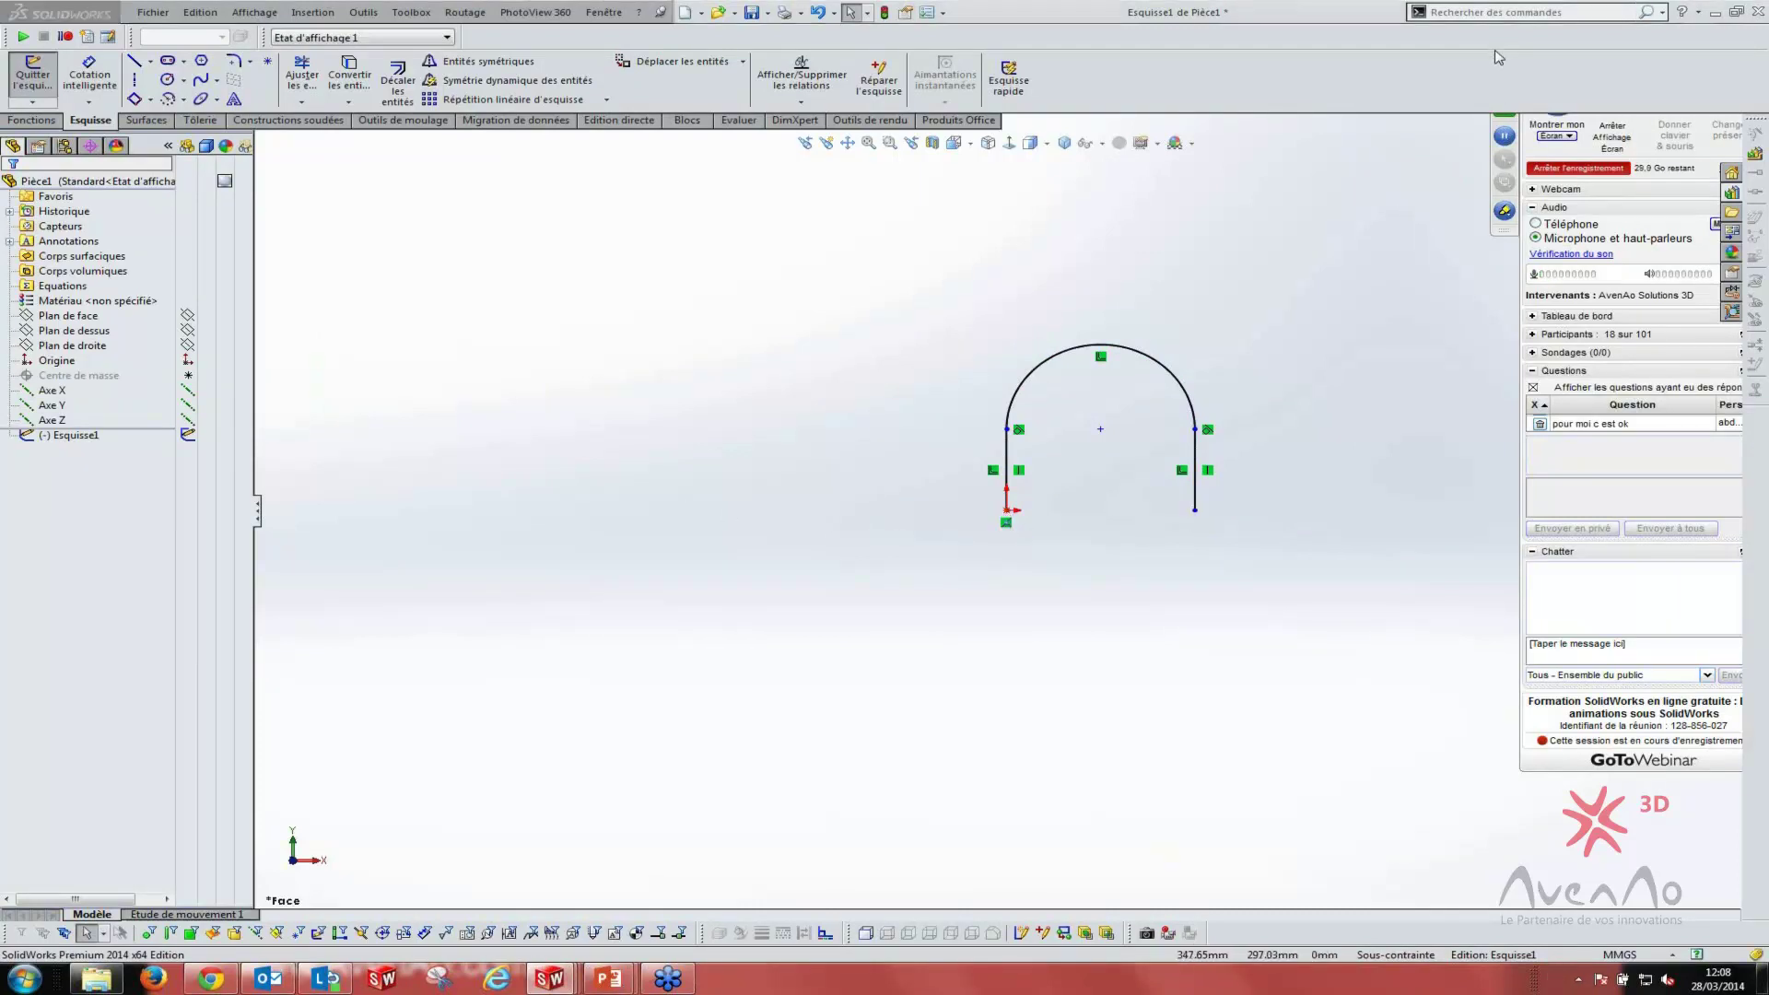
- Close the sketch part without saving, then add a camera positioned at the spline path's start
click(1725, 124)
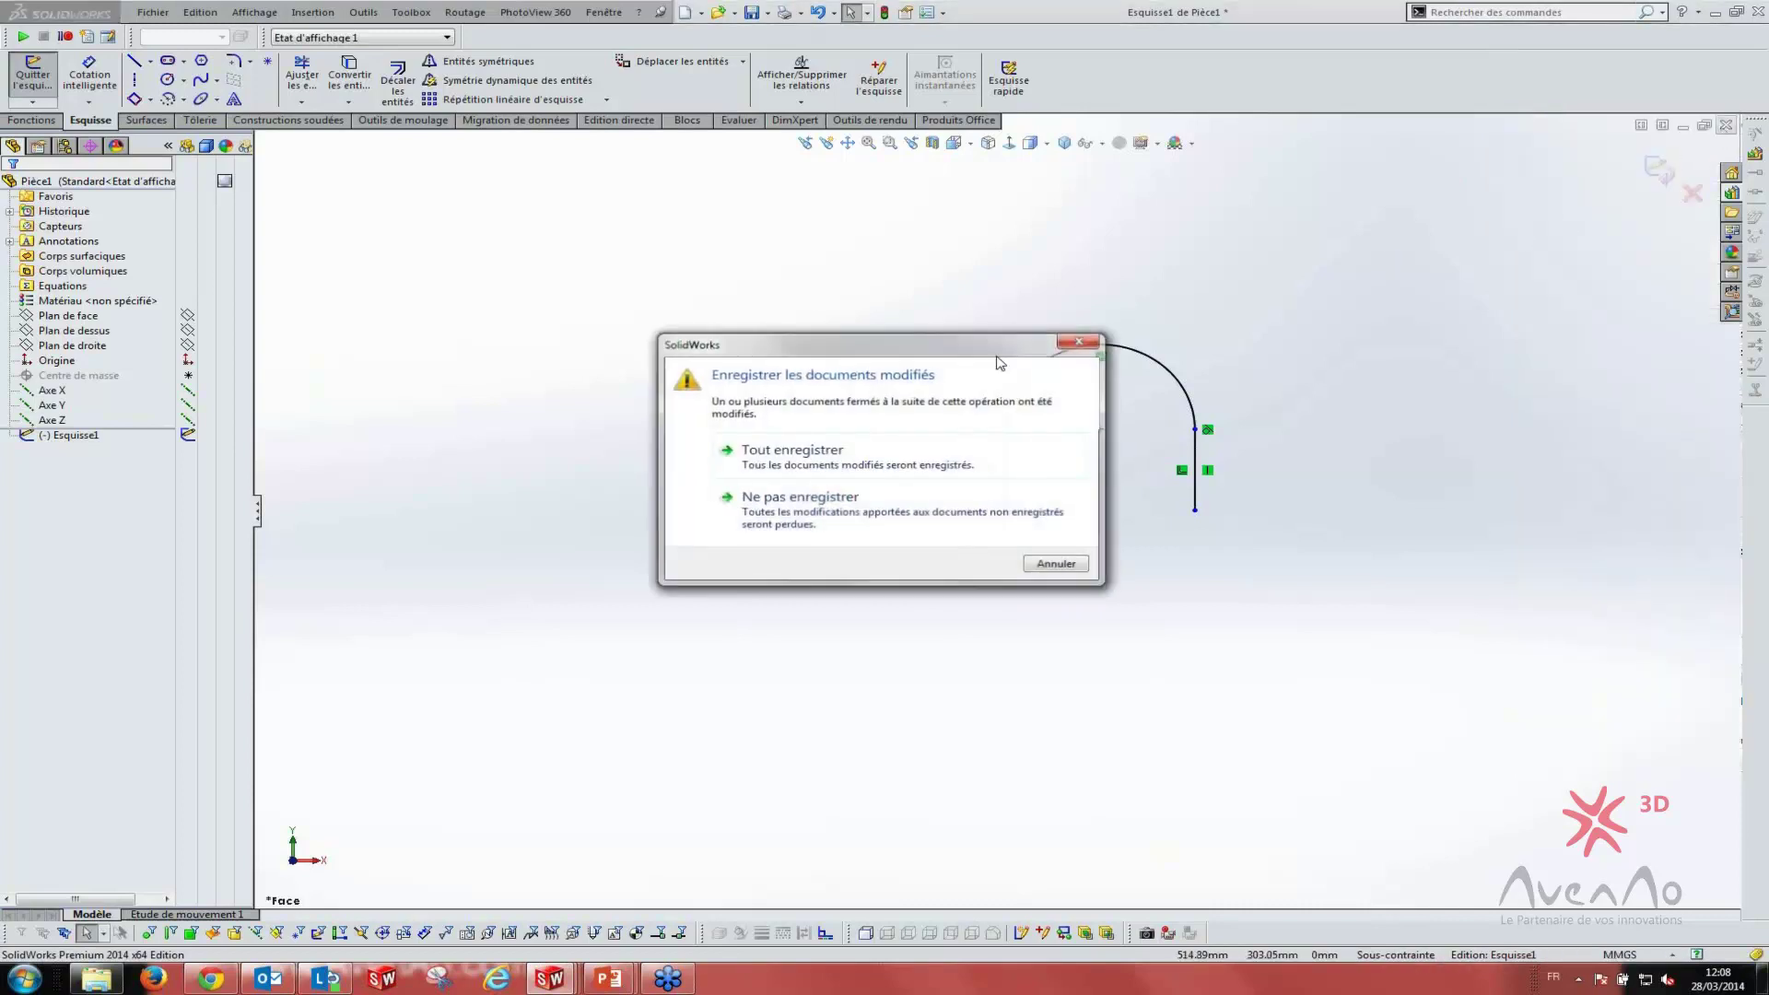
click(846, 514)
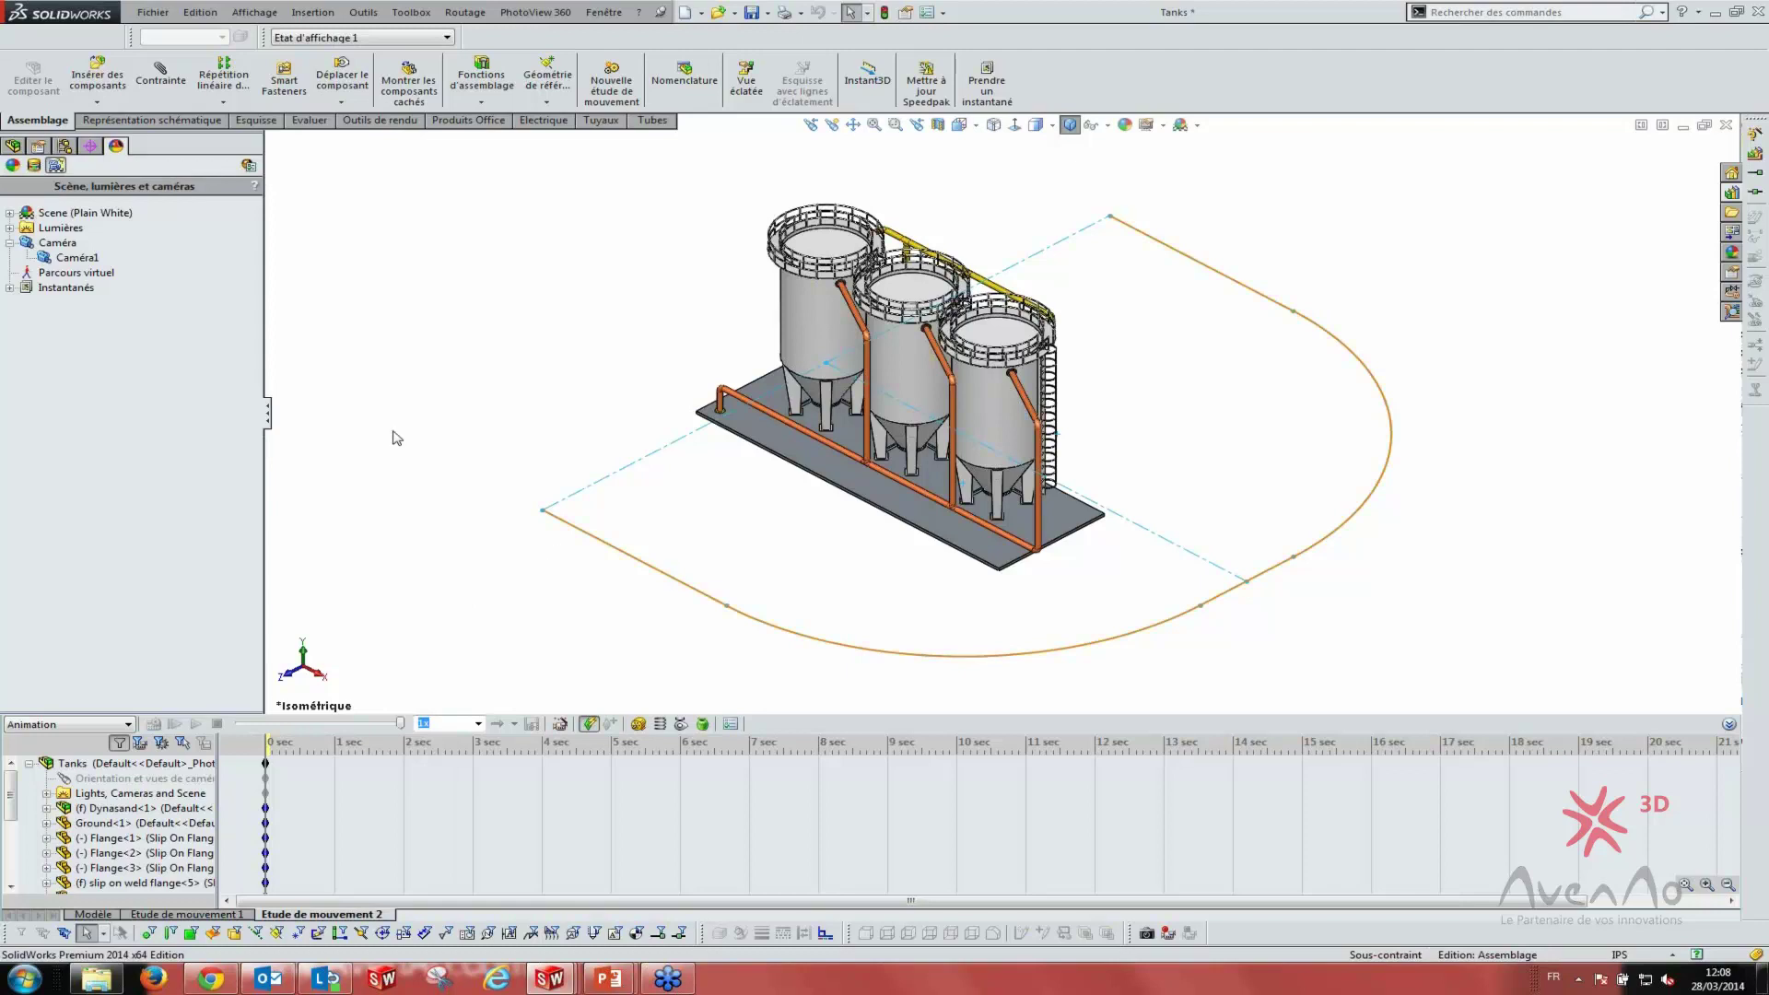
right_click(51, 263)
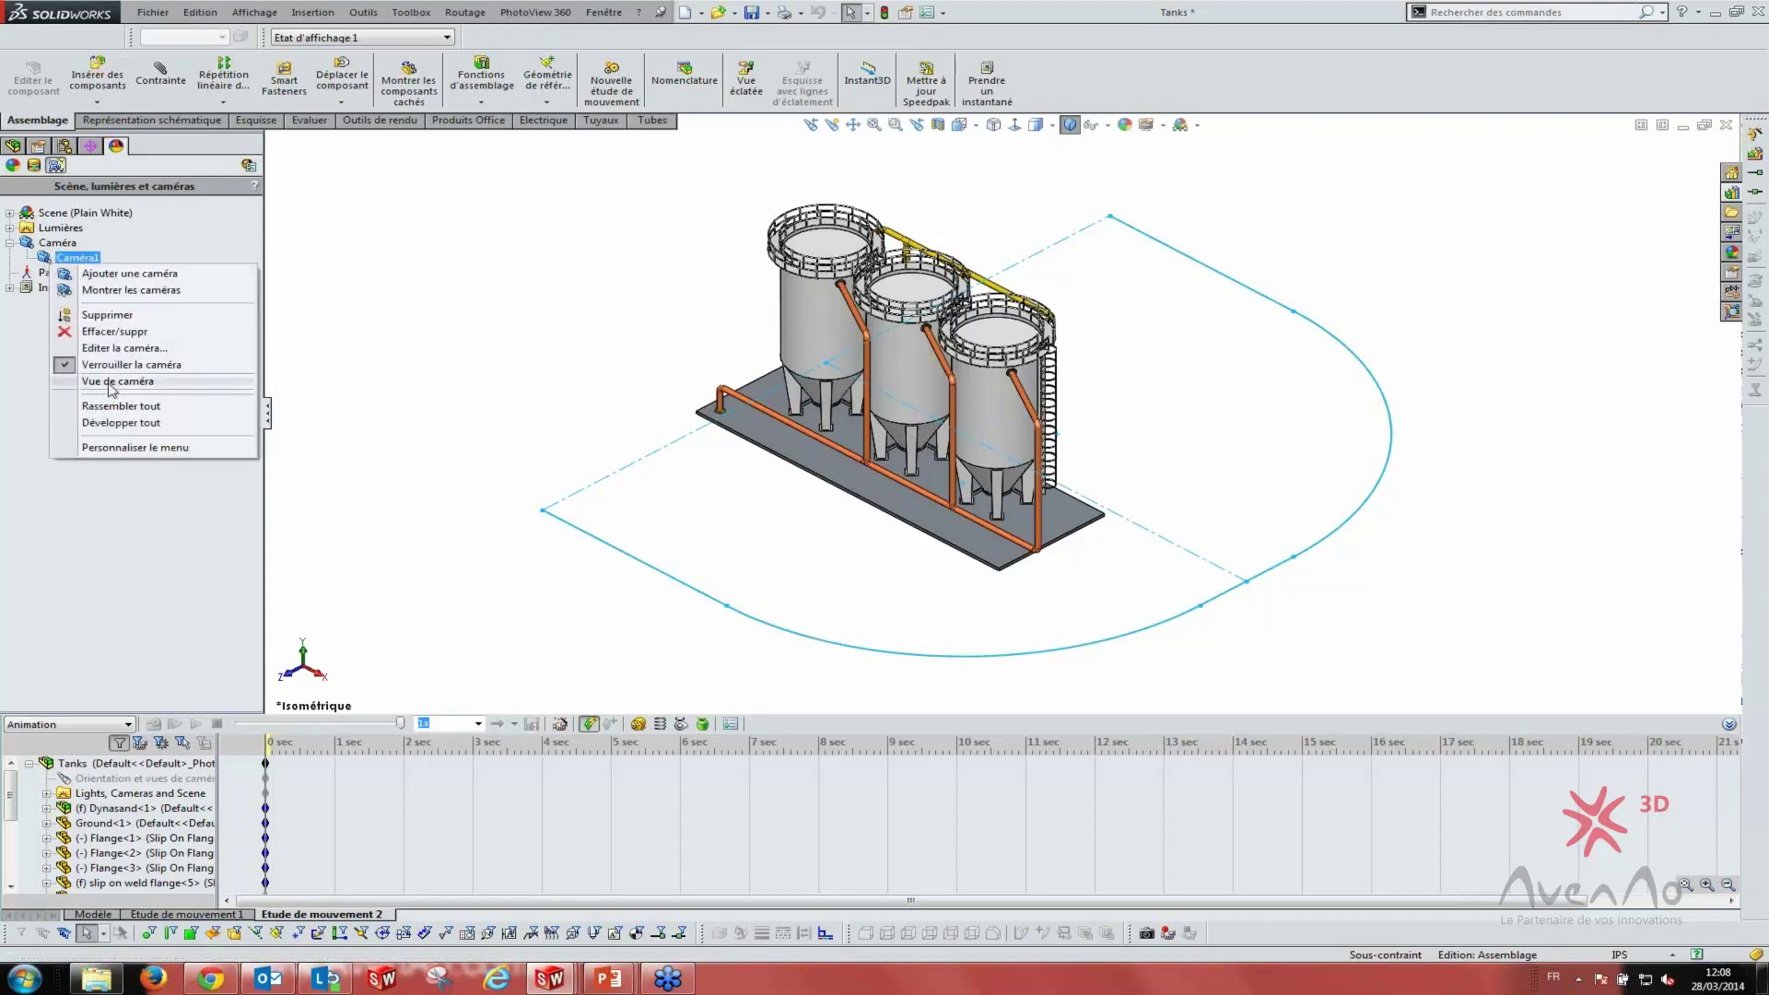
click(124, 273)
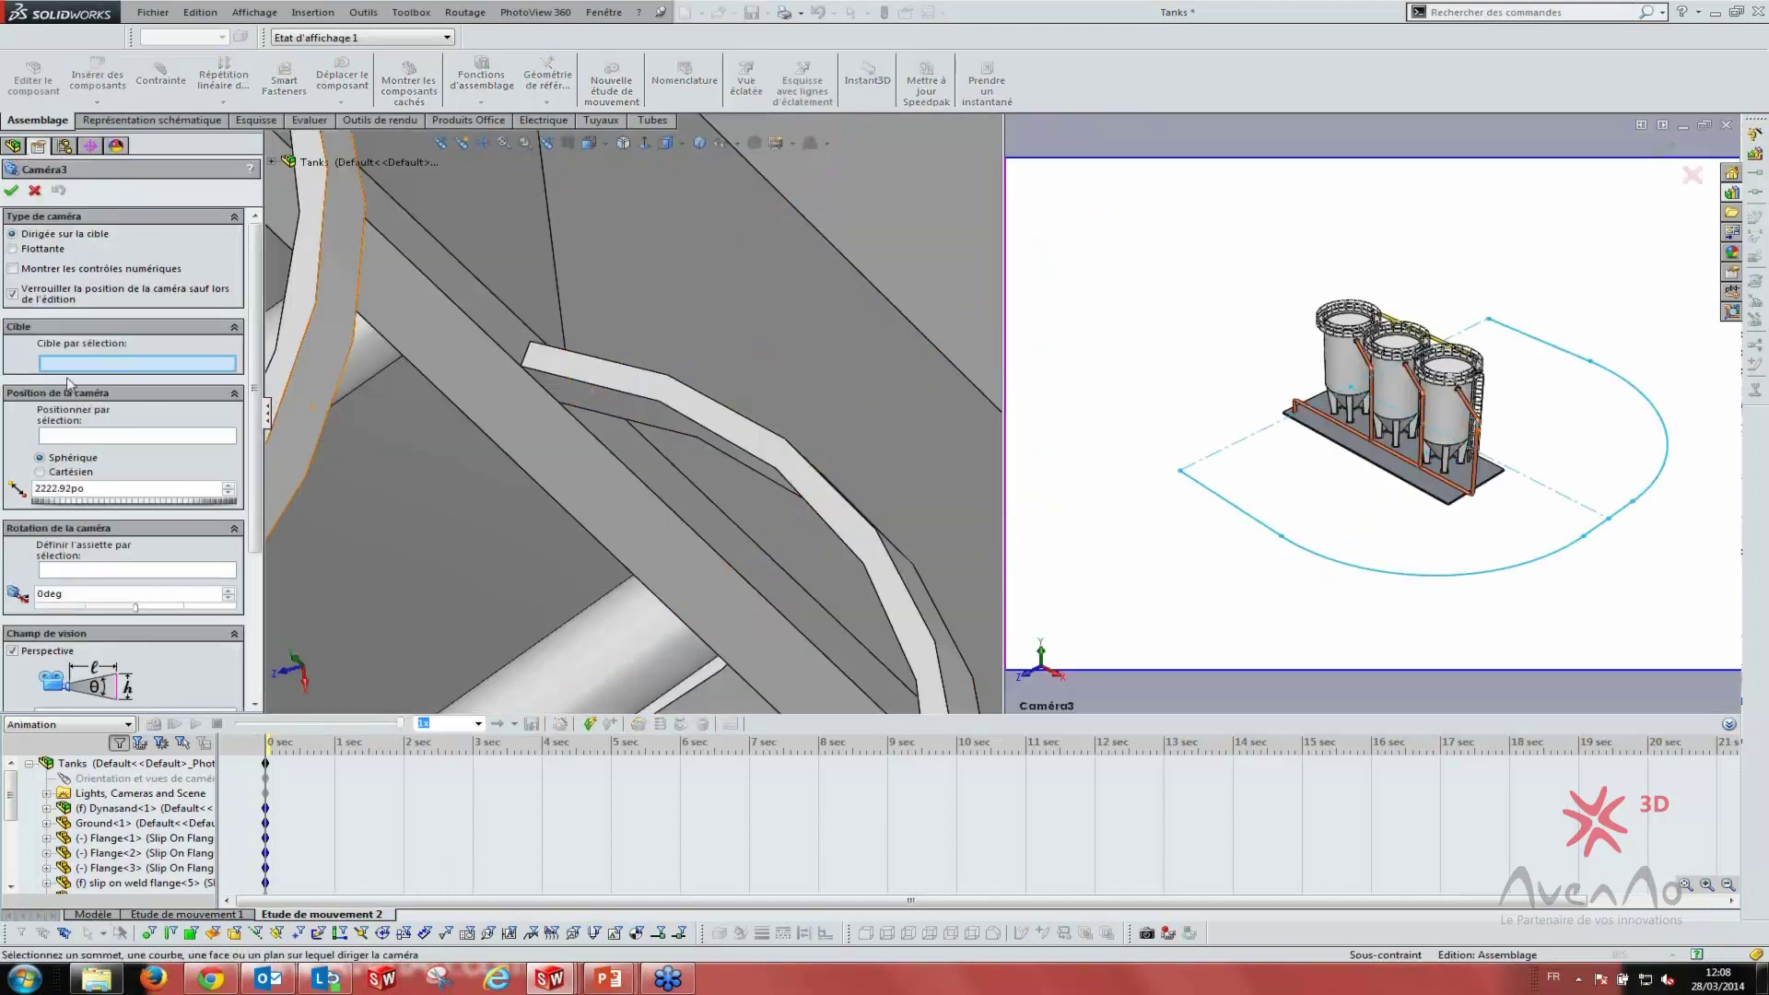
click(83, 436)
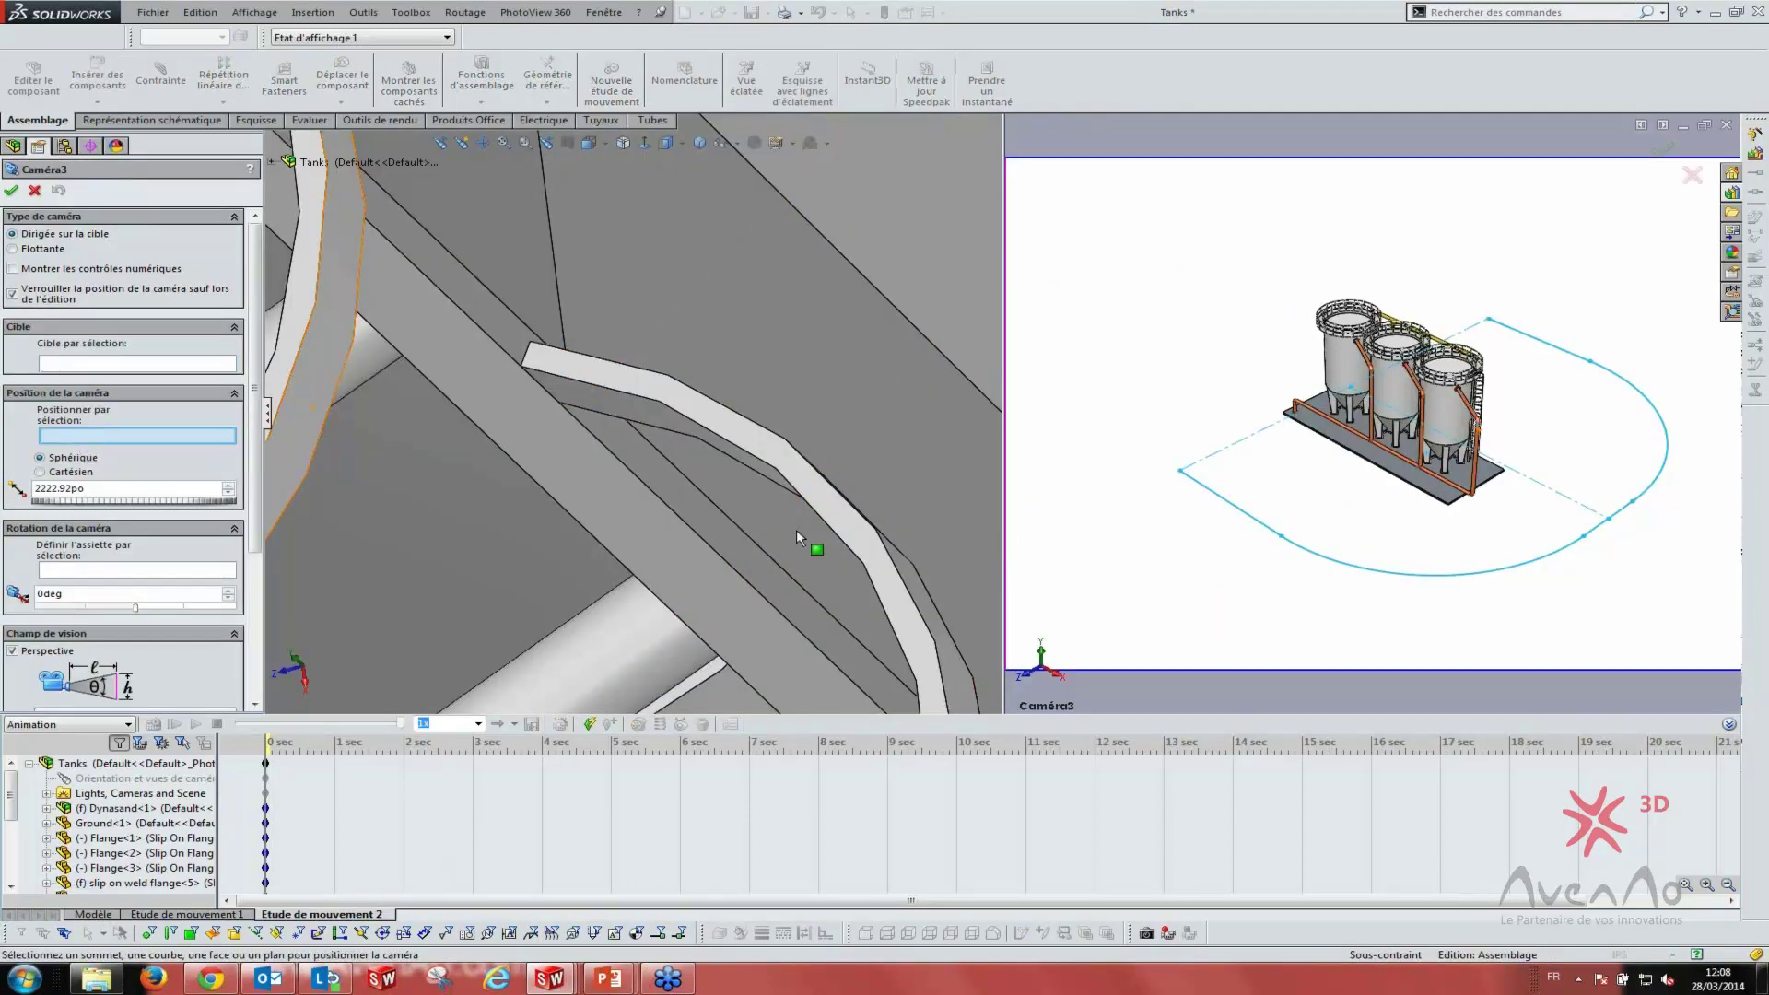
click(1214, 494)
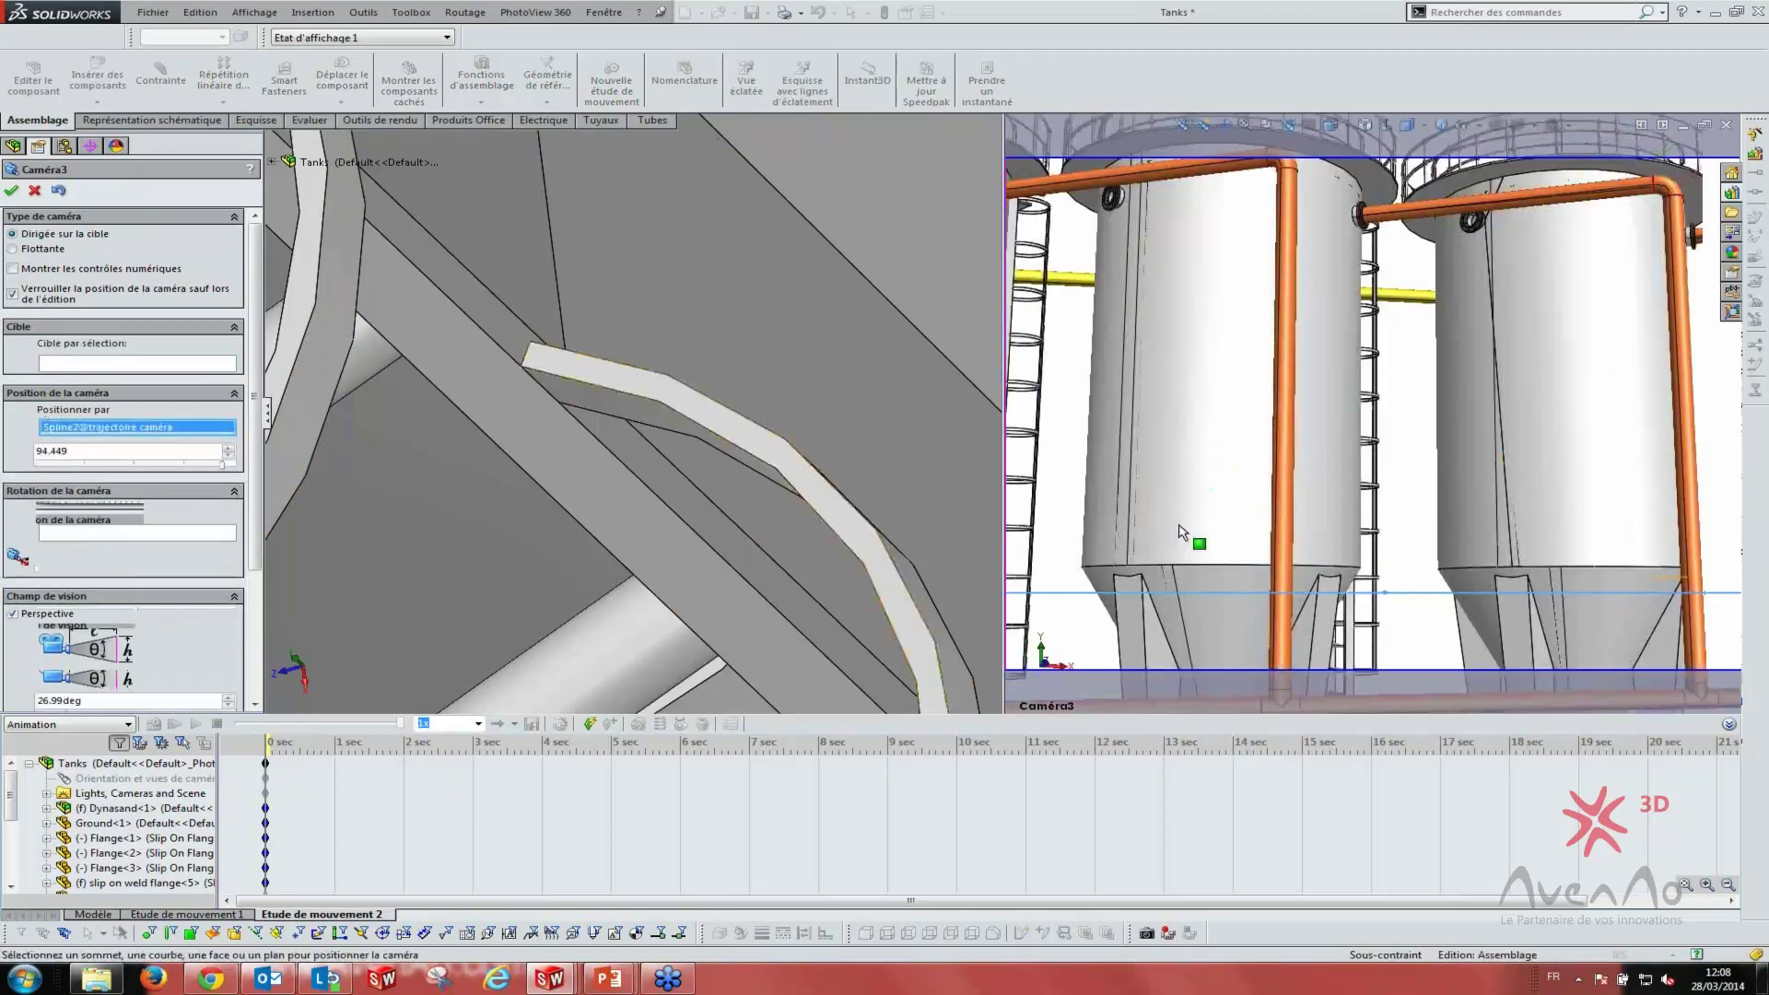
scroll(572, 515, up, 3)
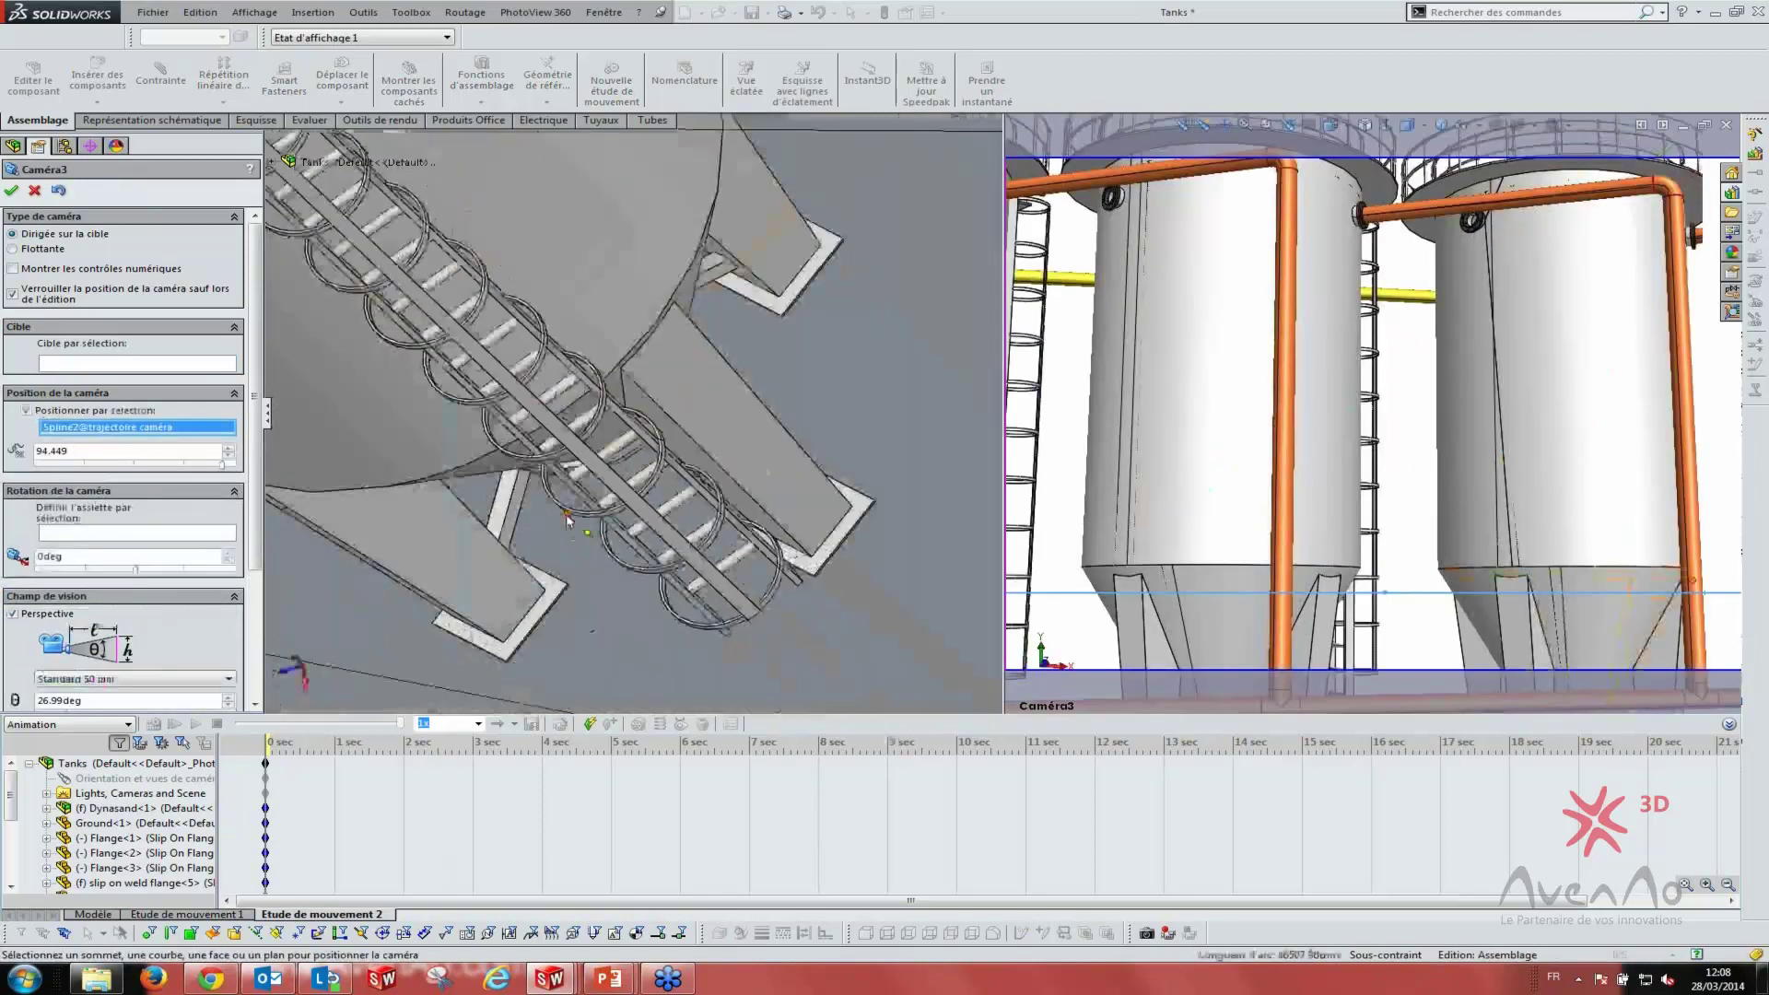
scroll(572, 515, up, 3)
scroll(573, 518, up, 3)
middle_drag(620, 498, 553, 488)
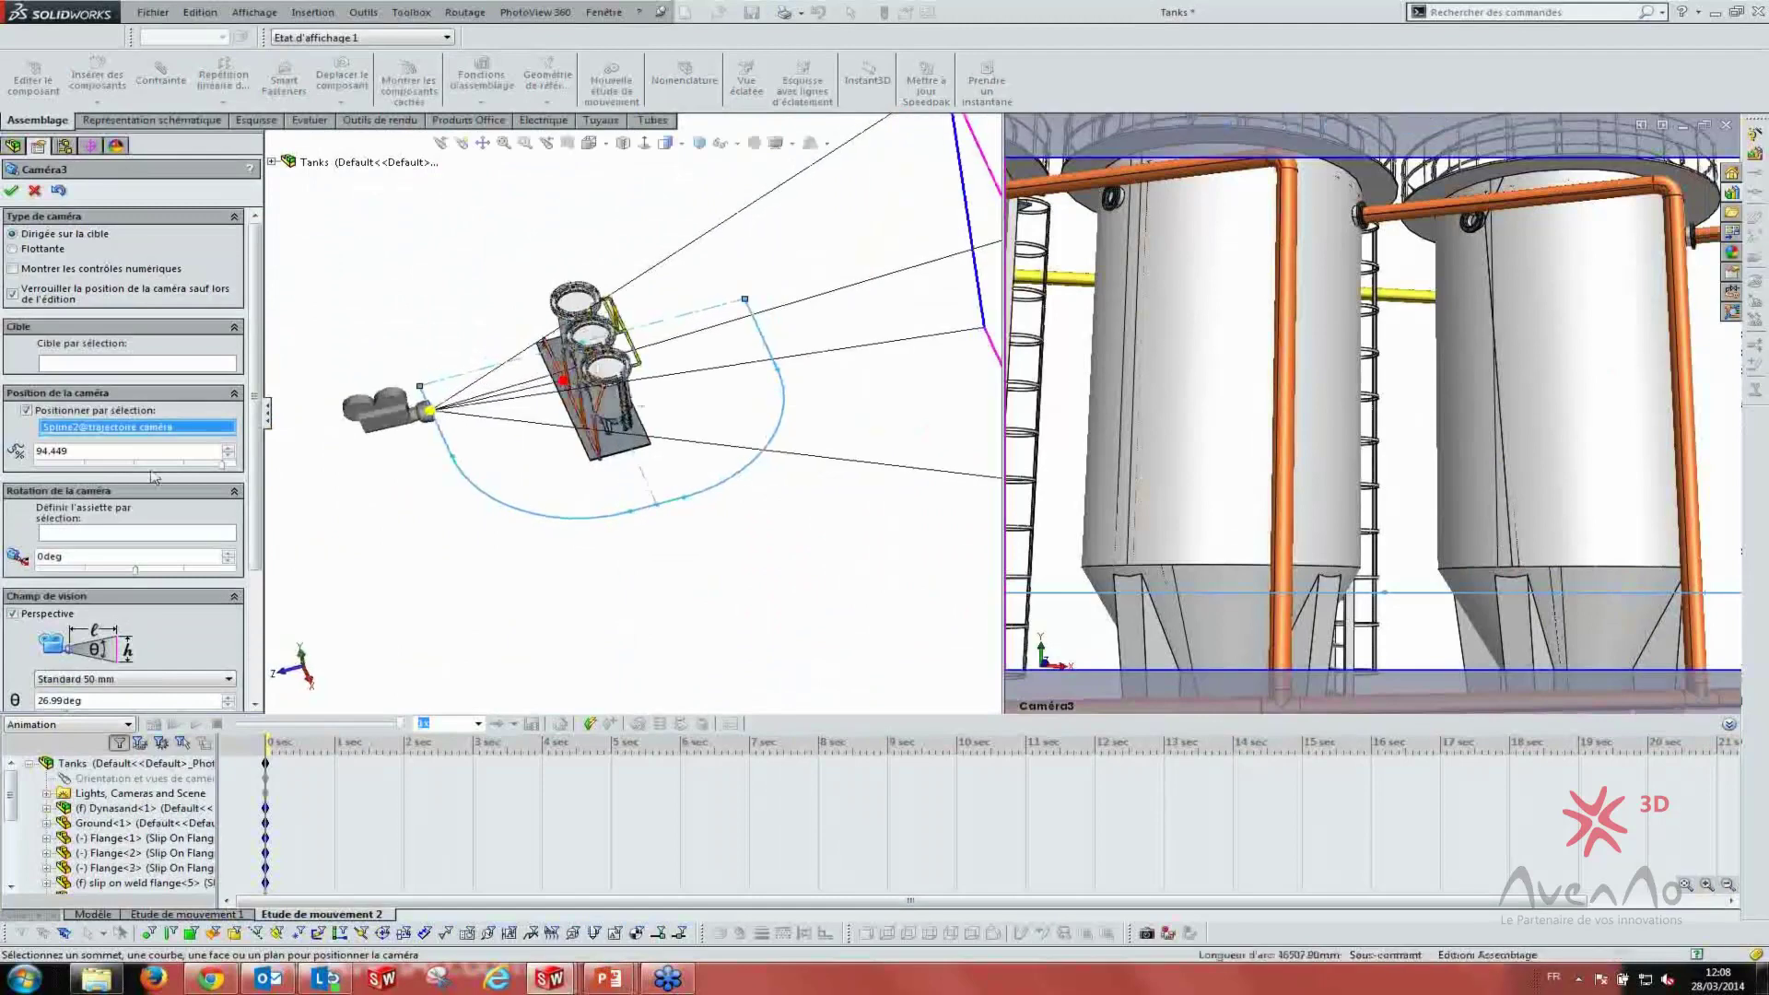
drag(223, 461, 37, 461)
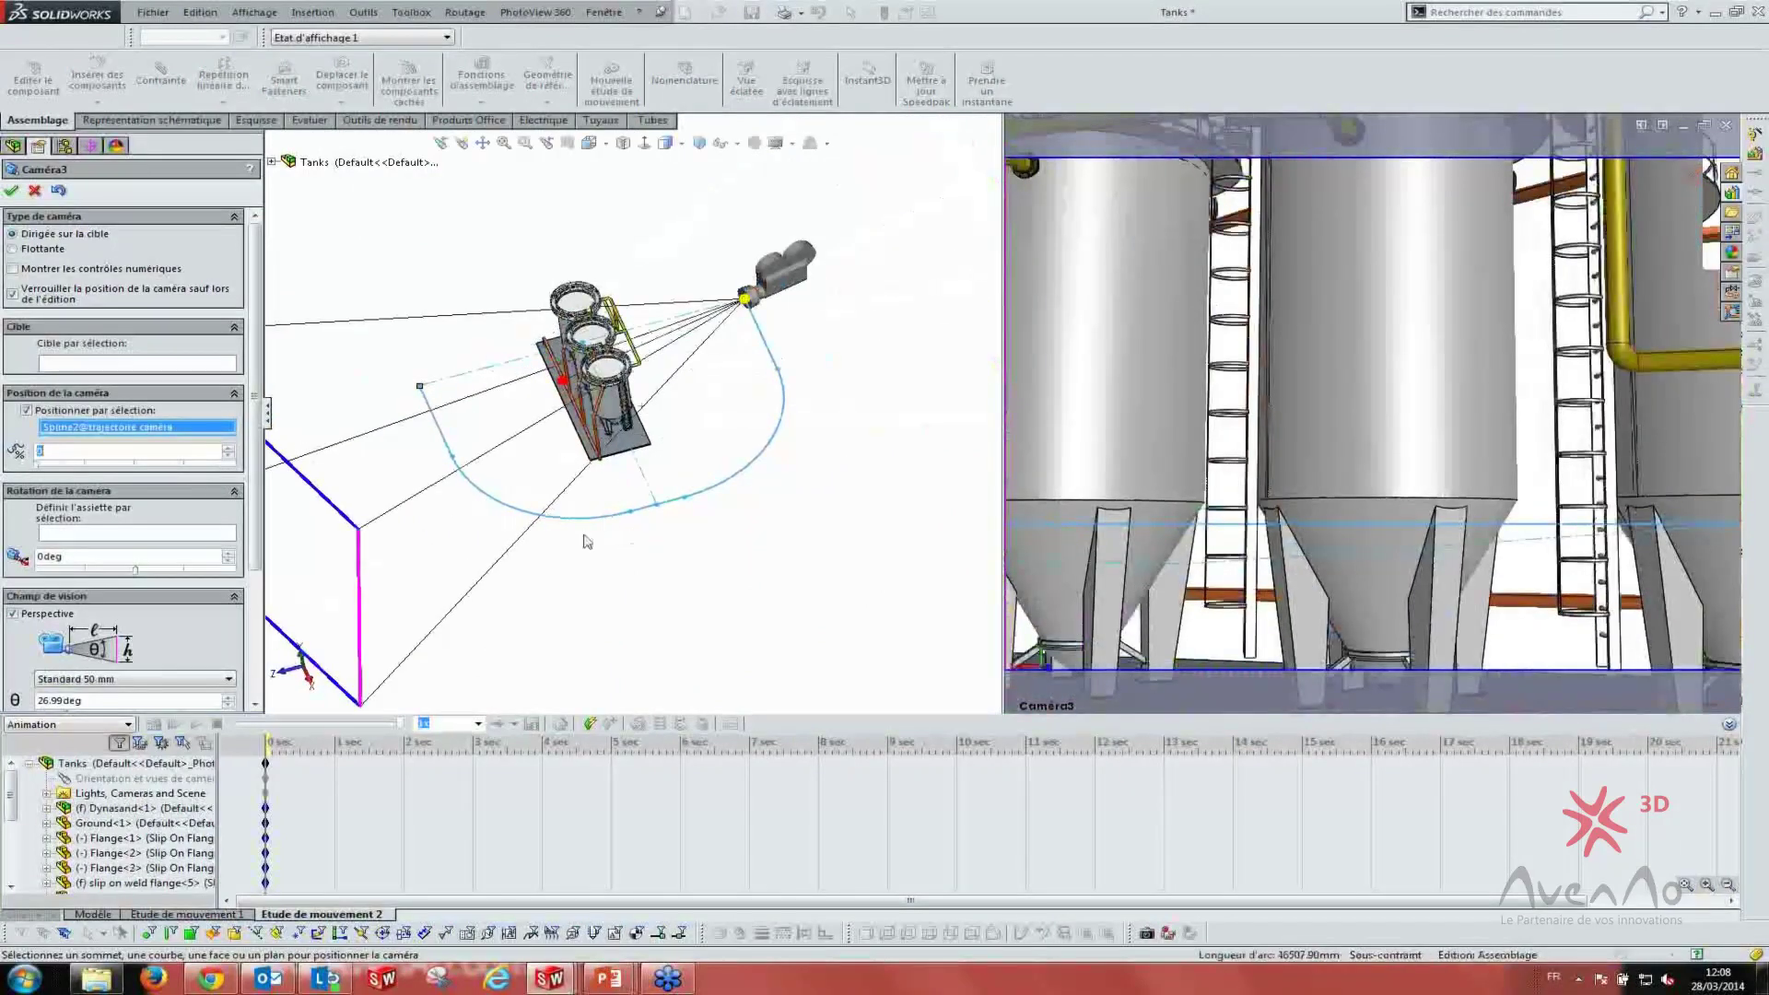
mouse_move(675, 597)
middle_down()
mouse_move(672, 533)
mouse_move(667, 651)
mouse_move(374, 545)
middle_up()
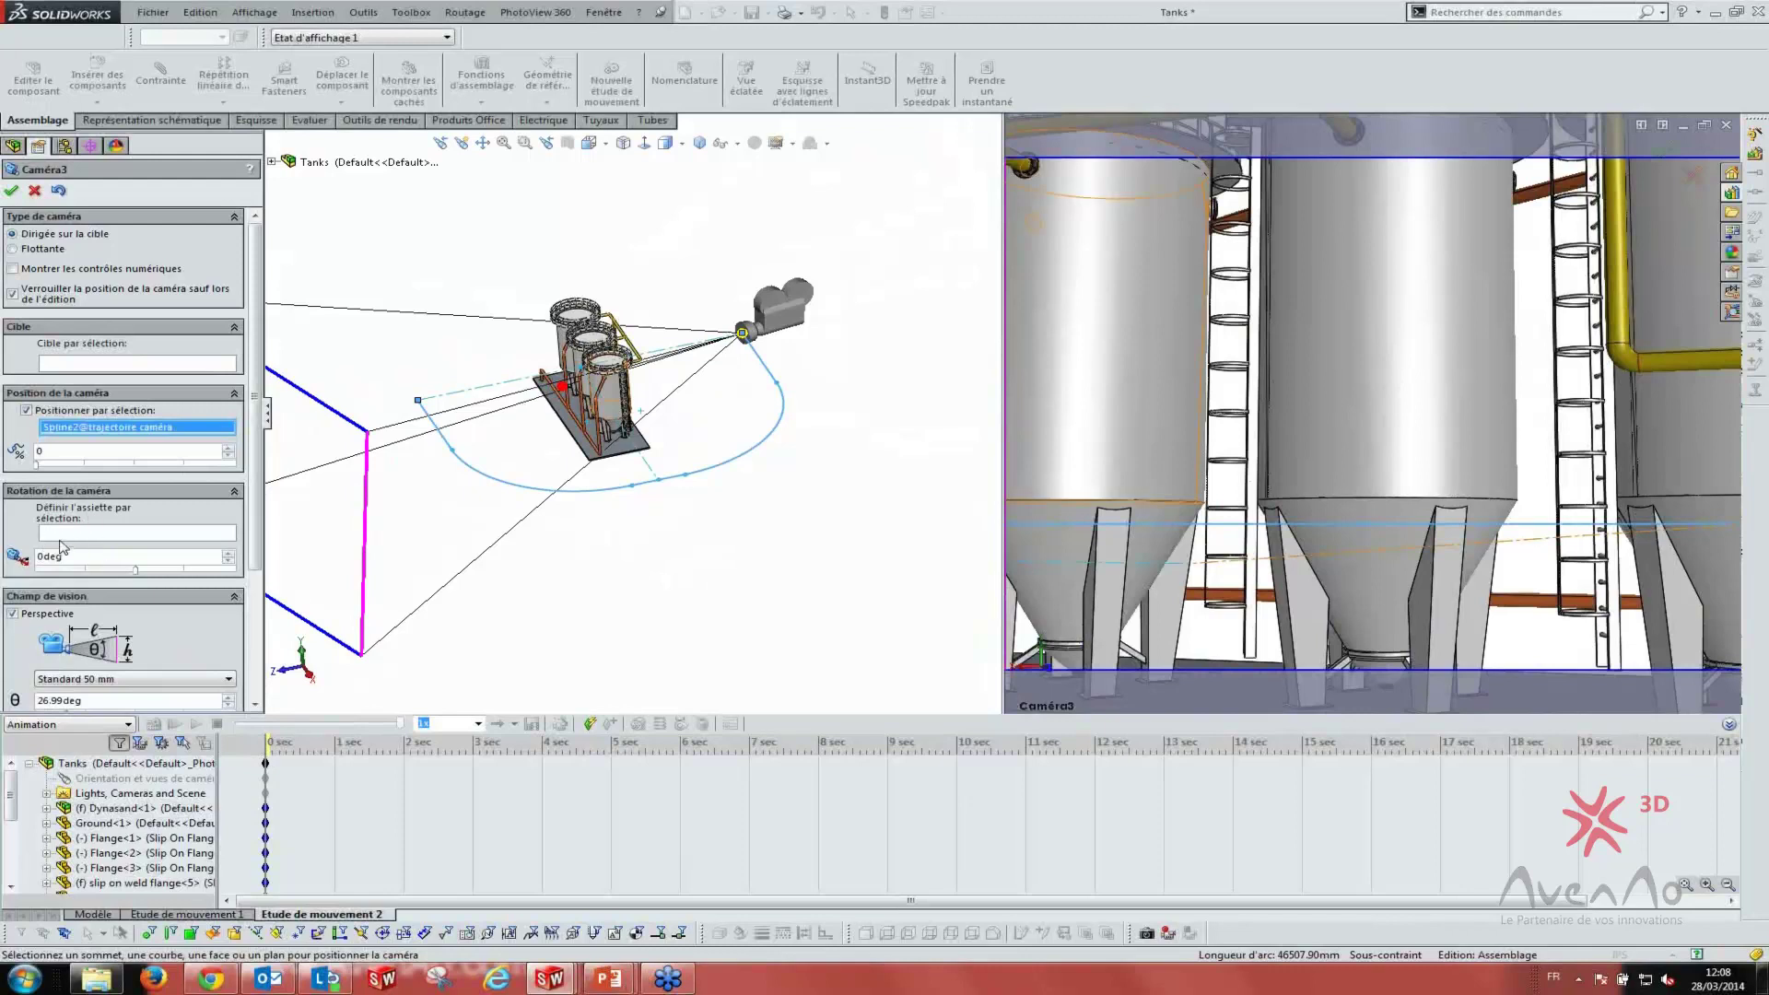
- Aim the new Caméra3 at the path's line target and accept it
click(86, 365)
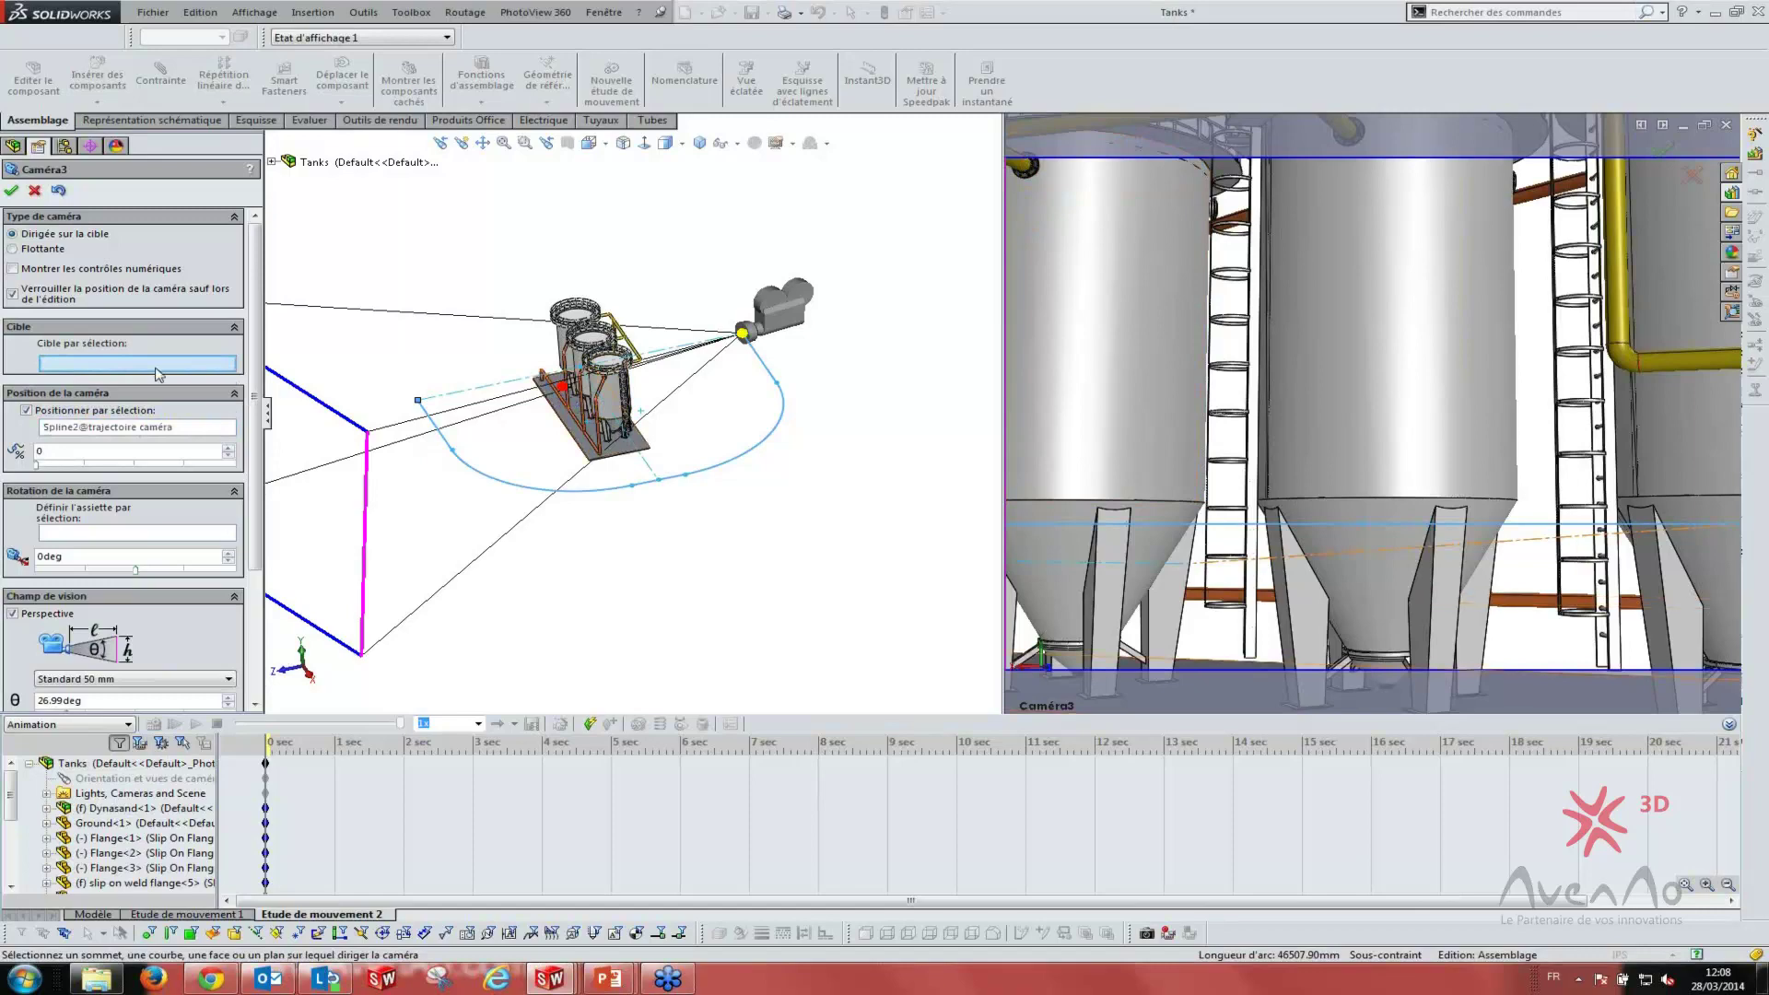
scroll(647, 430, down, 4)
scroll(646, 431, down, 2)
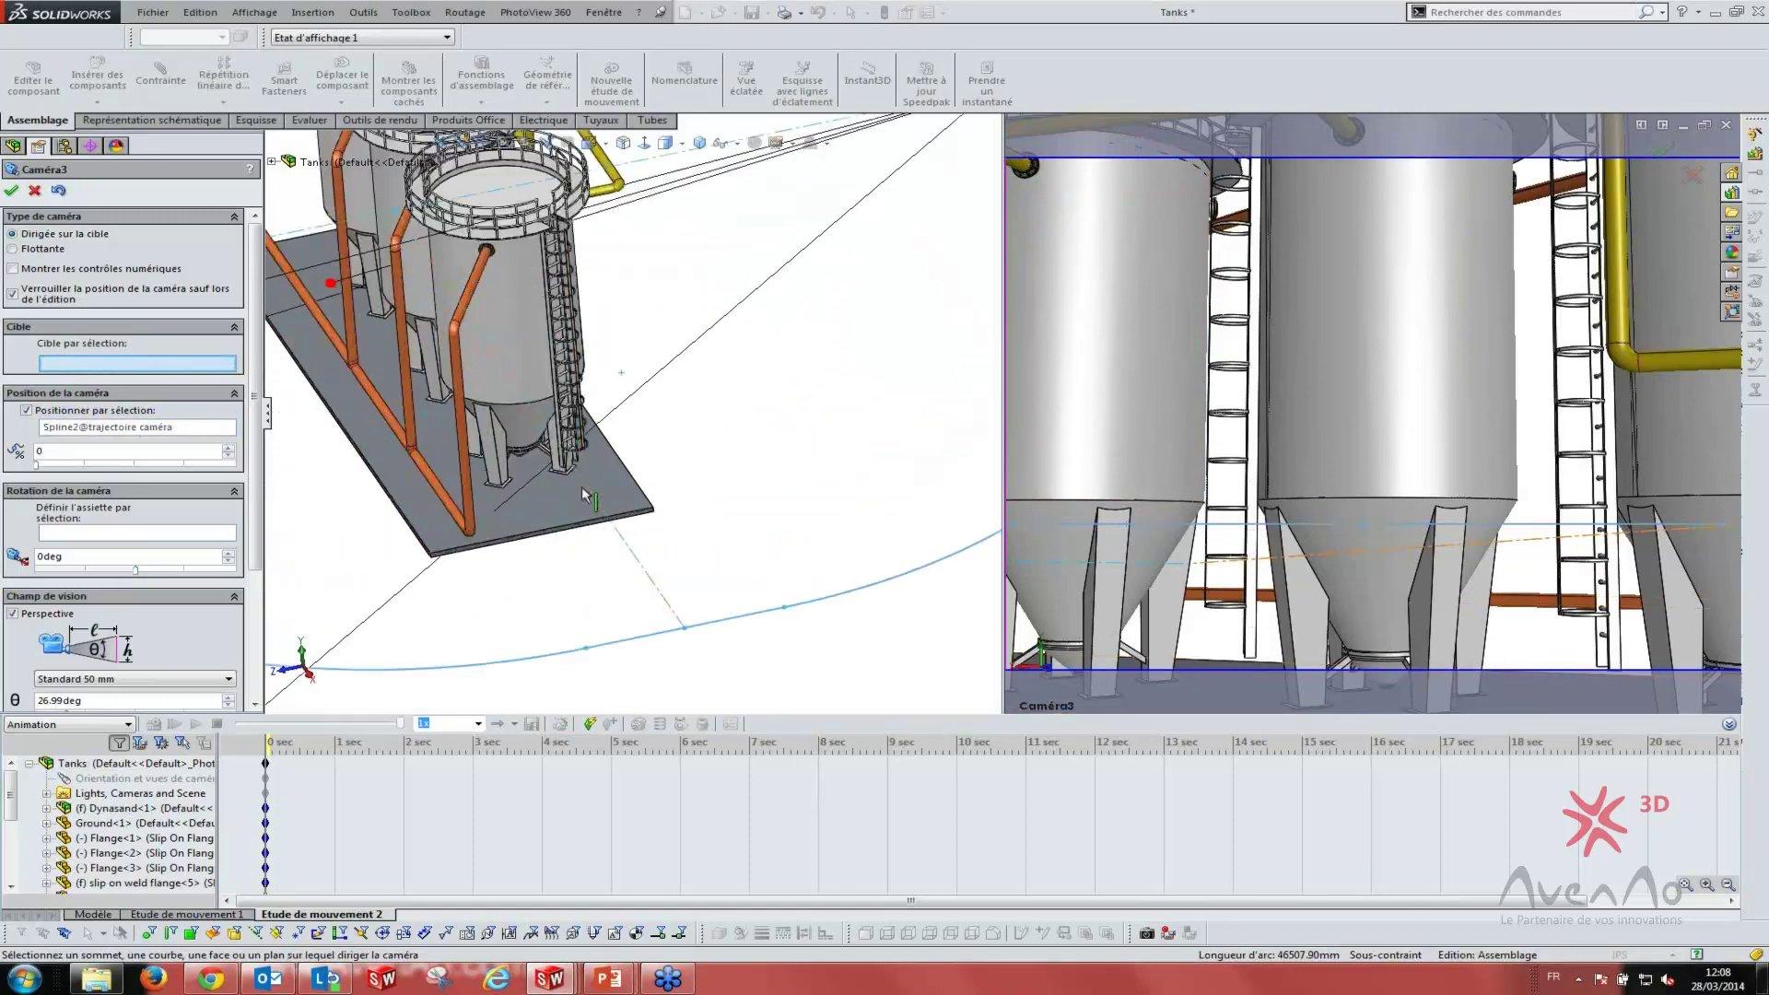
click(614, 525)
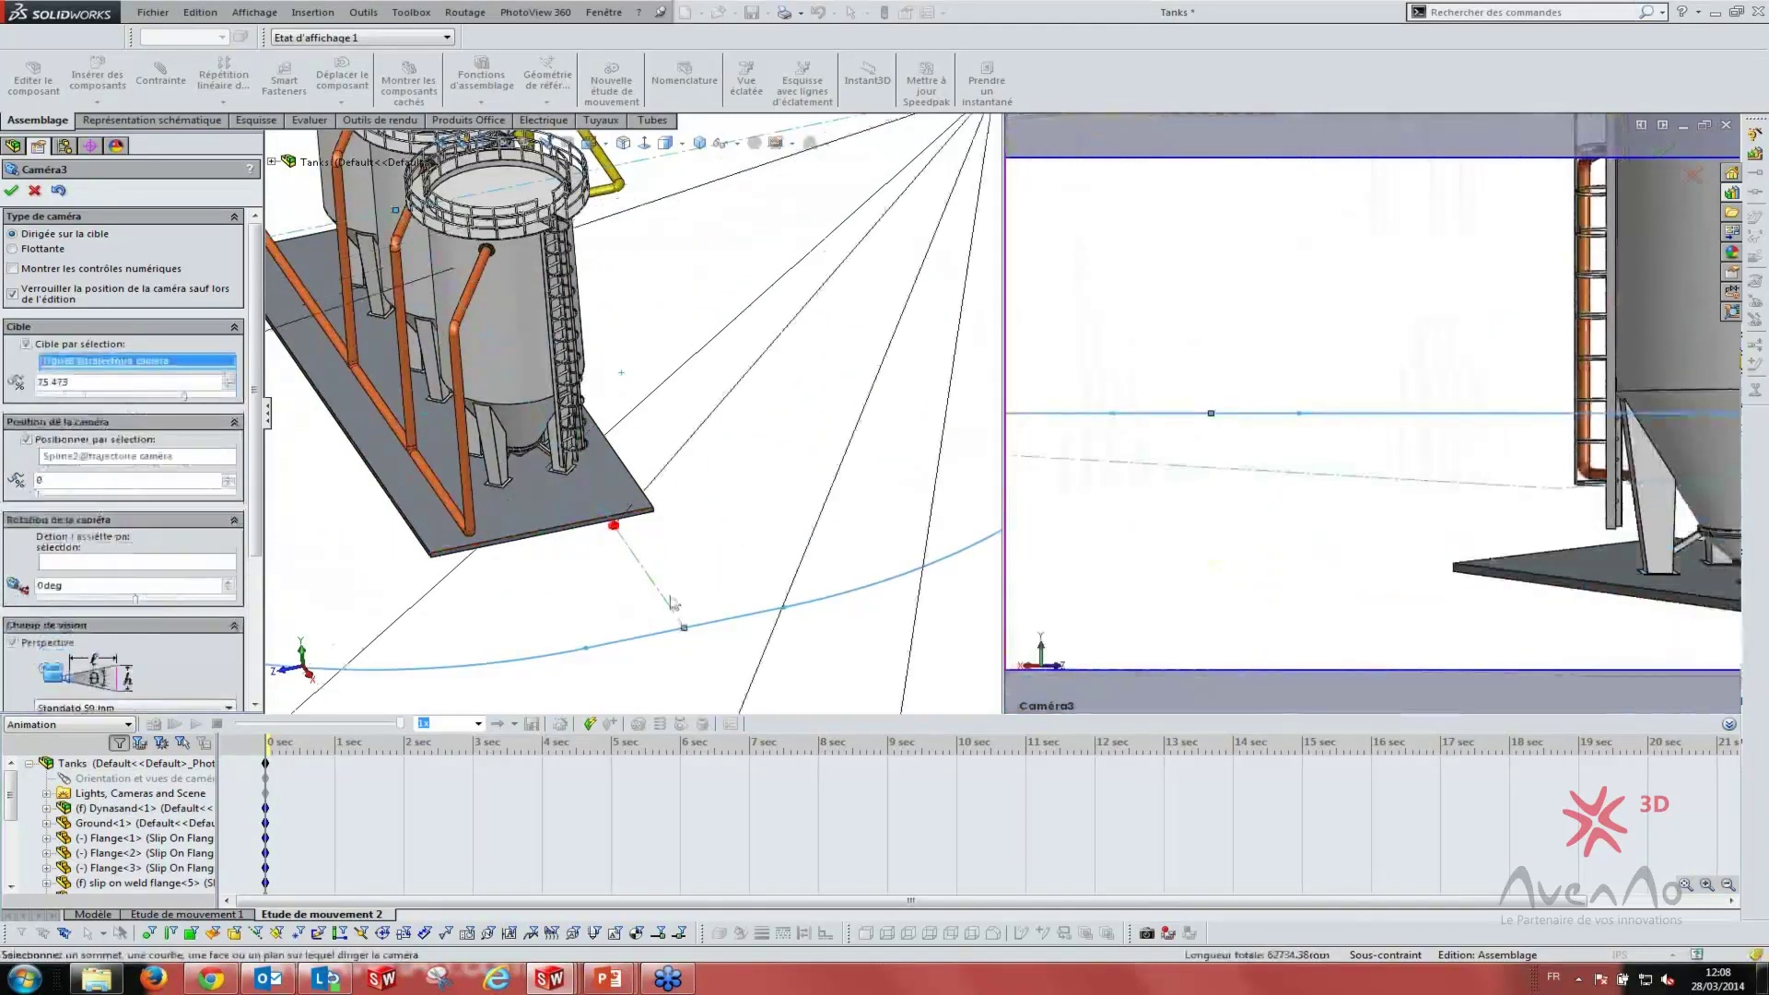
mouse_move(189, 397)
mouse_down()
mouse_move(24, 403)
mouse_move(114, 409)
mouse_up()
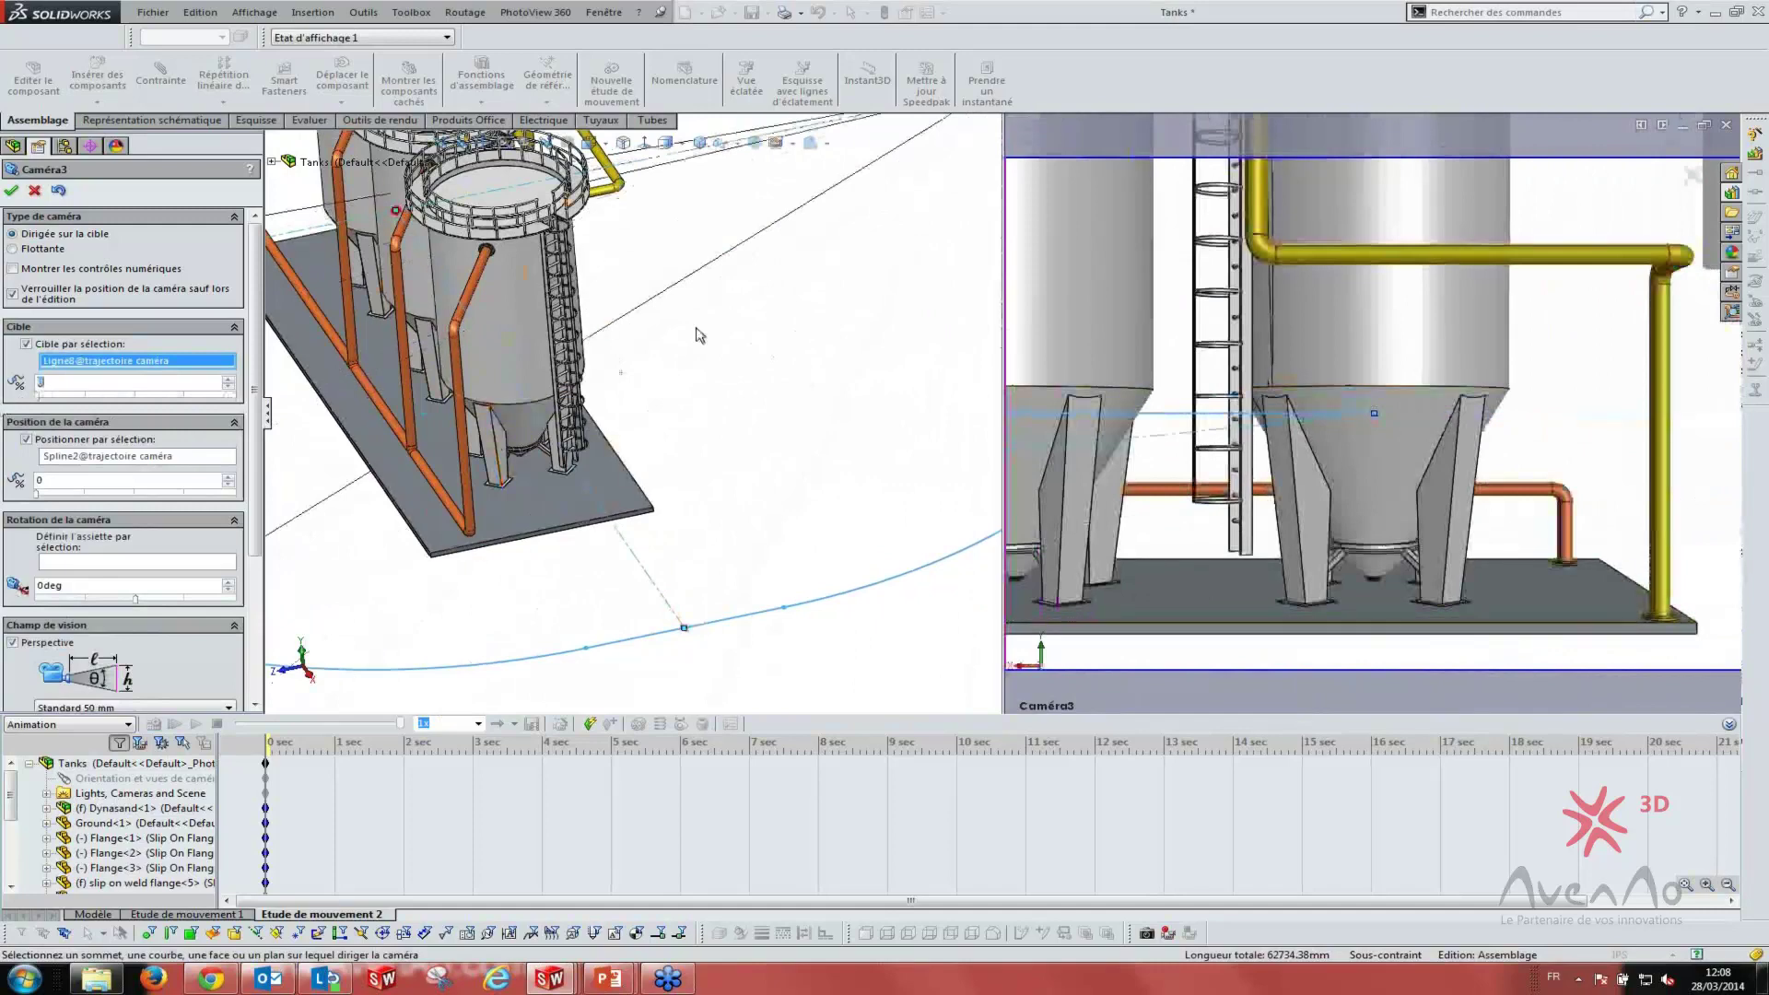
scroll(737, 324, up, 5)
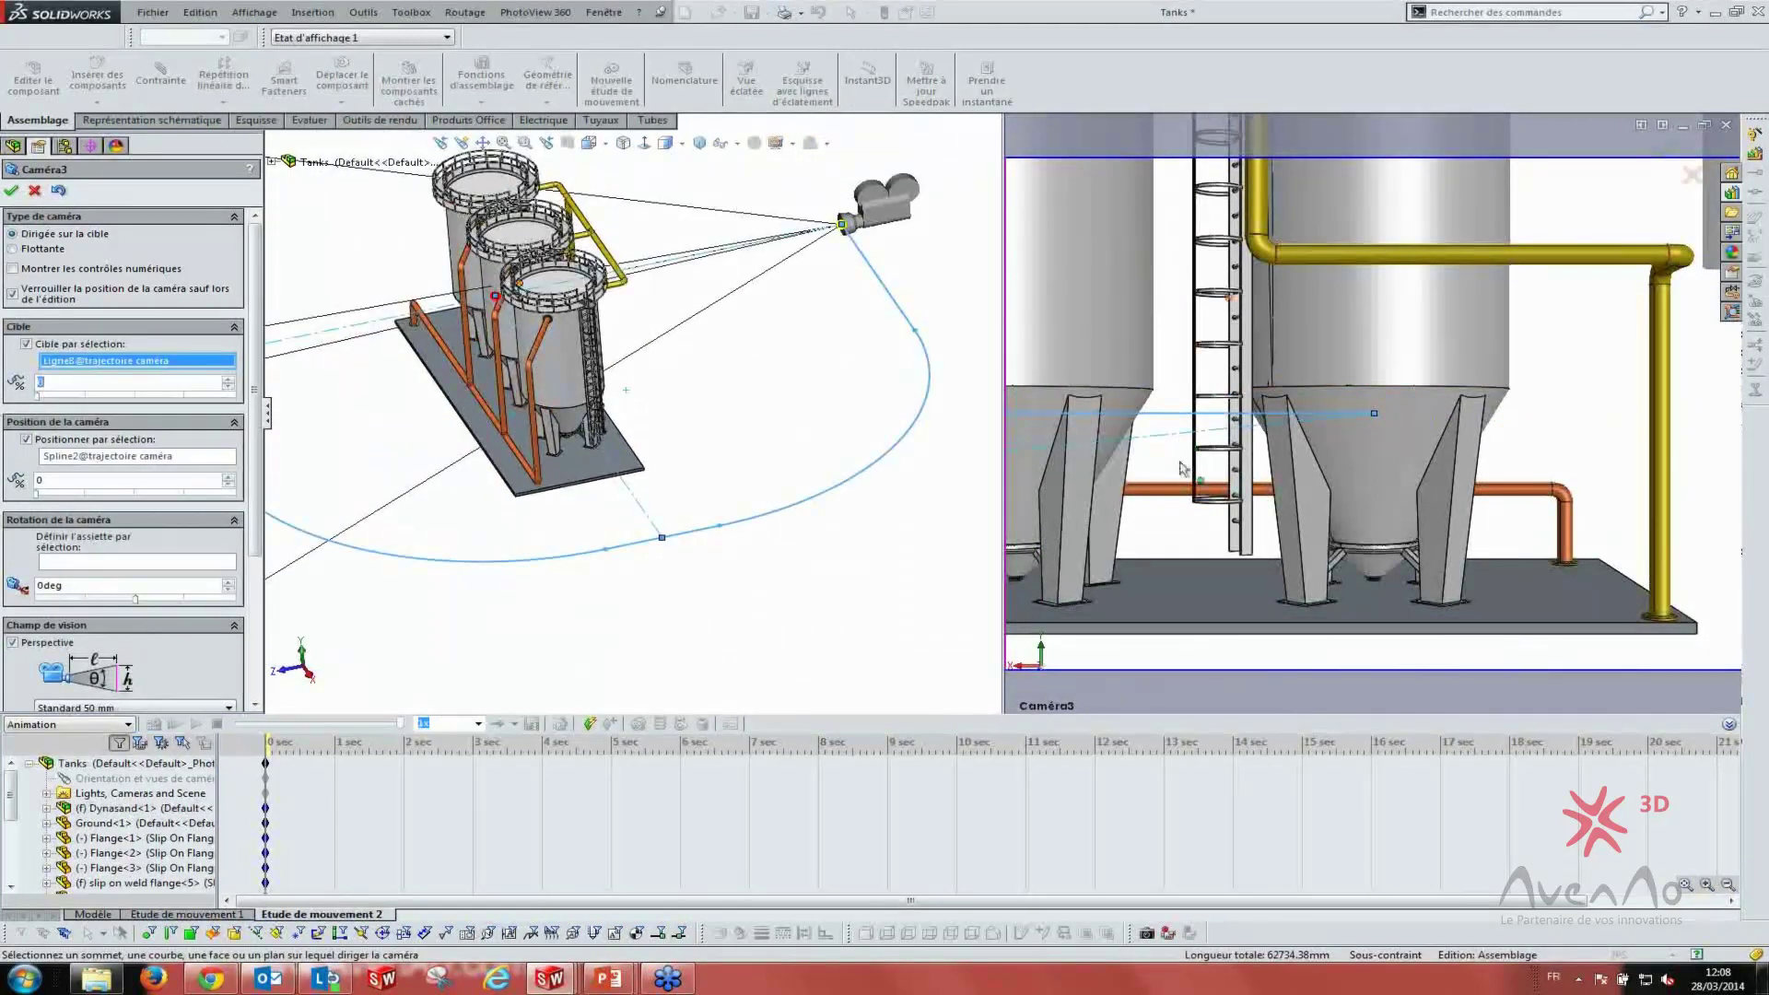
scroll(258, 334, down, 3)
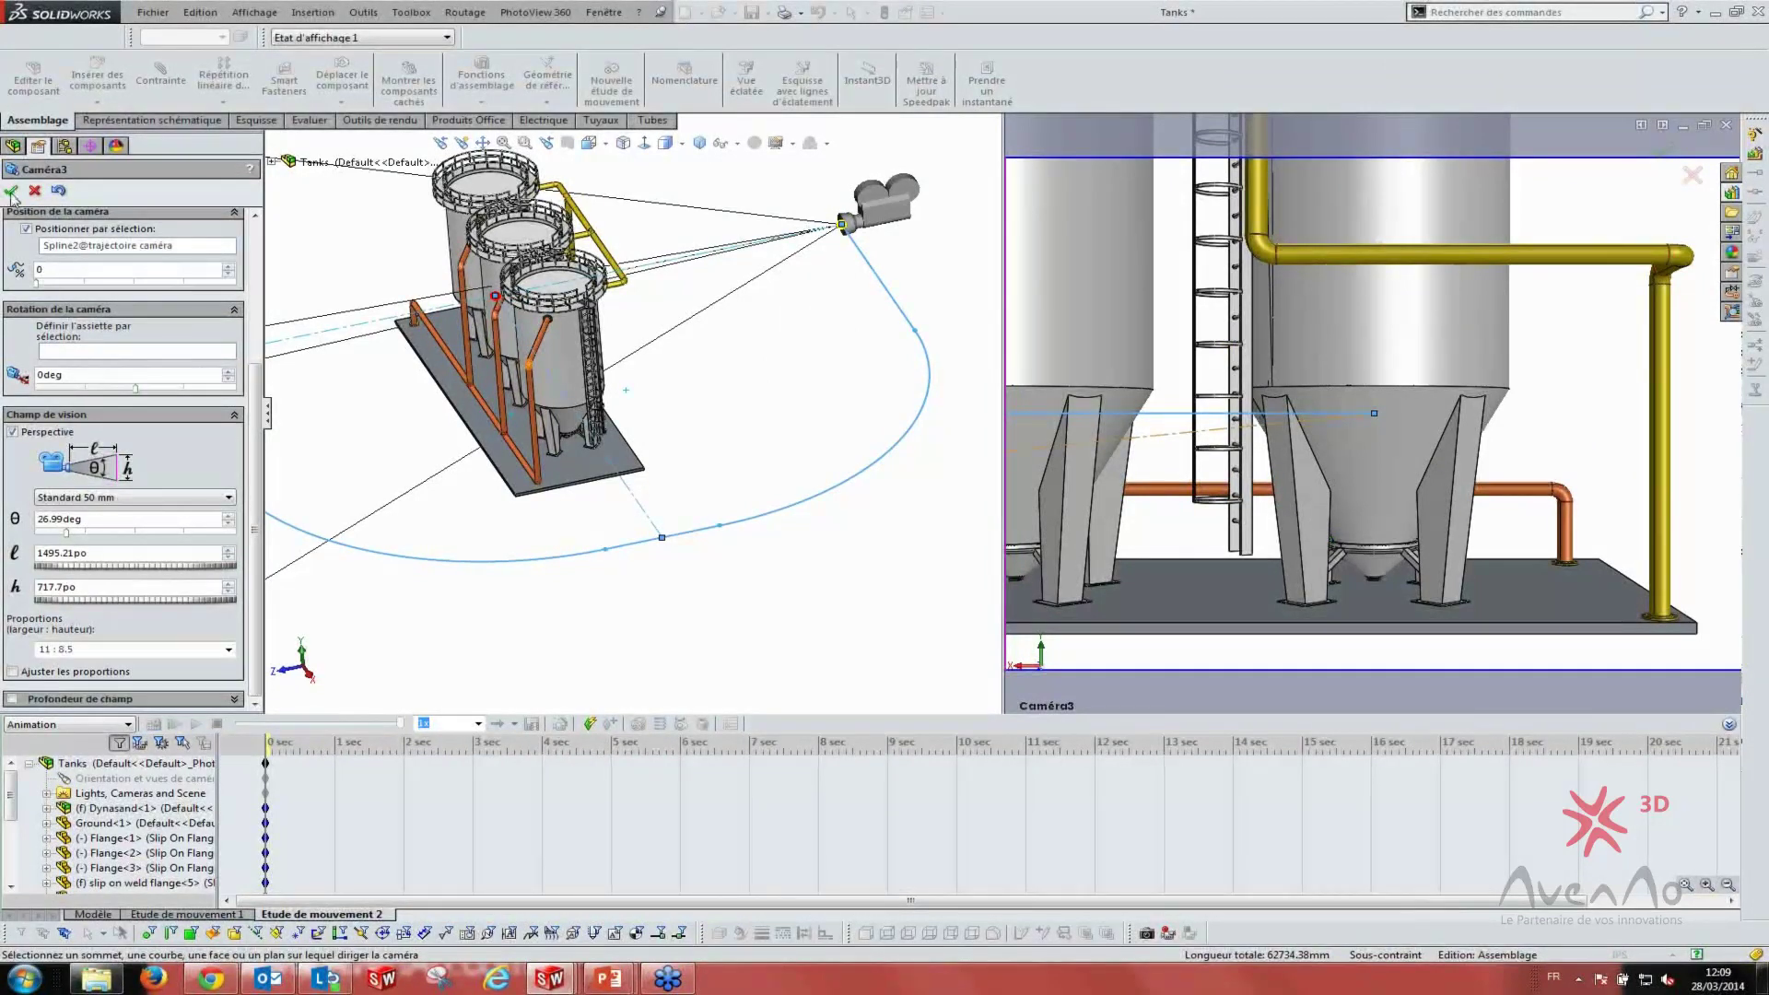
click(12, 192)
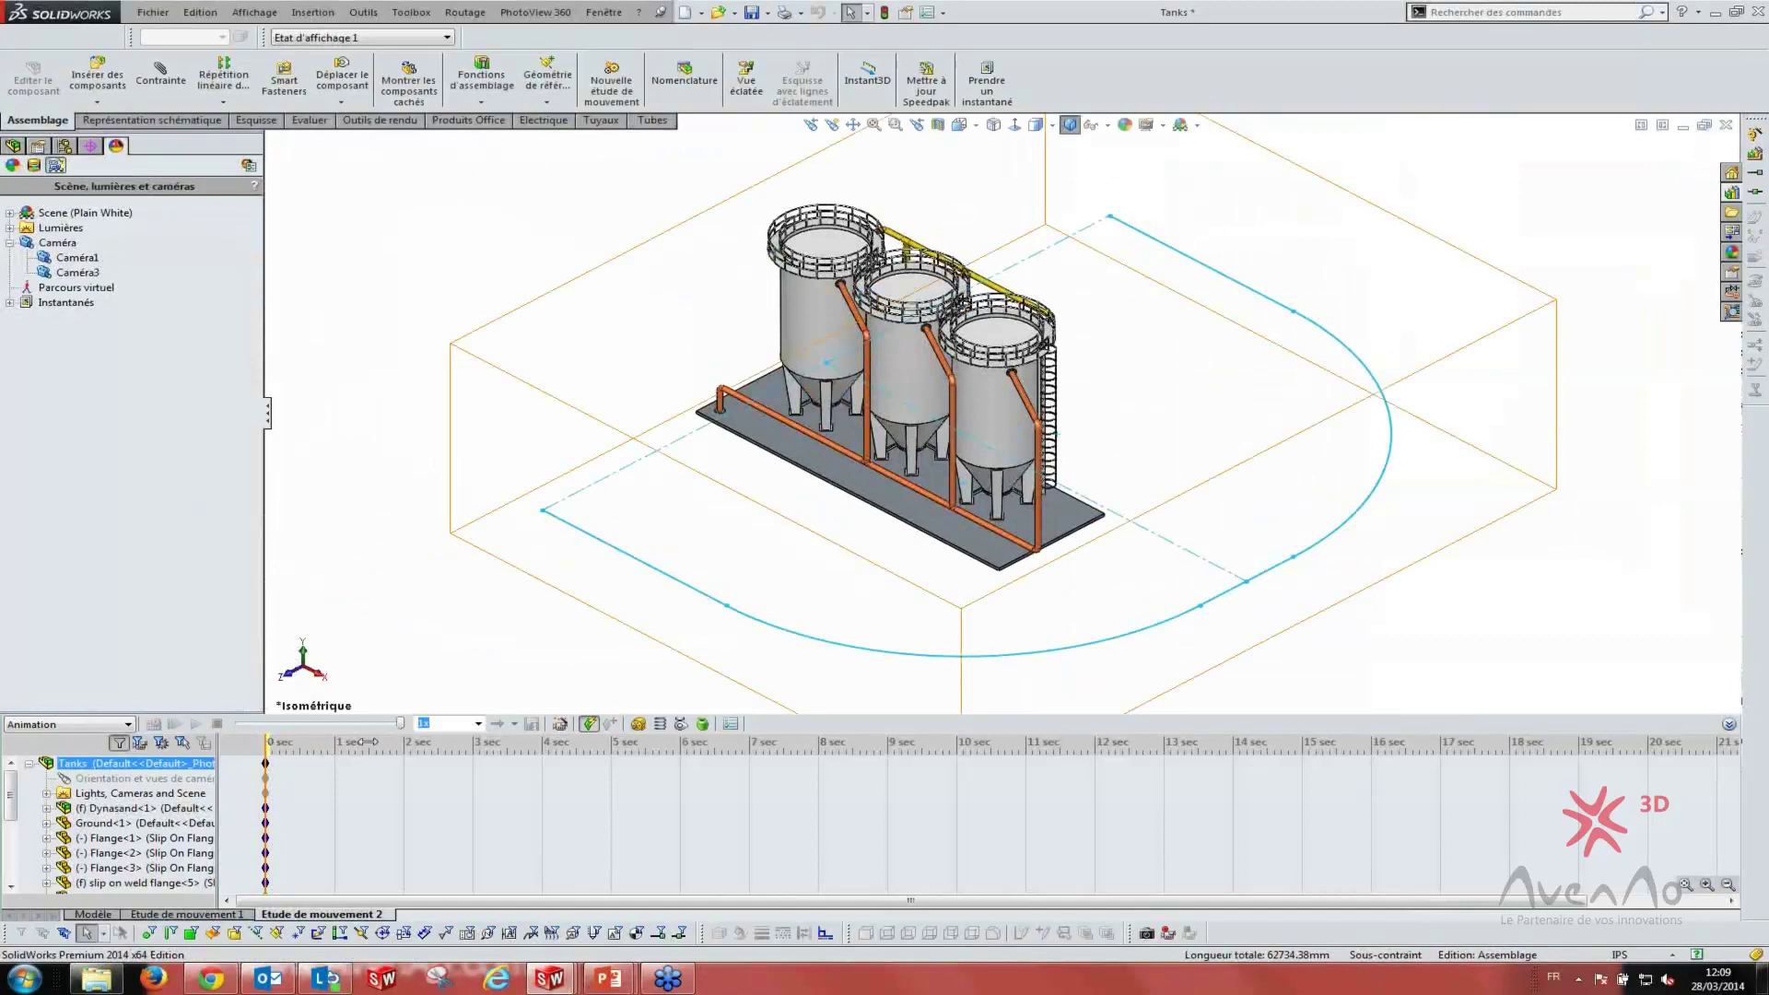
- Copy the Tanks starting key from 0 sec to 5 sec in the timeline
drag(266, 737, 617, 752)
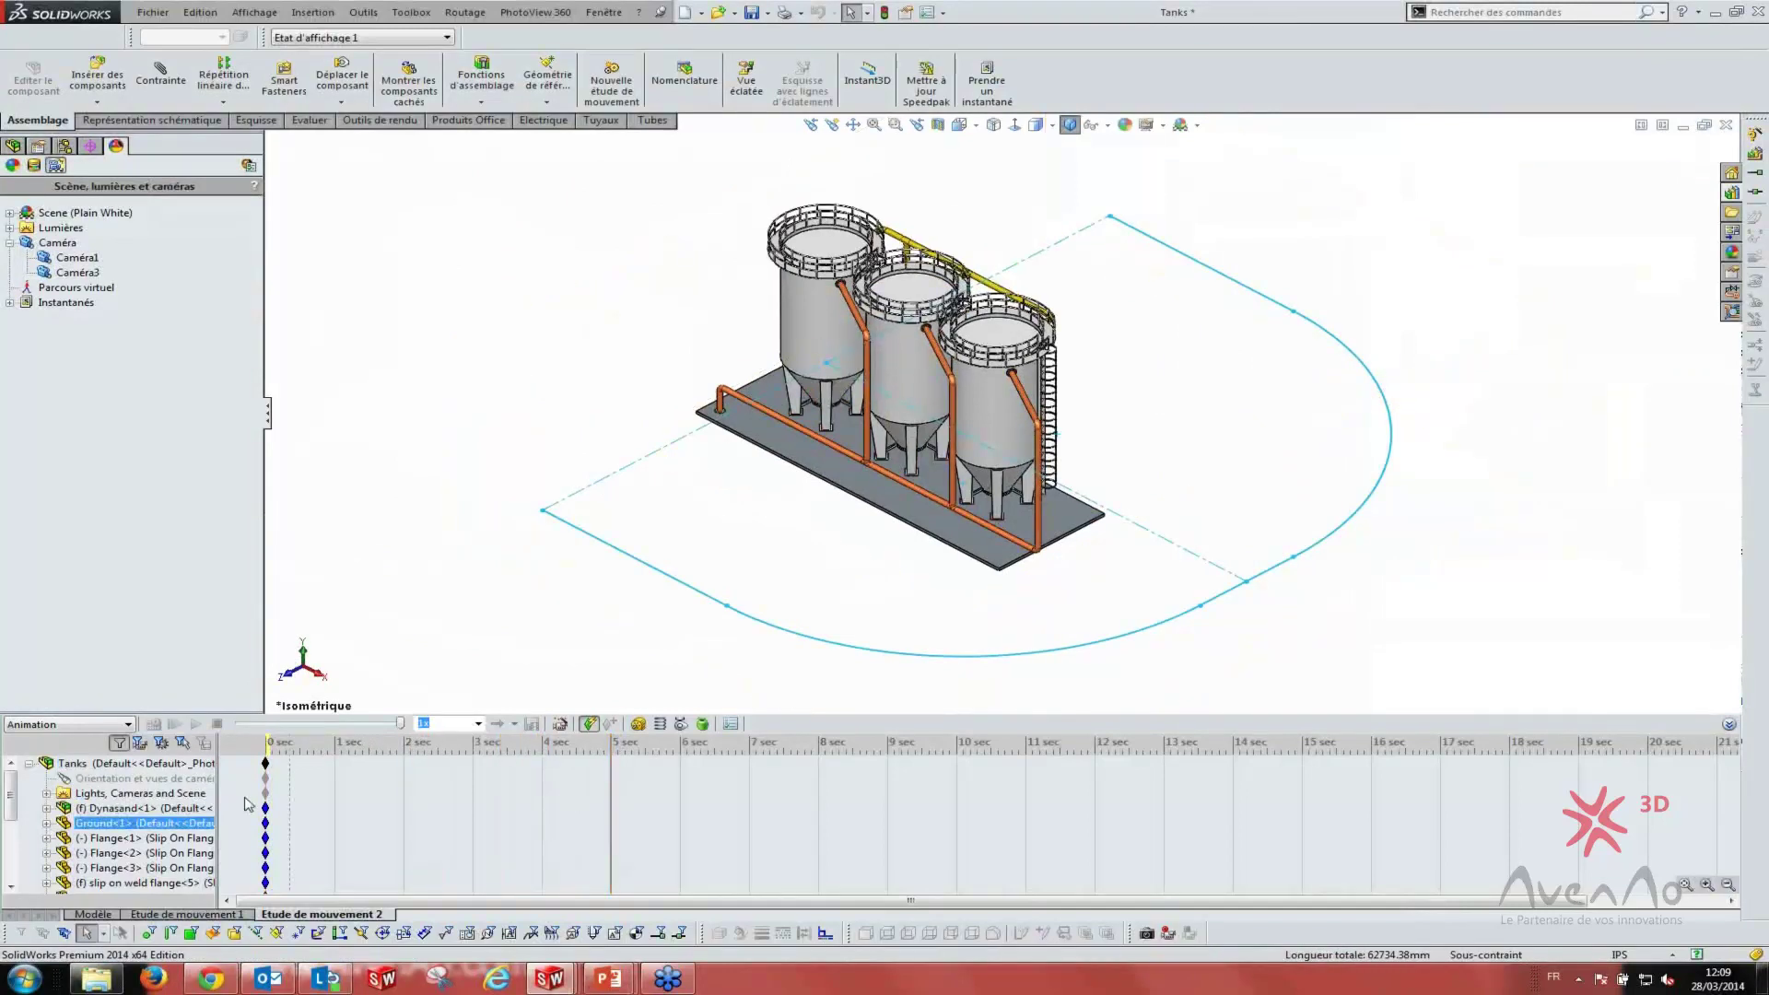
click(267, 764)
ctrl+drag(267, 764, 612, 774)
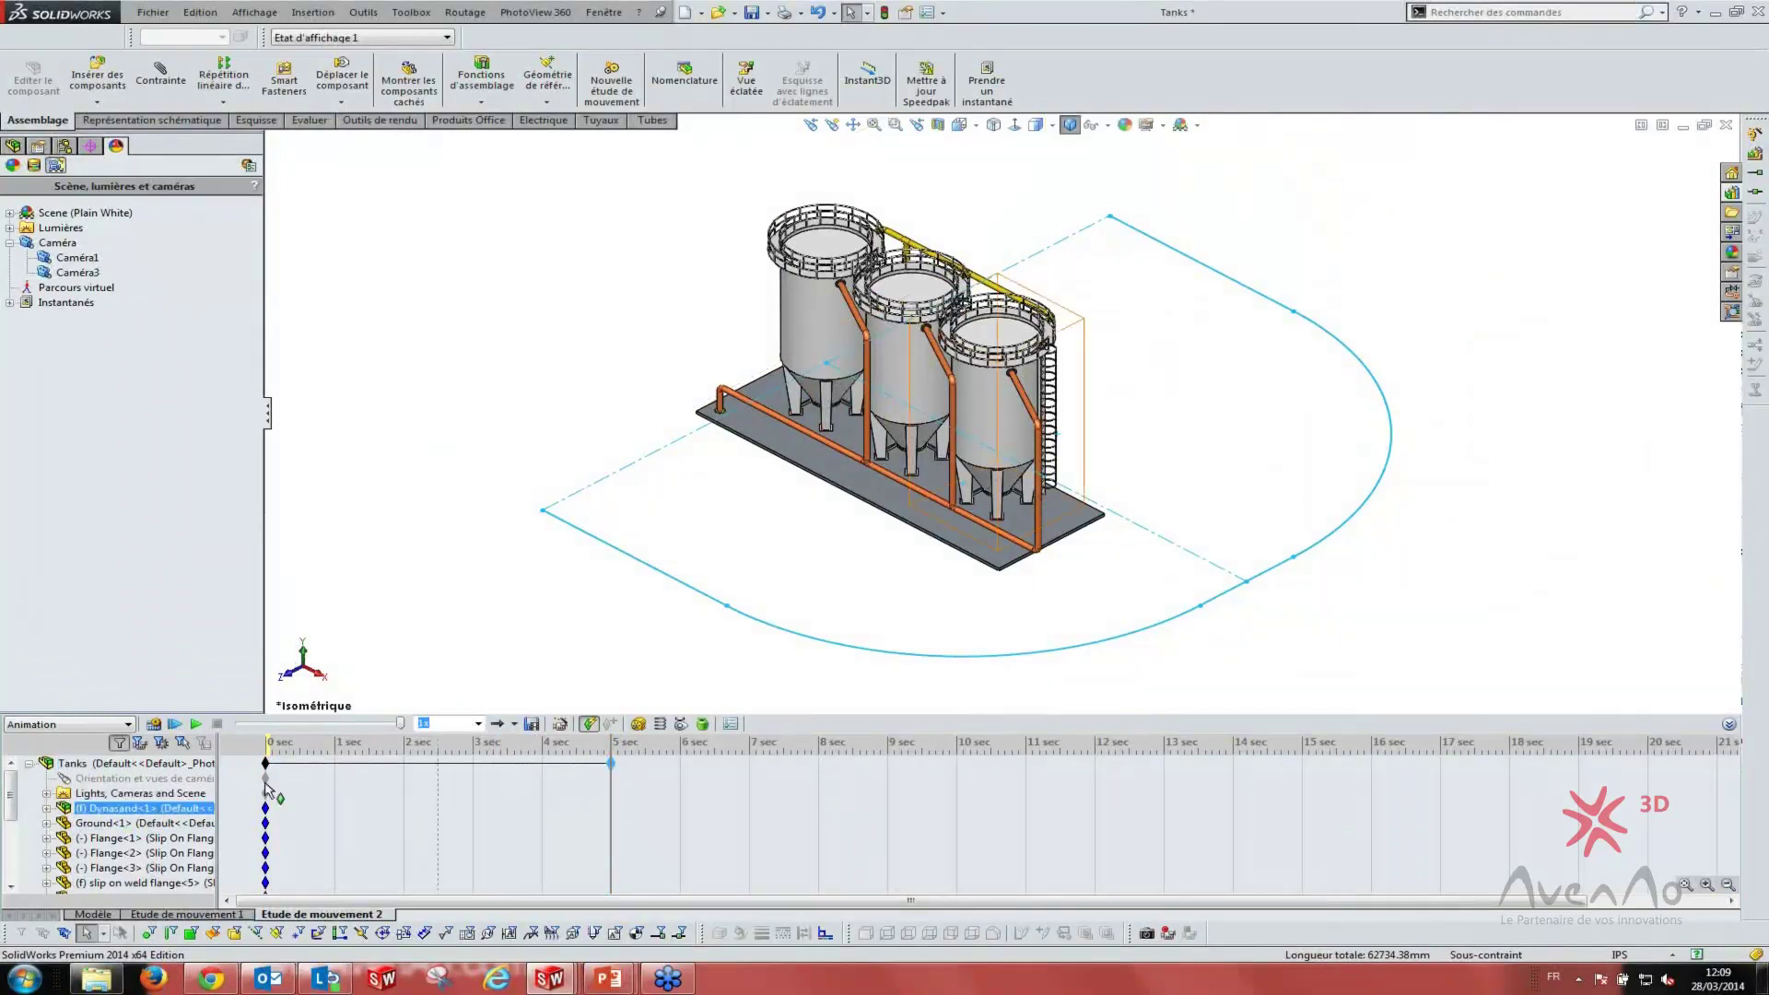
click(619, 808)
- Expand lights, cameras and scene and bring up Caméra3's context menu
click(47, 794)
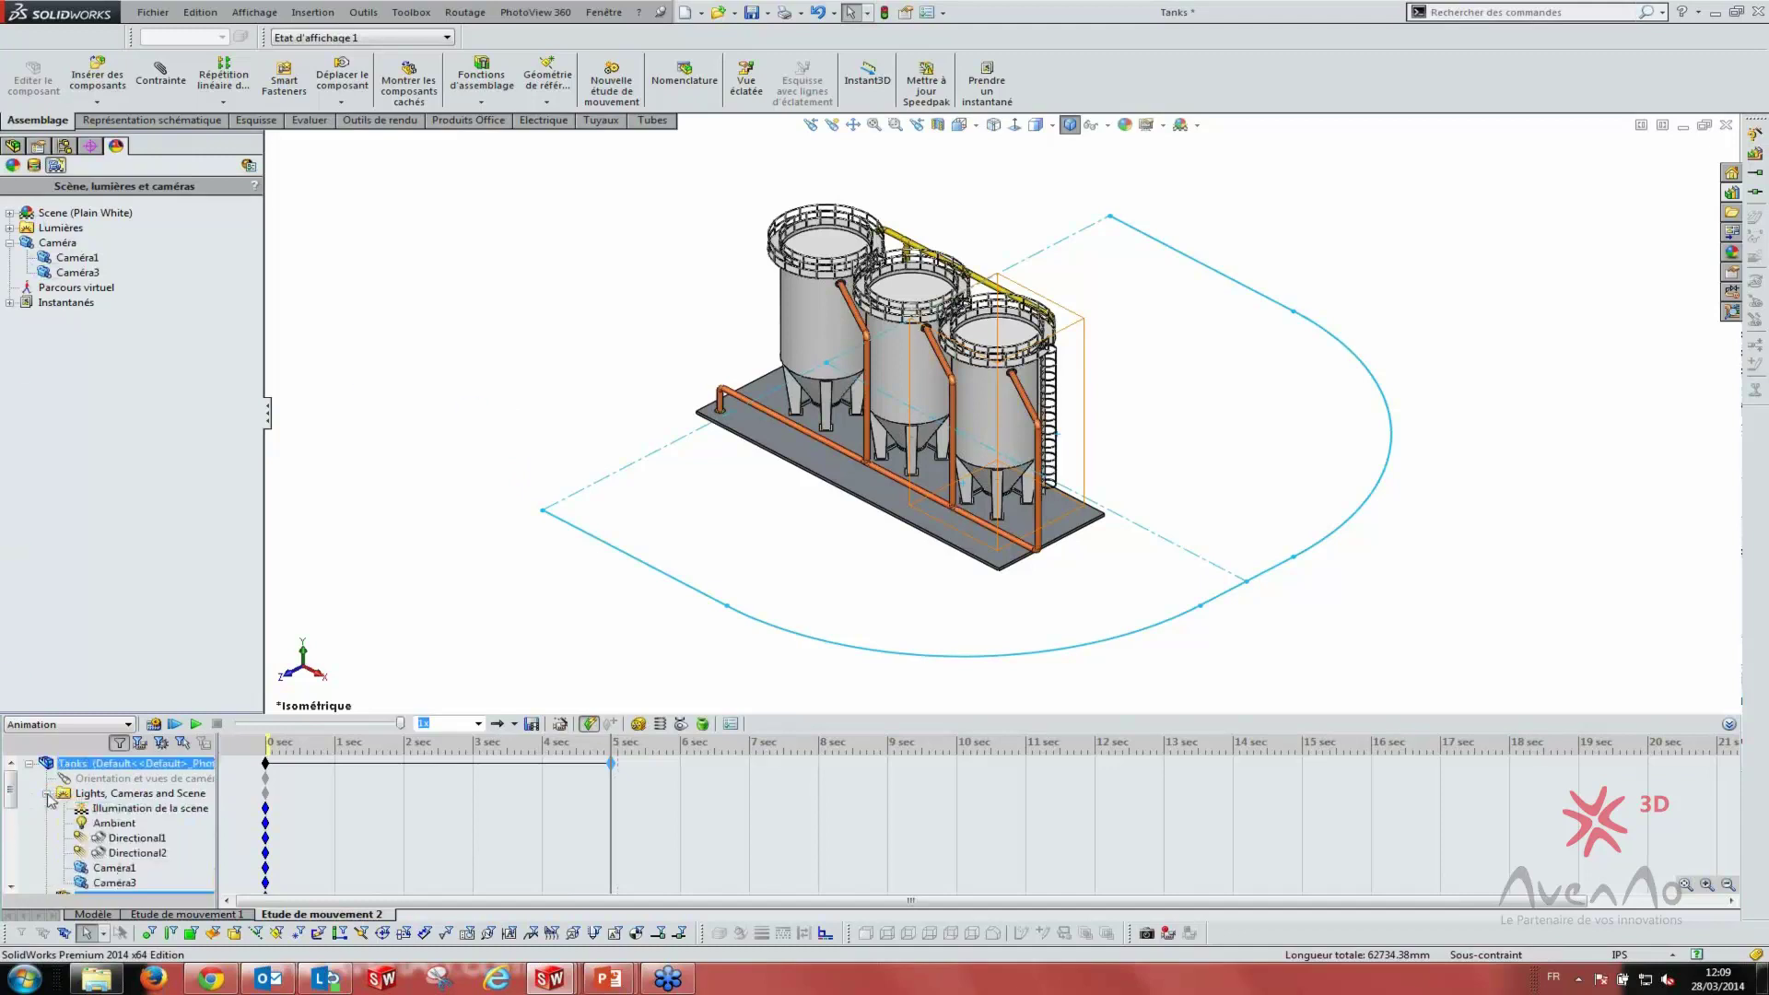
click(103, 884)
right_click(103, 884)
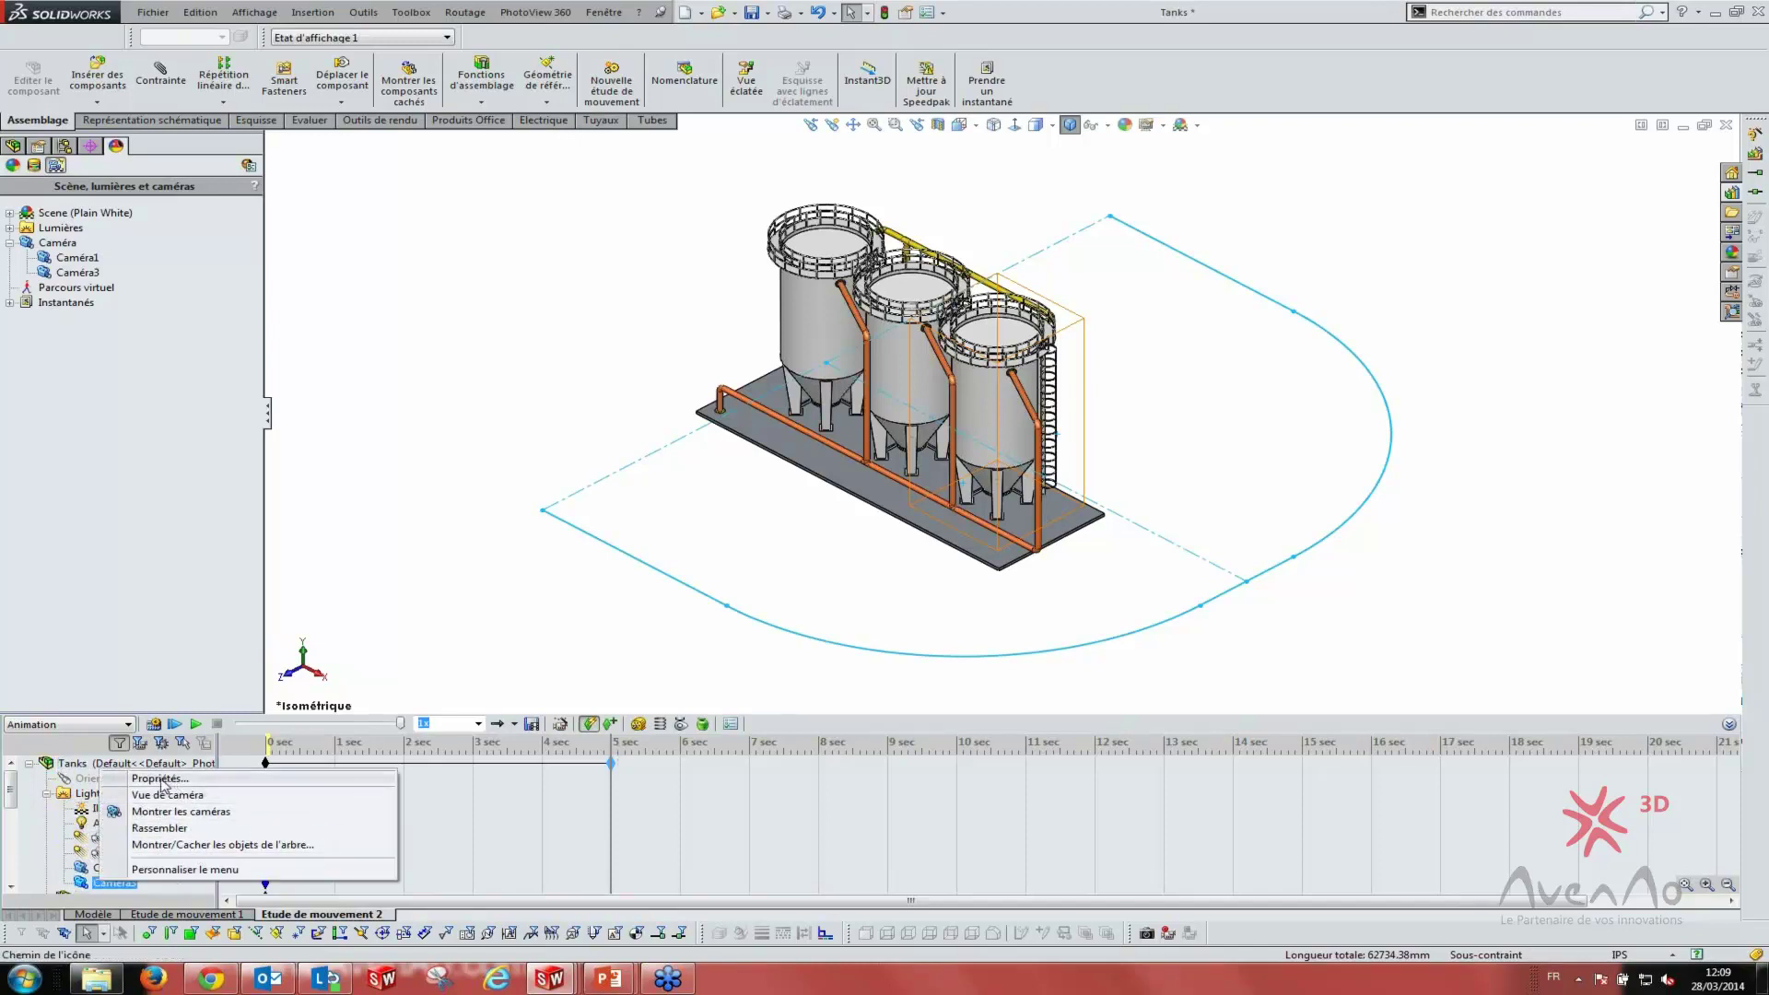
- At 5 sec, move Caméra3's target slider to 29 and advance its position along the spline
click(161, 779)
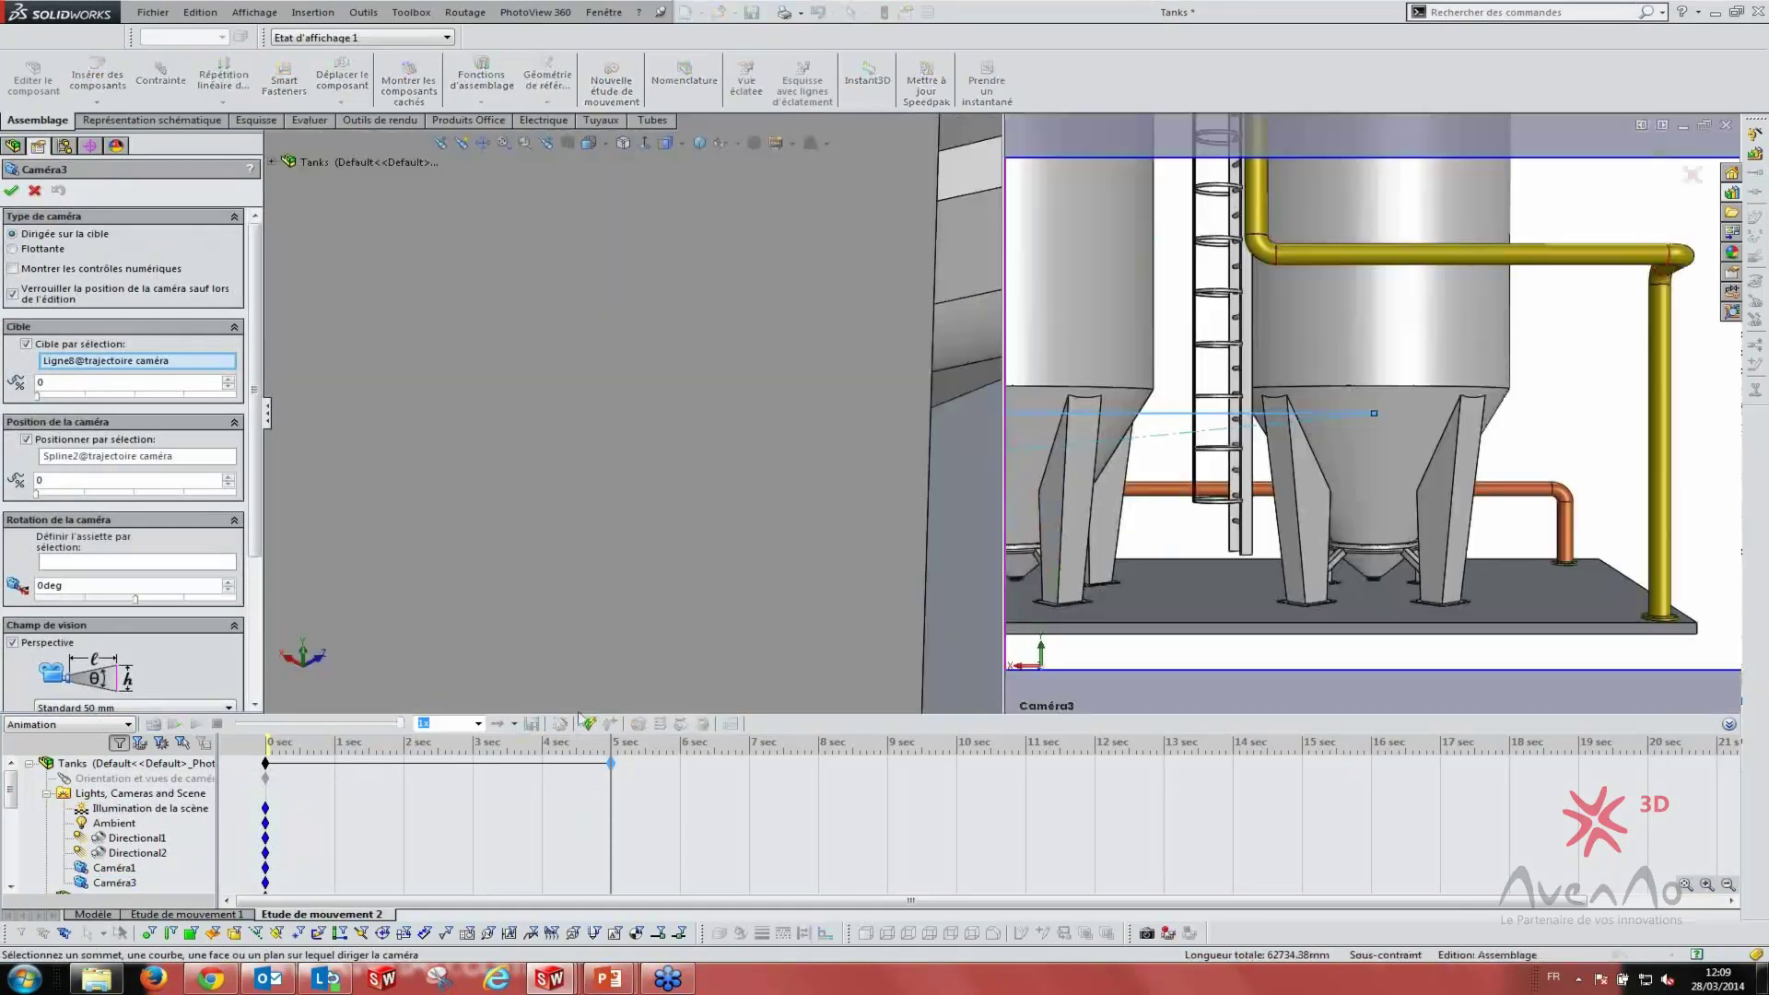
scroll(778, 479, up, 3)
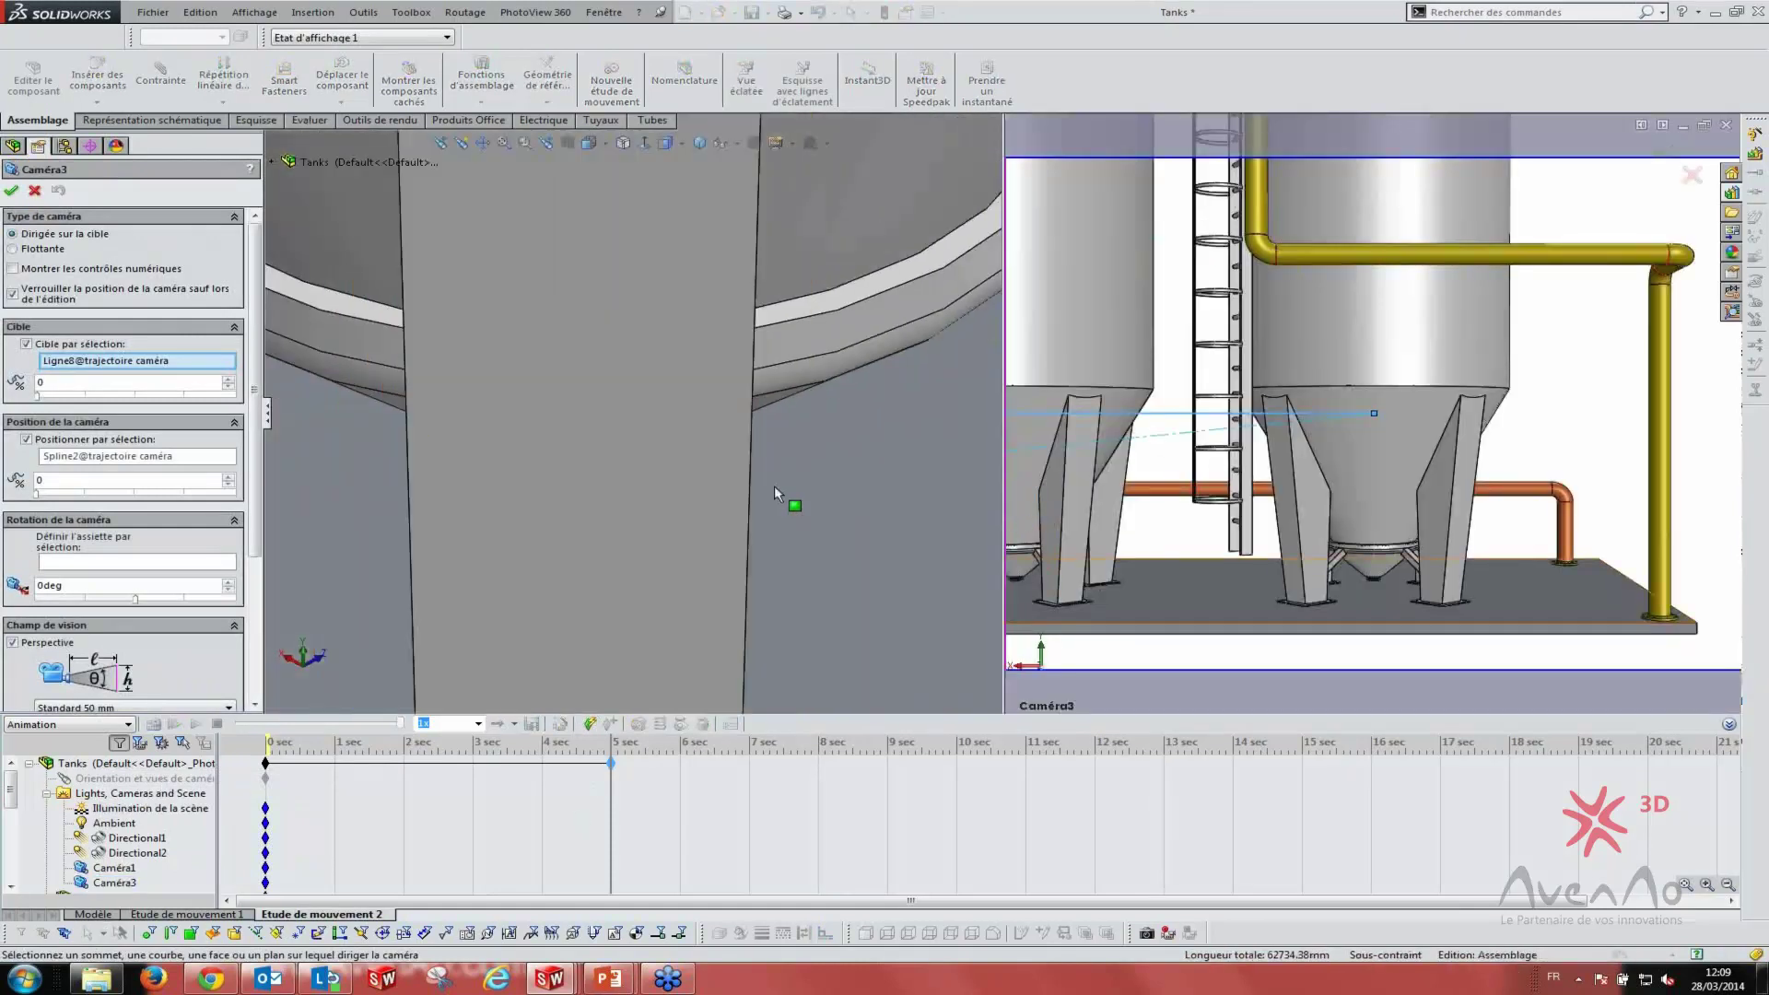
scroll(774, 486, up, 3)
scroll(765, 492, up, 3)
scroll(764, 492, up, 3)
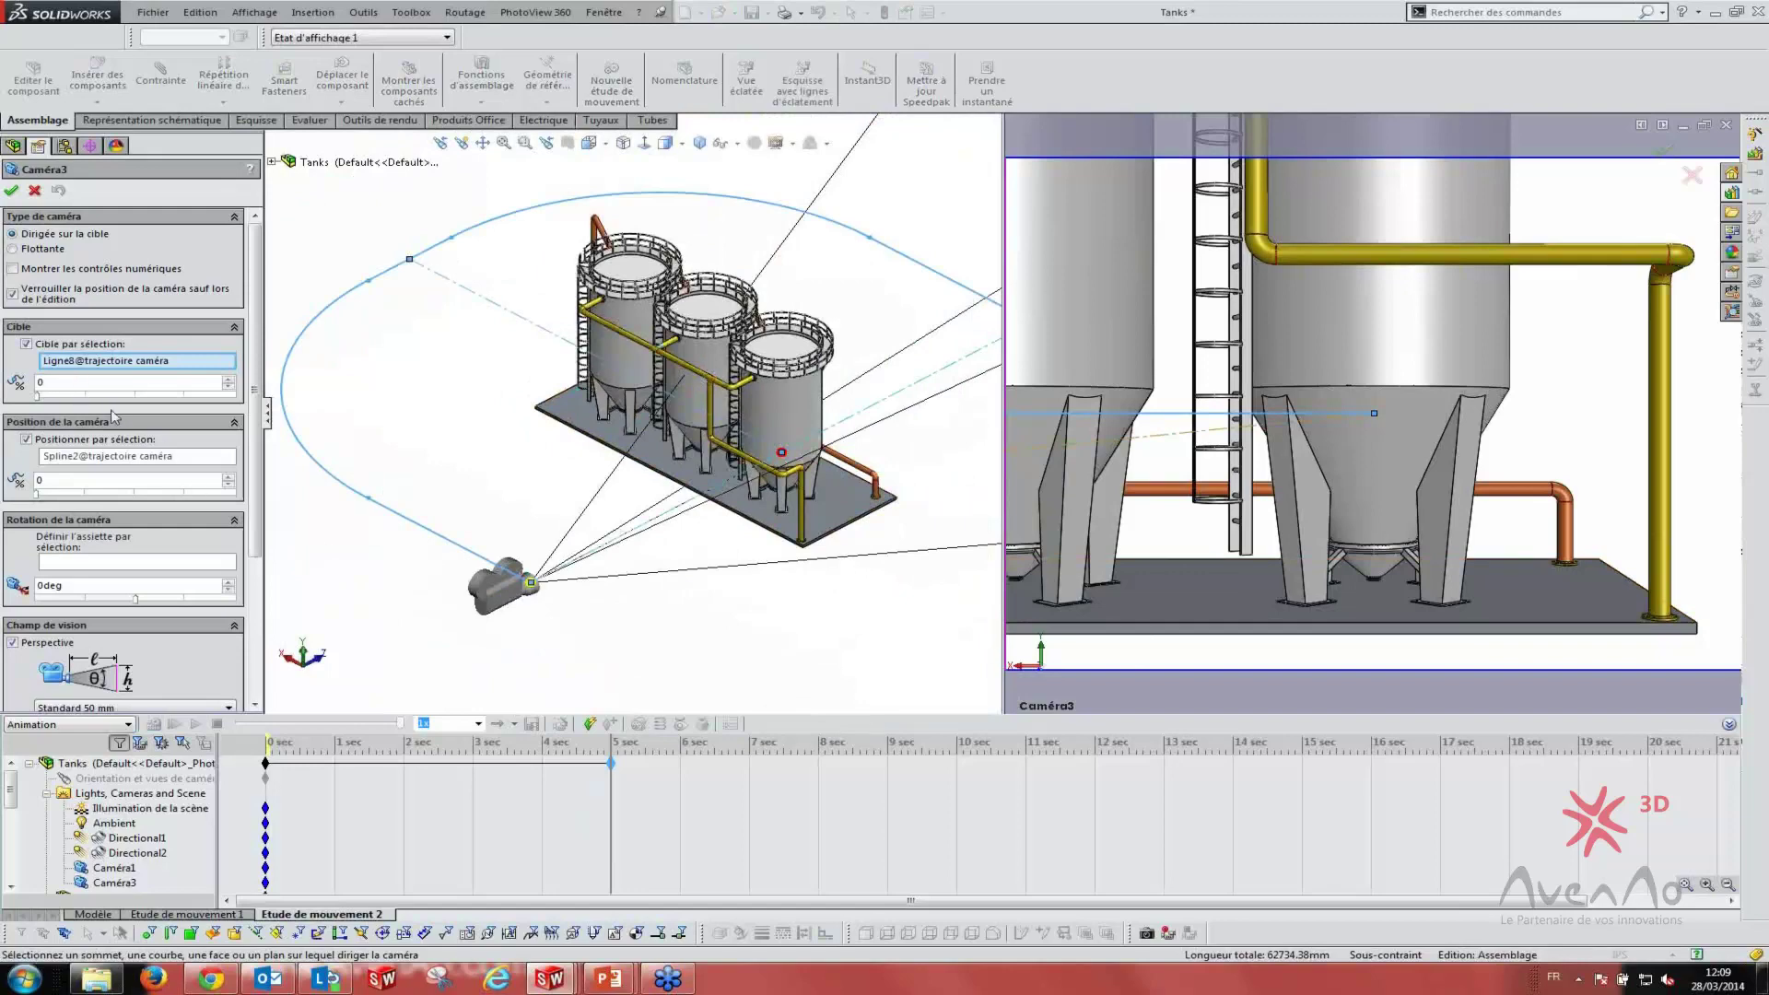
drag(39, 398, 97, 402)
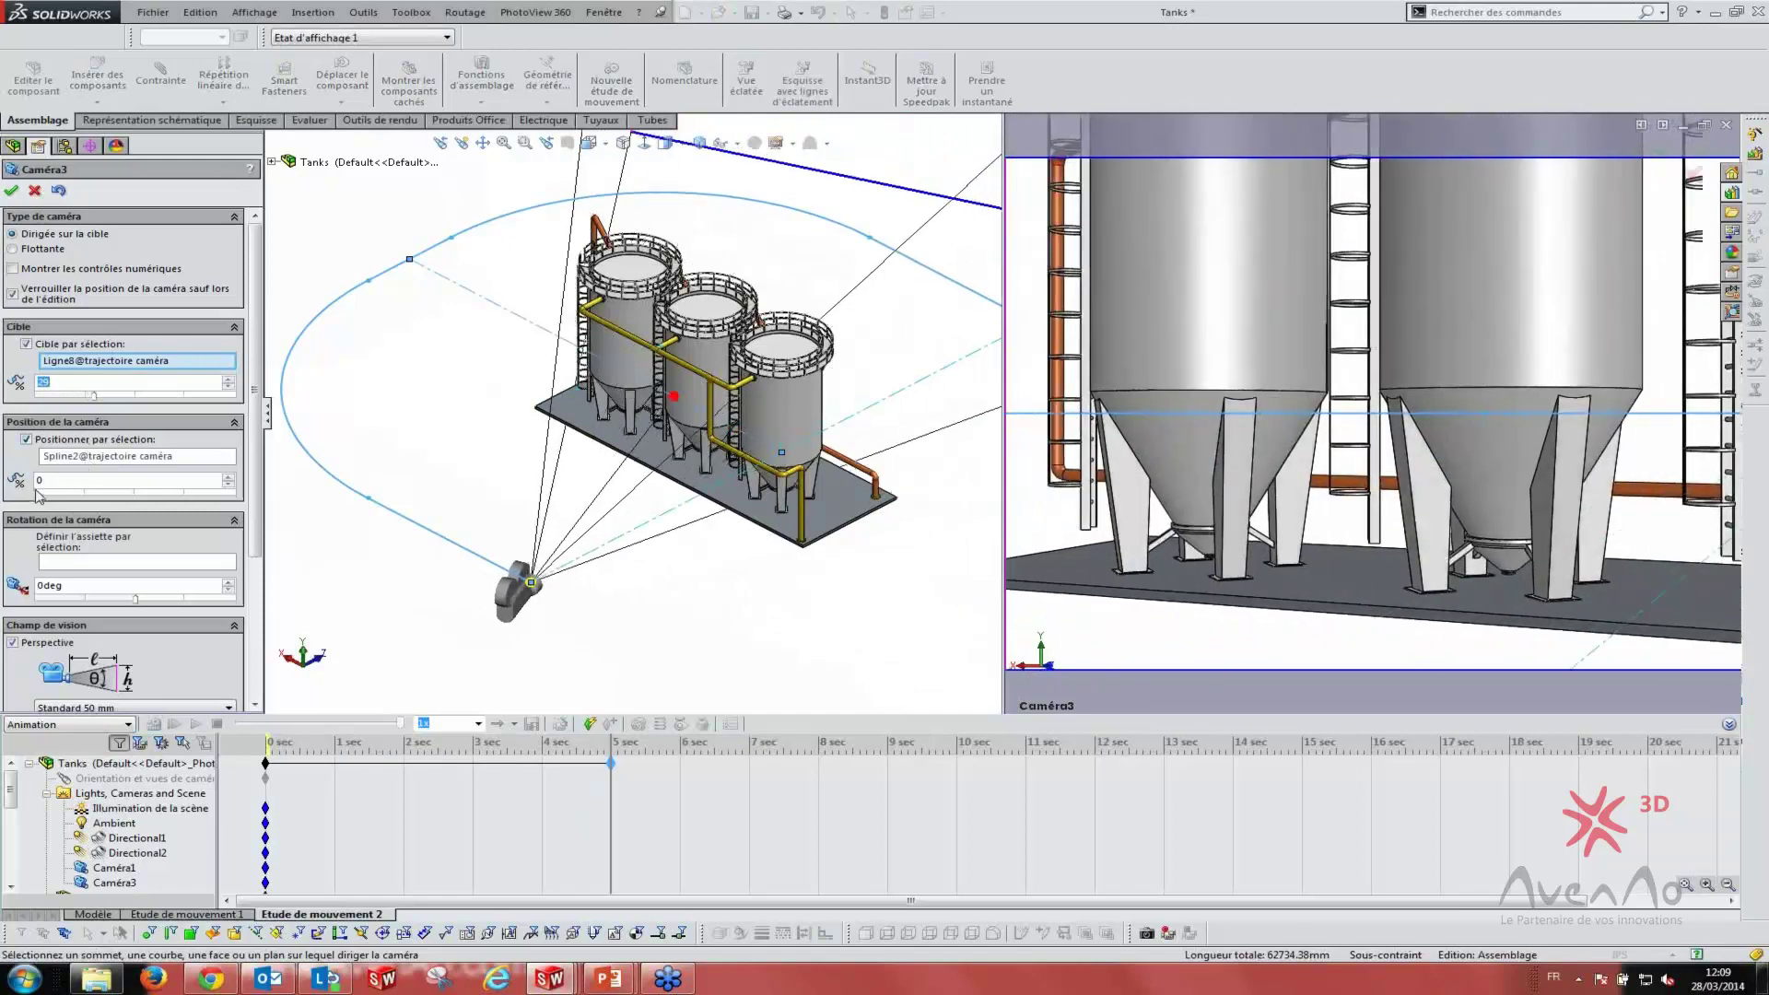
drag(40, 494, 65, 495)
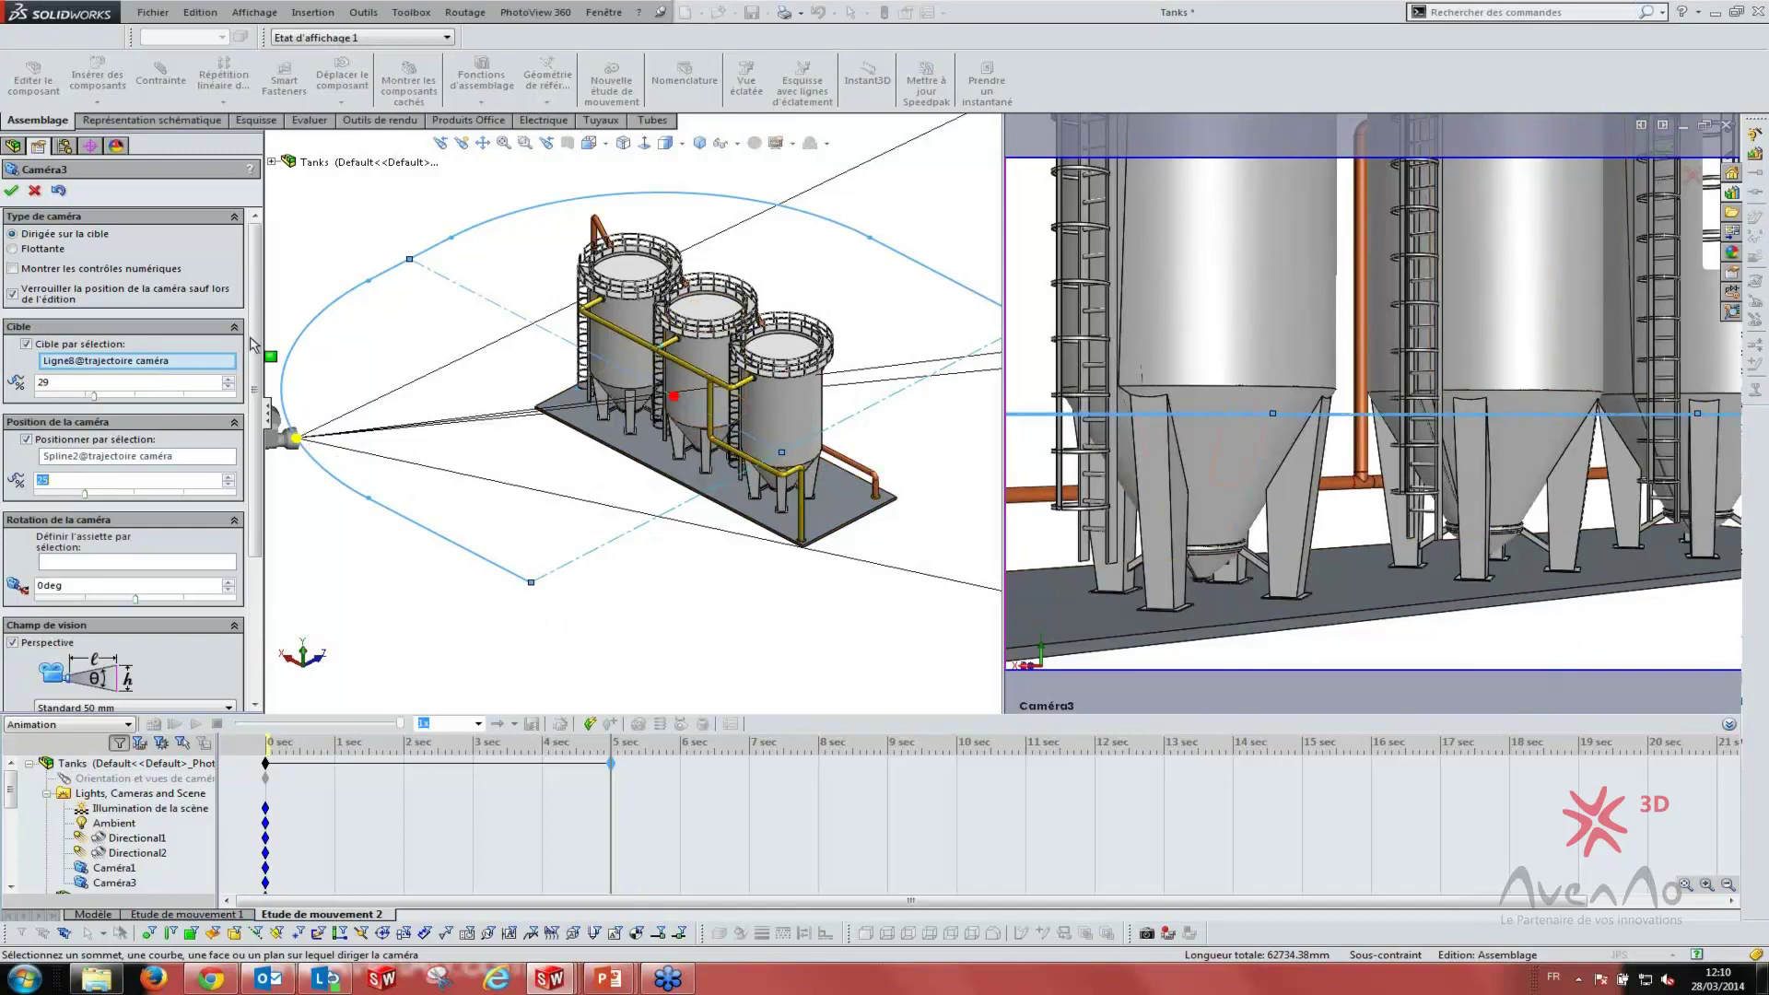
click(11, 191)
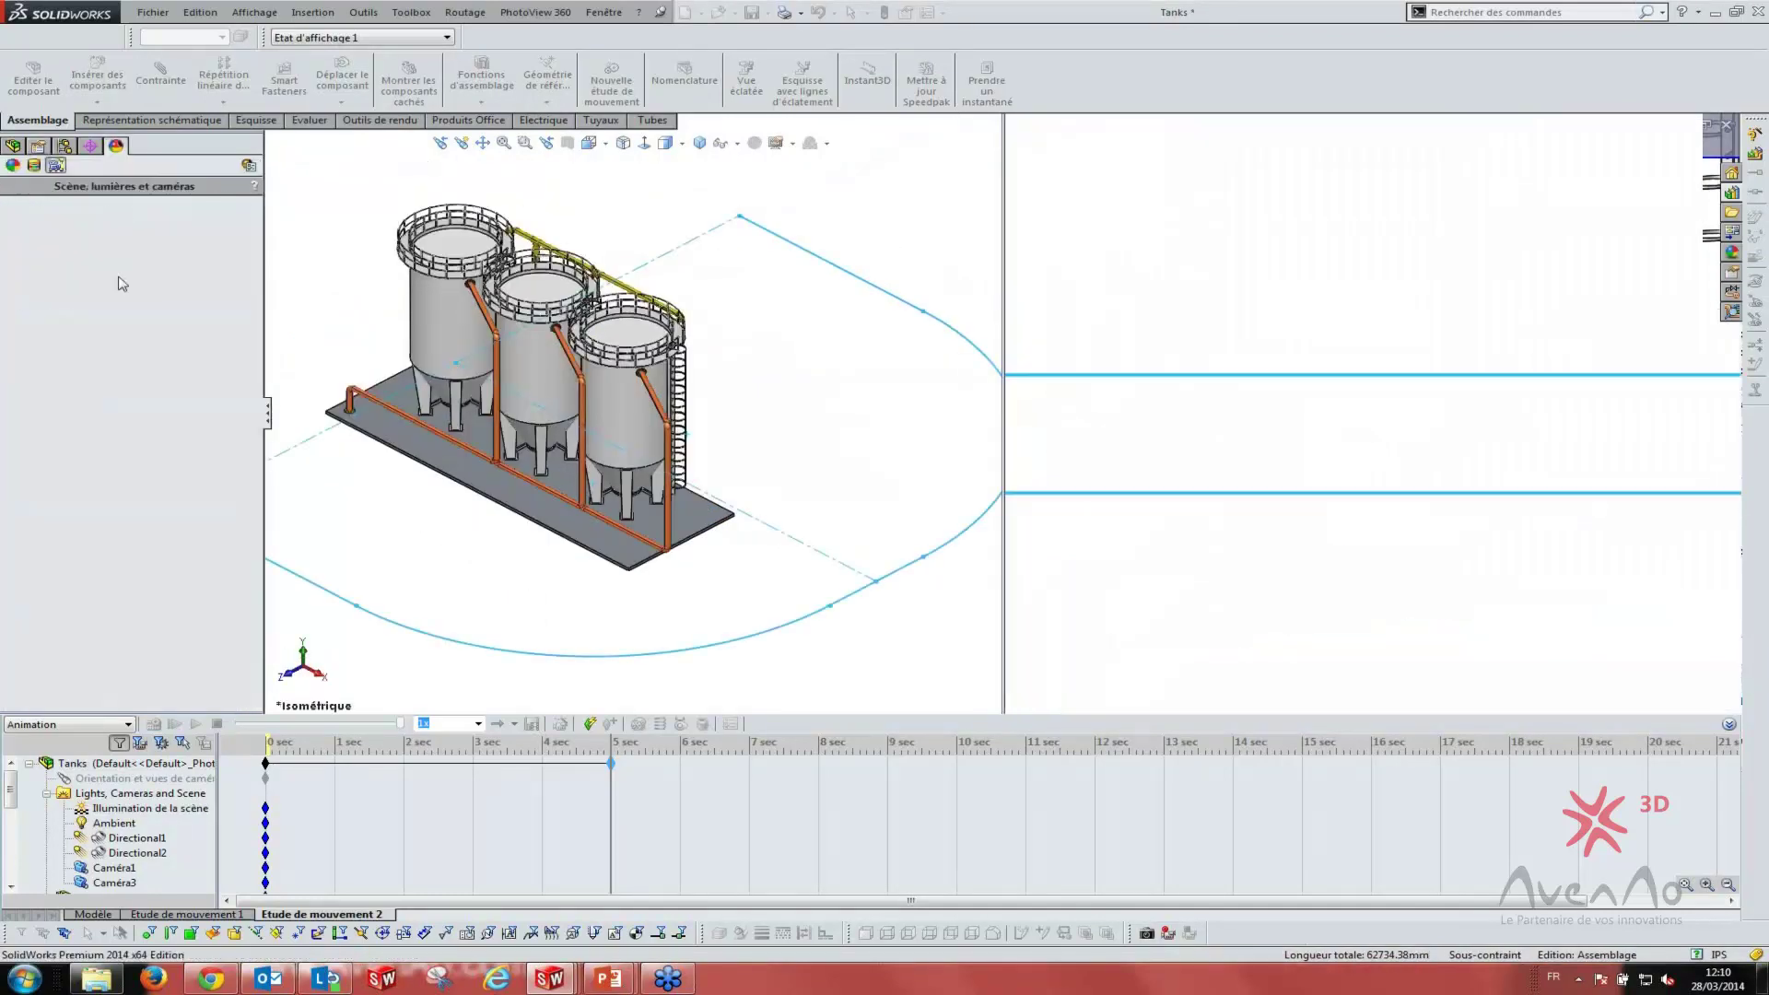
- Switch to the Caméra3 view and play the motion study
right_click(112, 882)
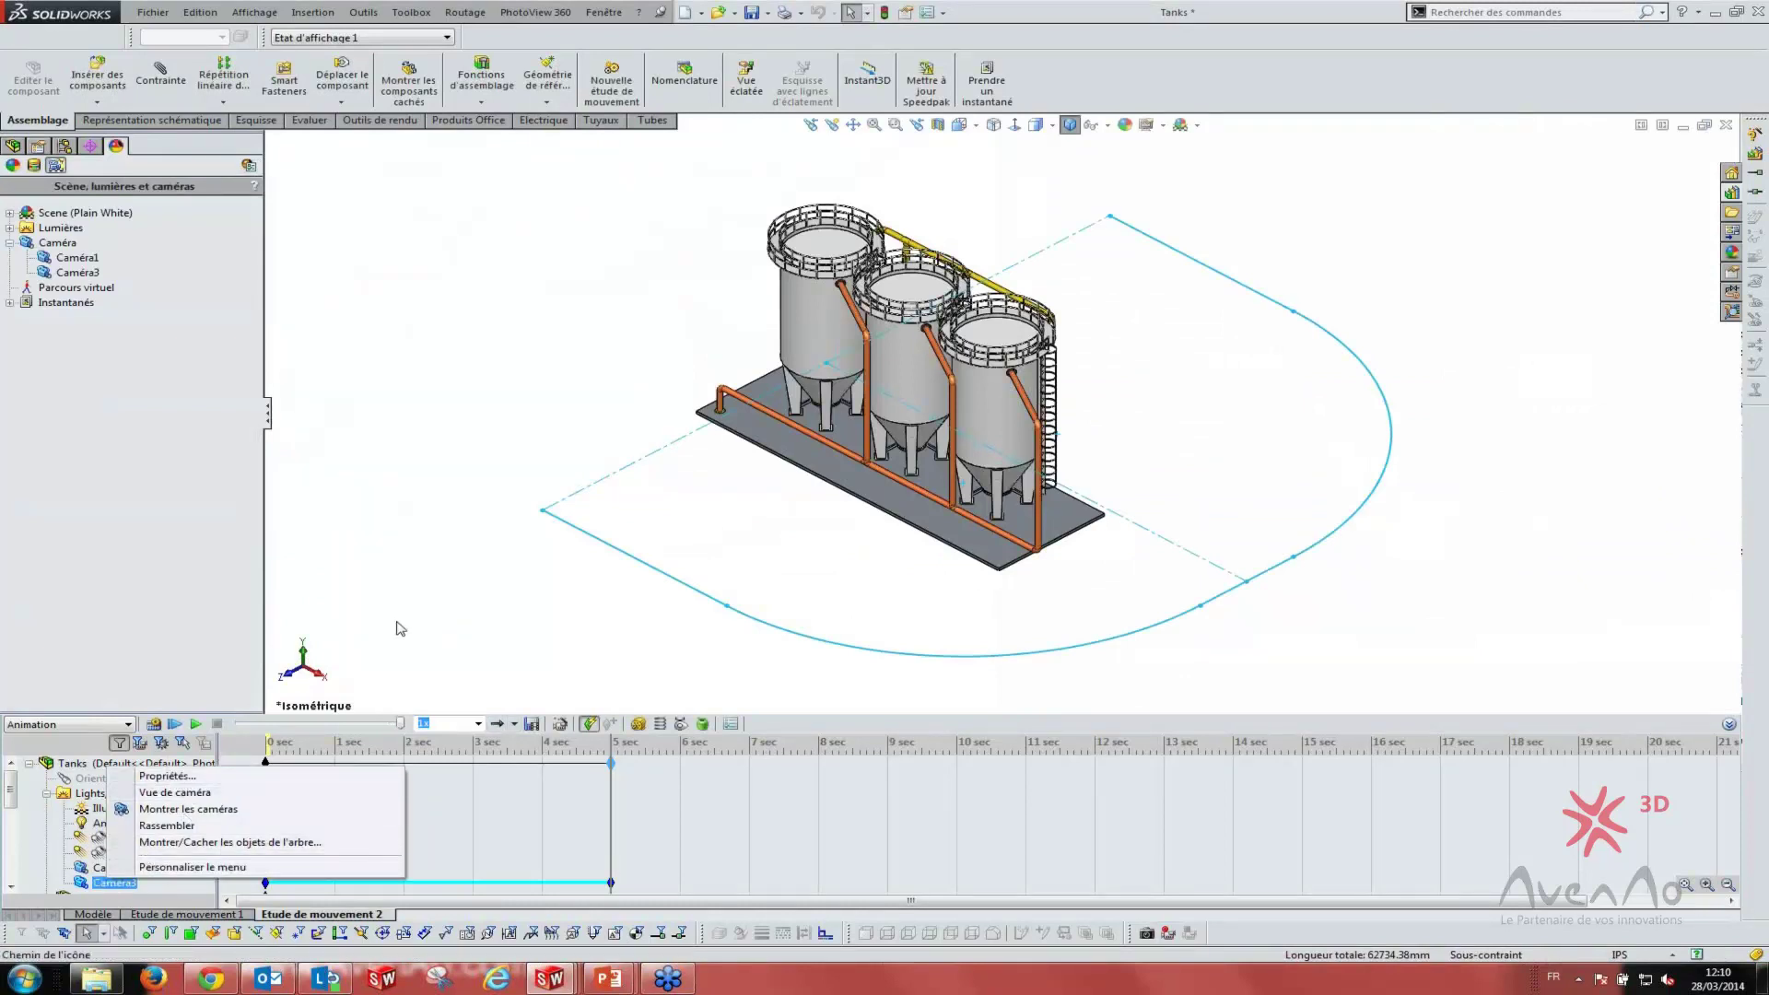
key(Escape)
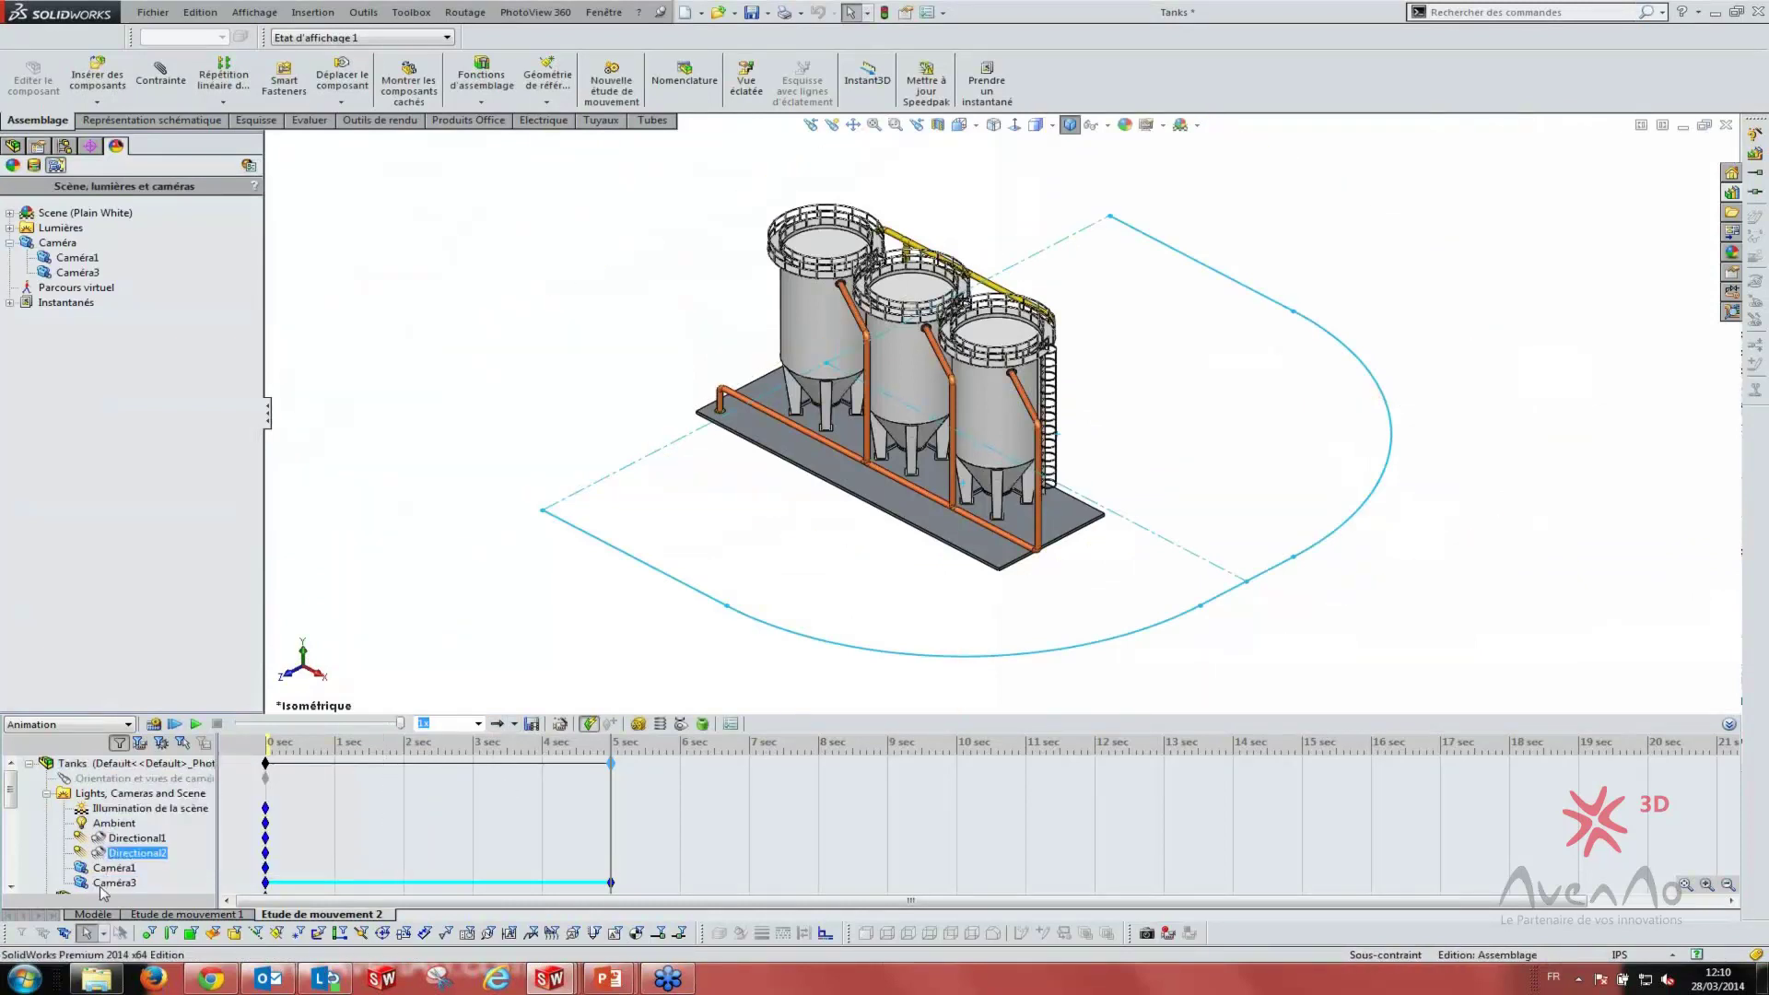
right_click(107, 884)
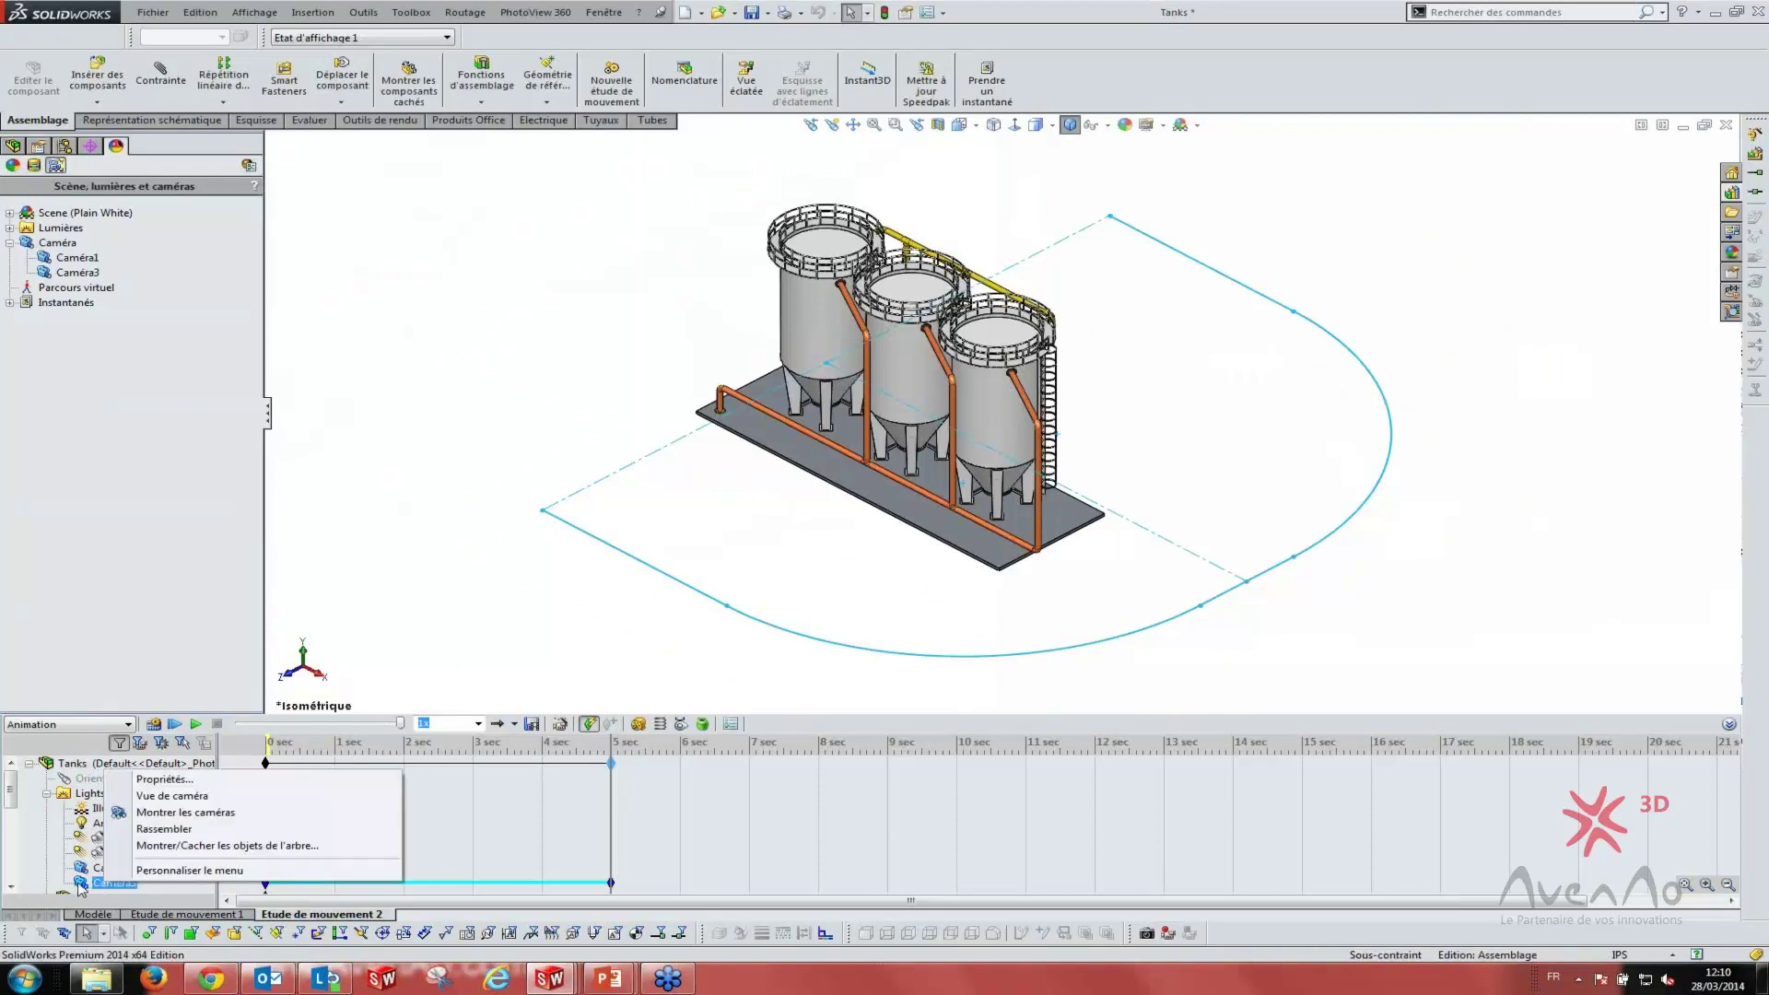
click(153, 797)
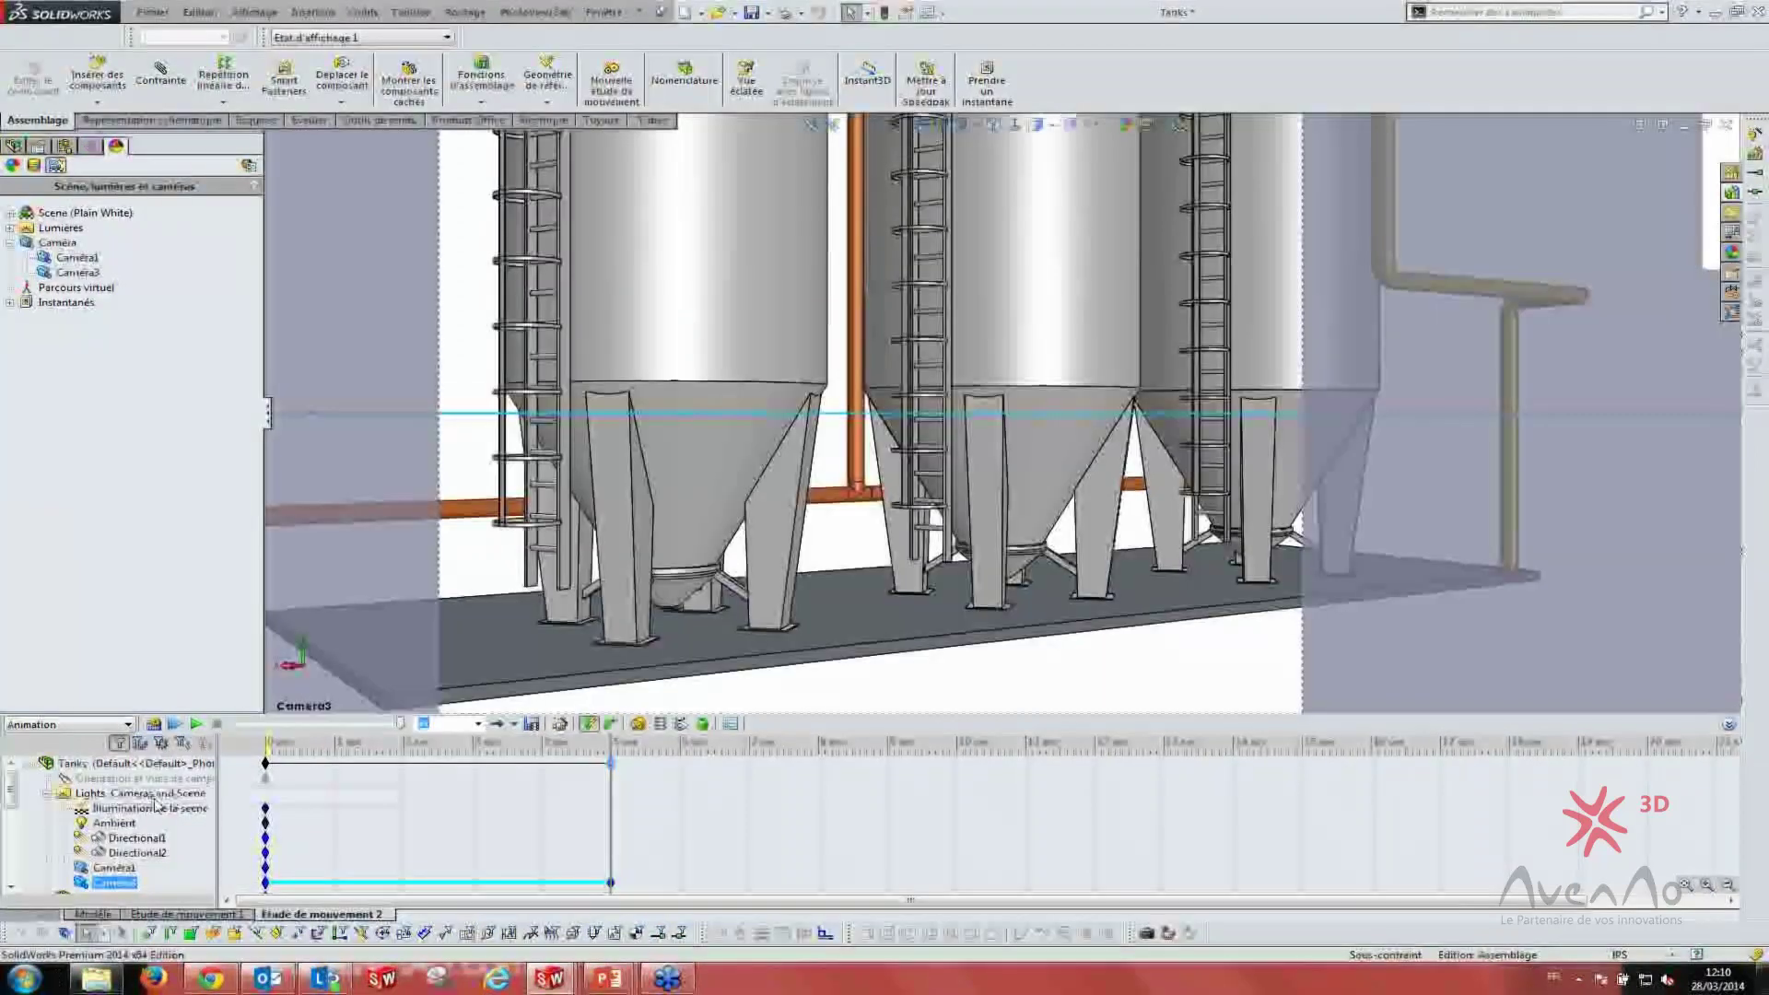
click(196, 724)
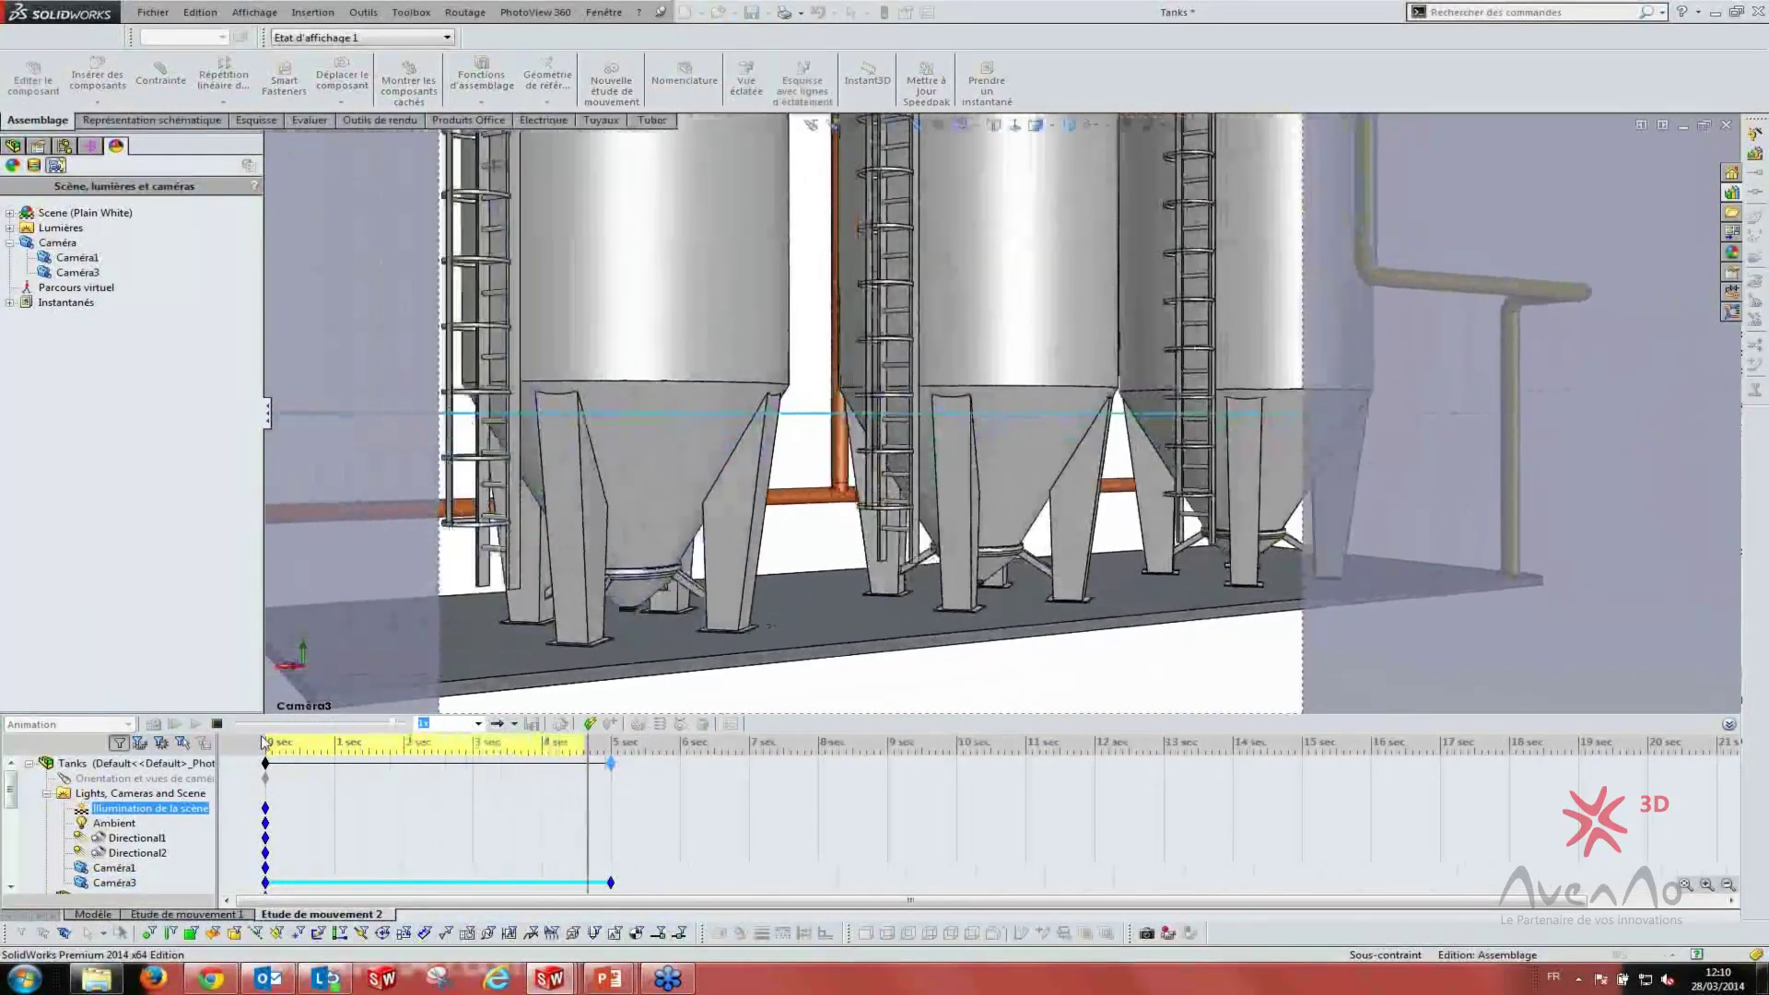
- Scrub the study time along the camera orientation and views row
click(600, 784)
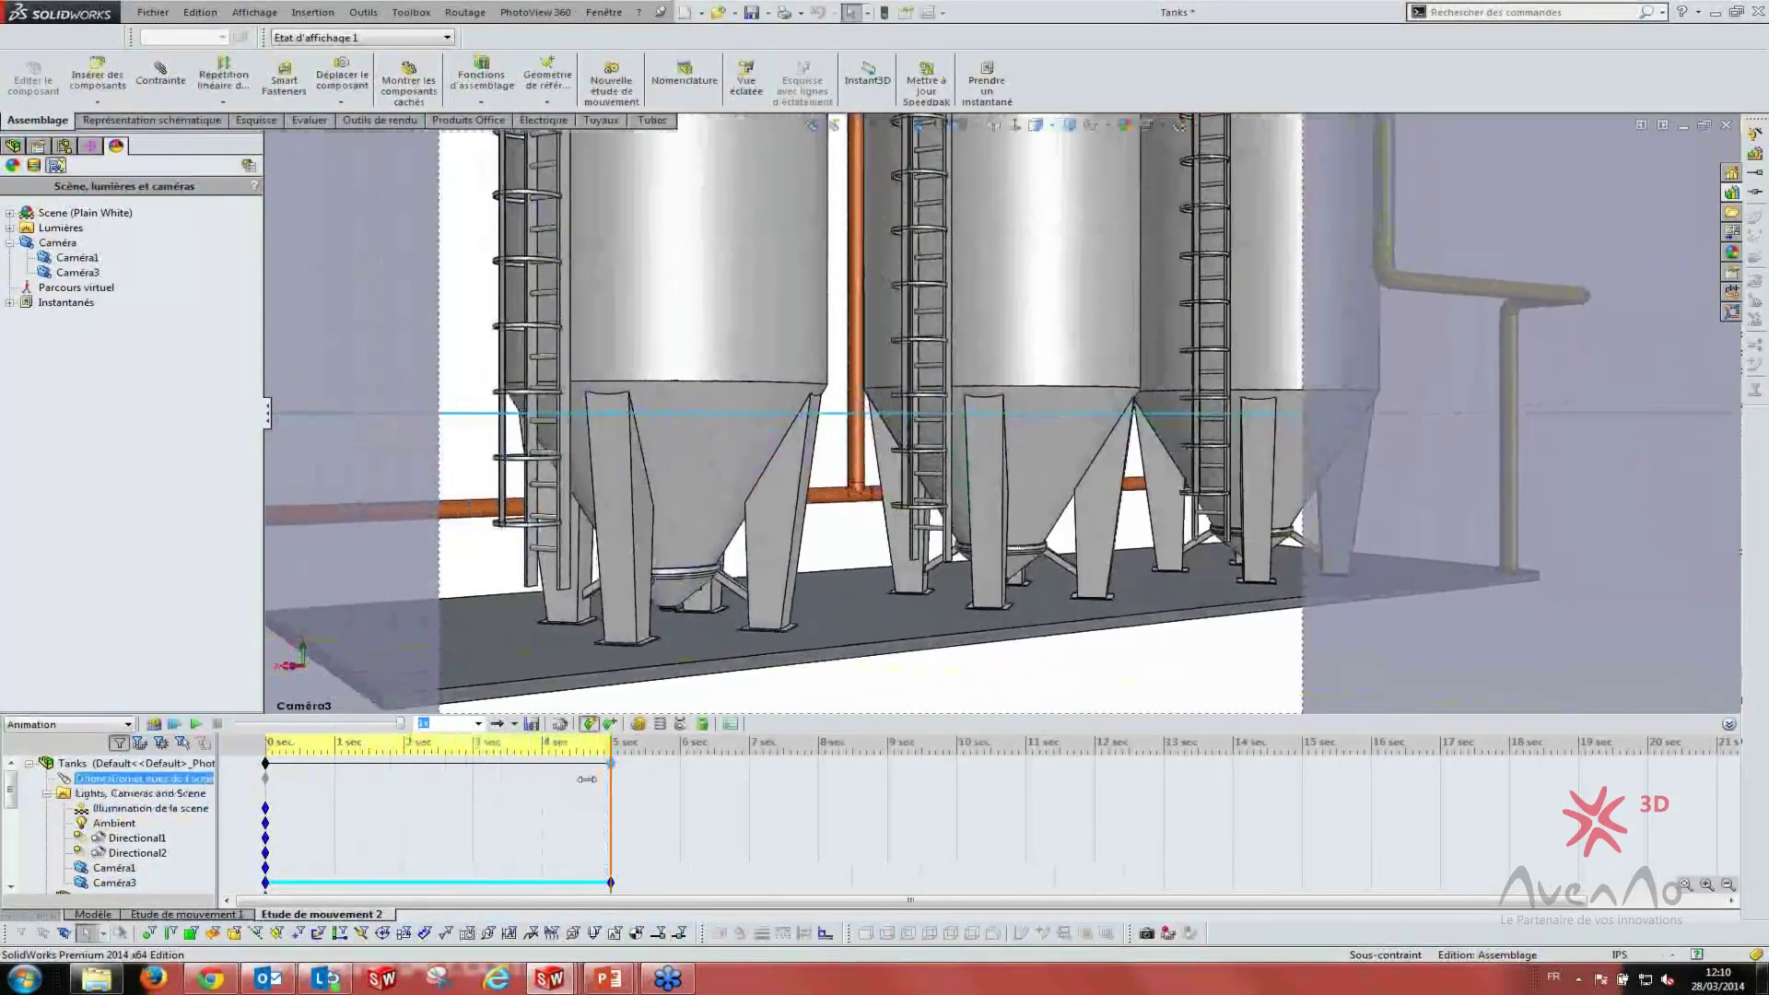
drag(587, 780, 286, 779)
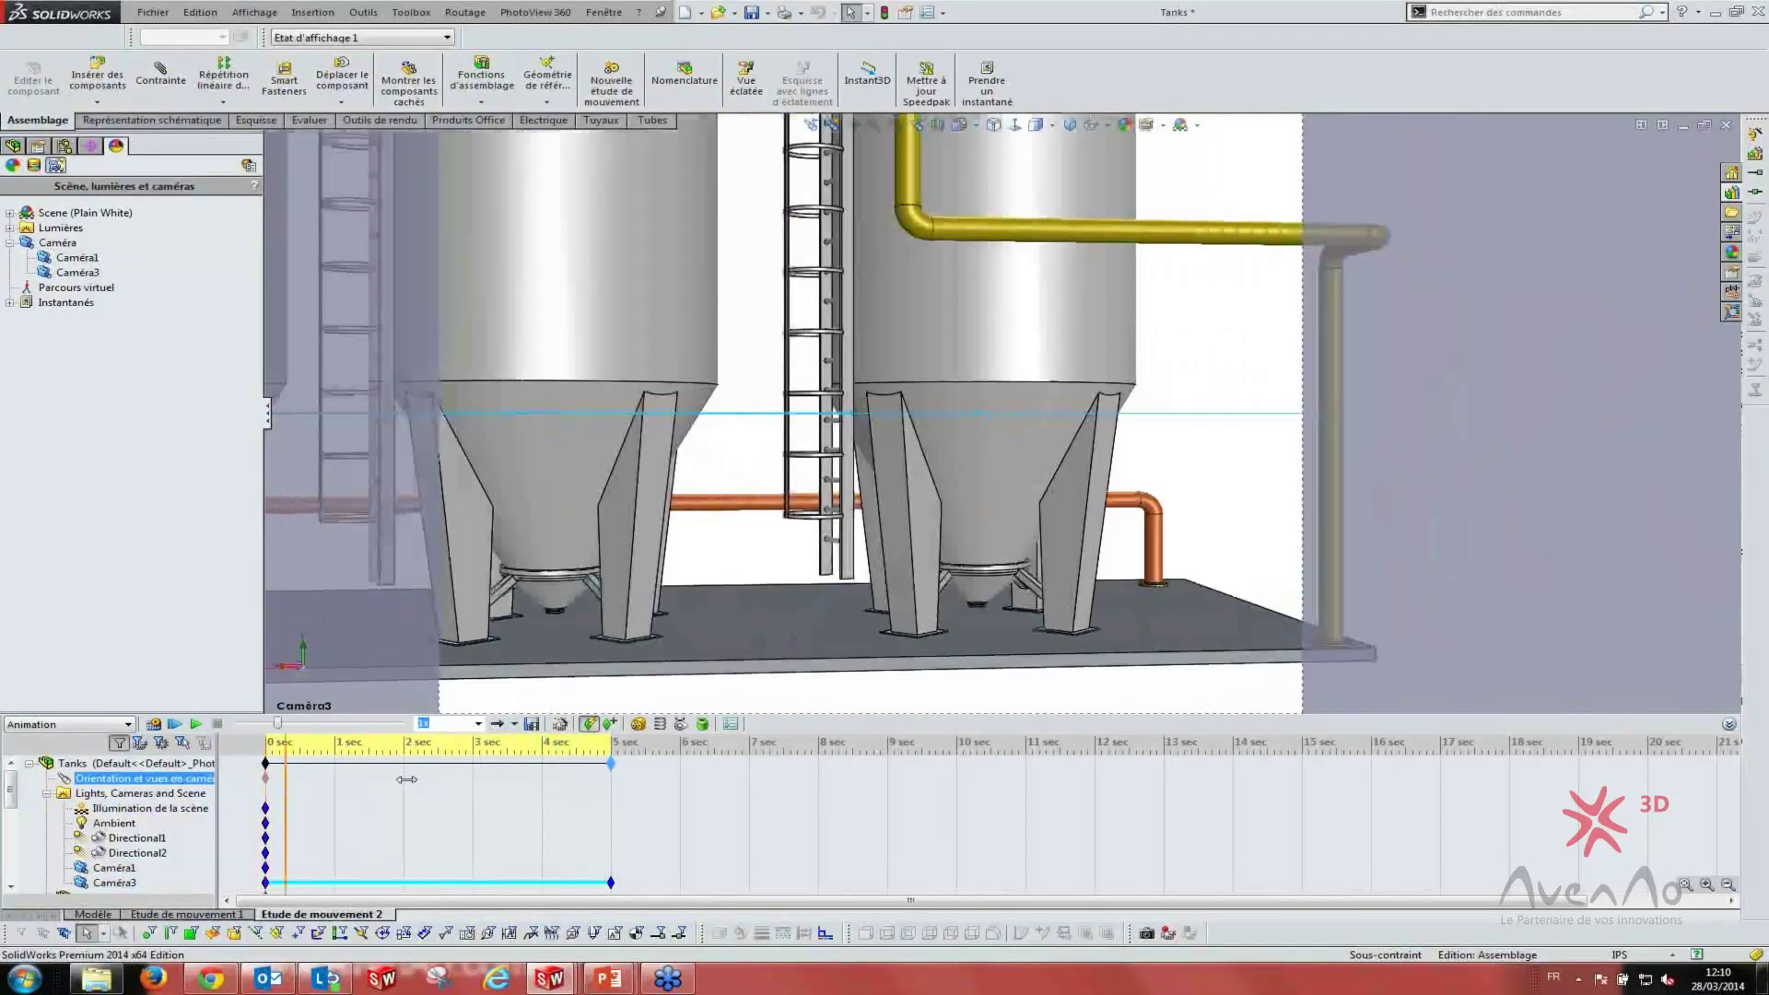
click(704, 781)
click(702, 794)
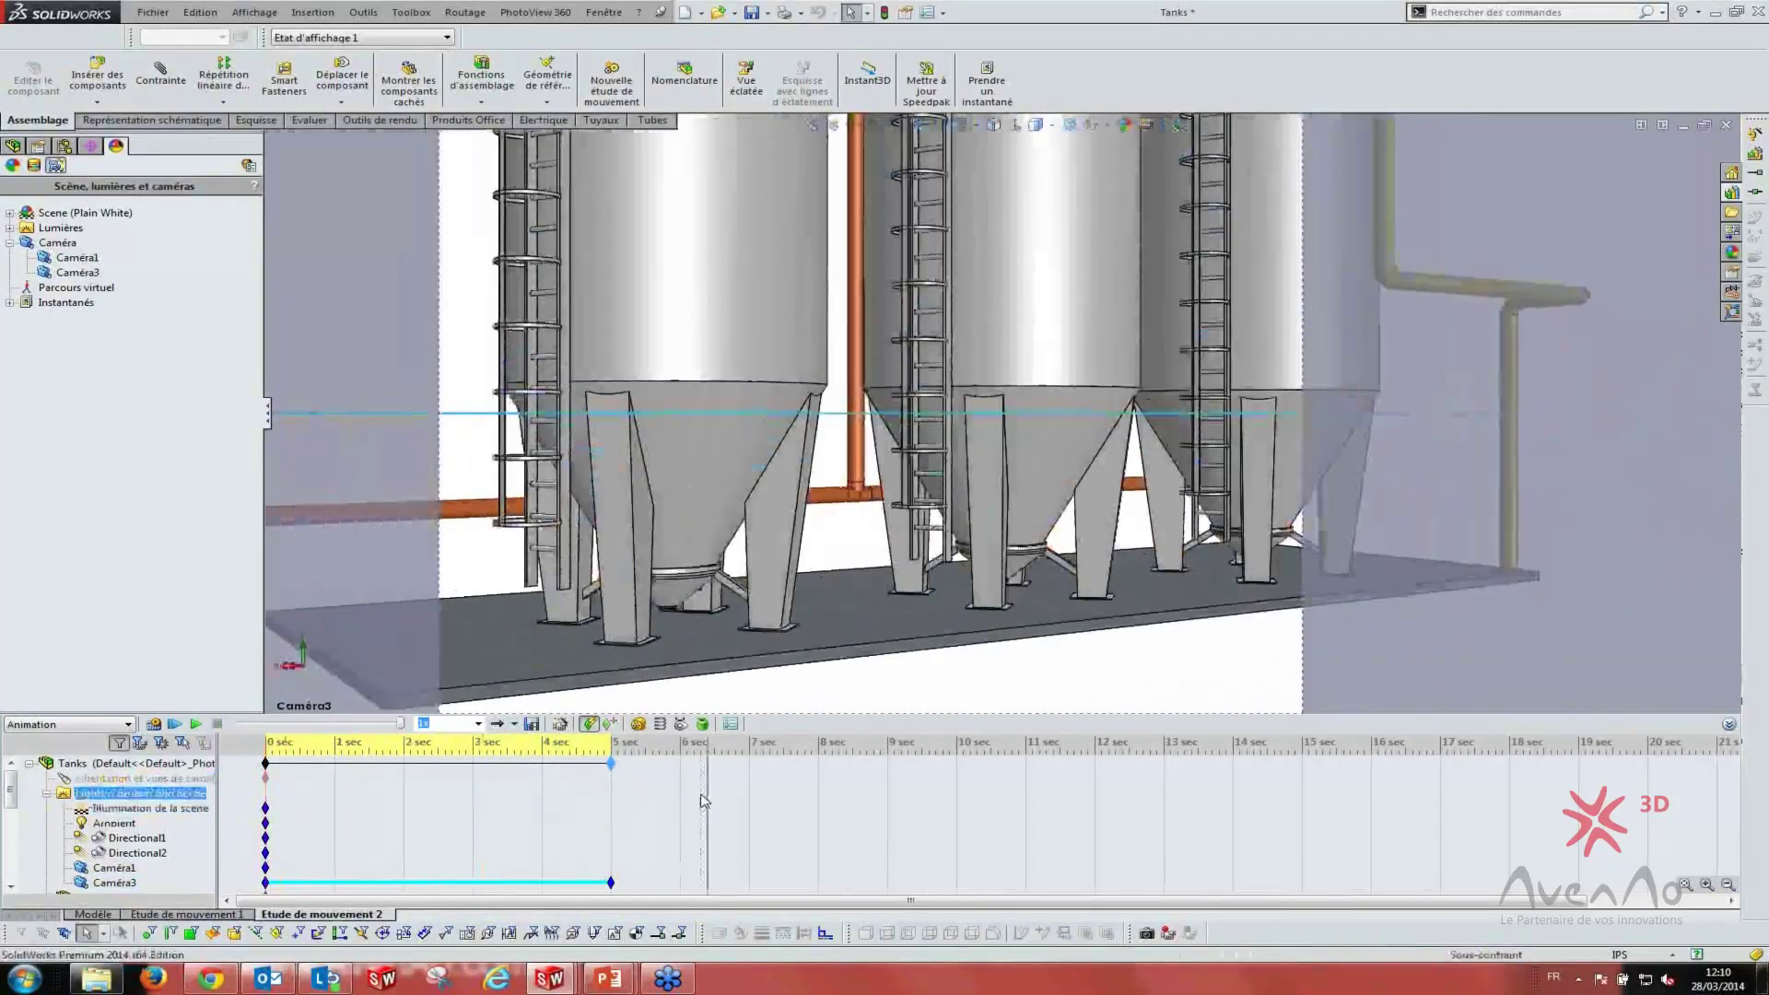
mouse_move(702, 800)
mouse_down()
mouse_move(602, 796)
mouse_move(958, 770)
mouse_move(821, 764)
mouse_up()
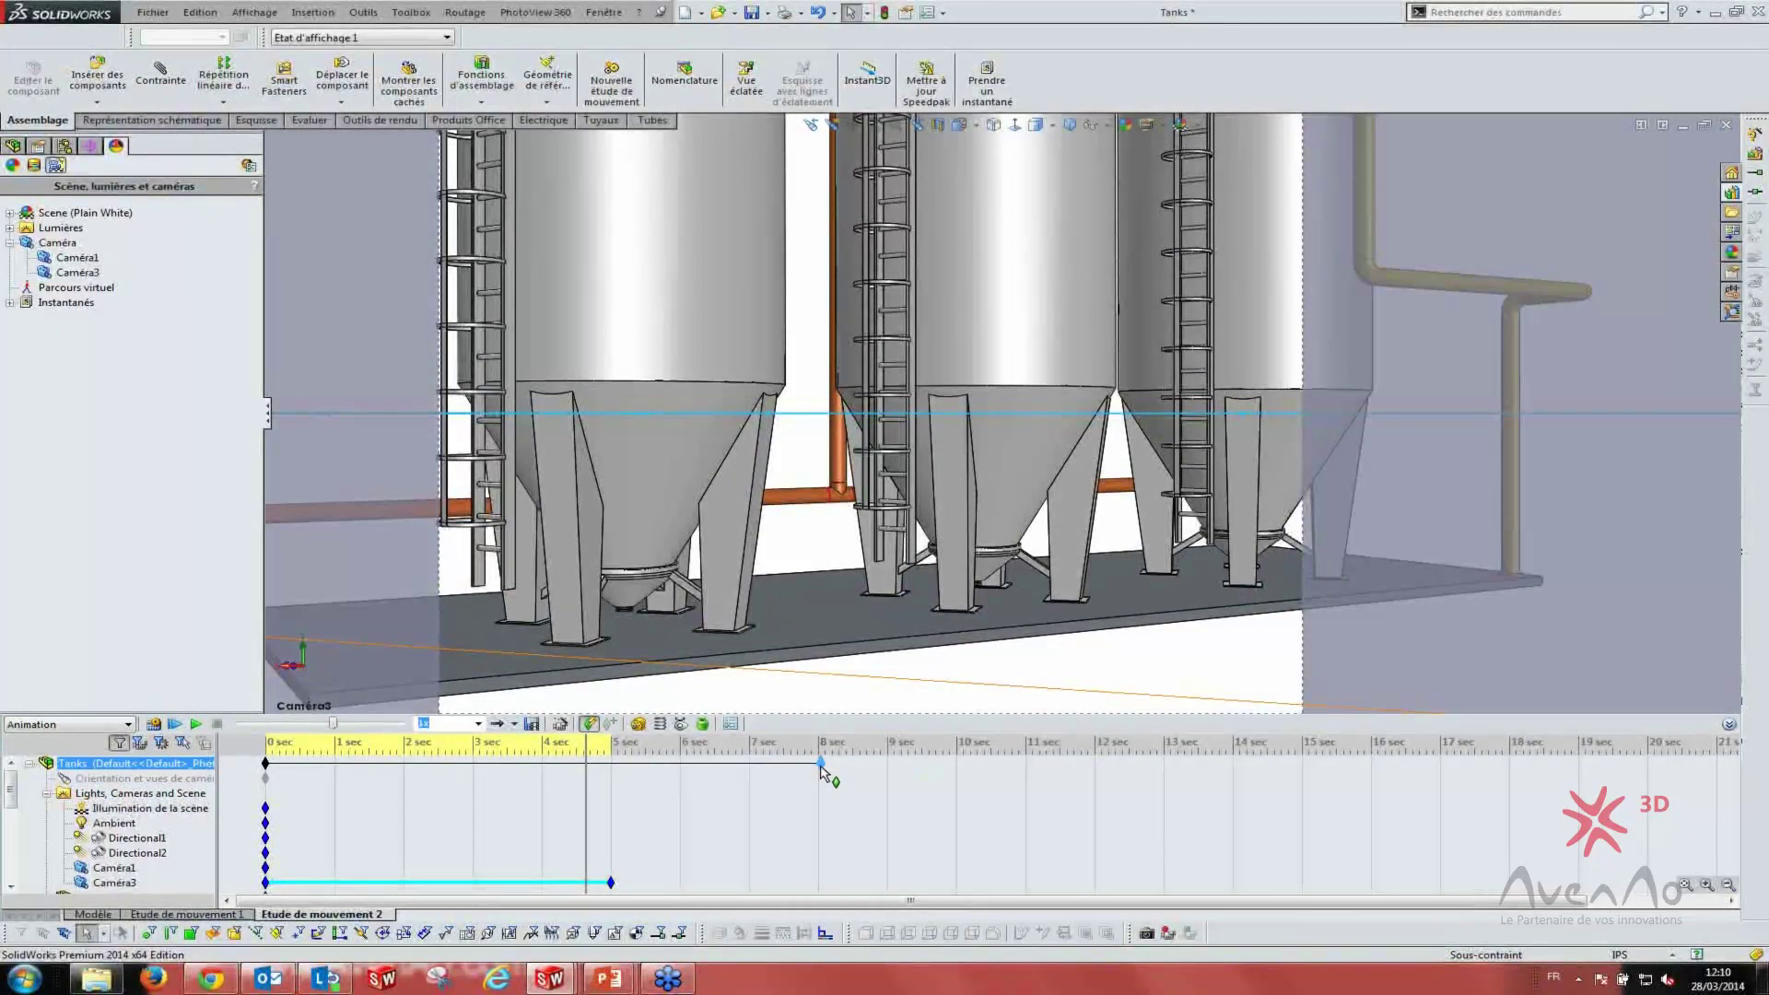
- Set the study time to the 8 s key and open Caméra3's properties
right_click(817, 769)
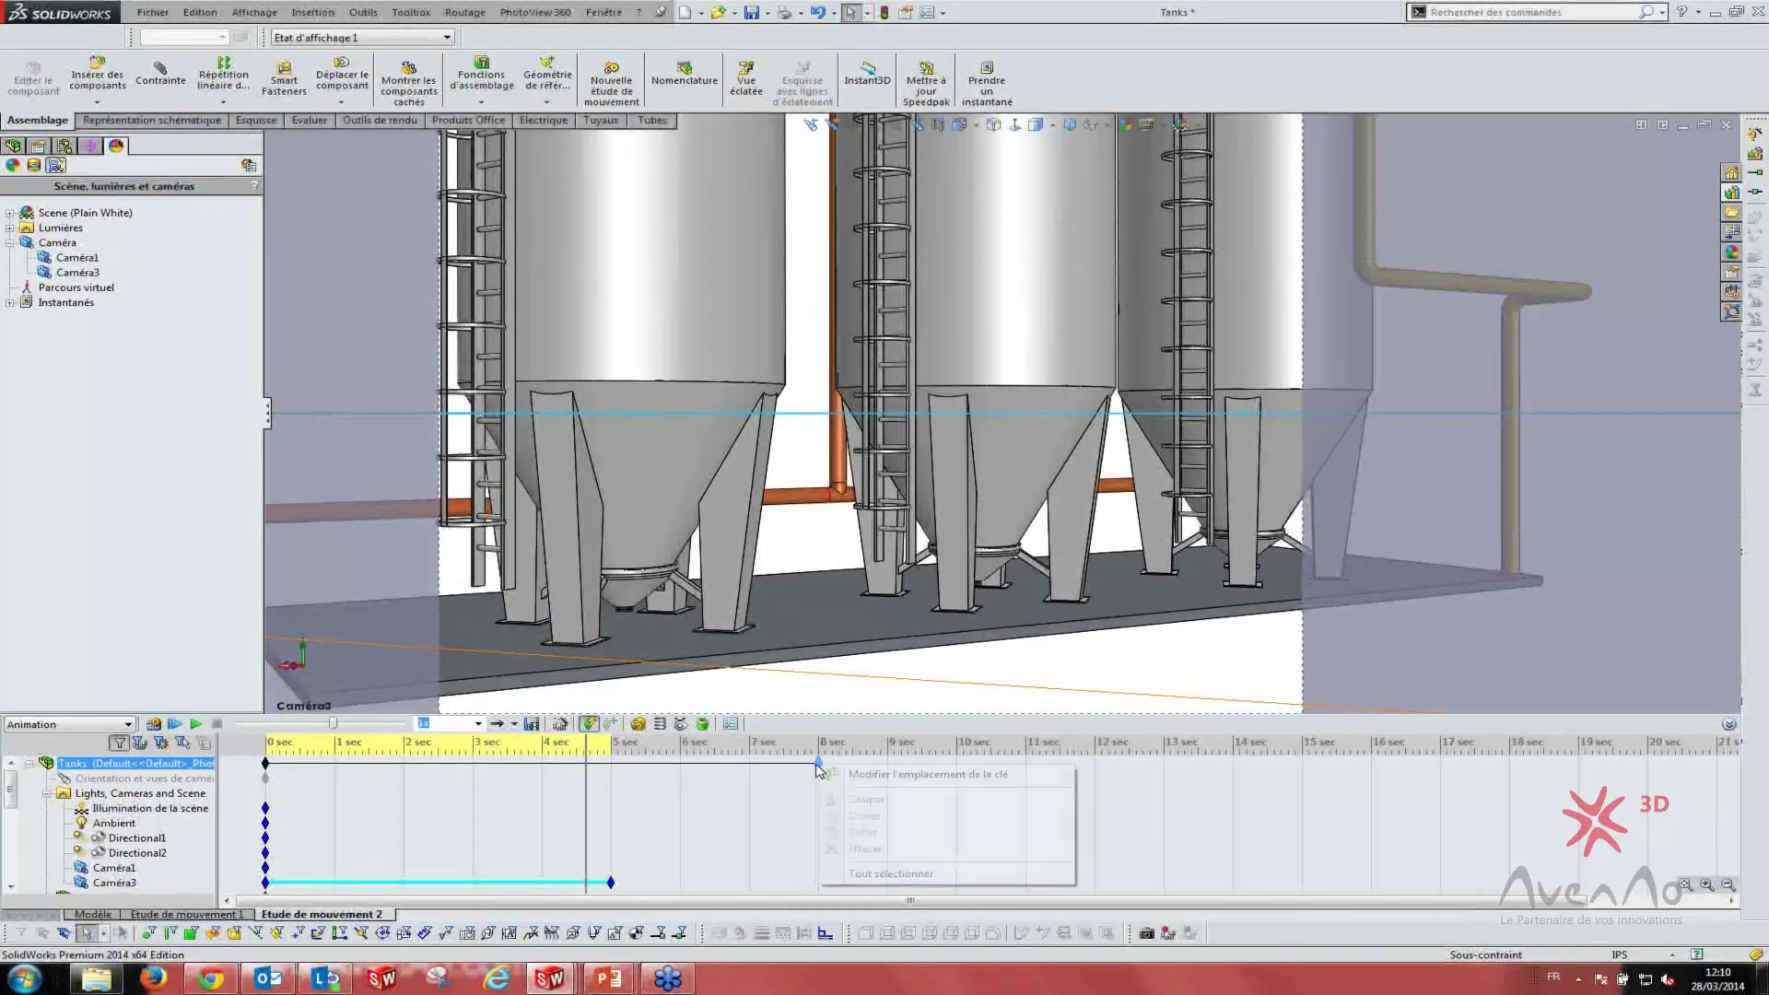
click(887, 774)
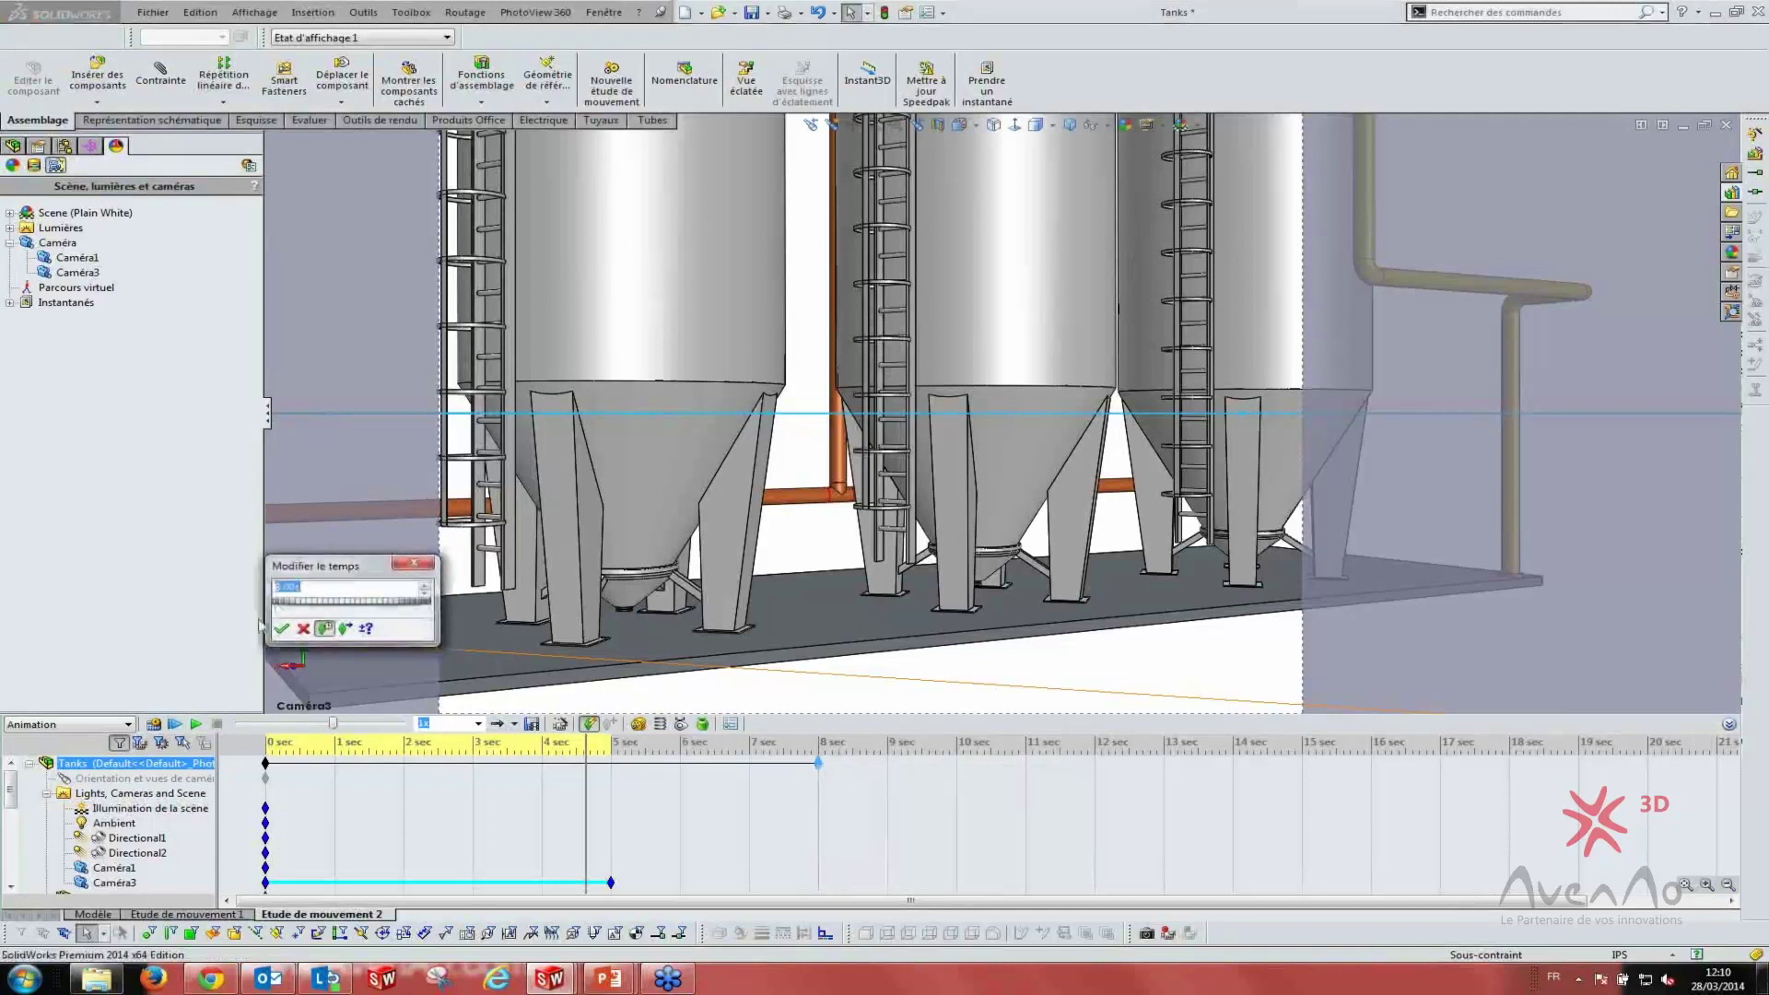
click(594, 827)
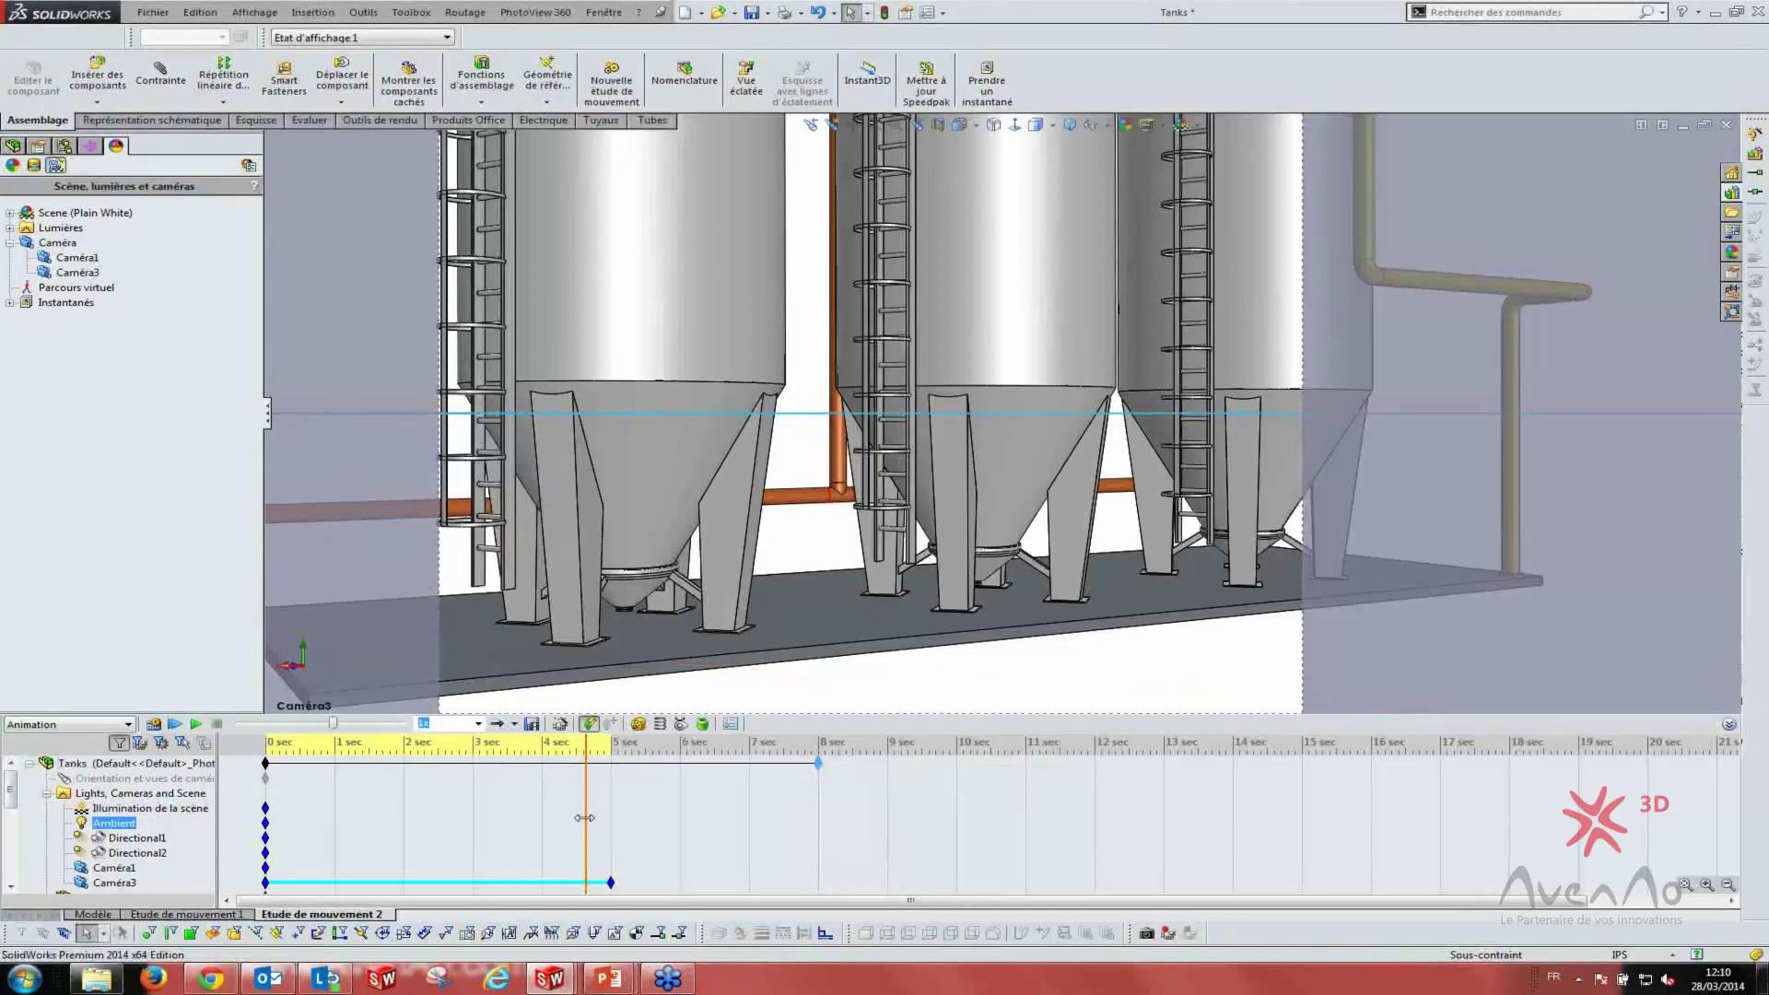
drag(584, 817, 817, 818)
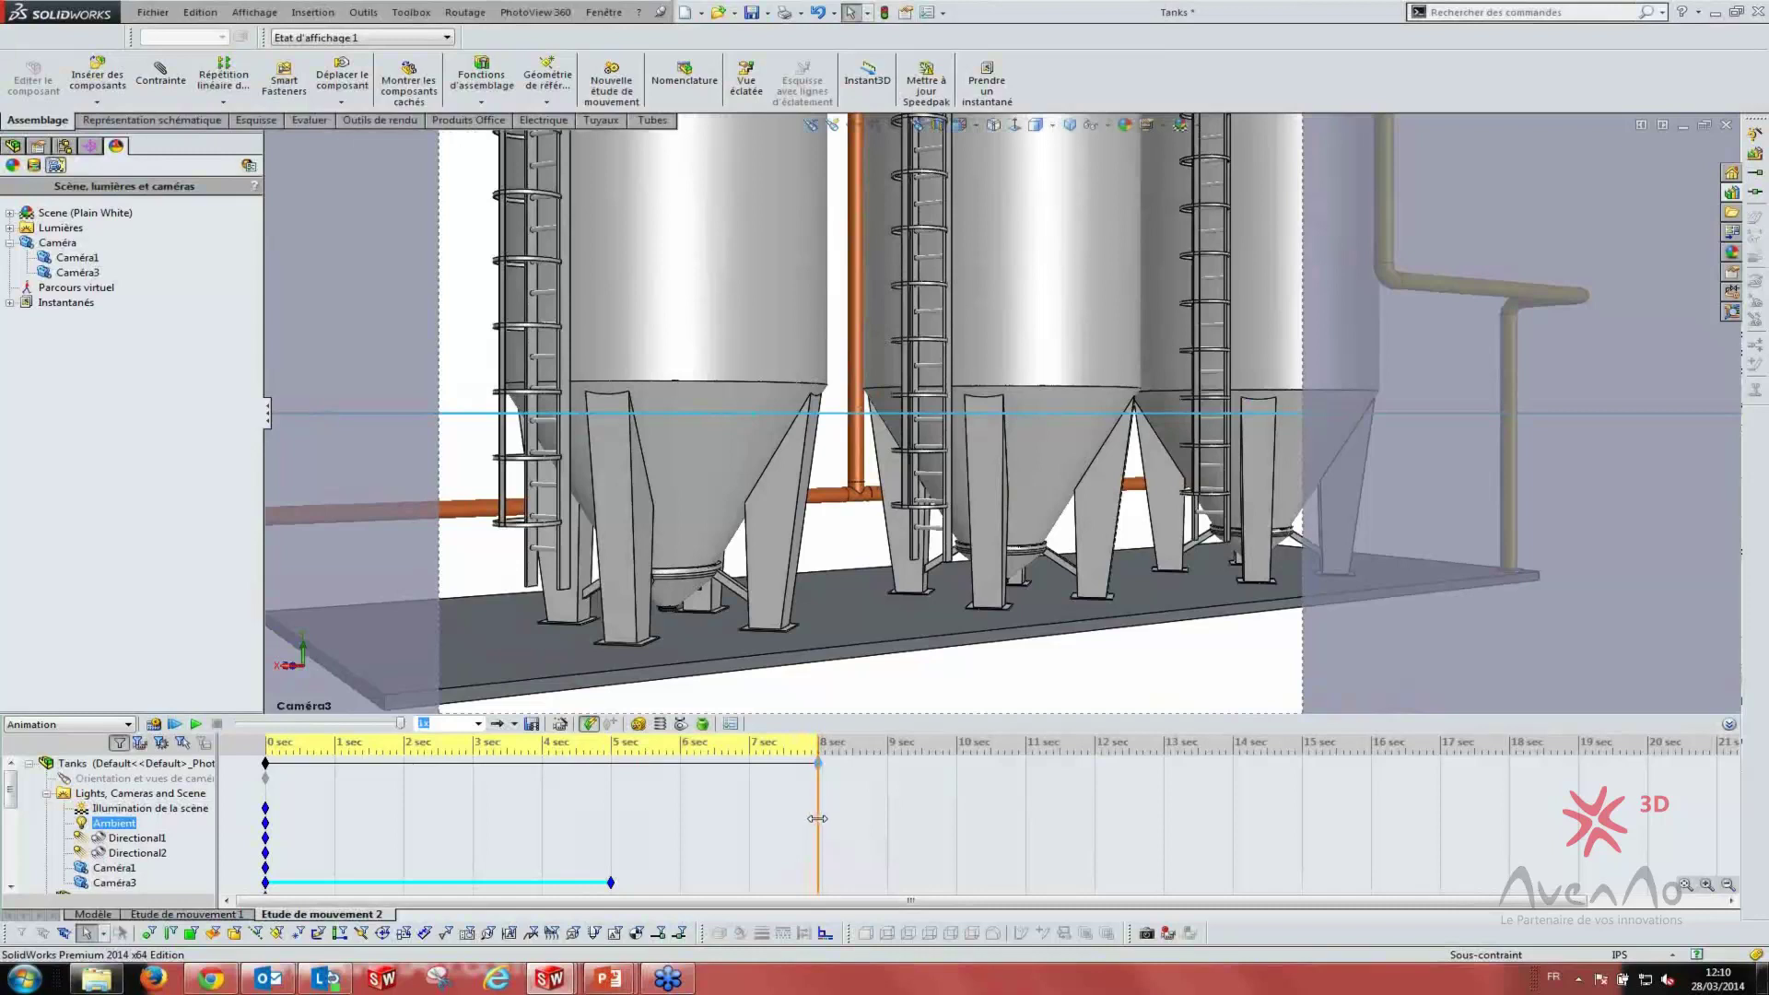
right_click(109, 881)
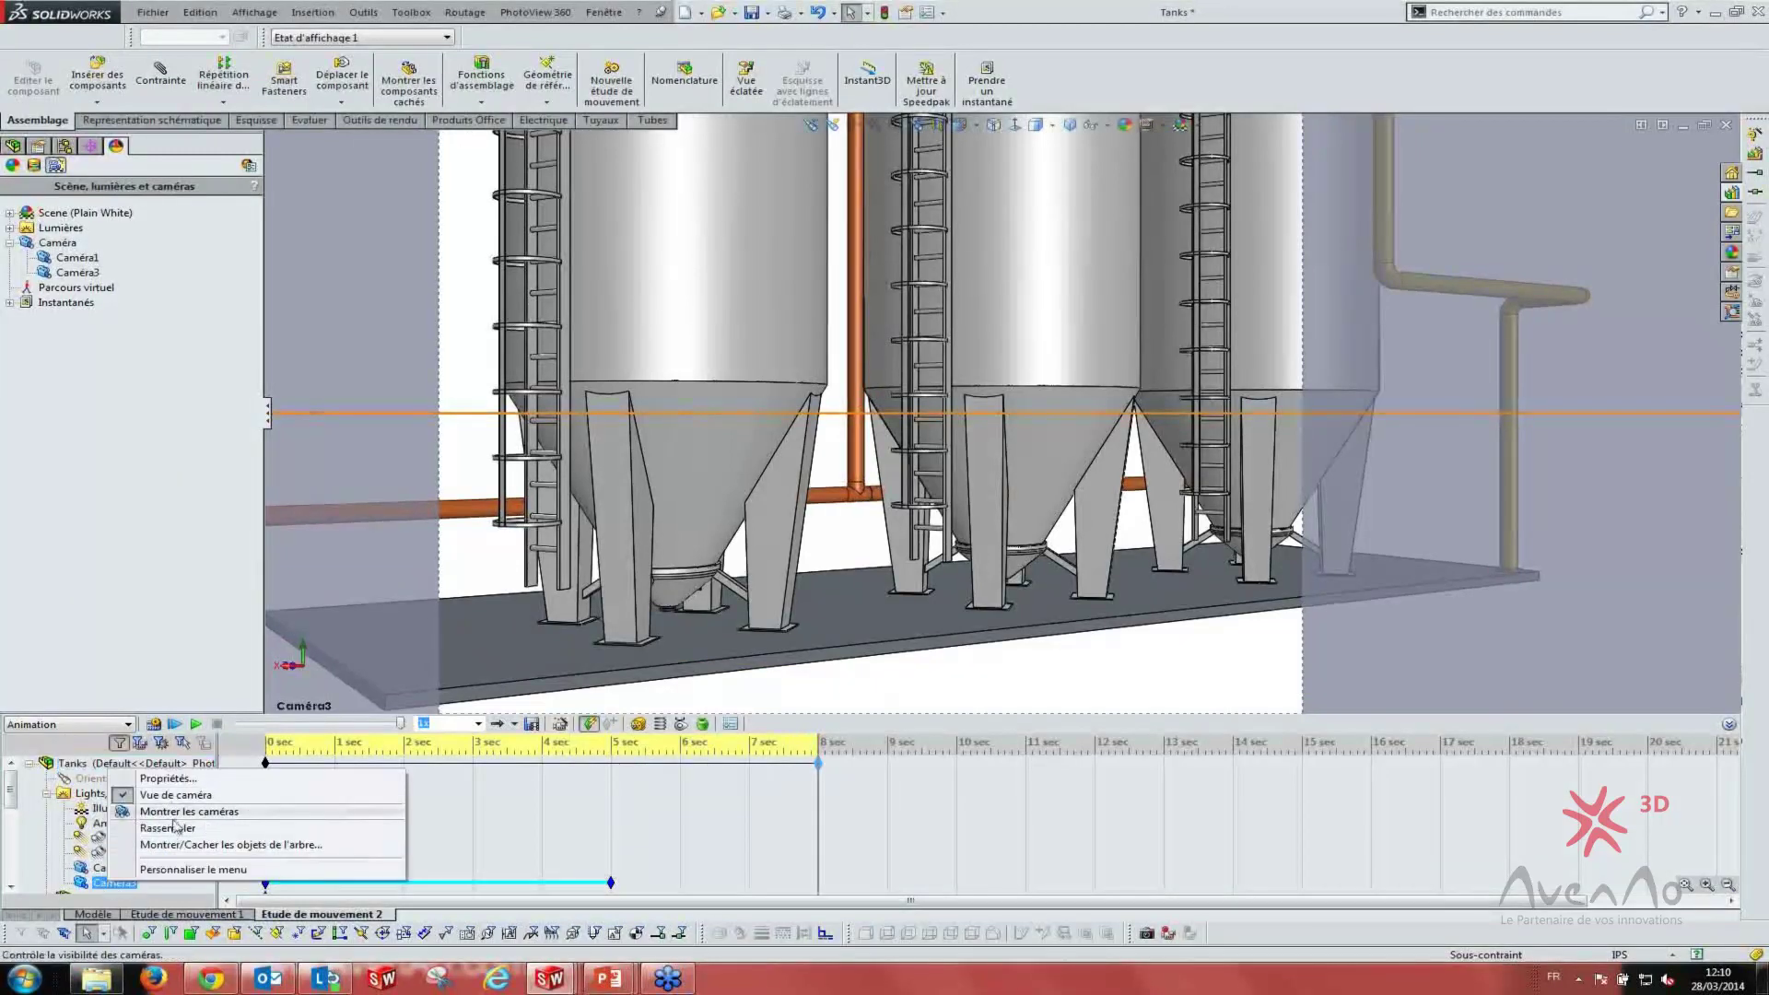
click(168, 779)
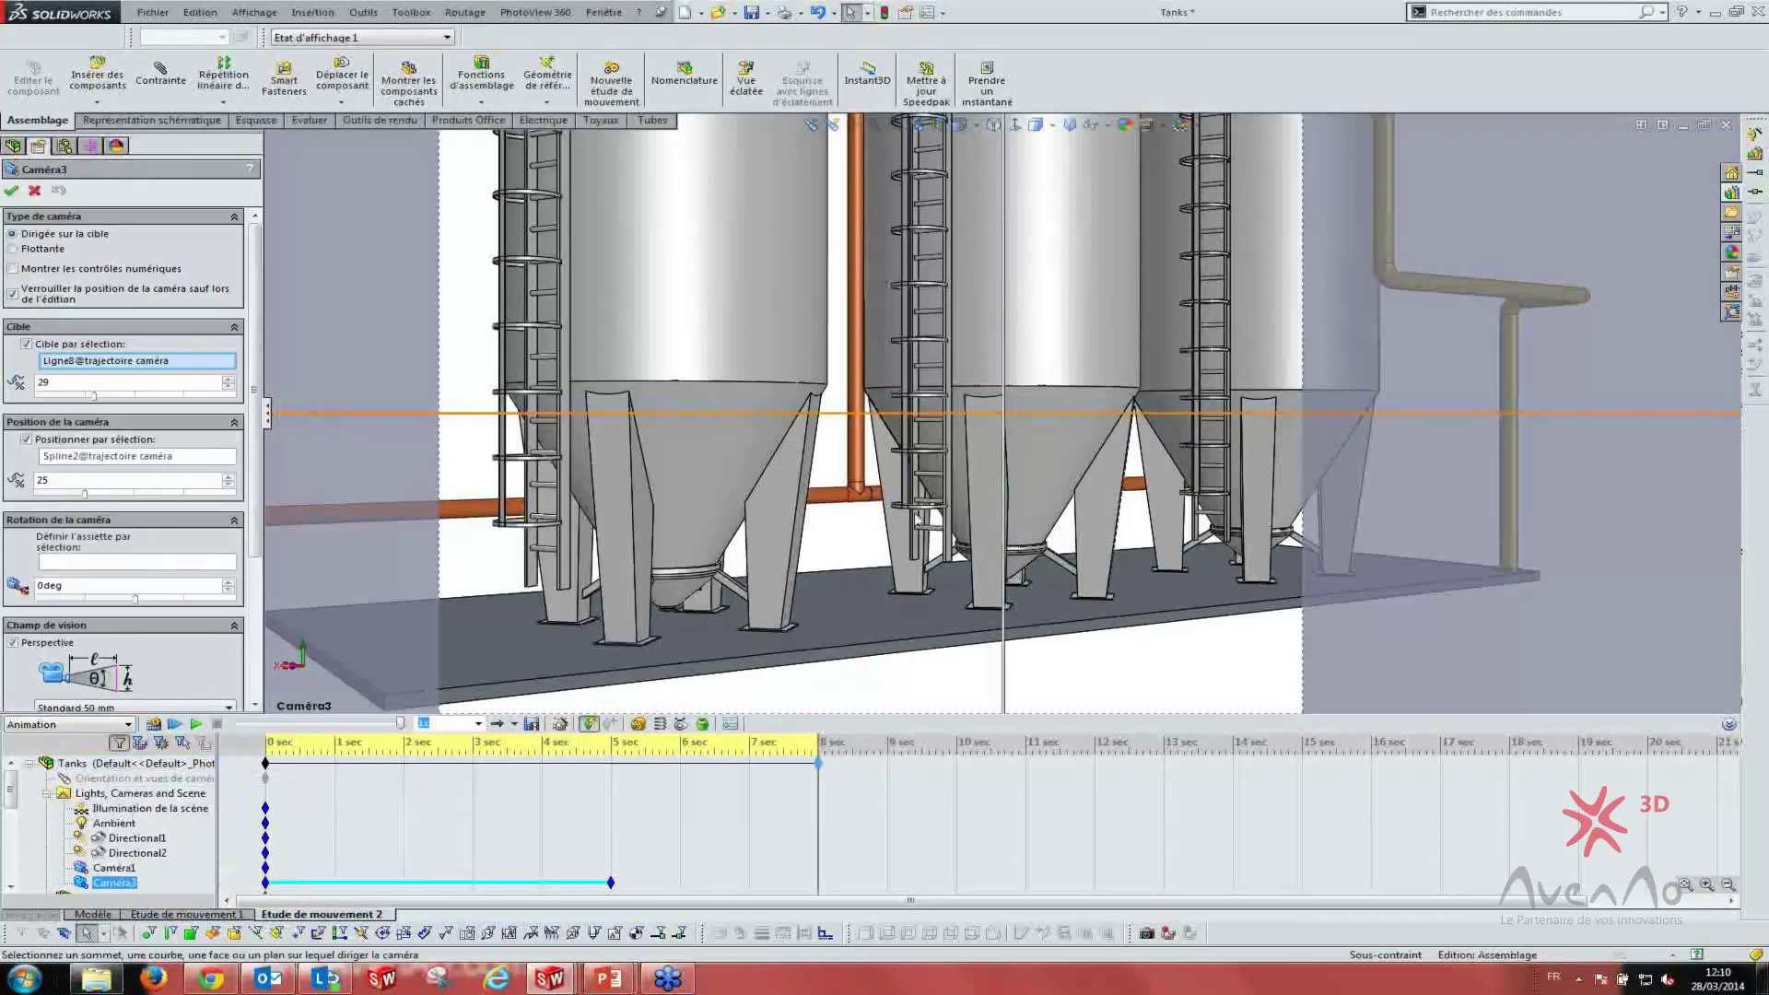
- Set Caméra3's position along the path to 50, keeping it on the selected spline
scroll(700, 453, up, 3)
scroll(650, 468, up, 2)
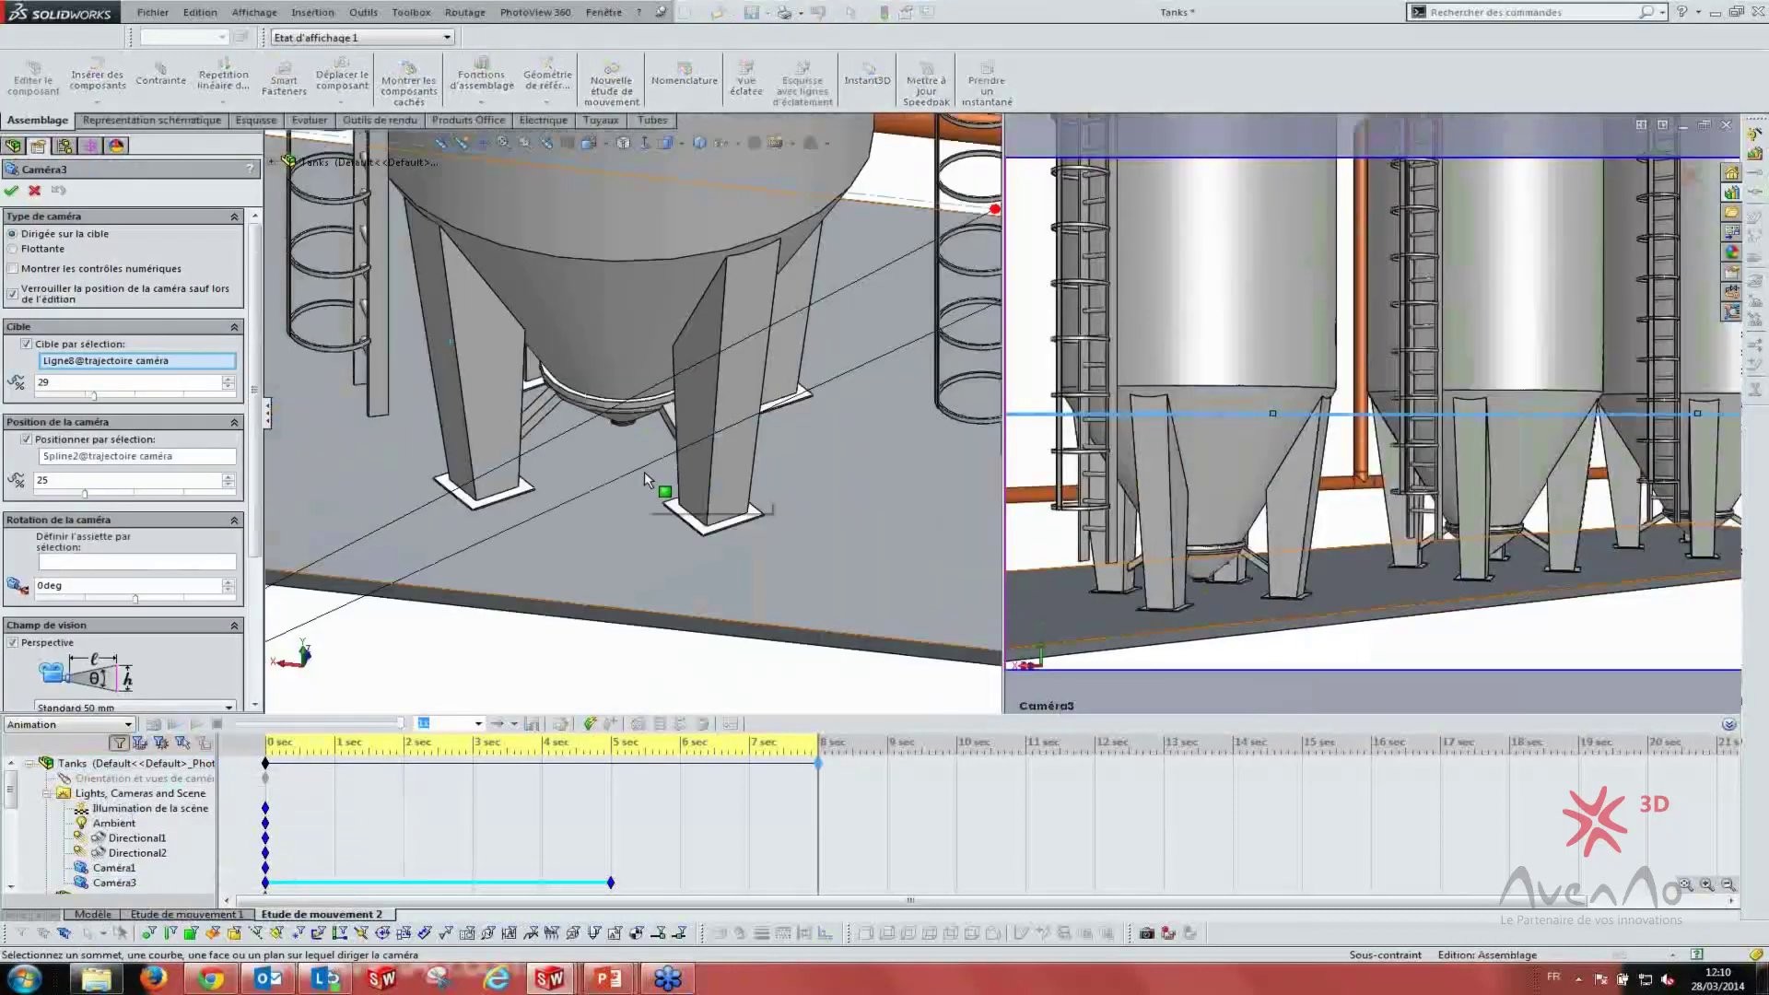
scroll(643, 471, up, 3)
scroll(644, 471, up, 3)
scroll(643, 471, up, 2)
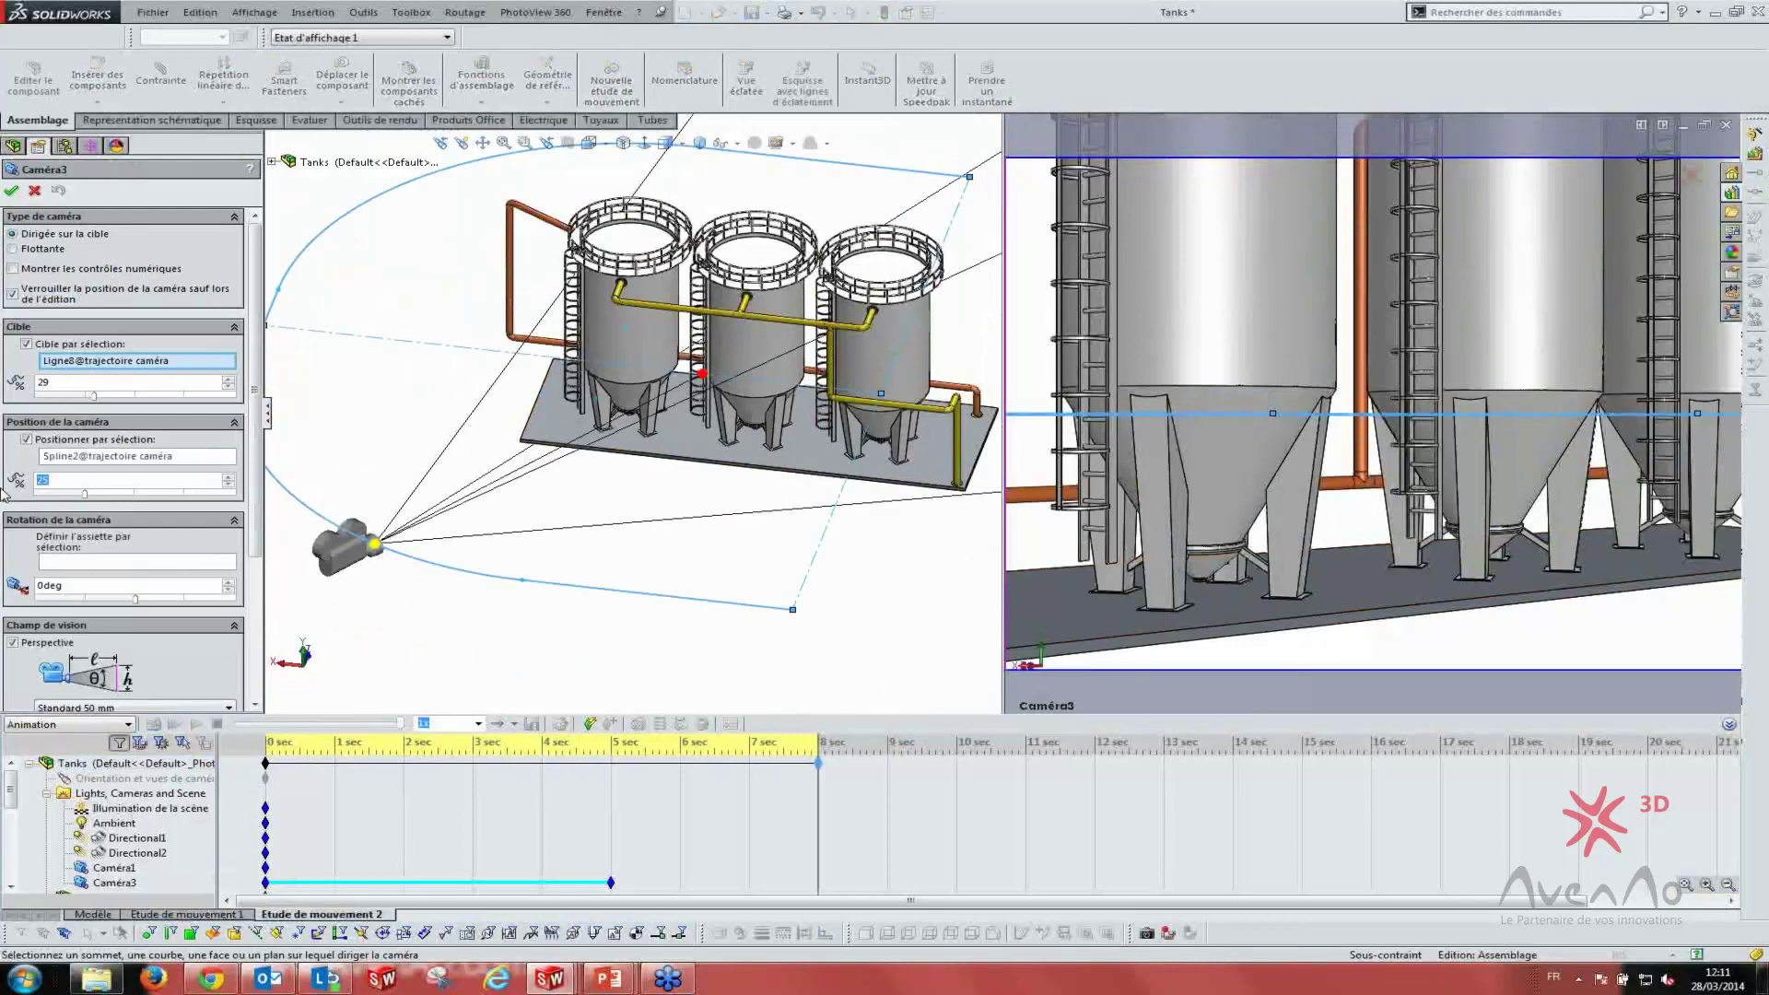
key(Return)
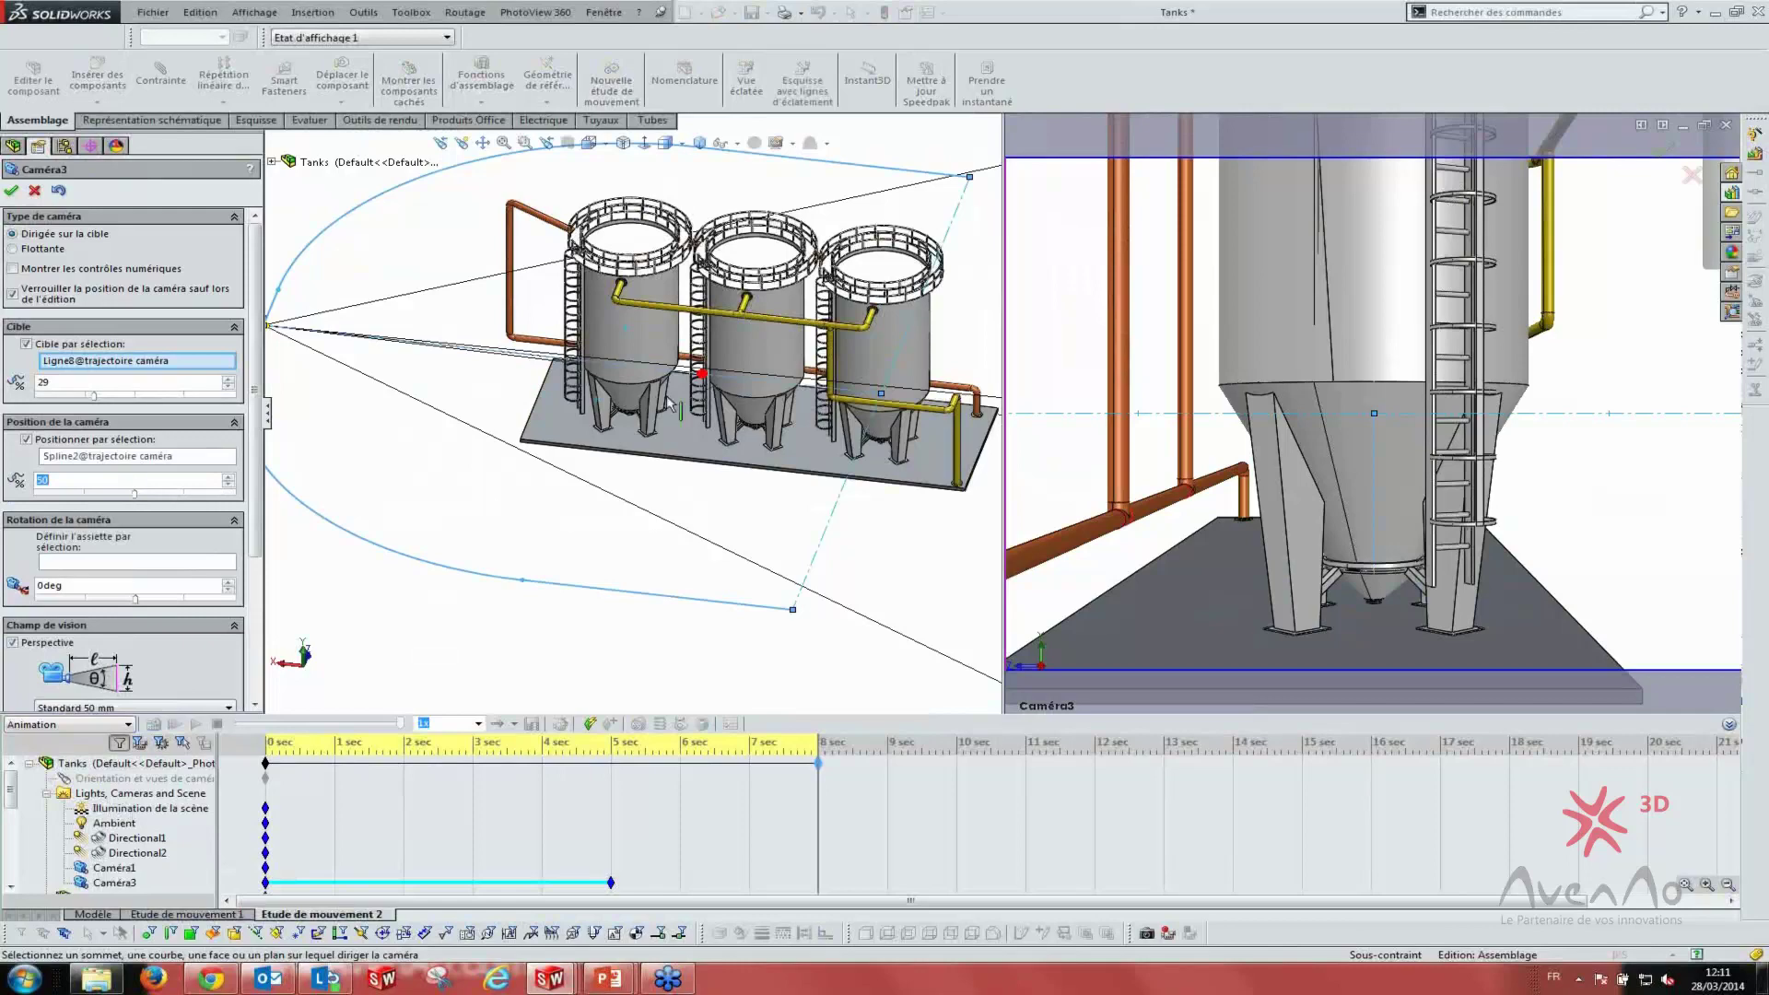
middle_drag(525, 438, 4, 396)
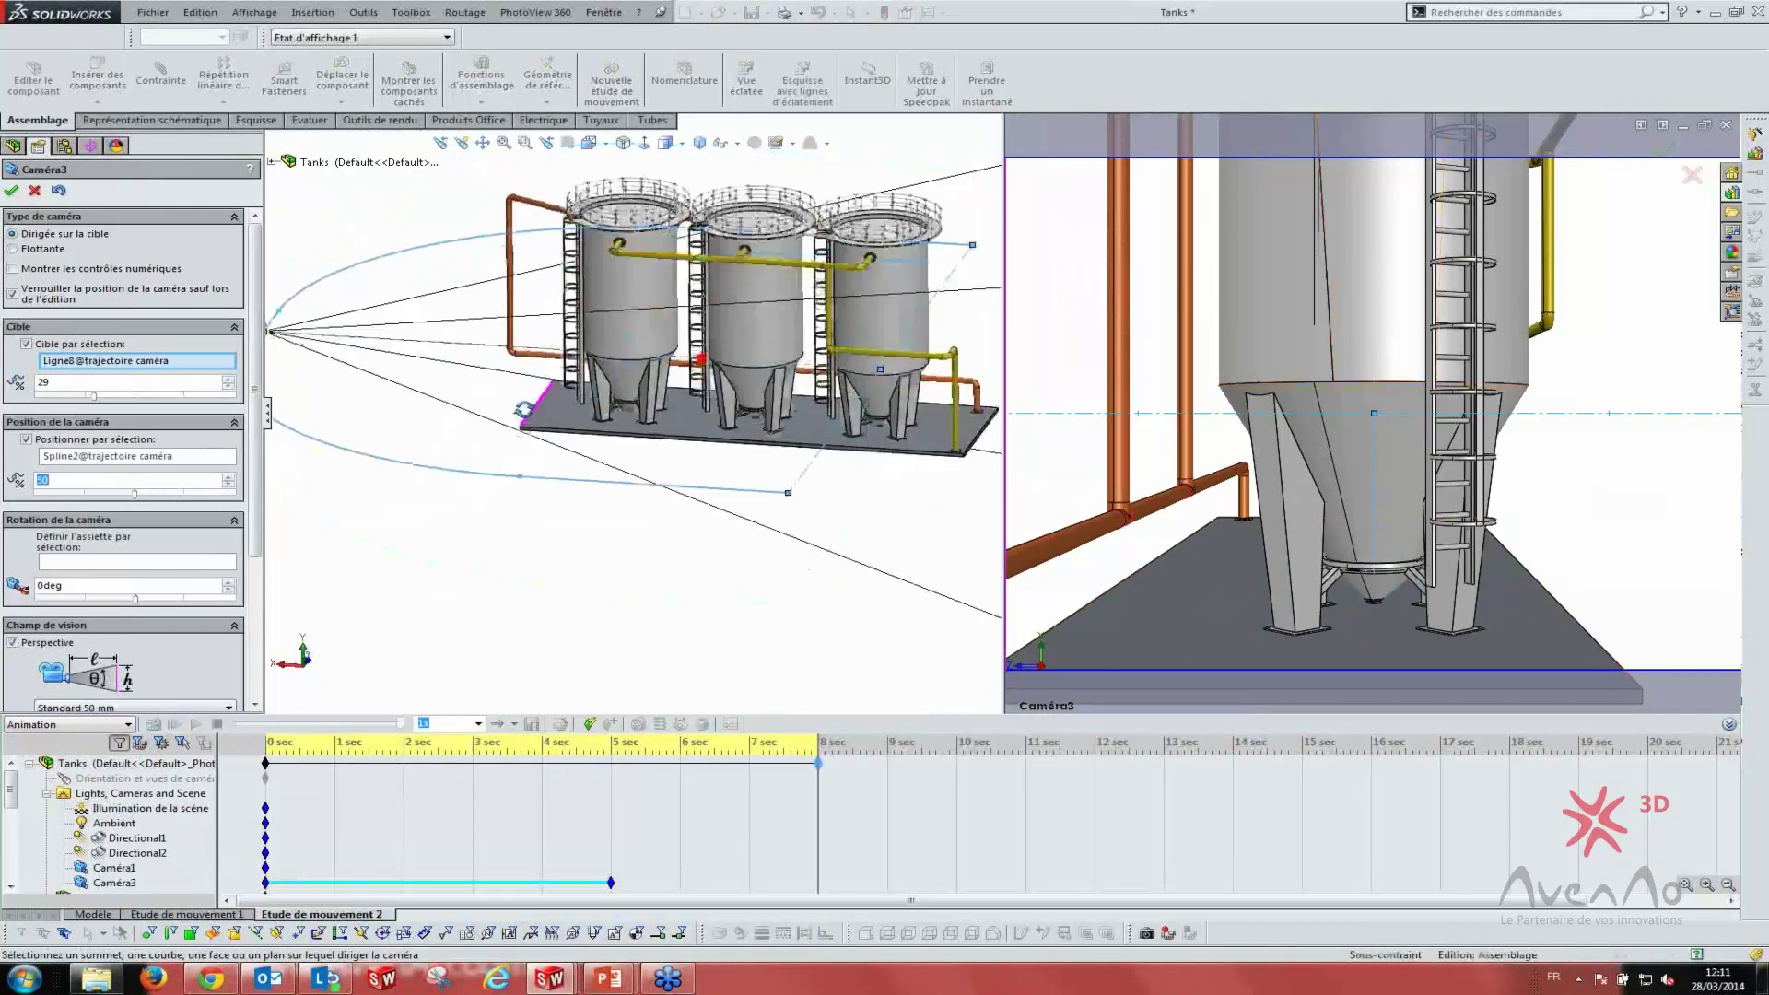
click(27, 440)
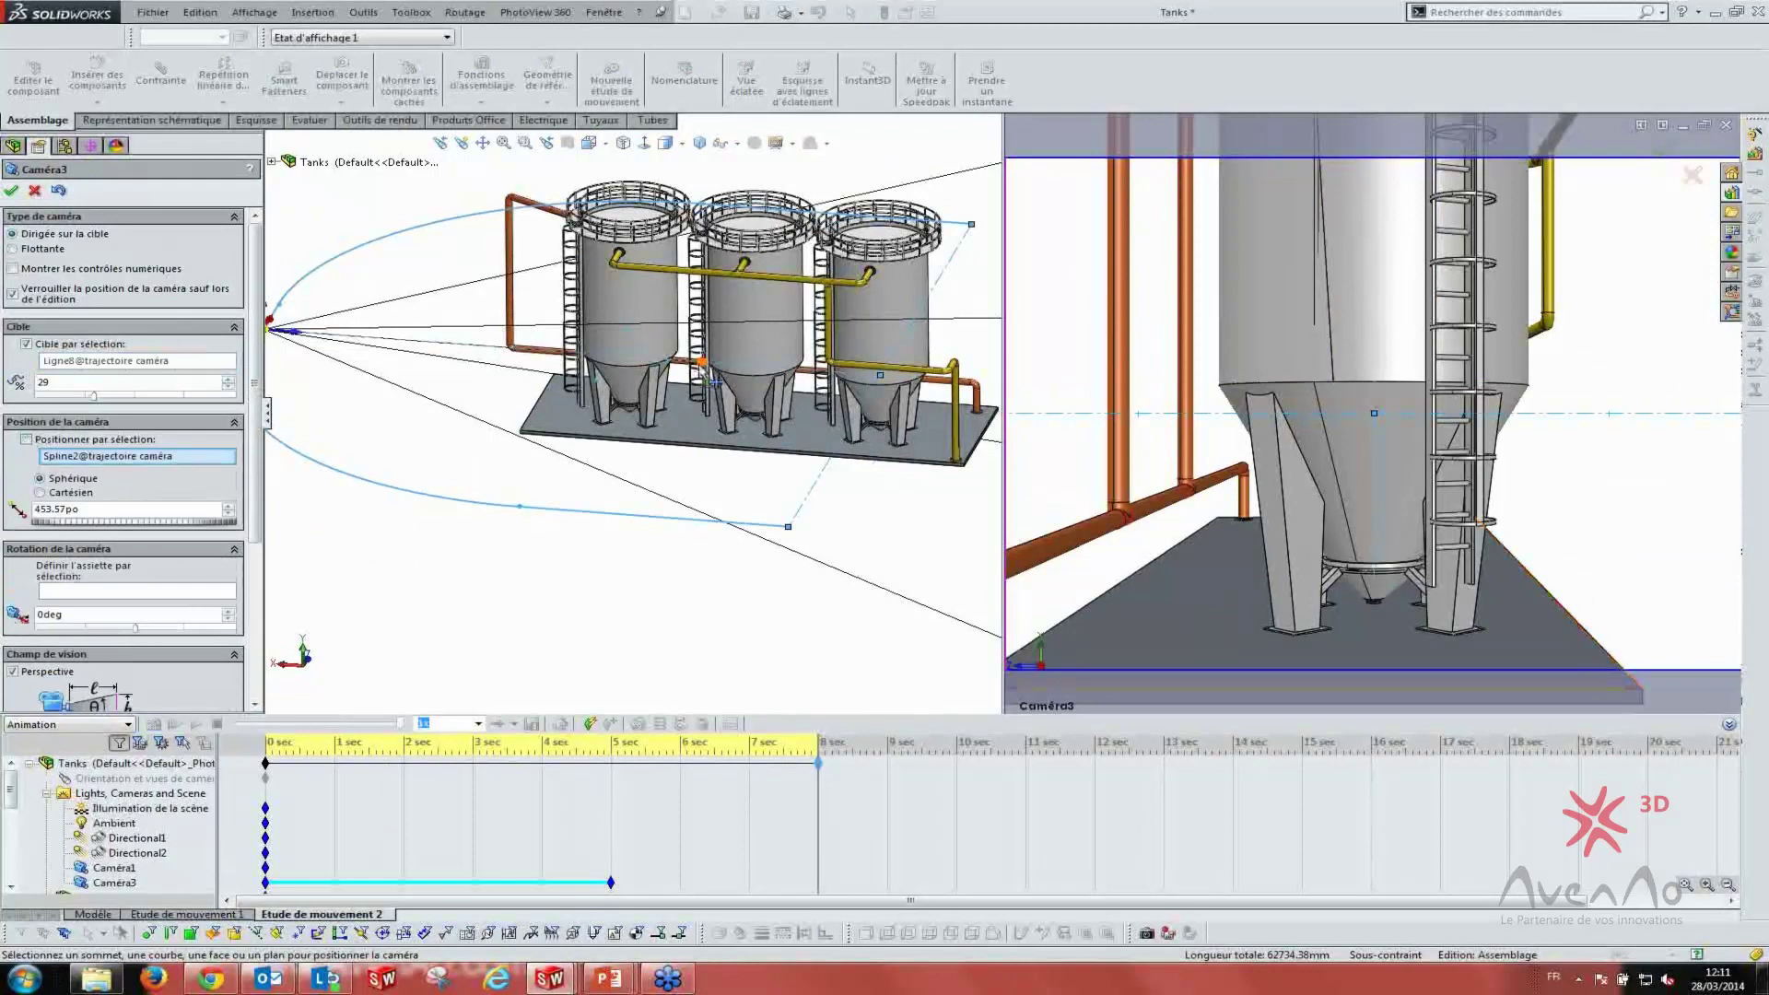
click(27, 440)
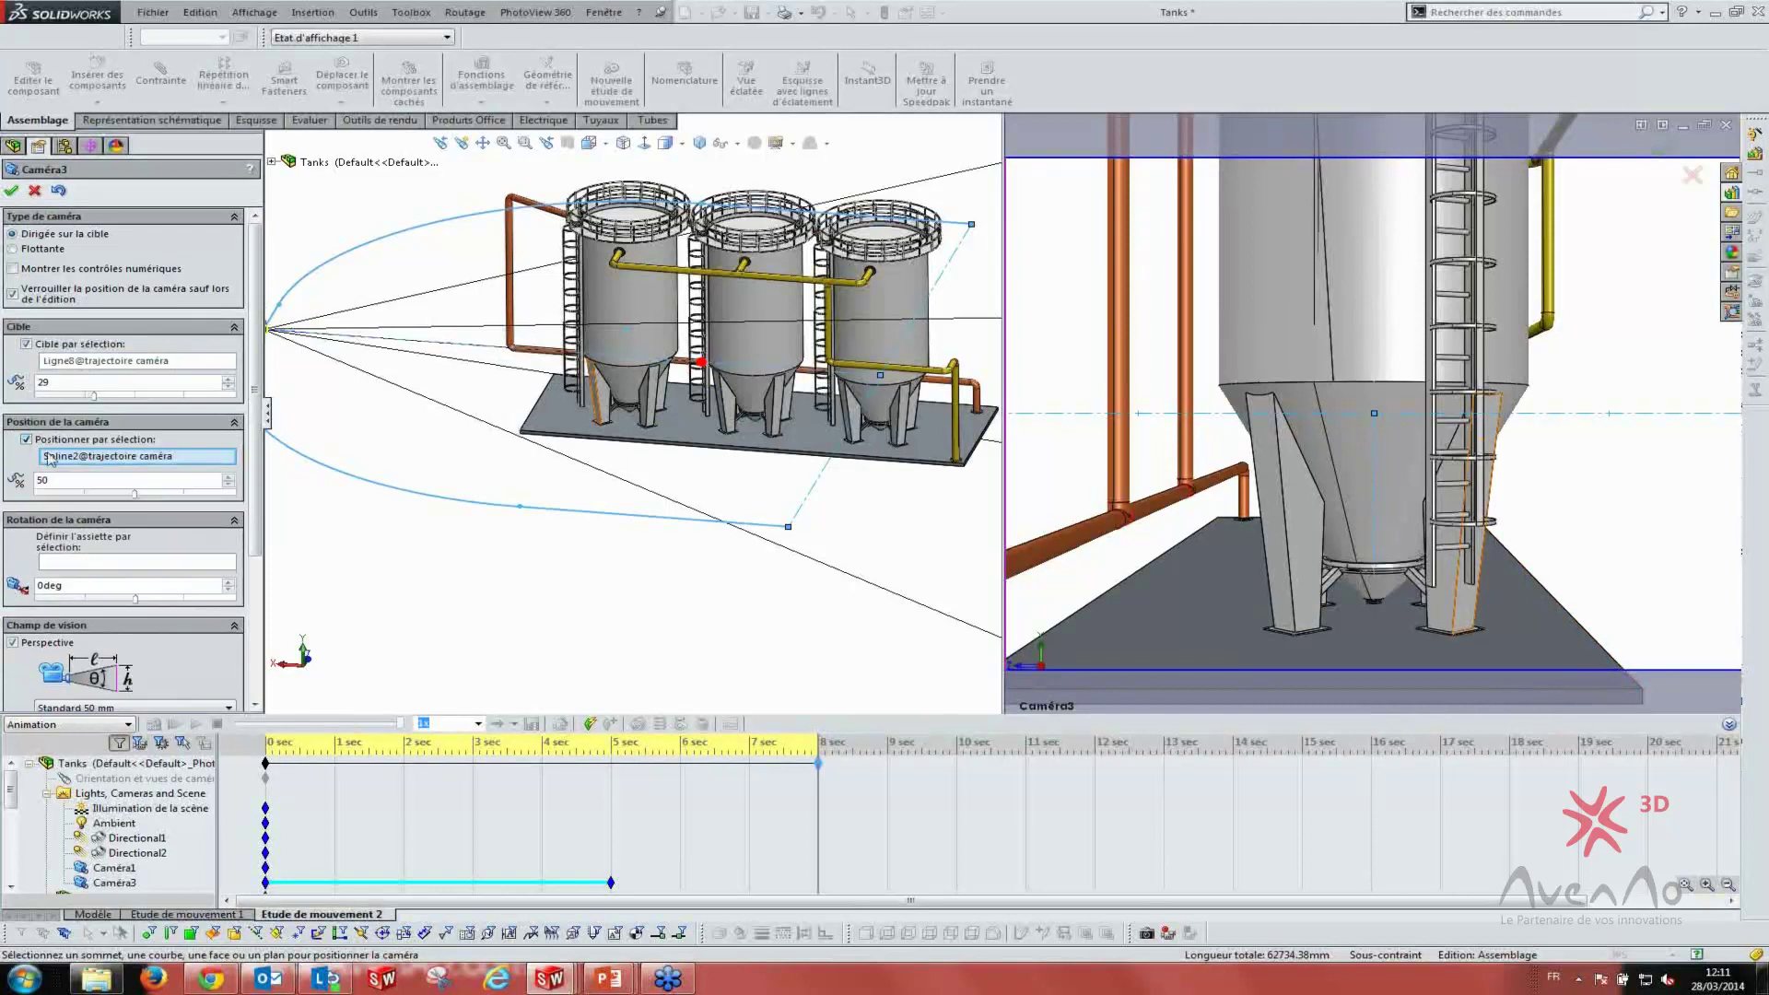
- Free Caméra3's target from the line, drag it onto the first tank's upper body, and accept
click(26, 344)
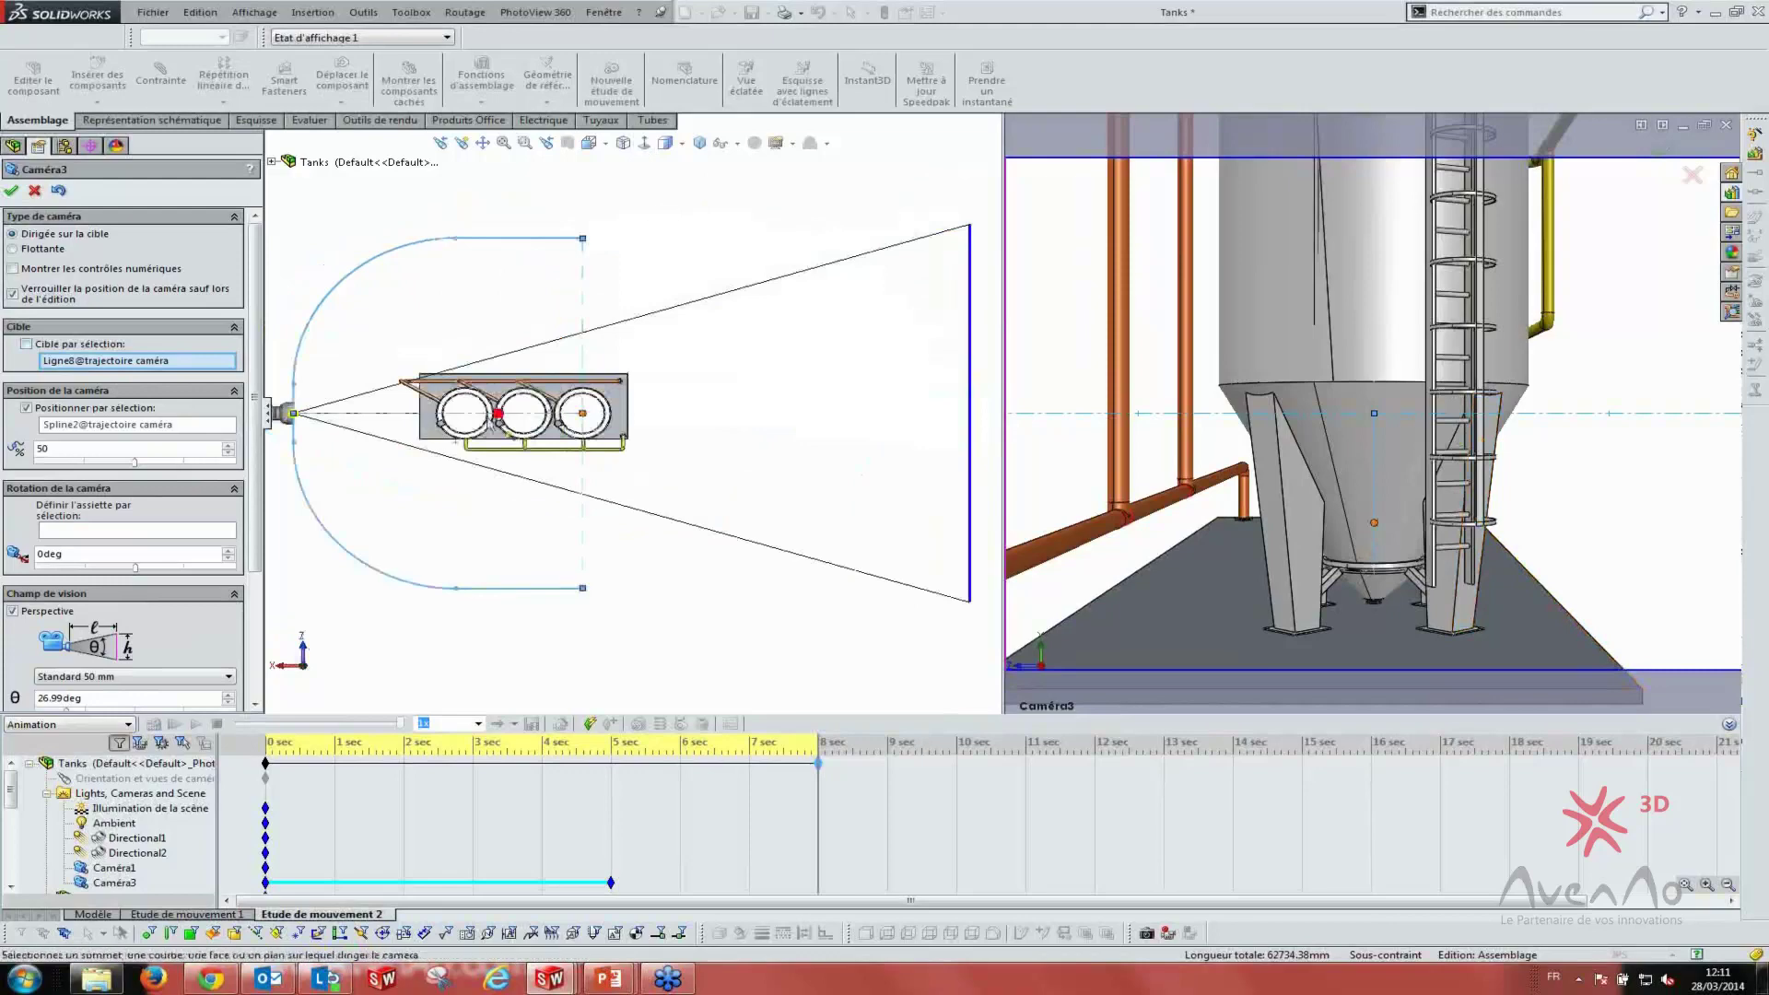
drag(465, 420, 462, 419)
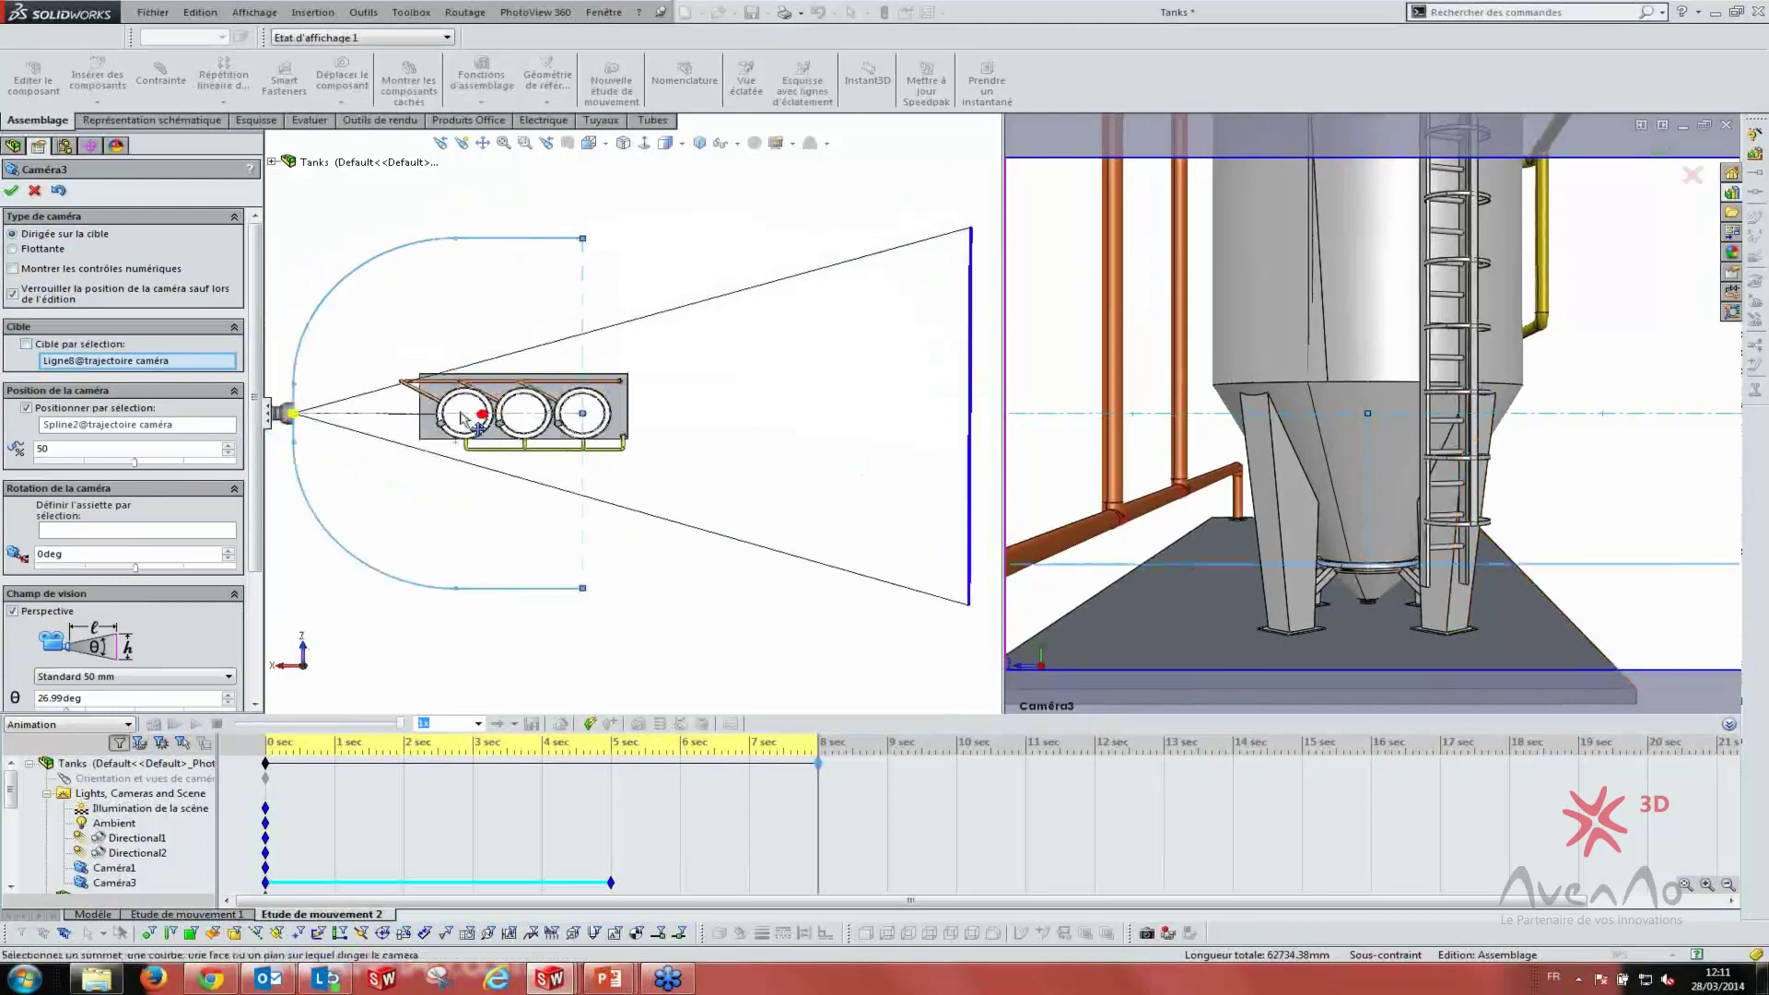
scroll(465, 419, down, 3)
scroll(465, 419, down, 3)
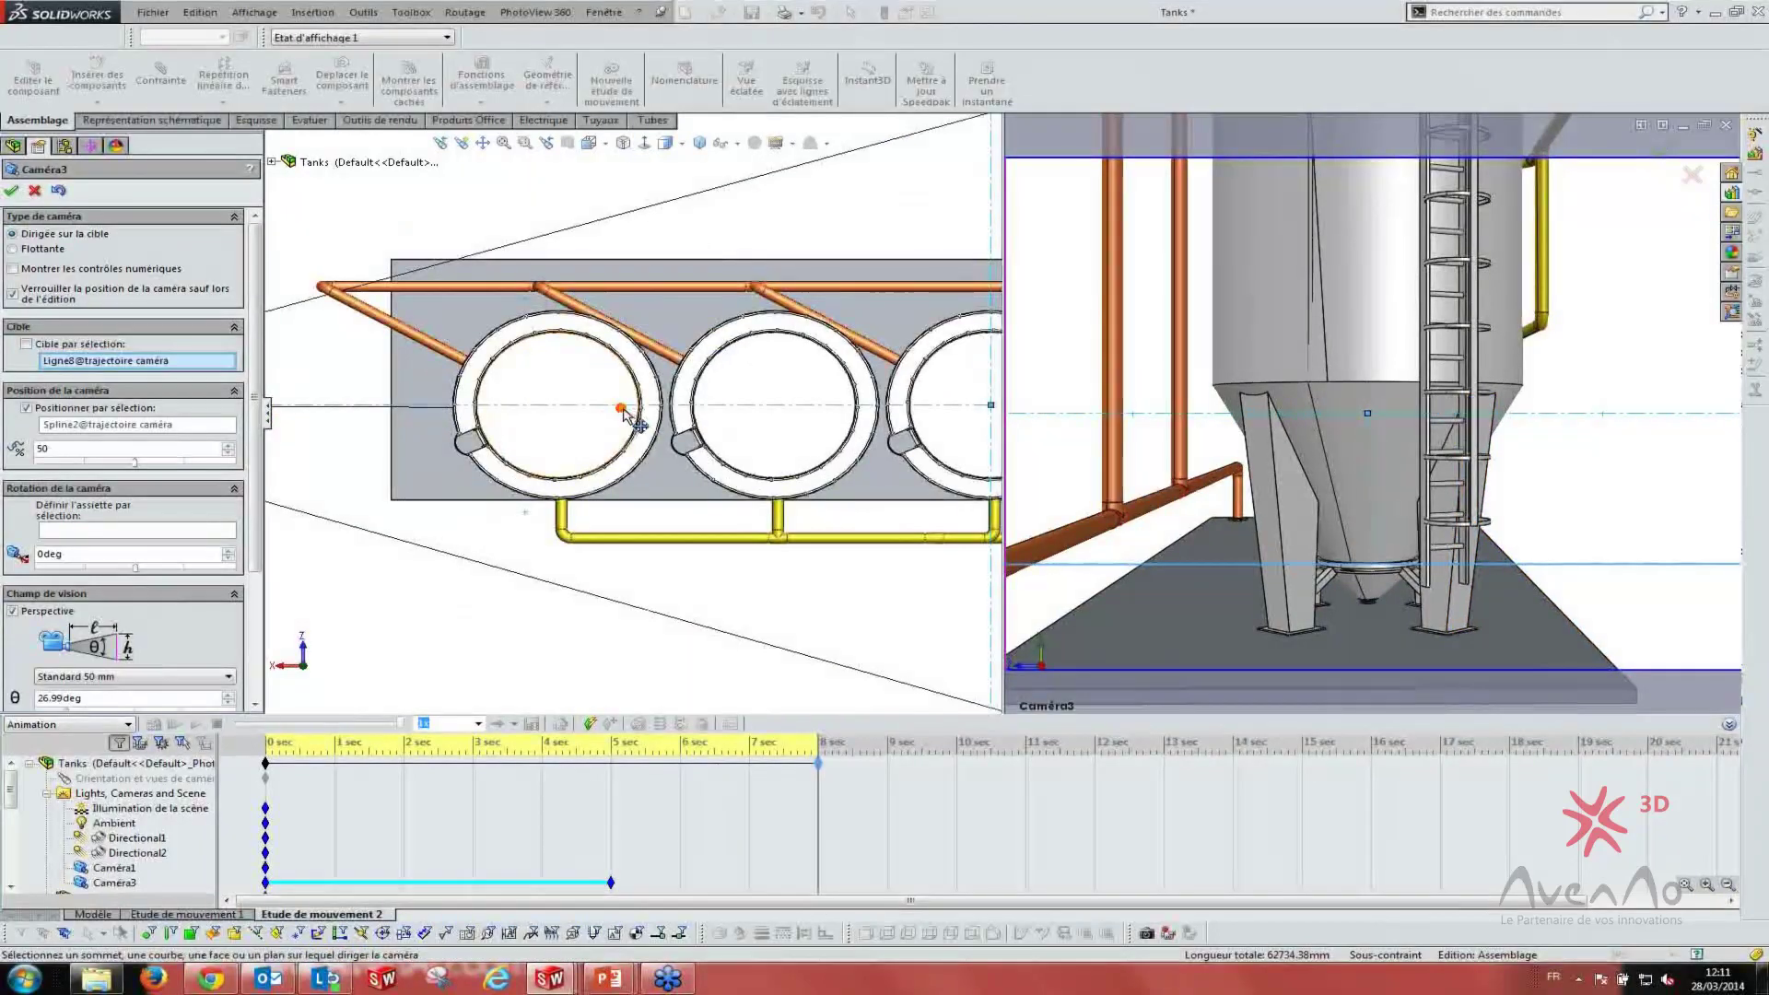
drag(568, 424, 539, 411)
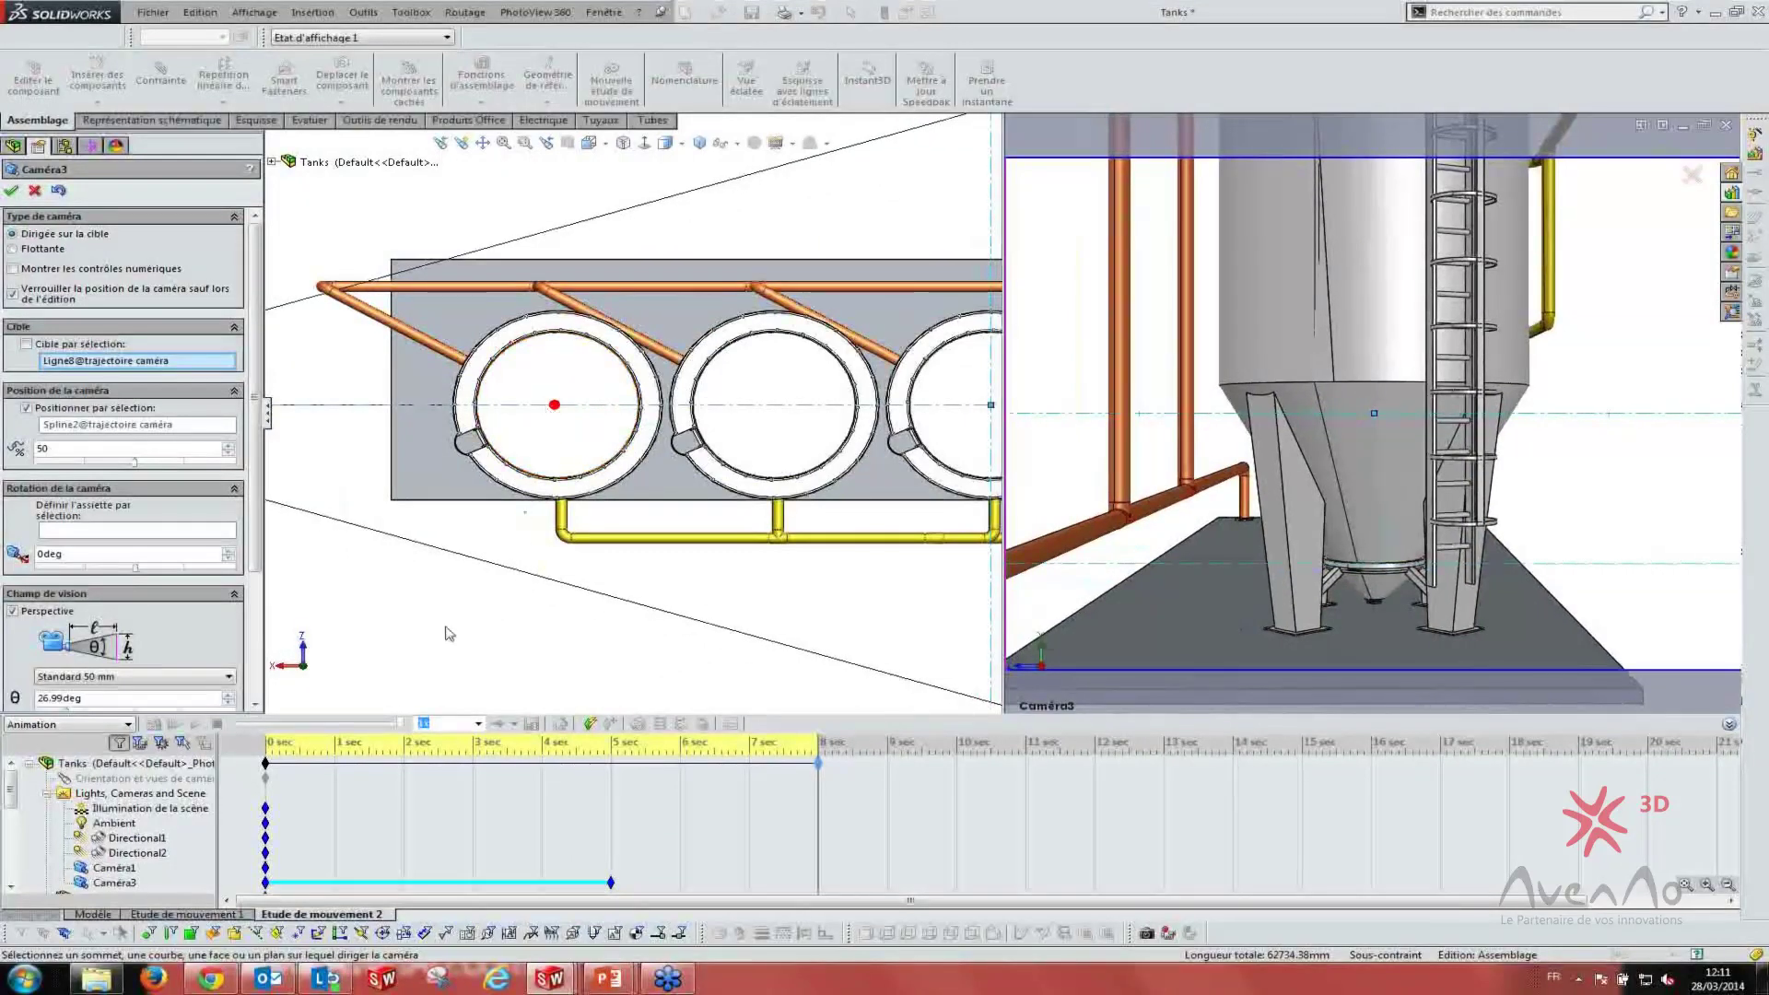
key(ctrl+1)
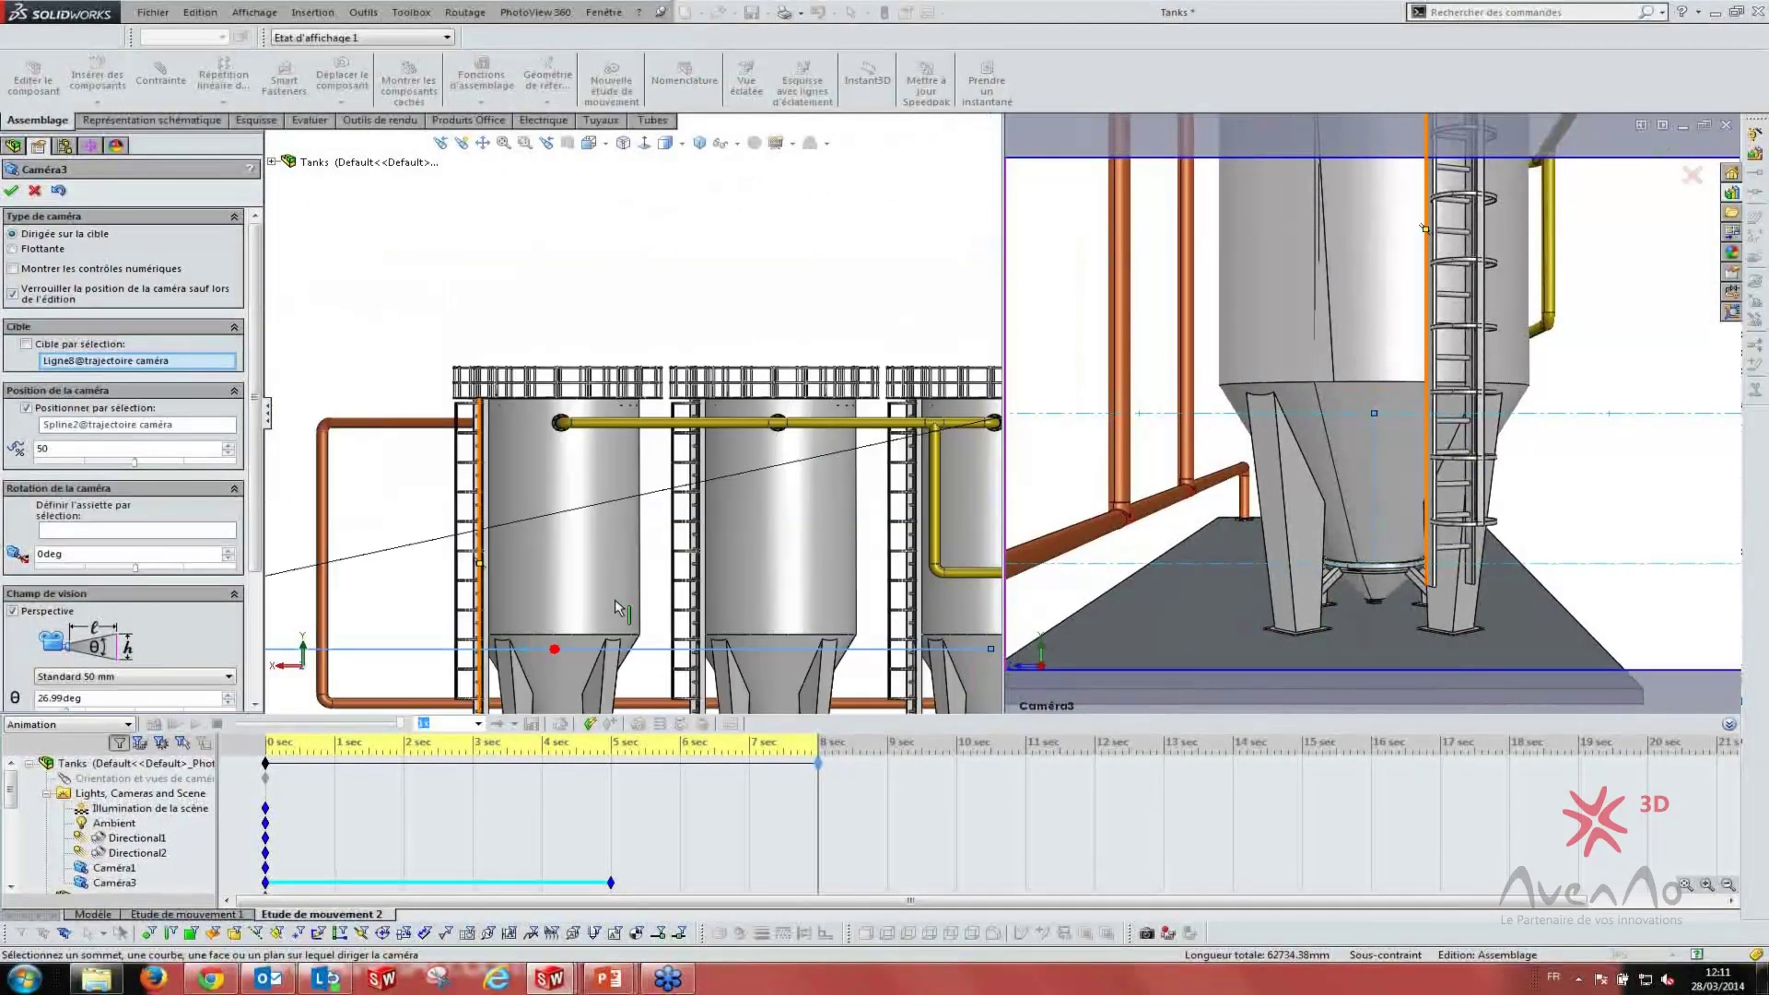
drag(559, 652, 594, 376)
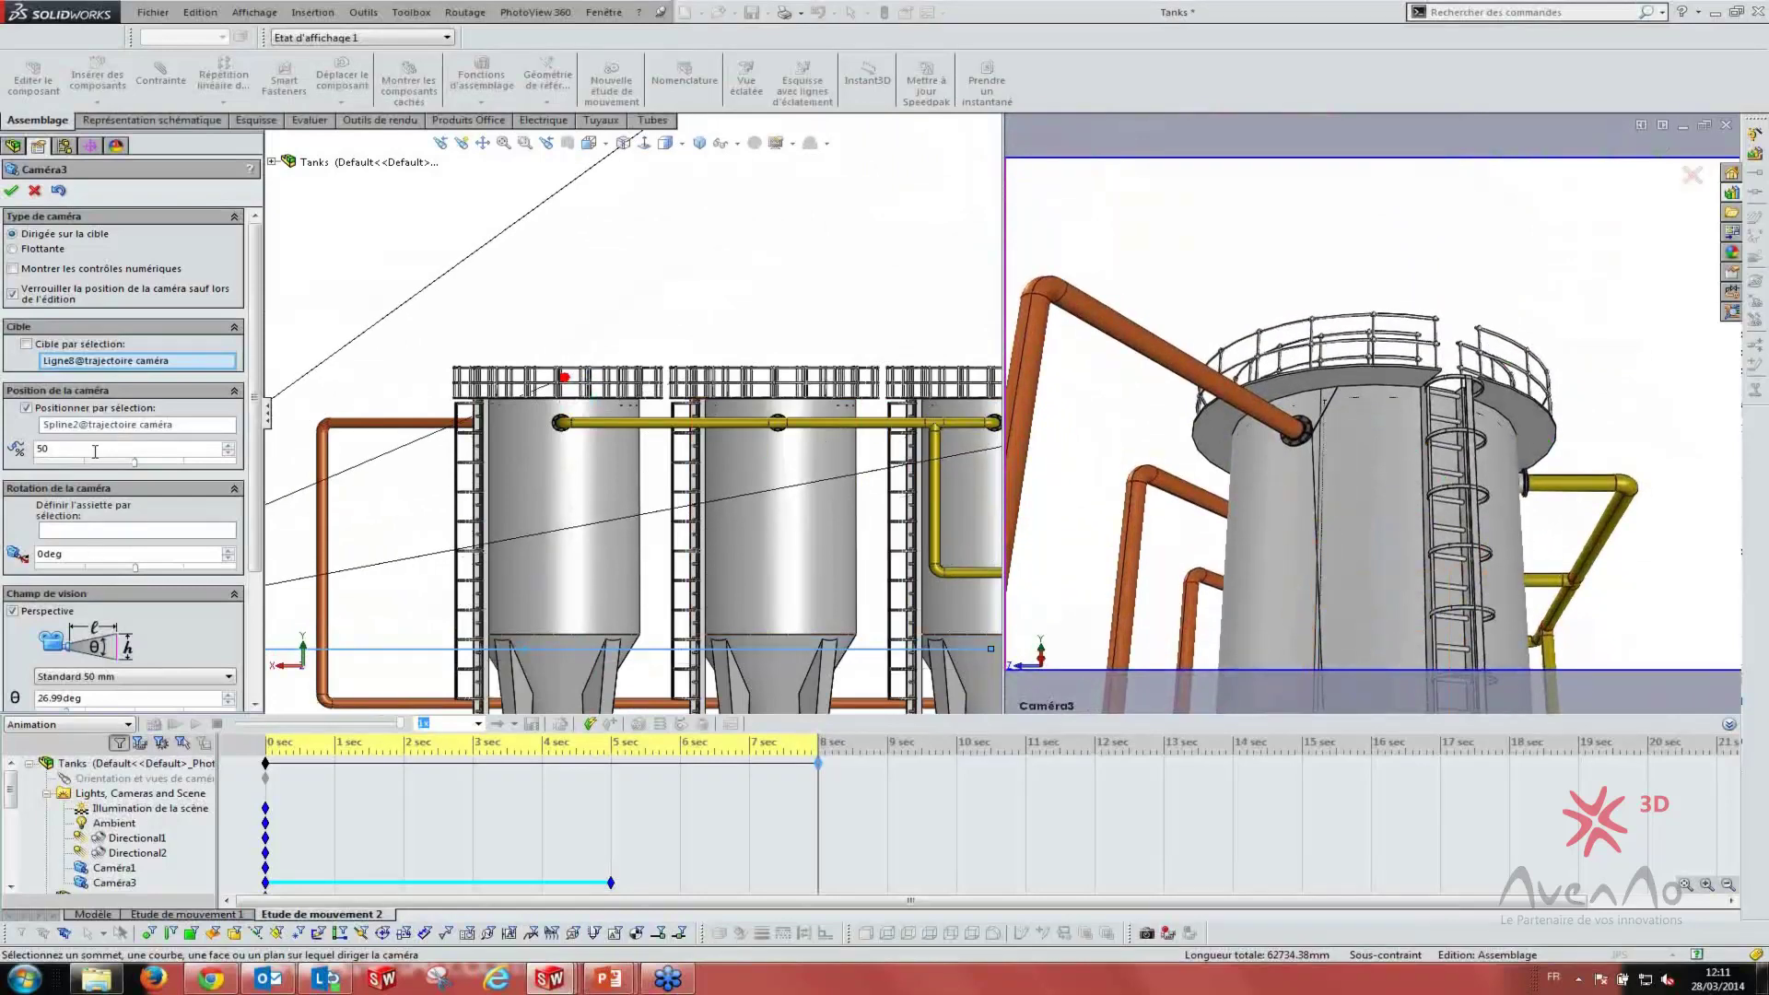
scroll(95, 452, down, 1)
scroll(86, 455, down, 1)
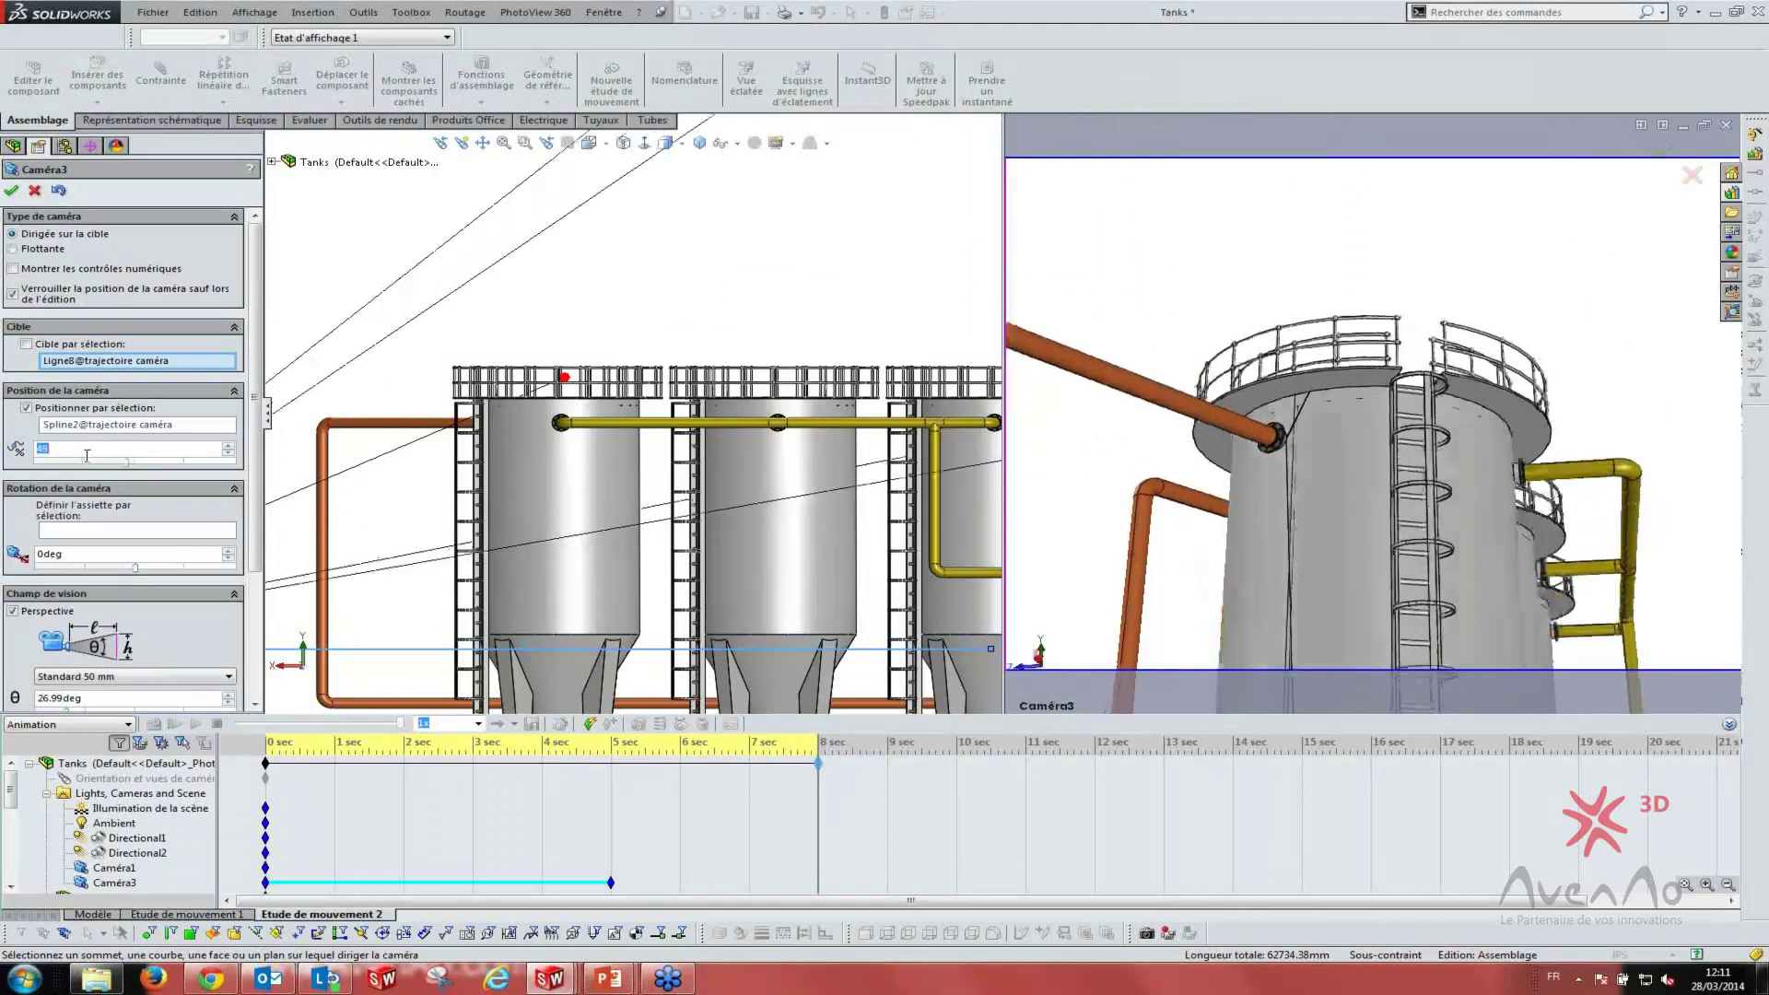
scroll(87, 455, down, 1)
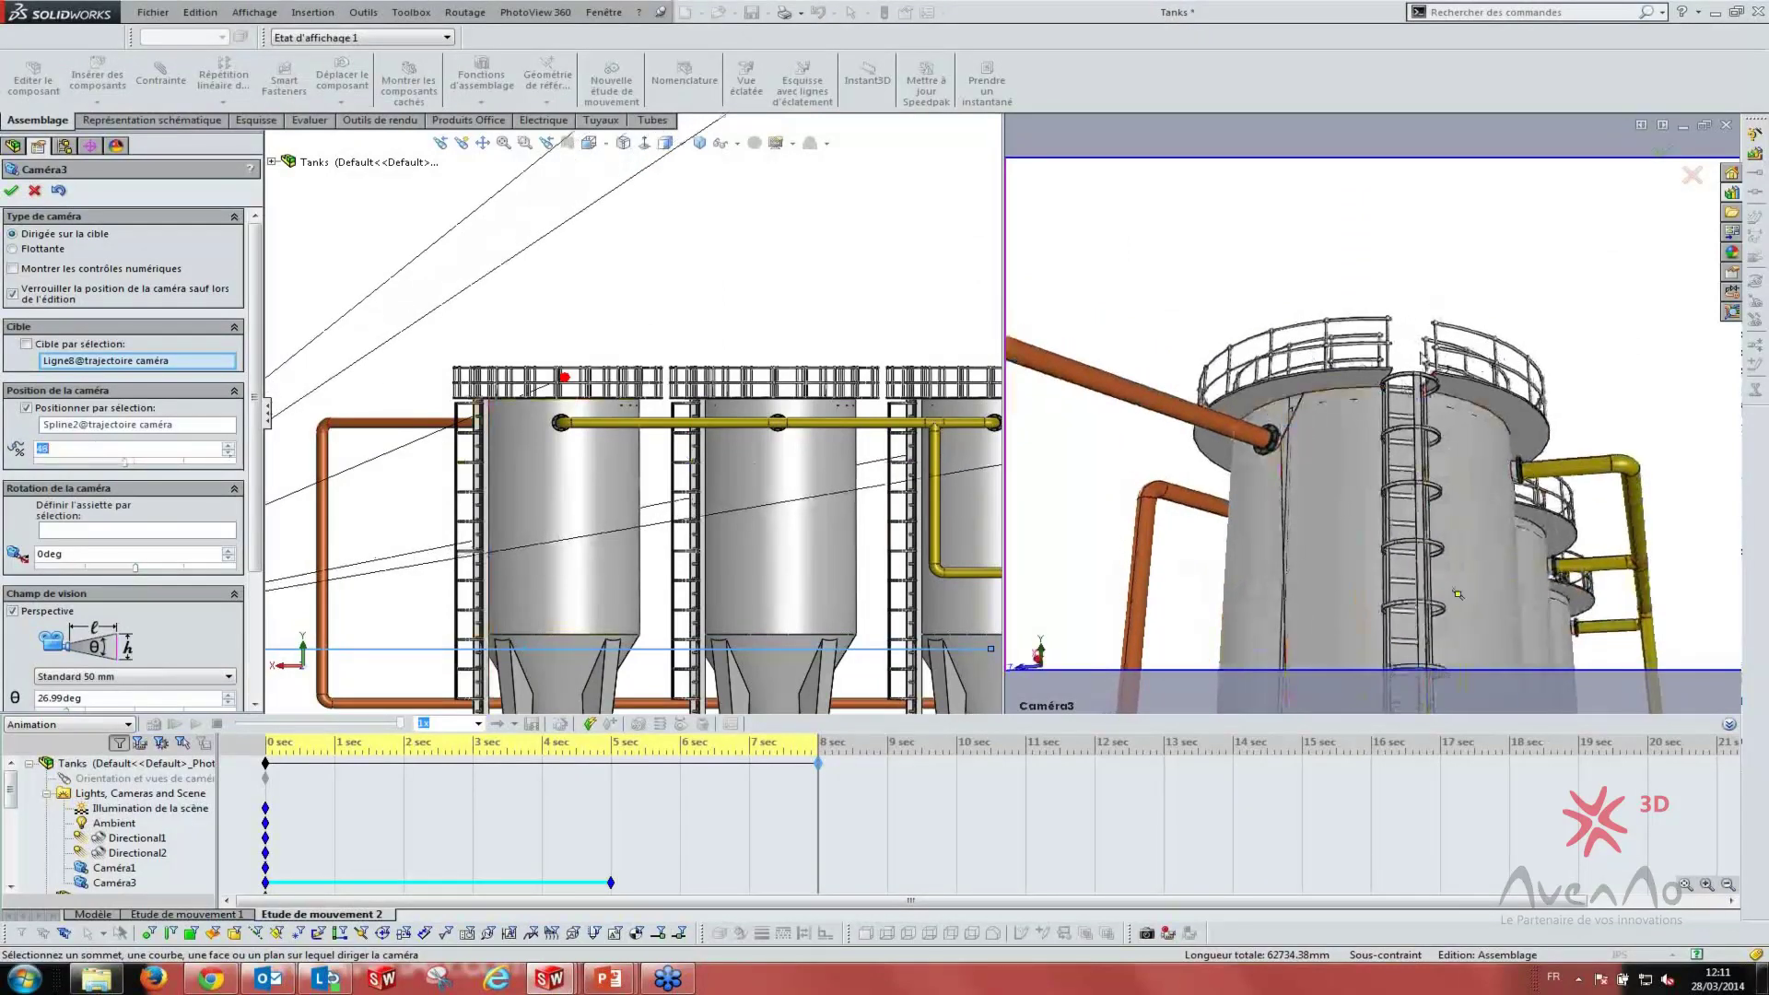
click(12, 191)
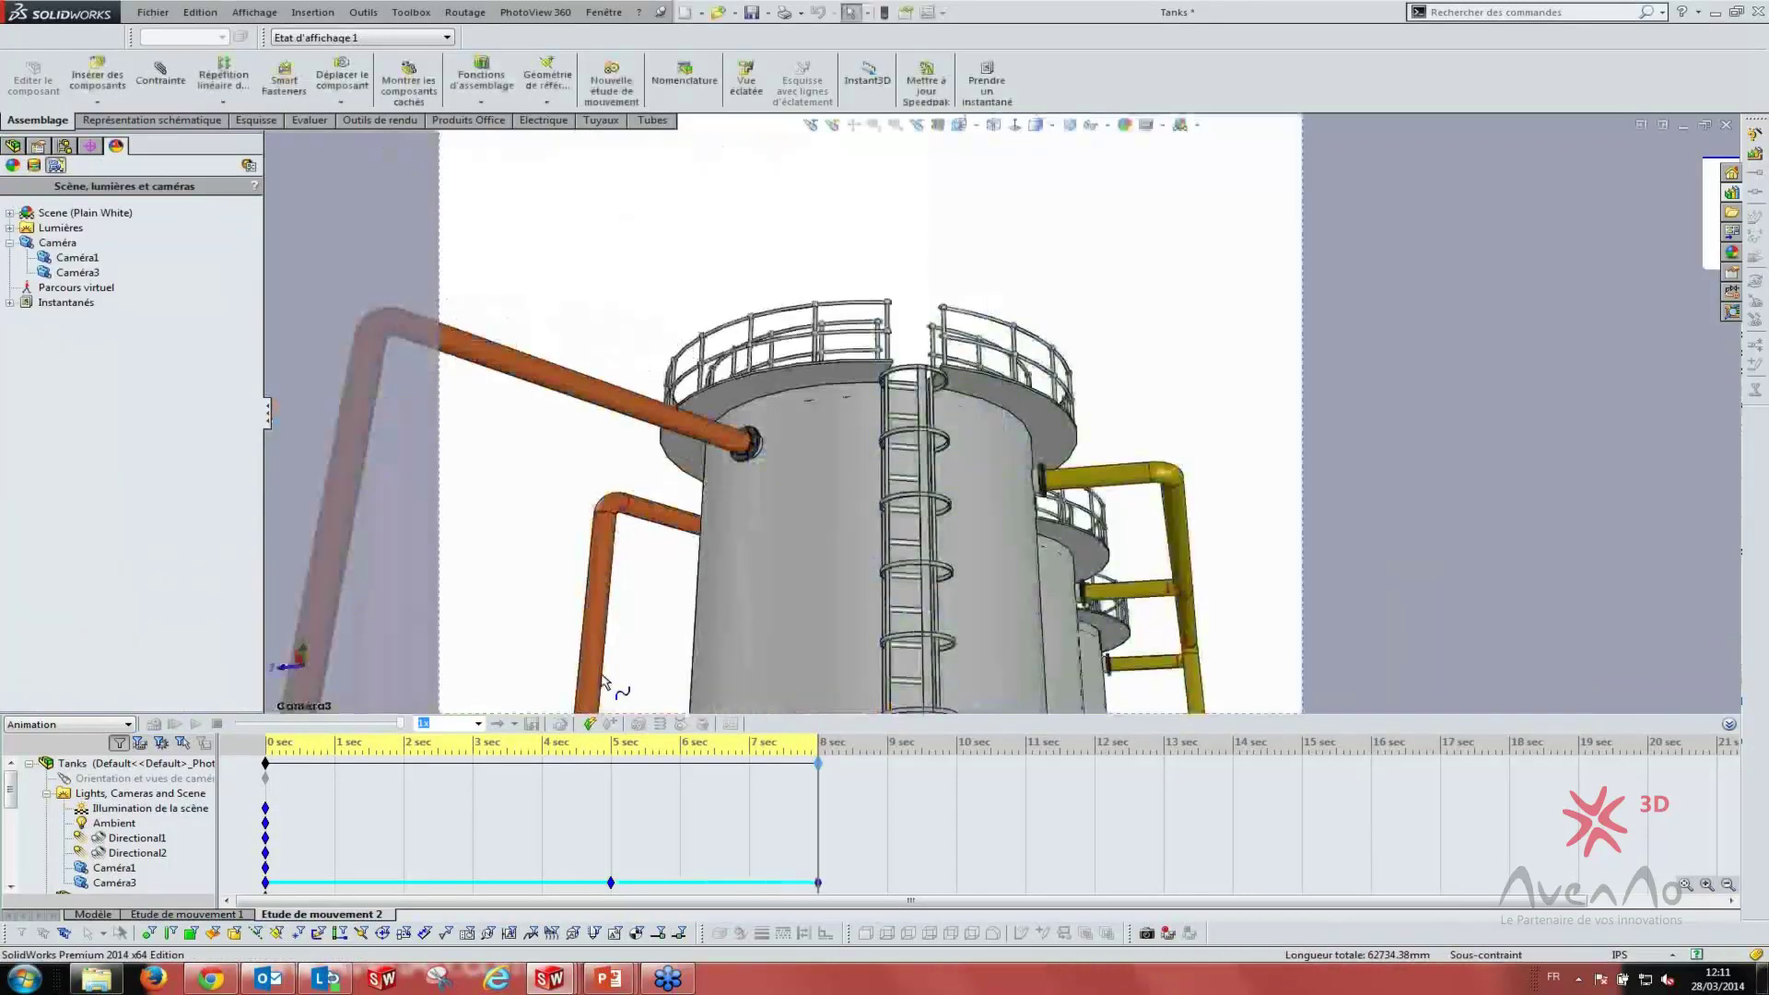
- Select the scene illumination row and scrub the study time back to about 6 s
click(147, 808)
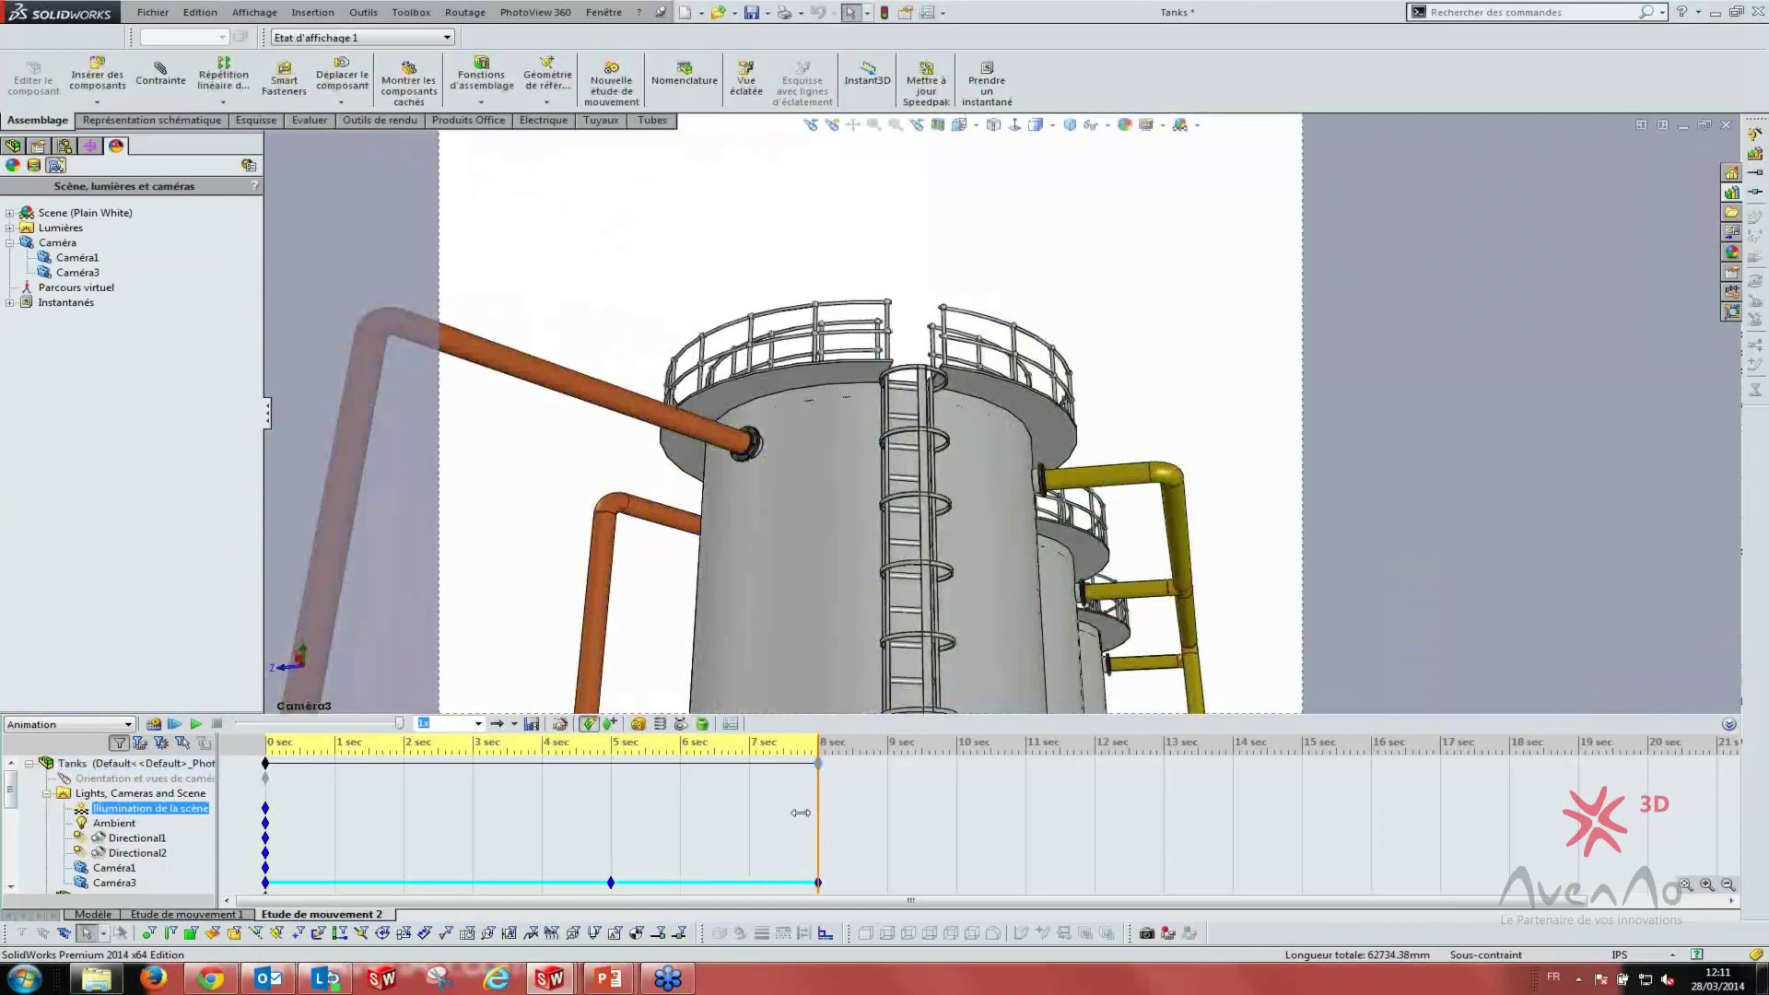
mouse_move(818, 808)
mouse_down()
mouse_move(576, 792)
mouse_move(956, 805)
mouse_up()
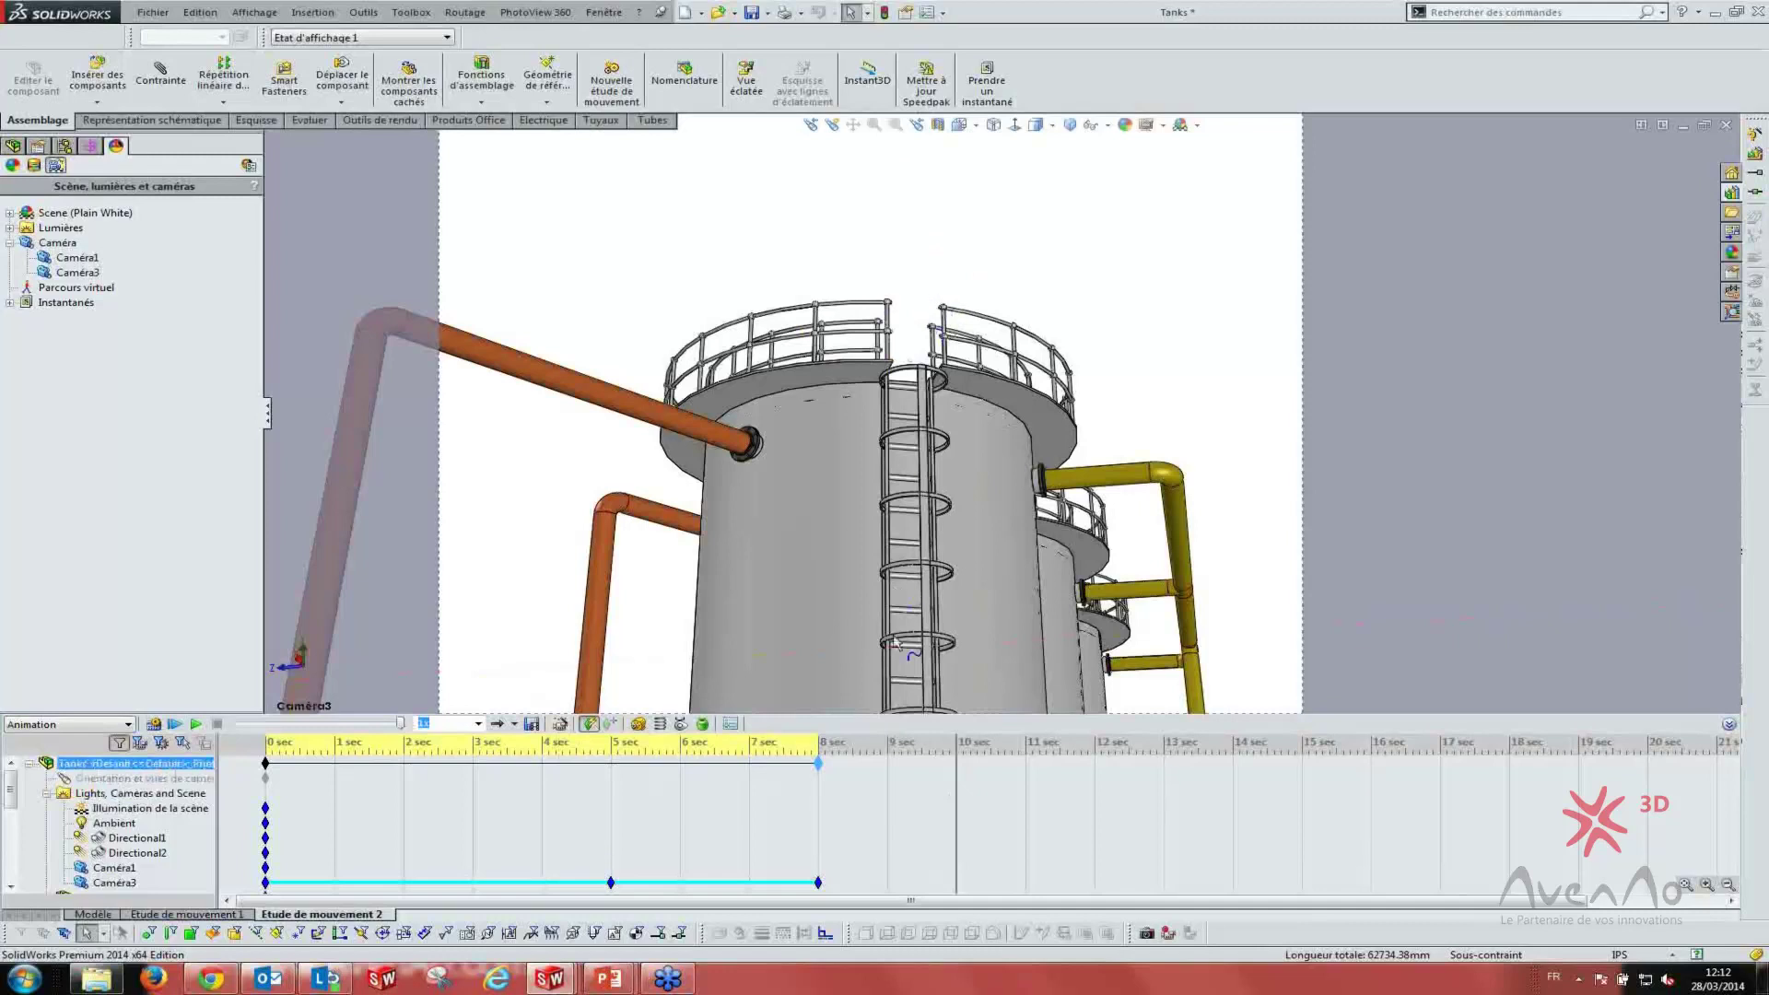
- Open Caméra3's properties and narrow its field-of-view angle to about 8°
right_click(95, 885)
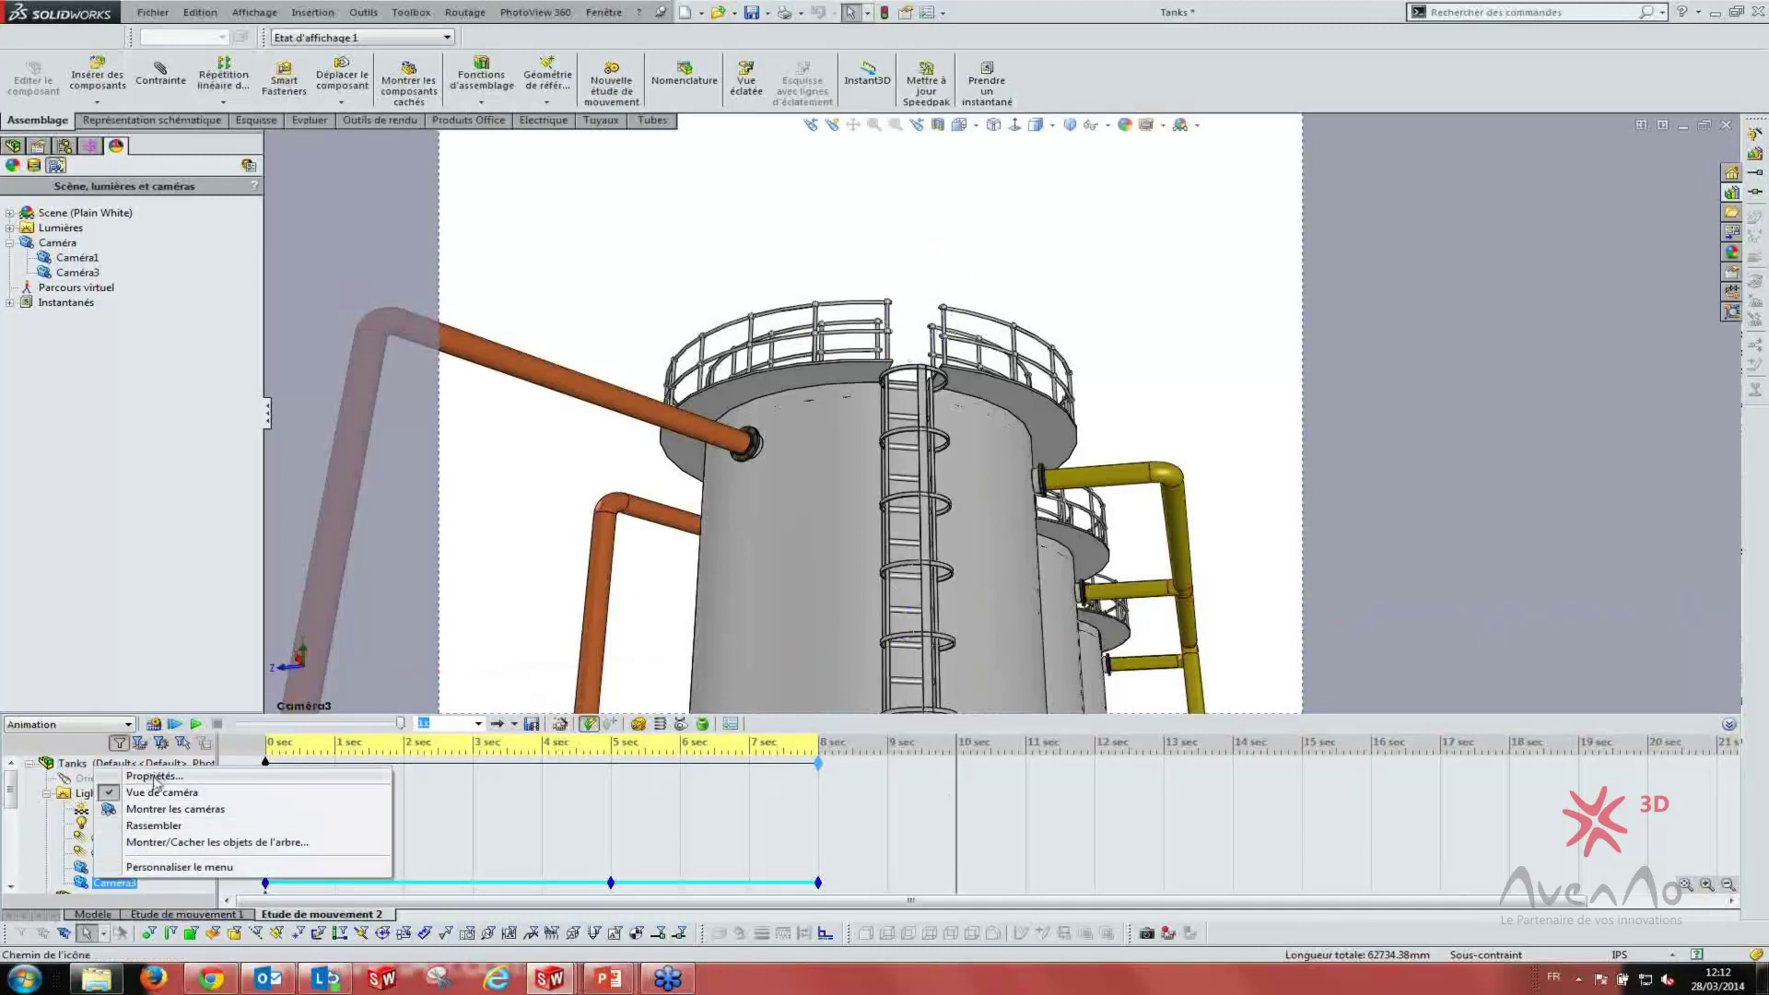
click(155, 777)
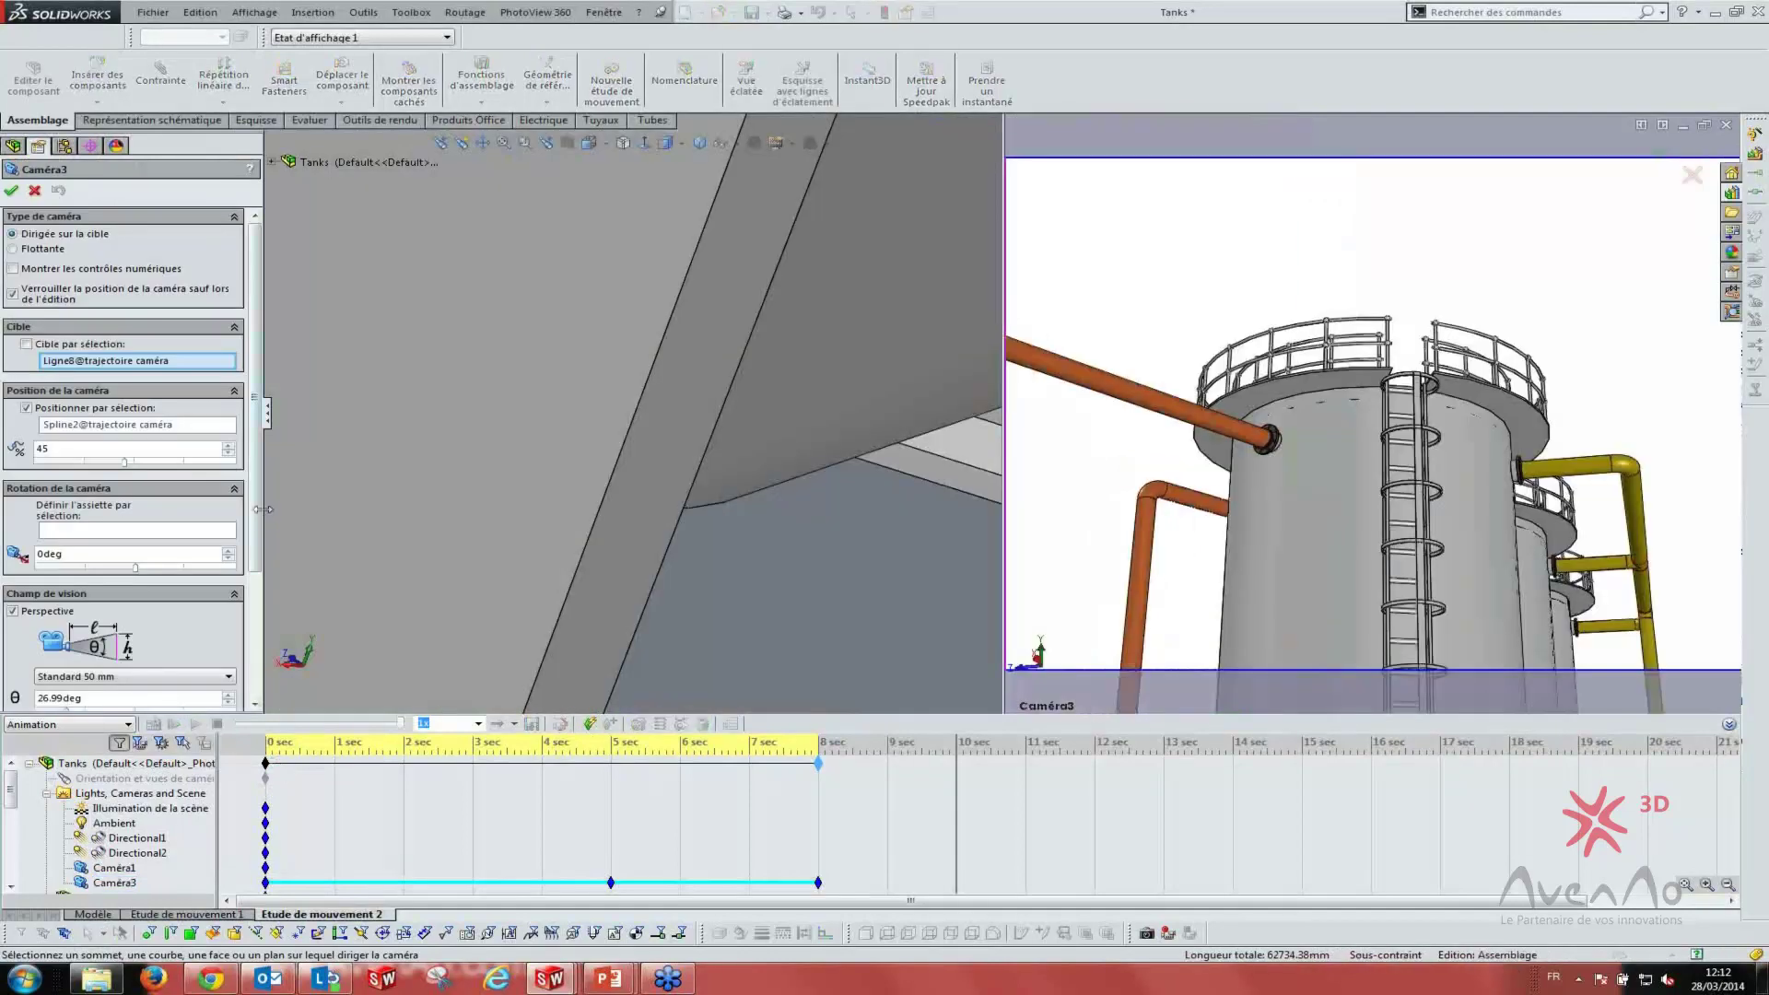
scroll(120, 535, down, 4)
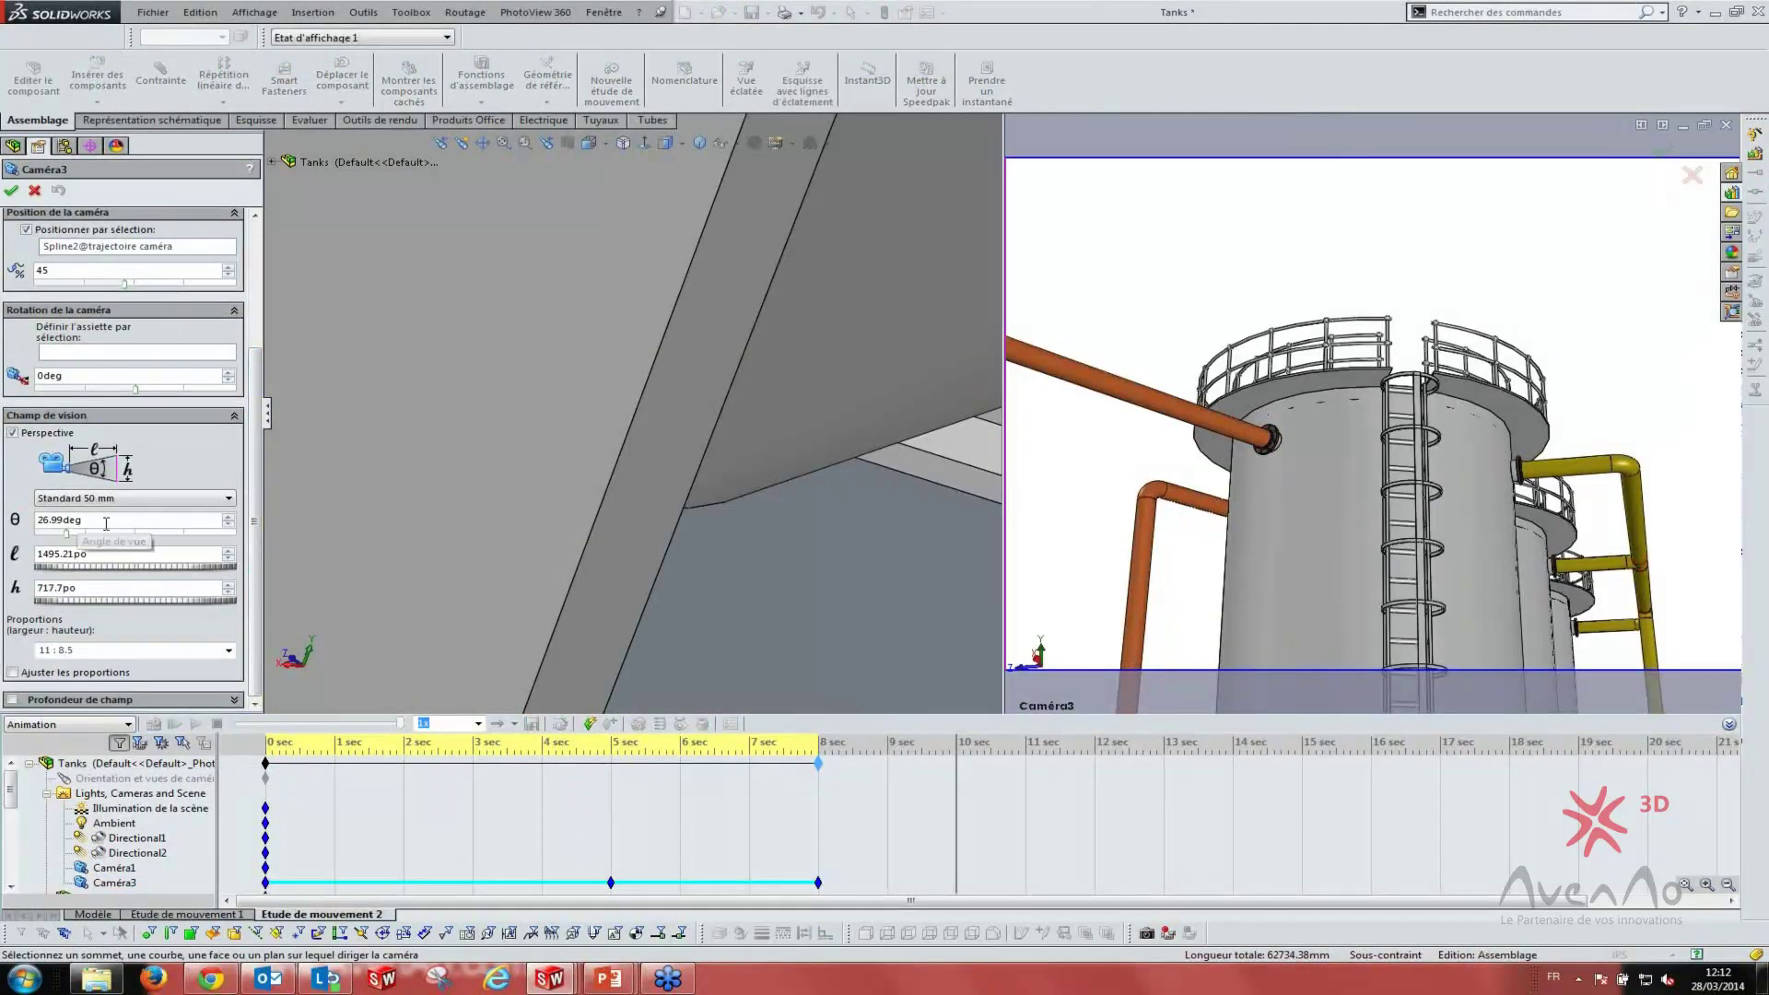
scroll(106, 525, down, 2)
scroll(107, 525, down, 1)
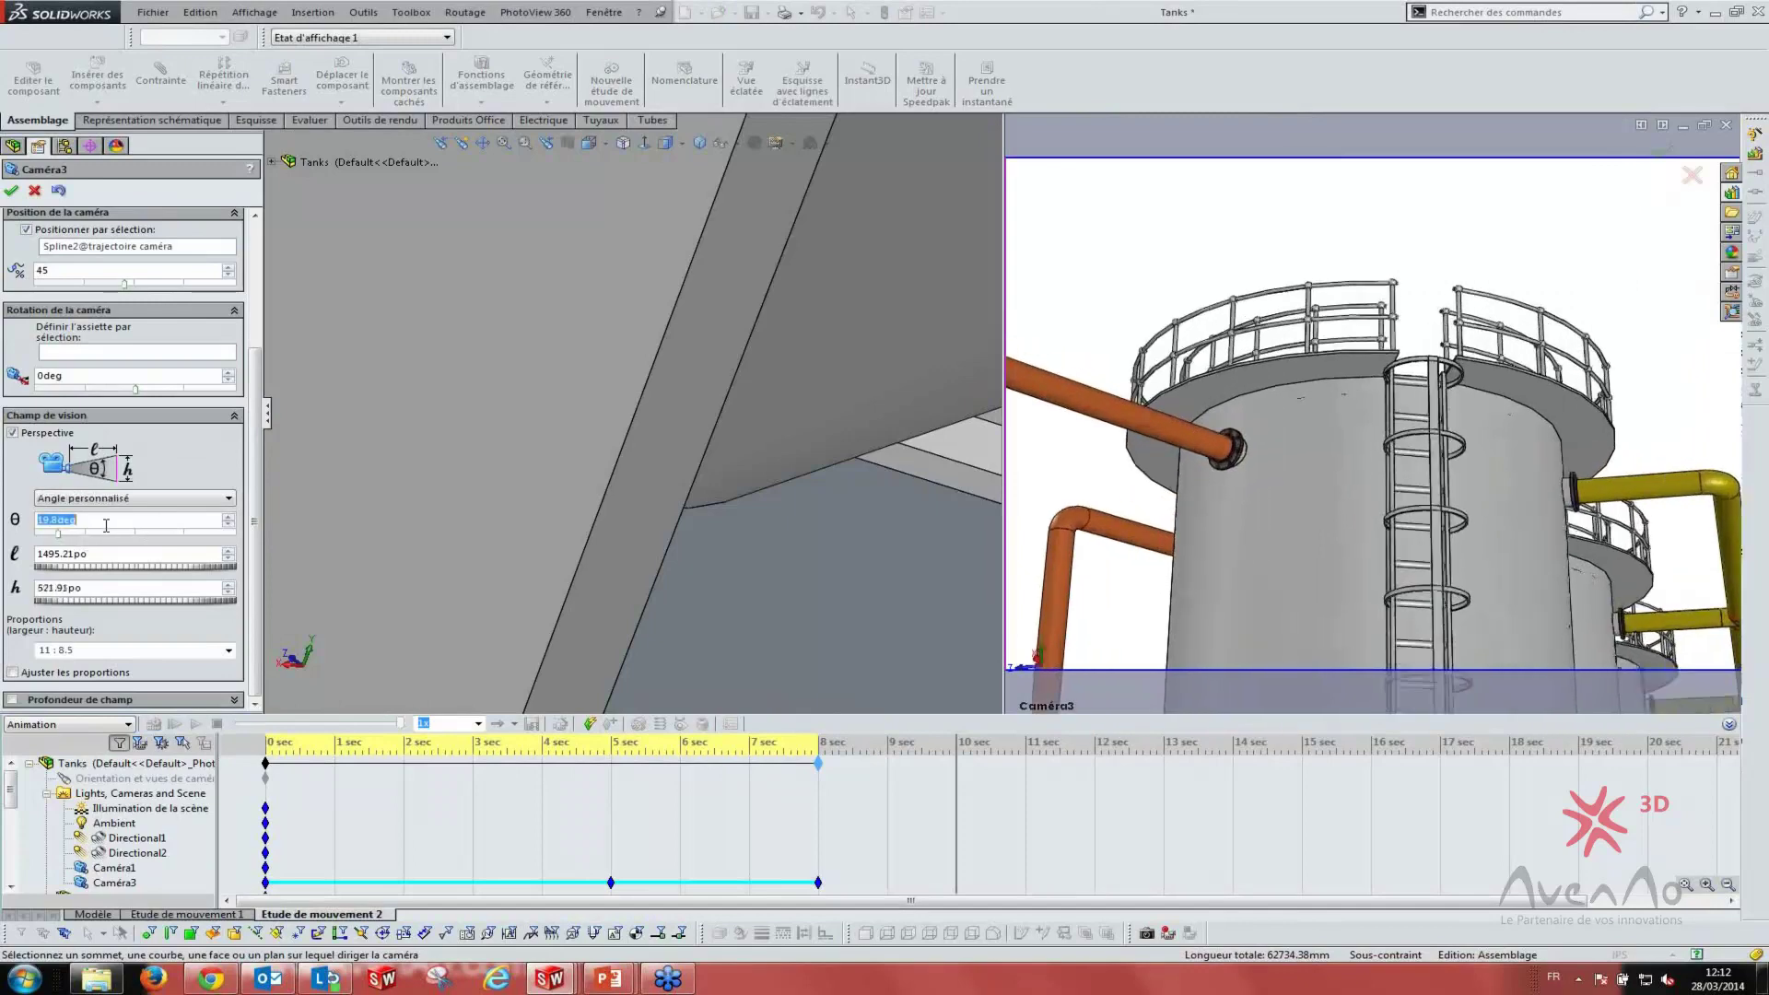
scroll(107, 525, down, 1)
scroll(107, 525, down, 1)
scroll(107, 525, down, 1)
scroll(107, 525, down, 1)
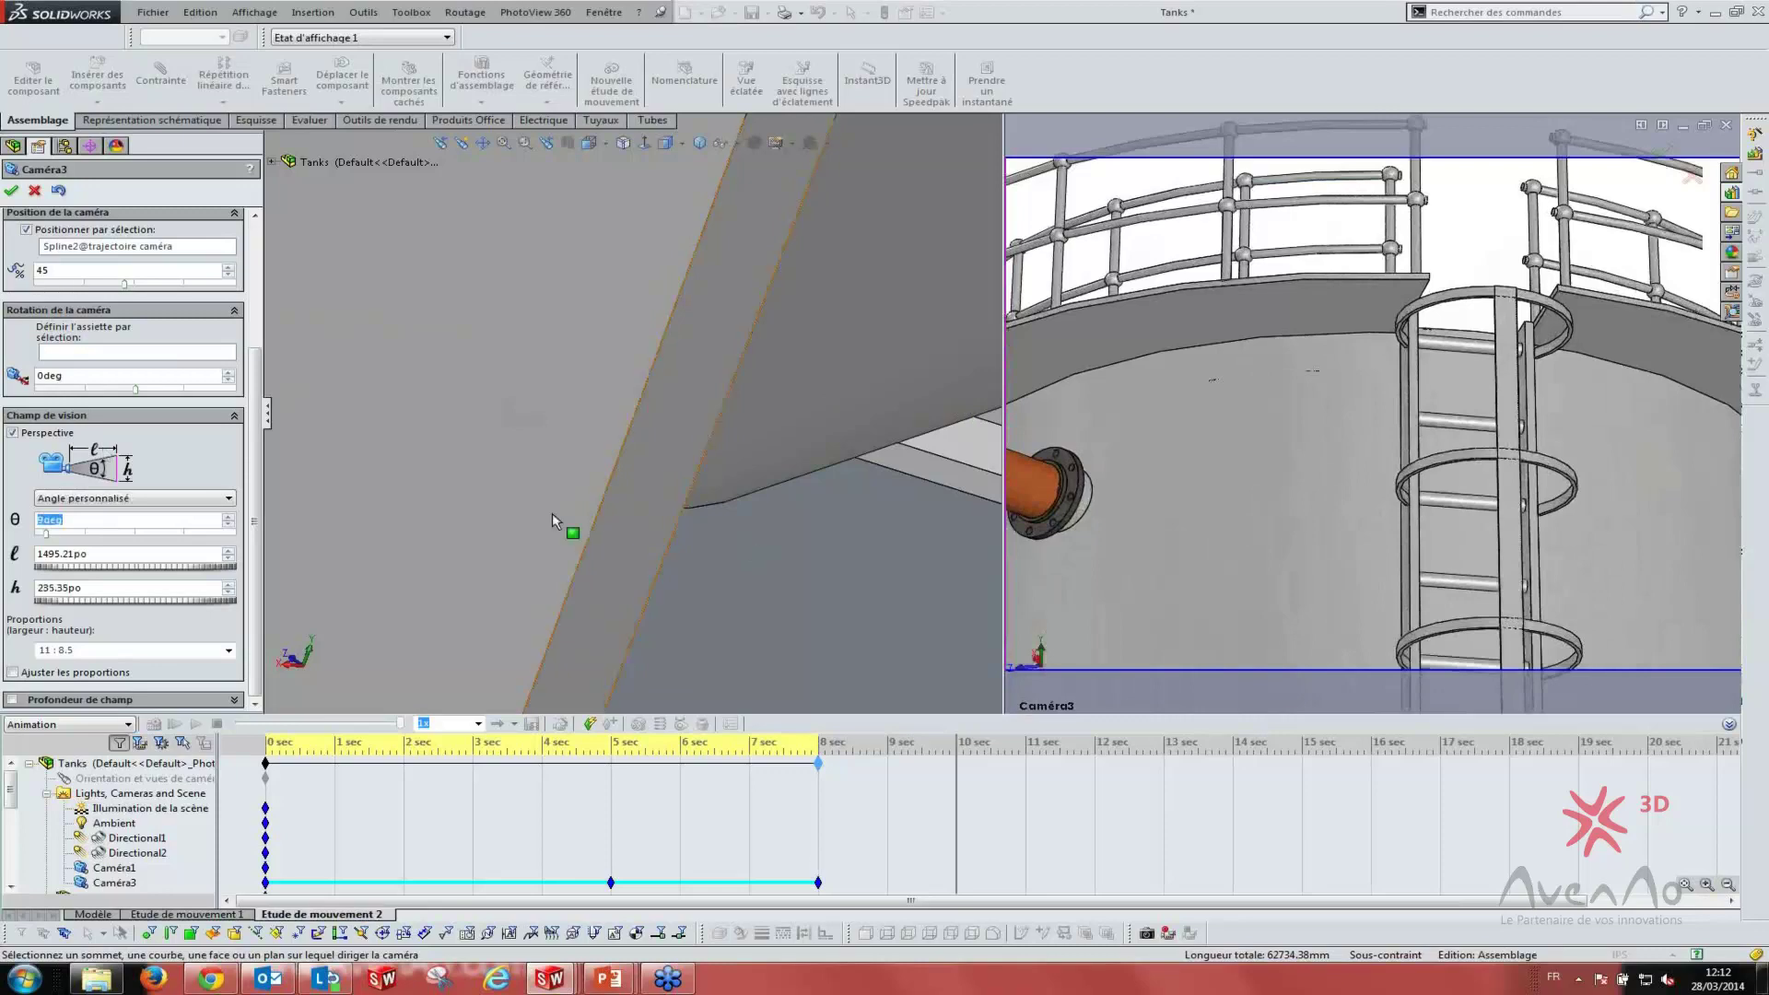
scroll(551, 511, up, 2)
scroll(550, 512, up, 2)
scroll(549, 511, up, 3)
scroll(683, 362, up, 3)
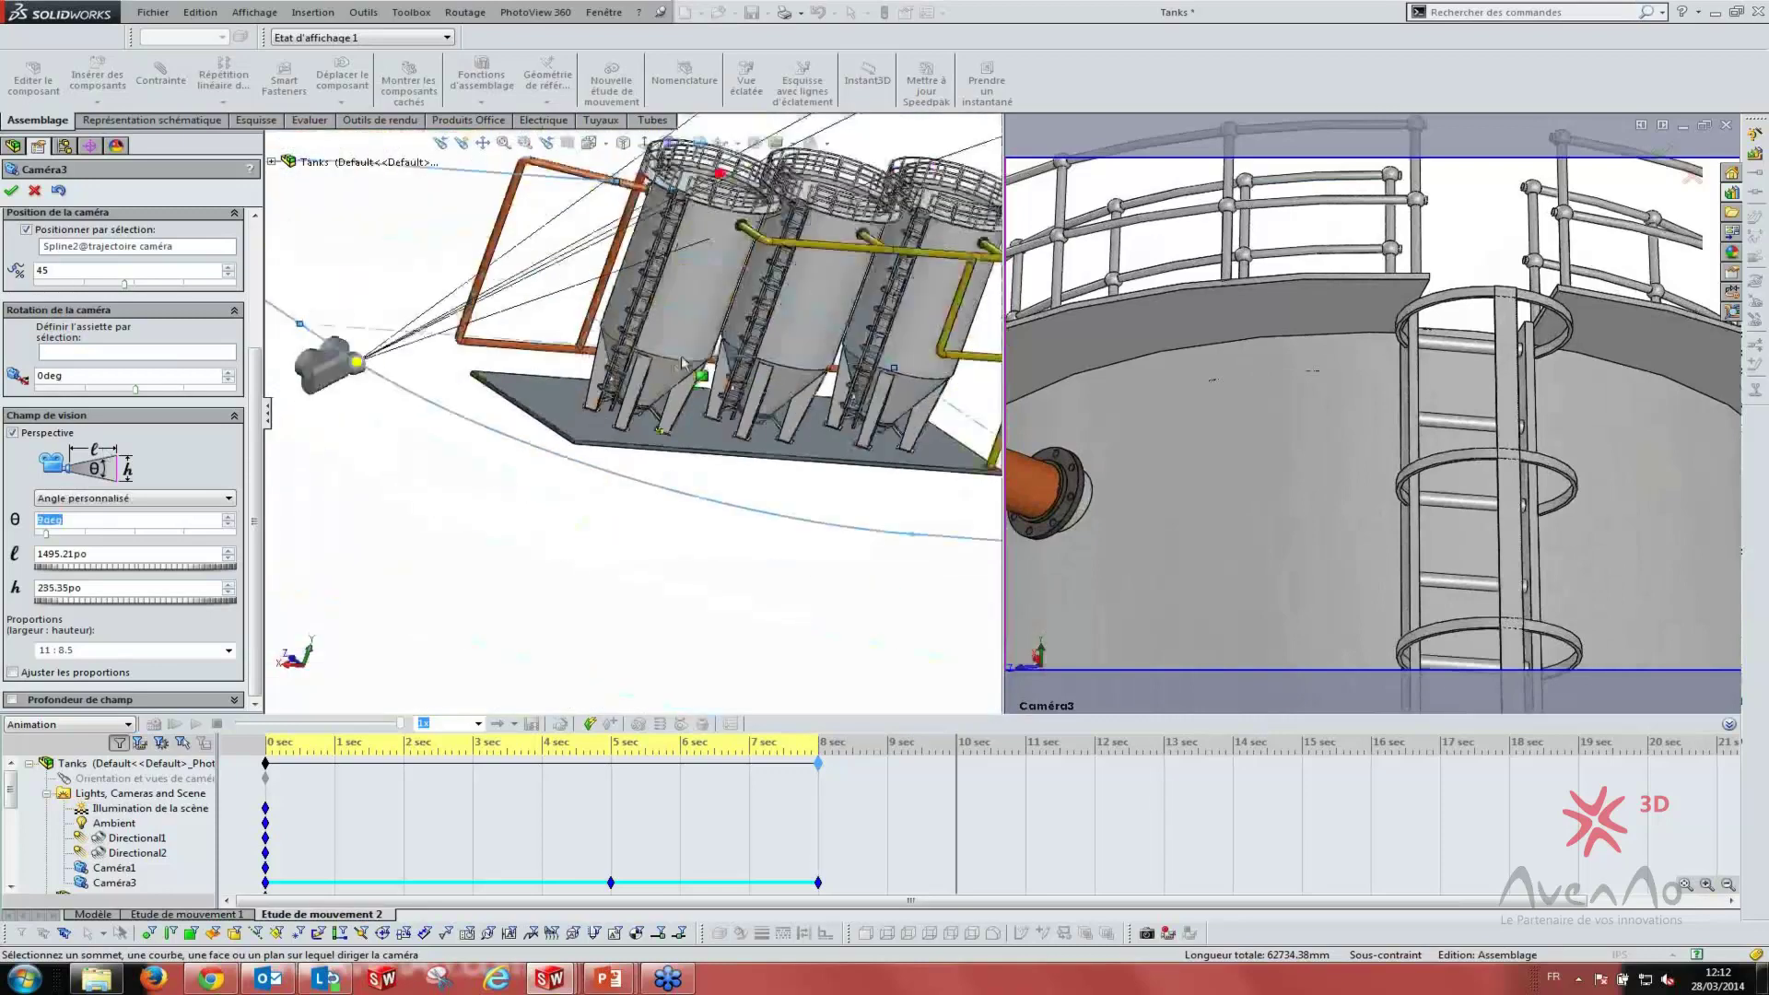
- Raise Caméra3 along the spline to the tank top and accept it as a 10-sec key
click(643, 145)
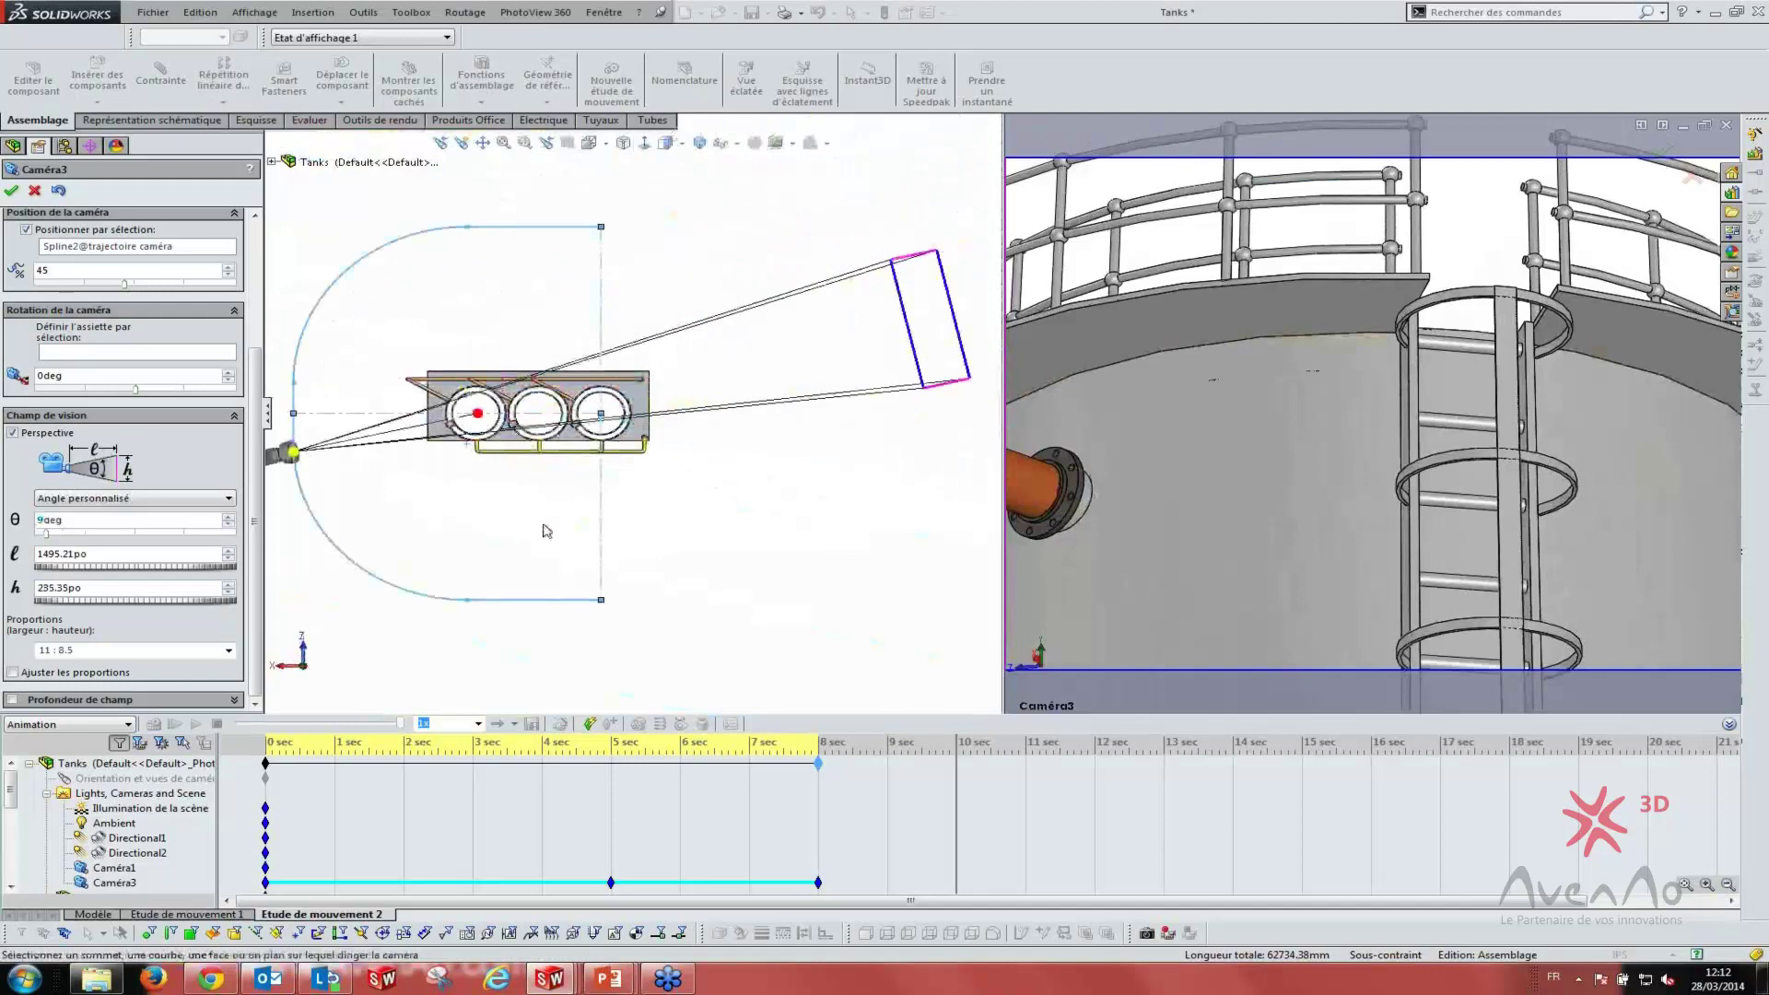
key(ctrl+1)
scroll(516, 378, down, 3)
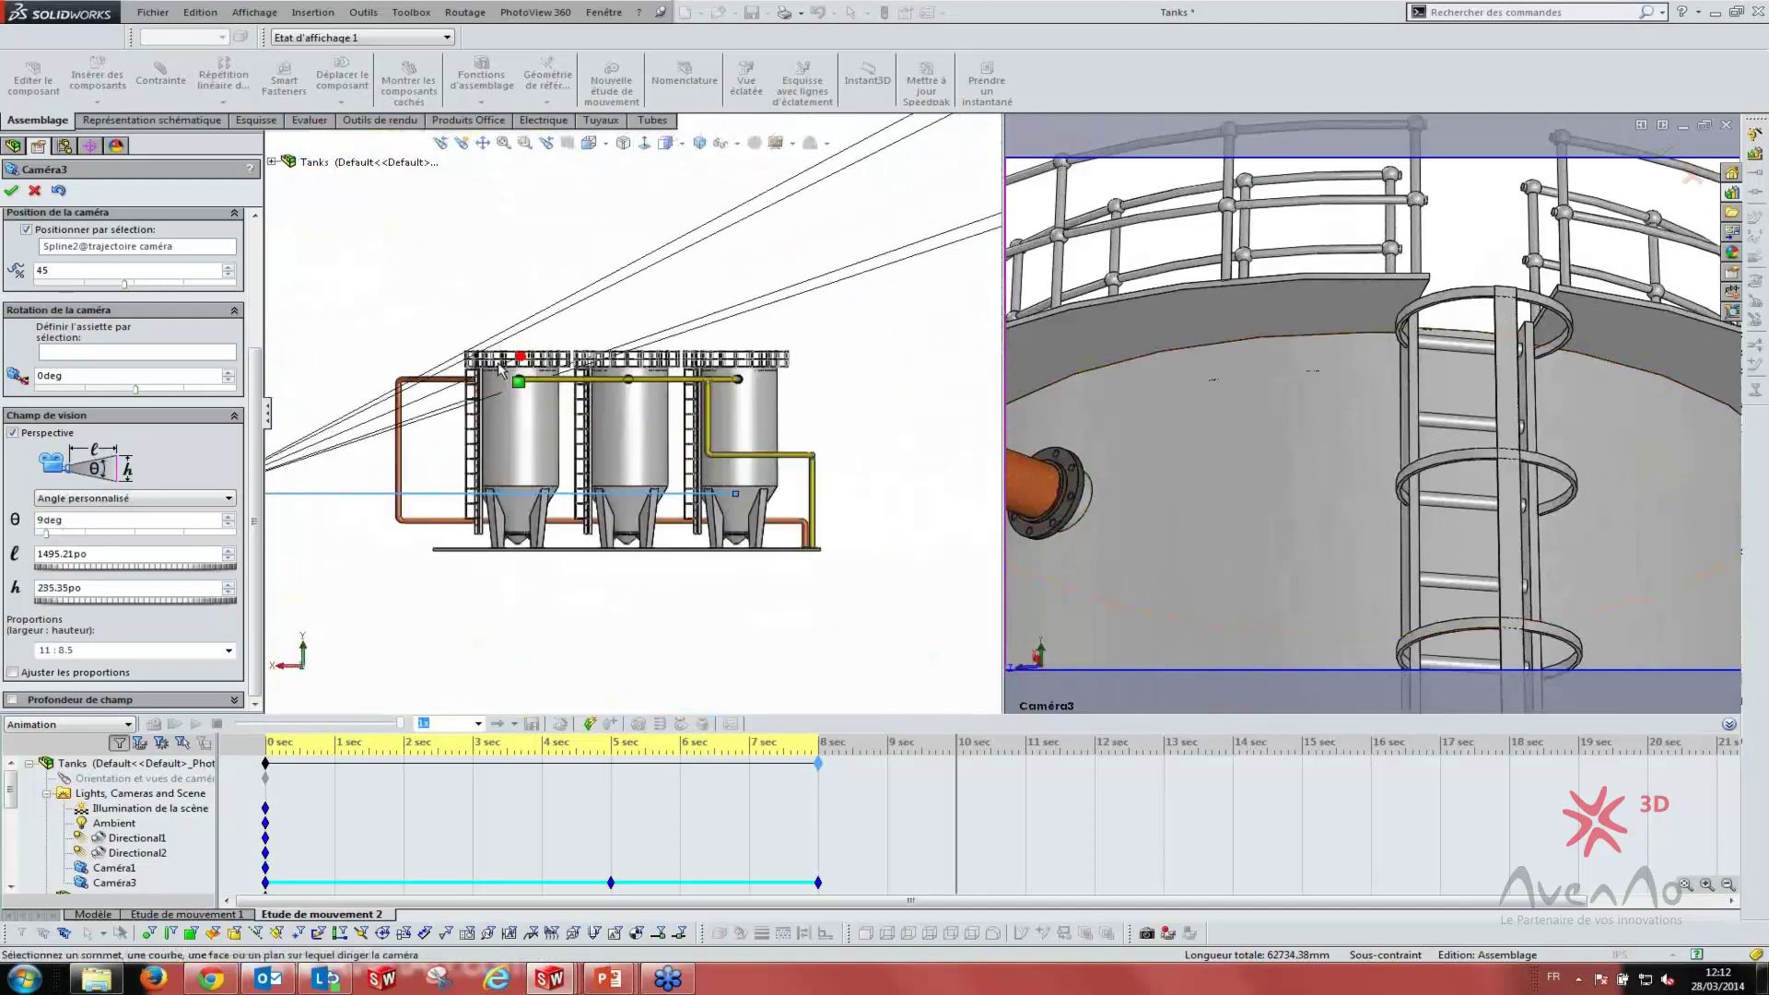
scroll(580, 371, down, 4)
drag(560, 359, 573, 324)
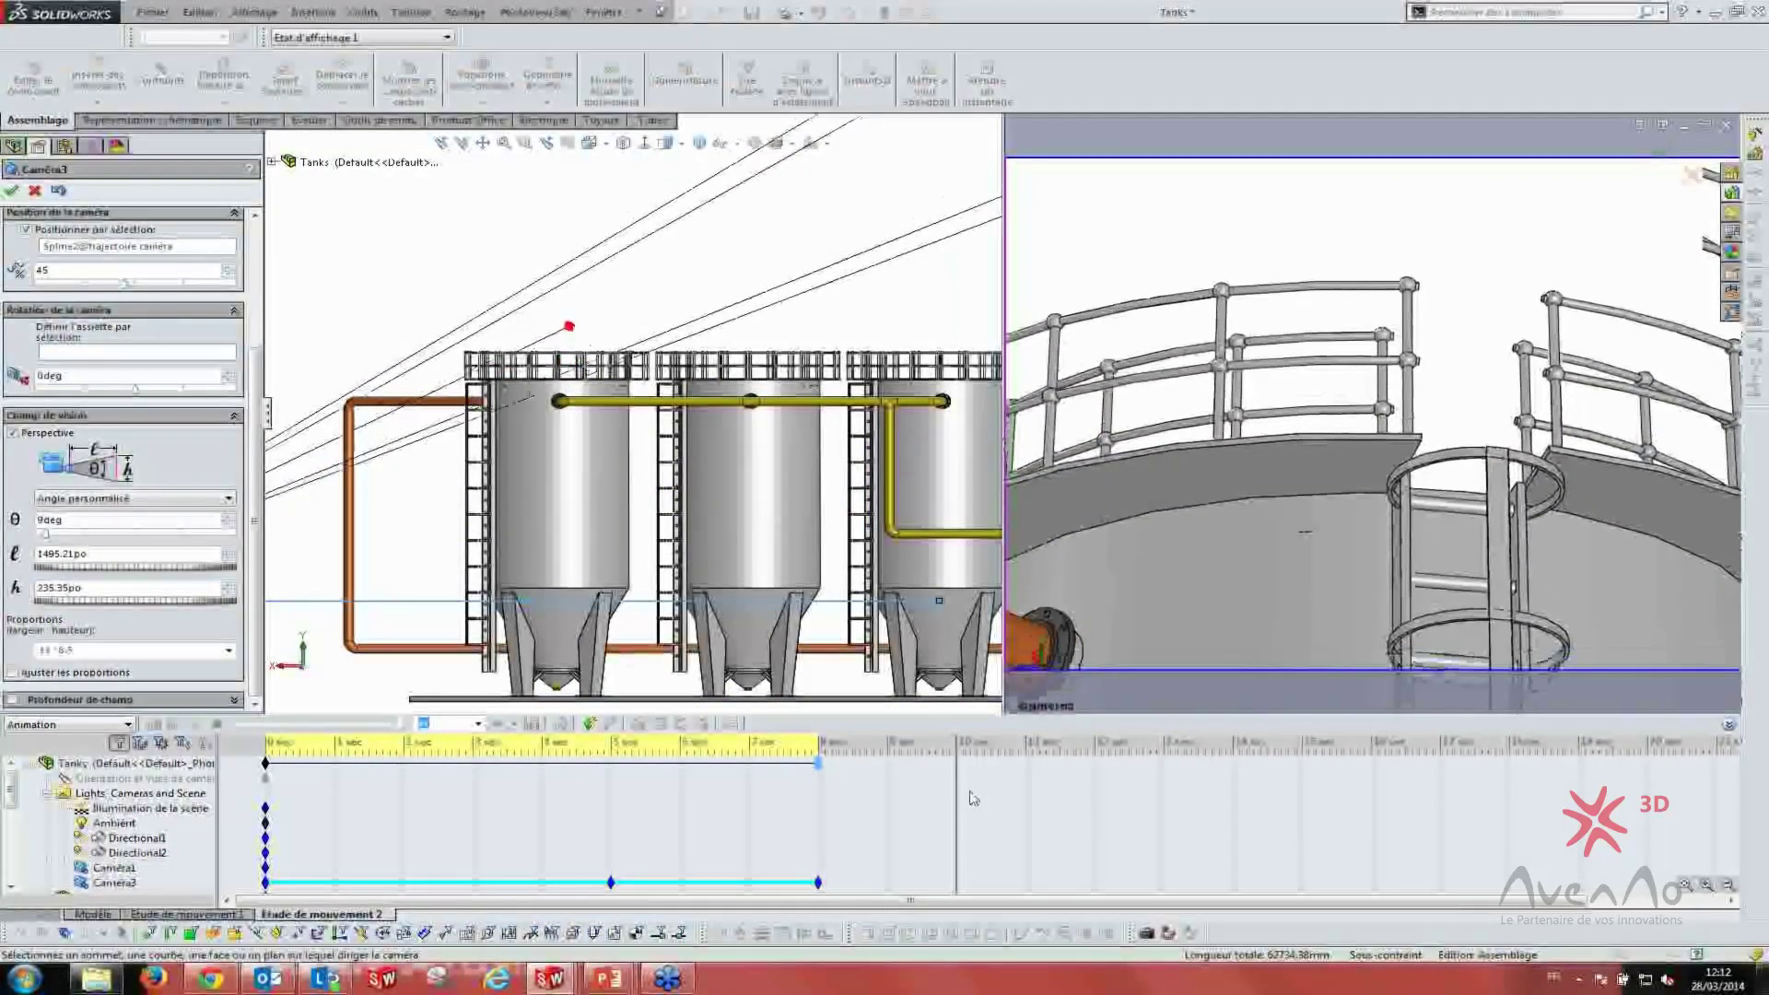
click(11, 191)
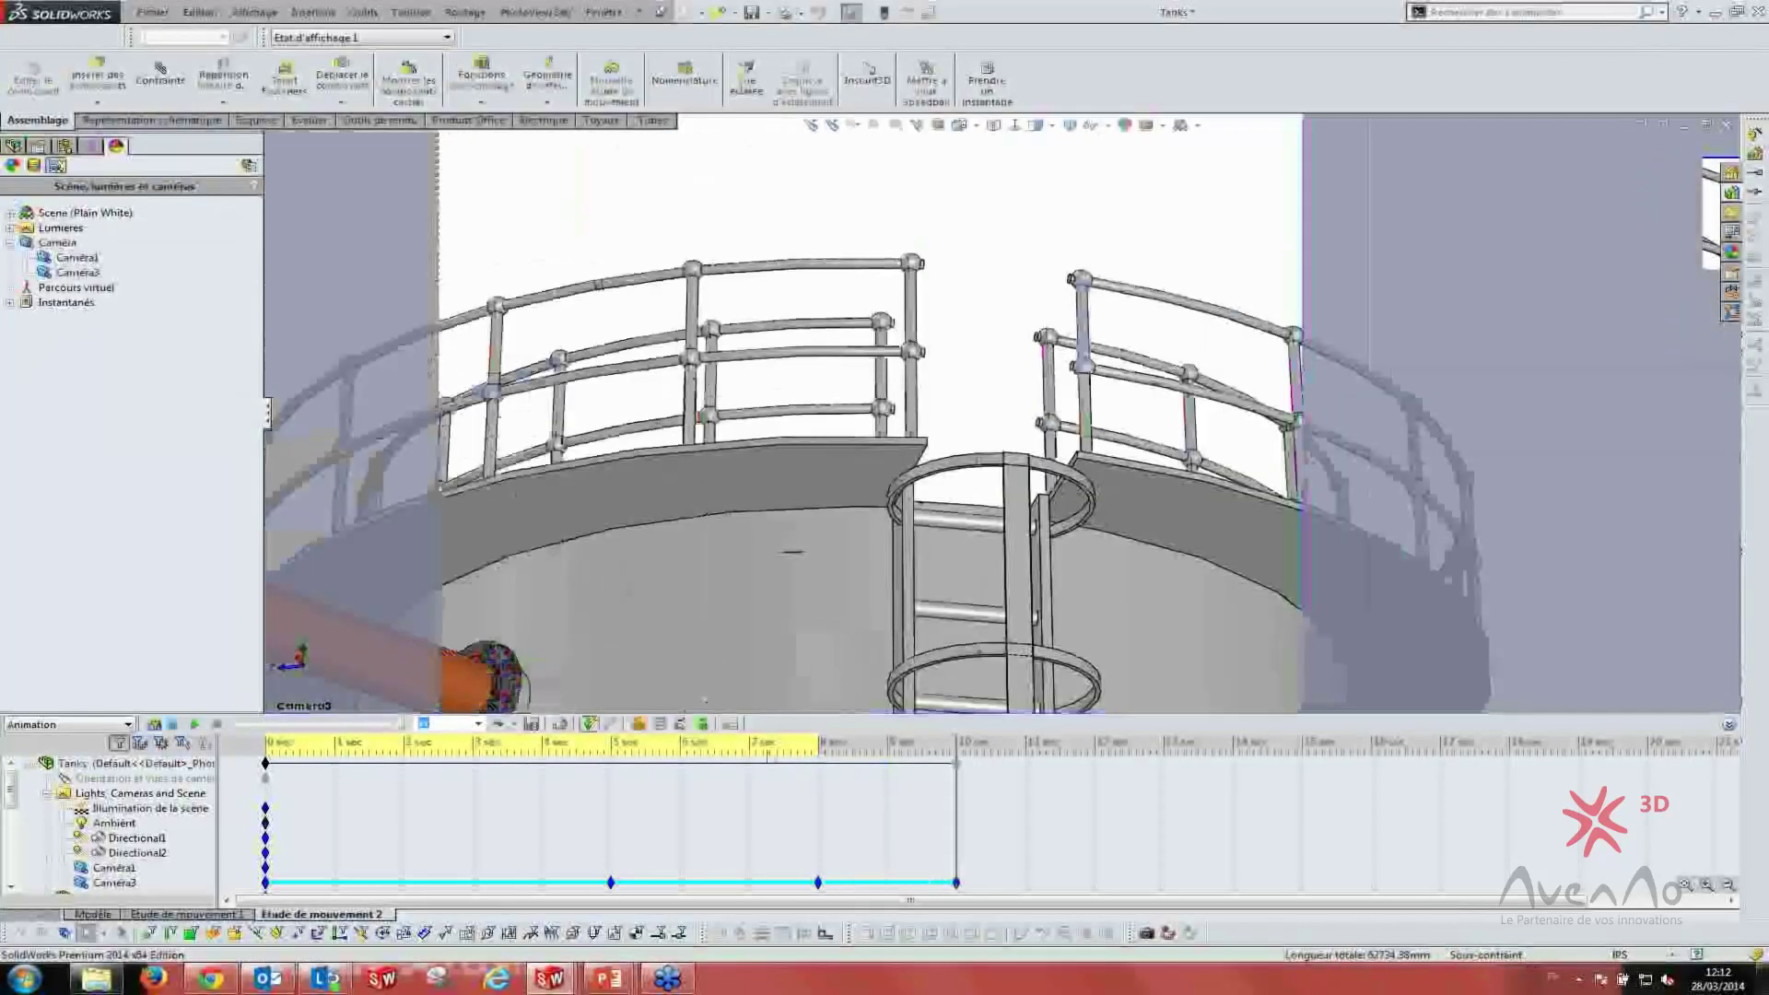
- Preview the fly-through at 8–9 s, move the end key from 10 to 15 s, then set the time to 12 s
mouse_move(958, 809)
mouse_down()
mouse_move(762, 805)
mouse_move(828, 811)
mouse_up()
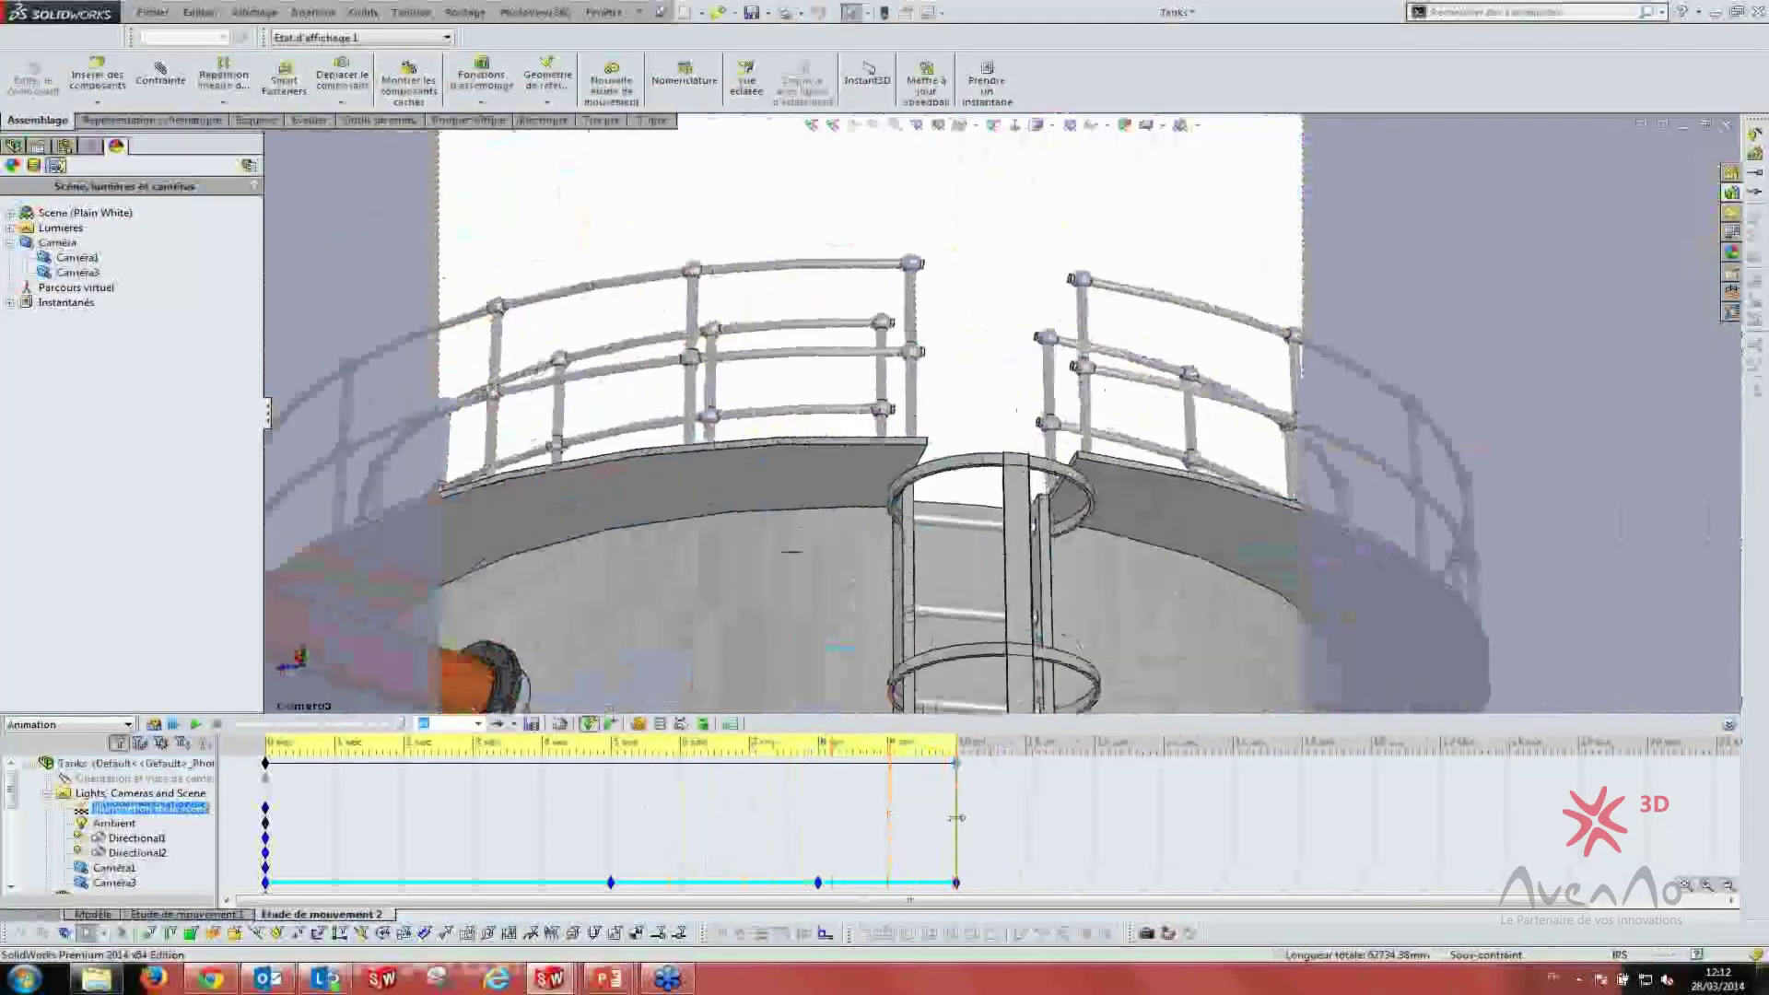
drag(828, 811, 888, 811)
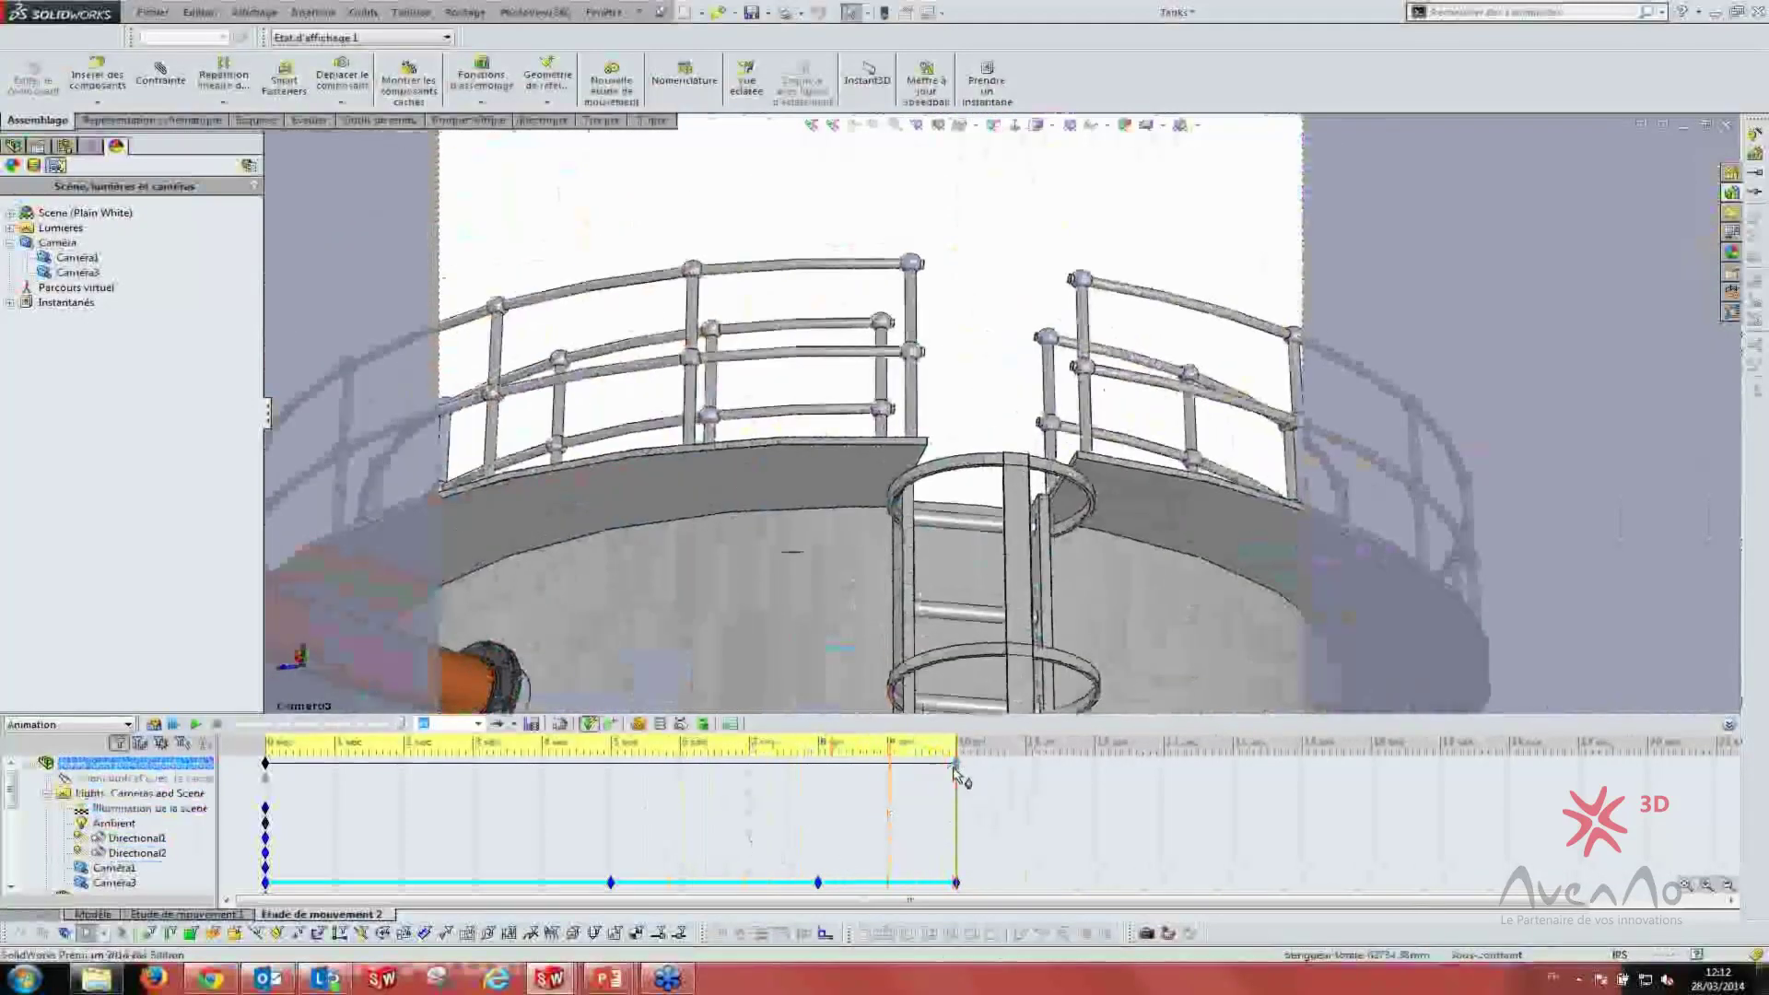
mouse_move(974, 767)
mouse_down()
mouse_move(1318, 764)
mouse_move(1235, 770)
mouse_move(1301, 782)
mouse_up()
mouse_move(956, 826)
mouse_down()
mouse_move(1304, 830)
mouse_move(1096, 820)
mouse_up()
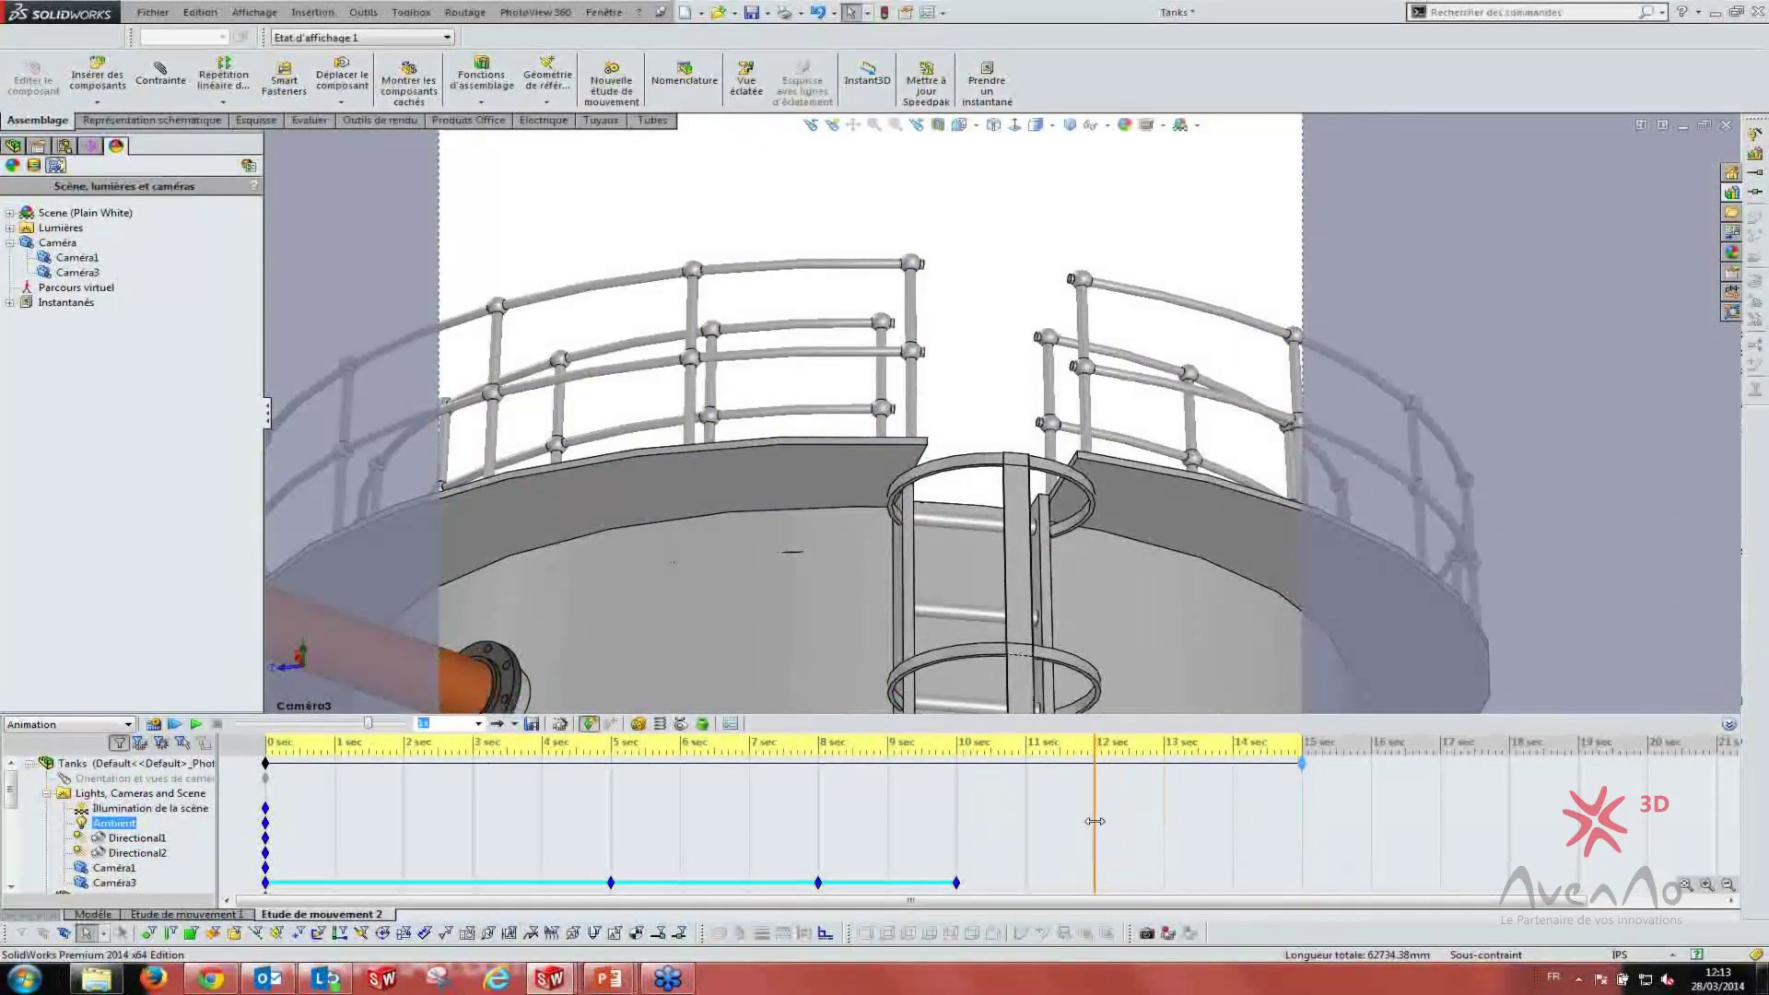
click(1140, 768)
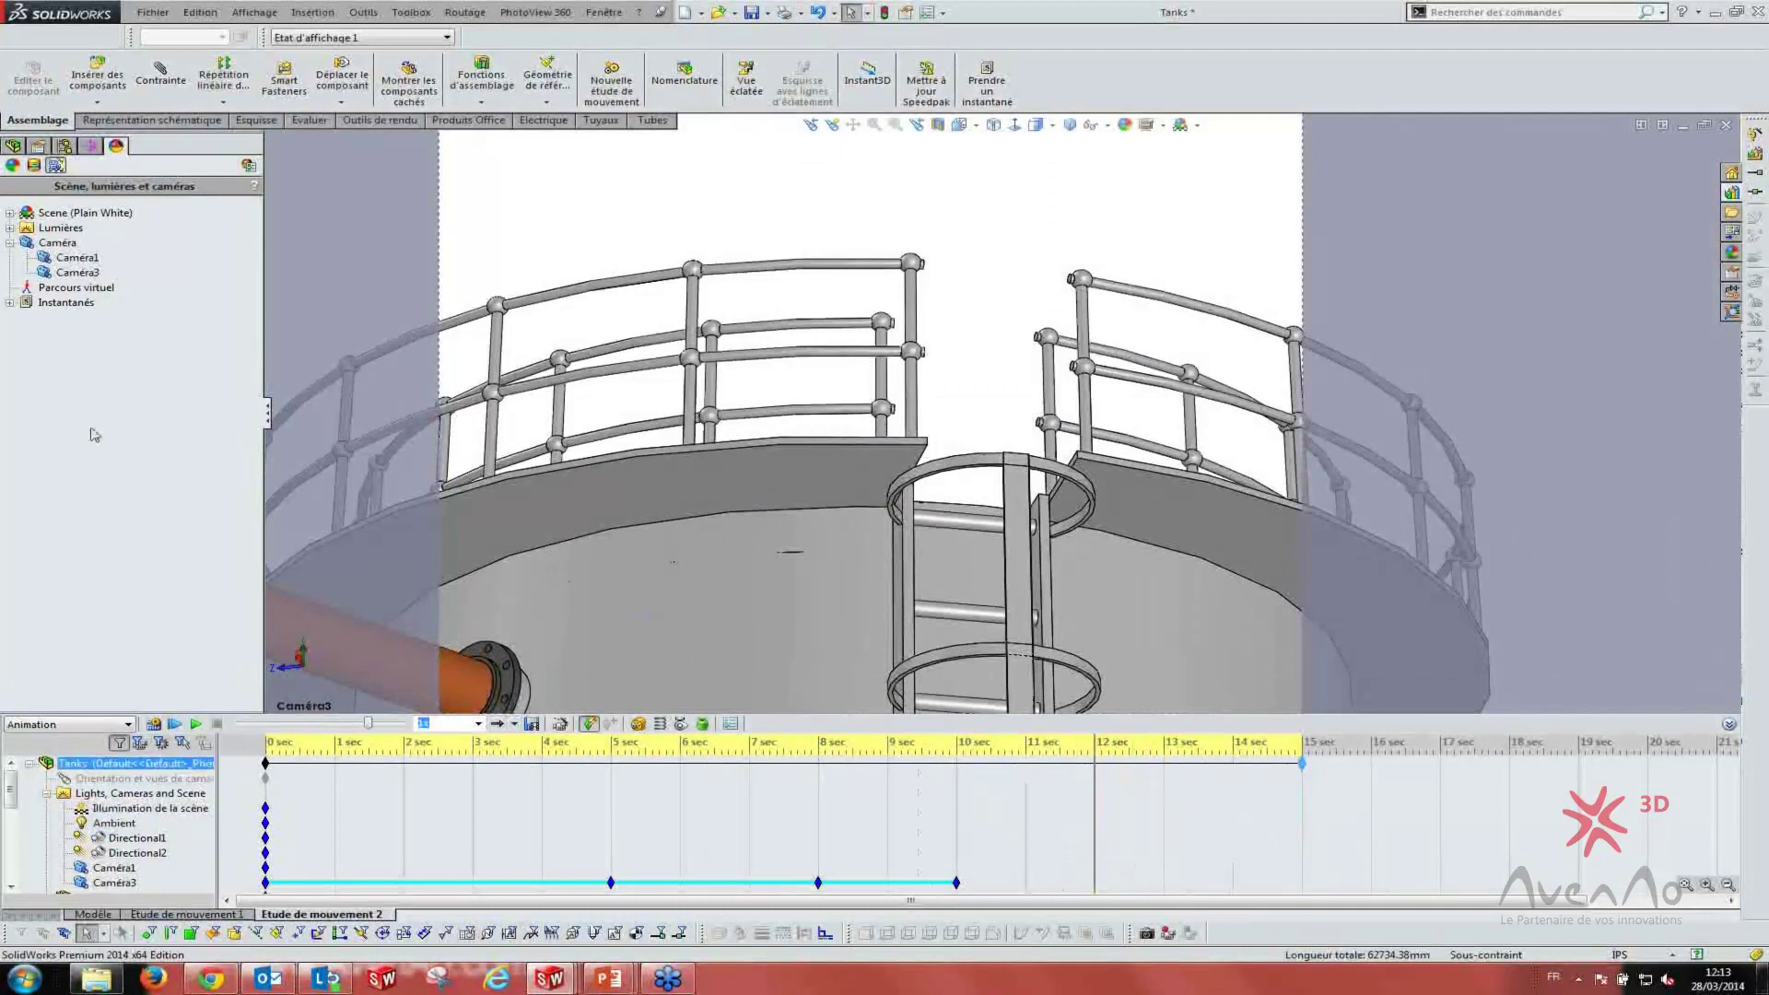
- Give Caméra3 a Standard 50 mm lens with target-by-selection, keyed at 12 sec
right_click(102, 883)
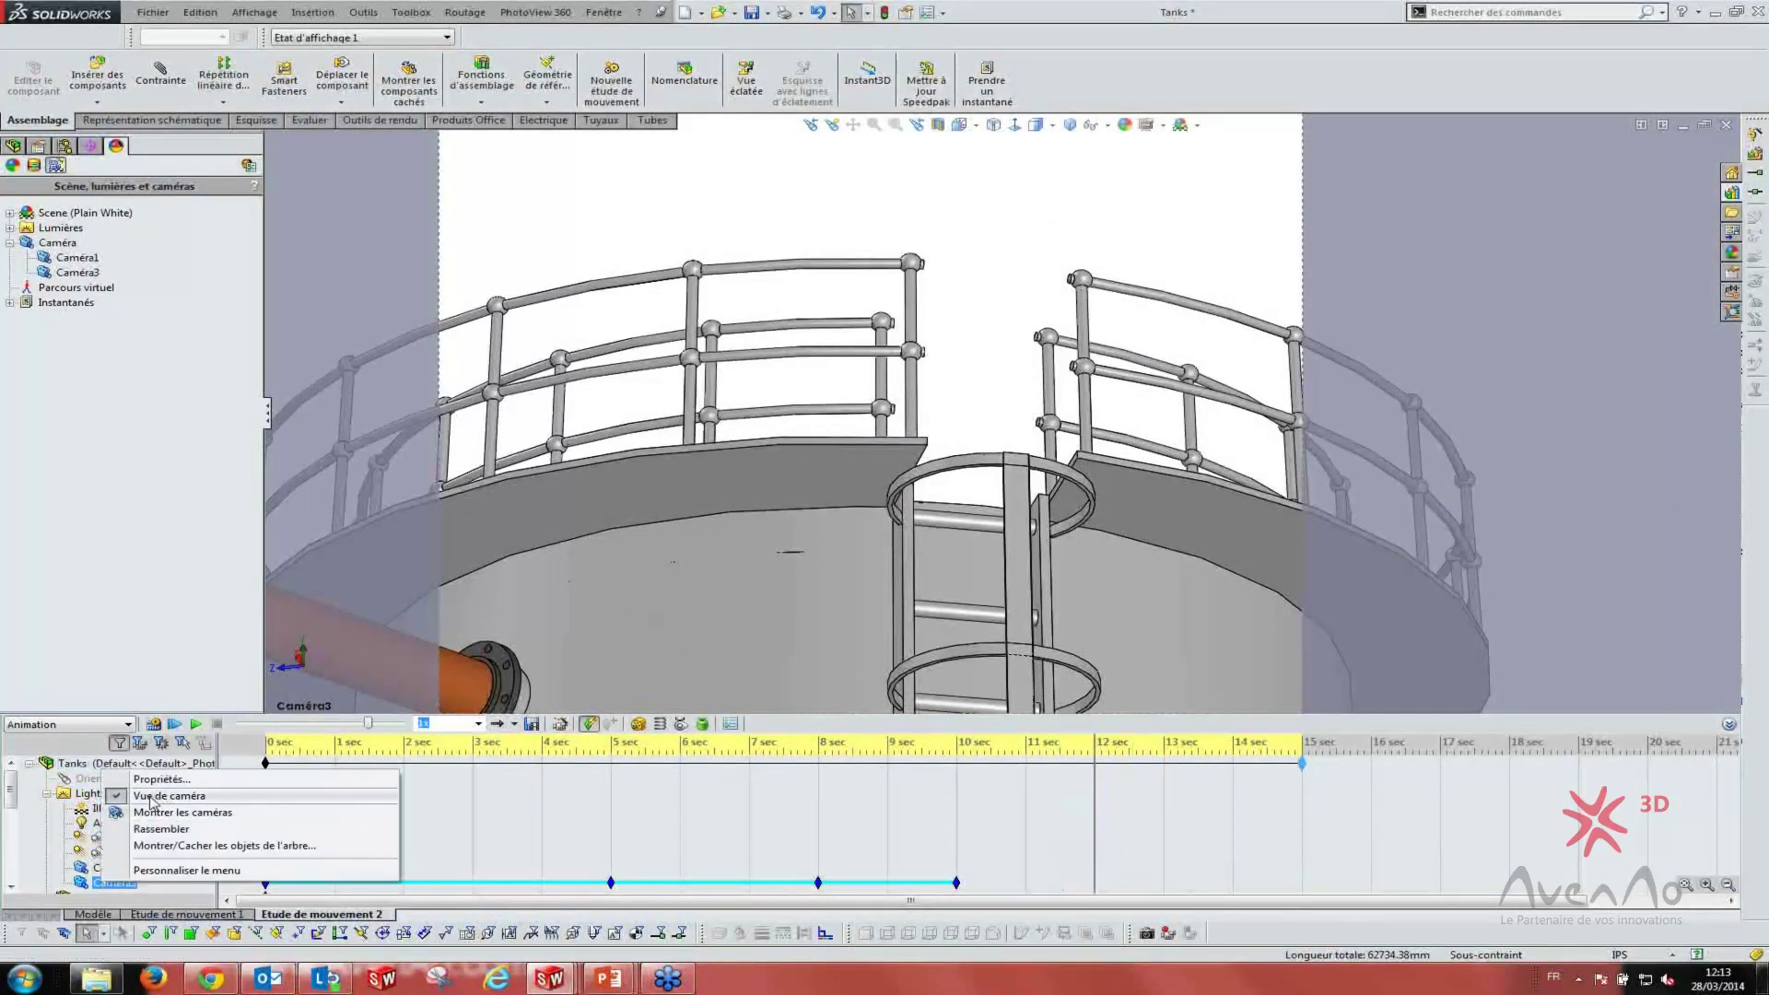
click(161, 779)
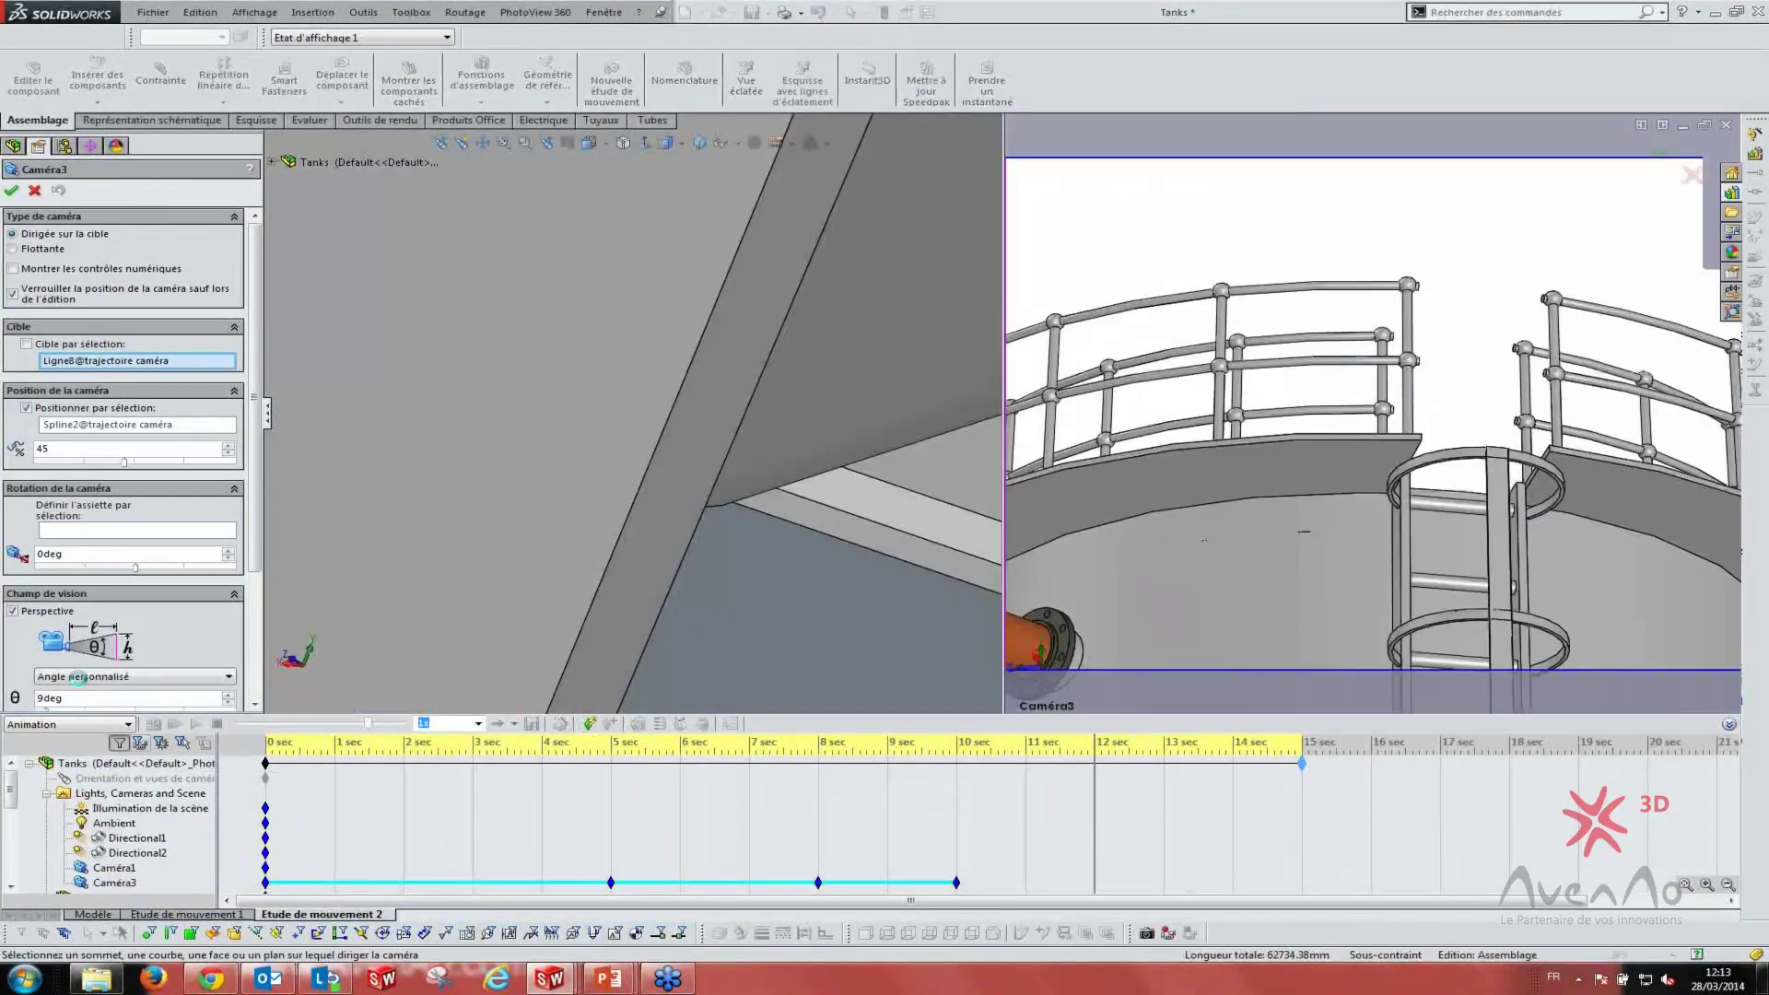
click(78, 677)
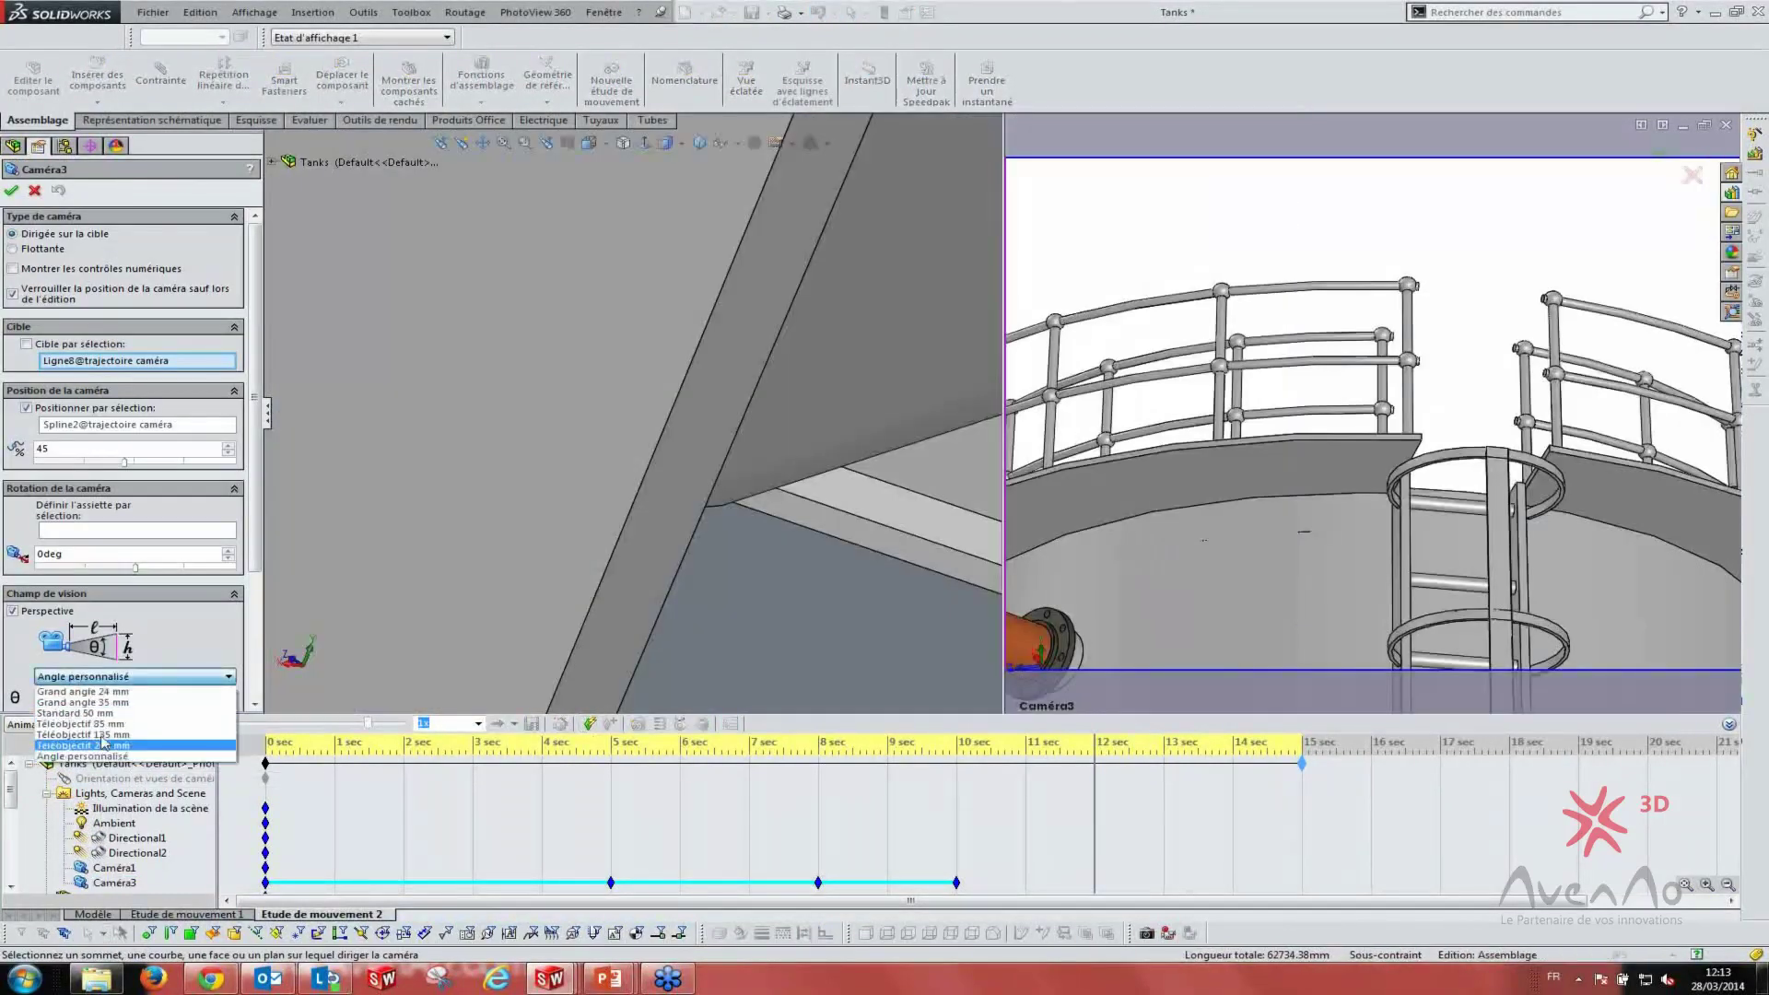
click(78, 713)
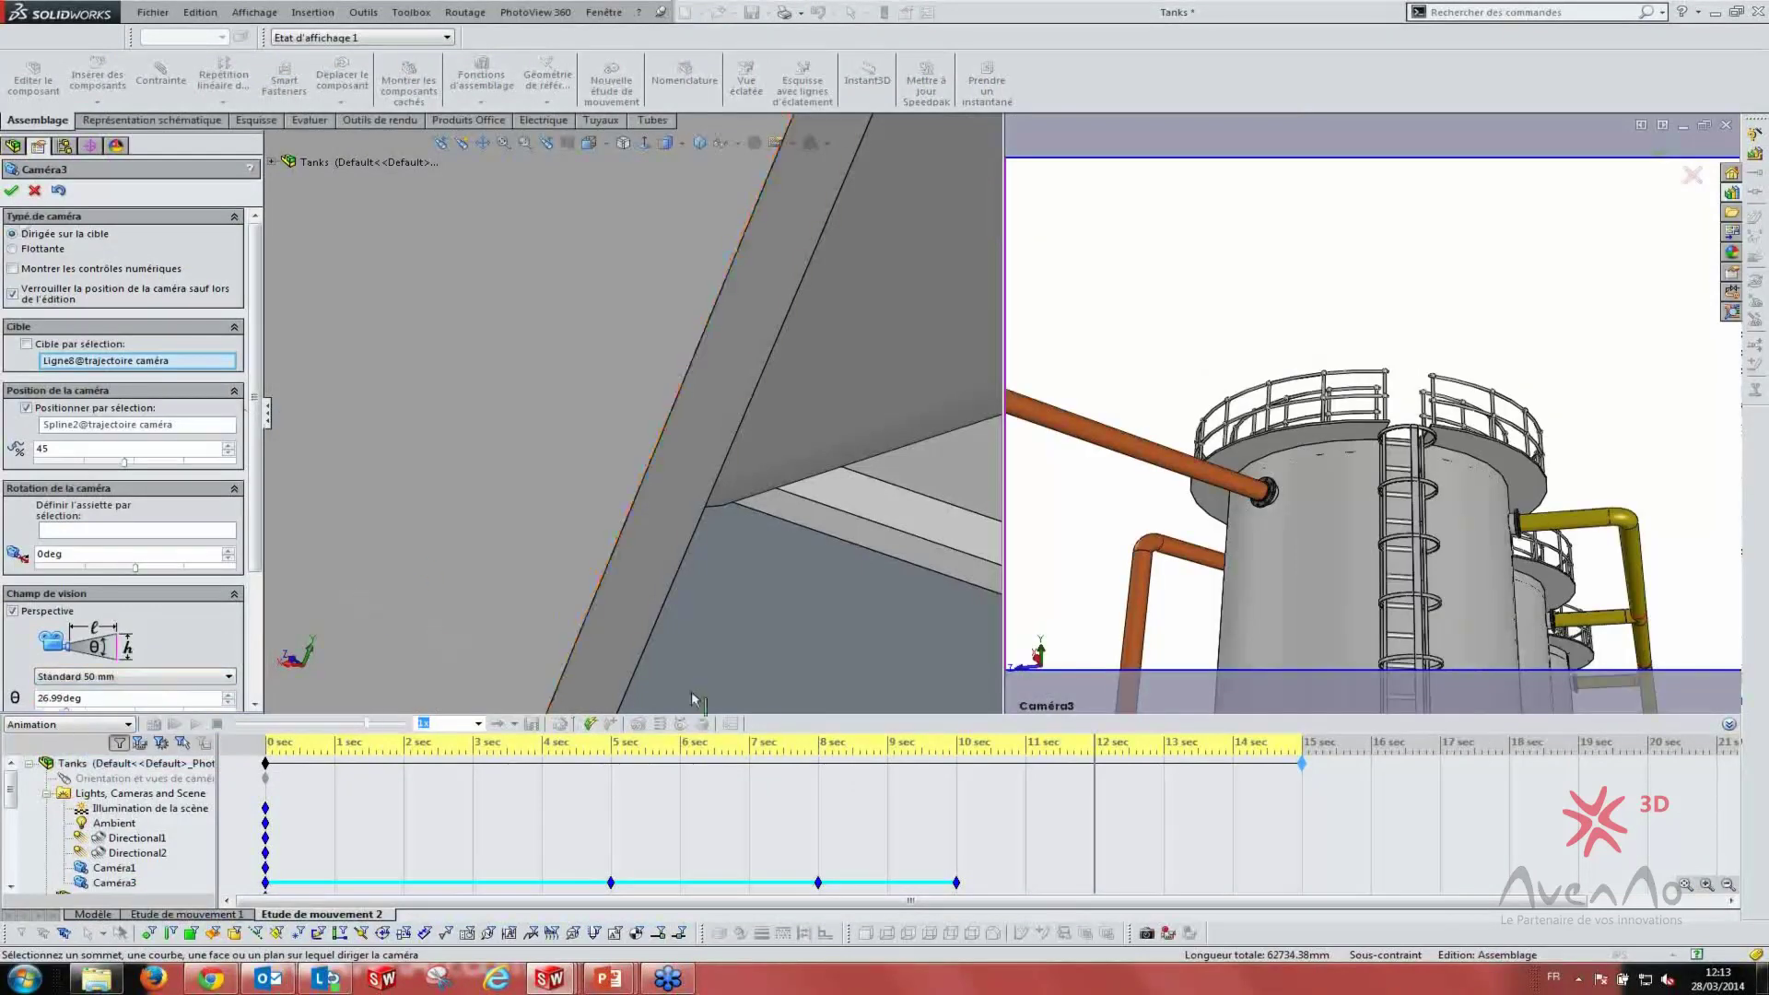
scroll(700, 529, up, 2)
scroll(695, 532, up, 5)
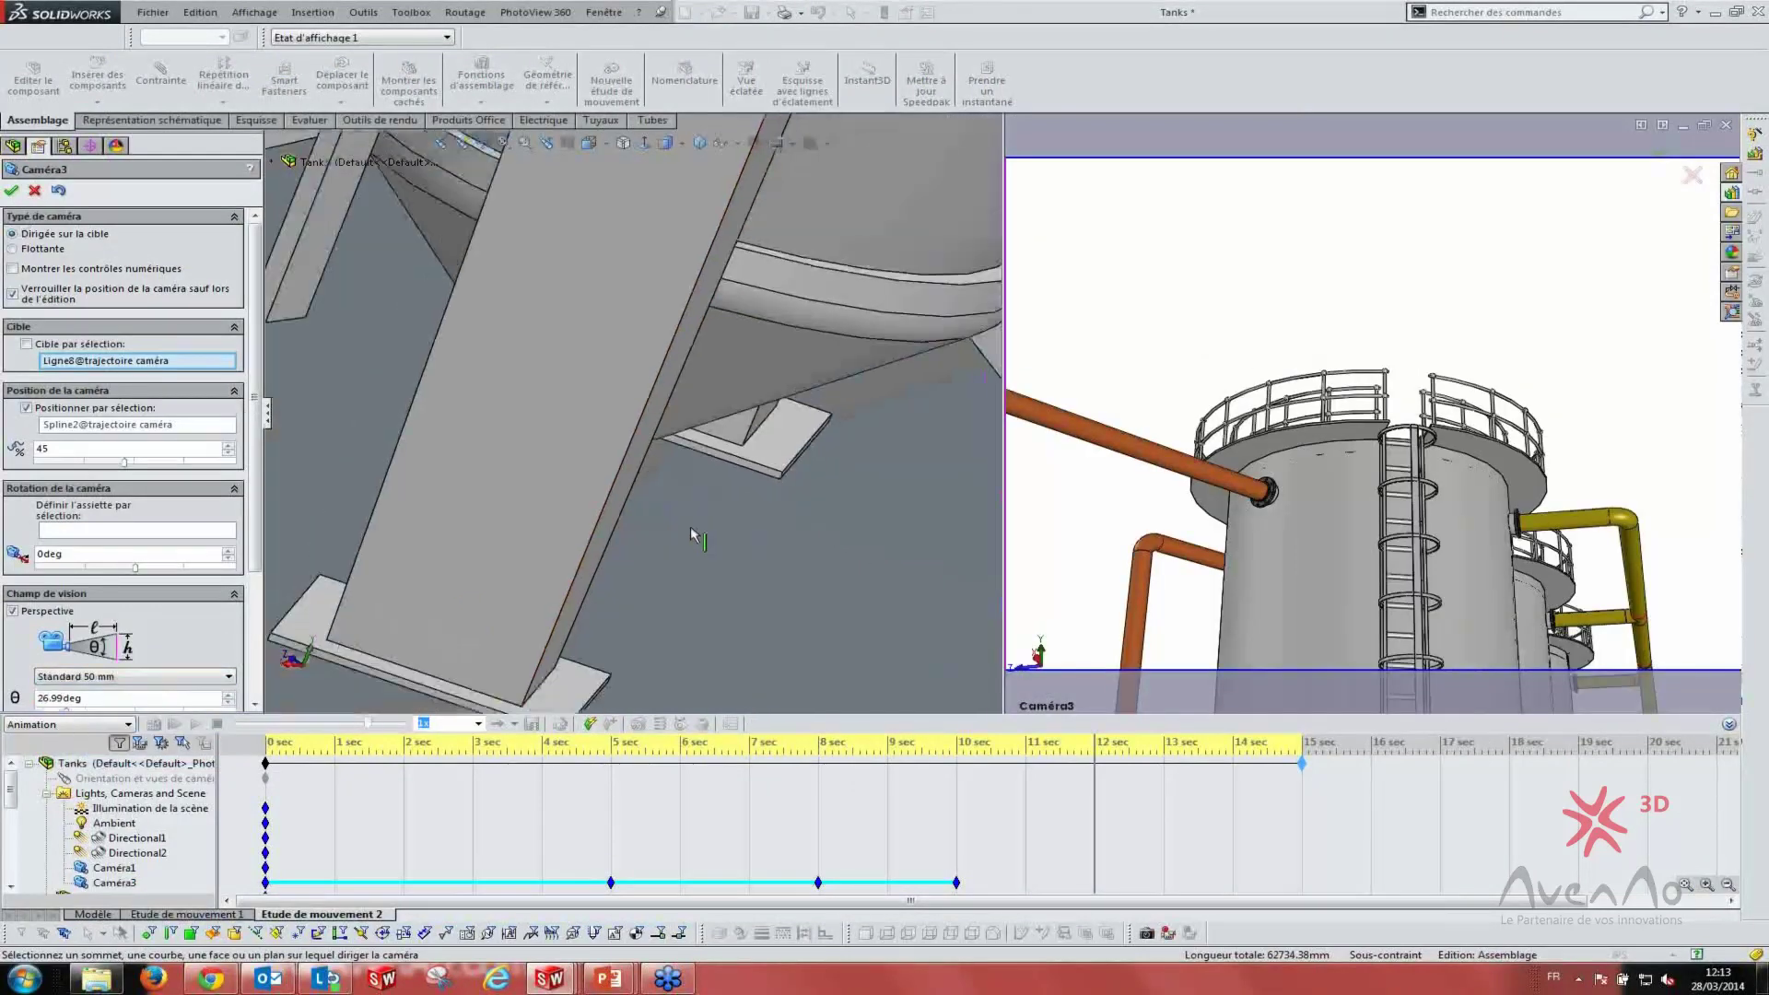
click(27, 344)
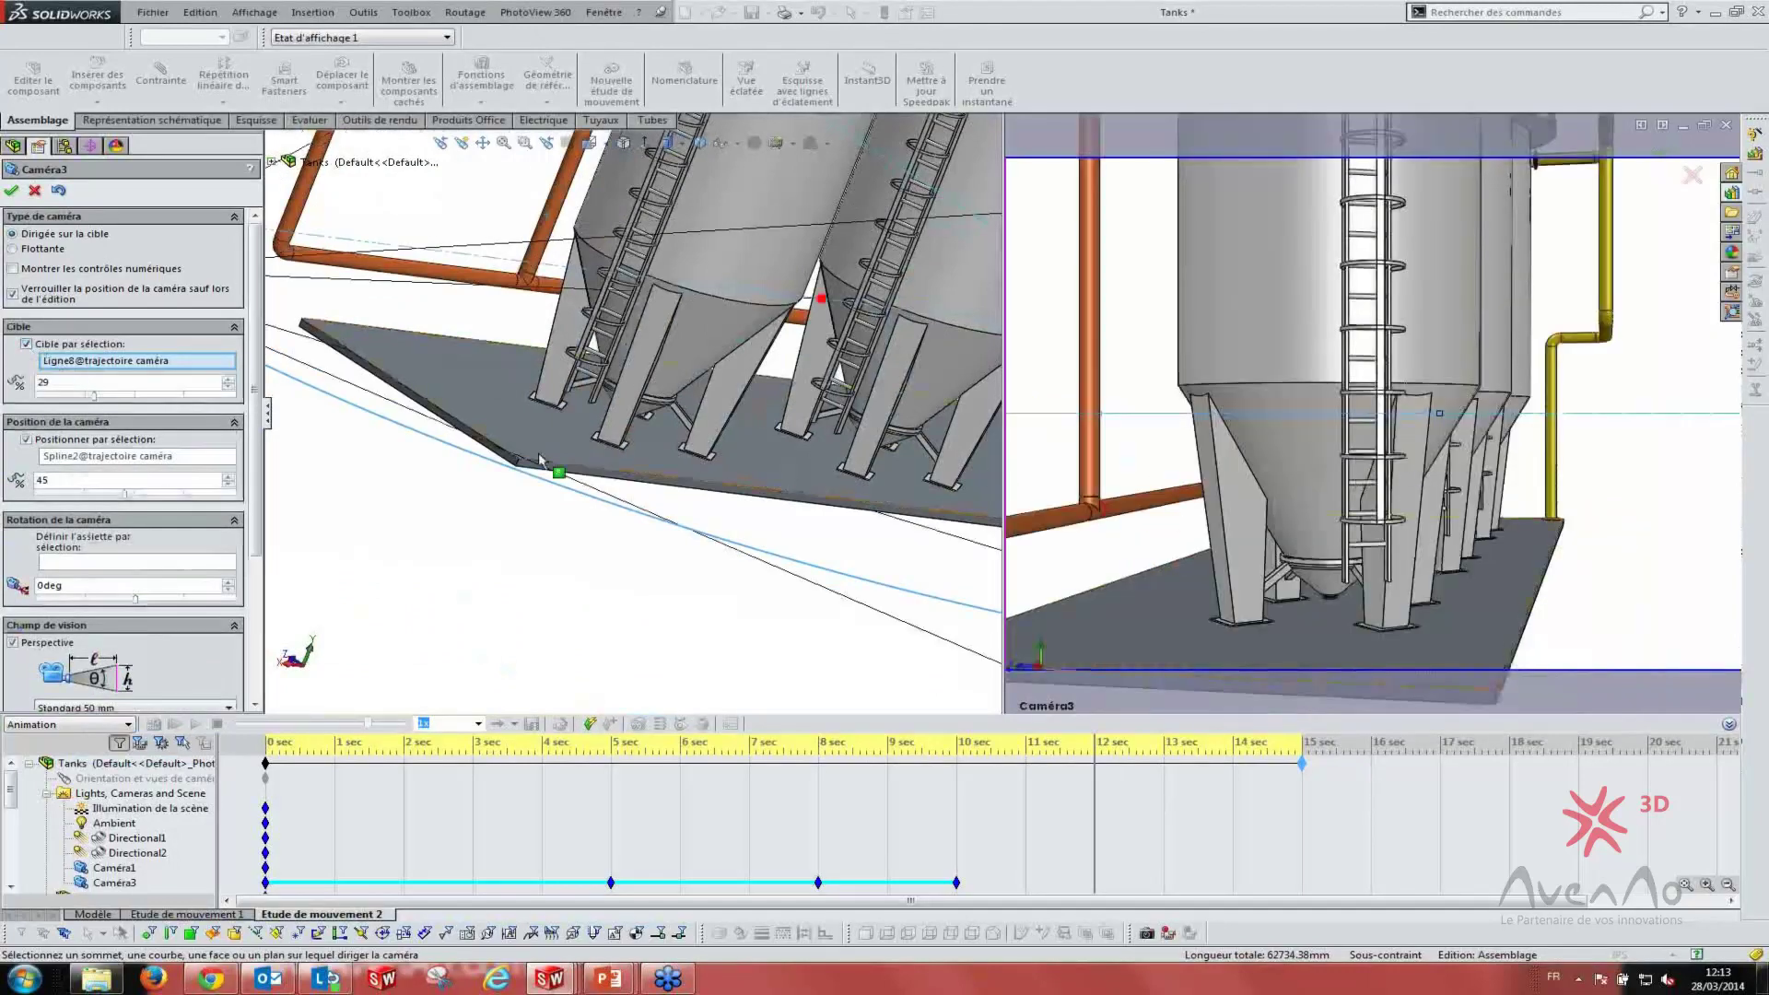
scroll(540, 459, up, 5)
middle_drag(571, 489, 594, 505)
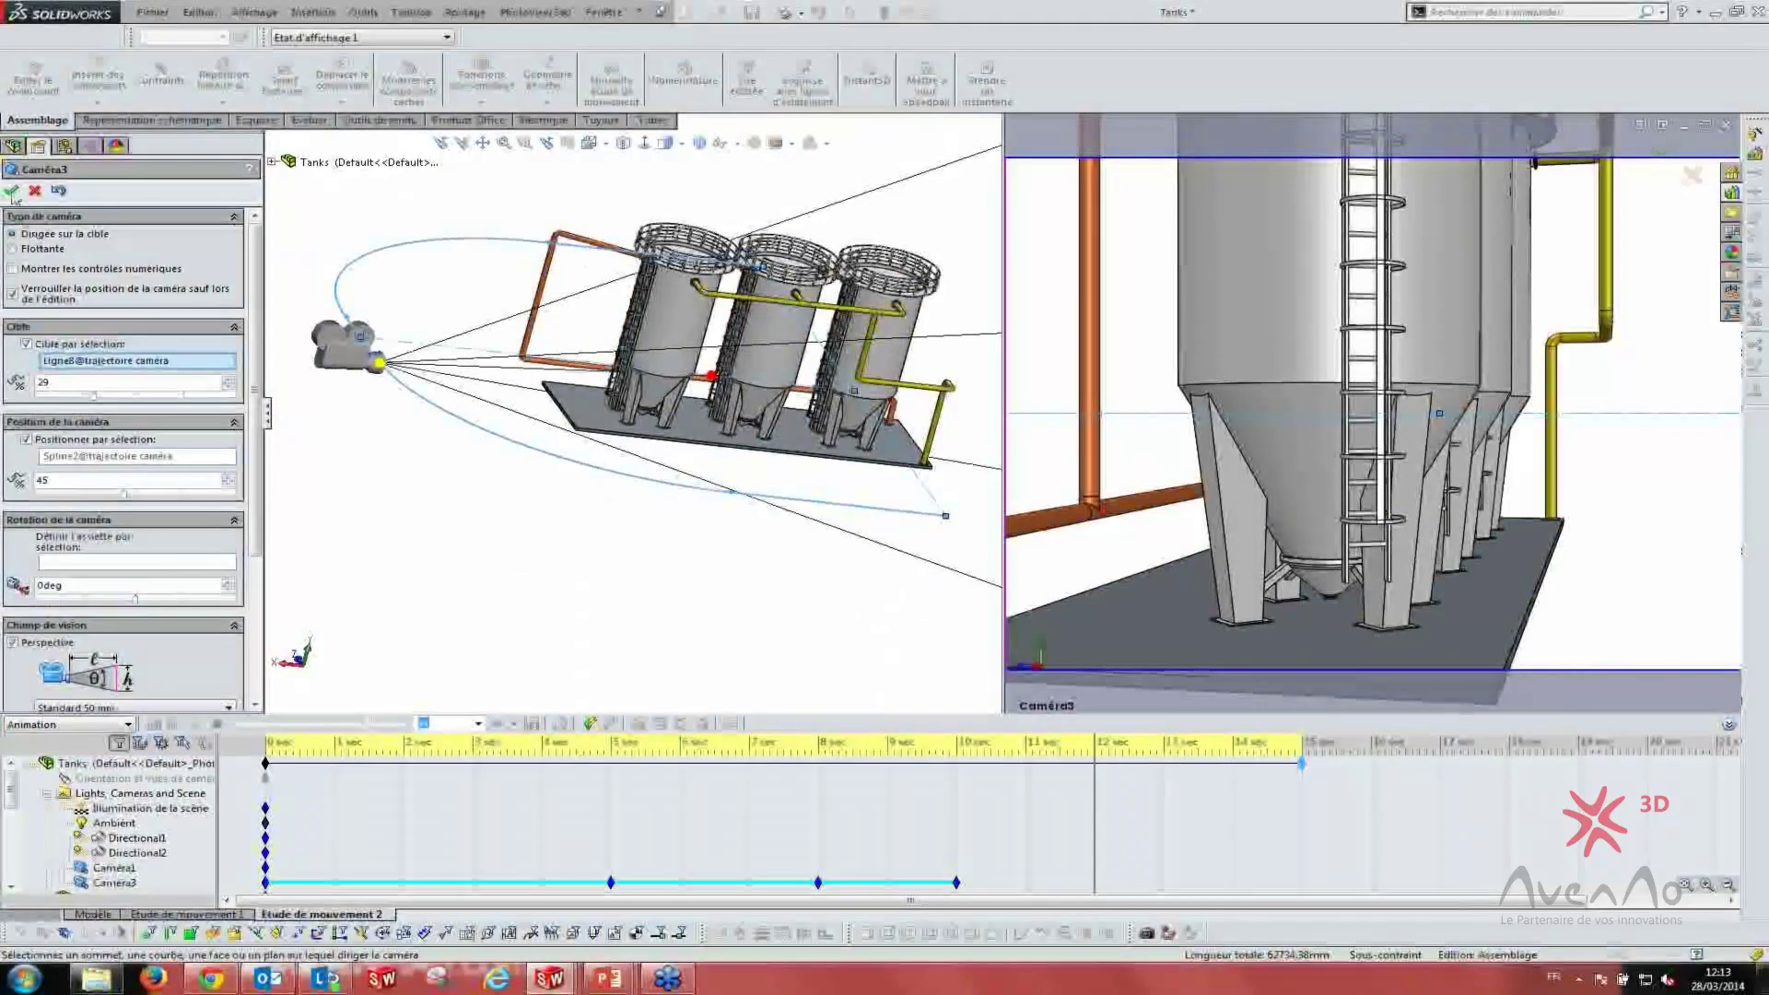
click(11, 191)
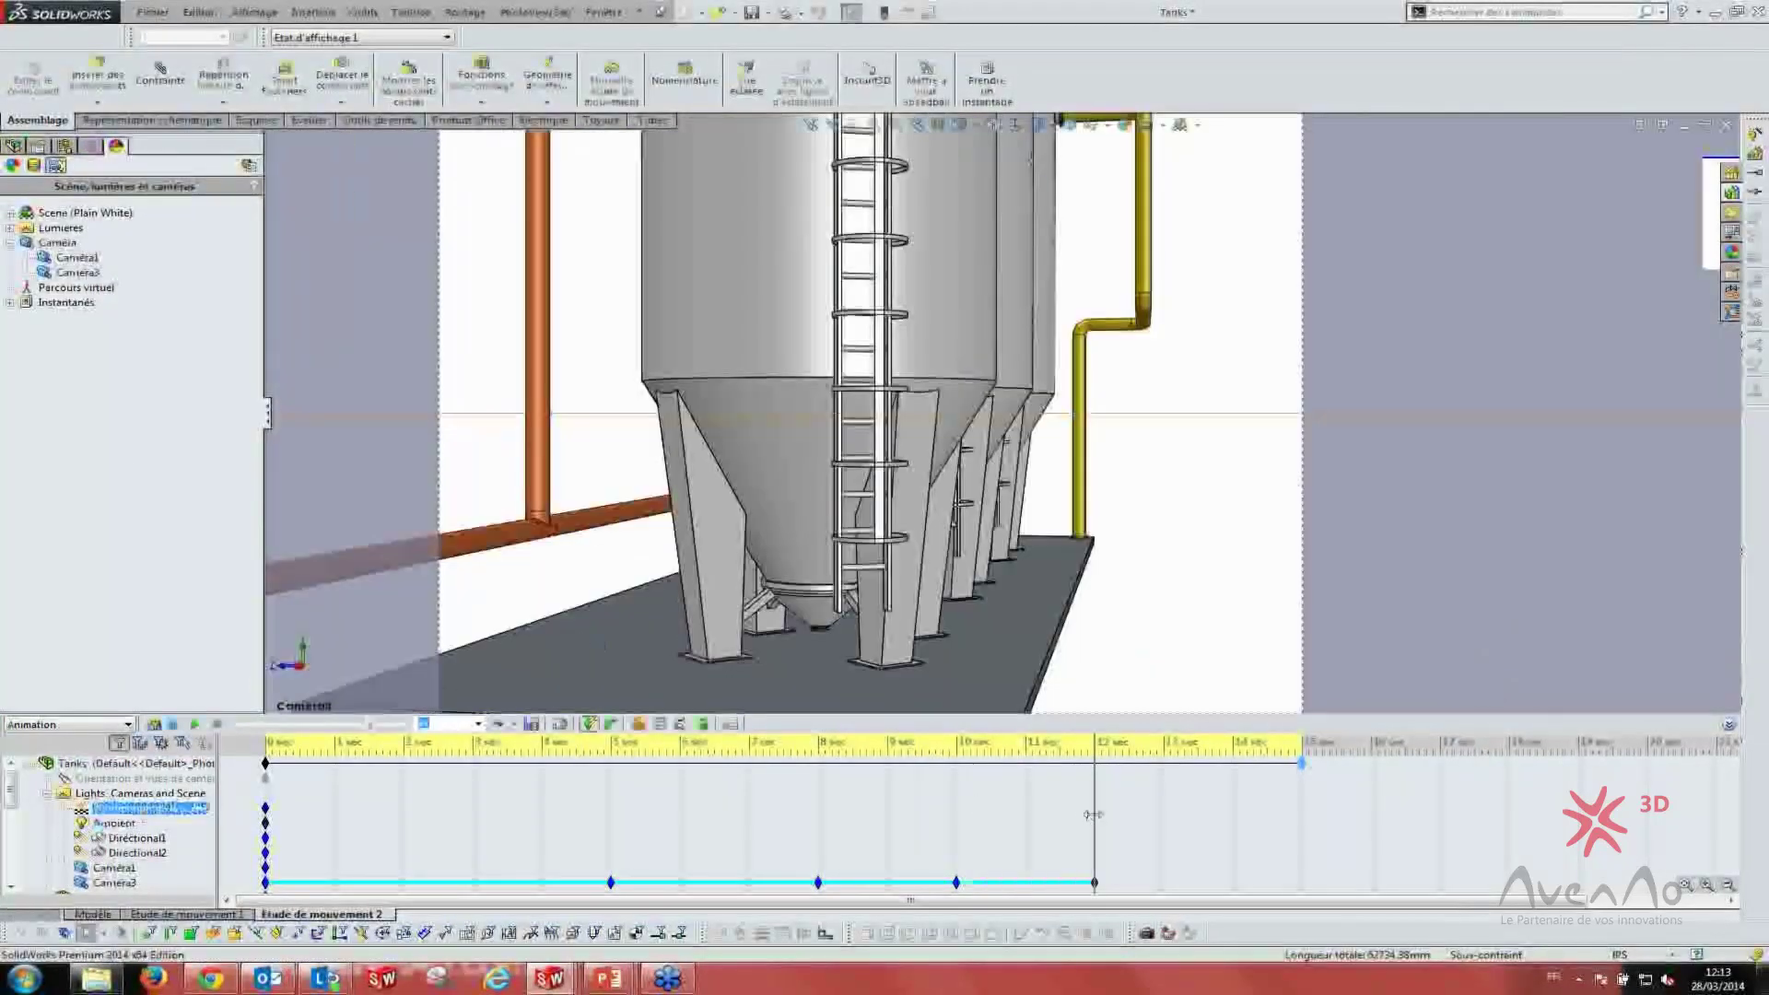
mouse_move(1092, 814)
mouse_down()
mouse_move(857, 827)
mouse_move(1096, 850)
mouse_up()
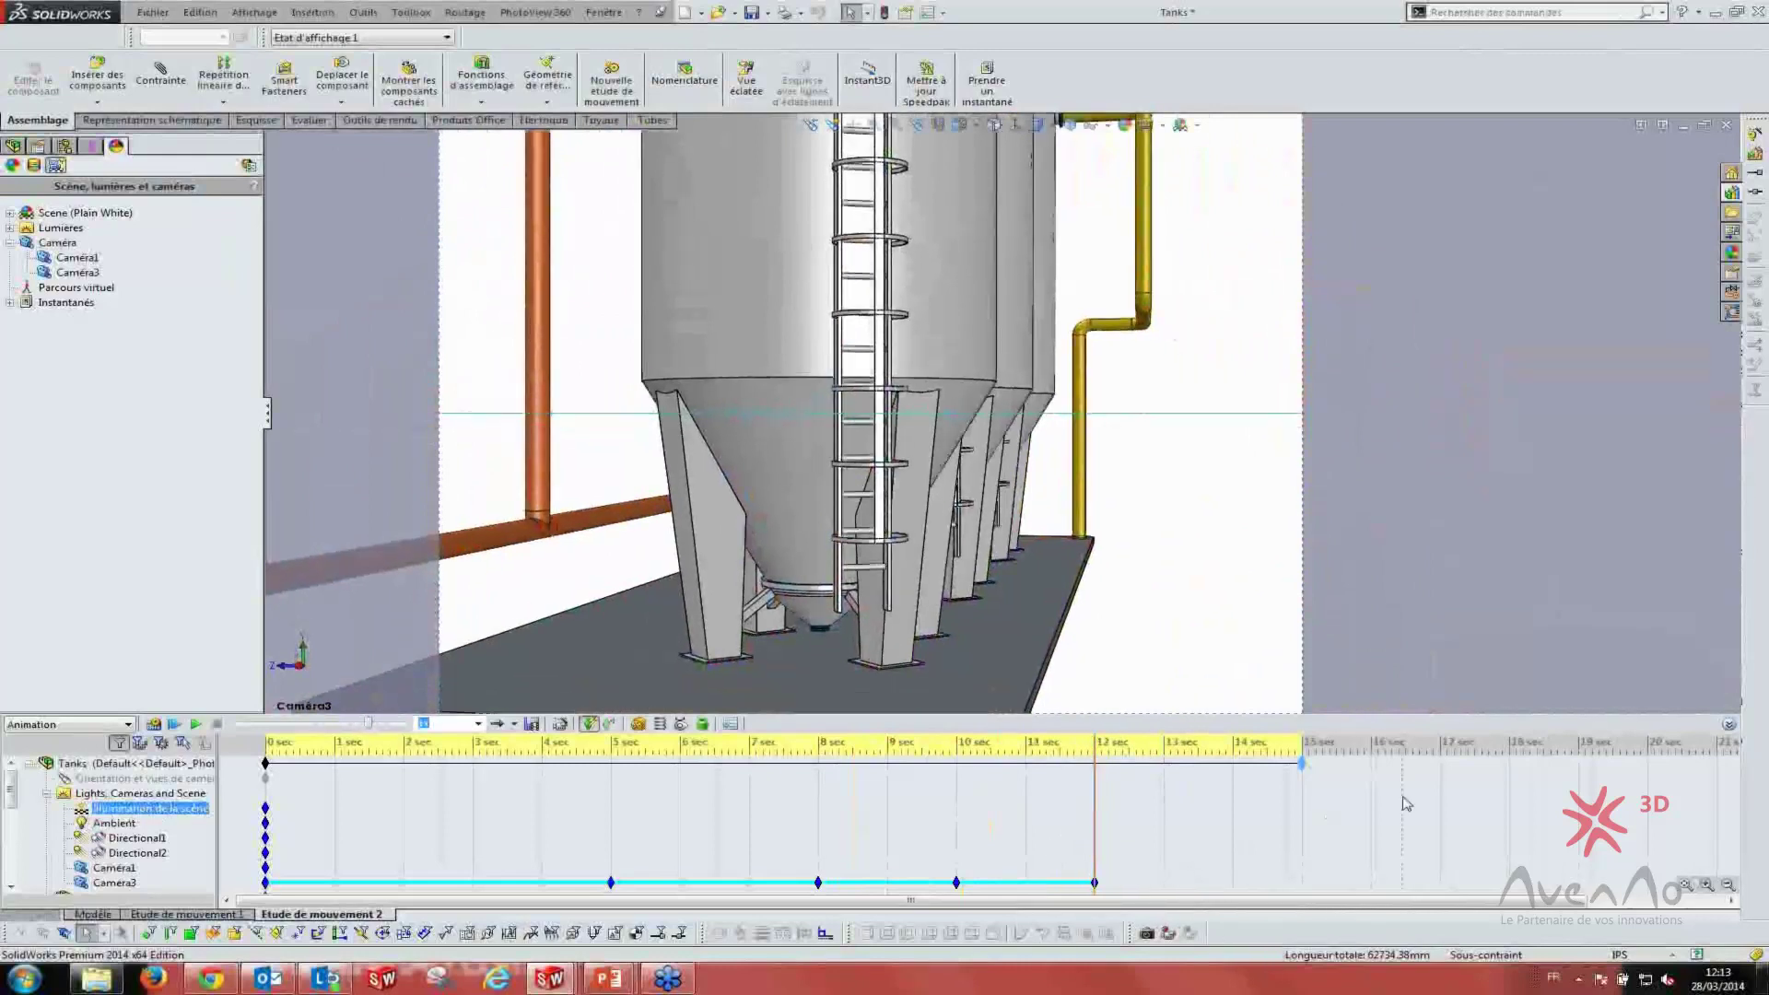
click(670, 649)
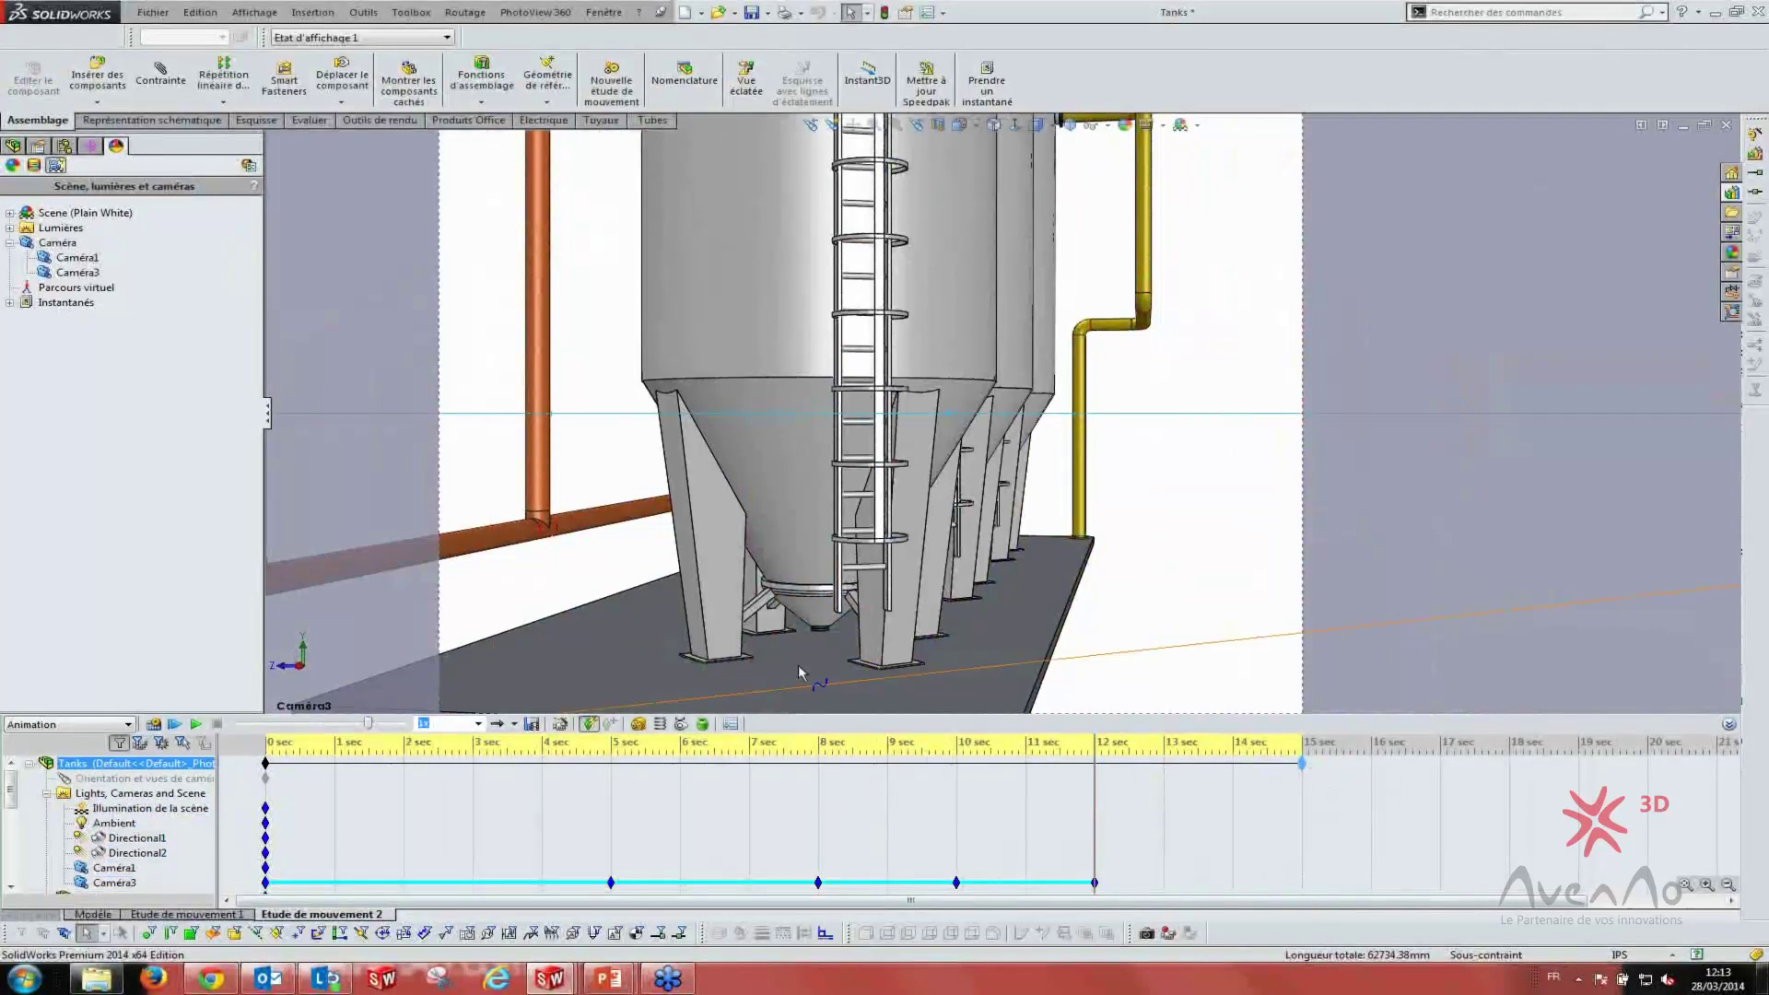
click(921, 837)
click(1059, 808)
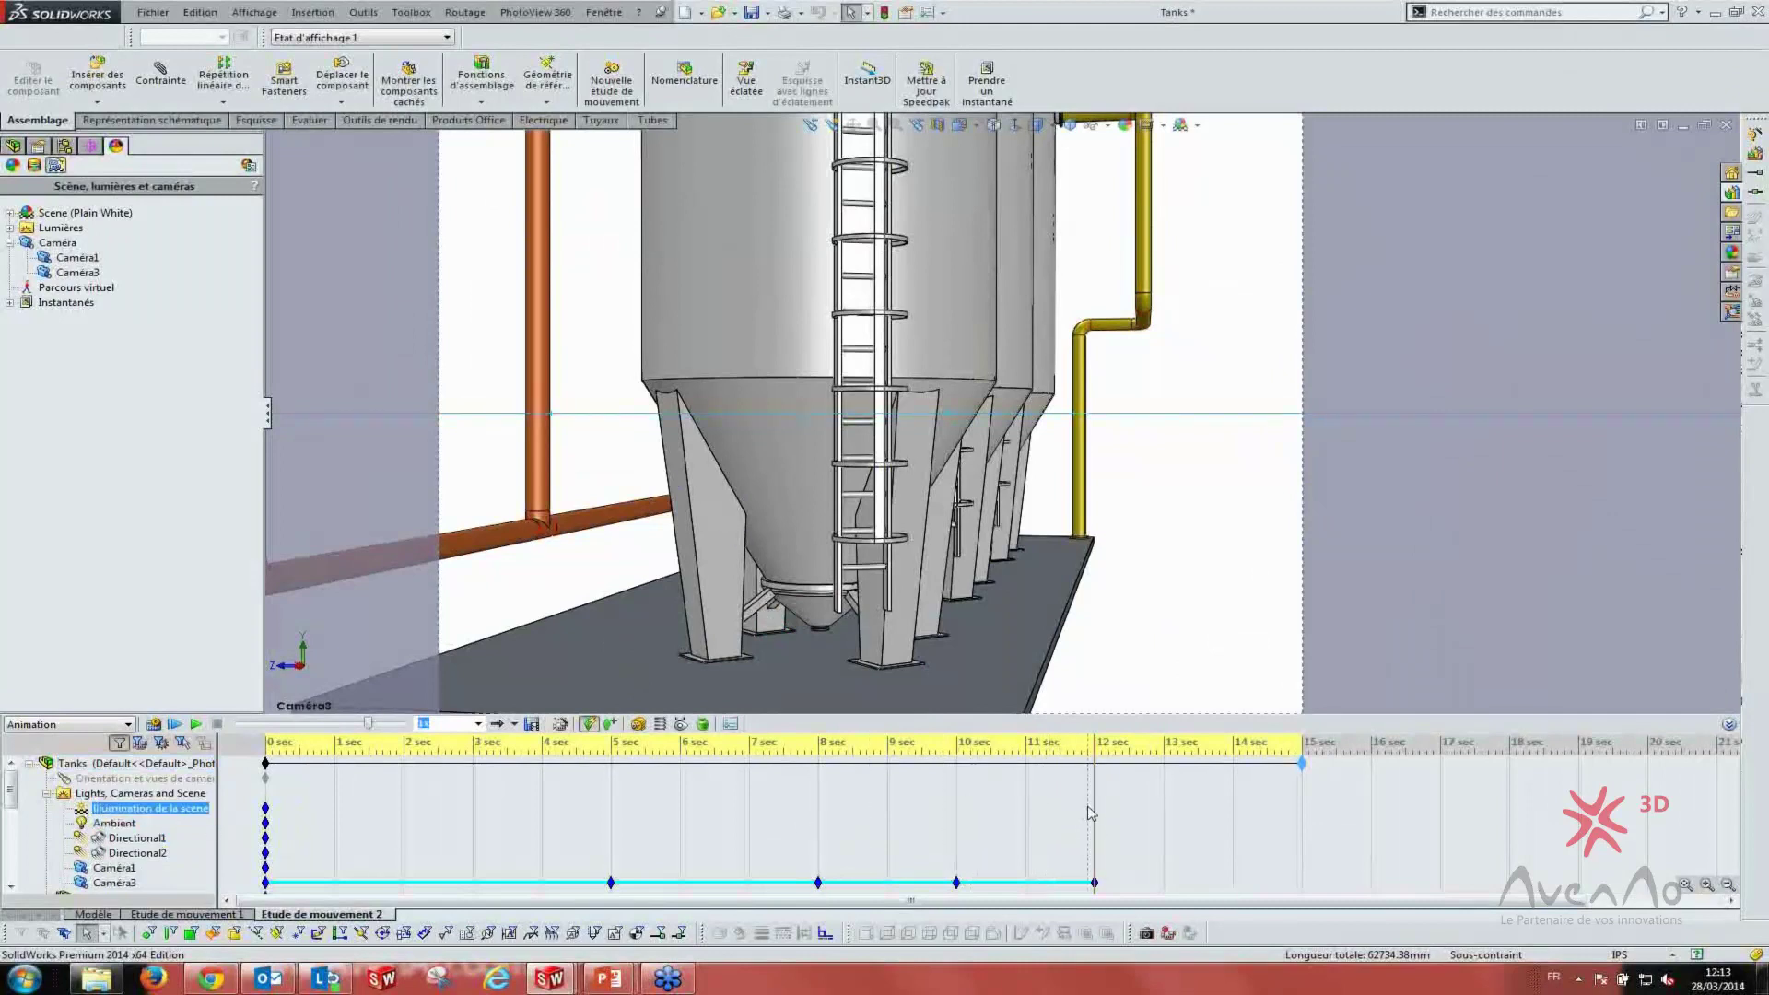
drag(1091, 806, 1299, 806)
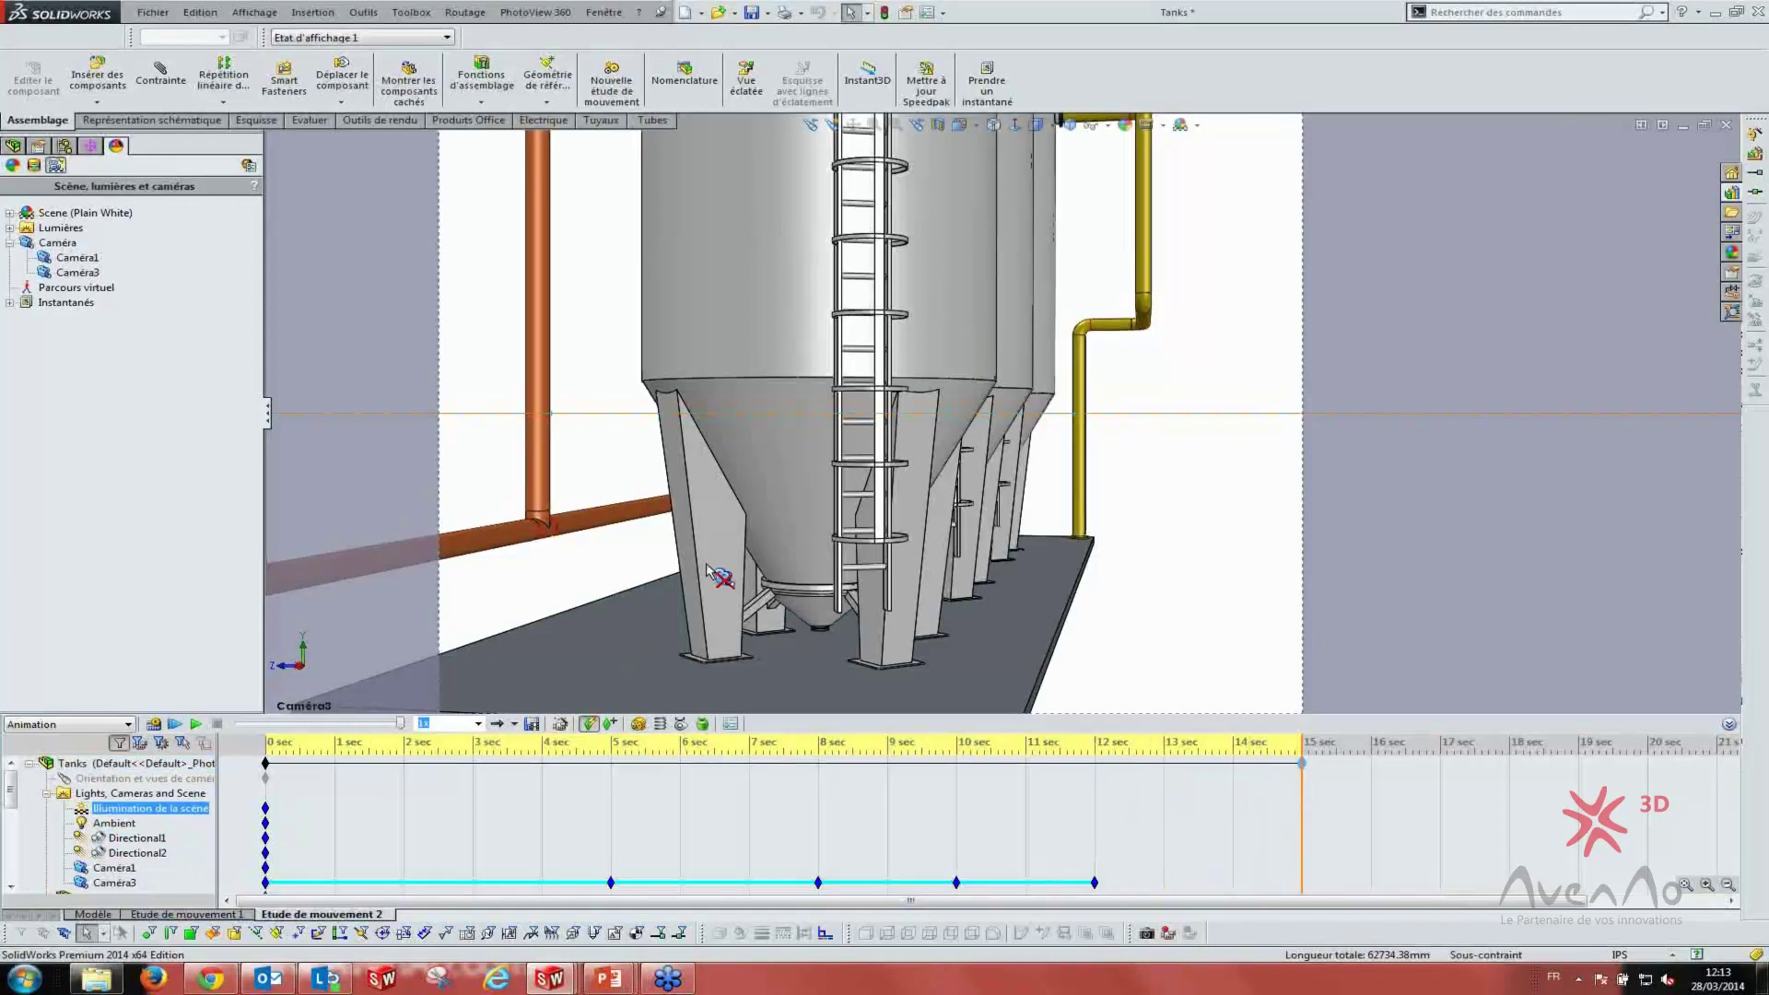
click(129, 852)
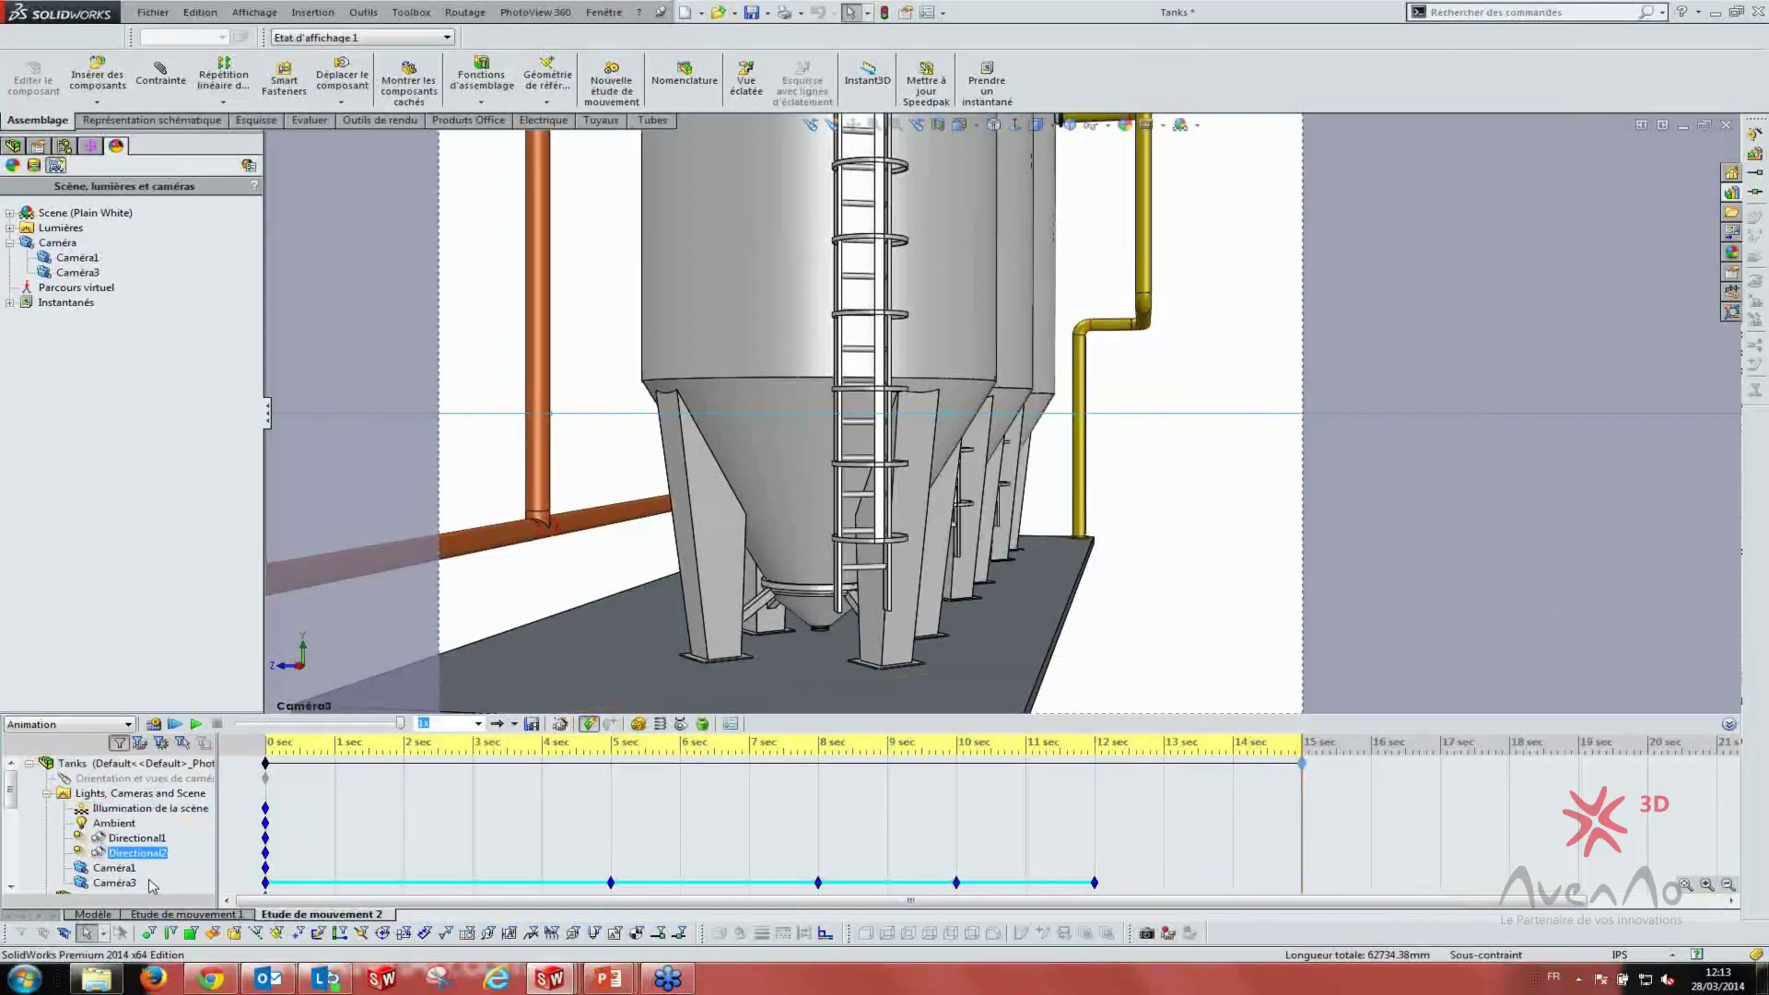
- Leave the camera view for an isometric model view and reopen Caméra3's properties
right_click(114, 882)
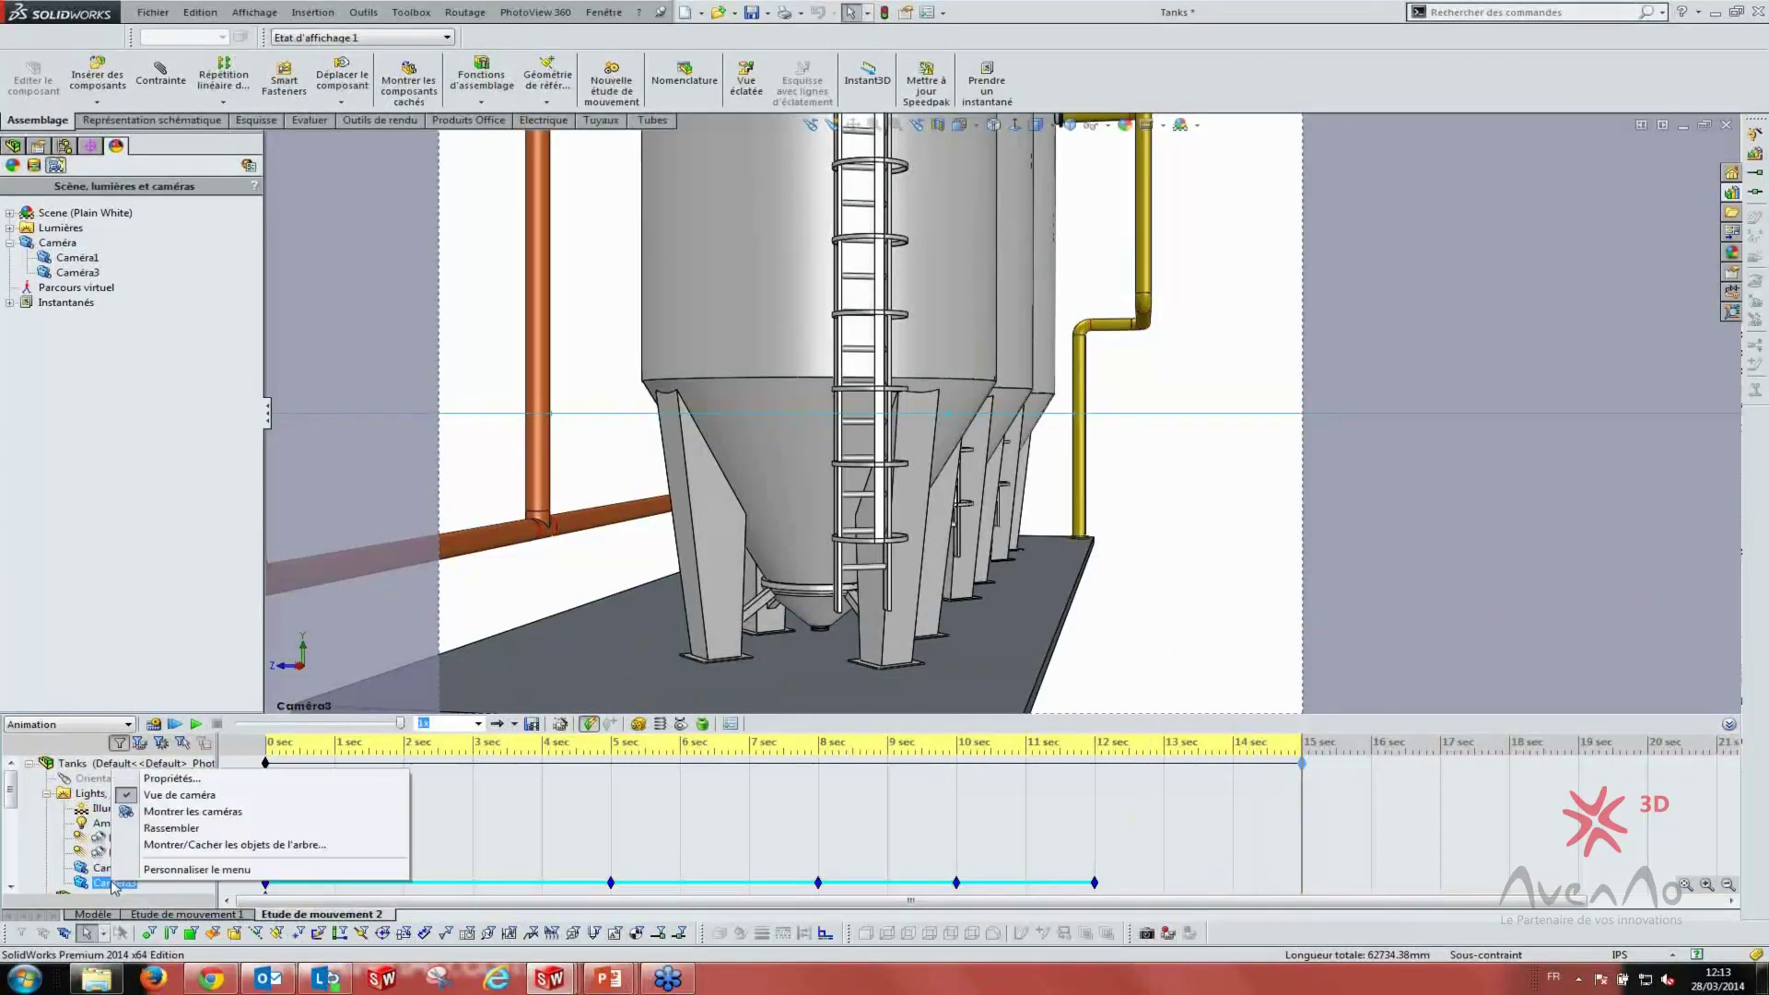
click(145, 803)
key(ctrl+7)
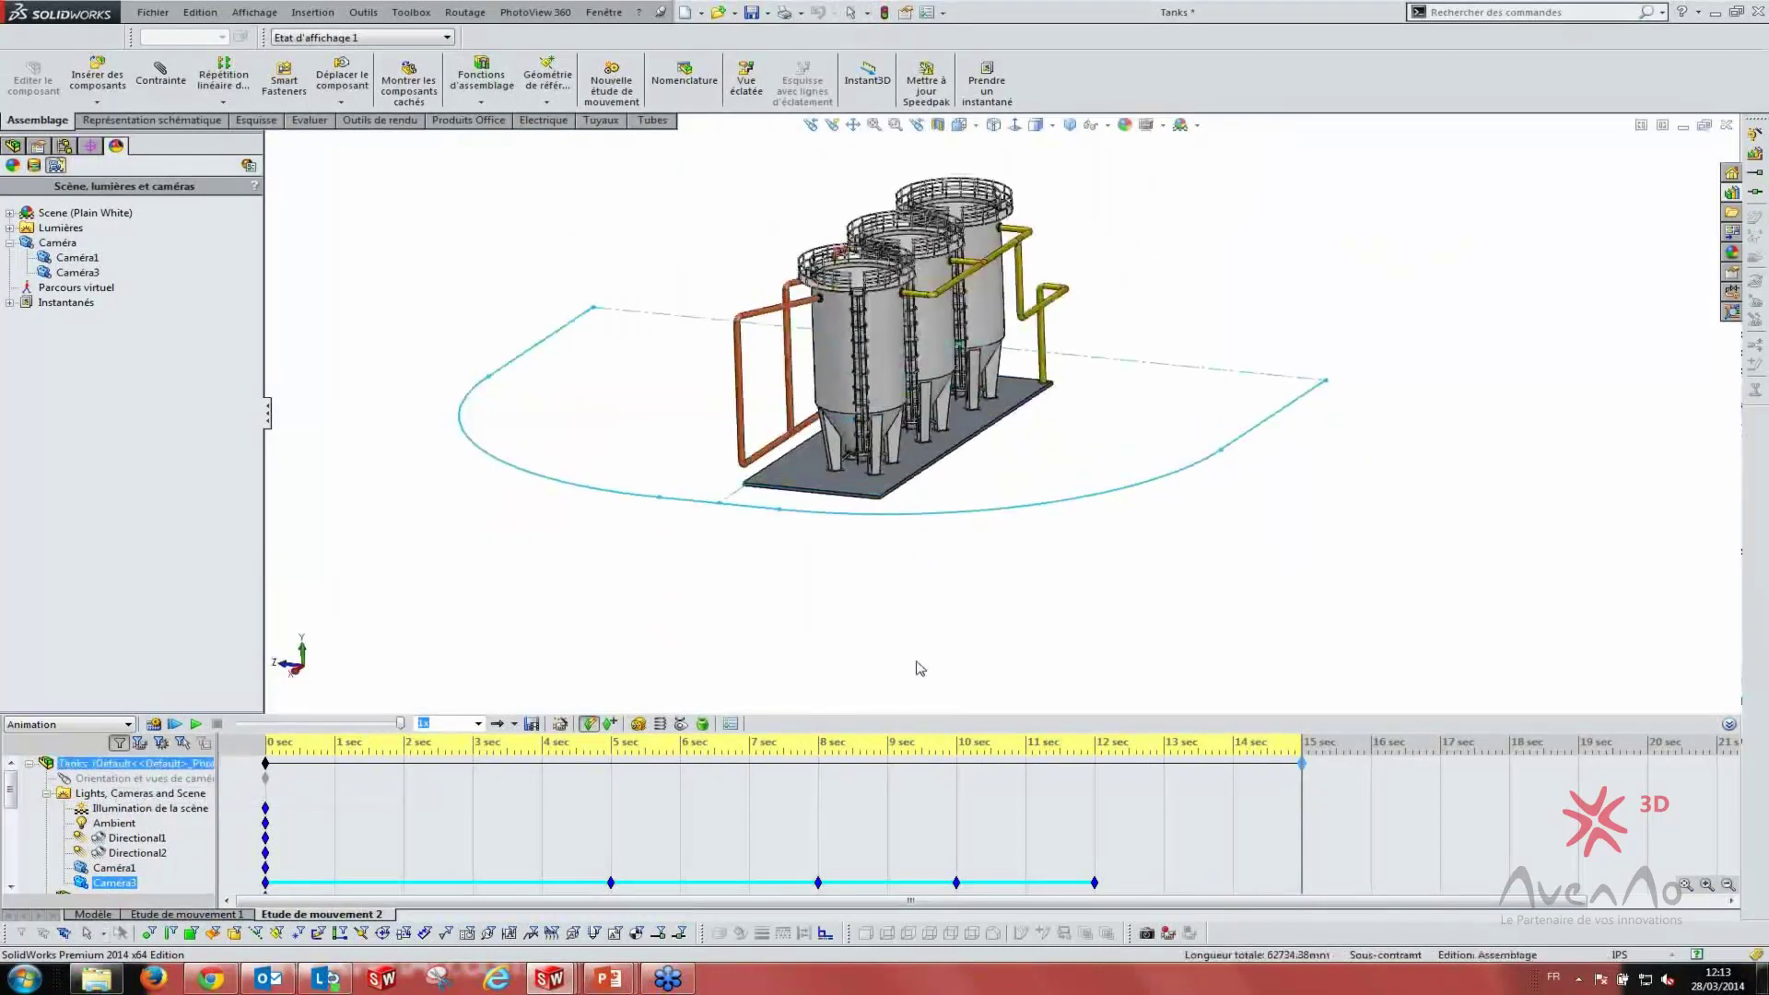
right_click(90, 882)
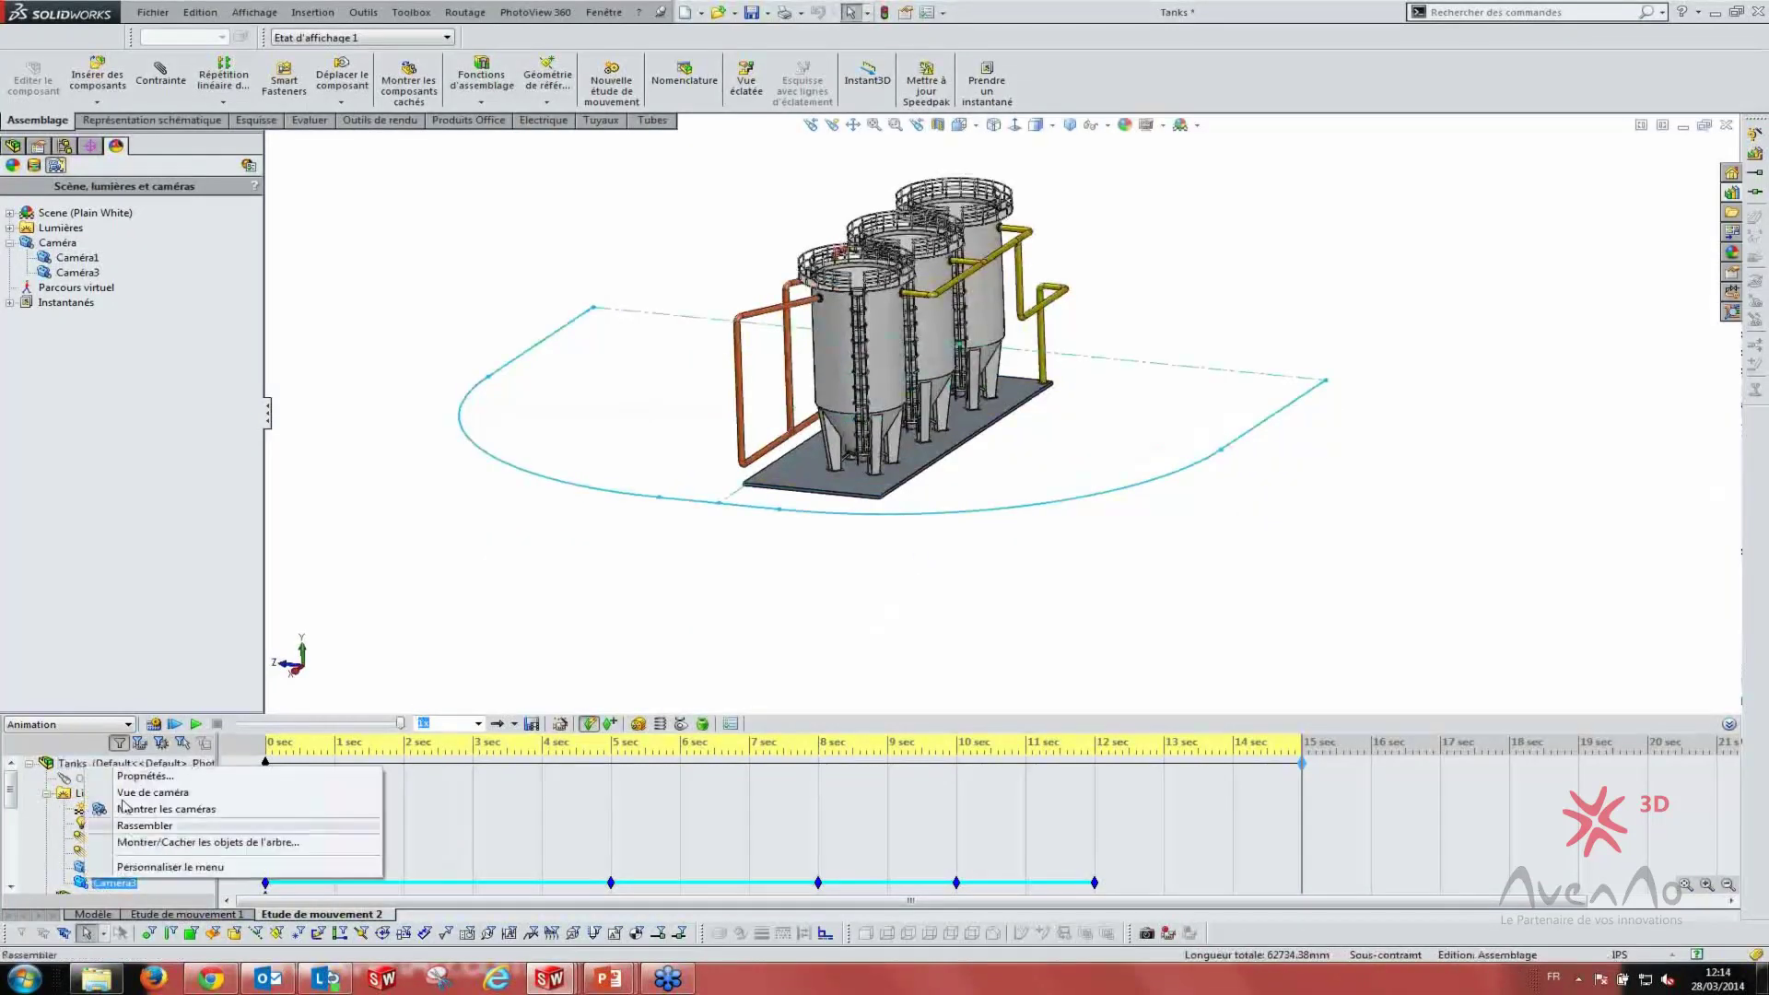
click(143, 778)
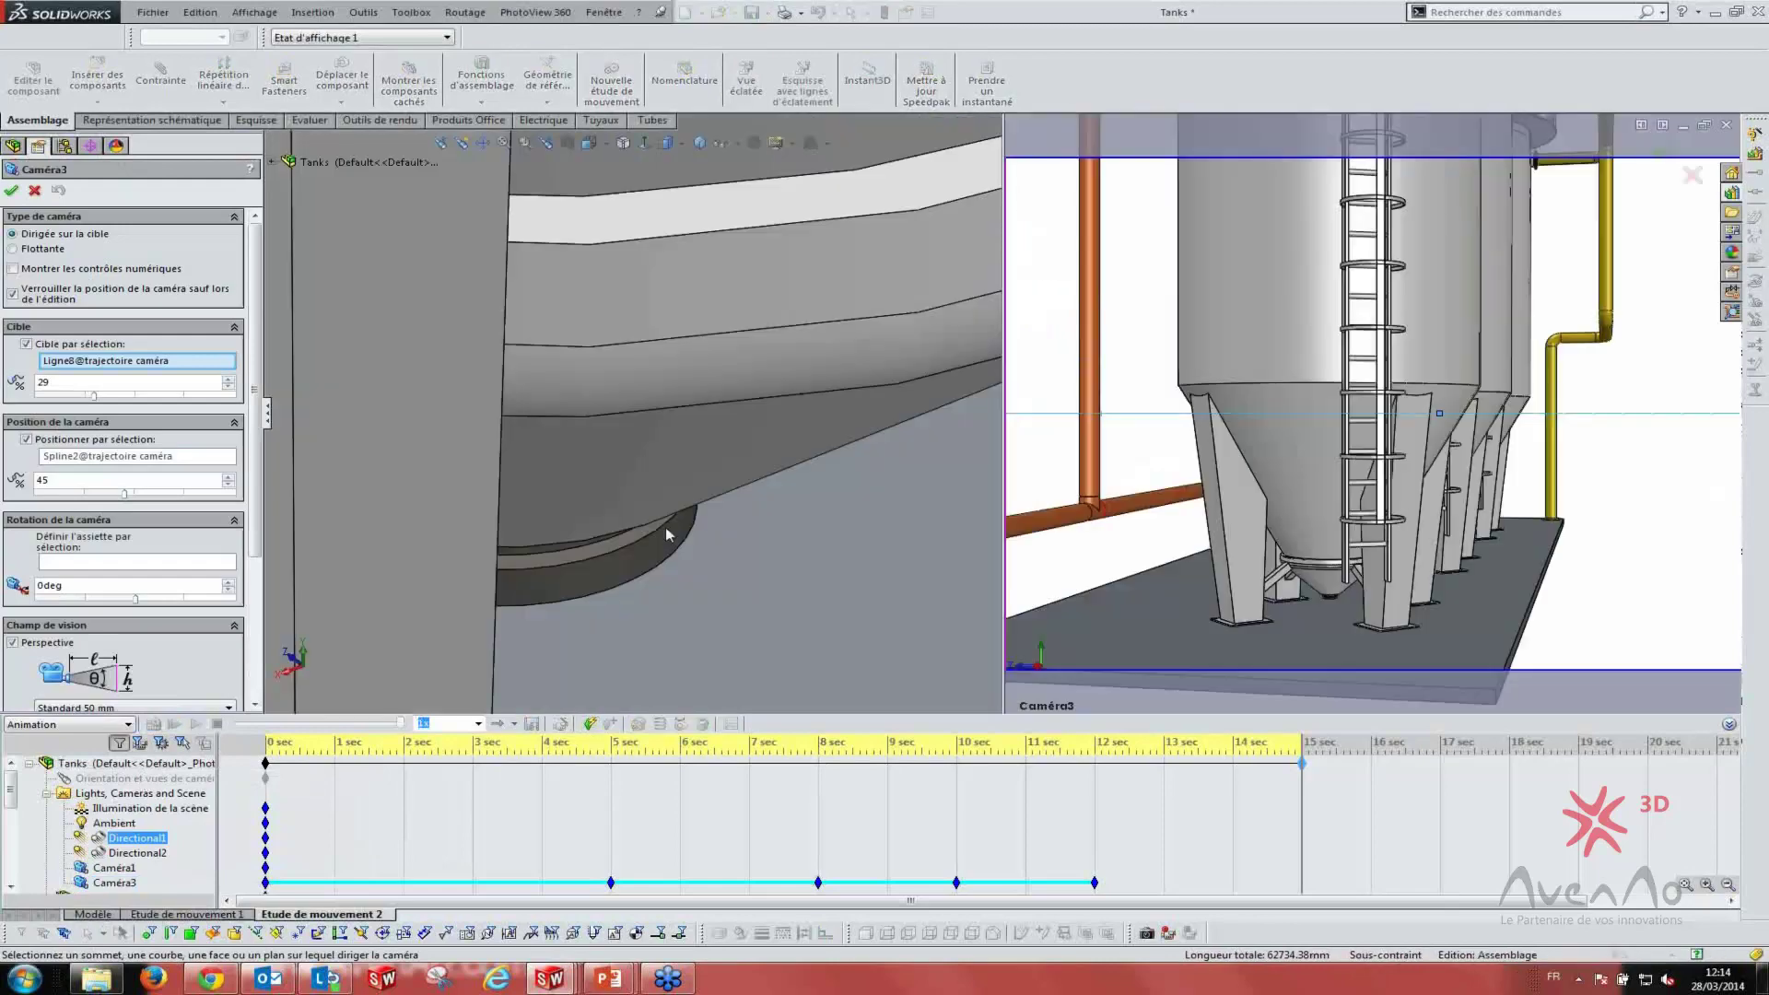
scroll(679, 544, up, 10)
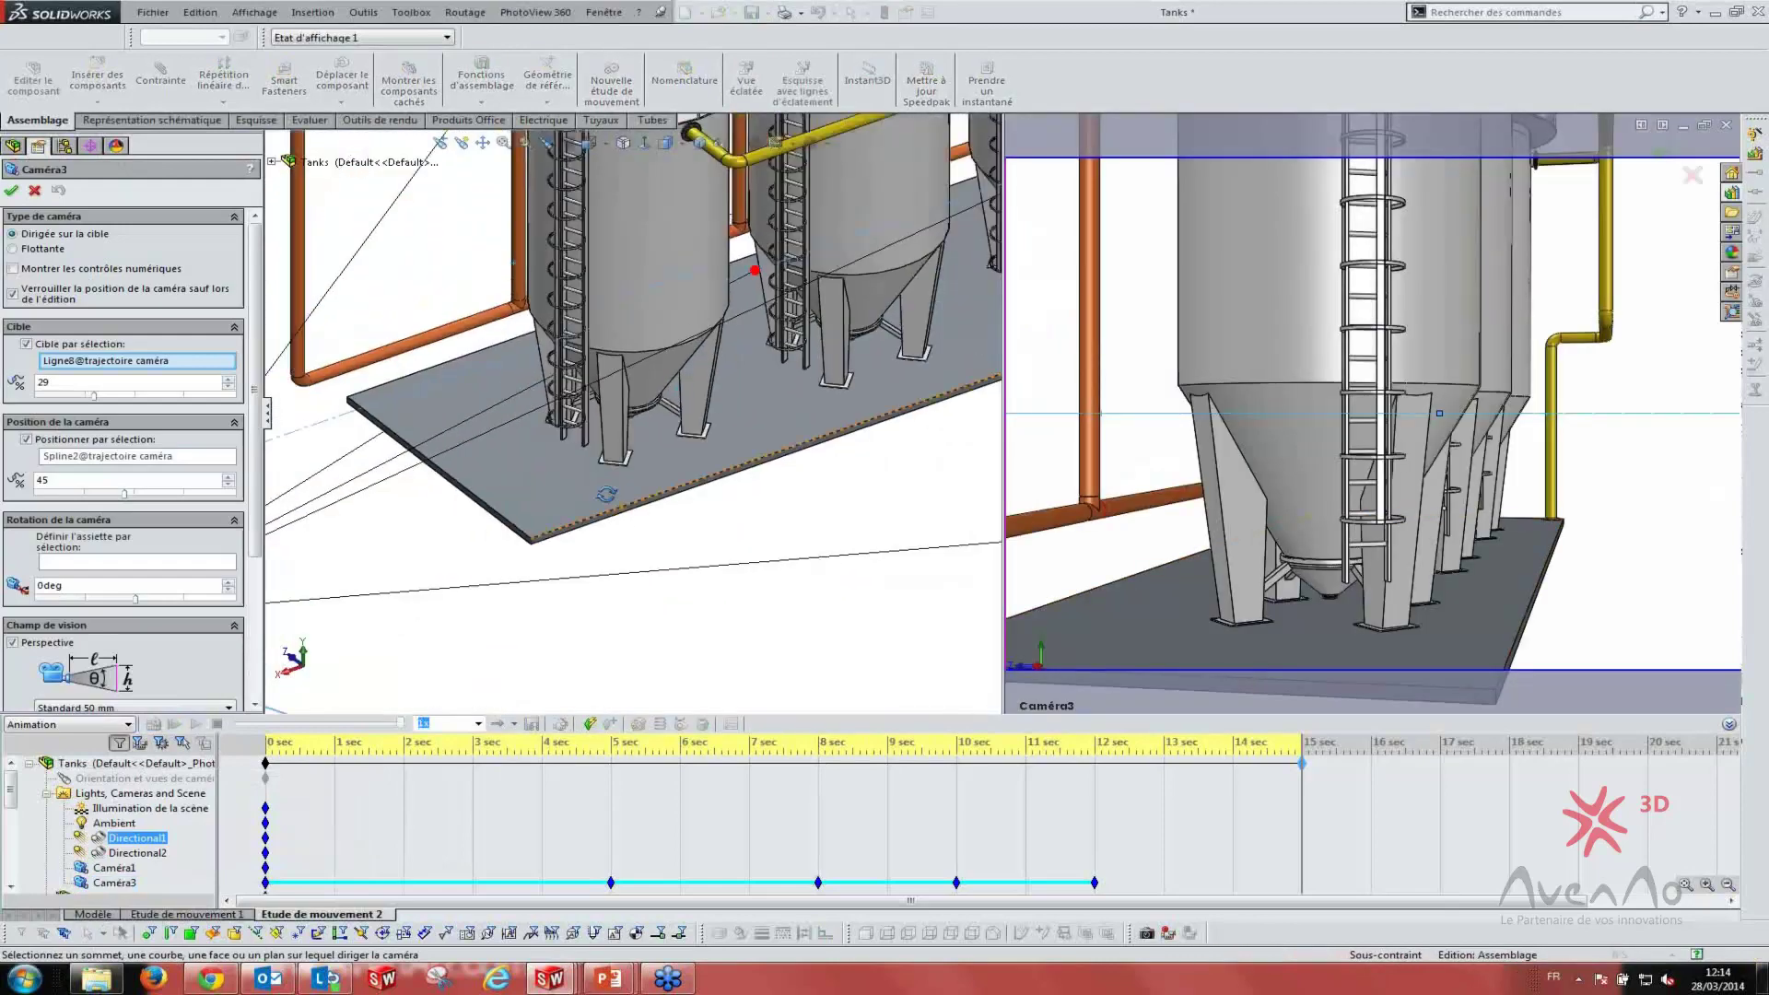
middle_drag(679, 552, 686, 502)
scroll(686, 502, up, 6)
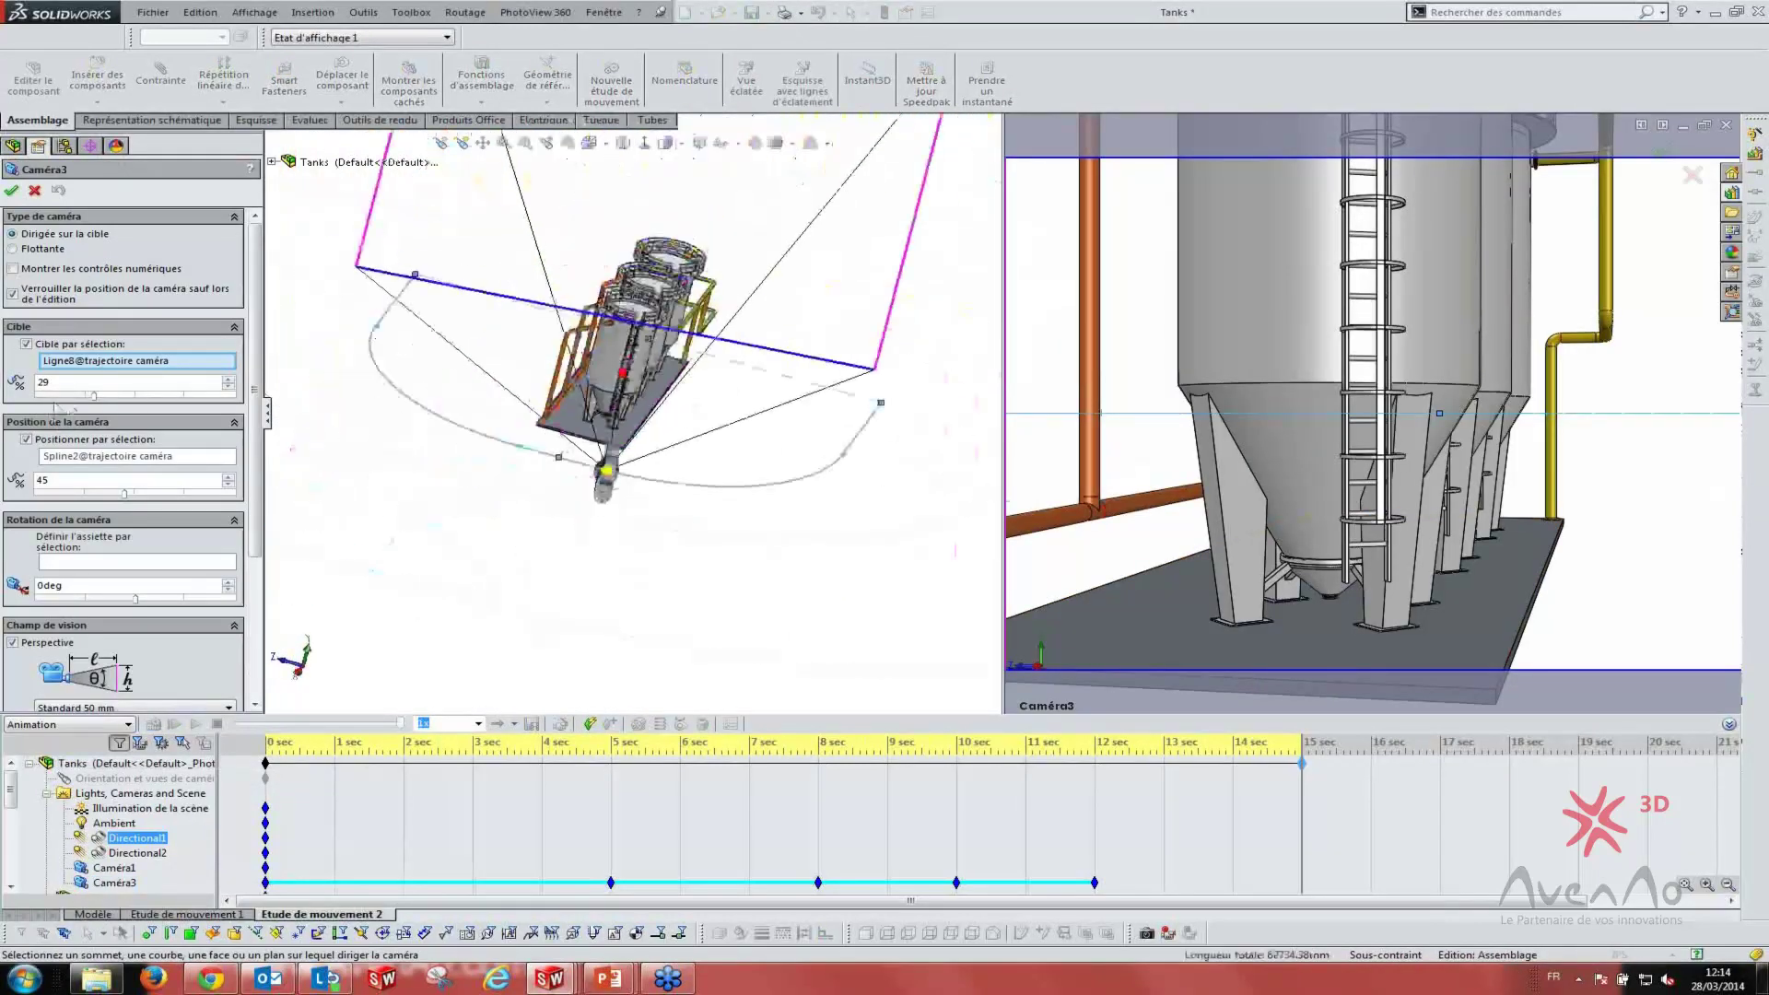
- Move Caméra3 along its path, from 35 to about 88, and slide its target back toward 0
click(167, 495)
double_click(113, 482)
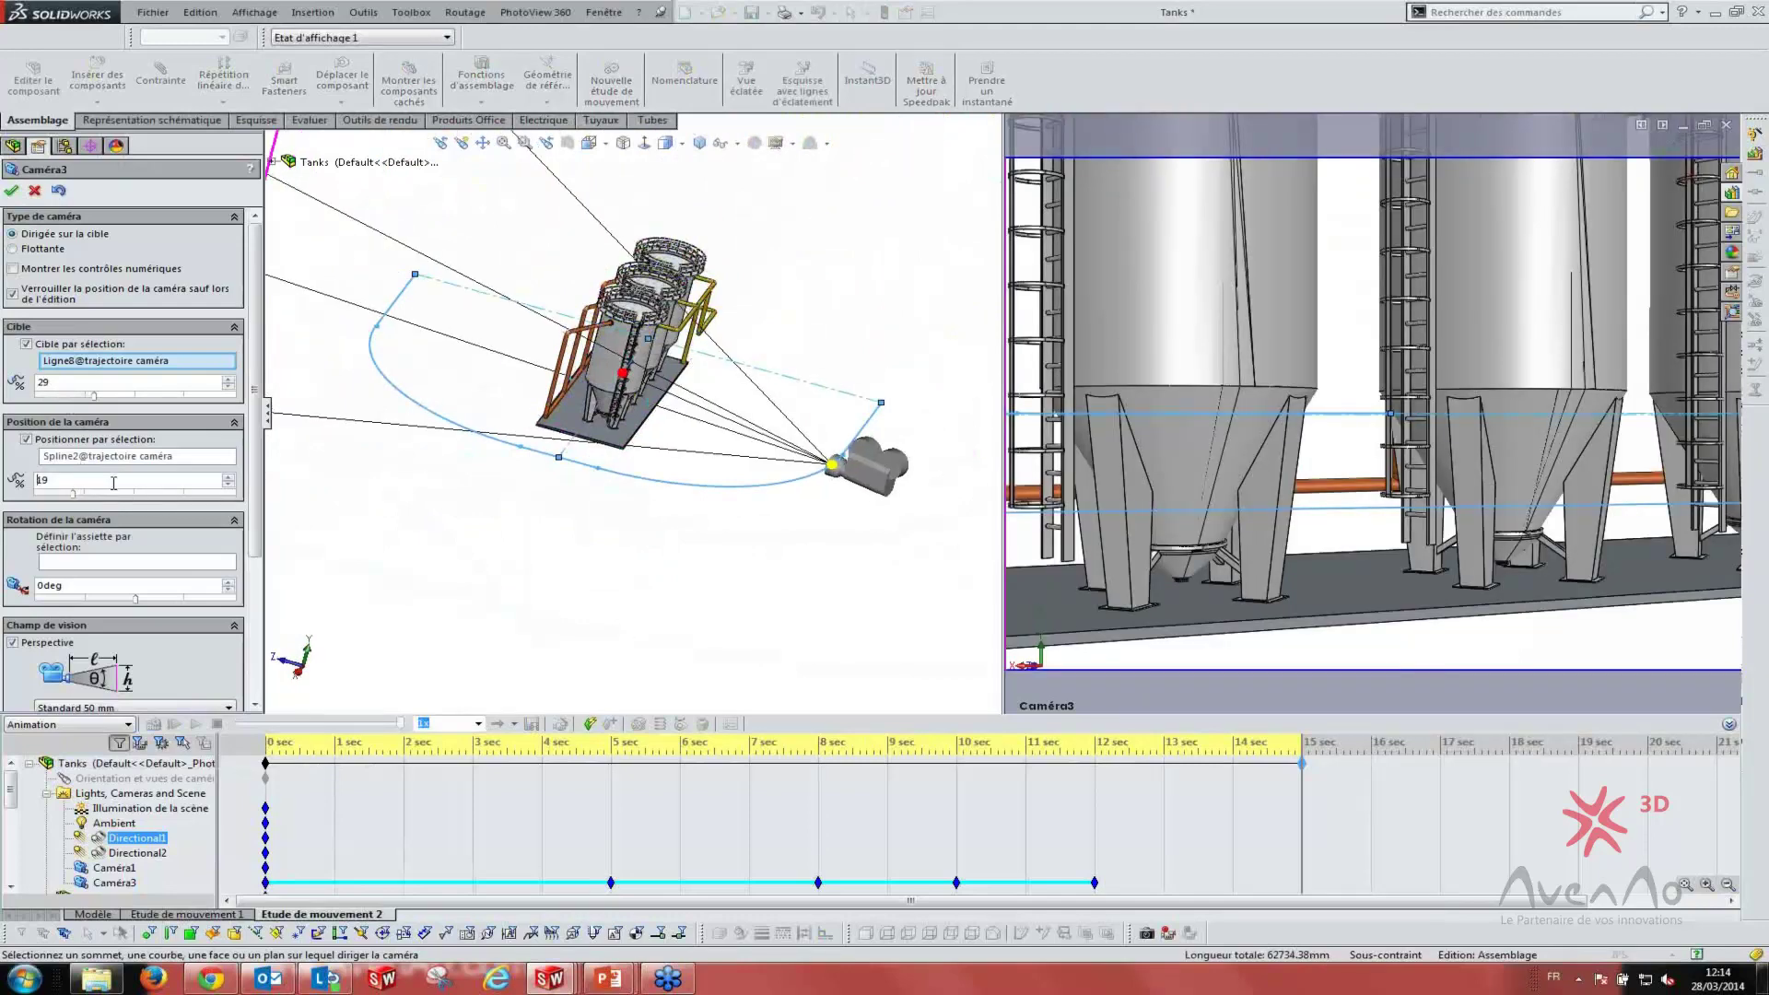
text(35)
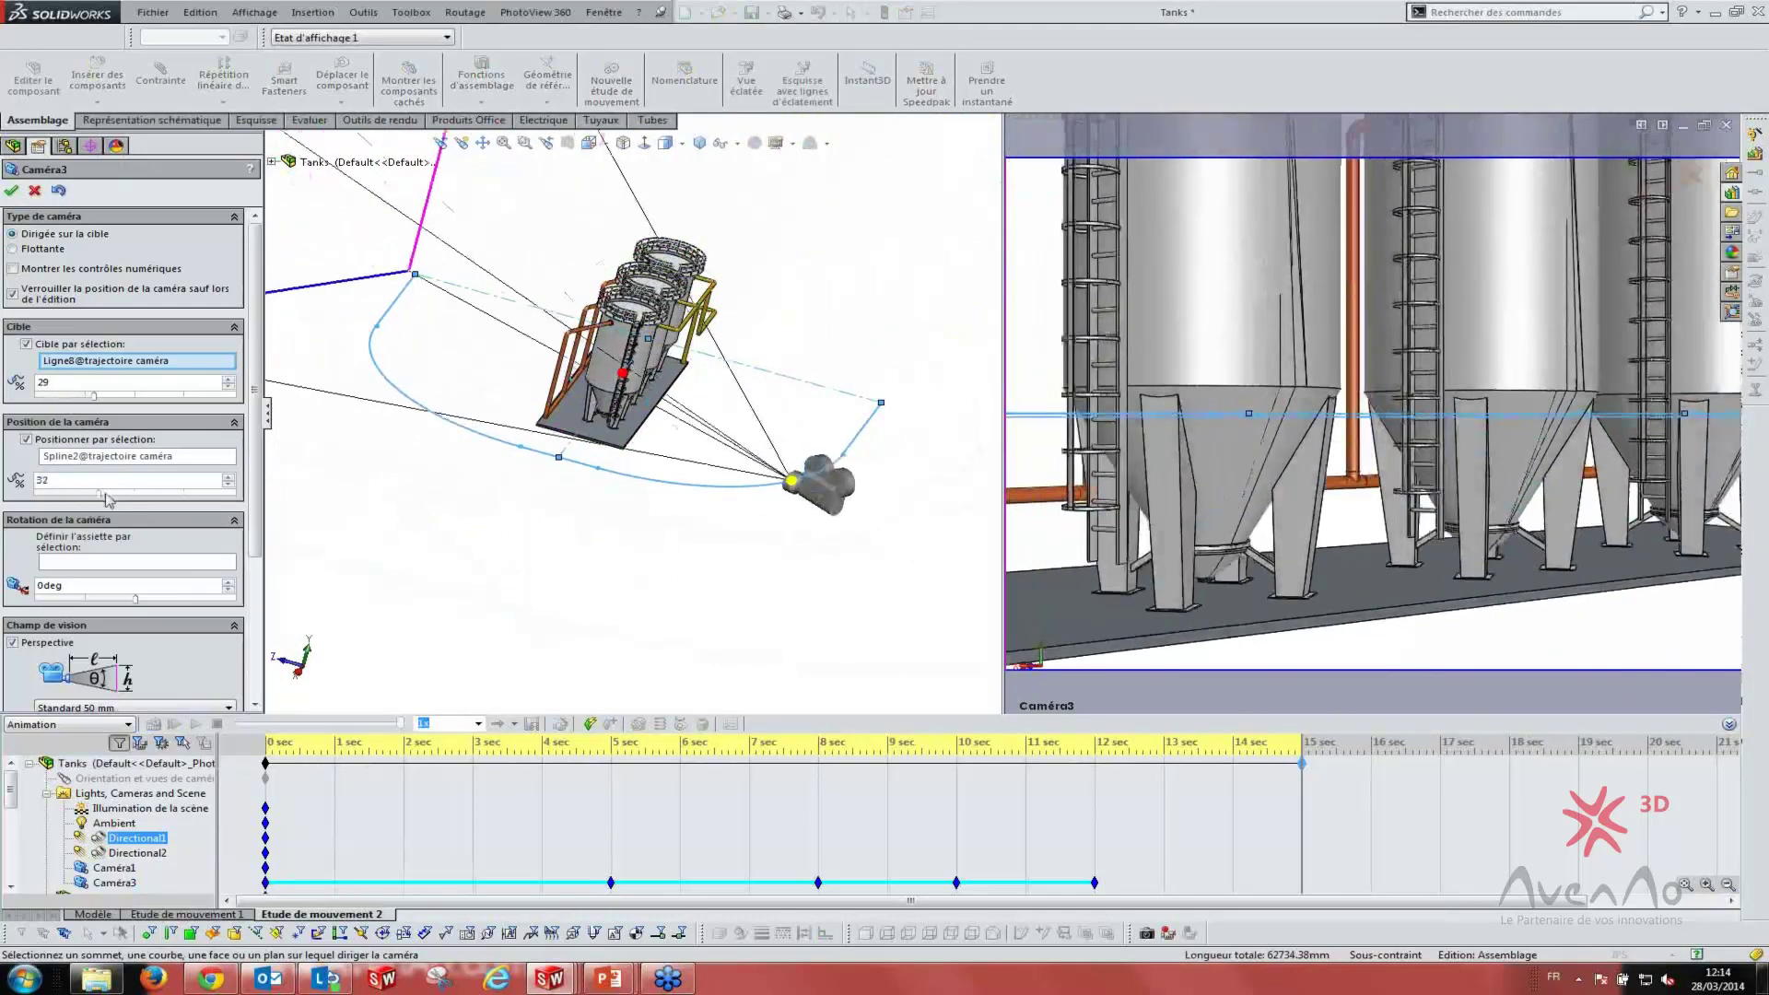
drag(126, 500, 211, 505)
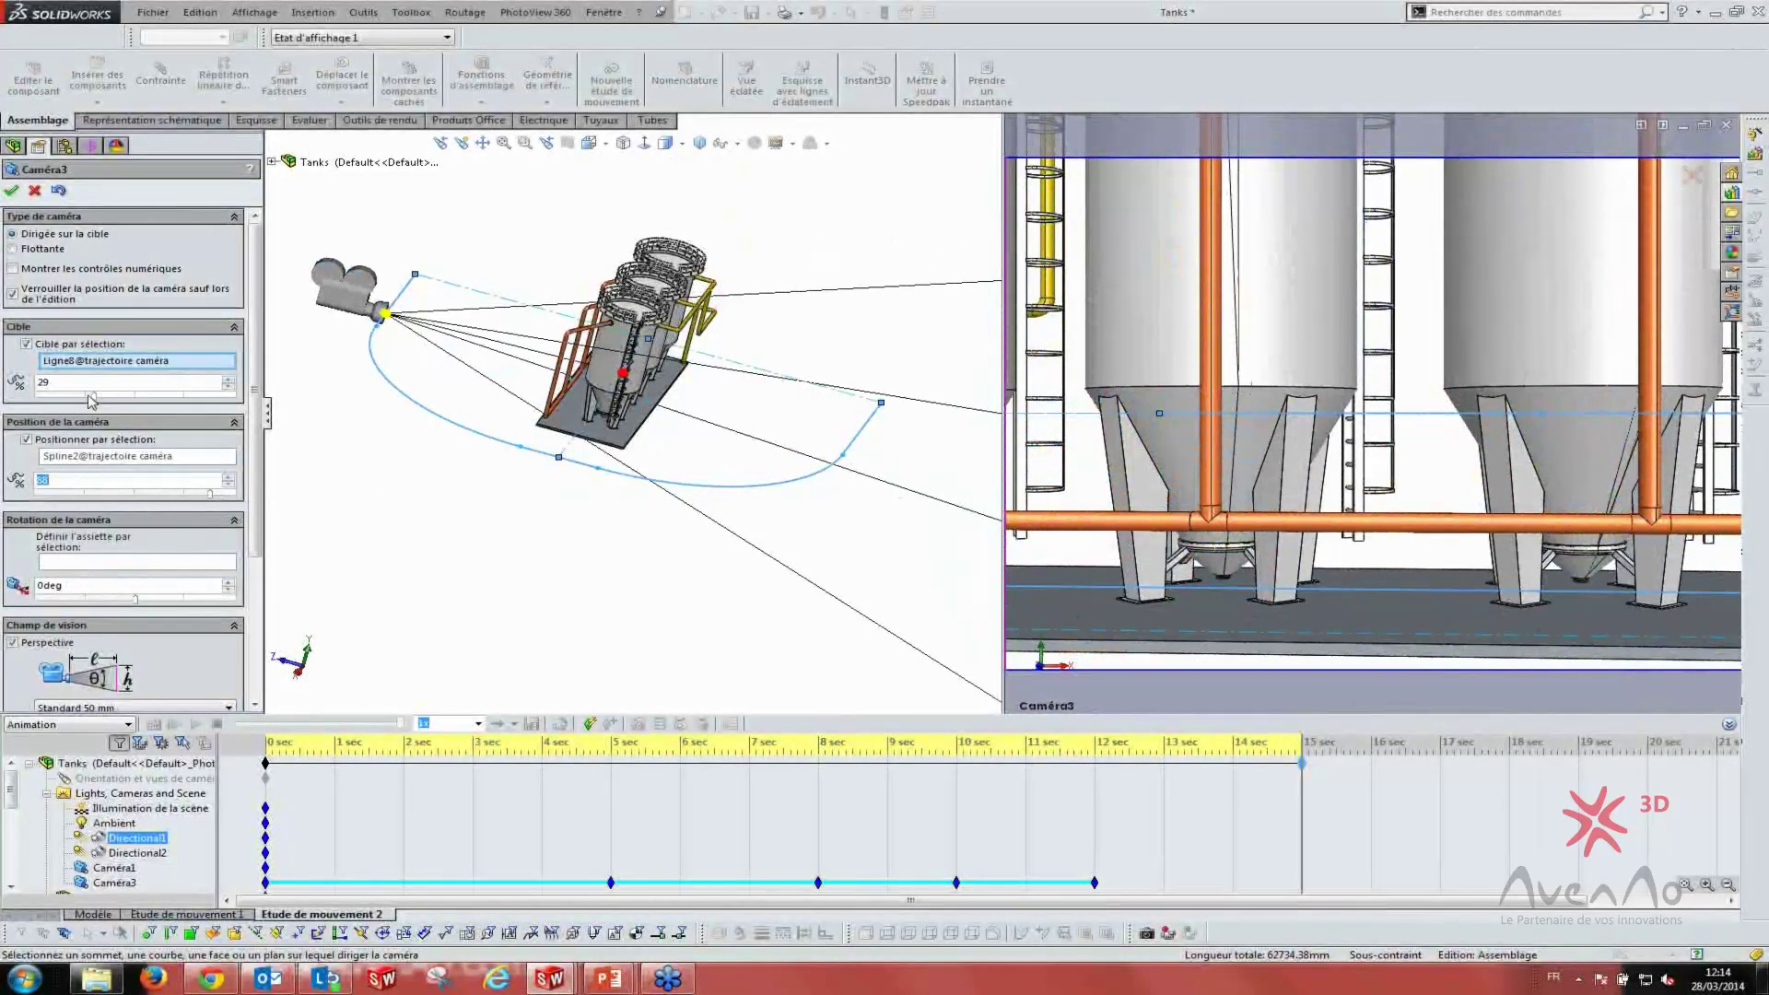
drag(99, 399, 117, 406)
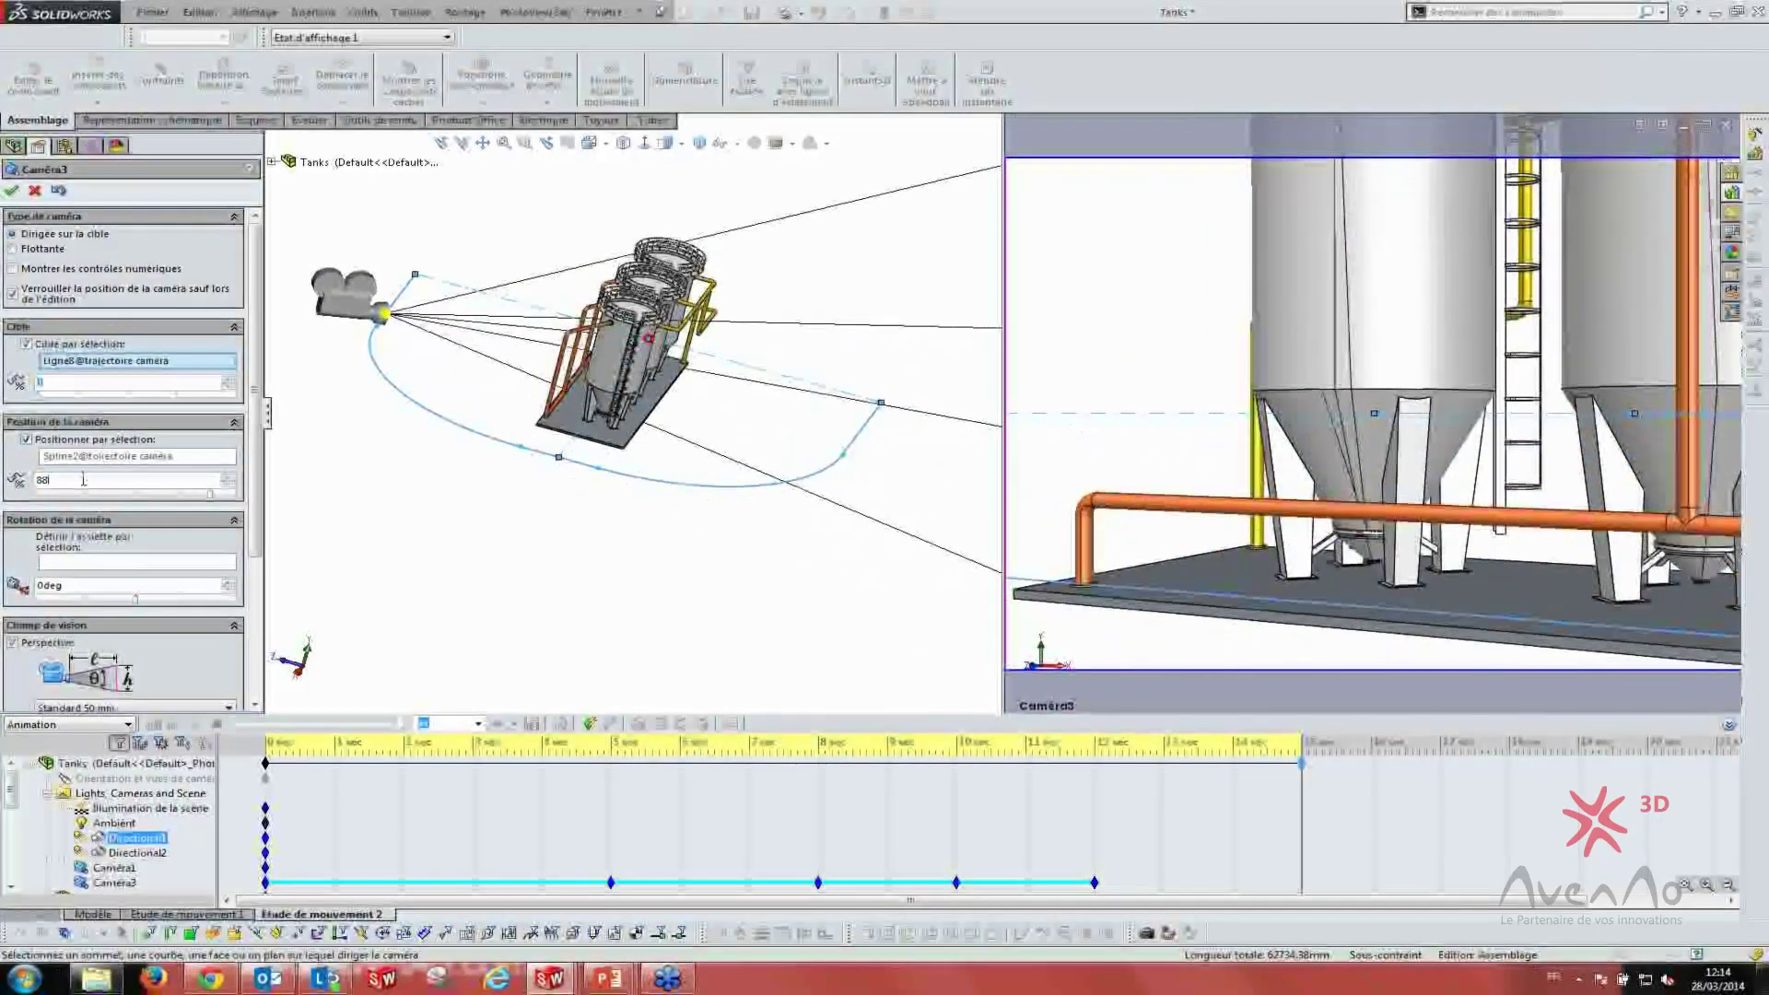
scroll(83, 479, up, 10)
scroll(82, 479, up, 1)
scroll(83, 479, up, 1)
scroll(83, 479, up, 1)
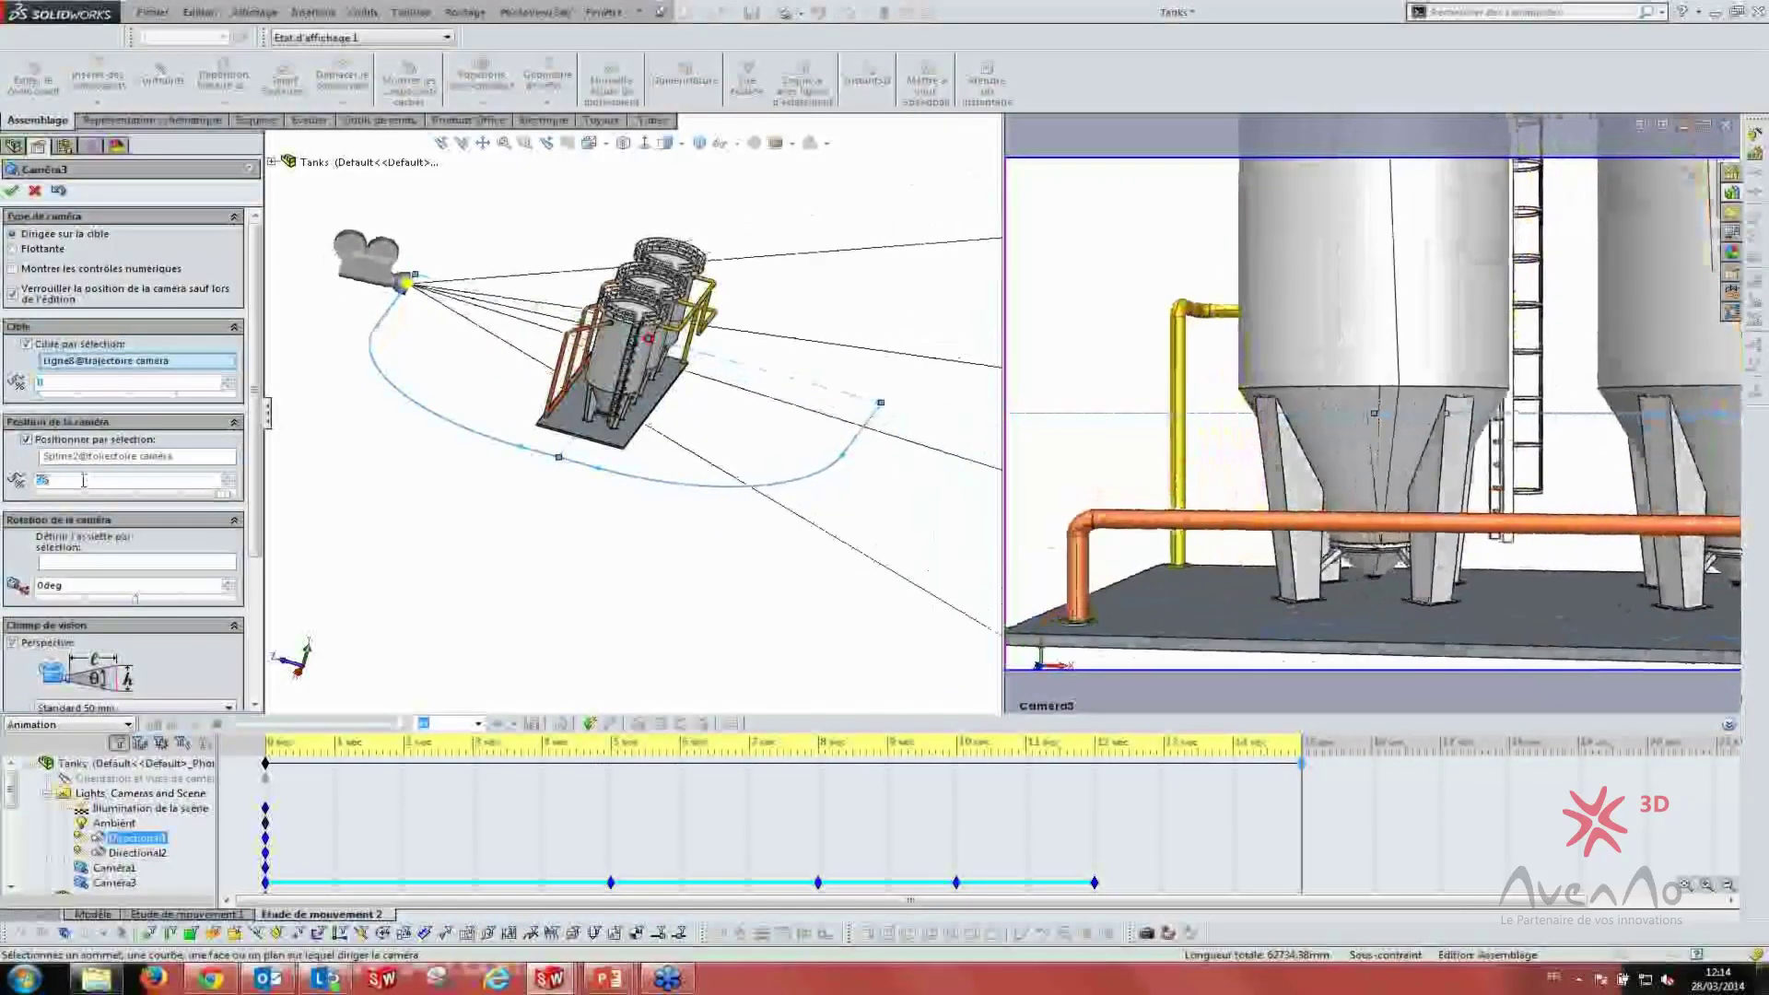
scroll(83, 479, up, 1)
scroll(83, 479, up, 1)
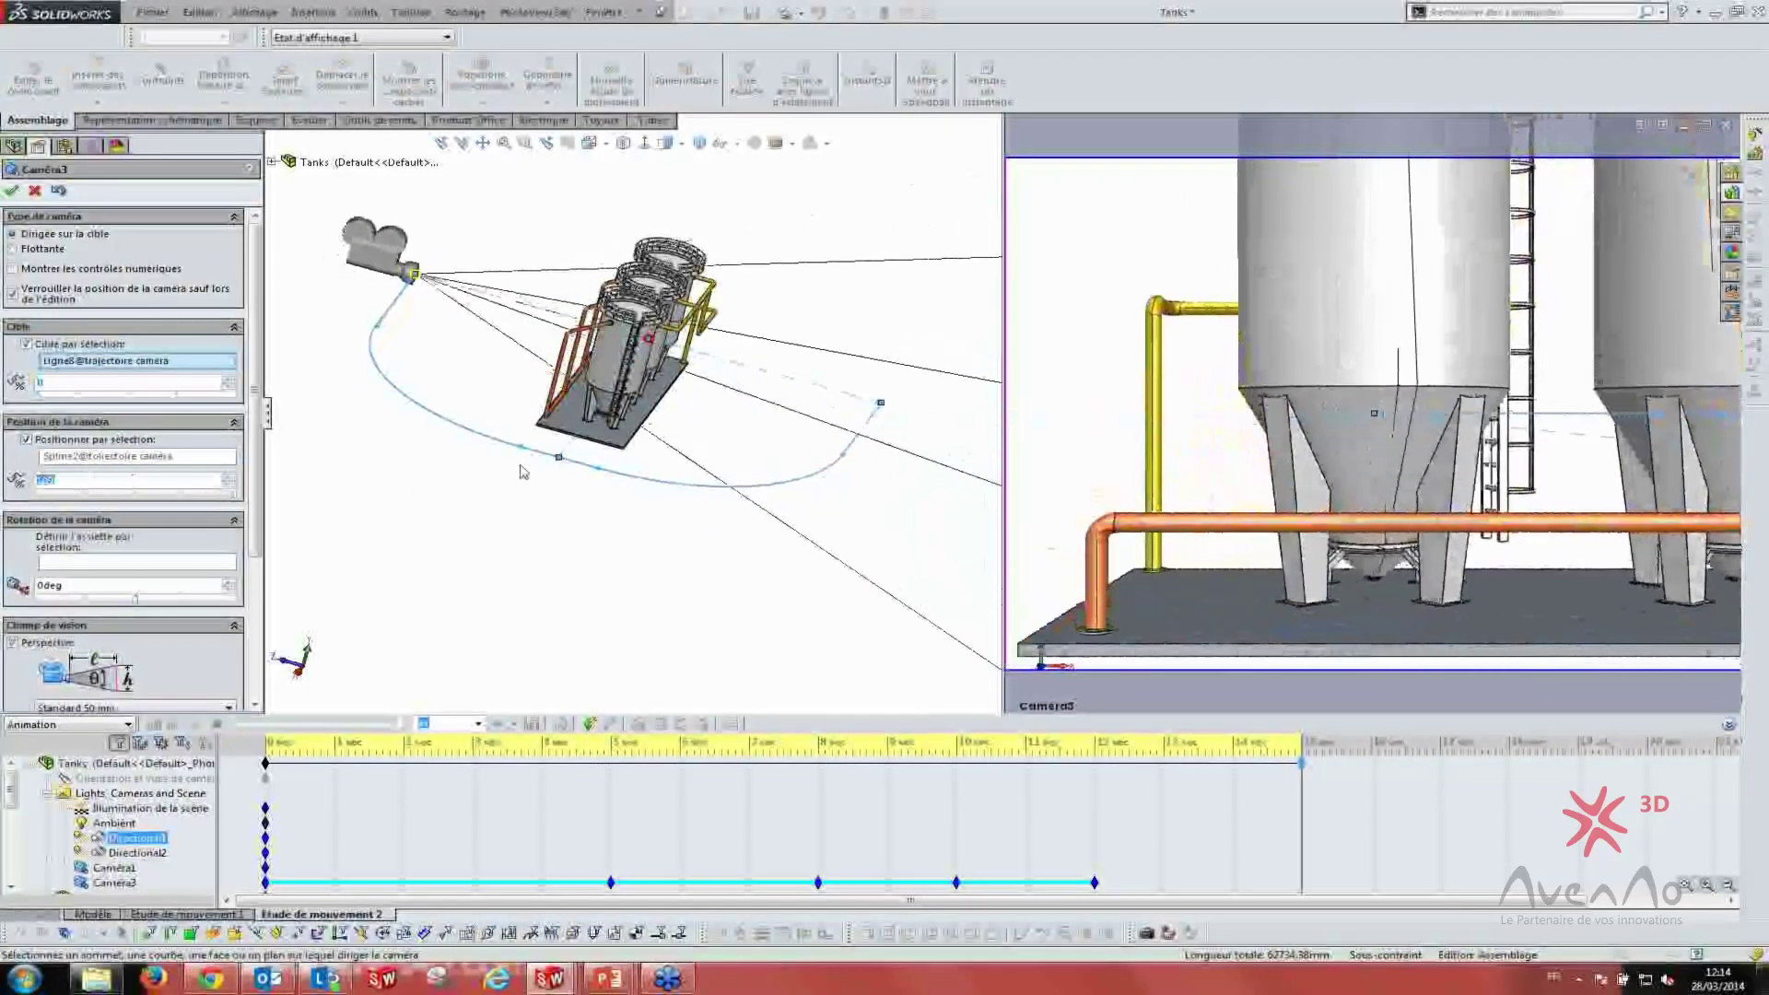
- Confirm Caméra3's settings as the 15-second key and play the fly-through seen through Caméra3
click(11, 192)
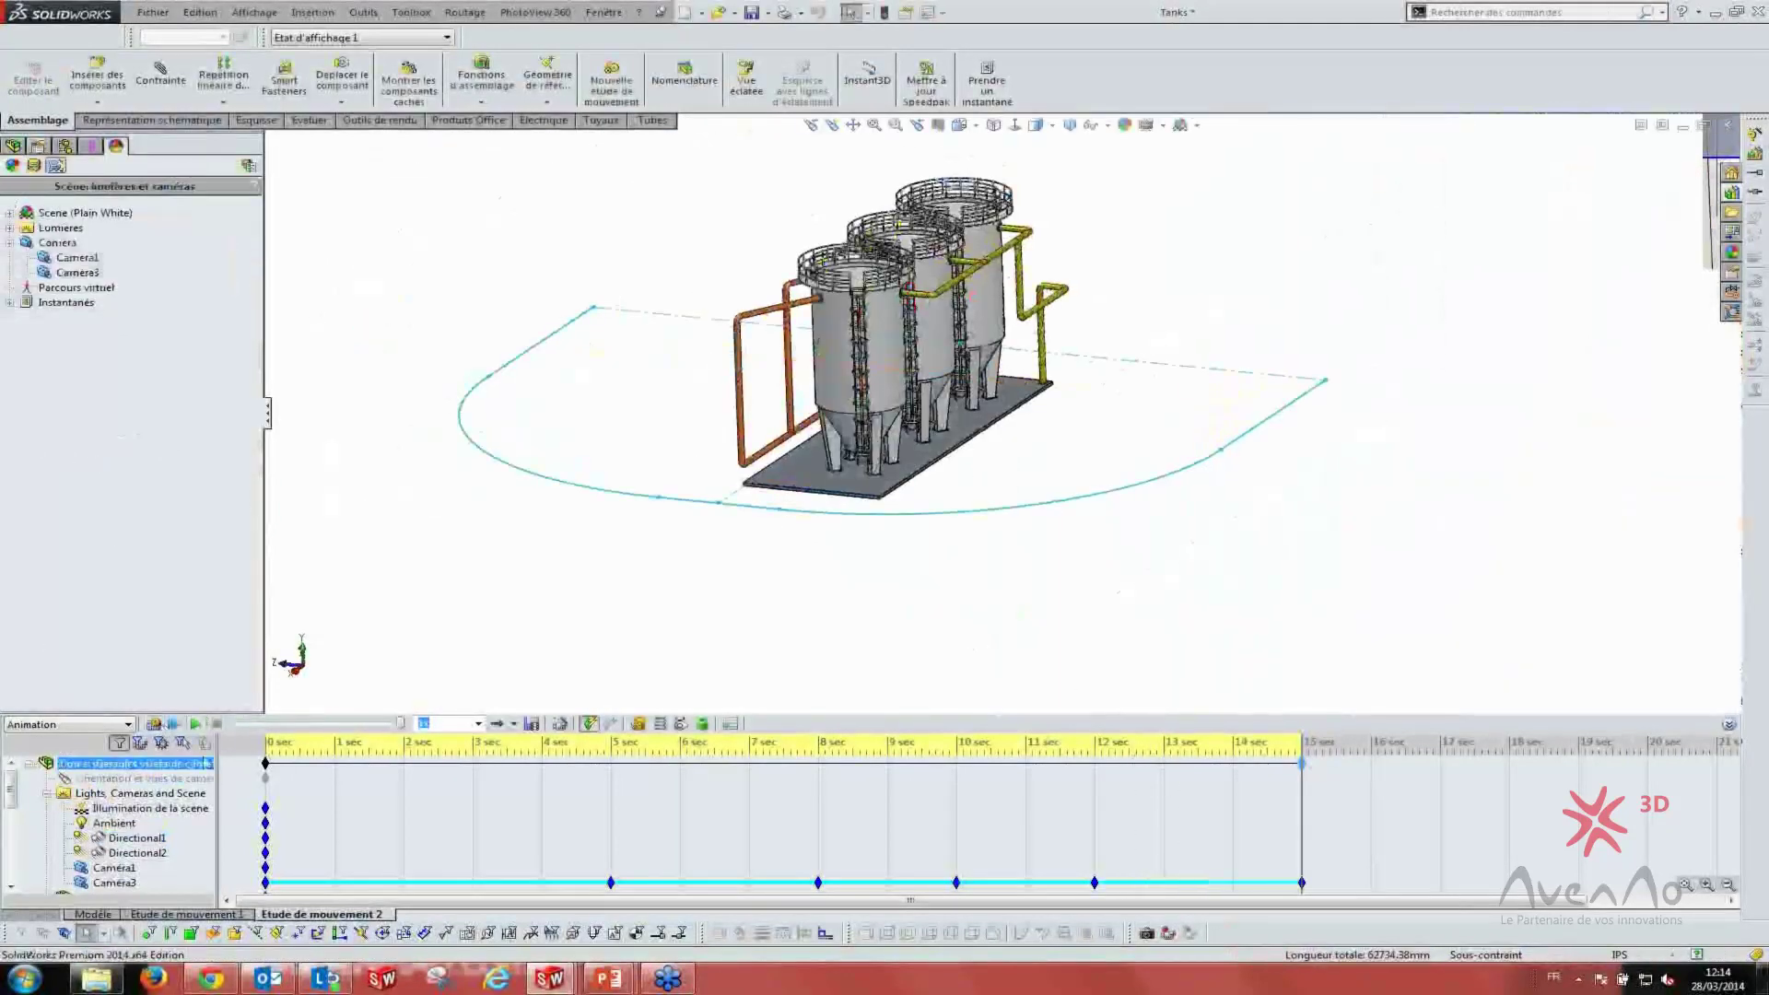
right_click(100, 884)
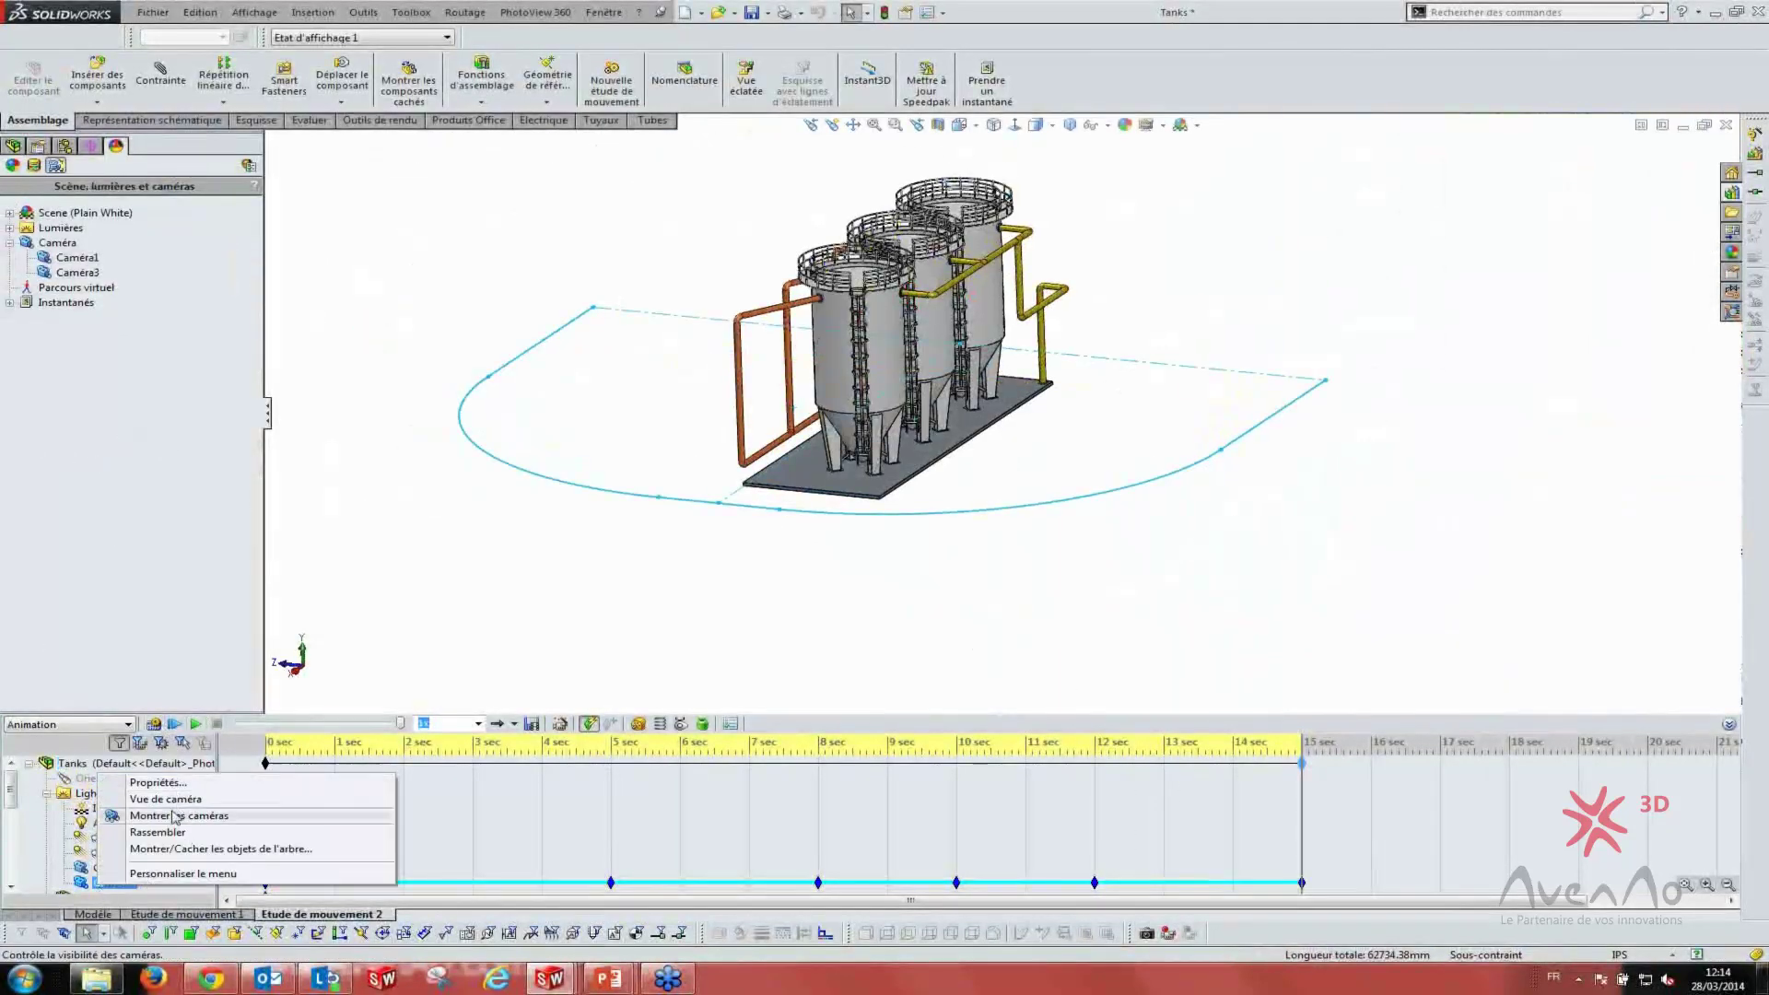
click(175, 811)
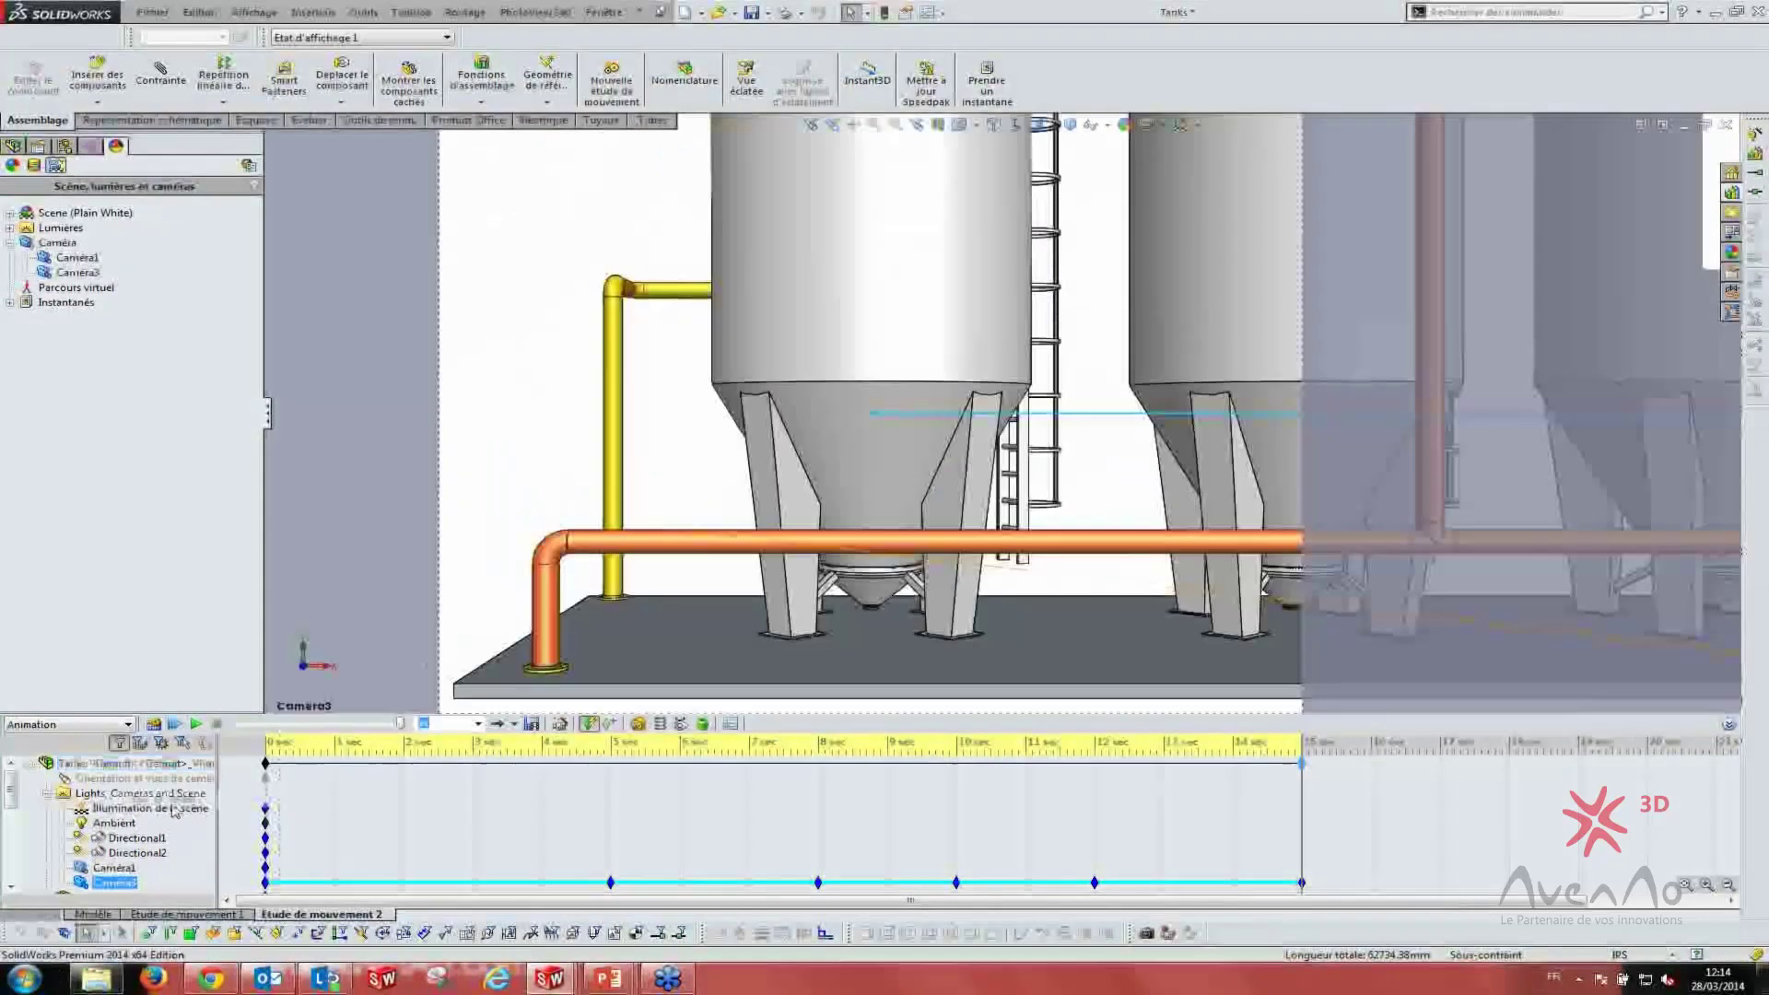
click(198, 726)
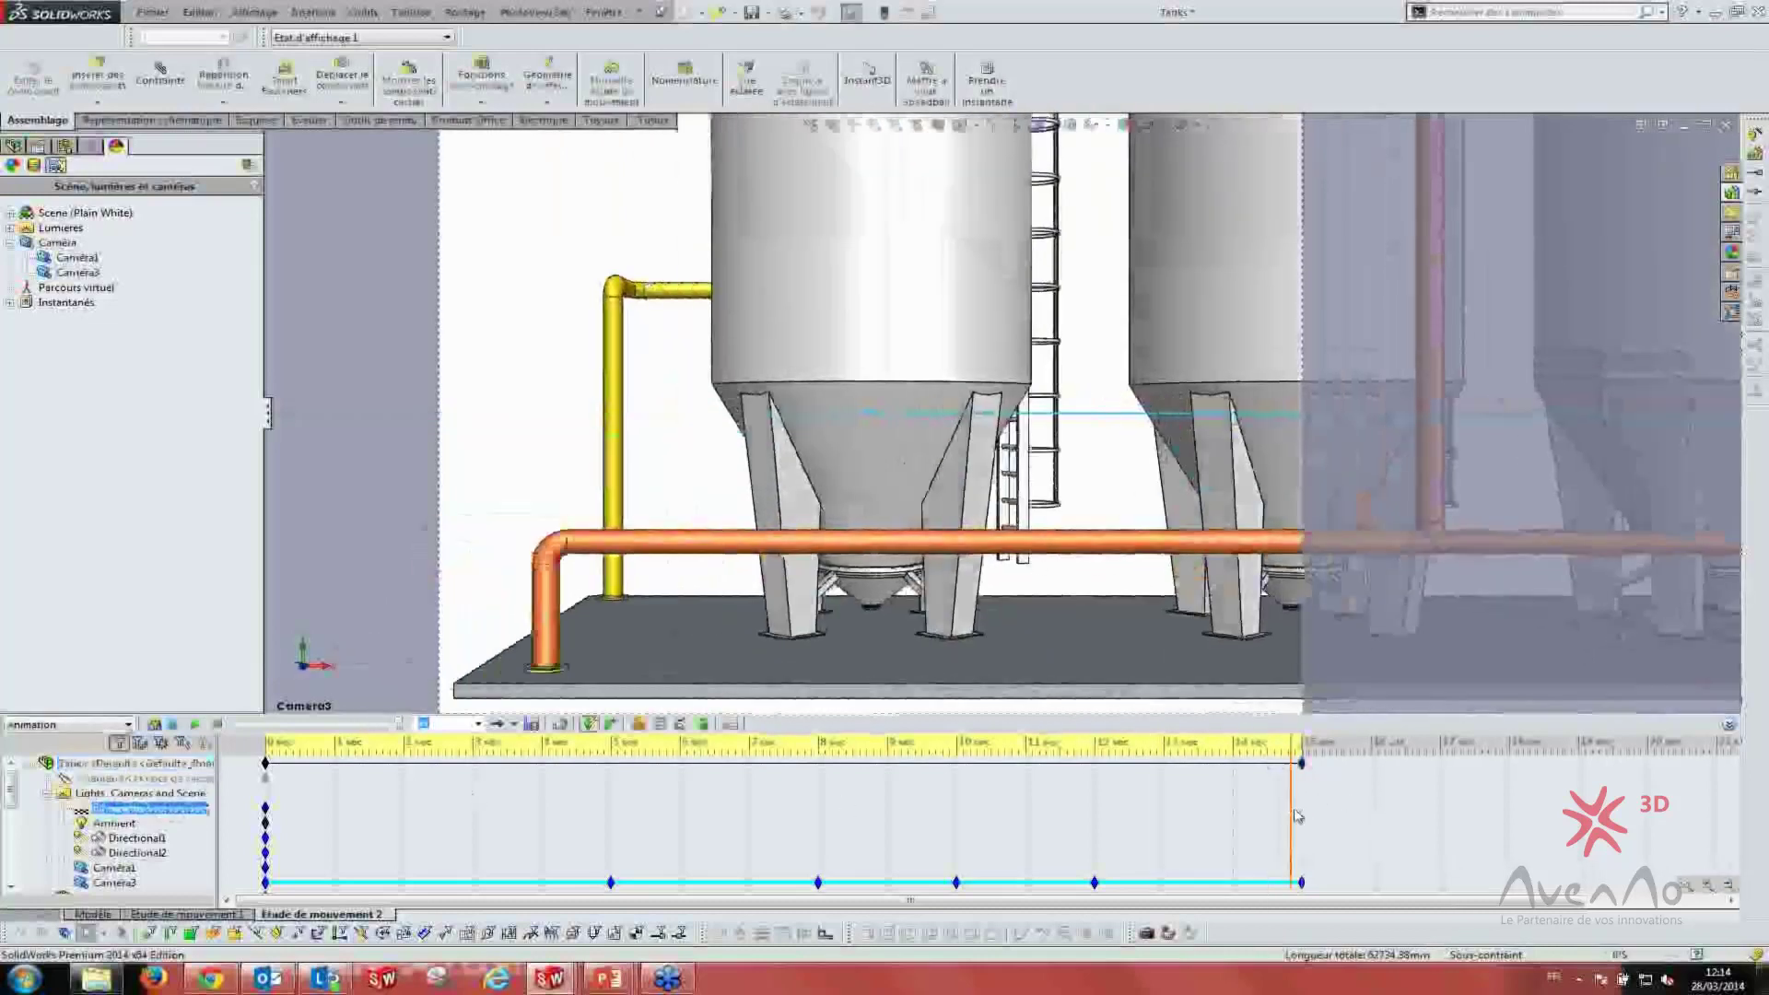
- Copy a Caméra3 keyframe at about 10 s and paste it near 11 s
mouse_move(1302, 807)
mouse_down()
mouse_move(948, 807)
mouse_move(1133, 854)
mouse_move(1260, 853)
mouse_move(983, 856)
mouse_up()
click(953, 854)
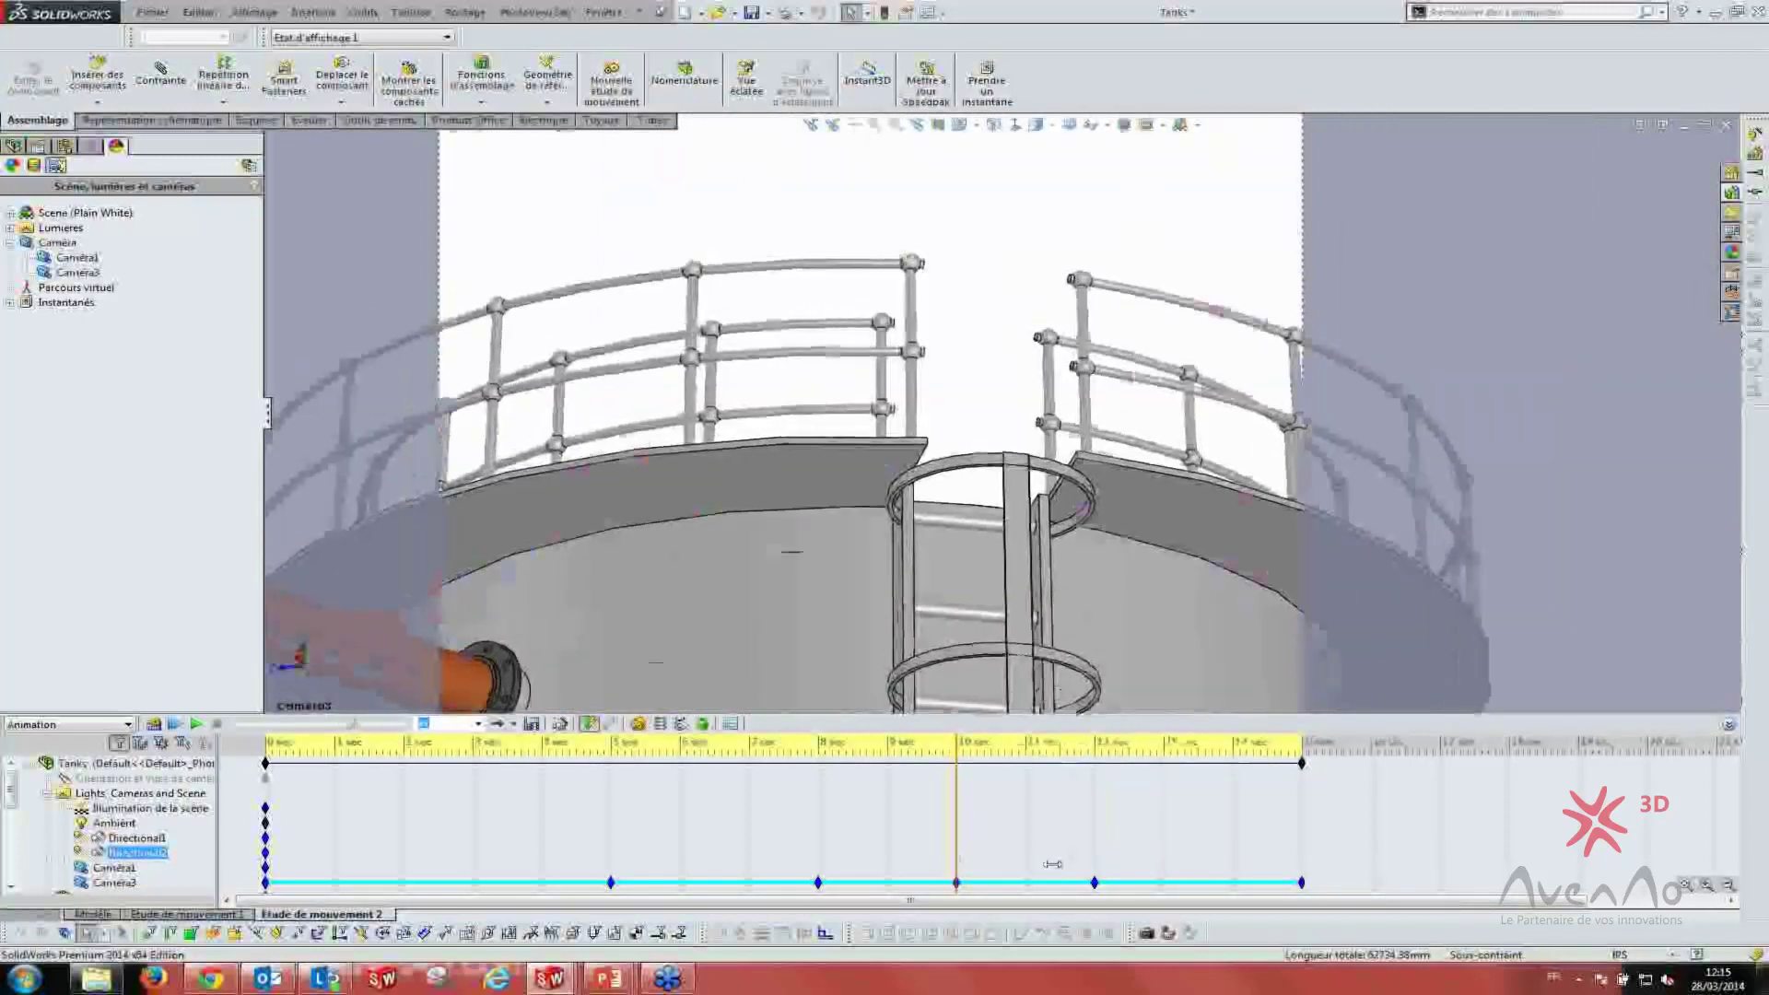
right_click(958, 880)
click(1037, 864)
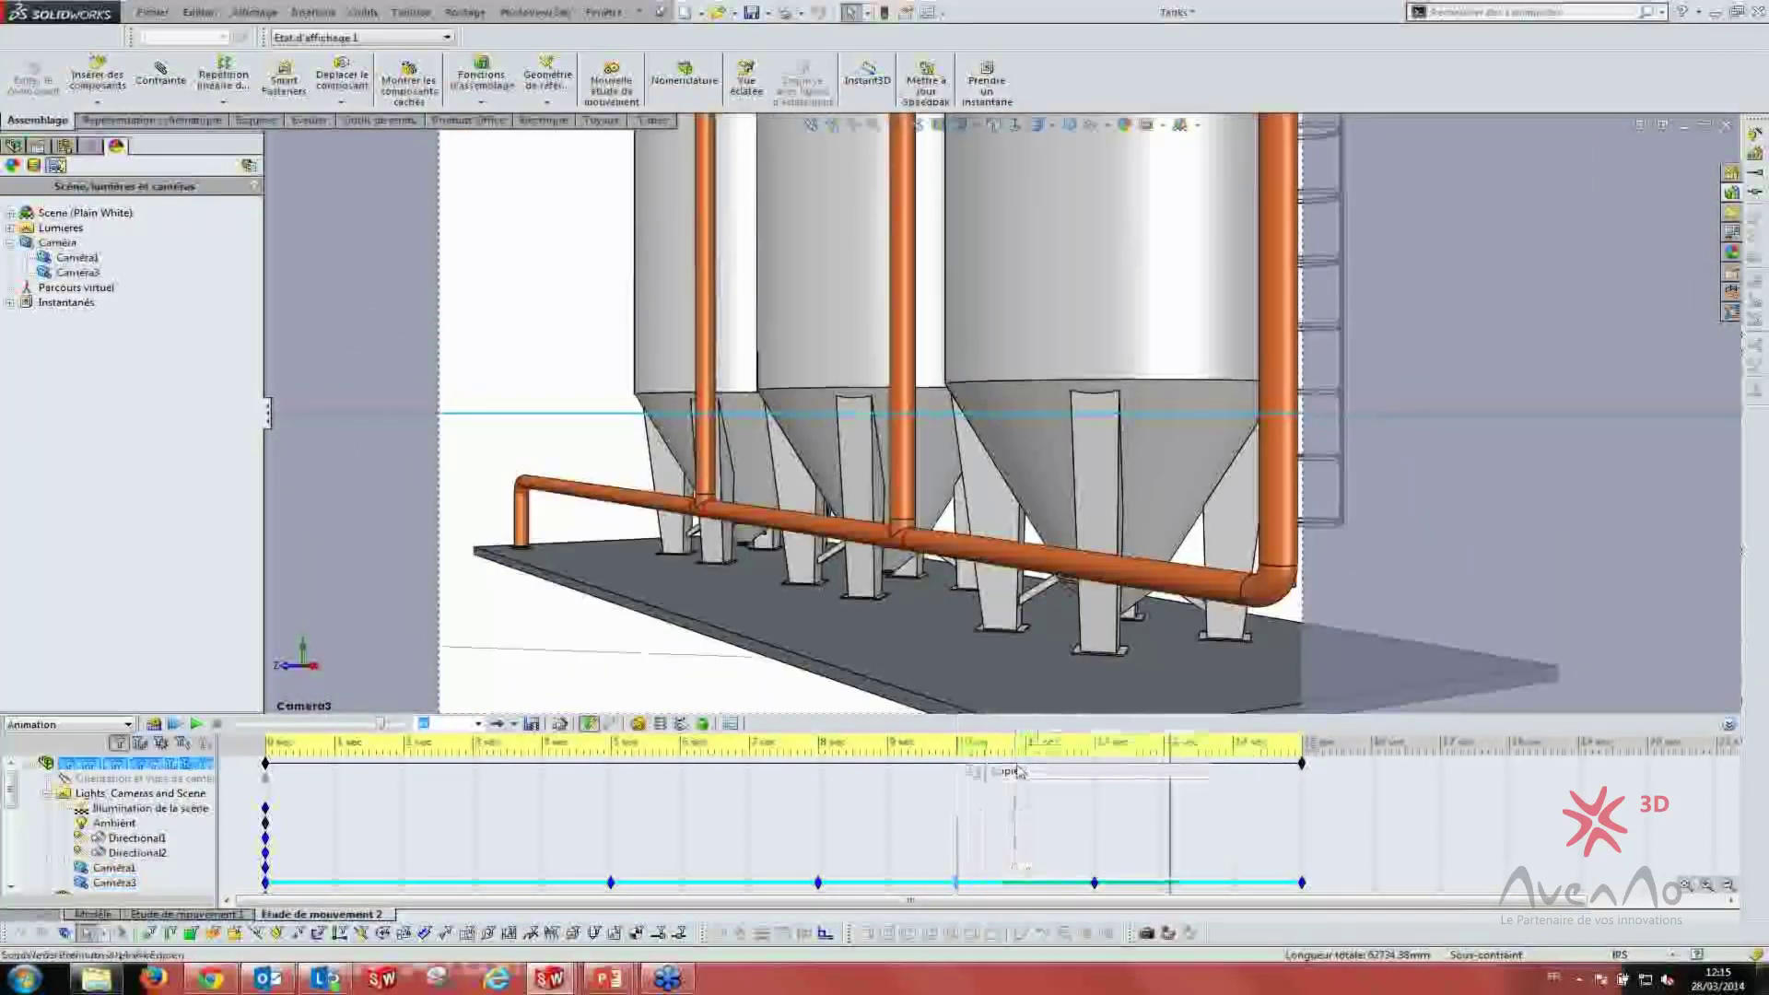
click(1035, 880)
right_click(1033, 888)
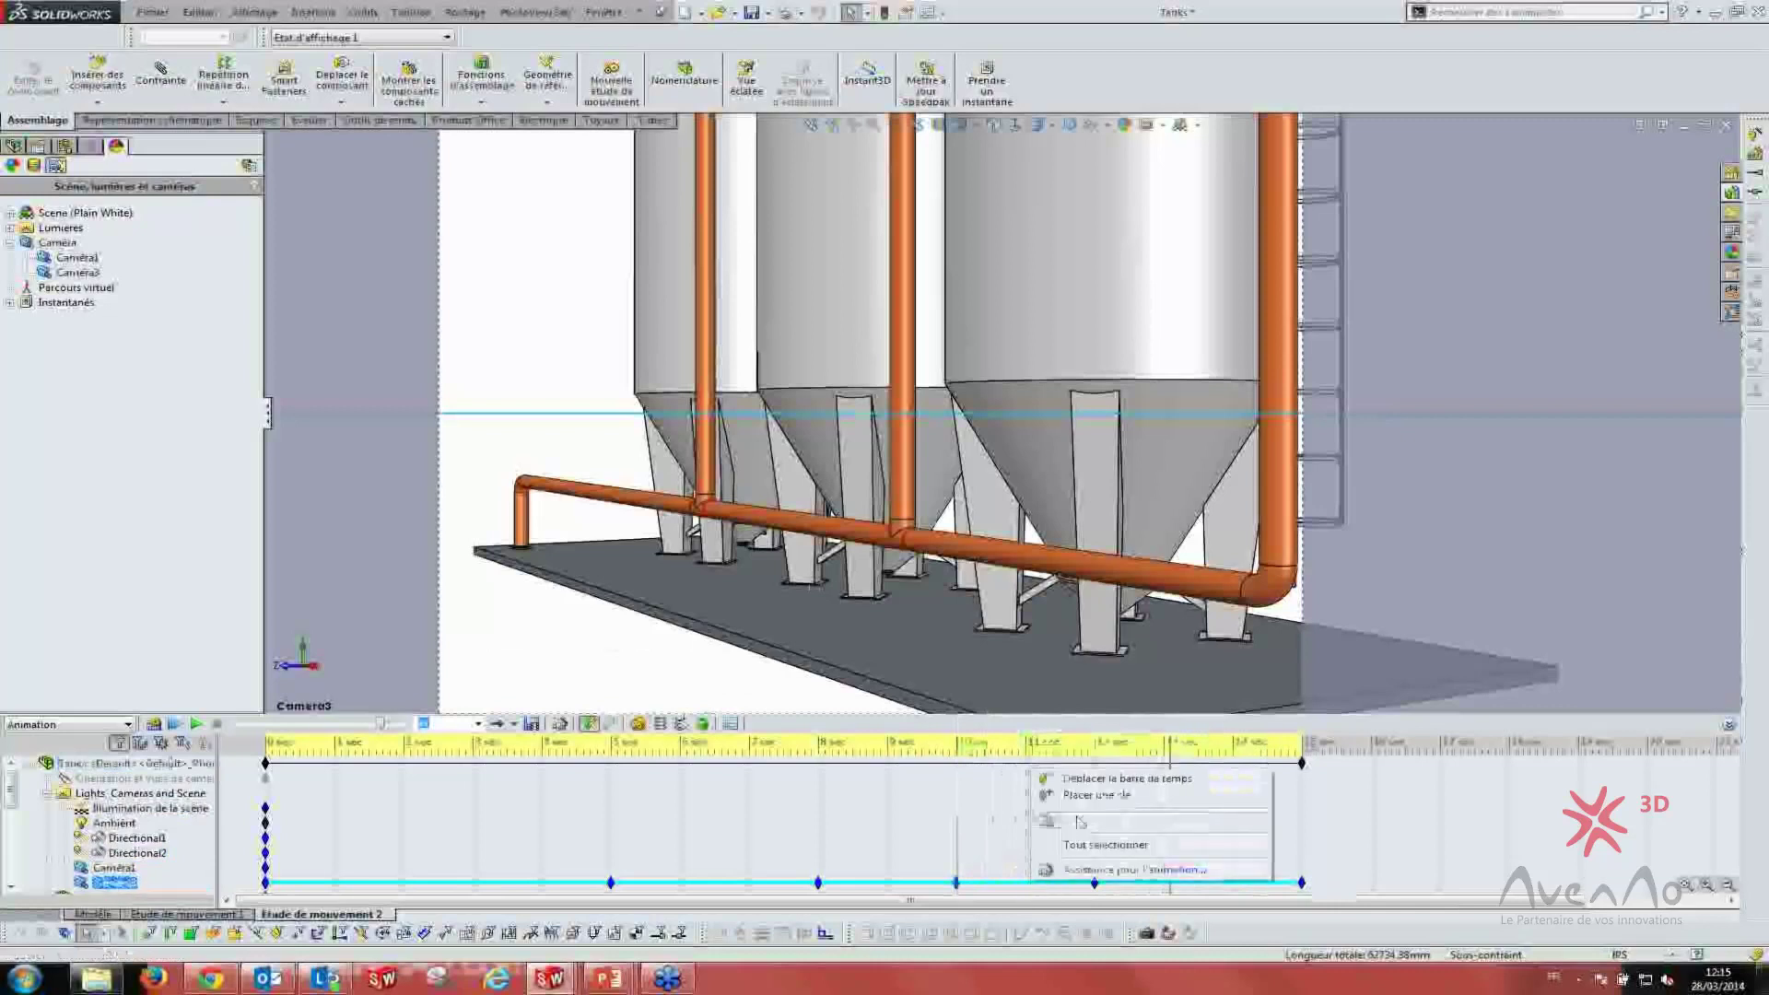
click(1090, 825)
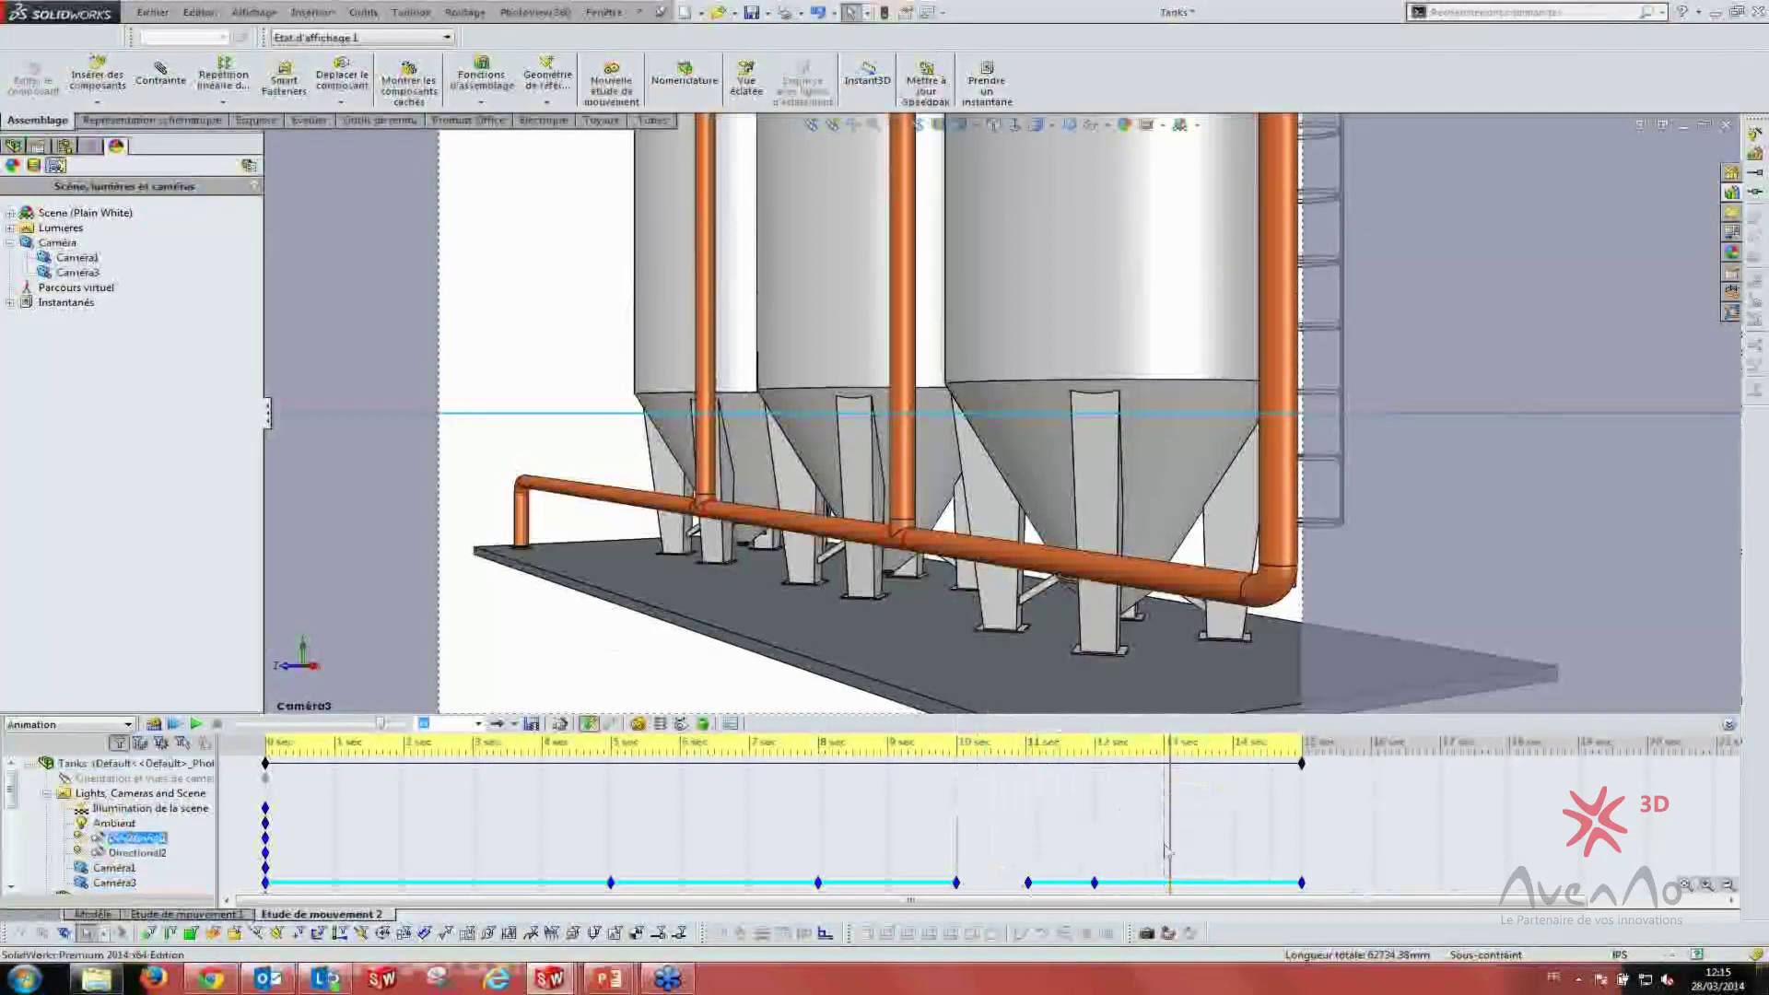
- Drag Caméra3 keys later so the last sits at 14 sec and the study runs to 18 sec
click(1203, 843)
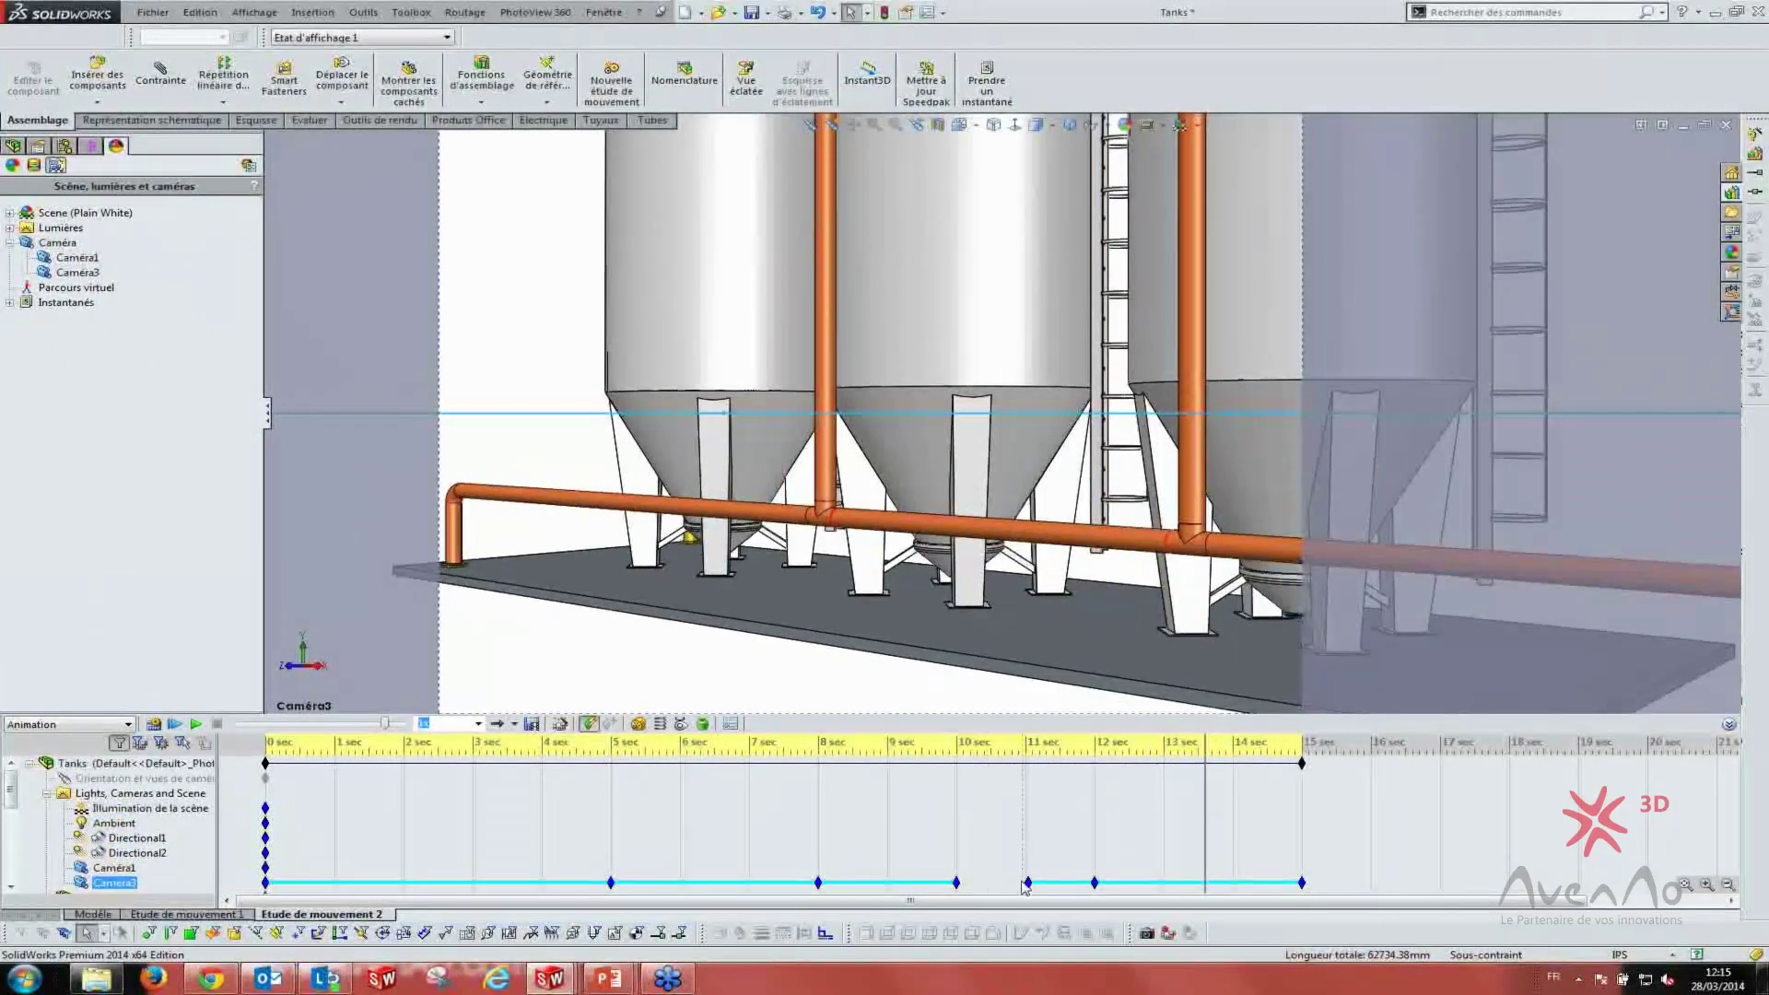
drag(1028, 882, 1091, 887)
drag(1092, 887, 1166, 883)
click(1060, 883)
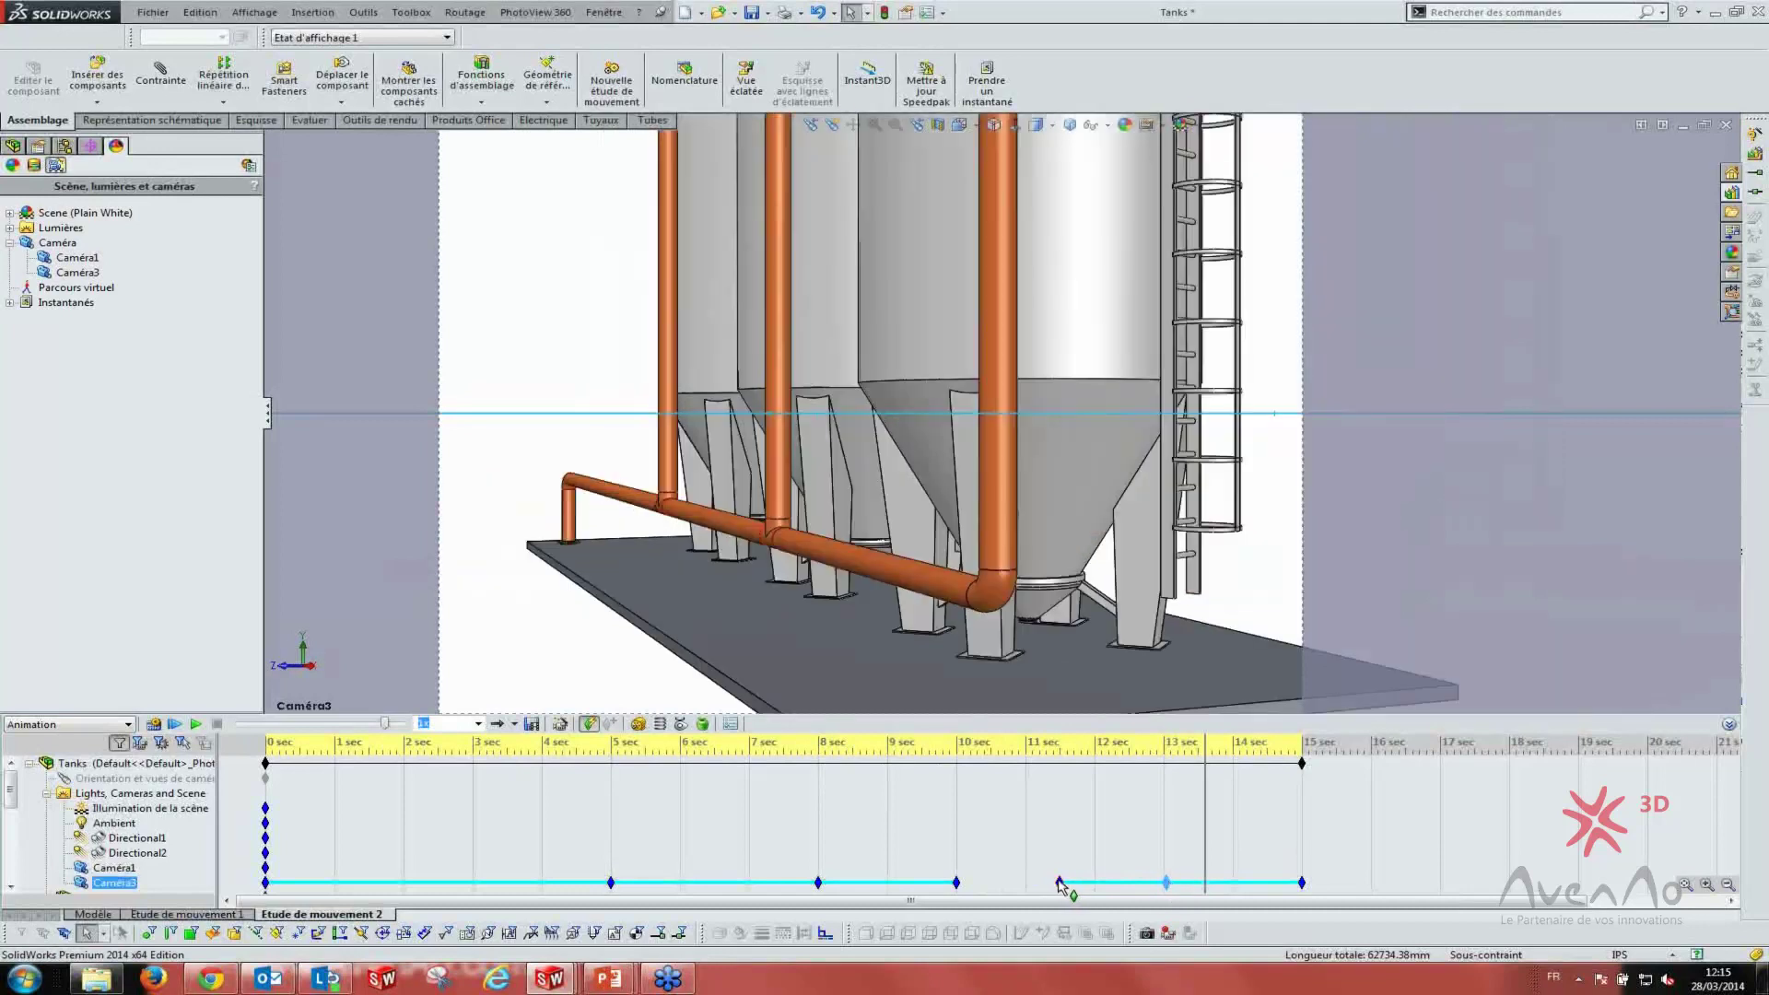
drag(1060, 884, 1509, 883)
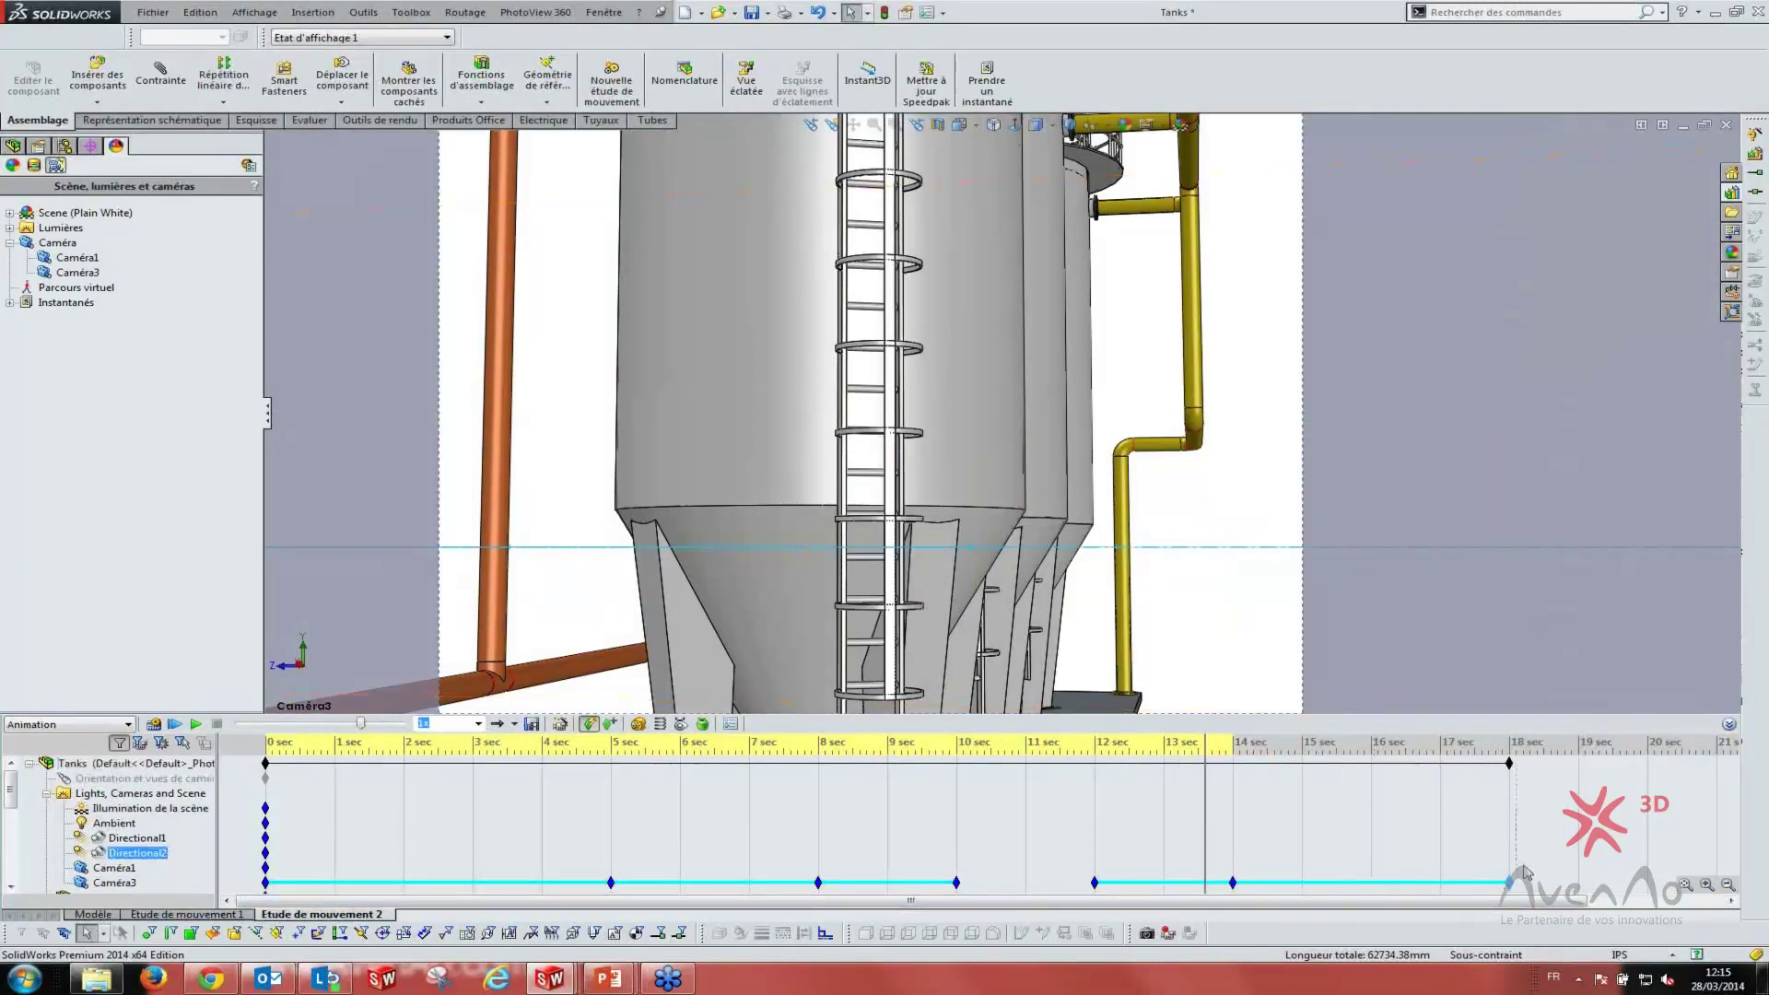
- Rewind the time bar to about 9 s and replay the Caméra3 fly-through toward 18 s
click(1197, 791)
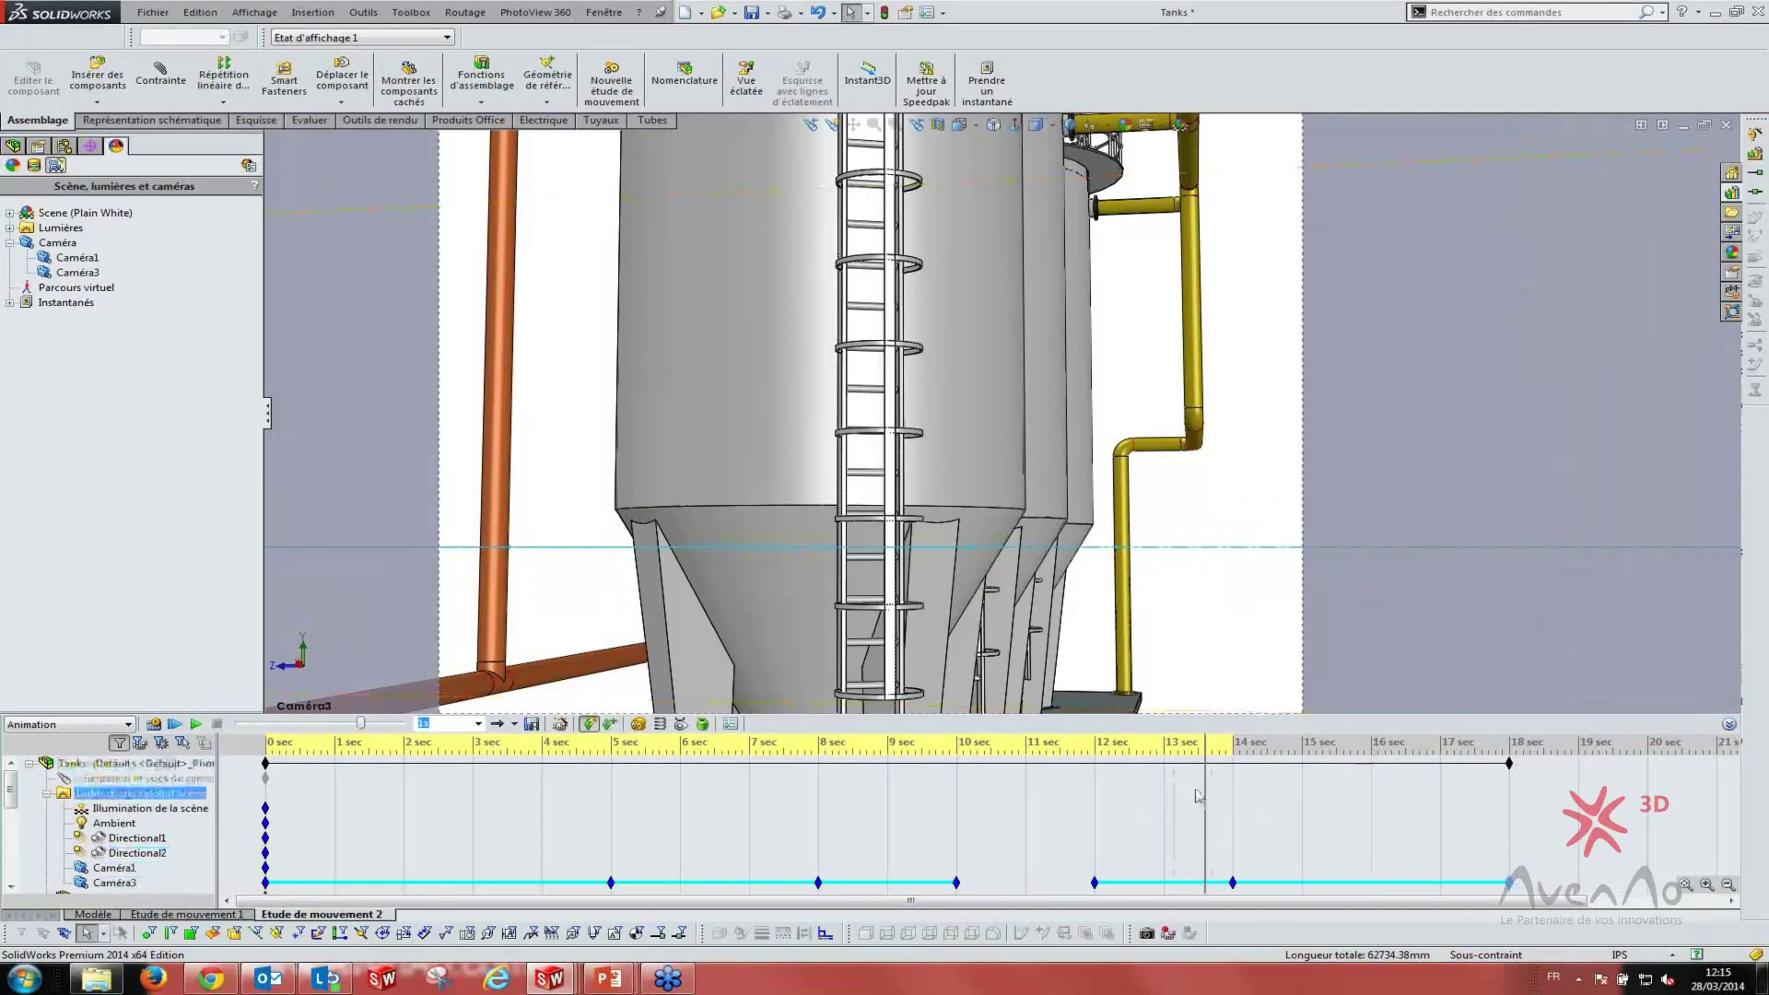
drag(1196, 788, 445, 798)
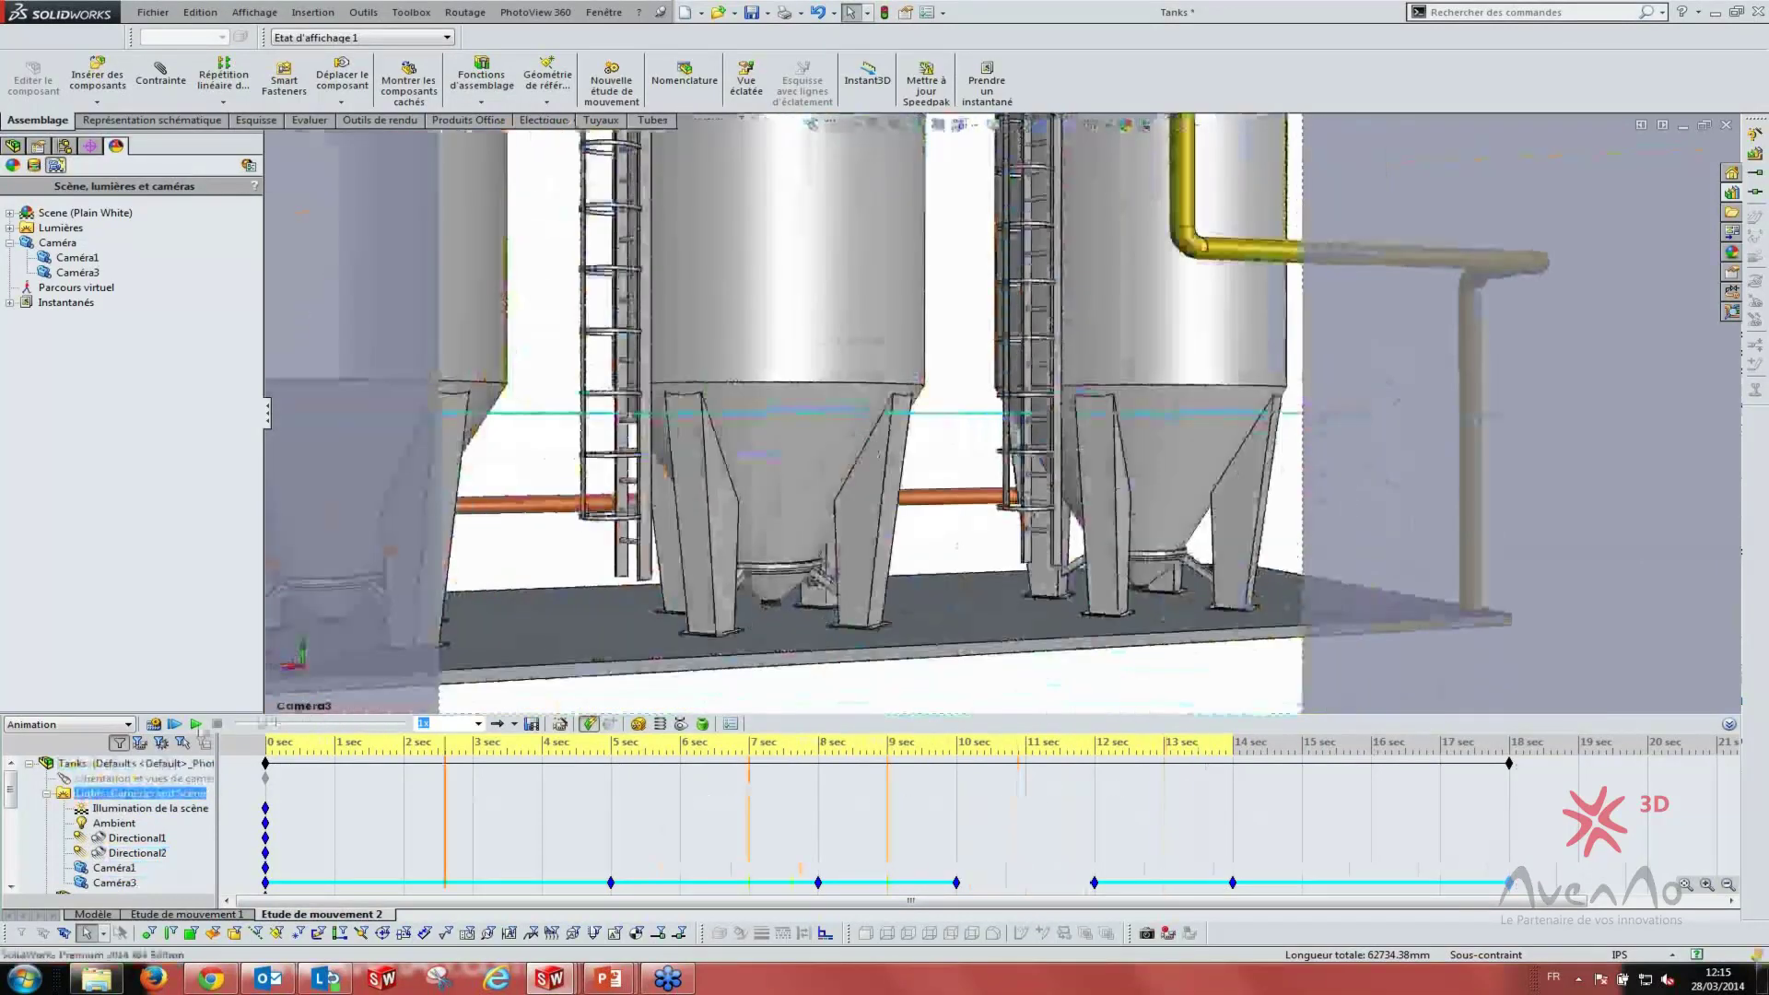
click(197, 724)
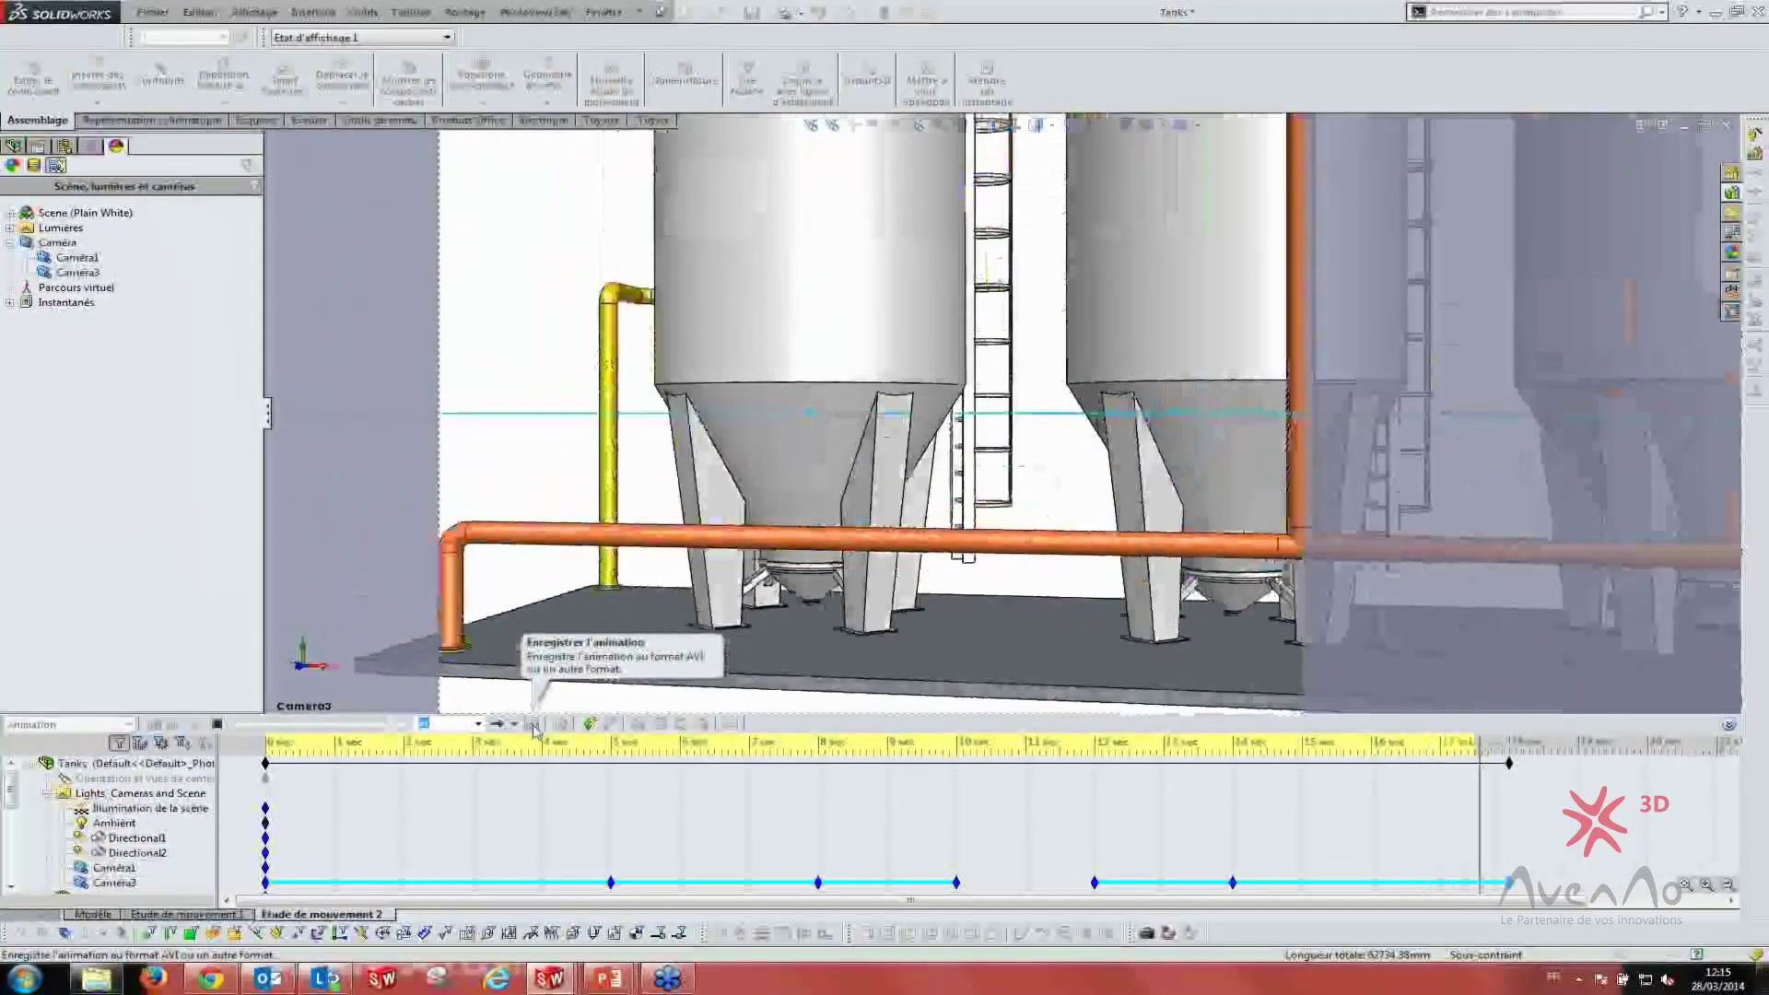
- Set the Tanks AVI export to capture Ecran SolidWorks at 7.5 fps, keeping camera proportions
click(532, 724)
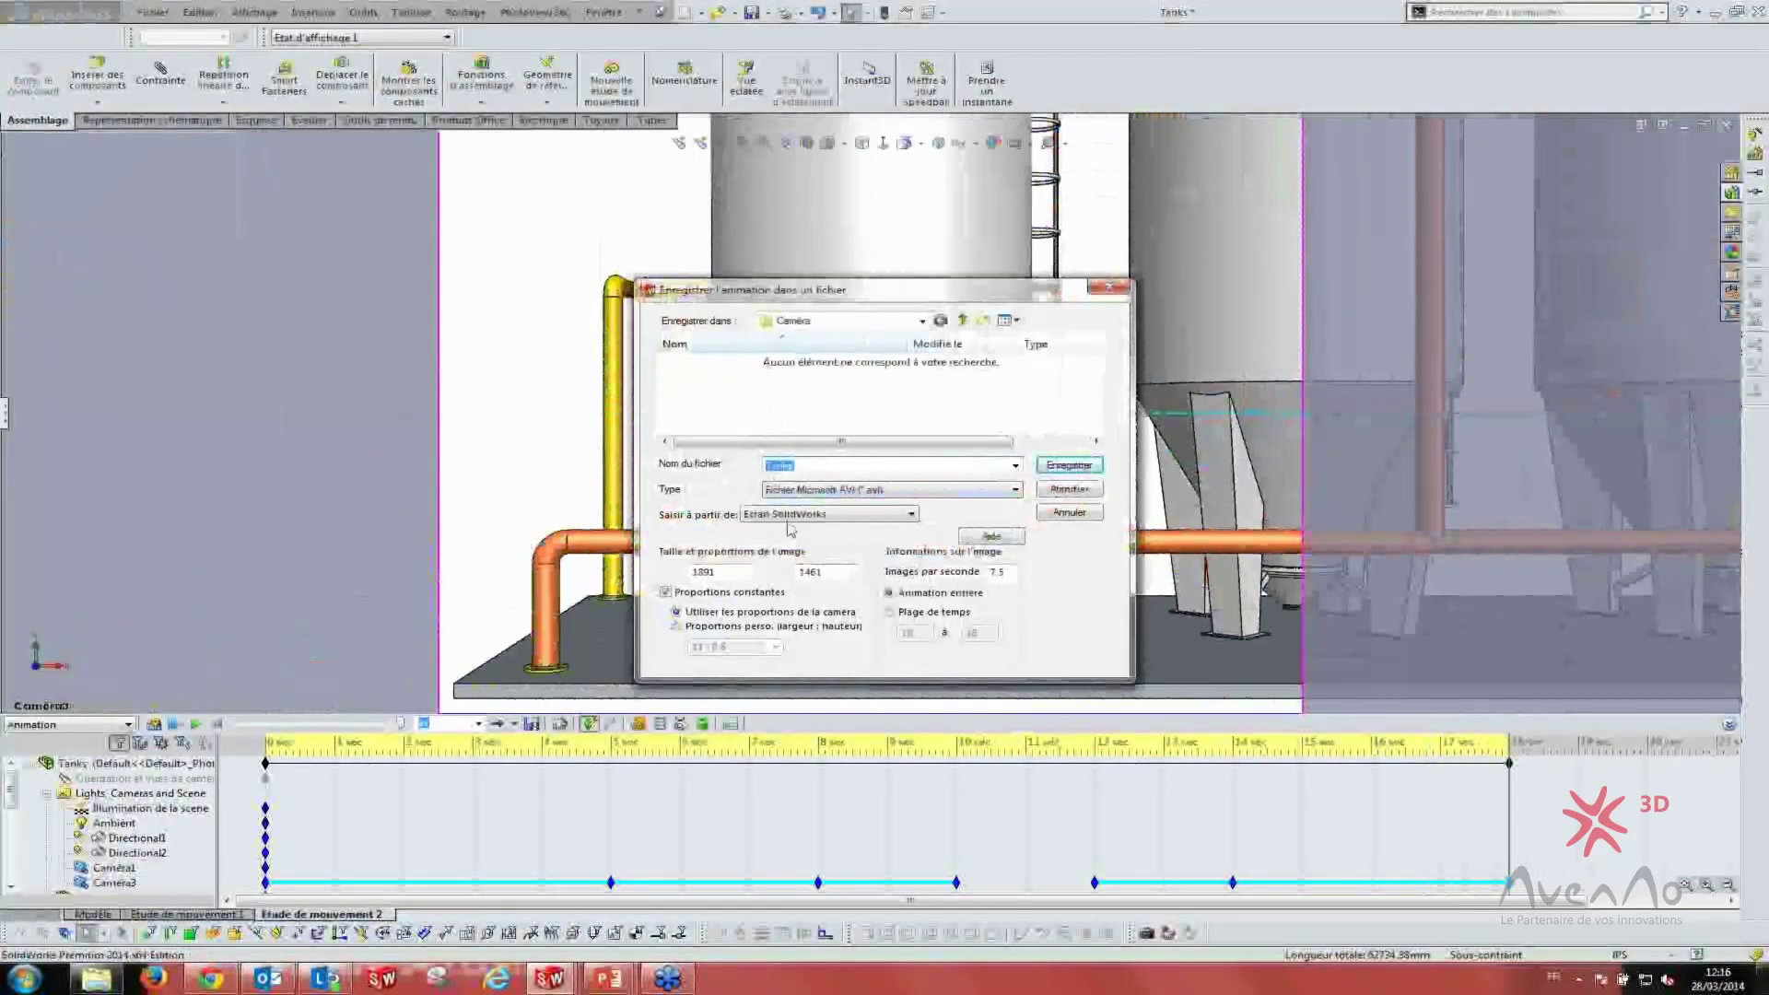
click(794, 514)
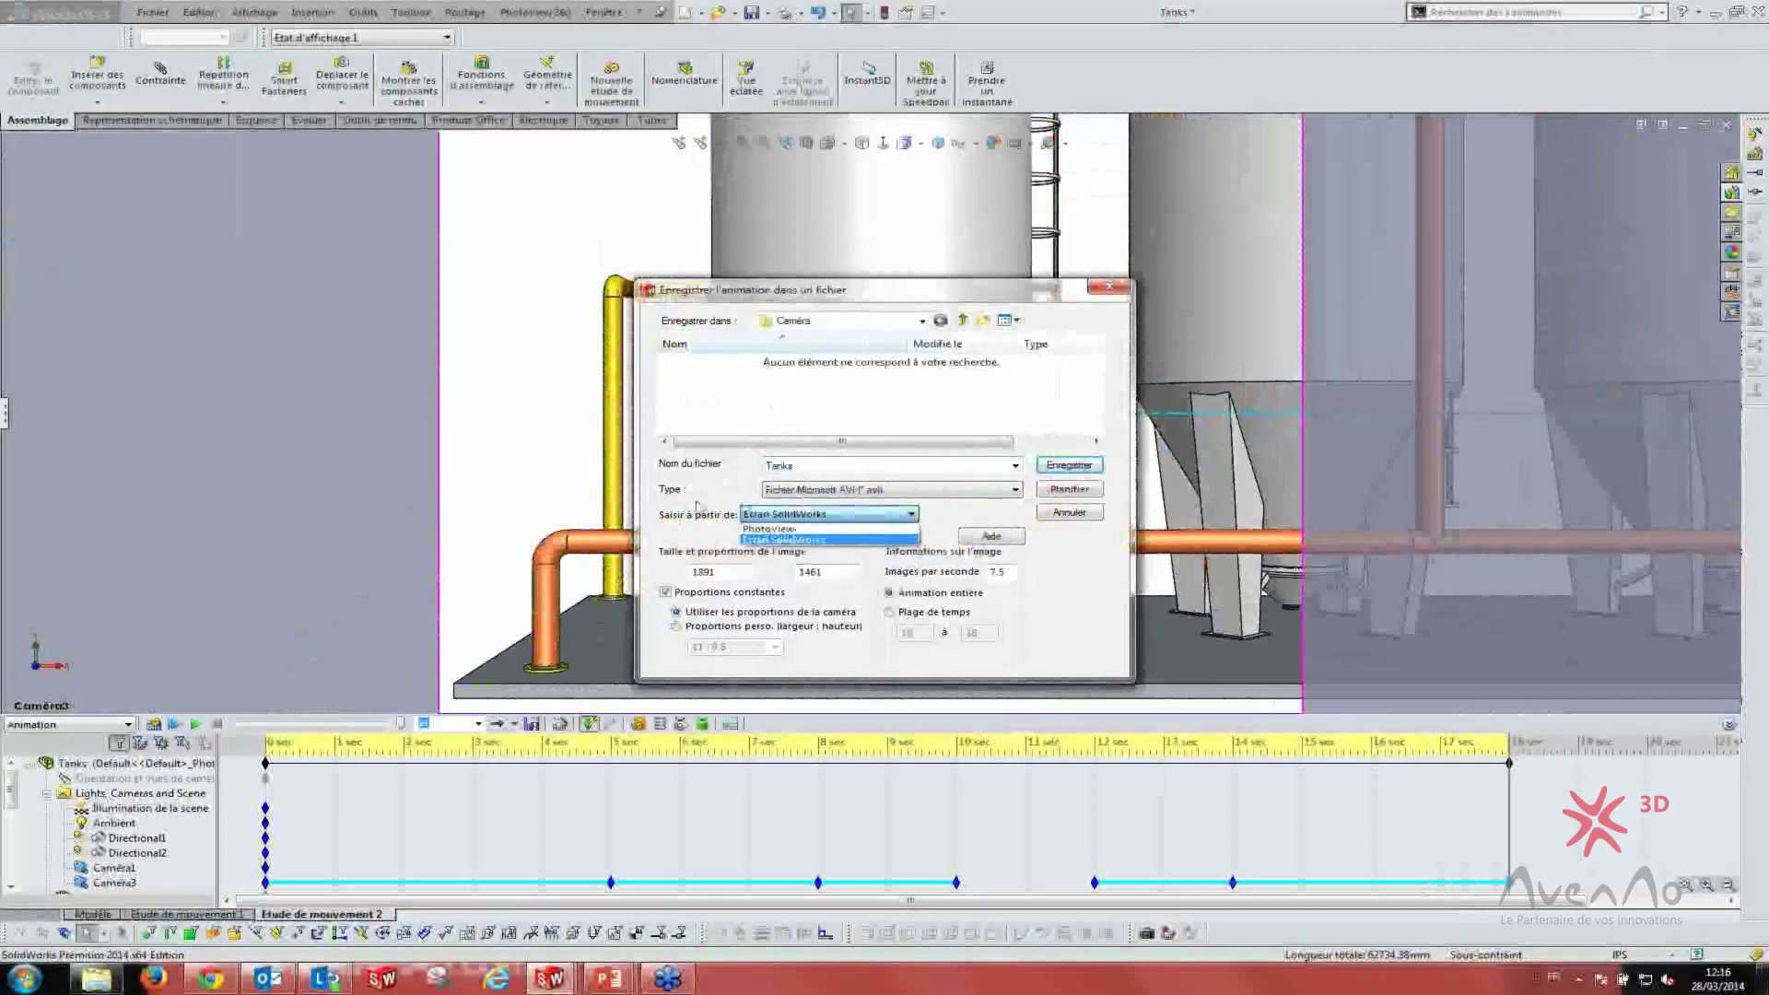
click(681, 514)
click(769, 514)
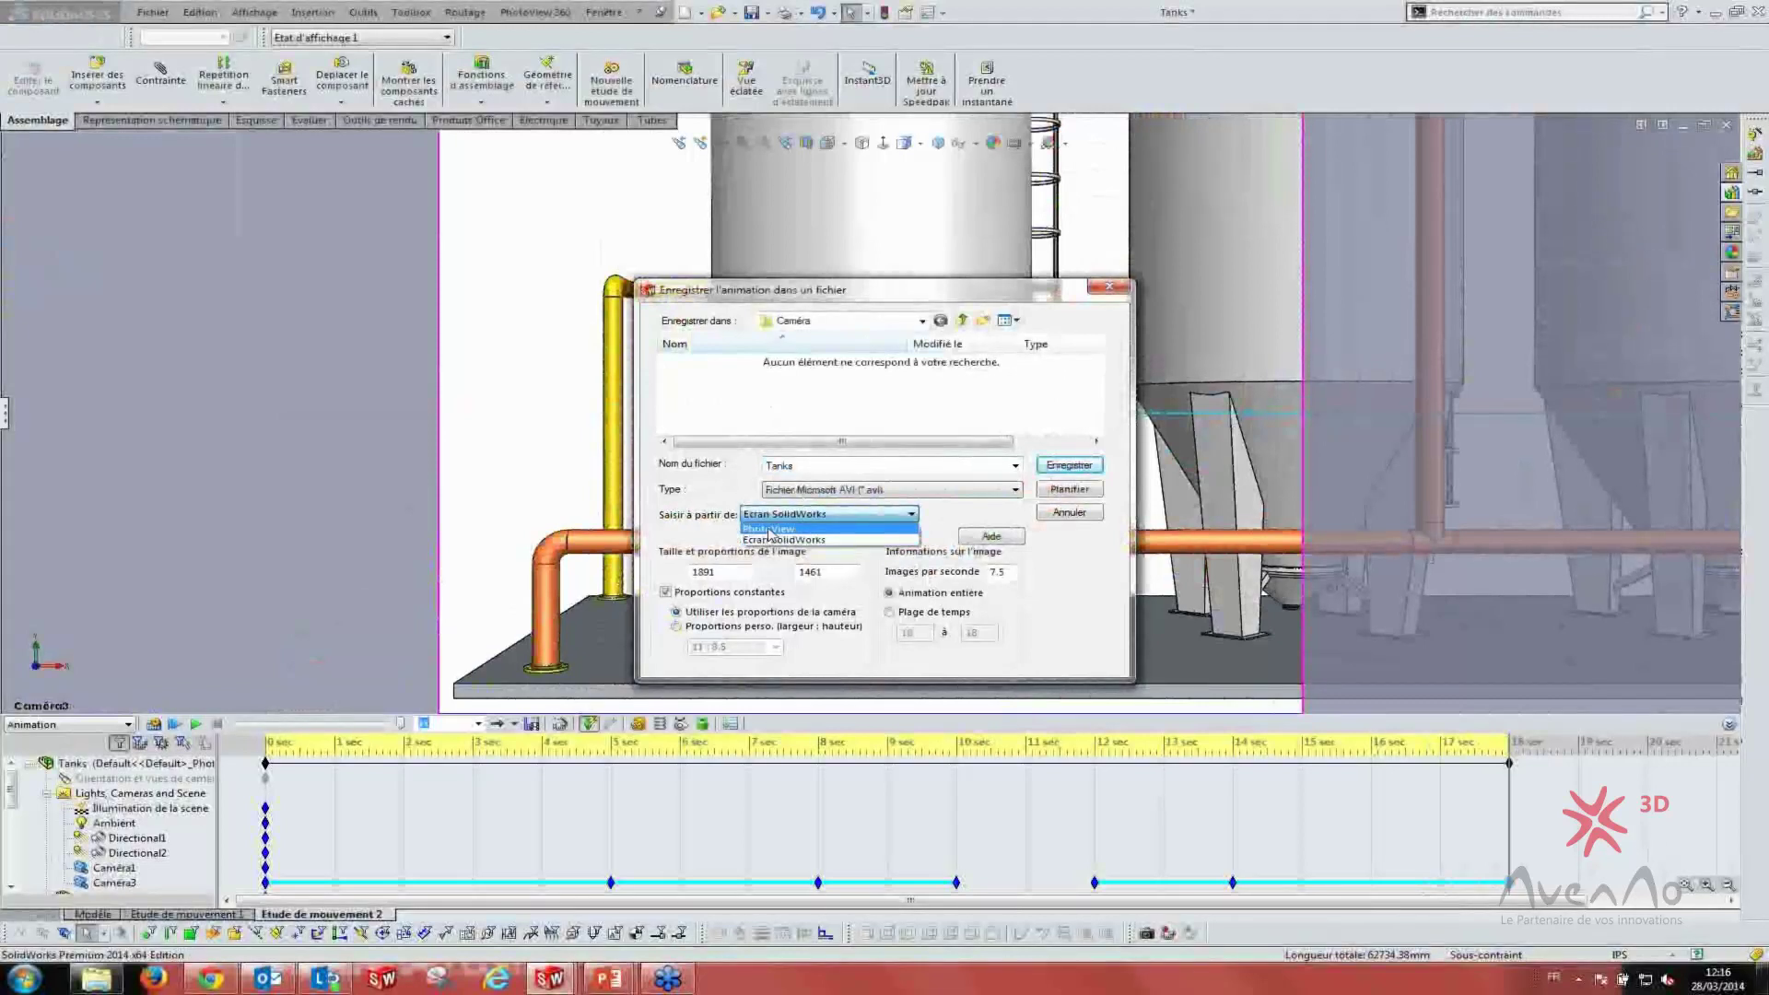
click(805, 516)
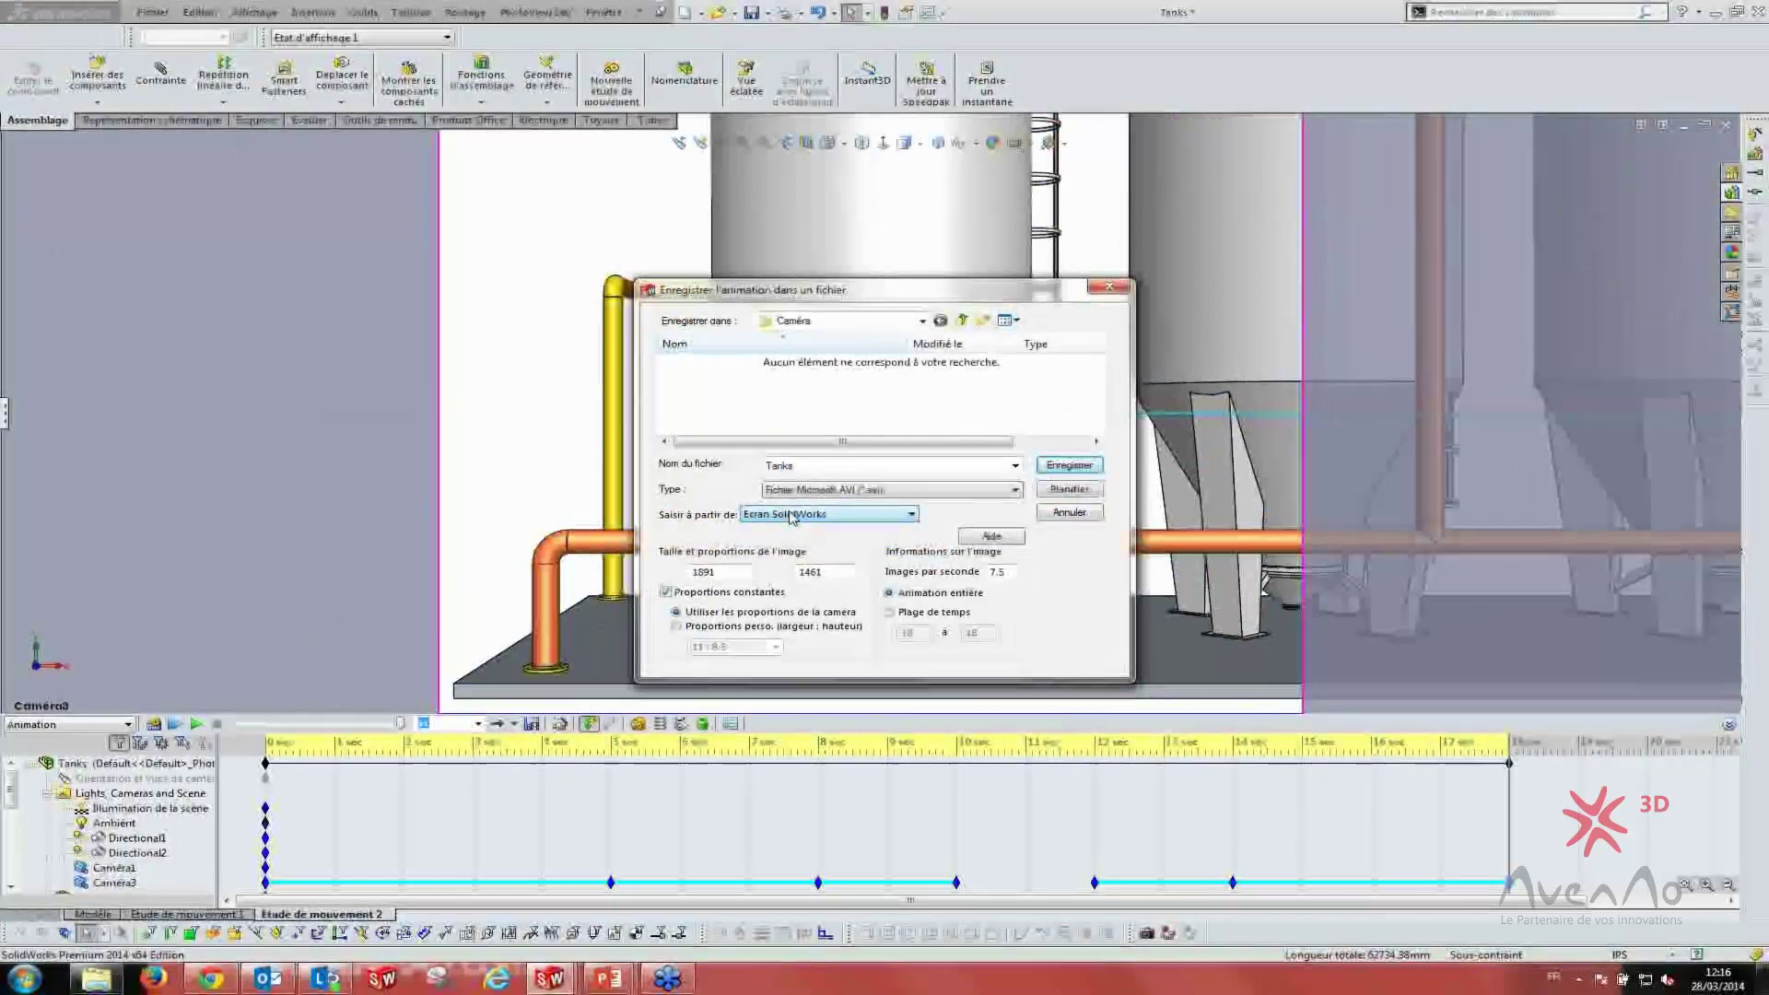
click(816, 516)
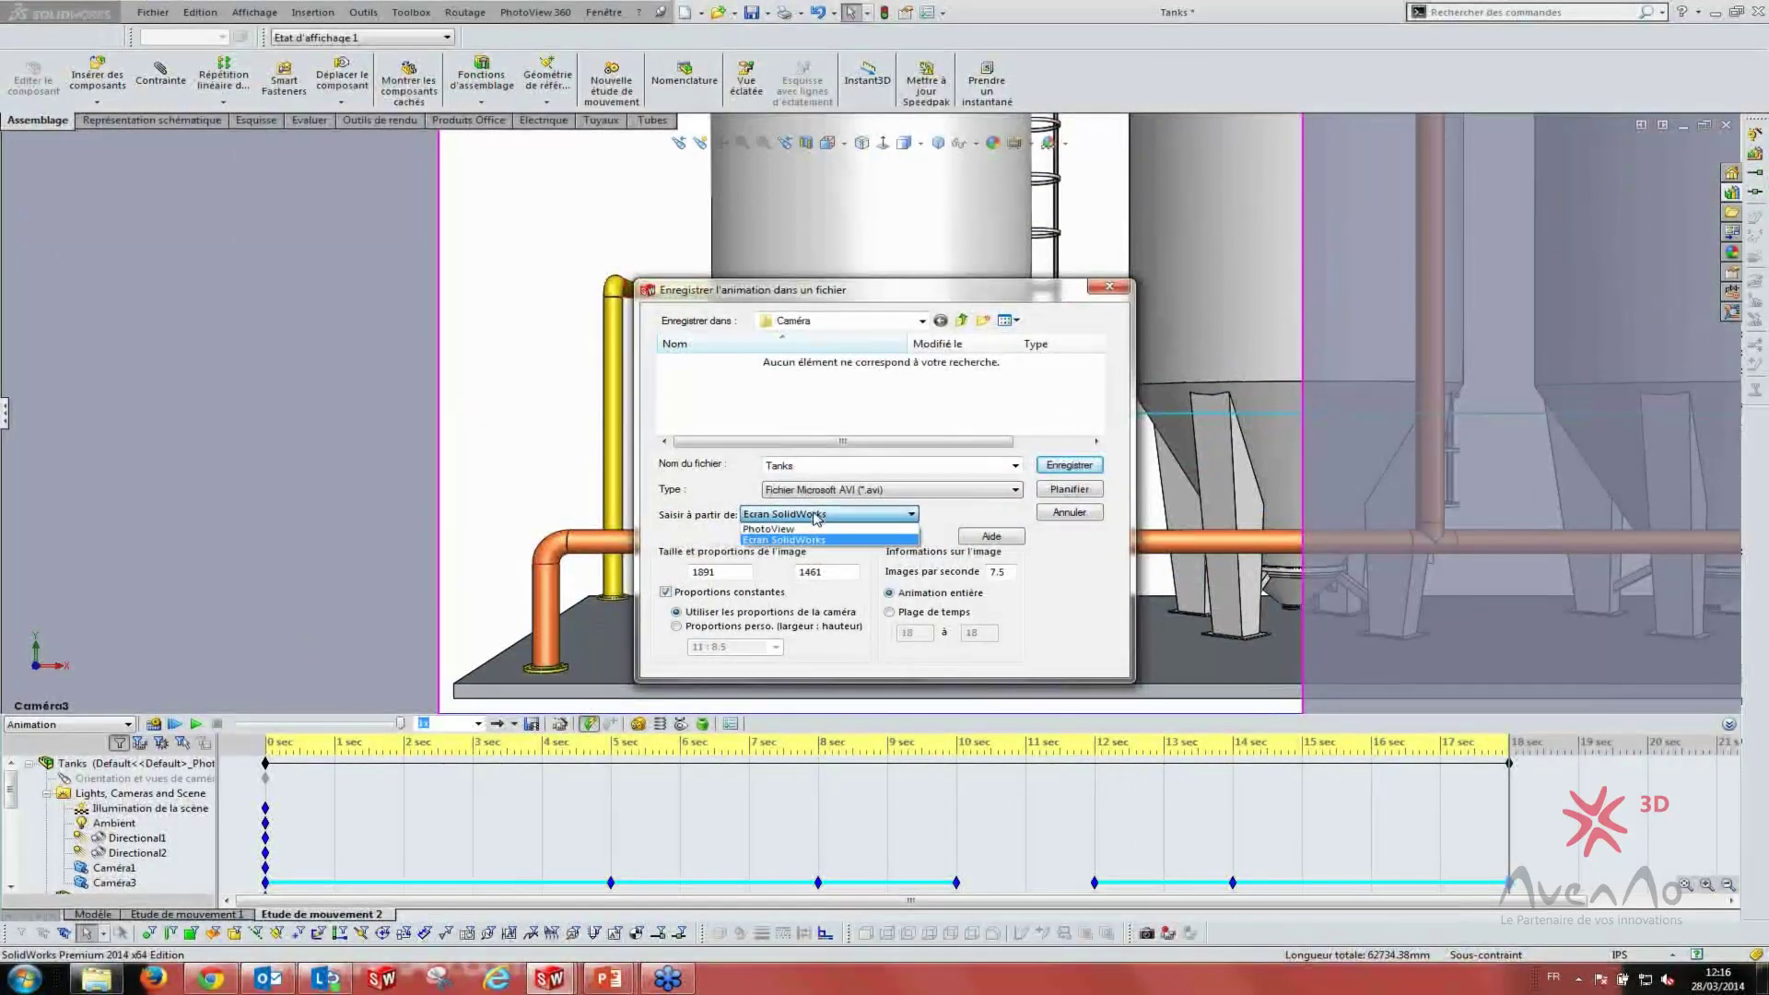
click(816, 516)
click(782, 518)
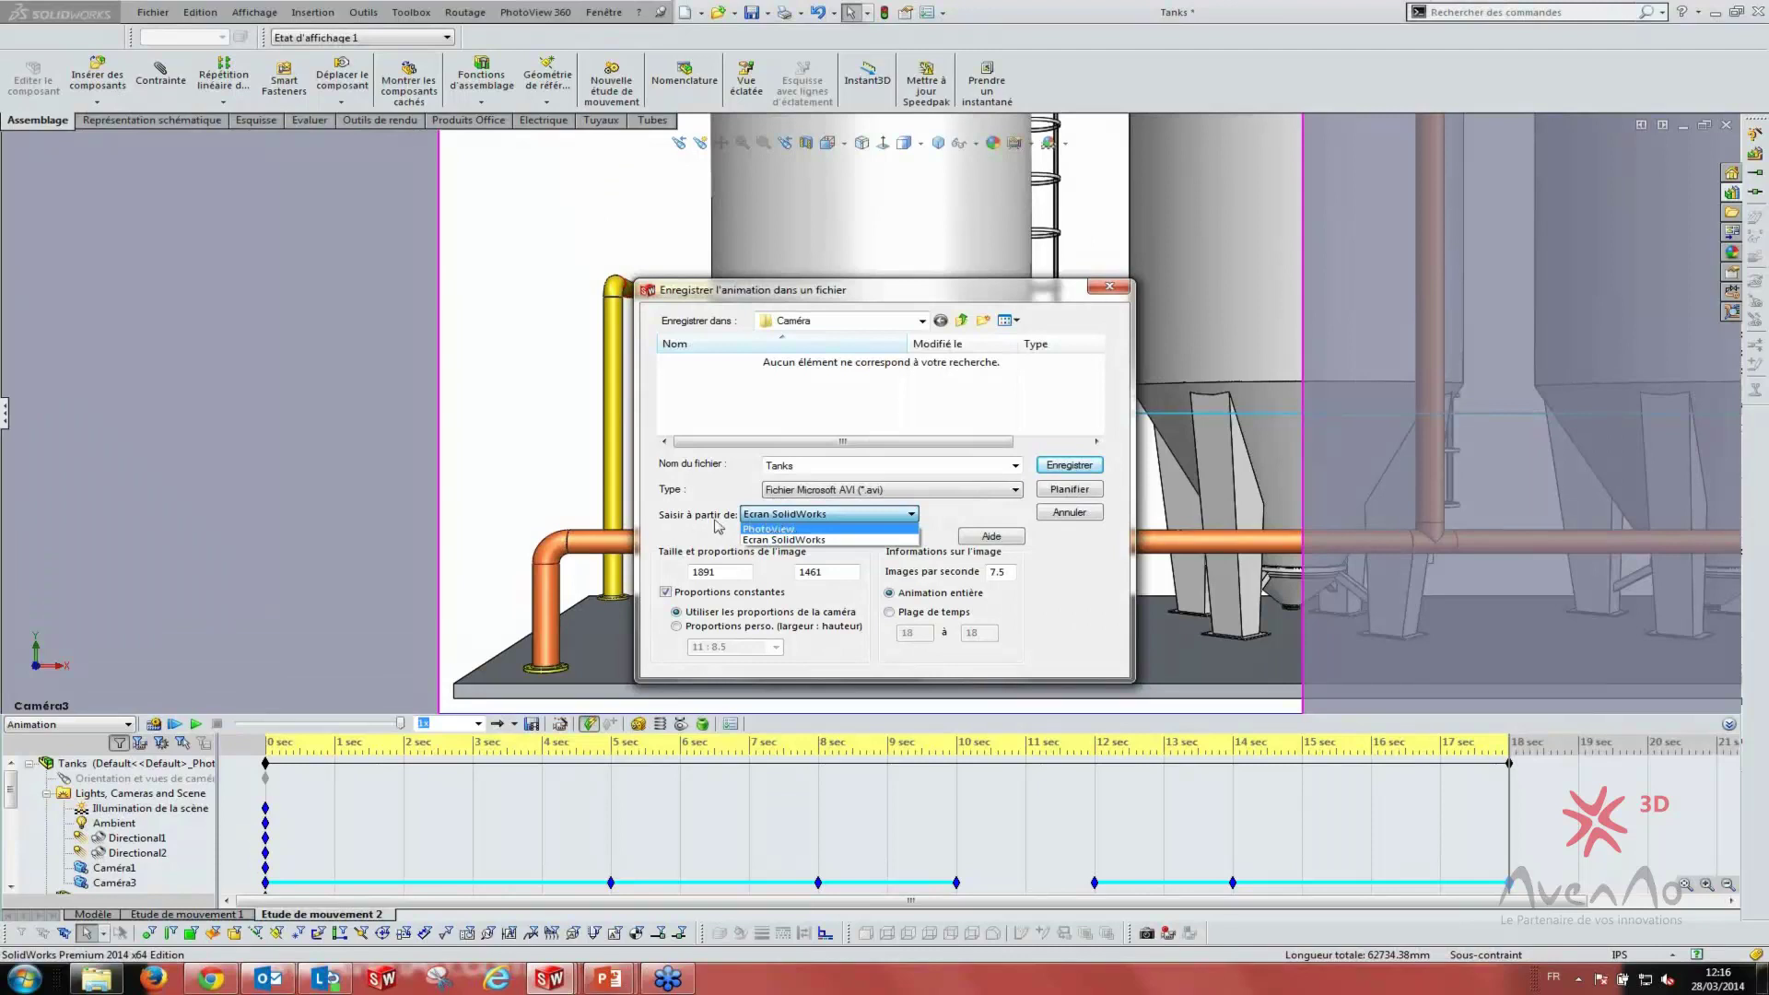
click(778, 515)
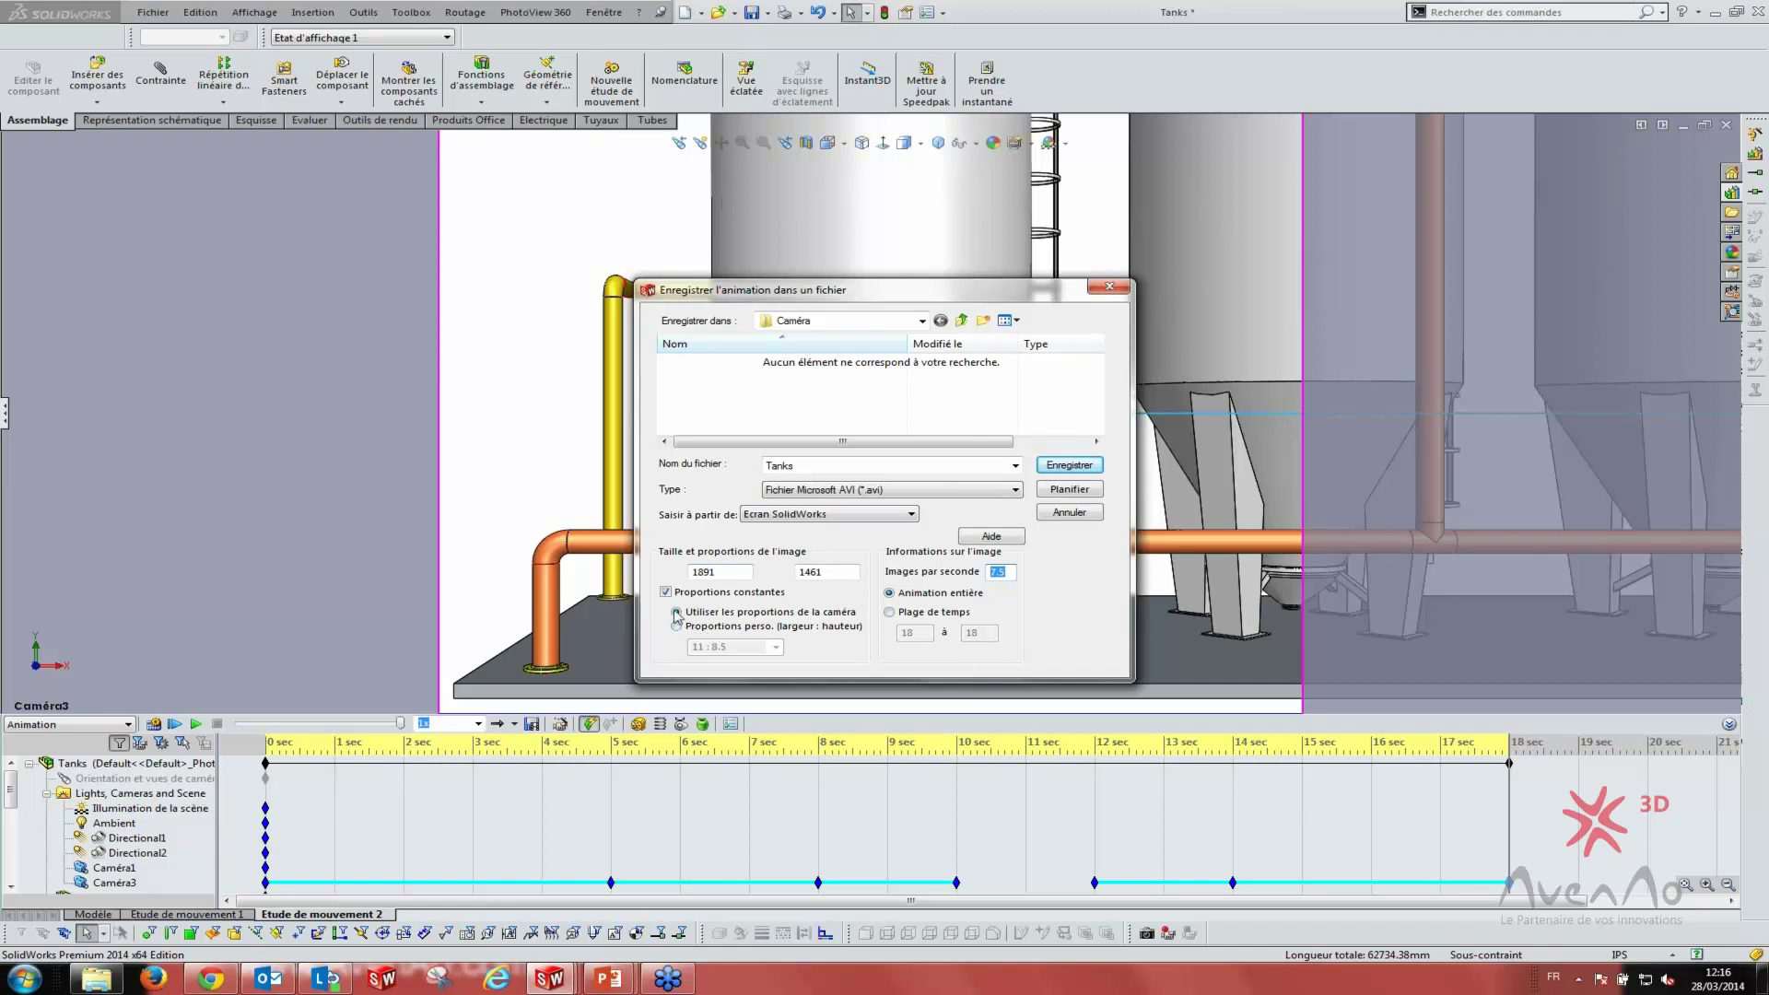
click(695, 629)
click(703, 614)
- Record the Tanks AVI with the Intel IYUV codec, recalculating the motion study first
click(1069, 465)
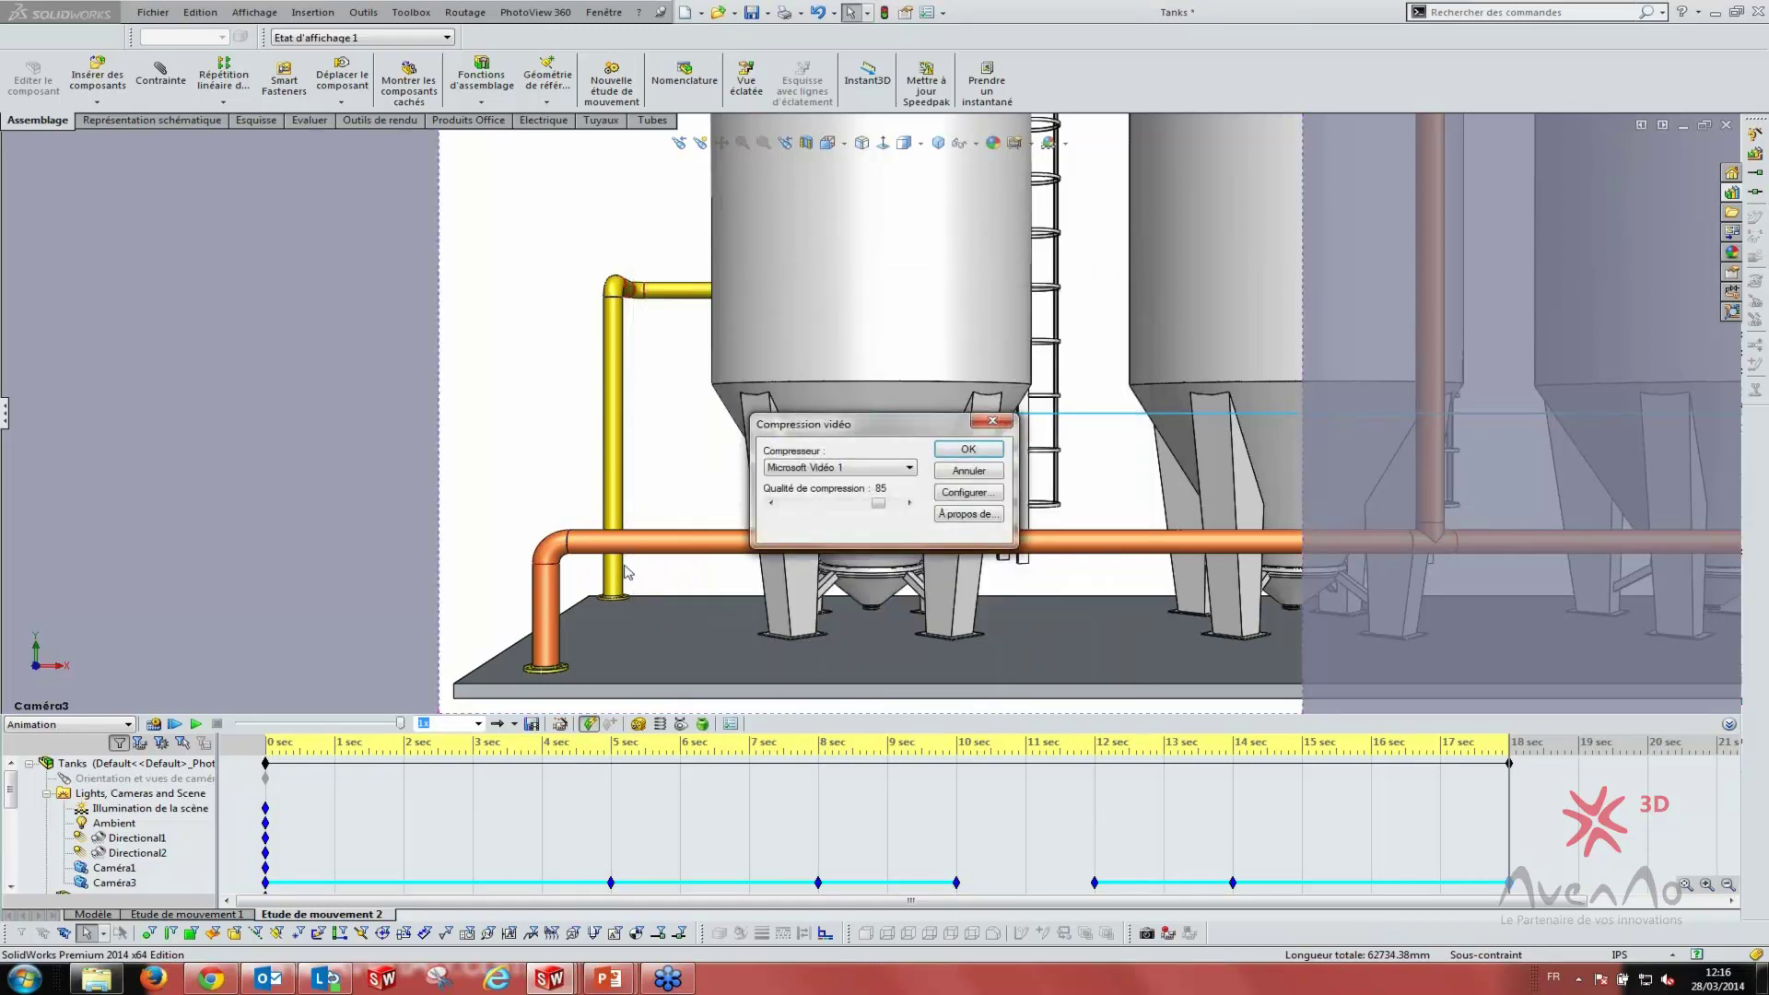
click(787, 468)
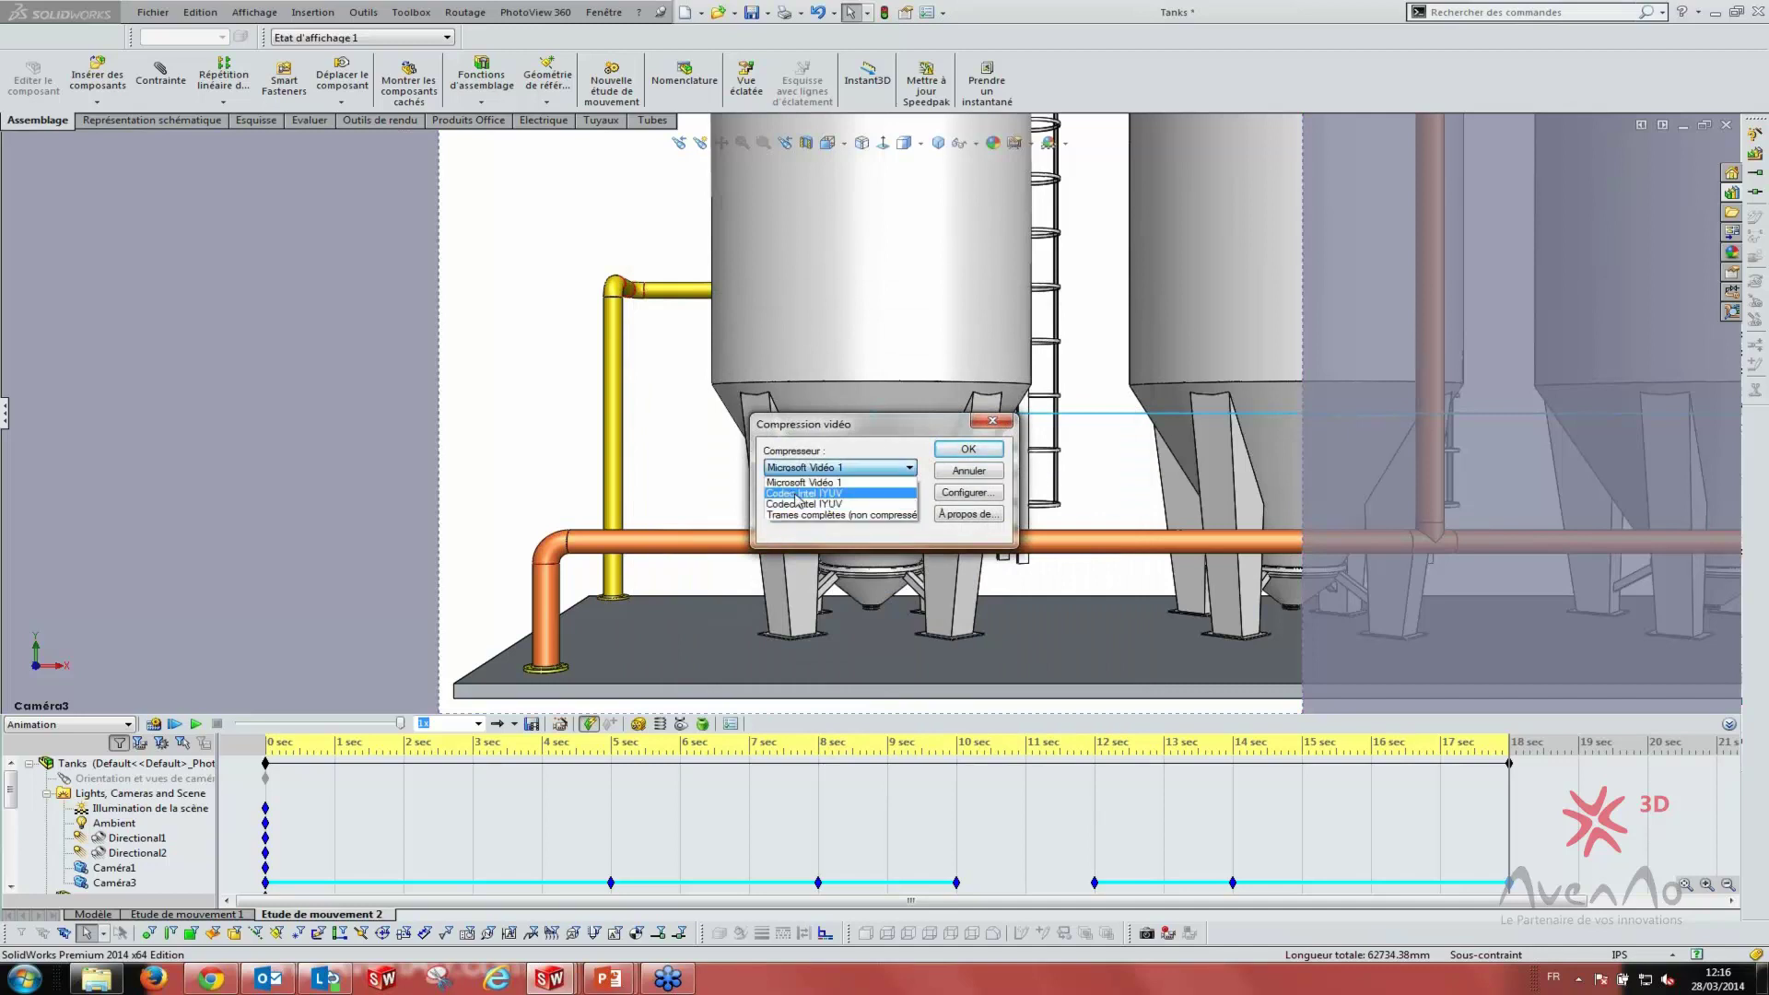
click(764, 501)
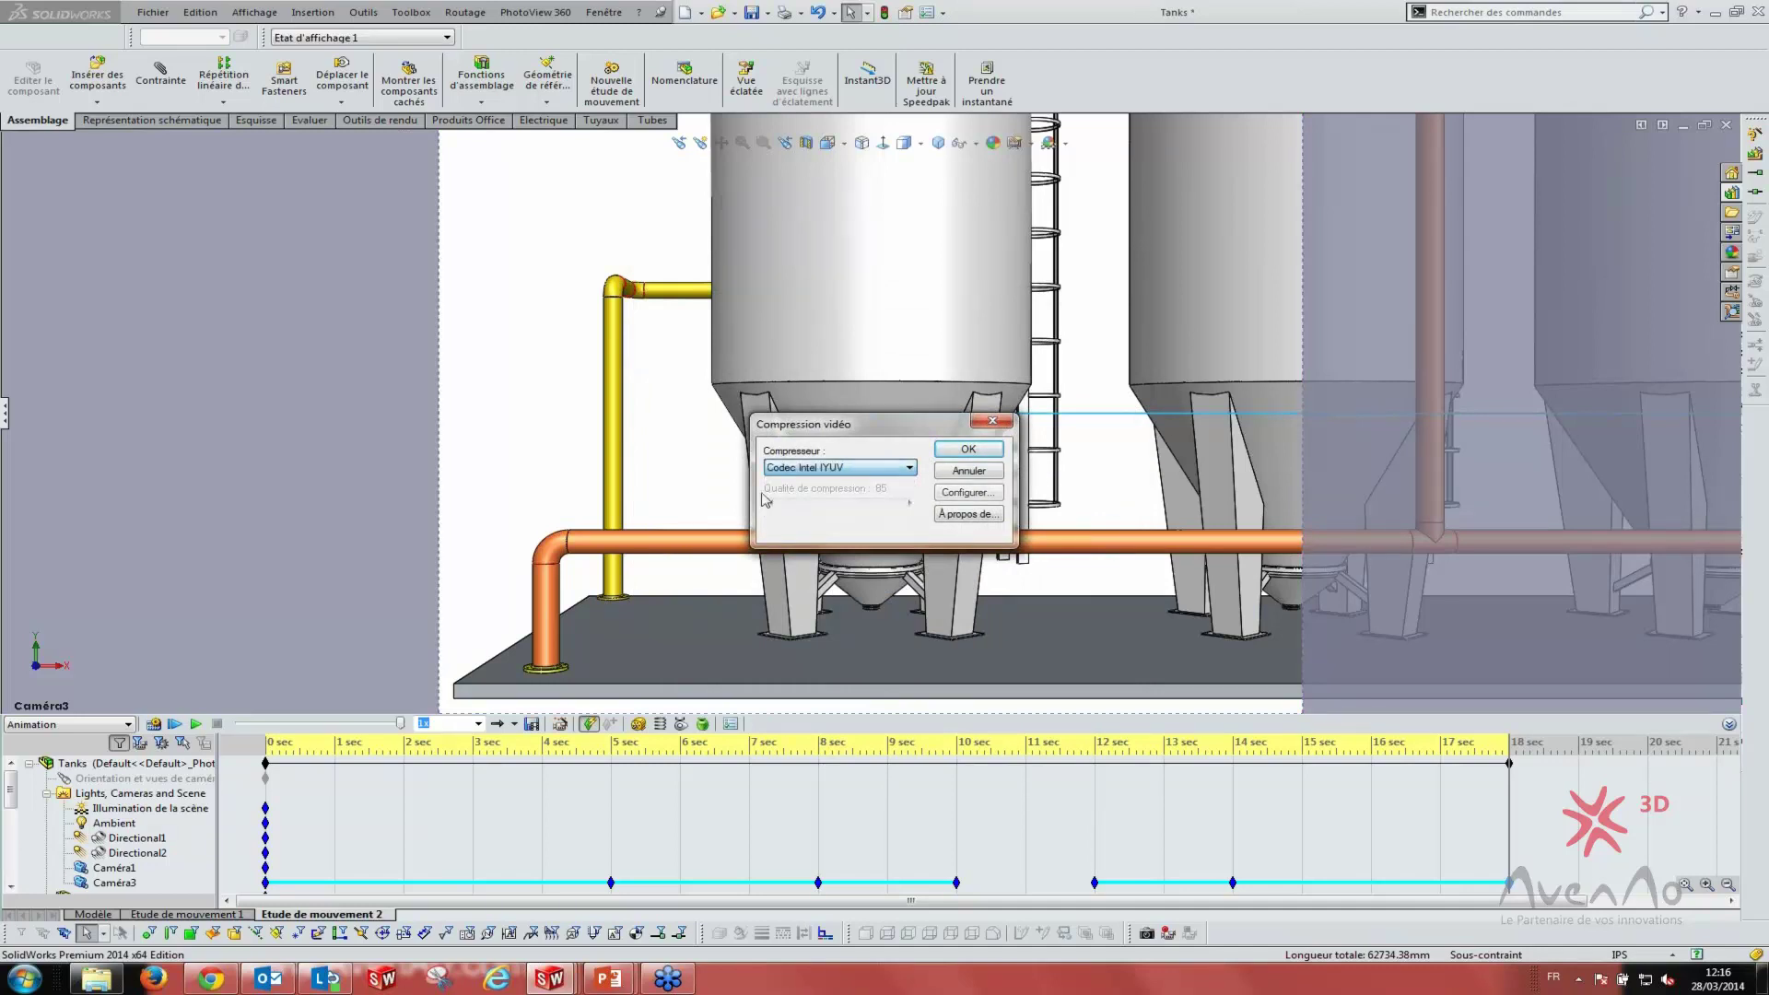
click(970, 449)
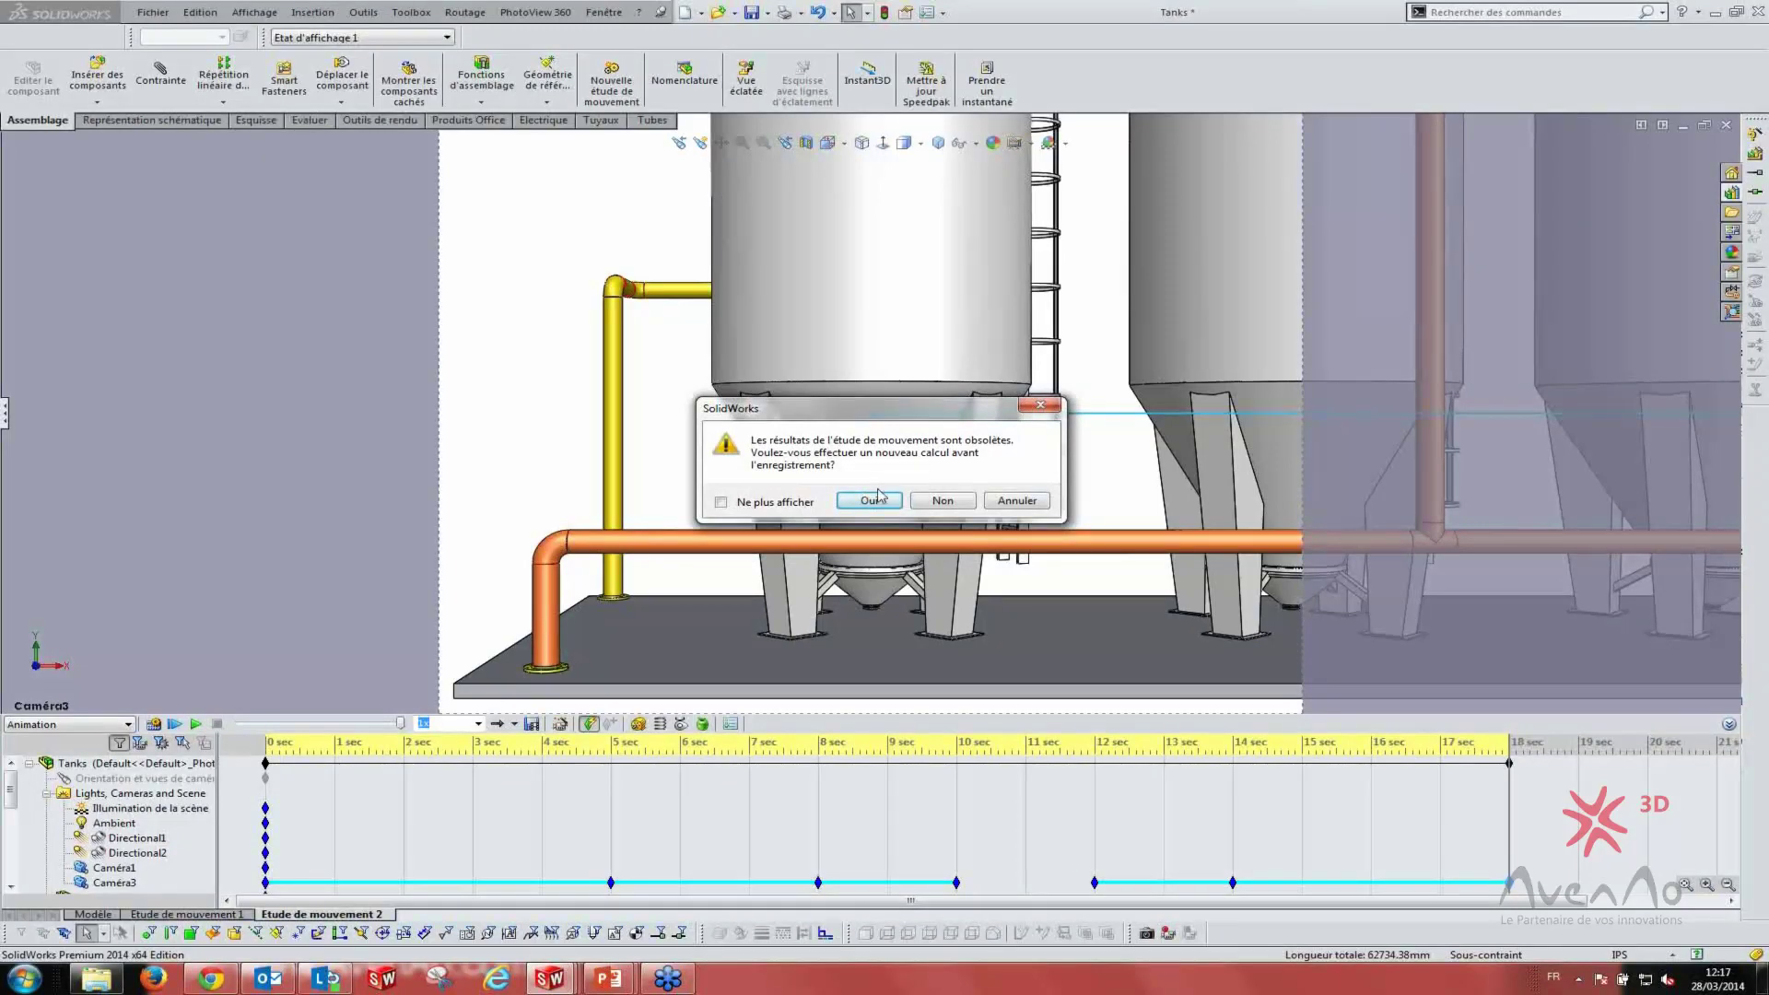
click(877, 498)
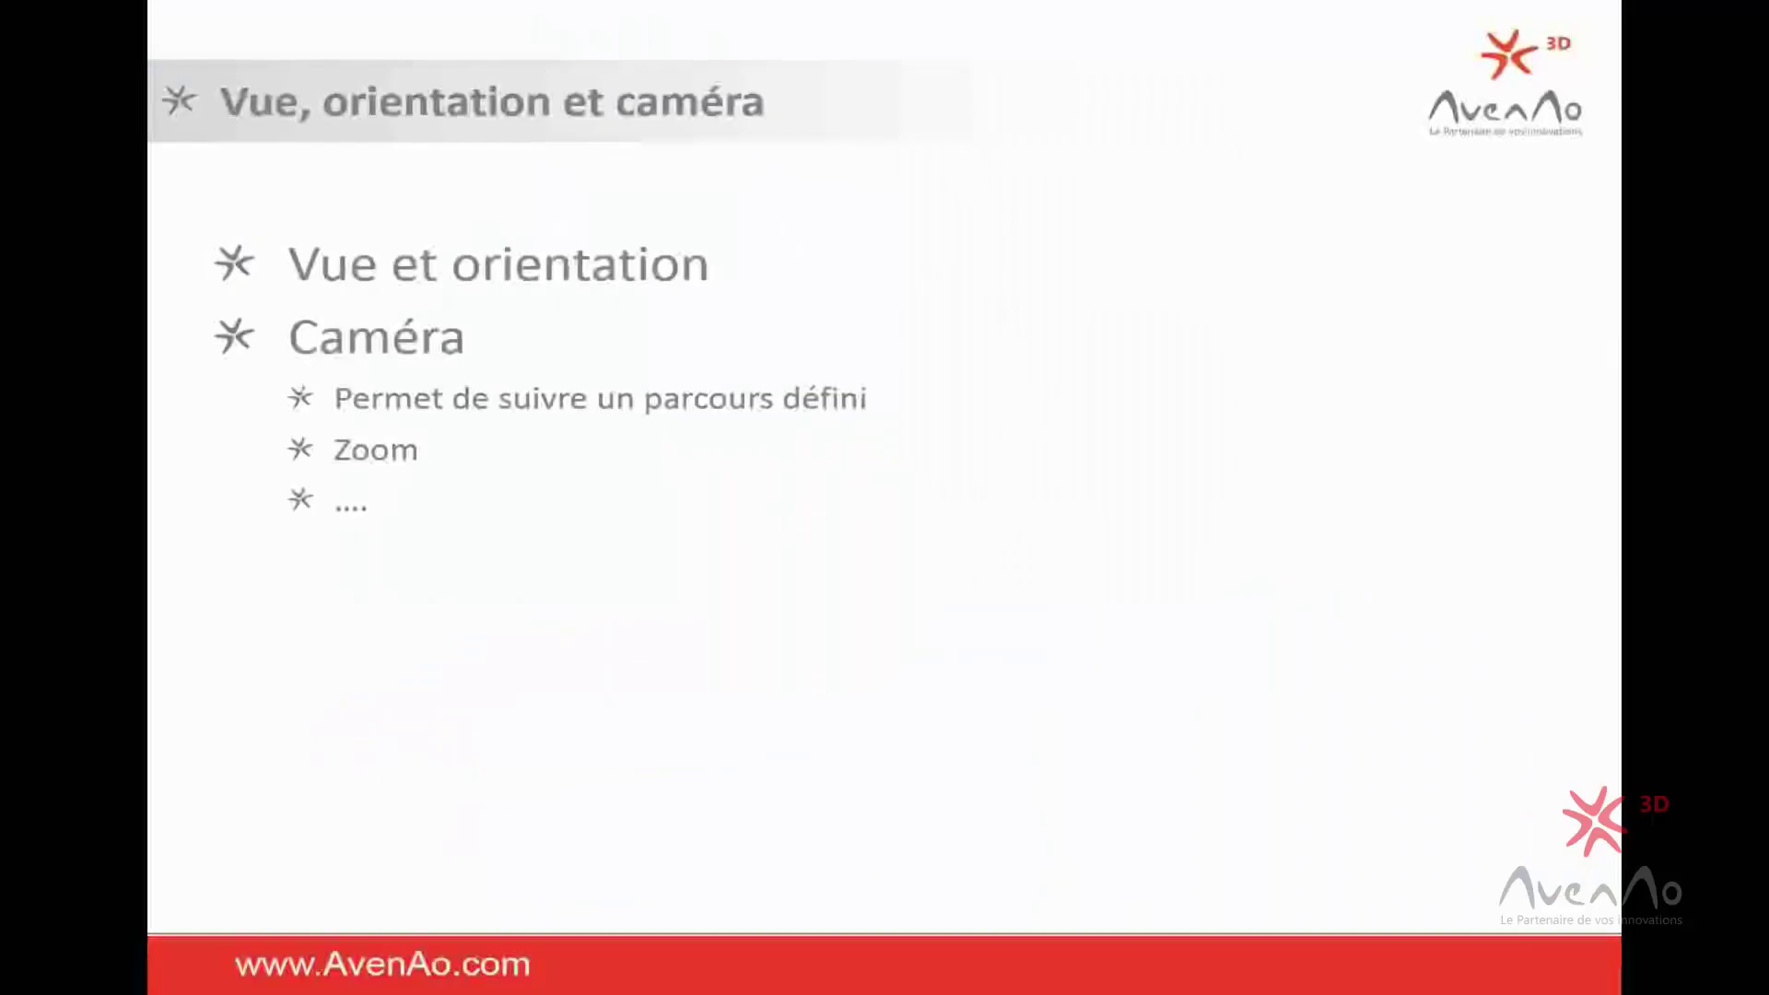
- Advance the slideshow to the 'DES QUESTIONS ?' slide and bring up the open-windows view
click(481, 578)
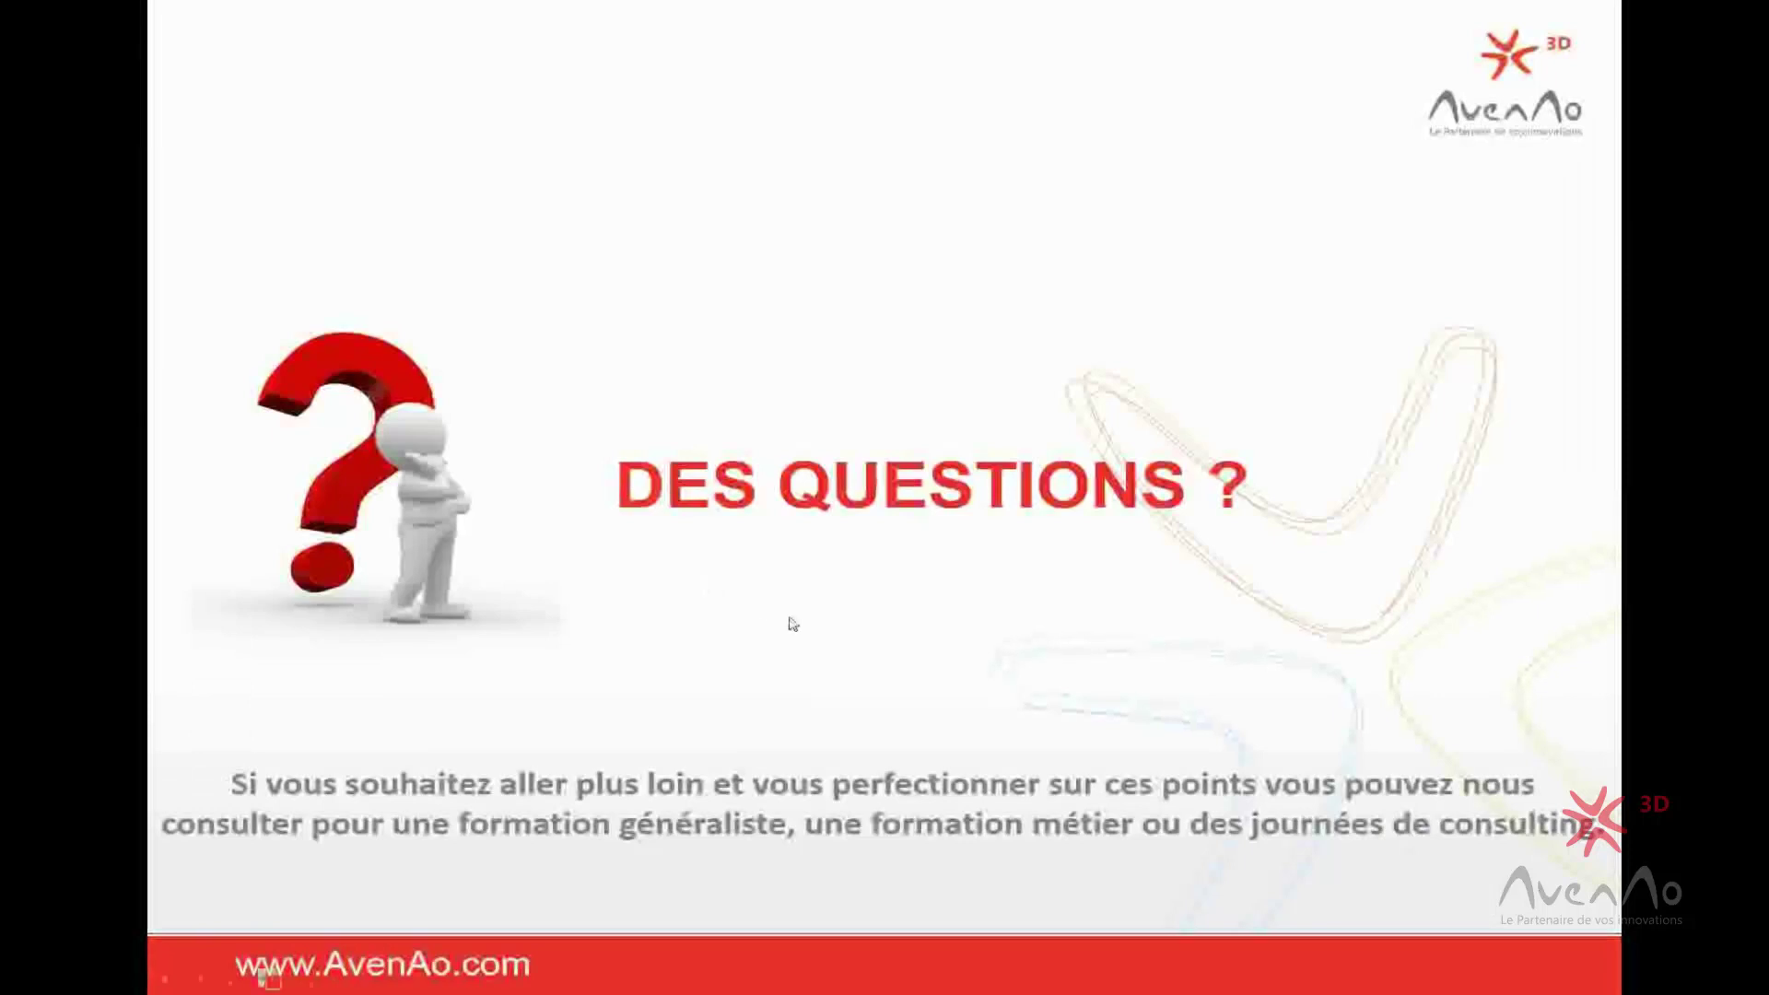
key(super+Tab)
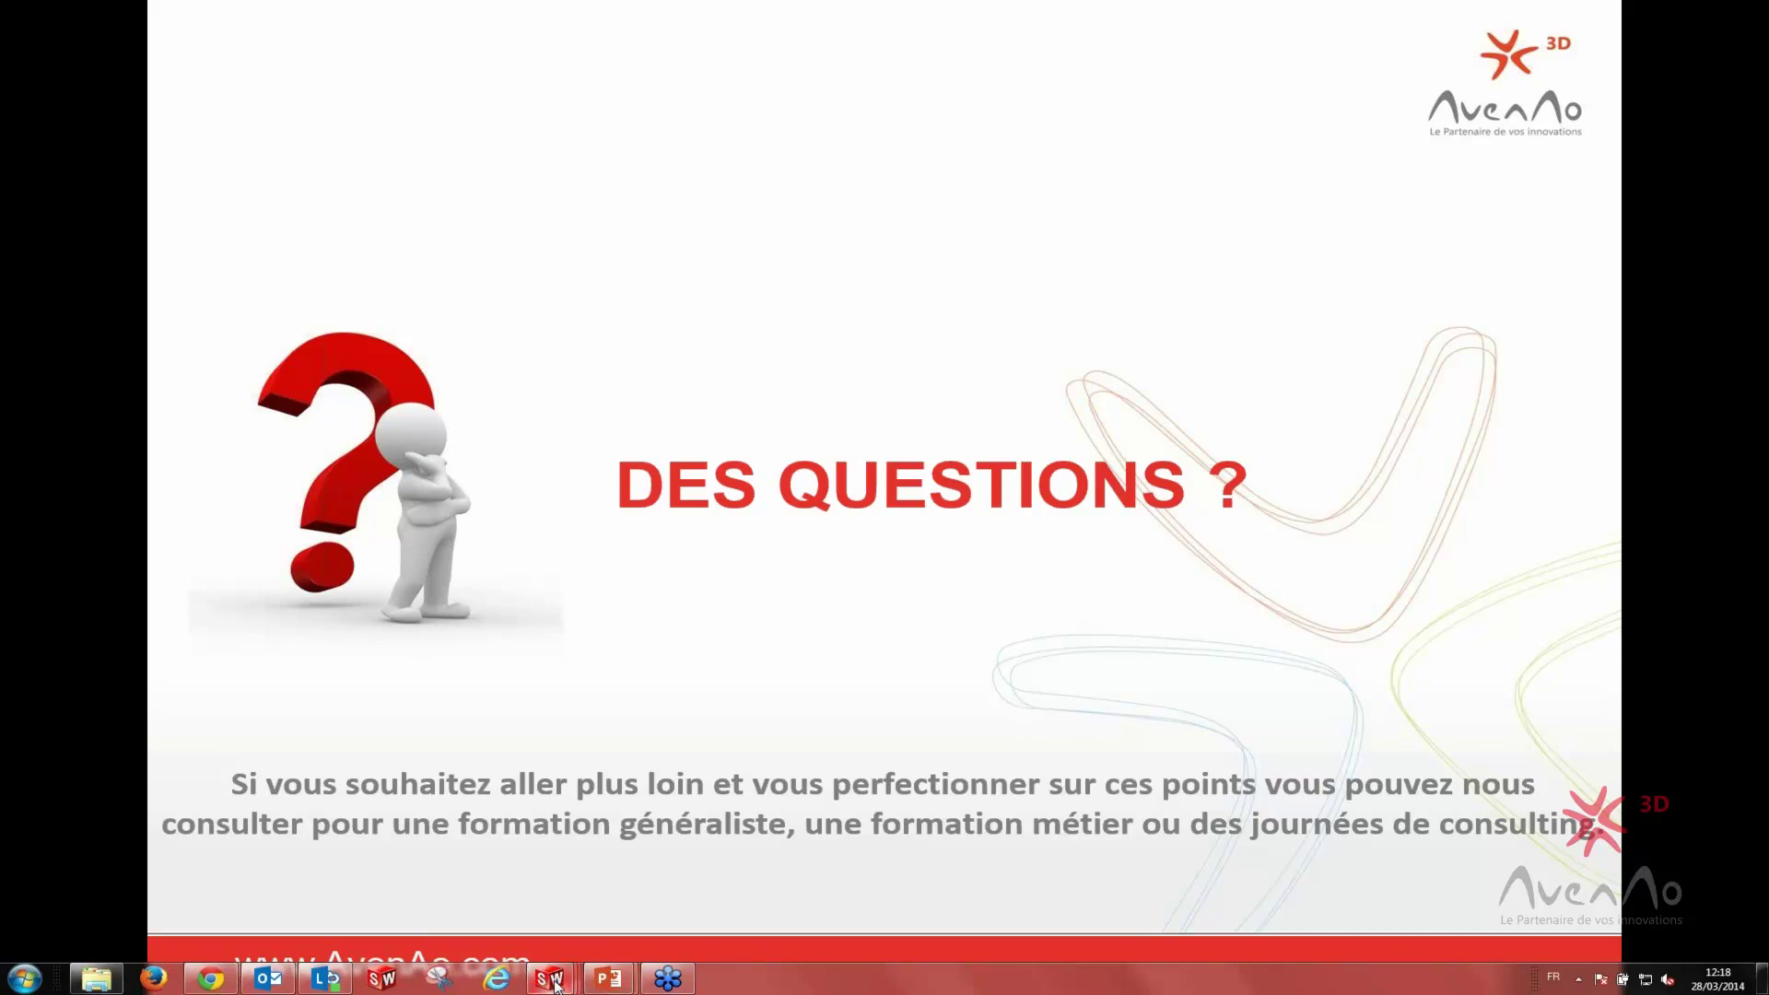
- Browse Explorer via Formation guide 3D to '2014-04-28 Les animations sous solidworks', then minimise it
mouse_move(550, 978)
click(964, 880)
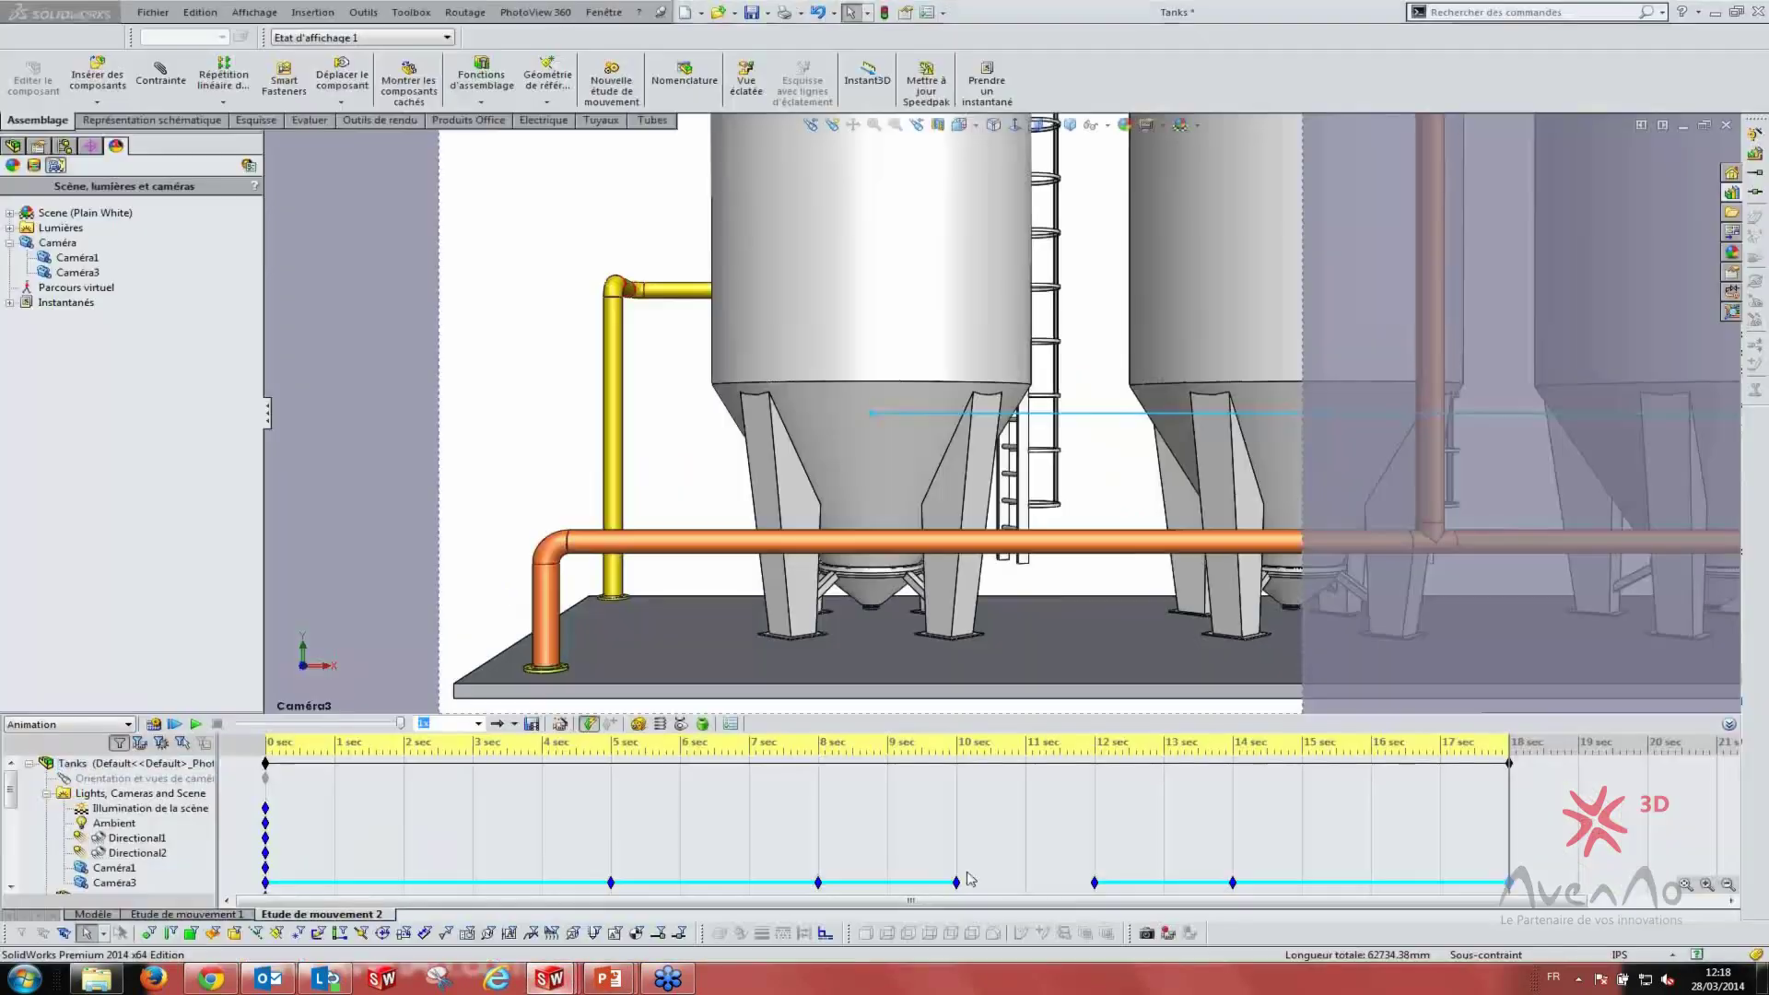
click(95, 977)
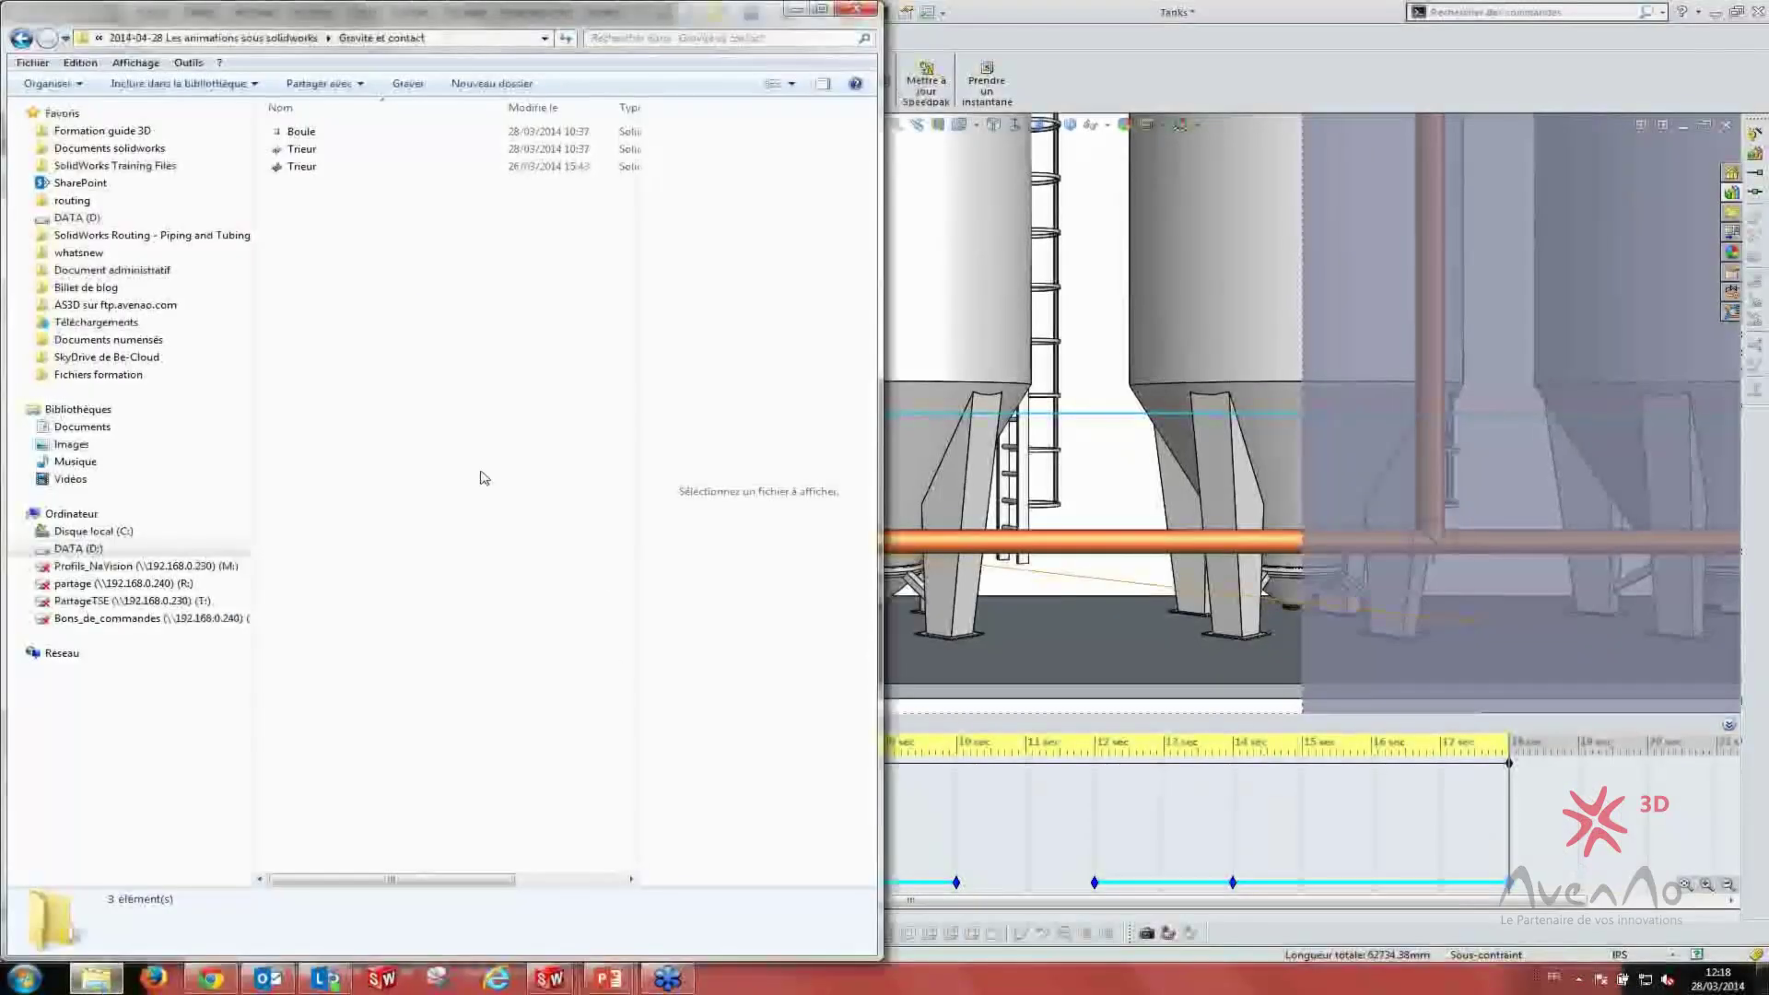
click(275, 39)
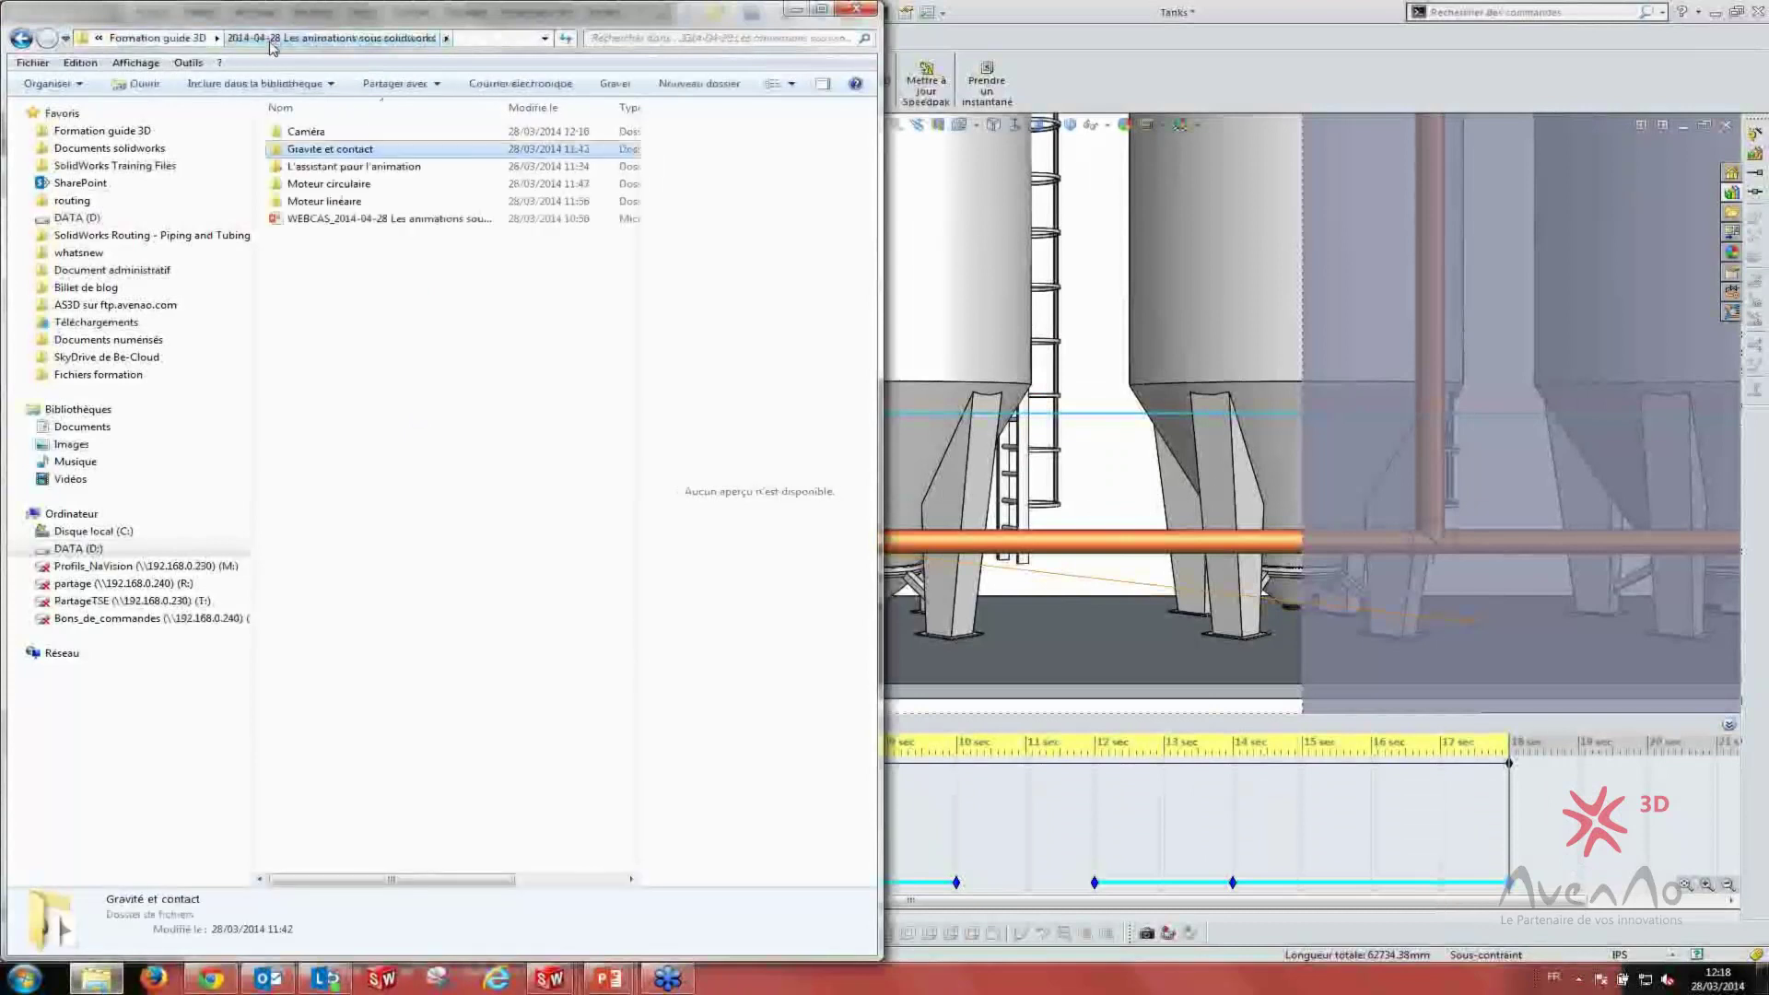
click(171, 41)
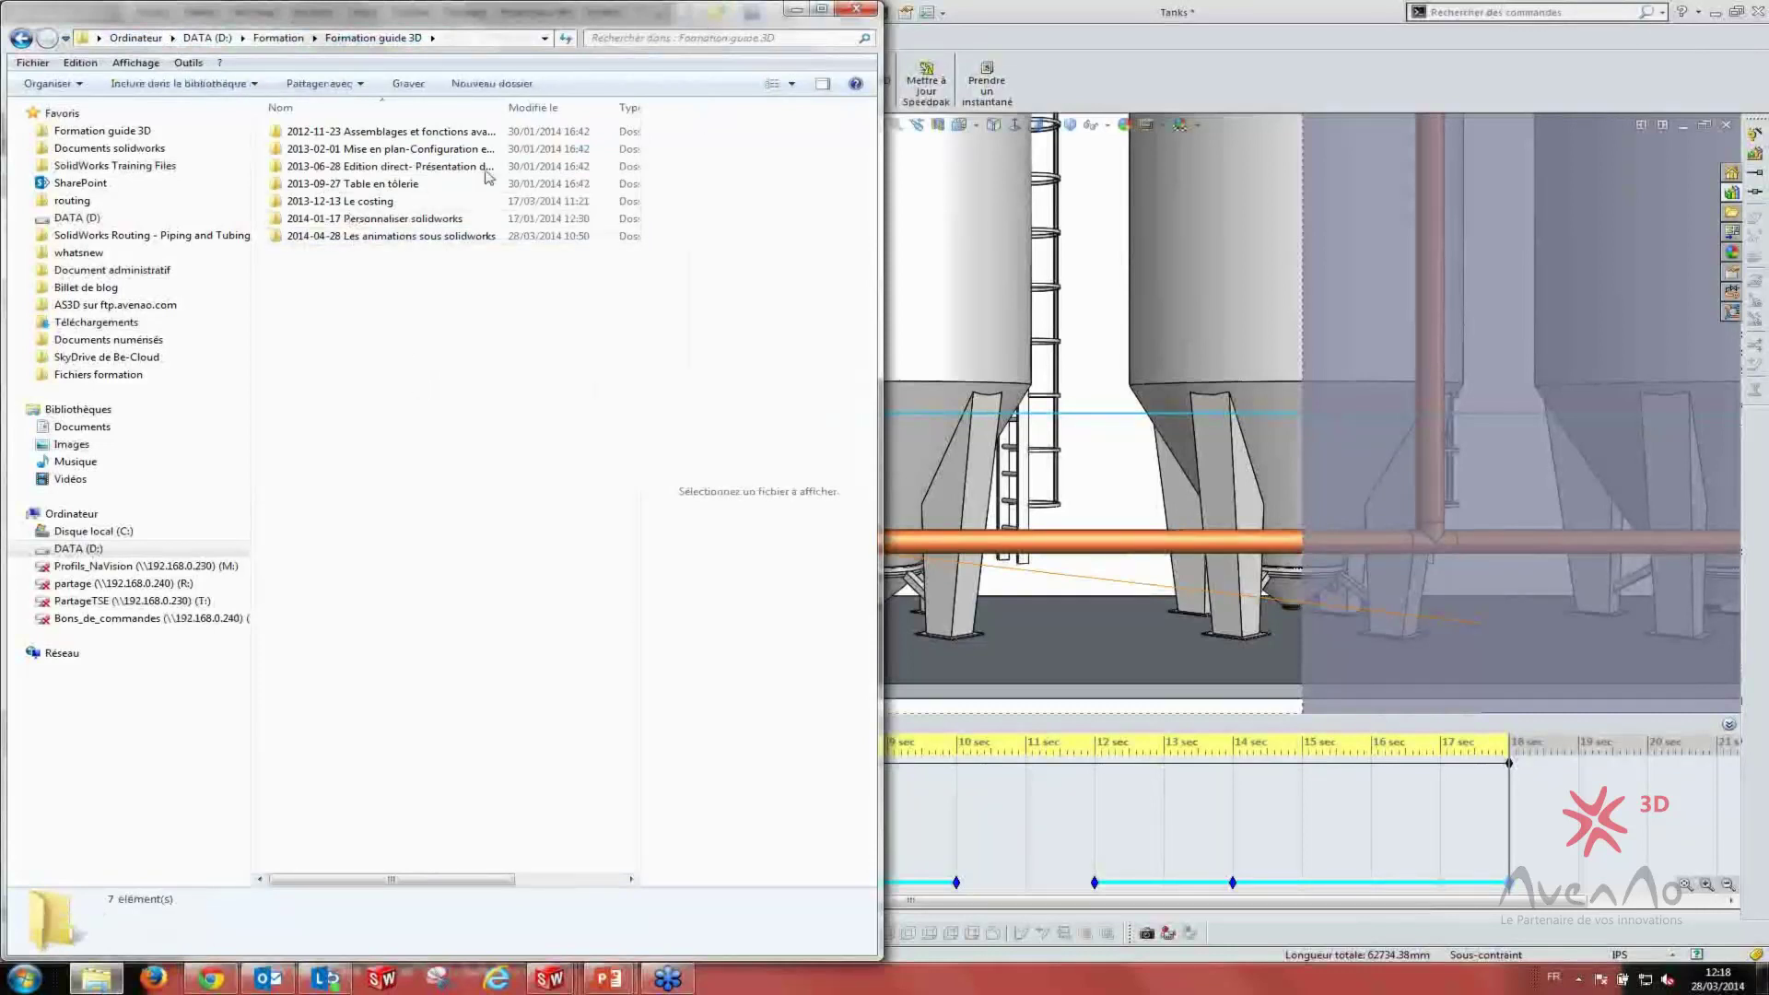
double_click(394, 237)
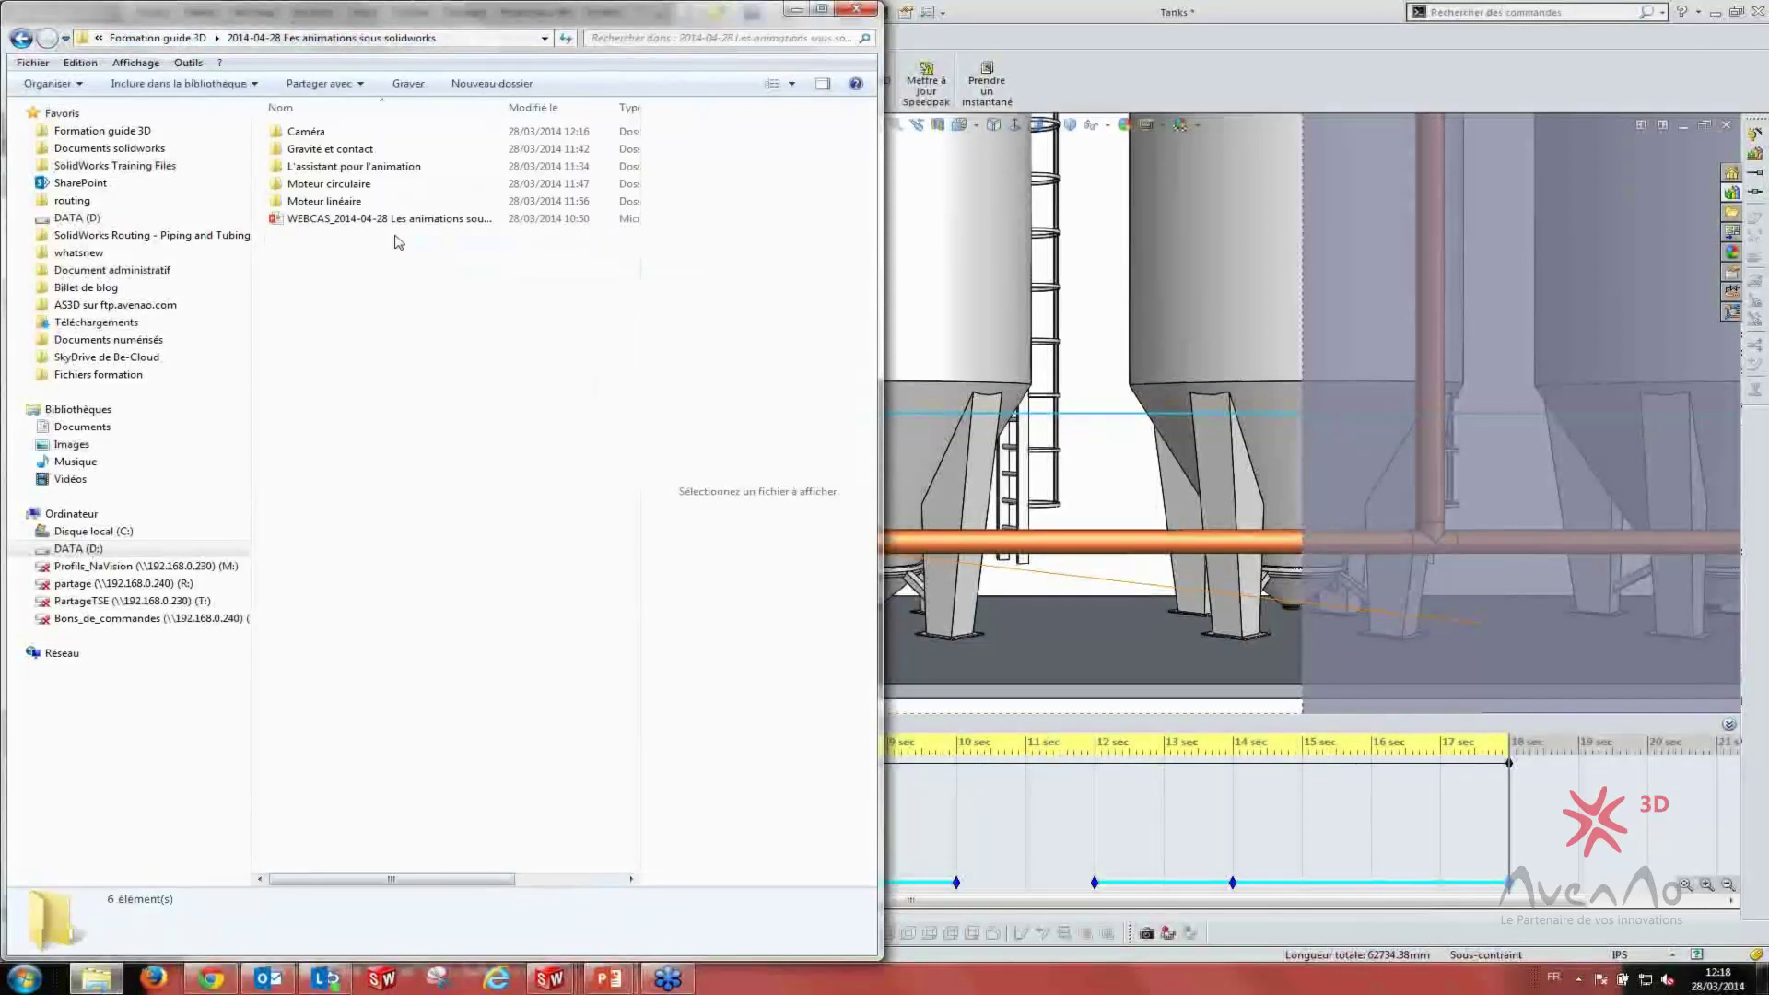
click(1159, 979)
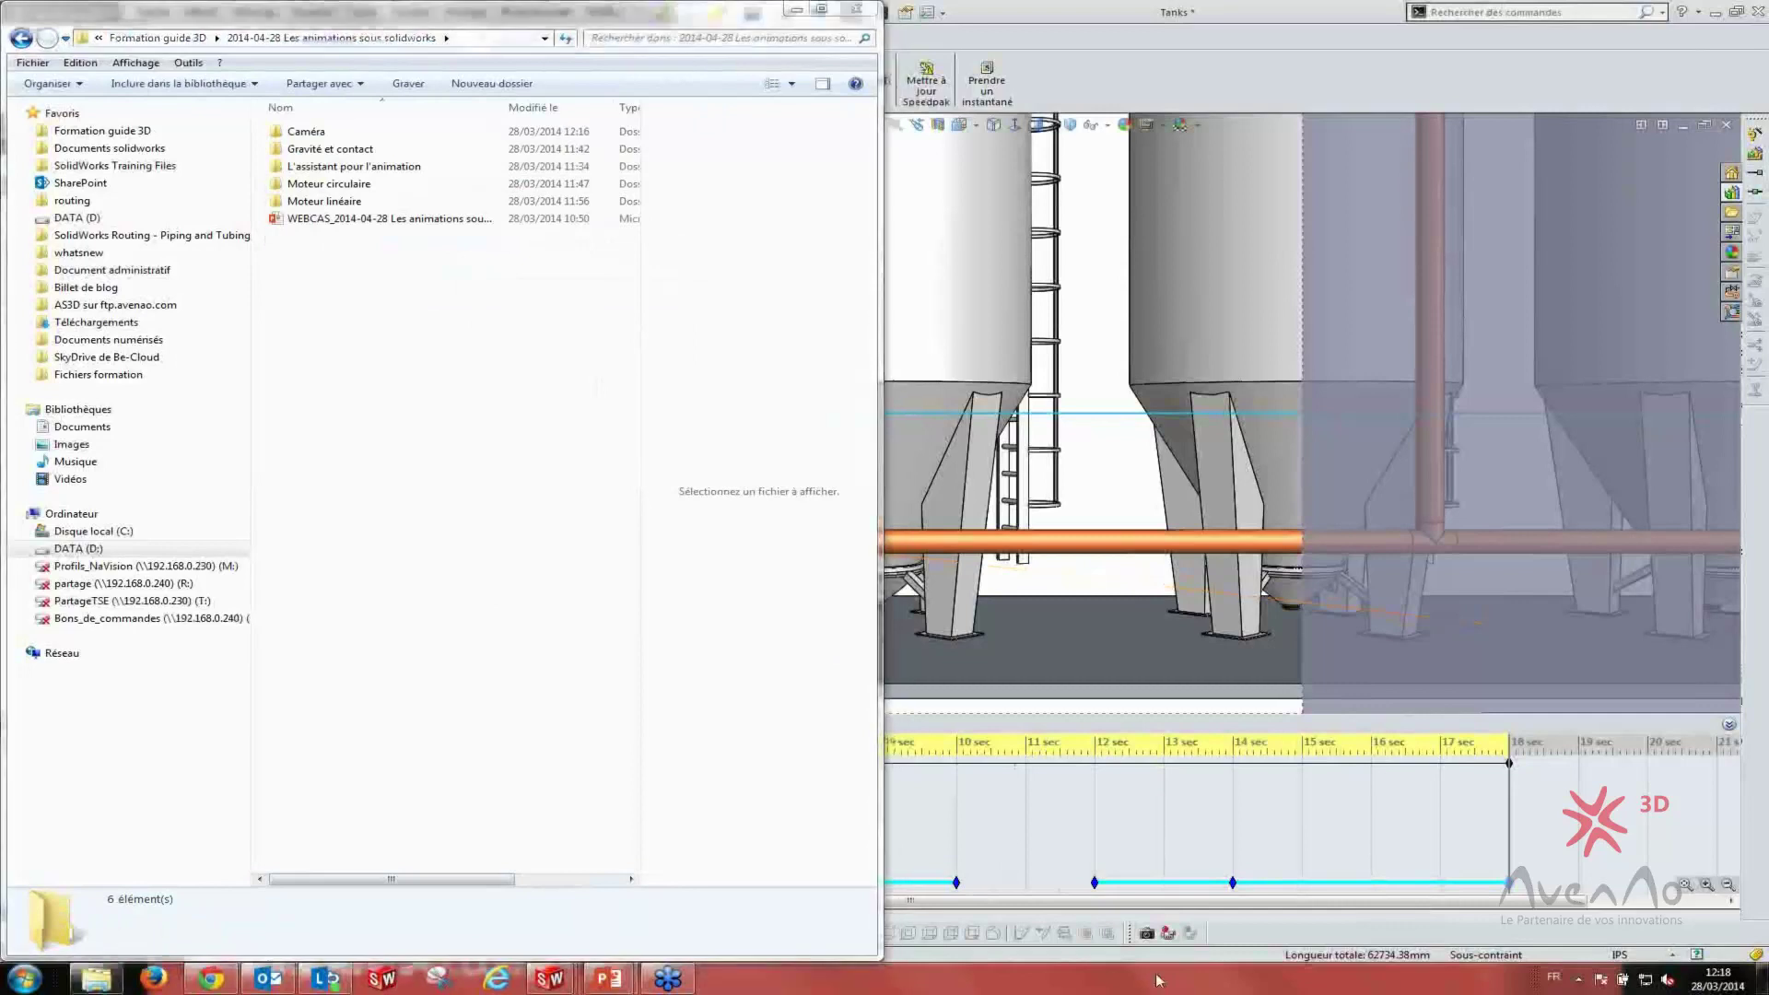
click(794, 9)
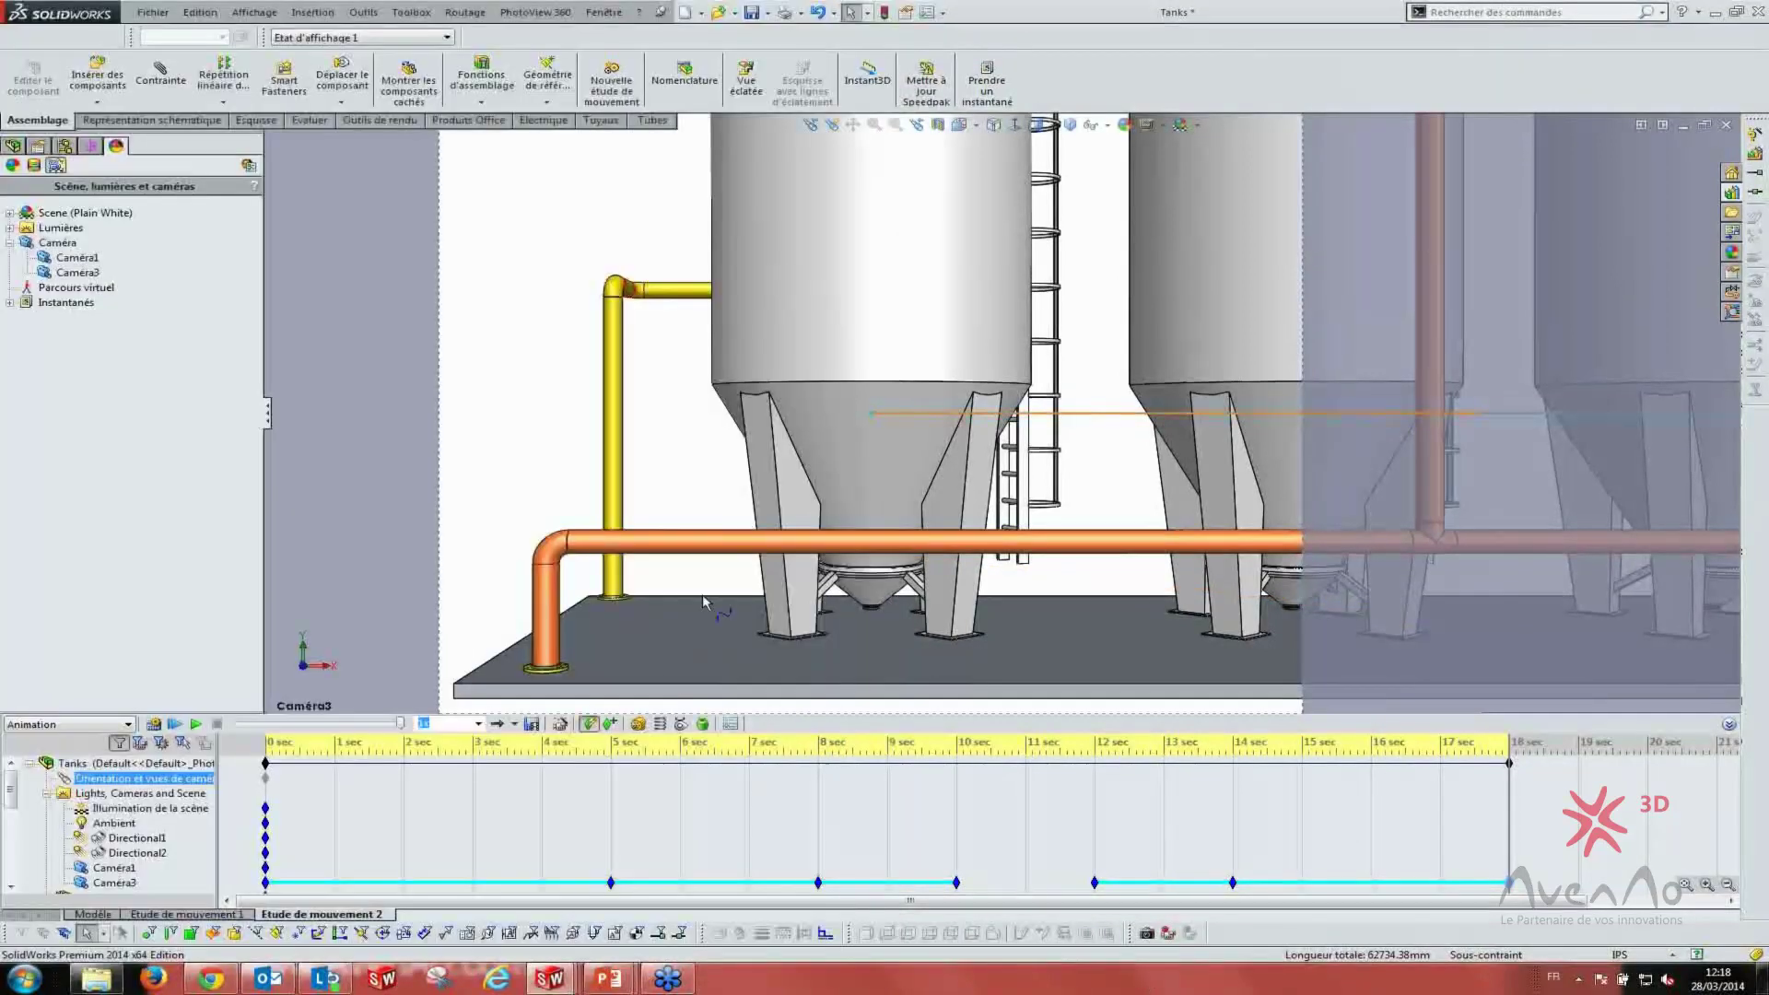
- Check the Tanks video's parent save folder, cancel the export settings, and return to Explorer
click(530, 724)
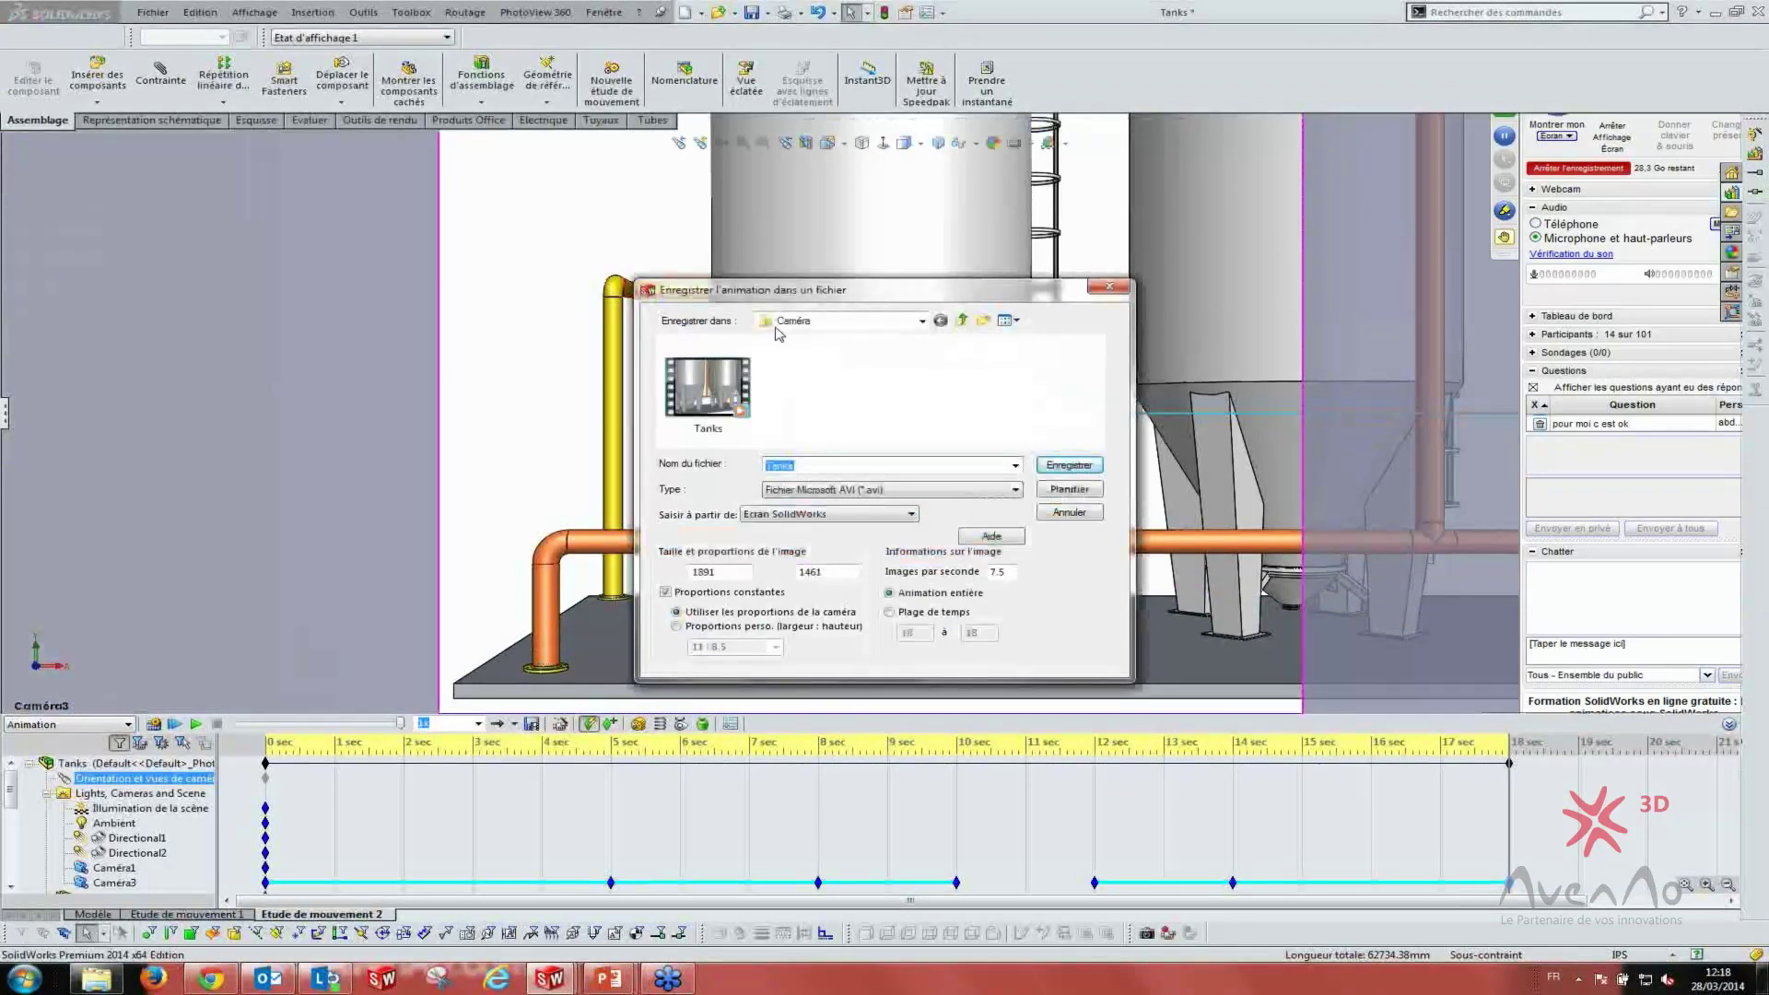
click(962, 322)
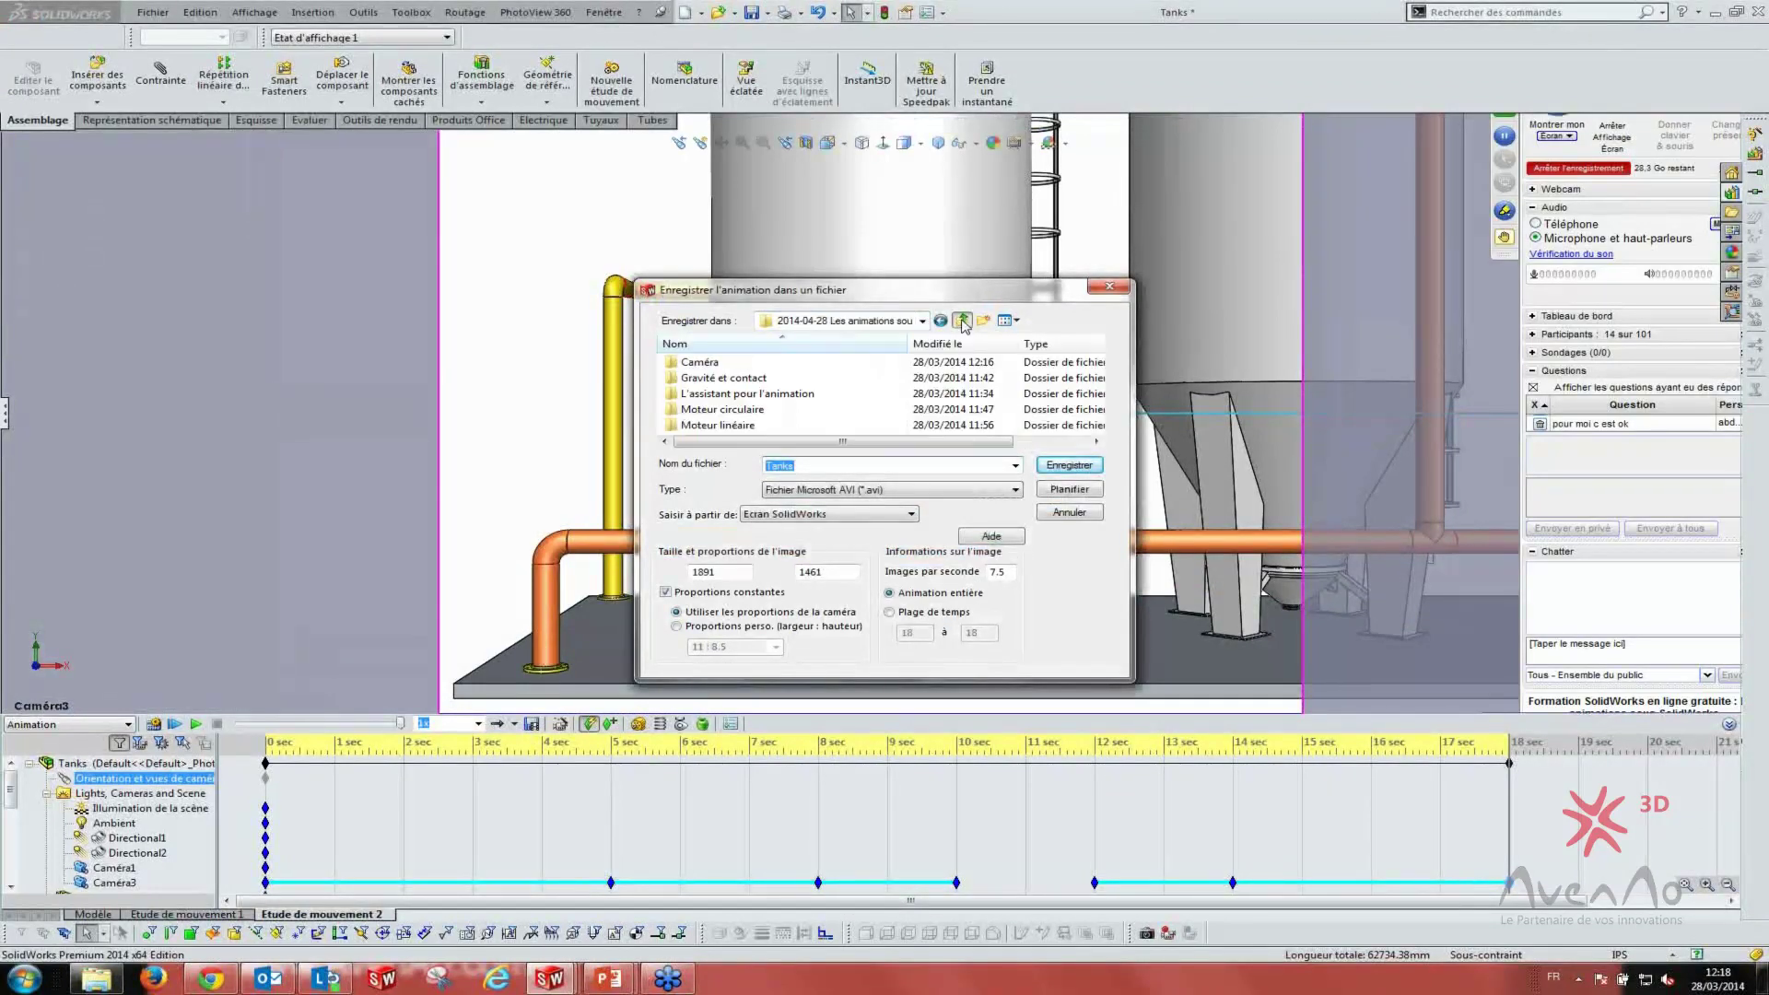
key(Return)
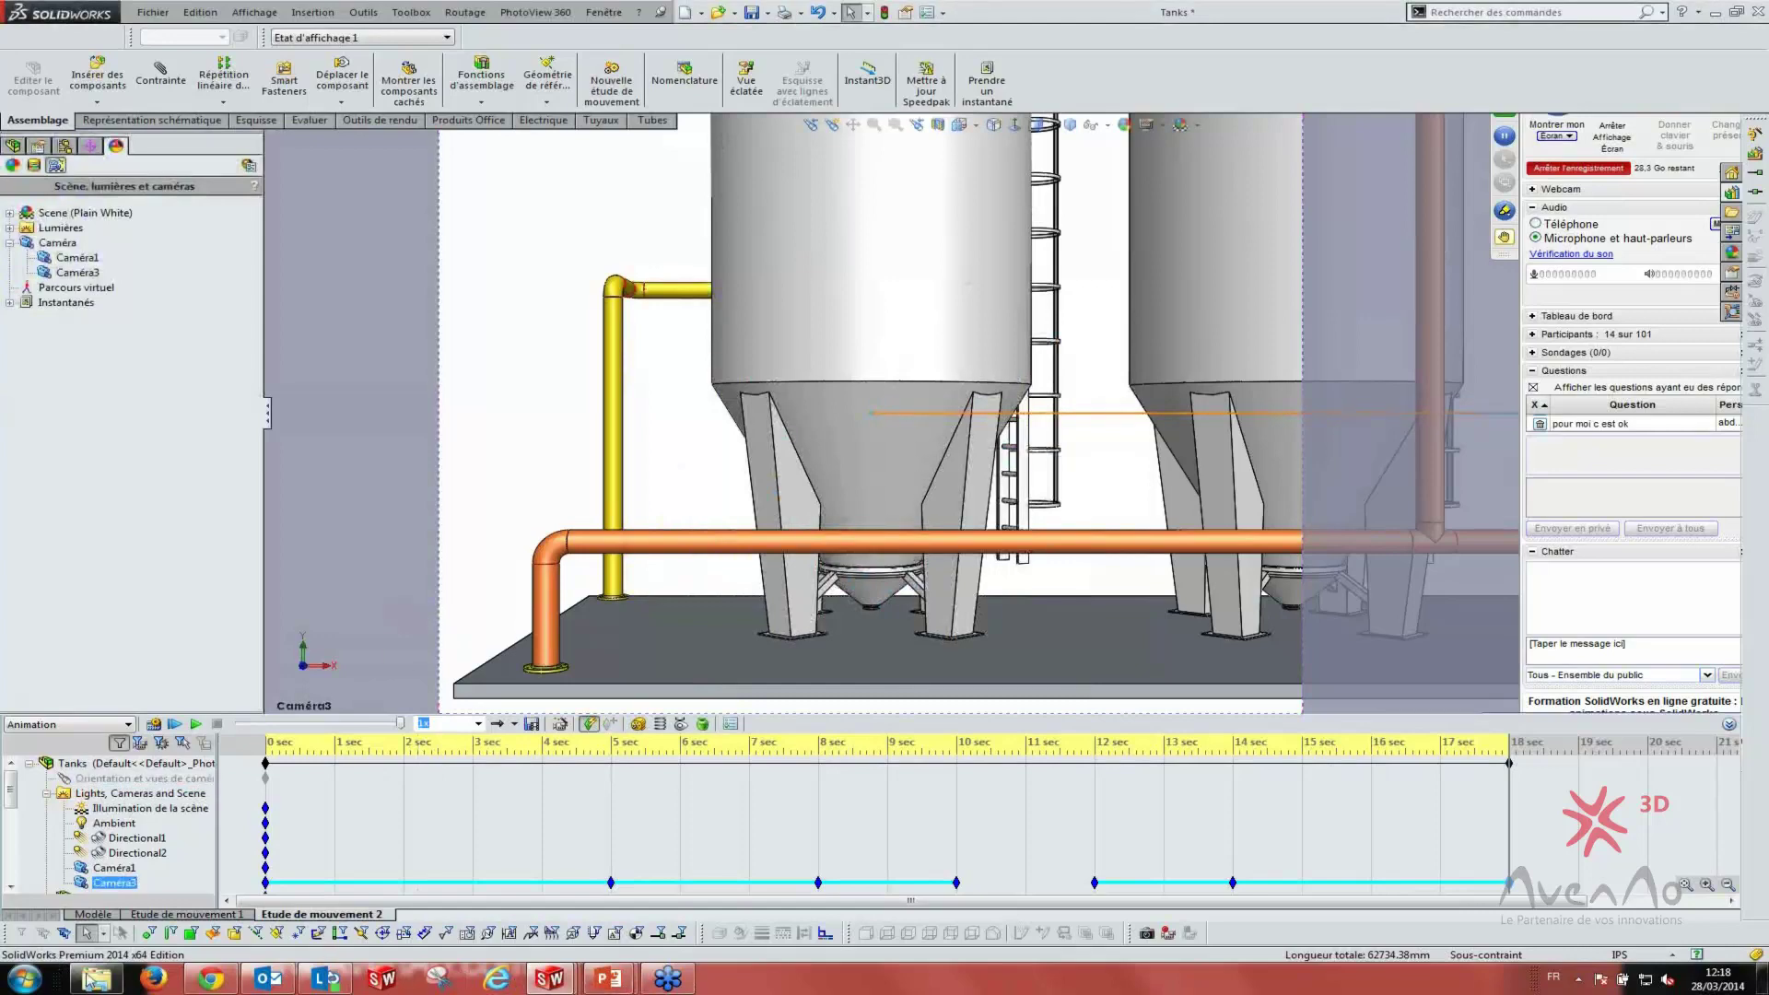
click(97, 980)
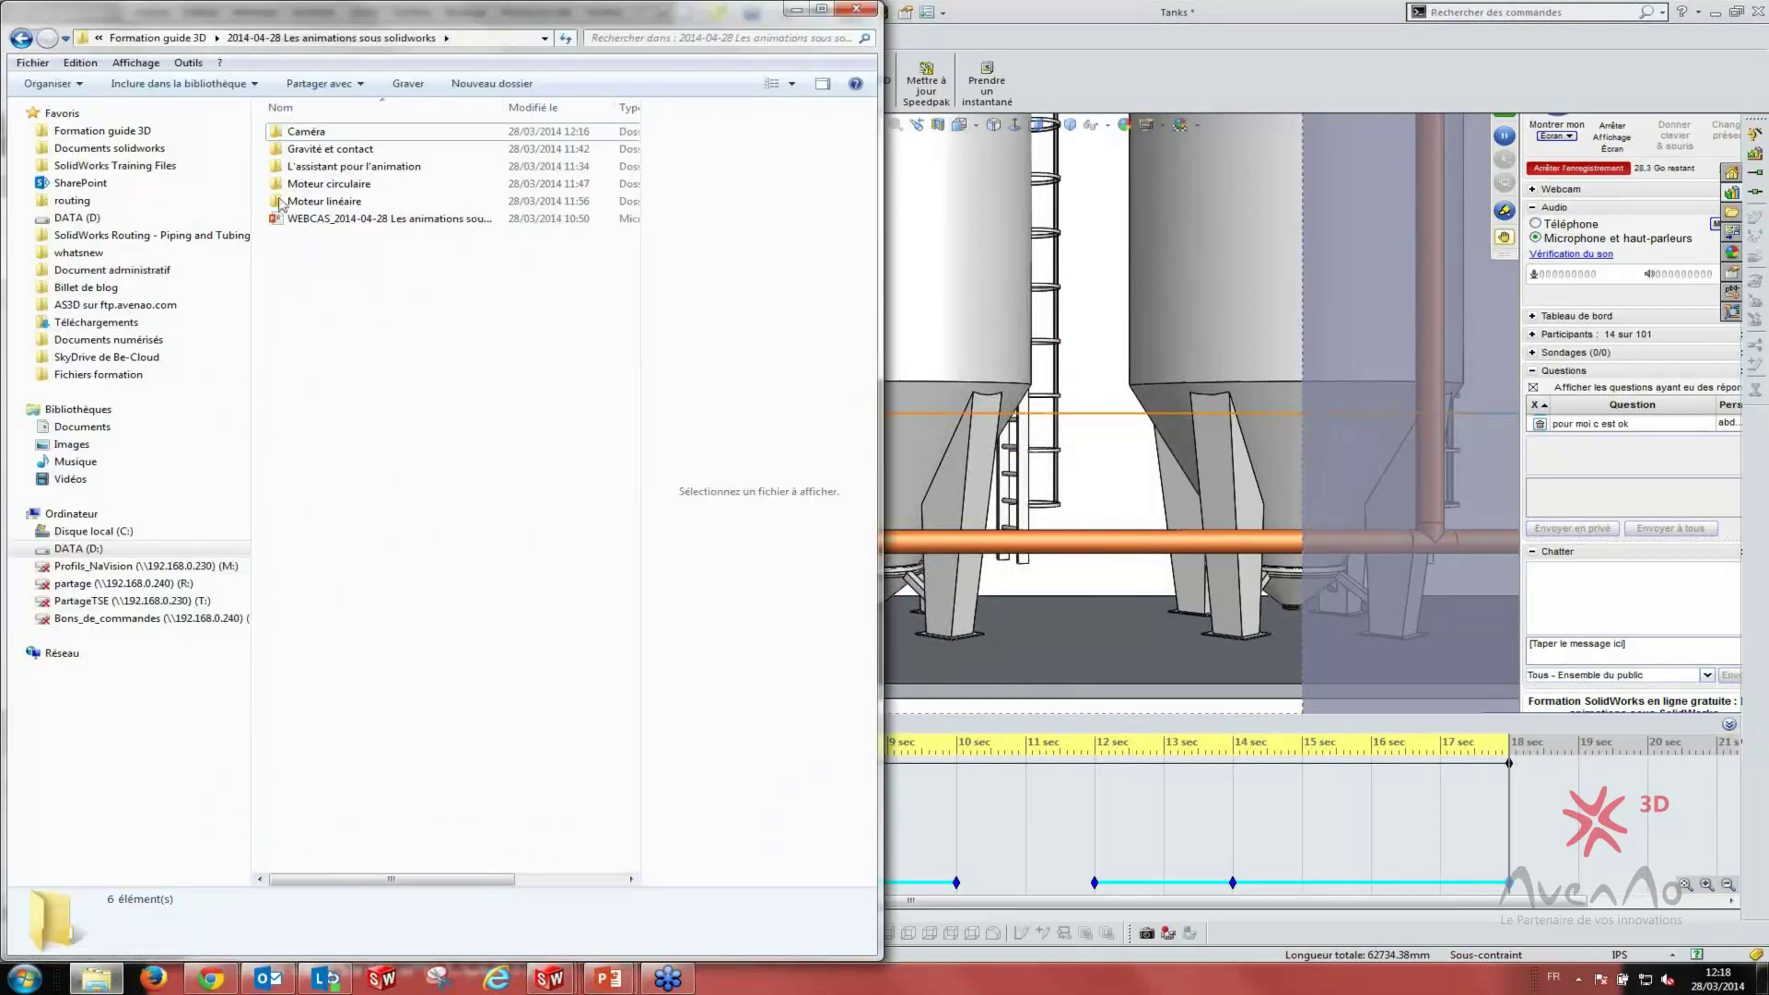
- Open the Caméra folder and play the Tanks AVI clip full screen
click(299, 138)
double_click(299, 138)
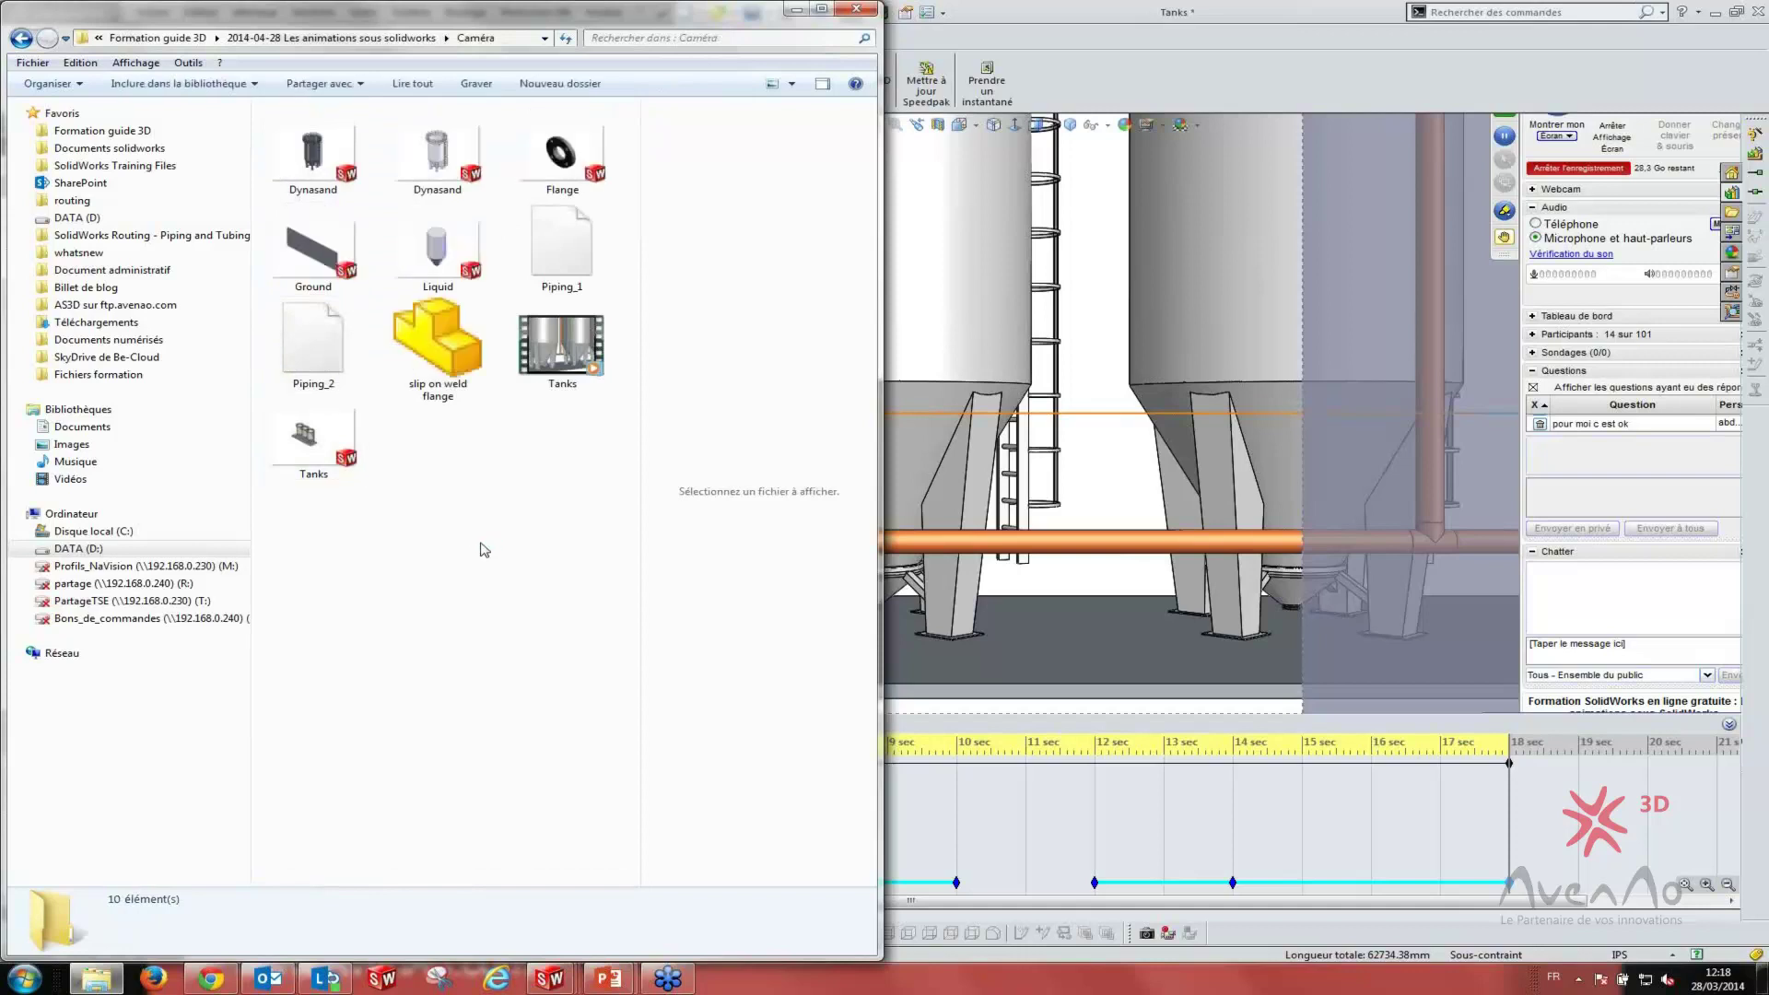
mouse_move(560, 345)
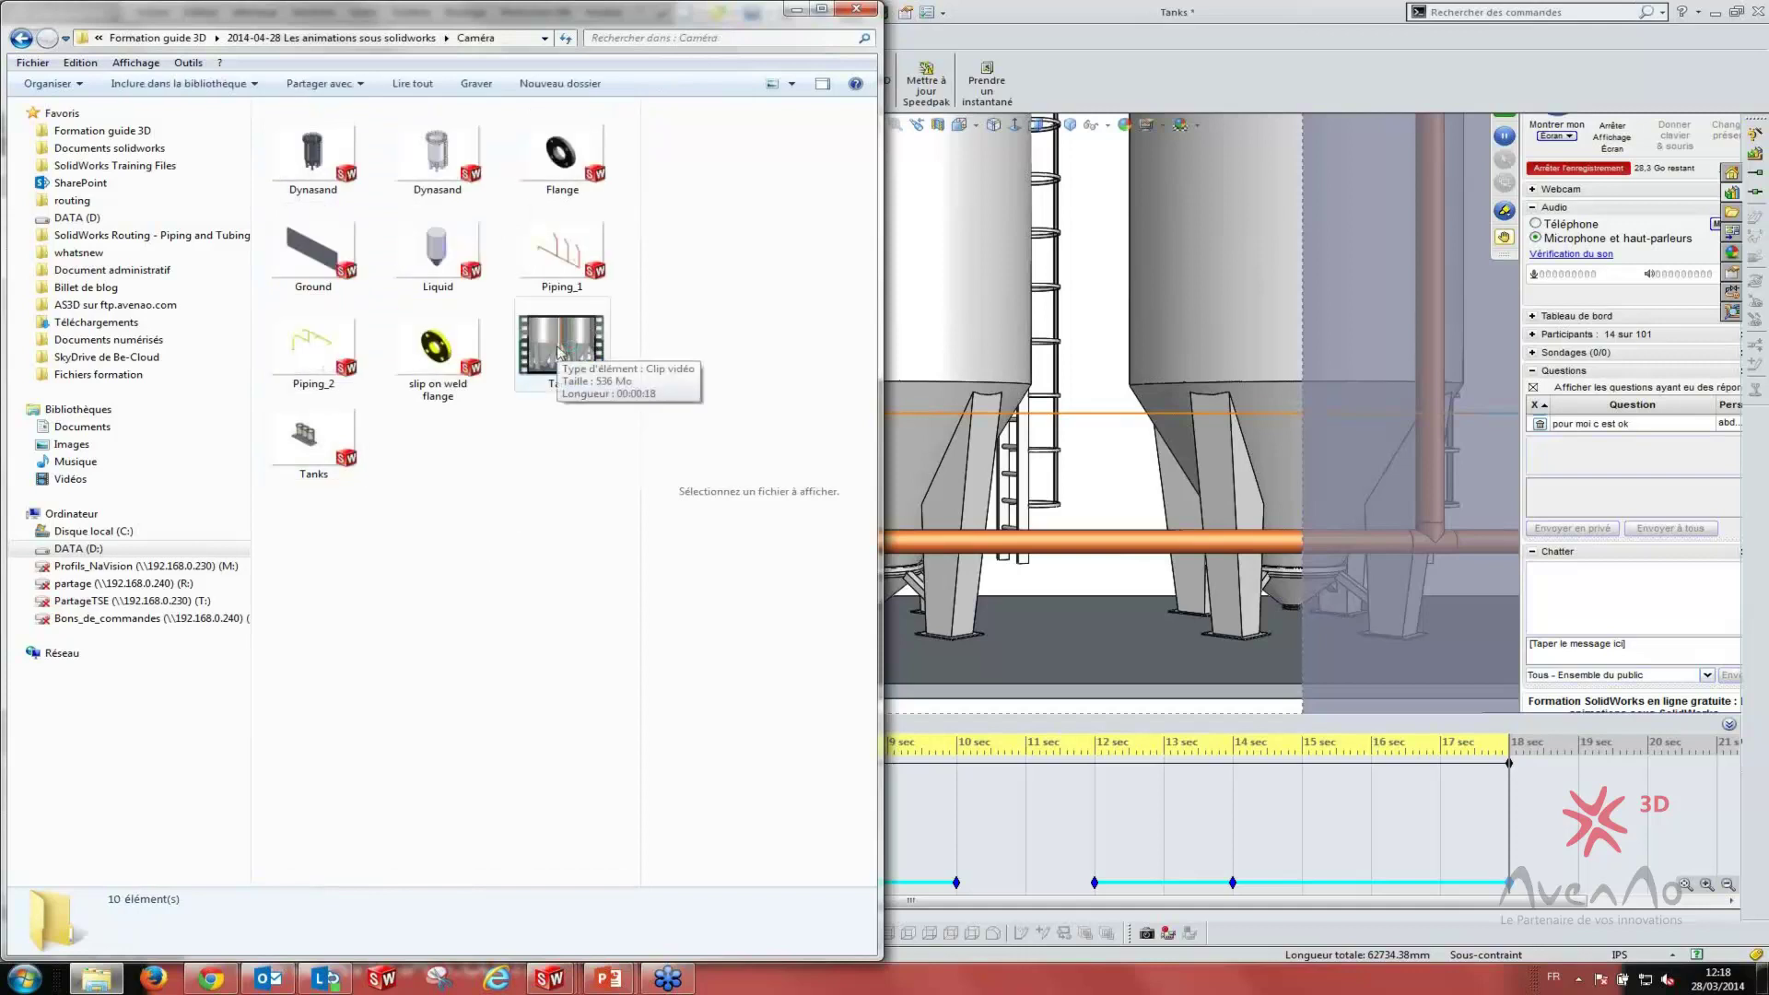
click(559, 351)
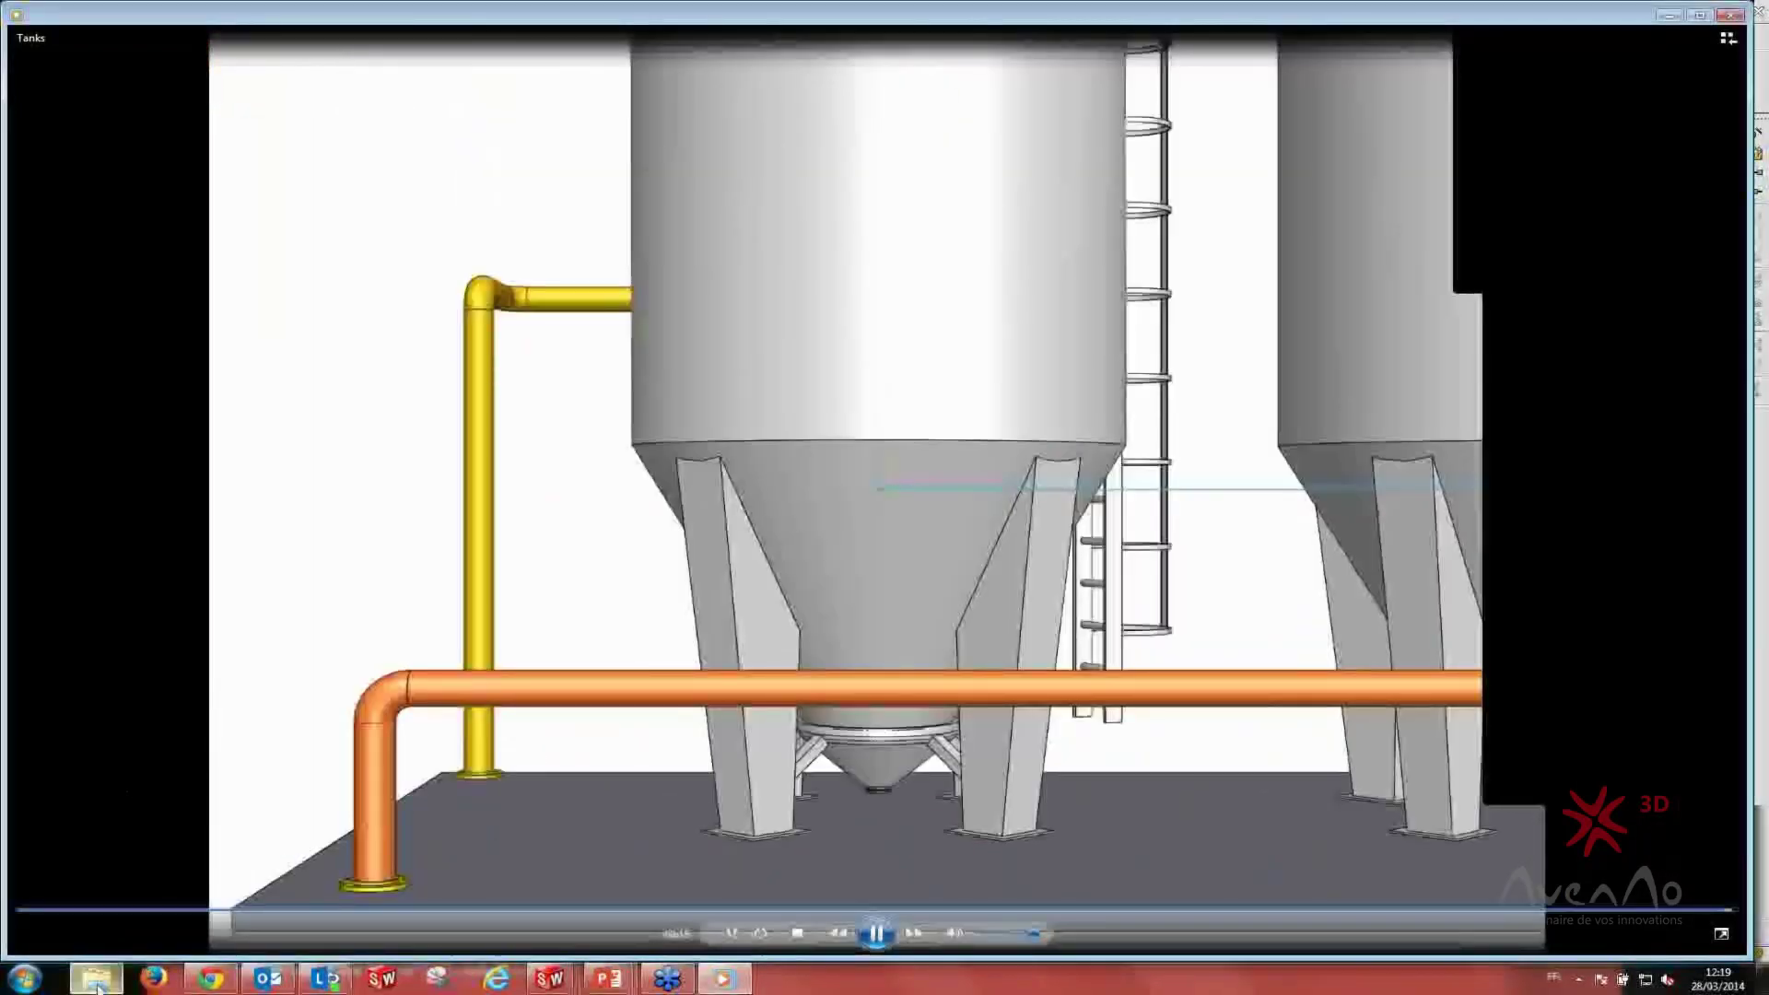
- Exit full-screen Tanks playback and deselect the clip in the Caméra folder
click(97, 980)
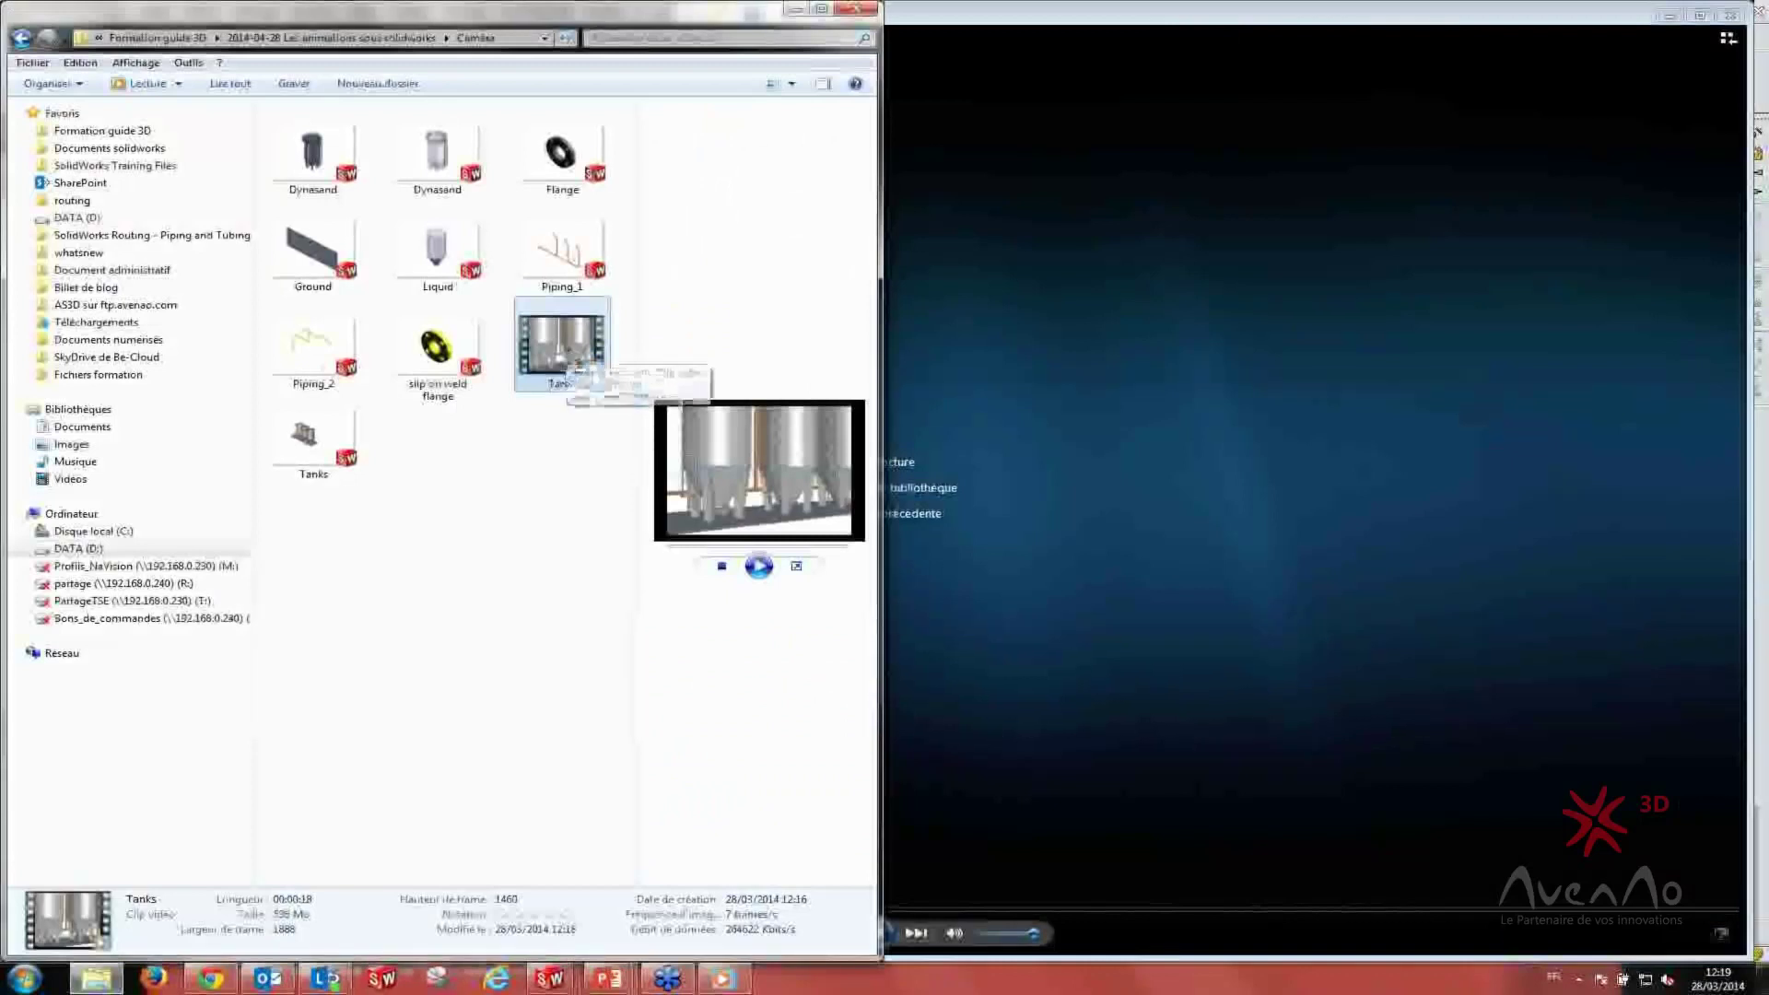
mouse_move(561, 348)
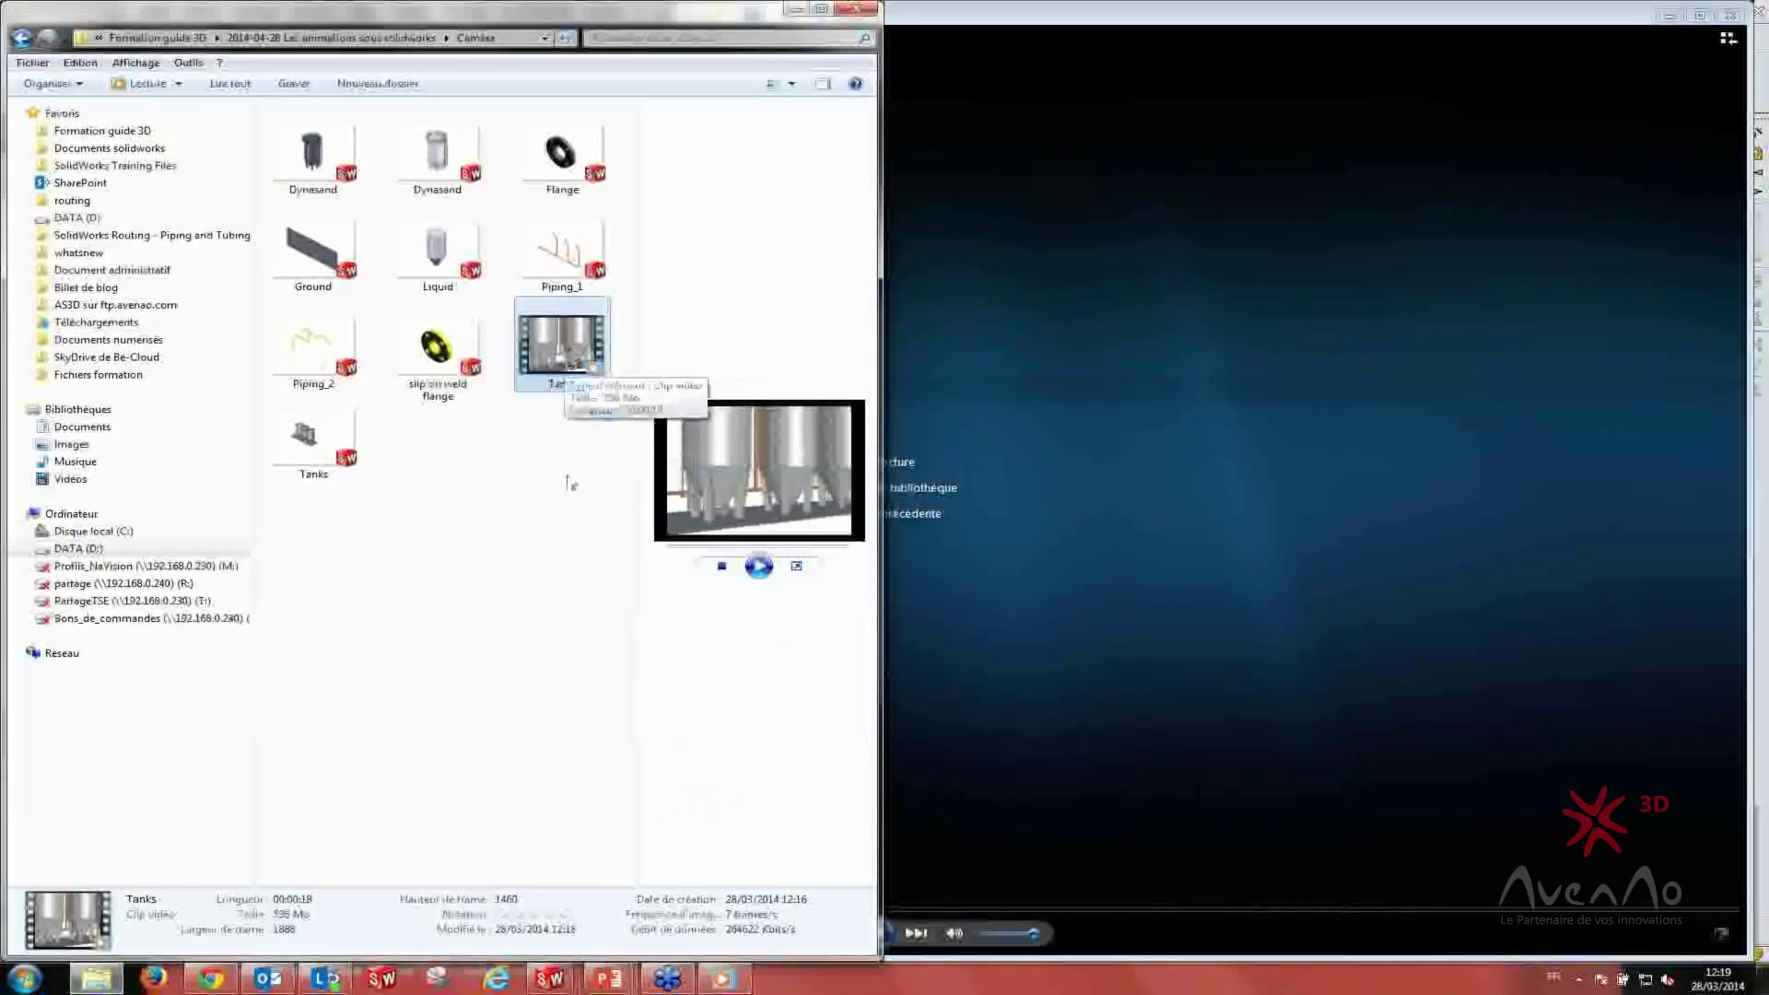
click(564, 486)
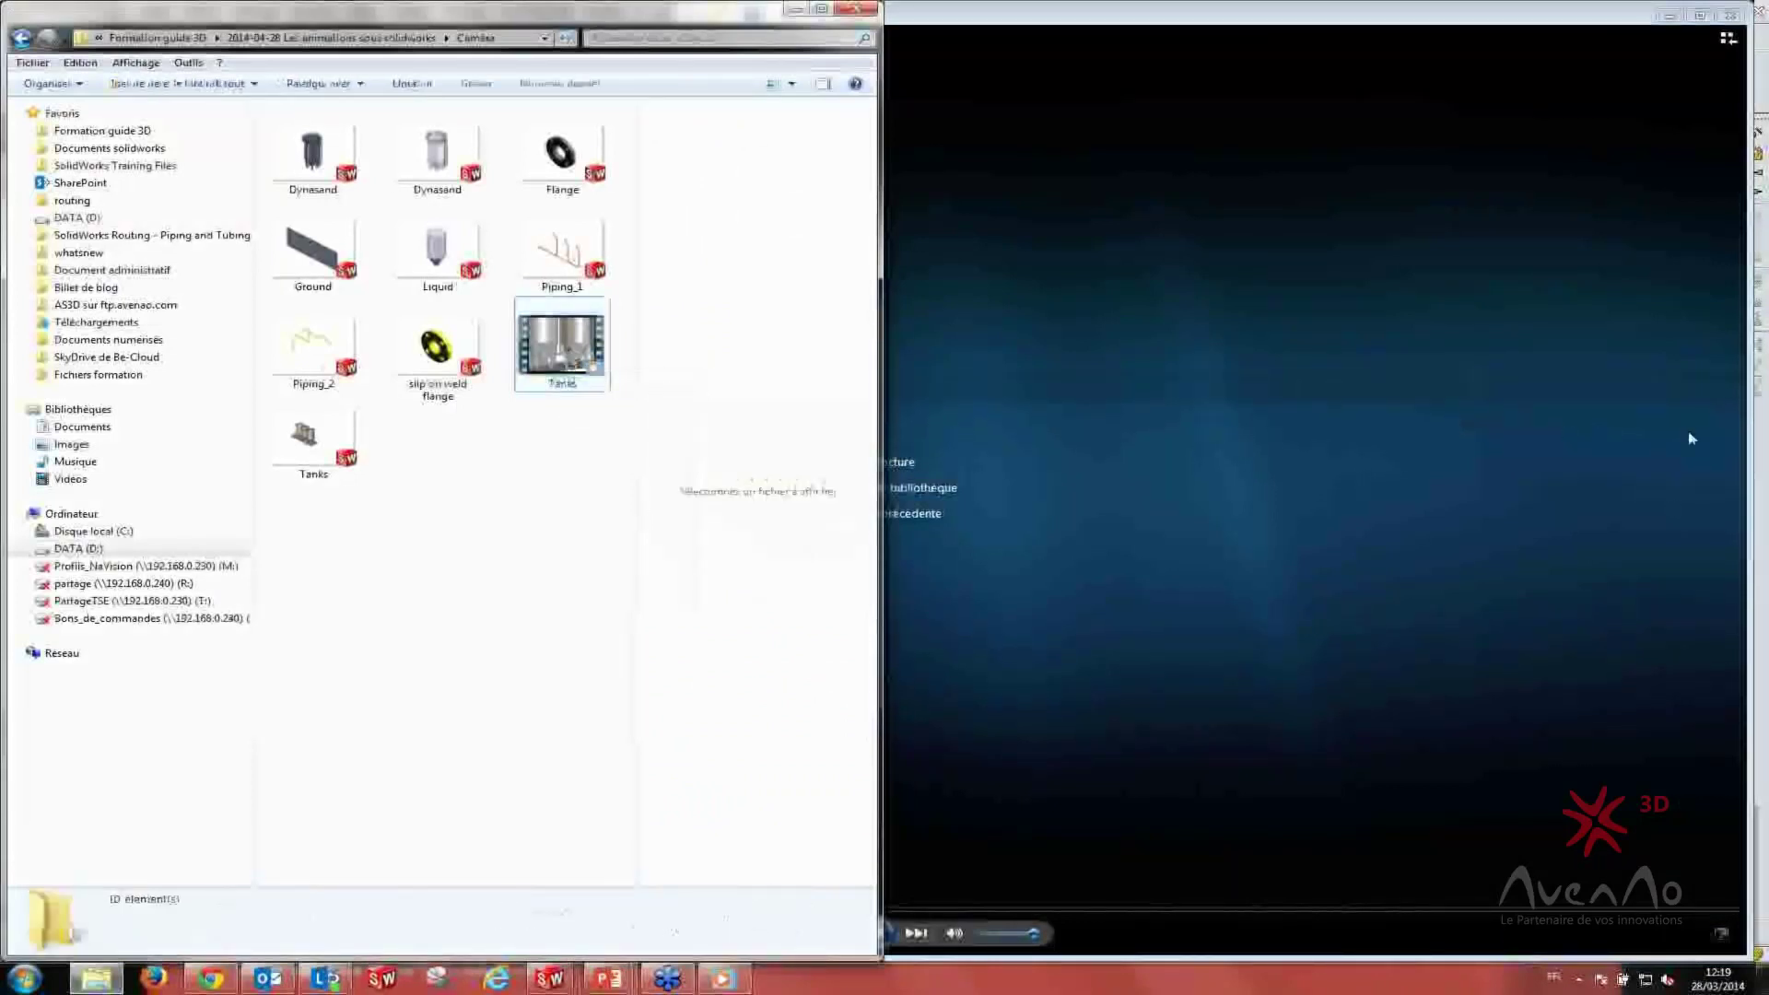
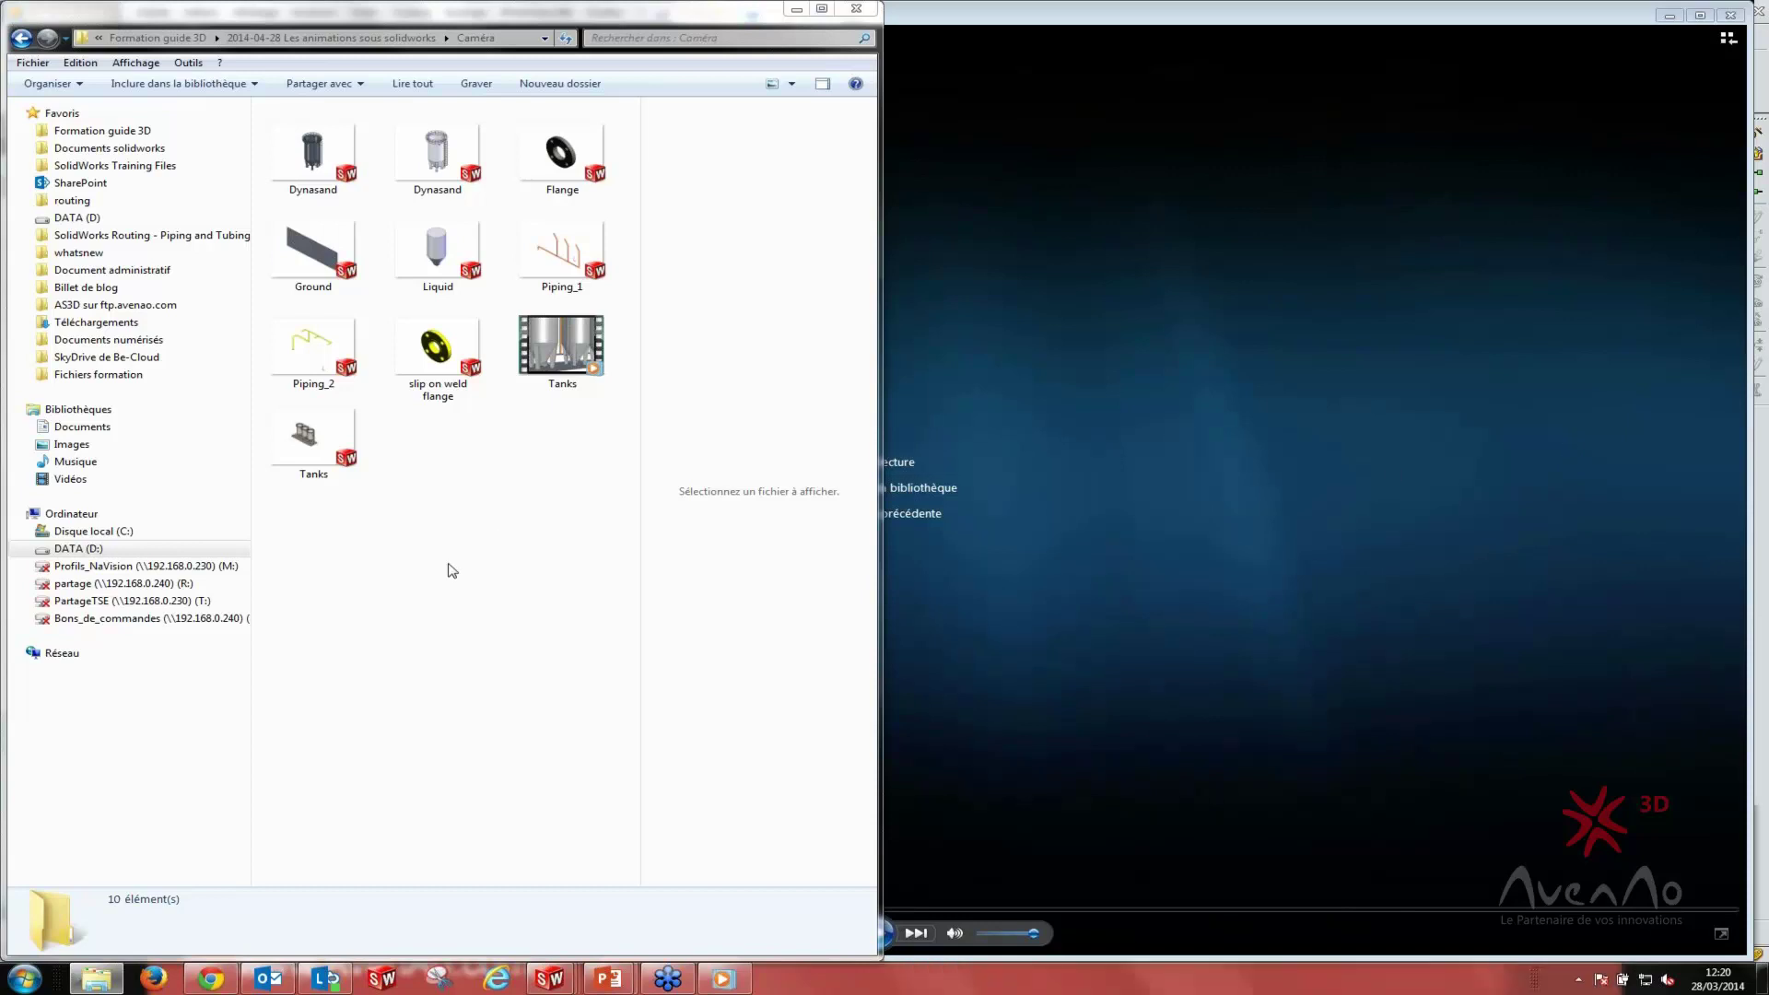
- Minimize the Caméra folder window and return to the SolidWorks Tanks assembly
click(796, 11)
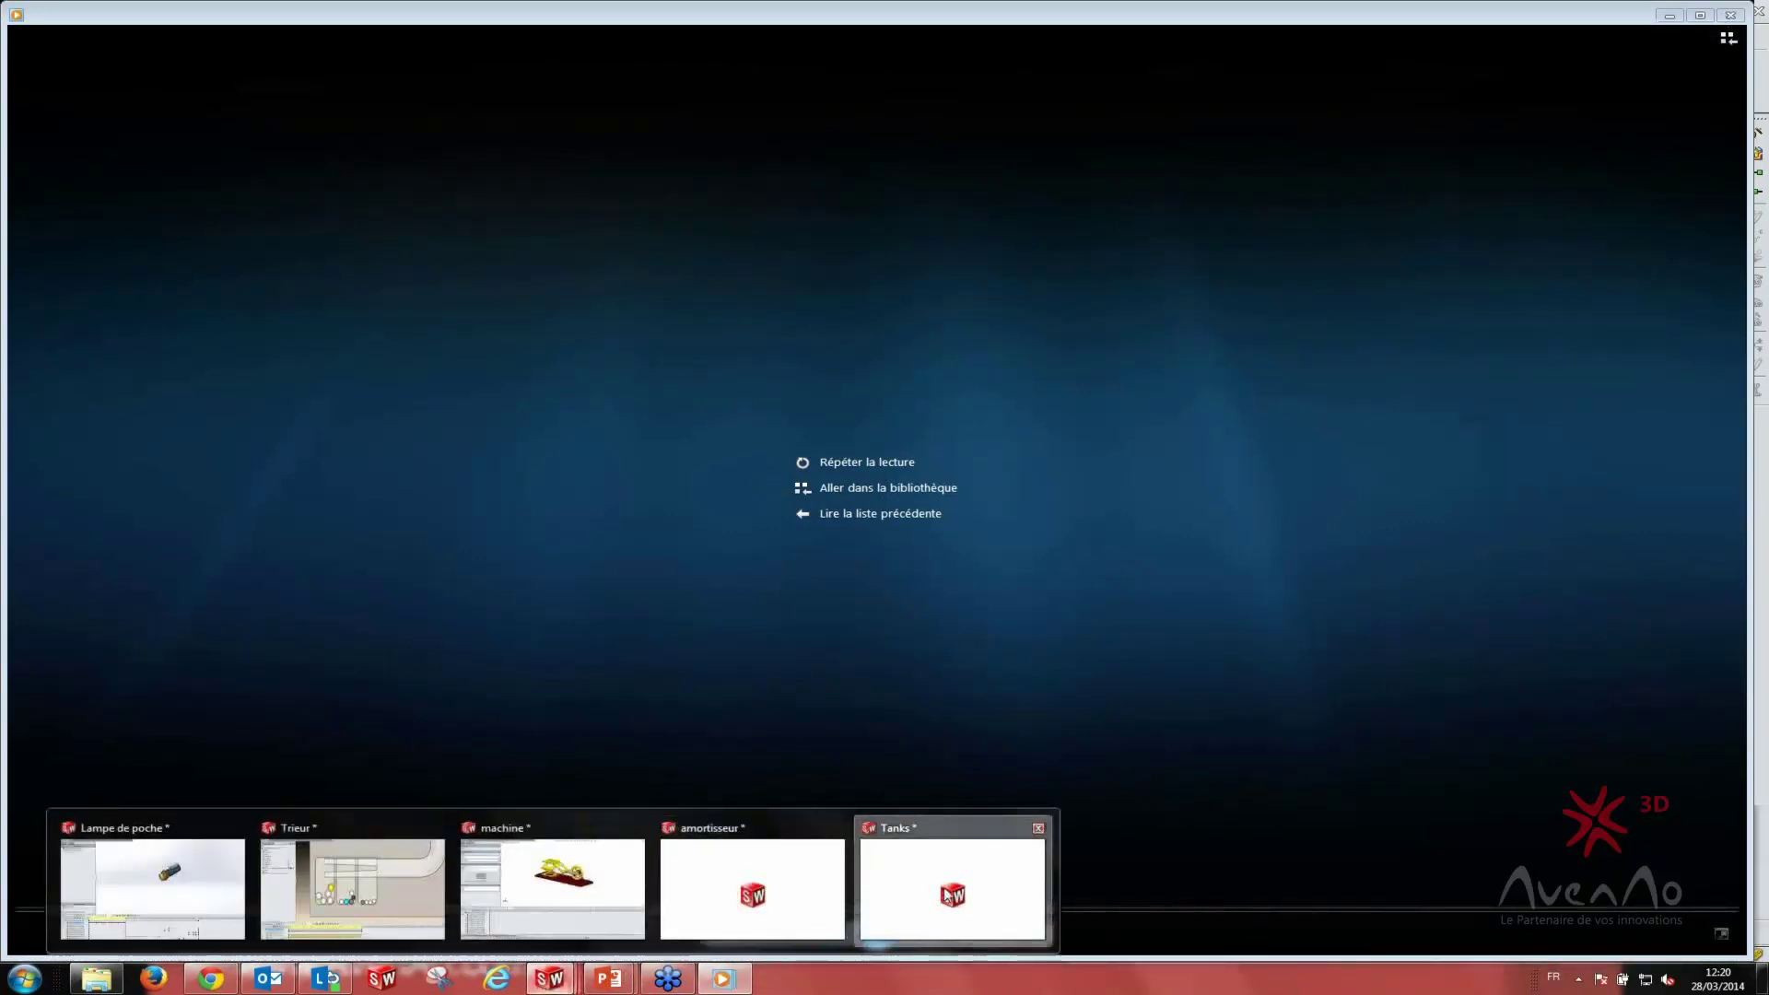
key(alt+Tab)
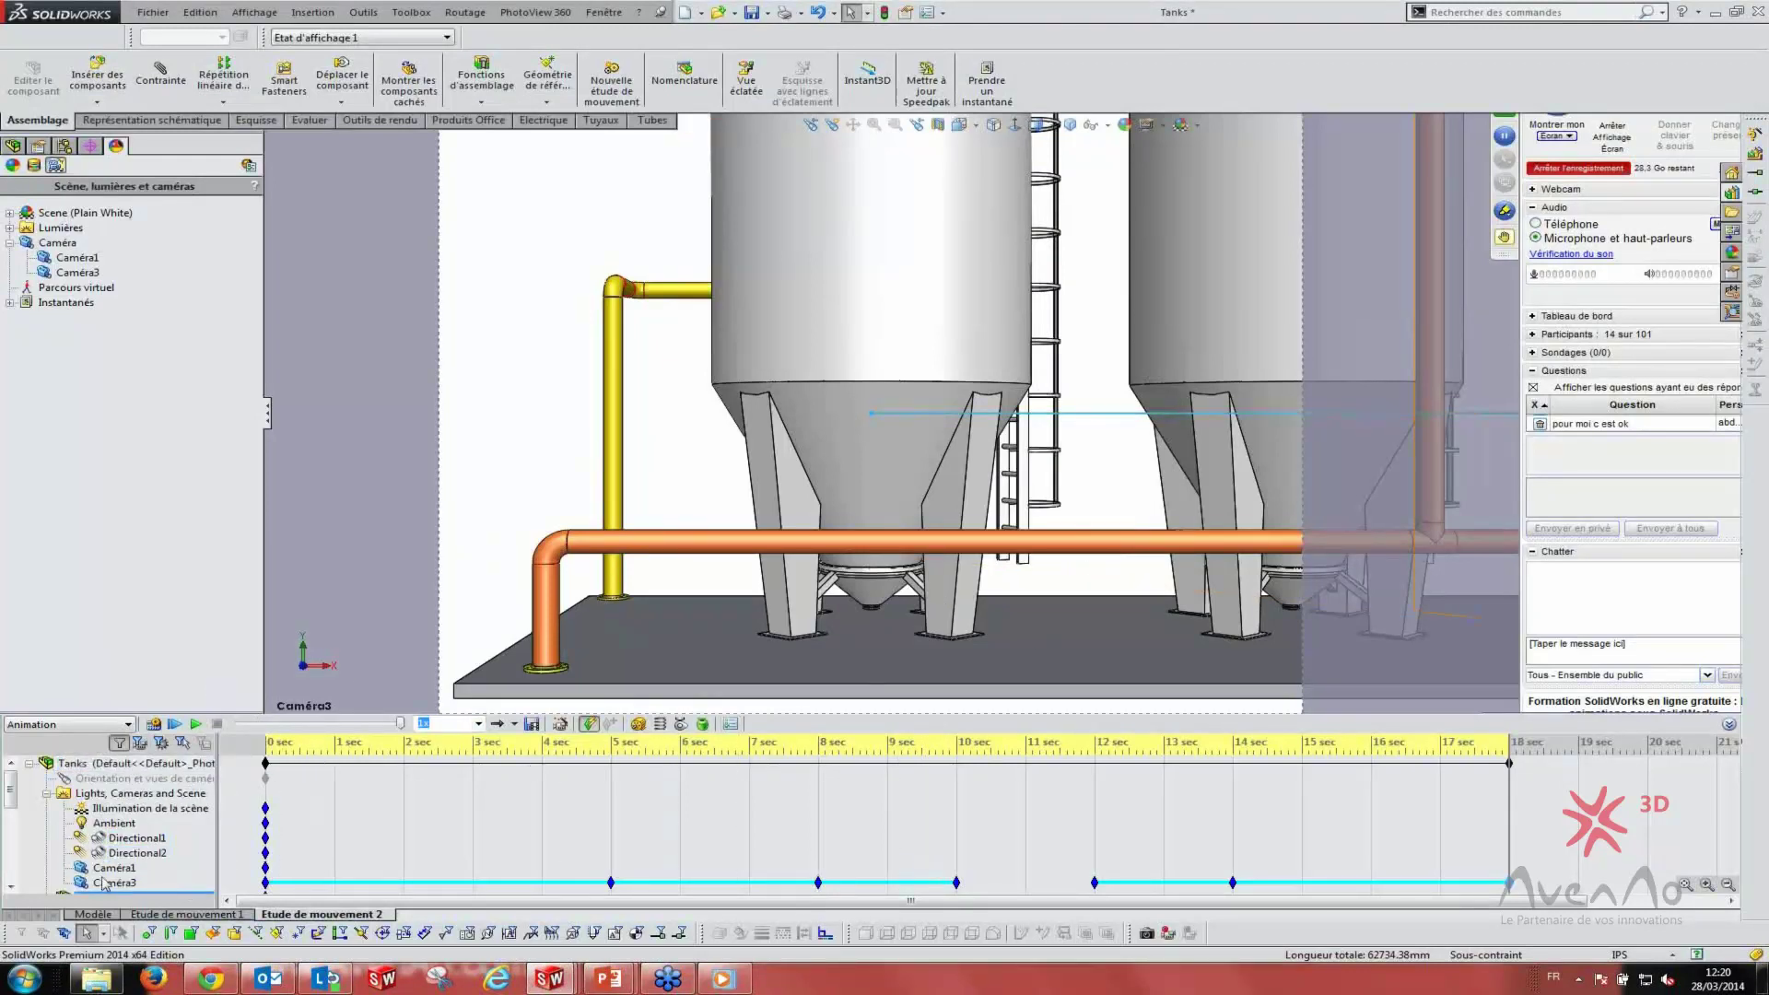
- Replay the Tanks camera animation, close Tanks with Enregistrer tout, and switch to the machine assembly
click(195, 725)
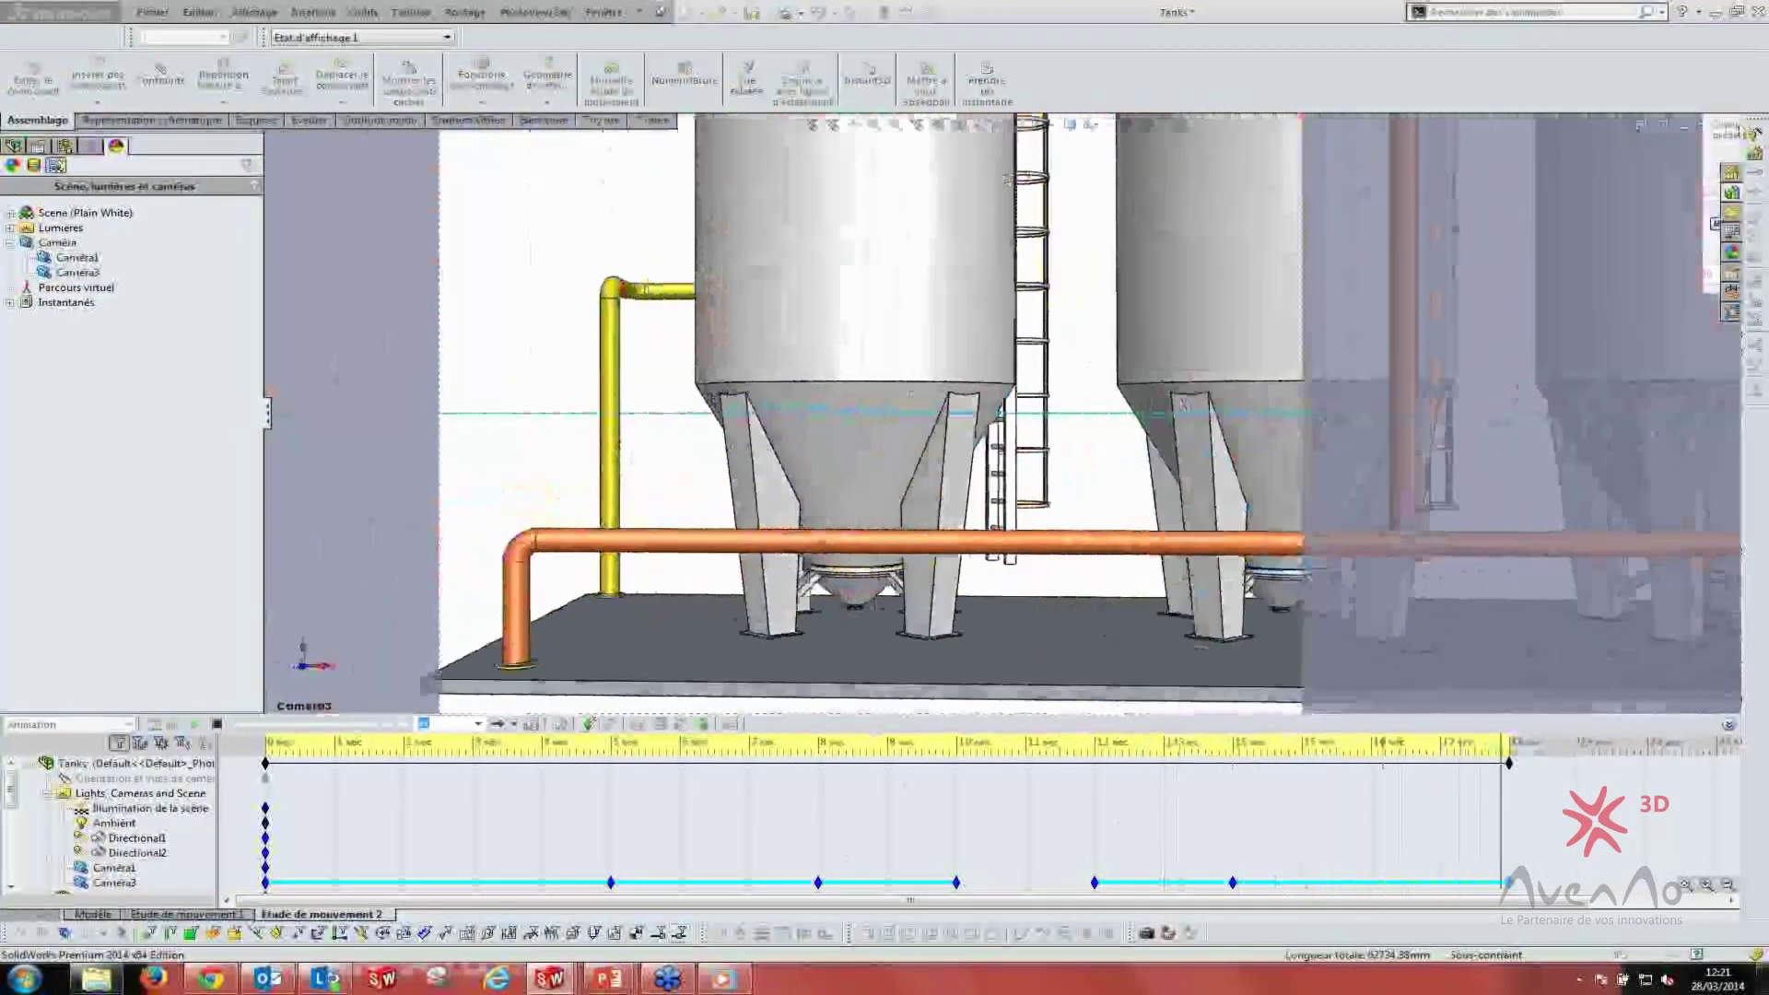
click(152, 12)
click(171, 73)
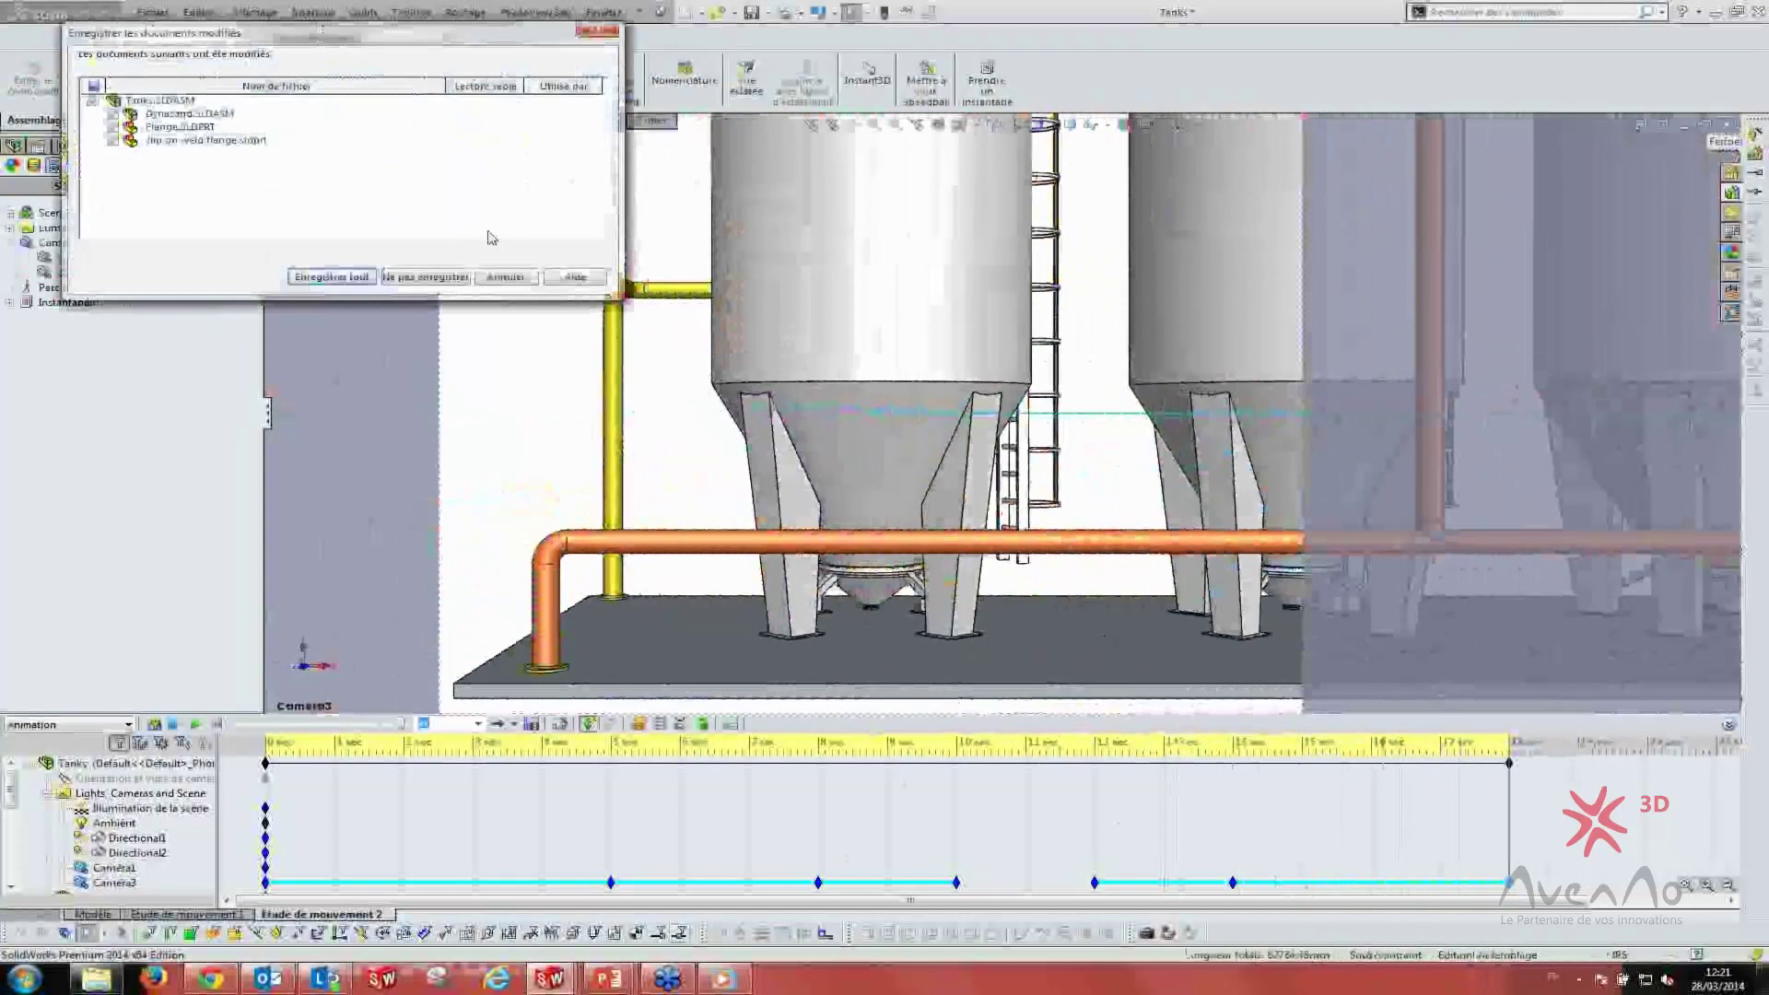
click(329, 278)
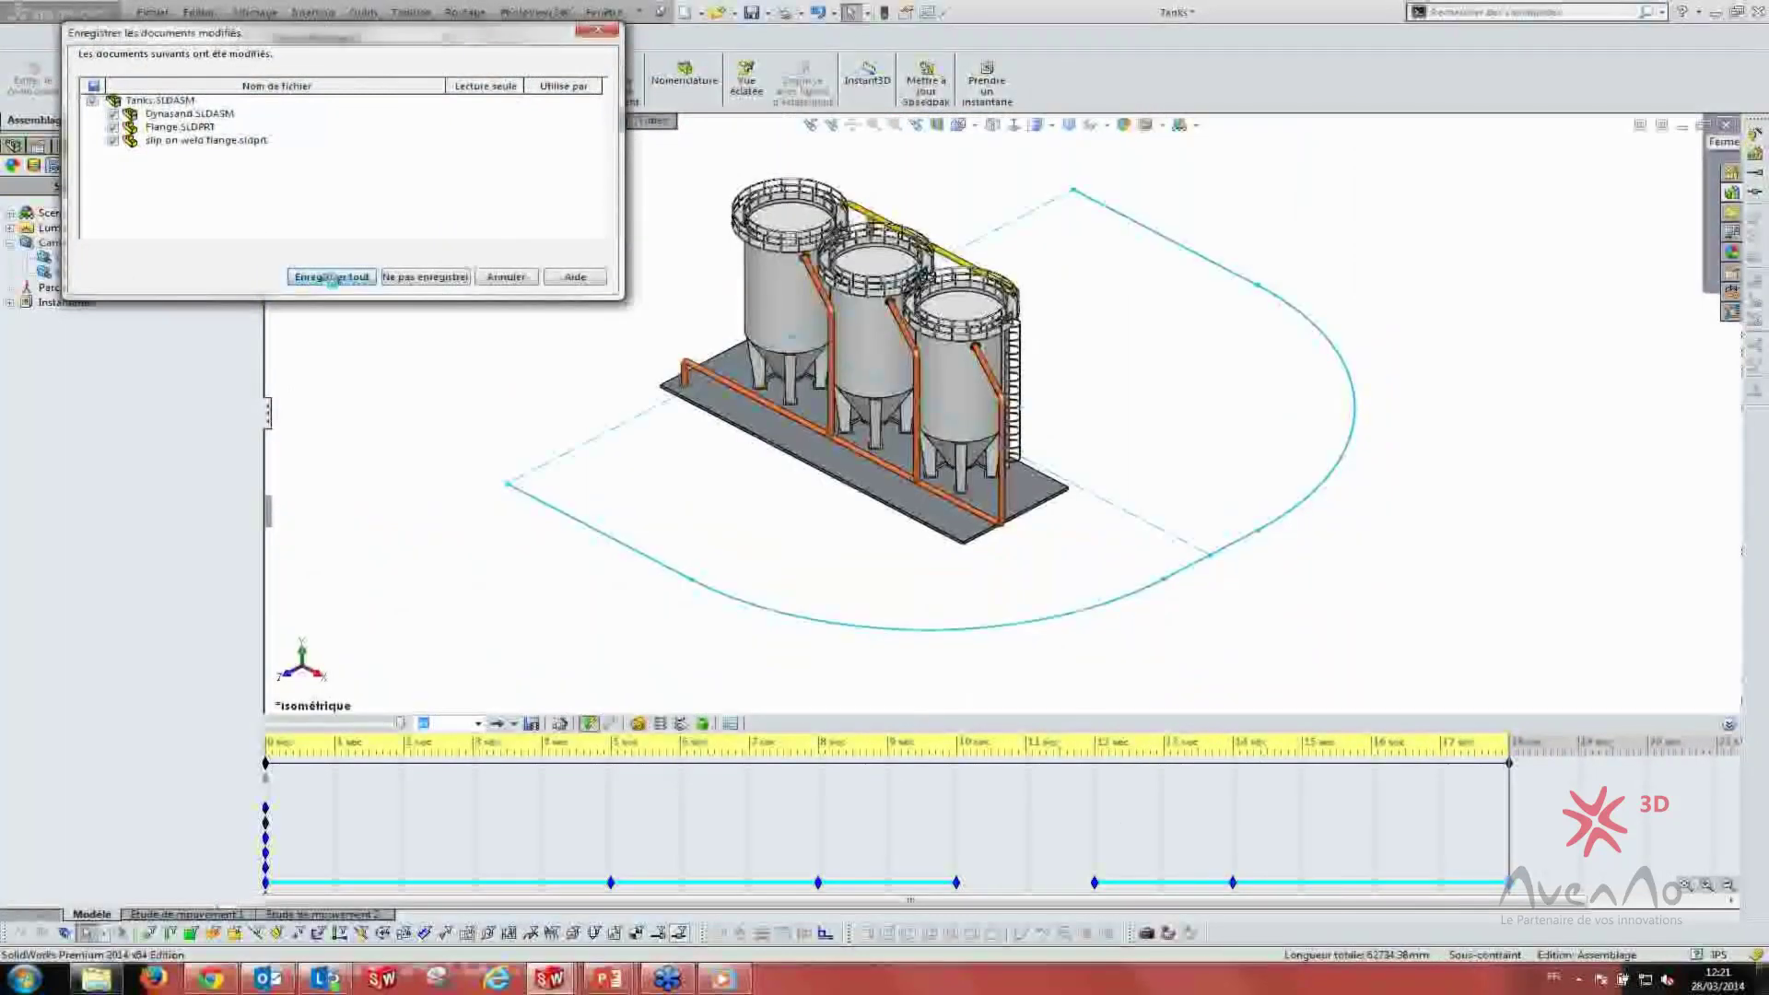
click(332, 278)
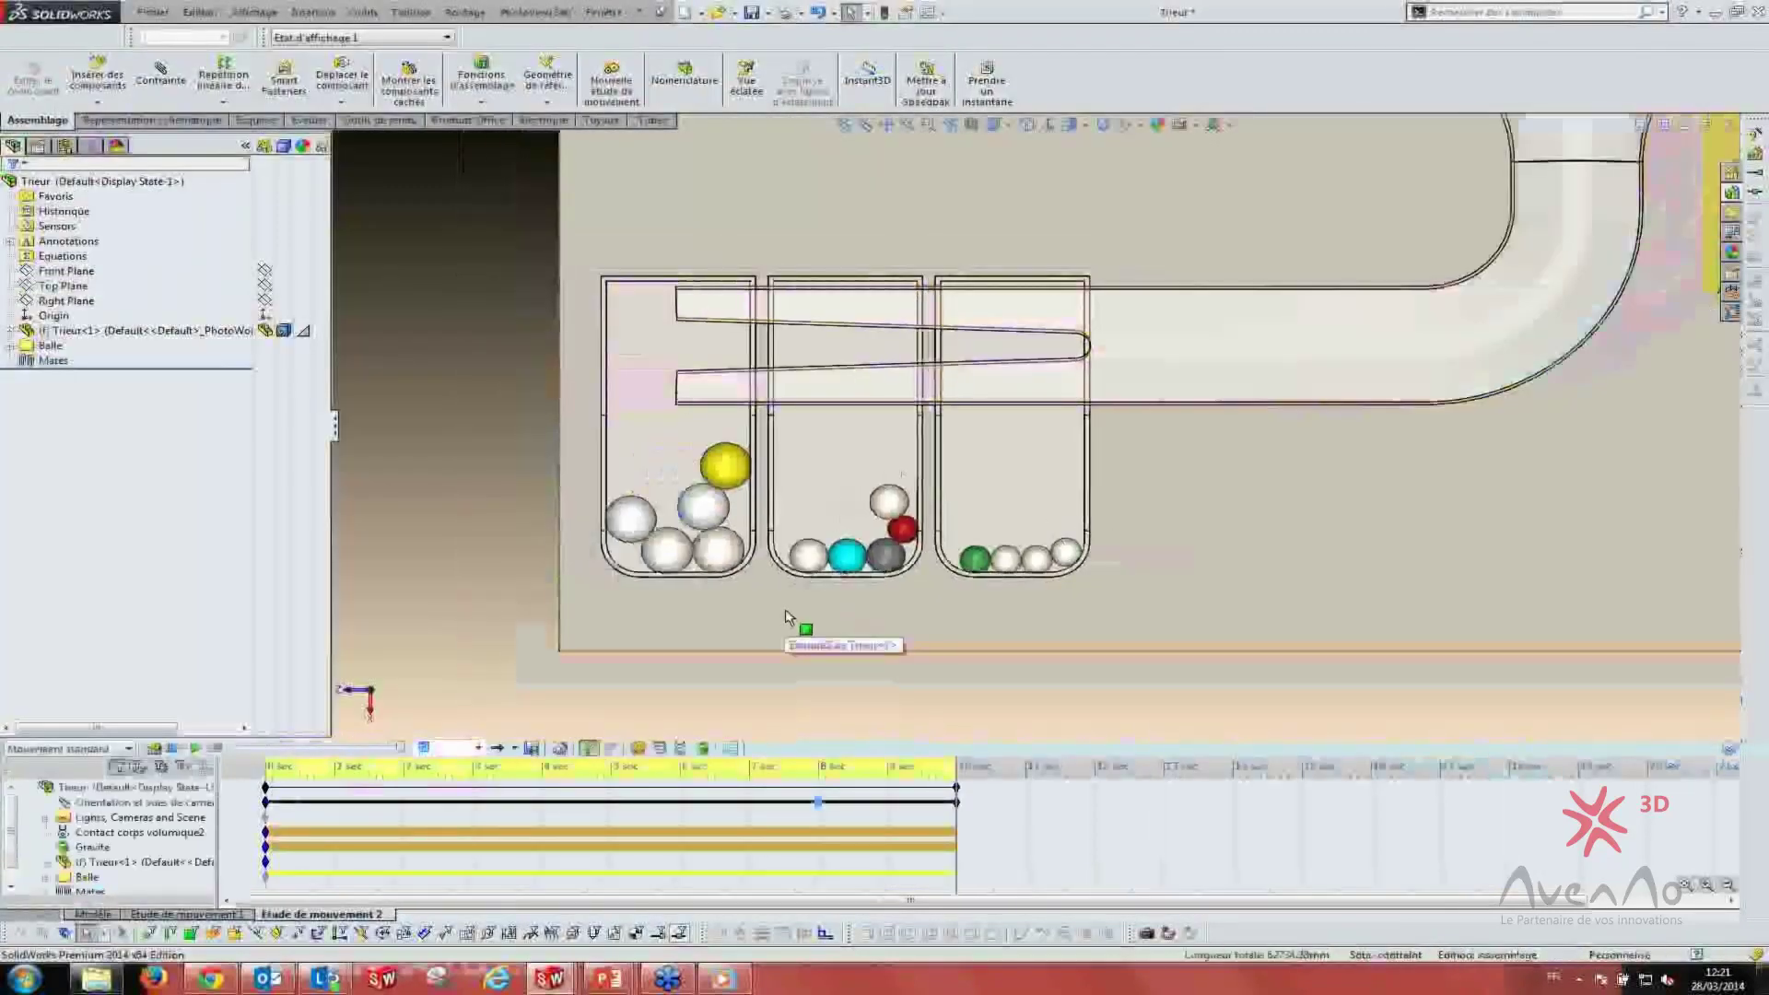
key(ctrl+Tab)
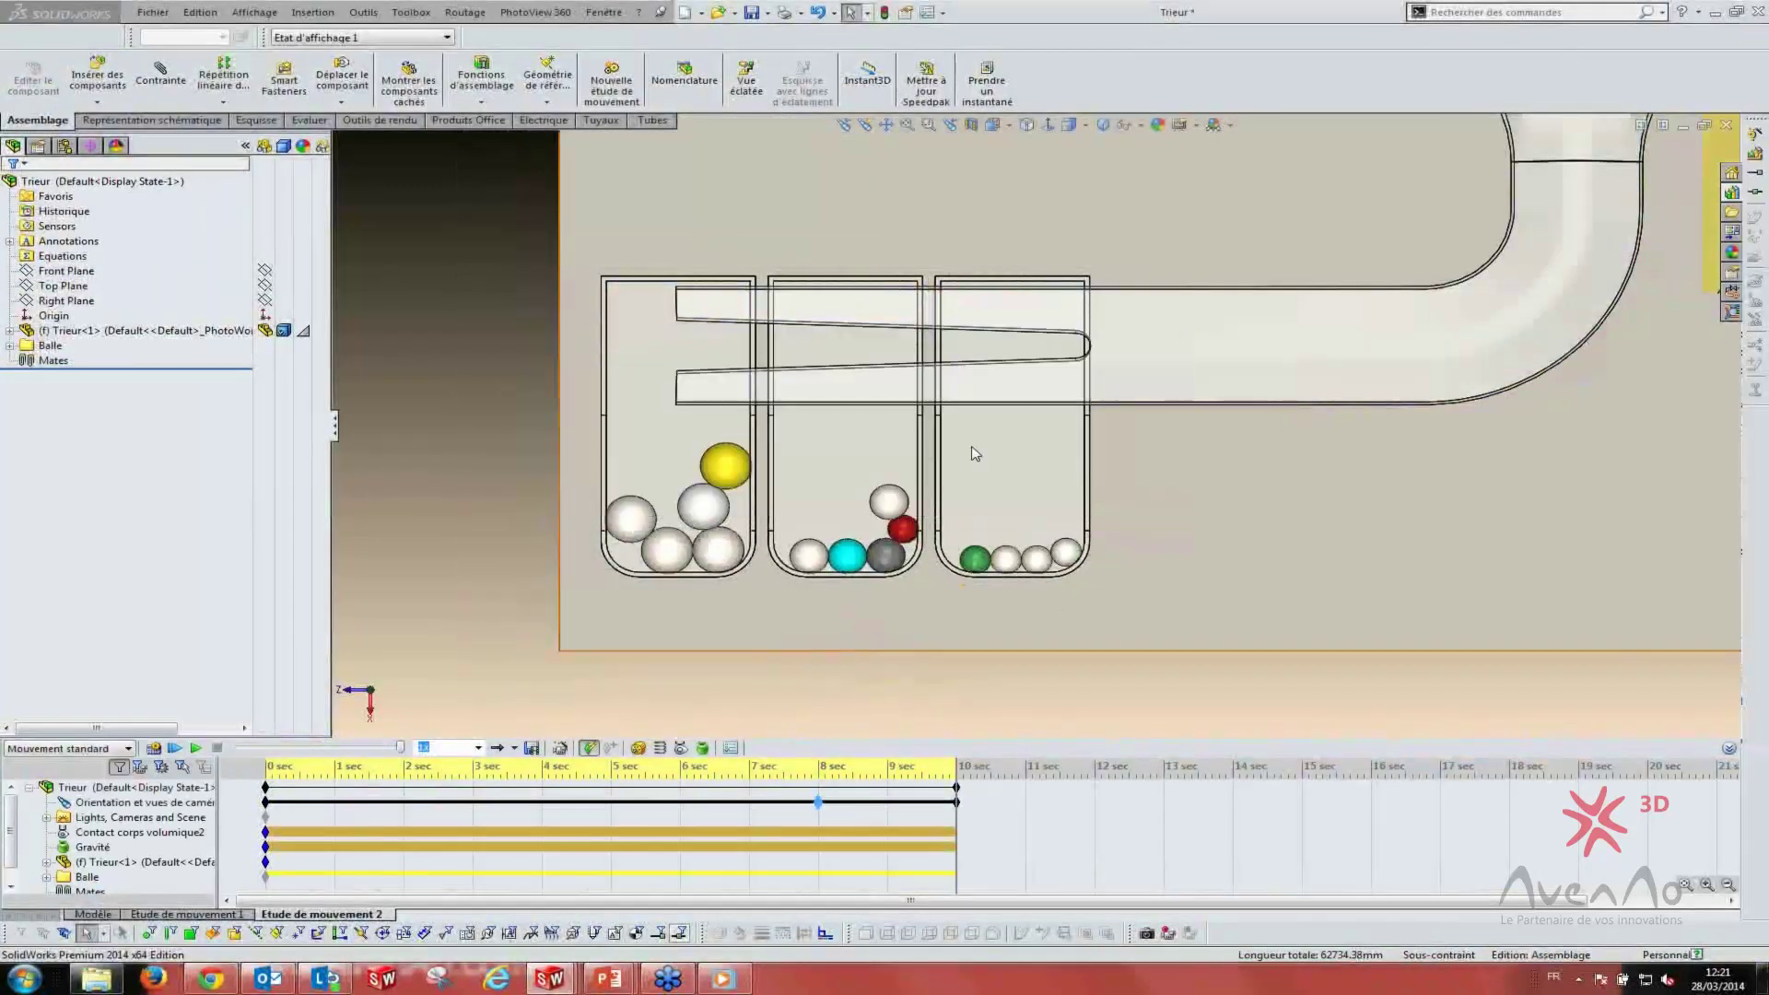
key(ctrl+Tab)
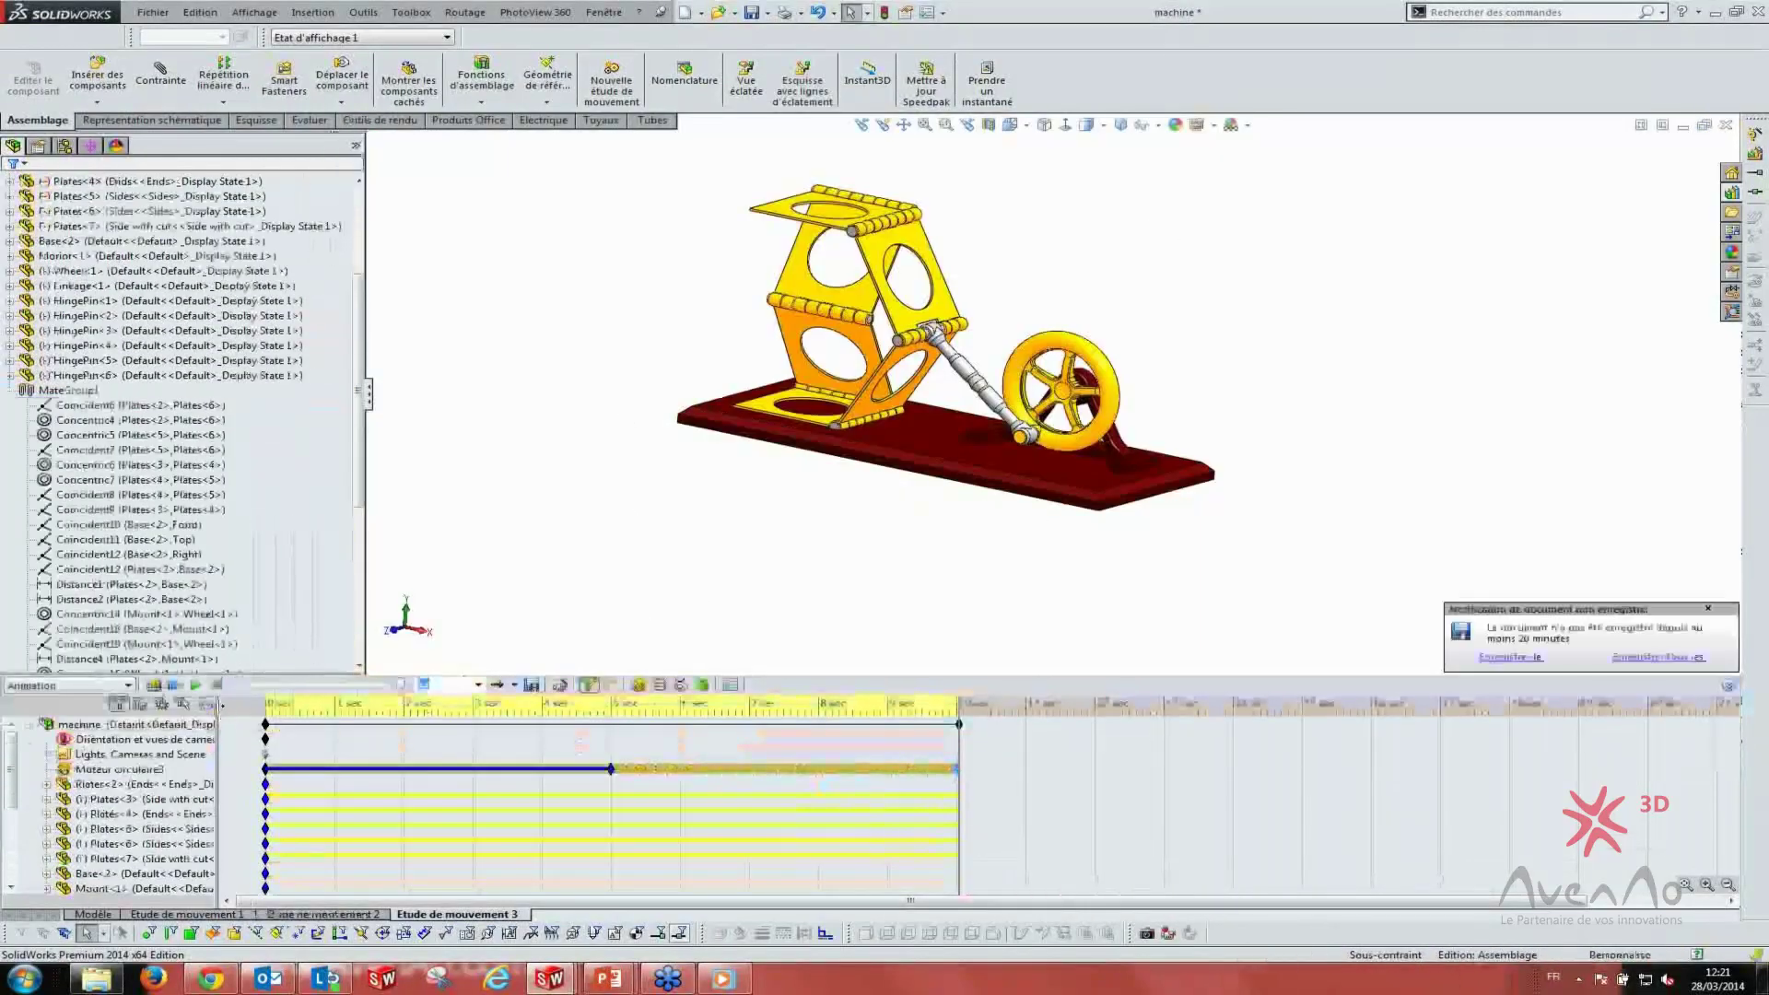
- Play the machine's Etude de mouvement 3 and 2, then switch to the amortisseur assembly
click(195, 685)
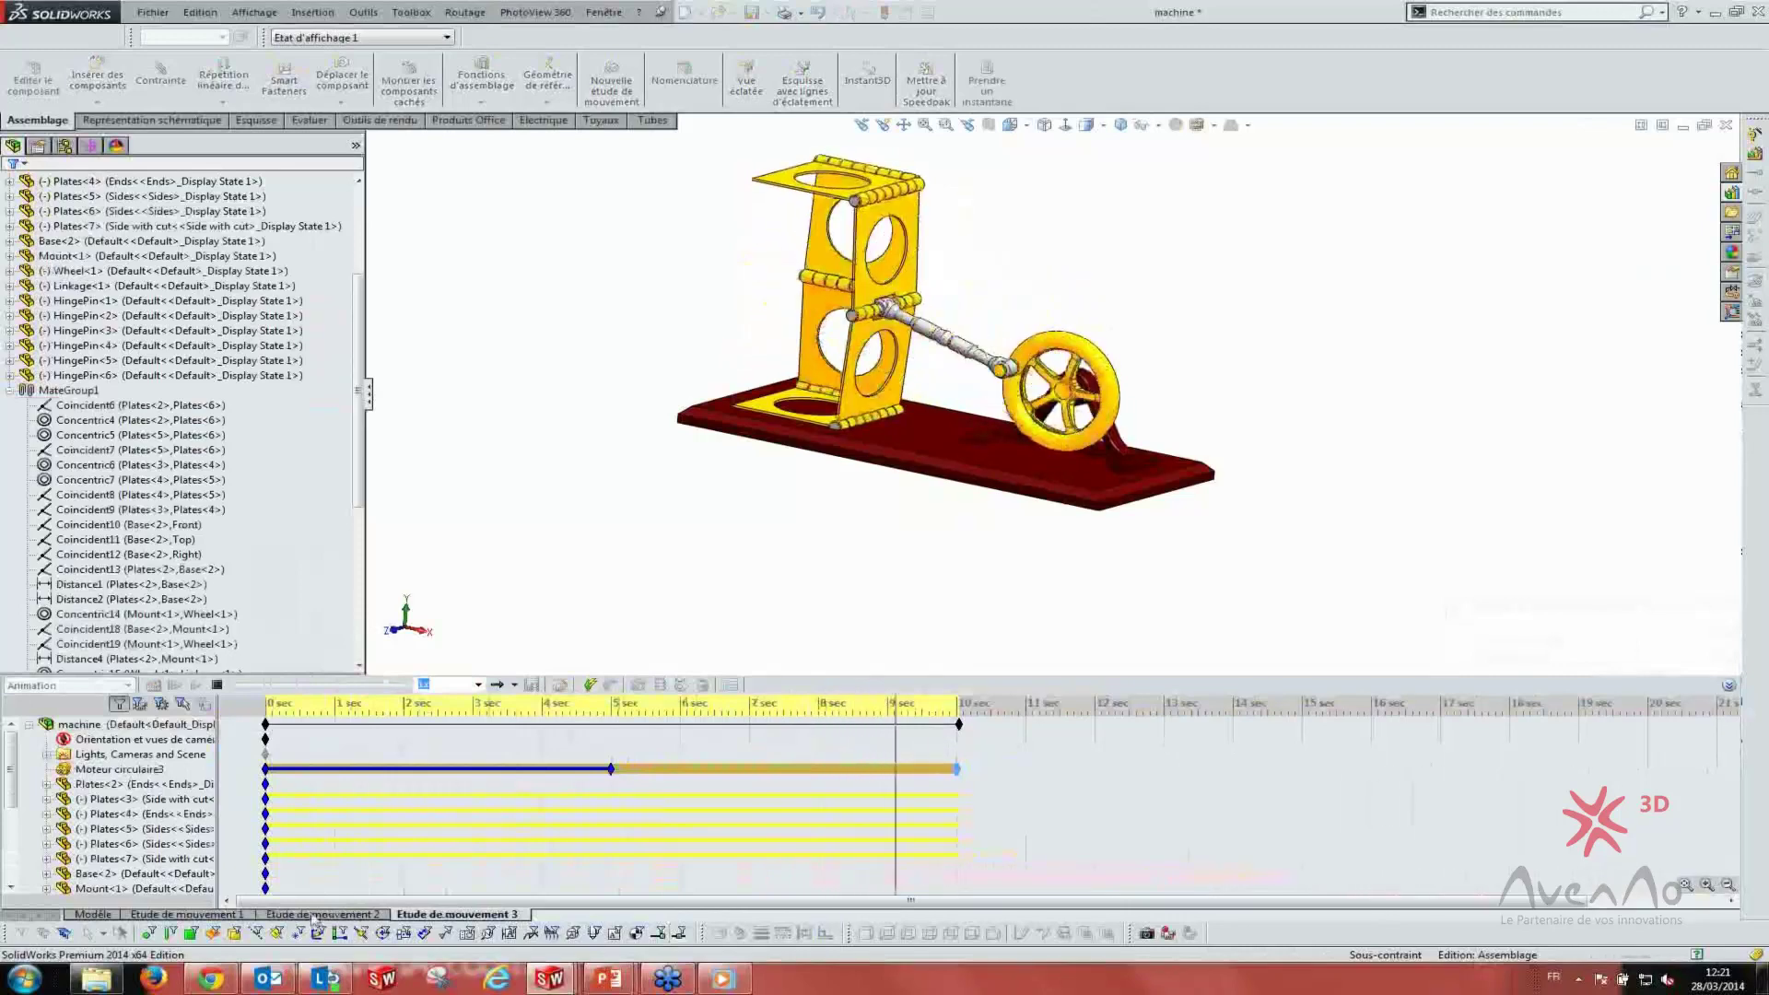
click(314, 916)
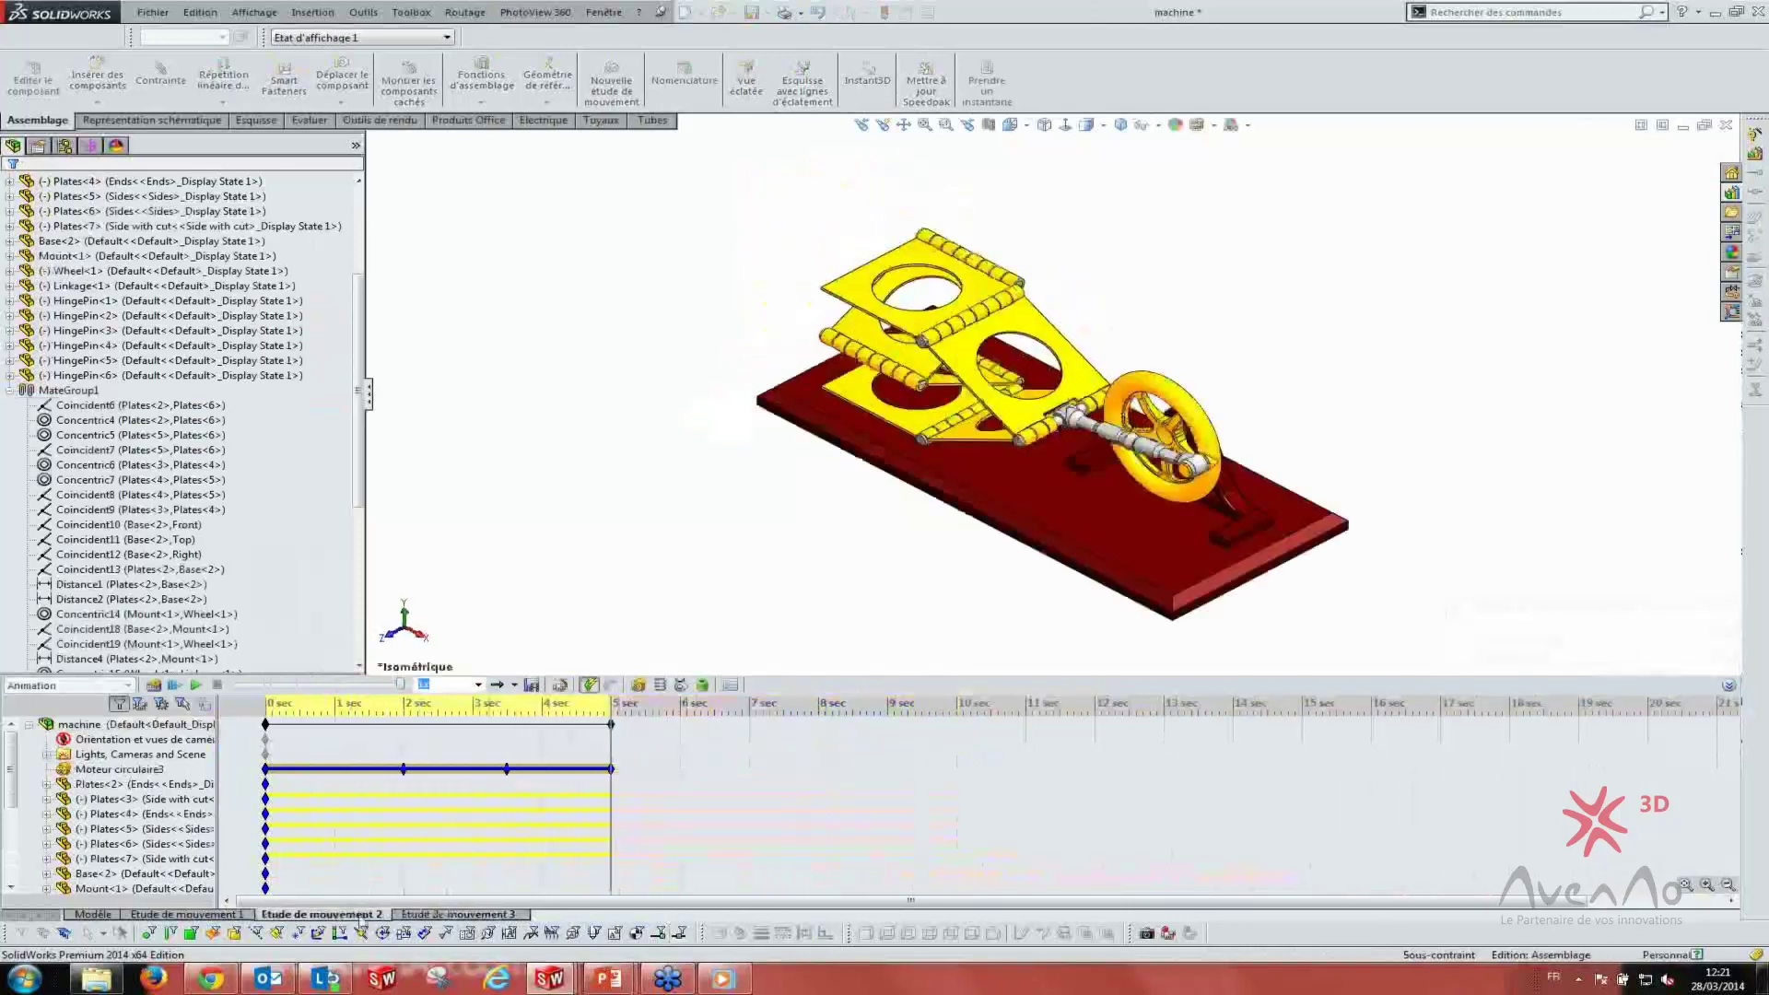
click(196, 686)
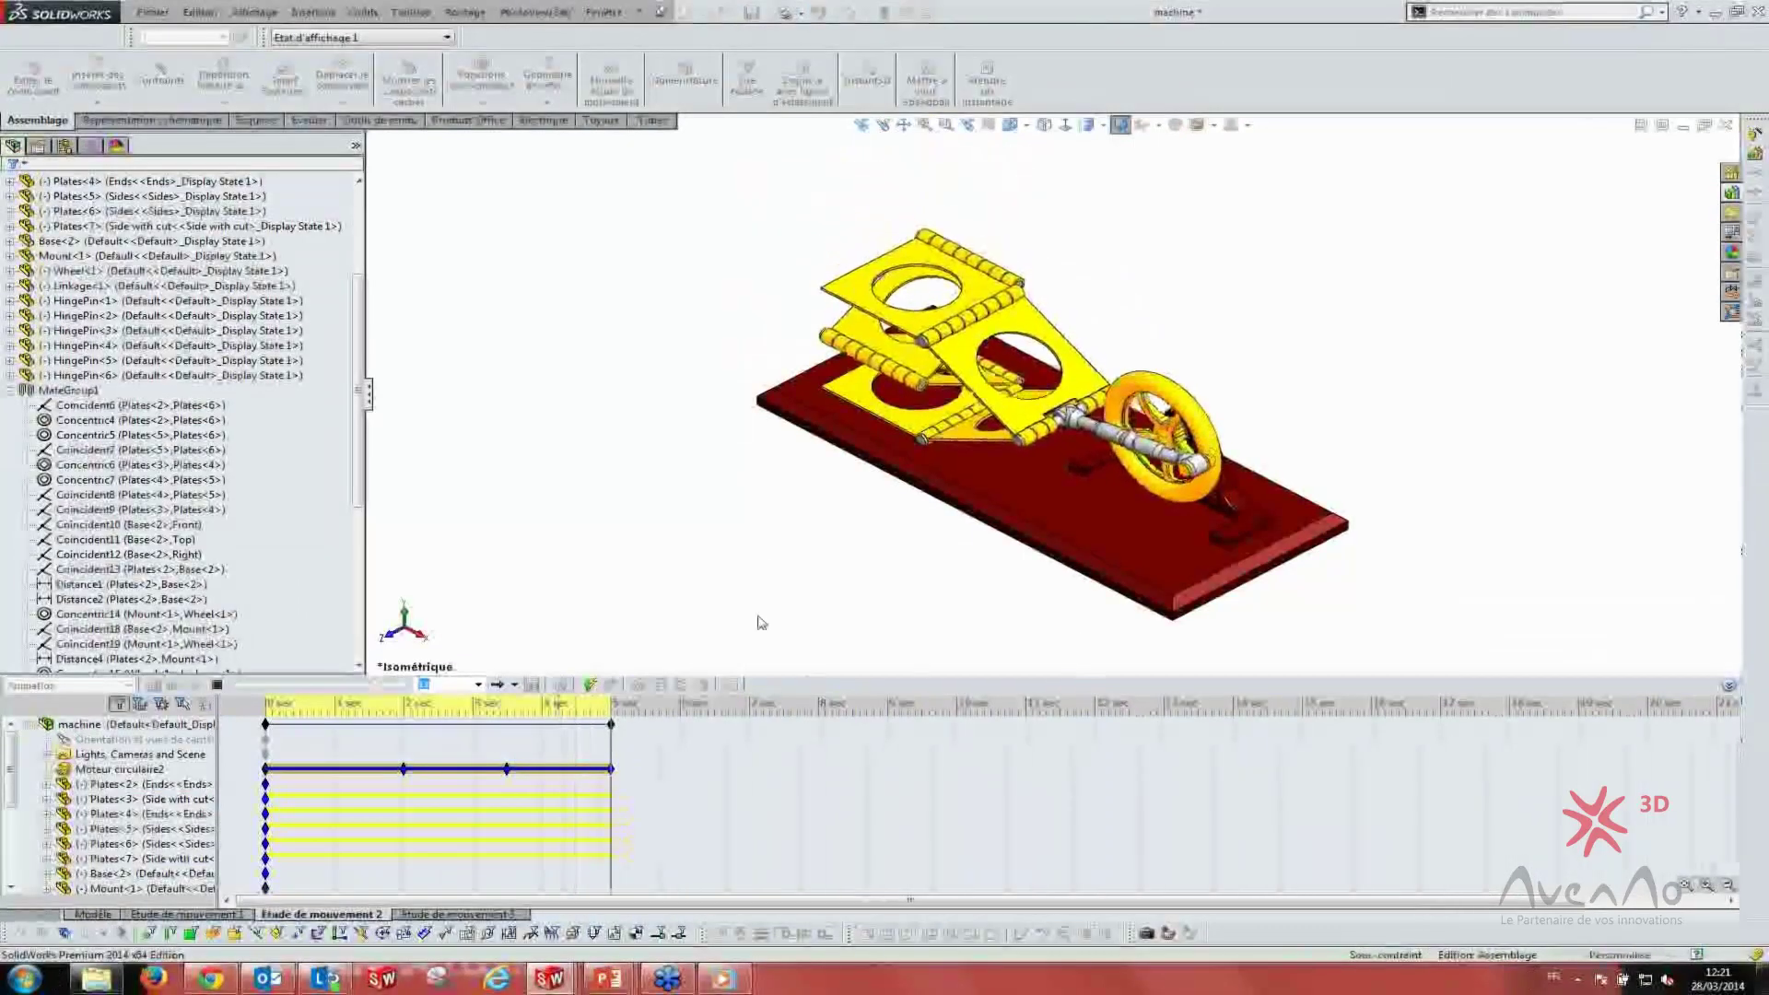
click(1355, 522)
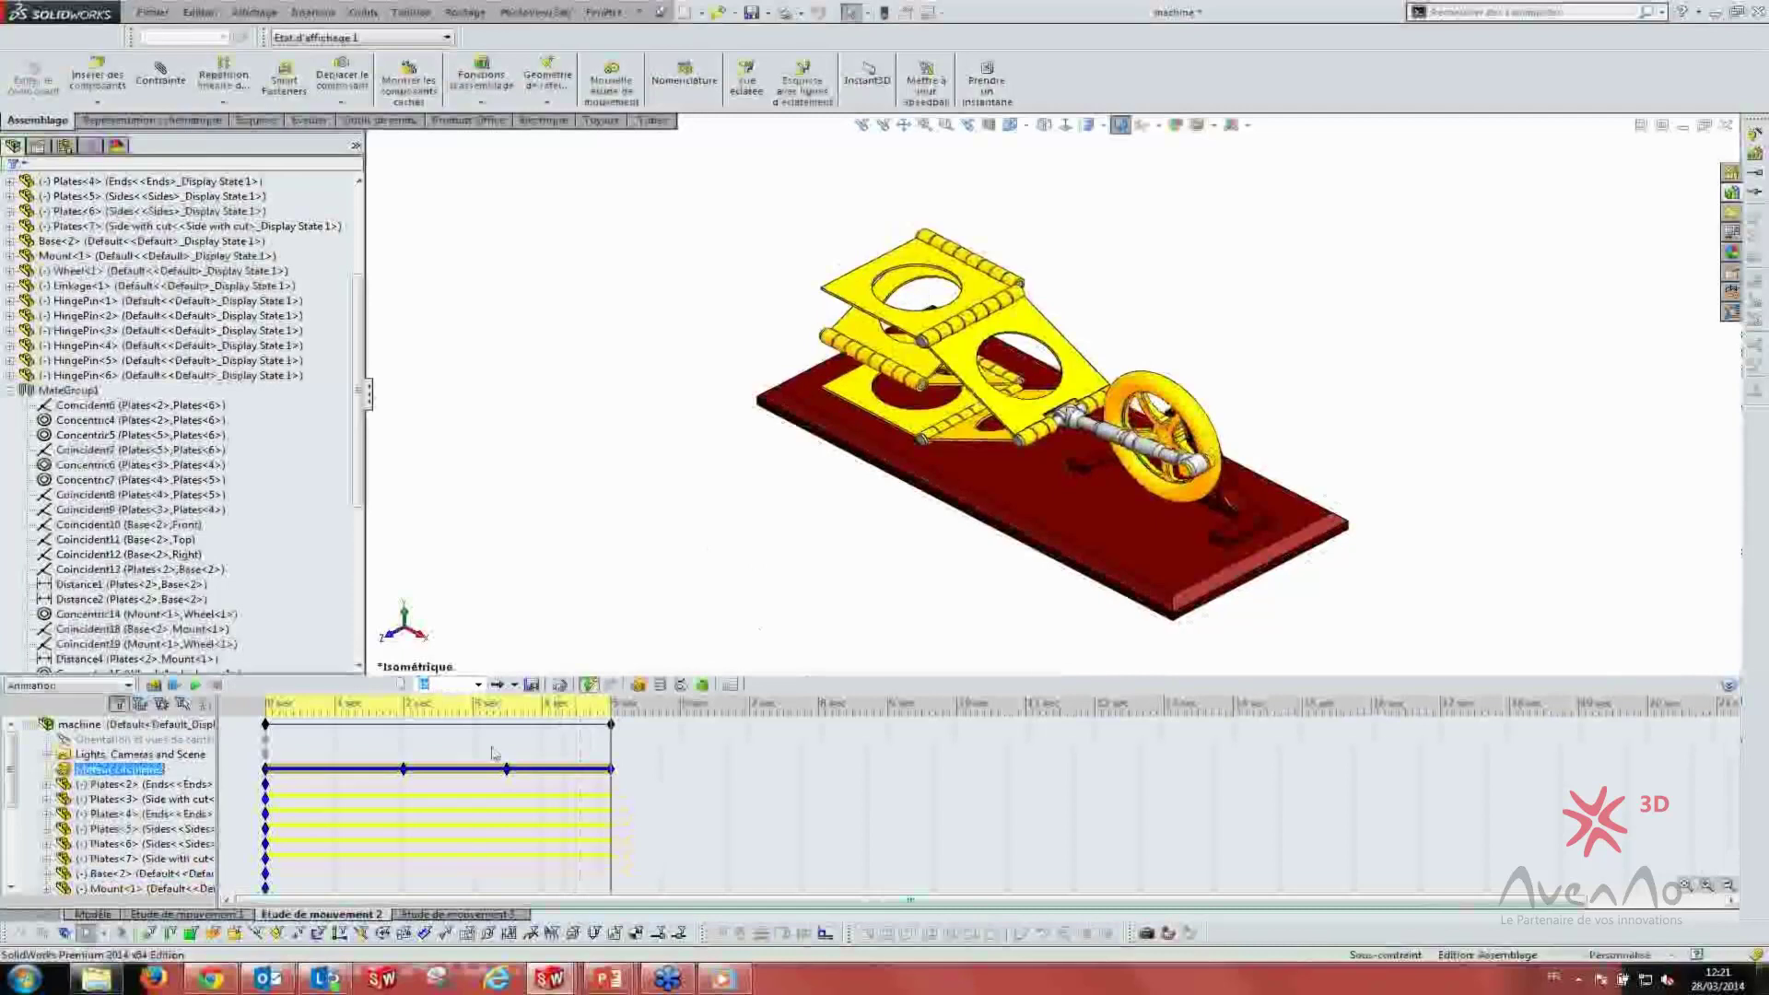
key(Down)
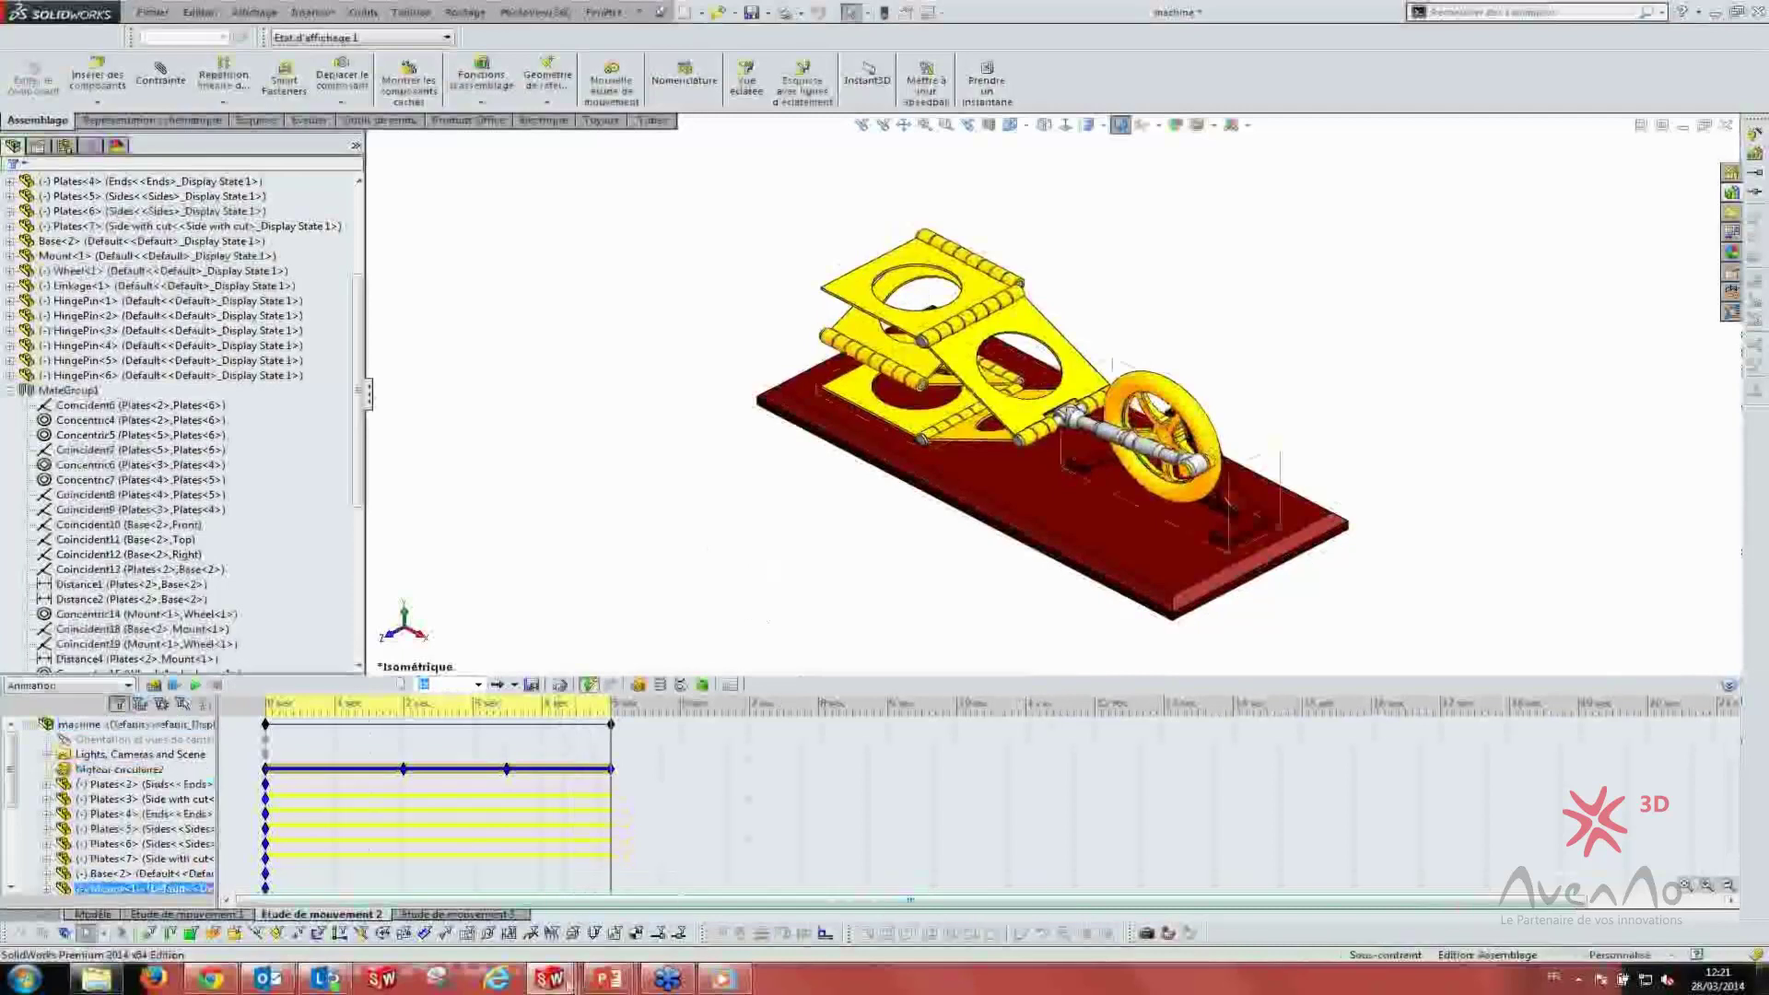
mouse_move(549, 979)
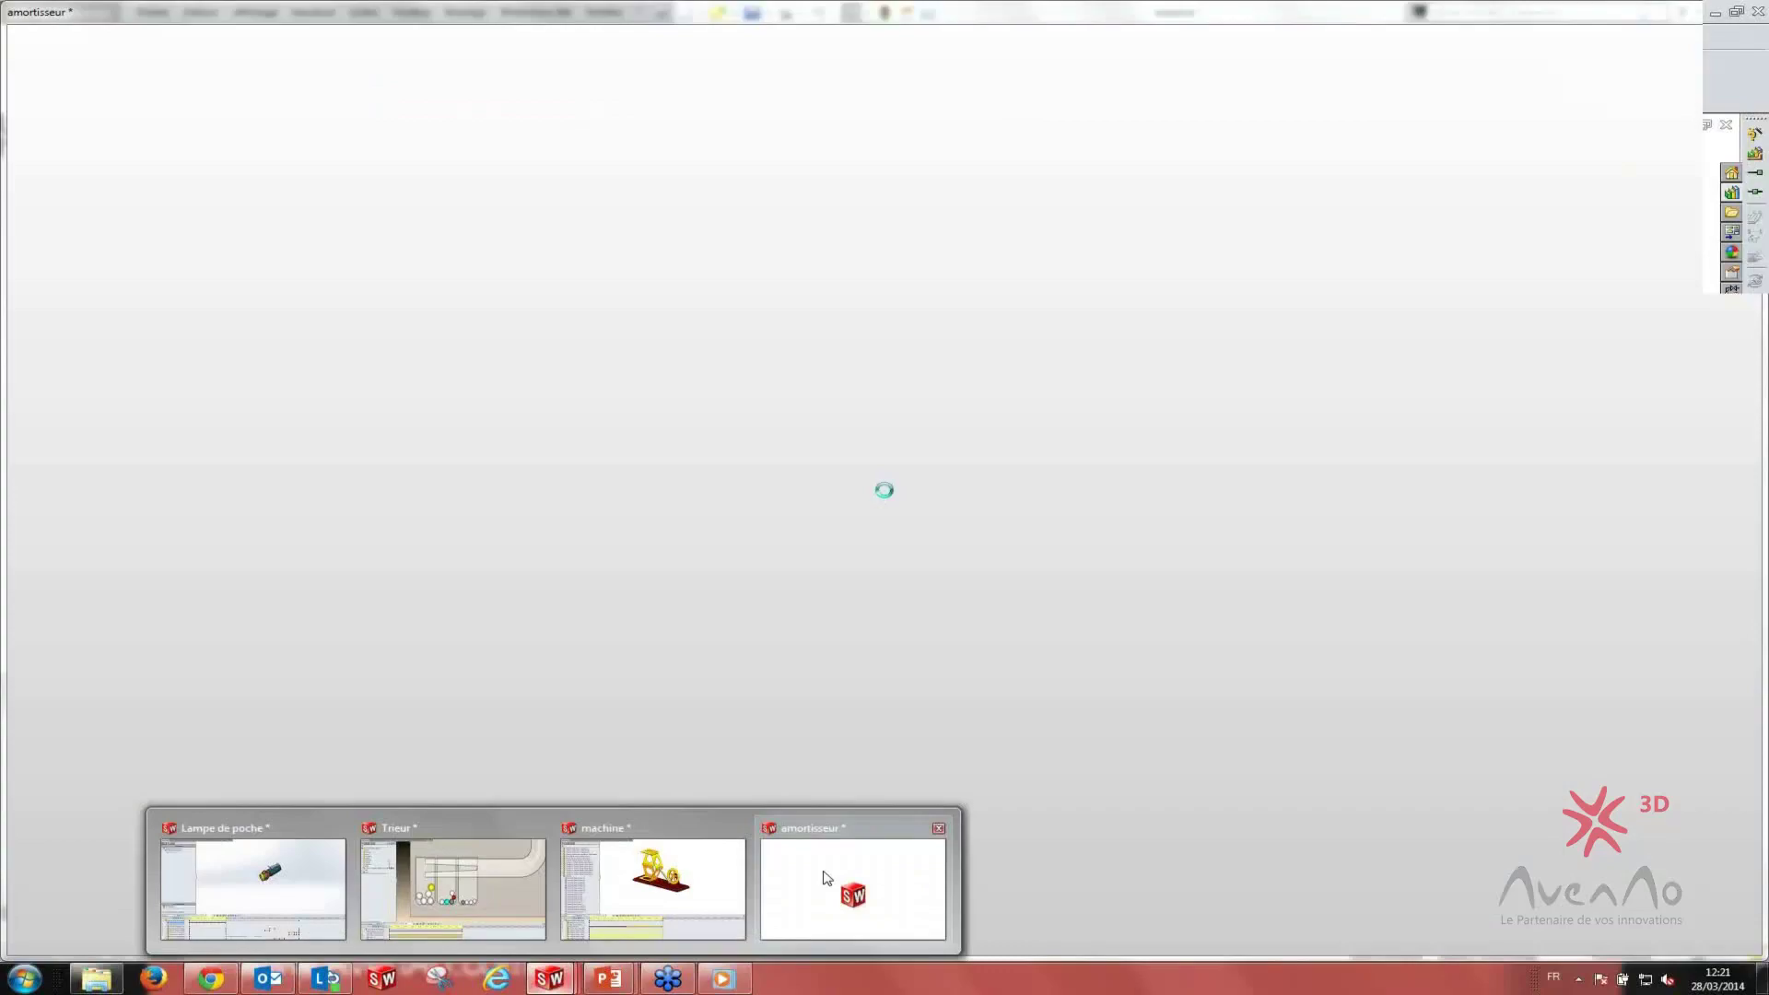
click(826, 878)
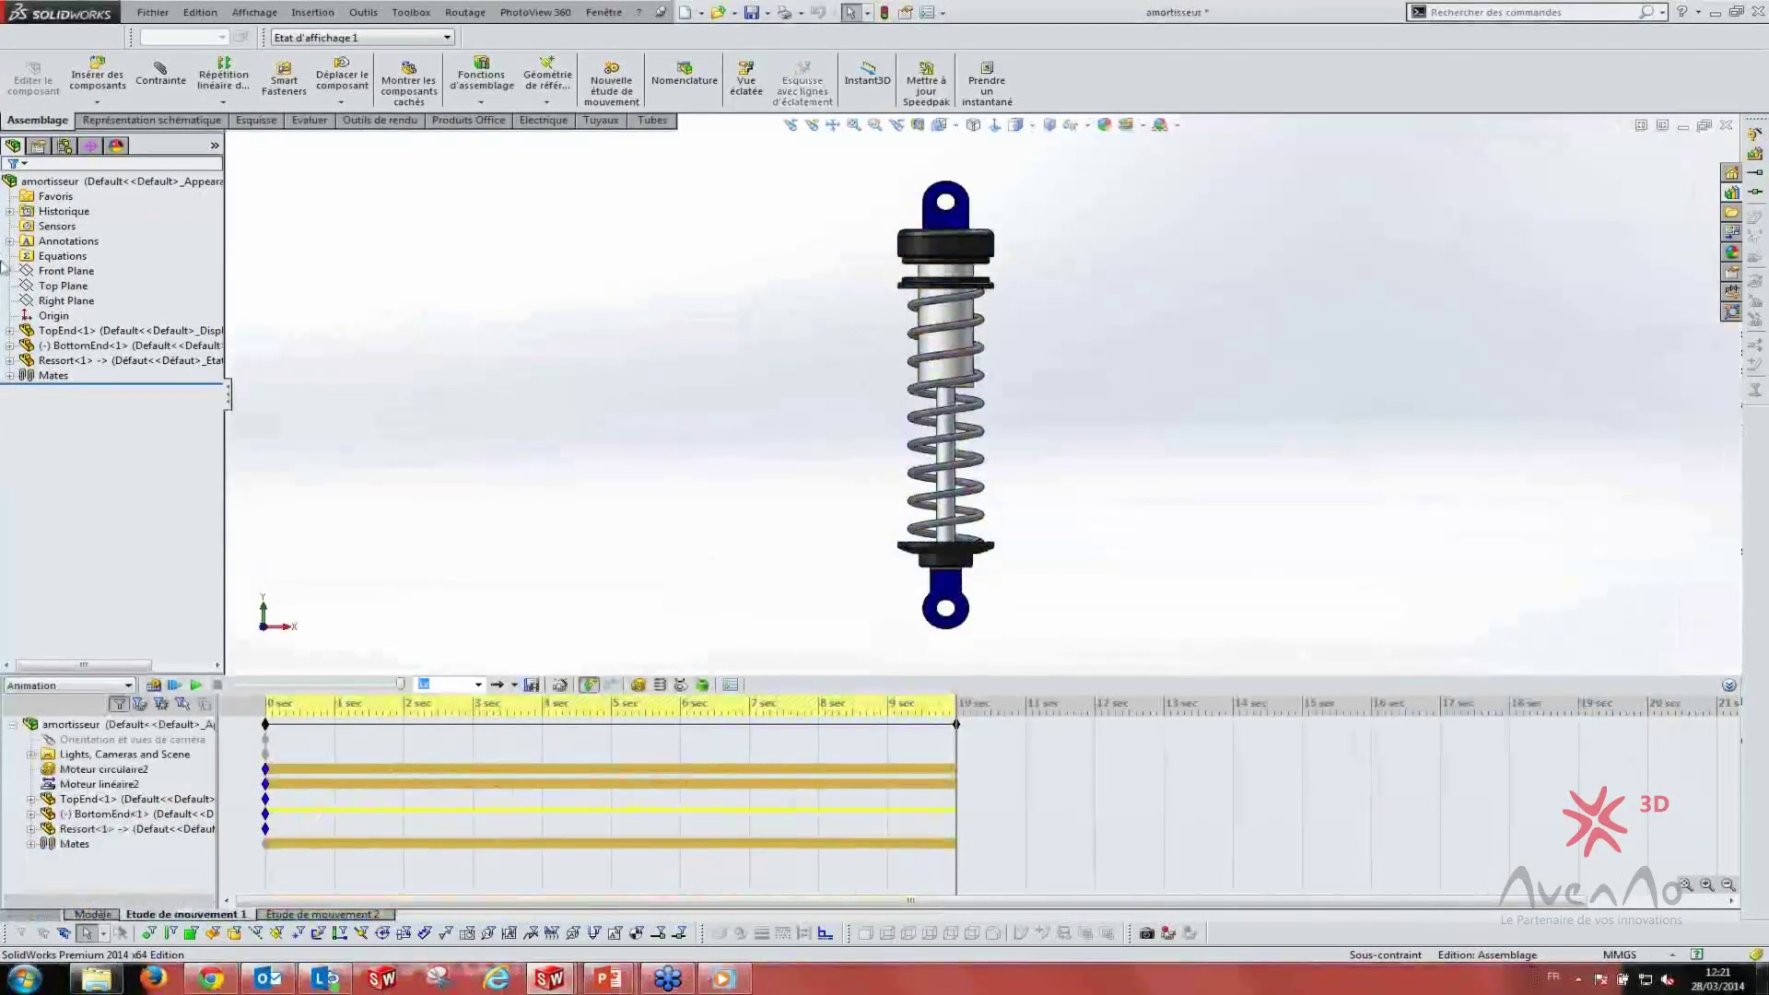
- Play amortisseur study 1, then update study 2's initial state and play it repeatedly
click(196, 685)
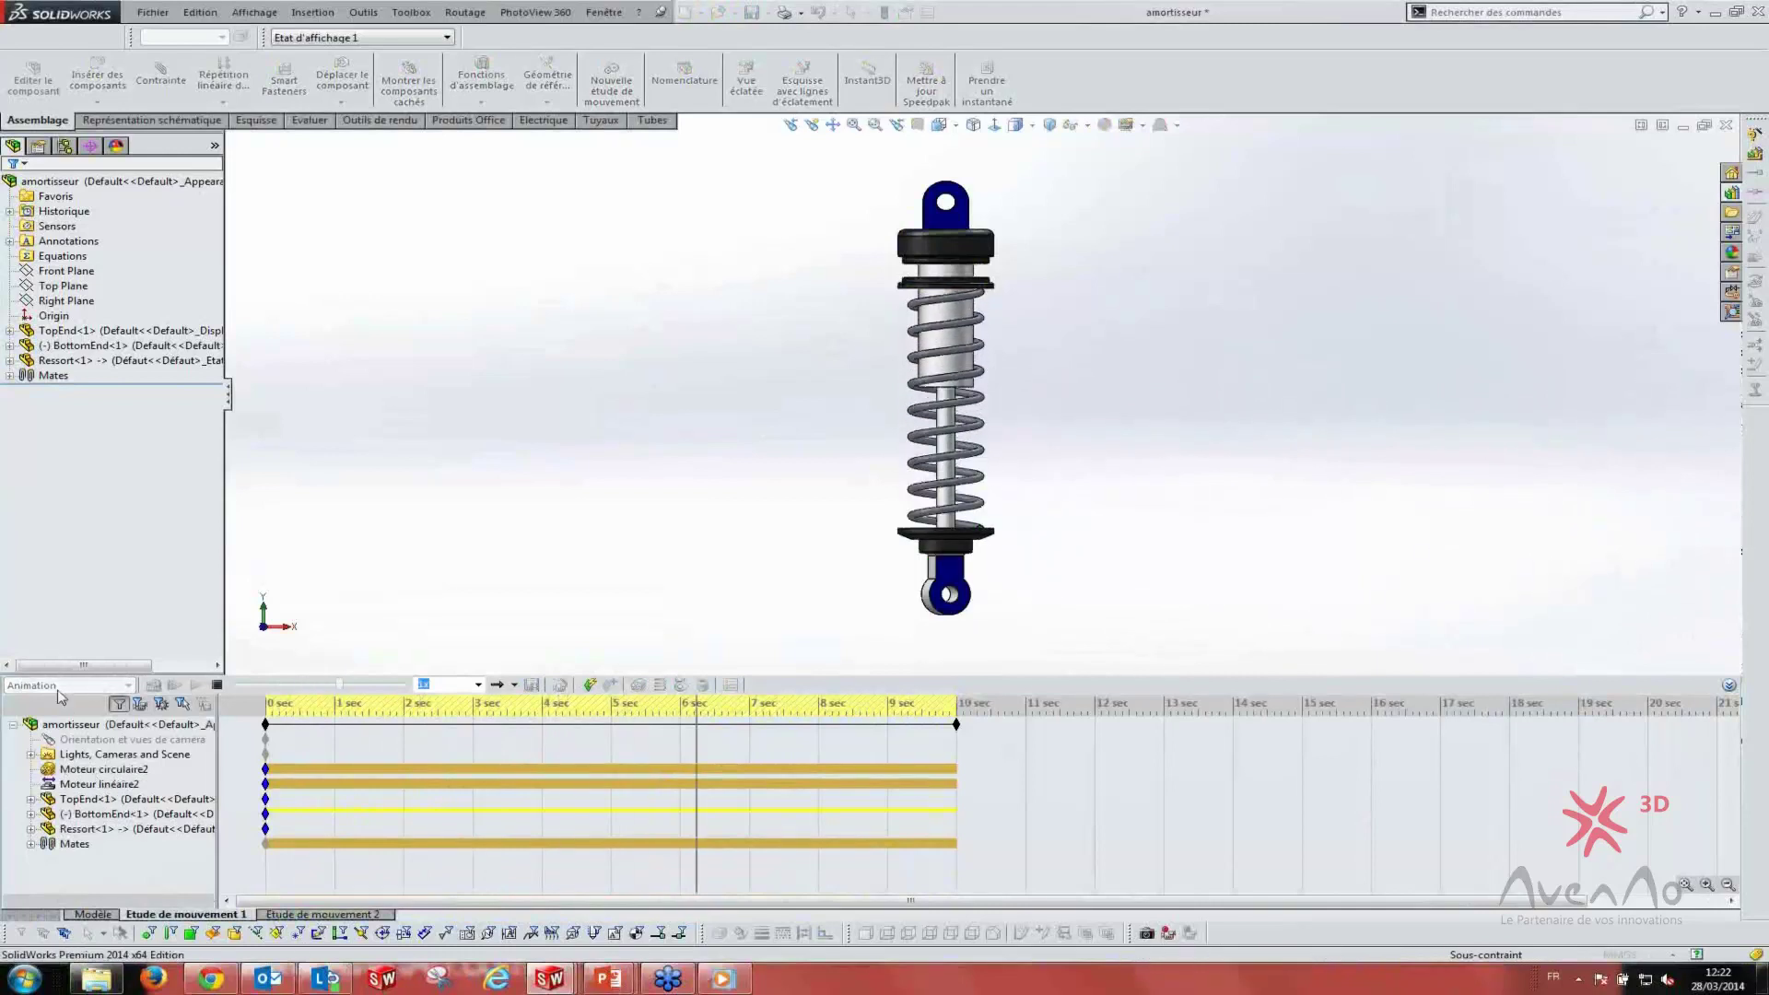
click(317, 914)
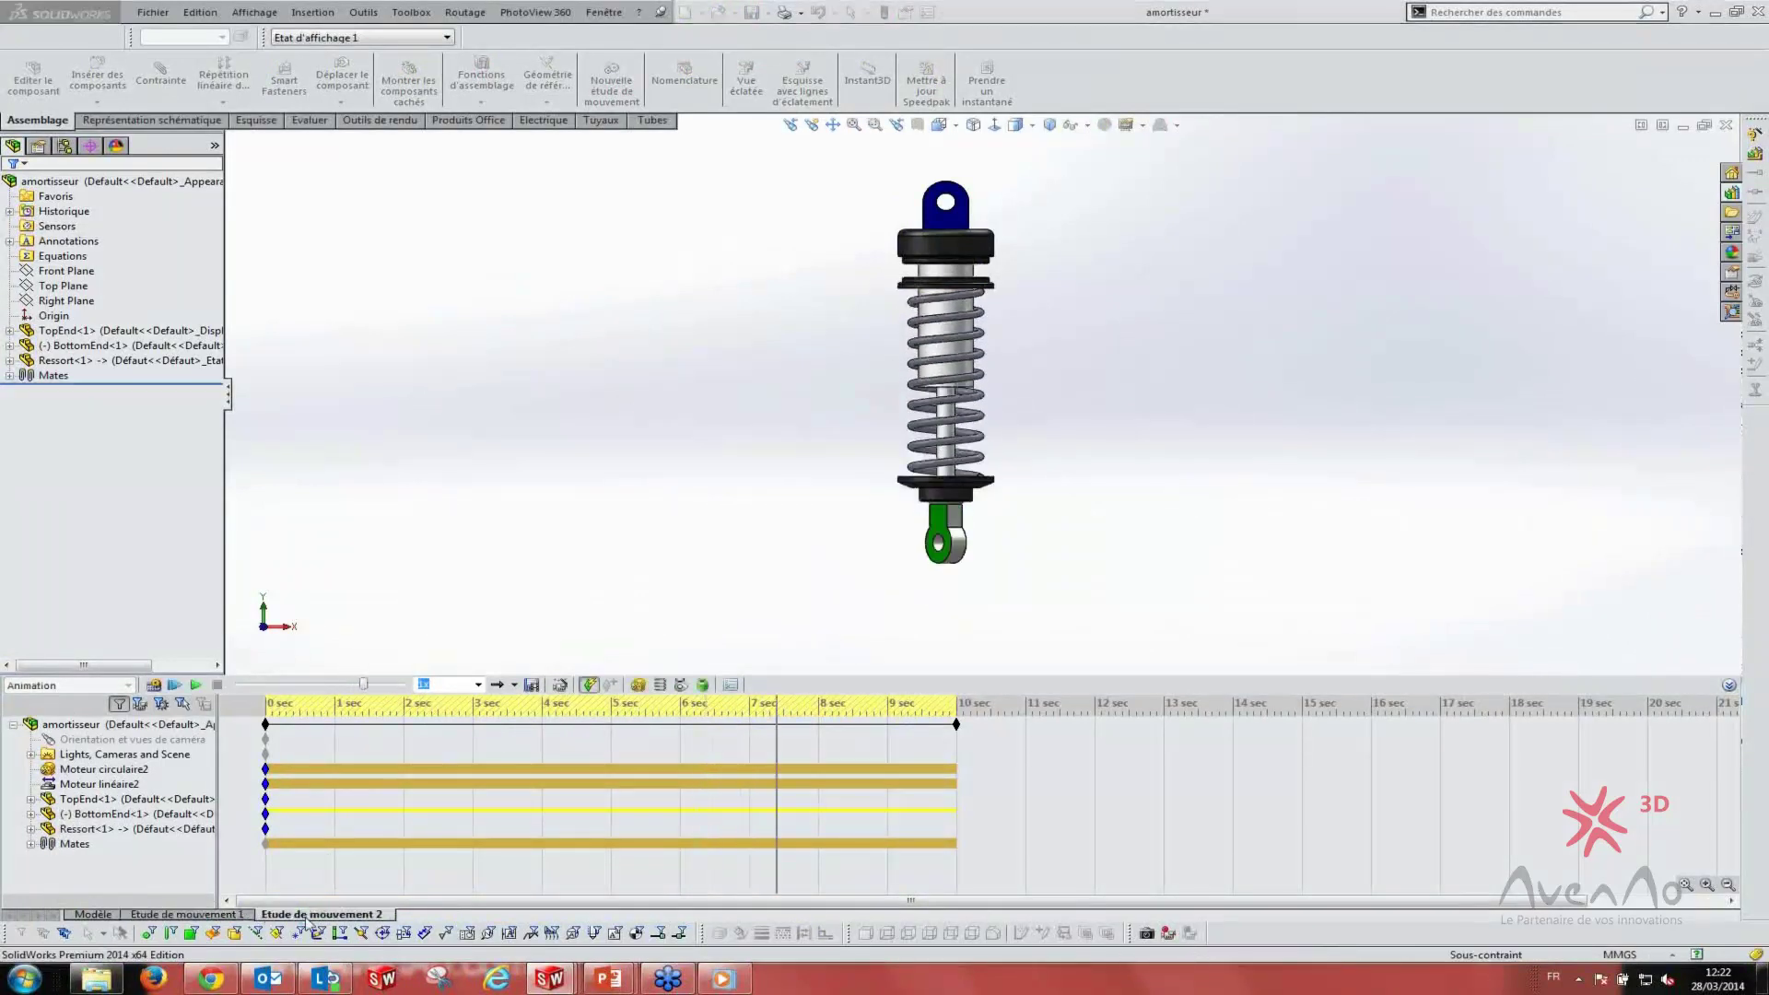
click(408, 438)
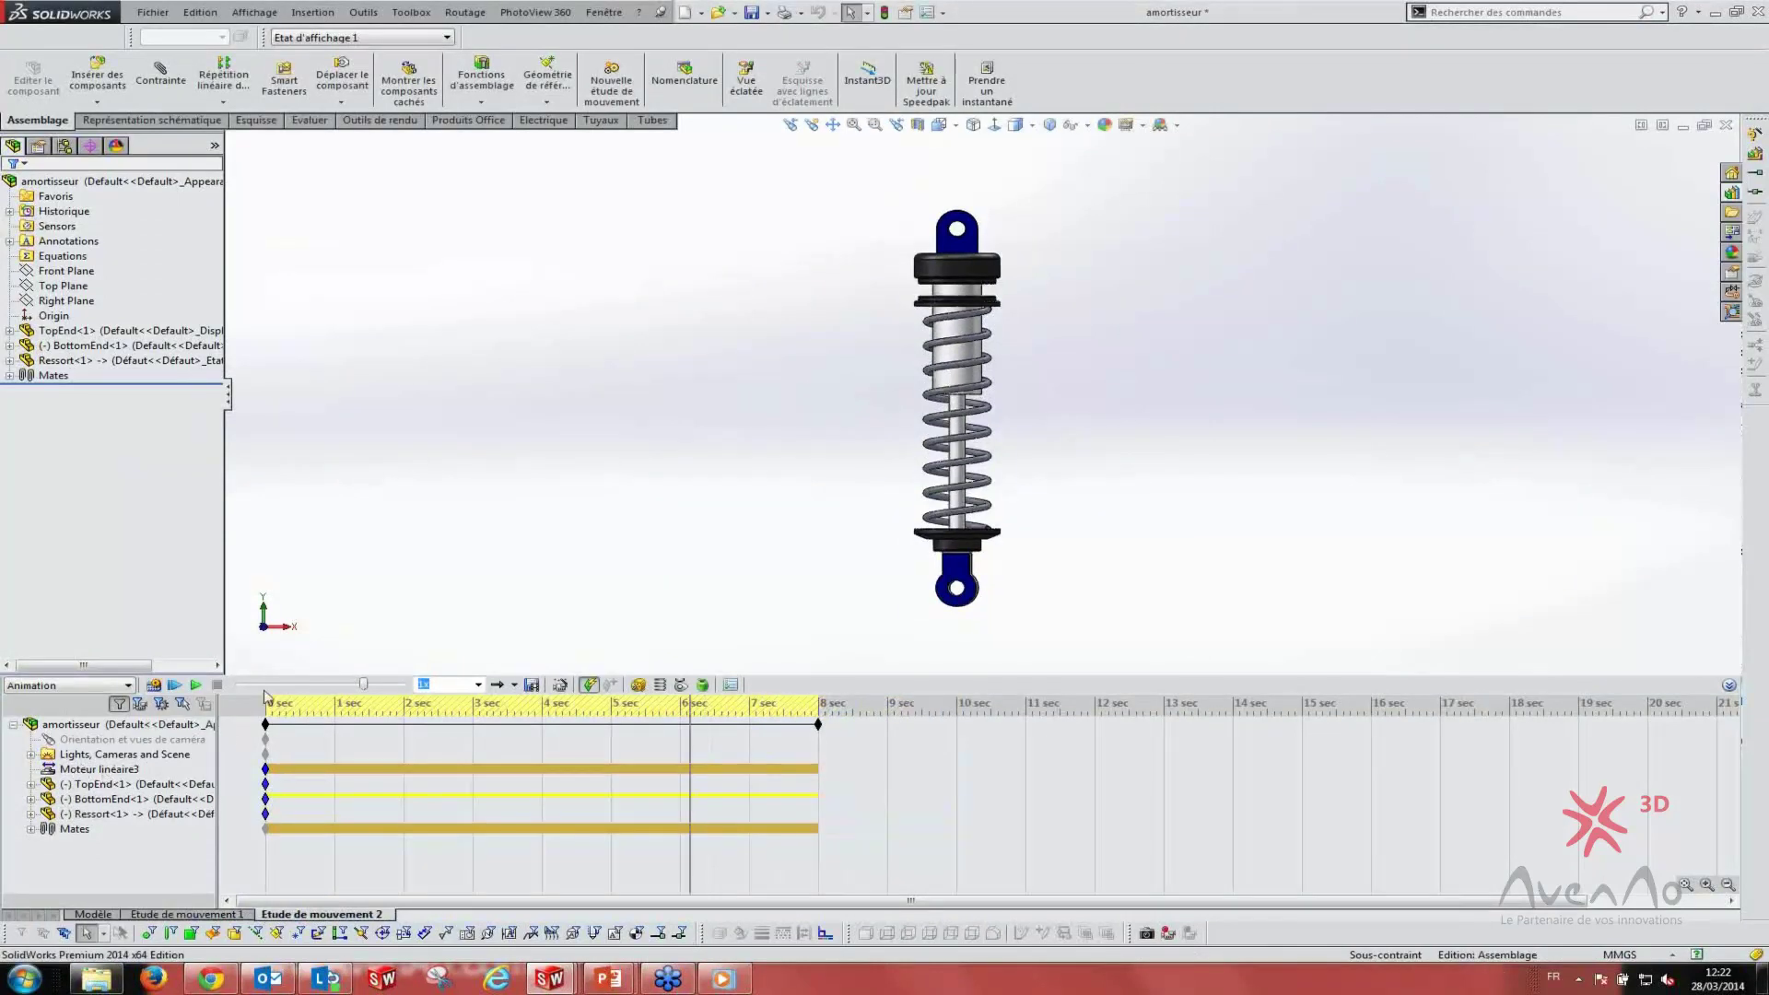
click(196, 684)
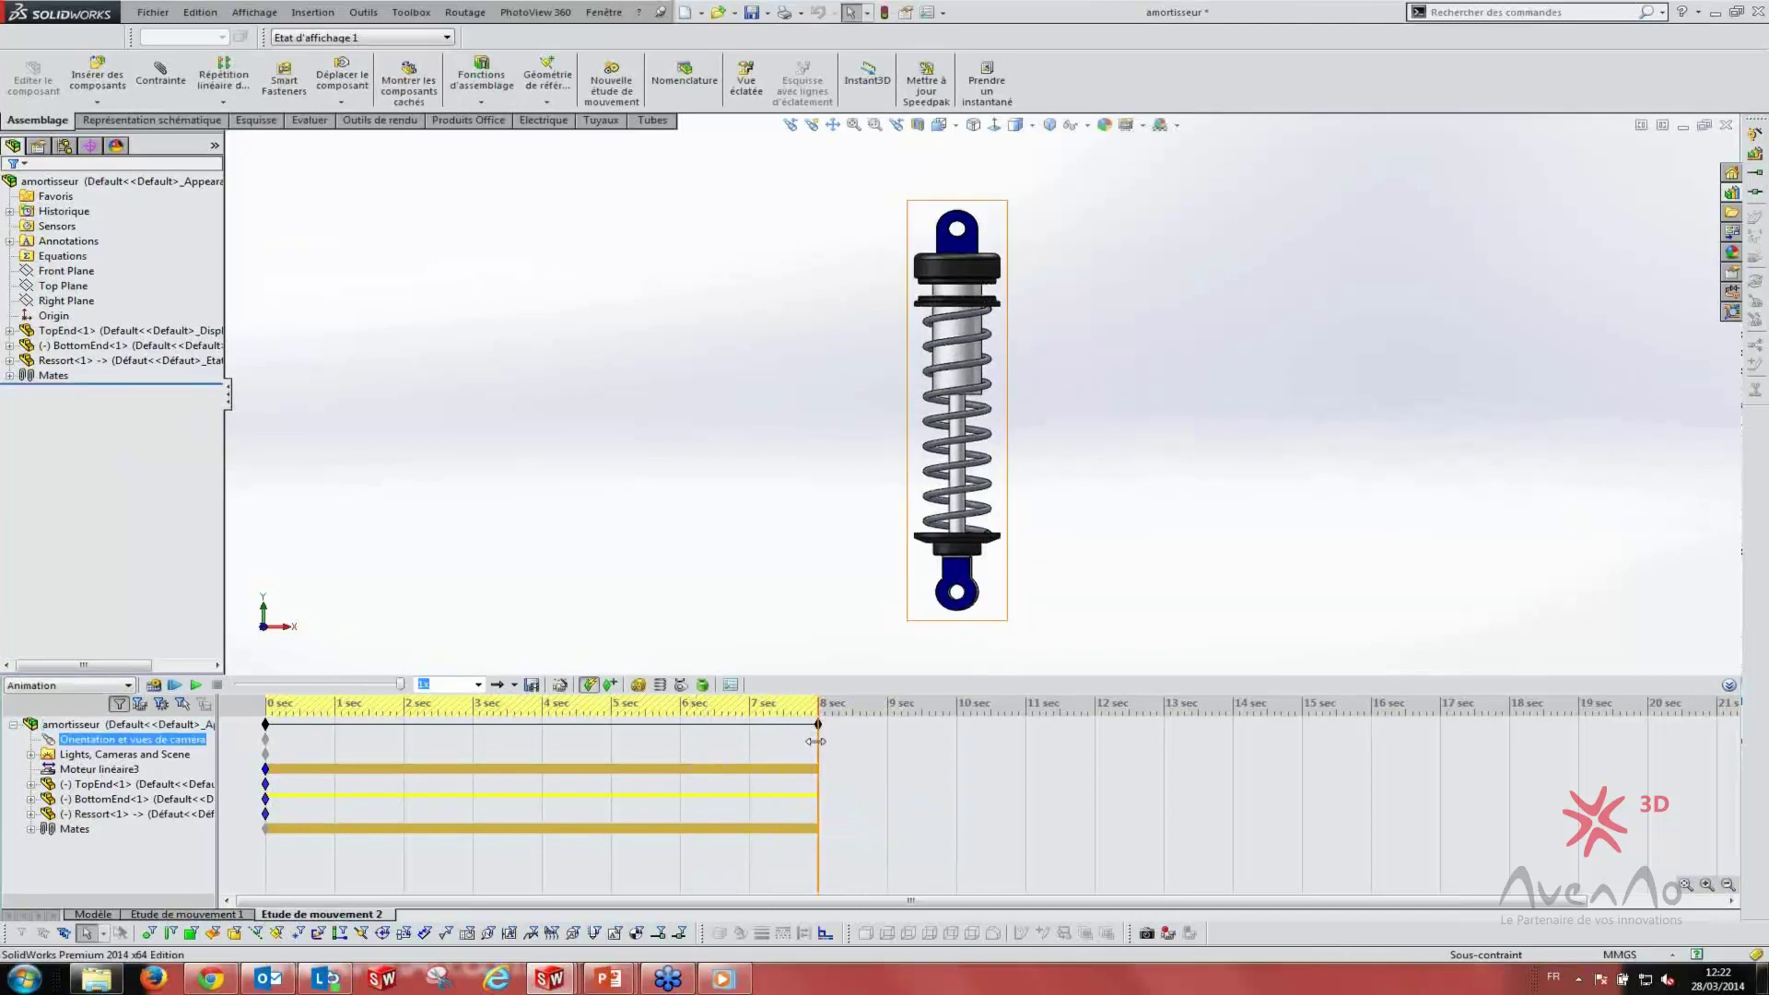
click(196, 685)
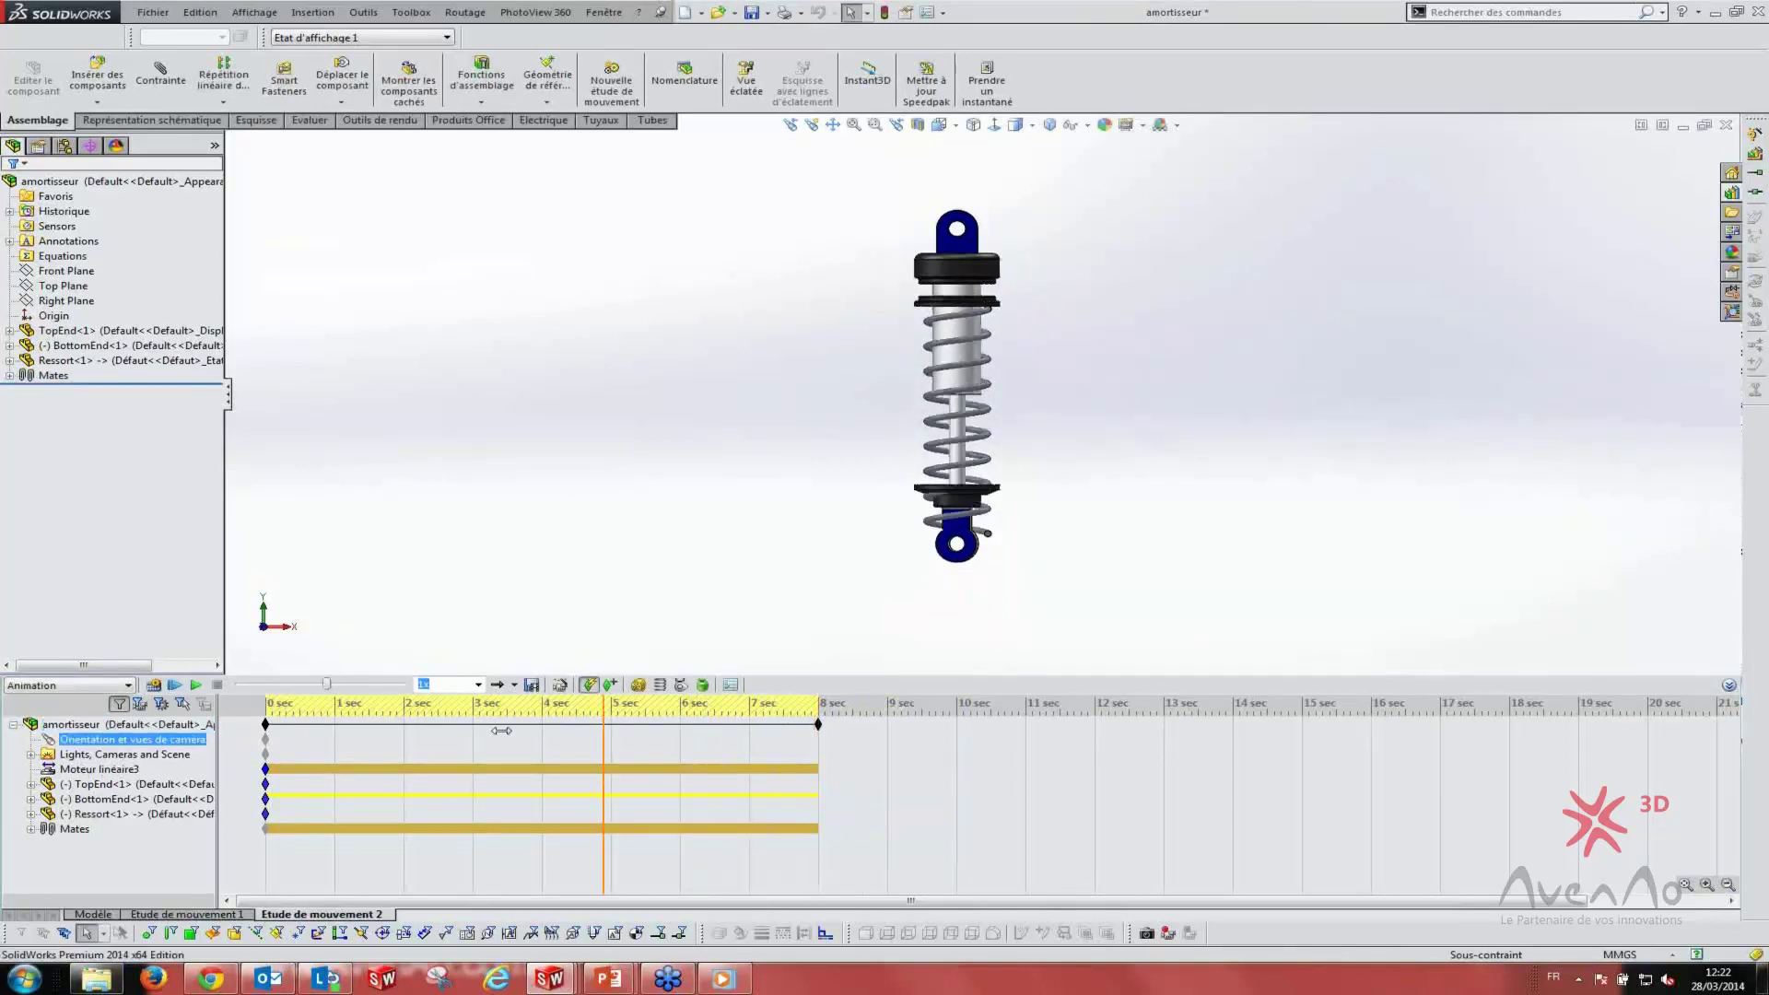
click(196, 685)
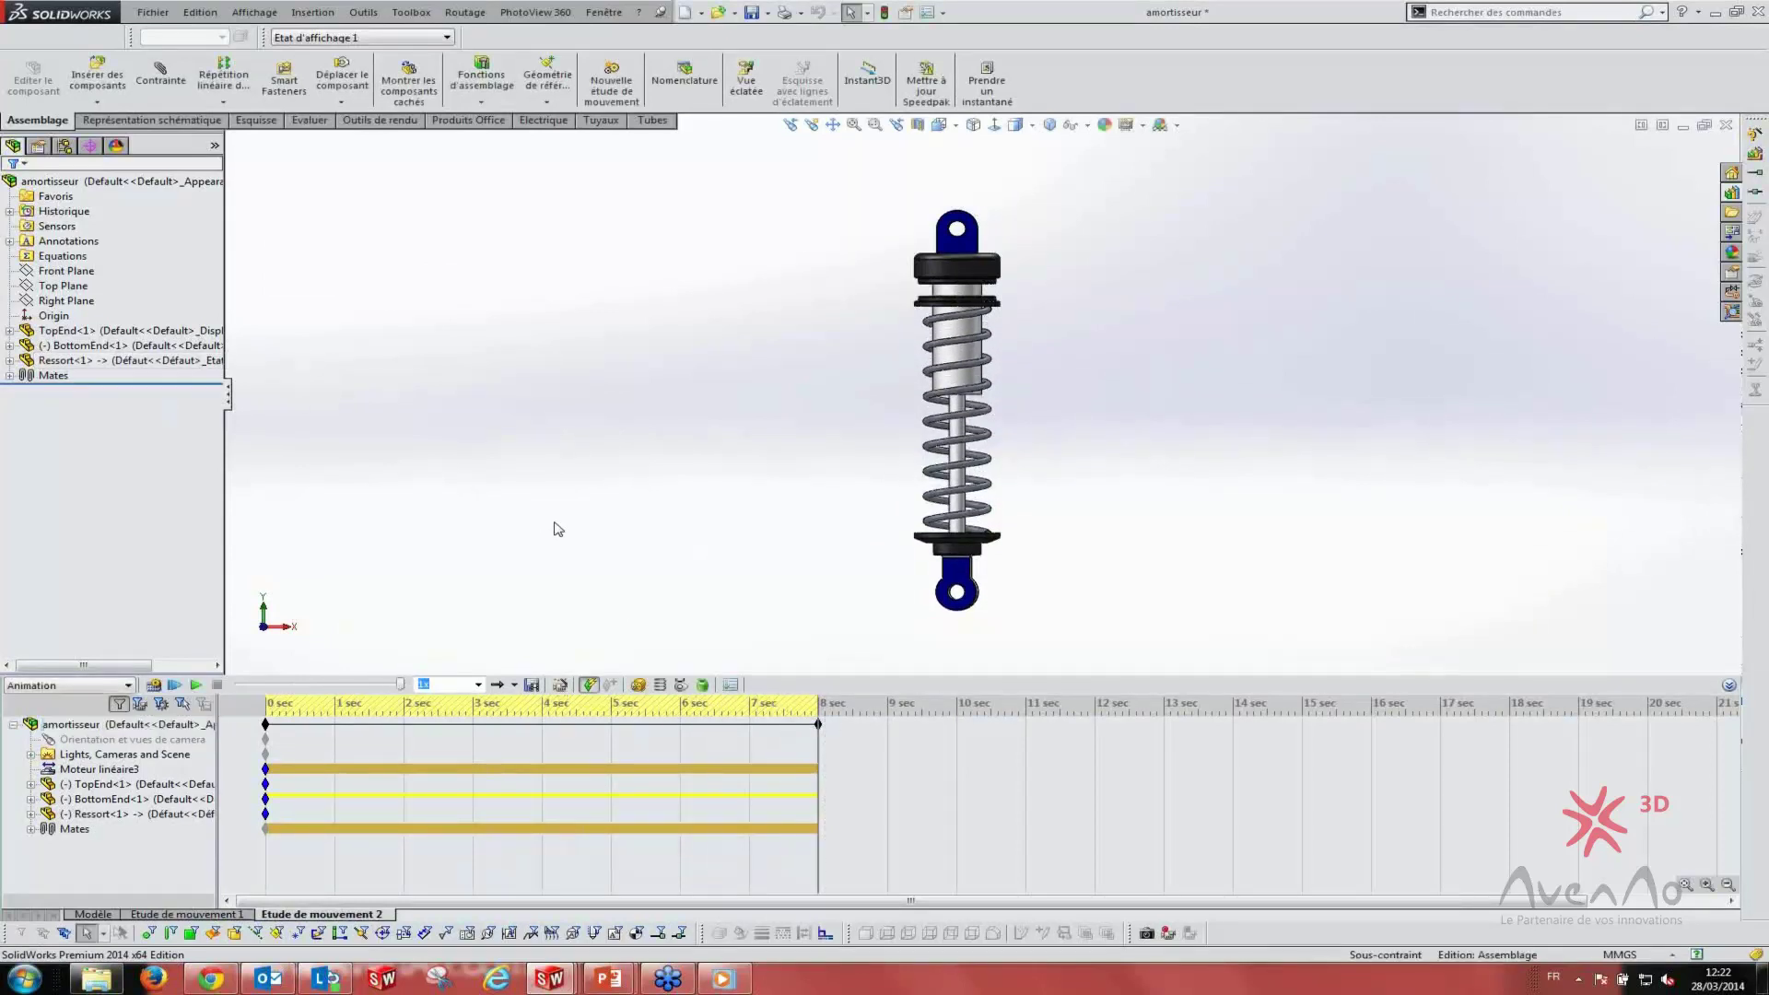
key(ctrl+Tab)
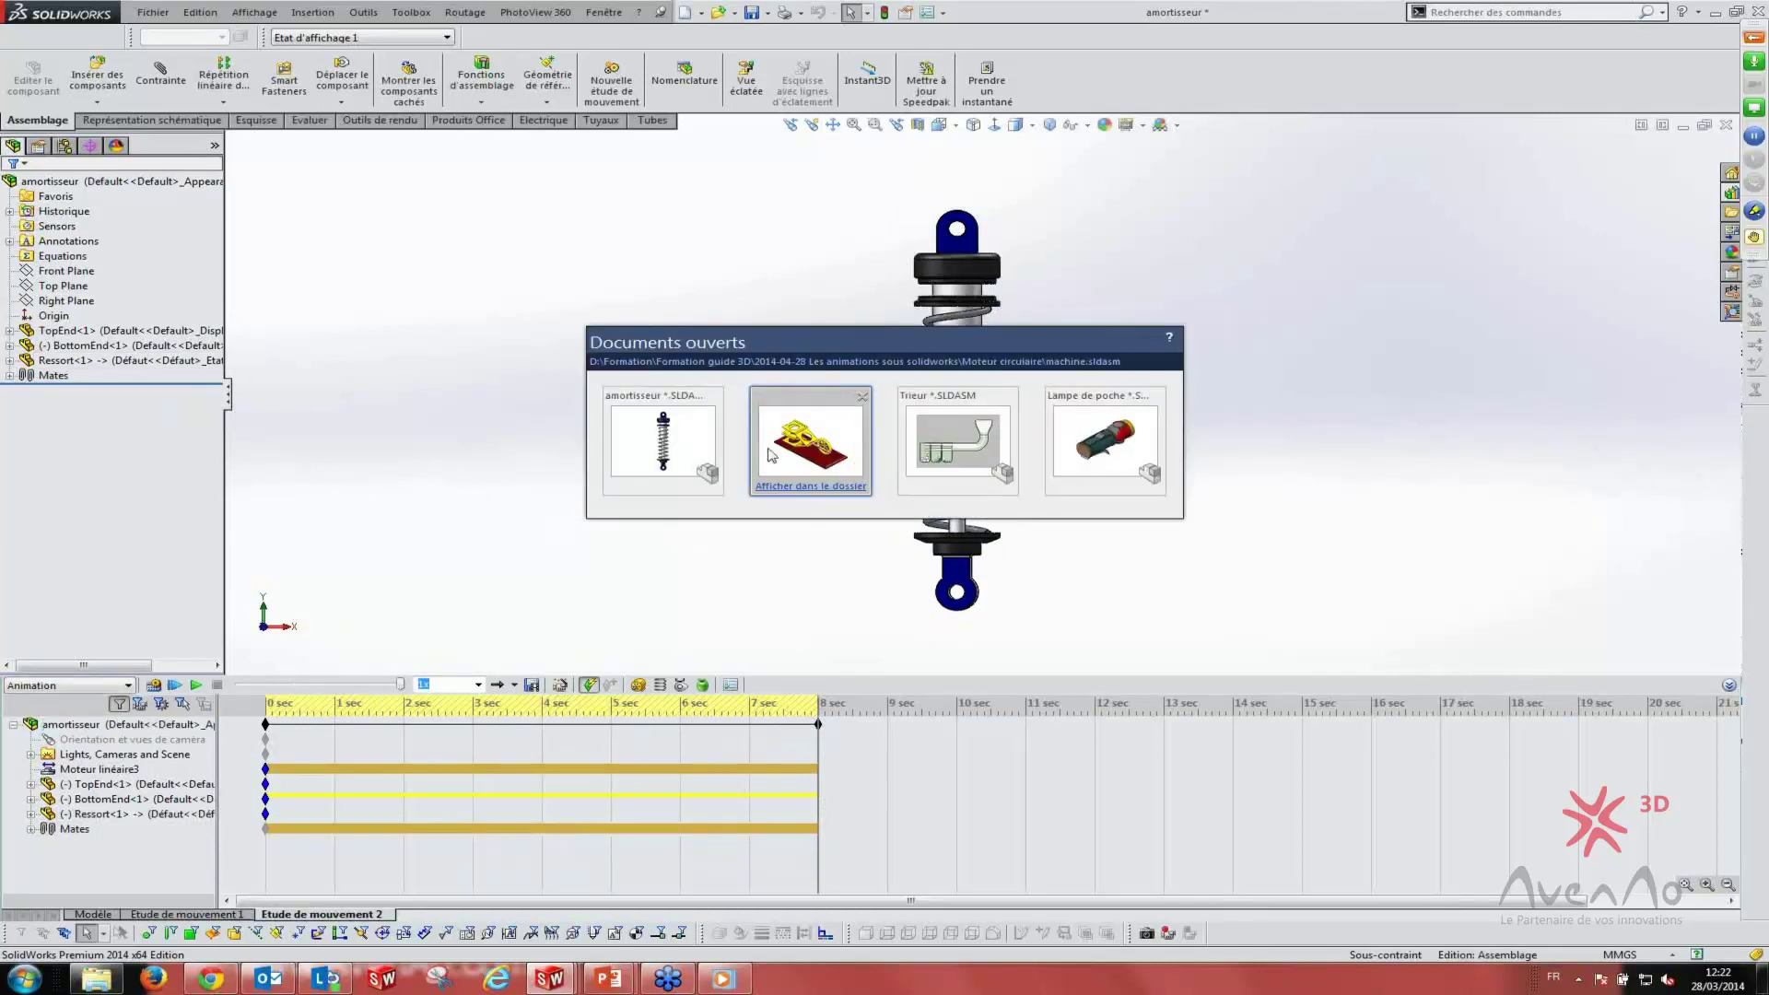
- Switch to the Trieur ball-sorter assembly and play its motion study
click(939, 454)
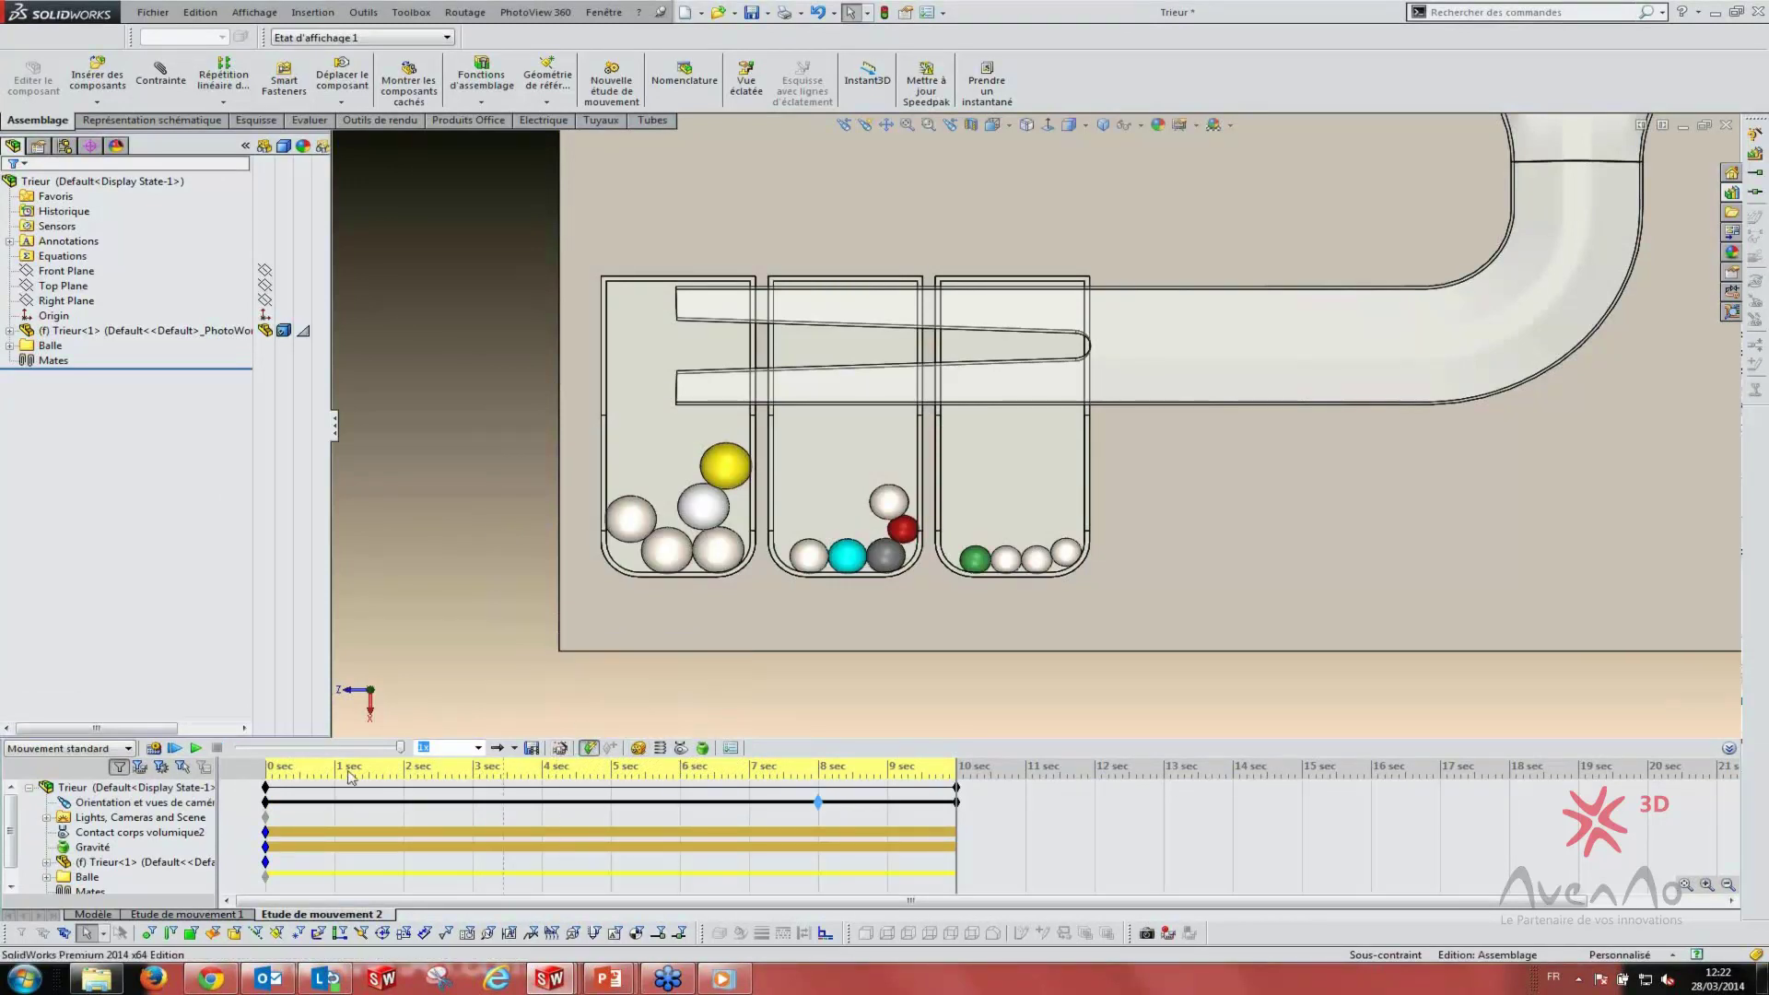
click(120, 817)
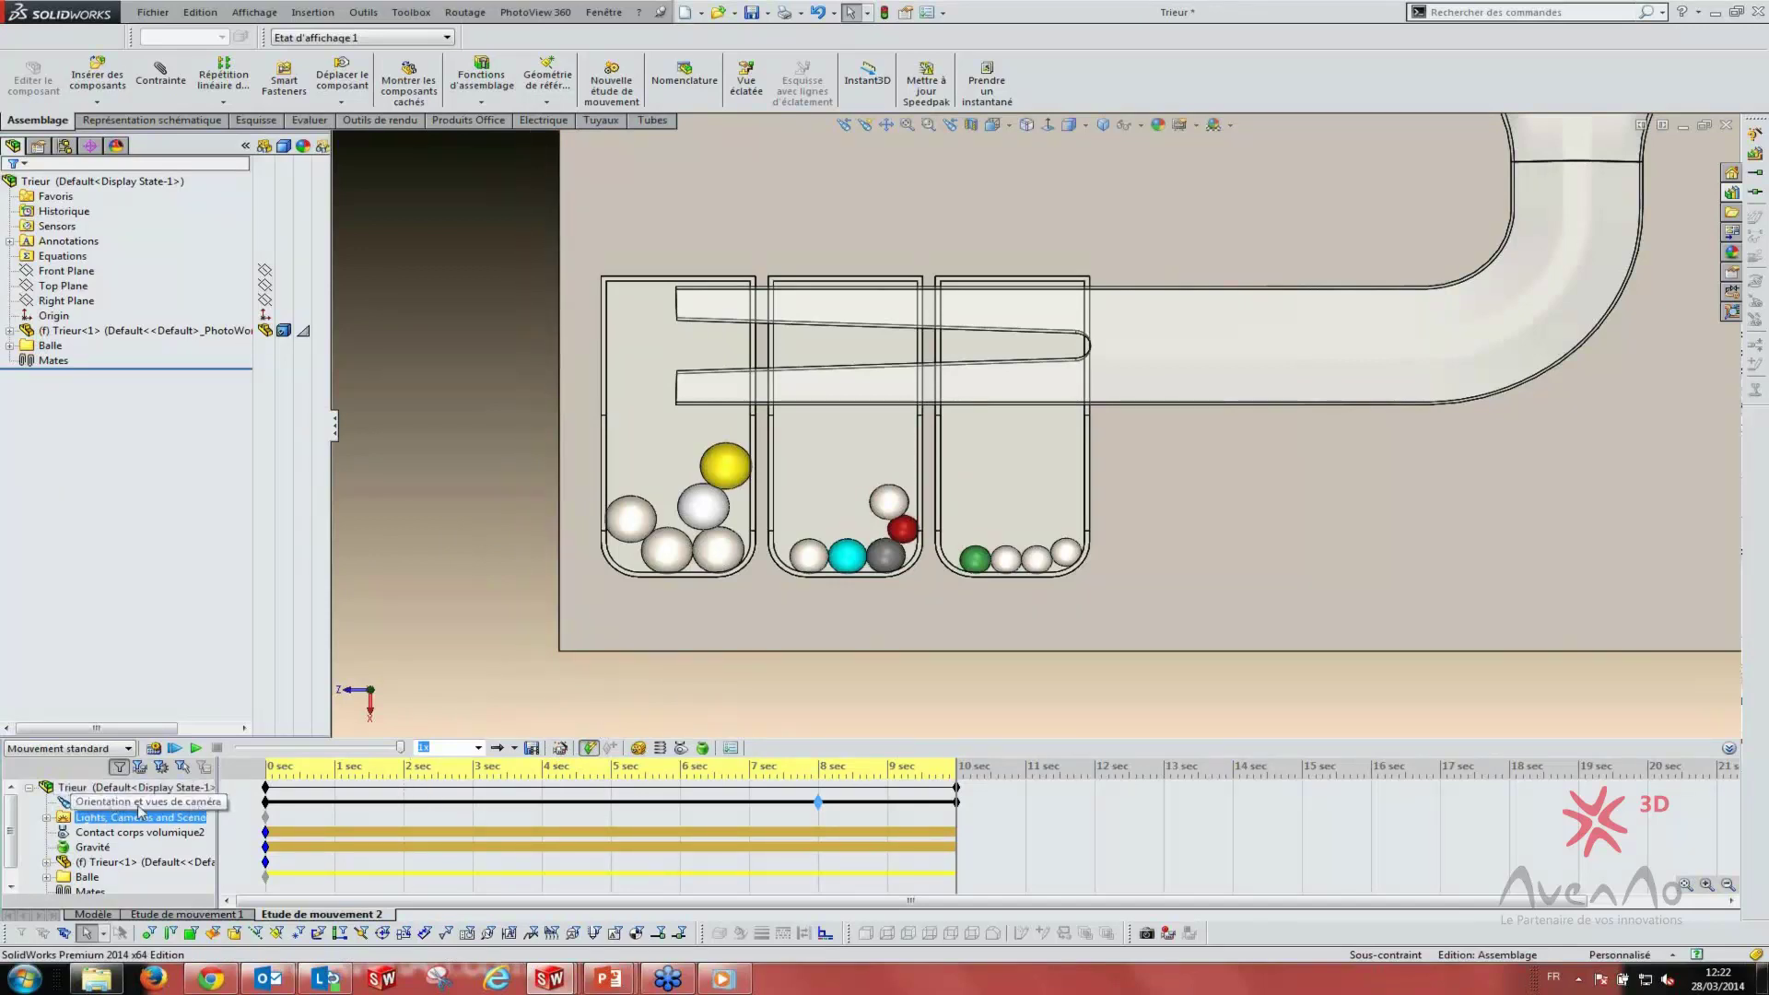
click(530, 767)
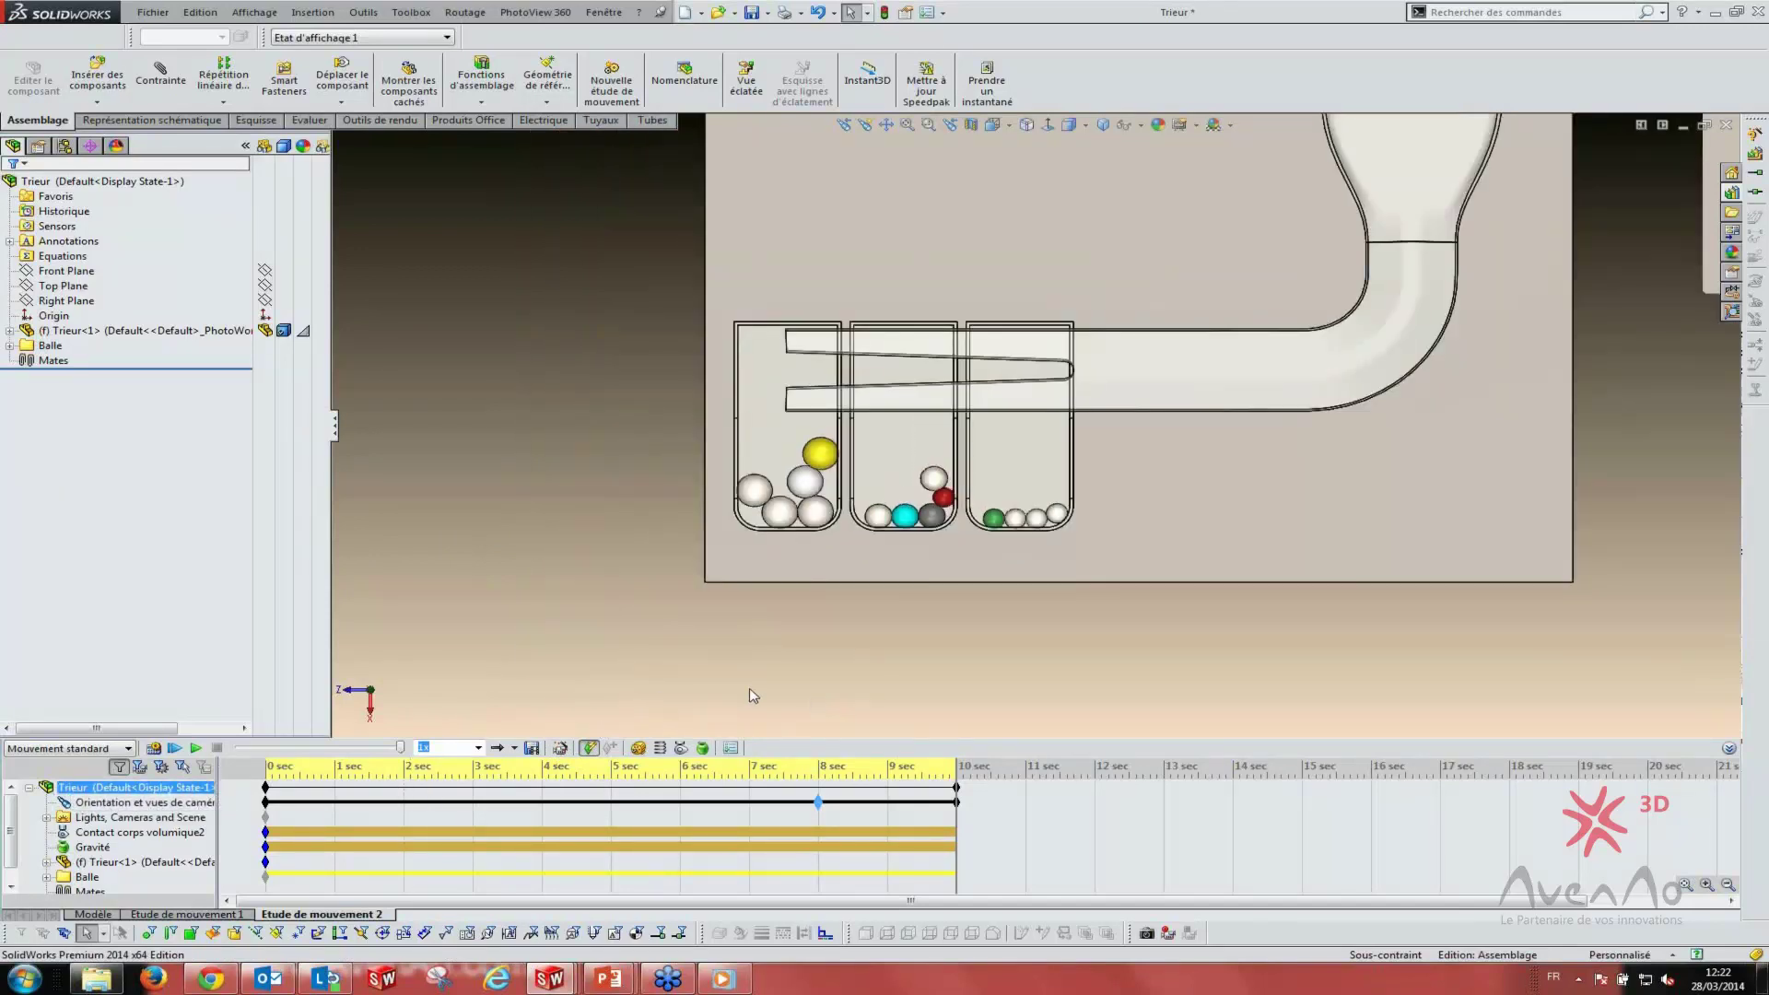
click(195, 748)
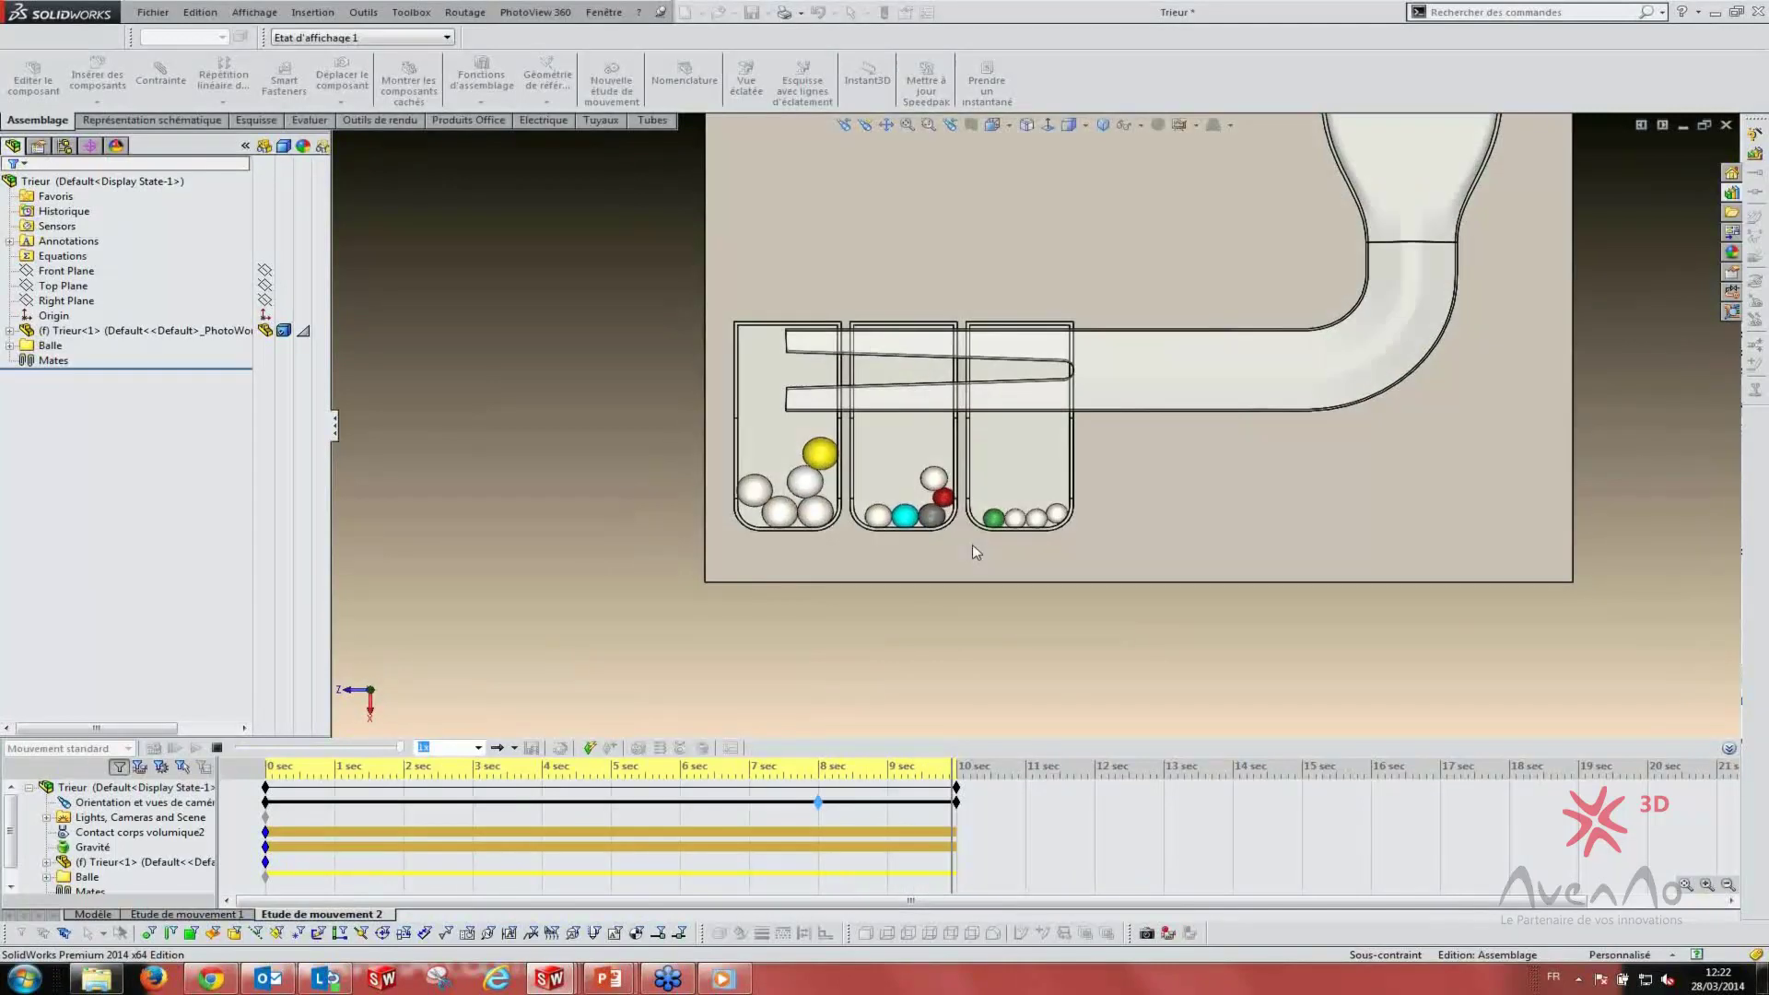
- Stretch the Trieur study's end key from 10 to 12 seconds
click(954, 817)
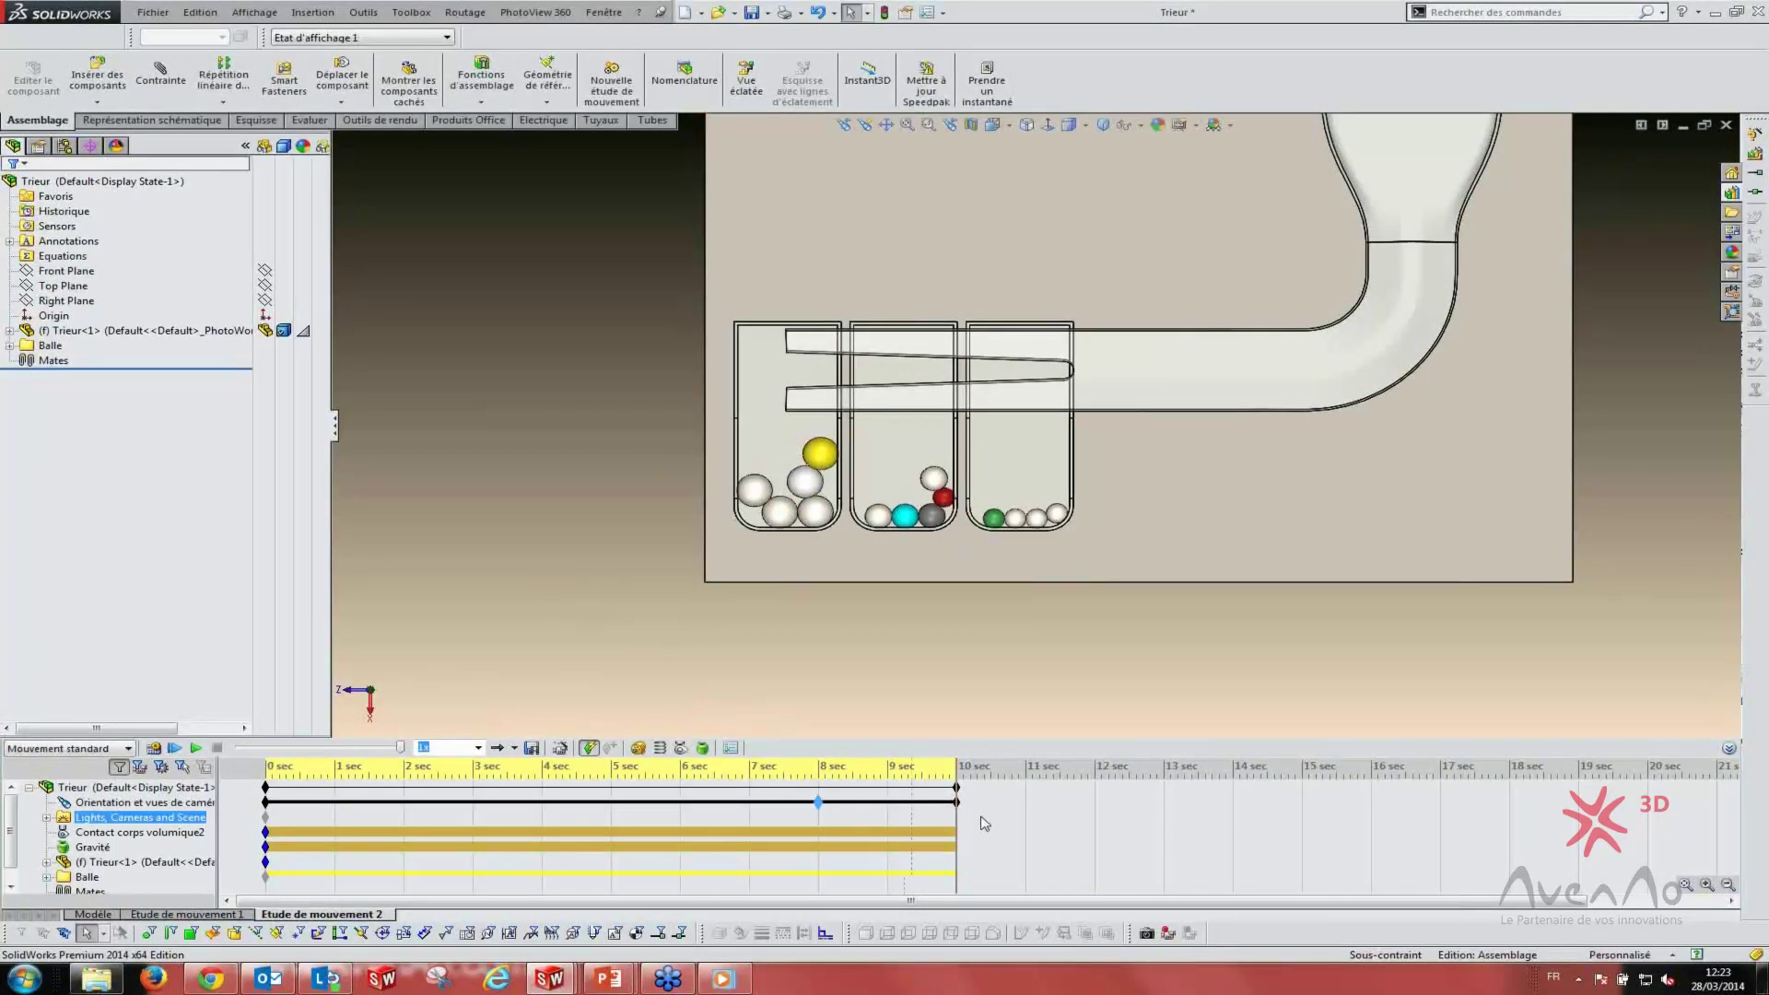
click(957, 790)
drag(957, 789, 1097, 789)
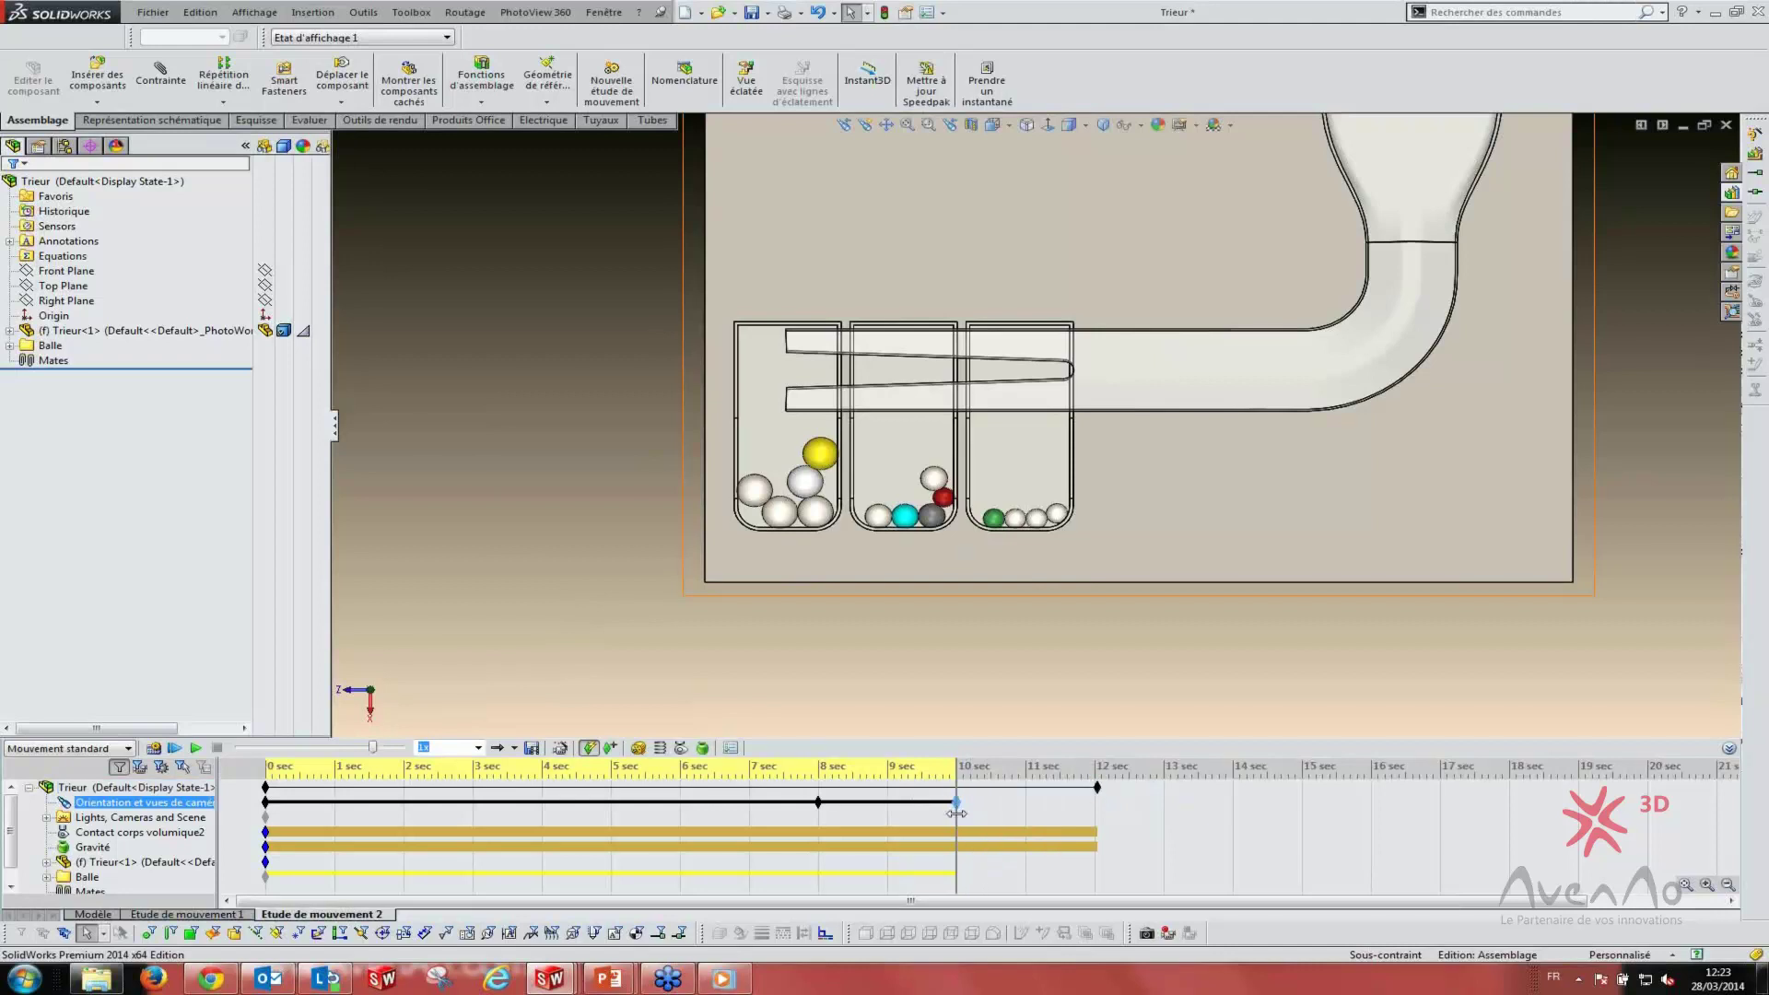
click(1097, 816)
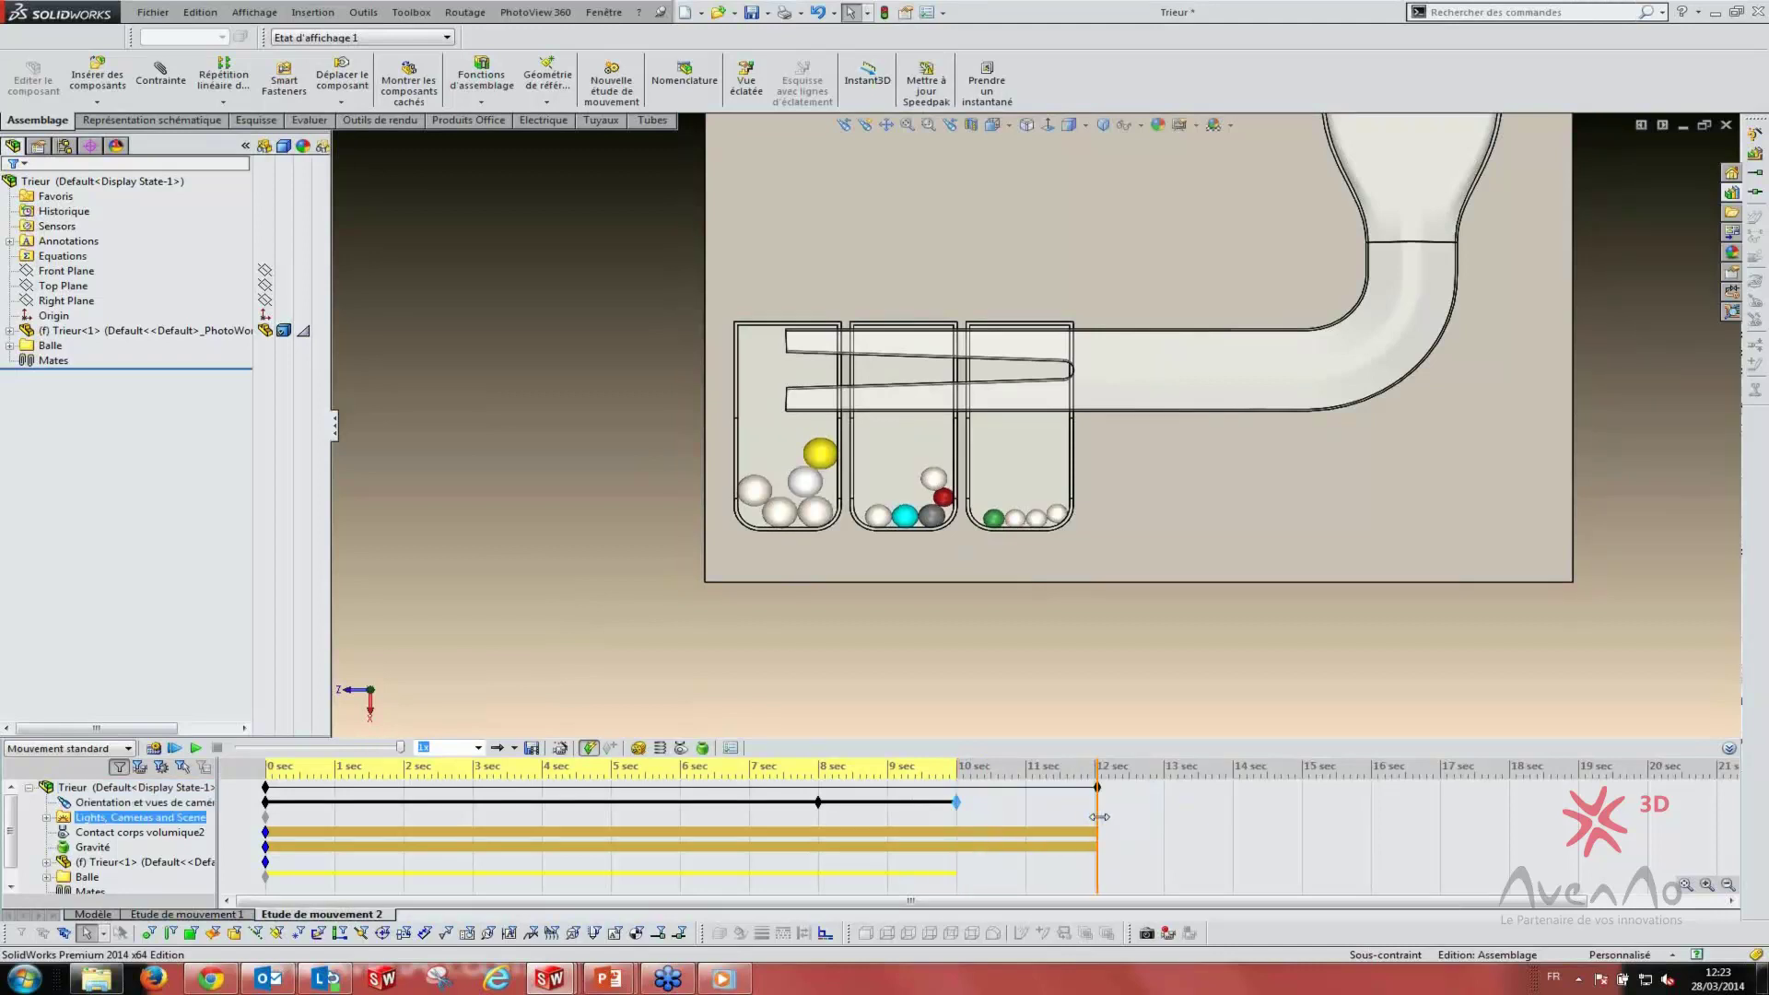
click(1097, 786)
- Zoom onto the three bins and recalculate the 12-second motion study
scroll(856, 498, down, 3)
scroll(1037, 410, down, 1)
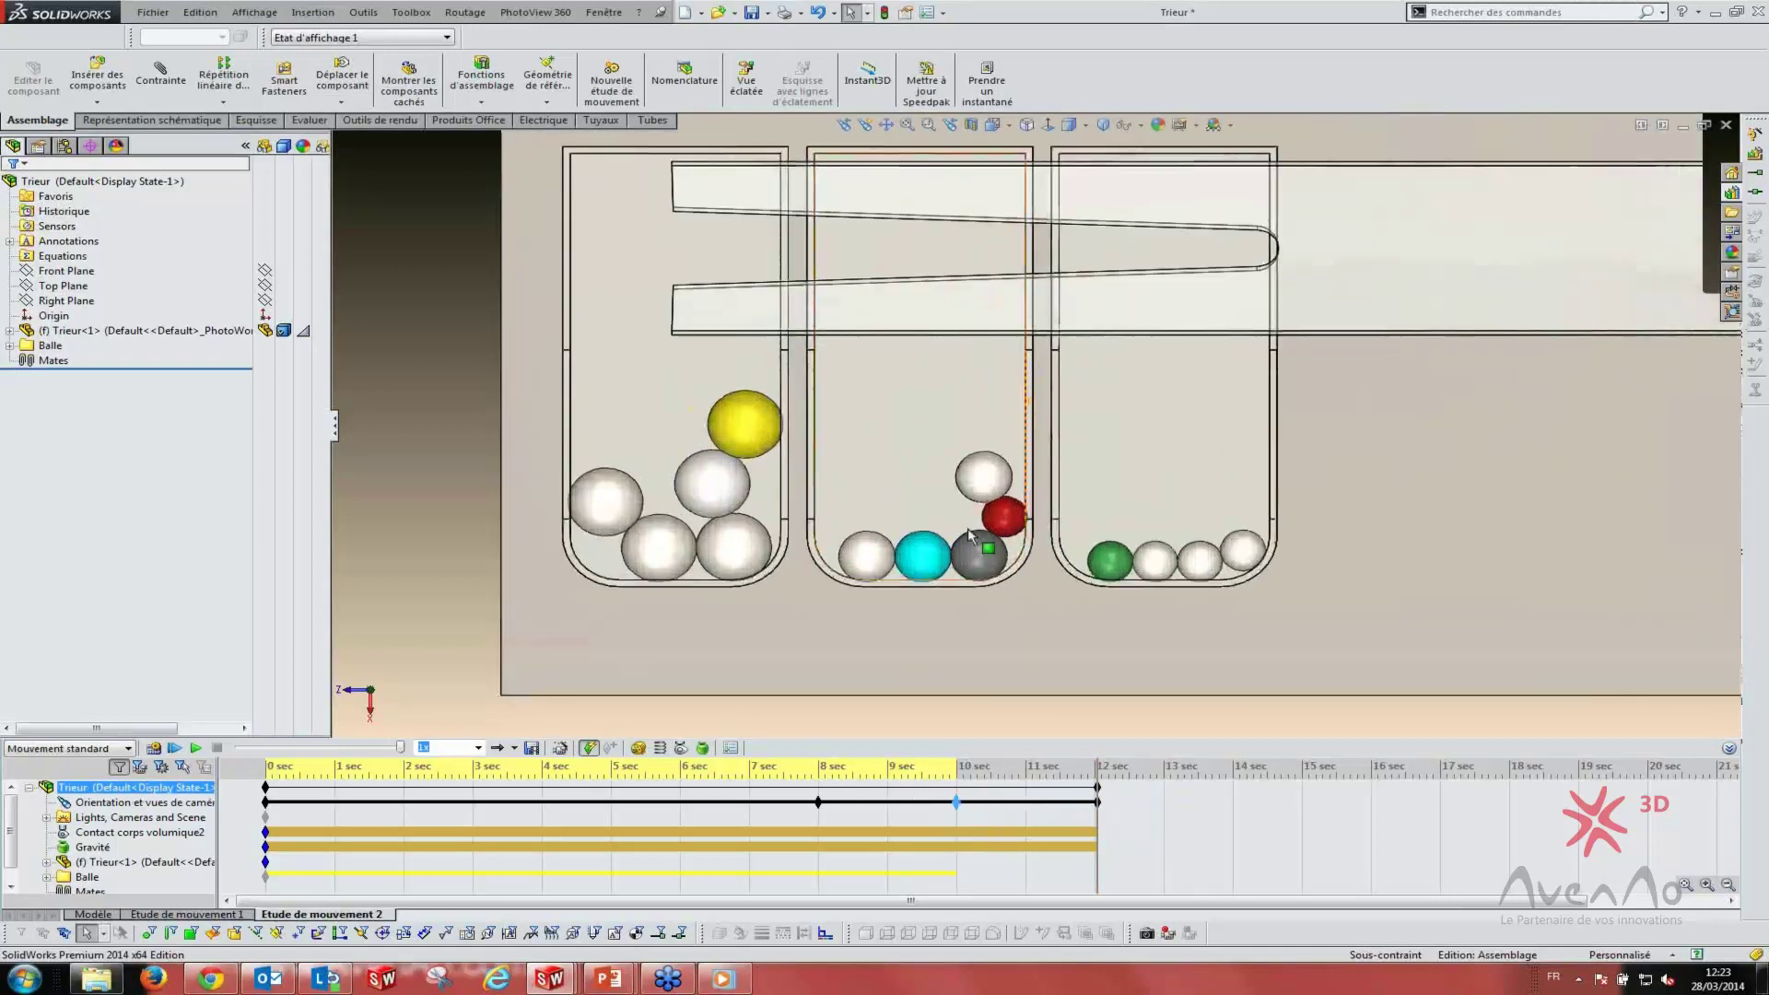
click(912, 814)
click(720, 789)
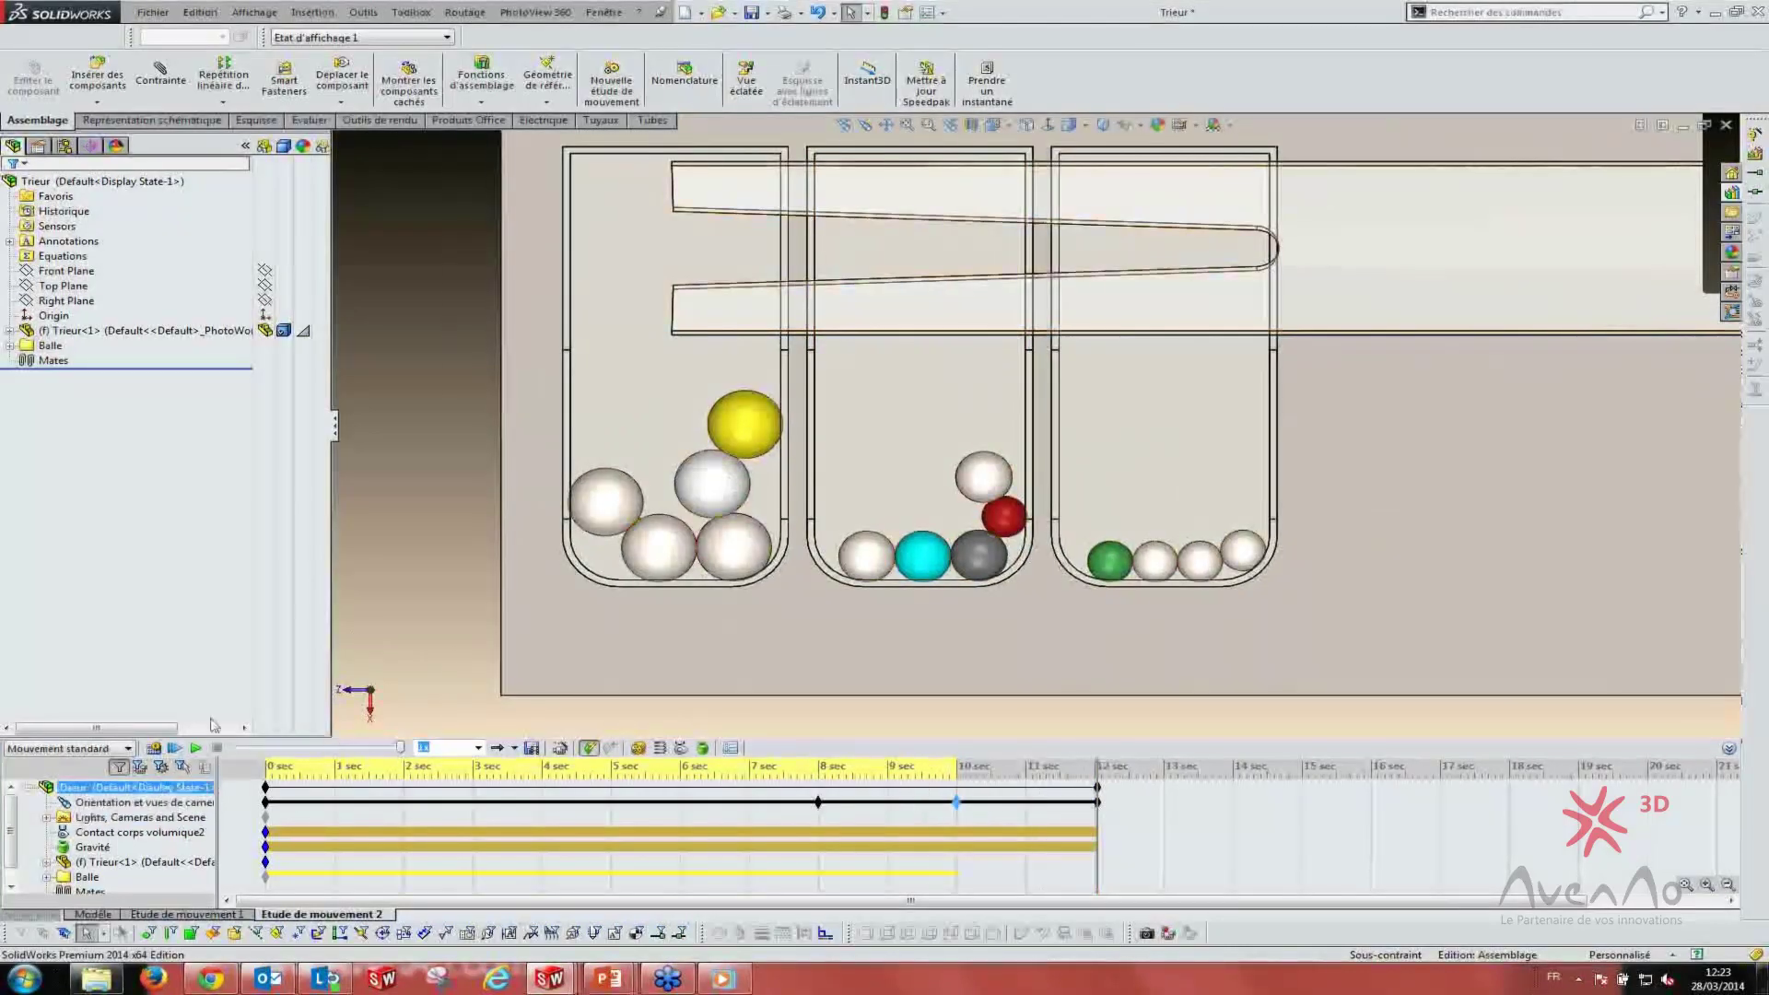
click(154, 748)
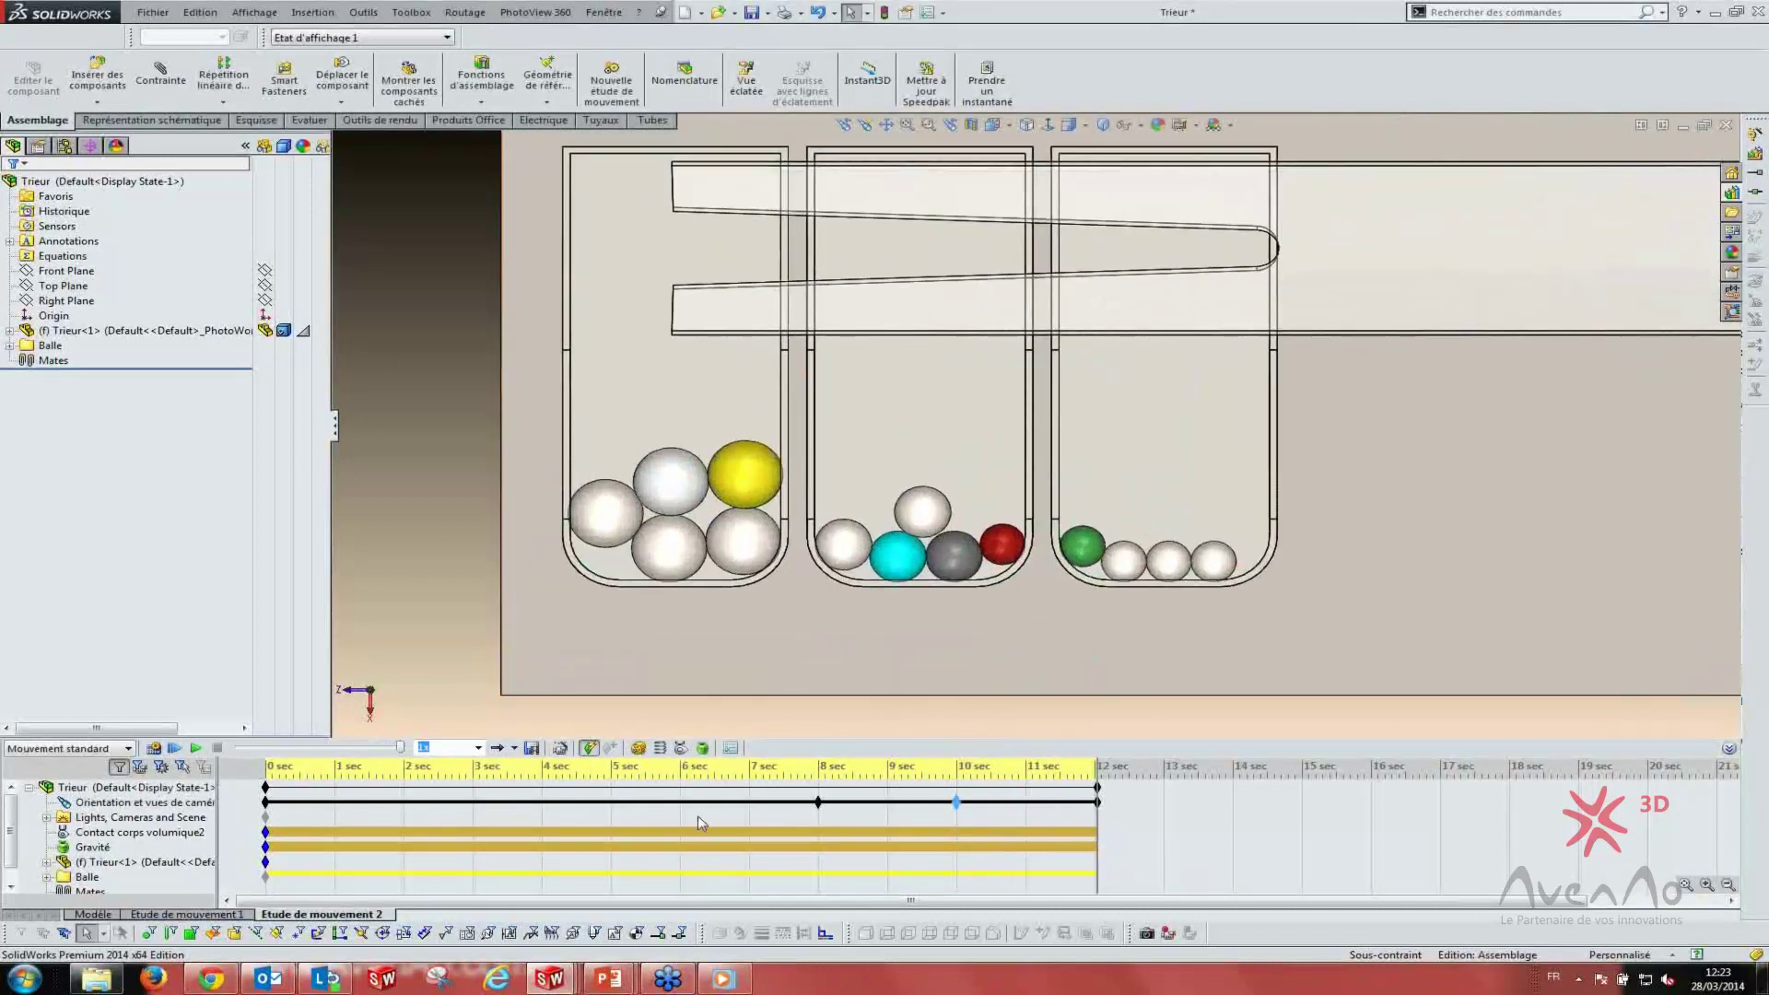
click(86, 876)
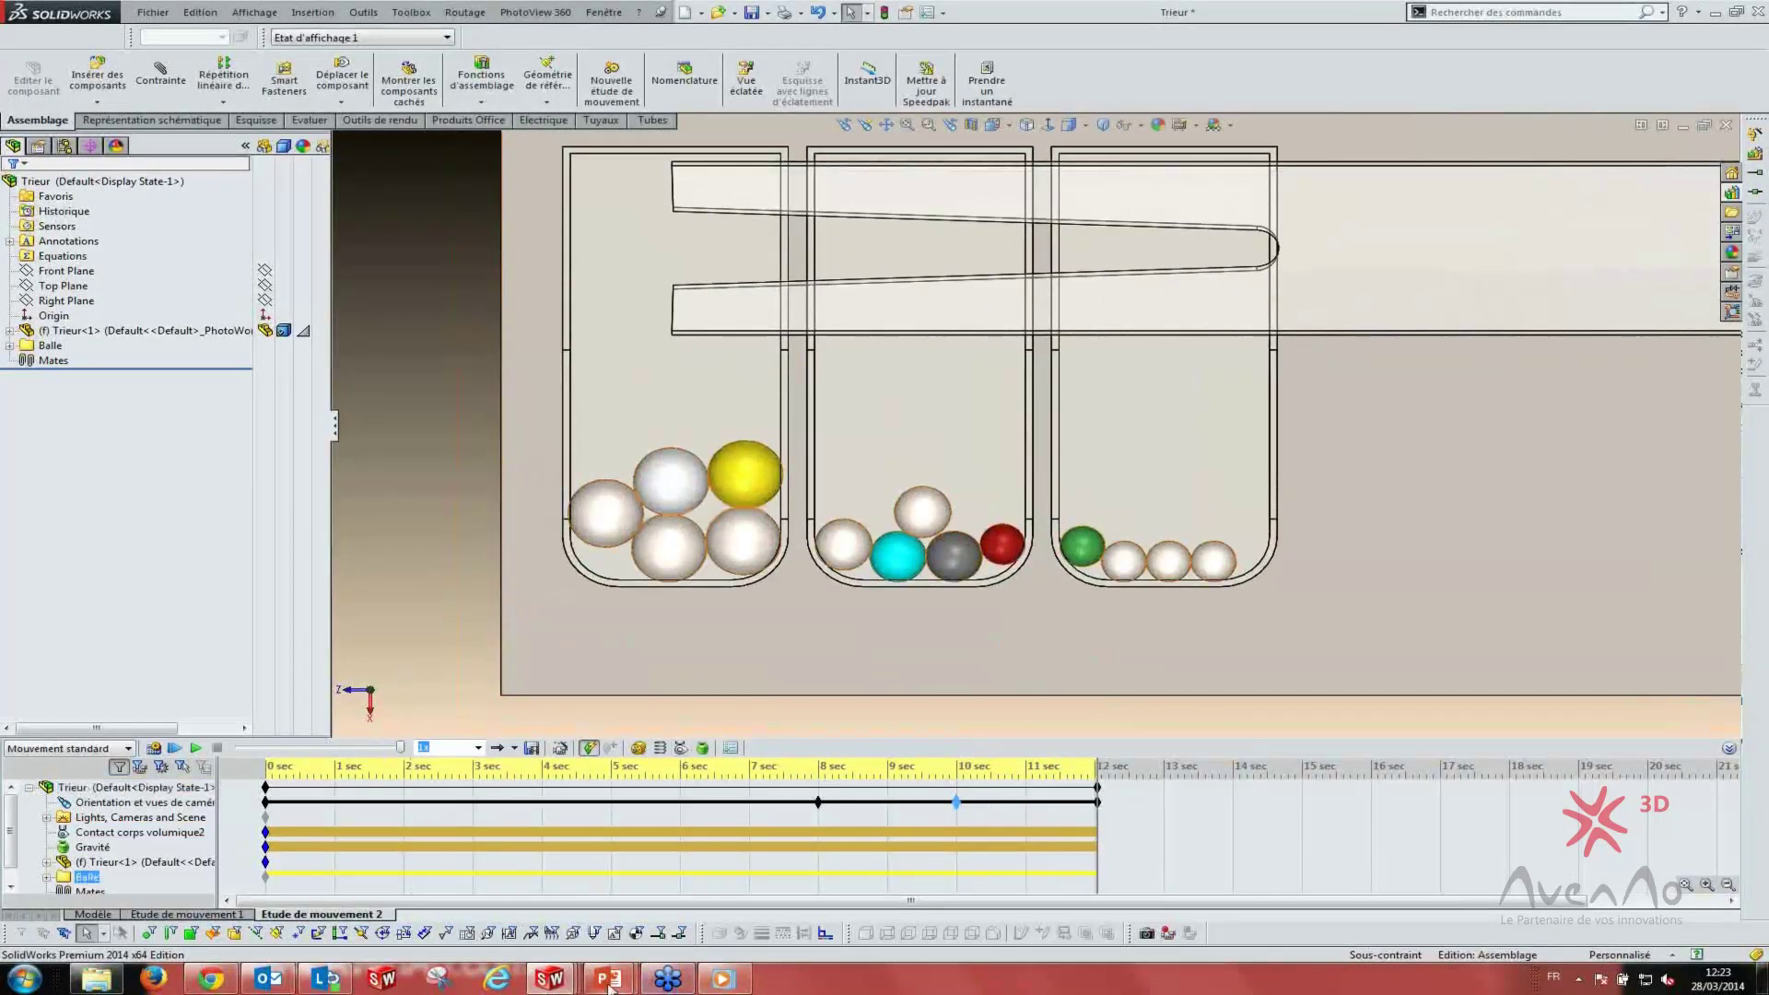
key(Up)
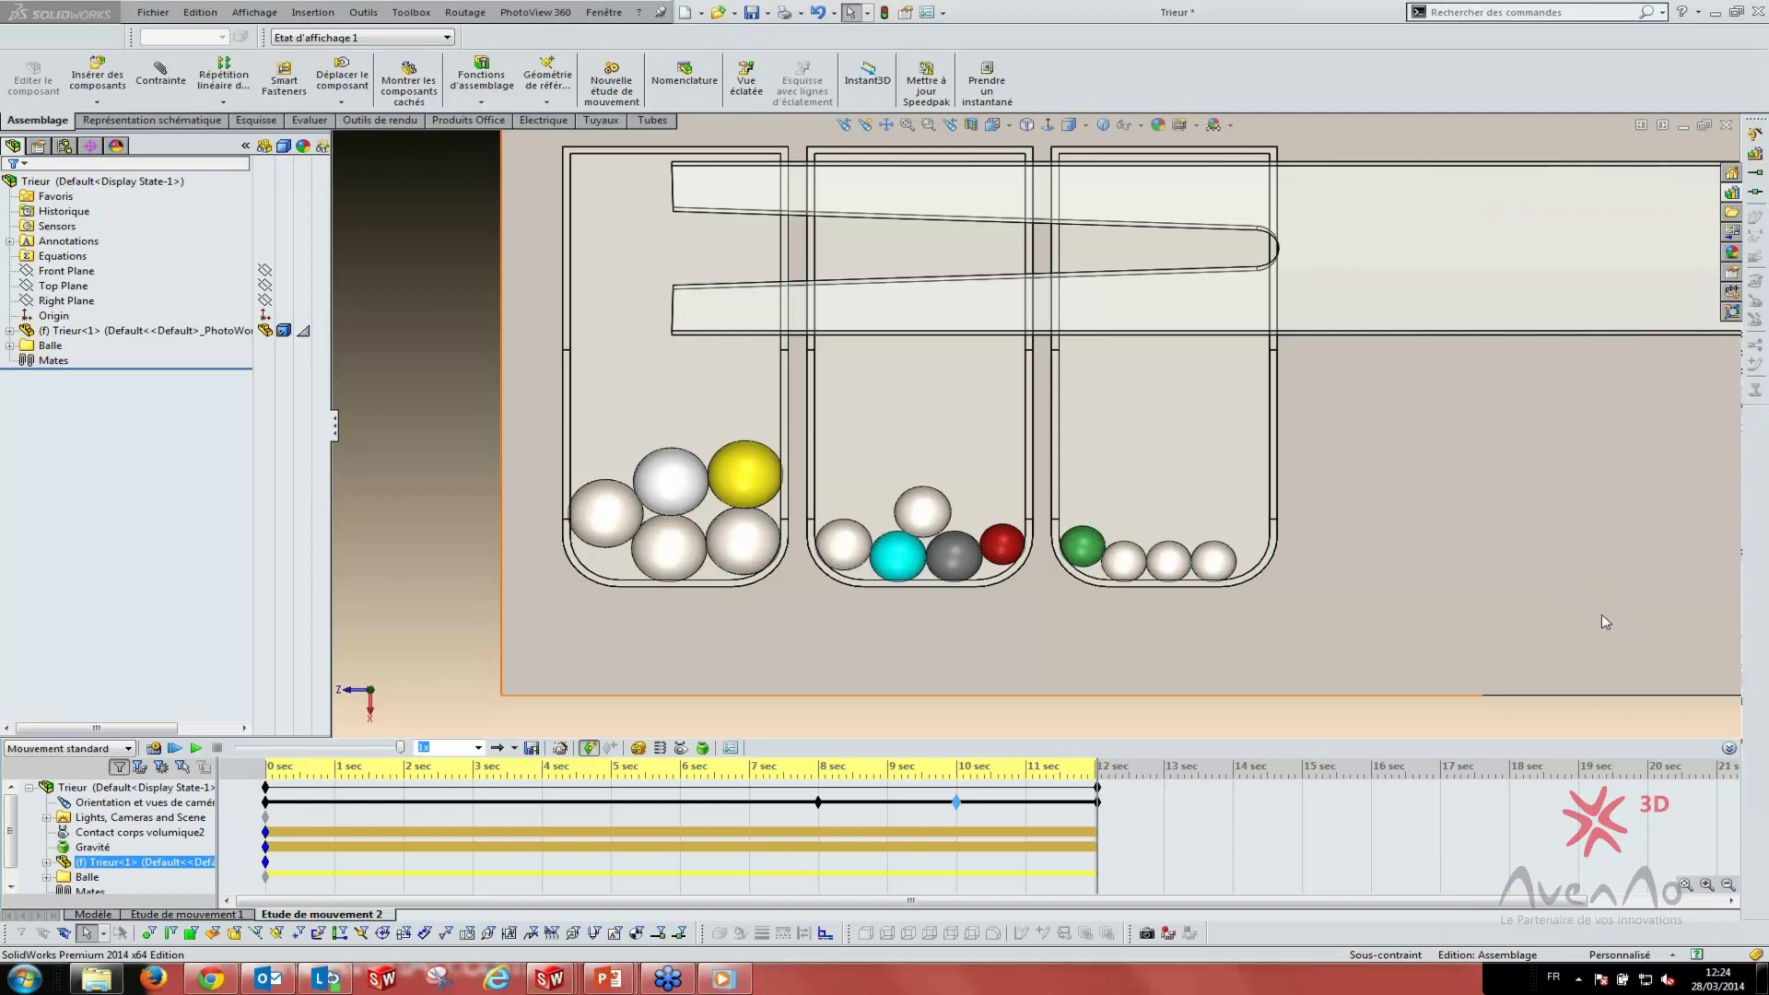
click(915, 811)
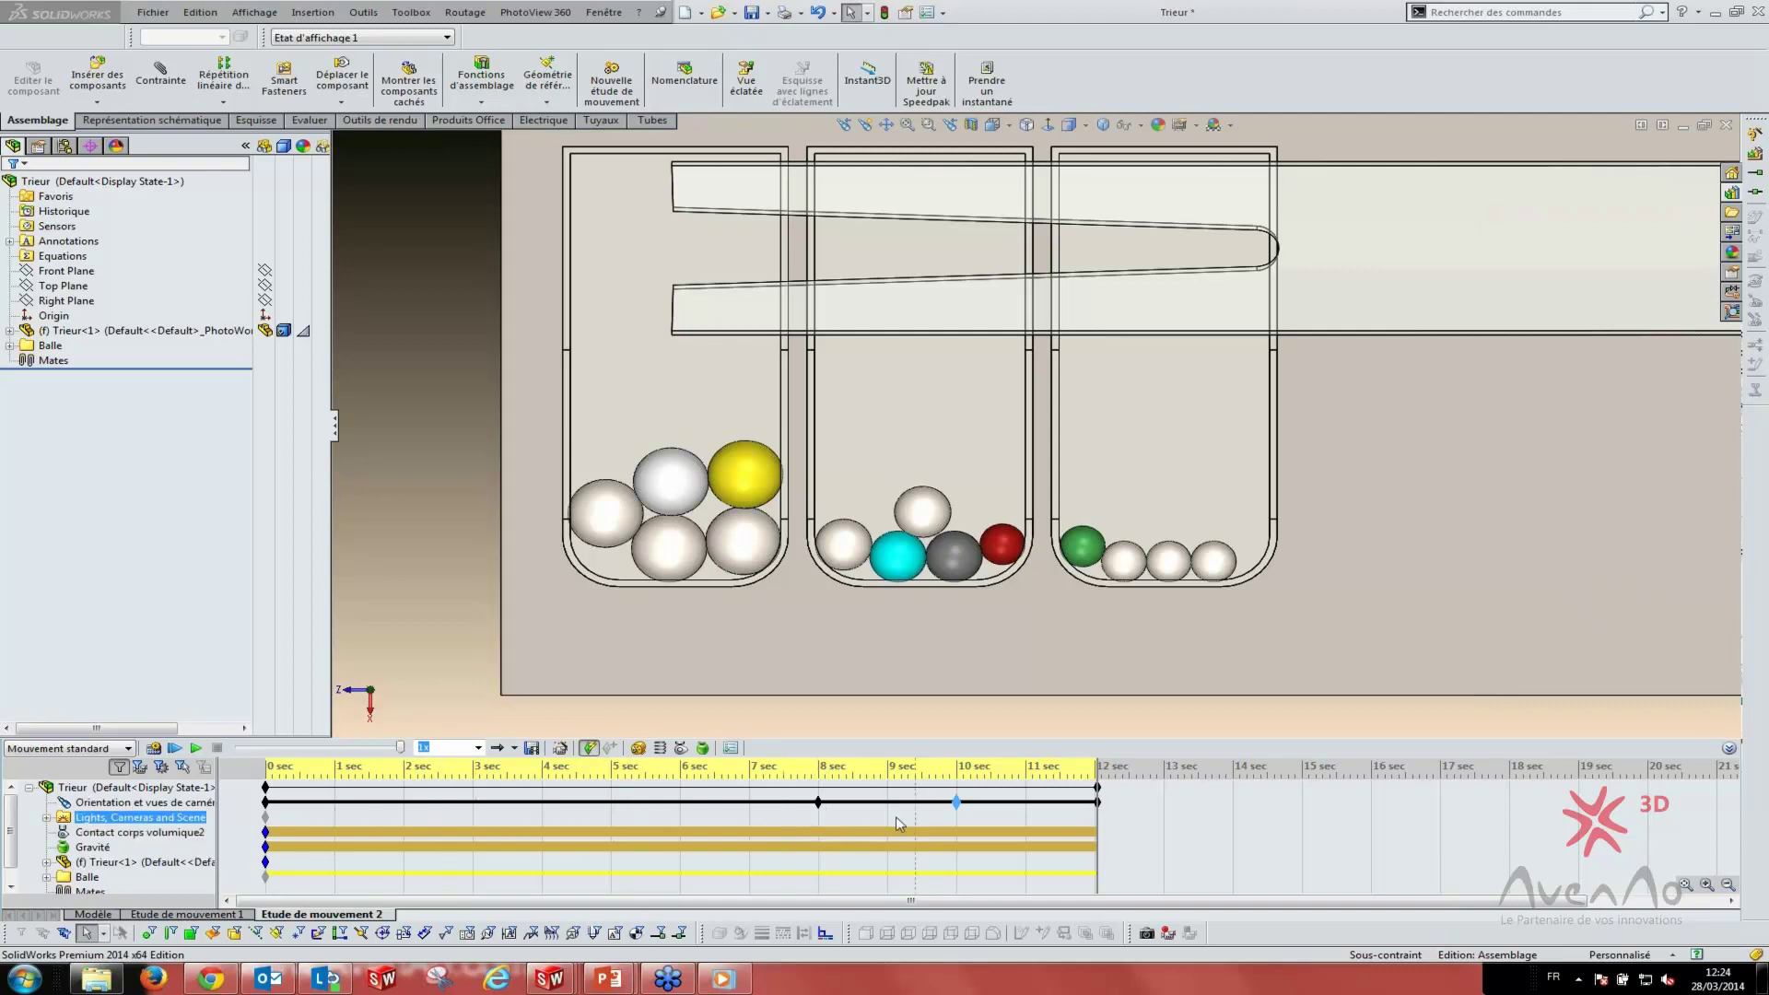
click(770, 766)
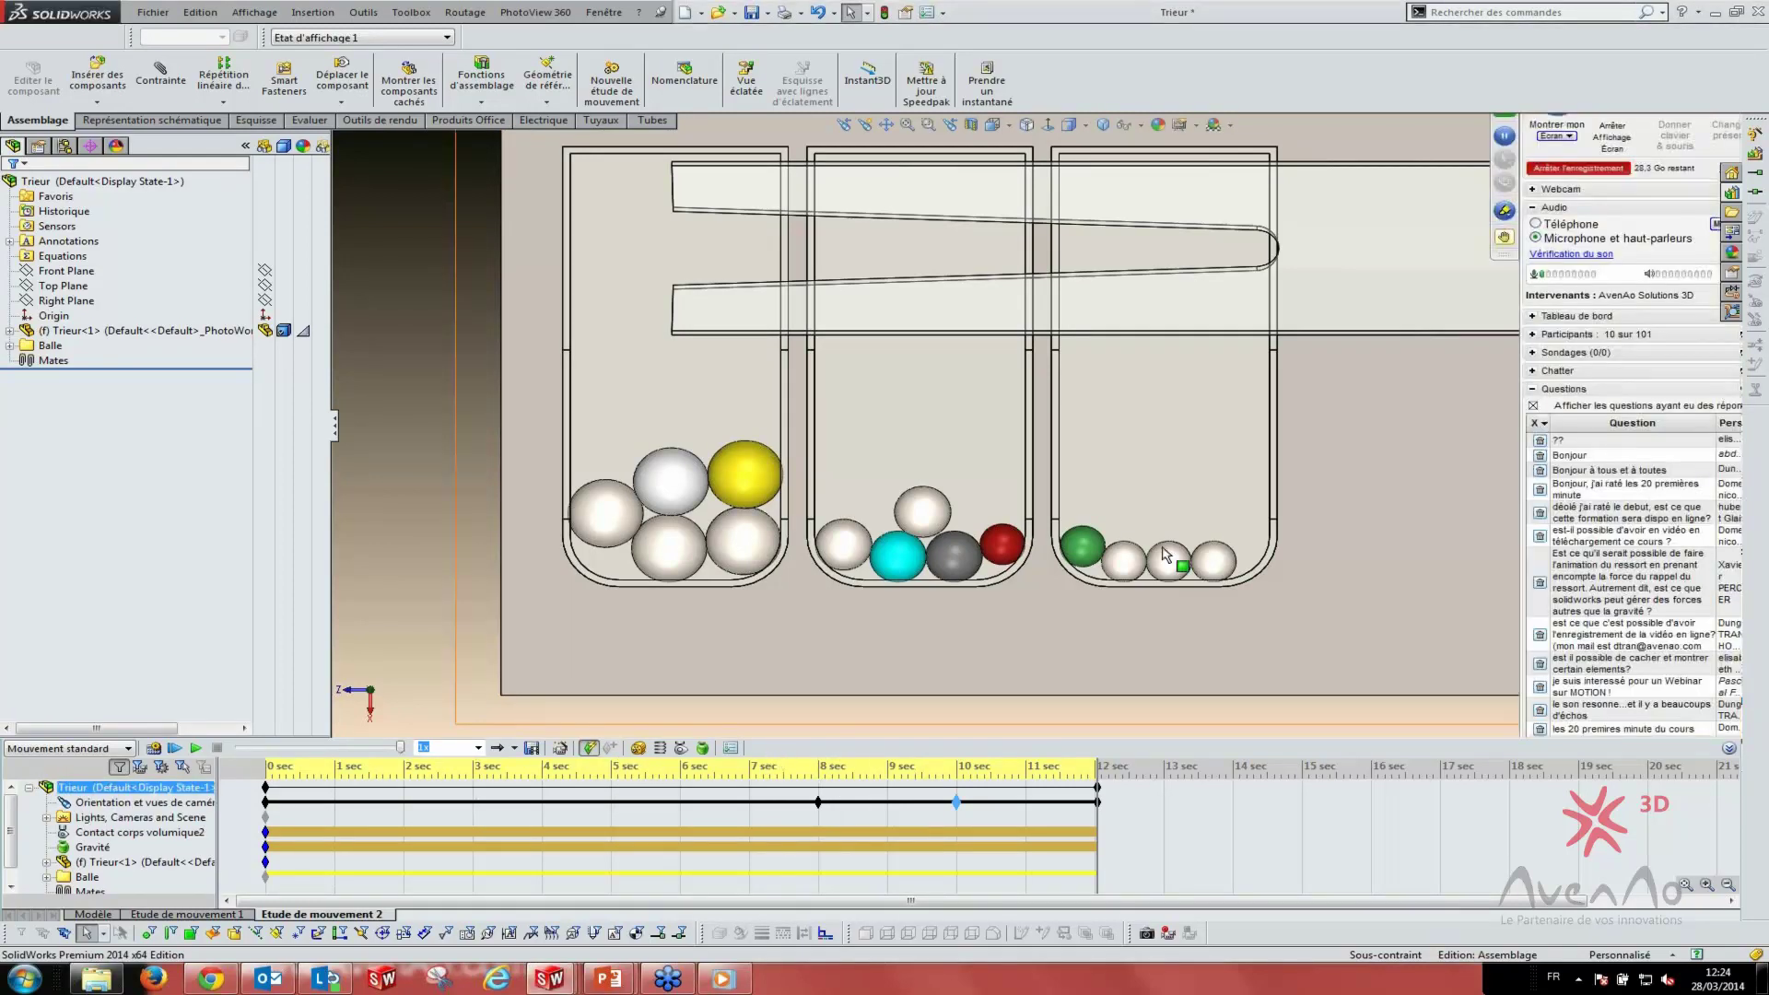
- Enable the SolidWorks Motion add-in under Options > Compléments and confirm with OK
click(944, 14)
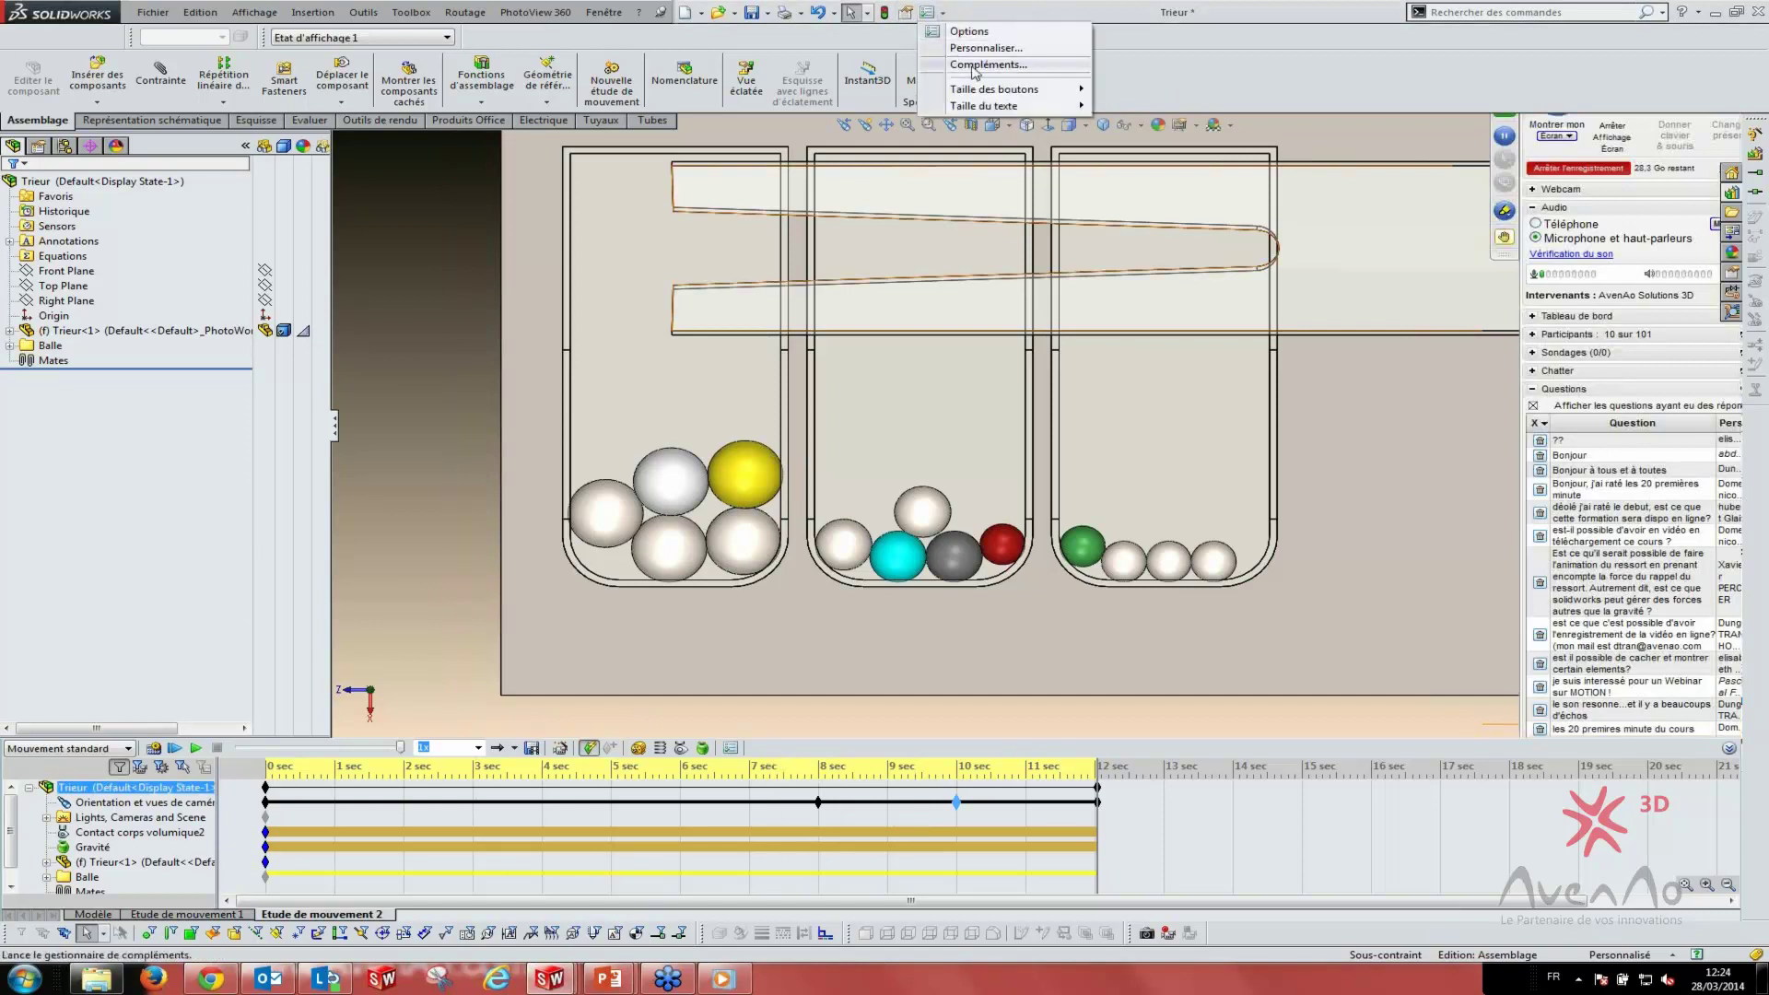
click(981, 65)
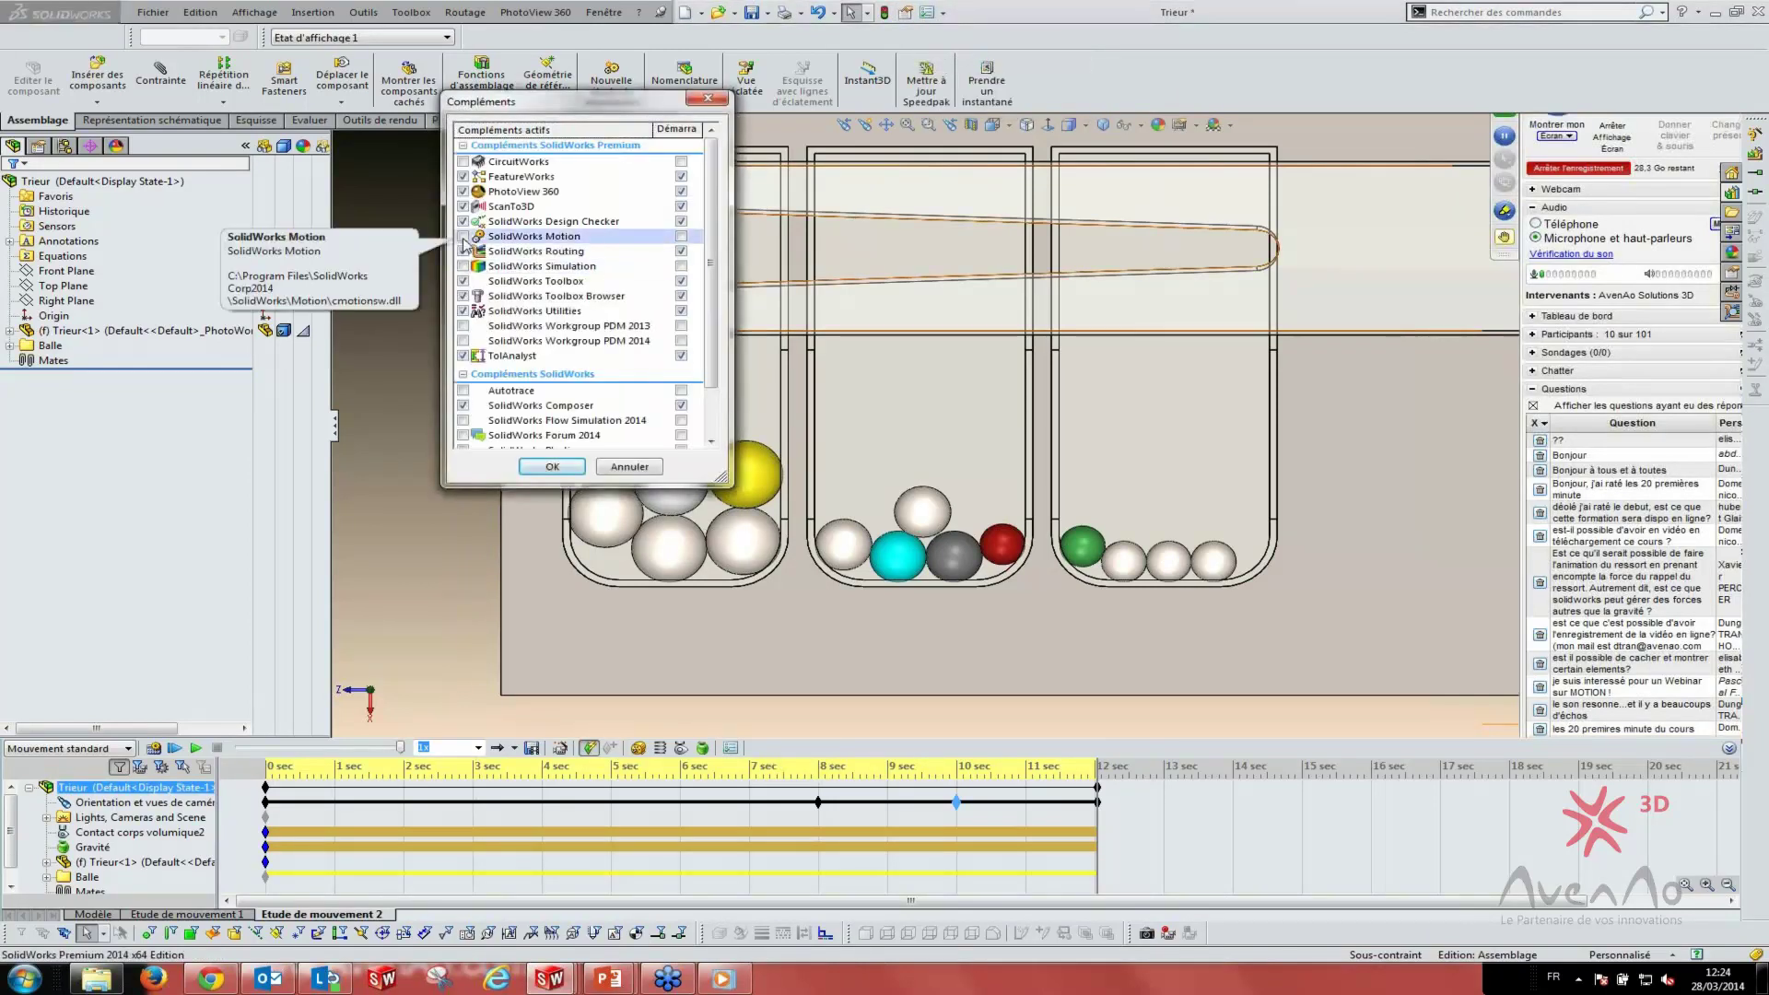
click(463, 237)
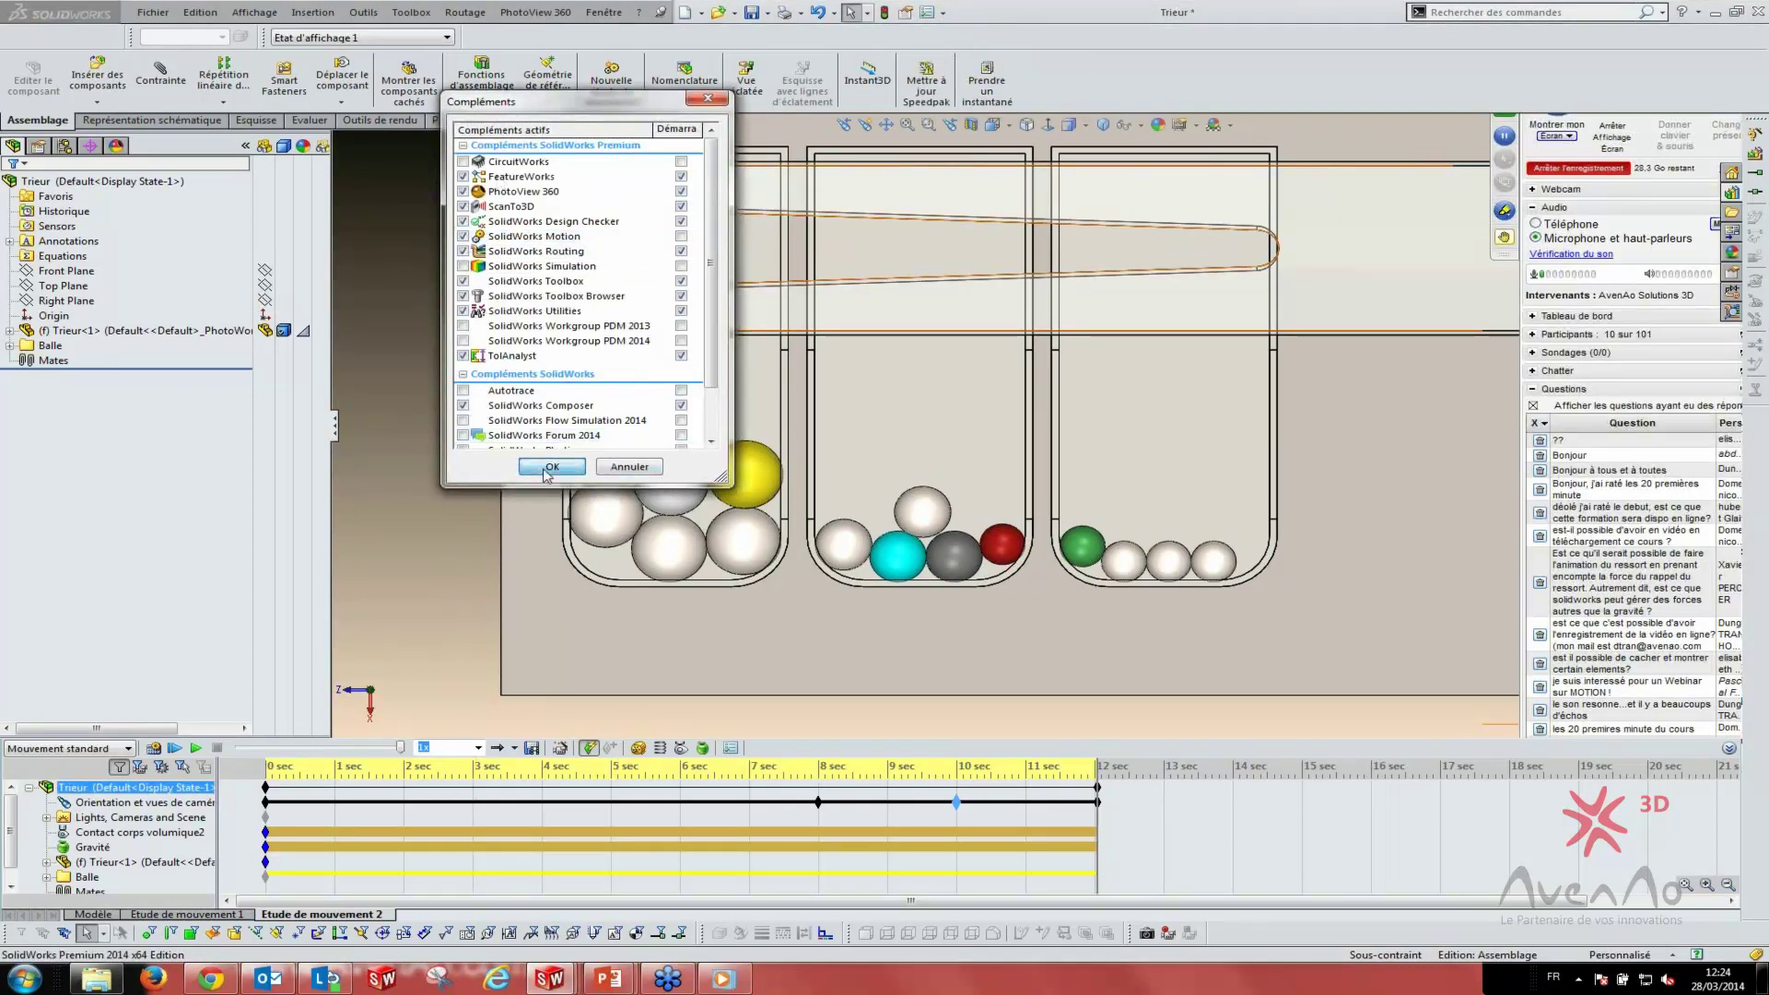
click(551, 467)
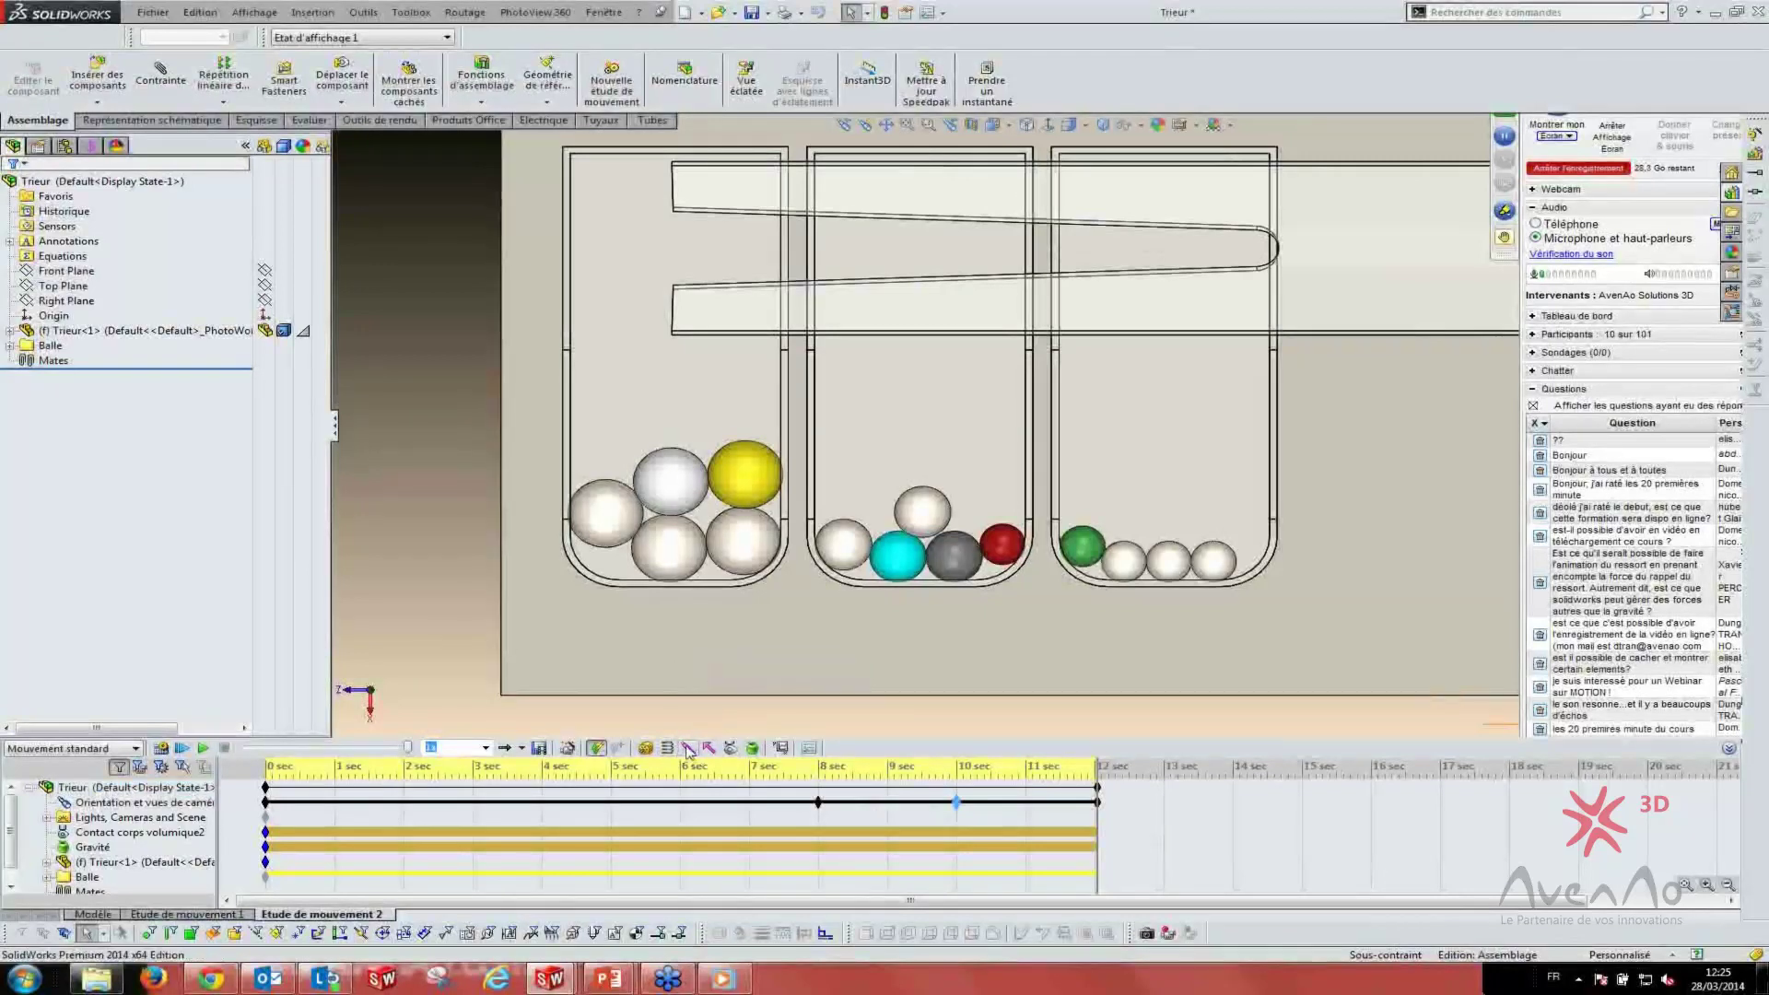
click(686, 749)
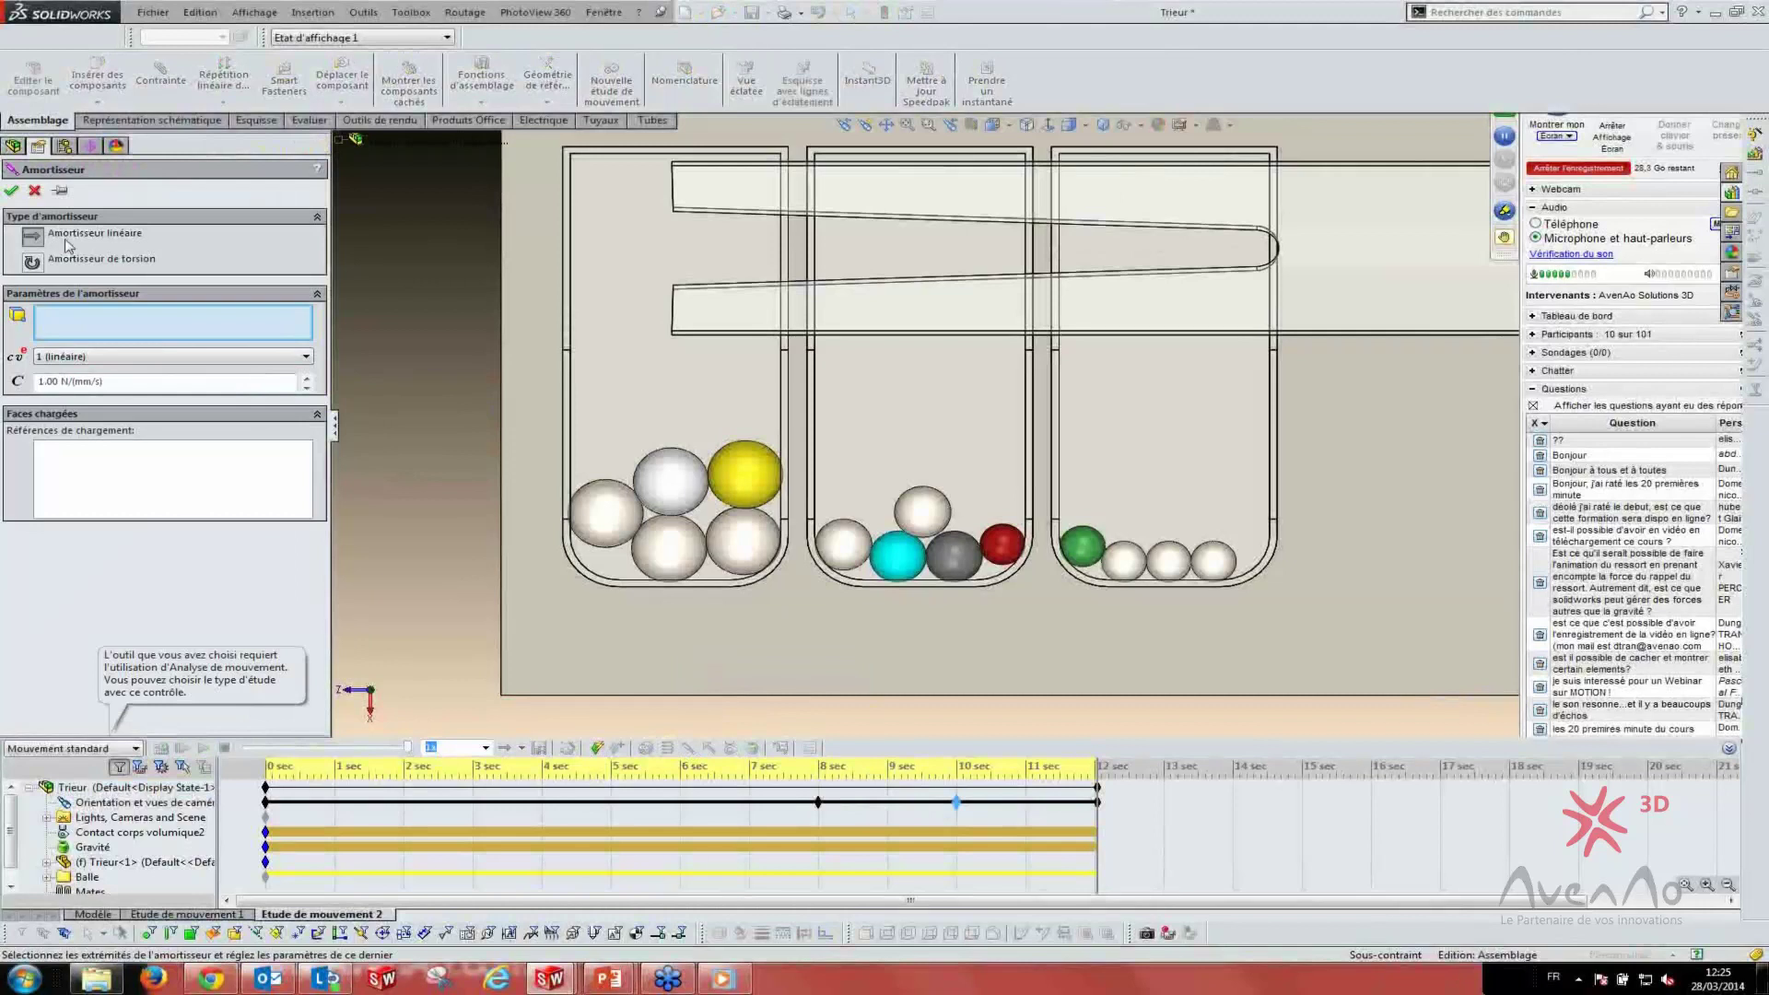
click(35, 191)
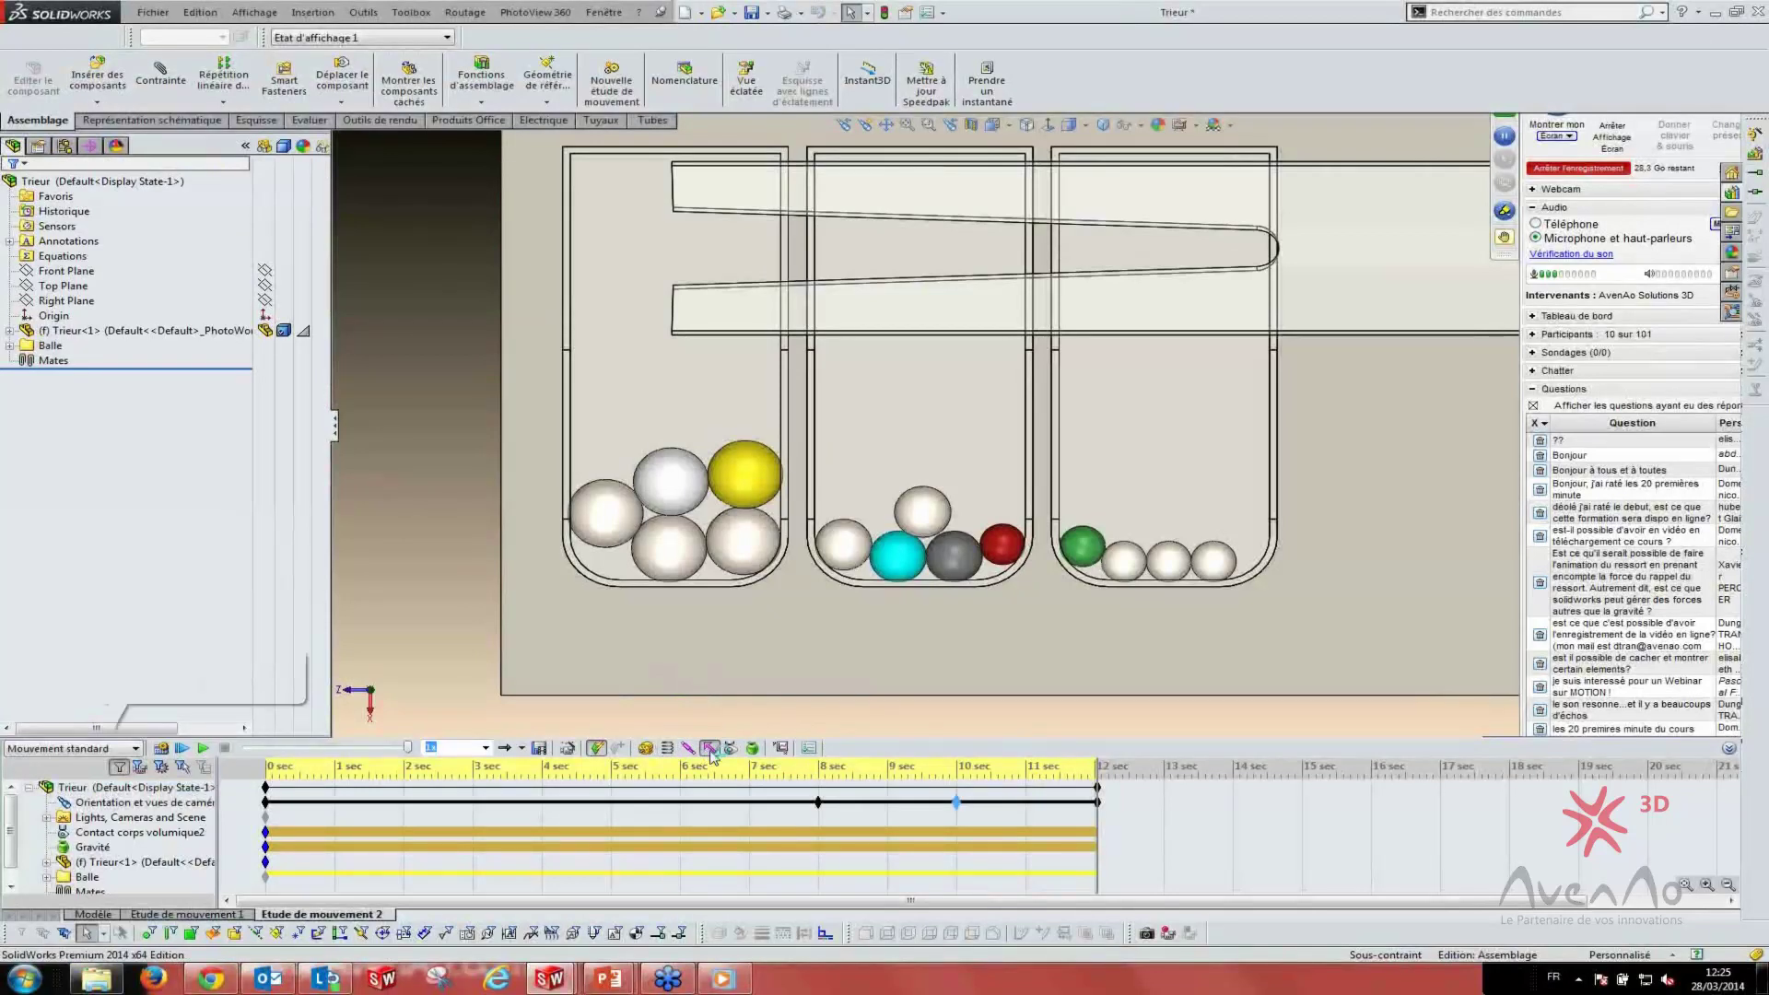
click(711, 750)
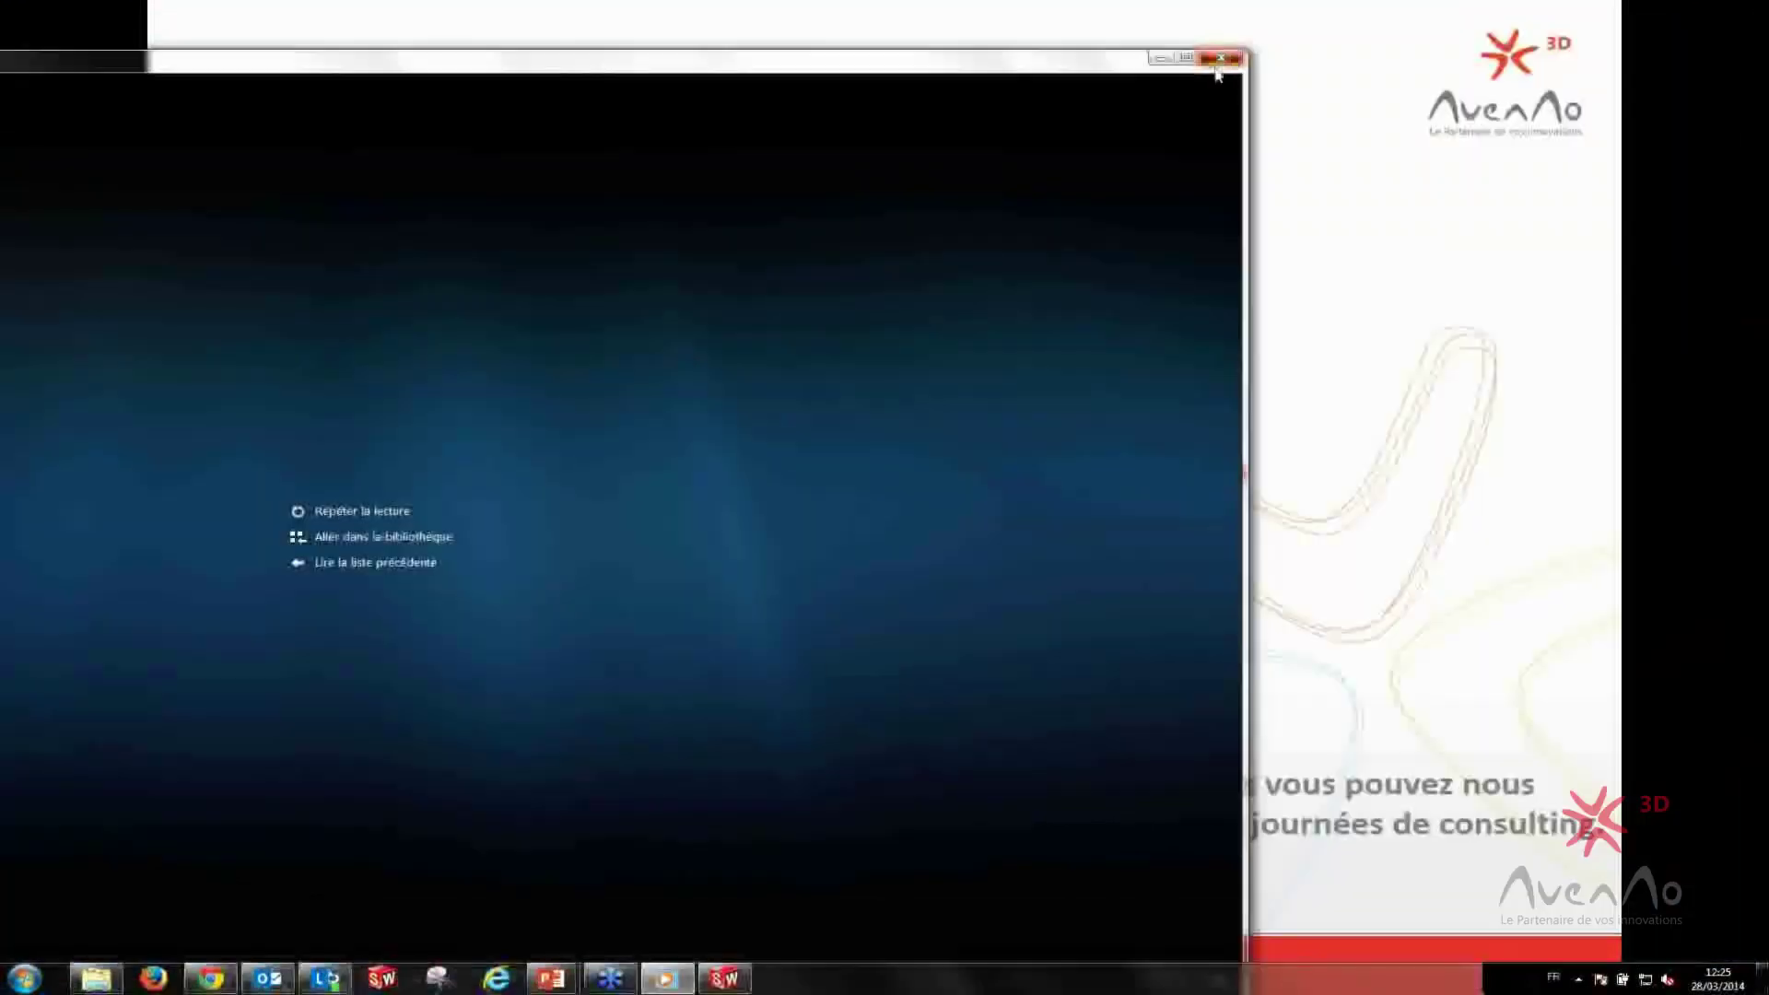
- Close Windows Media Player to reveal the slide with the SolidWorks error report
click(1217, 57)
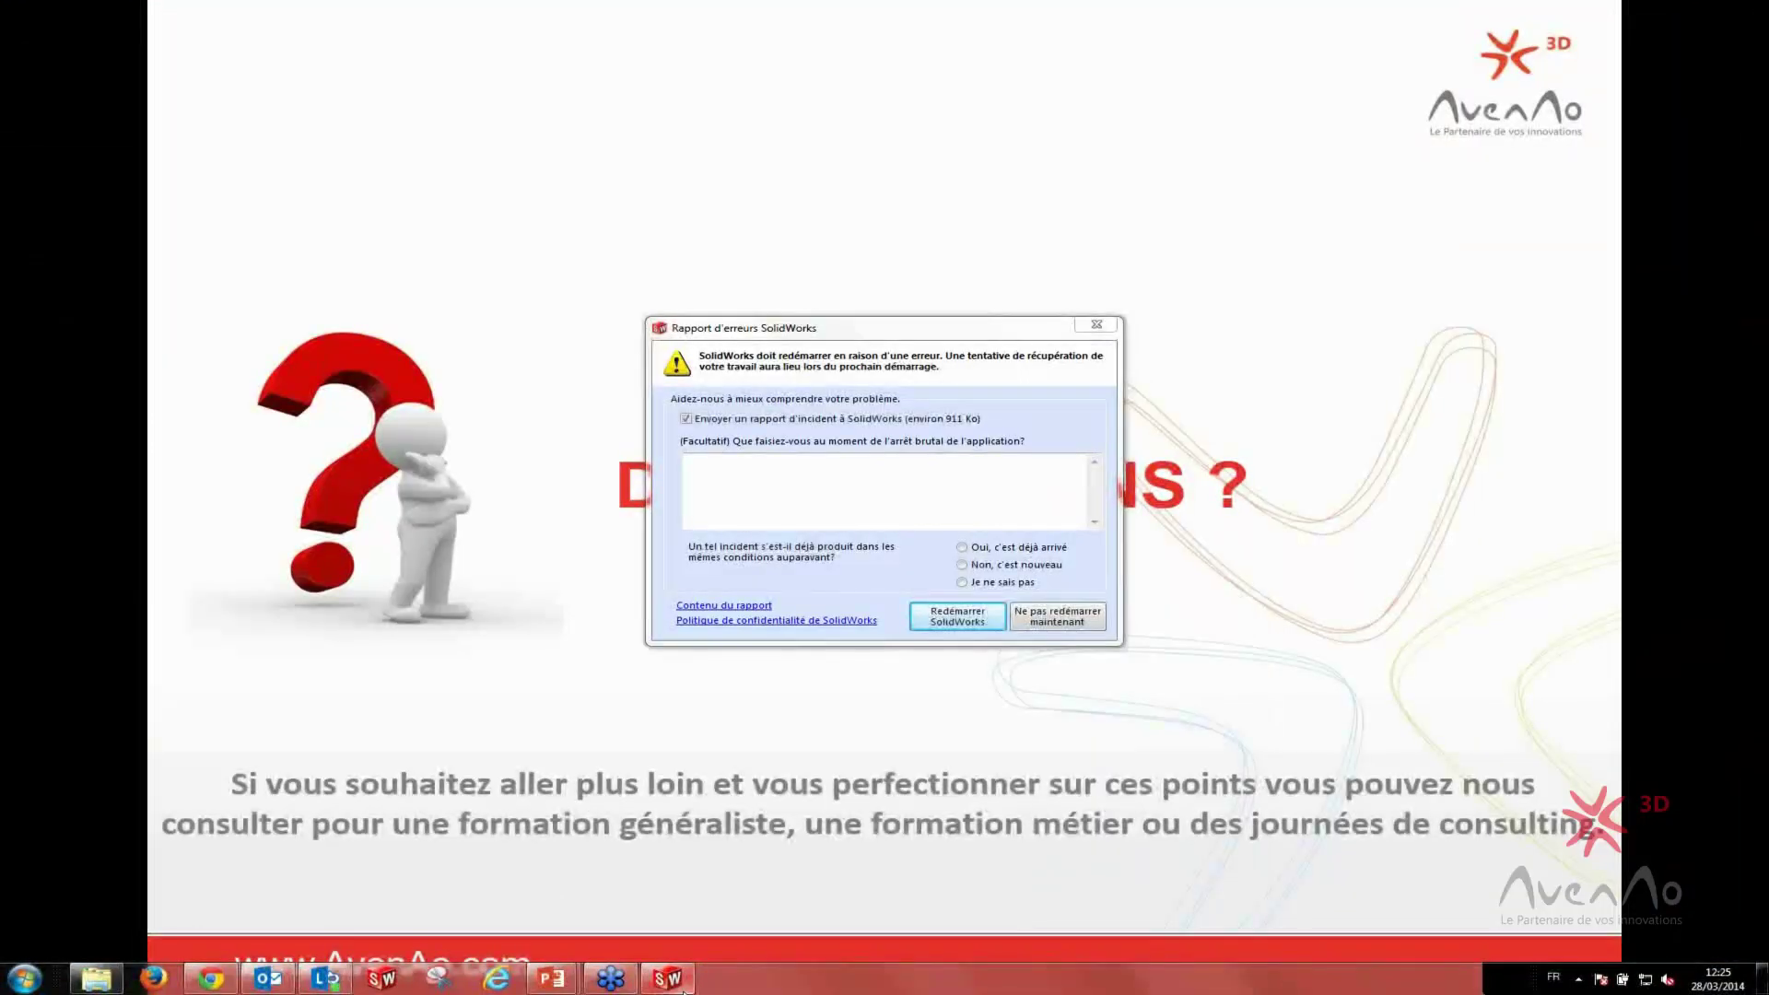
- Restart SolidWorks from the crash error-report dialog, reaching the empty 2014 start screen
click(959, 624)
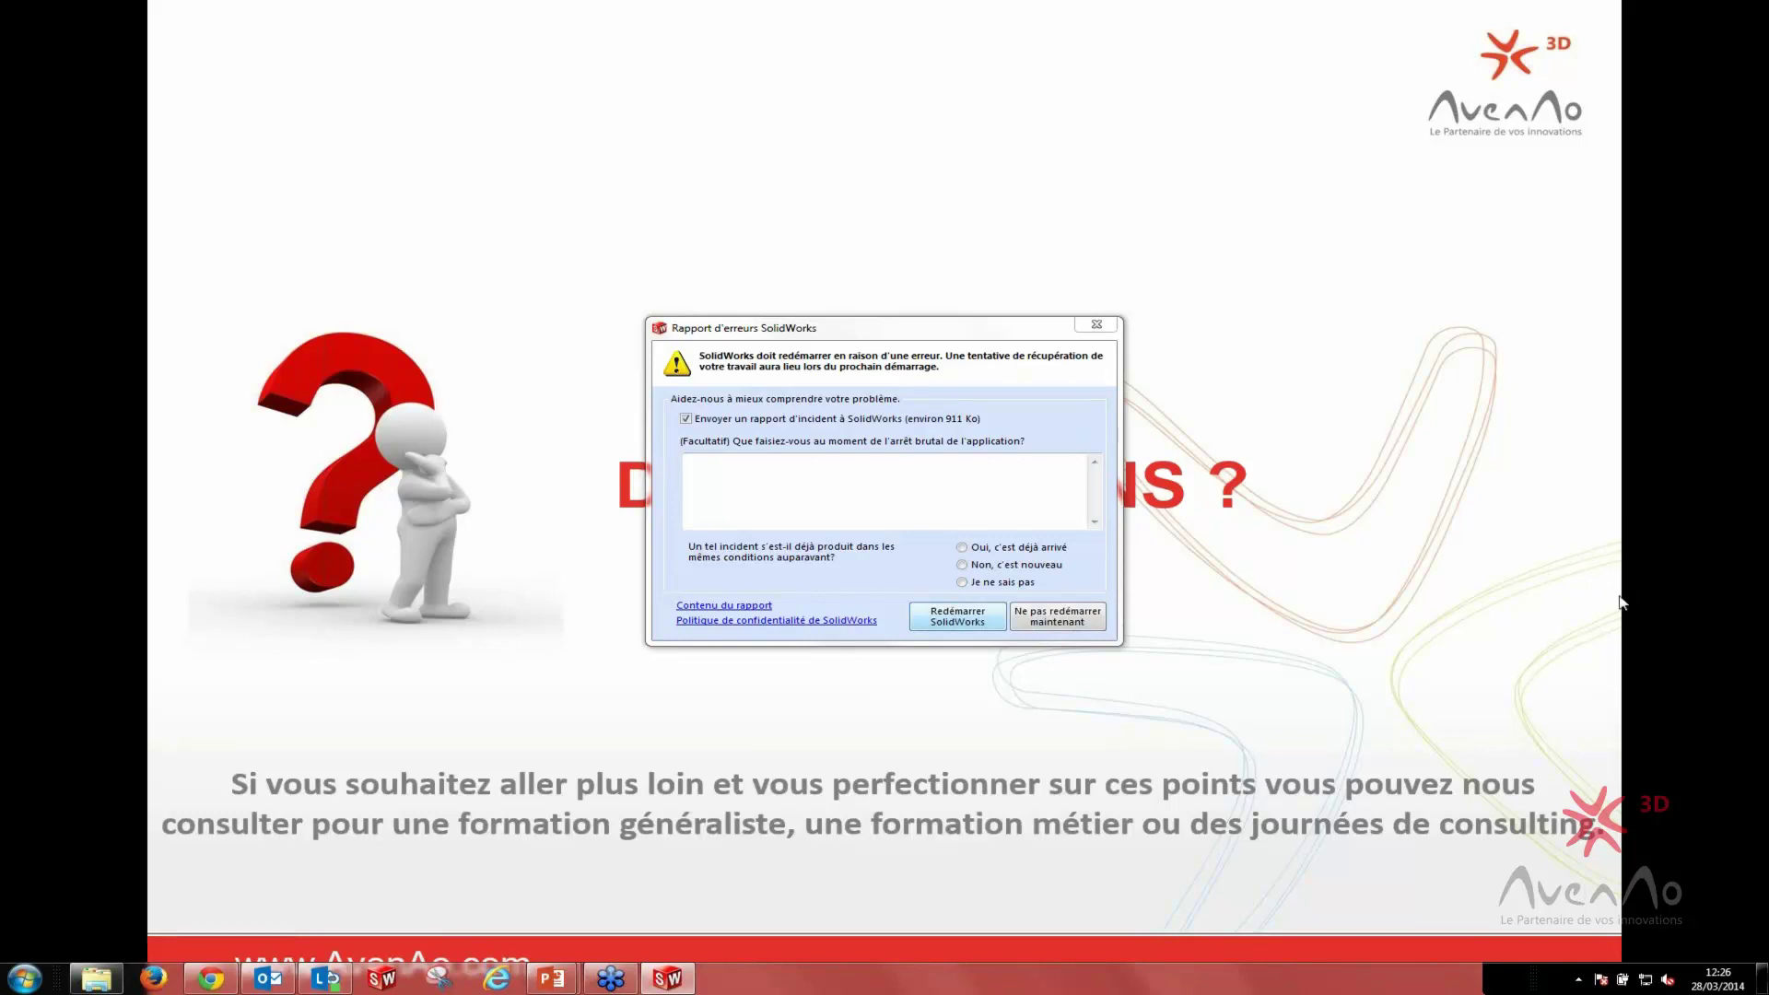
key(Escape)
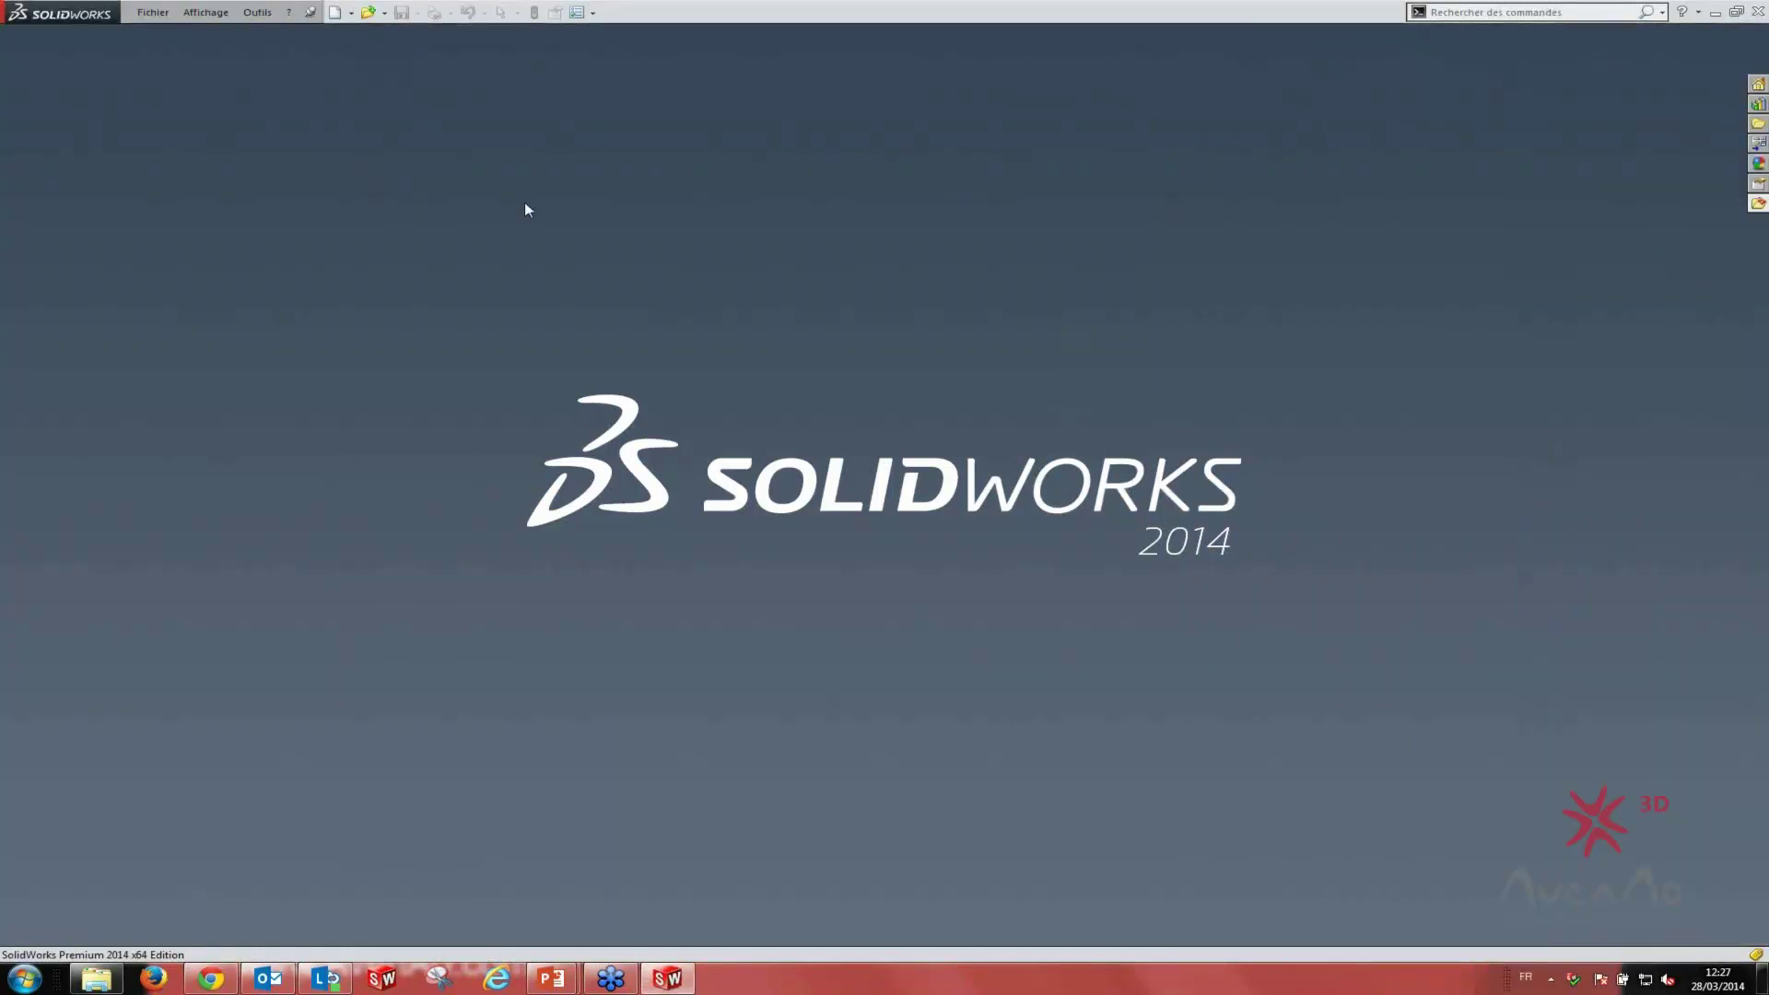
- Reopen Trieur.SLDASM from recent documents without the autosave, and show Etude de mouvement 1
key(r)
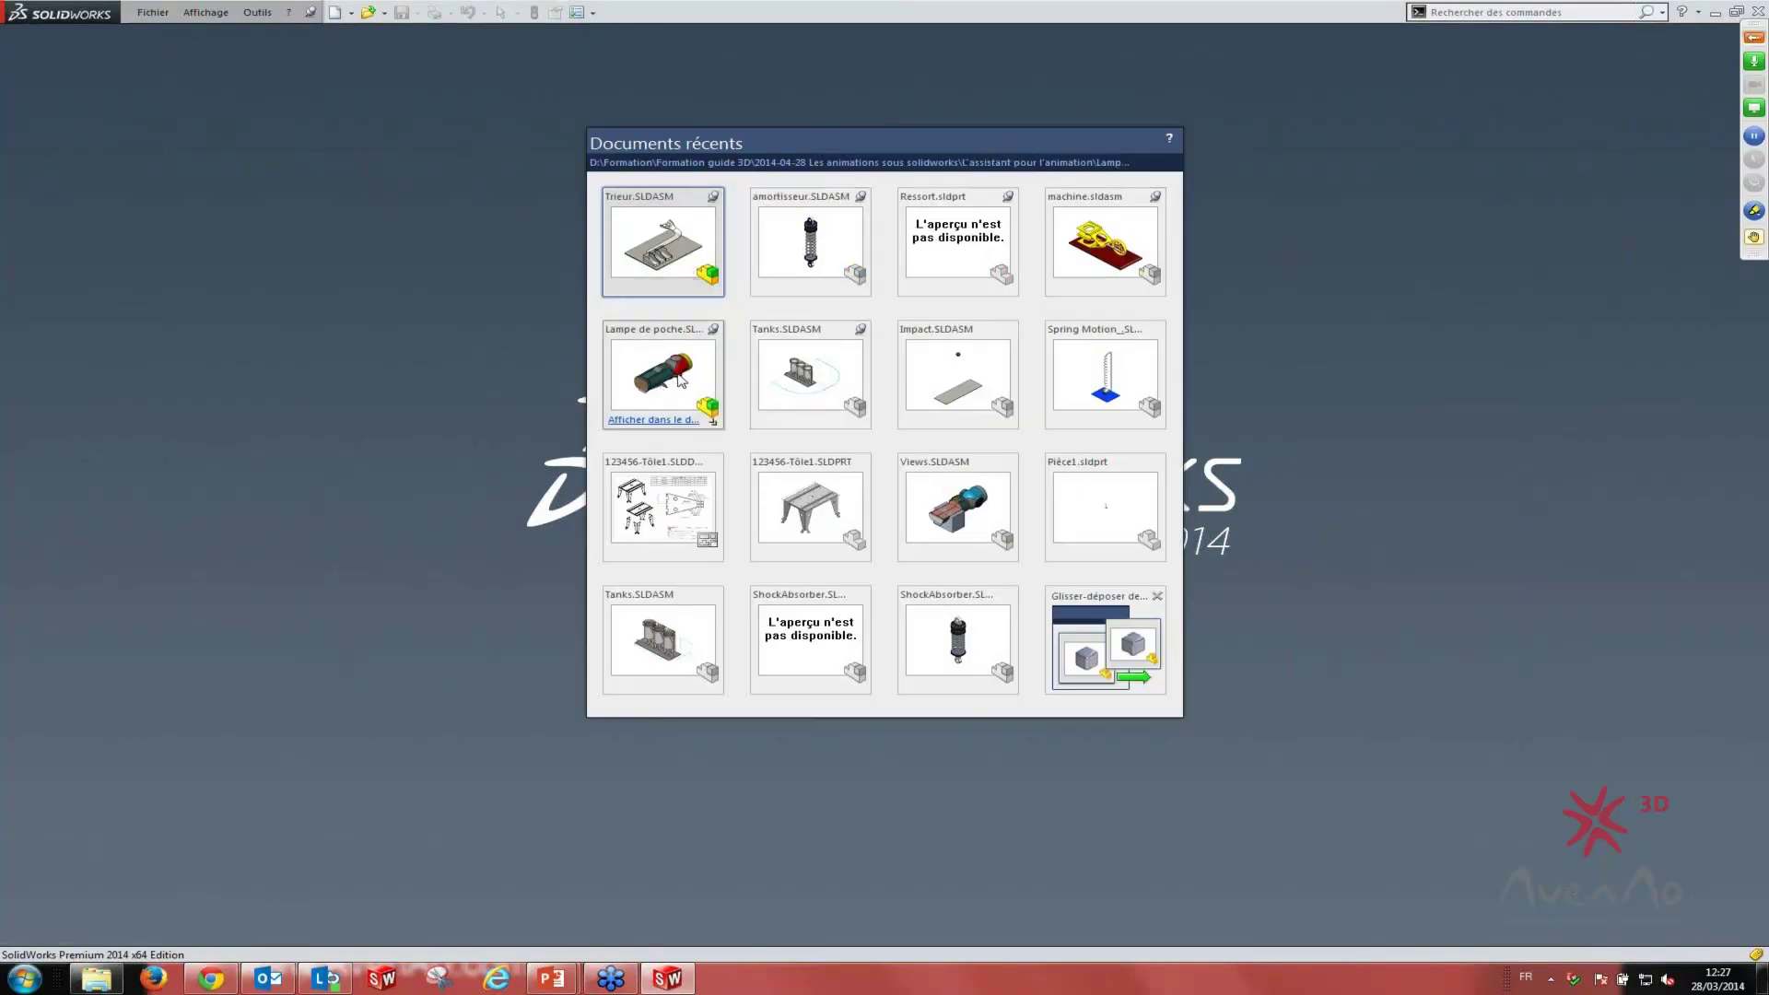
click(659, 254)
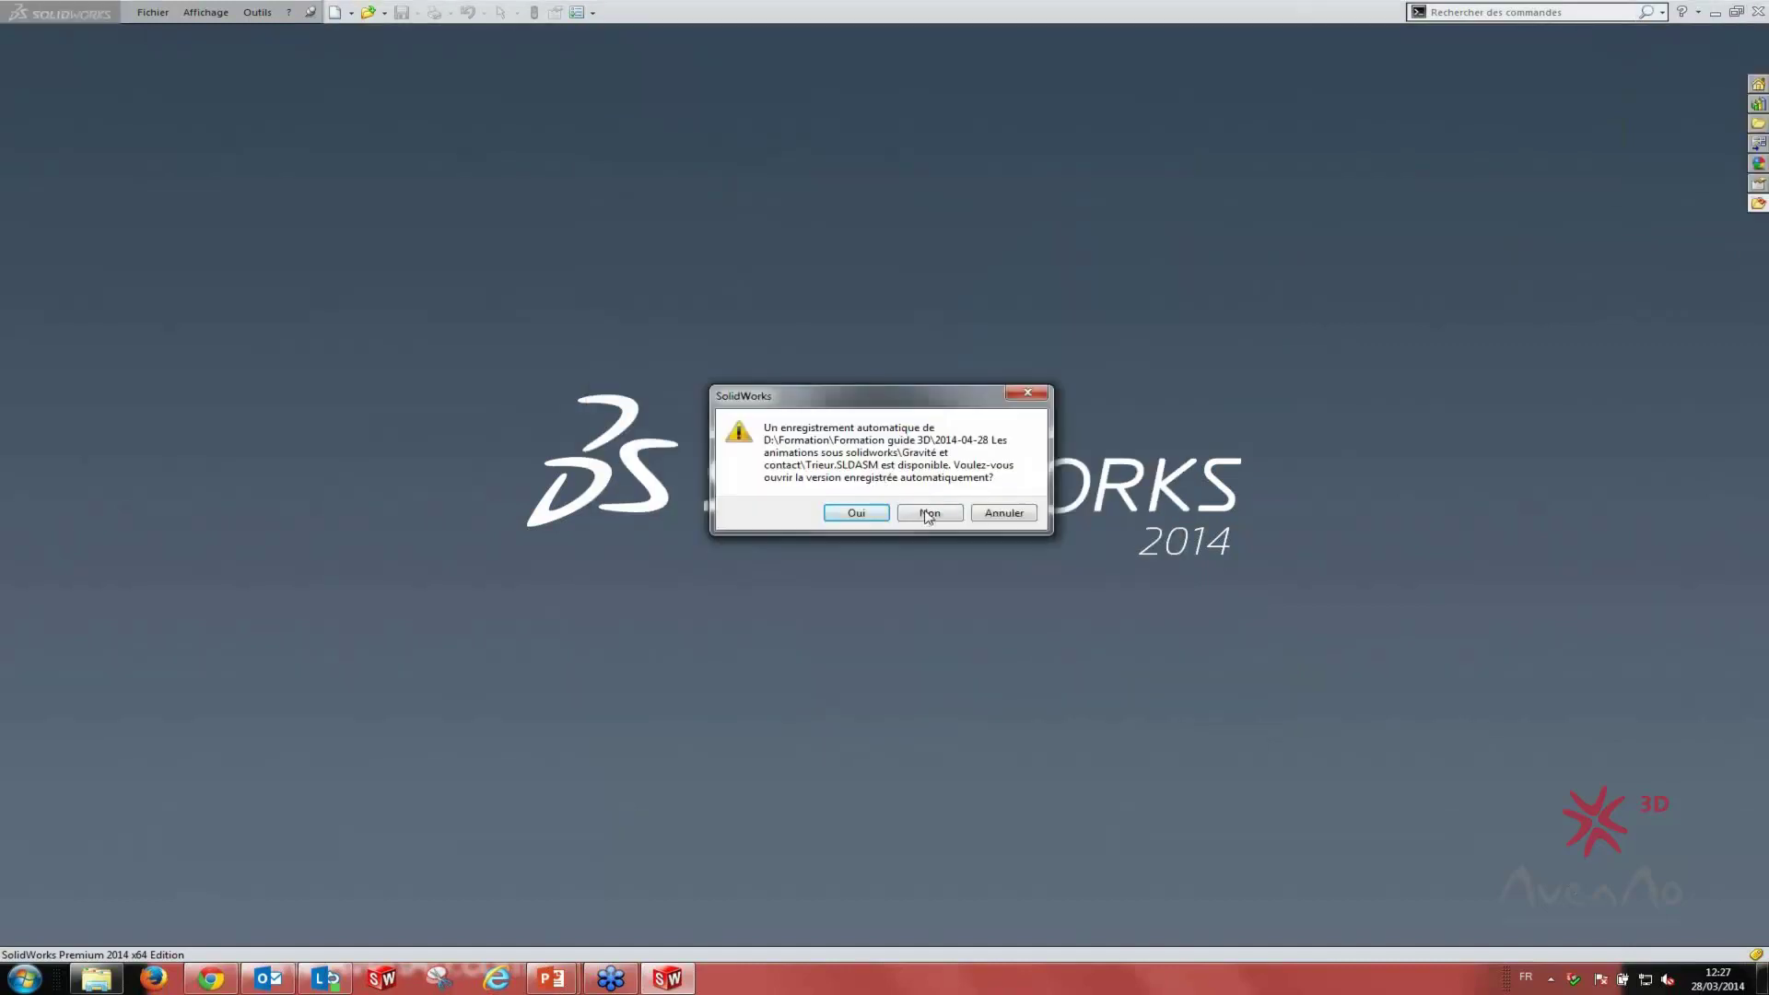
click(924, 512)
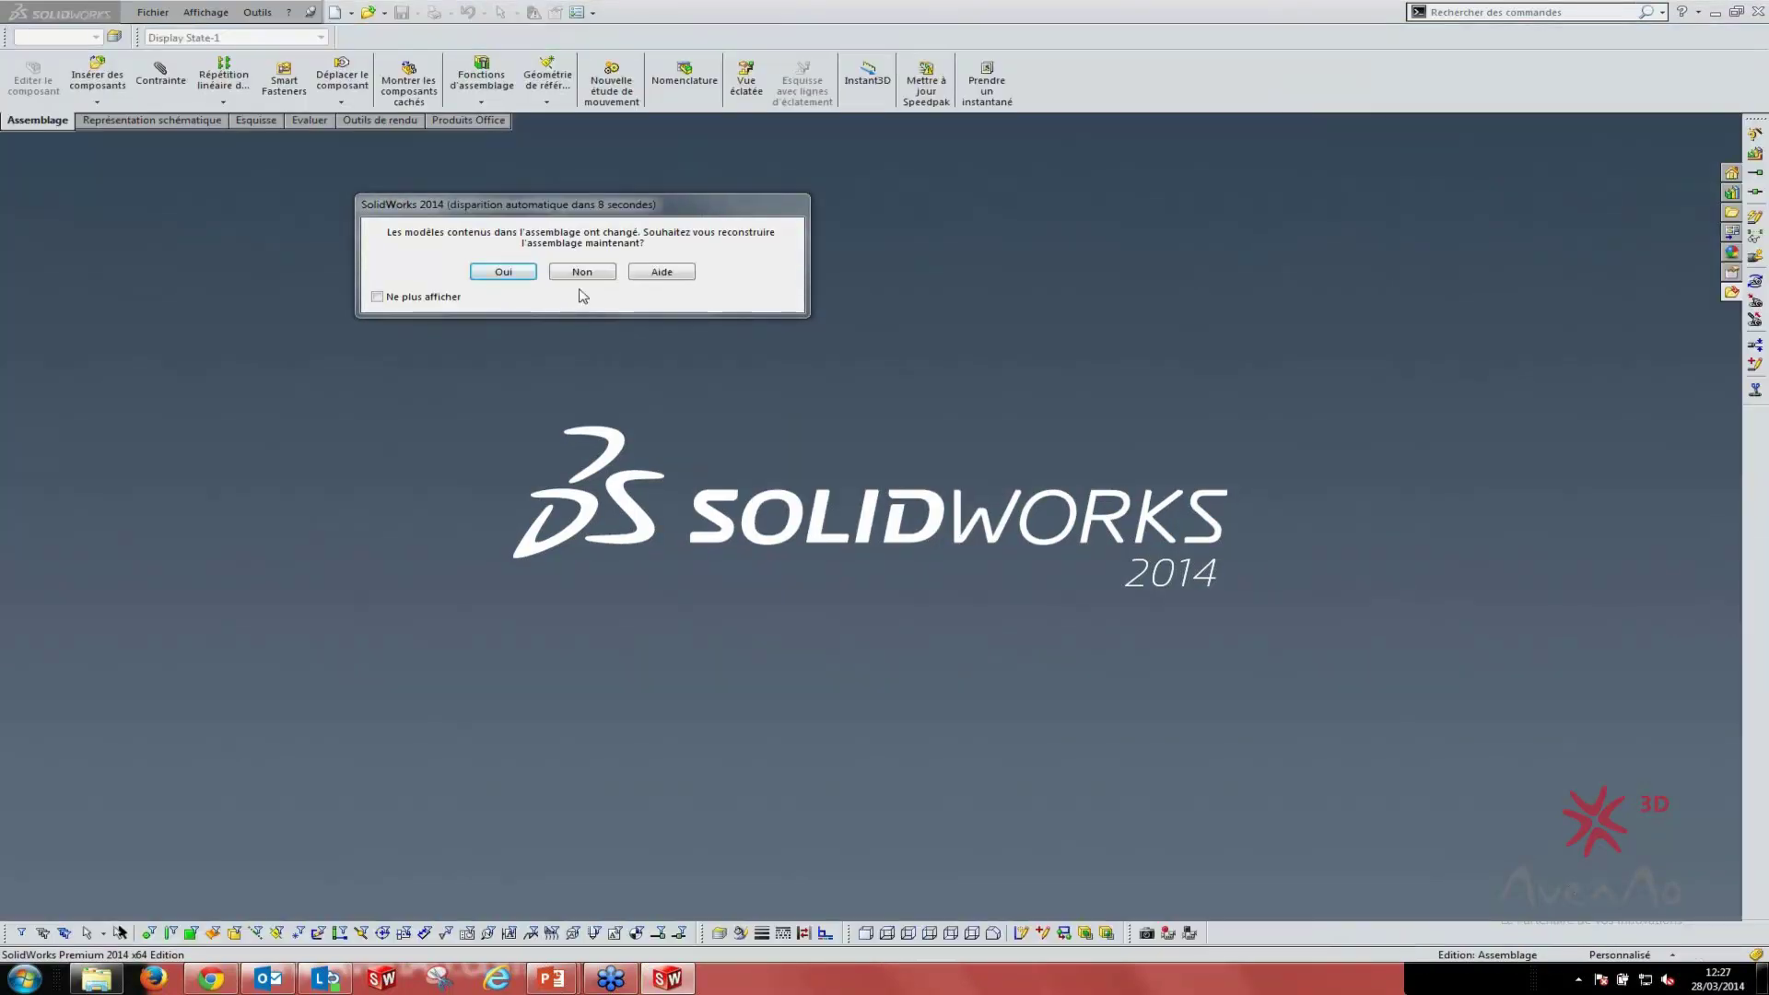
click(505, 274)
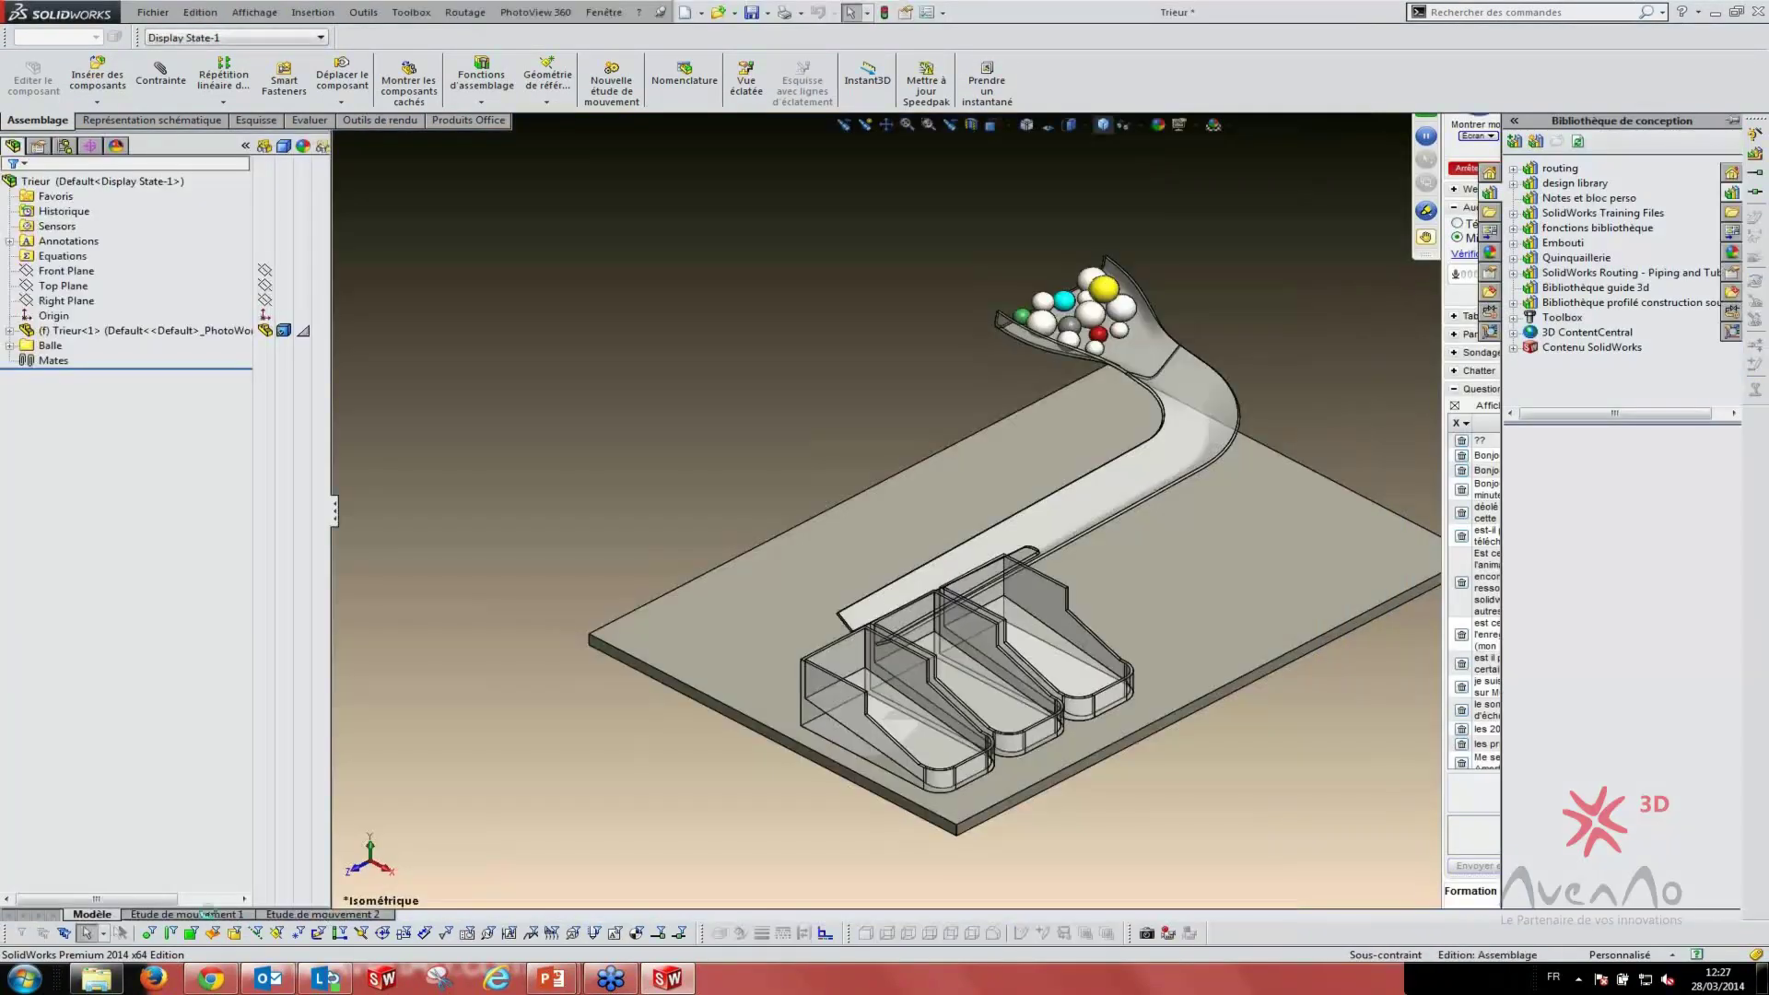
click(207, 913)
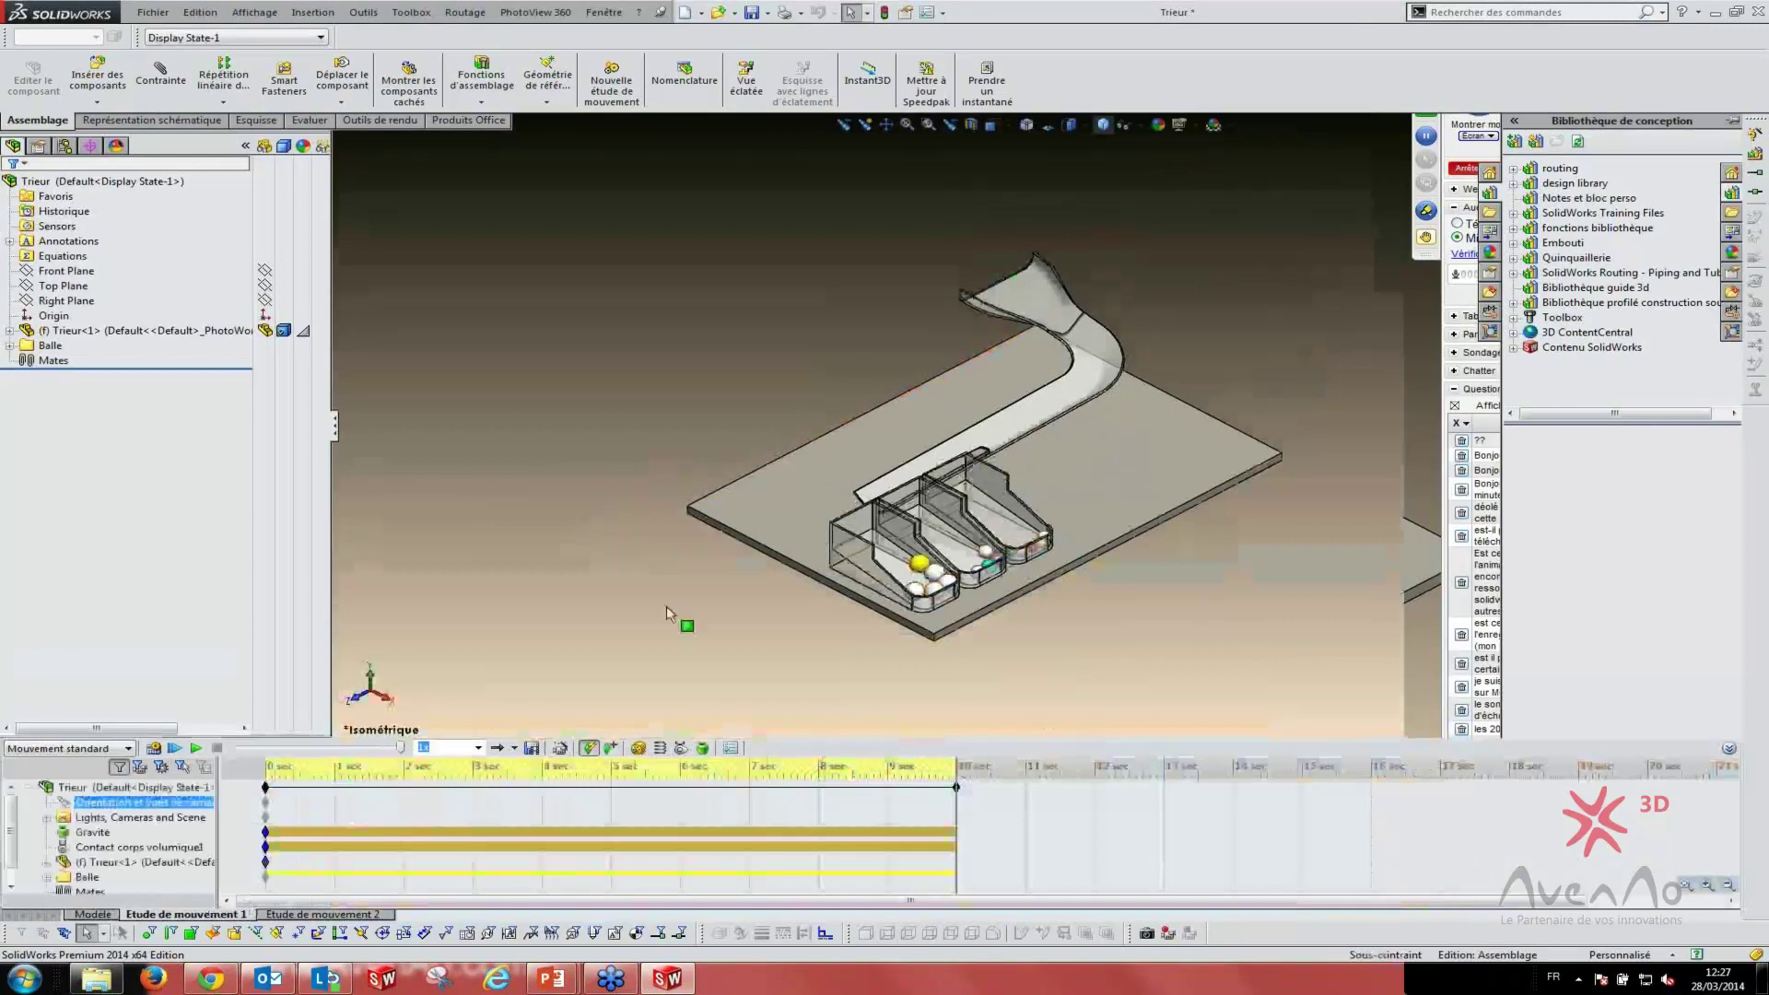
- Rewind the study, reorient the view and expand the Balle folder to list the balls
drag(956, 789, 320, 766)
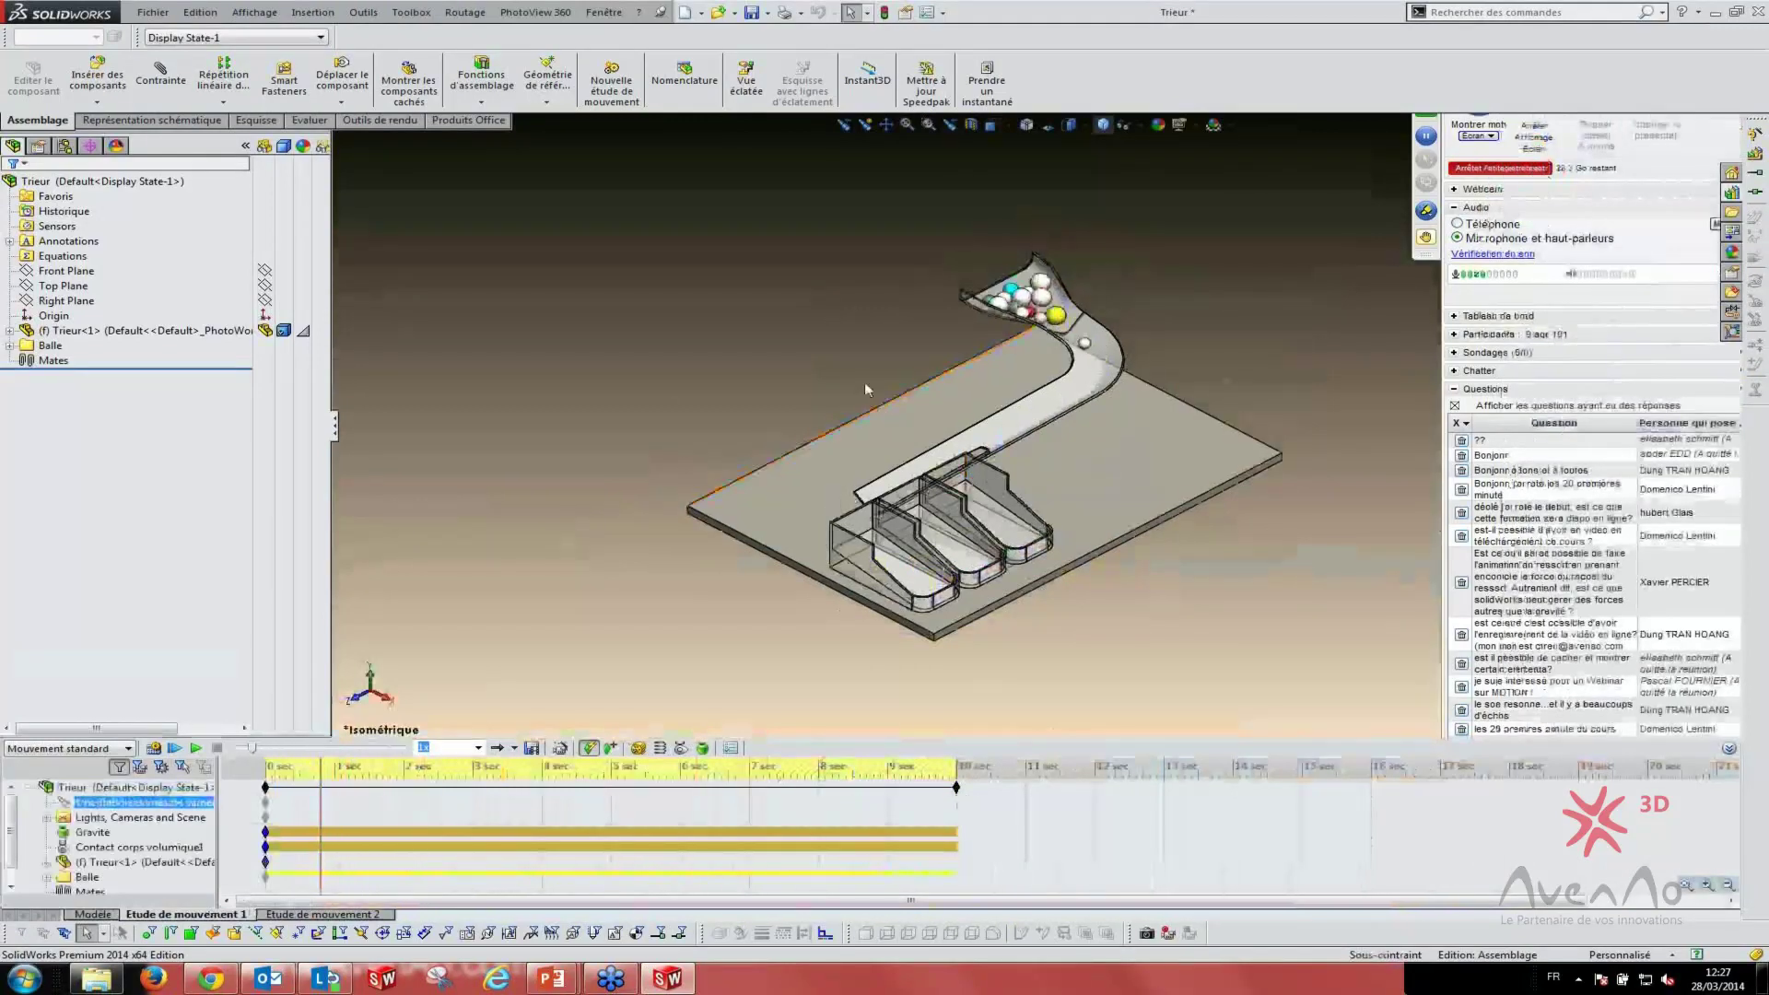
middle_drag(860, 394, 893, 439)
scroll(1092, 313, down, 2)
scroll(1091, 313, down, 3)
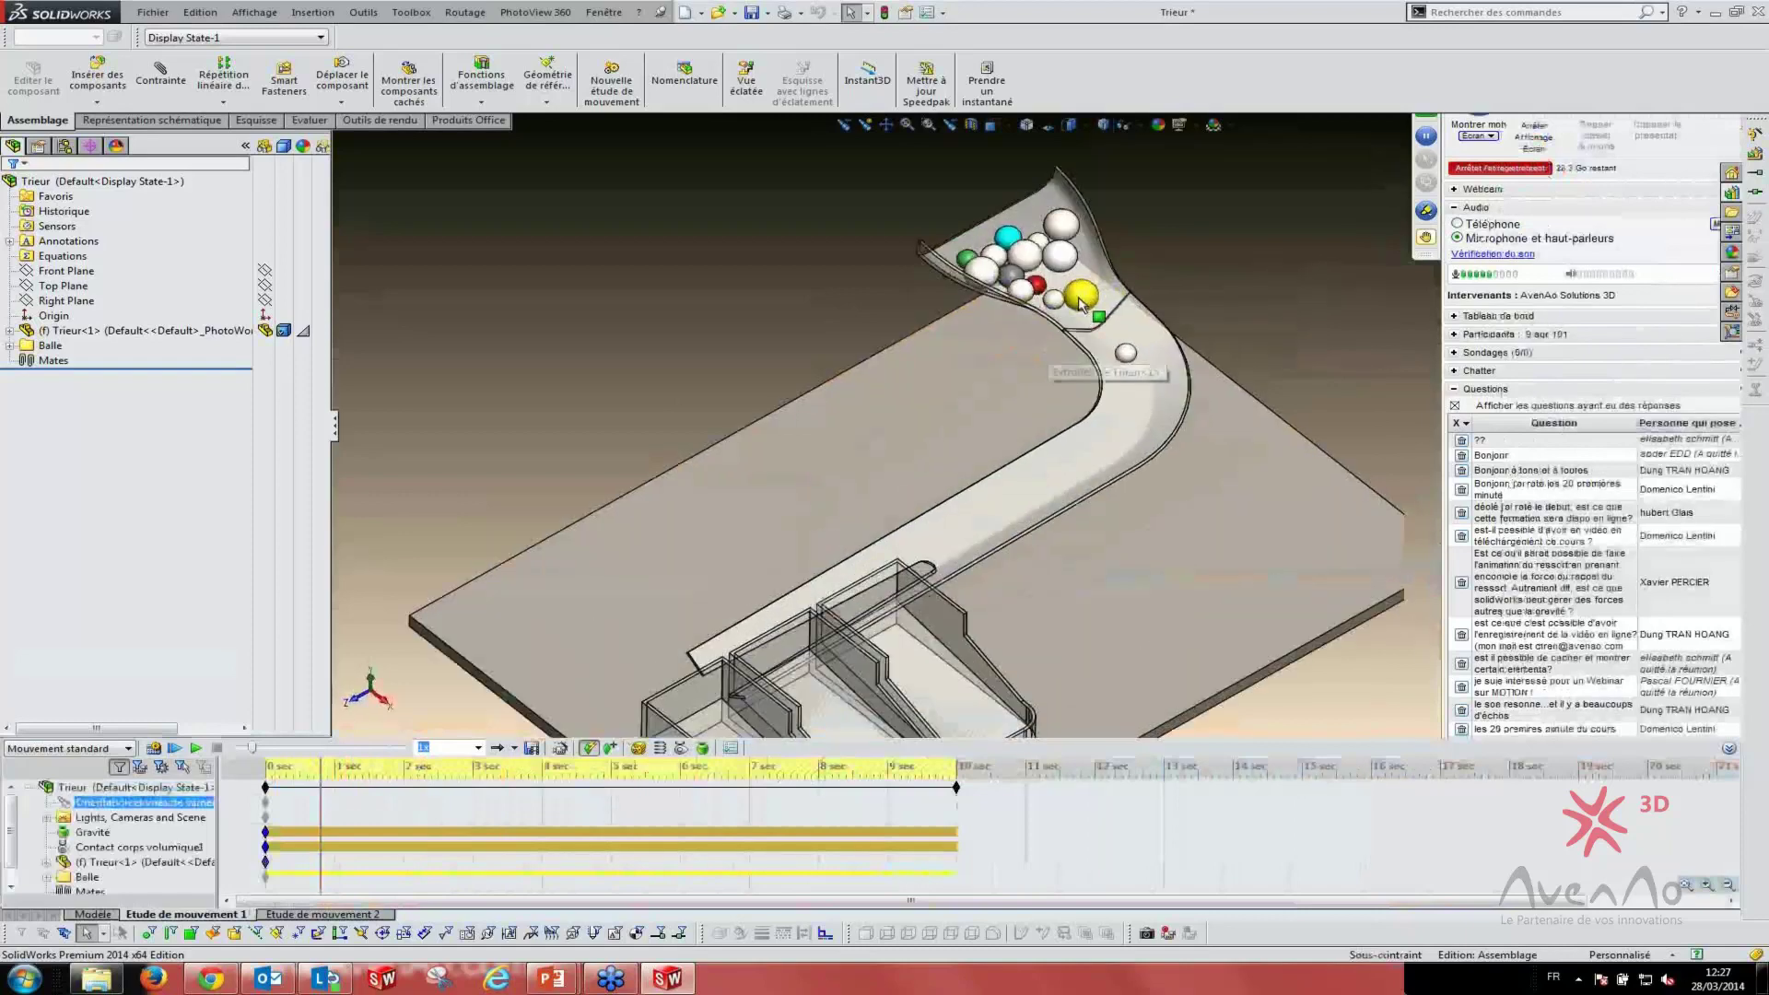
click(1080, 295)
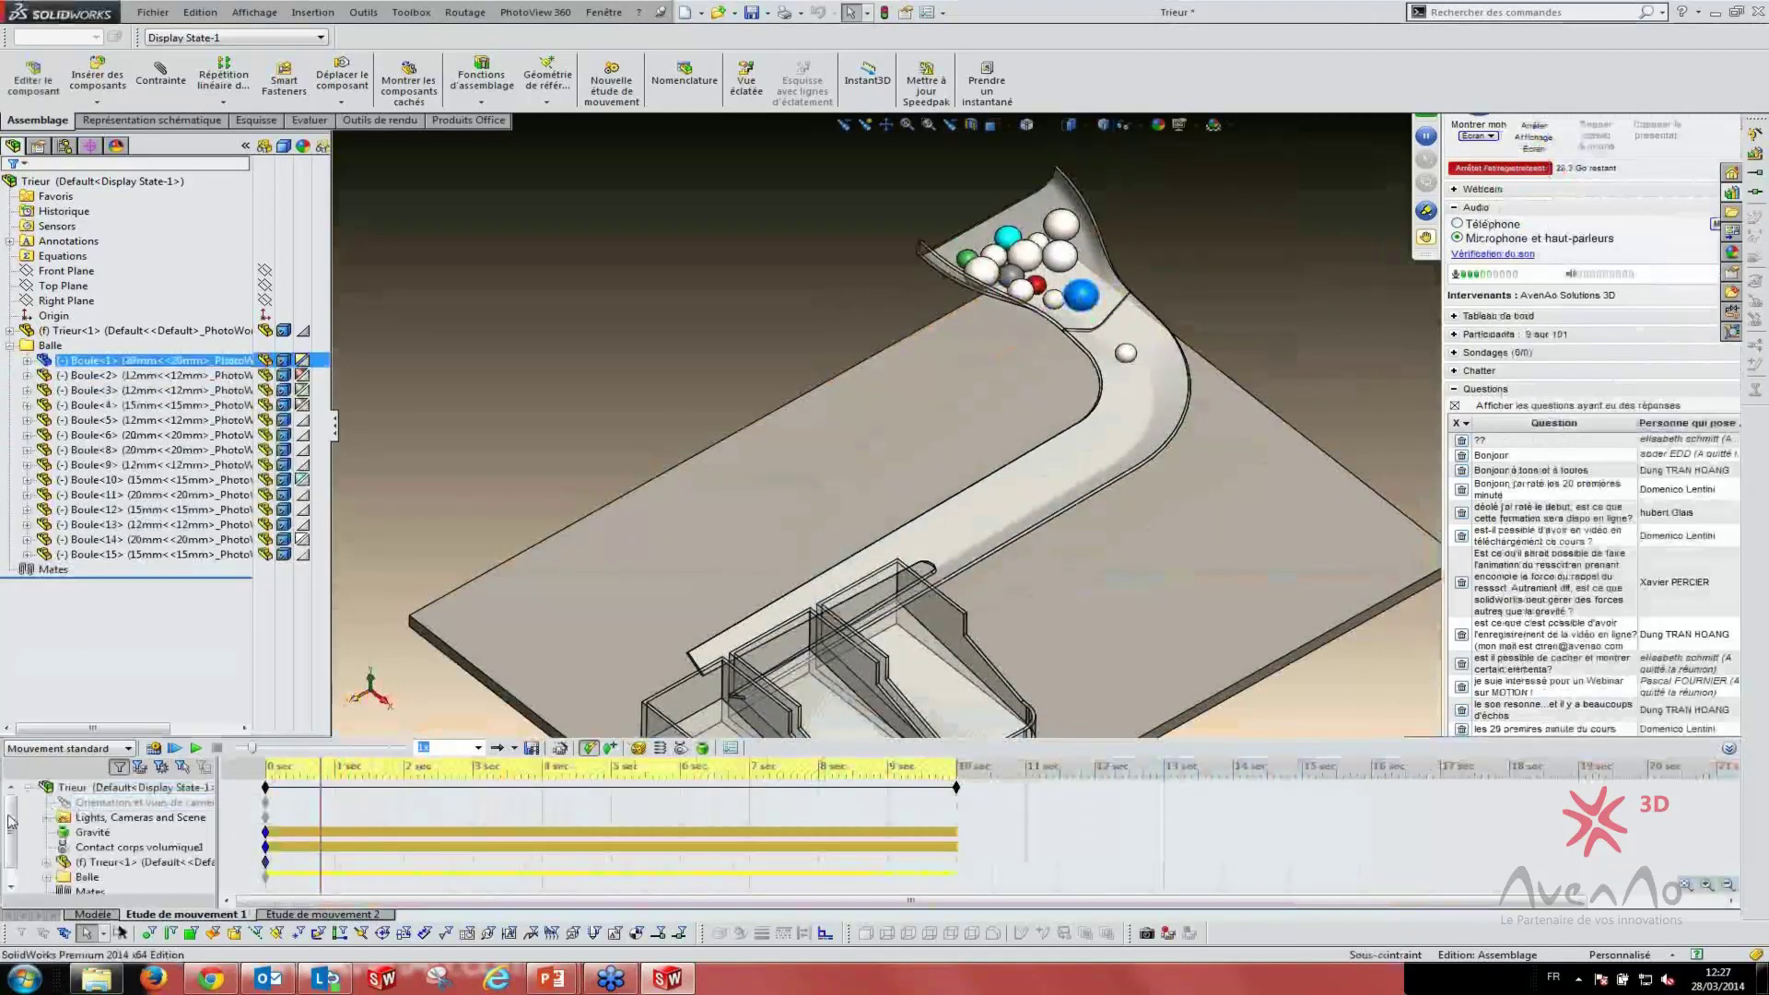
click(11, 886)
click(47, 863)
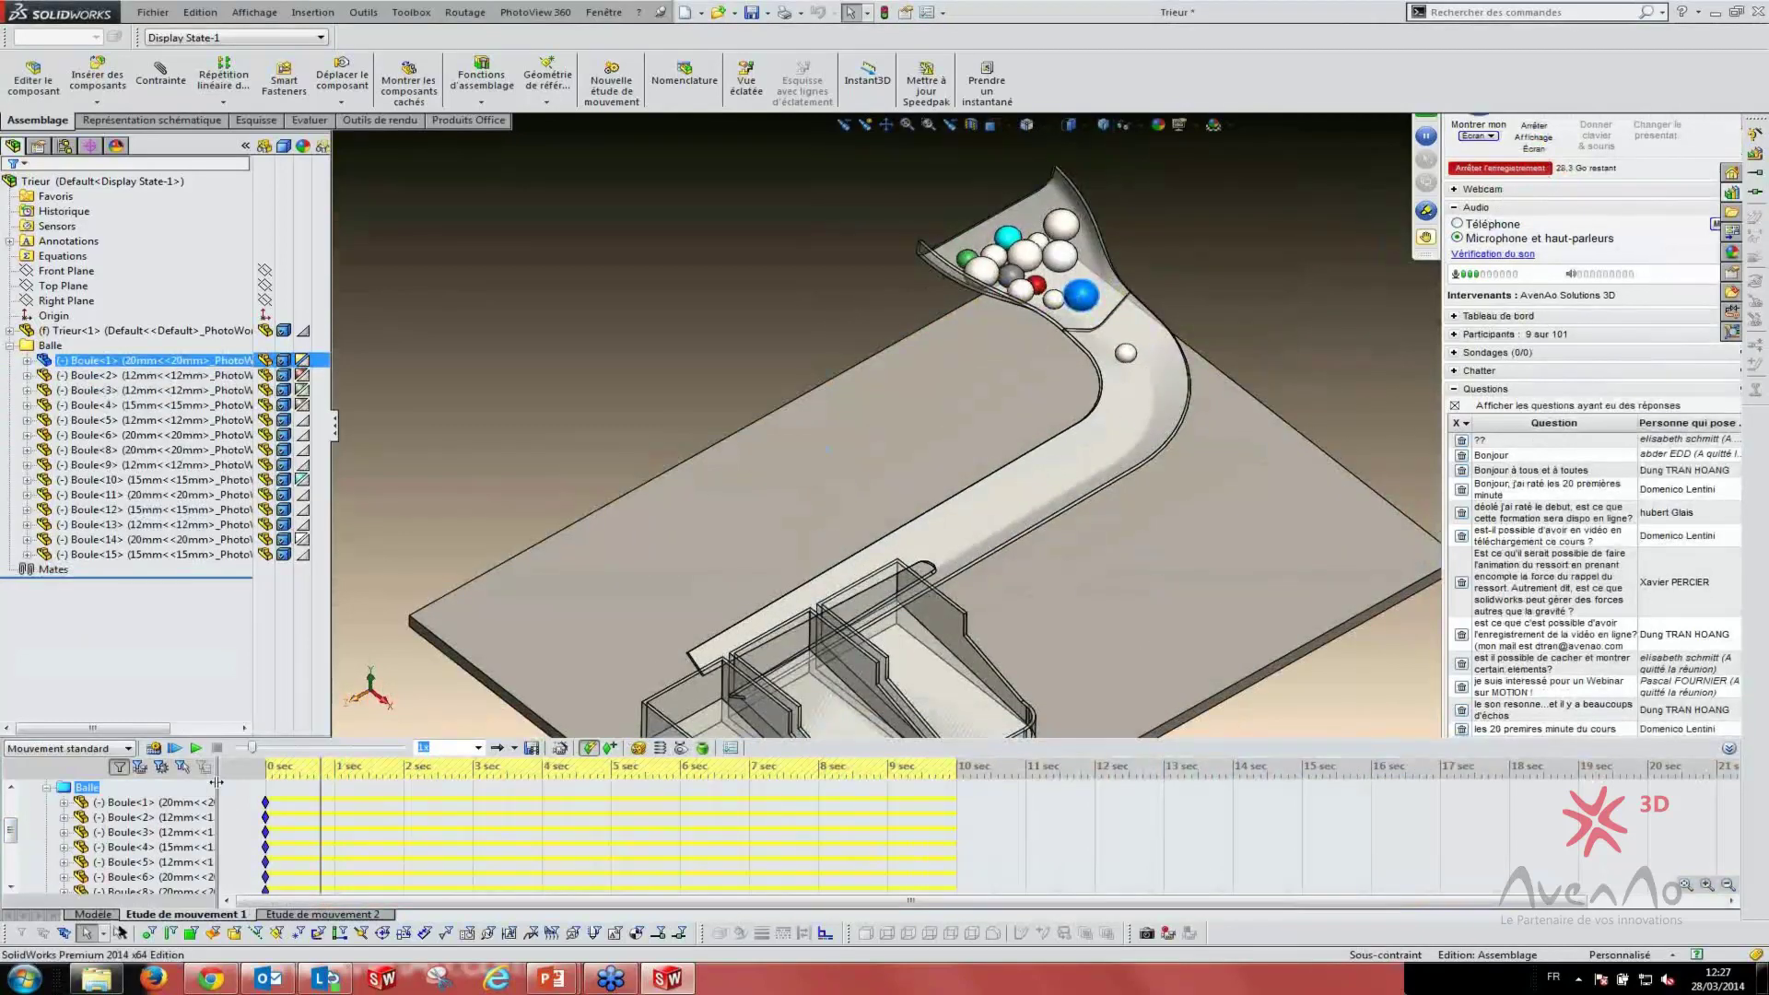
- Scrub the time bar from 0 to about 5 seconds, balls rolling toward the bins
drag(321, 772, 246, 782)
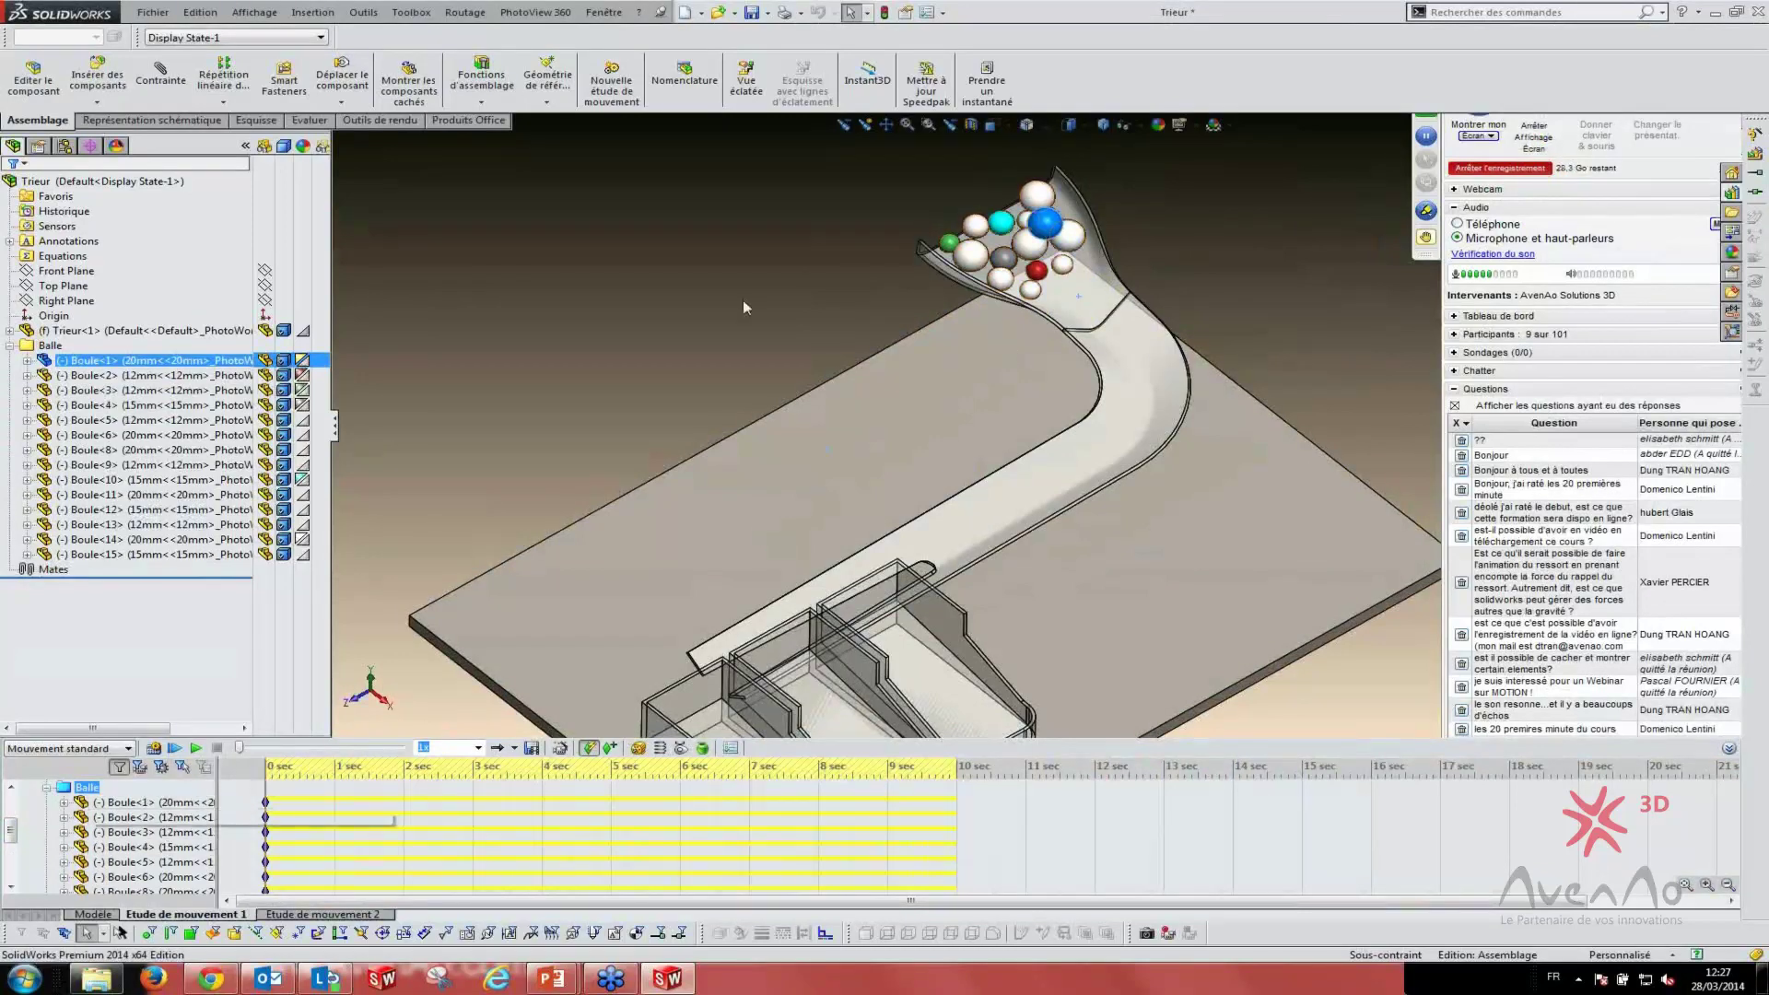
click(643, 400)
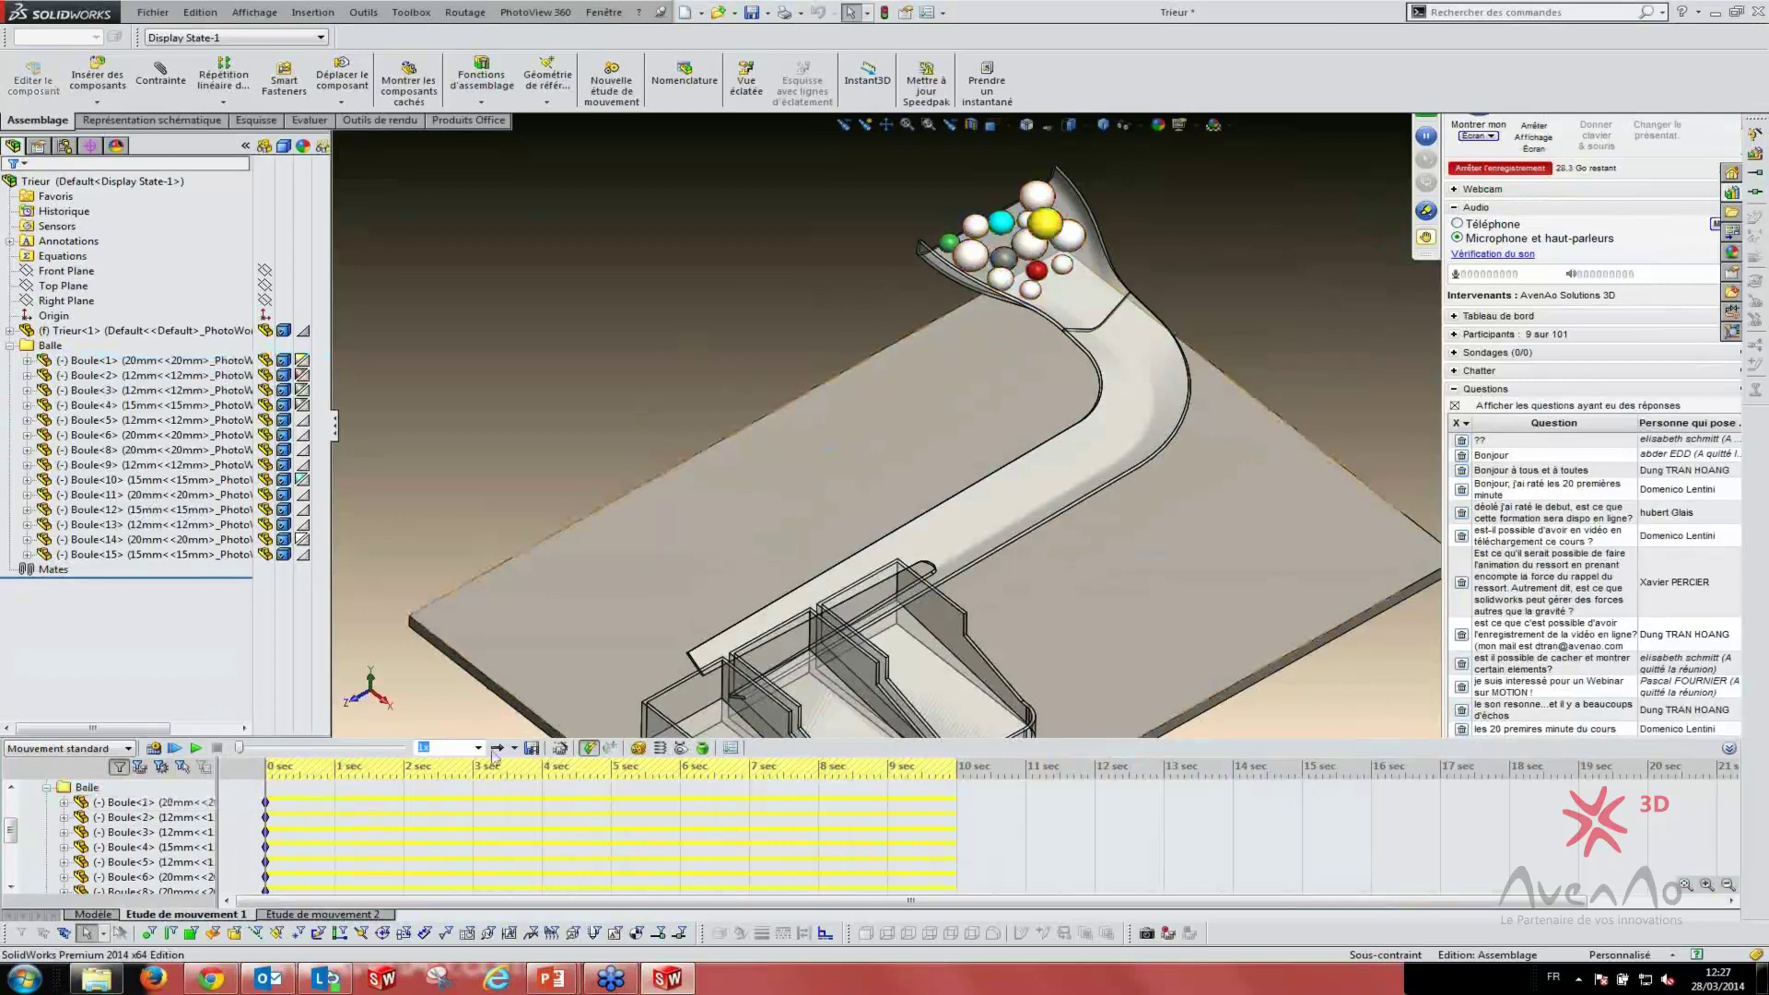
drag(266, 766, 614, 772)
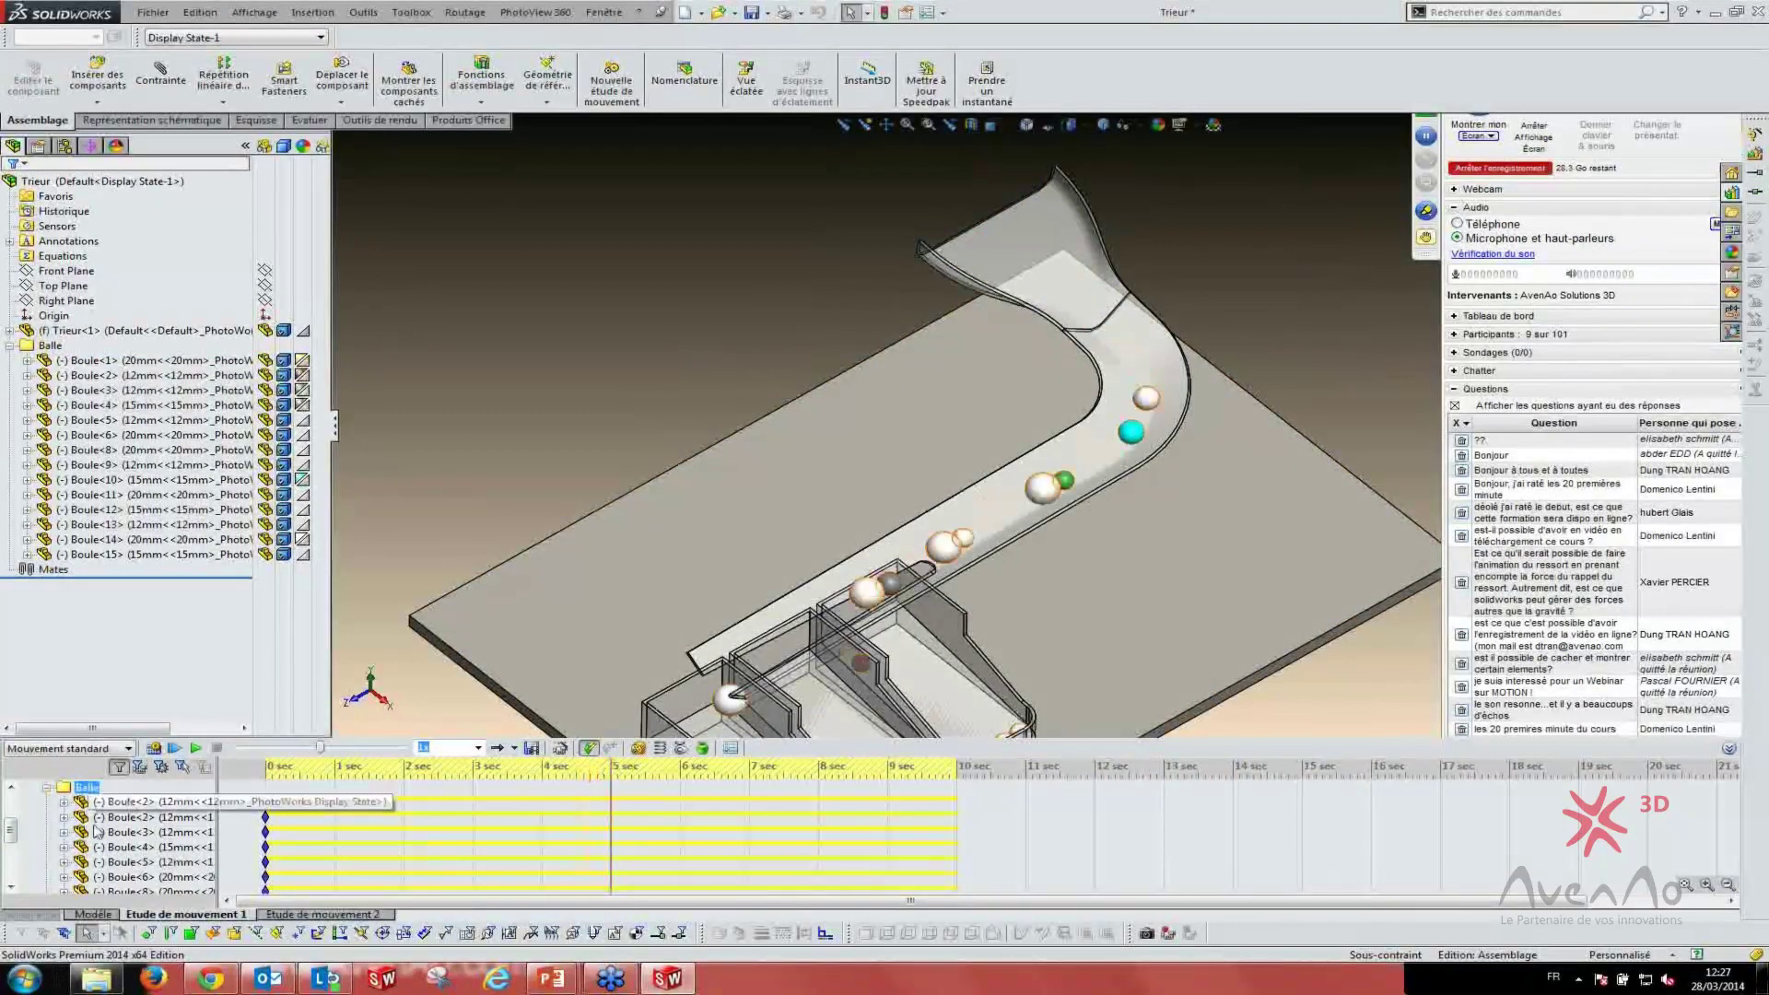
click(147, 817)
scroll(600, 472, up, 3)
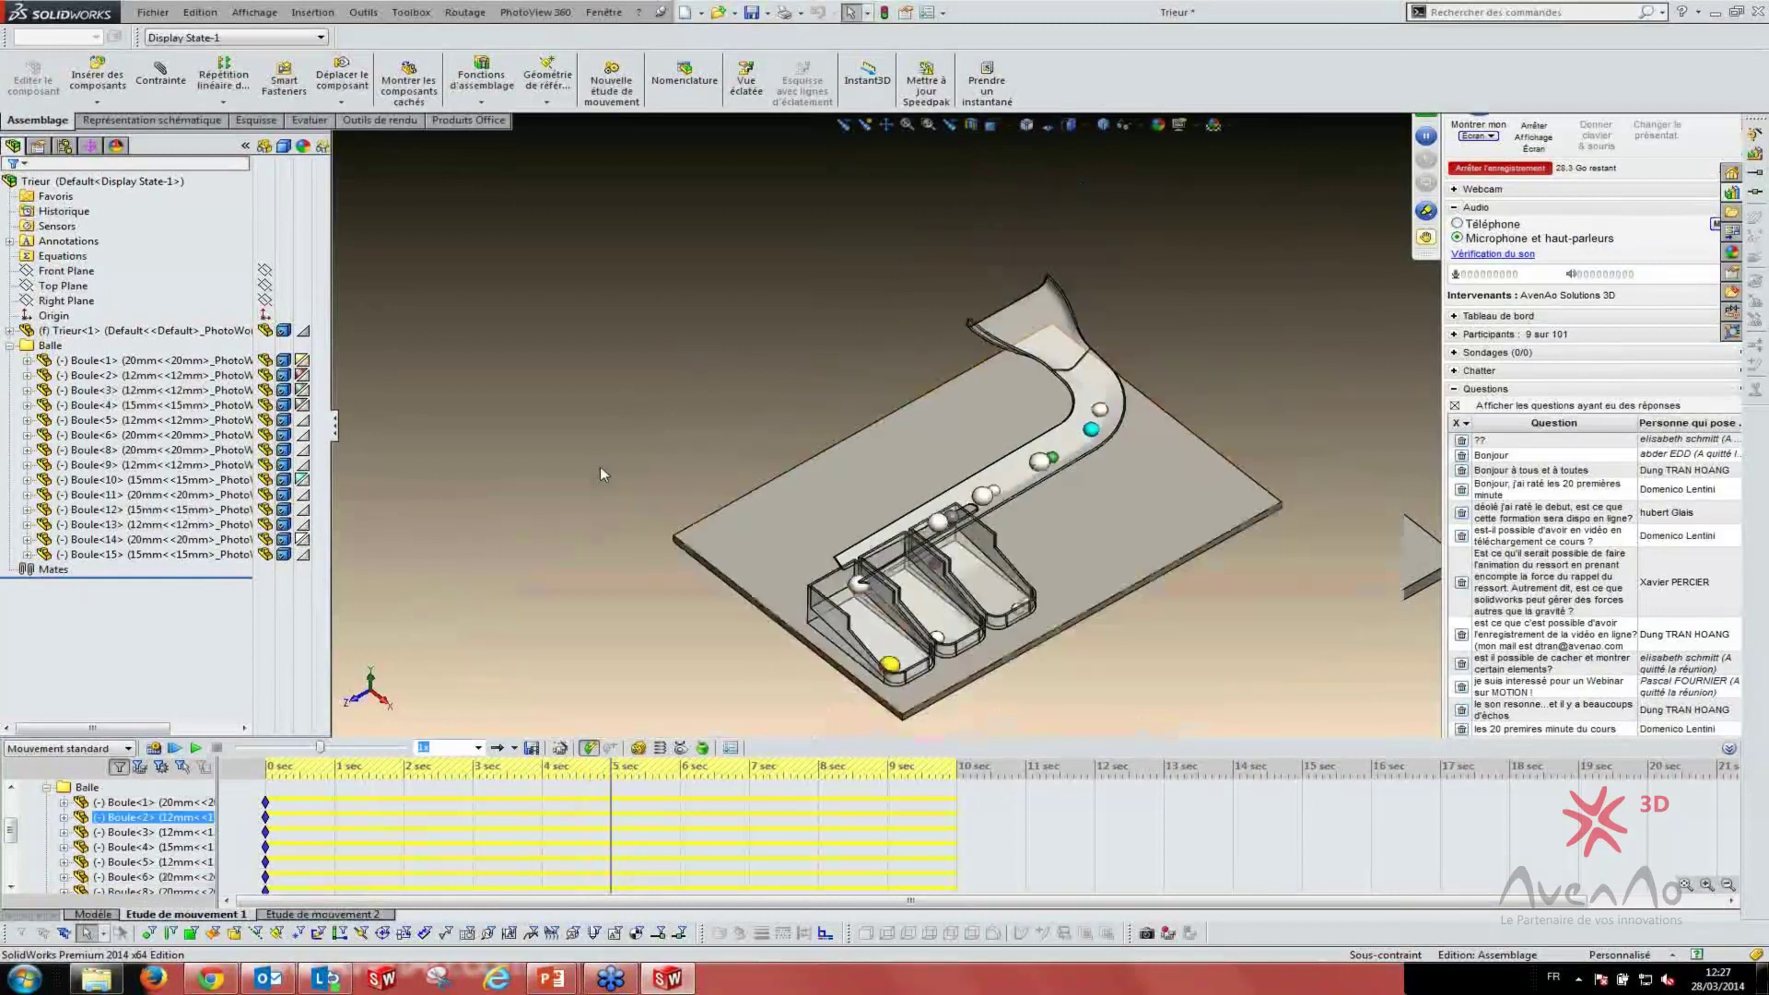
scroll(921, 687, down, 2)
scroll(921, 686, down, 2)
- Hide Boule<1> from the 5-second mark with a Cacher key
right_click(900, 606)
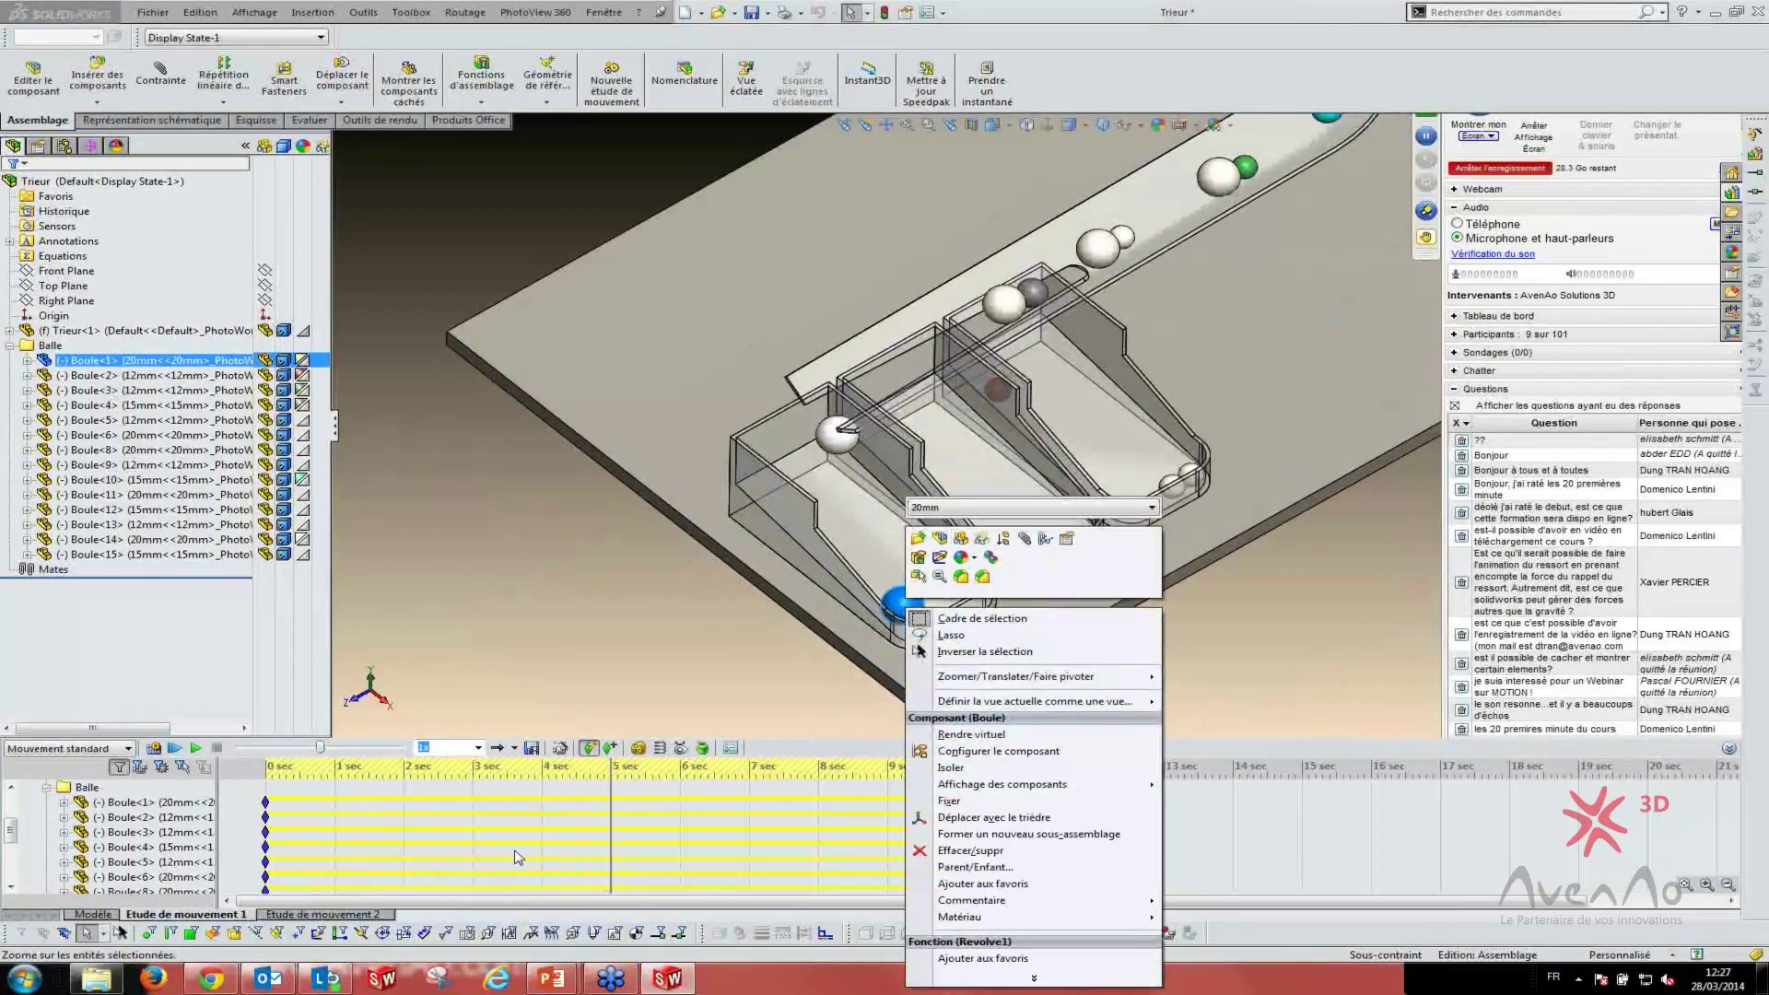
click(101, 809)
right_click(101, 805)
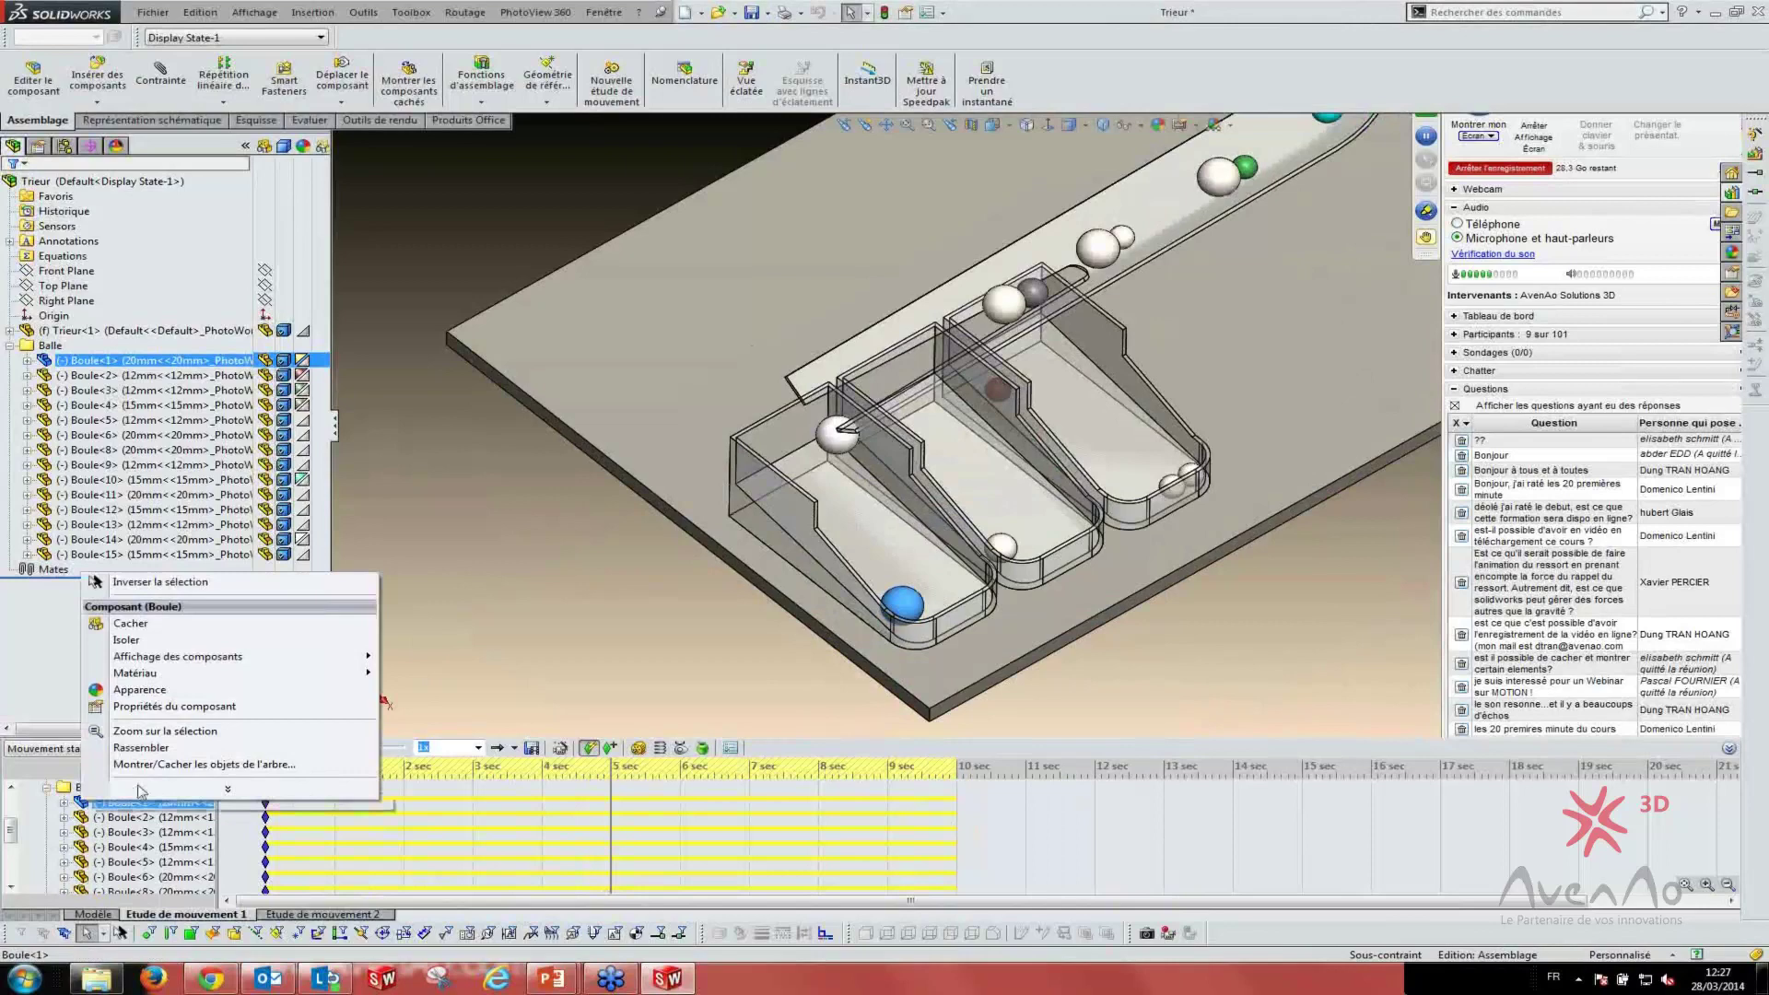
click(126, 622)
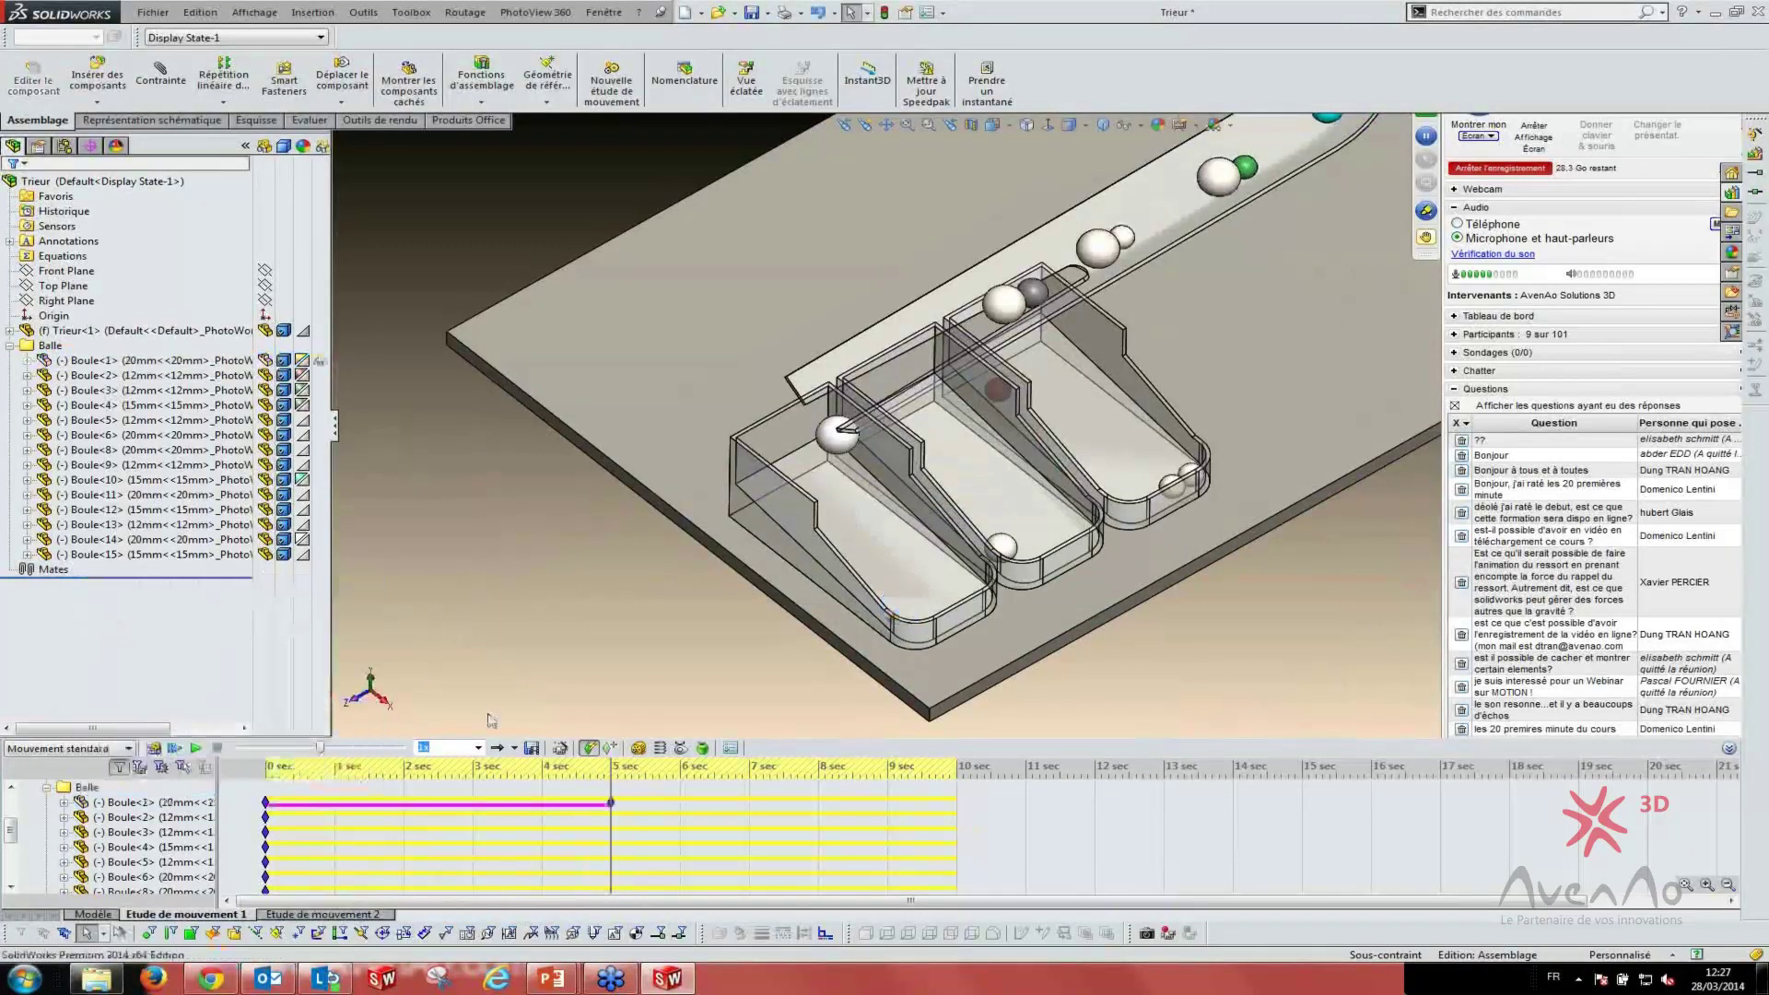
- Recalculate the Trieur motion study so it plays through to 10 seconds
click(86, 787)
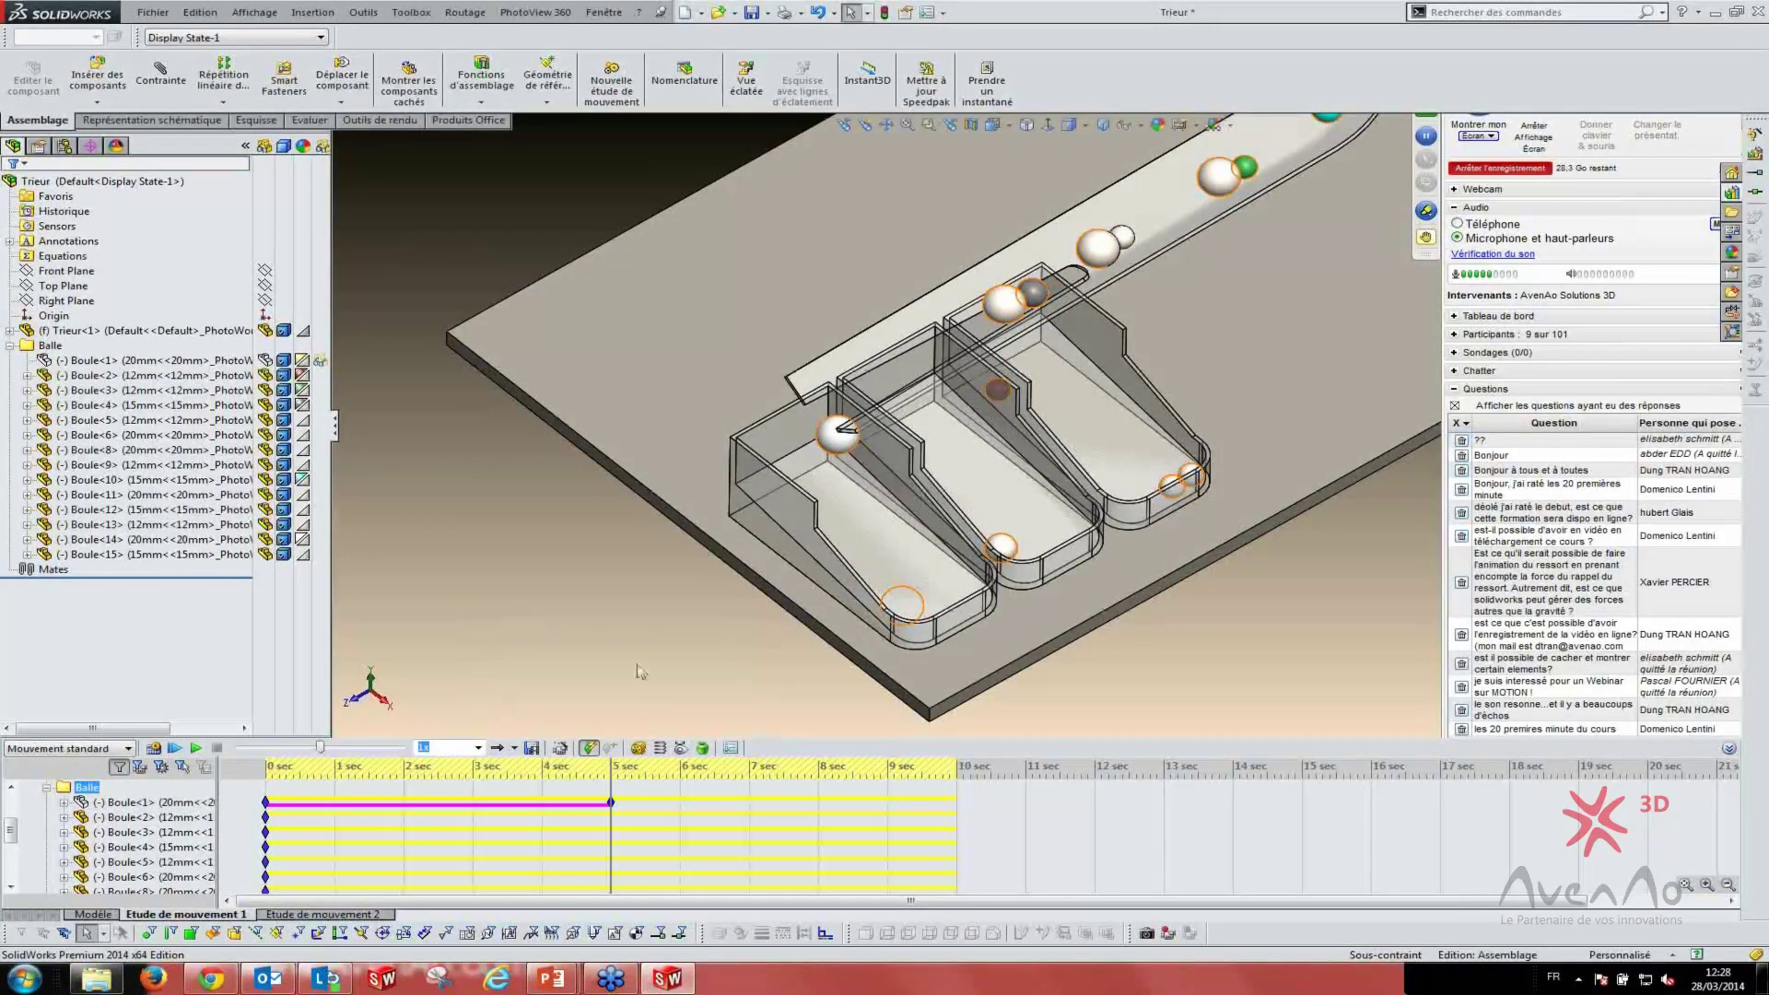
click(487, 604)
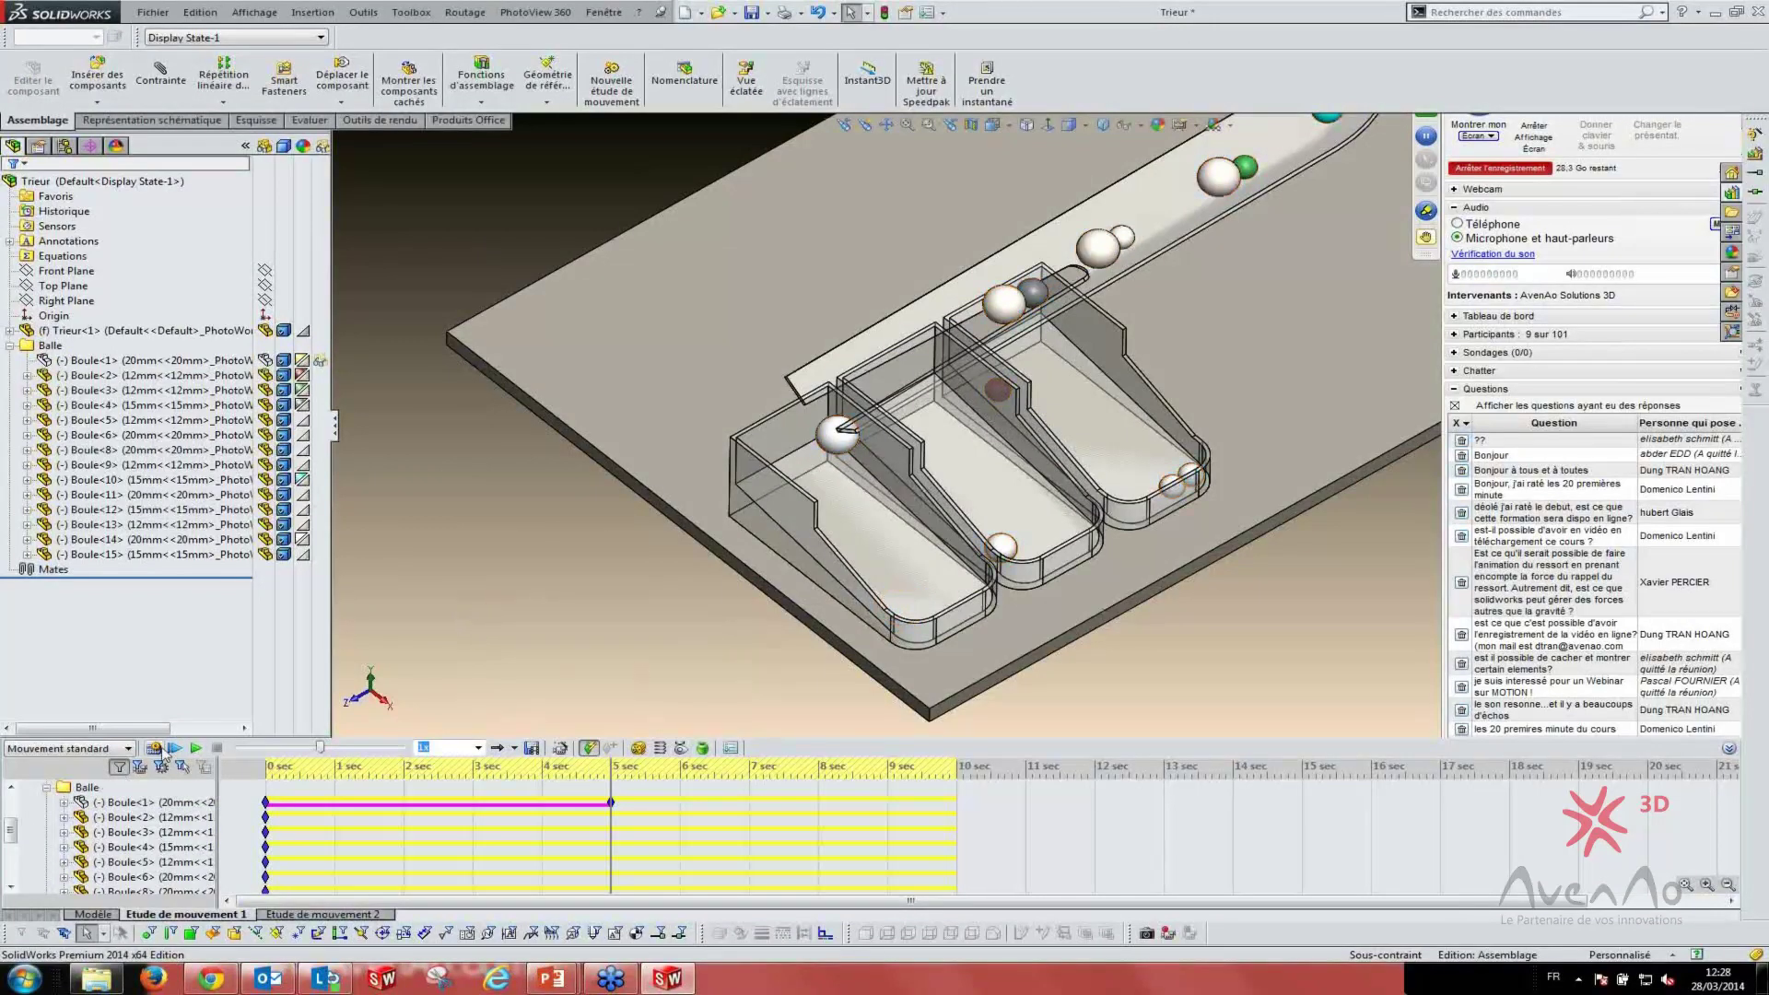
click(153, 747)
scroll(1035, 424, up, 1)
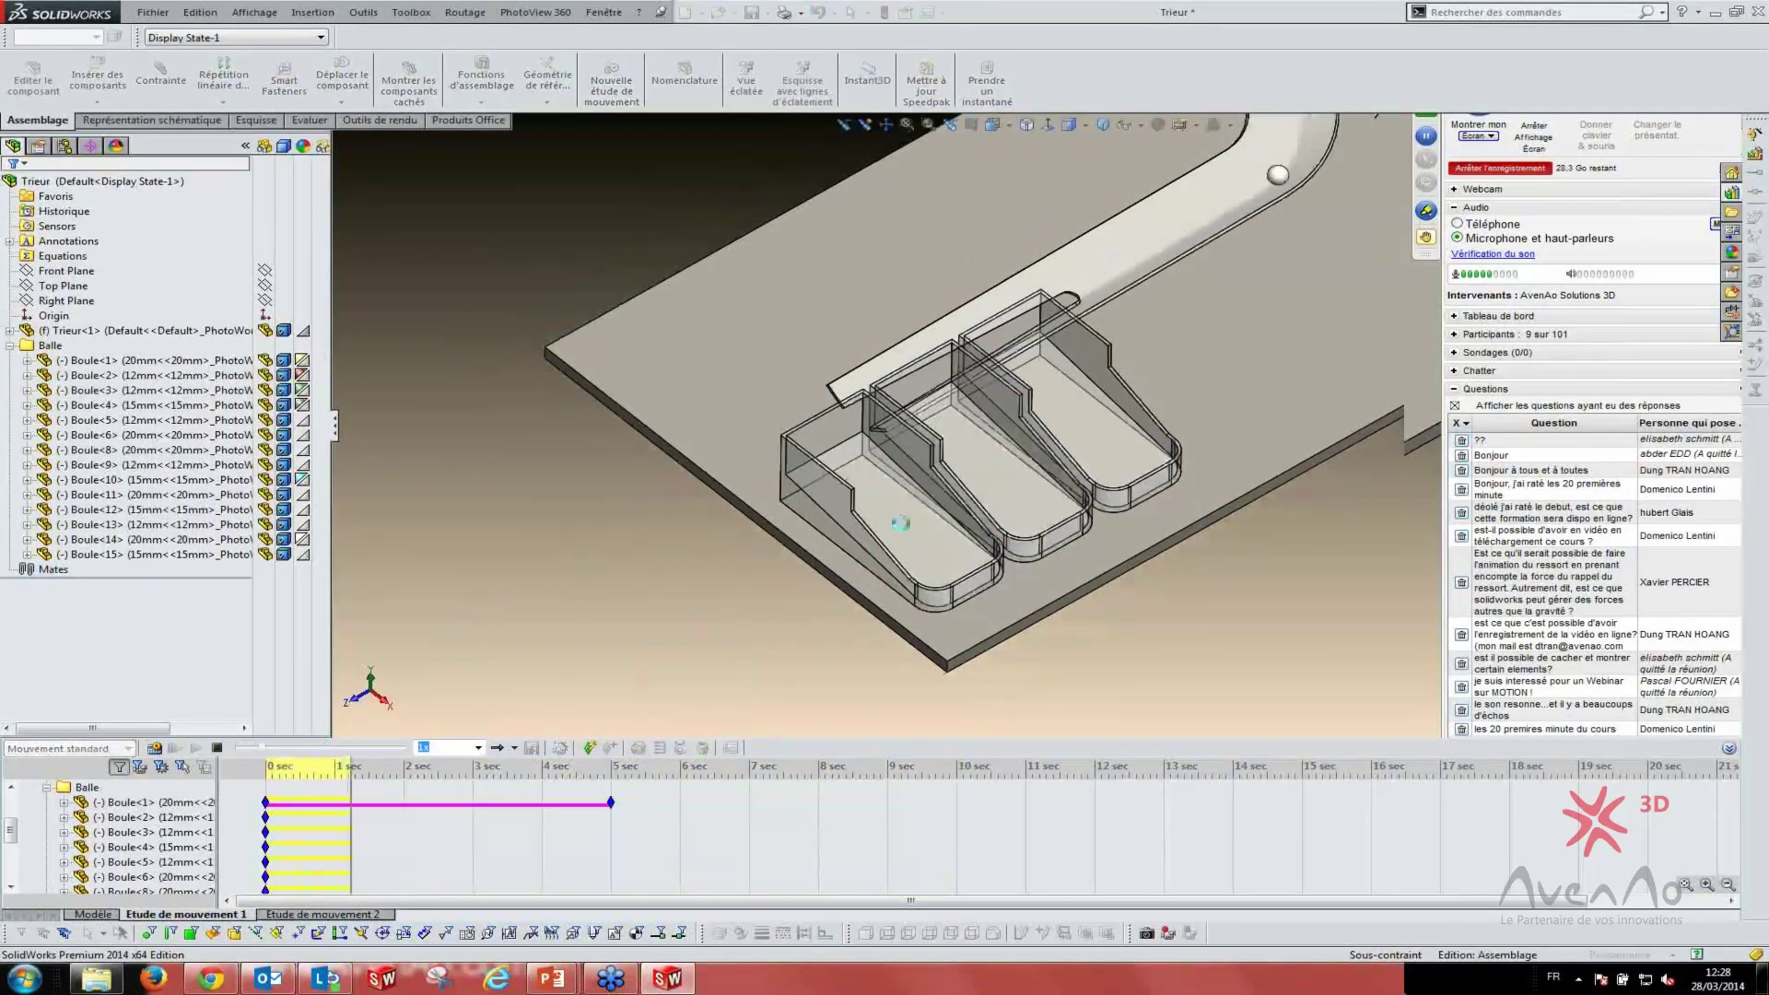
scroll(1059, 396, up, 3)
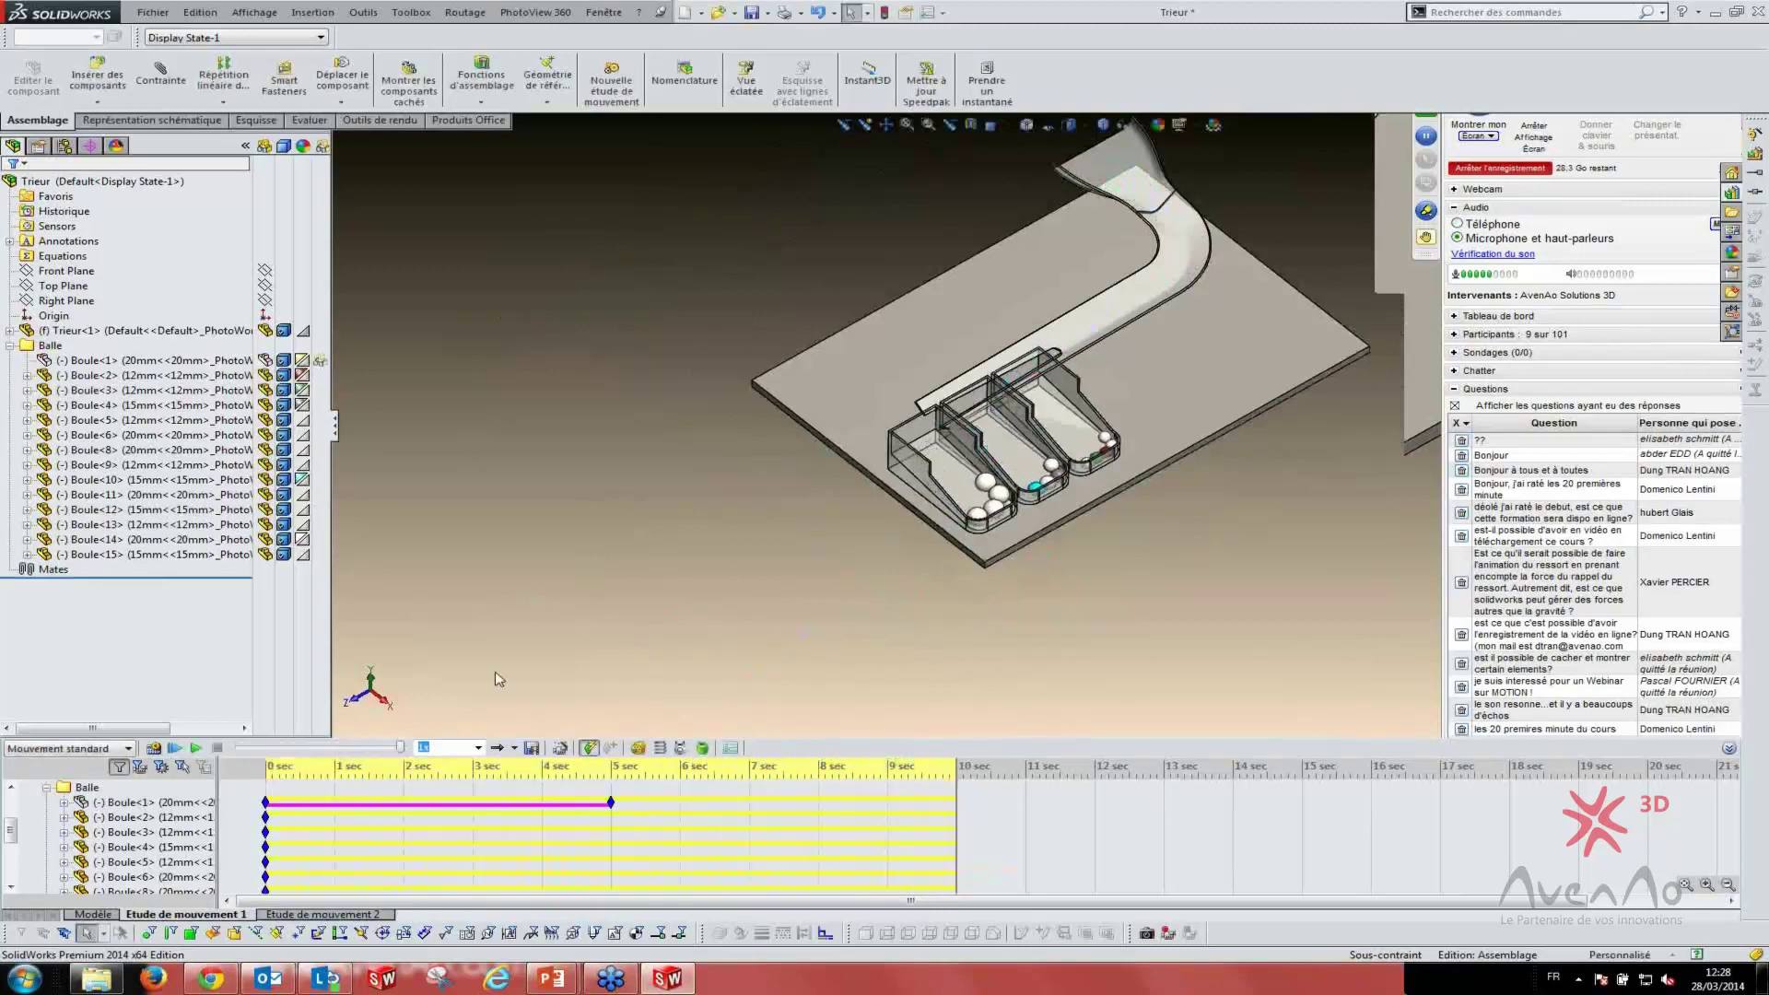
- Move the study time forward and add a Cacher hide key on Boule<1>
click(603, 805)
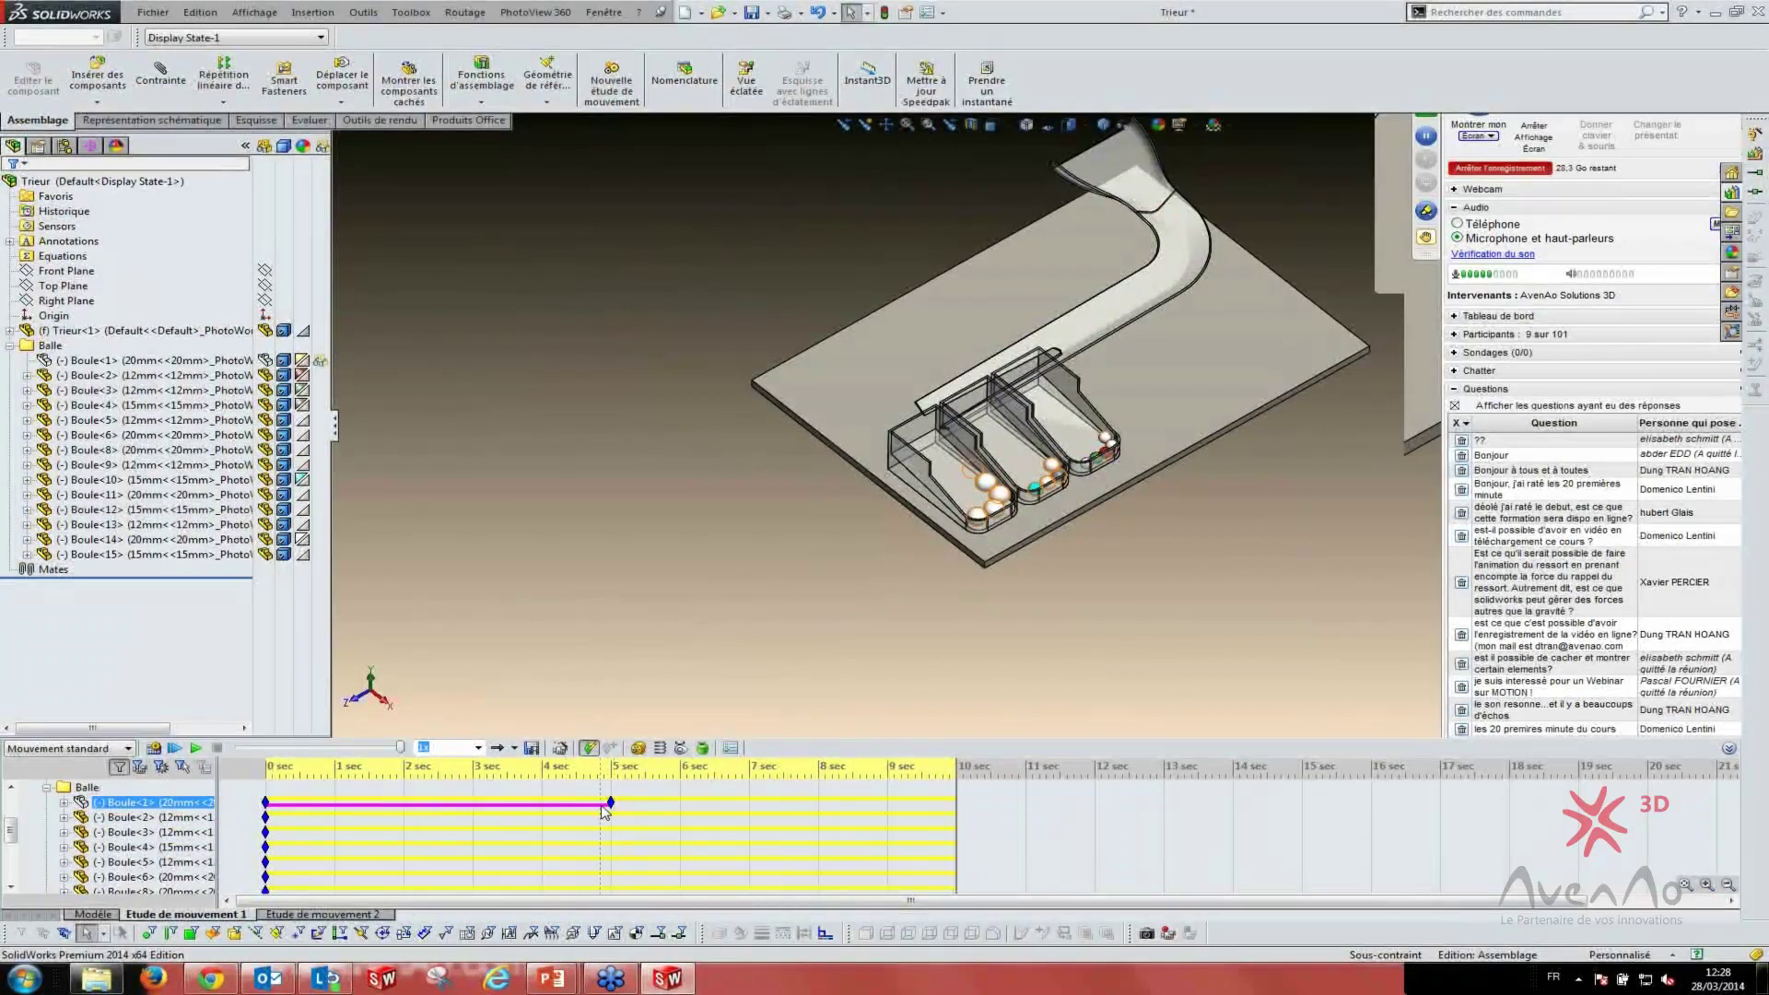
mouse_move(613, 809)
mouse_down()
mouse_move(865, 807)
mouse_move(550, 790)
mouse_up()
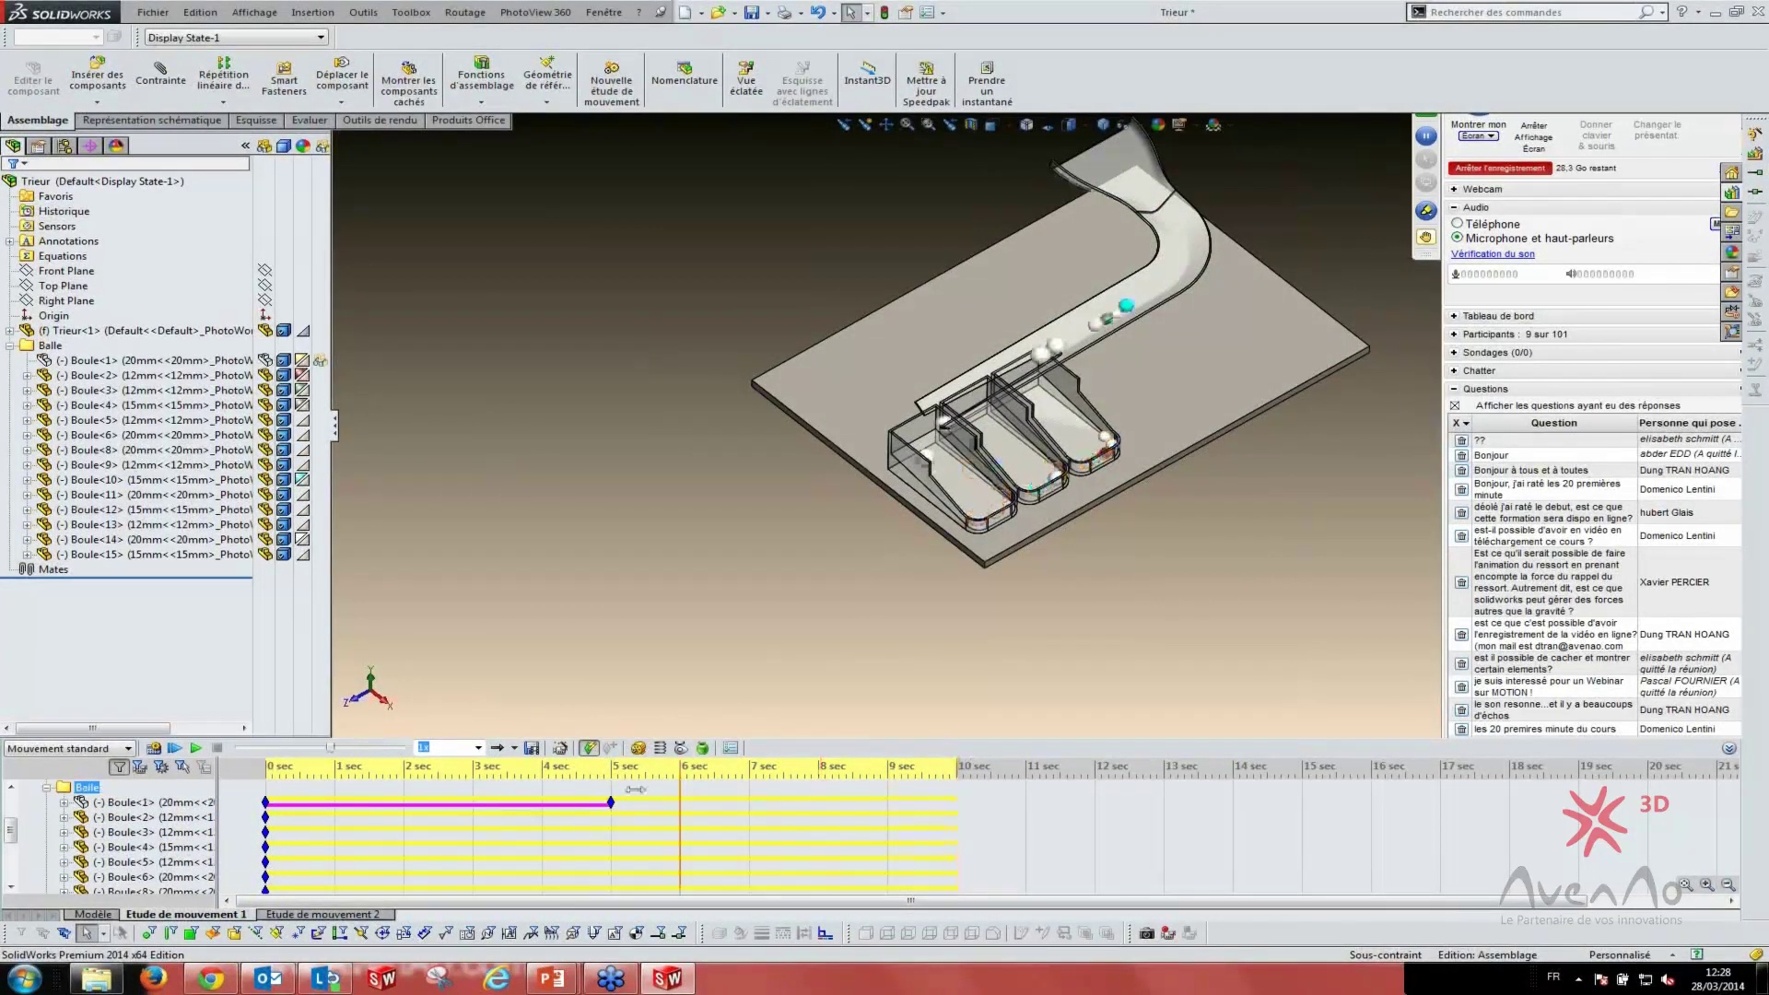
click(152, 802)
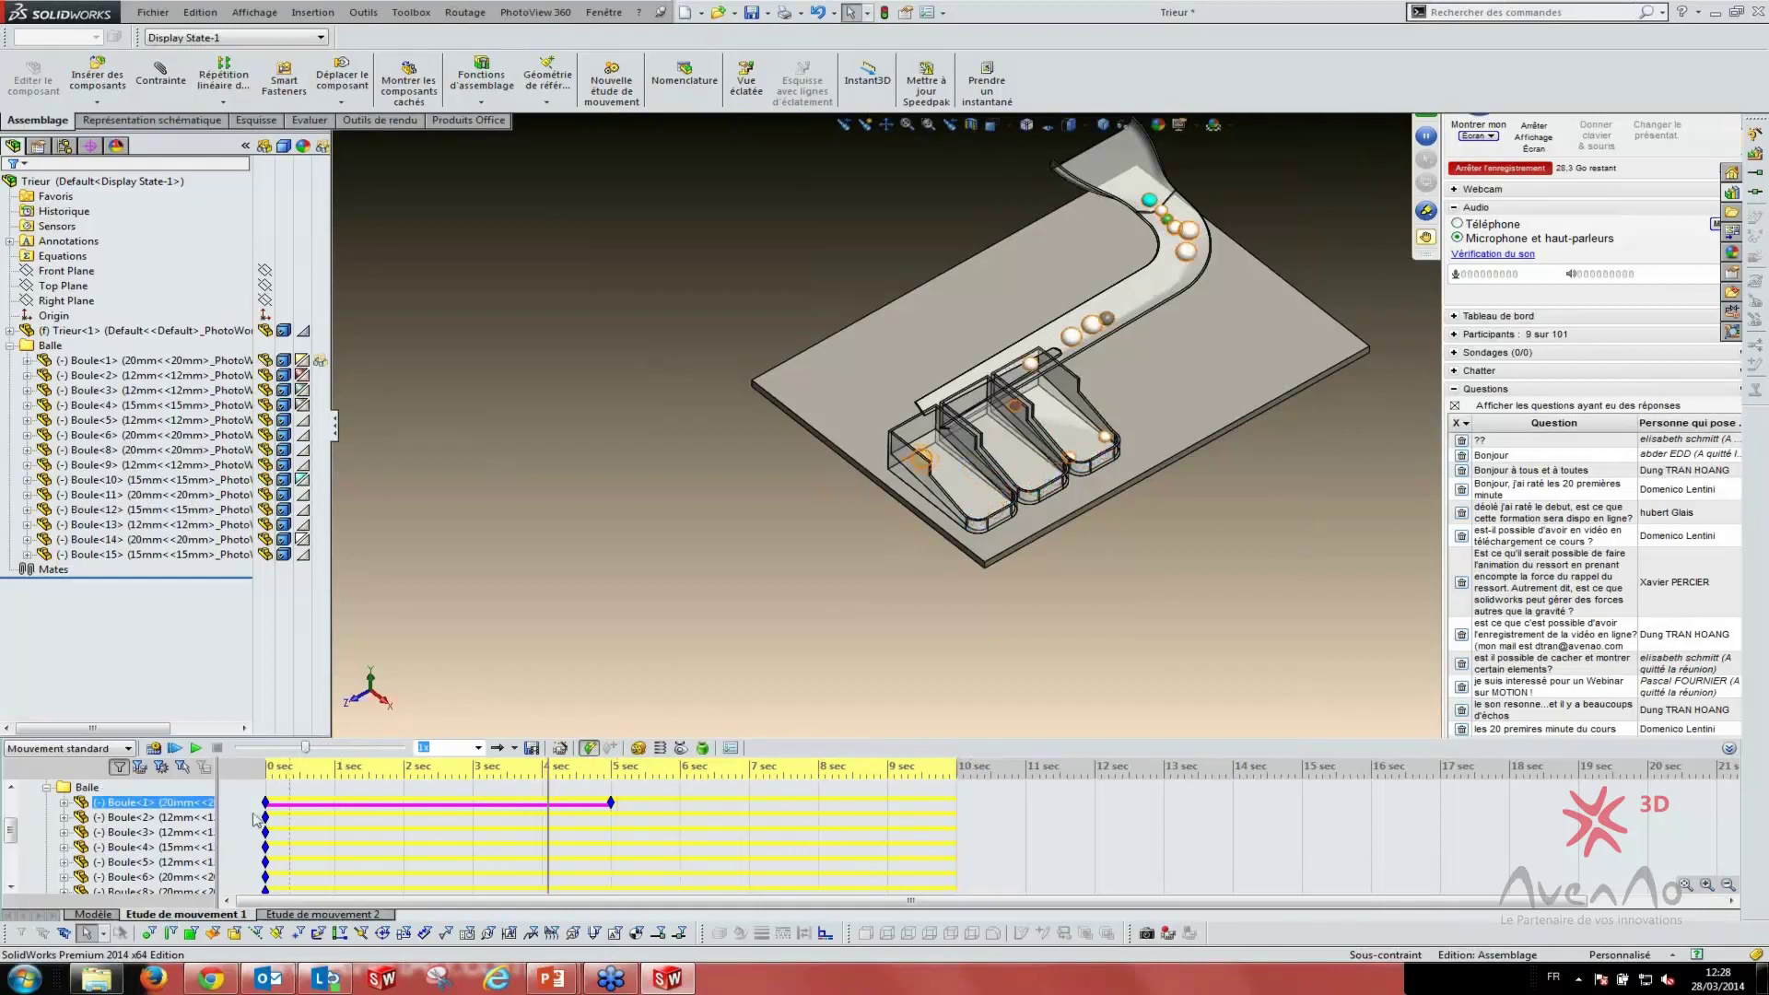
right_click(81, 805)
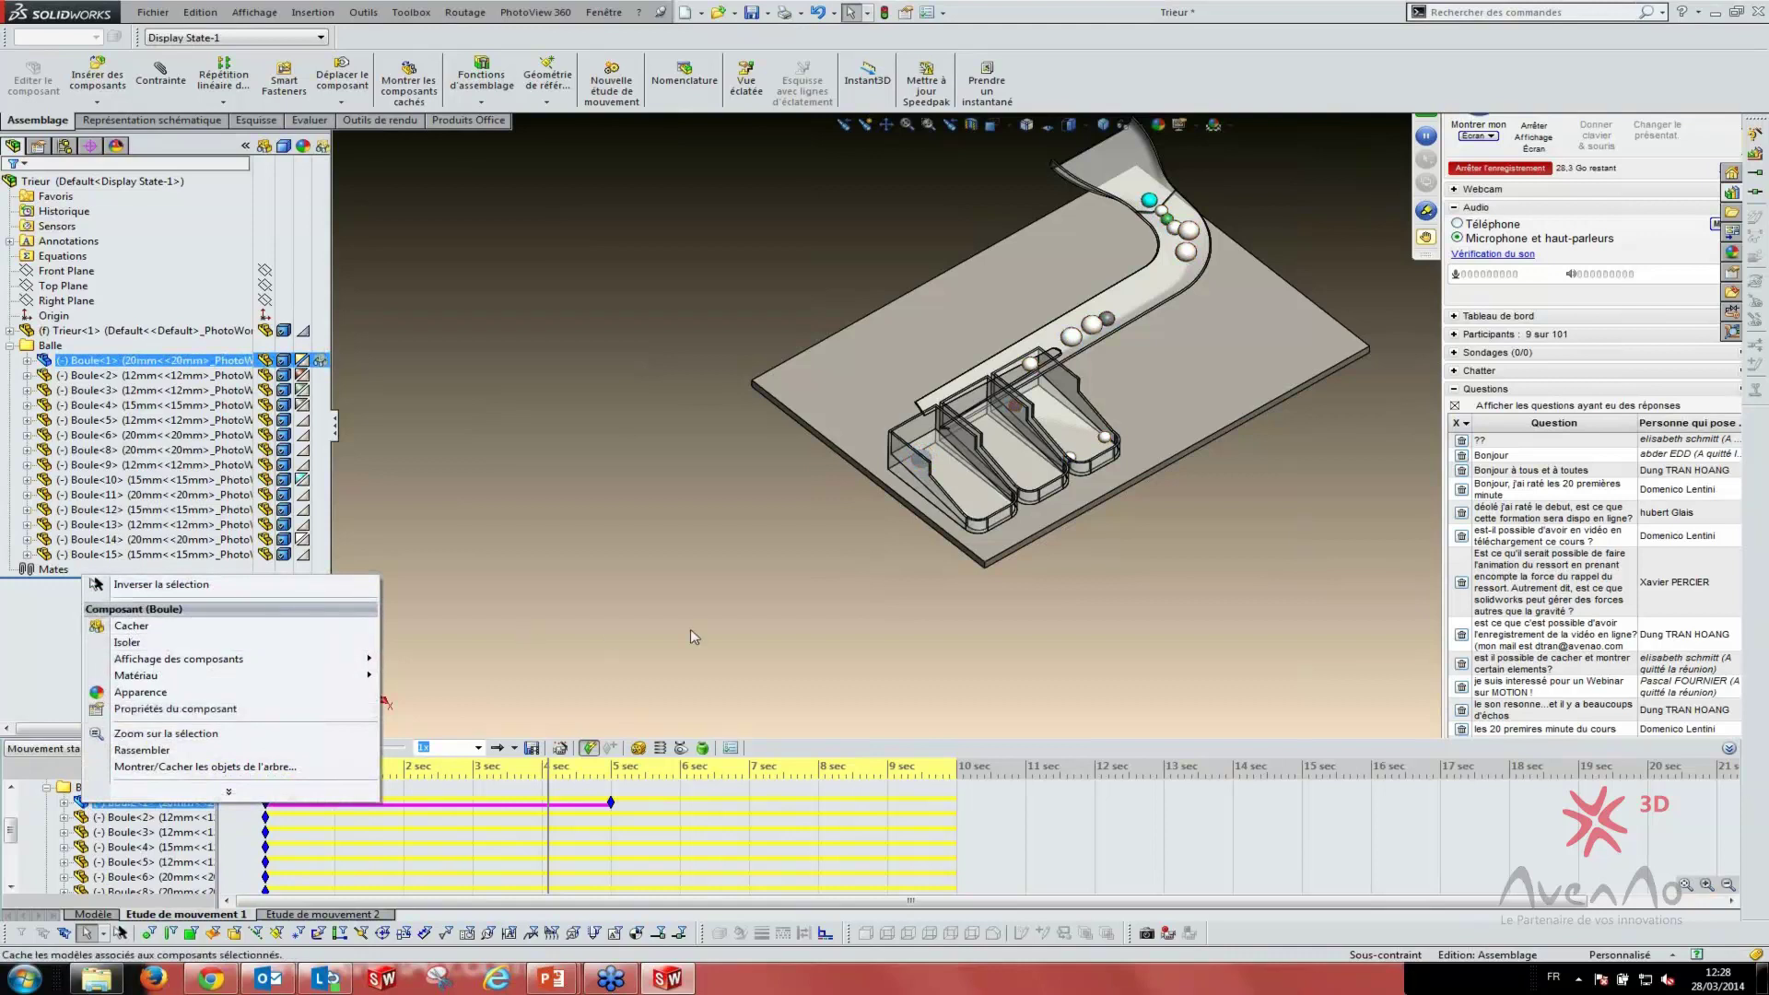
click(131, 626)
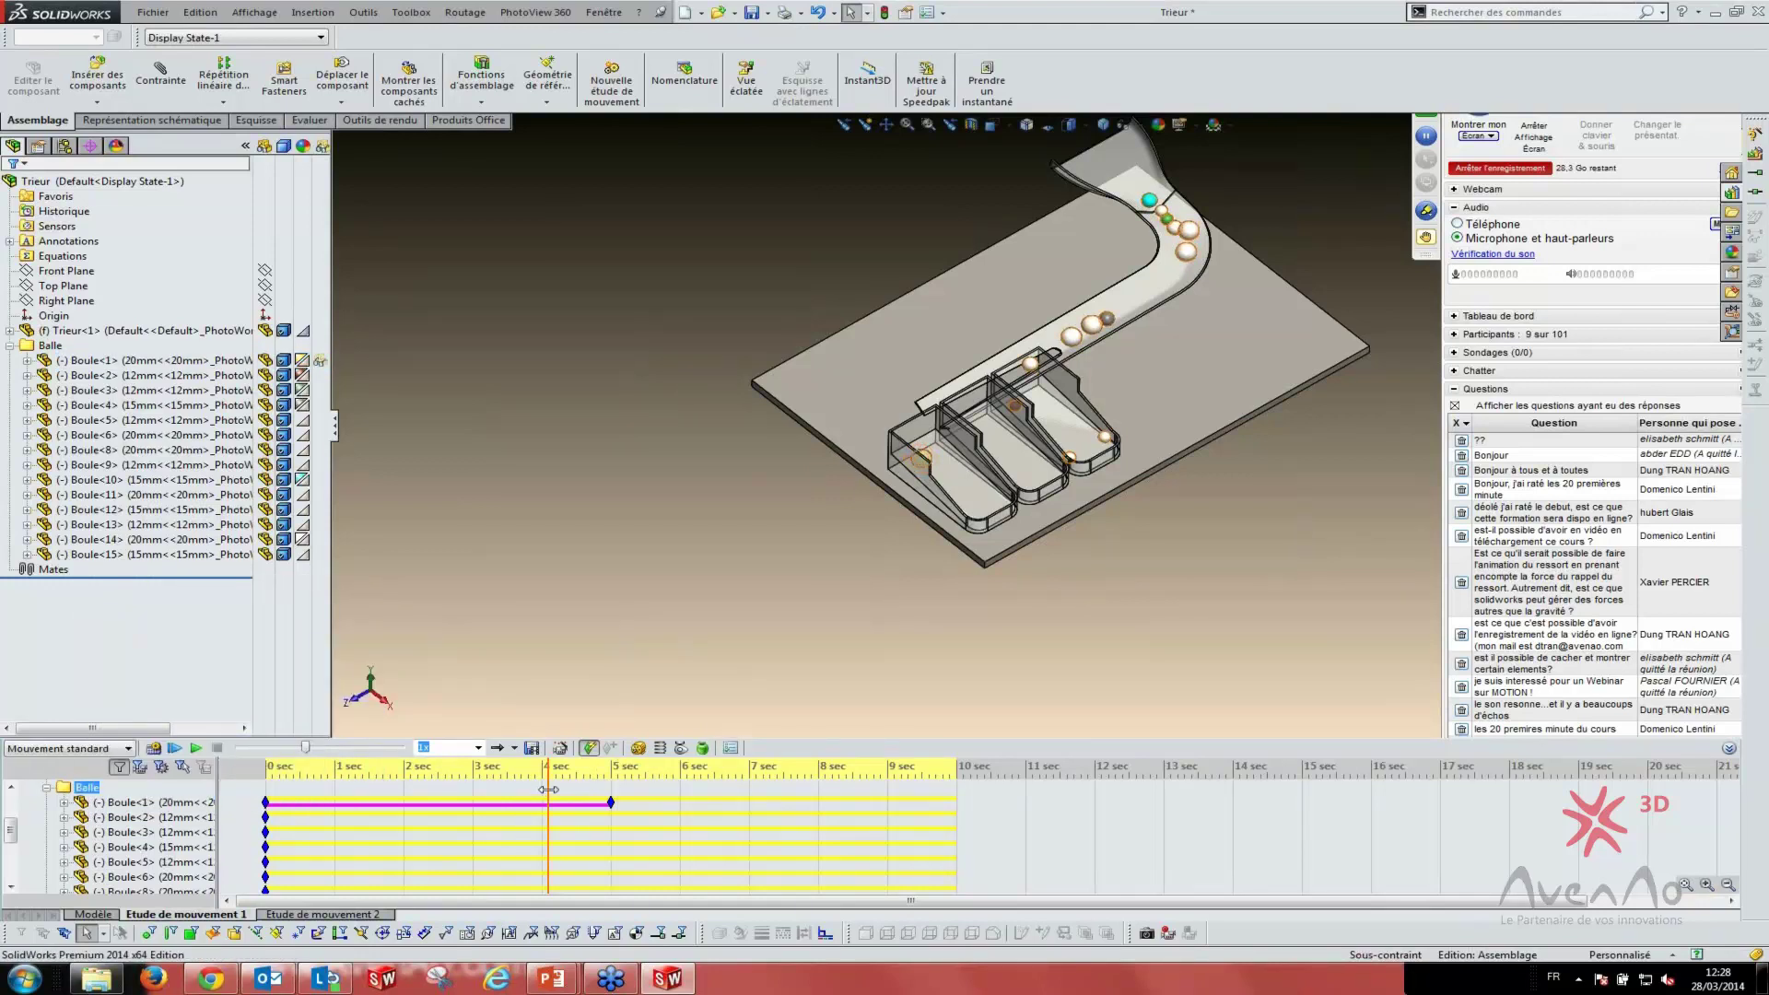
- Add an Afficher key to show Boule<1> again at 6.5 seconds, then scrub back to check
drag(548, 790, 714, 790)
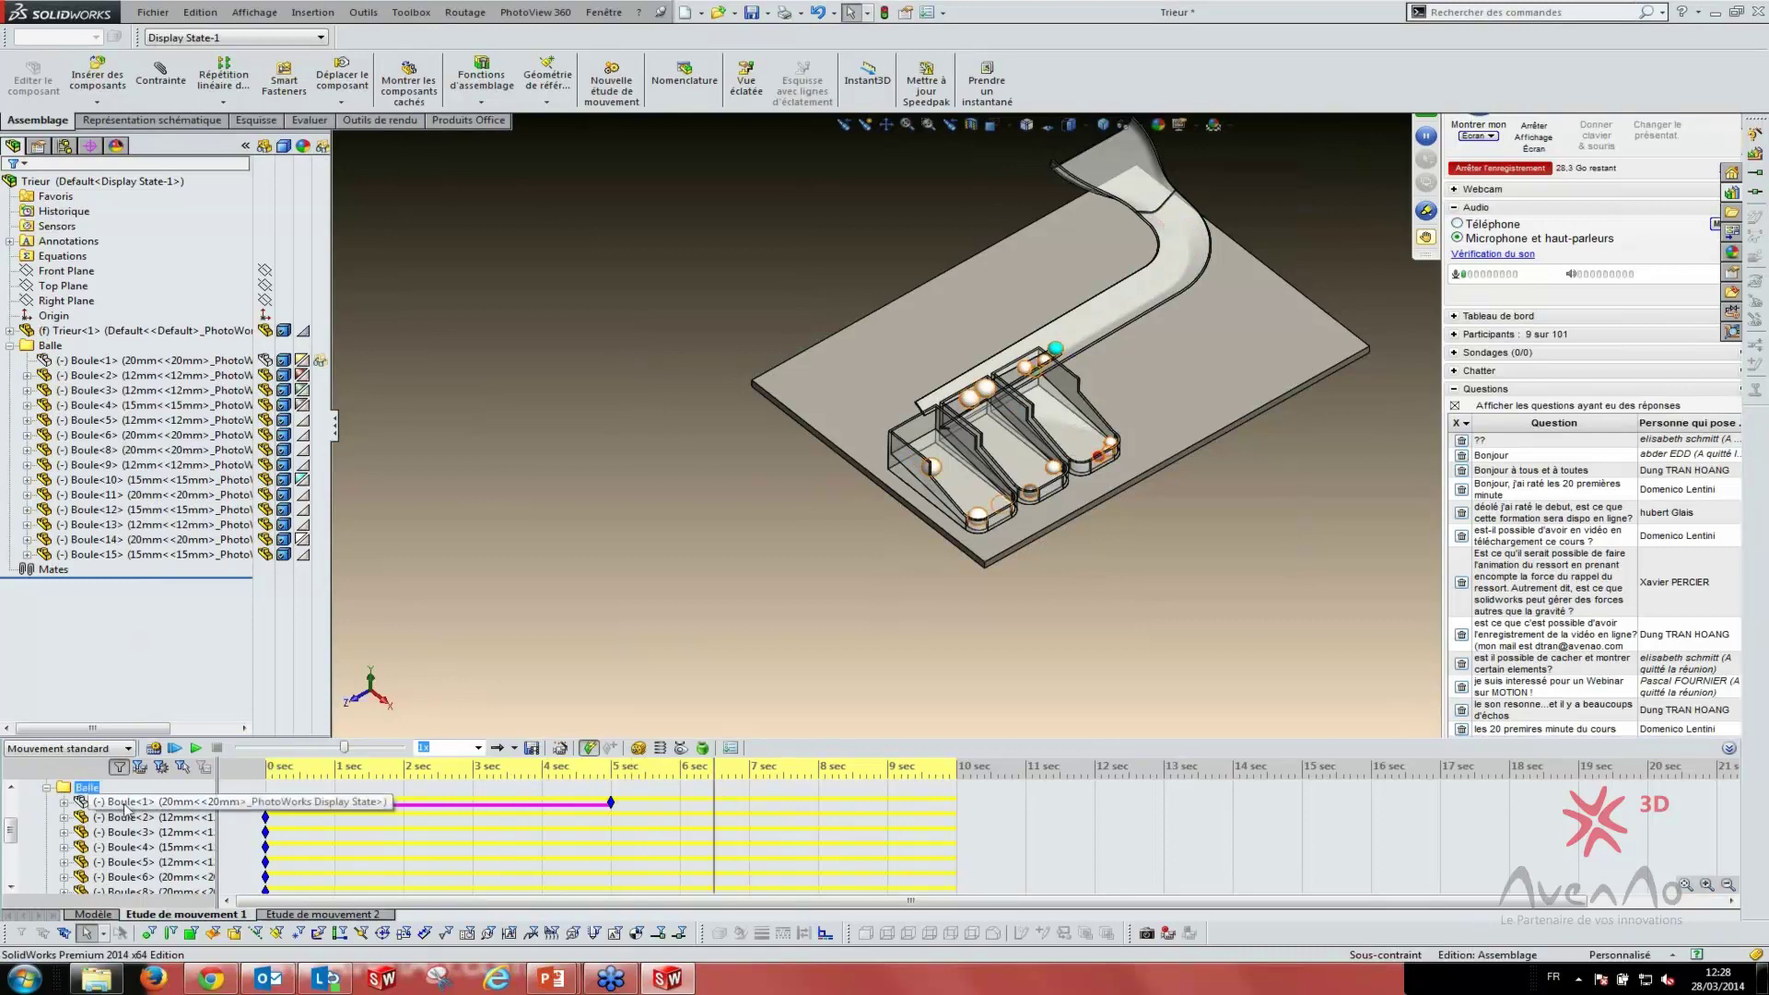
right_click(126, 807)
click(181, 633)
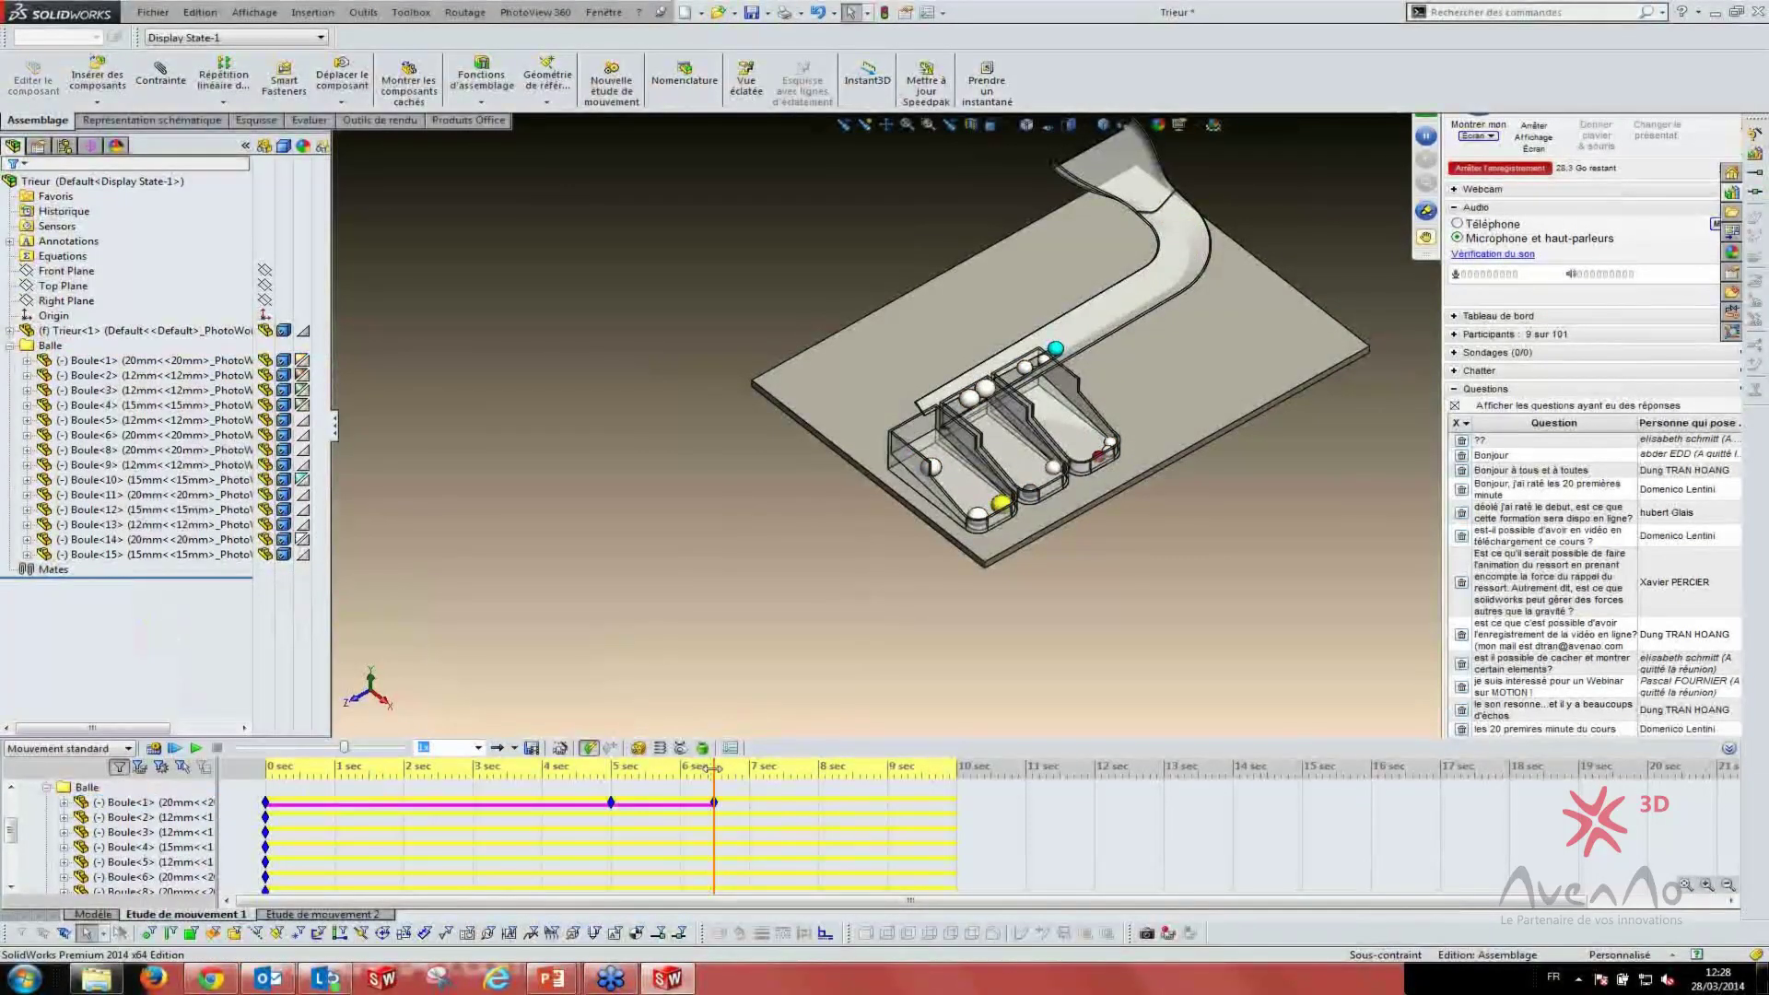
mouse_move(714, 768)
mouse_down()
mouse_move(498, 795)
mouse_move(562, 811)
mouse_up()
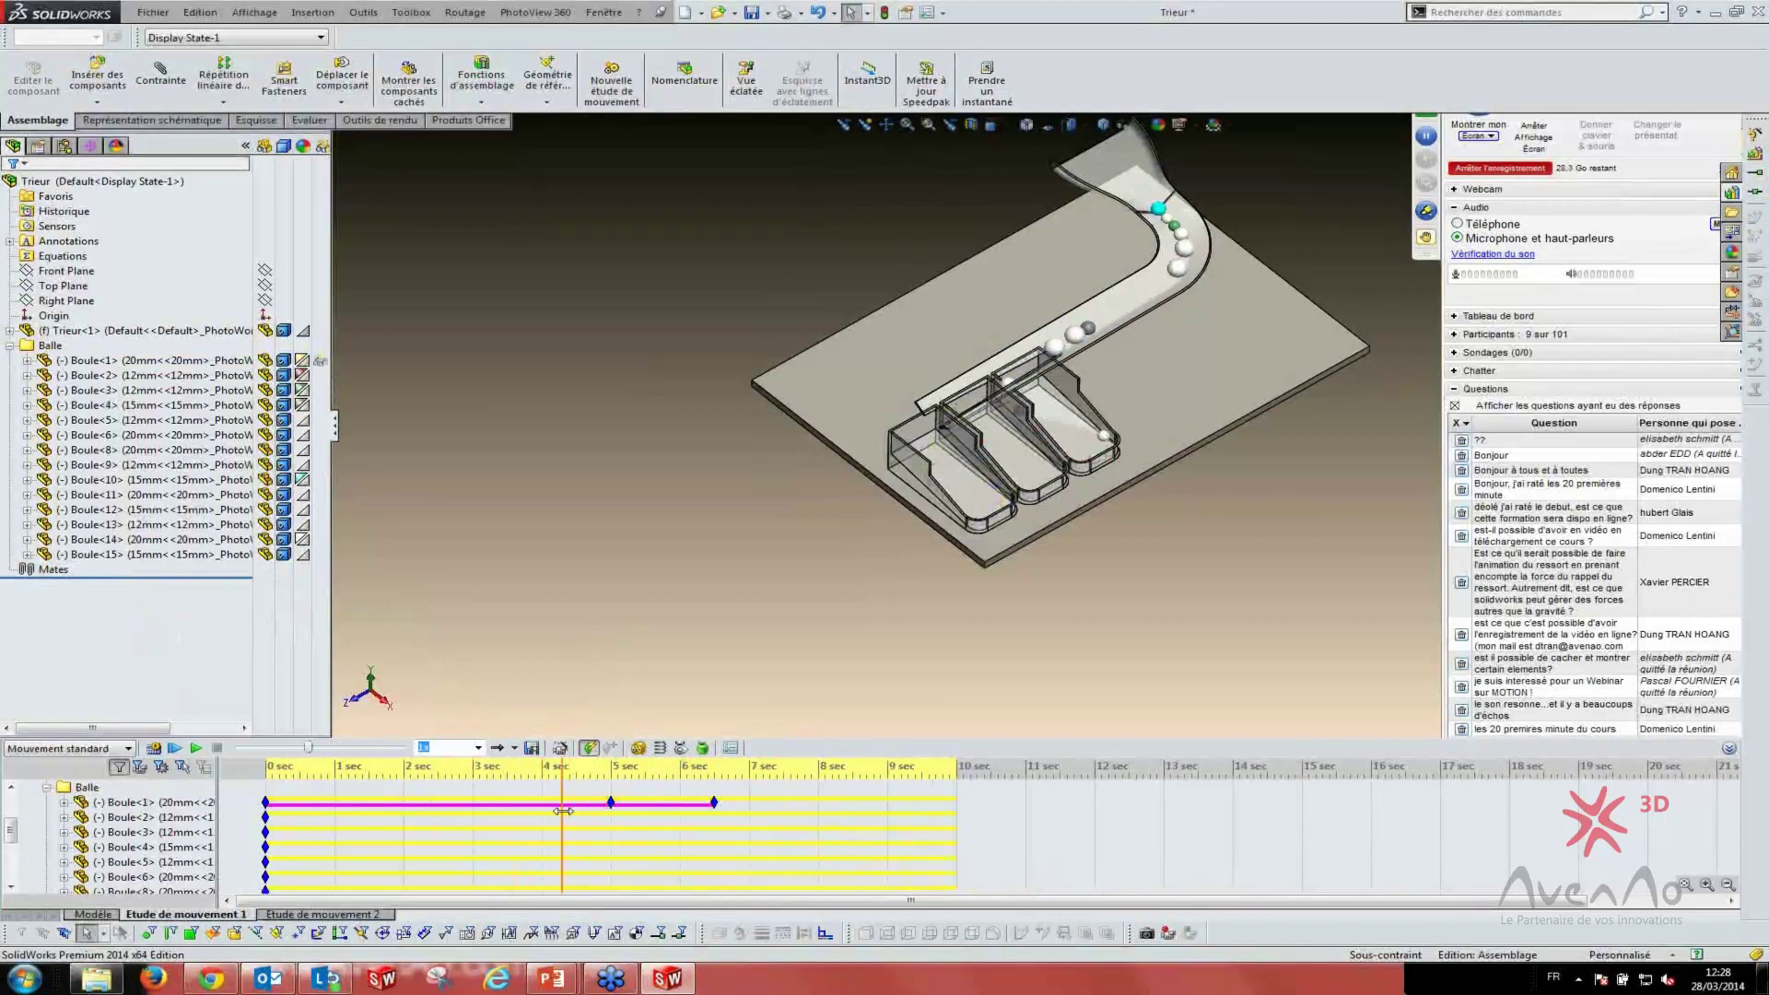
- Delete Boule<1>'s later hide and show keys from the timeline
drag(714, 802, 611, 813)
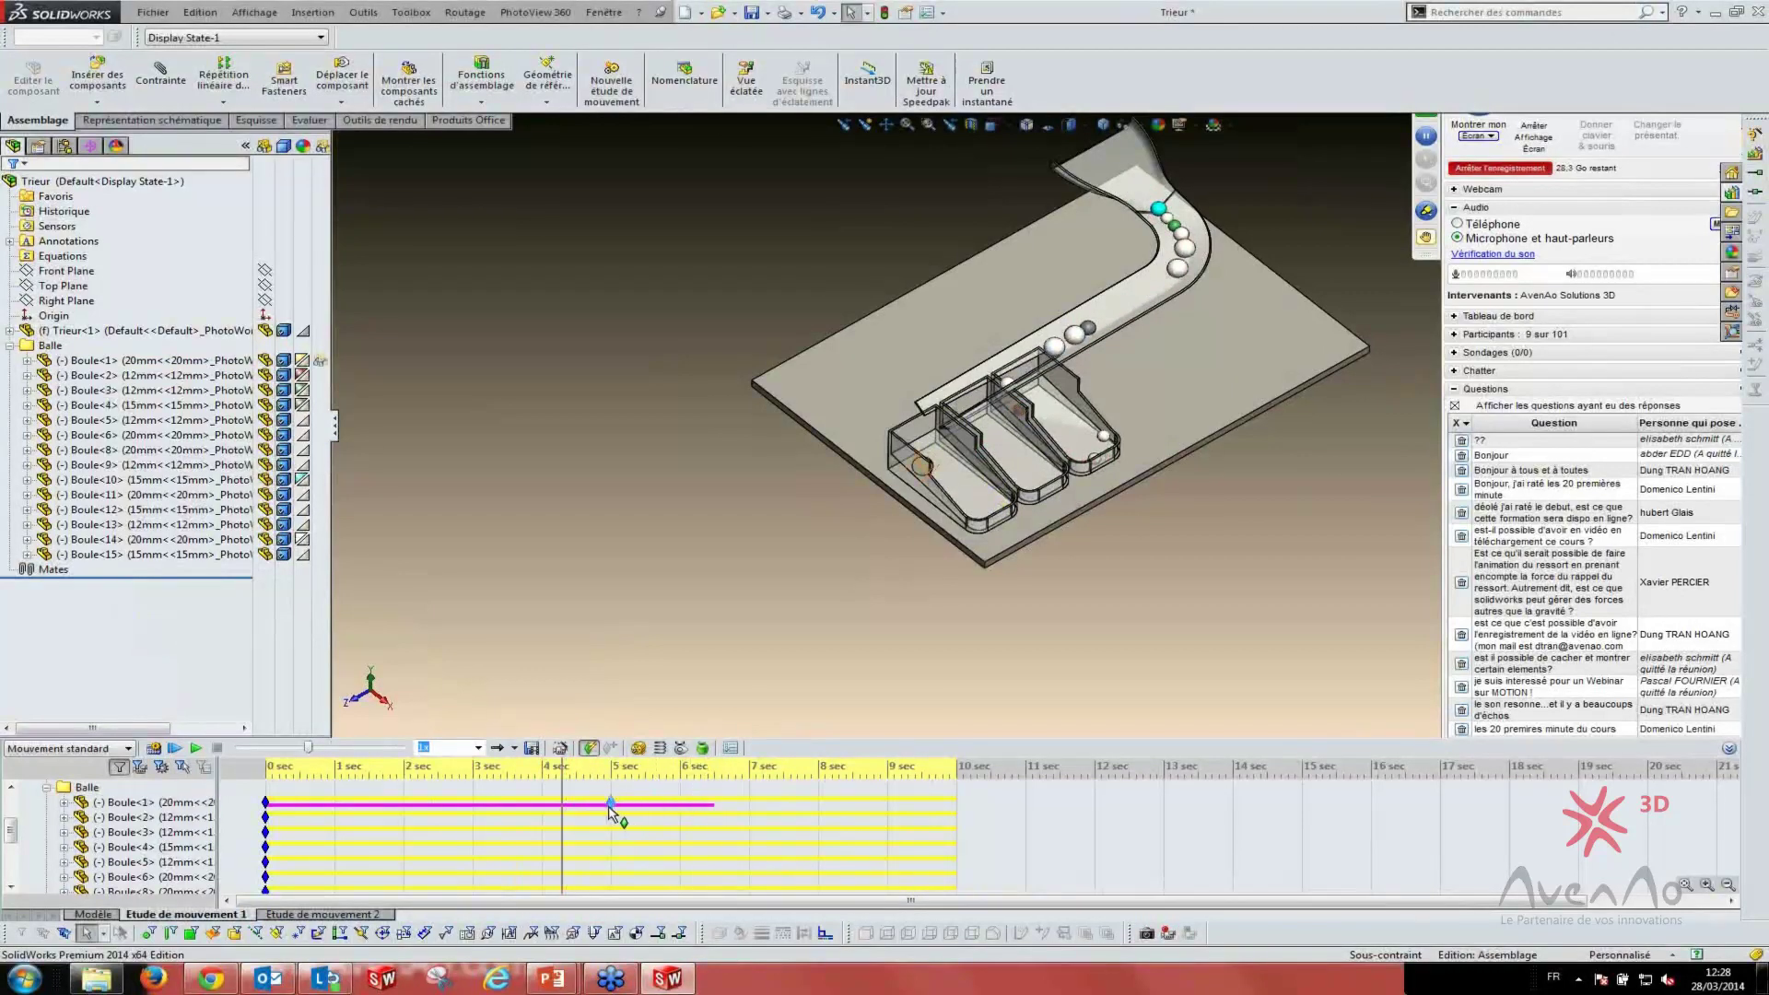
click(612, 810)
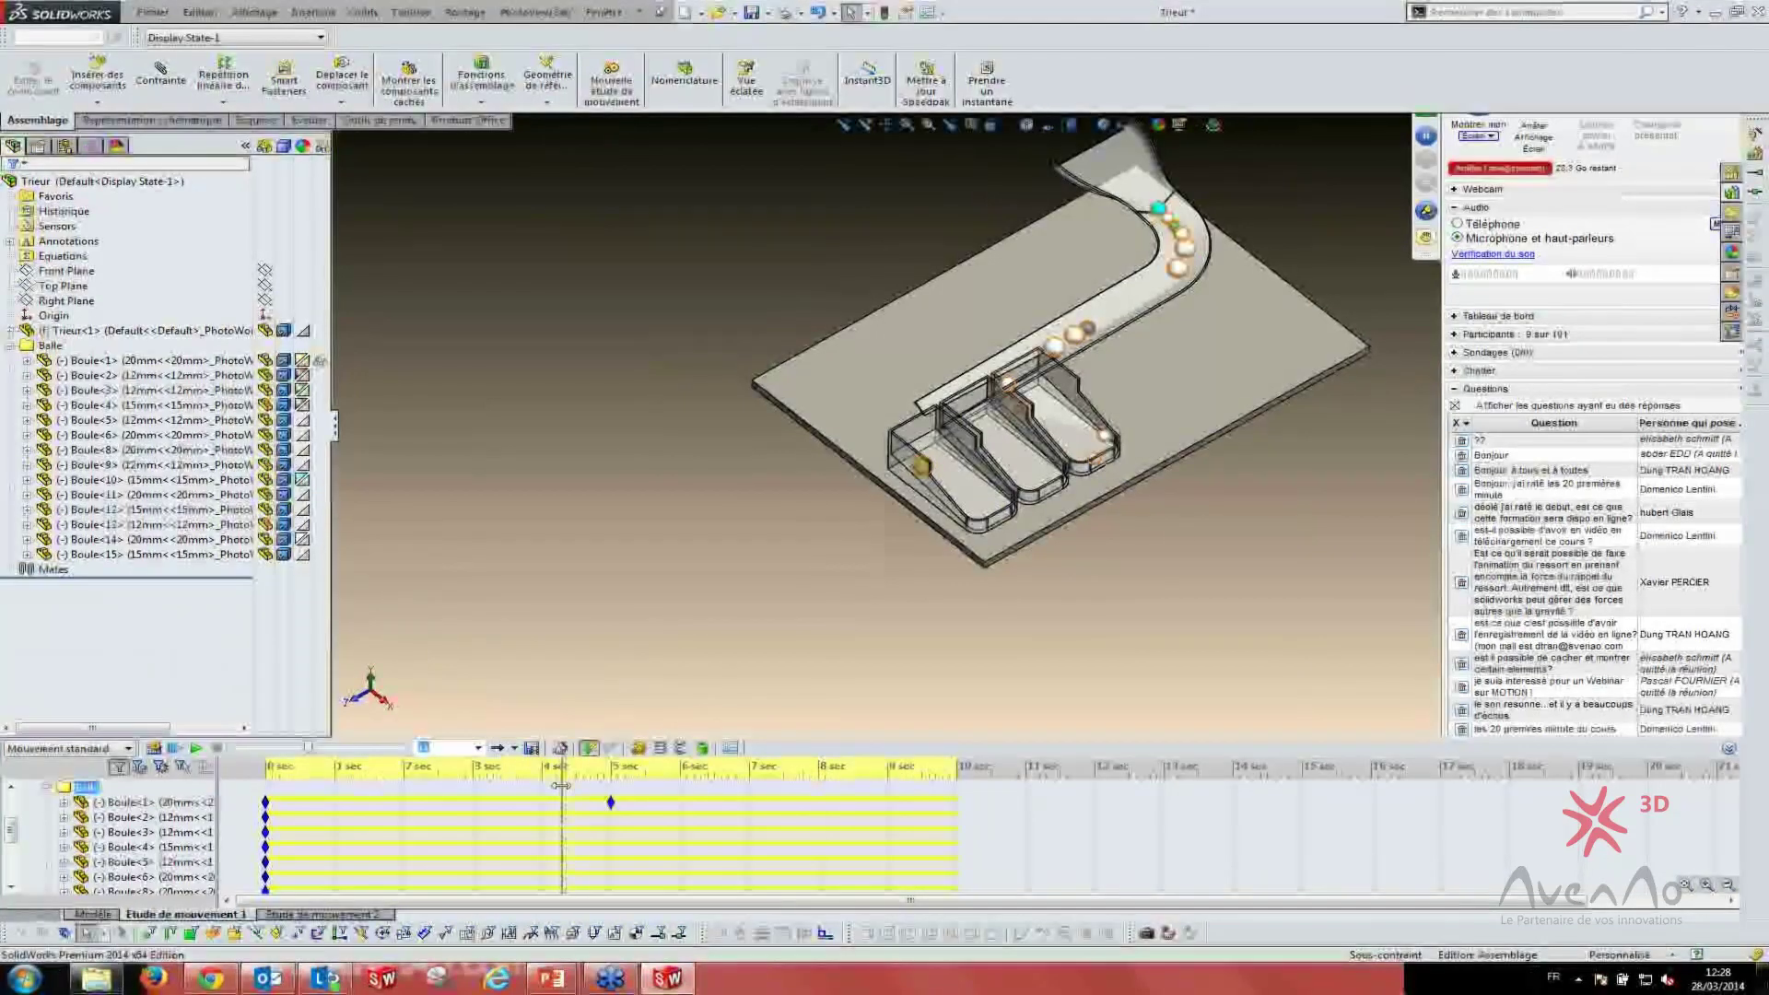
mouse_move(560, 785)
mouse_down()
mouse_move(647, 788)
mouse_move(541, 785)
mouse_move(655, 810)
mouse_up()
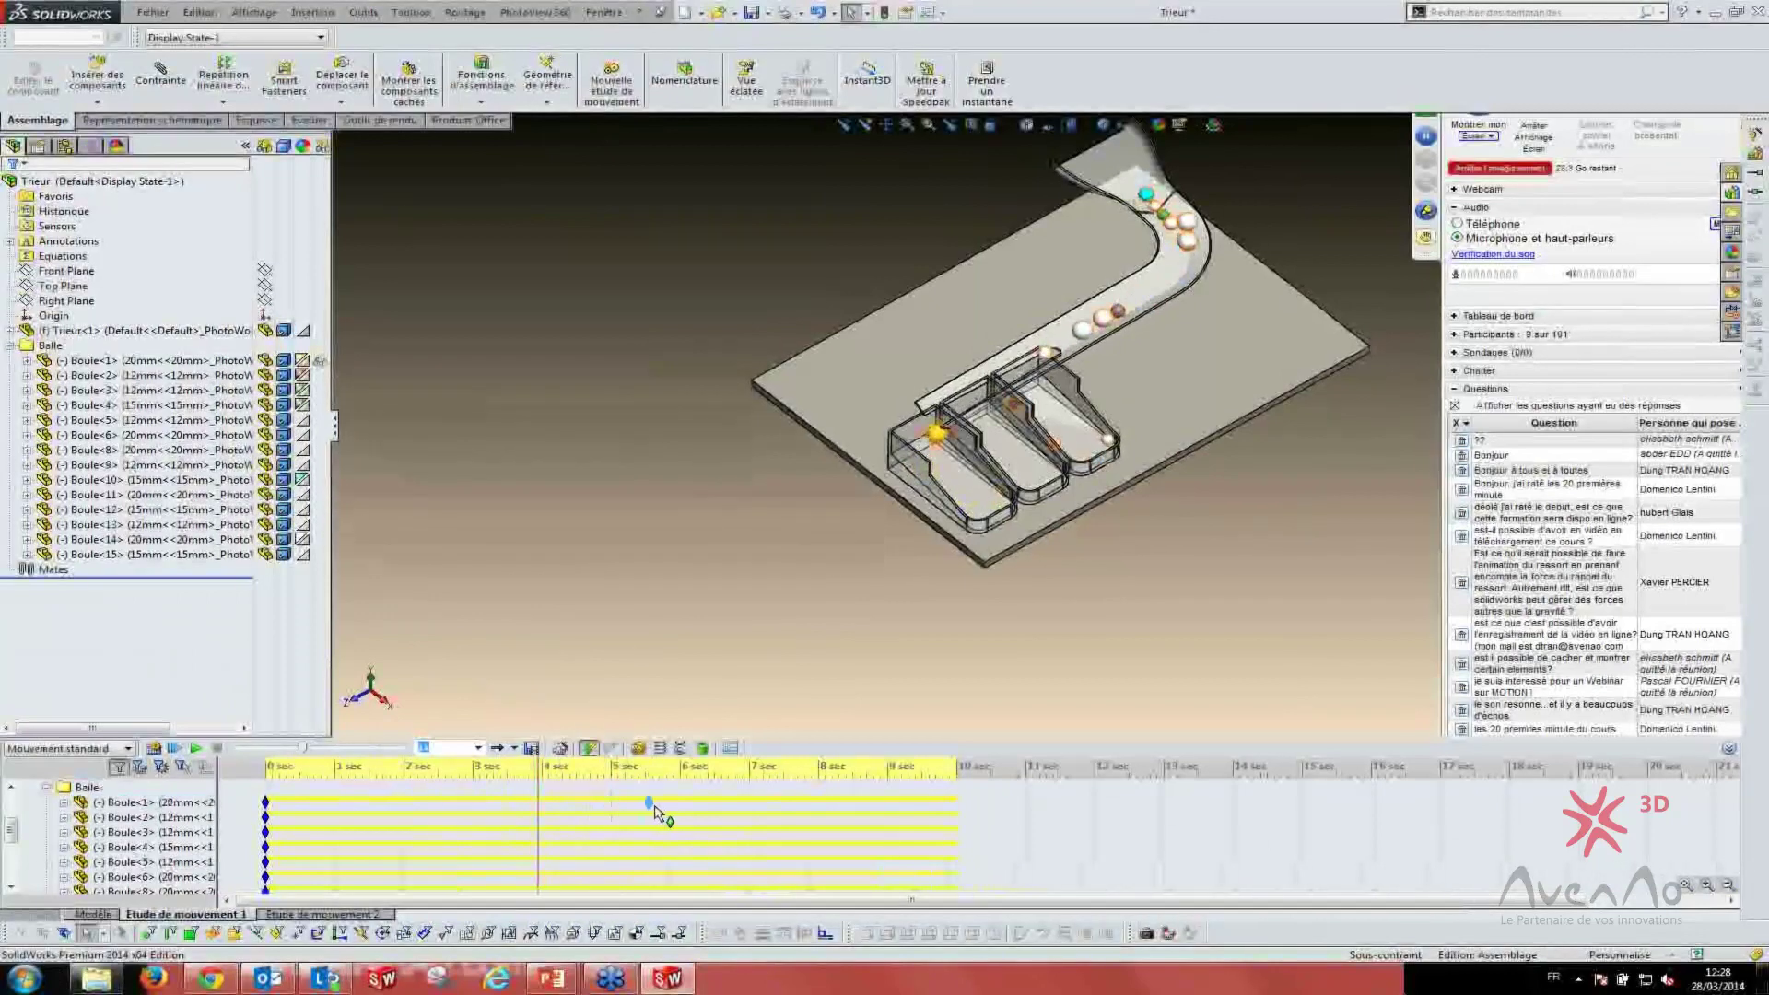
right_click(660, 811)
click(655, 702)
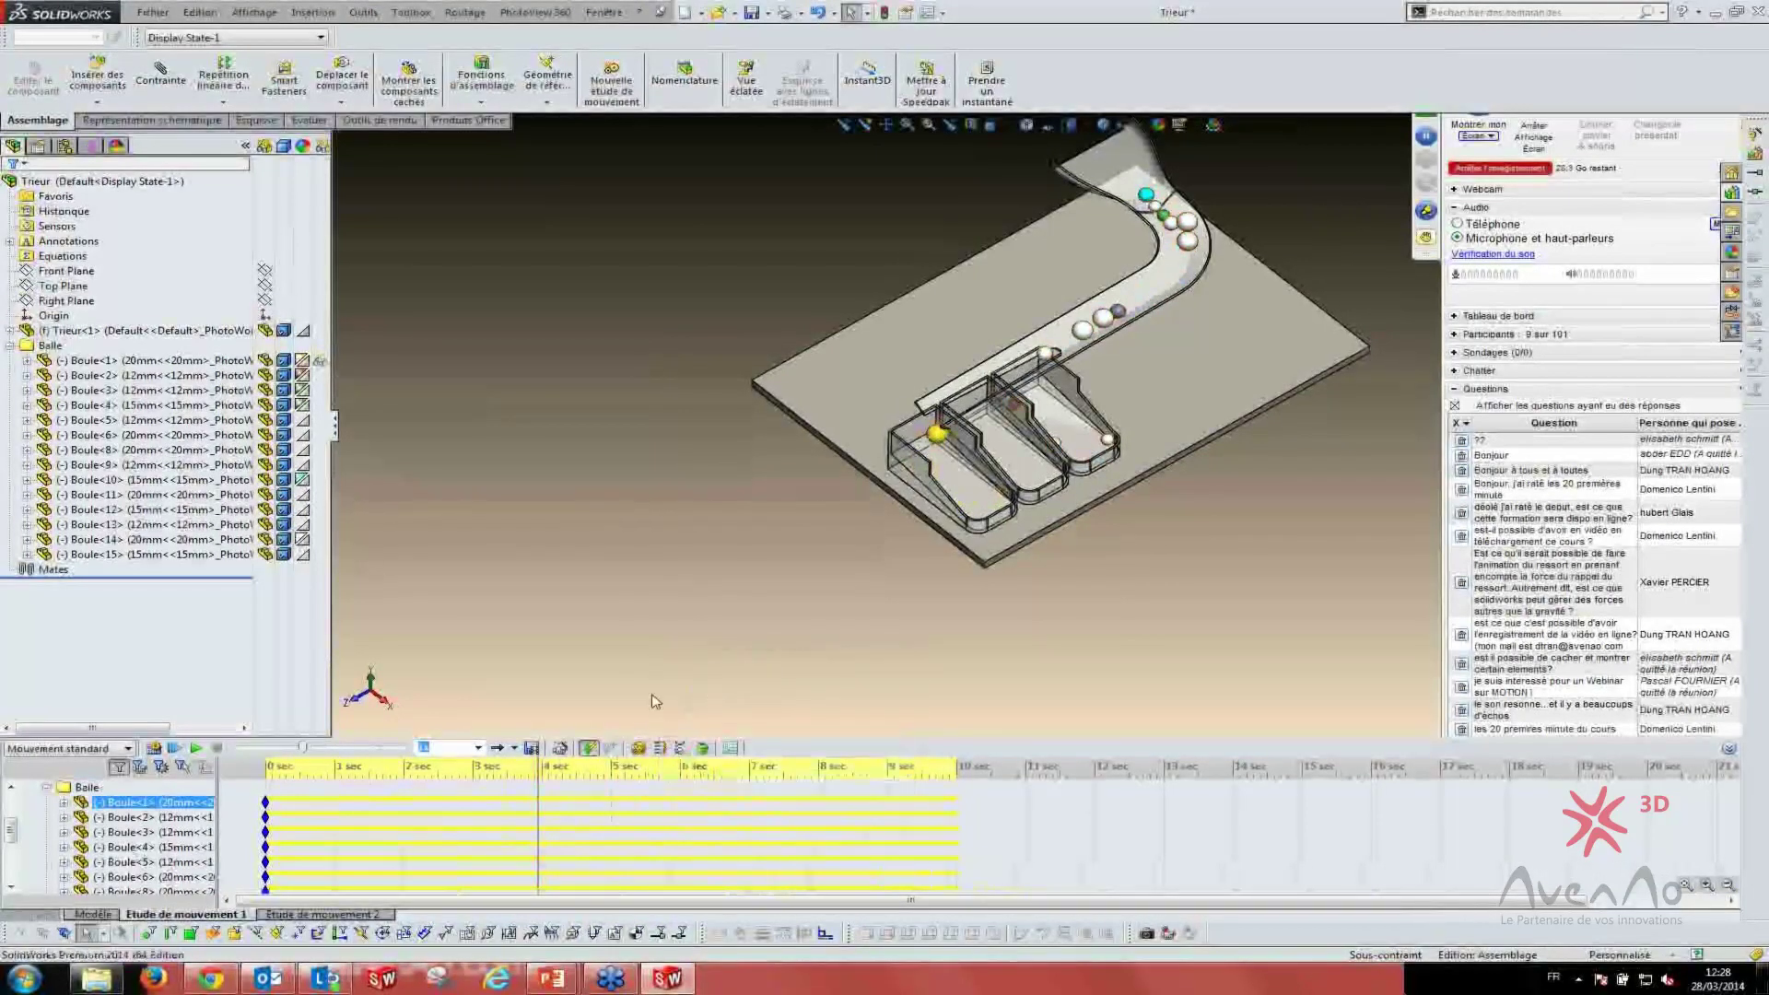